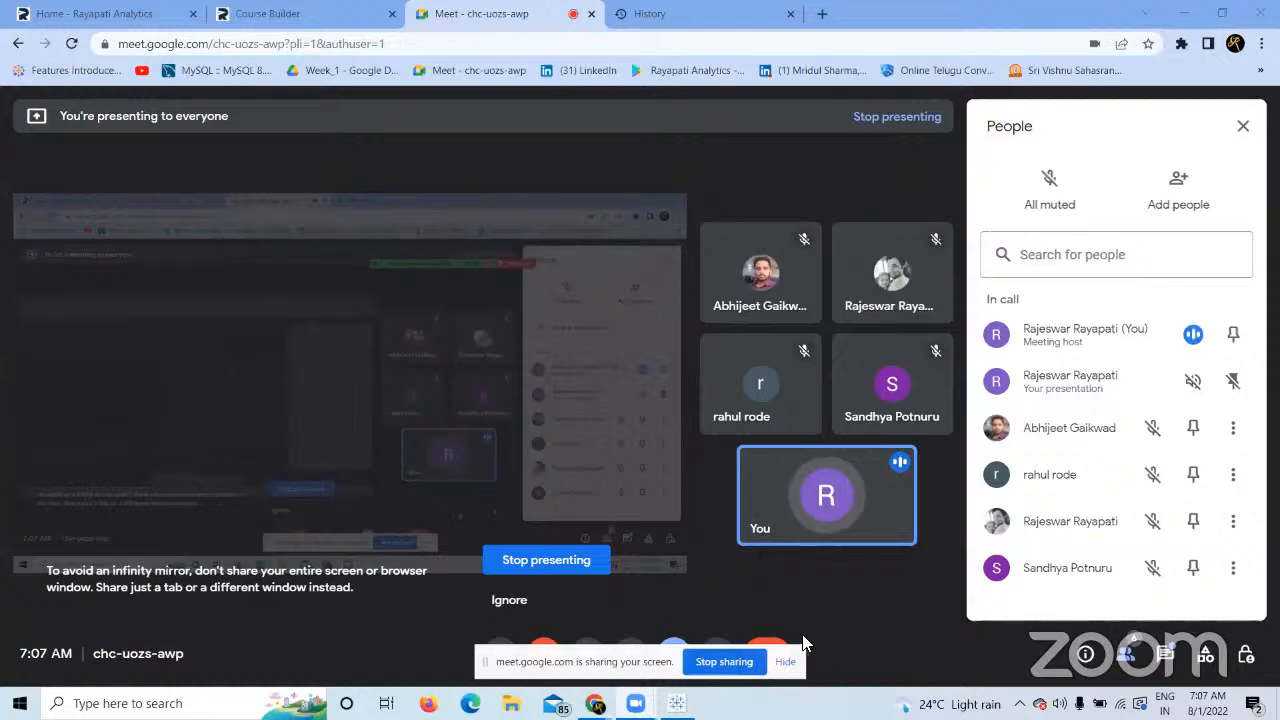
Hide the Google Meet screen-sharing notice and bring the Tableau Book1 workbook to the front.
click(786, 663)
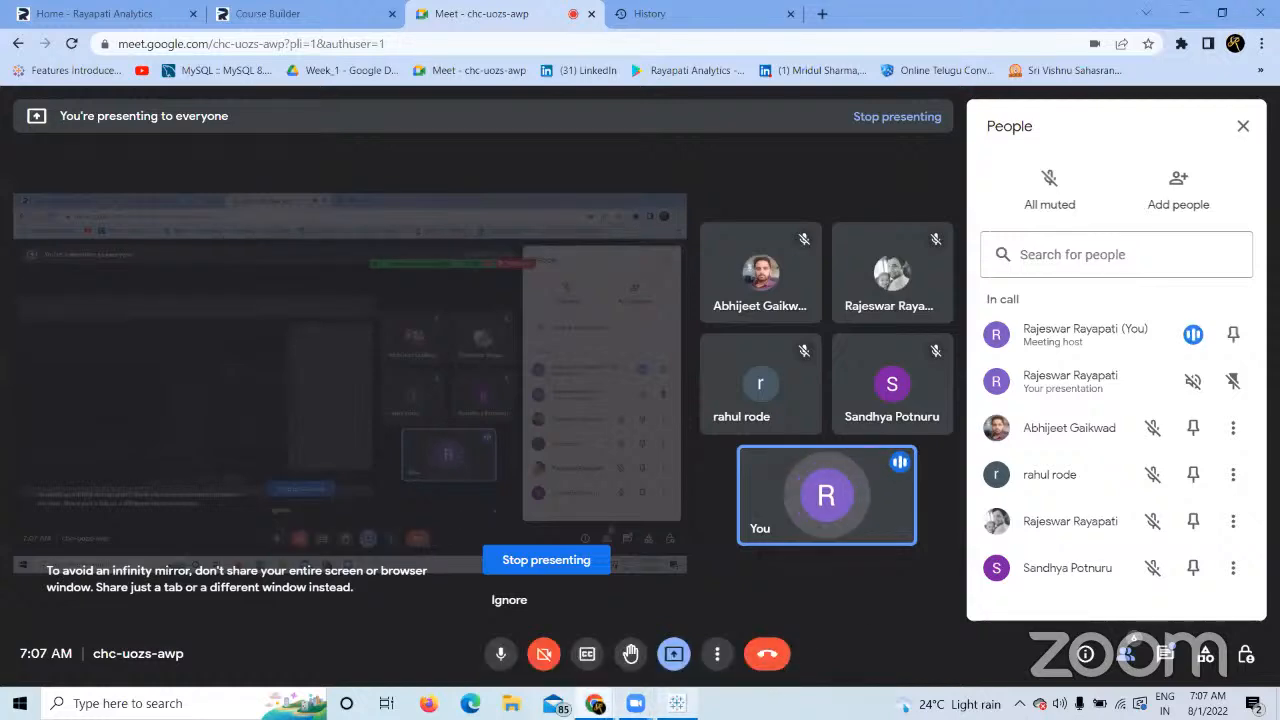
click(677, 703)
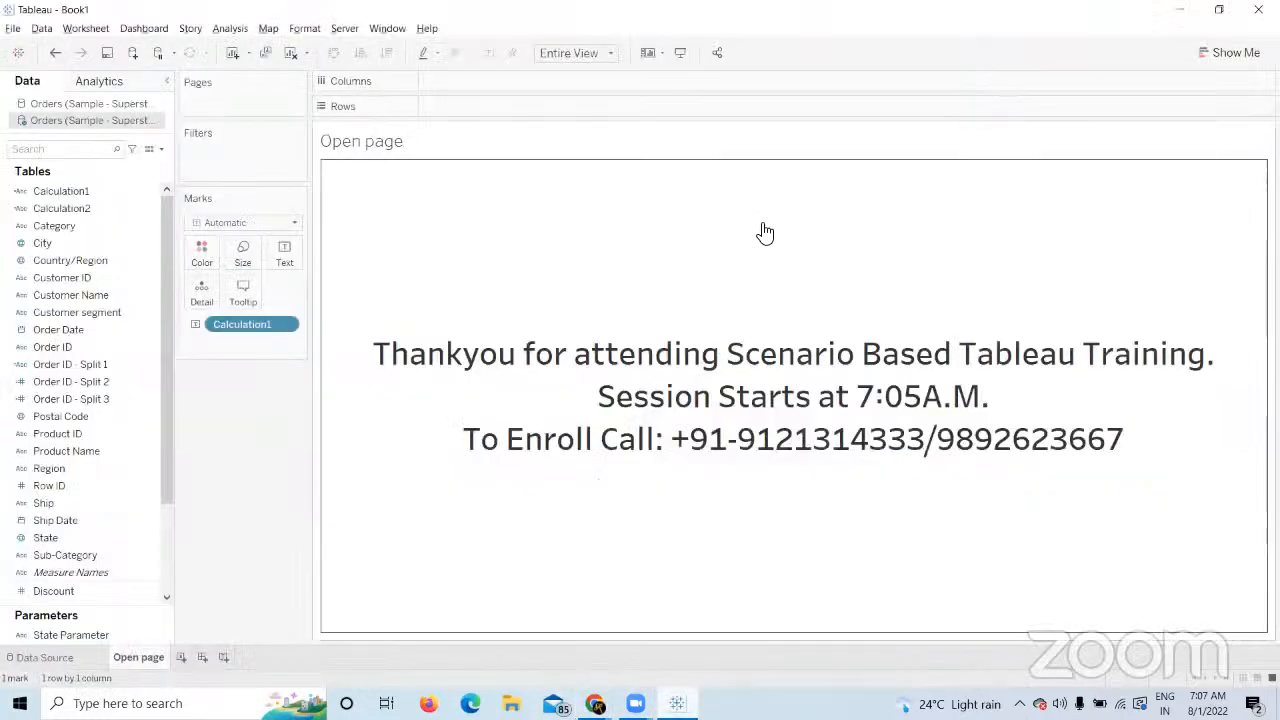
Close the duplicate Superstore Orders data source.
right_click(131, 122)
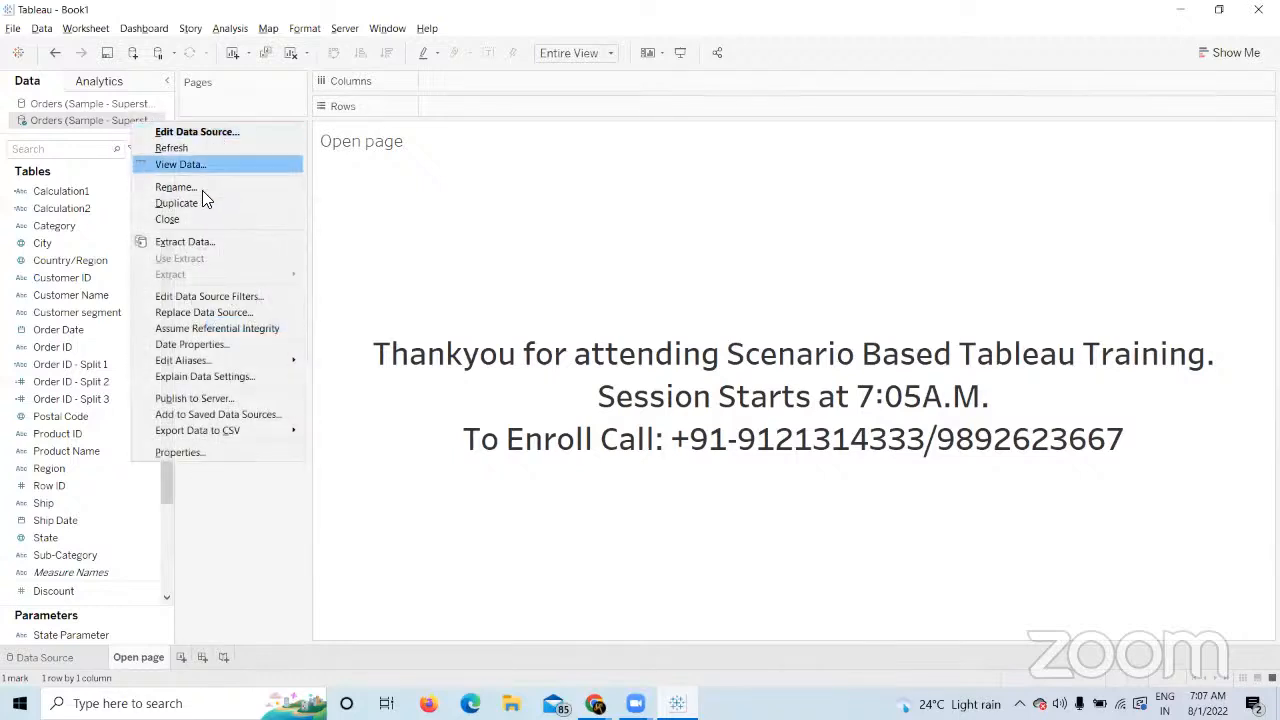
click(200, 216)
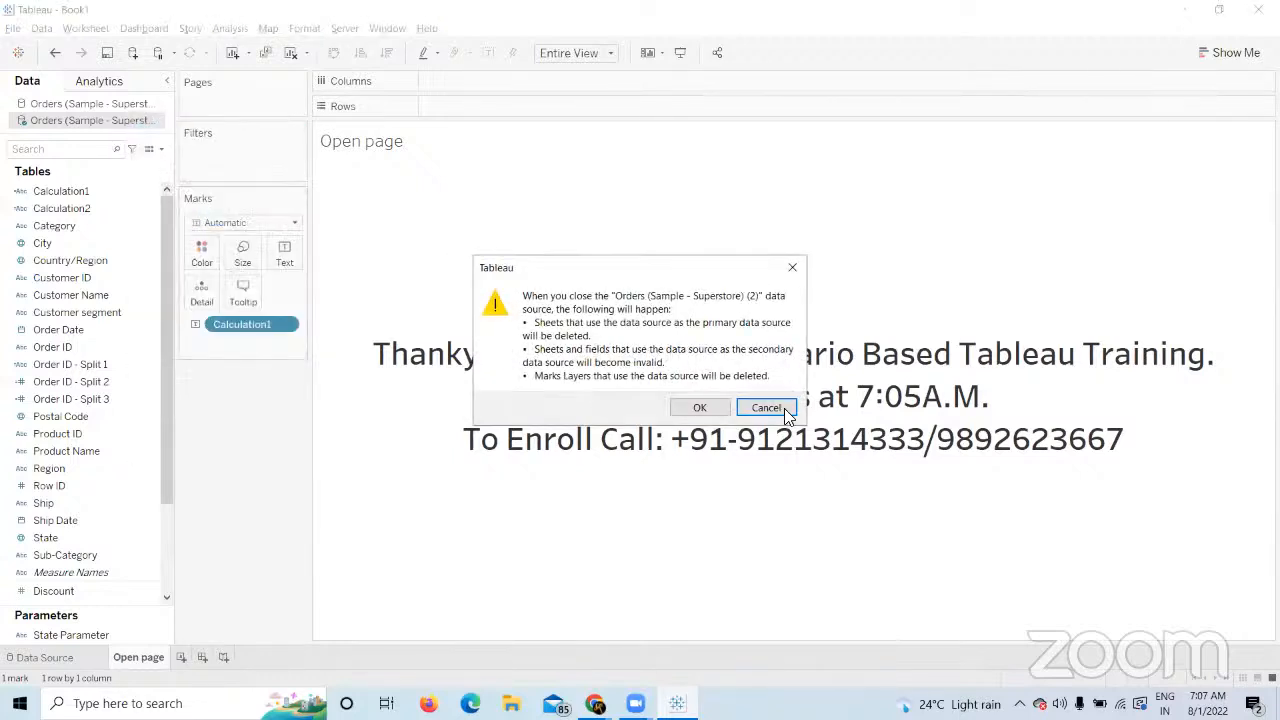
click(700, 410)
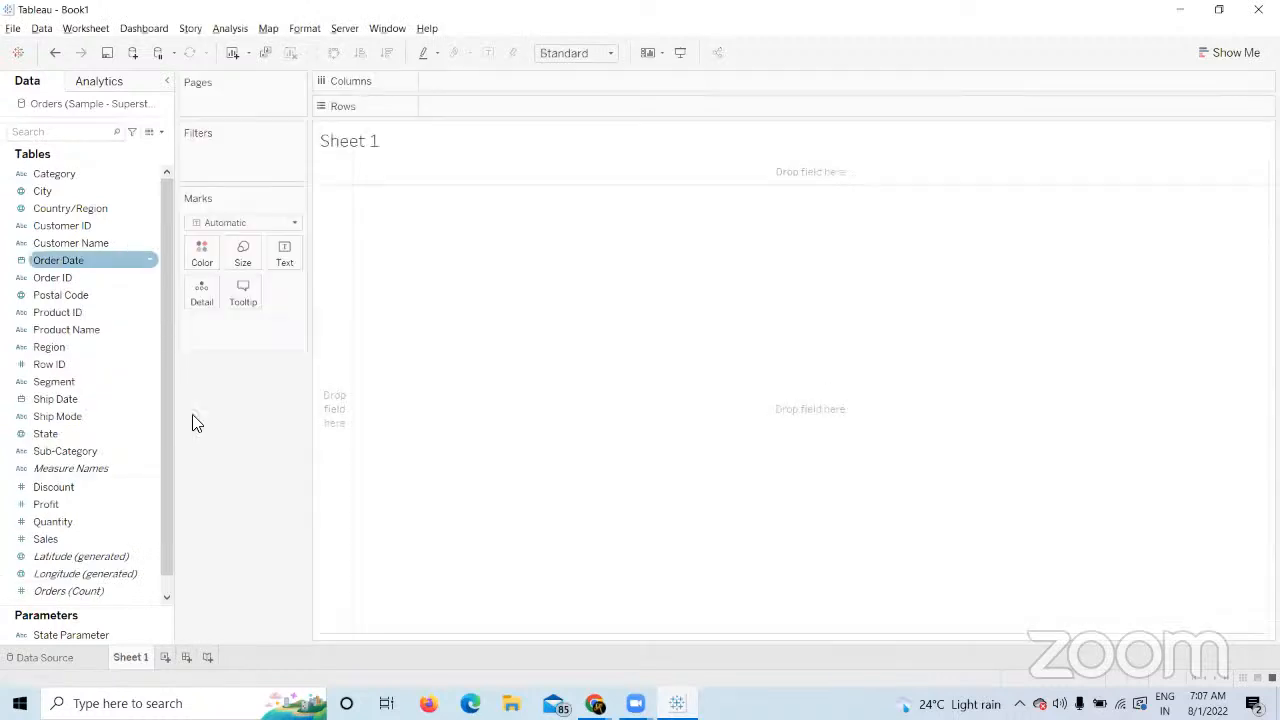
Connect the global_superstore_2016 Excel workbook from Downloads and return to Sheet 1.
click(132, 52)
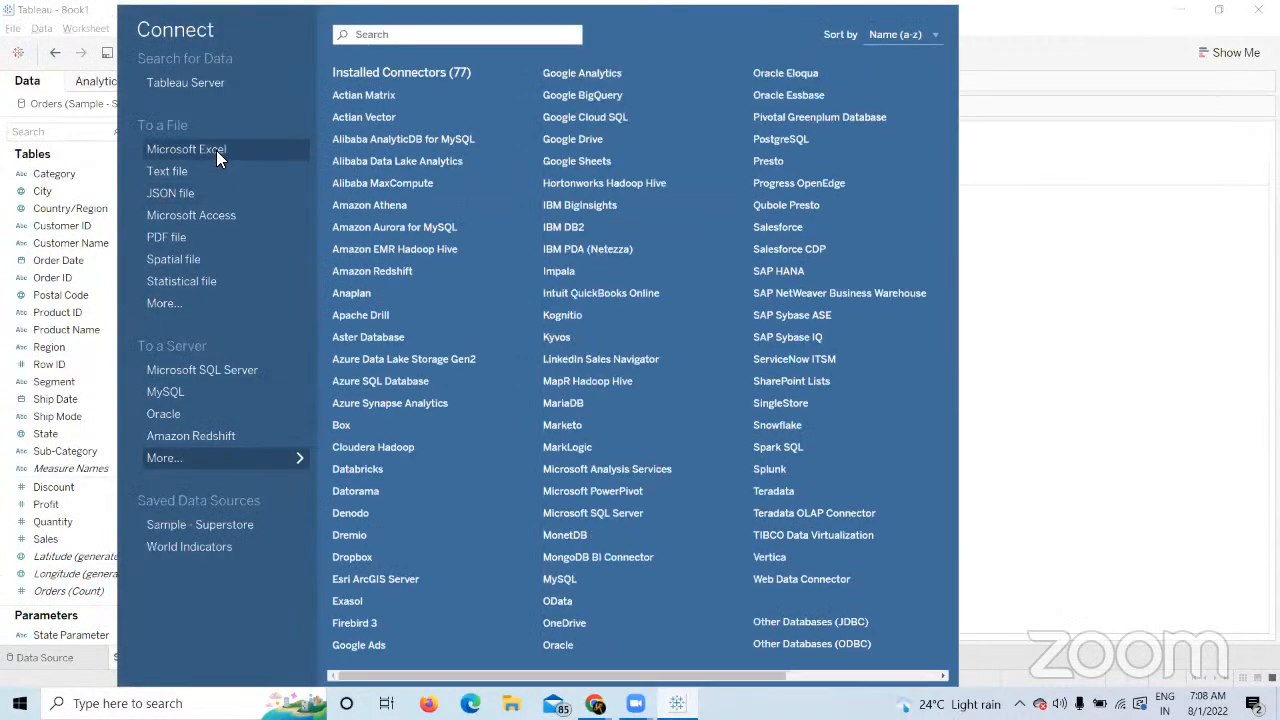
click(216, 150)
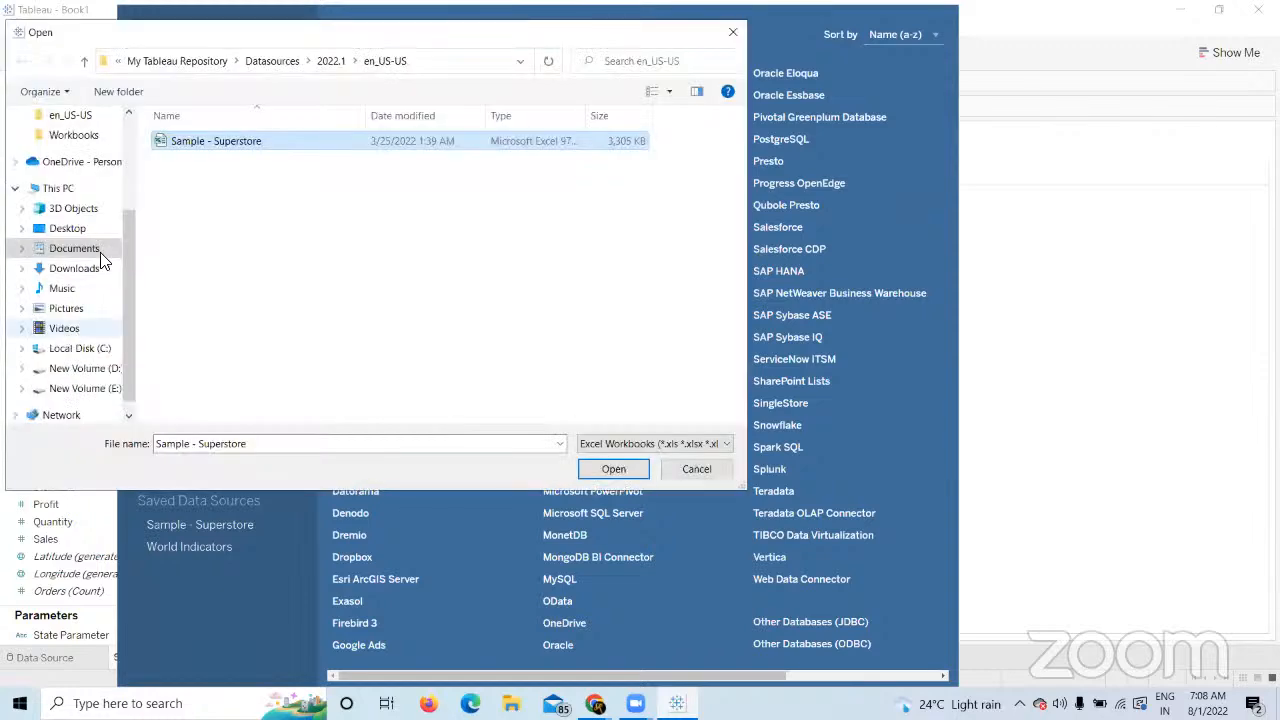
click(100, 268)
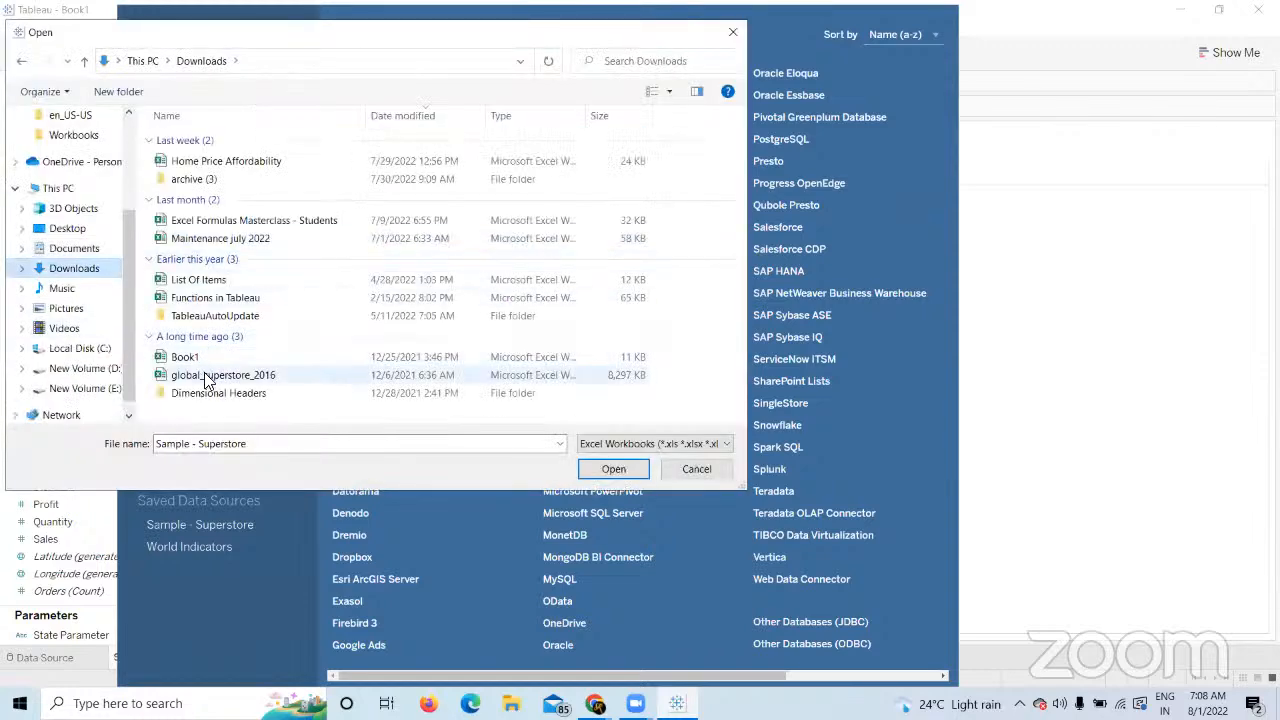
double_click(204, 374)
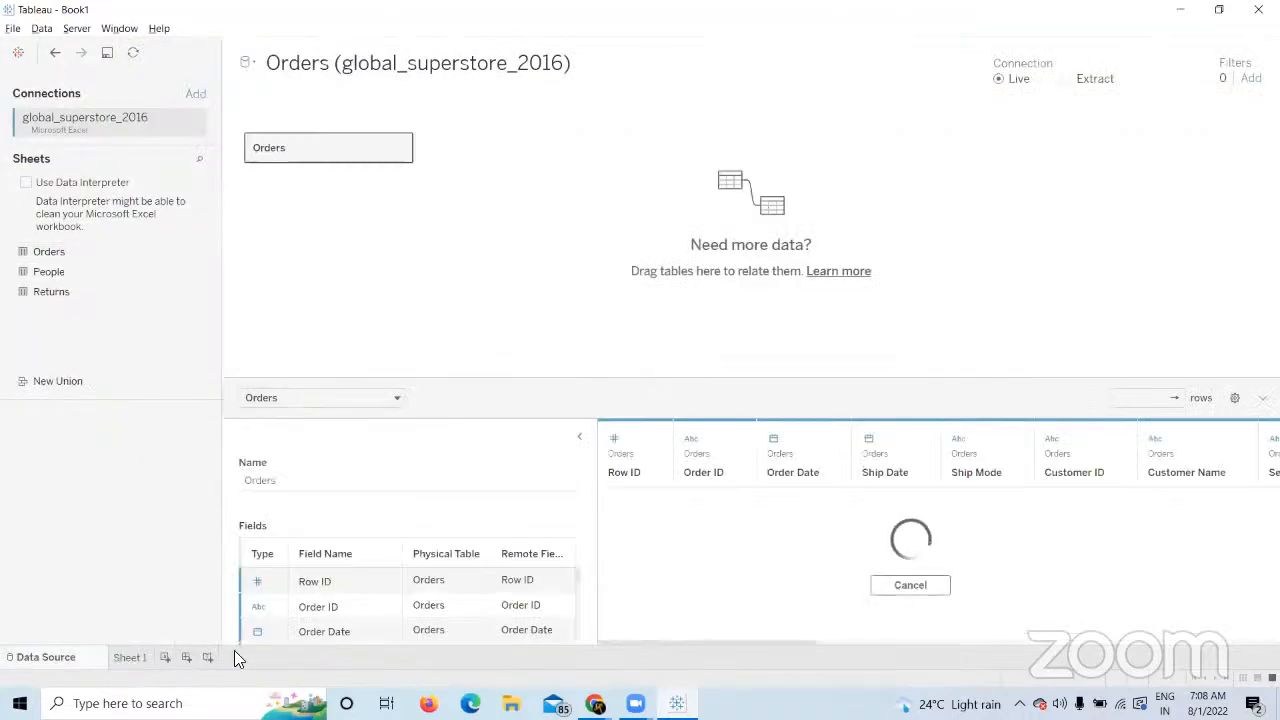
click(129, 657)
click(90, 295)
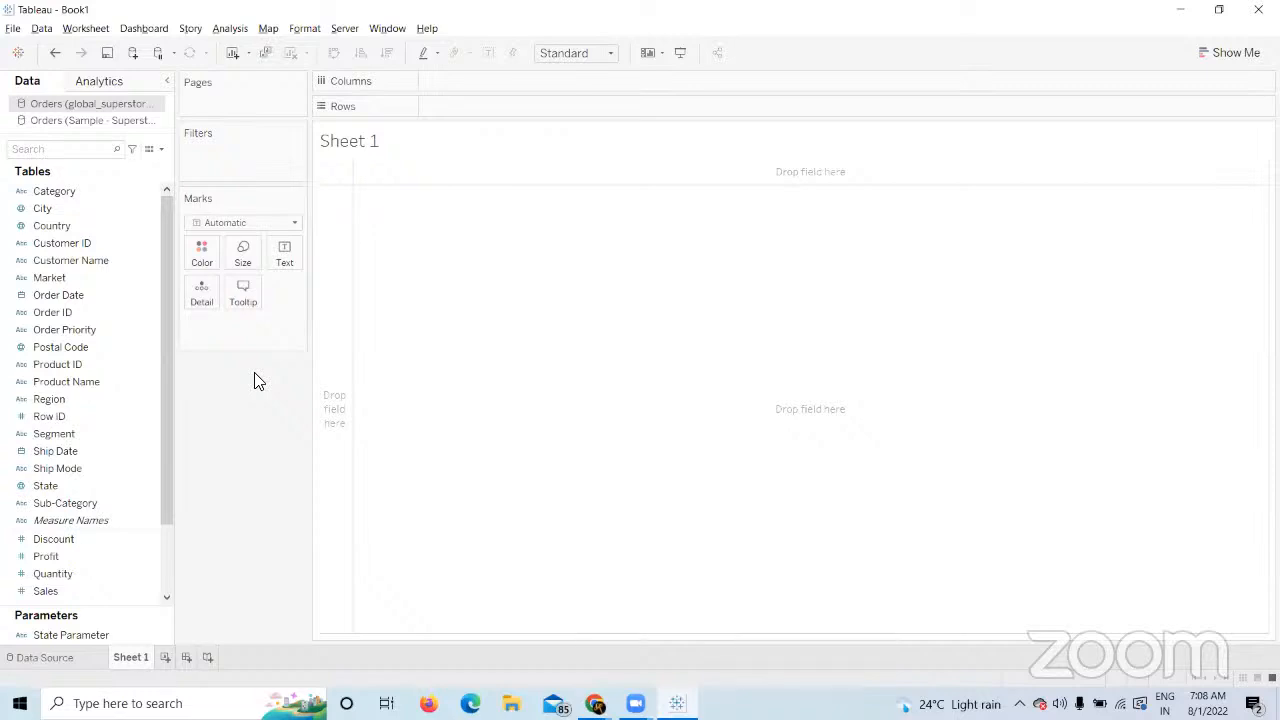
click(35, 212)
click(133, 245)
click(242, 295)
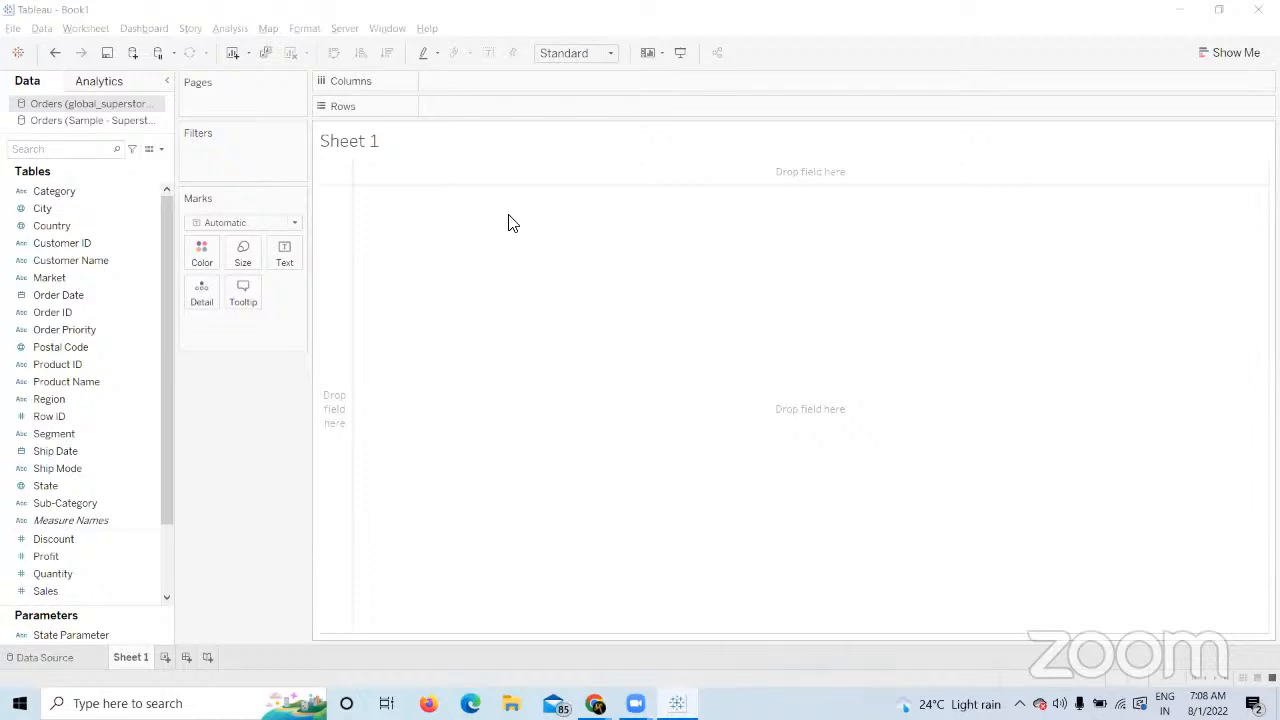
key(XF86AudioRaiseVolume)
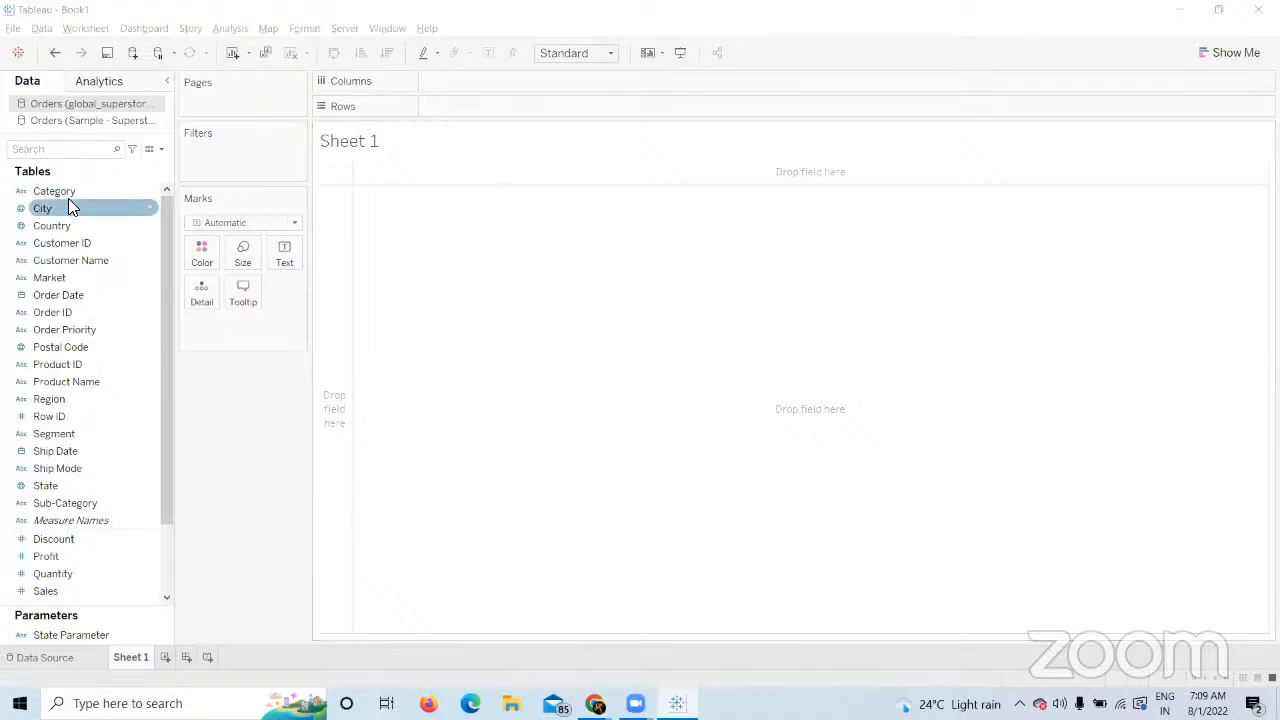
Chart Sales by Category on Sheet 1 with Segment on Color, then add Sheet 2.
drag(70, 192, 459, 117)
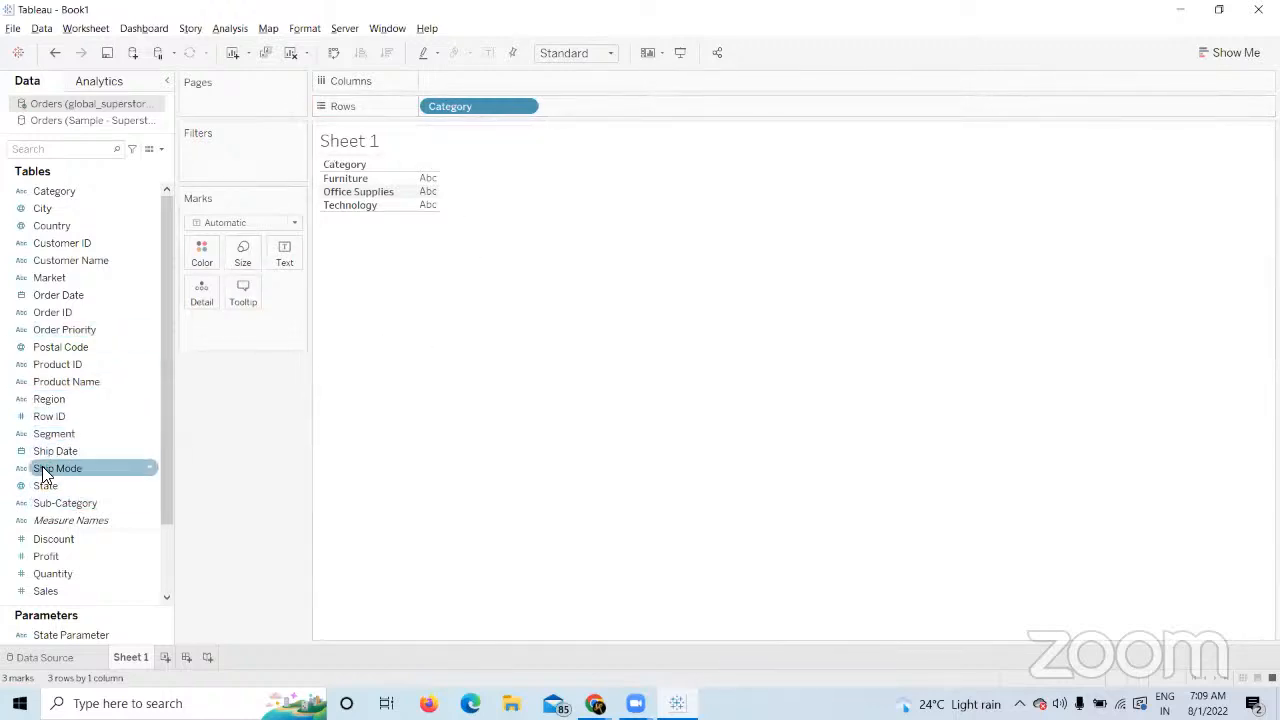
drag(60, 436, 204, 258)
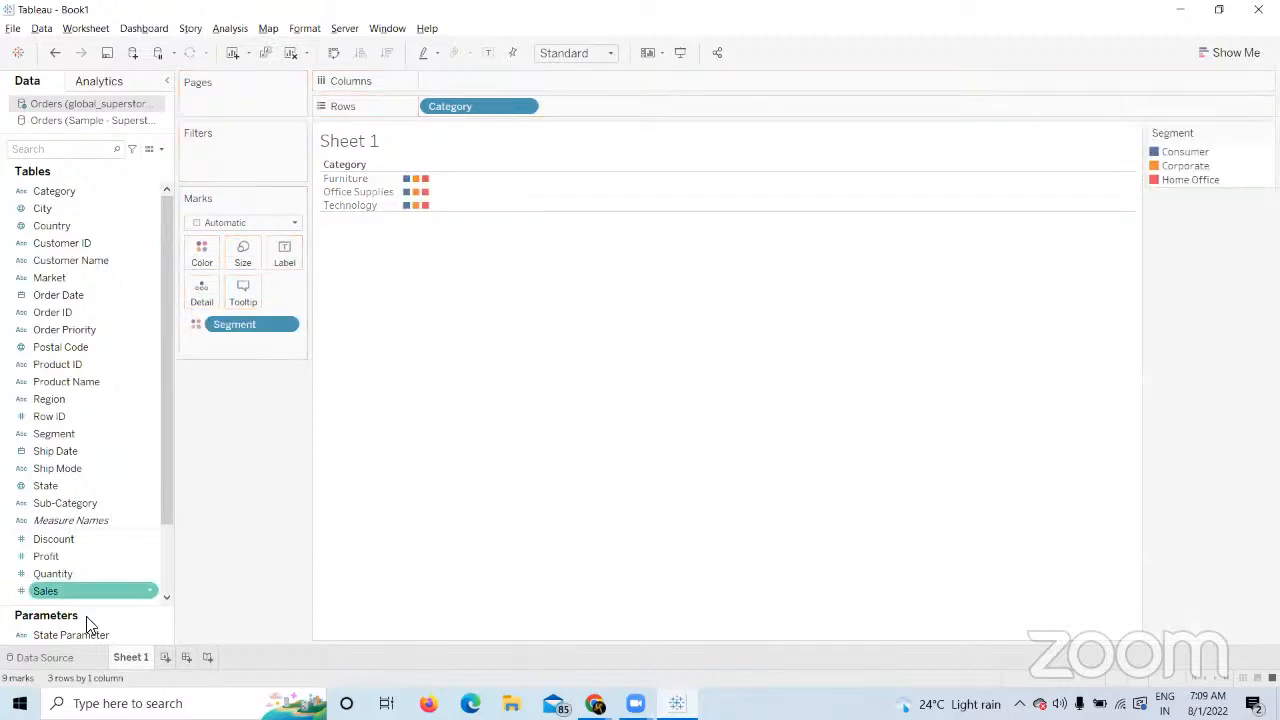
drag(77, 590, 463, 86)
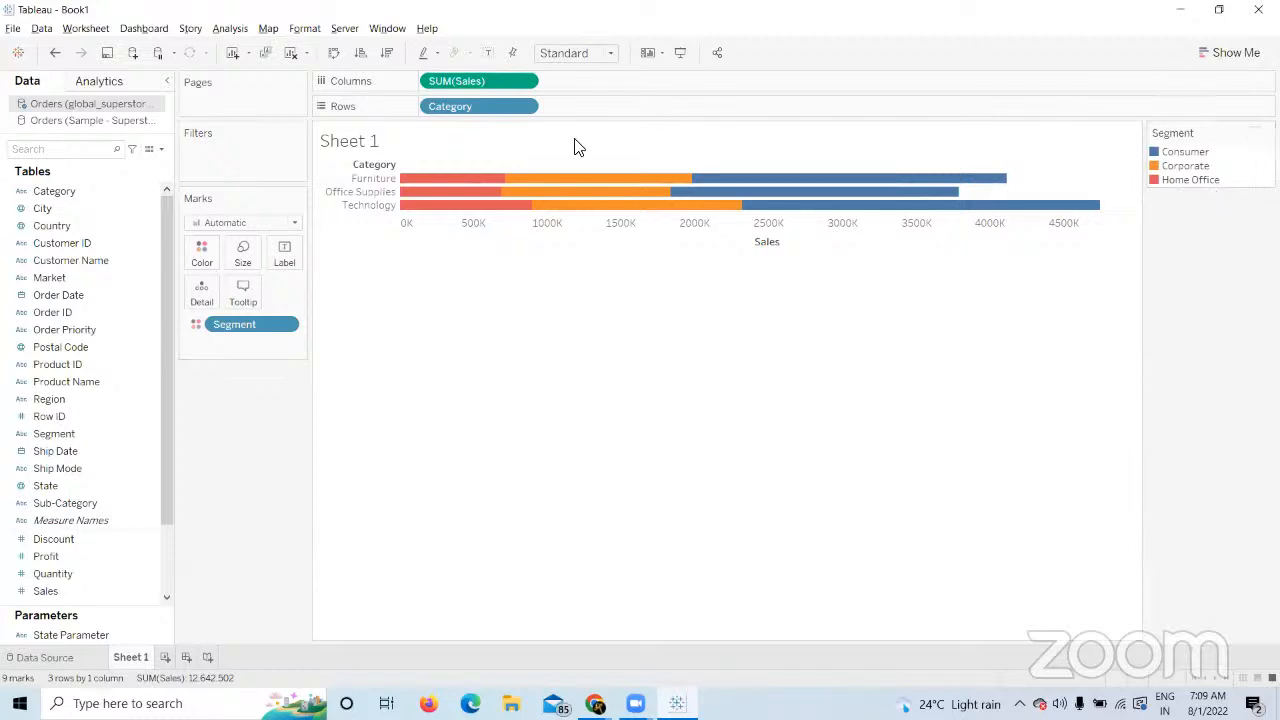
click(186, 657)
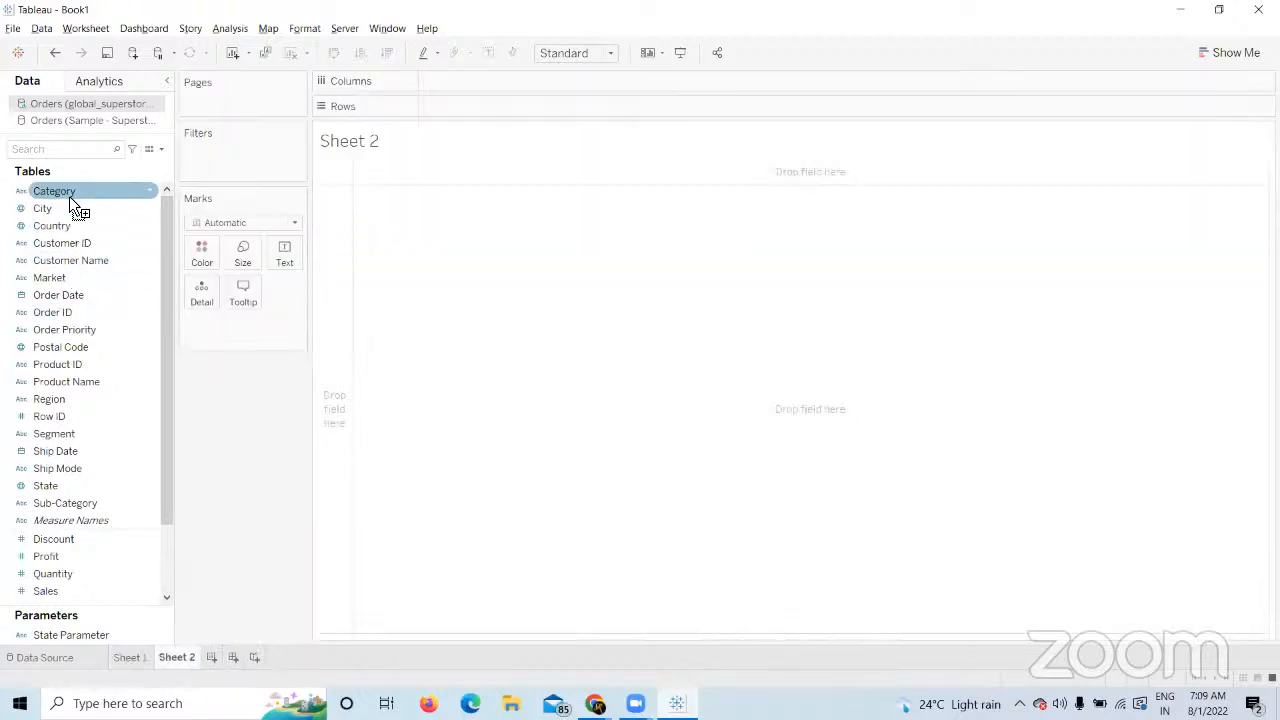
Repeat the Category rows, Segment colour and Sales columns chart on Sheet 2, then add Sheet 3.
drag(69, 196, 446, 203)
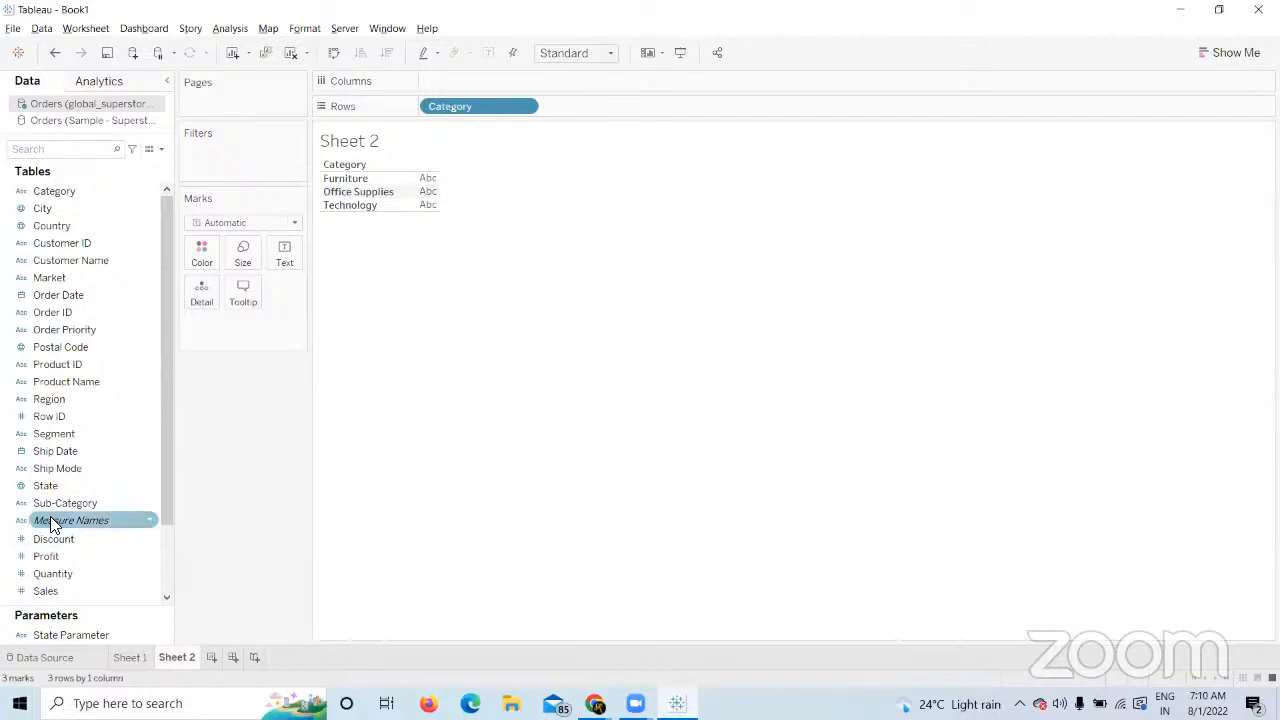
drag(60, 445, 201, 252)
drag(58, 588, 460, 88)
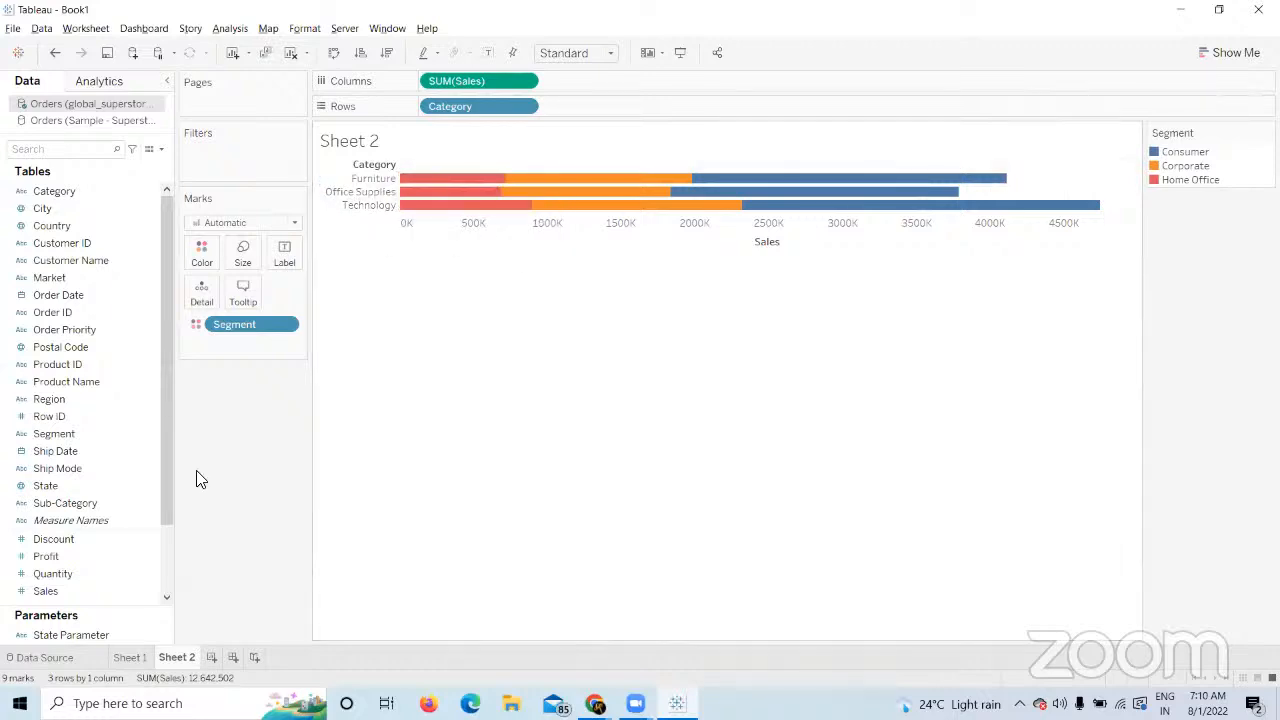
click(212, 658)
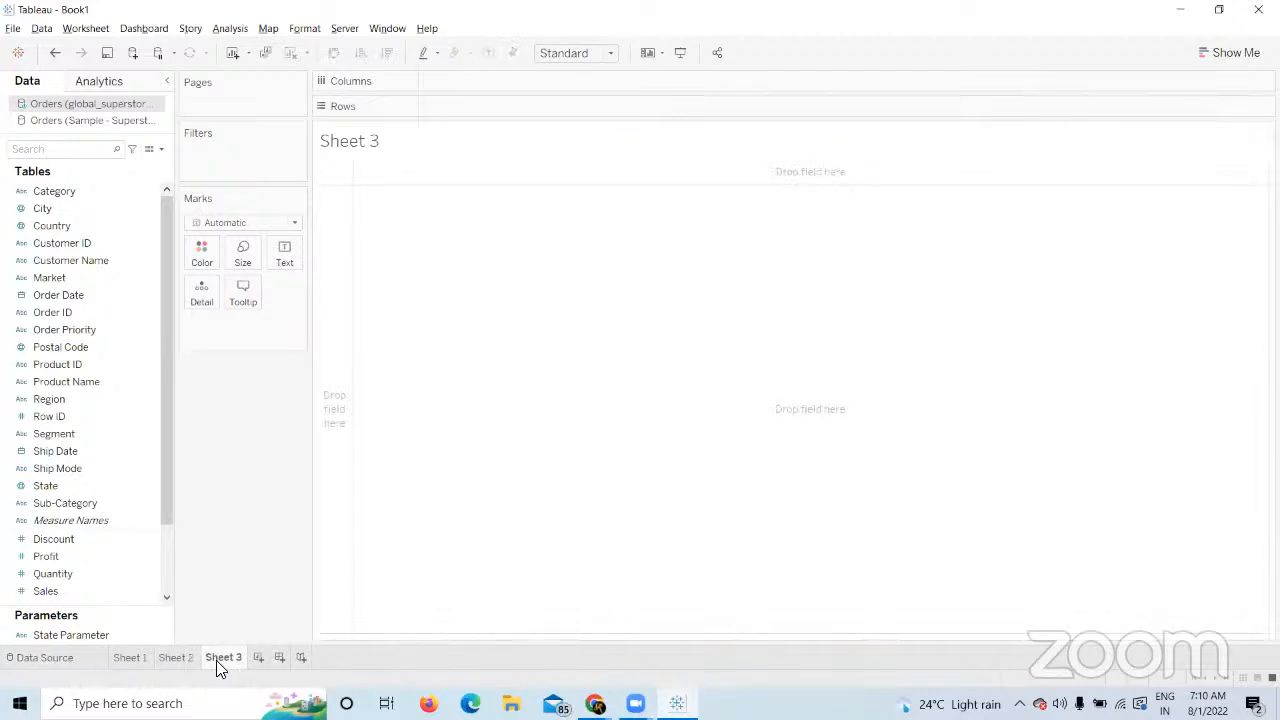
drag(45, 486, 447, 112)
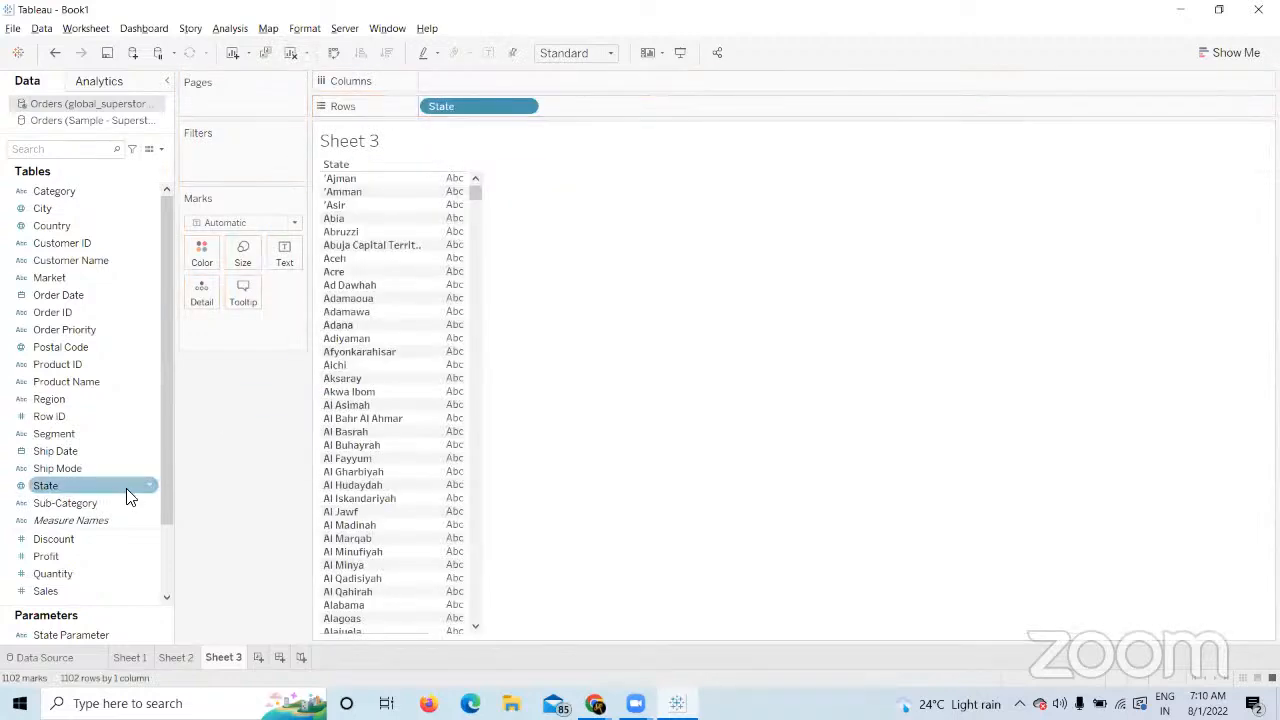
drag(174, 512, 167, 558)
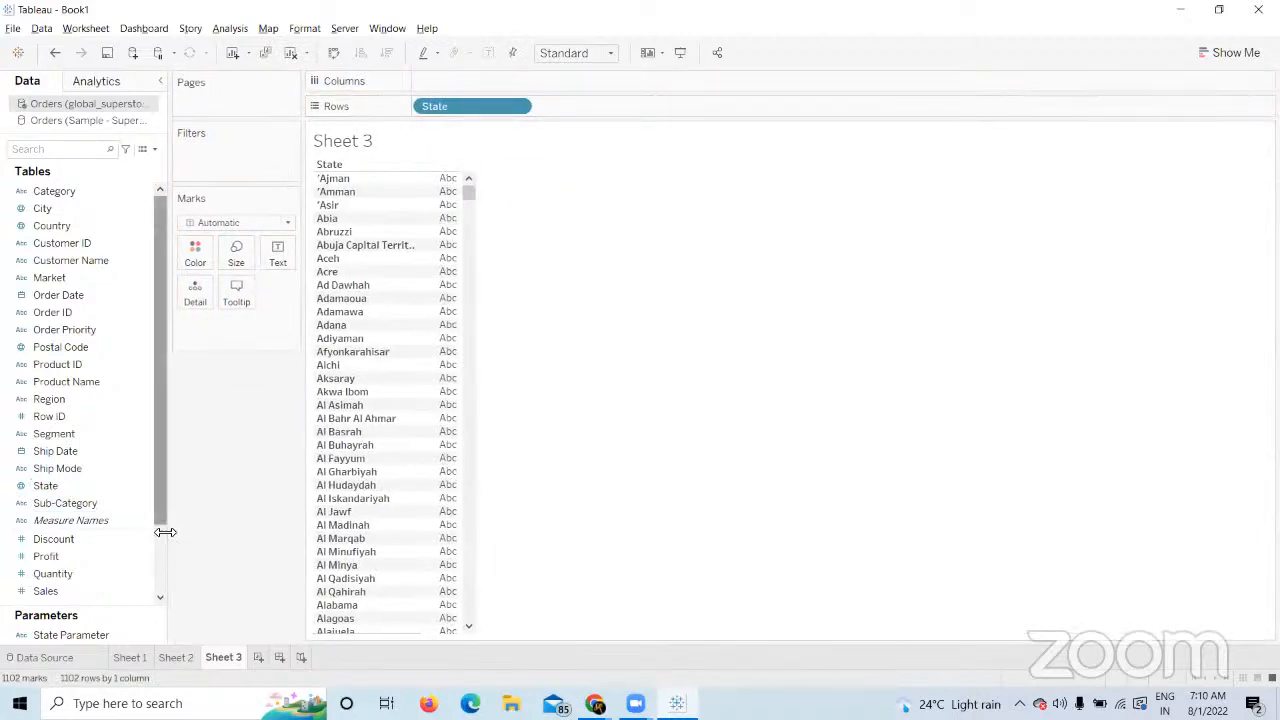
scroll(84, 518, down, 3)
click(53, 486)
ctrl+click(38, 506)
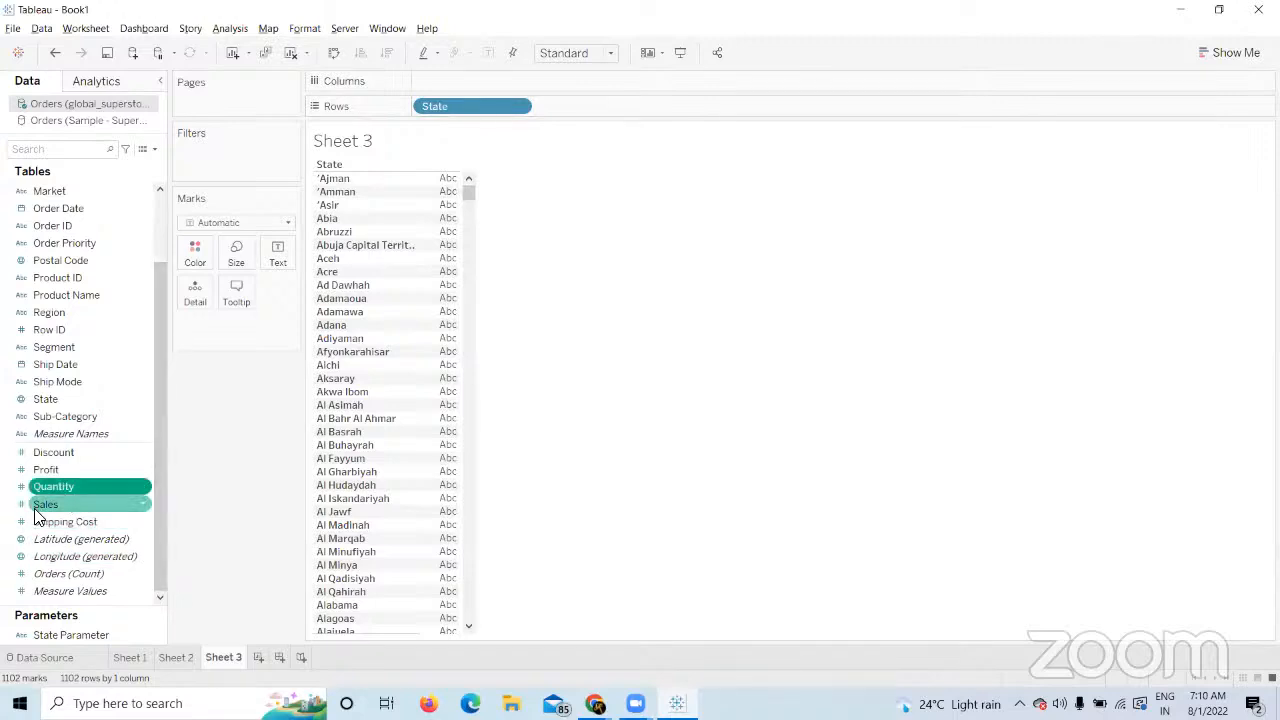
drag(38, 516, 422, 88)
drag(51, 503, 607, 86)
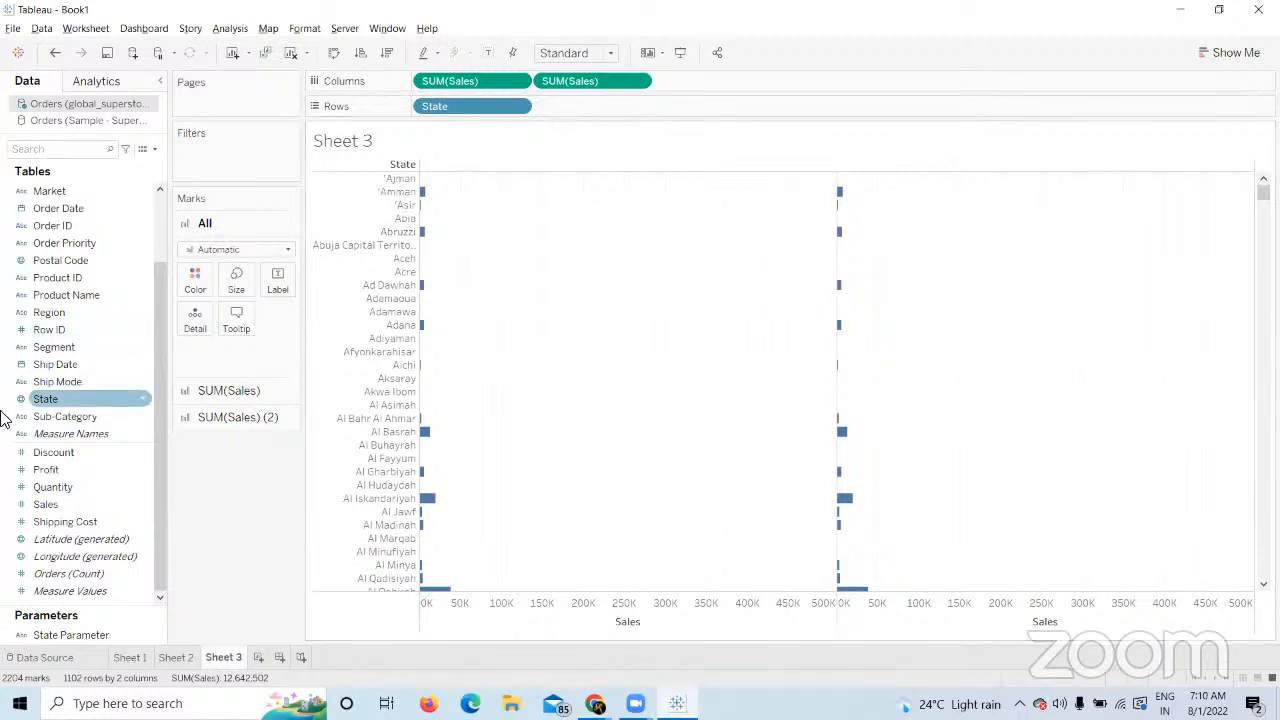
drag(74, 344, 579, 106)
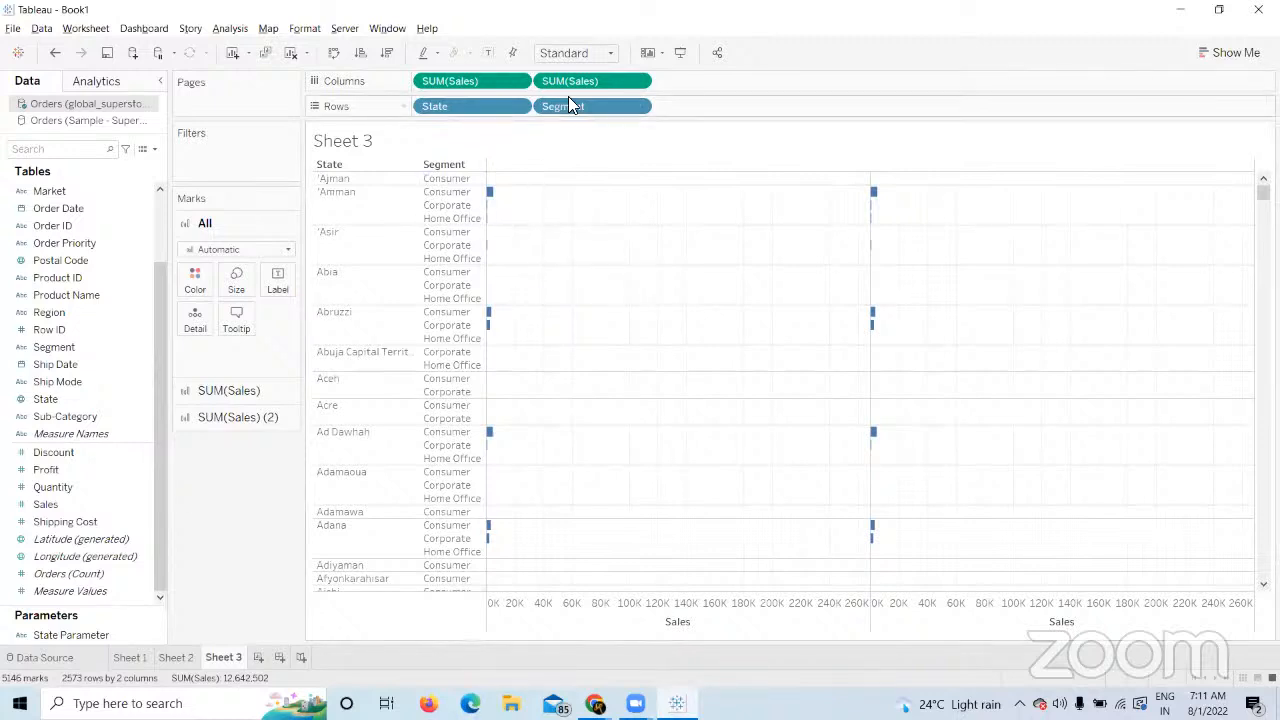
click(297, 55)
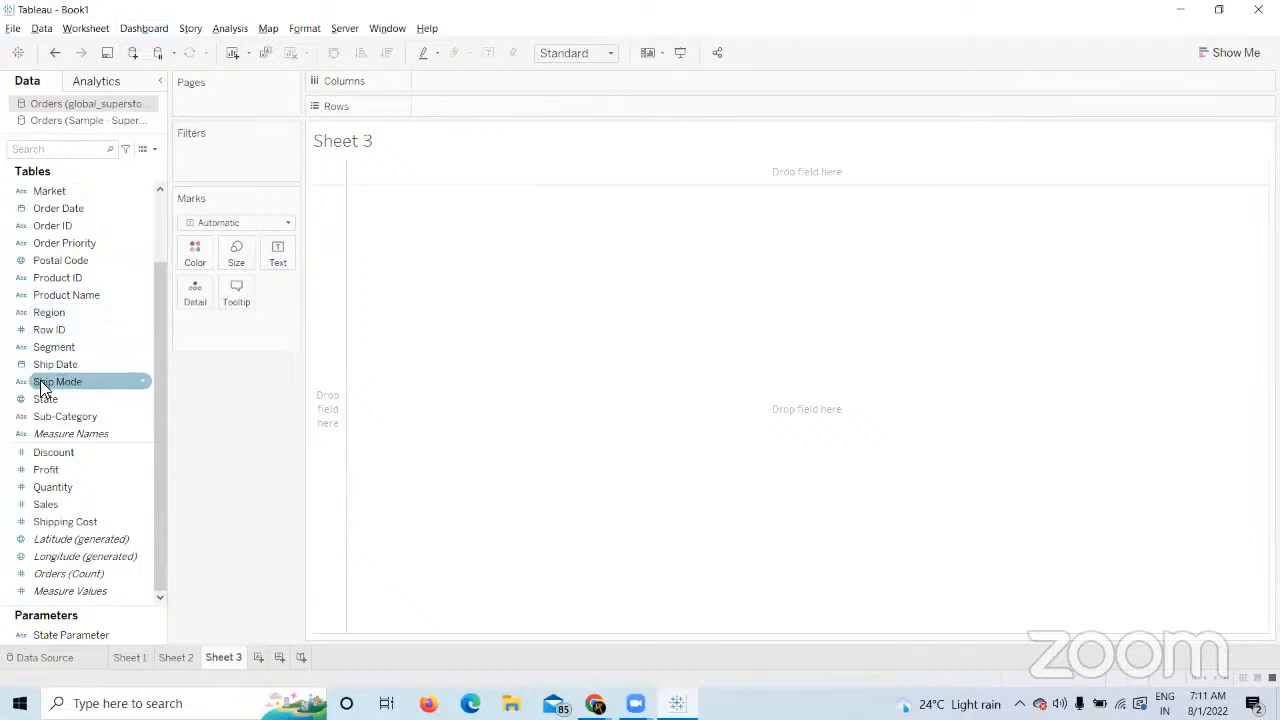
drag(62, 376, 406, 106)
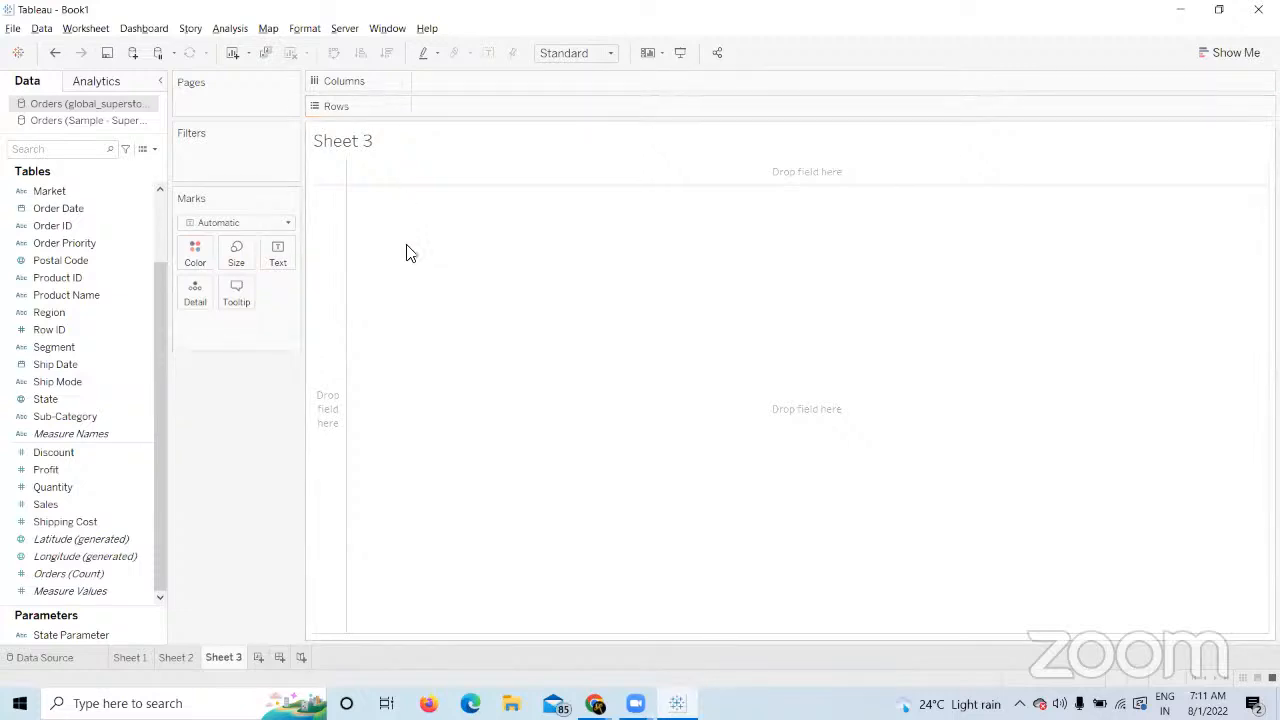
drag(86, 381, 493, 100)
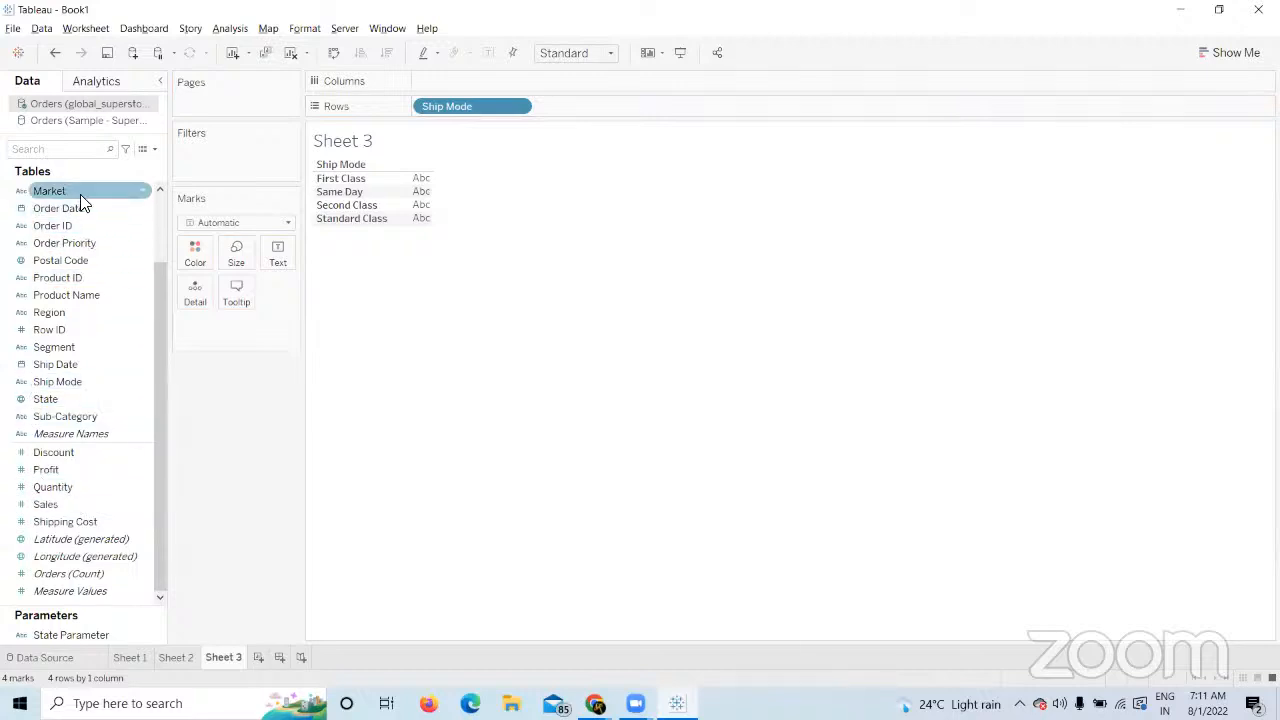
drag(158, 304, 167, 170)
drag(66, 188, 594, 106)
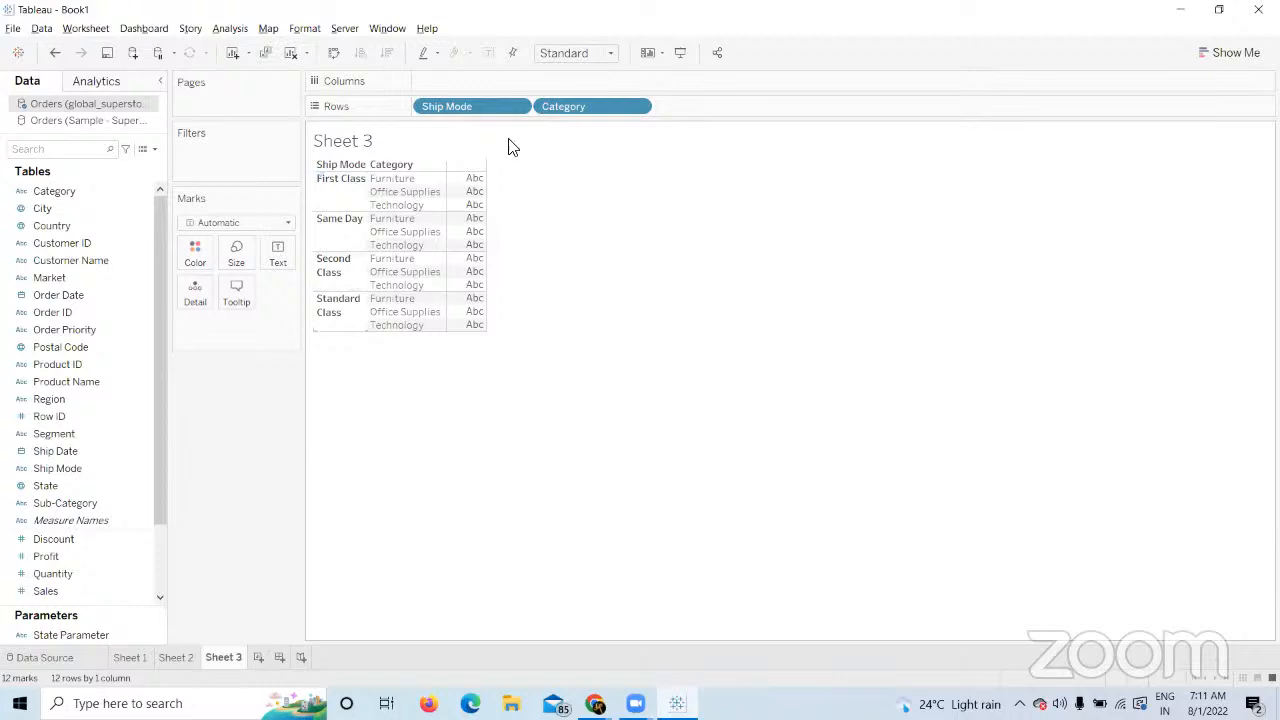
drag(500, 106, 622, 292)
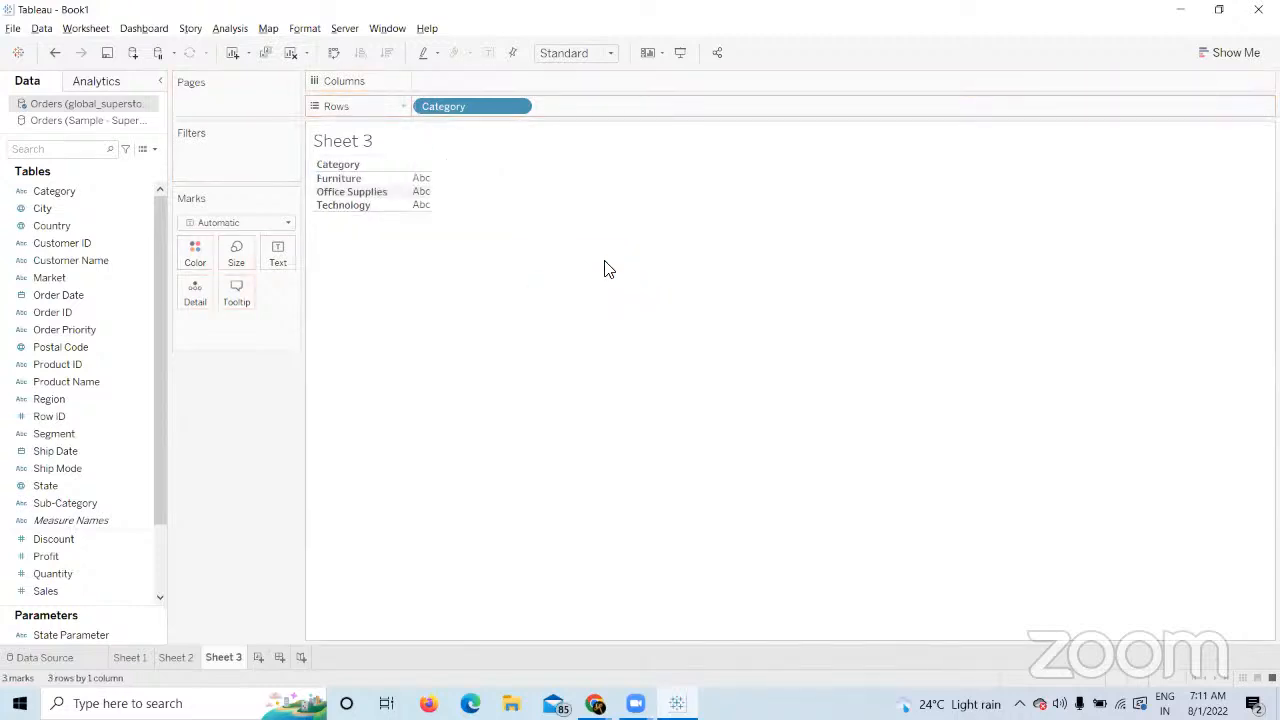
click(517, 112)
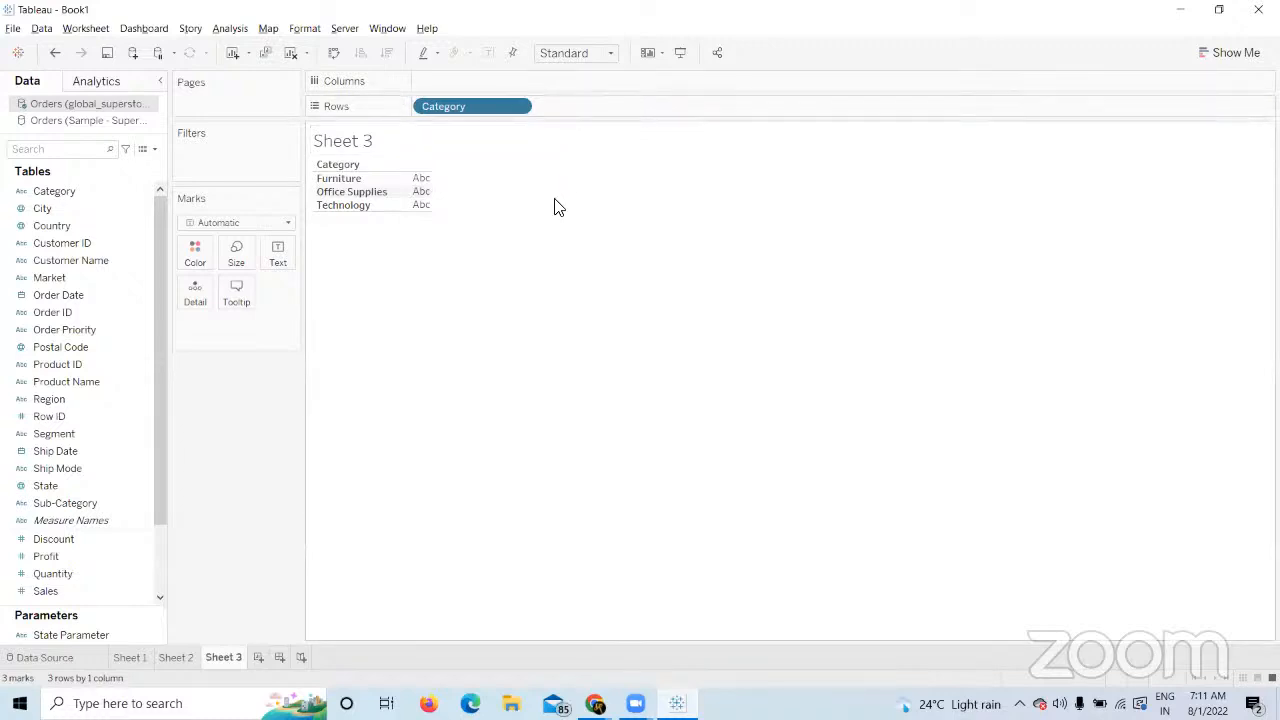
drag(457, 104, 500, 175)
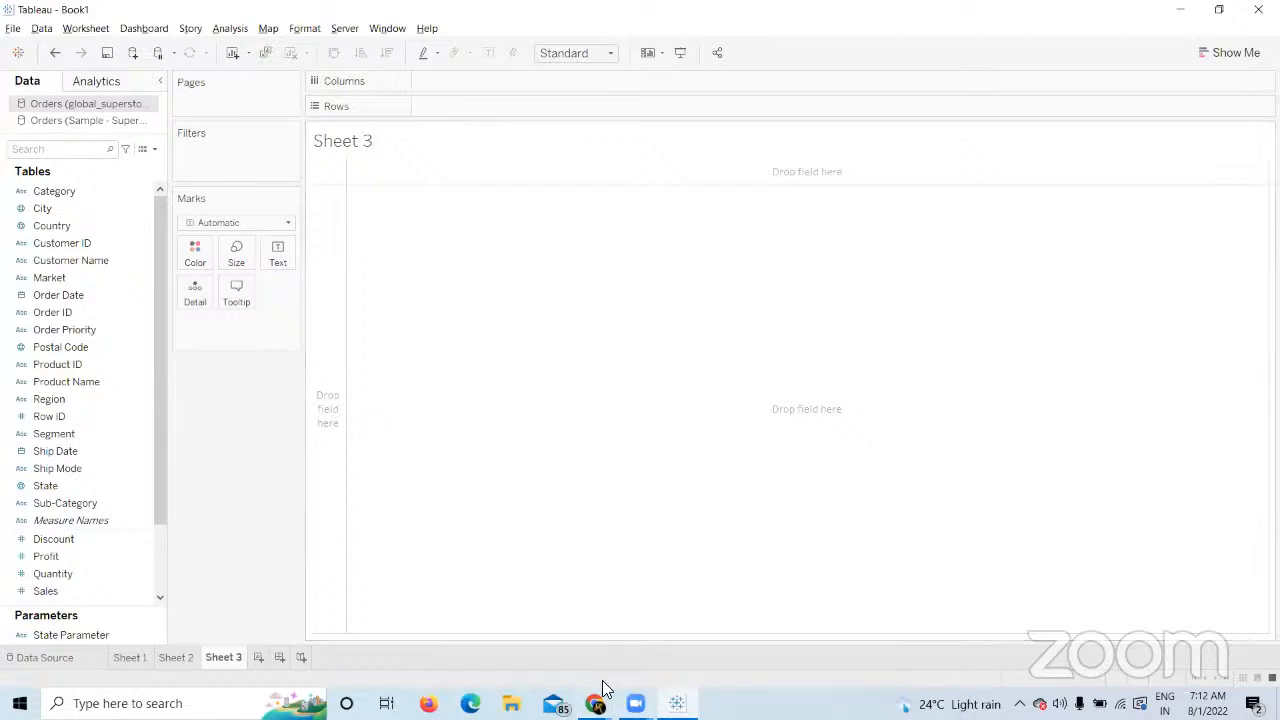
click(602, 711)
click(454, 640)
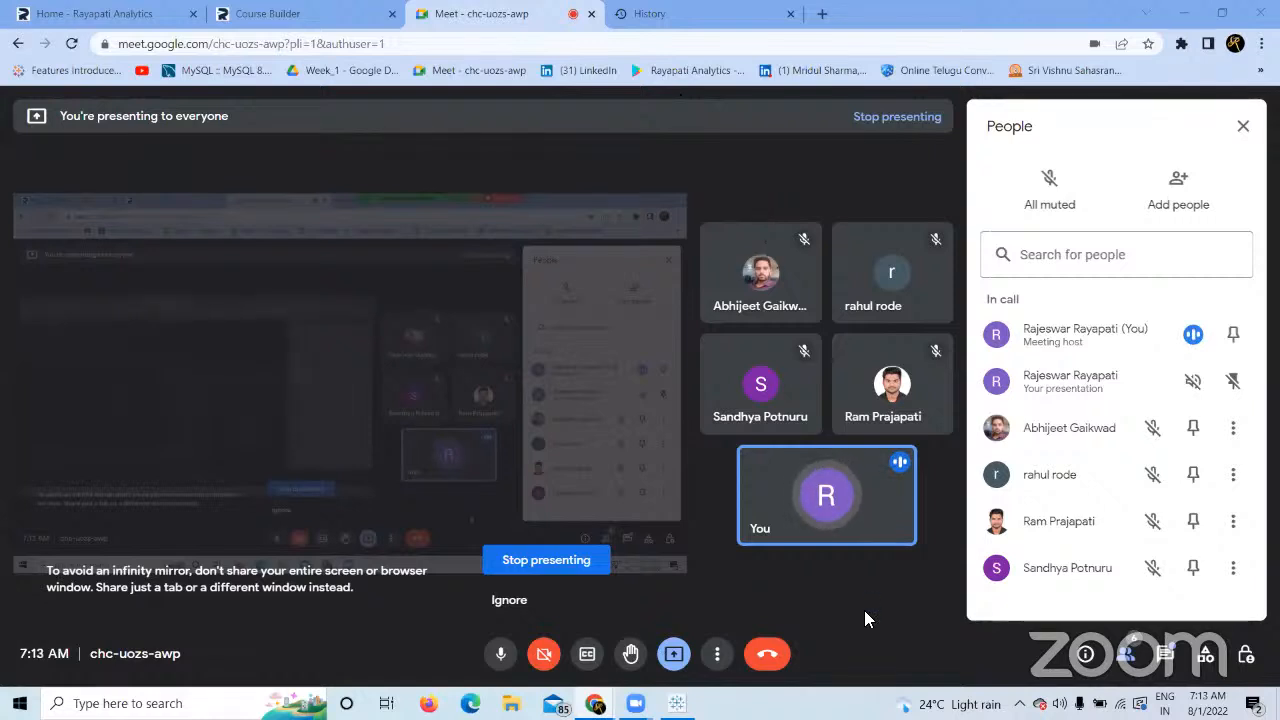
click(677, 703)
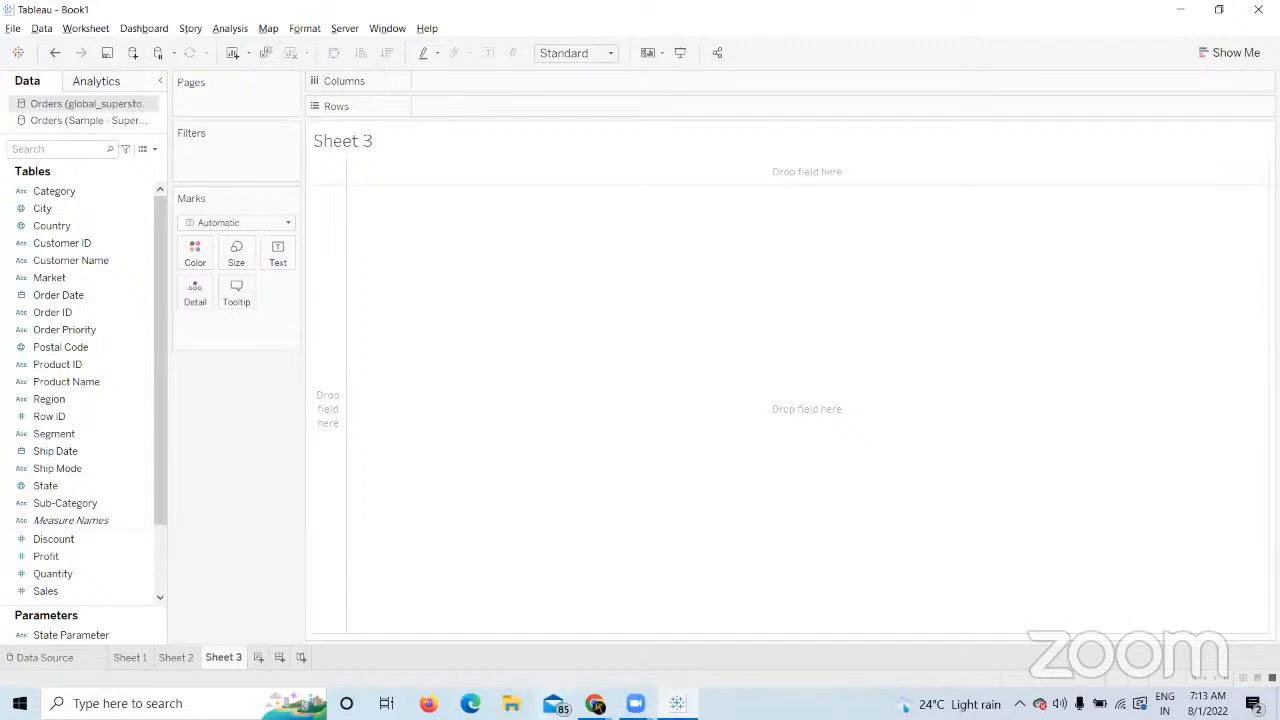
Switch from Tableau to the Google Meet call window in Chrome.
click(595, 703)
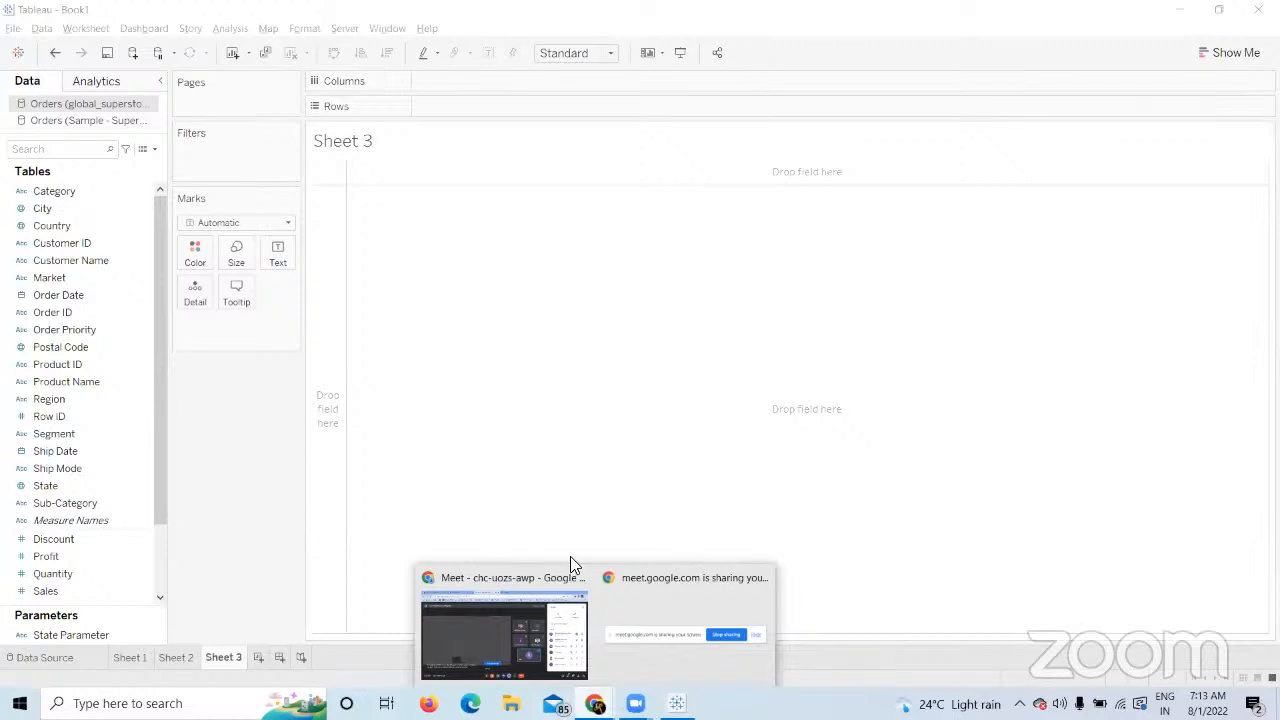
click(472, 636)
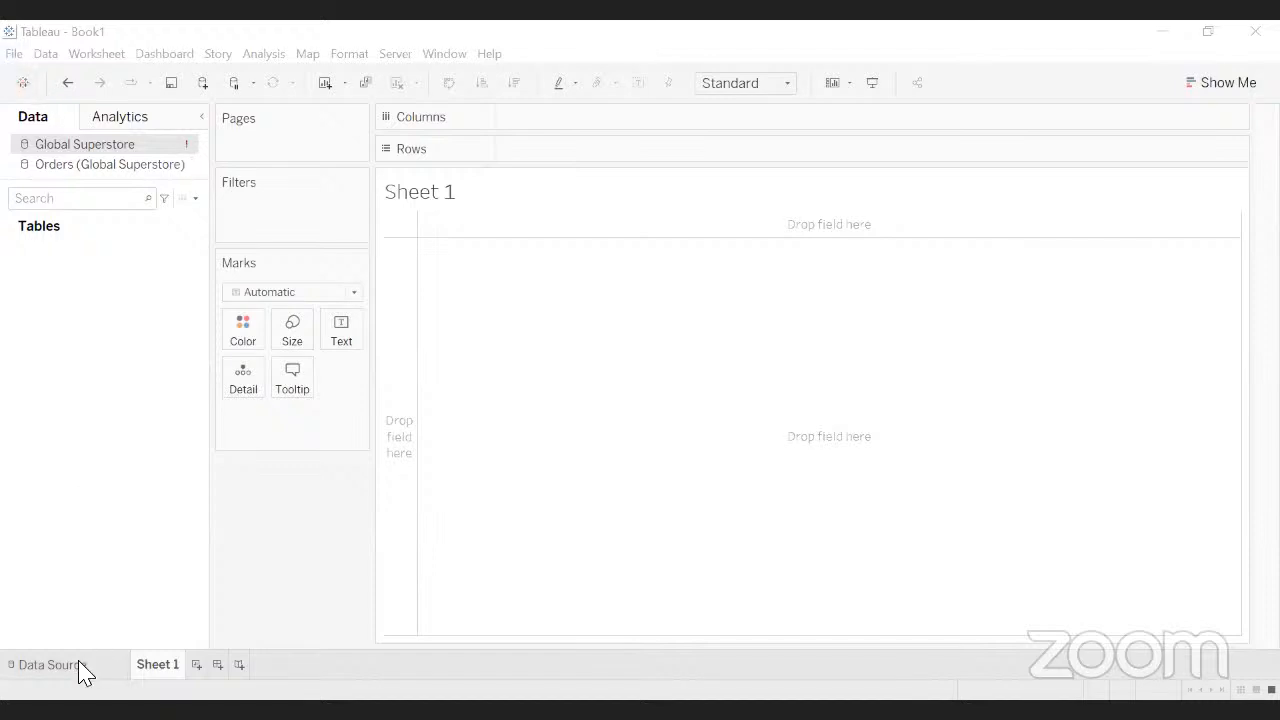
Add the Orders table on the Data Source page and return to Sheet 1 using Orders (Global Superstore).
click(50, 664)
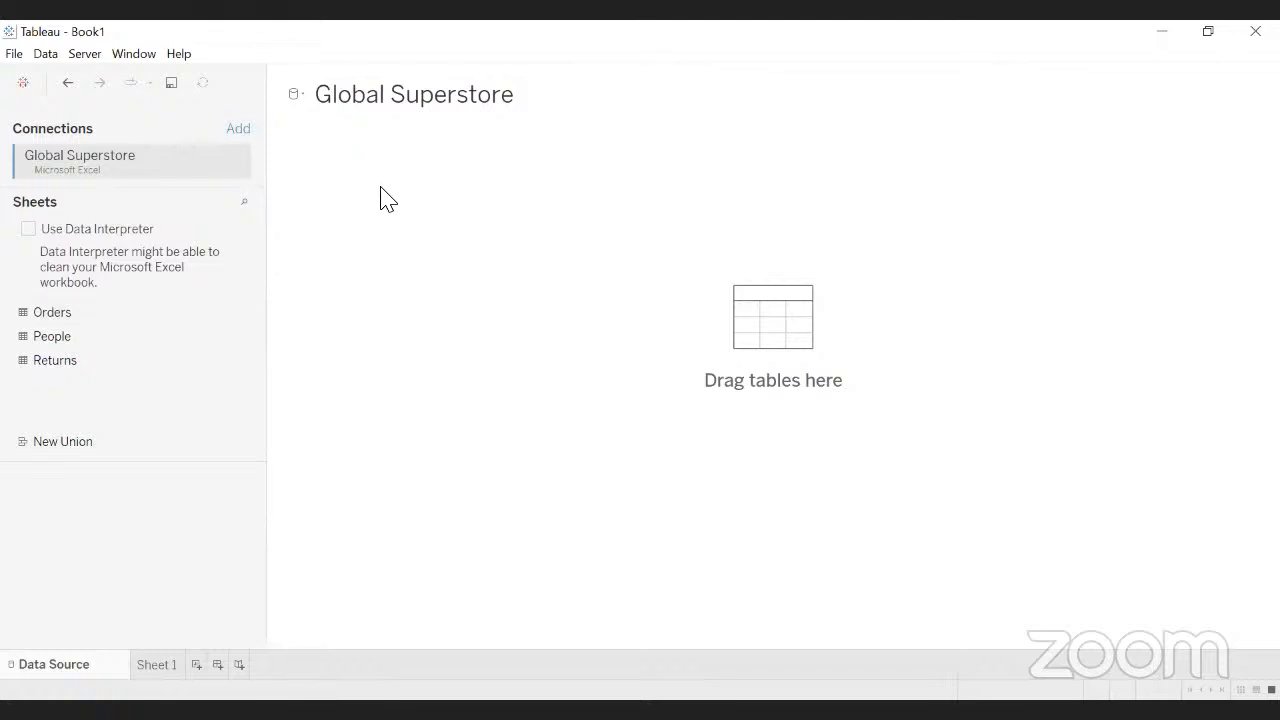
drag(381, 188, 381, 189)
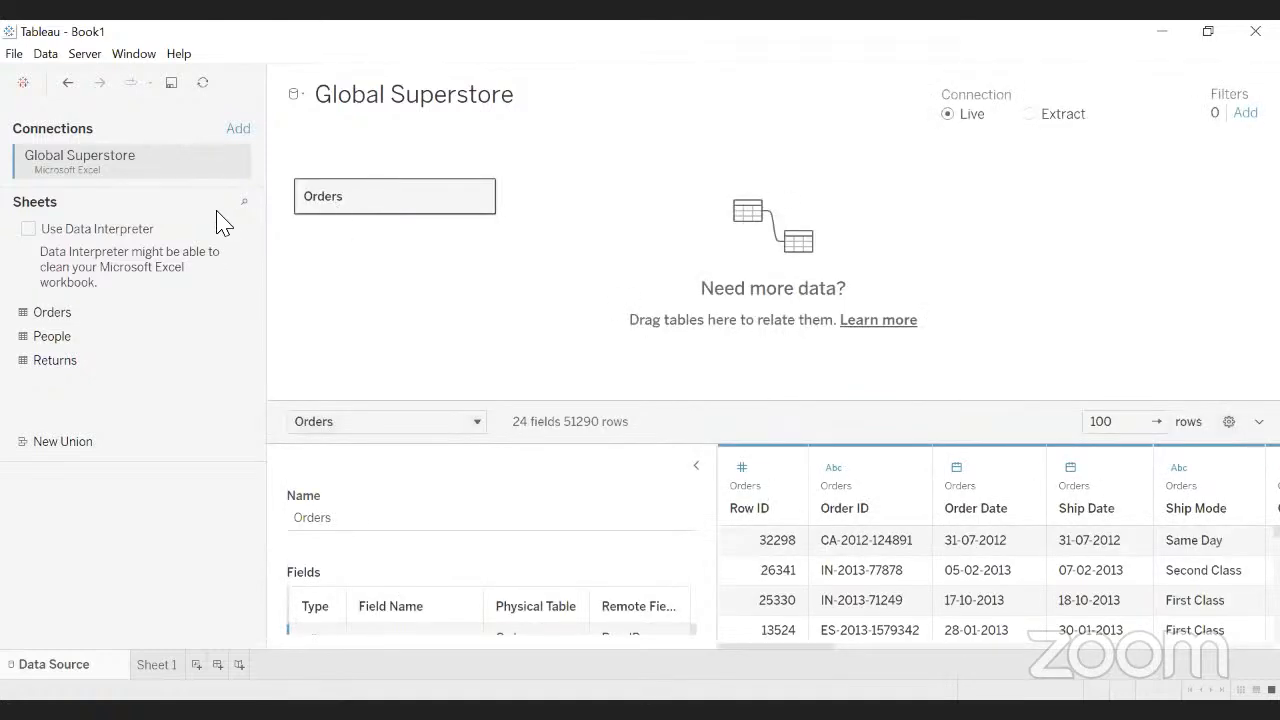
click(155, 665)
click(146, 166)
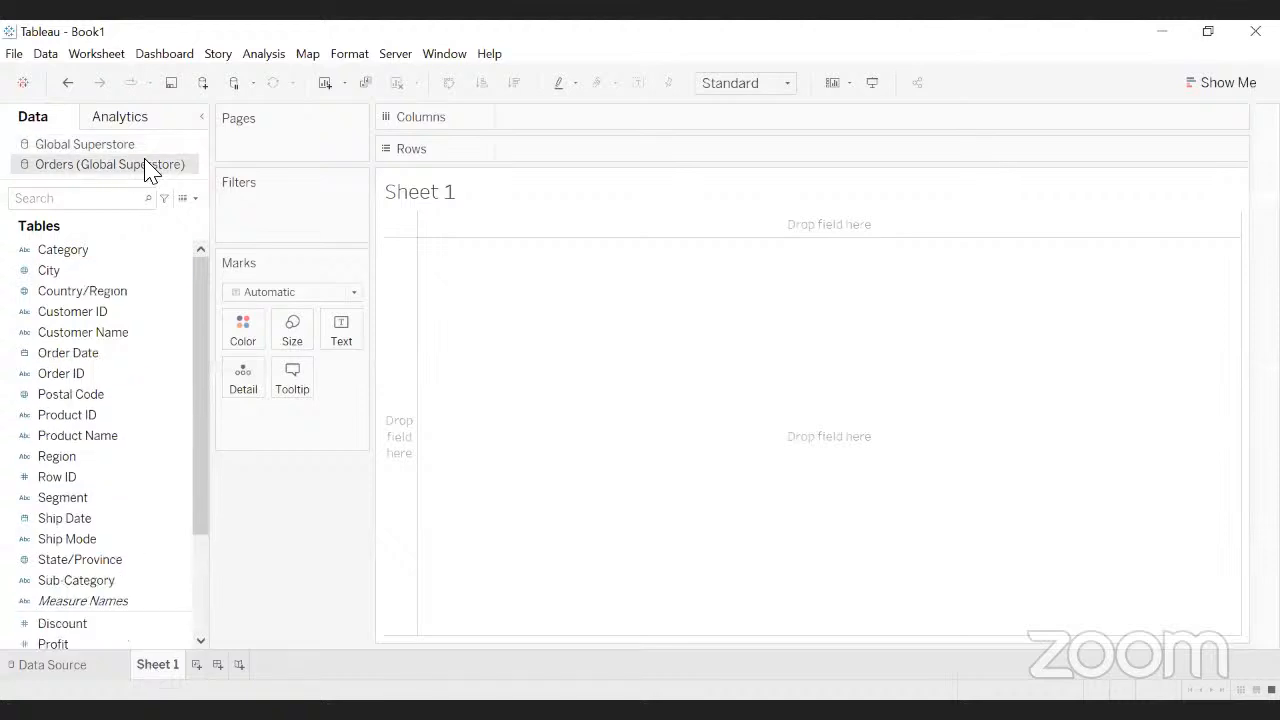
Select the Global Superstore data source in the Data pane.
click(93, 150)
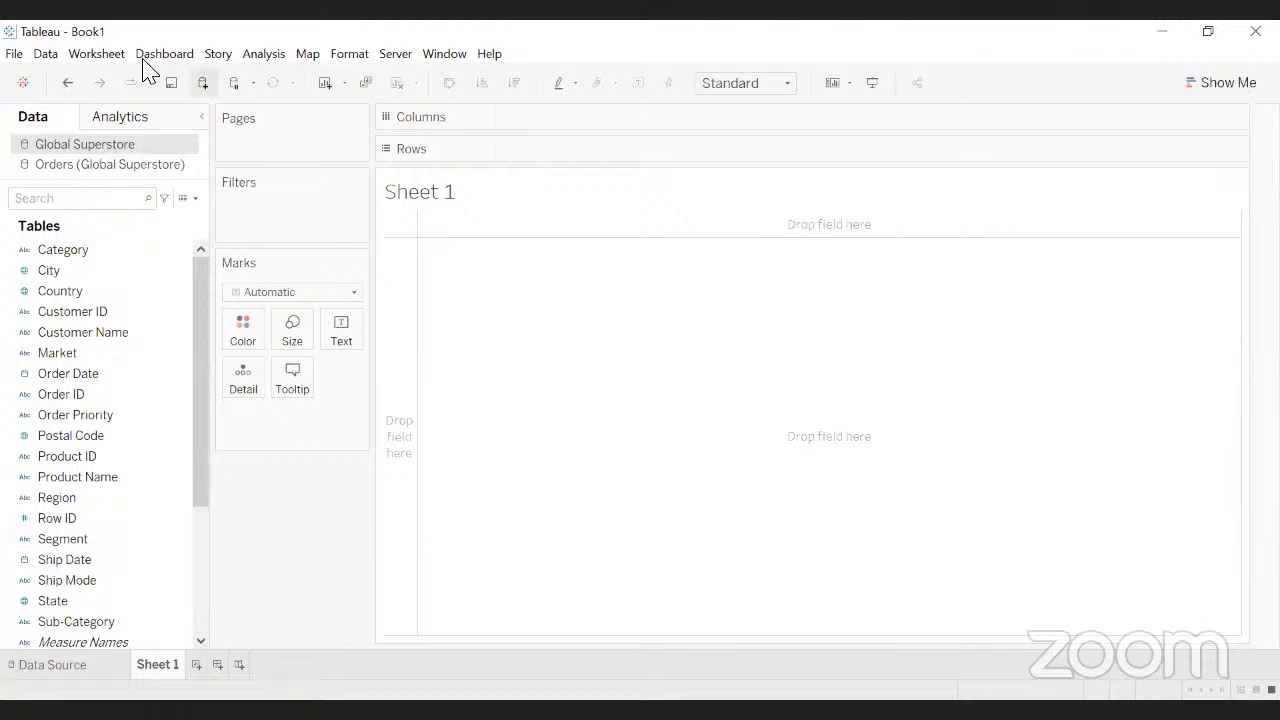
Start a new data source using the Microsoft Excel file connector.
click(202, 82)
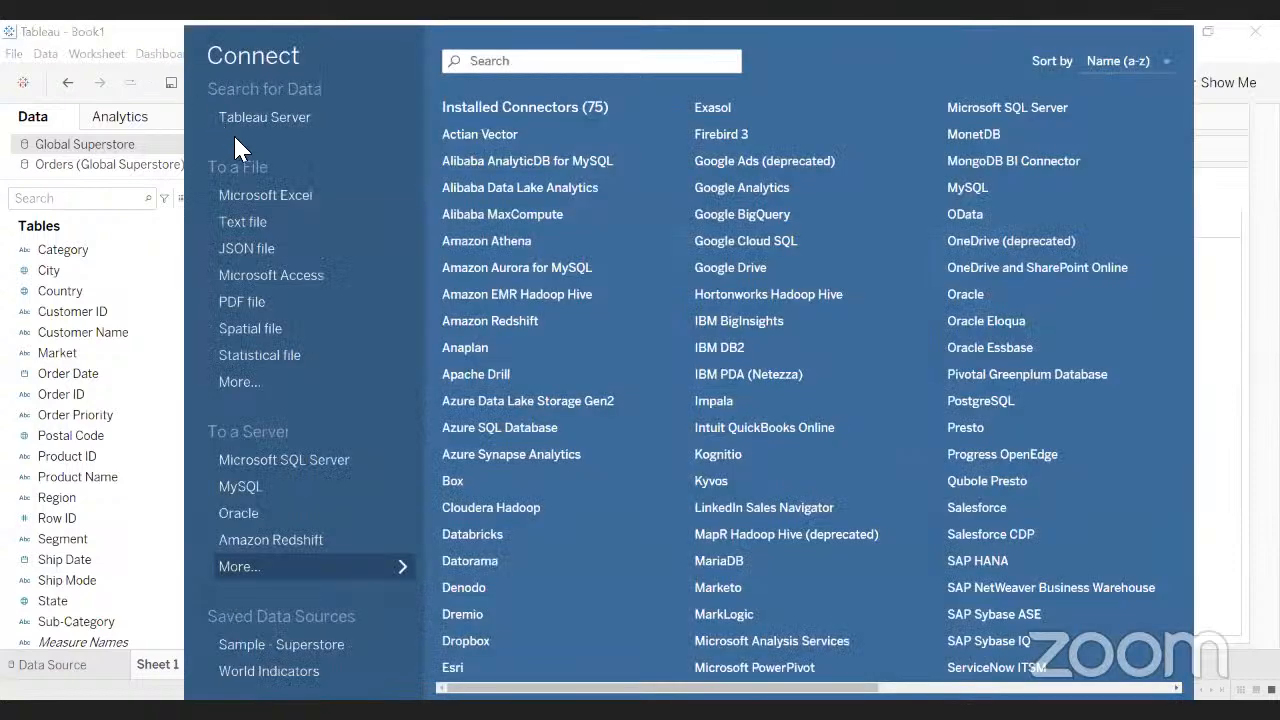
click(265, 195)
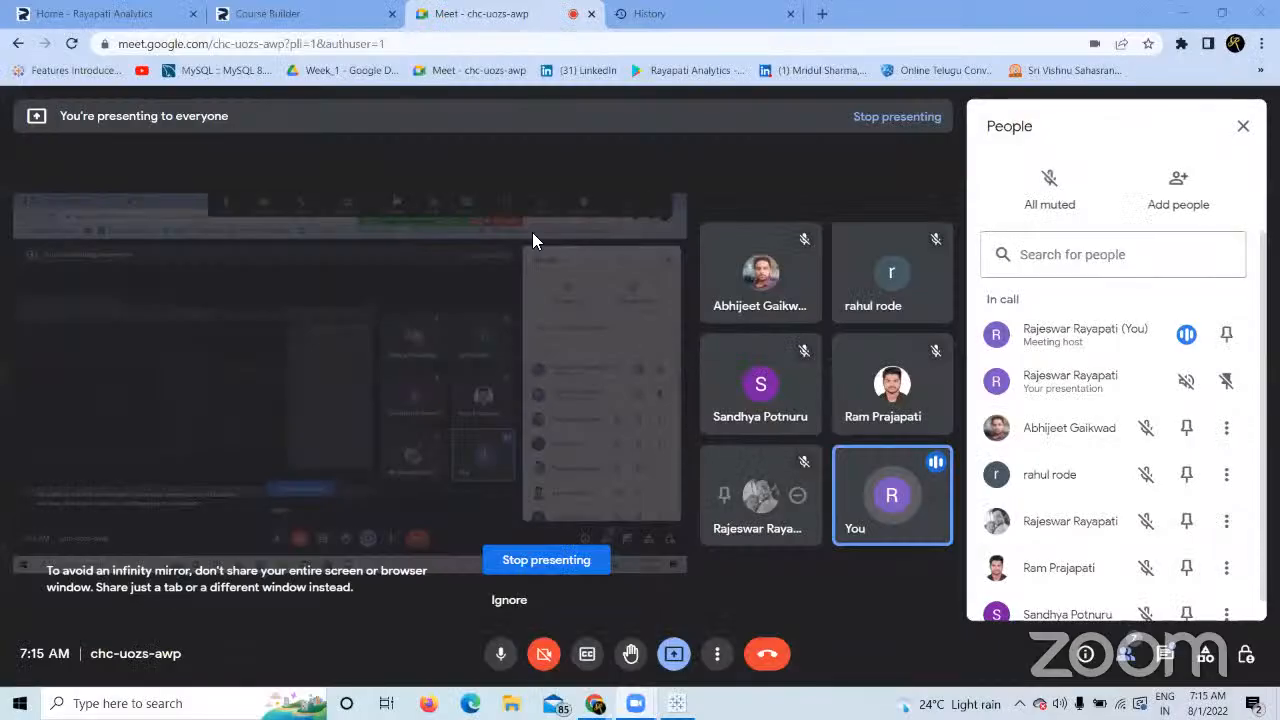
Switch from Google Meet back to the Tableau Book1 window.
key(alt+Tab)
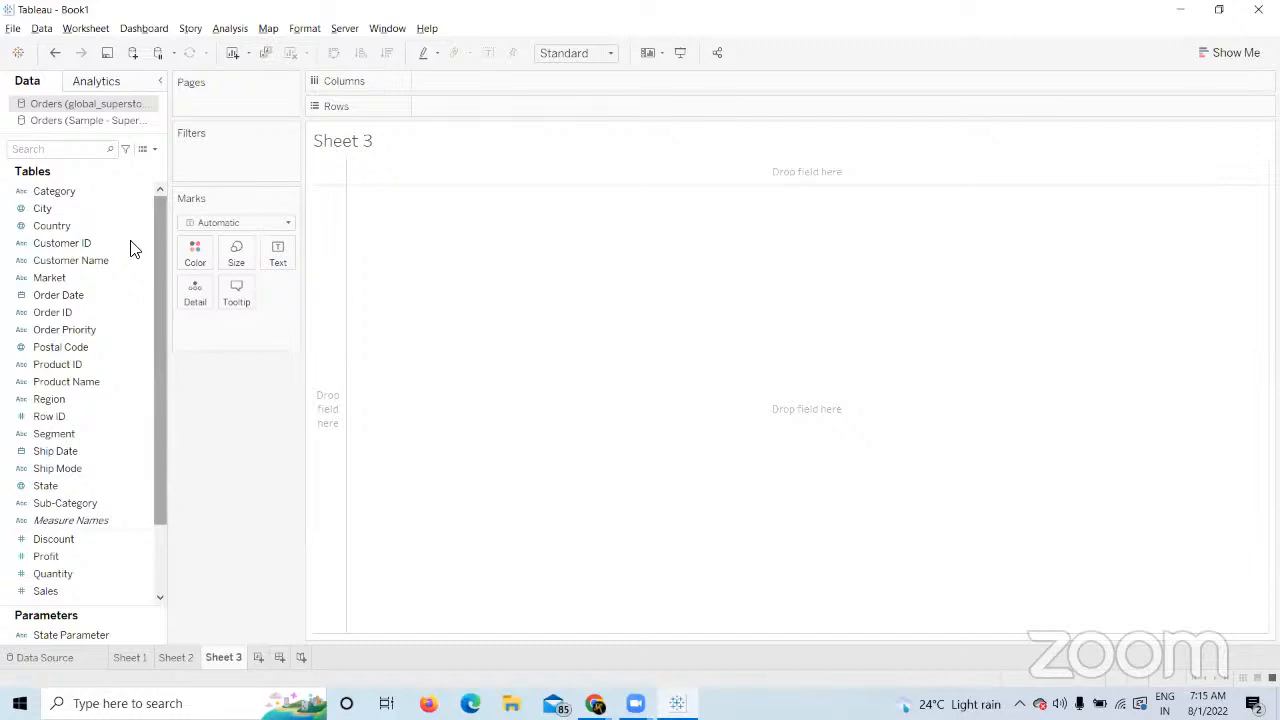
Plot all countries on a world map via the Country field.
click(70, 503)
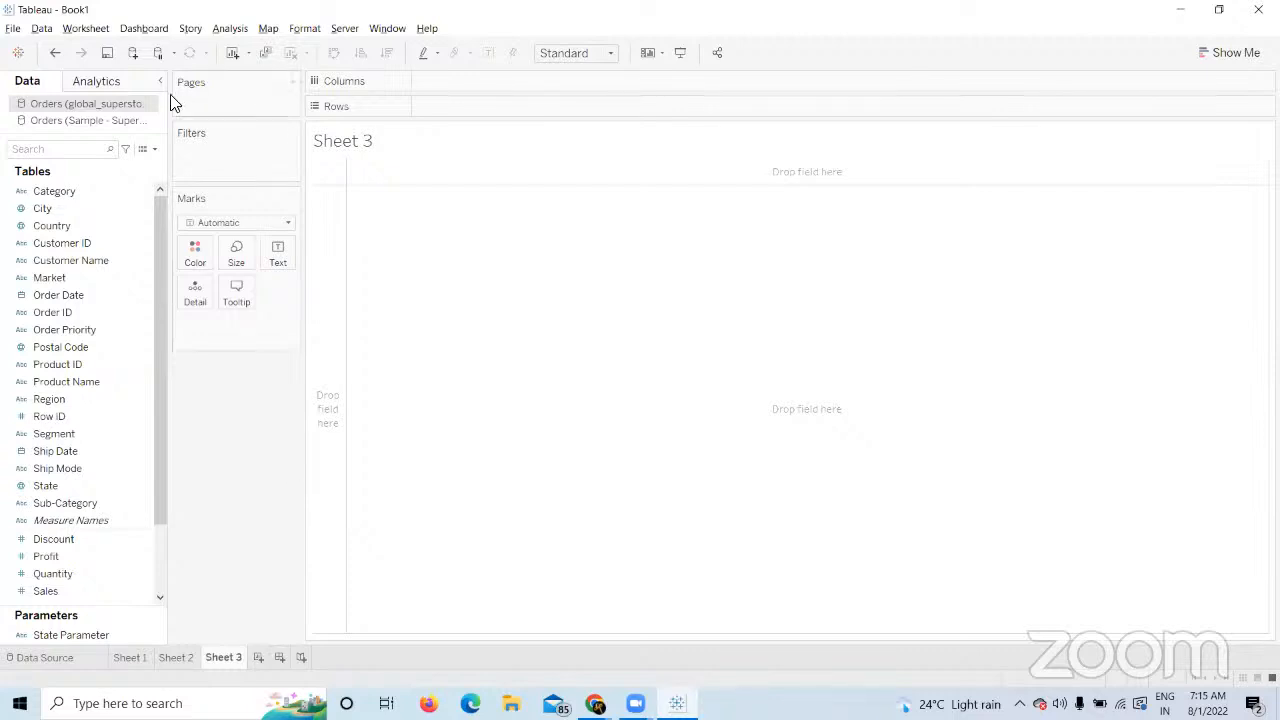
click(72, 274)
click(76, 228)
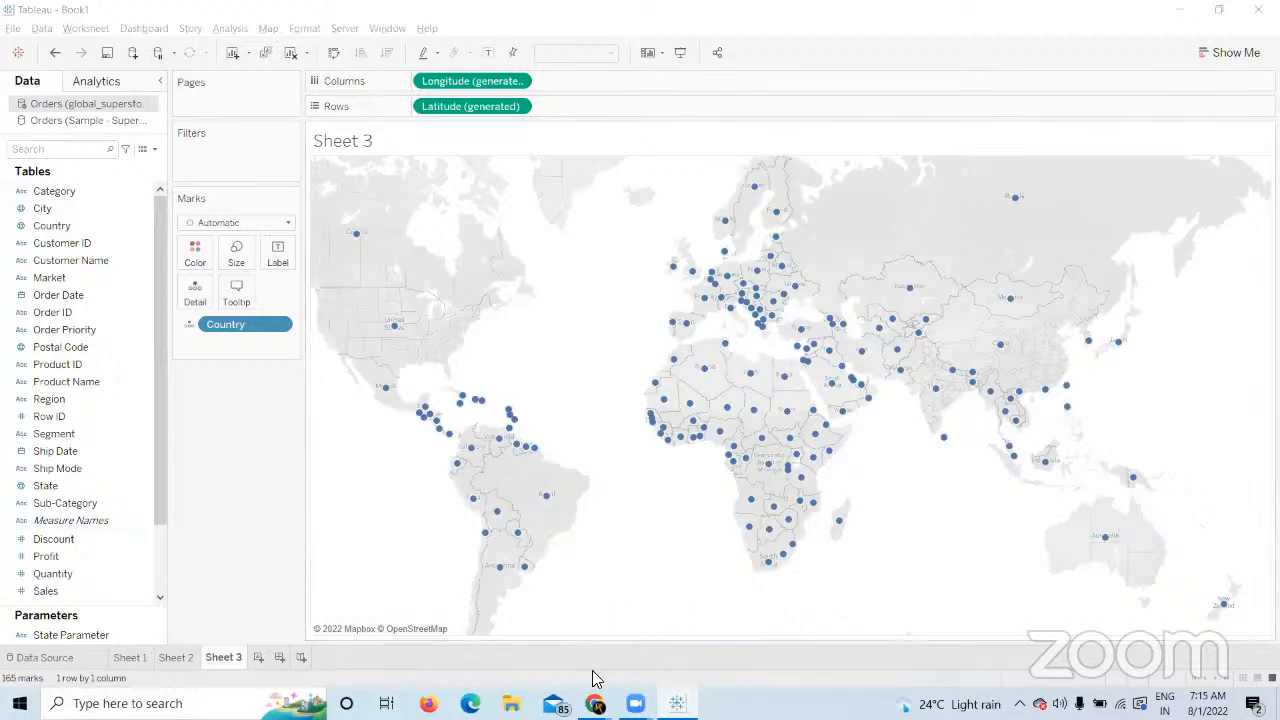
Check the Google Meet call, then return to the Tableau world map.
mouse_move(595, 703)
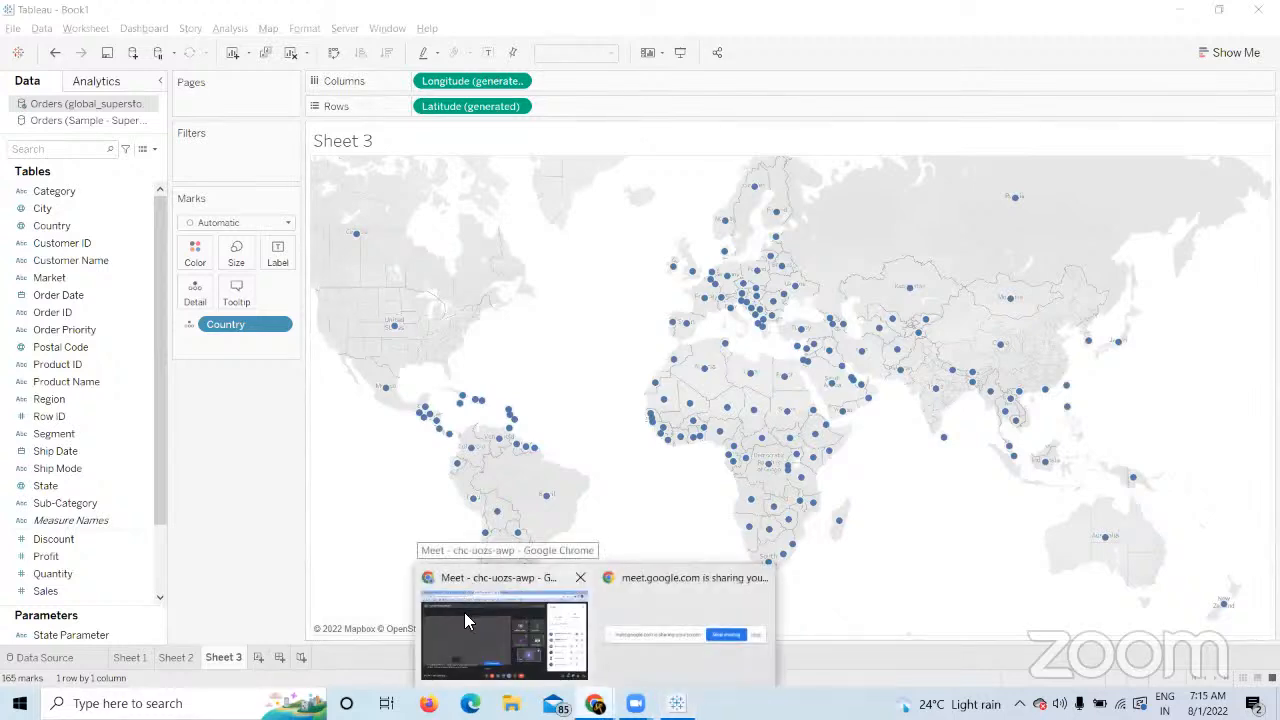
click(464, 612)
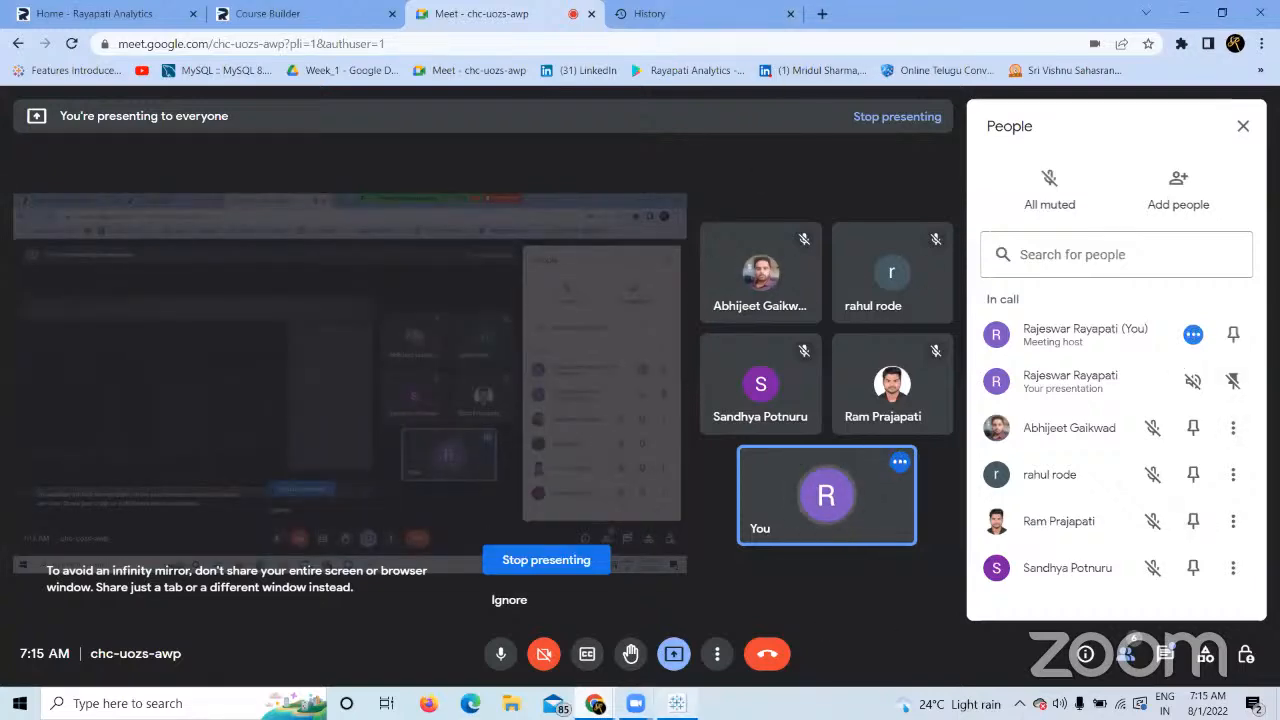
key(alt+Tab)
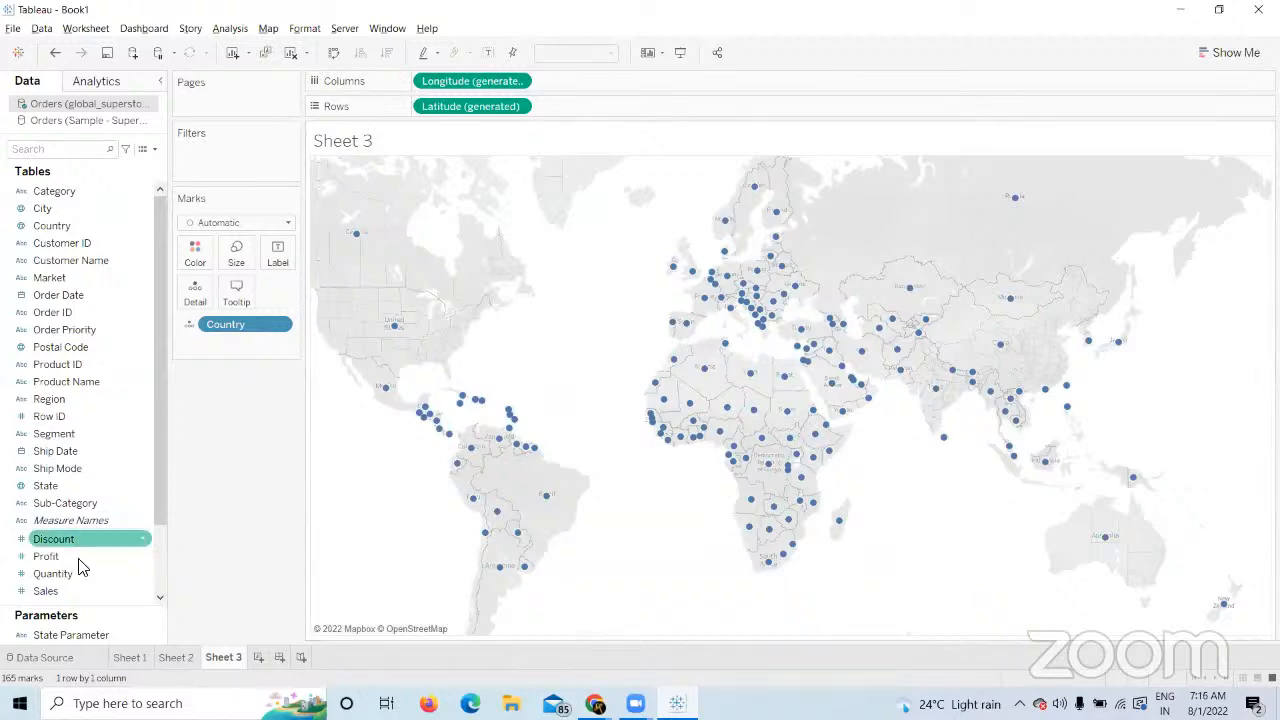
Size and label each country mark by Sales (20 to 2,297,201), then bring in Category.
drag(45, 591, 237, 257)
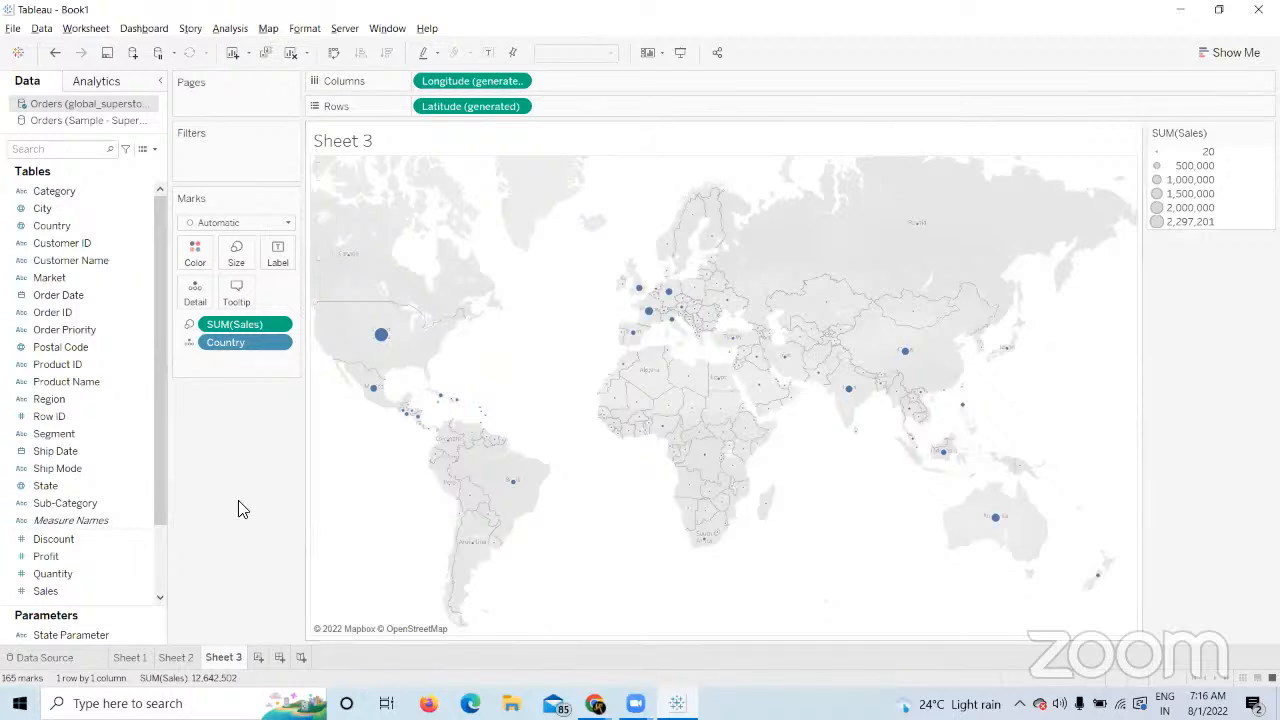
drag(45, 593, 278, 254)
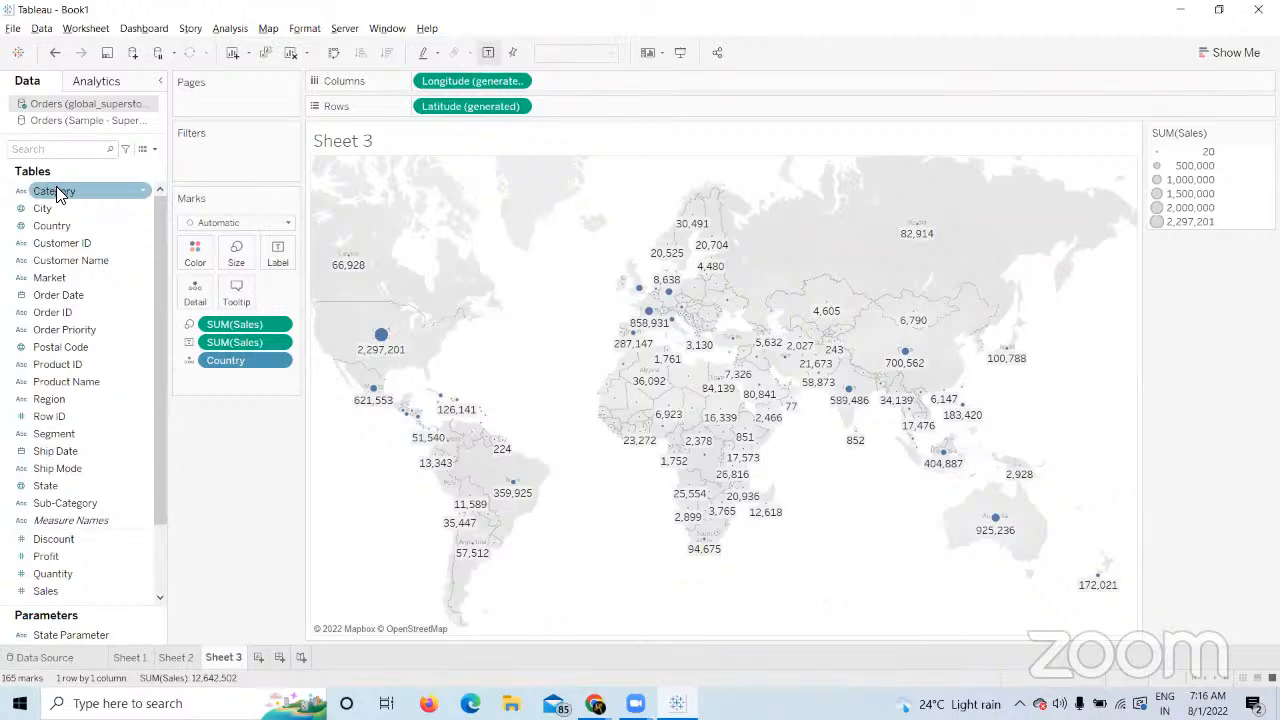
mouse_move(56, 186)
mouse_down()
mouse_move(340, 210)
mouse_move(425, 124)
mouse_move(45, 405)
mouse_move(62, 182)
mouse_move(72, 191)
mouse_up()
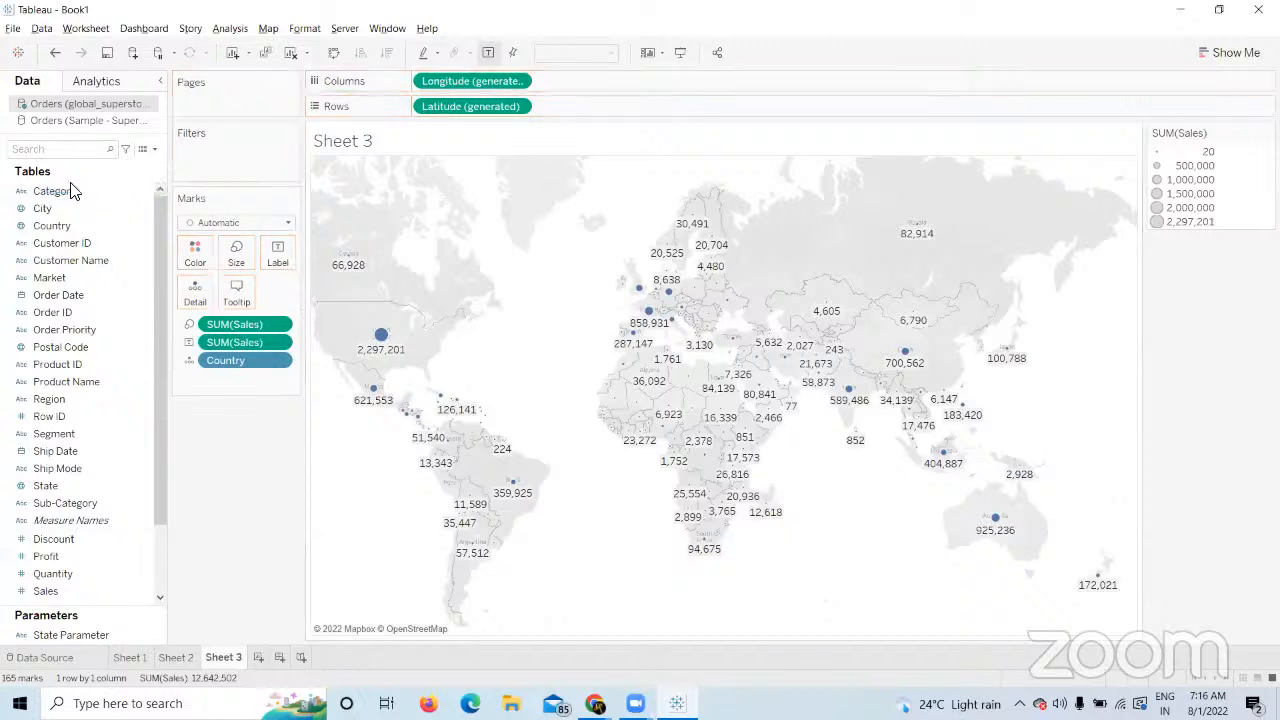
click(66, 194)
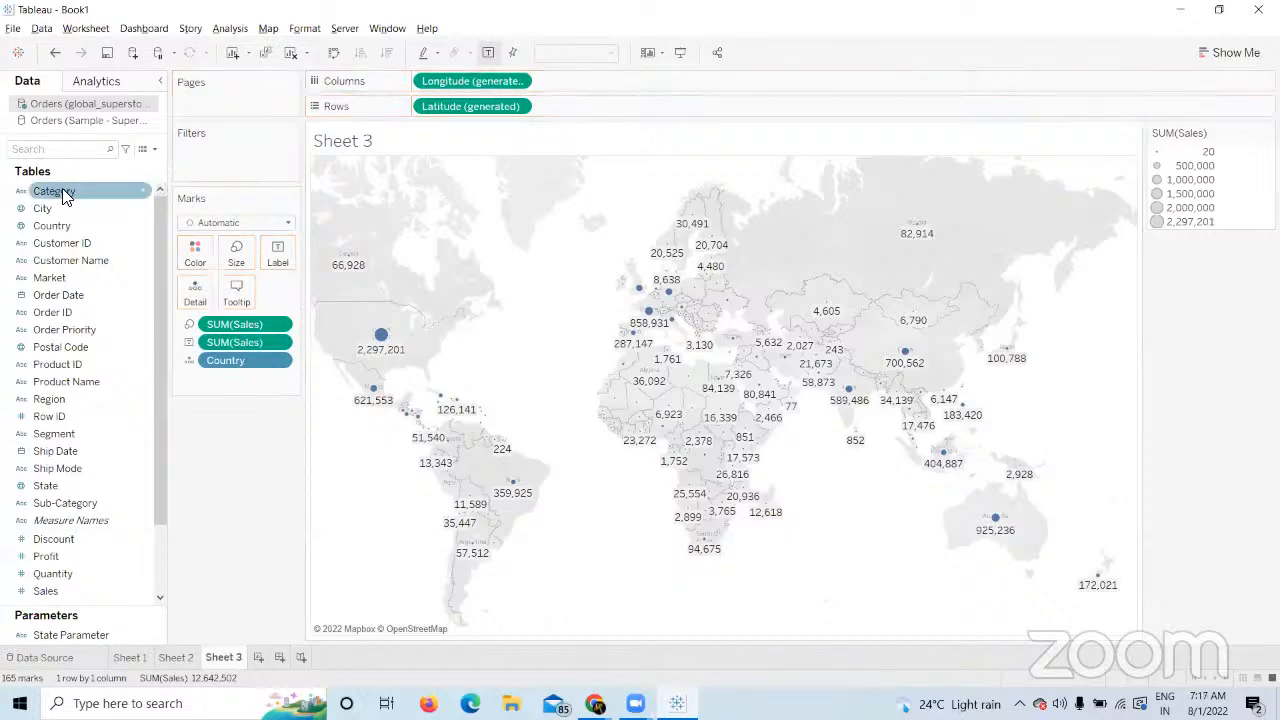
drag(62, 192, 202, 494)
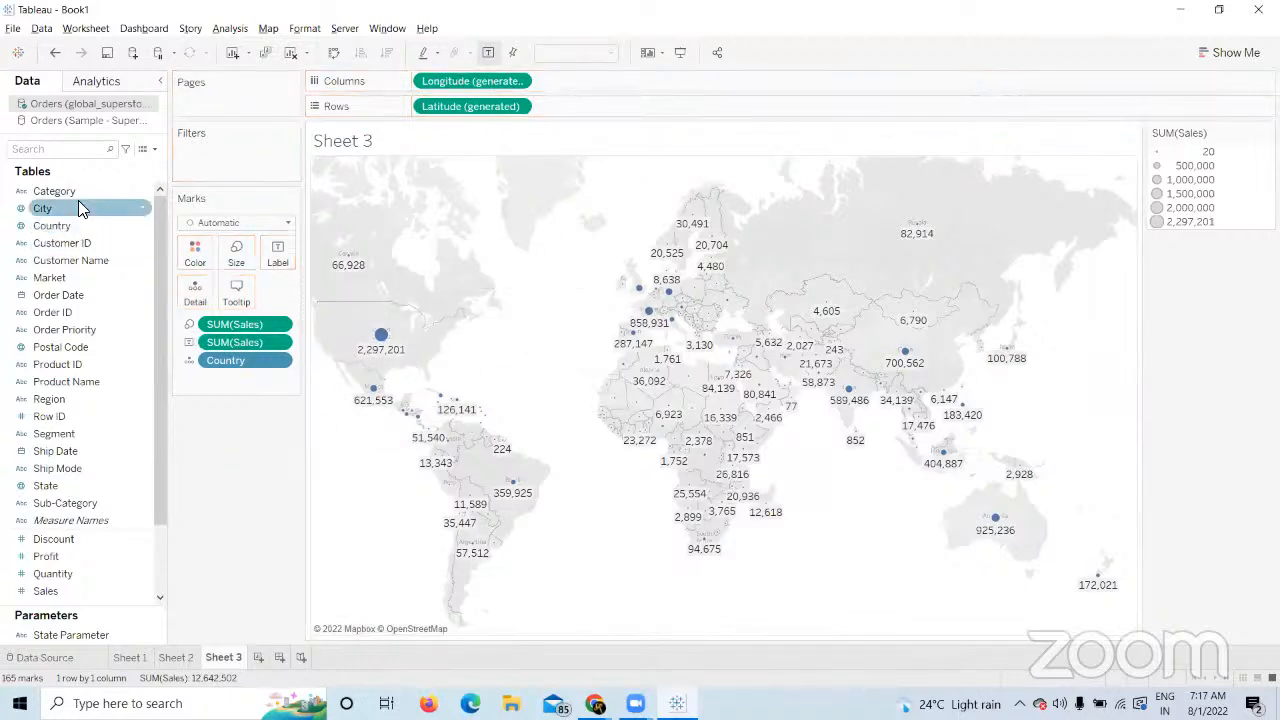
Put Category on Rows to get Furniture, Office Supplies and Technology maps.
drag(86, 190, 432, 104)
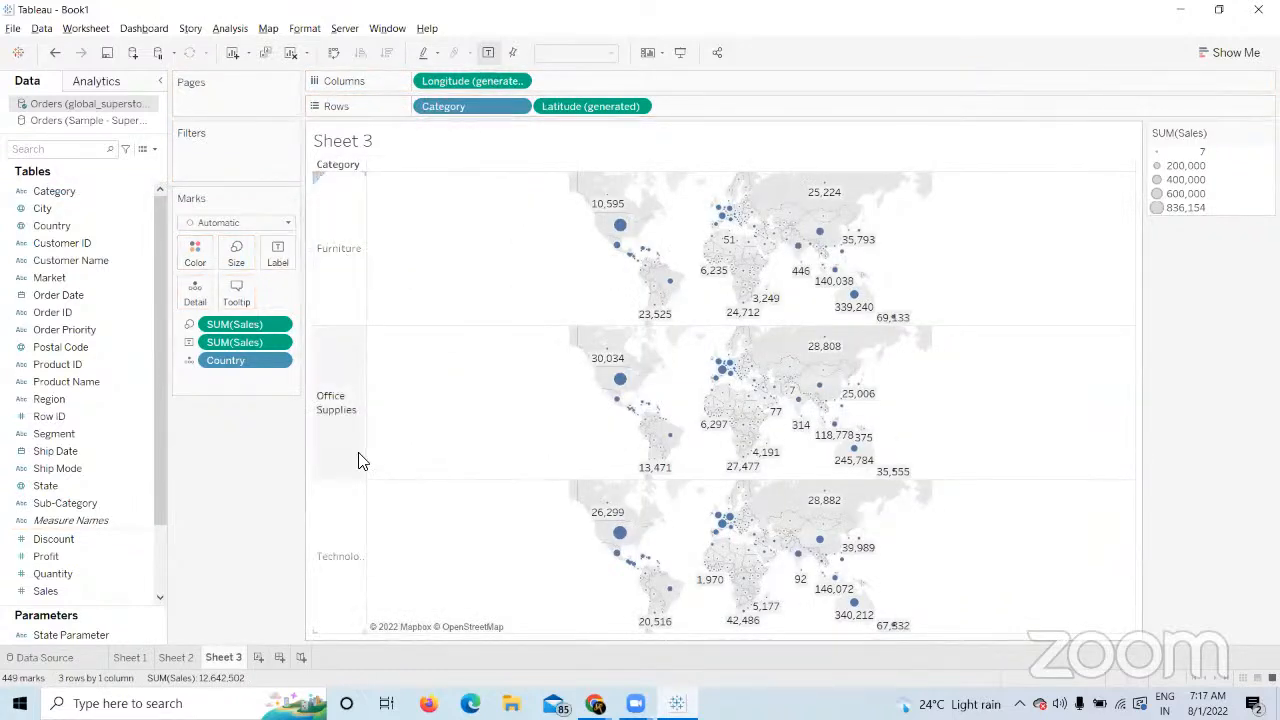
drag(466, 102, 260, 520)
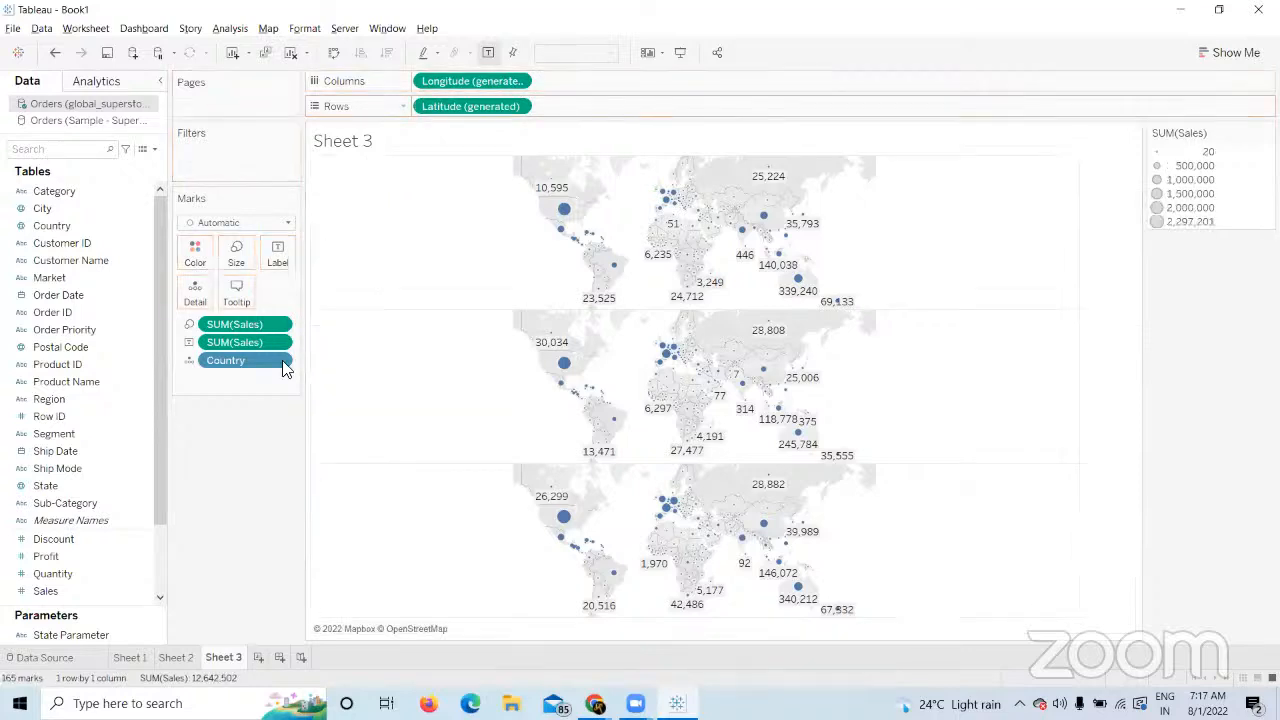
mouse_move(381, 338)
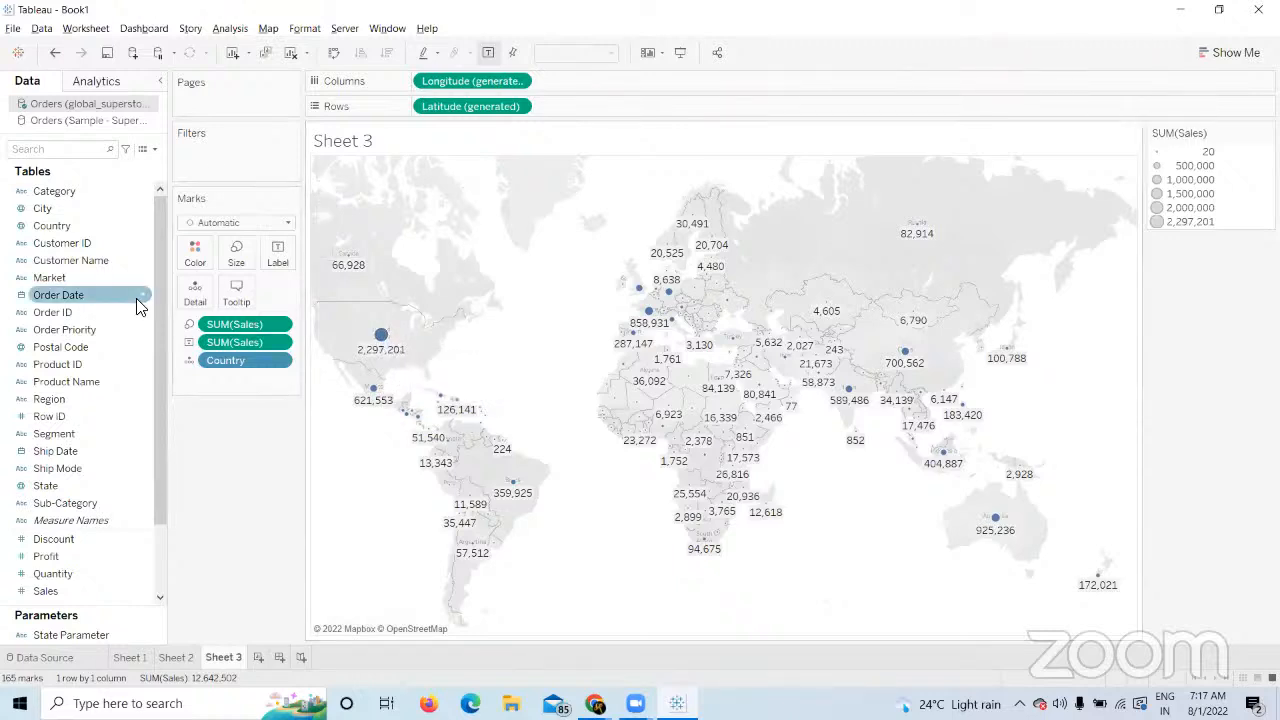
drag(78, 193, 428, 114)
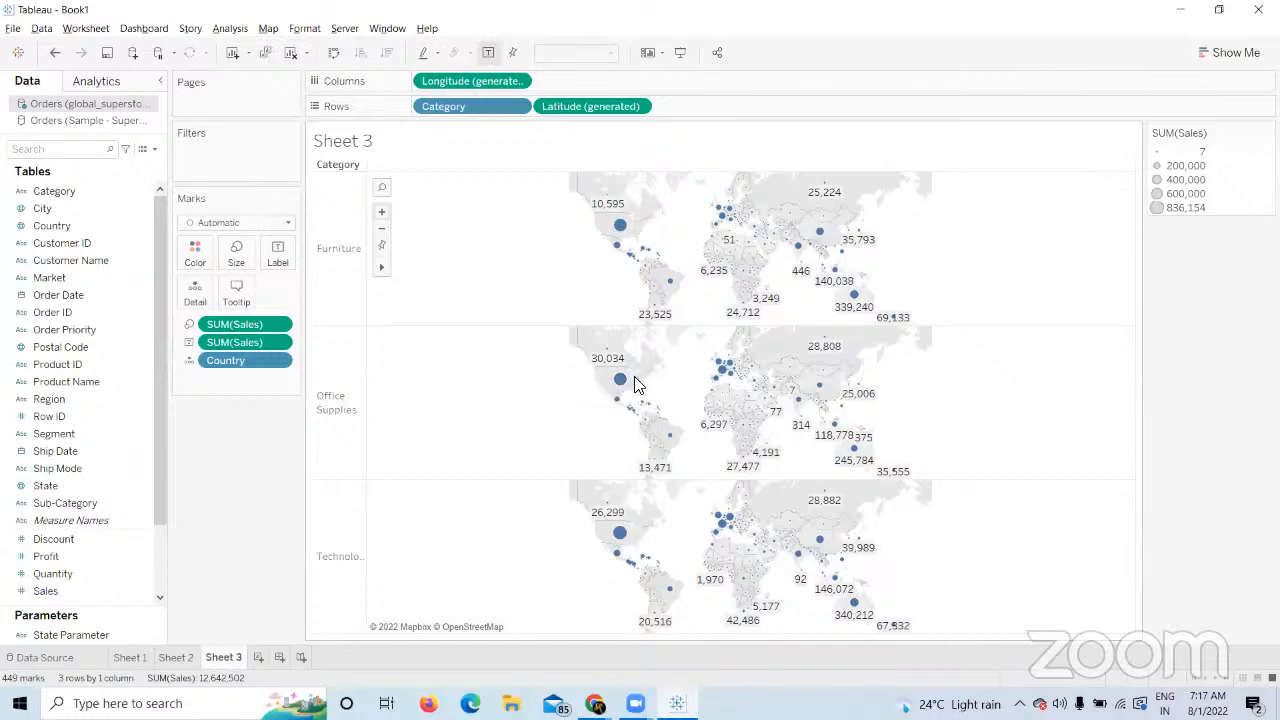
Set the Sales mark labels' font size to 8pt.
mouse_move(622, 381)
click(277, 253)
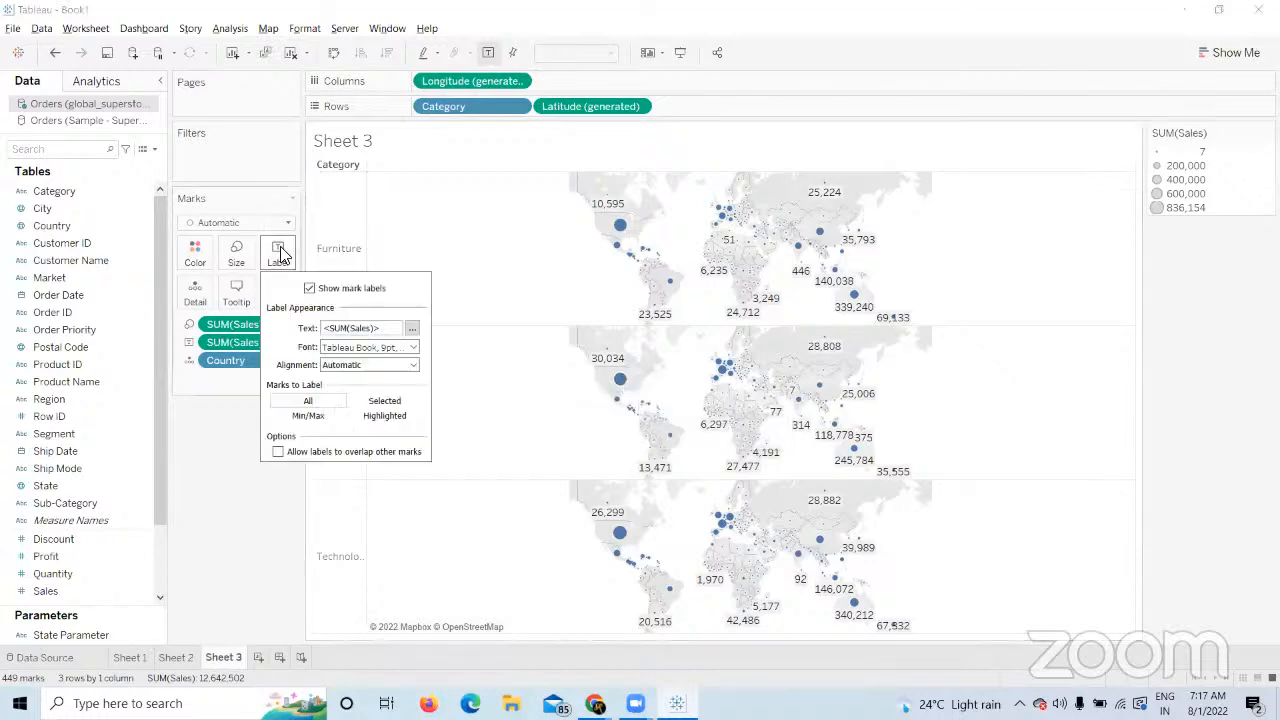
click(390, 365)
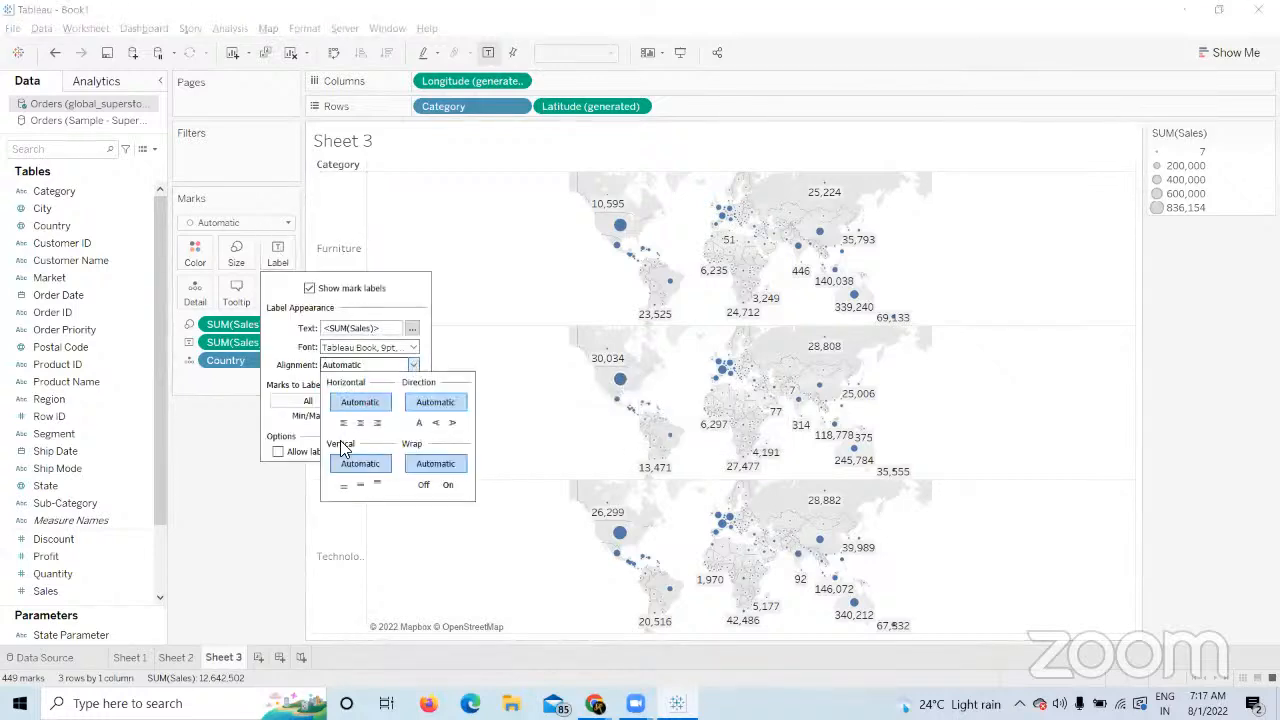
click(376, 347)
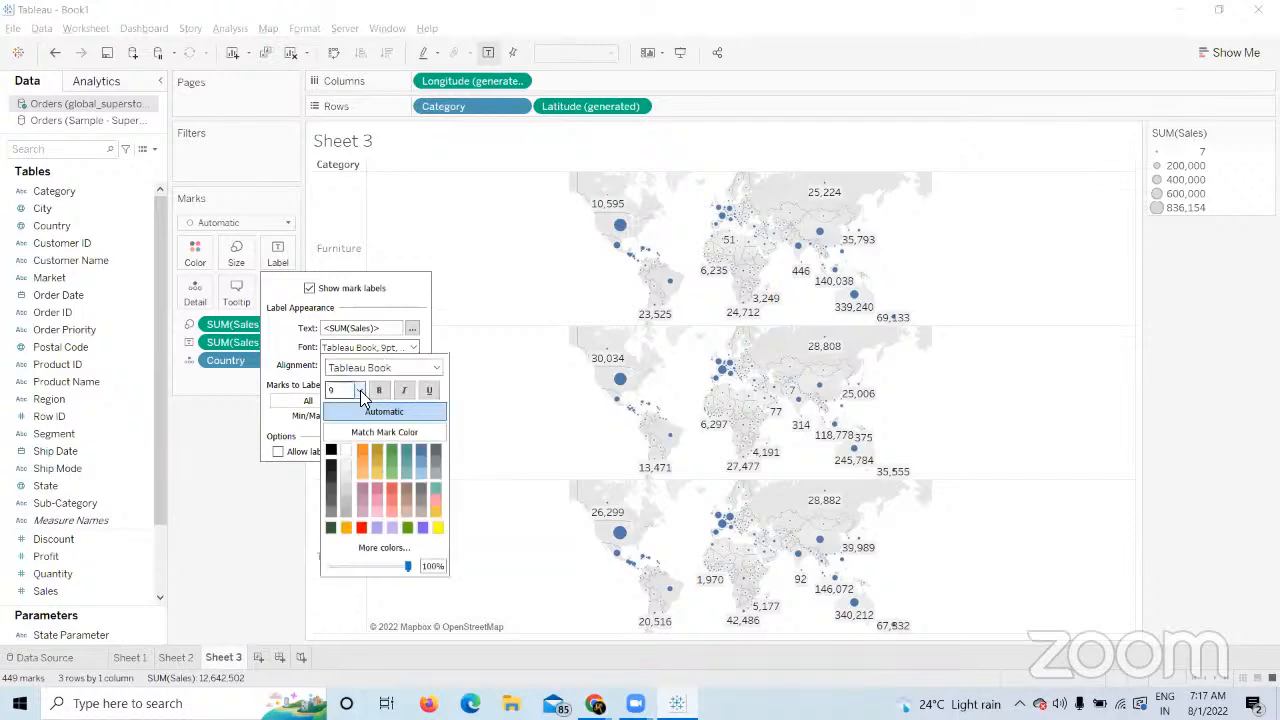
click(360, 390)
click(333, 403)
click(214, 506)
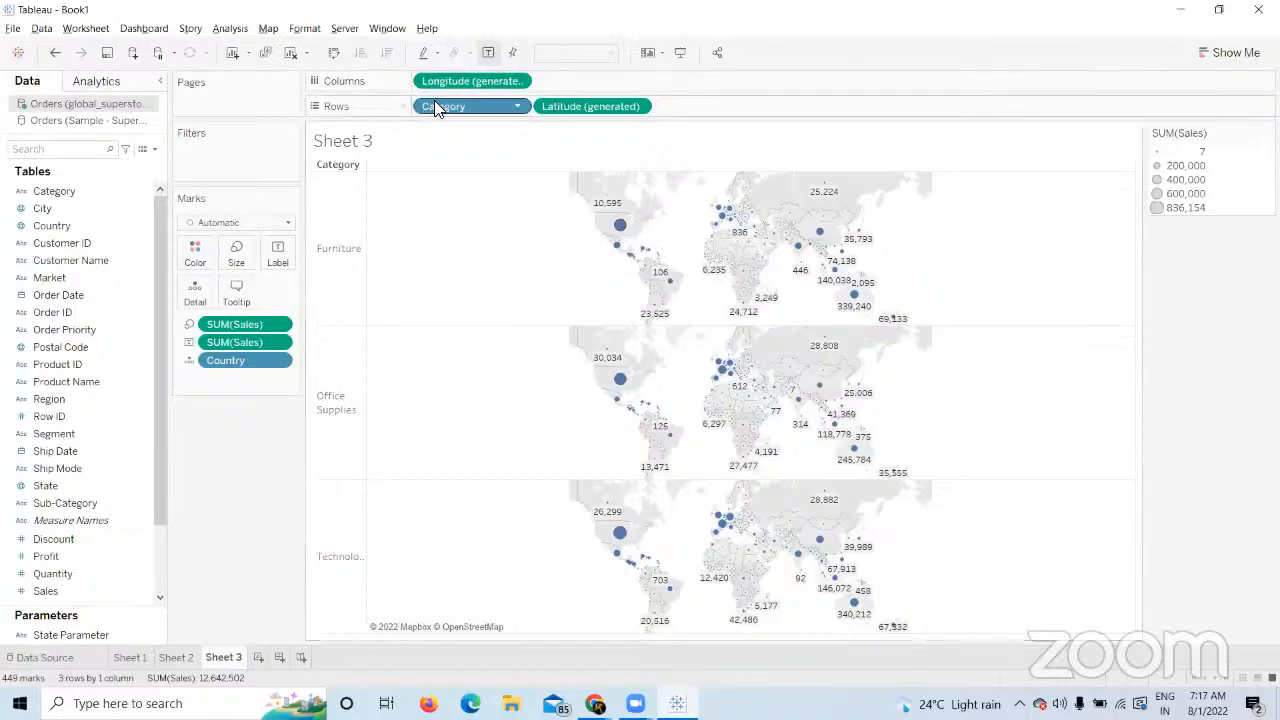
Replace Category on Rows with Segment, giving Consumer, Corporate and Home Office maps.
mouse_move(472, 115)
mouse_down()
mouse_move(306, 428)
mouse_move(249, 476)
mouse_move(480, 154)
mouse_move(478, 102)
mouse_up()
drag(490, 104, 256, 542)
drag(58, 435, 427, 112)
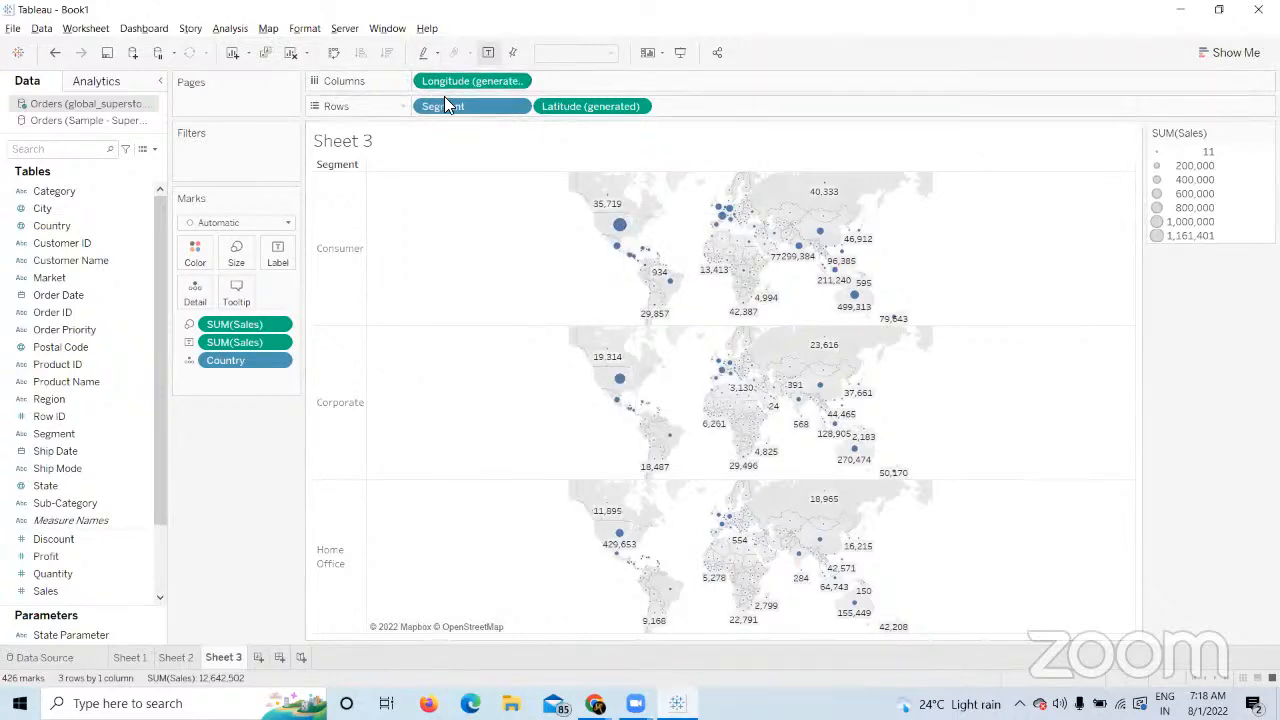
Build a new Sheet 4 text table of Segment then Country, then return to Sheet 3.
click(256, 658)
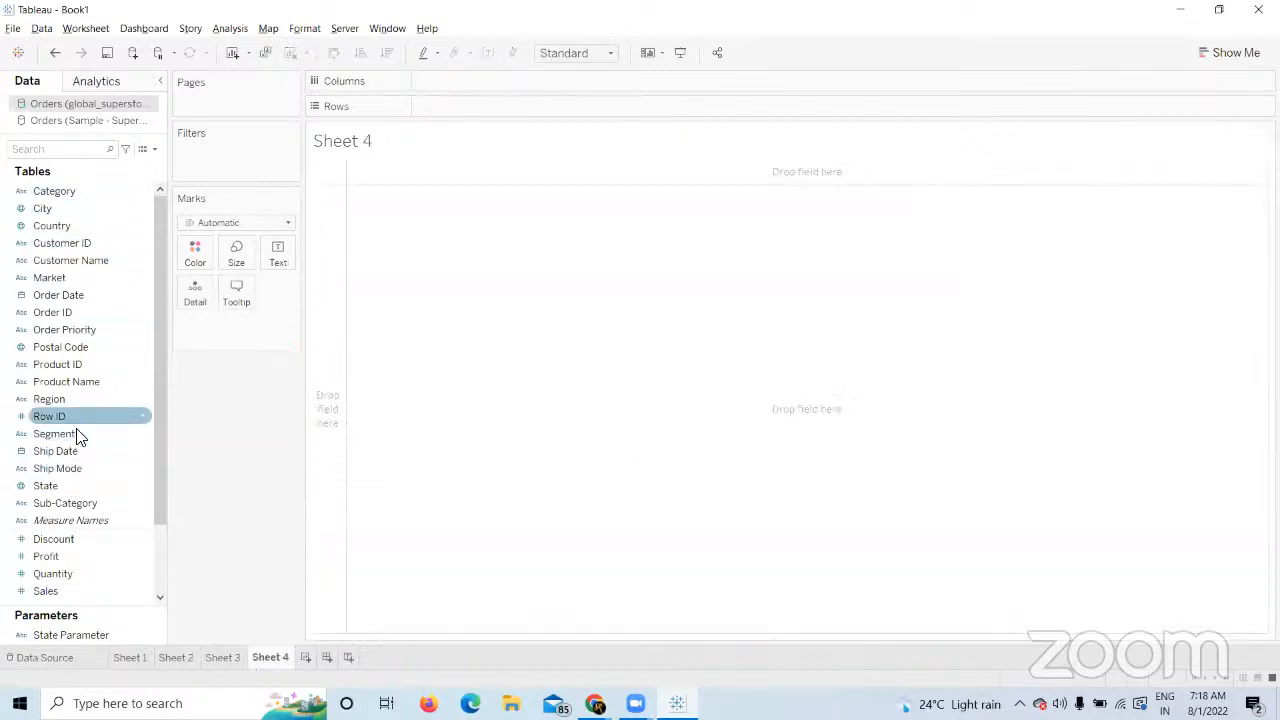
drag(78, 435, 472, 106)
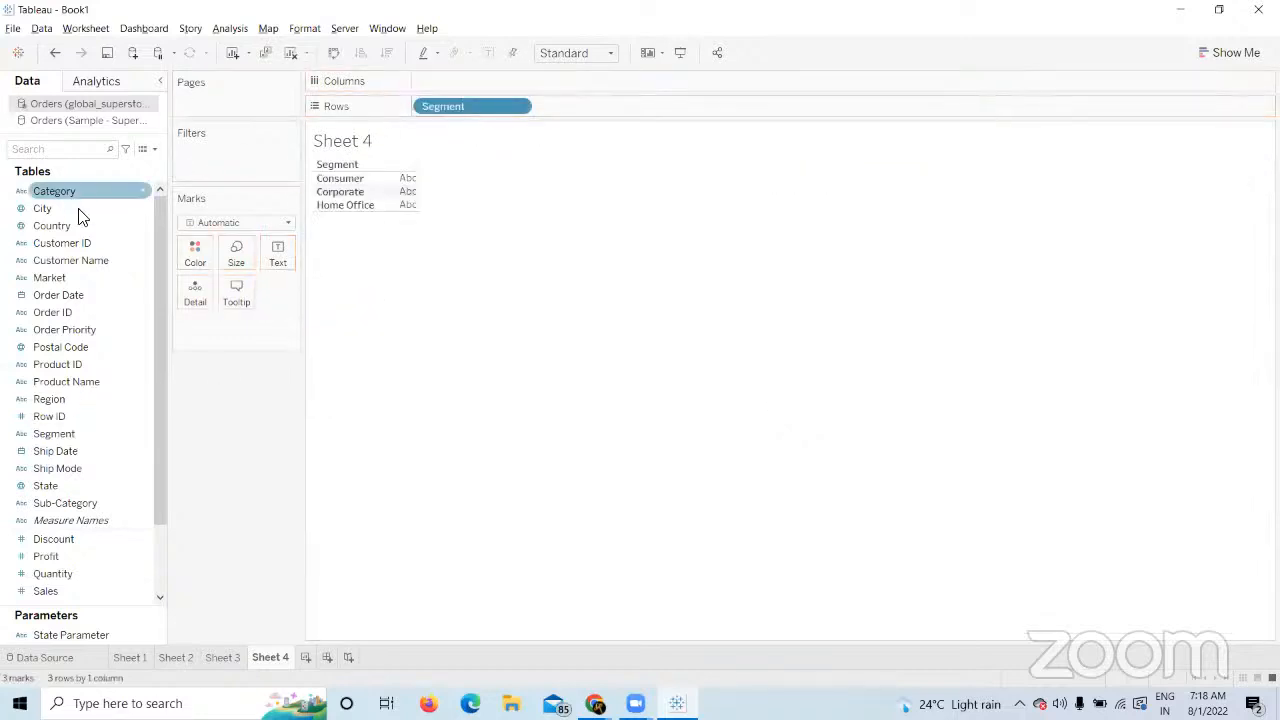
drag(74, 220, 644, 108)
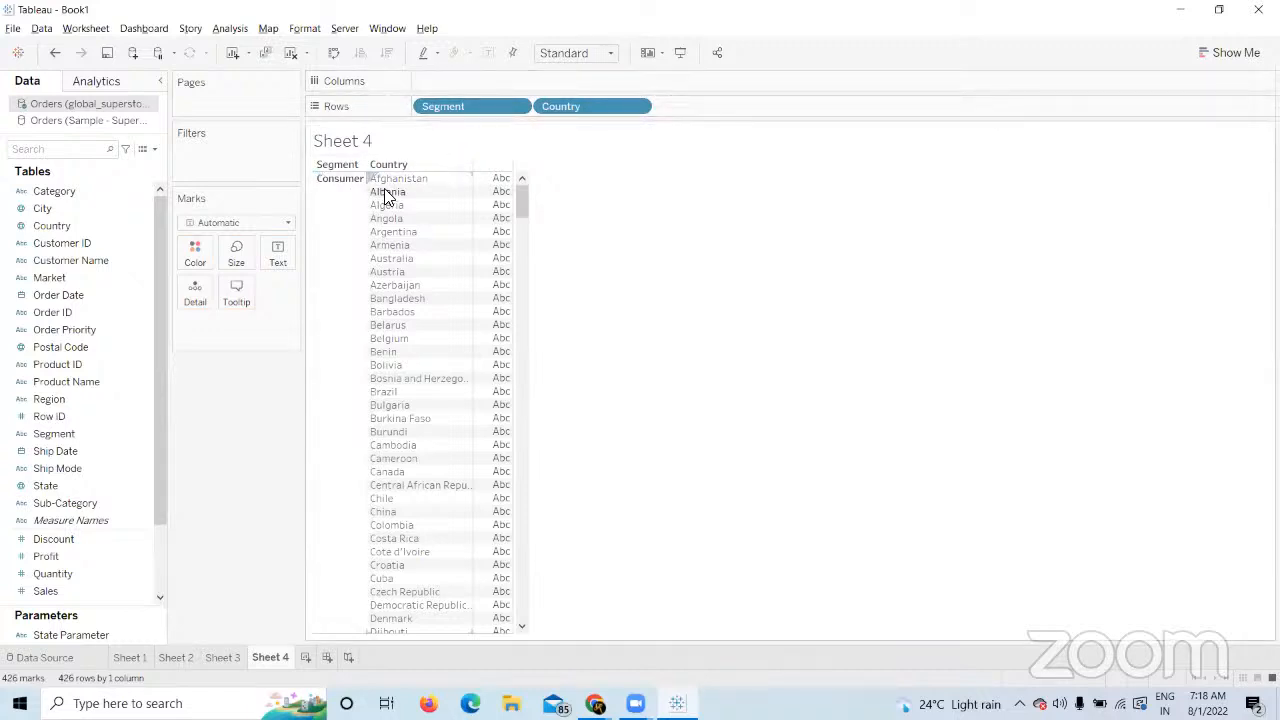
mouse_move(516, 202)
mouse_down()
mouse_move(560, 380)
mouse_move(528, 214)
mouse_up()
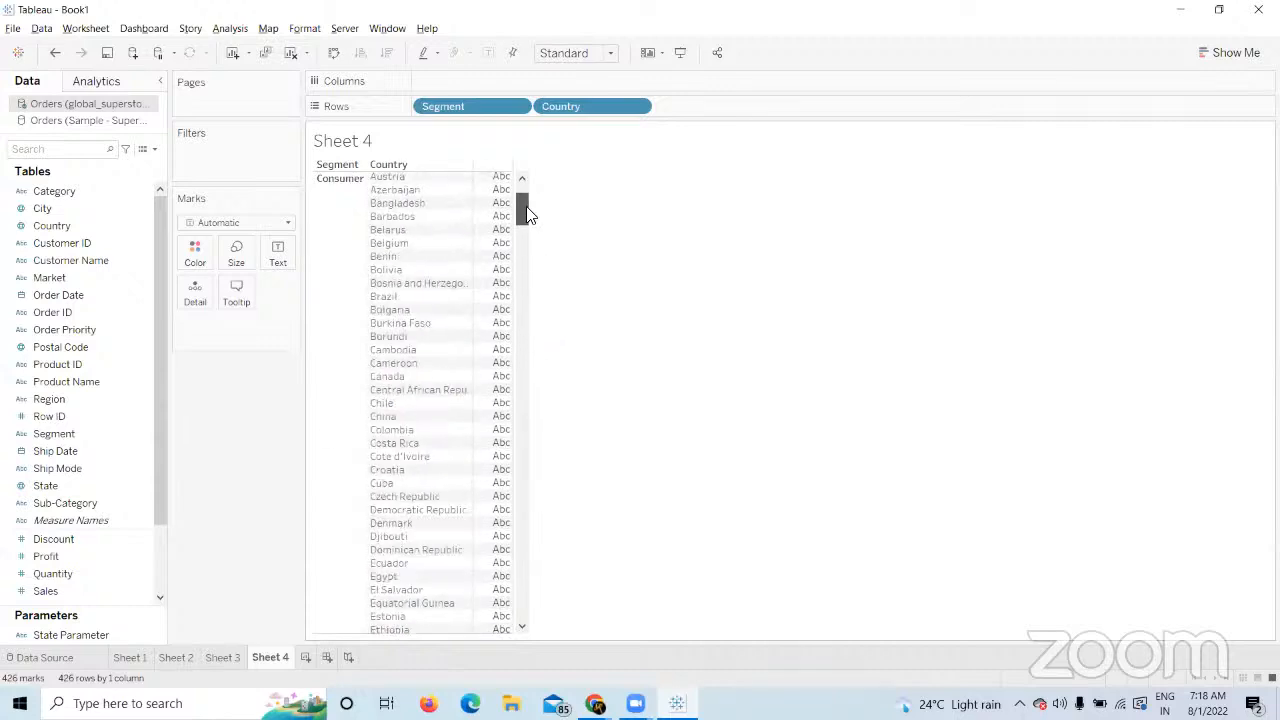
scroll(505, 148, up, 3)
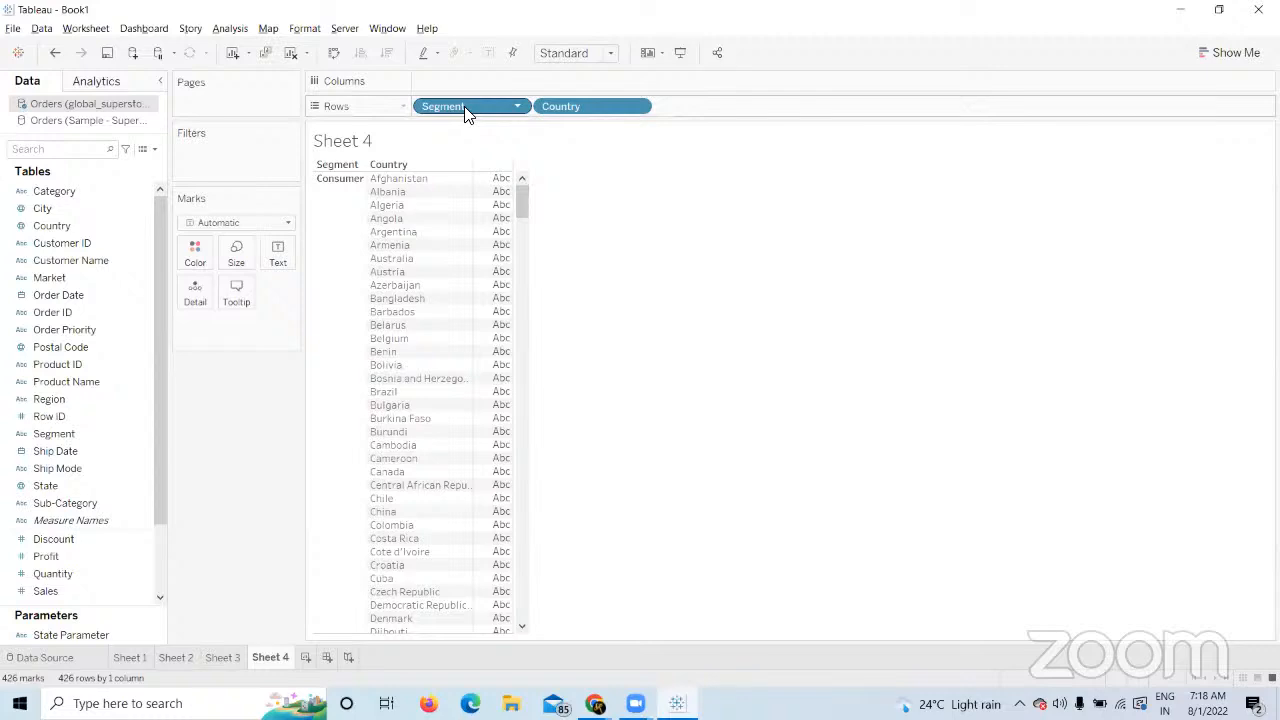
click(220, 657)
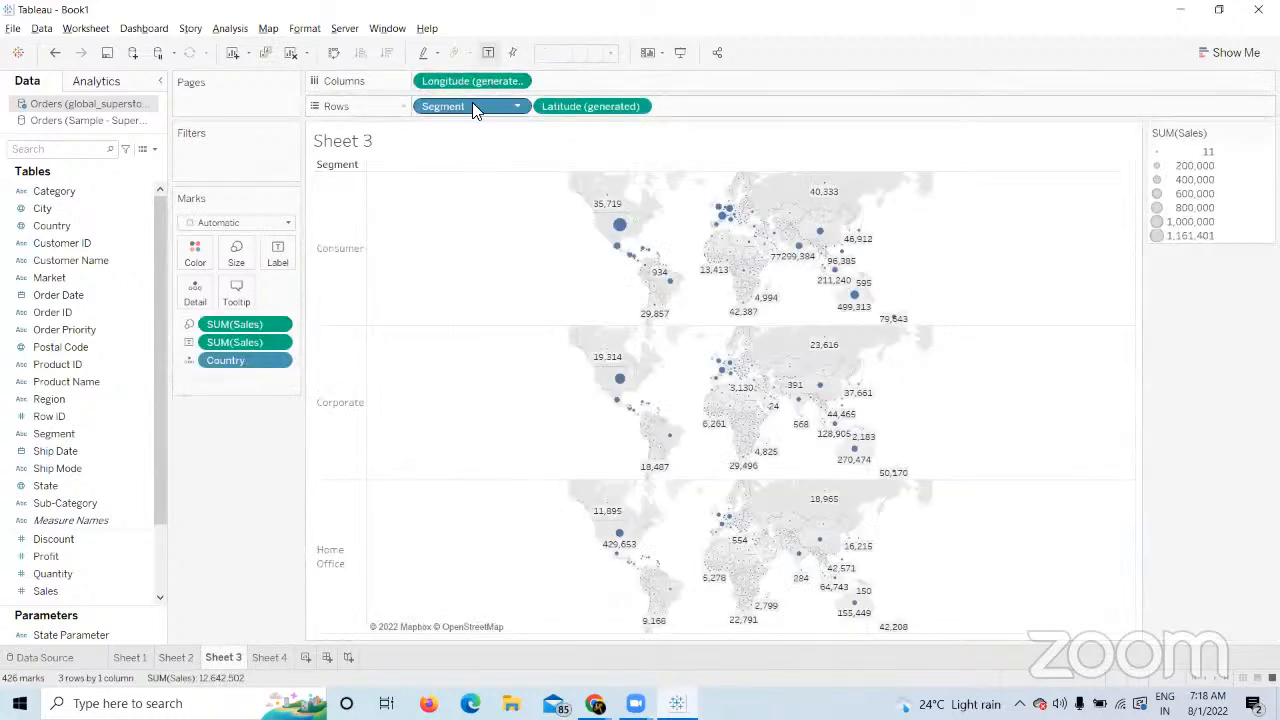
drag(472, 104, 418, 78)
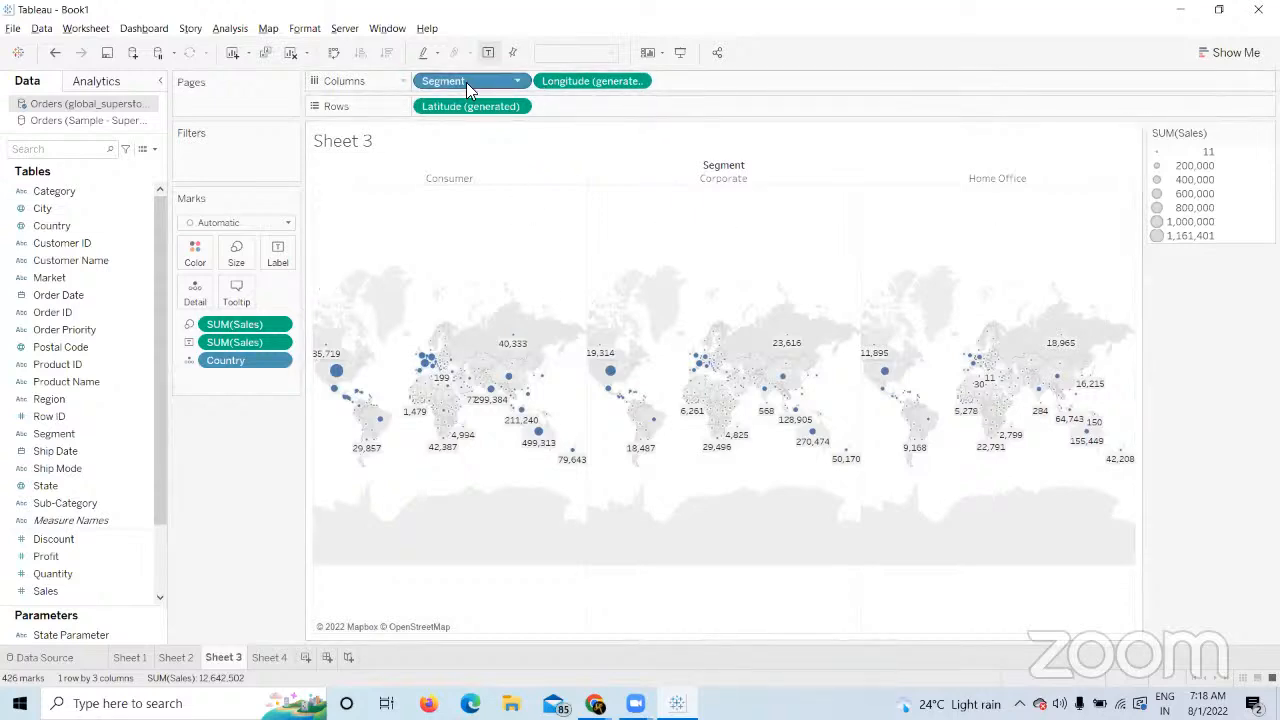
drag(466, 82, 433, 112)
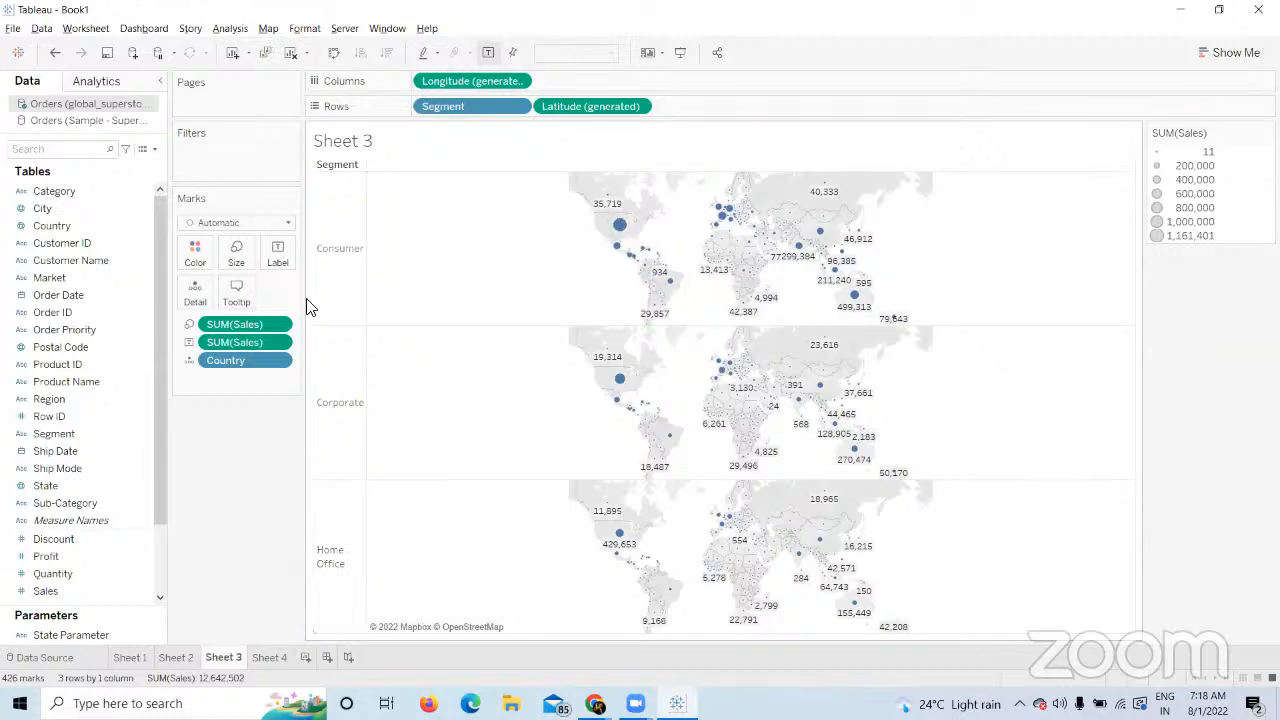
Set Marks to Label to Min/Max with Pane scope, after comparing it with Table.
click(278, 255)
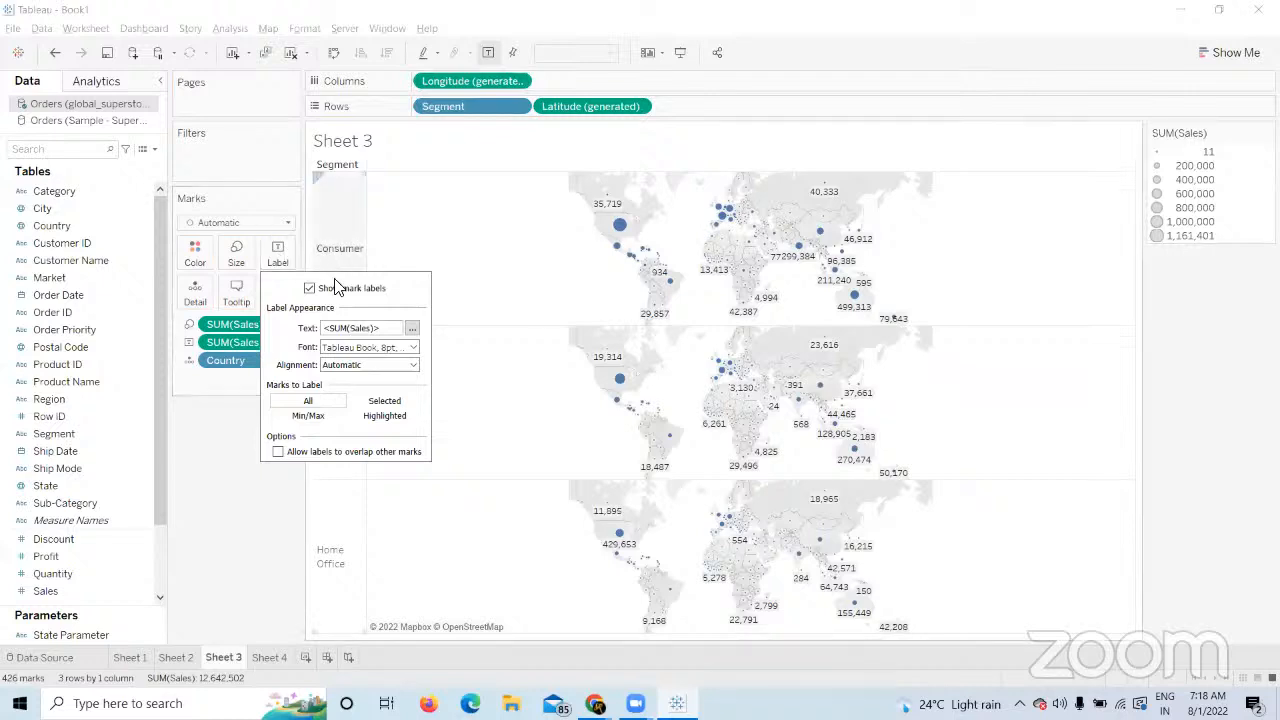
click(318, 416)
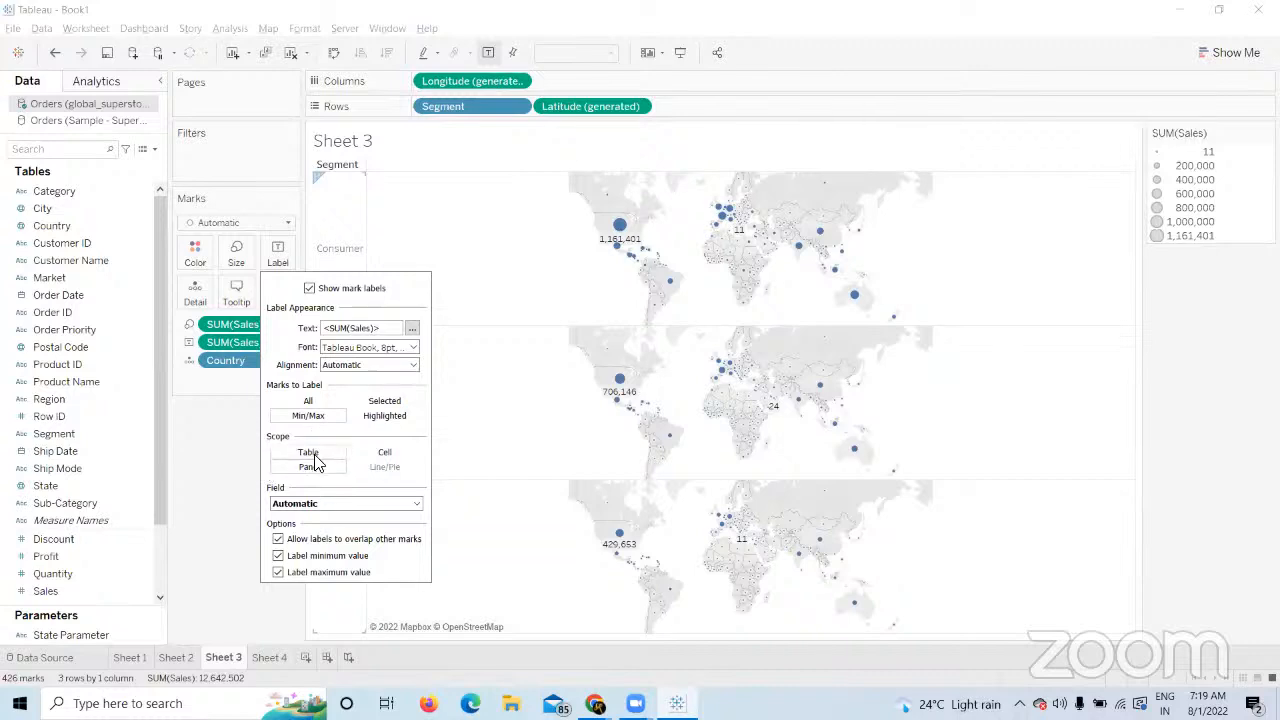
click(314, 458)
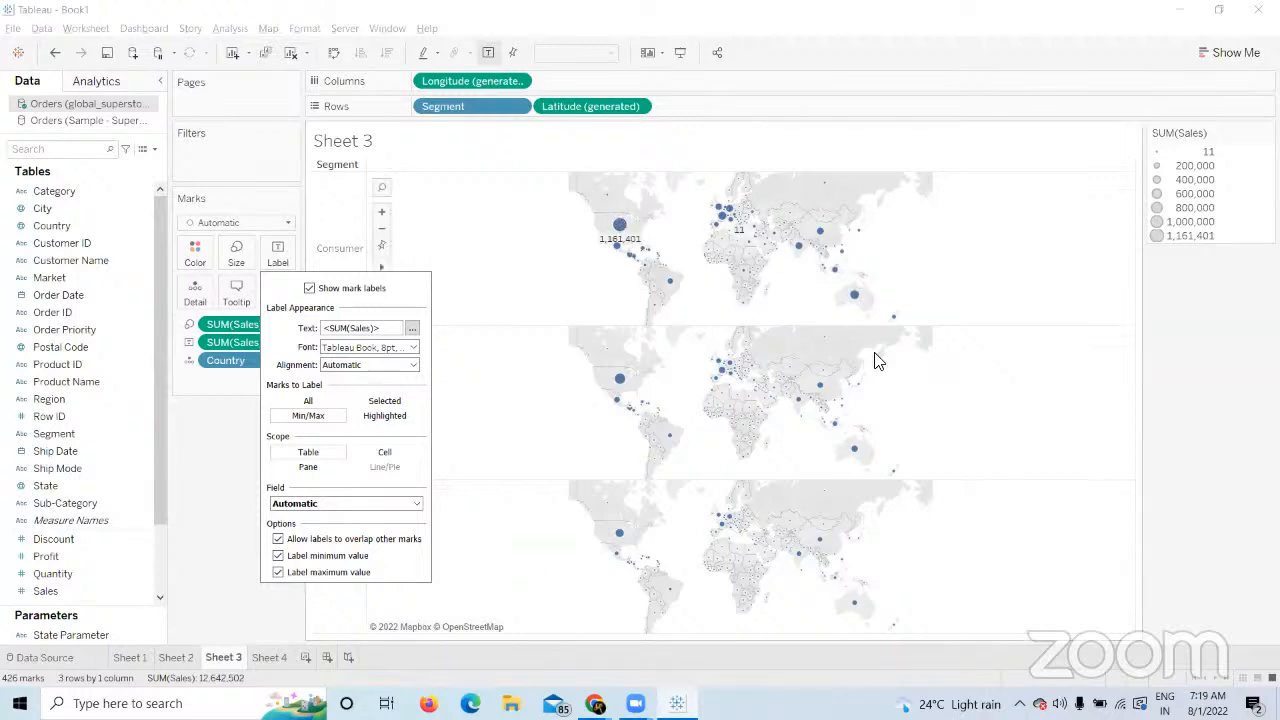
click(308, 467)
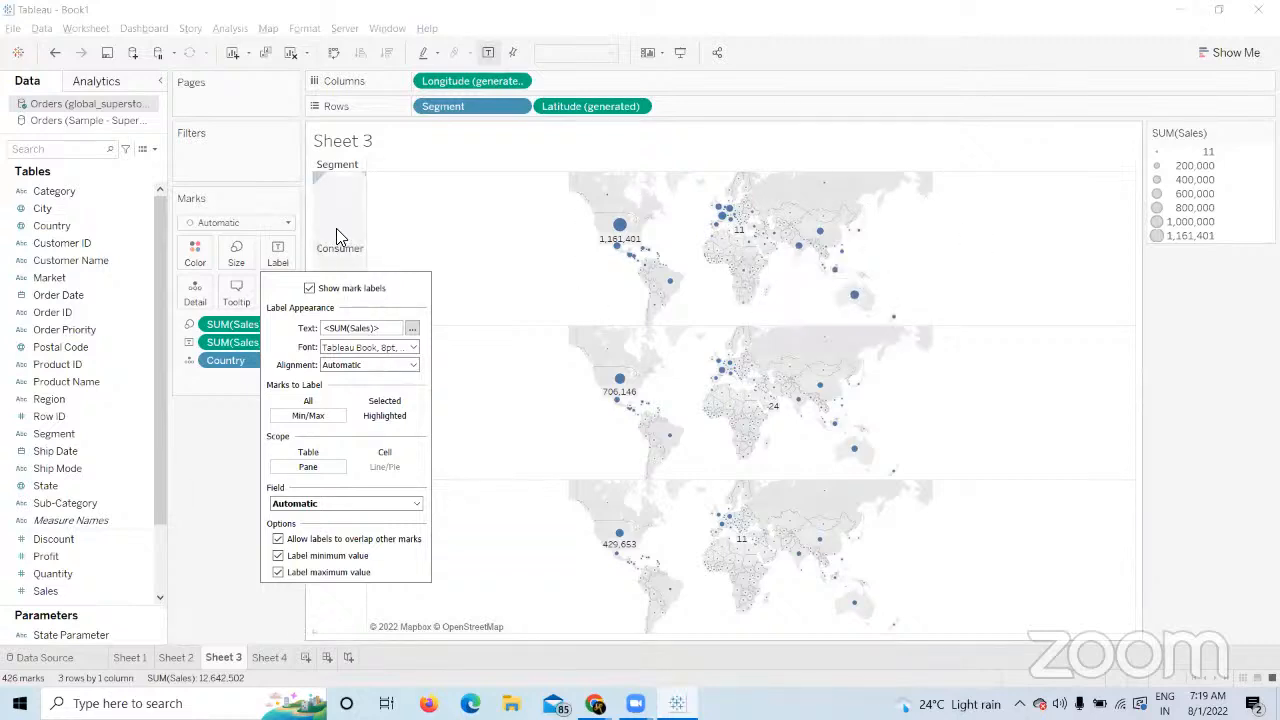
mouse_move(837, 273)
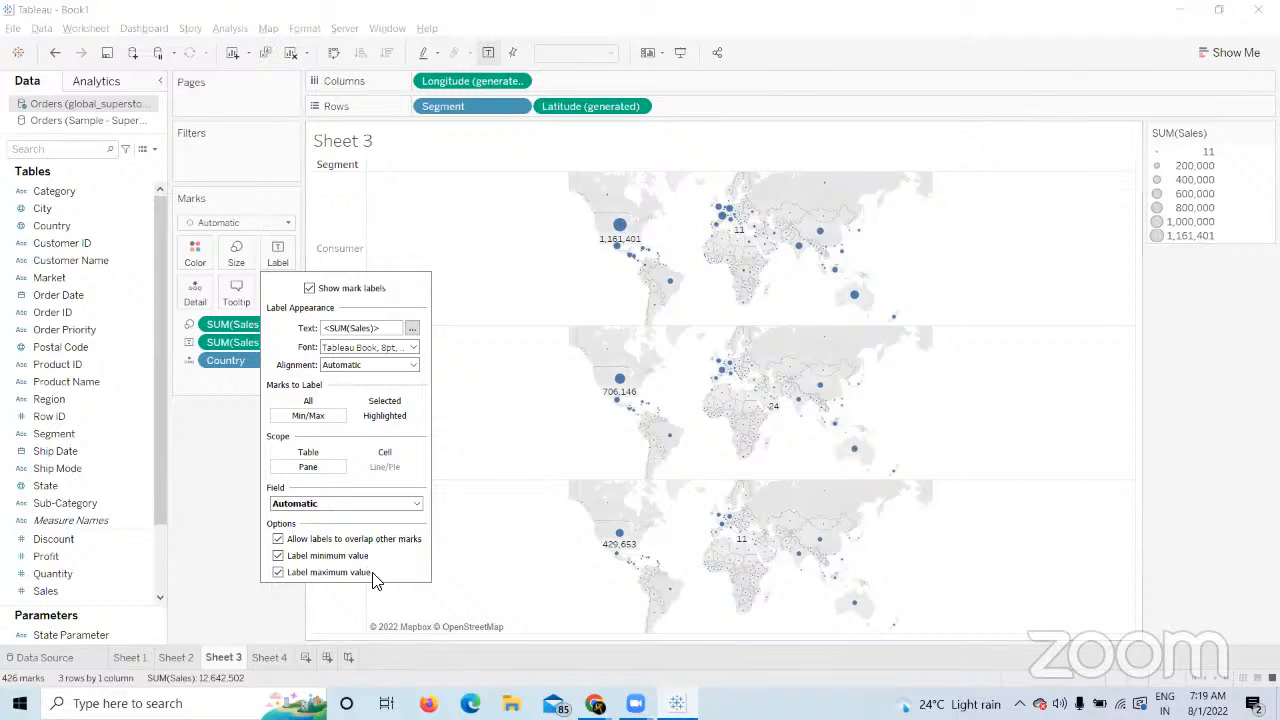
mouse_move(748, 545)
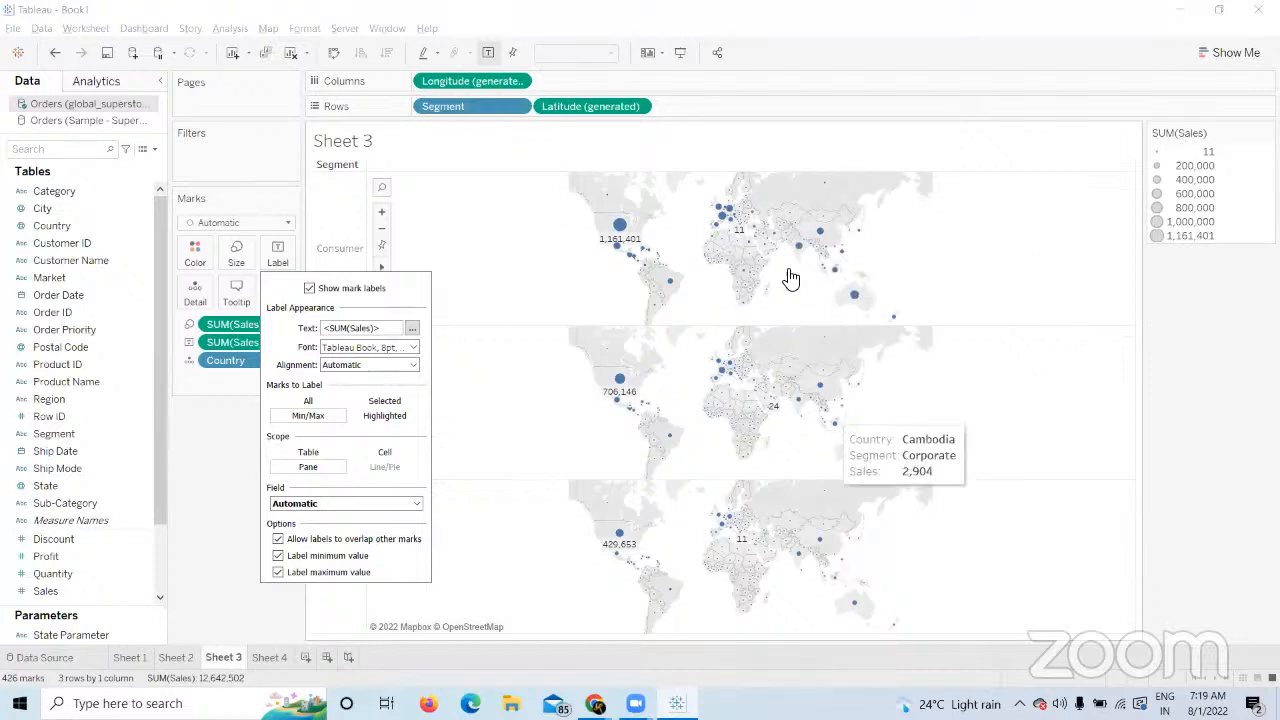
click(308, 452)
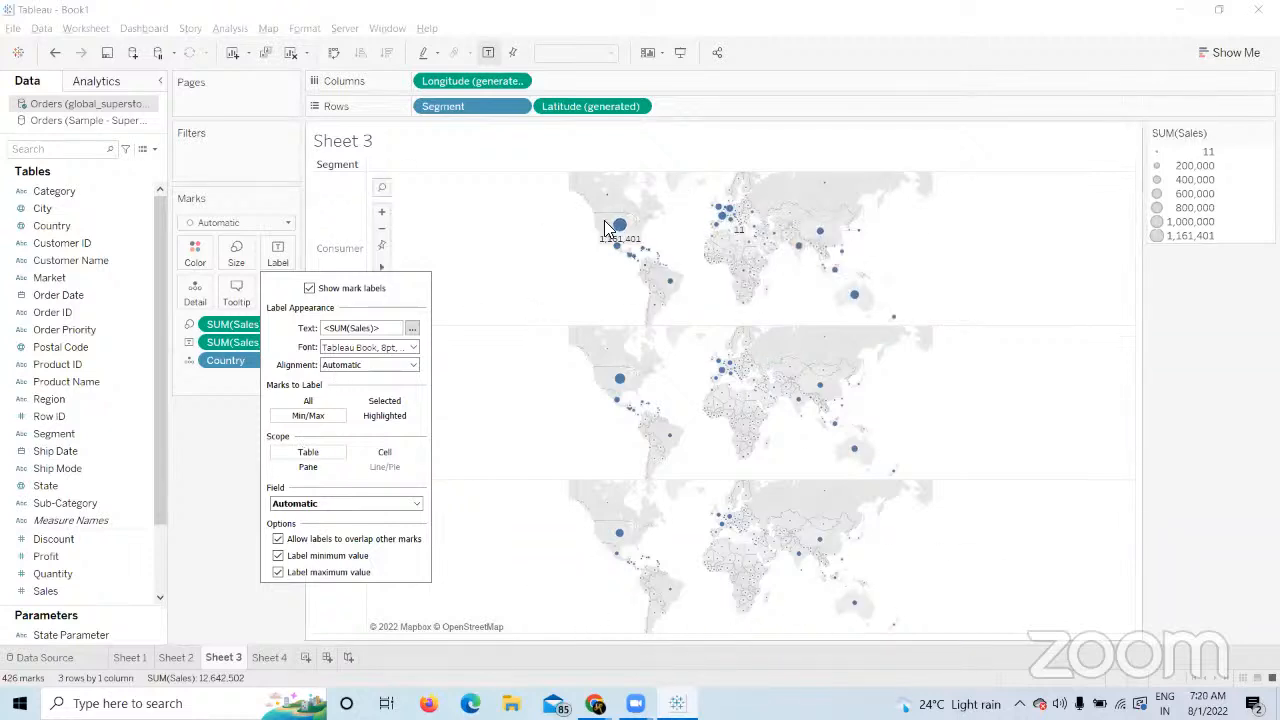
click(304, 469)
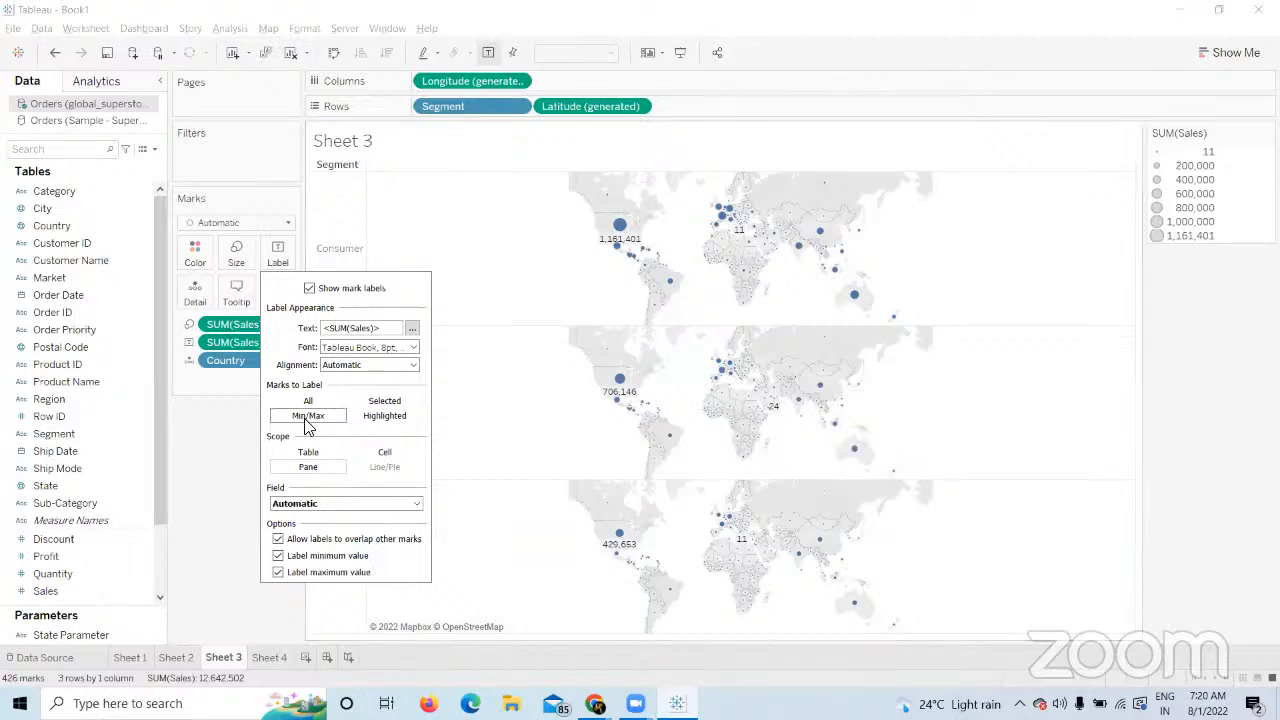
click(226, 470)
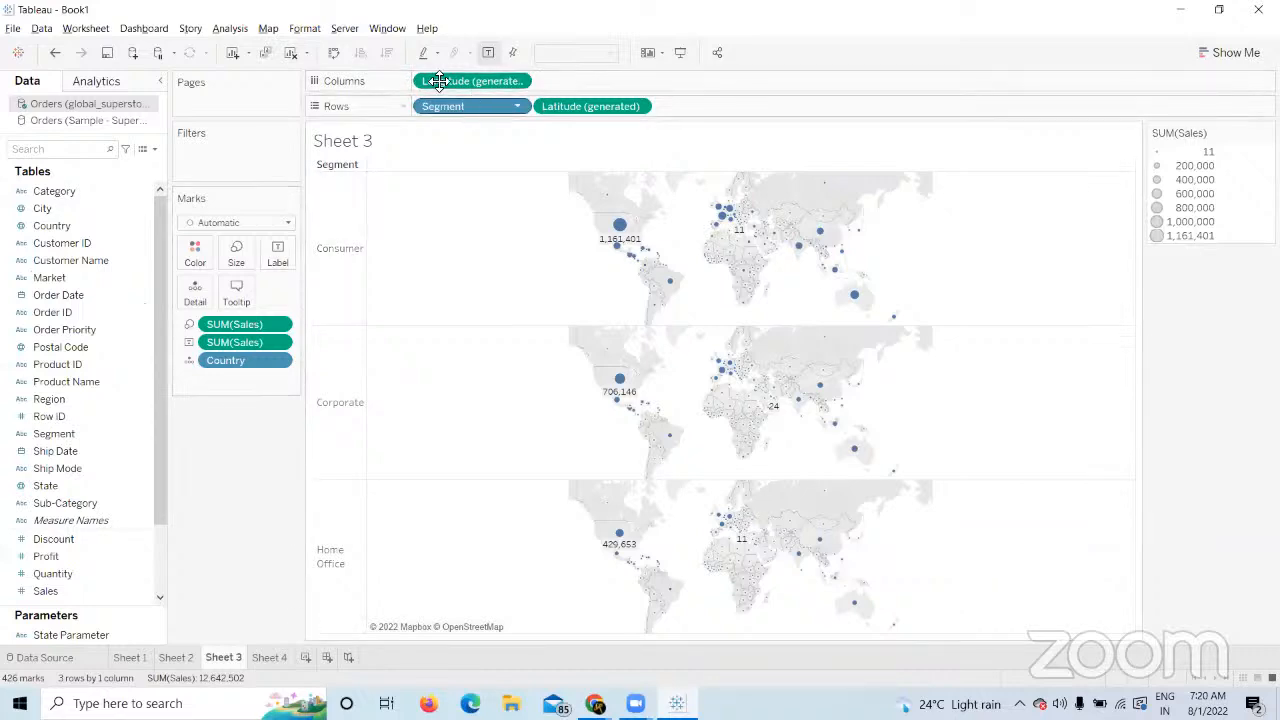
Add Category and move it to Columns, forming a 3×3 Category-by-Segment map grid.
drag(51, 194, 520, 110)
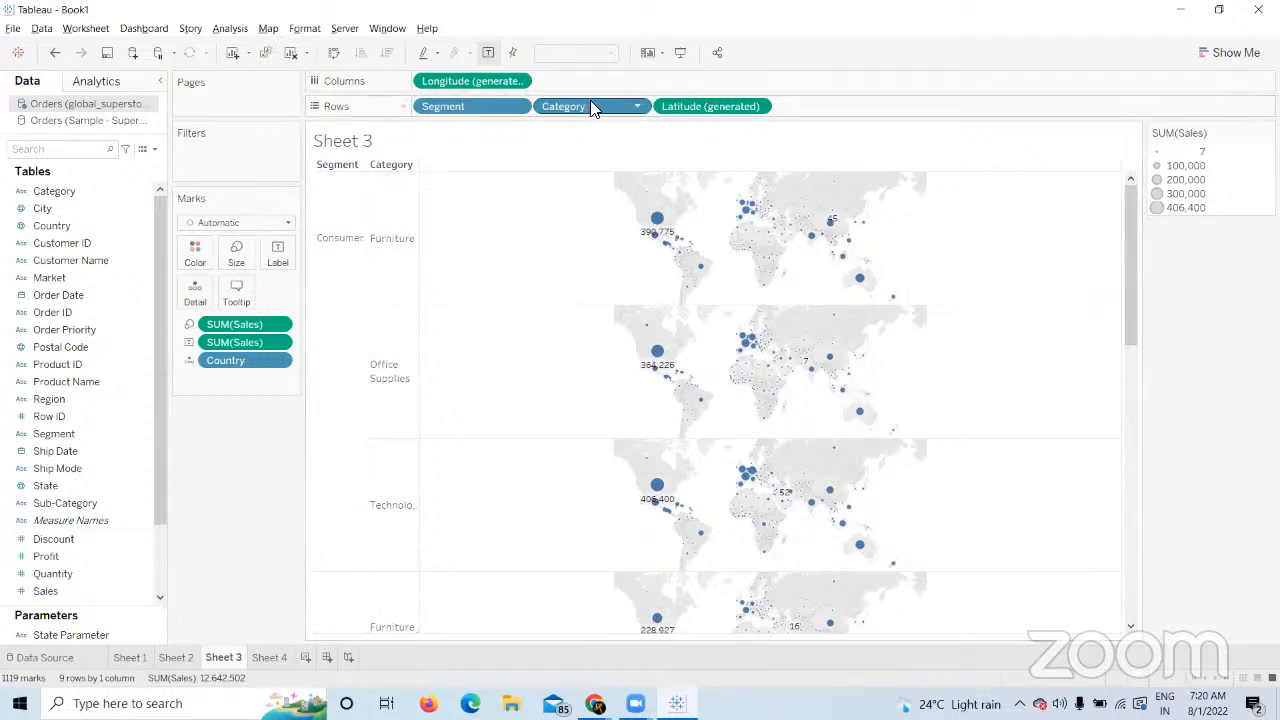
drag(1148, 397, 1166, 486)
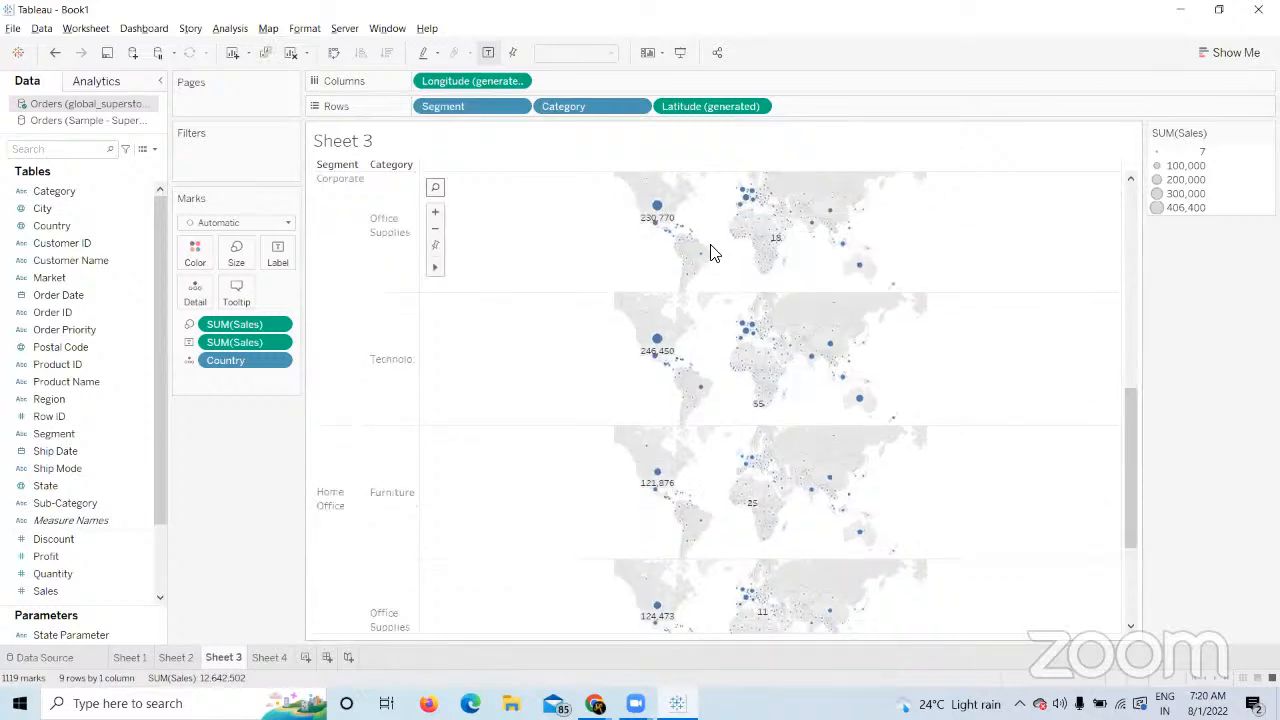
drag(1132, 440, 920, 206)
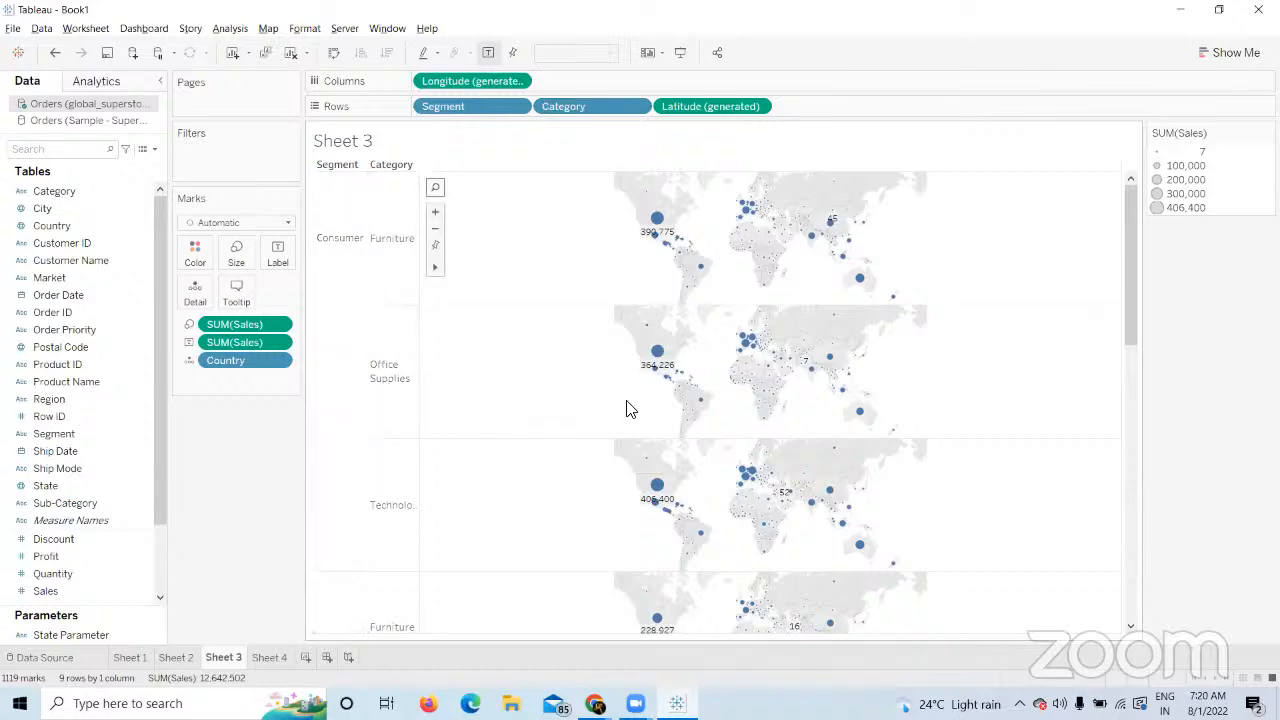
mouse_move(677, 372)
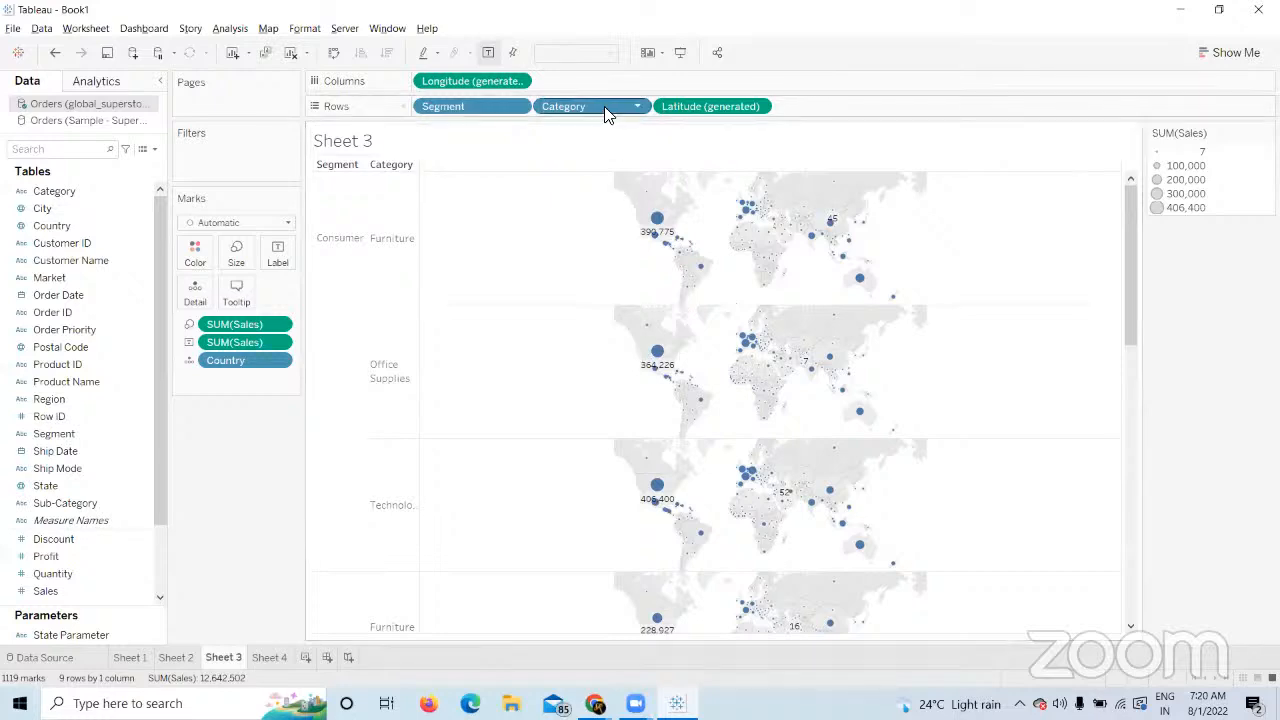
drag(604, 106, 438, 74)
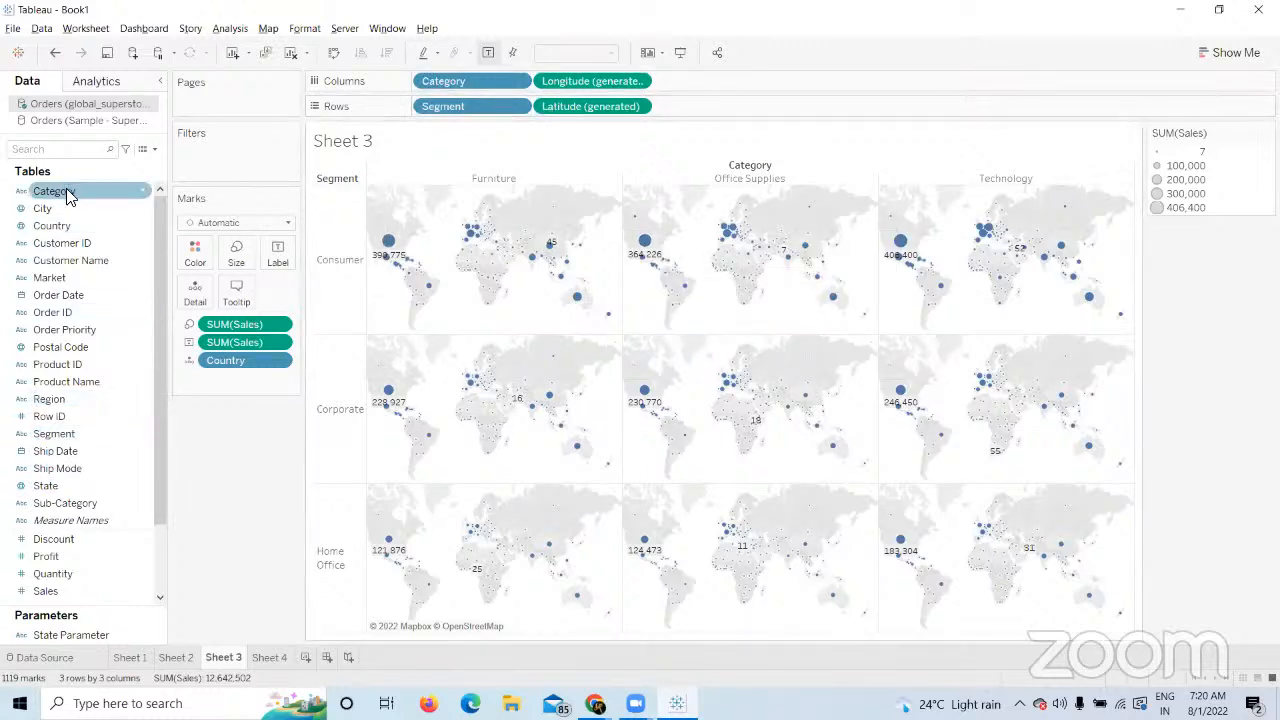
Try colouring marks by Category, swap to Segment colours, then drop the Segment colour.
drag(140, 193, 196, 258)
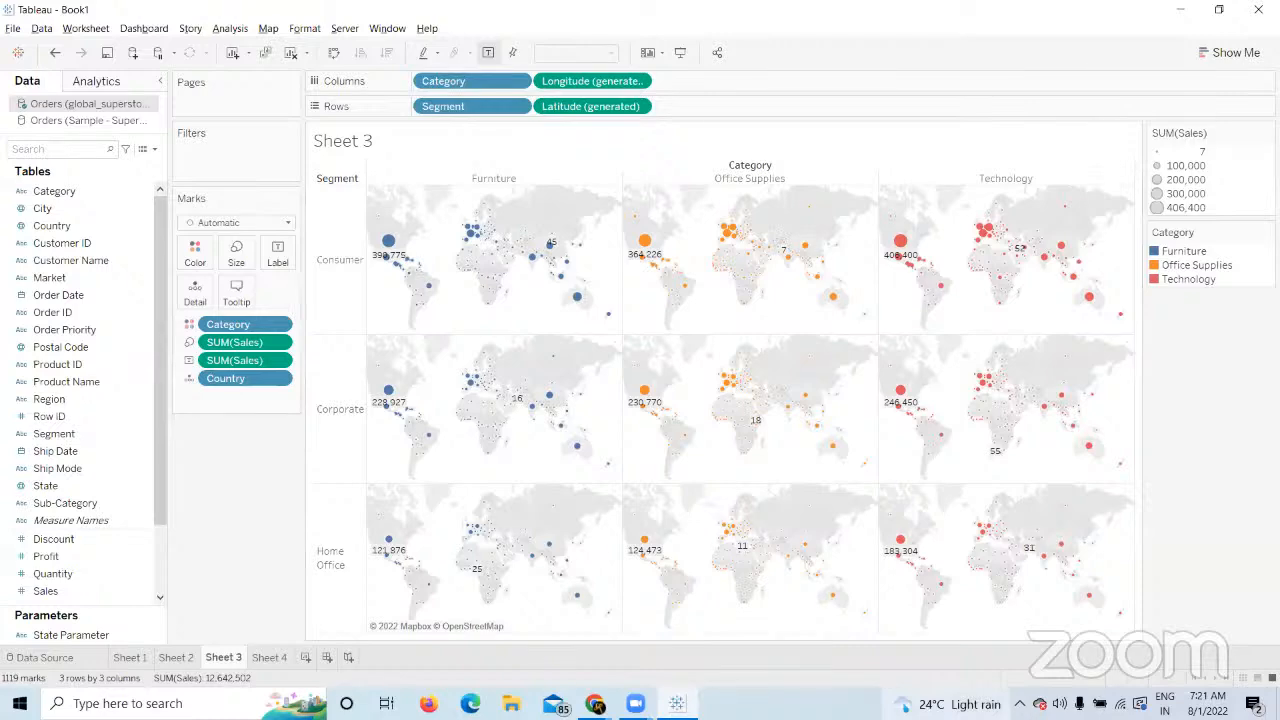
mouse_move(946, 704)
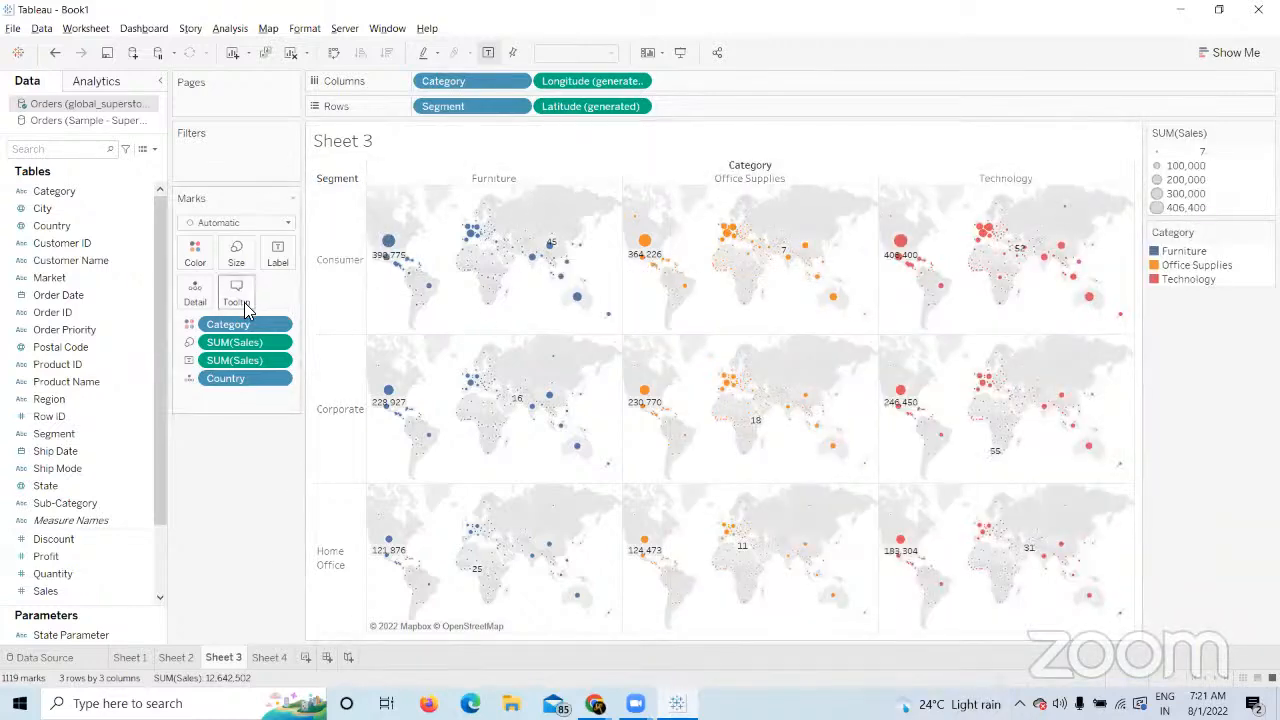
drag(238, 322, 58, 406)
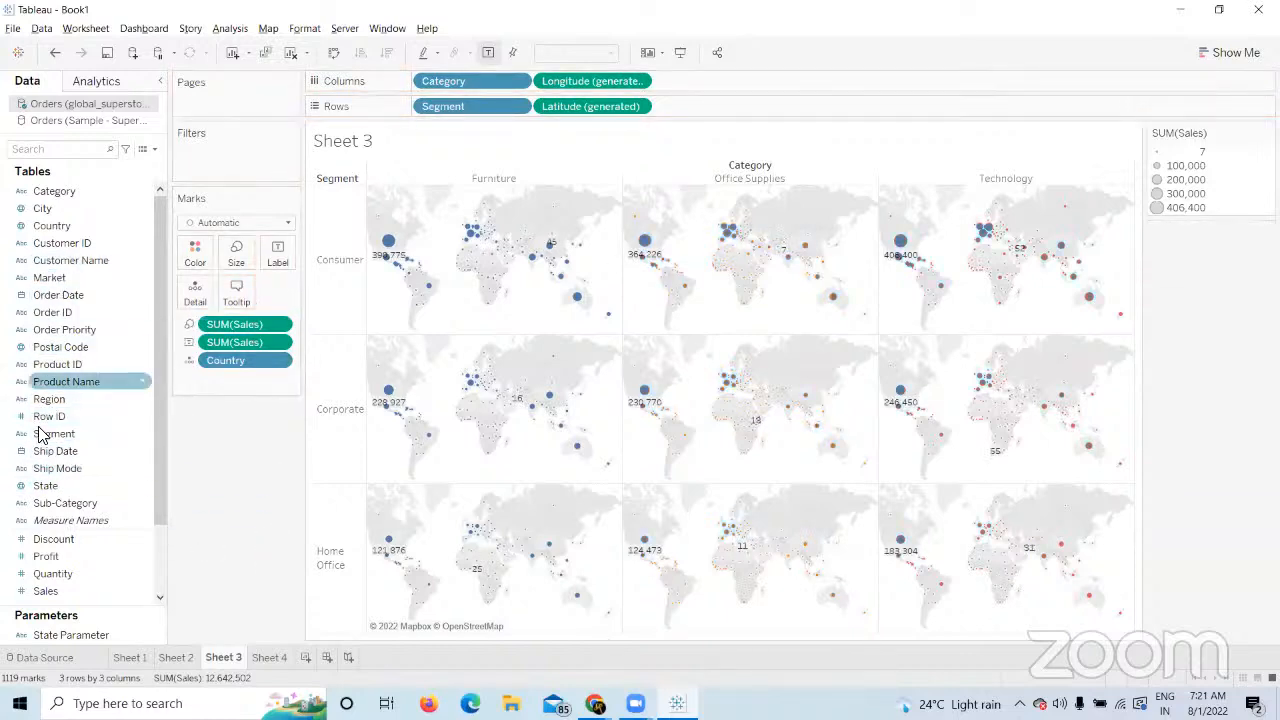
drag(57, 437, 195, 252)
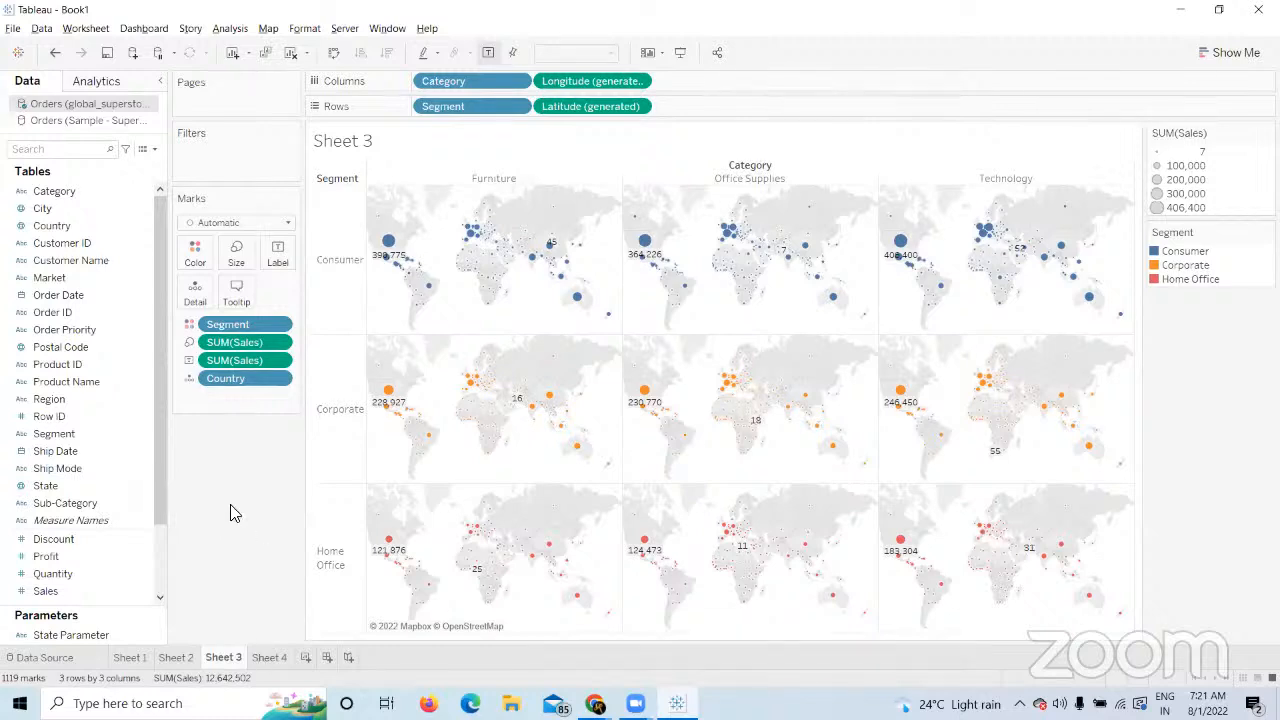
drag(243, 402, 246, 425)
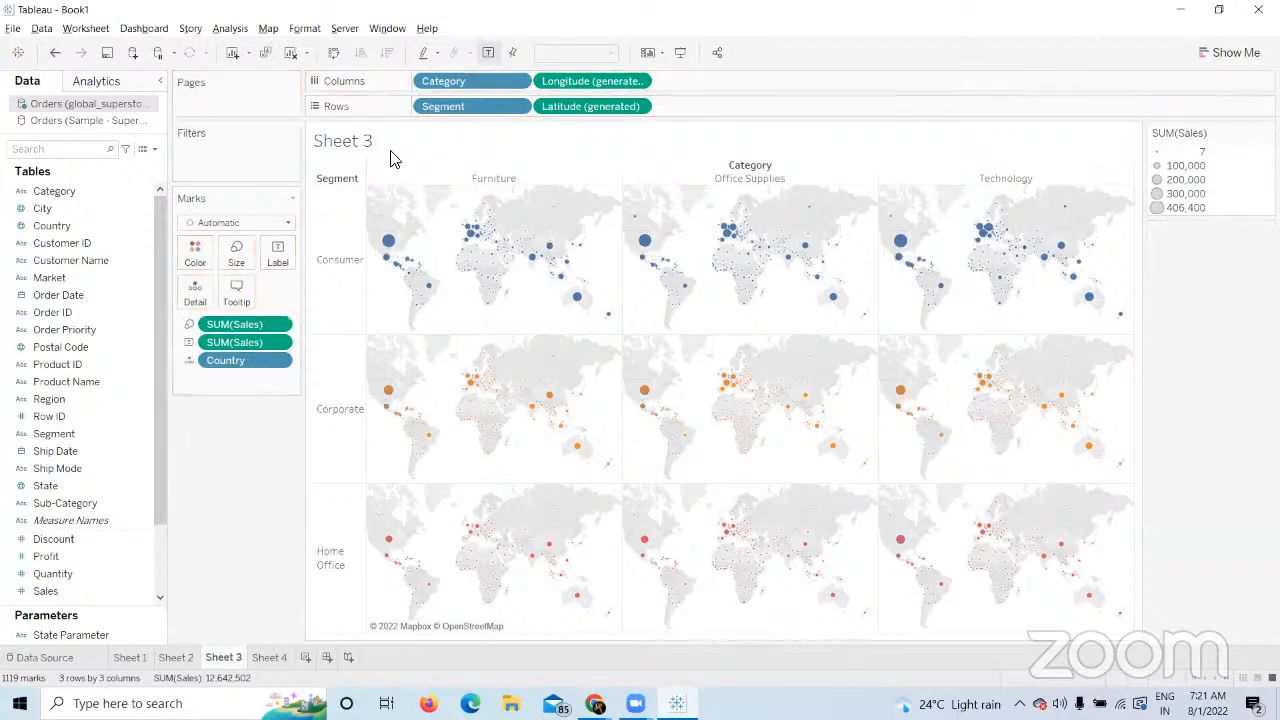
Remove Category and Segment from the shelves, restoring a single world map.
drag(452, 84, 256, 515)
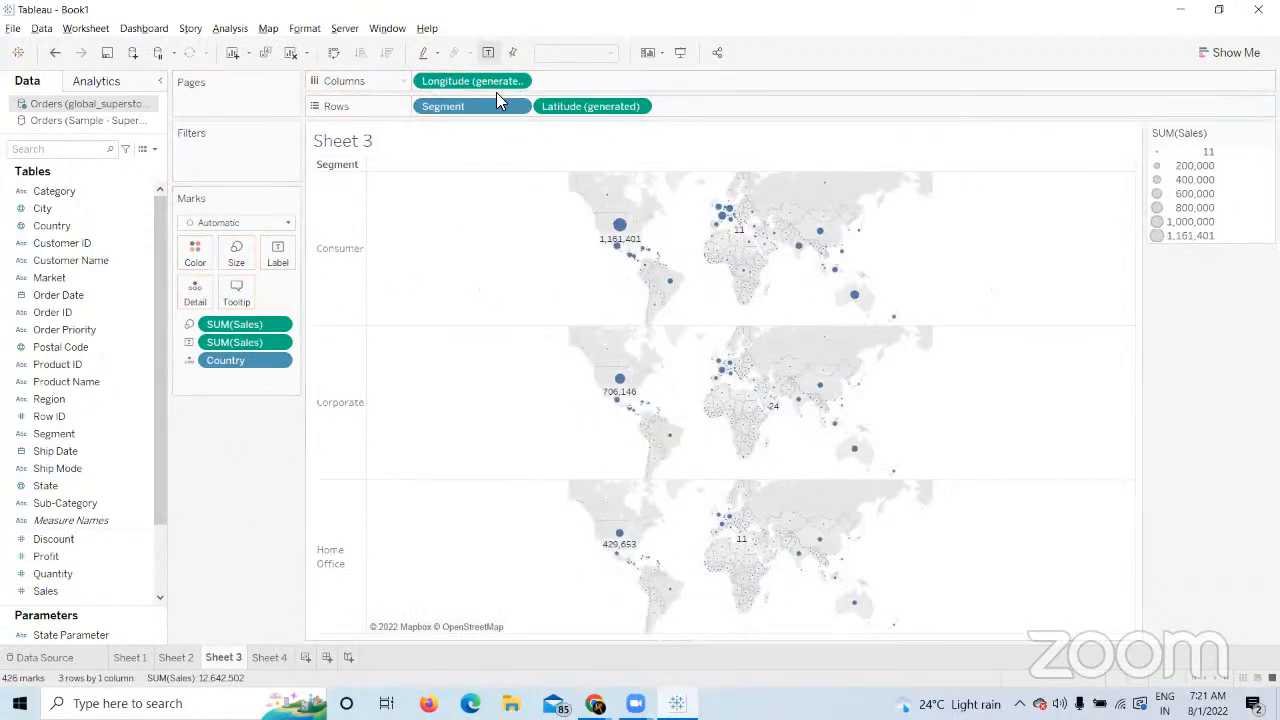
drag(478, 104, 298, 387)
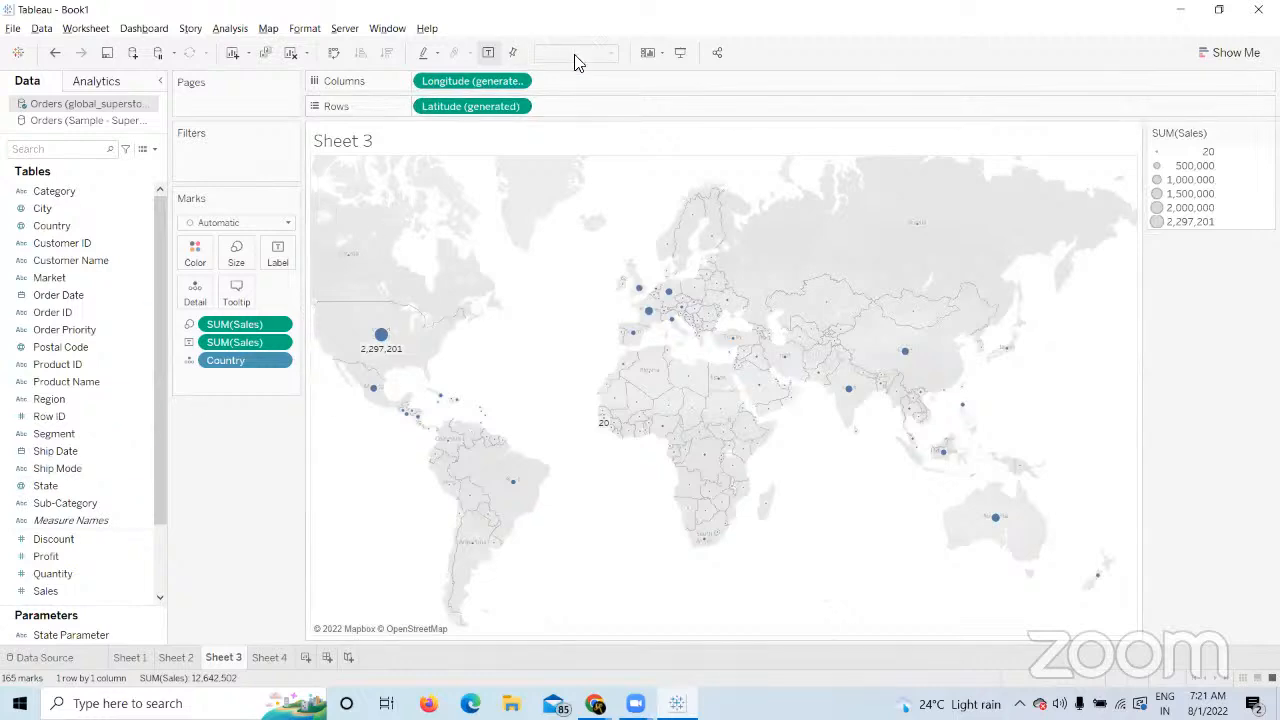
drag(74, 194, 185, 550)
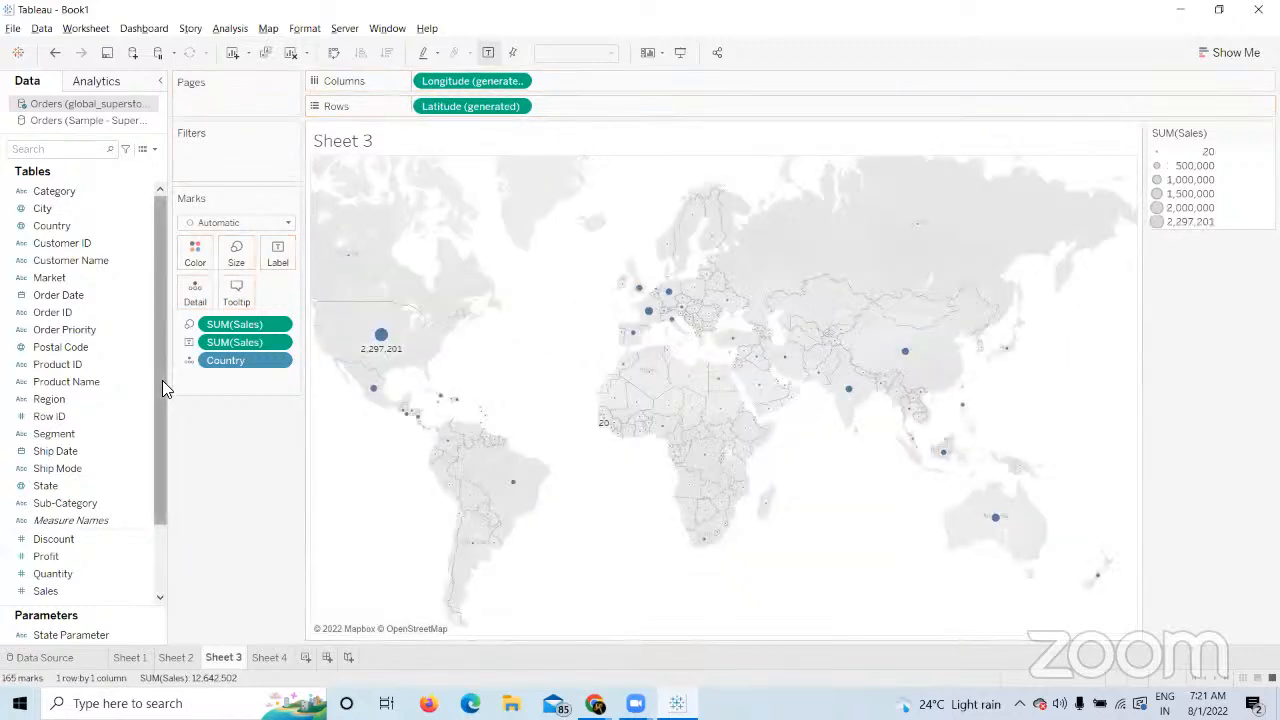
Change the map's mark type to Pie and move to Sheet 4.
click(289, 224)
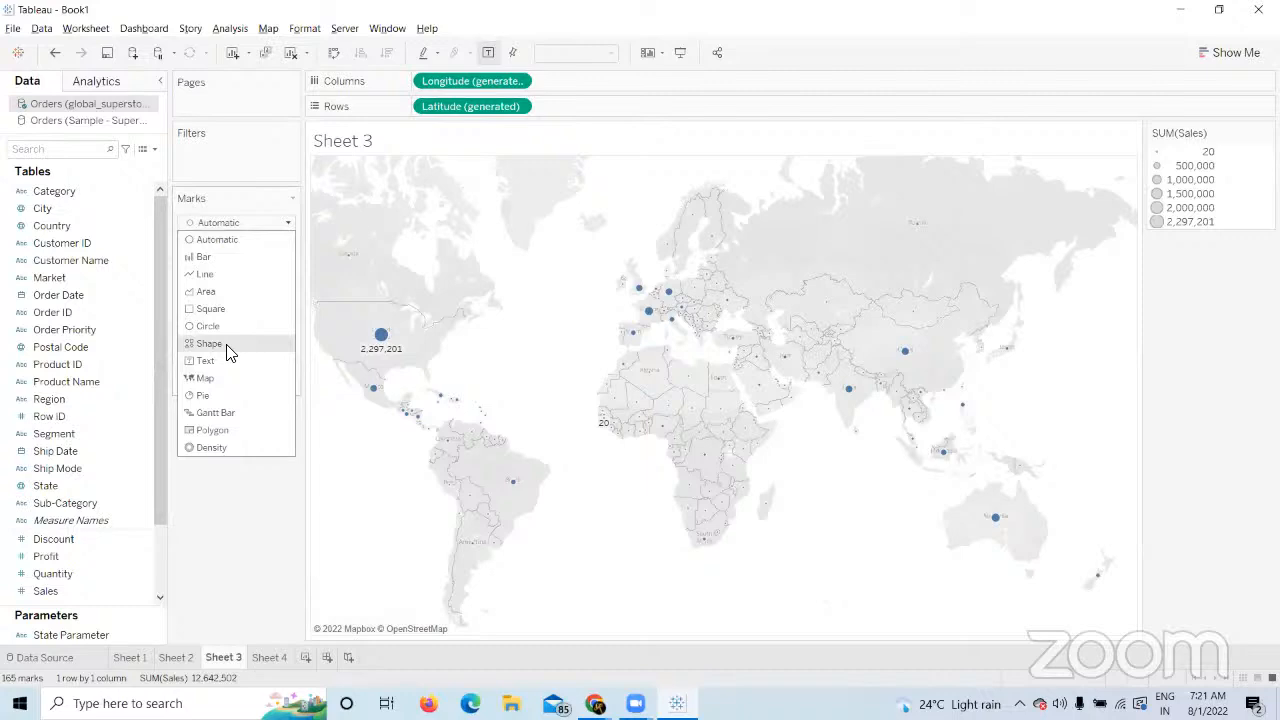
click(207, 397)
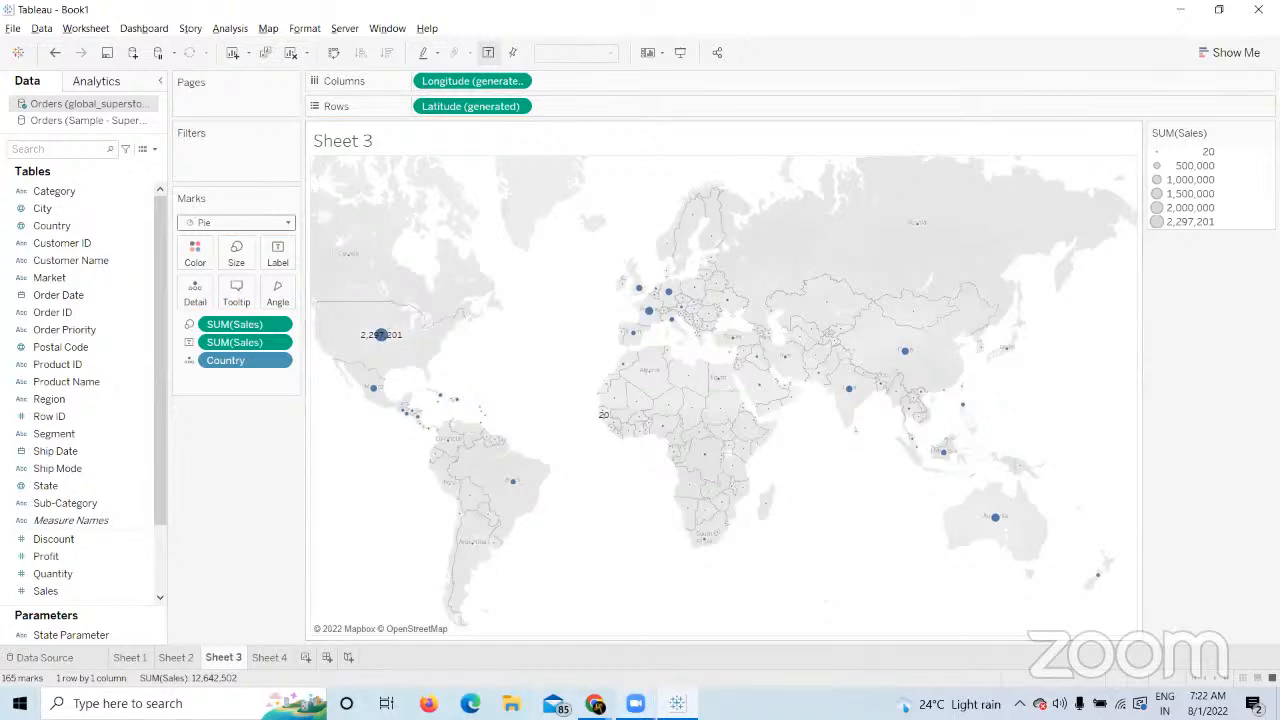
click(272, 655)
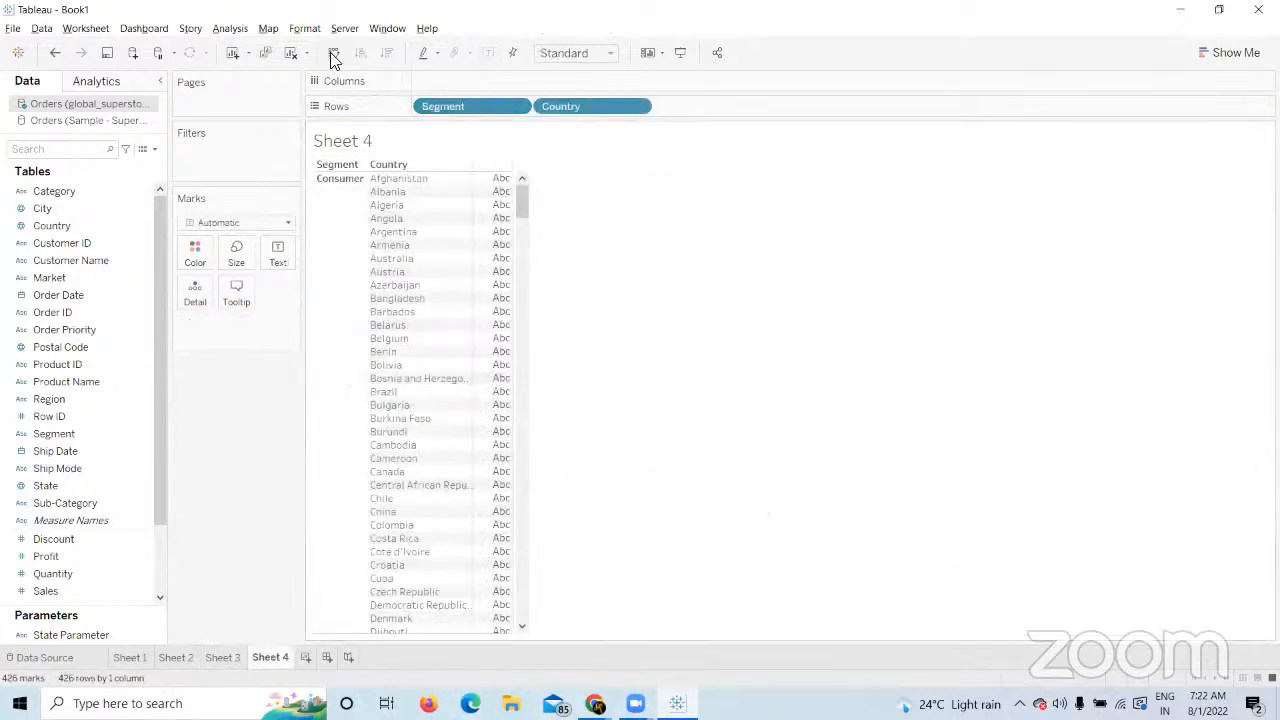
Clear the countries-by-Segment table off Sheet 4.
click(288, 52)
click(223, 657)
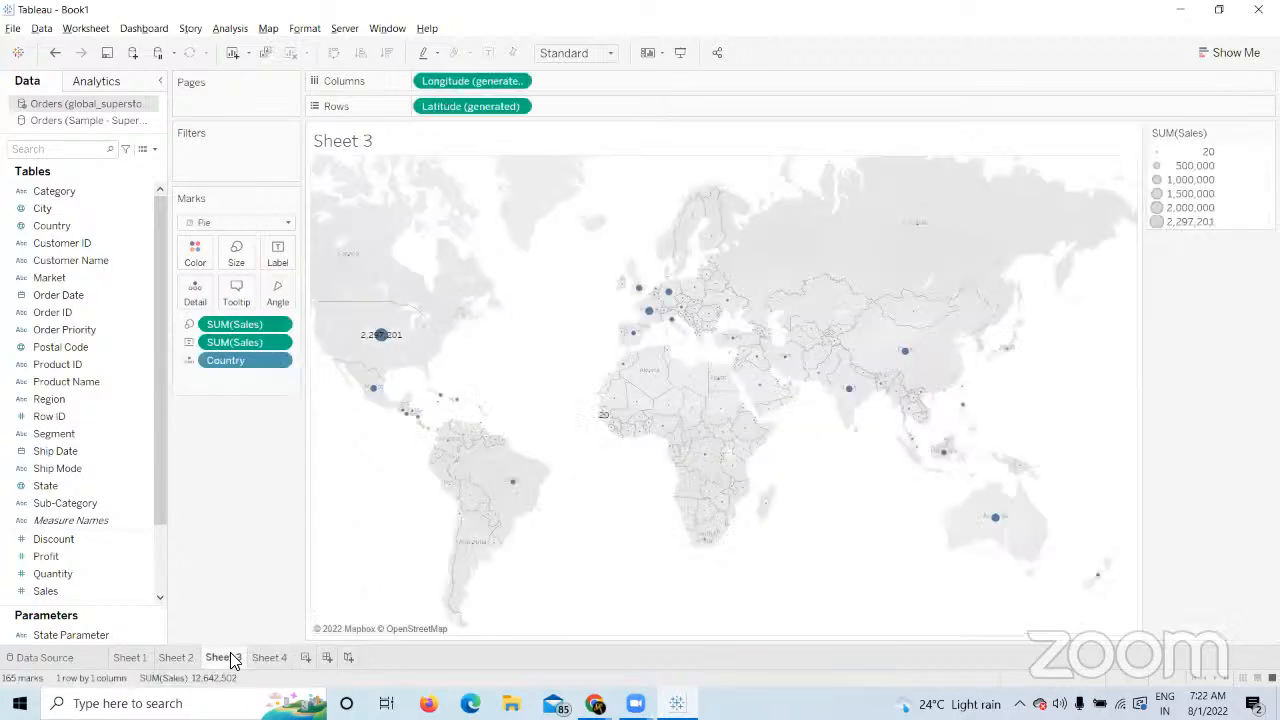
click(272, 657)
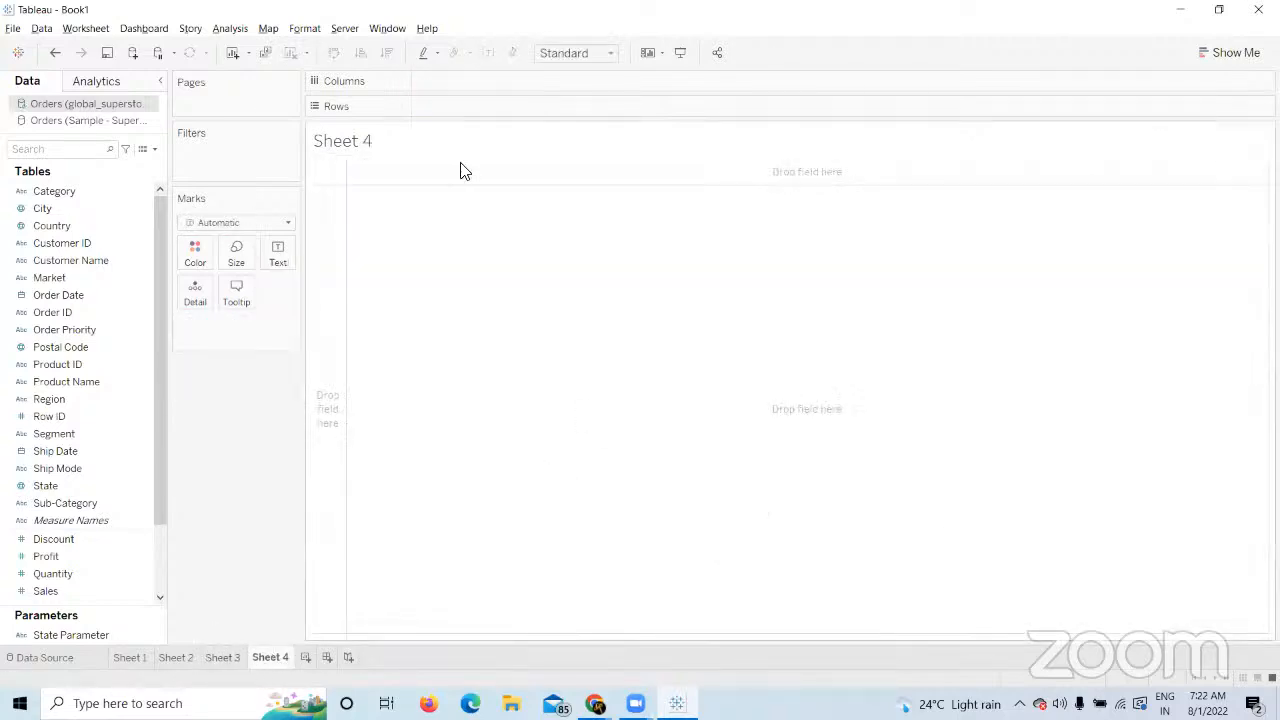
Chart total Sales as horizontal bars per Ship Mode, after trying Category on Rows.
click(78, 194)
drag(78, 192, 455, 106)
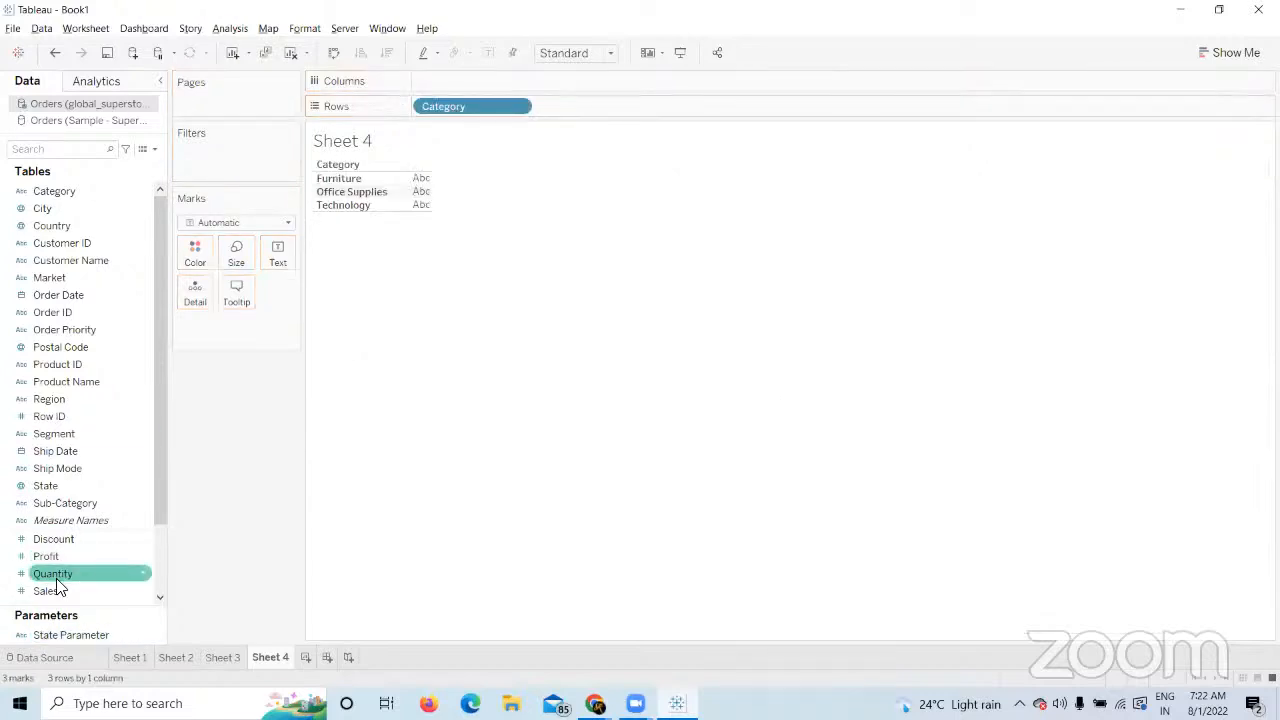
drag(20, 591, 437, 84)
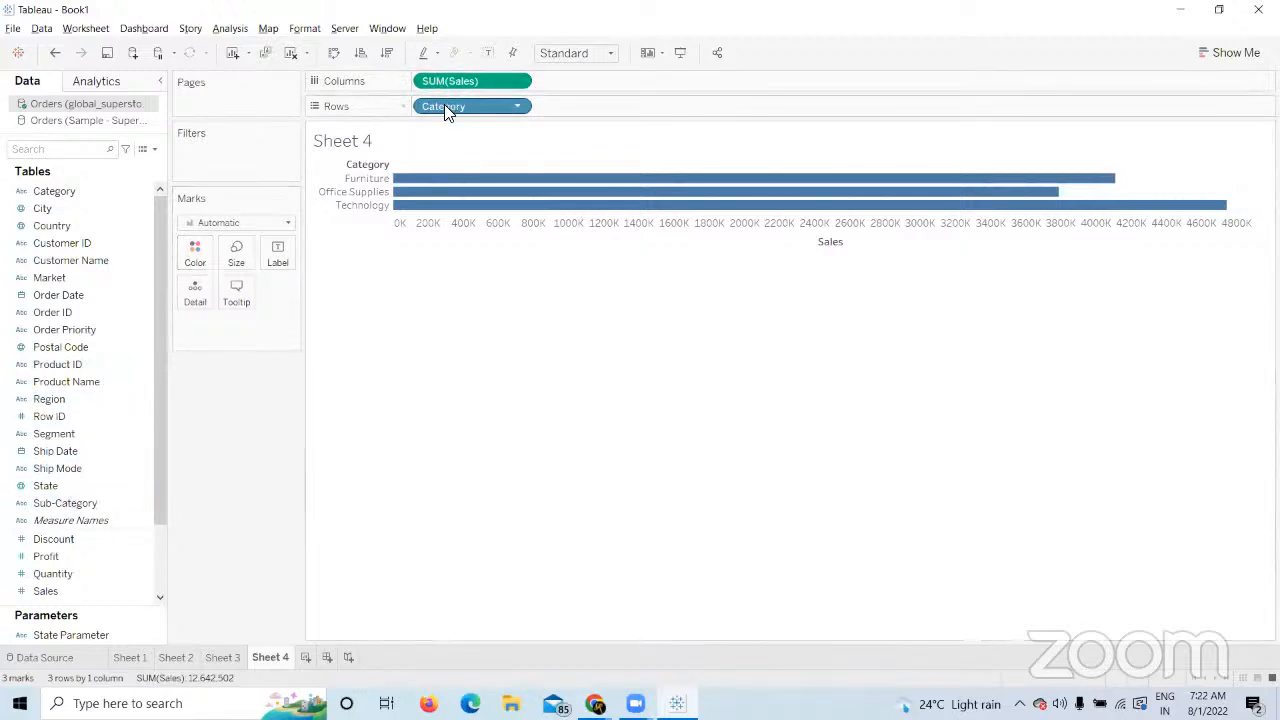
drag(449, 107, 245, 482)
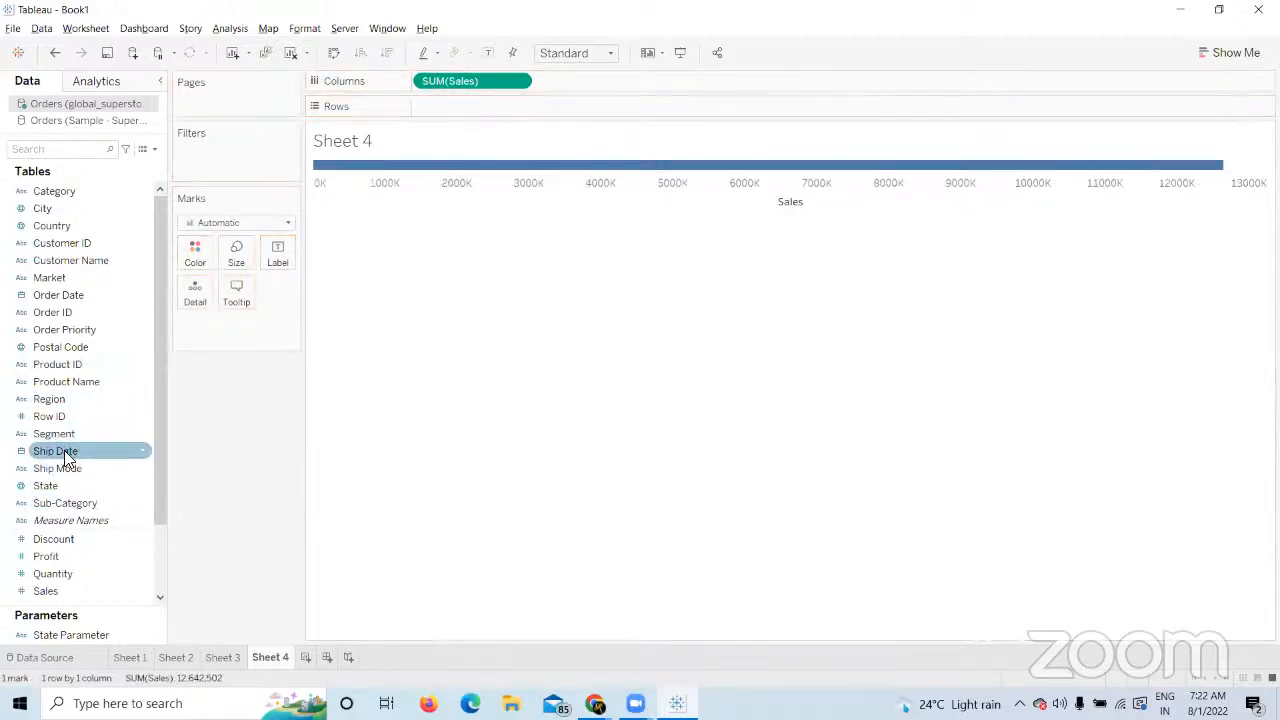
drag(60, 468, 461, 109)
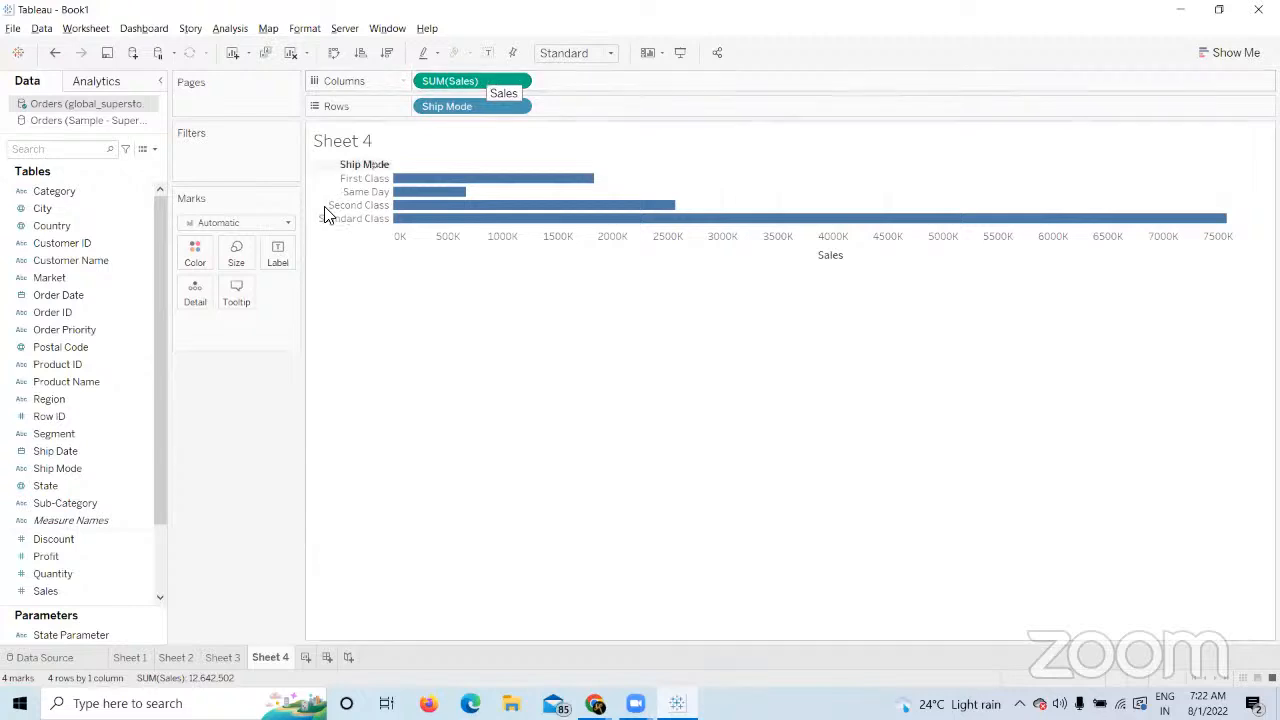
click(289, 226)
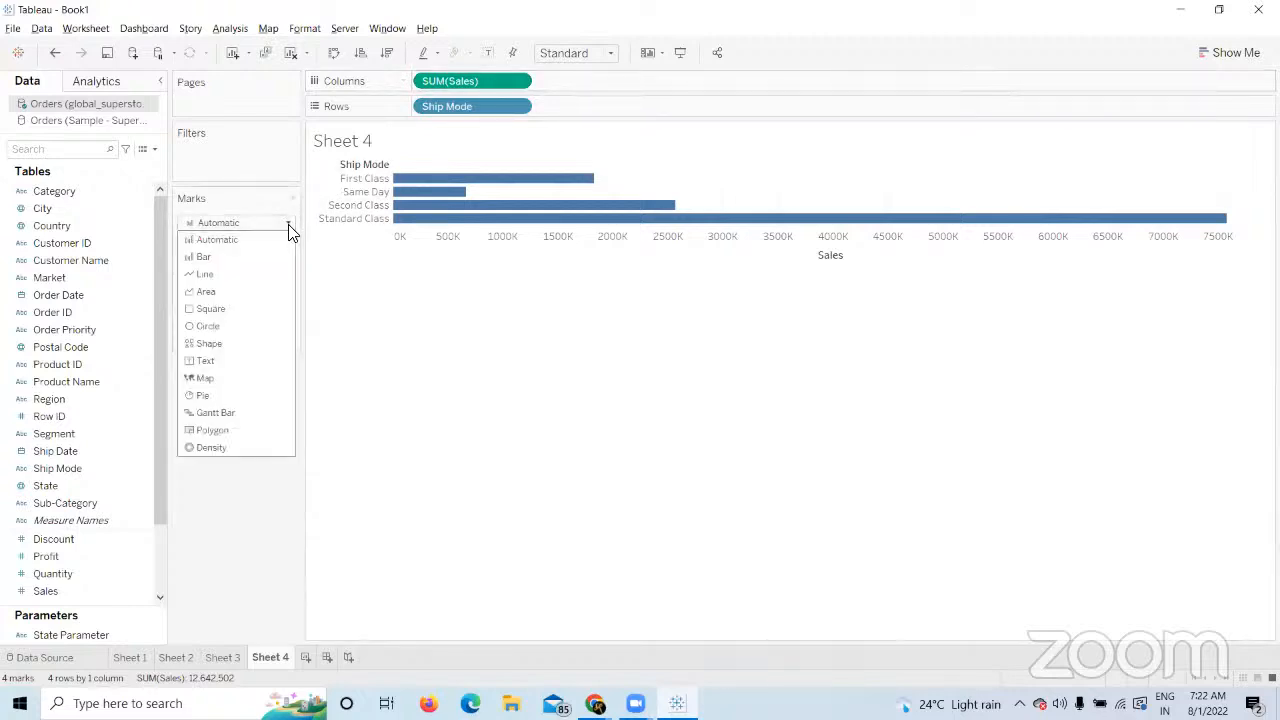
Switch the Ship Mode bars to Pie marks, glancing at Show Me without choosing.
click(203, 397)
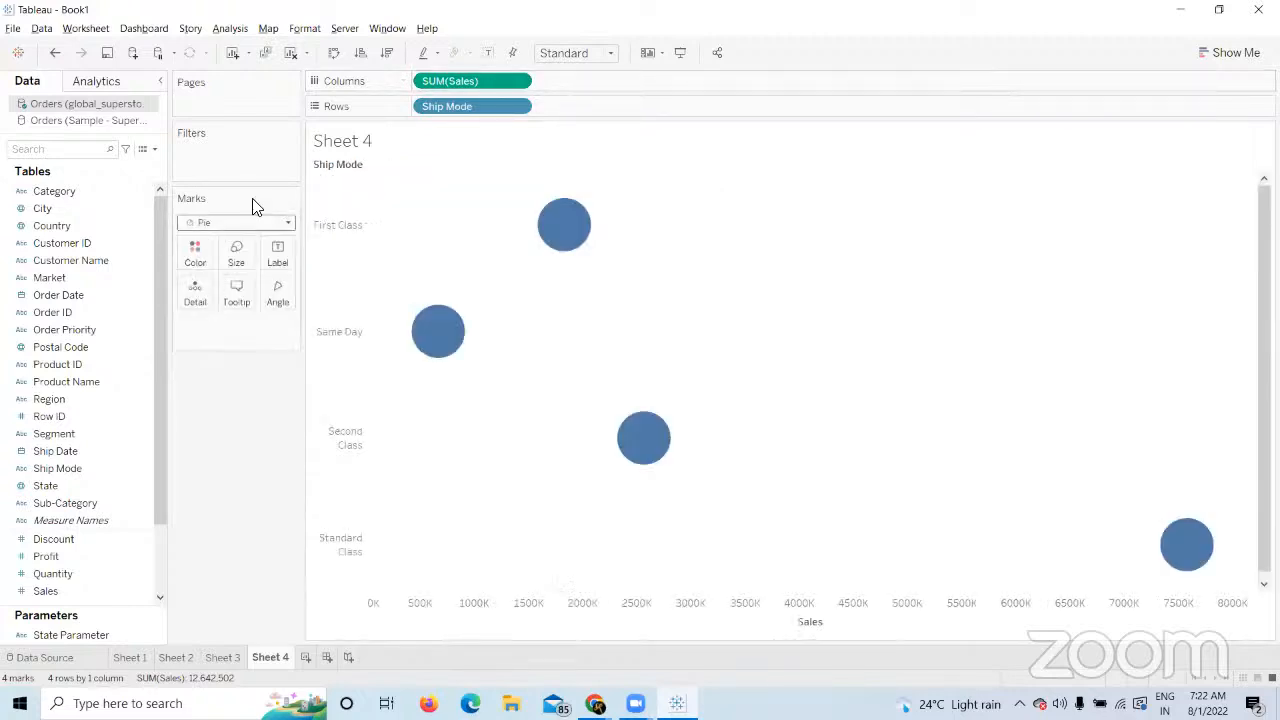
mouse_move(1182, 556)
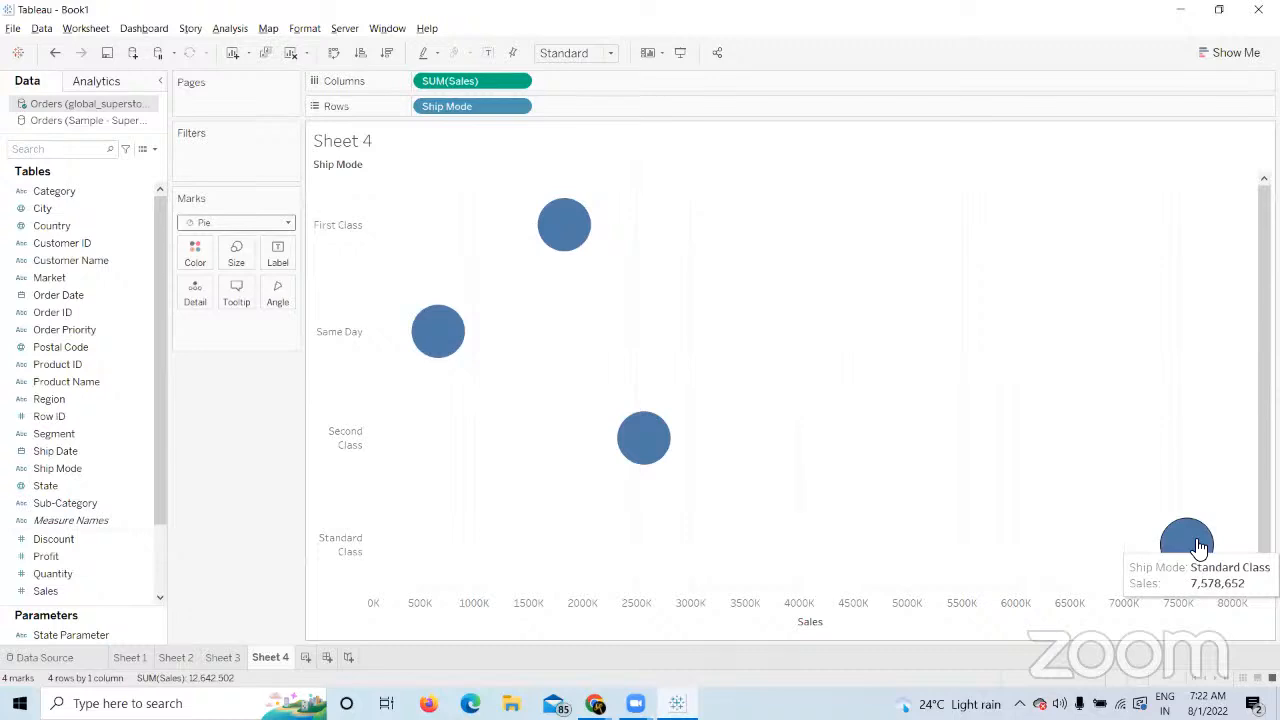
click(1228, 56)
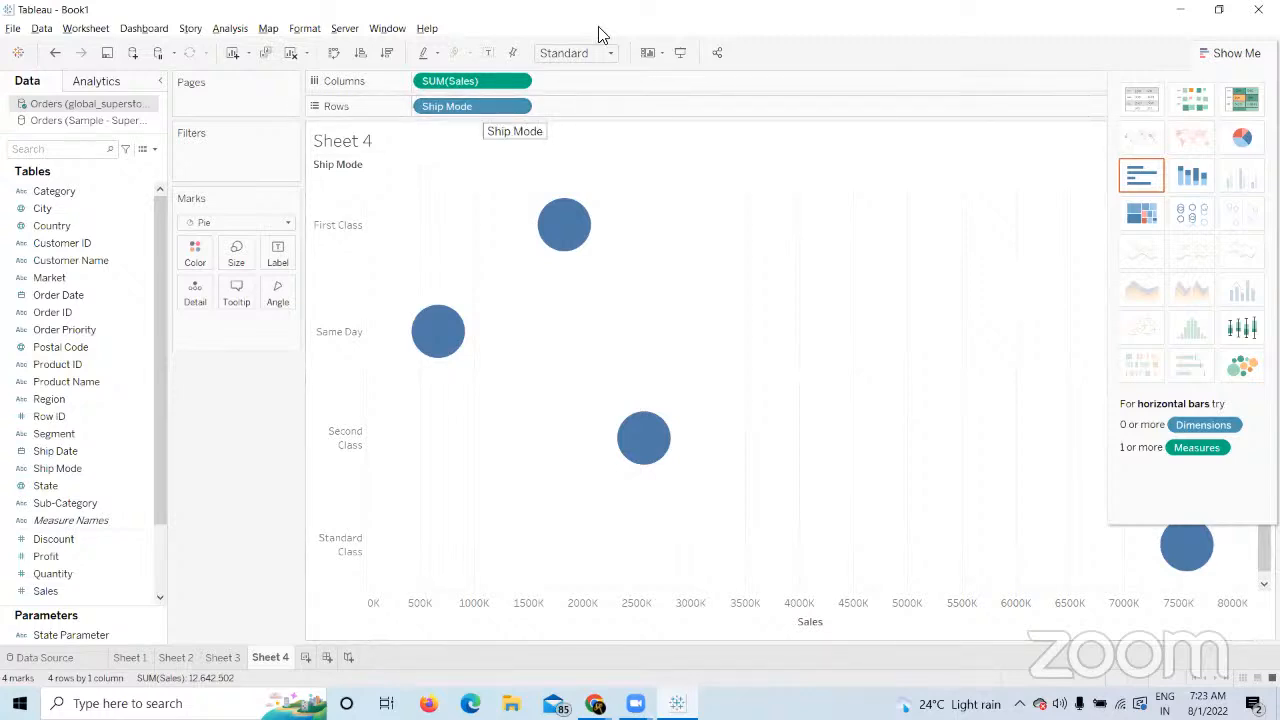
click(1230, 53)
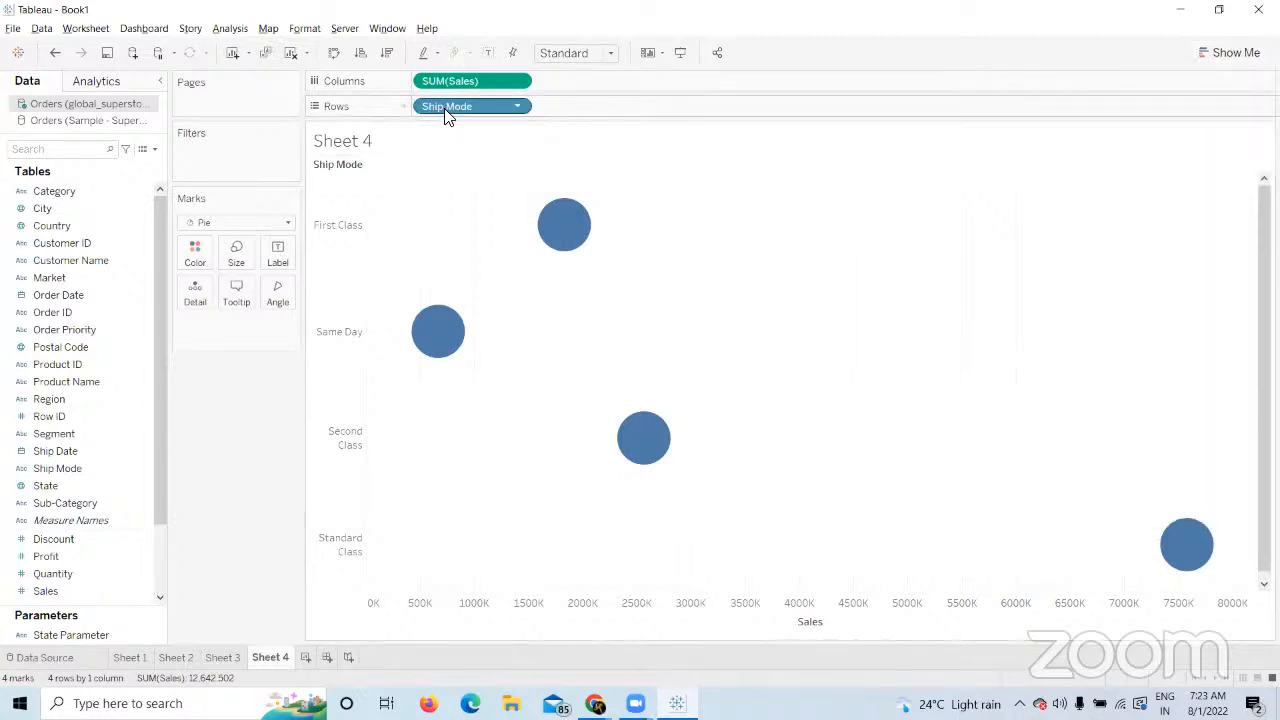
Colour by Ship Mode, put Sales on the marks, fit Entire View, and restore Ship Mode rows.
drag(453, 106, 195, 250)
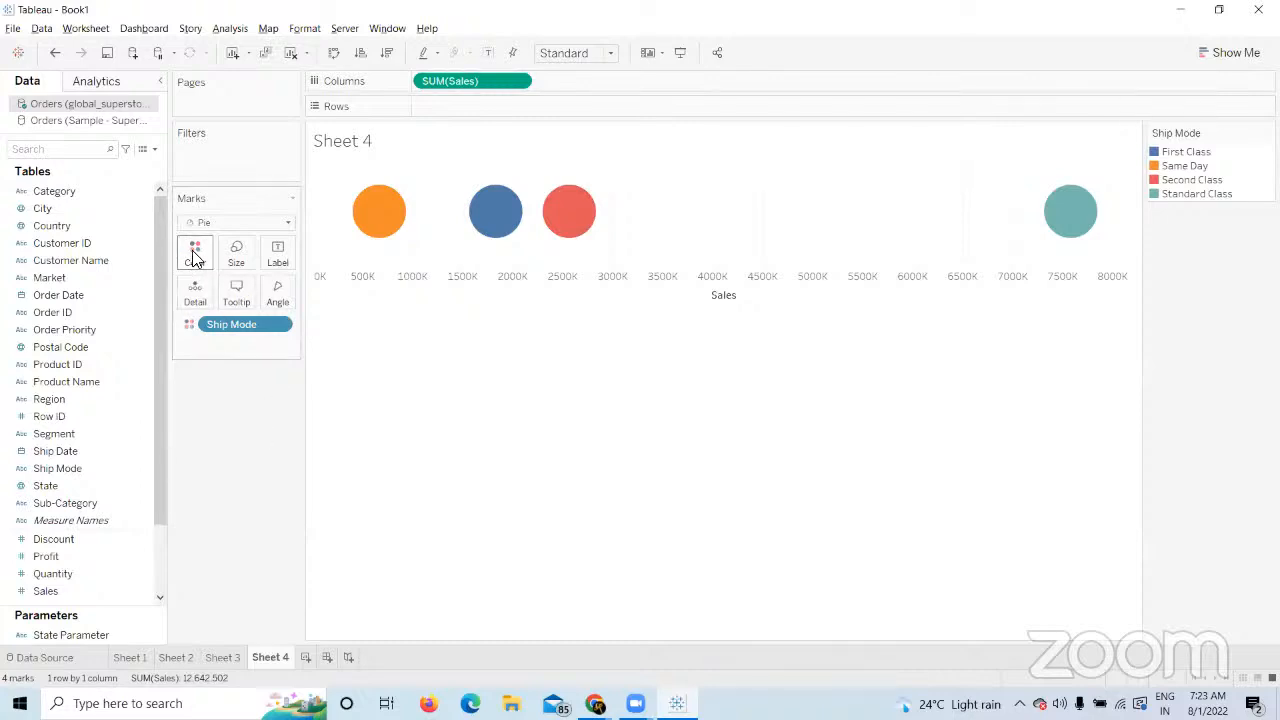
drag(466, 84, 234, 258)
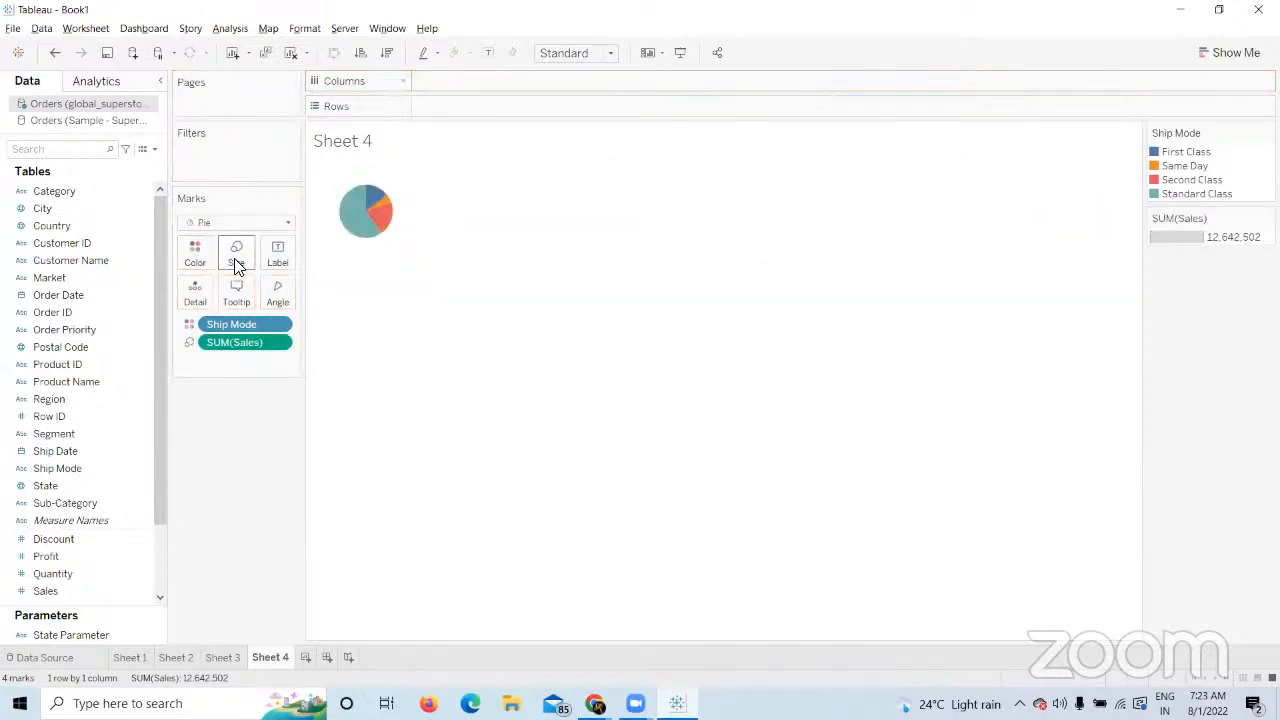
click(606, 52)
click(585, 115)
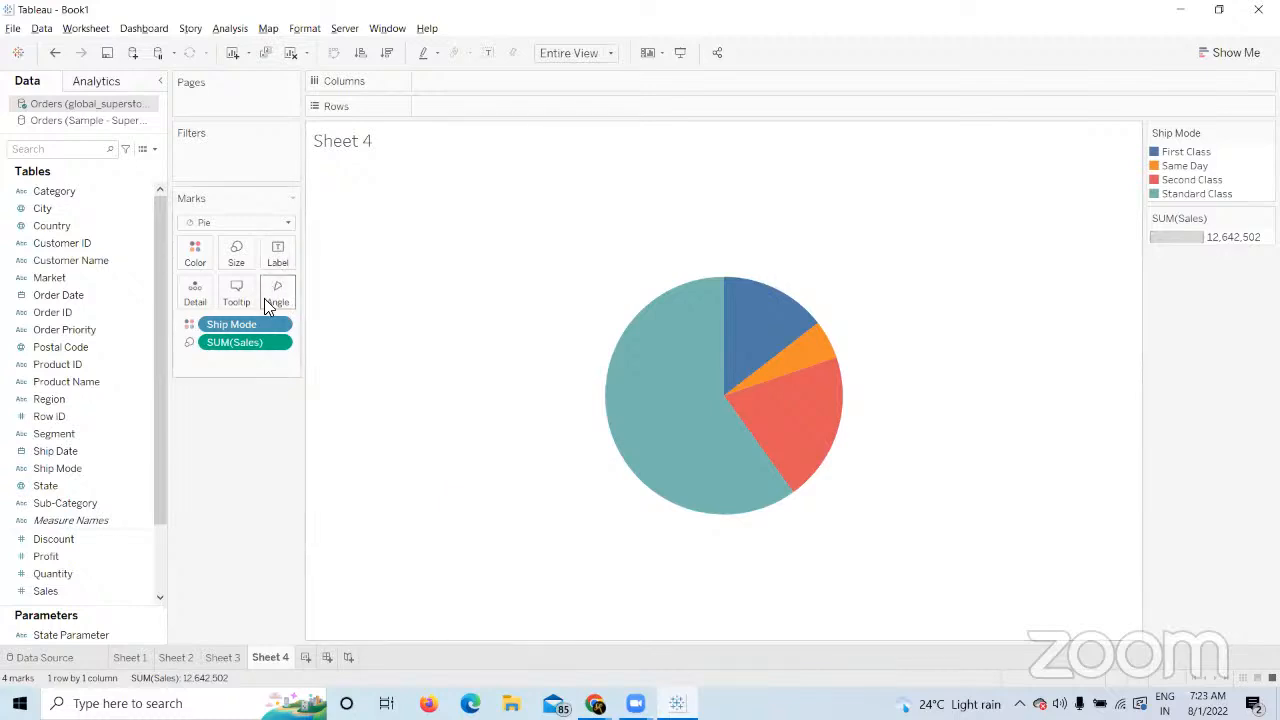
drag(240, 326, 464, 106)
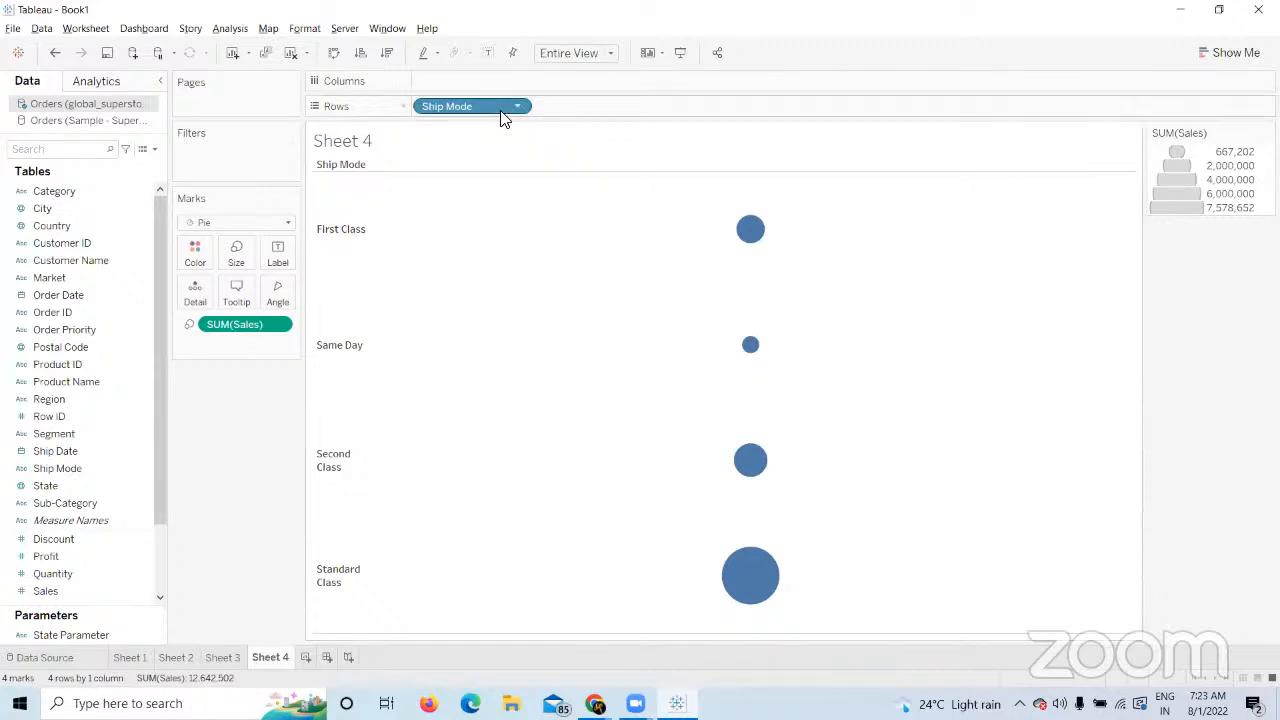
Make Sheet 4 one Sales pie sliced by Ship Mode, then return to the Sheet 3 map.
mouse_move(752, 240)
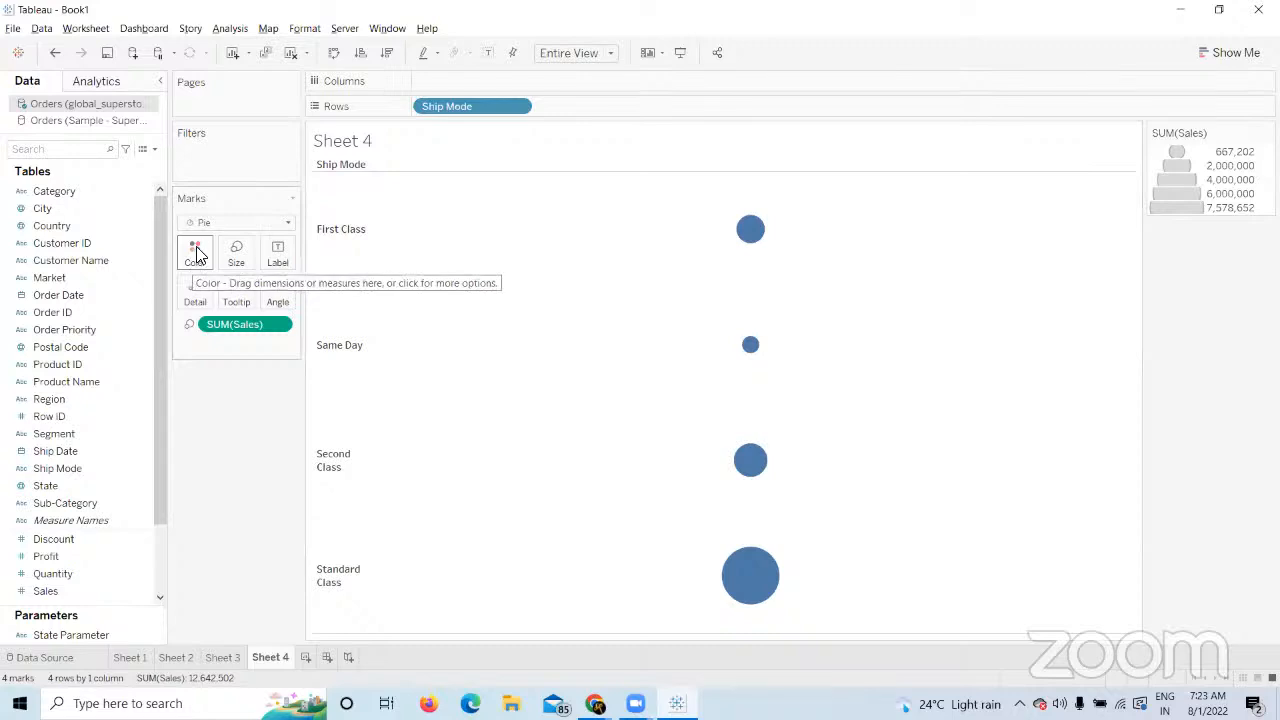
drag(446, 110, 190, 257)
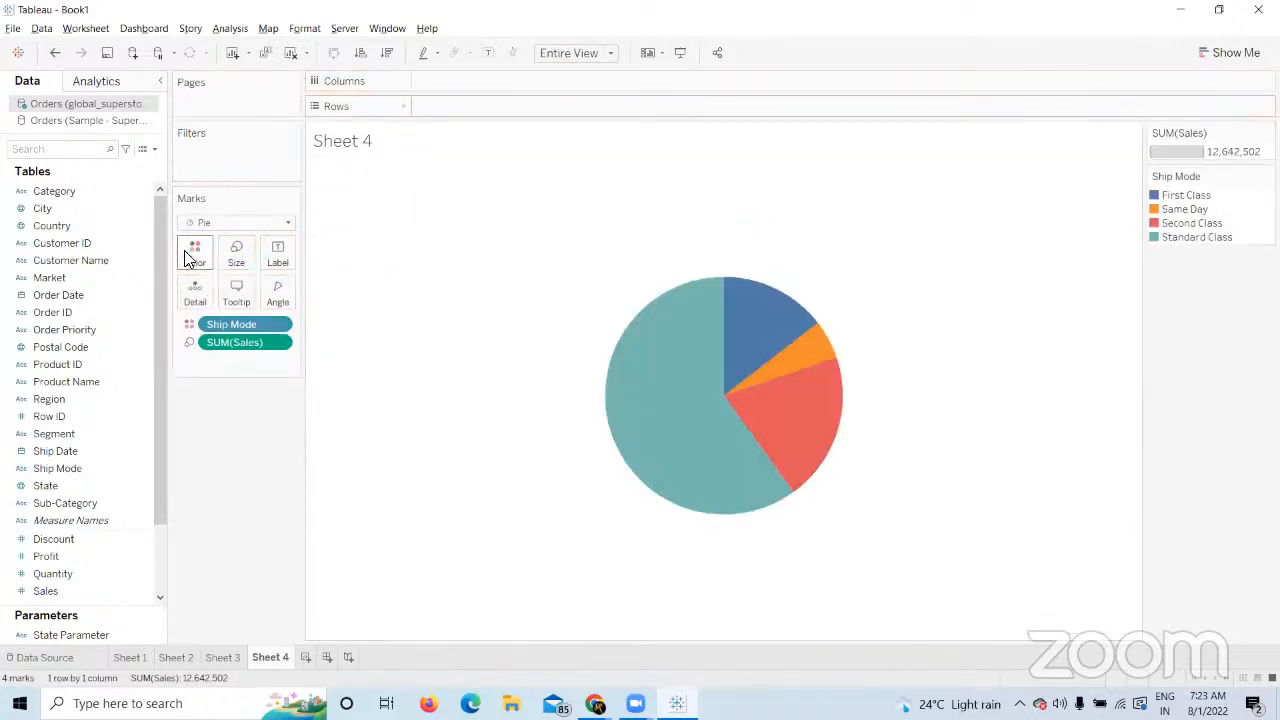
mouse_move(695, 402)
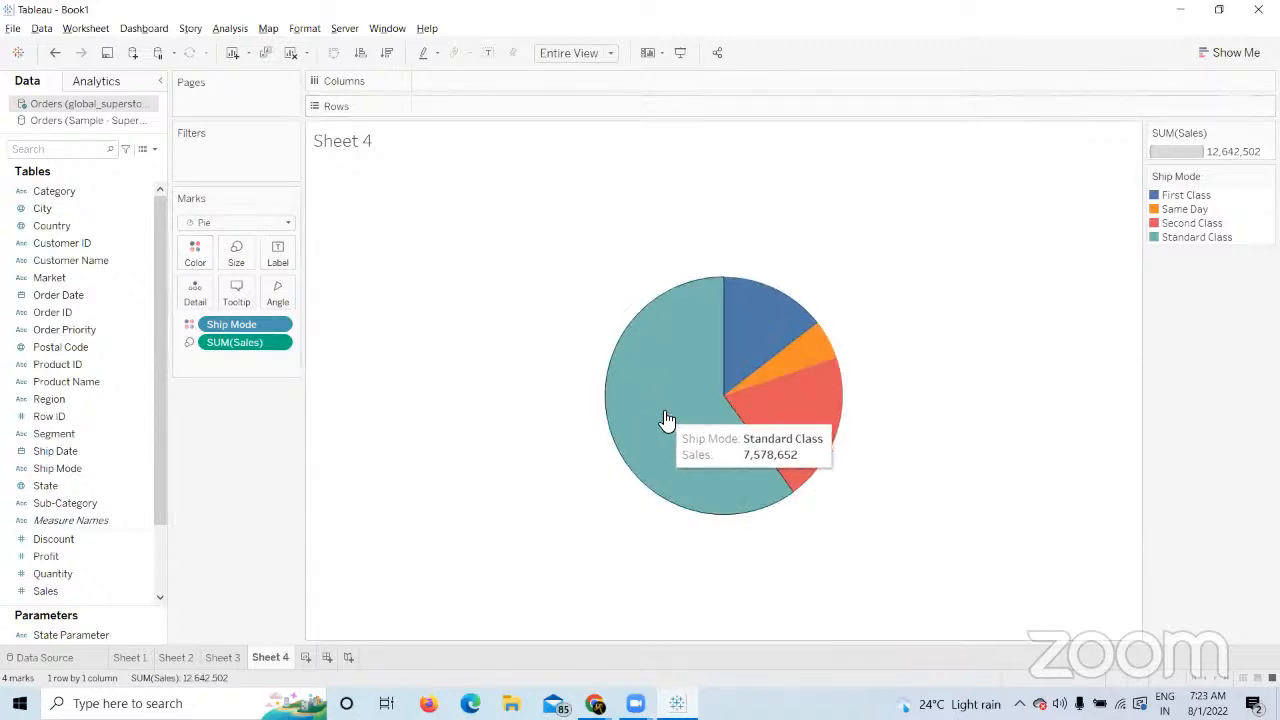
click(220, 659)
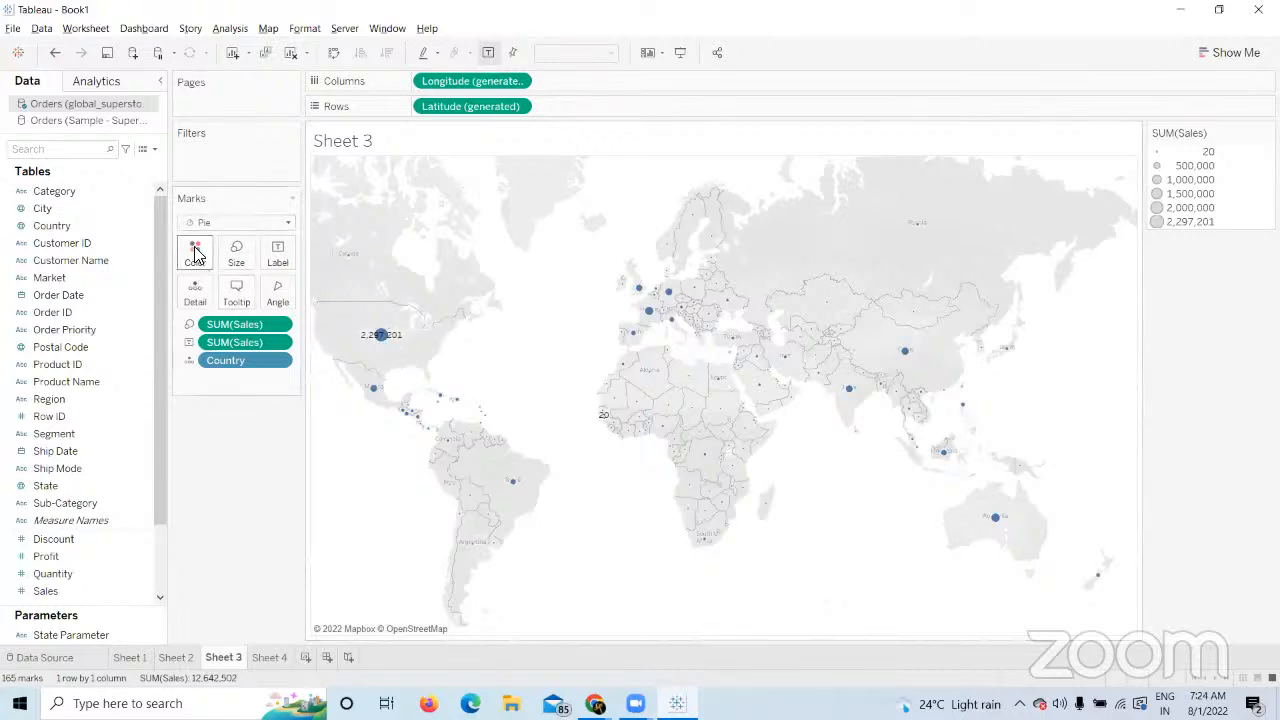
Slice each country's pie by Category on Color and raise the Size slider to enlarge the marks.
mouse_move(398, 340)
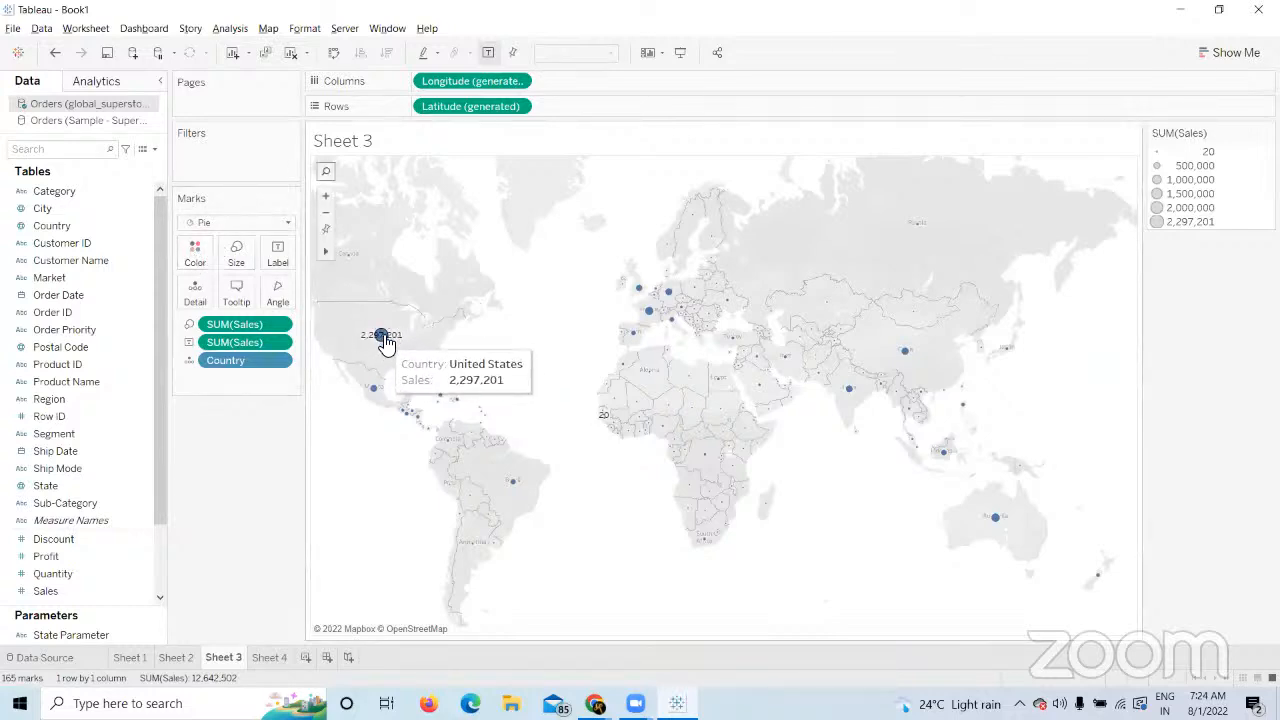
drag(88, 191, 197, 262)
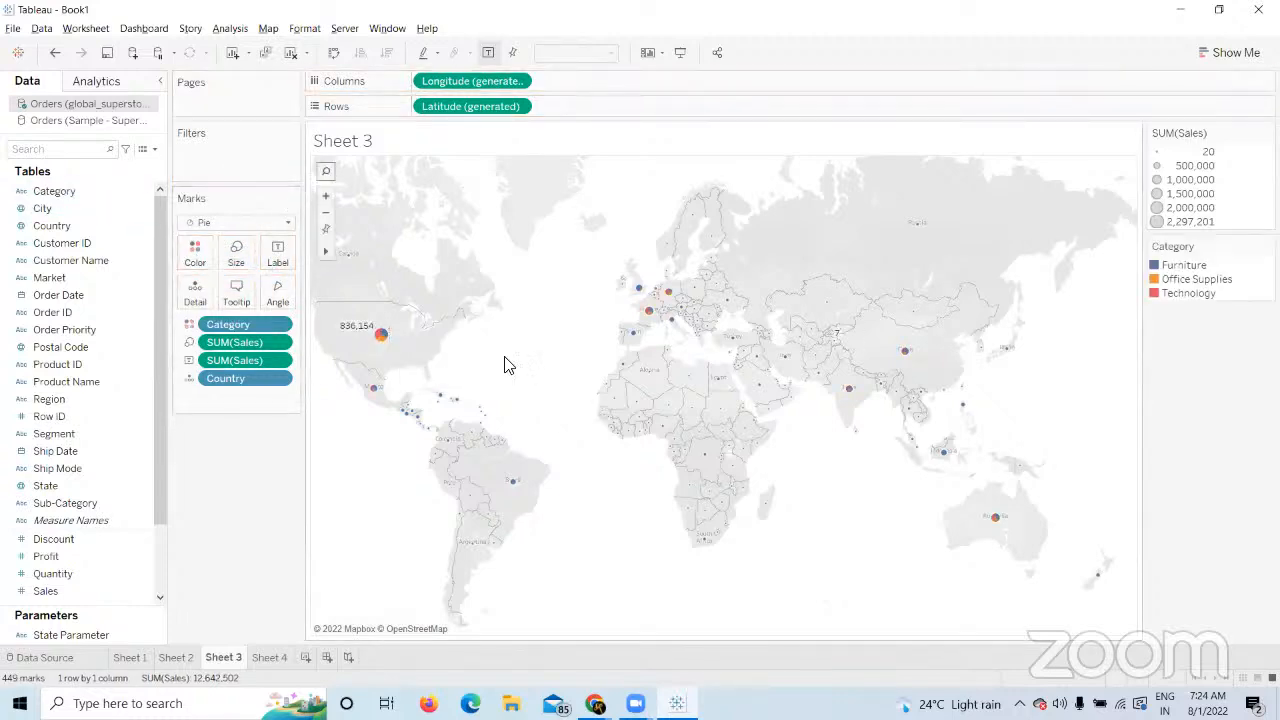
click(236, 255)
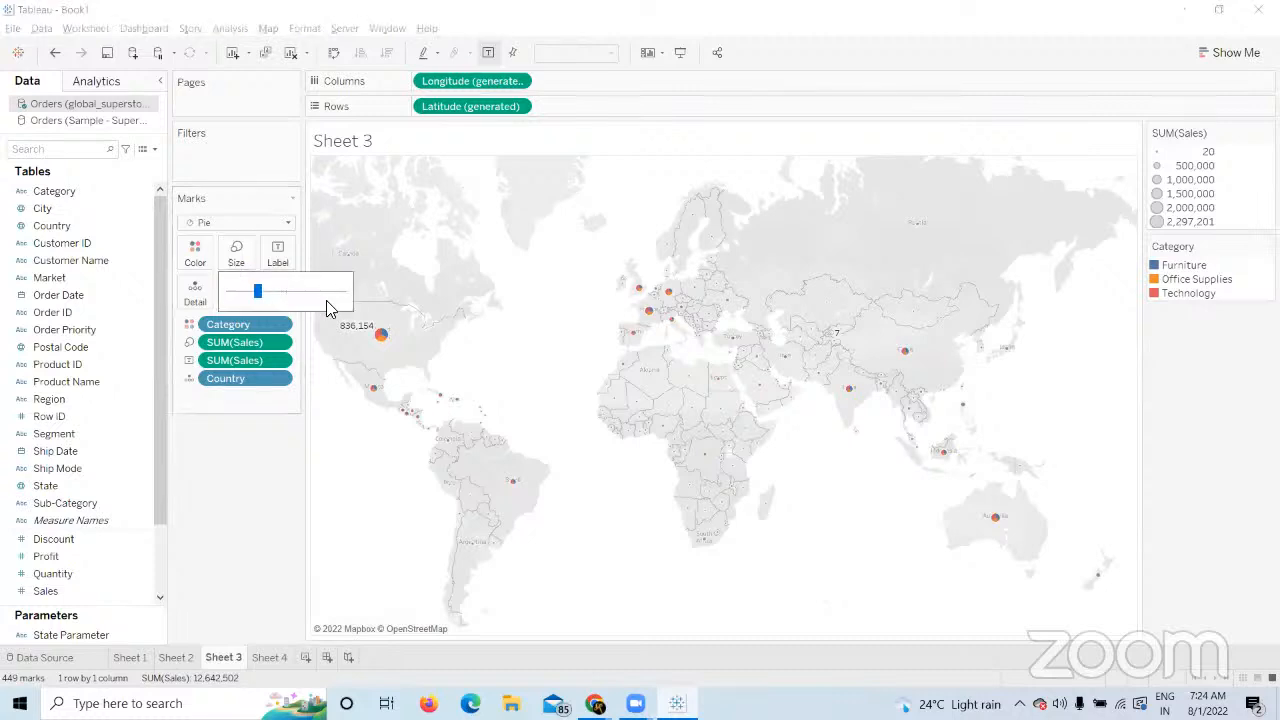
click(289, 297)
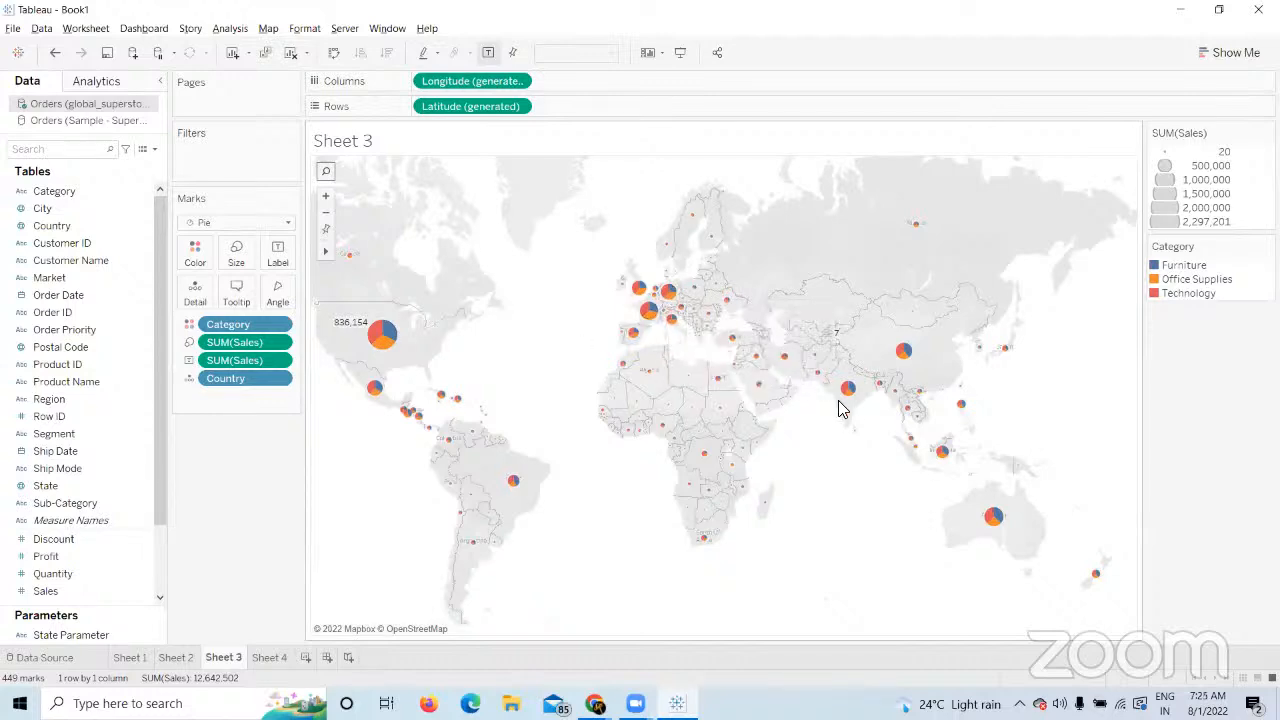
On Sheet 4, put SUM(Sales) on the slice angles and replace Ship Mode with Segment.
mouse_move(849, 398)
mouse_move(655, 316)
mouse_move(895, 396)
click(282, 656)
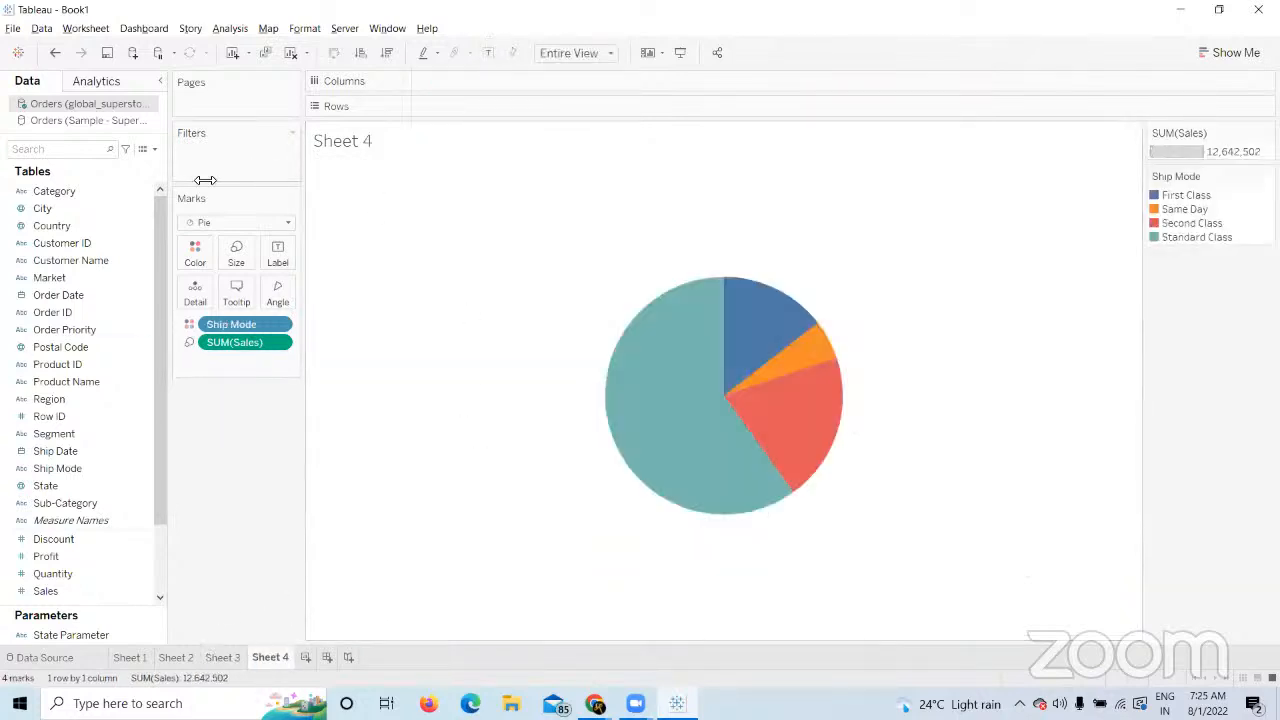
drag(248, 346, 254, 449)
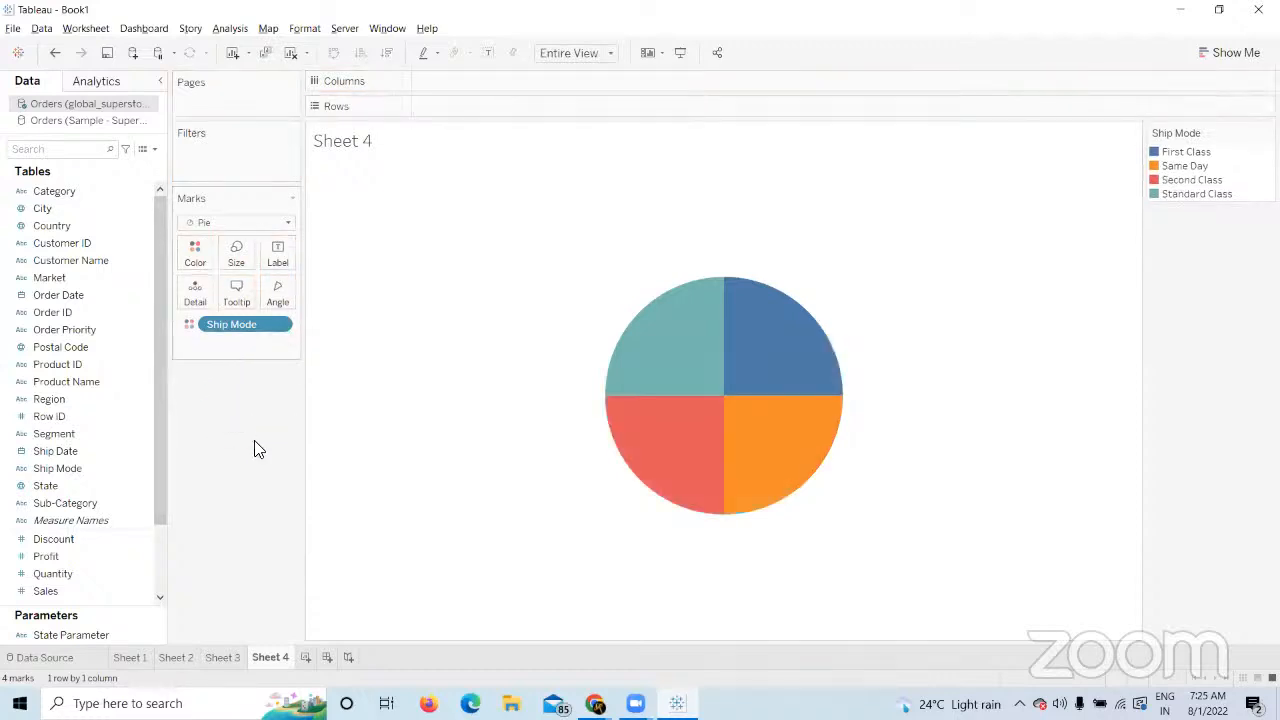
drag(62, 590, 236, 260)
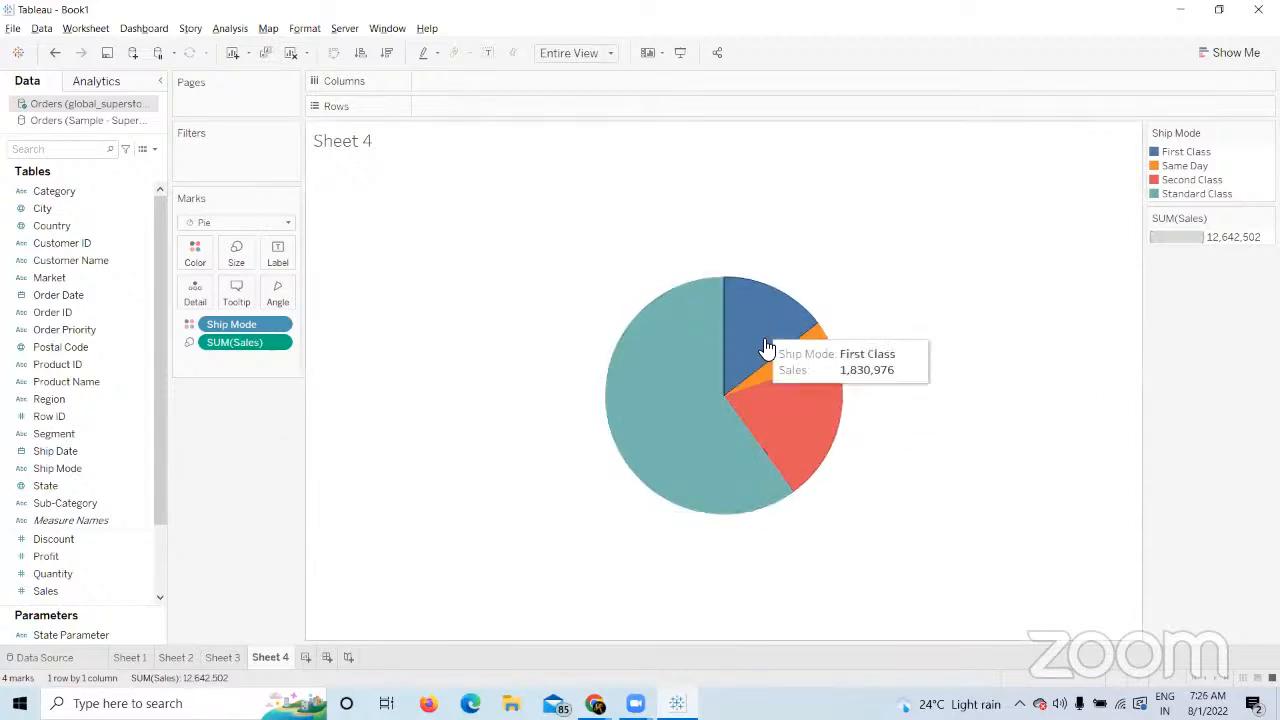
drag(242, 340, 276, 298)
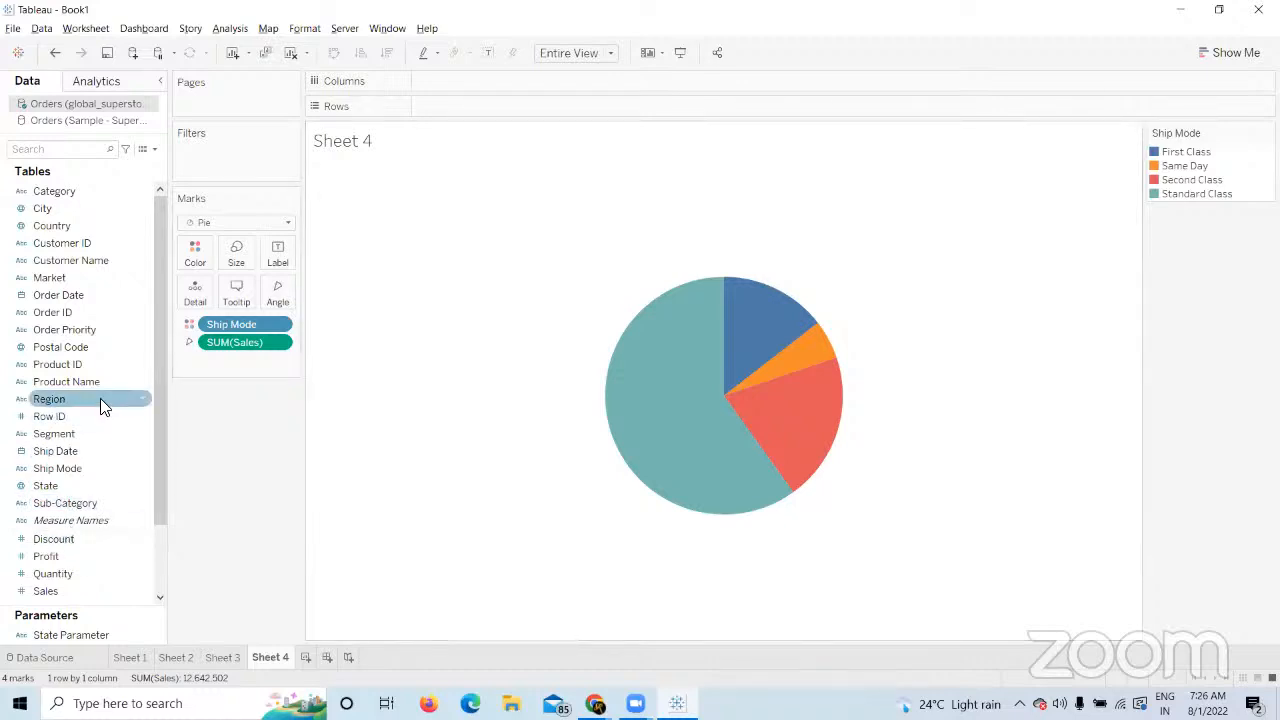
drag(226, 324, 197, 256)
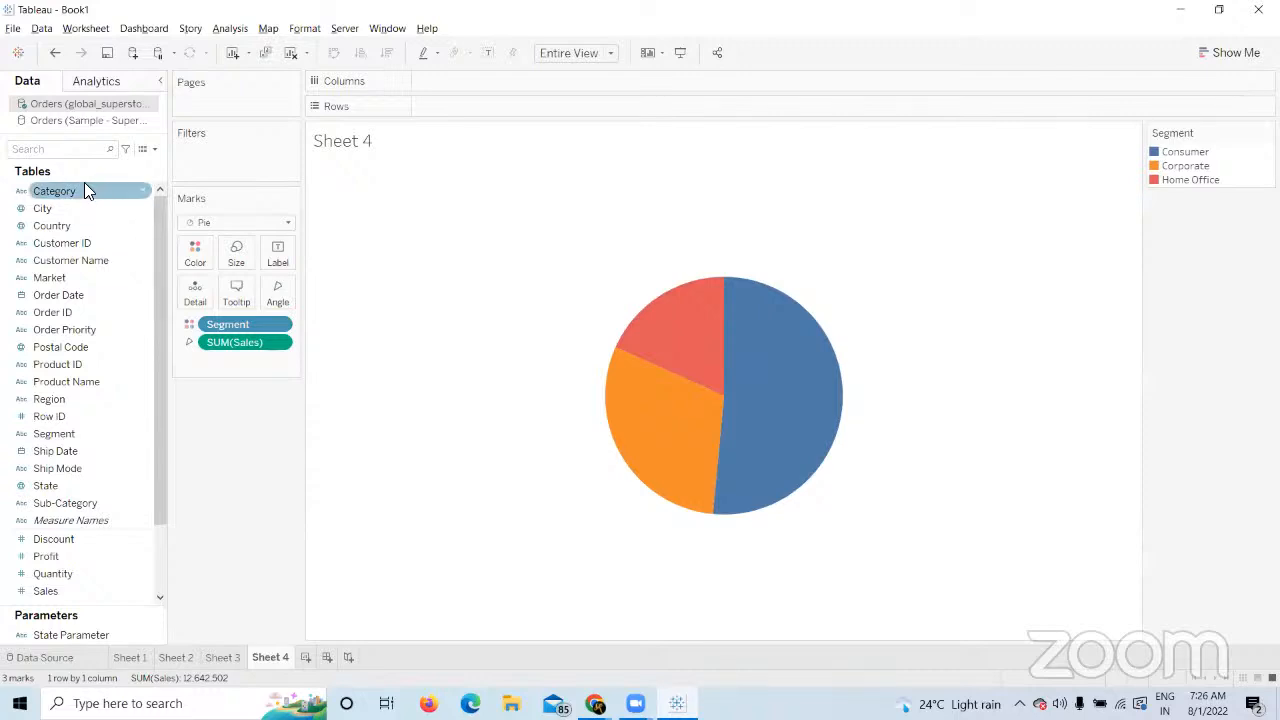
Move Category to Columns for side-by-side pies, leaving Sales driving pie size.
drag(84, 190, 501, 97)
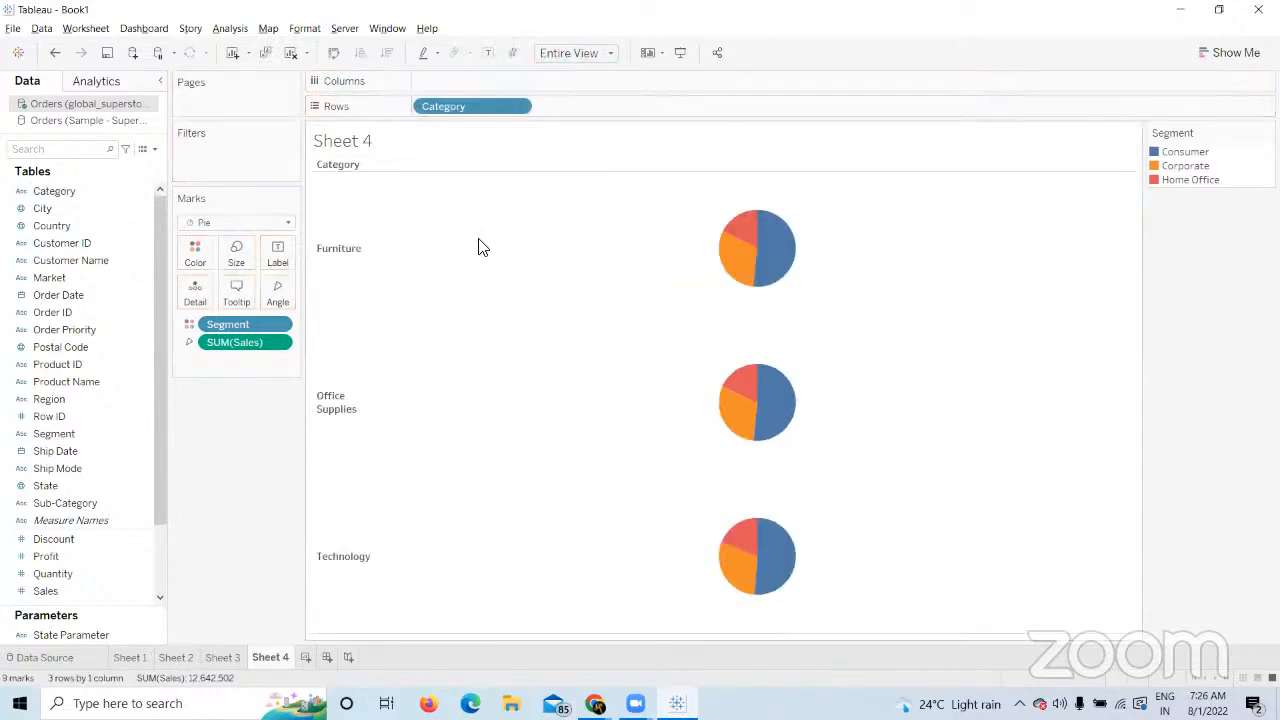
click(333, 52)
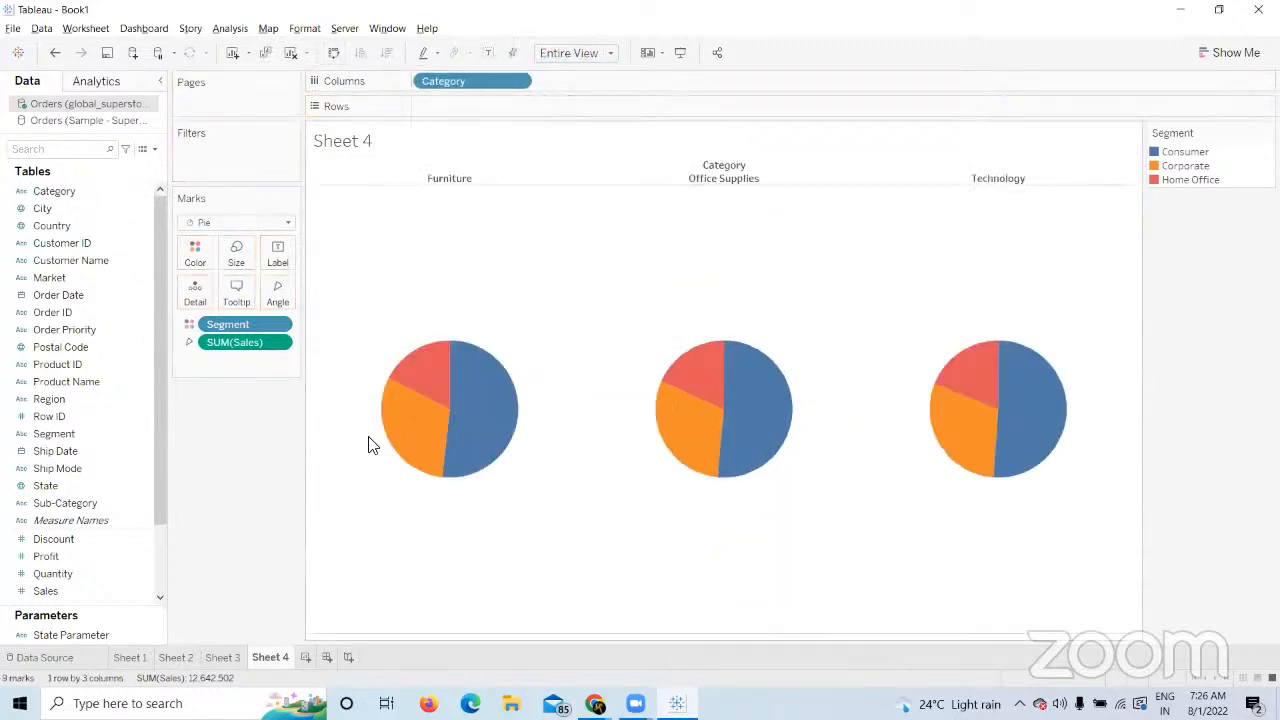
drag(259, 346, 283, 494)
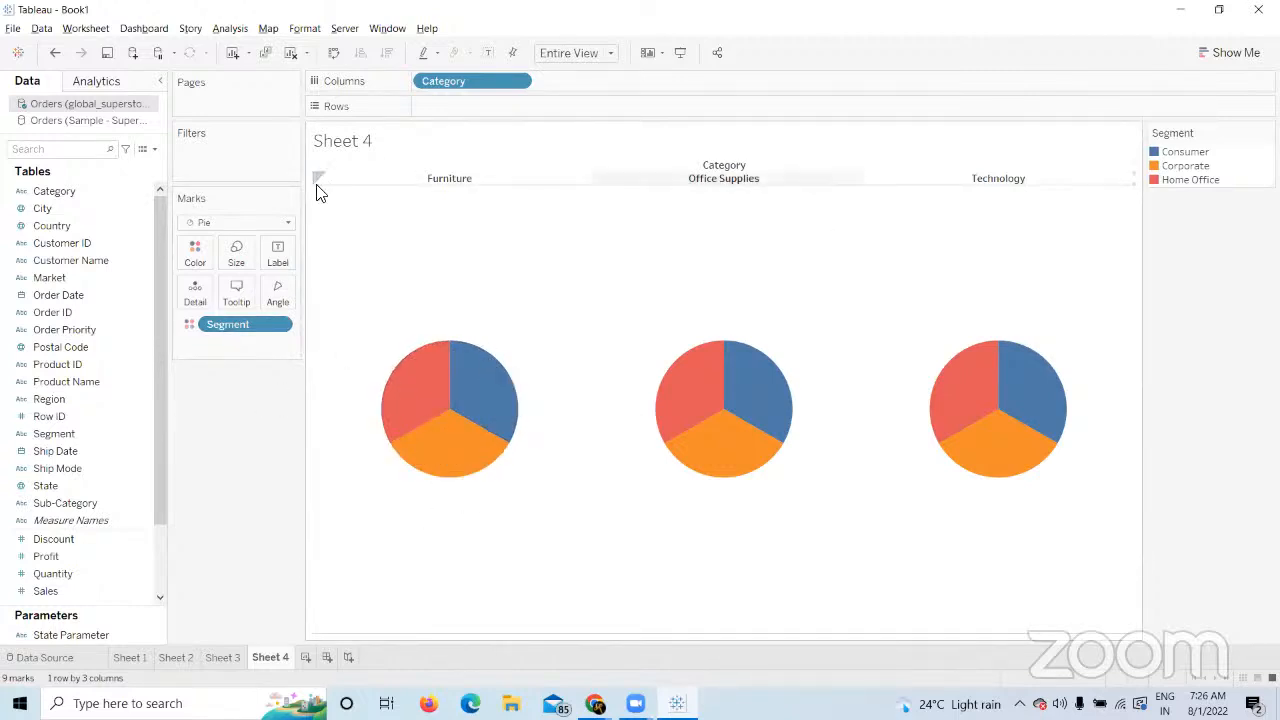
drag(70, 594, 240, 260)
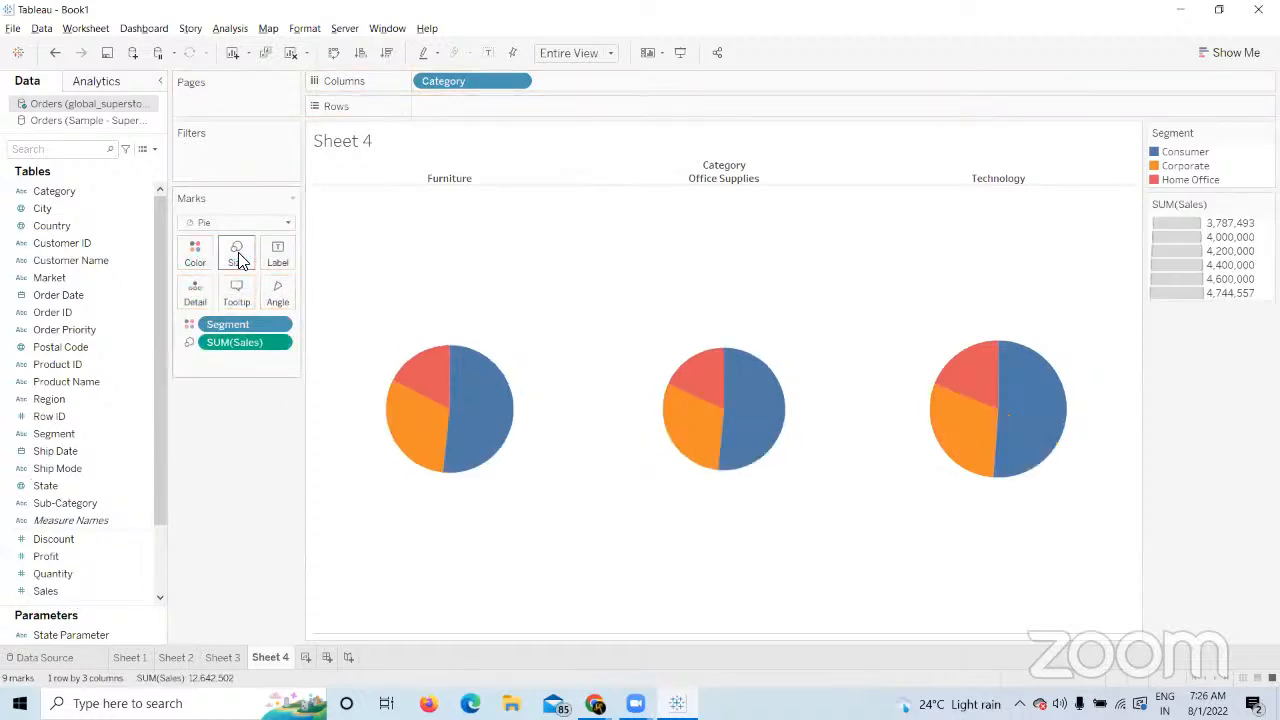
drag(222, 343, 235, 470)
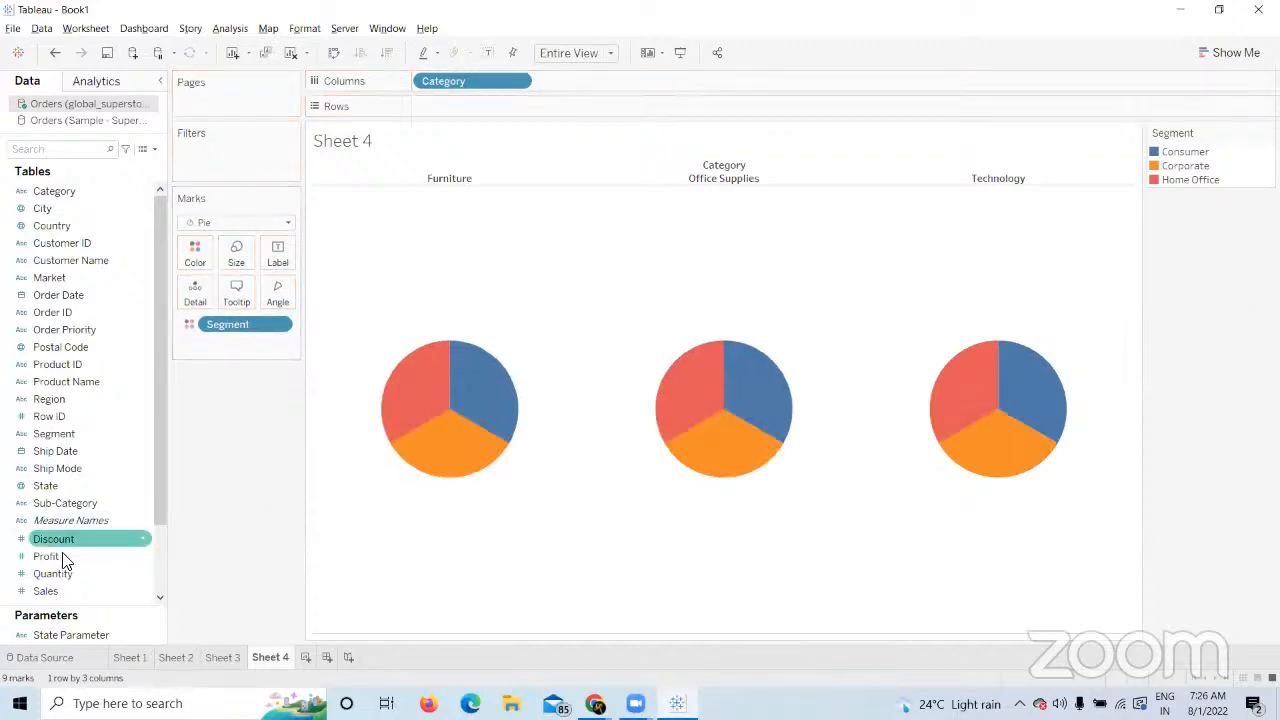
drag(46, 590, 263, 300)
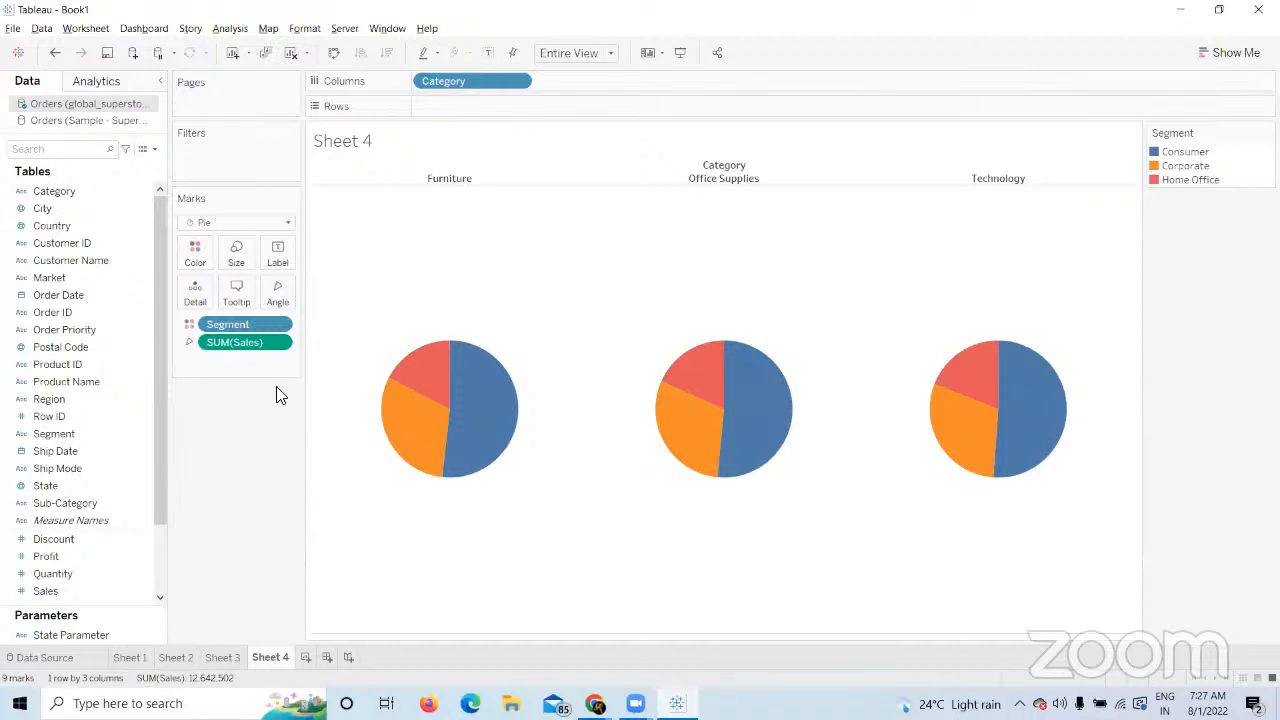
drag(251, 343, 229, 270)
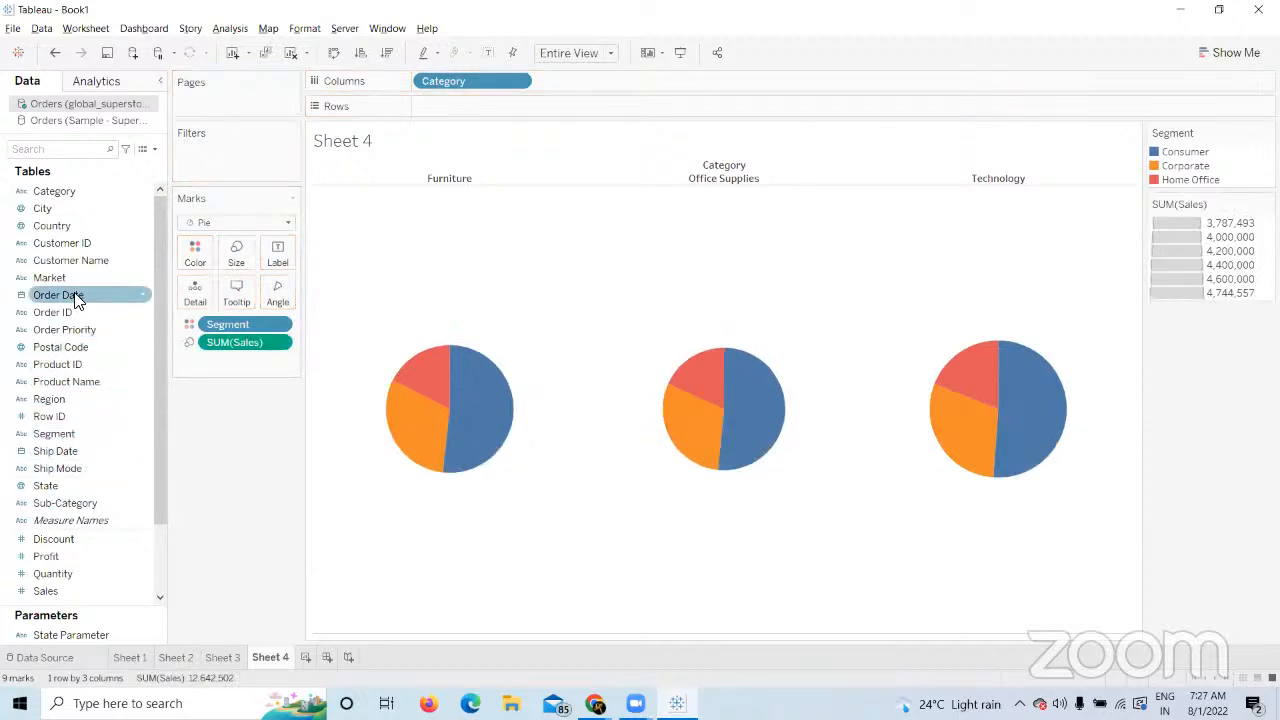
Split the Segment pies by order year (2012–2015), sized by Sales.
drag(58, 295, 457, 76)
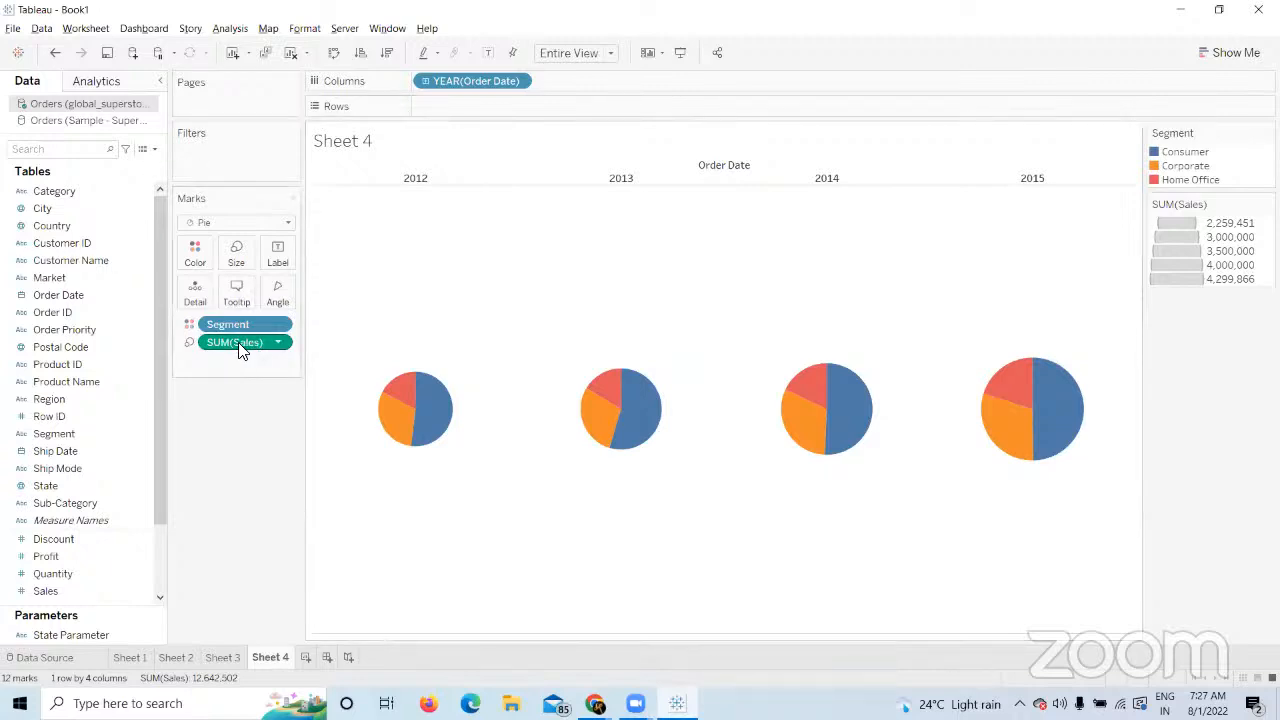
drag(246, 342, 253, 497)
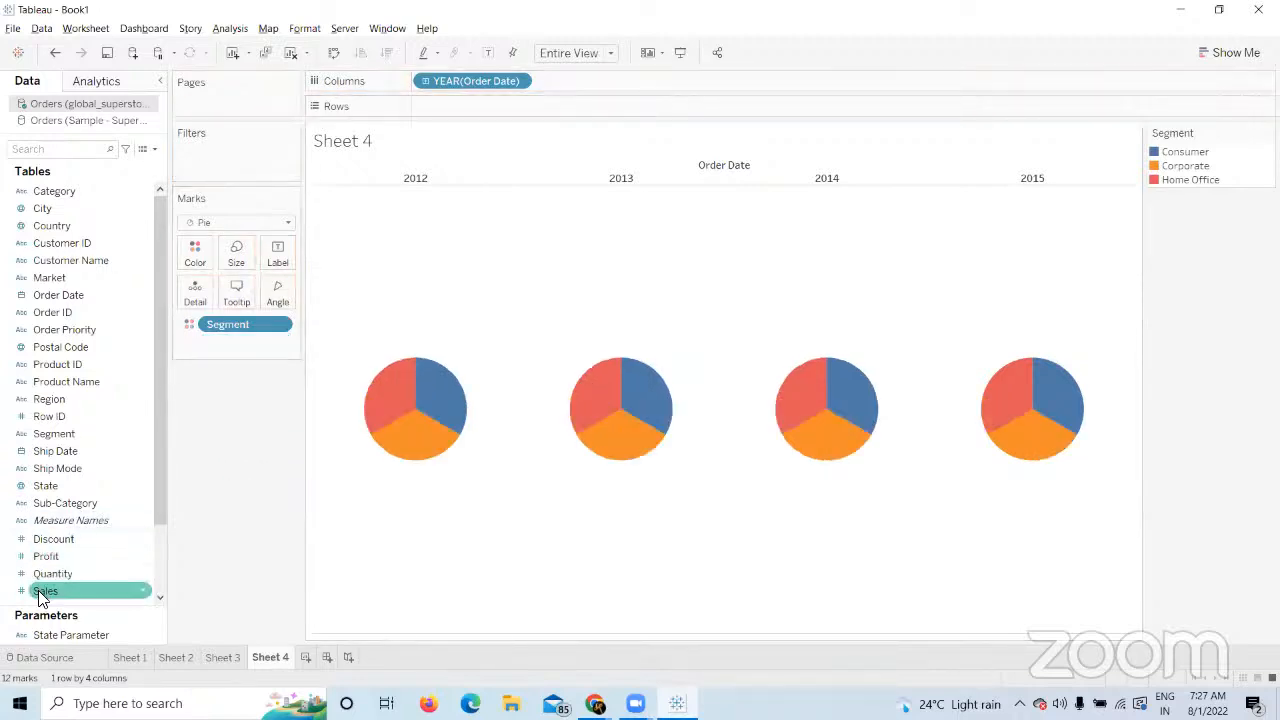
drag(40, 591, 229, 258)
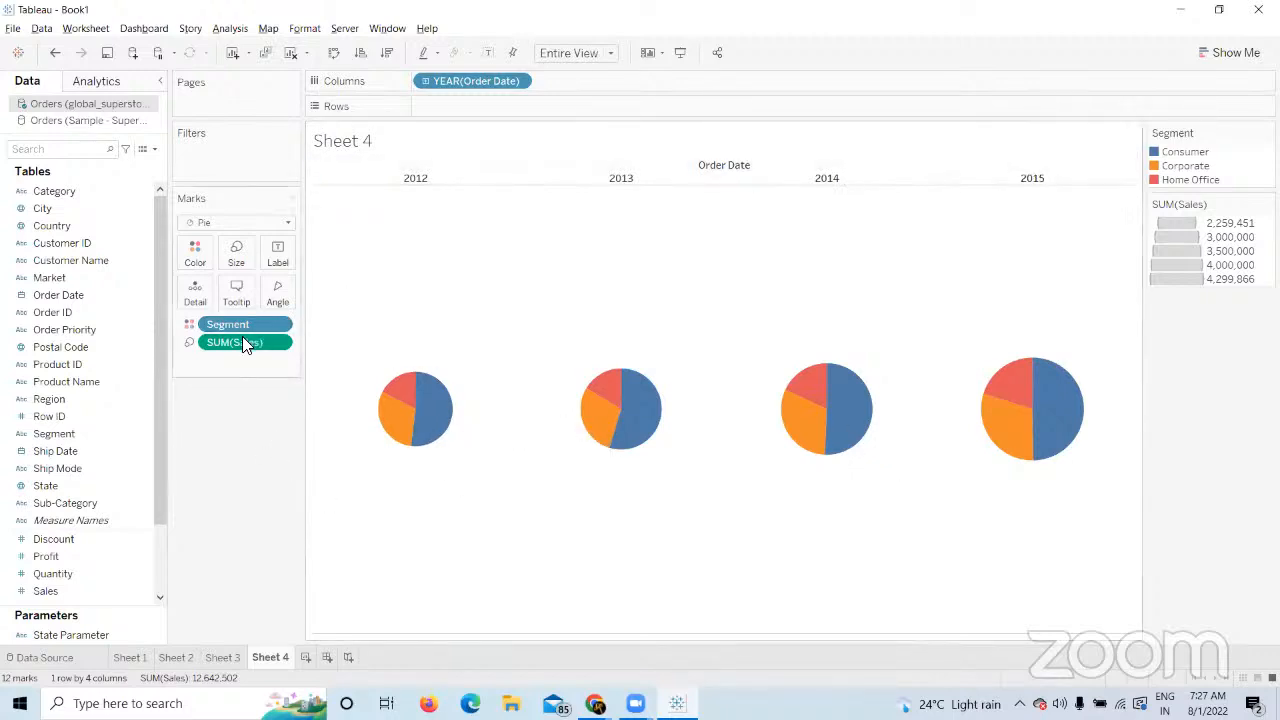
Make the yearly pie slices proportional to Sales, then return to the Sheet 3 map.
drag(242, 342, 232, 470)
drag(50, 590, 274, 292)
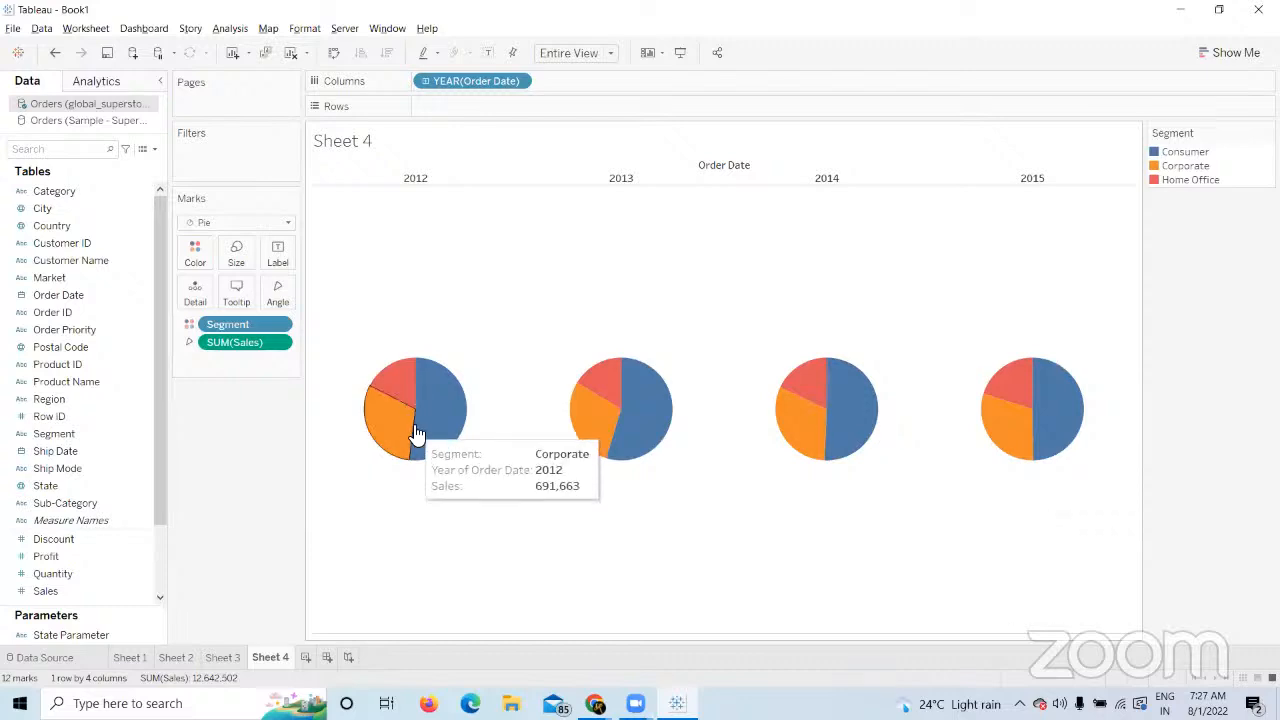
drag(255, 344, 233, 258)
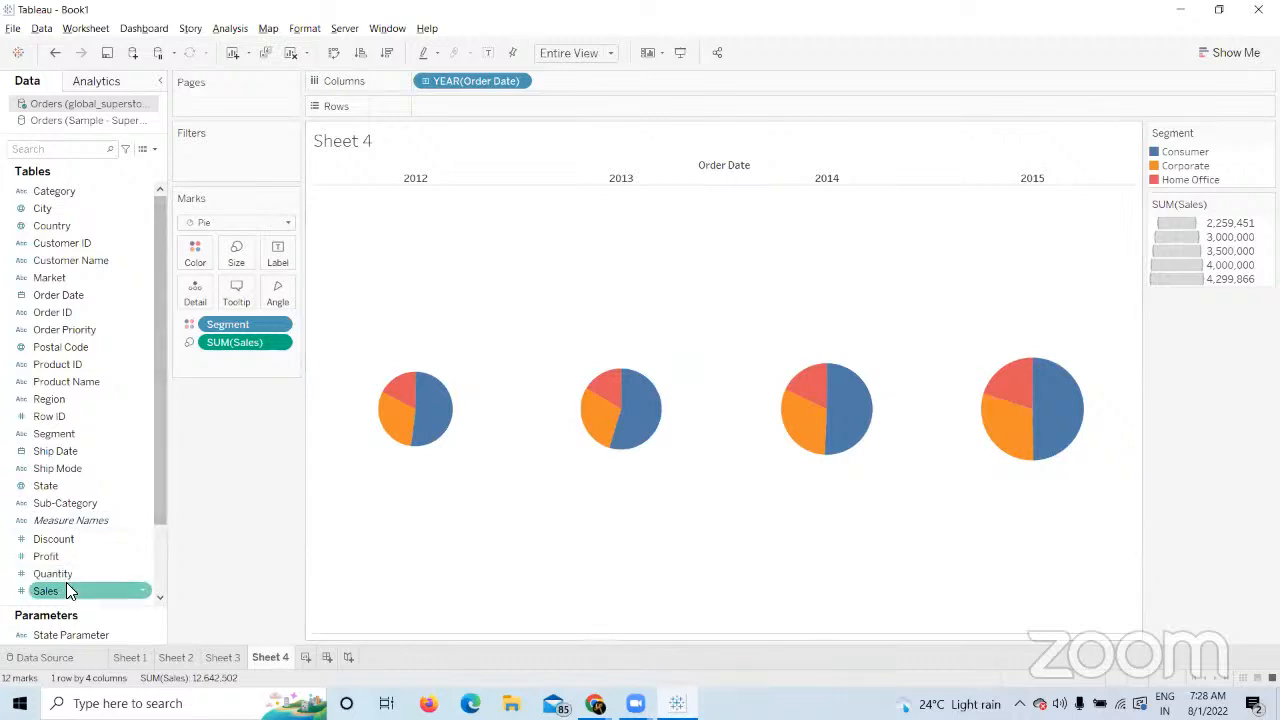
drag(60, 588, 276, 294)
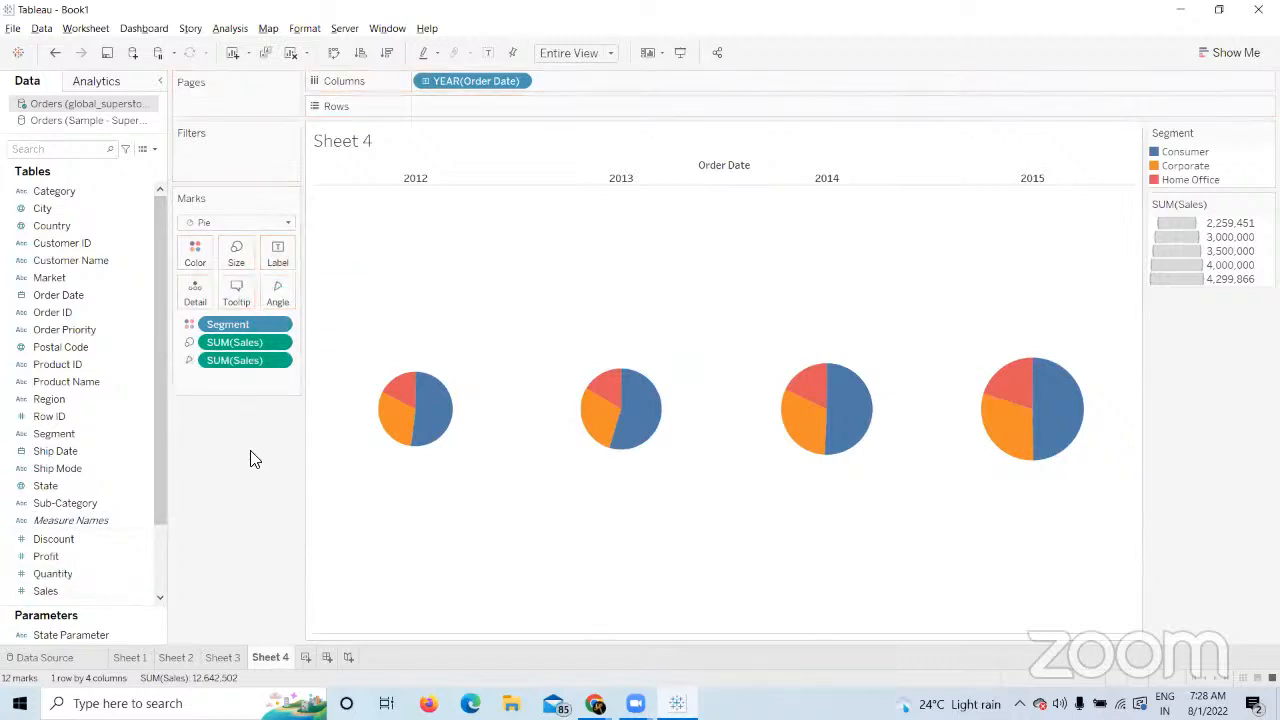
click(207, 656)
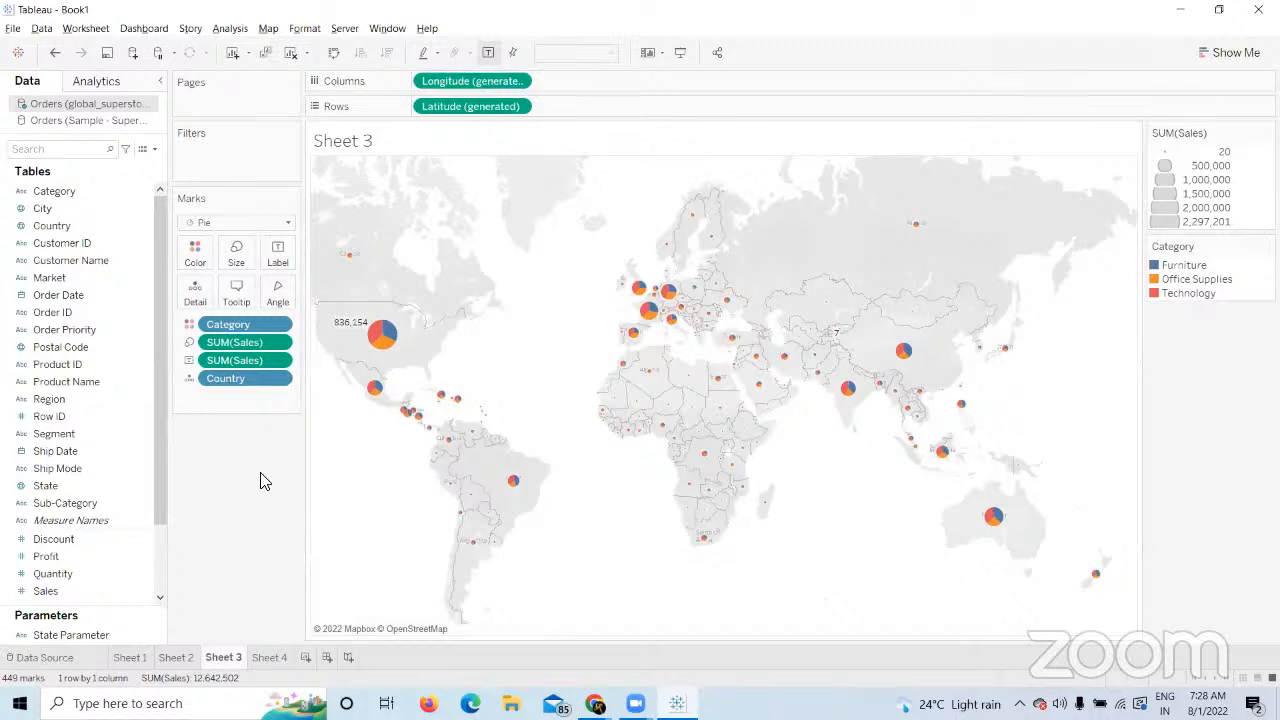
Take Category off the map, leaving 165 single-colour country marks sized by Sales.
drag(241, 329, 411, 104)
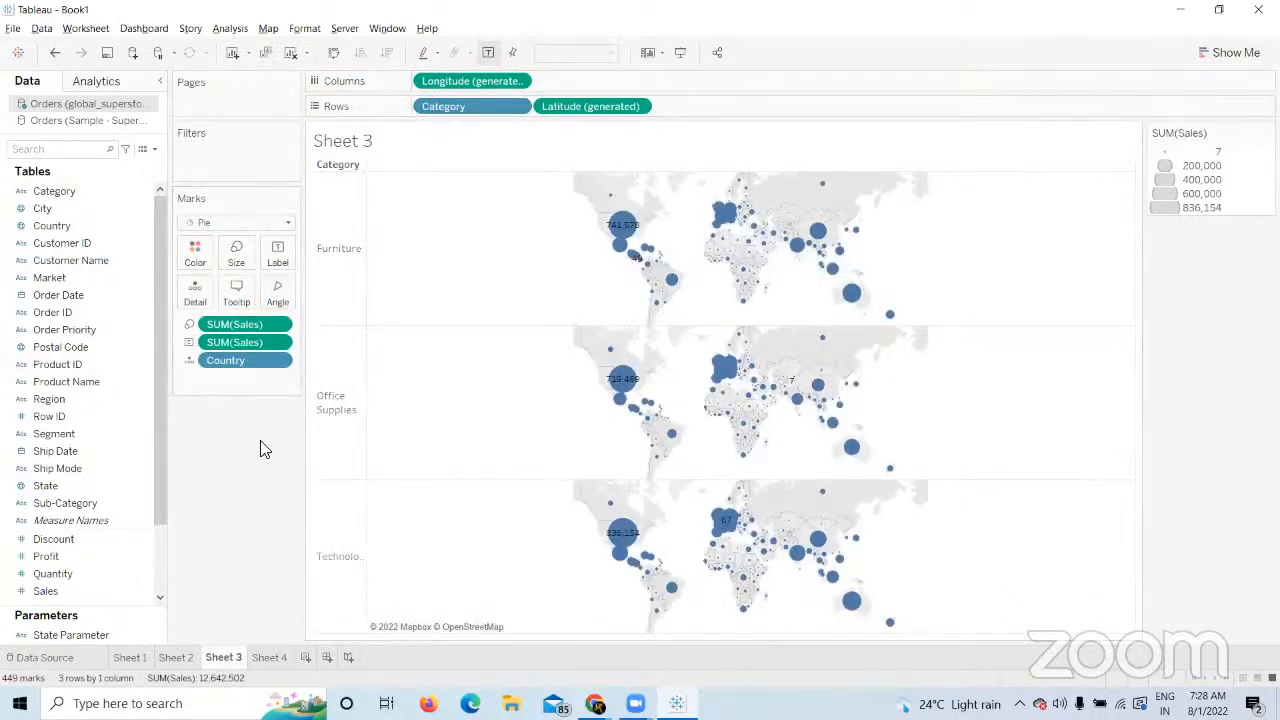
drag(445, 108, 240, 494)
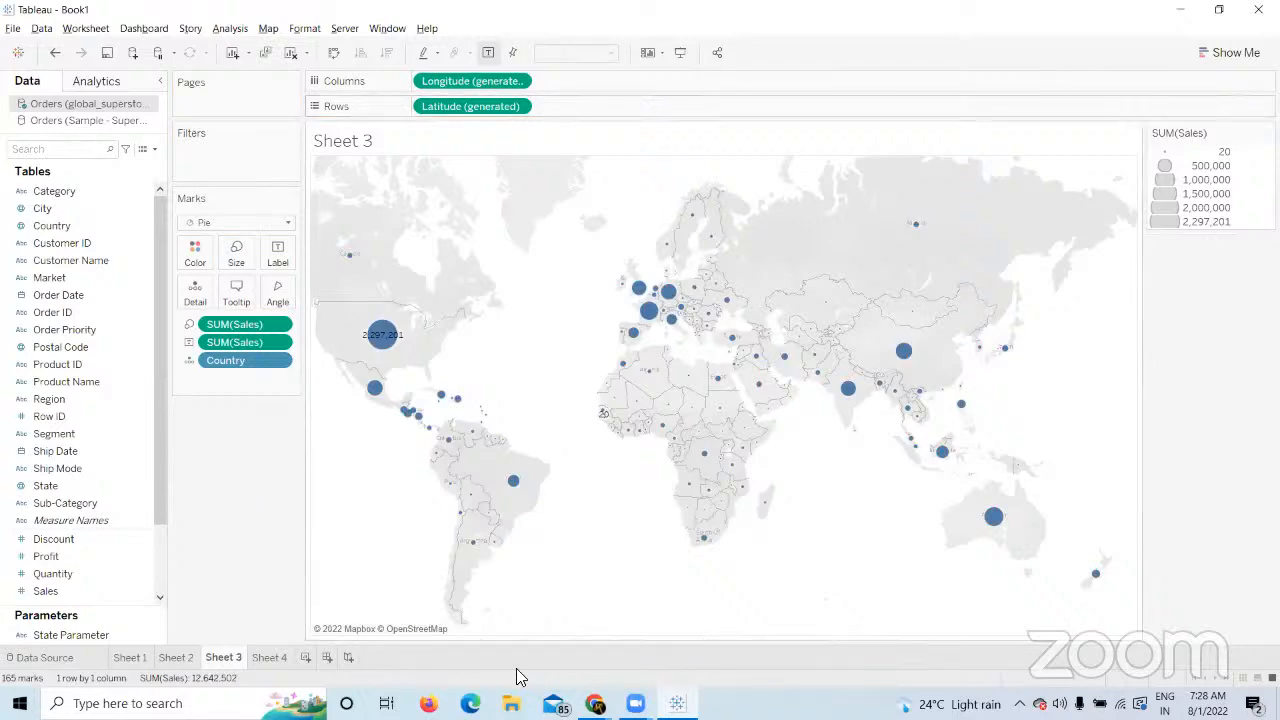
mouse_move(595, 703)
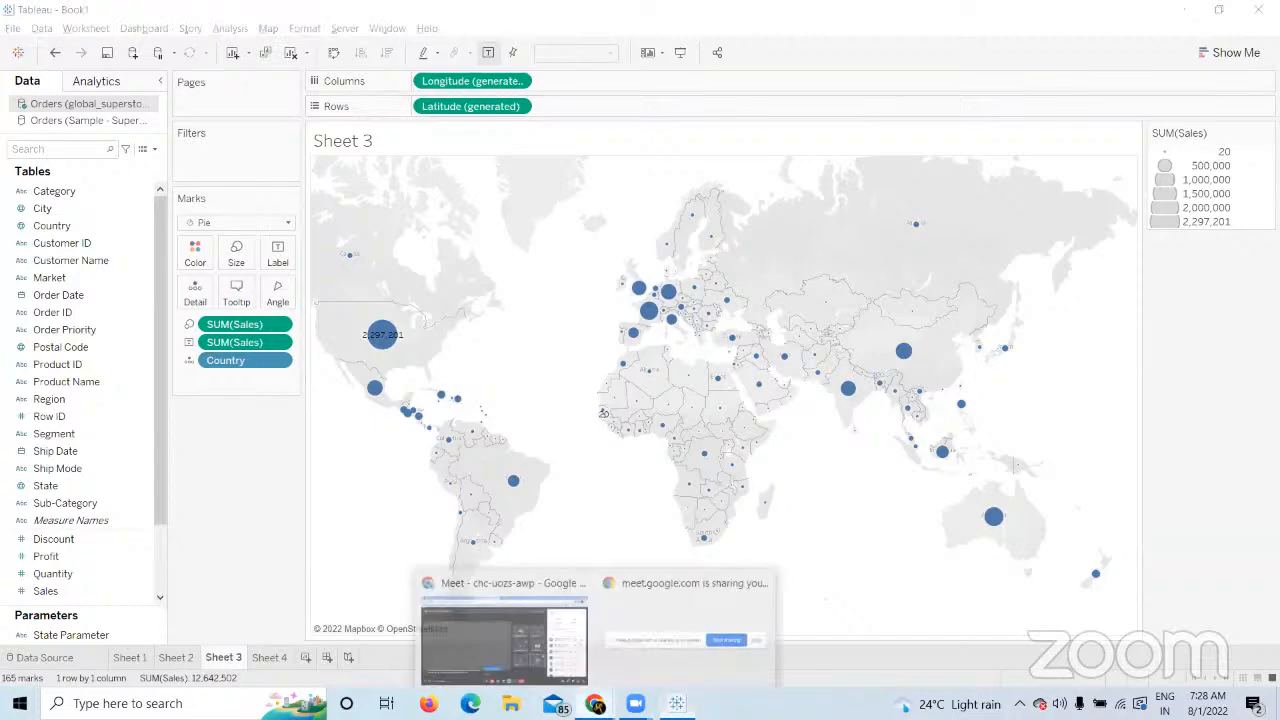
click(499, 658)
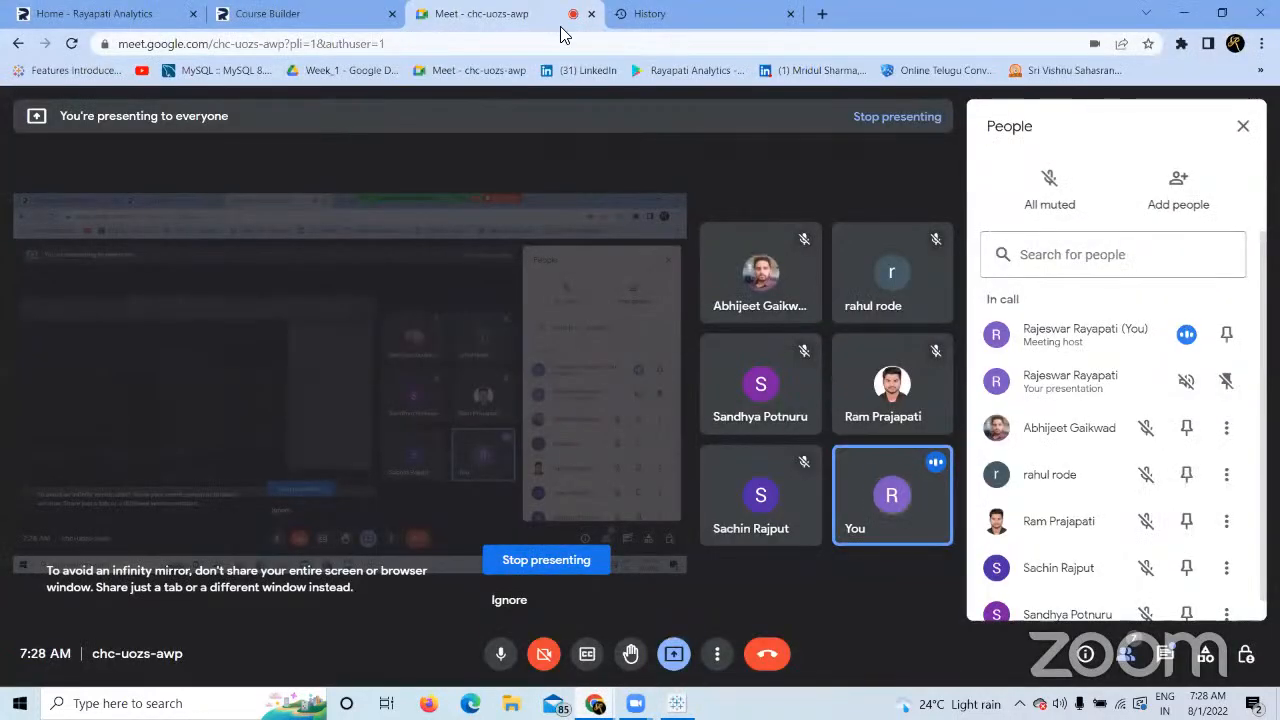
click(262, 14)
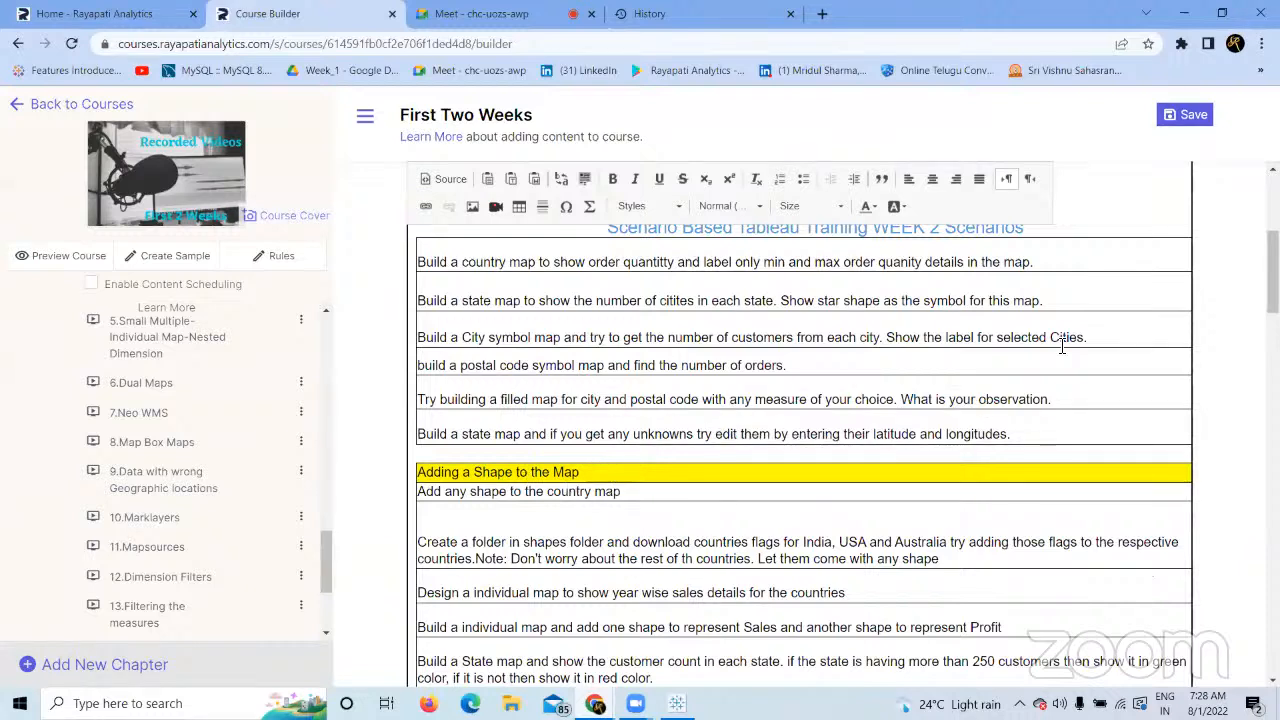
scroll(976, 312, down, 2)
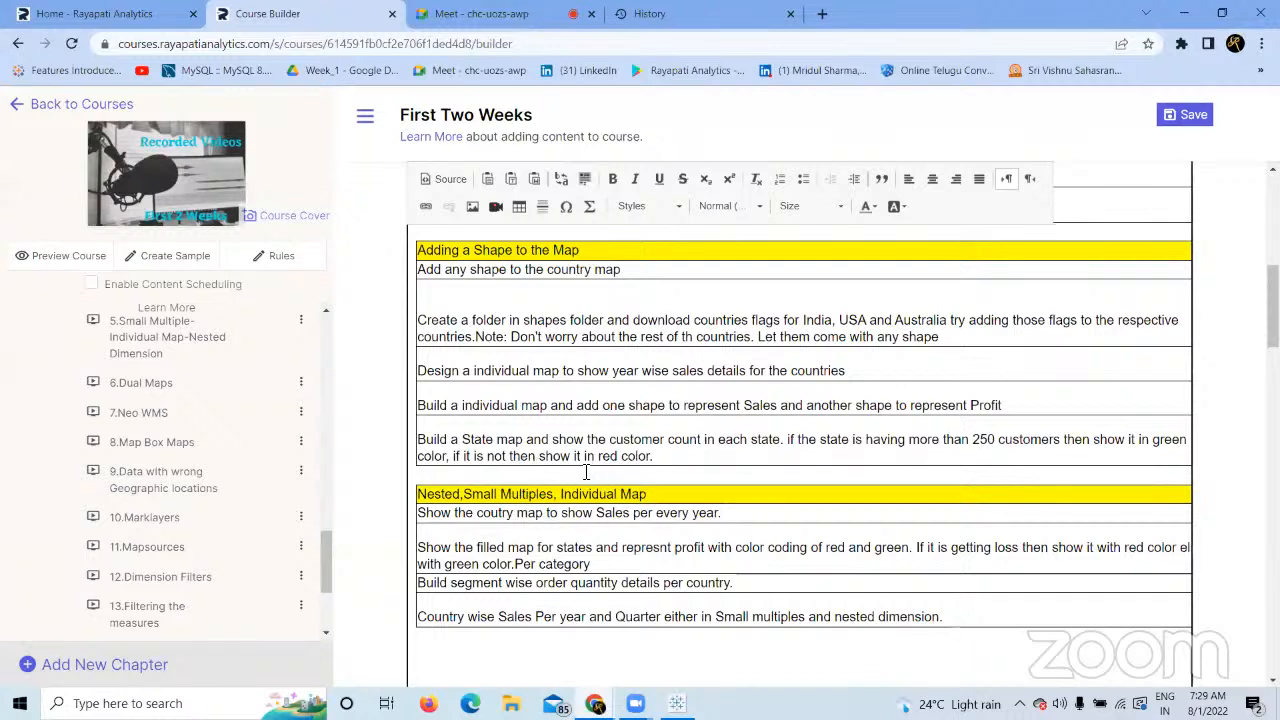
drag(664, 452, 418, 438)
click(581, 438)
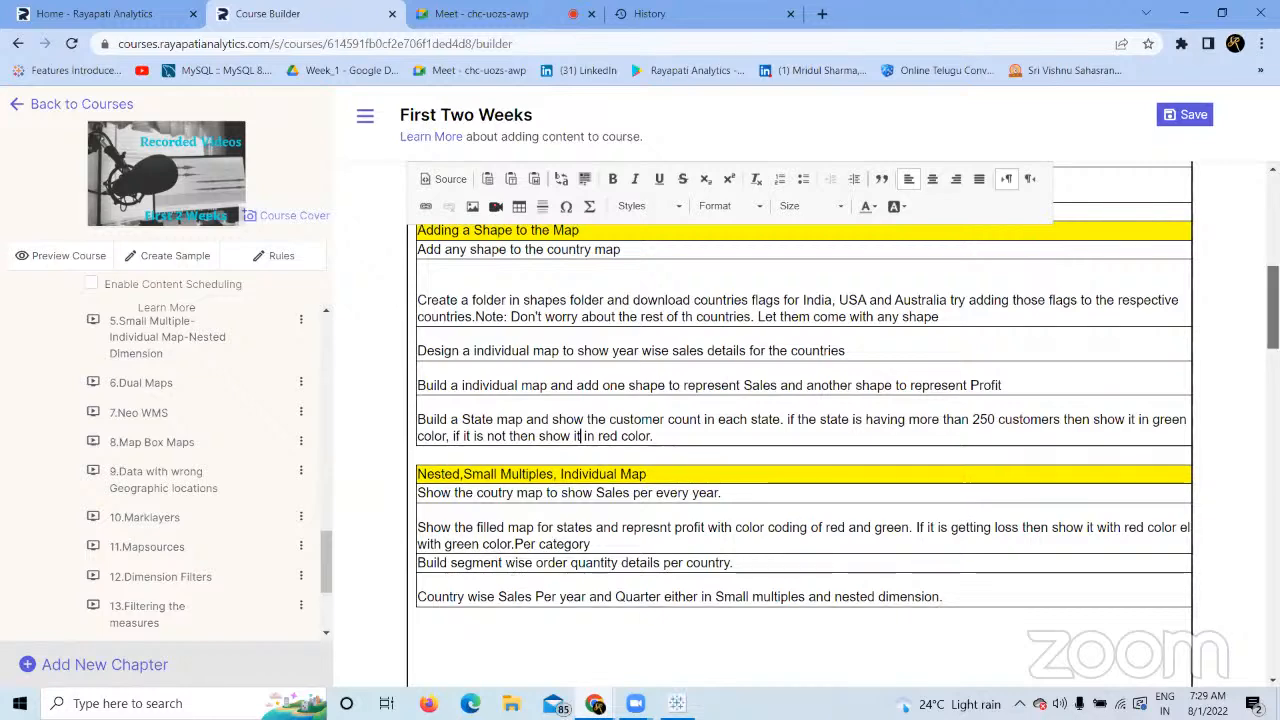
scroll(1272, 310, down, 2)
scroll(1272, 330, down, 2)
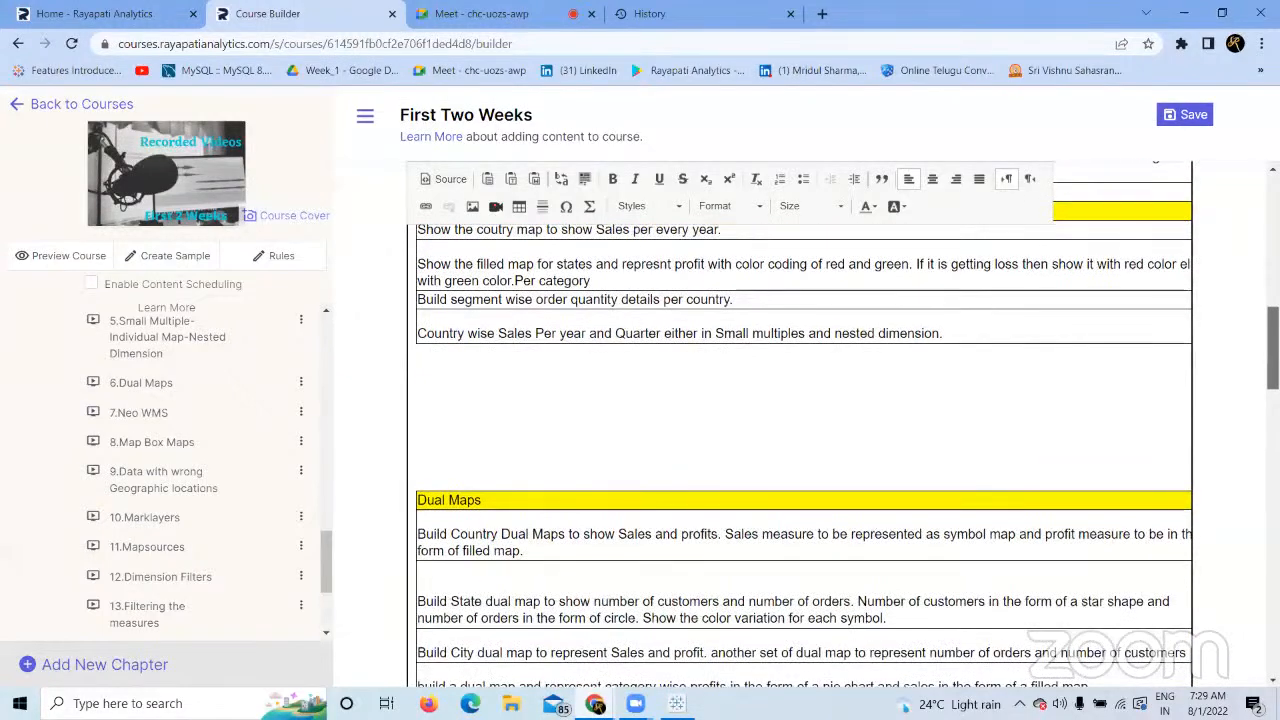
scroll(1272, 340, down, 1)
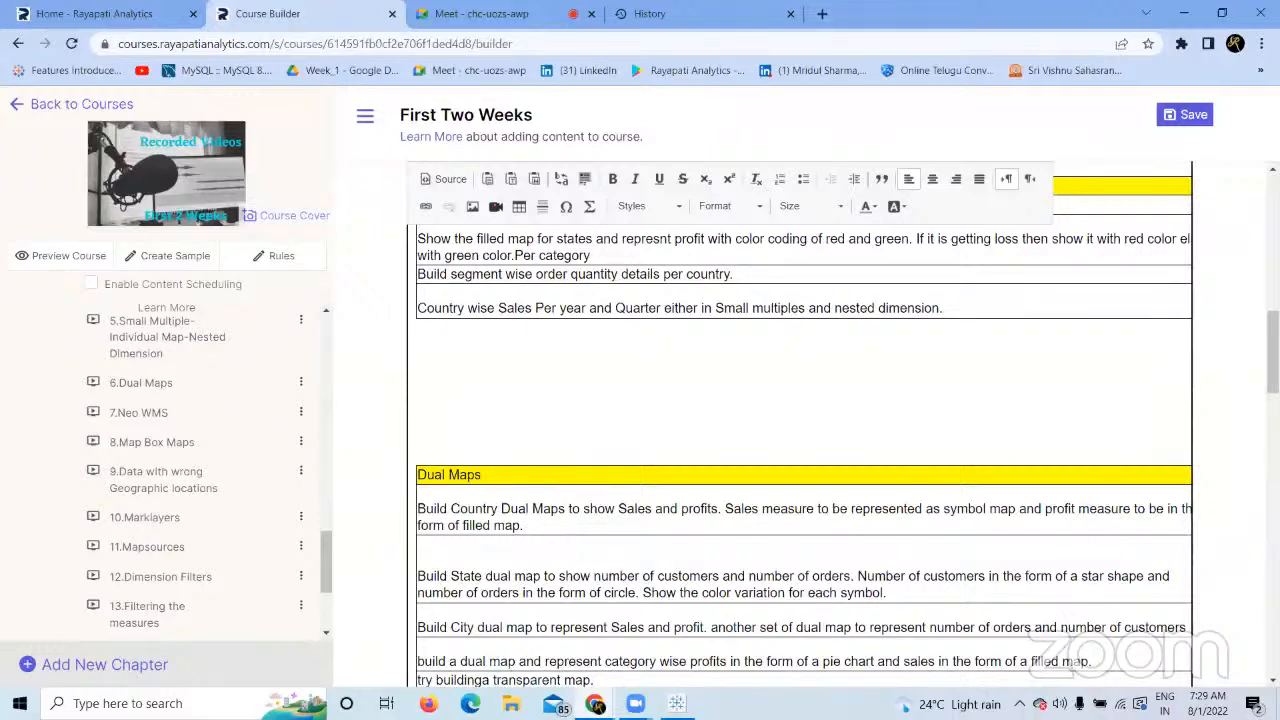
click(677, 703)
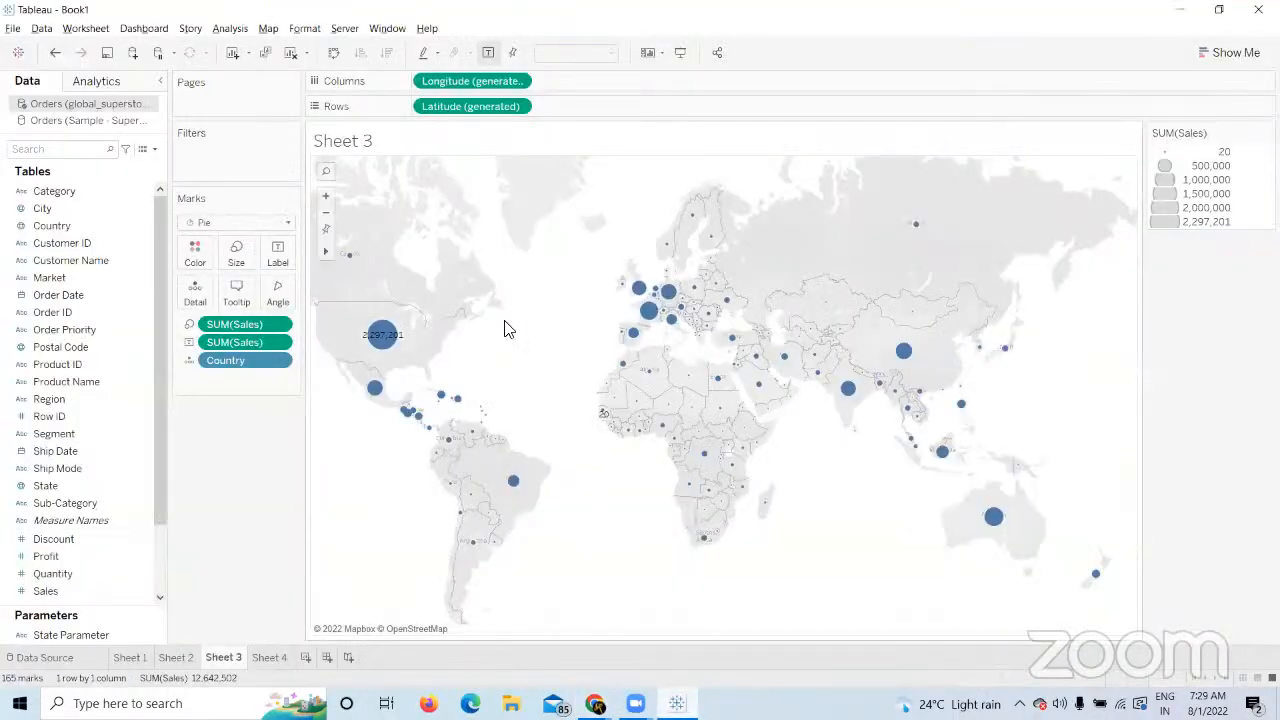
Create a new worksheet with a Country map whose marks are sized by Sales.
click(268, 653)
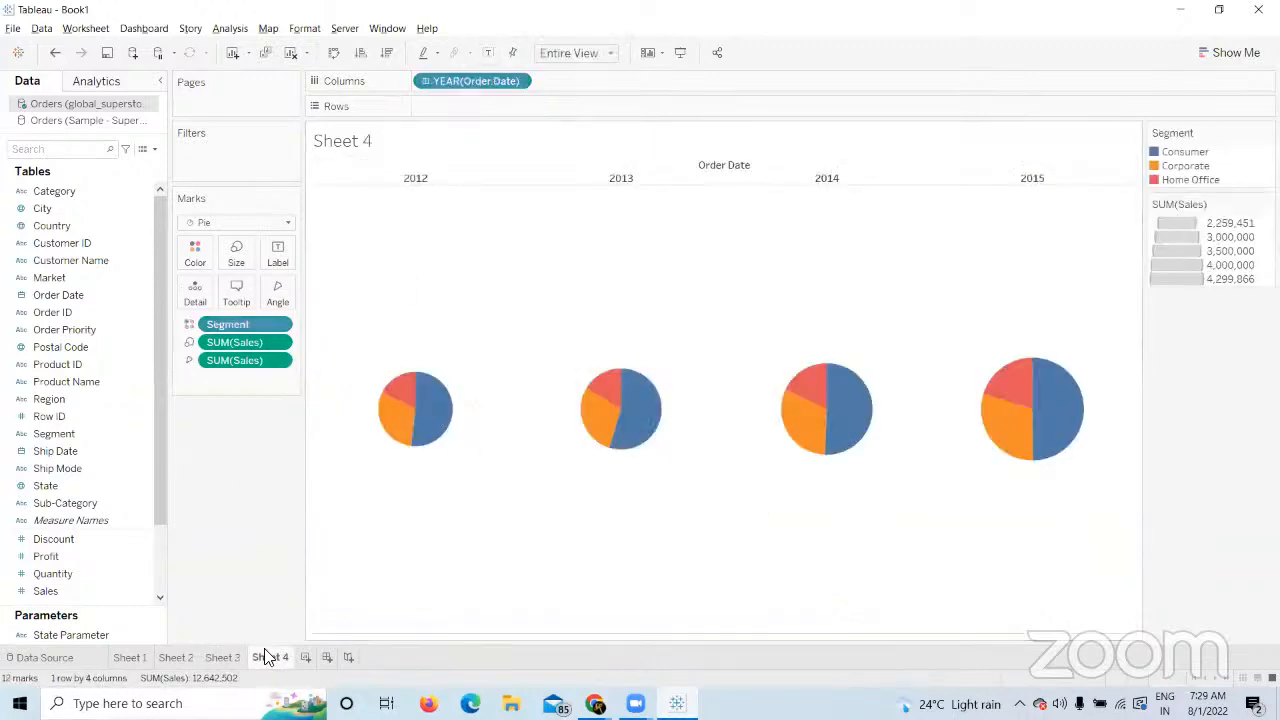
click(306, 658)
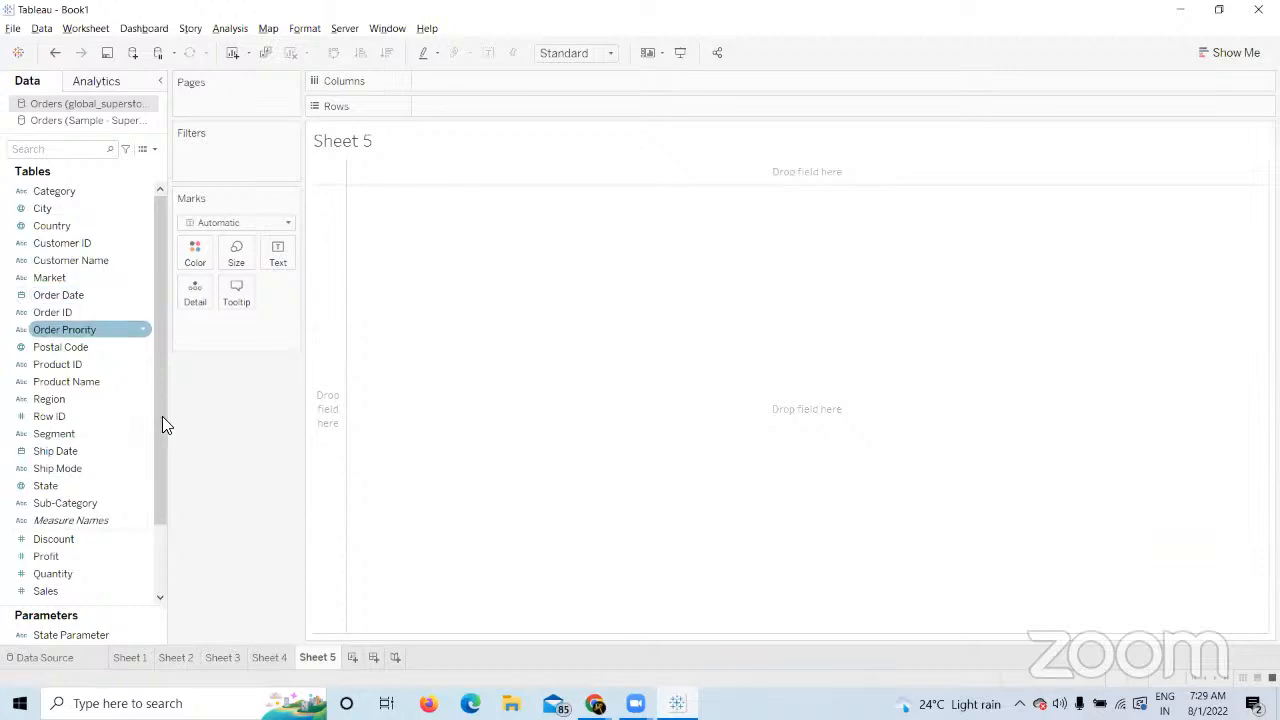
click(70, 228)
double_click(70, 228)
drag(47, 591, 235, 270)
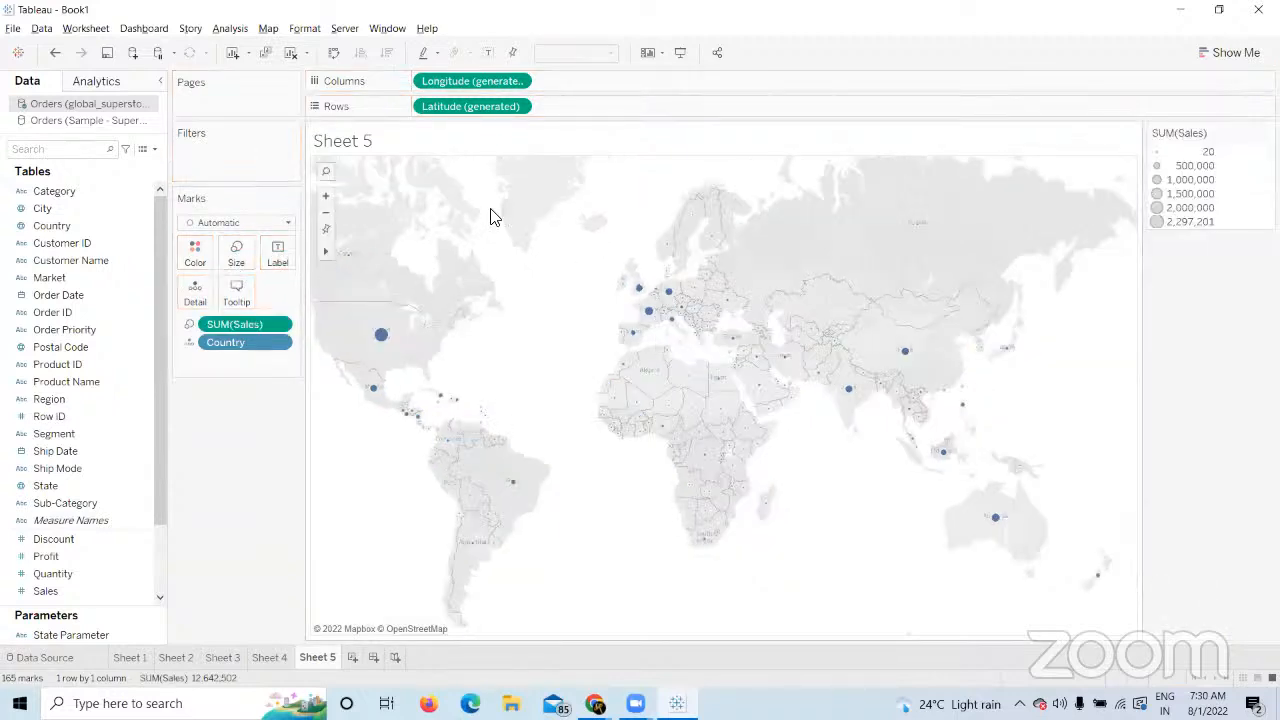
Turn the country marks into larger filled star shapes.
click(288, 222)
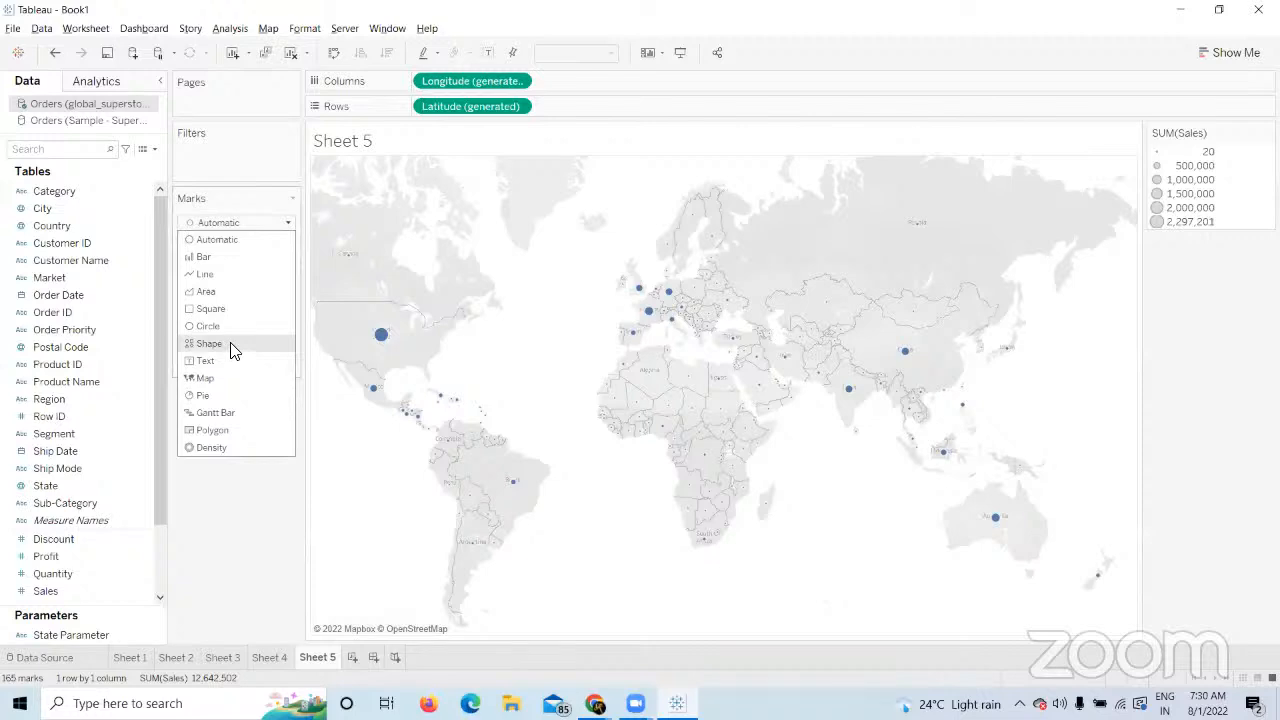
key(Escape)
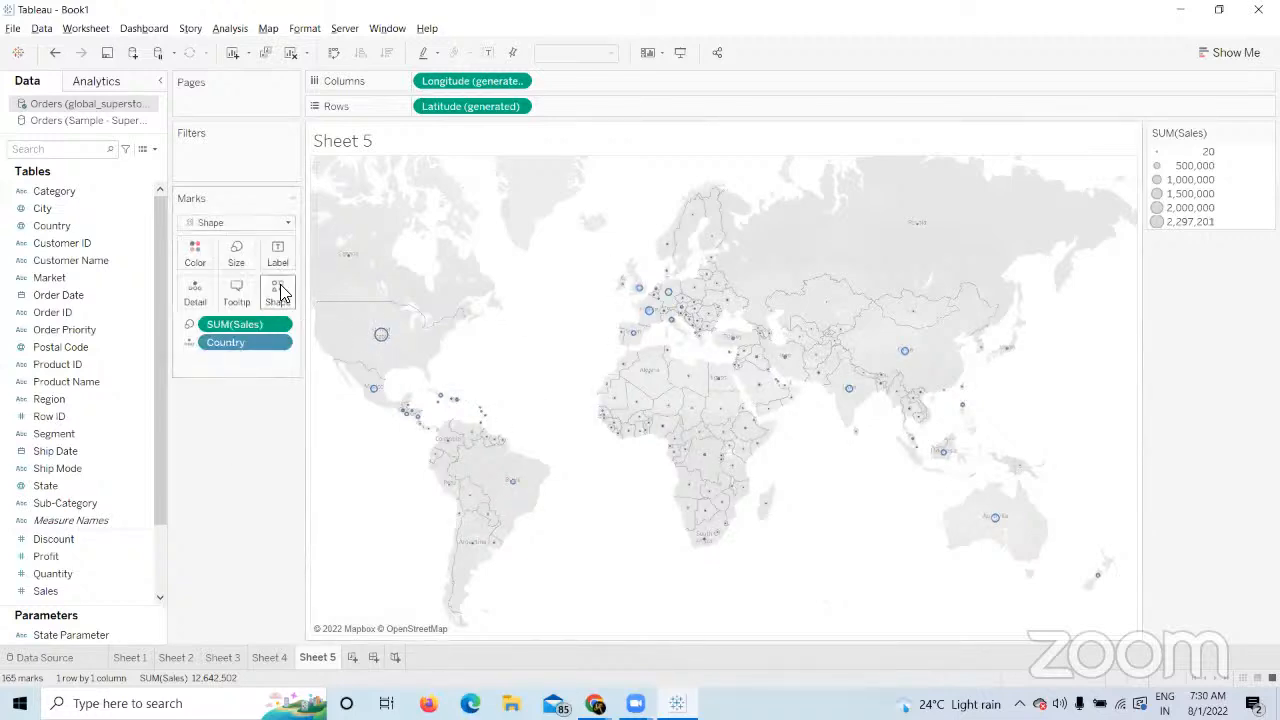
click(278, 289)
click(336, 360)
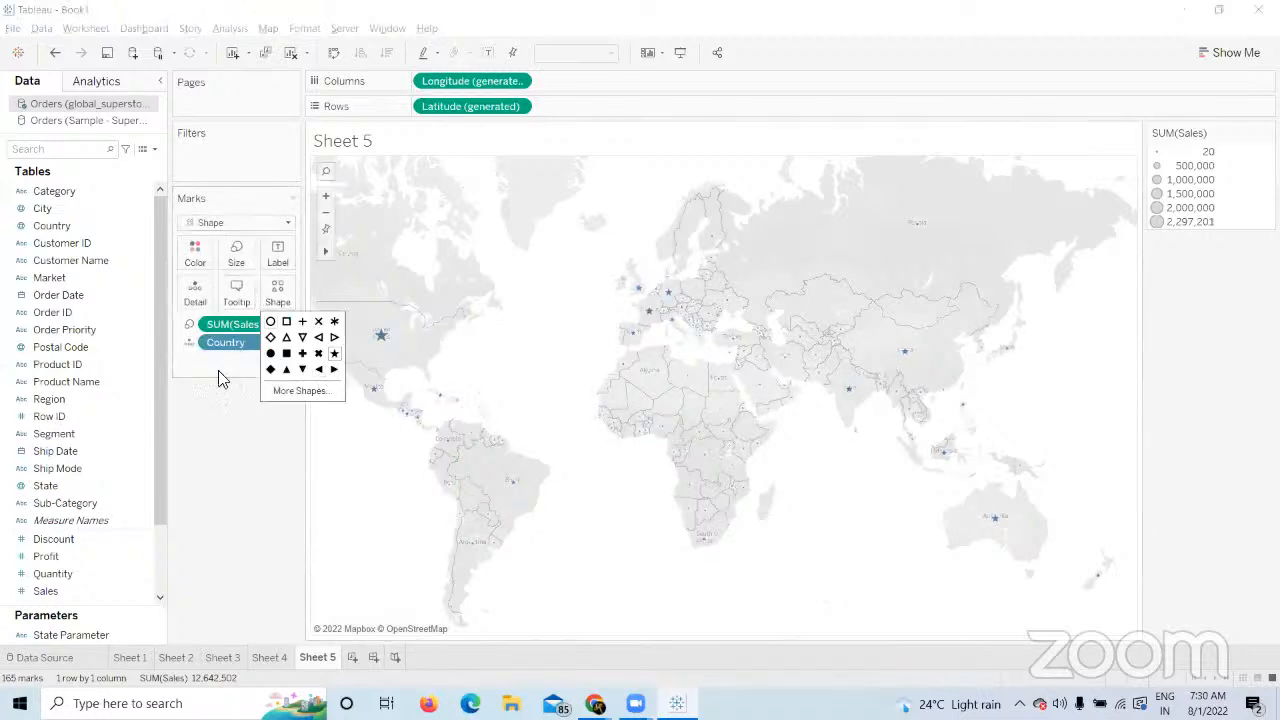
click(236, 252)
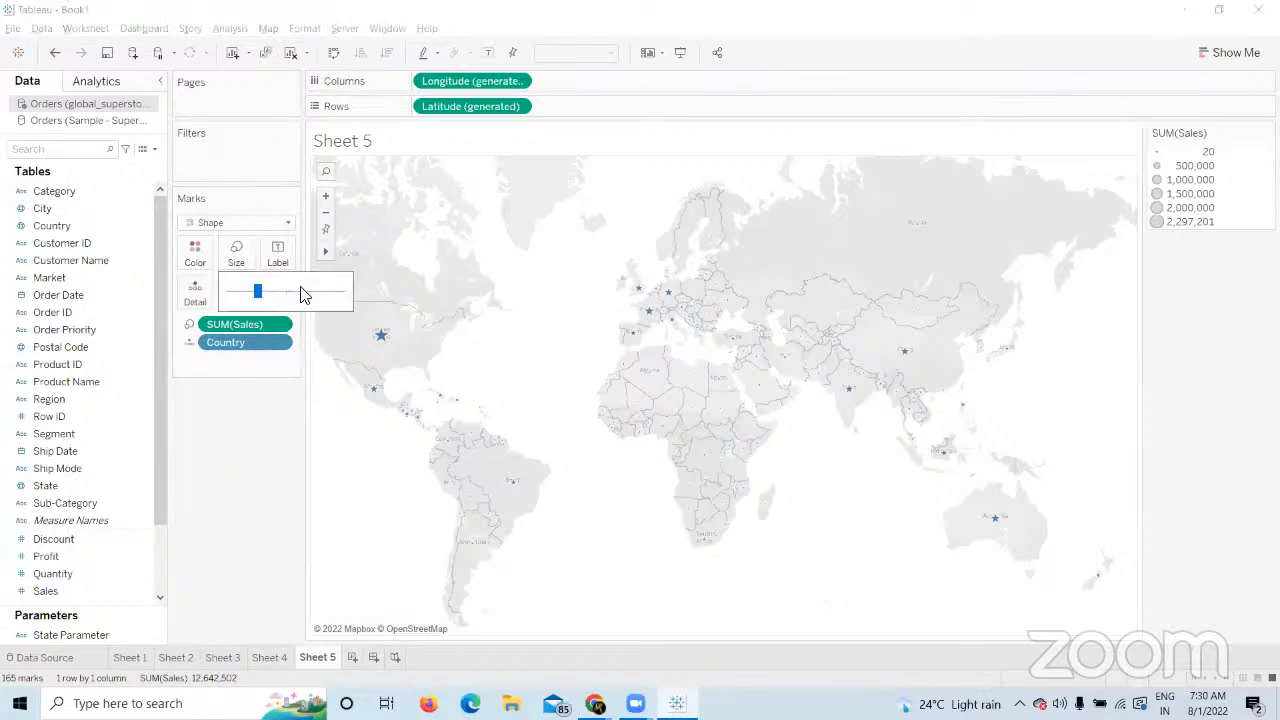
click(302, 291)
Colour the stars orange and add a new blank worksheet, Sheet 6.
click(190, 253)
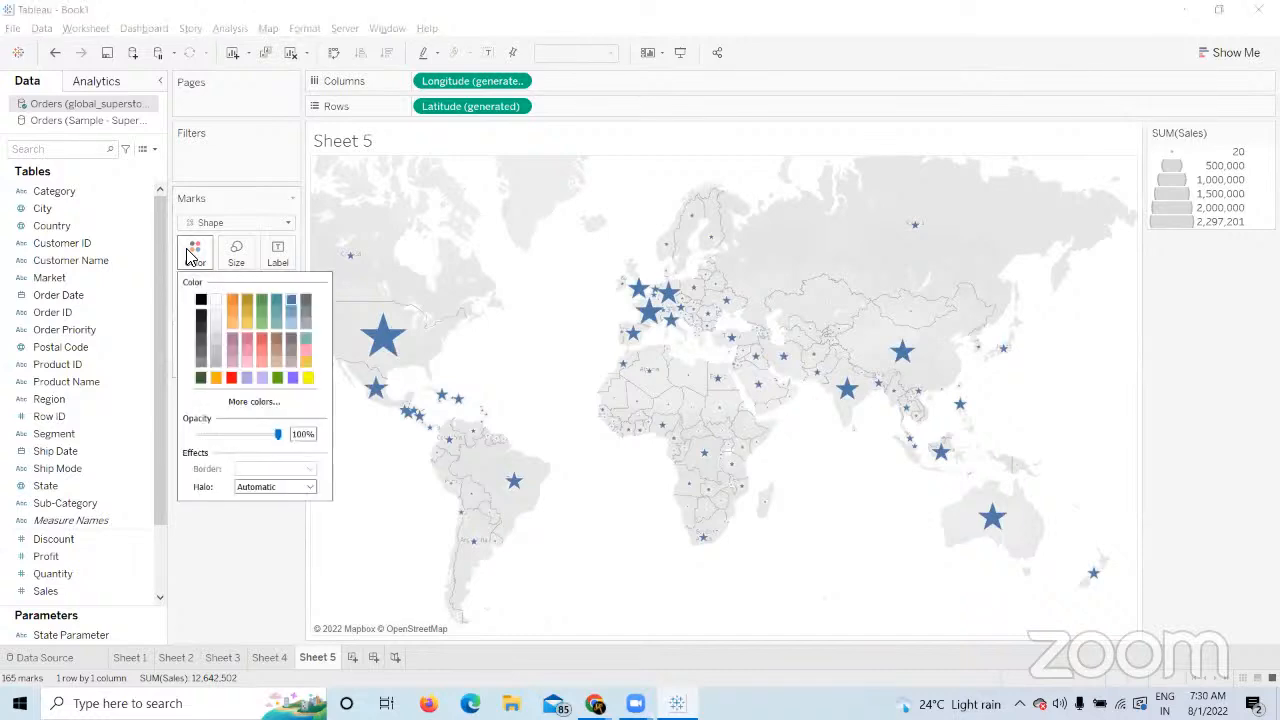
click(232, 299)
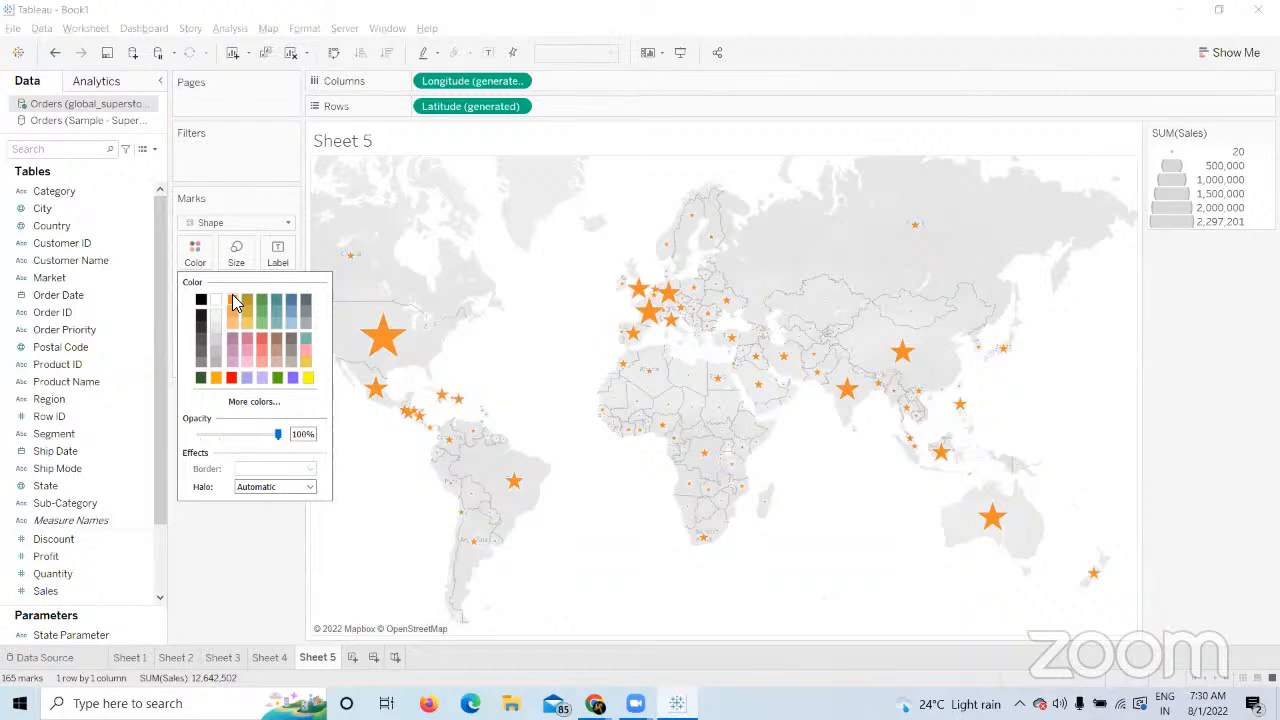
click(294, 550)
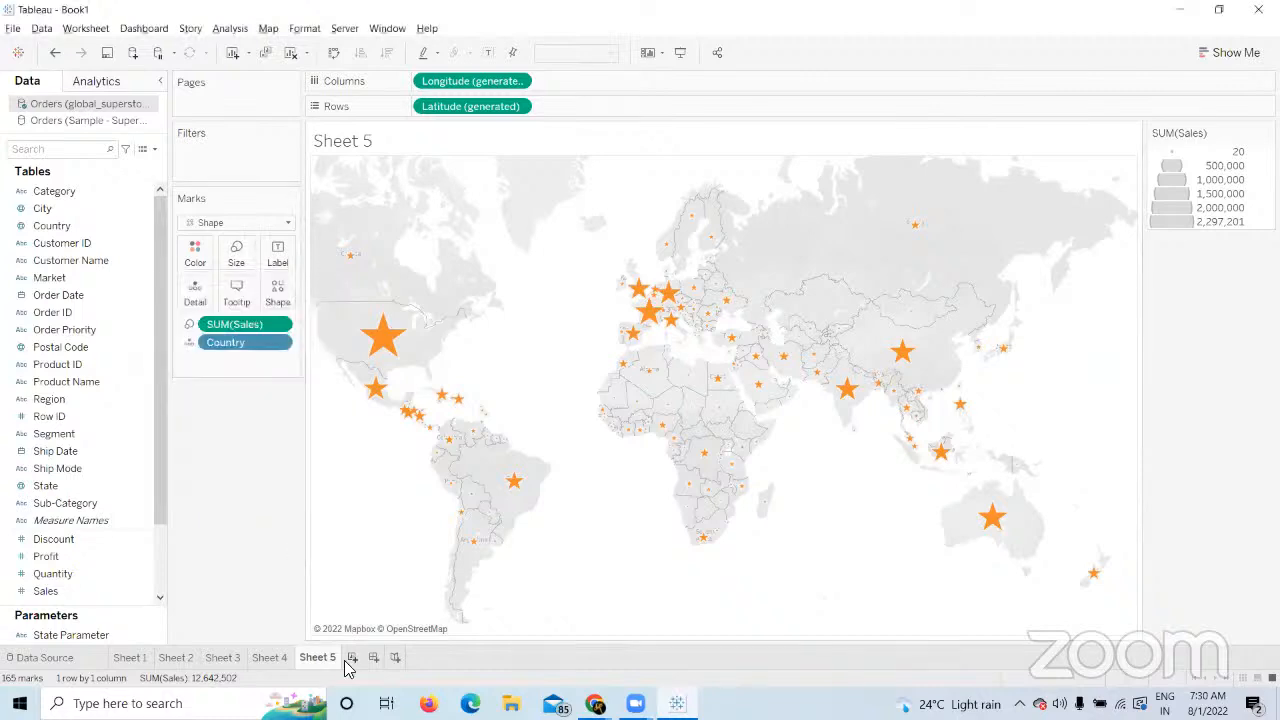
click(352, 657)
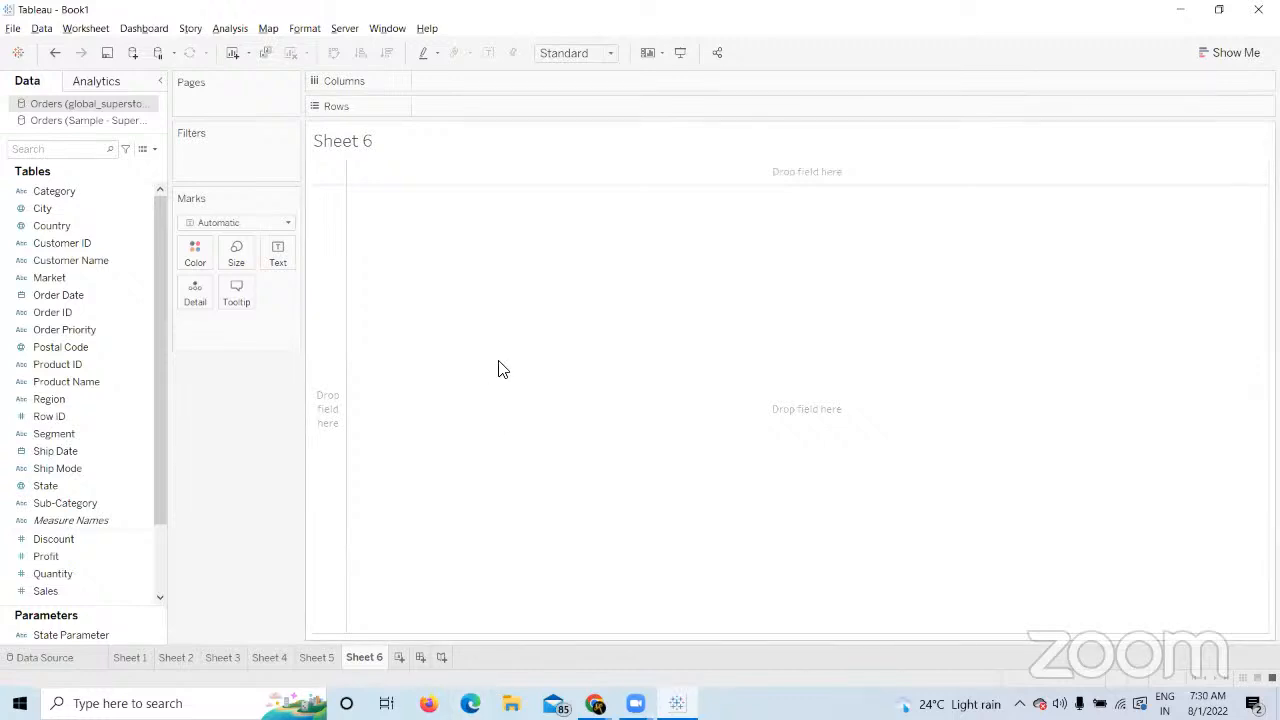
In File Explorer, go to Documents > My Tableau Repository > Shapes.
click(512, 704)
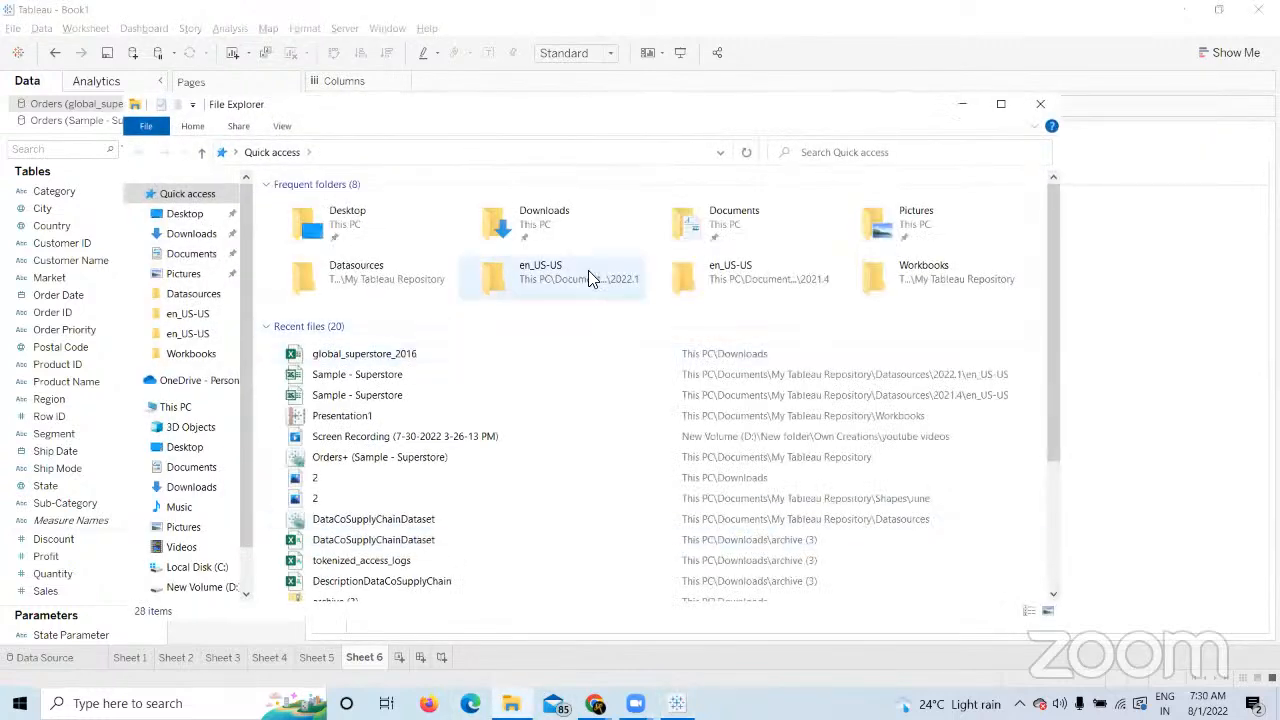
double_click(733, 230)
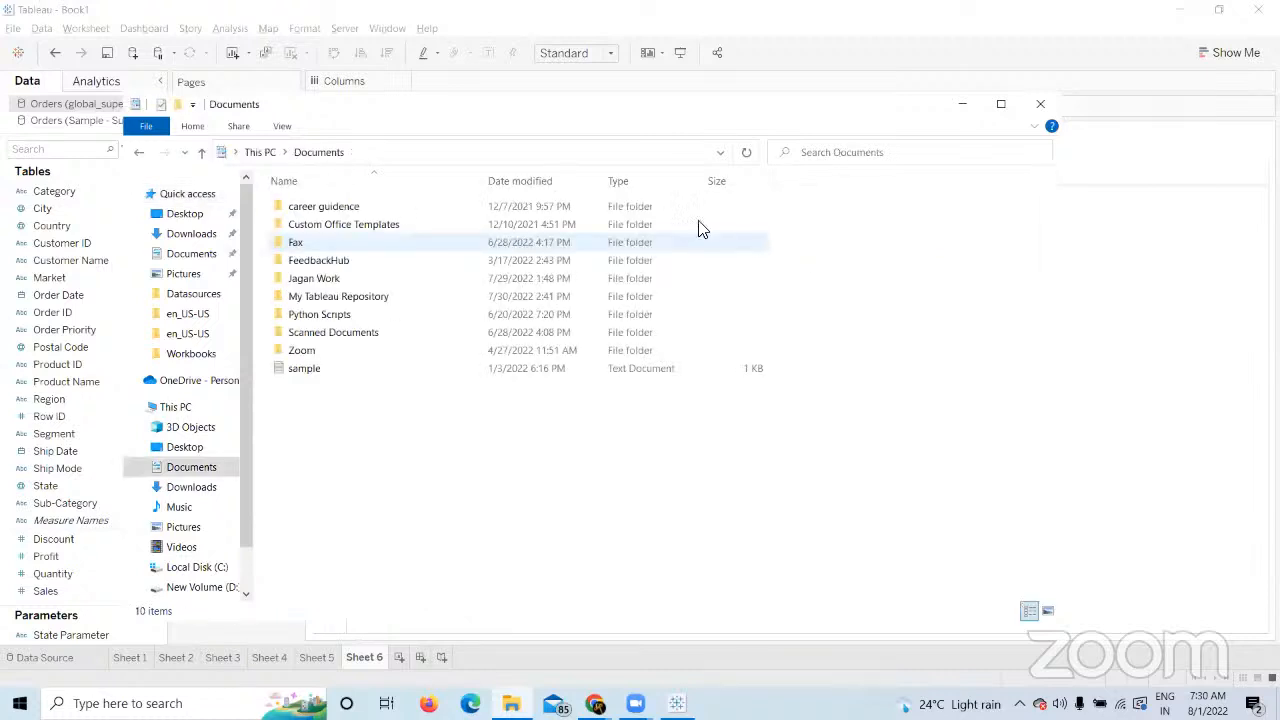
double_click(364, 302)
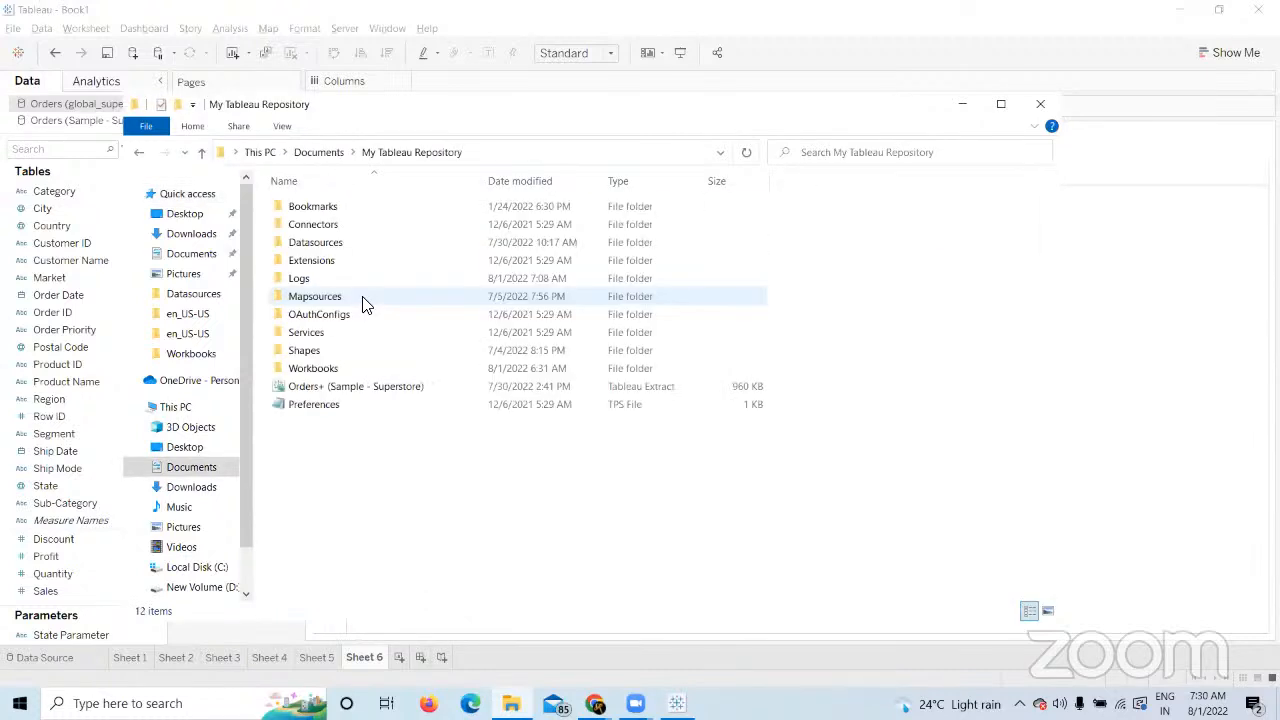
double_click(308, 248)
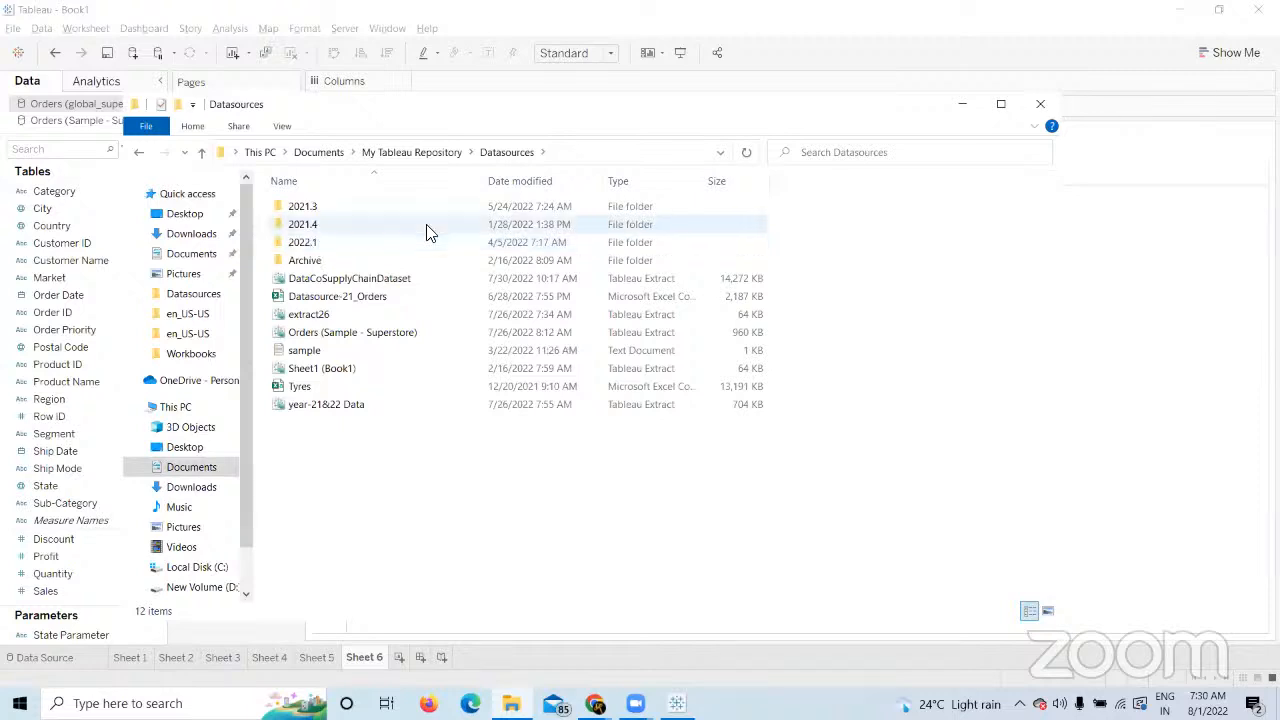
click(428, 153)
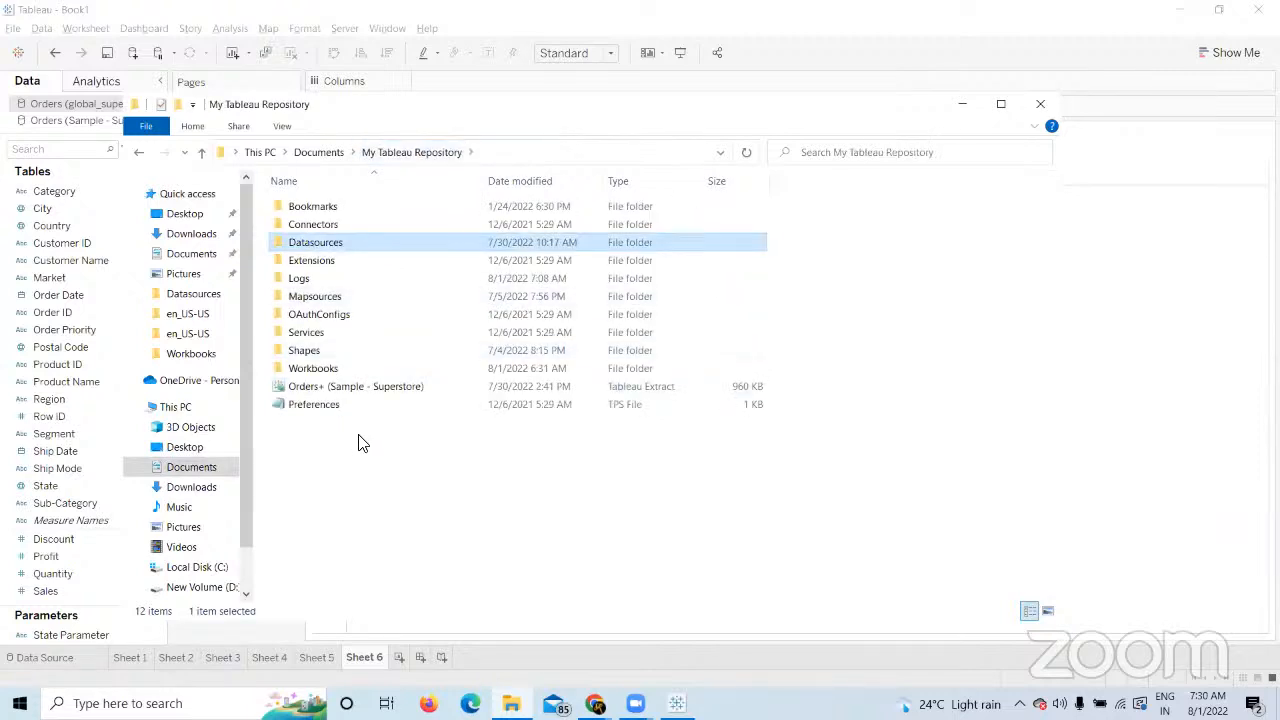
double_click(325, 362)
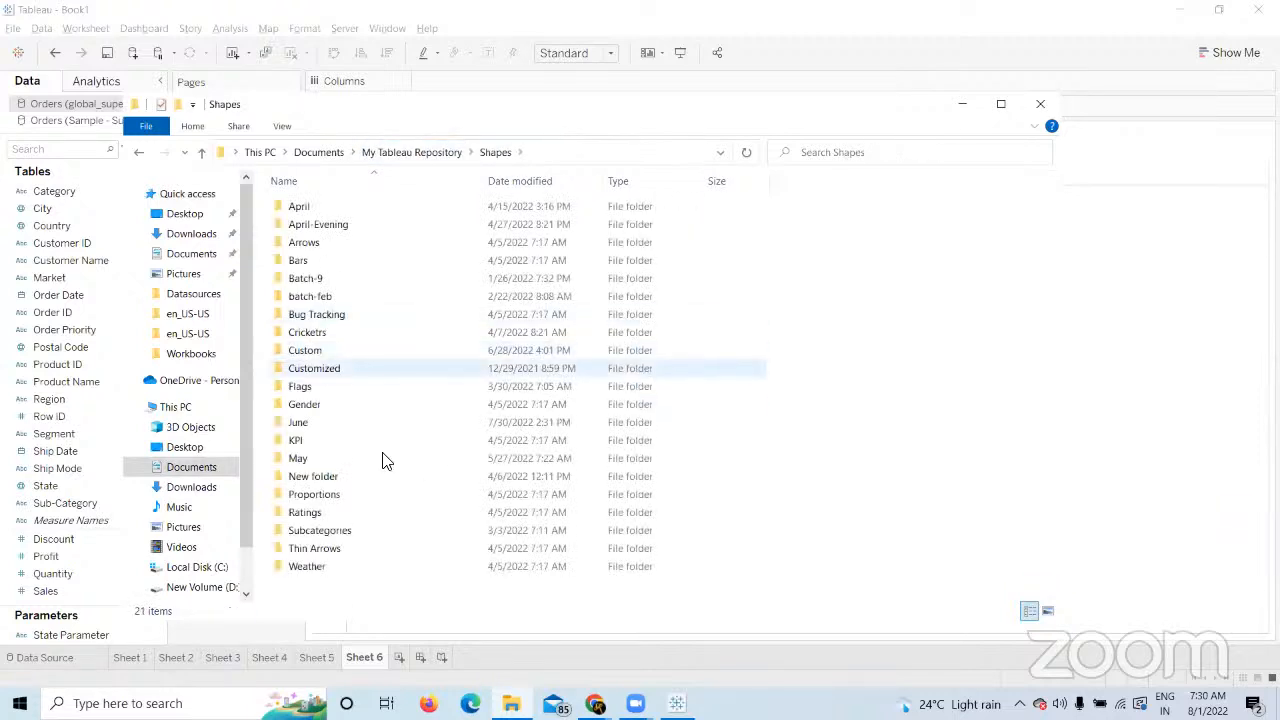
Look at Sheet 5's sales map in Tableau, then bring the Shapes folder back.
click(1154, 257)
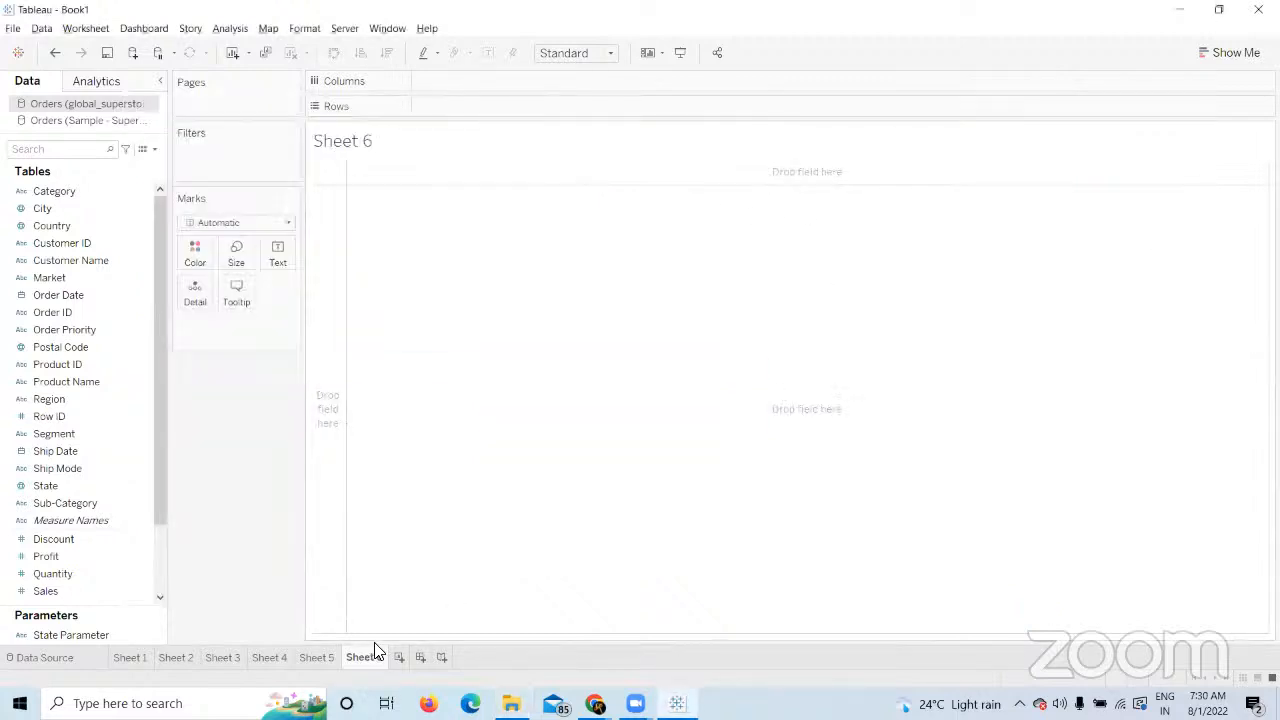
click(326, 654)
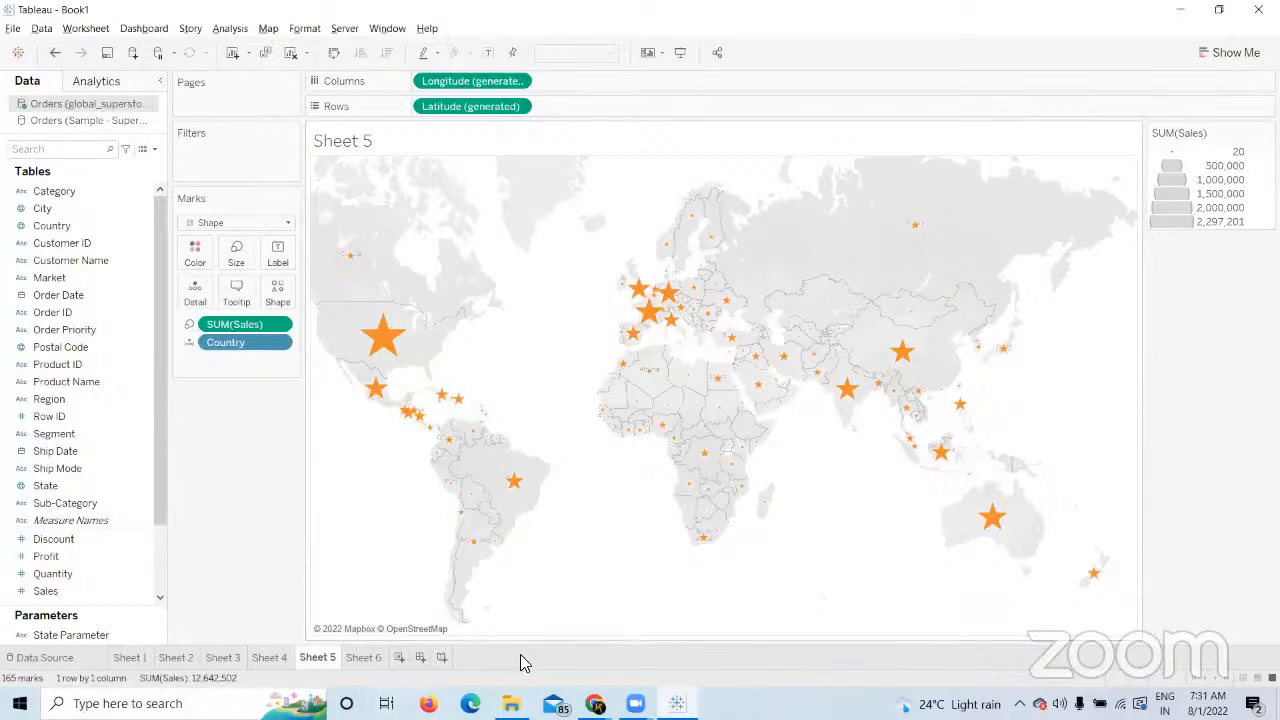
click(511, 703)
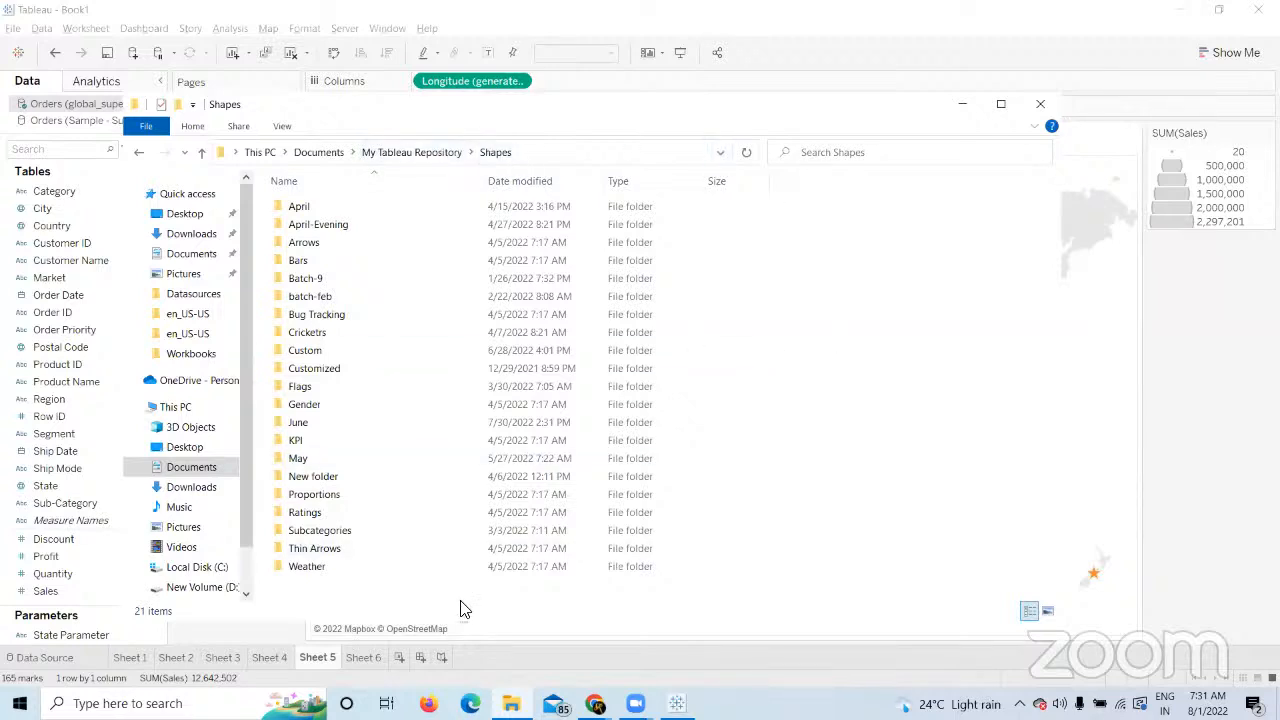
Make and open a new folder named July in Shapes, then show the Course Builder page.
right_click(318, 593)
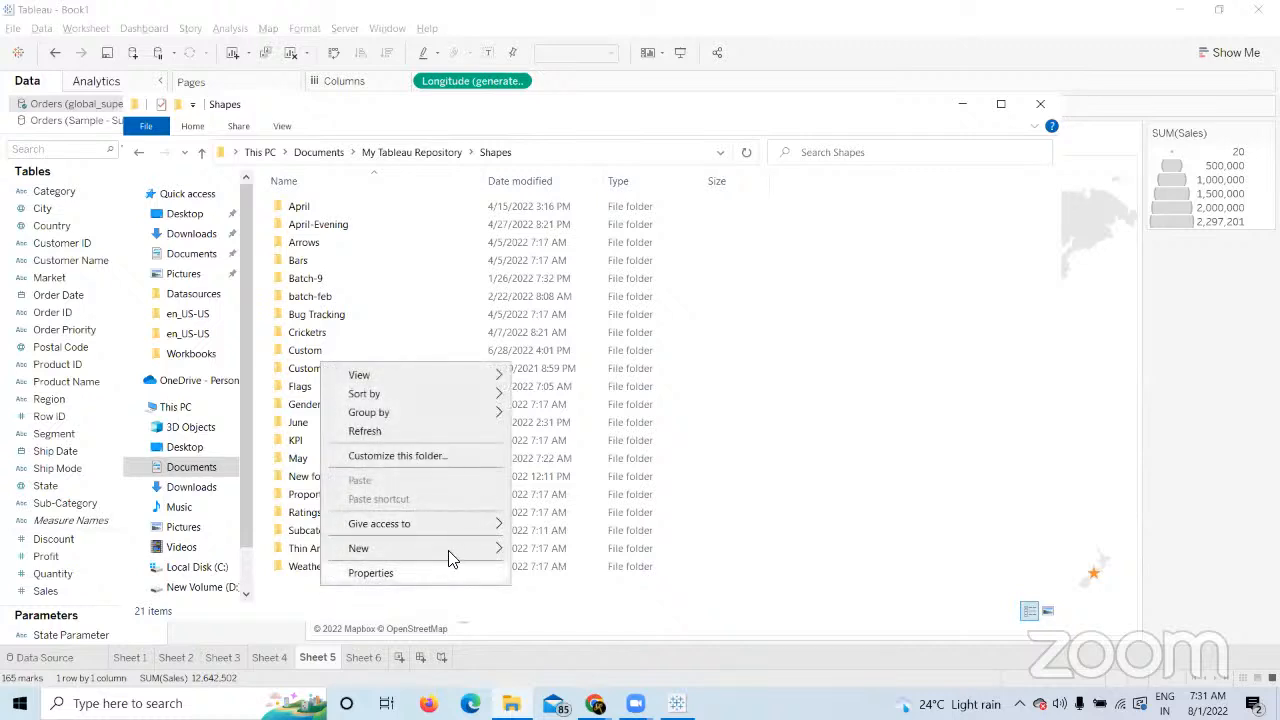
mouse_move(466, 550)
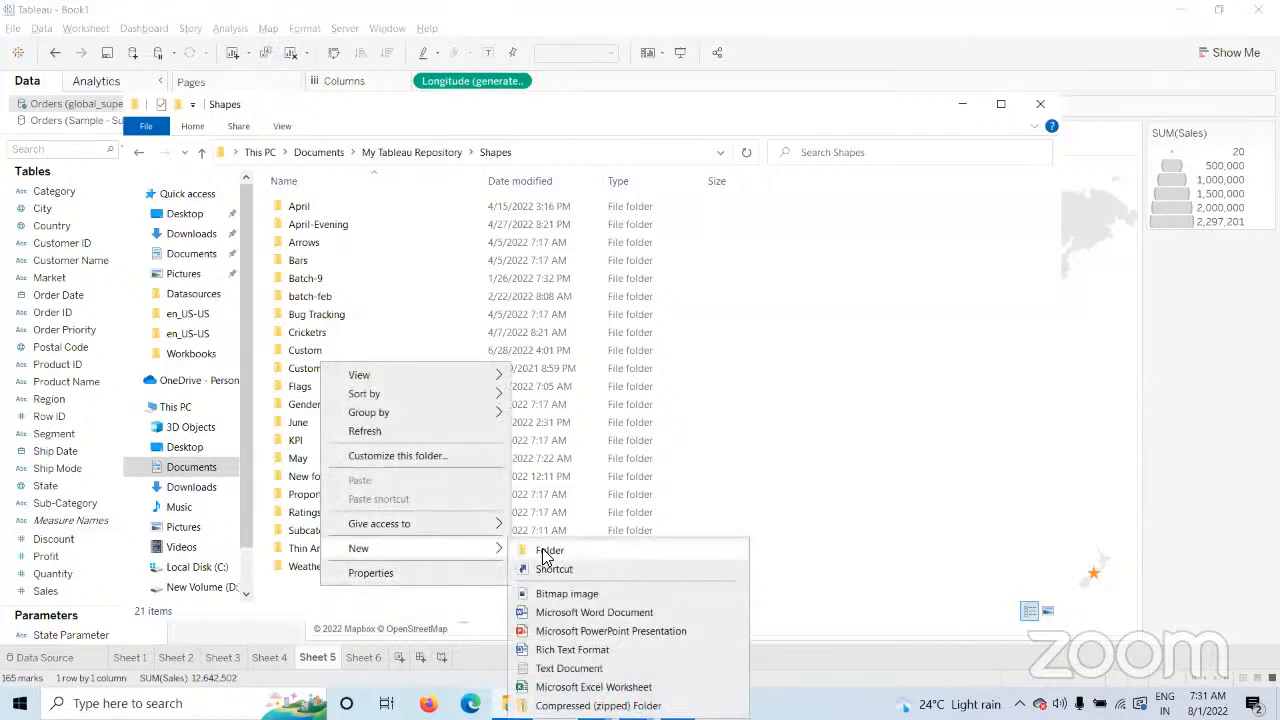
click(548, 551)
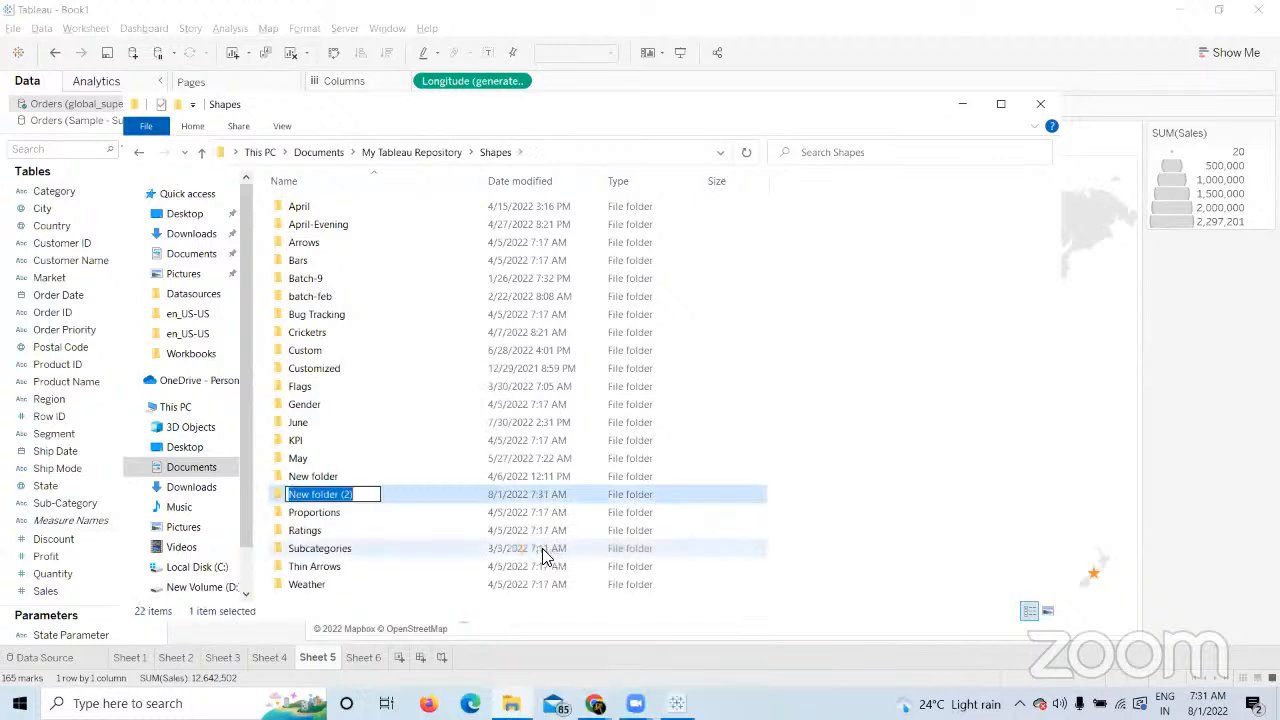
text(July)
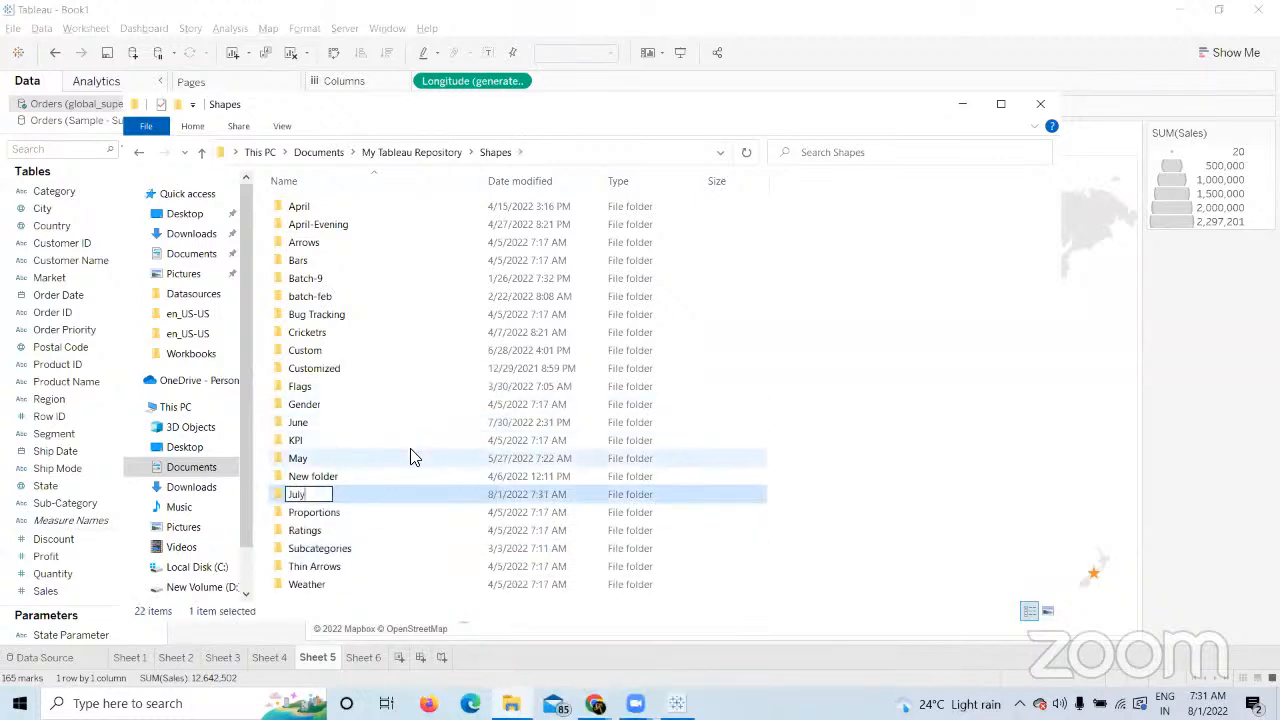
key(Return)
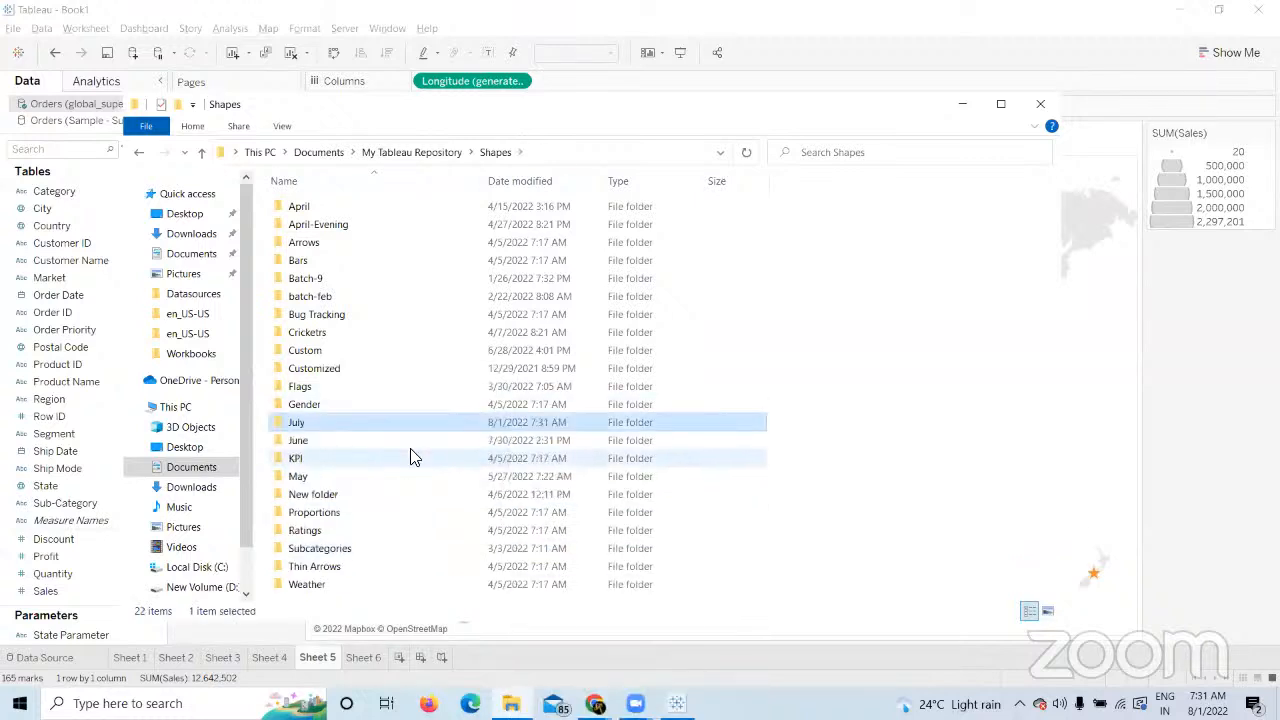
double_click(351, 428)
click(594, 701)
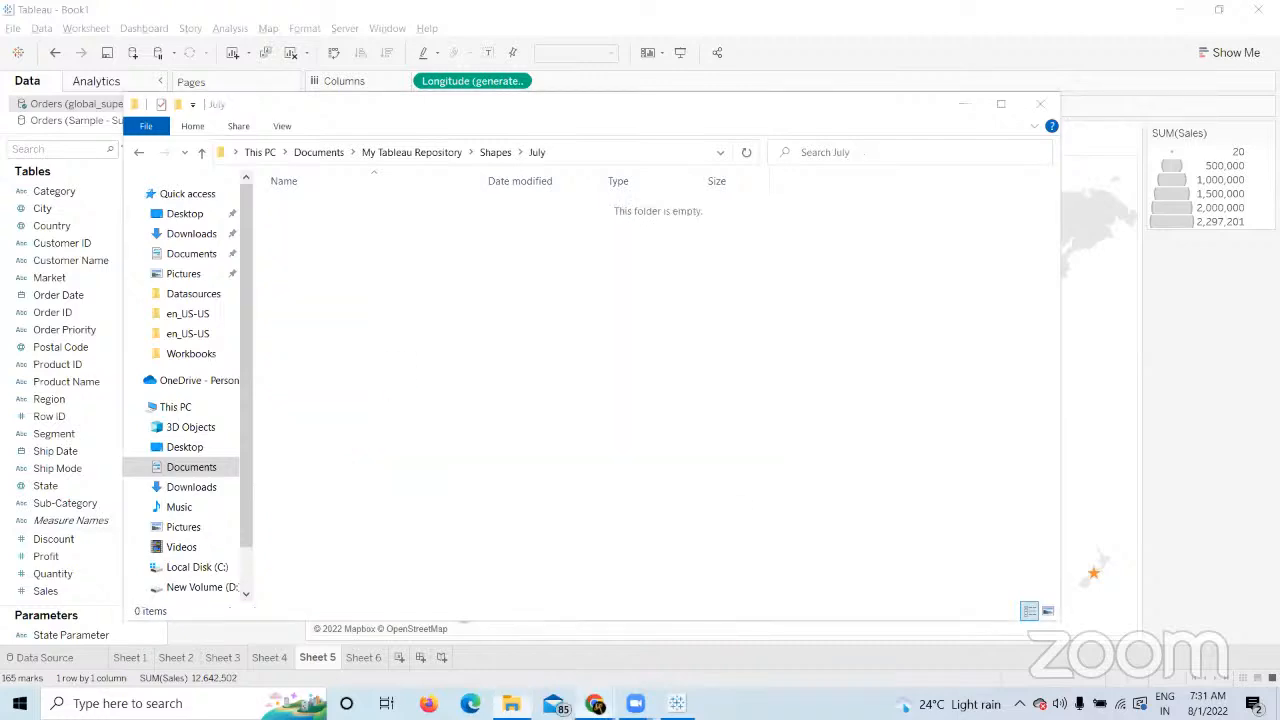
click(548, 648)
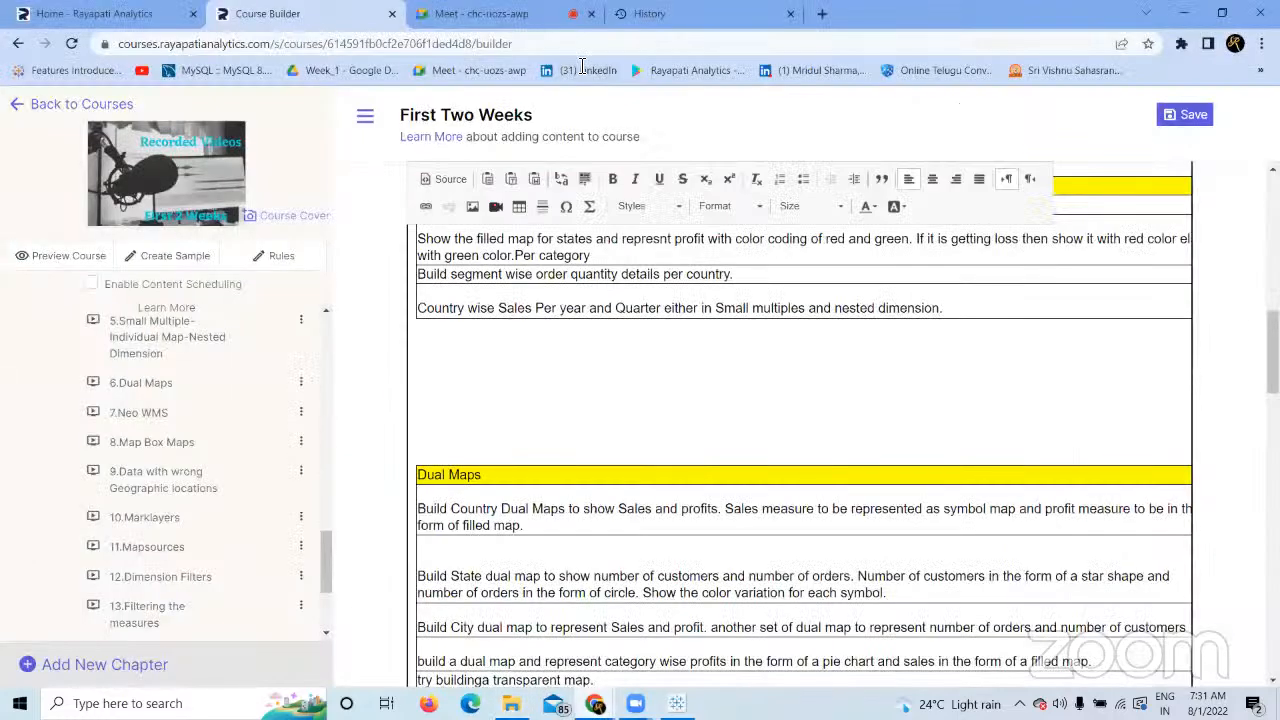
In a new browser tab, search Google for 'sales image'.
click(822, 13)
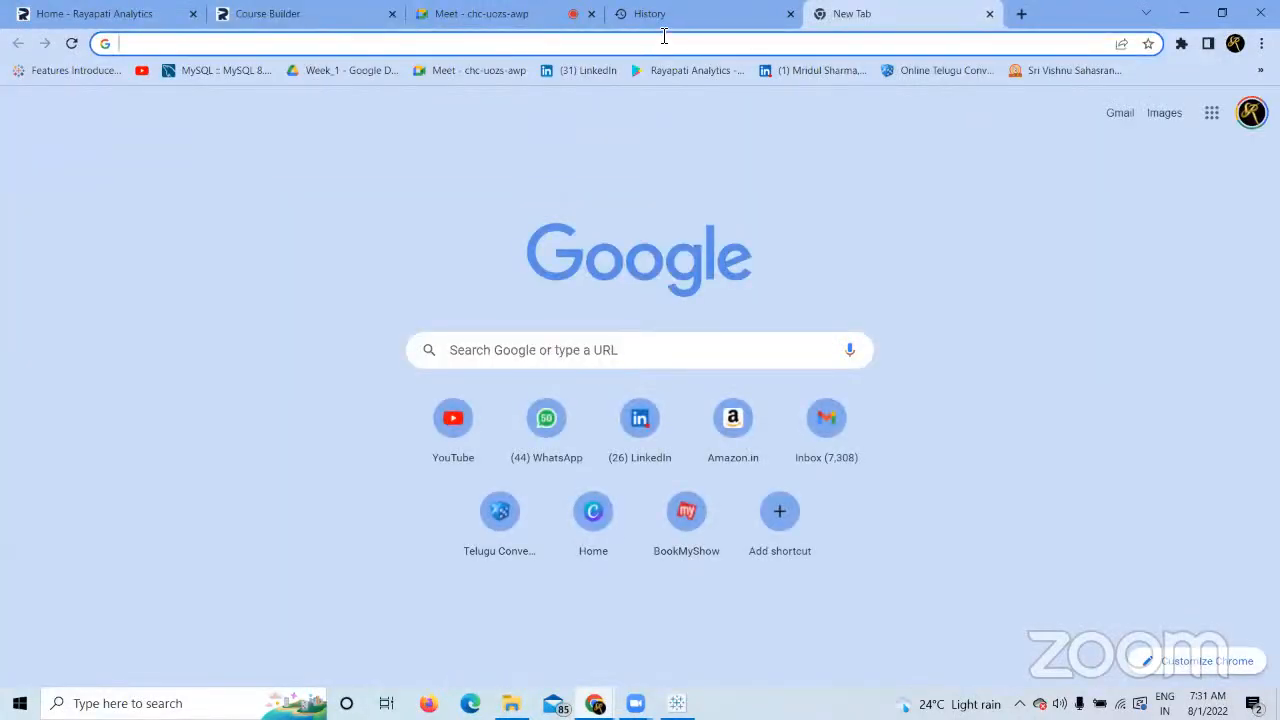
text(sales)
key(Return)
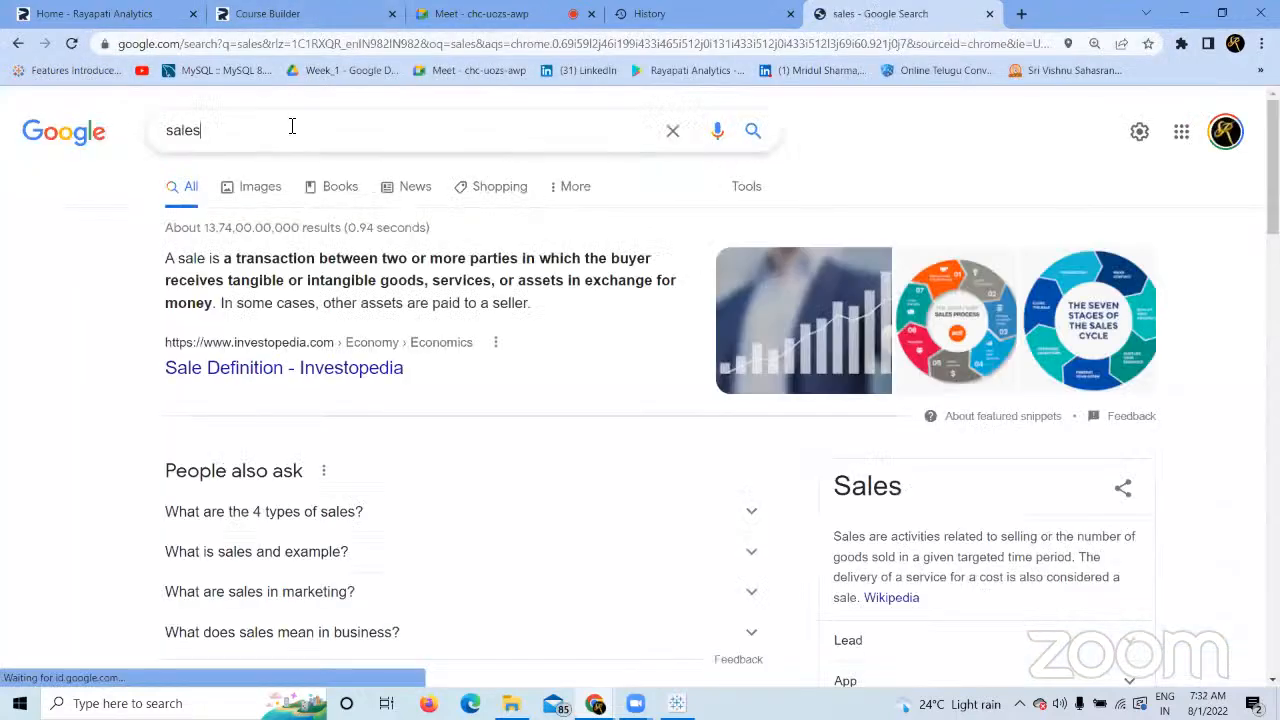
click(291, 126)
text(image)
key(Return)
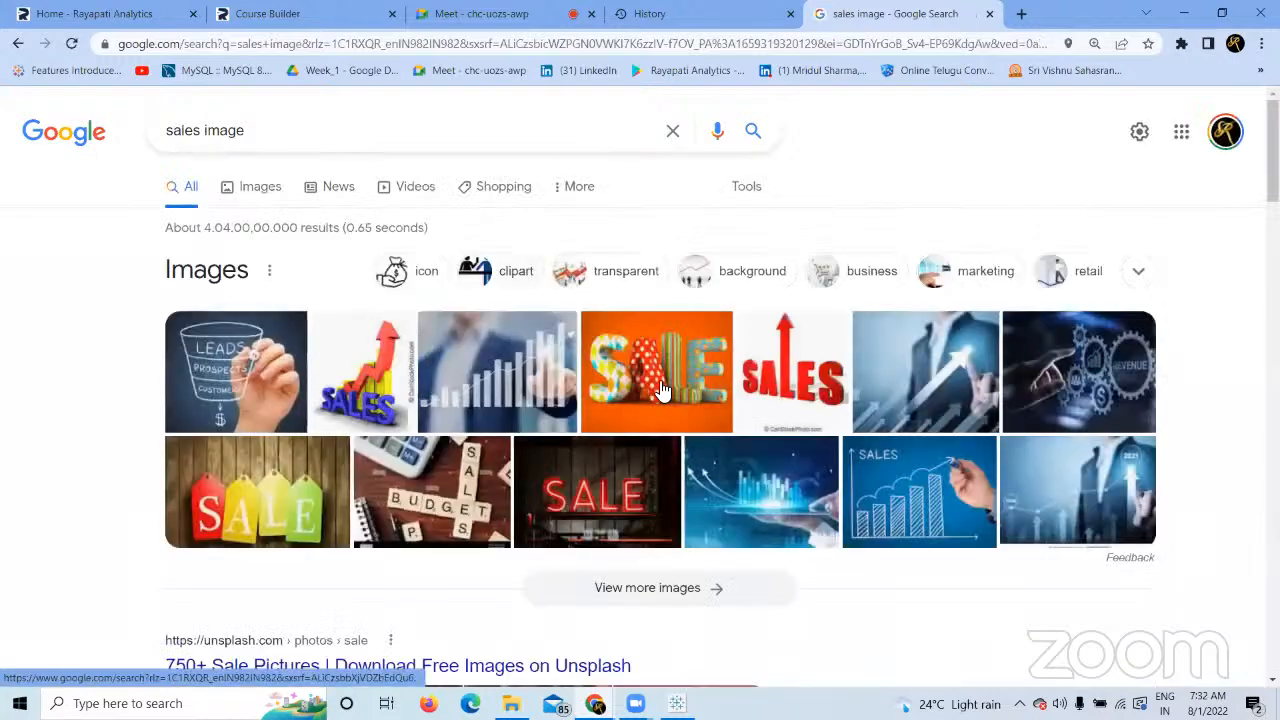
Save the orange SALE image as 1.jpg in Shapes > July, then return to Tableau.
right_click(676, 390)
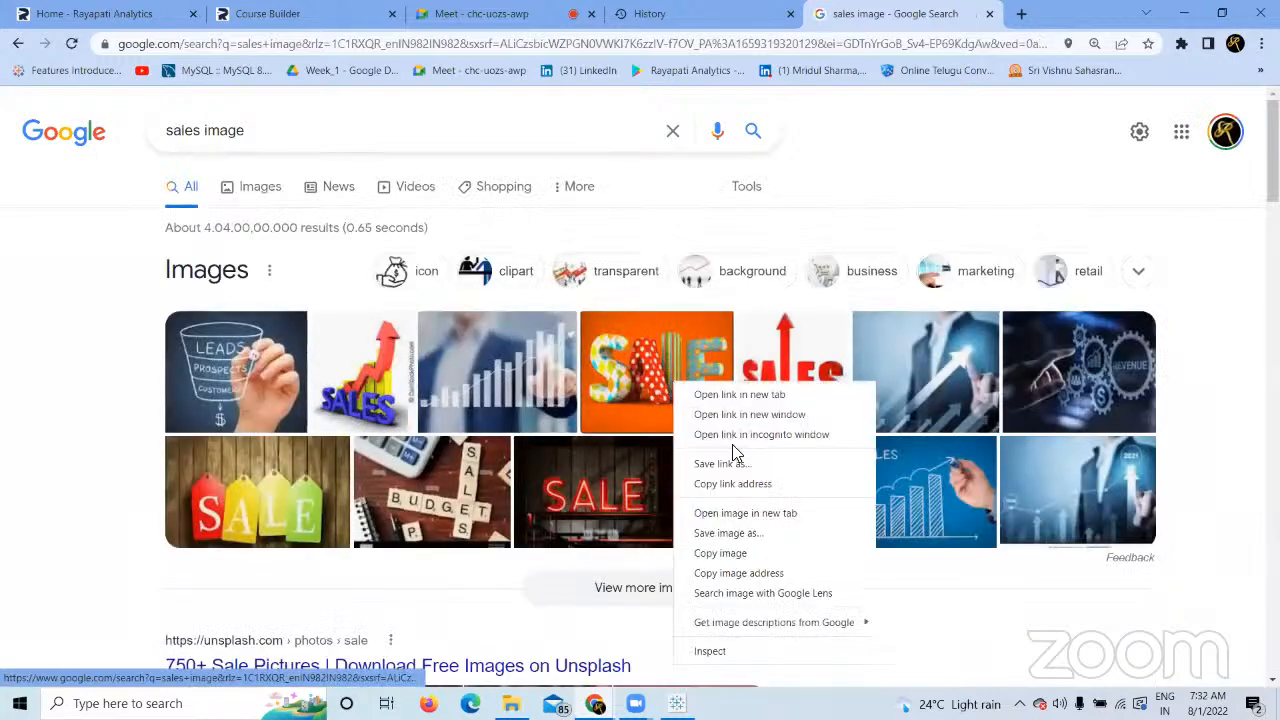
click(735, 533)
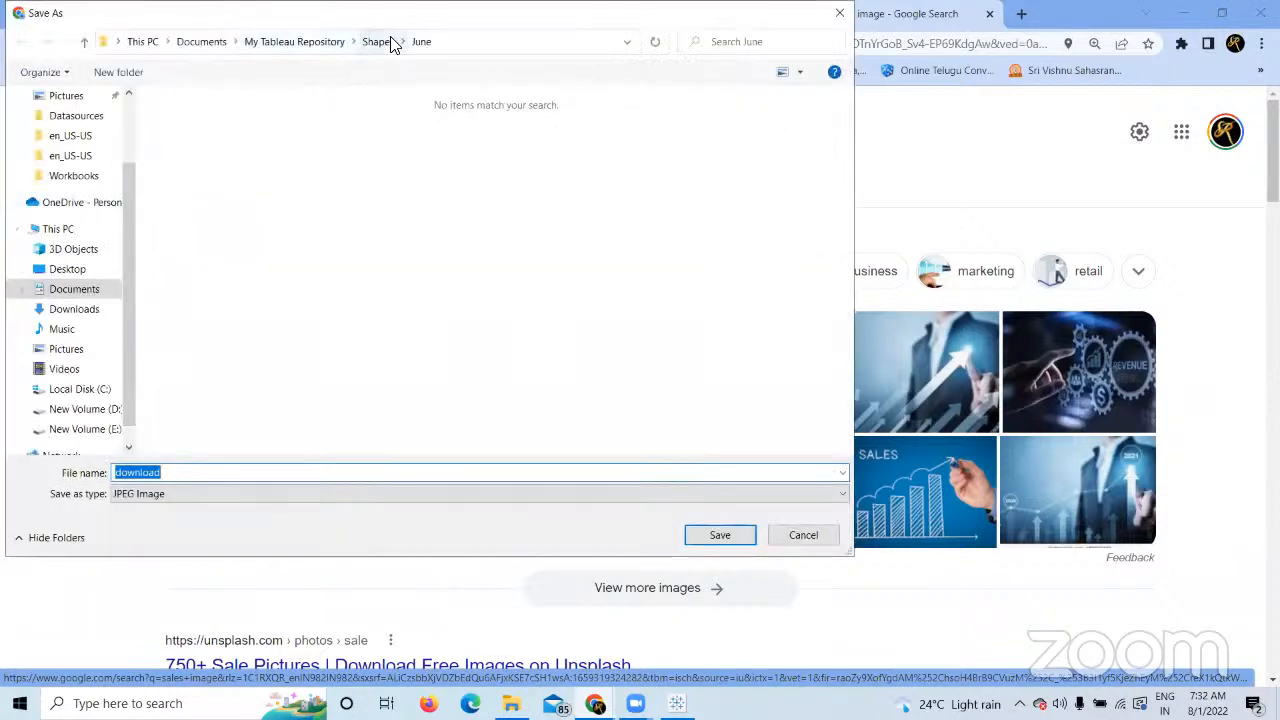
click(380, 42)
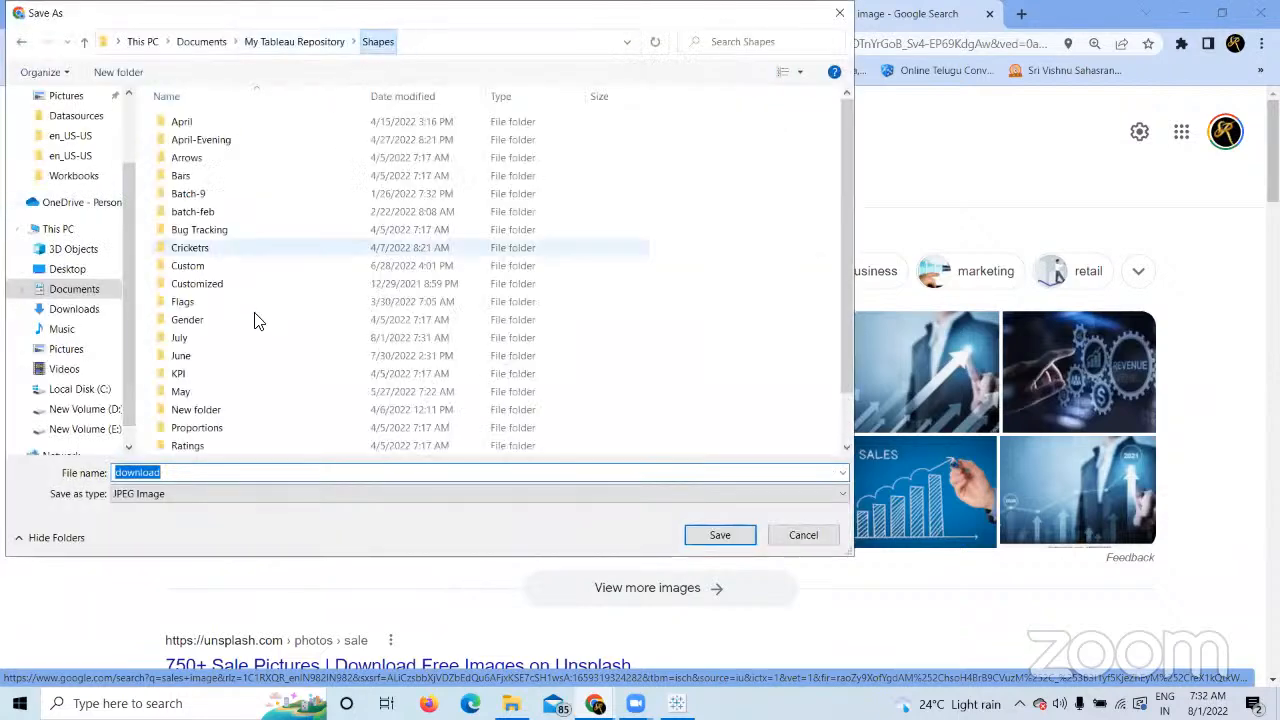
click(205, 341)
double_click(205, 341)
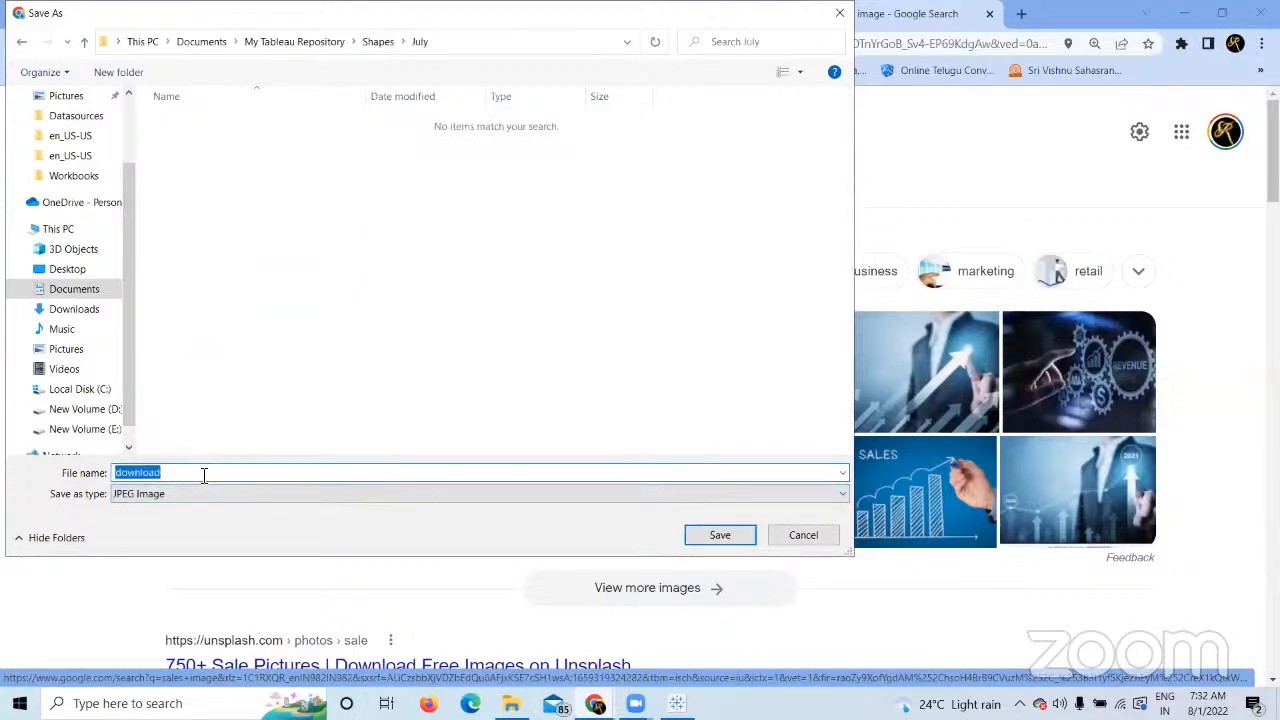
text(1)
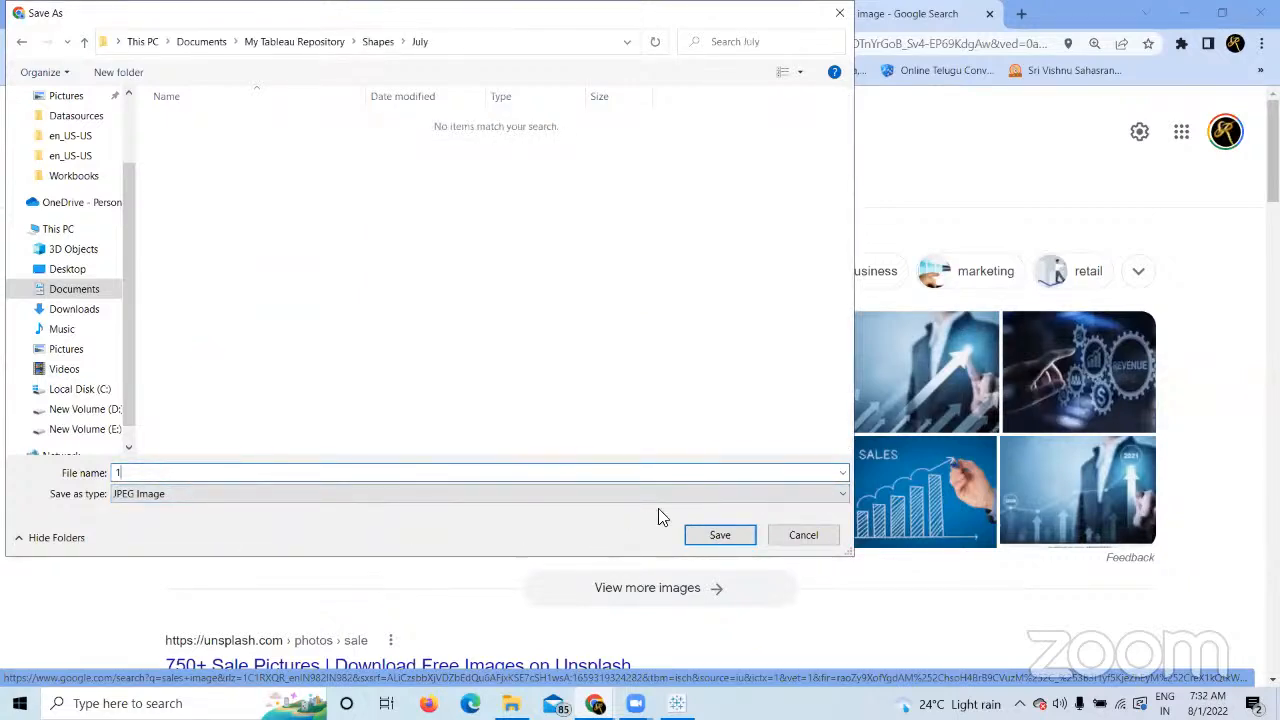
click(712, 540)
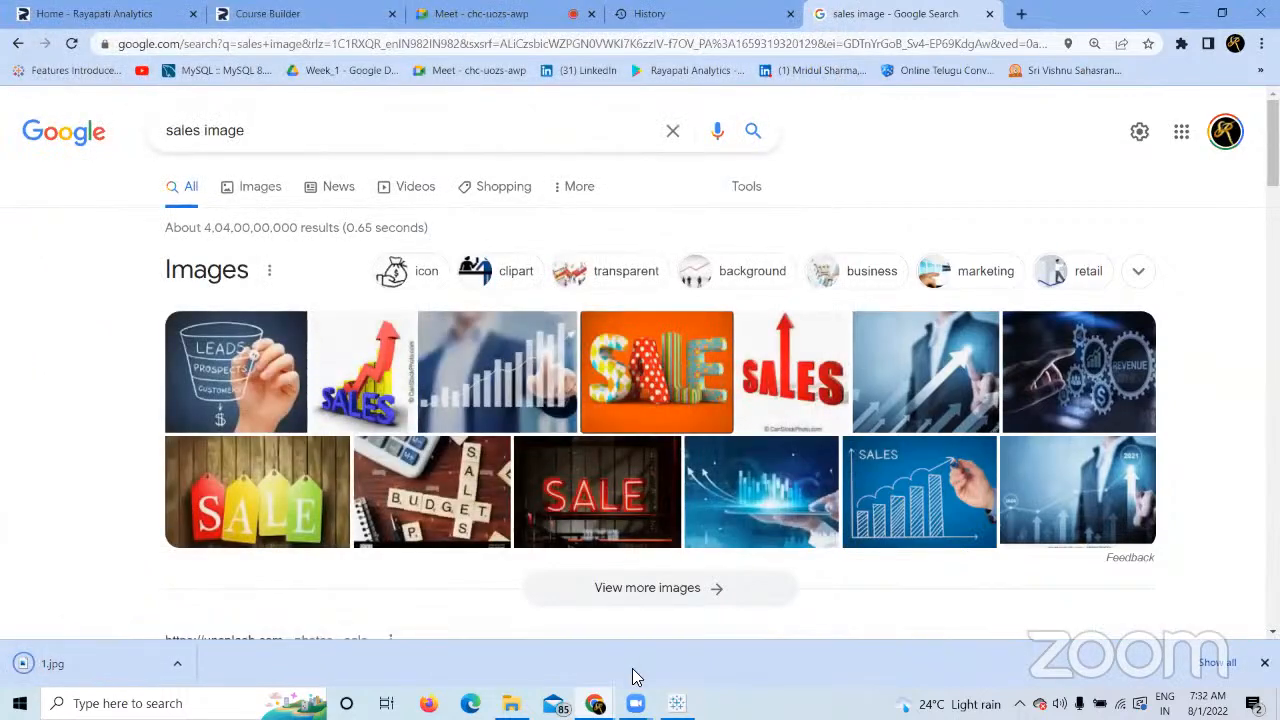
click(677, 703)
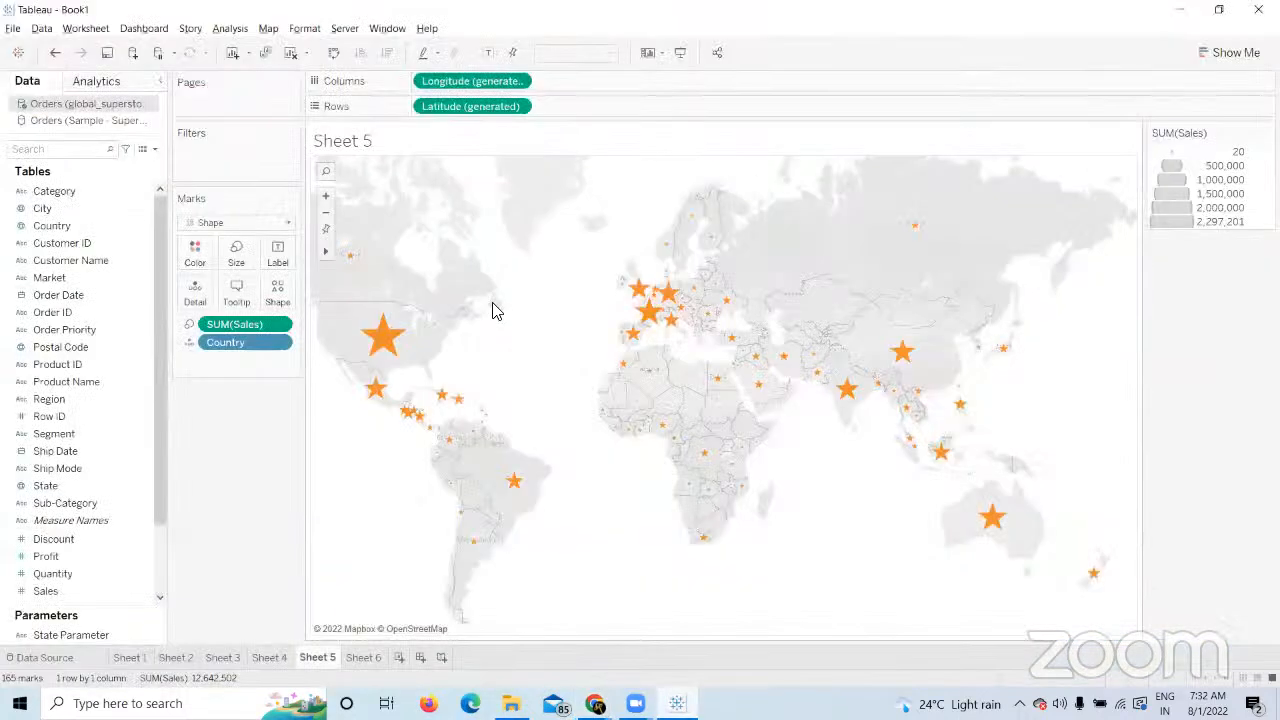
Open More Shapes for the marks and reload the shape palettes.
click(278, 293)
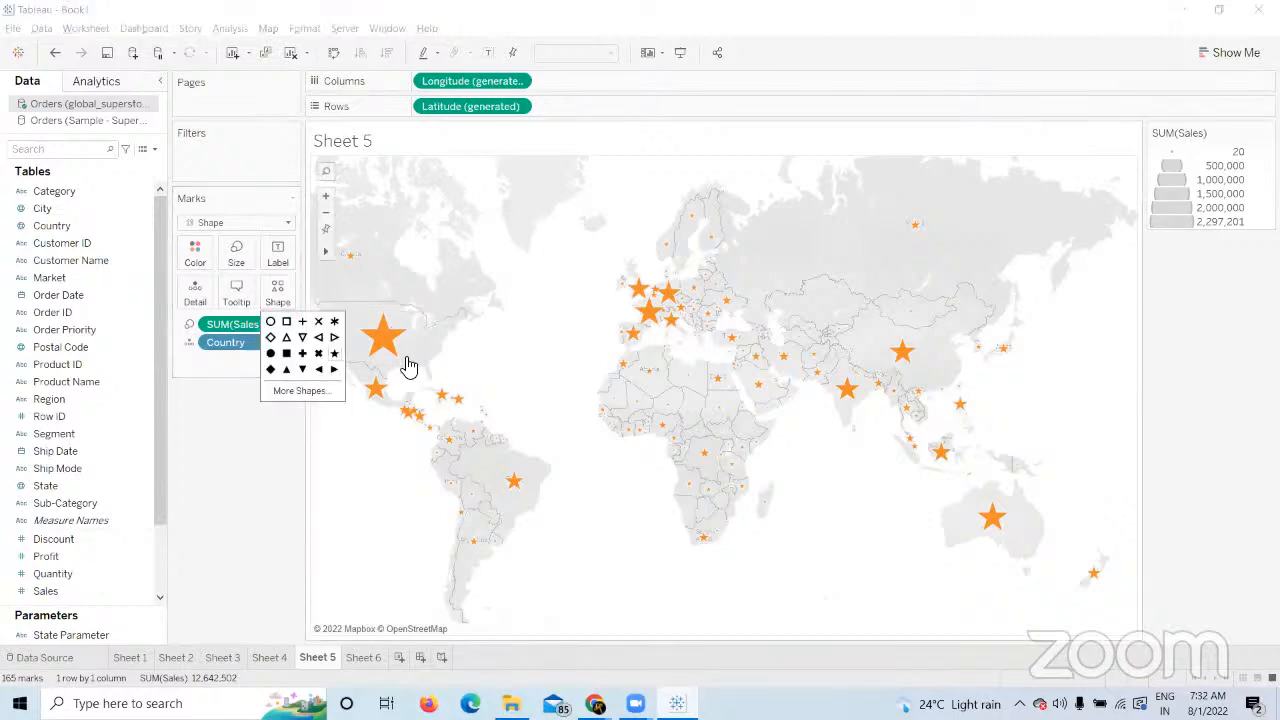
click(320, 391)
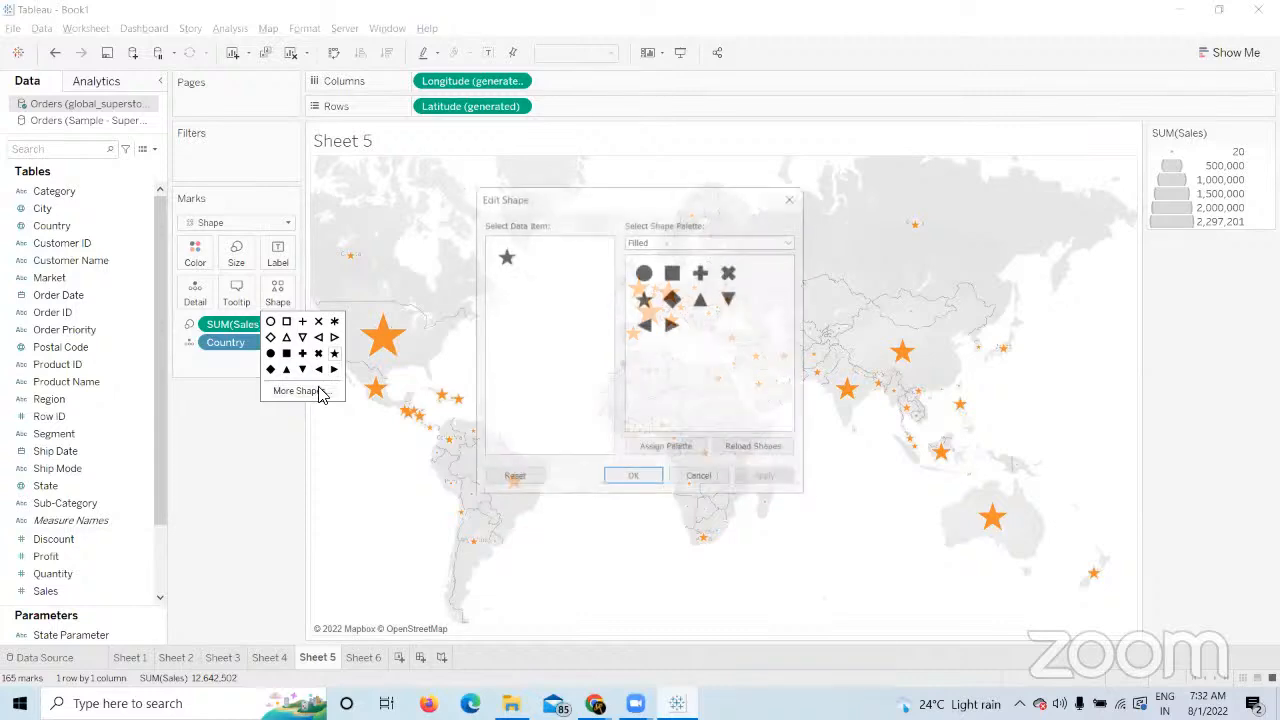
click(897, 181)
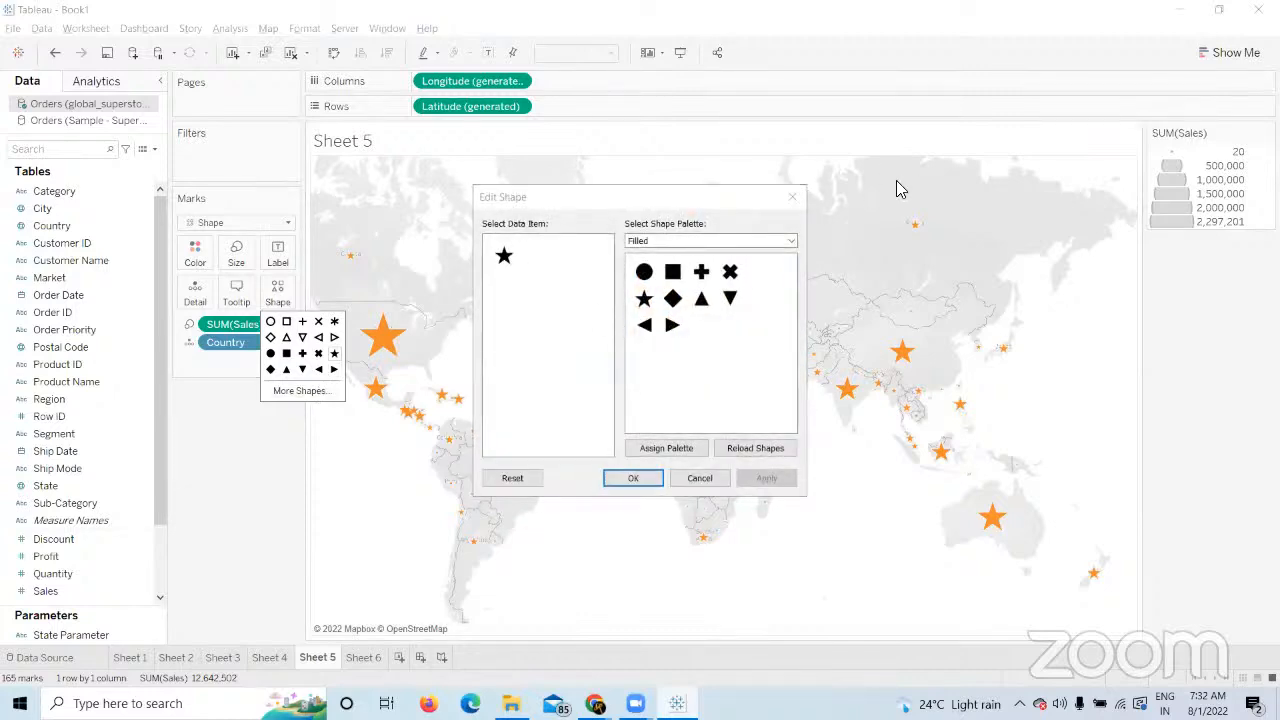
click(790, 246)
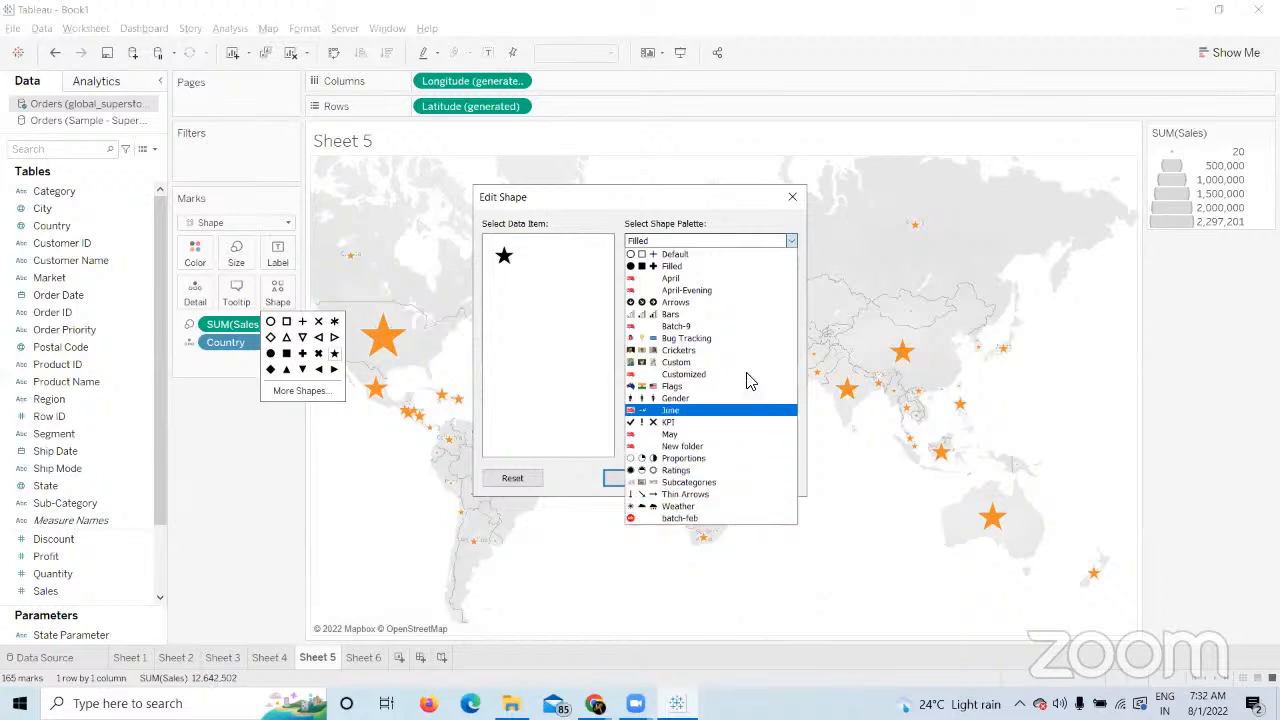
click(752, 232)
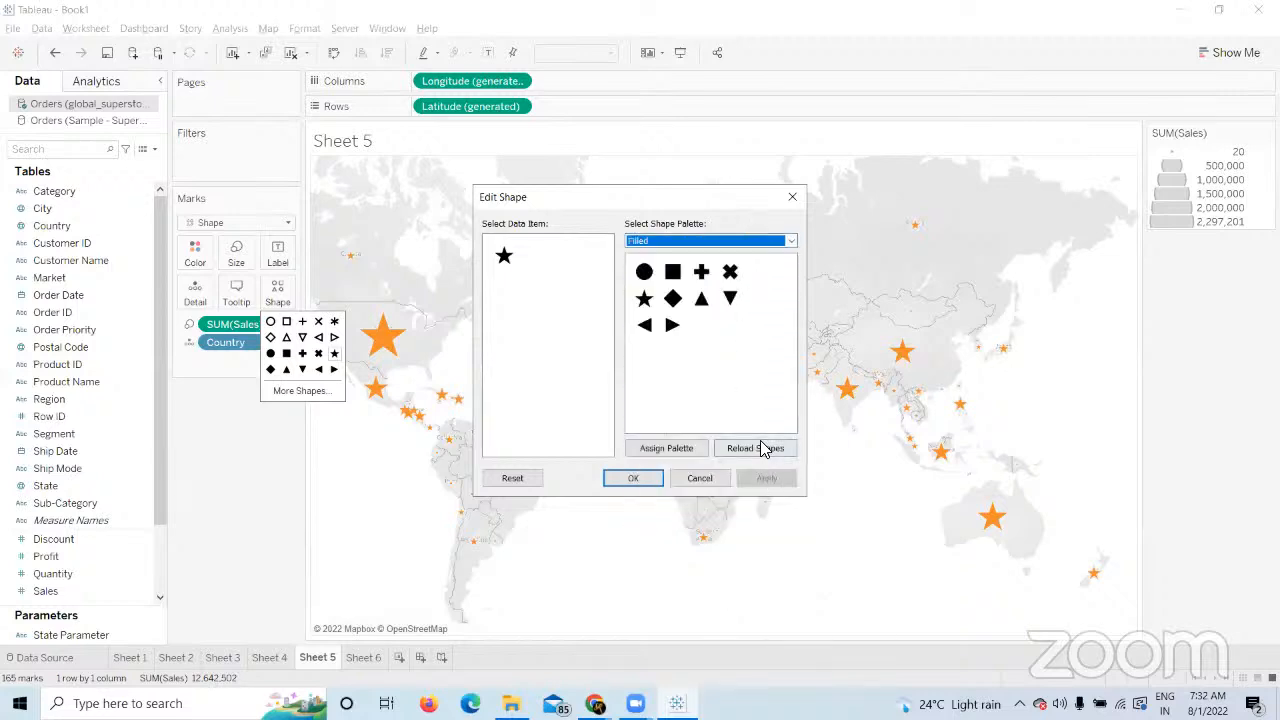
click(762, 450)
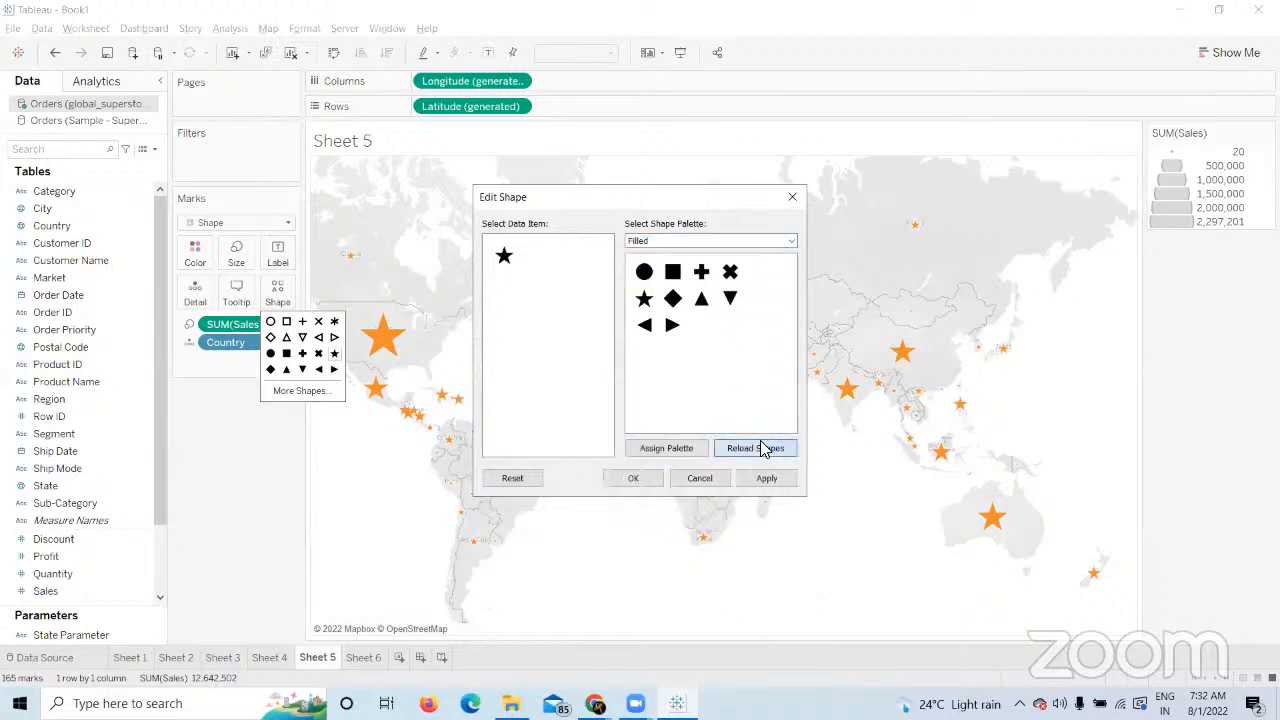
Assign the July palette's sales image to the marks and apply it.
click(792, 244)
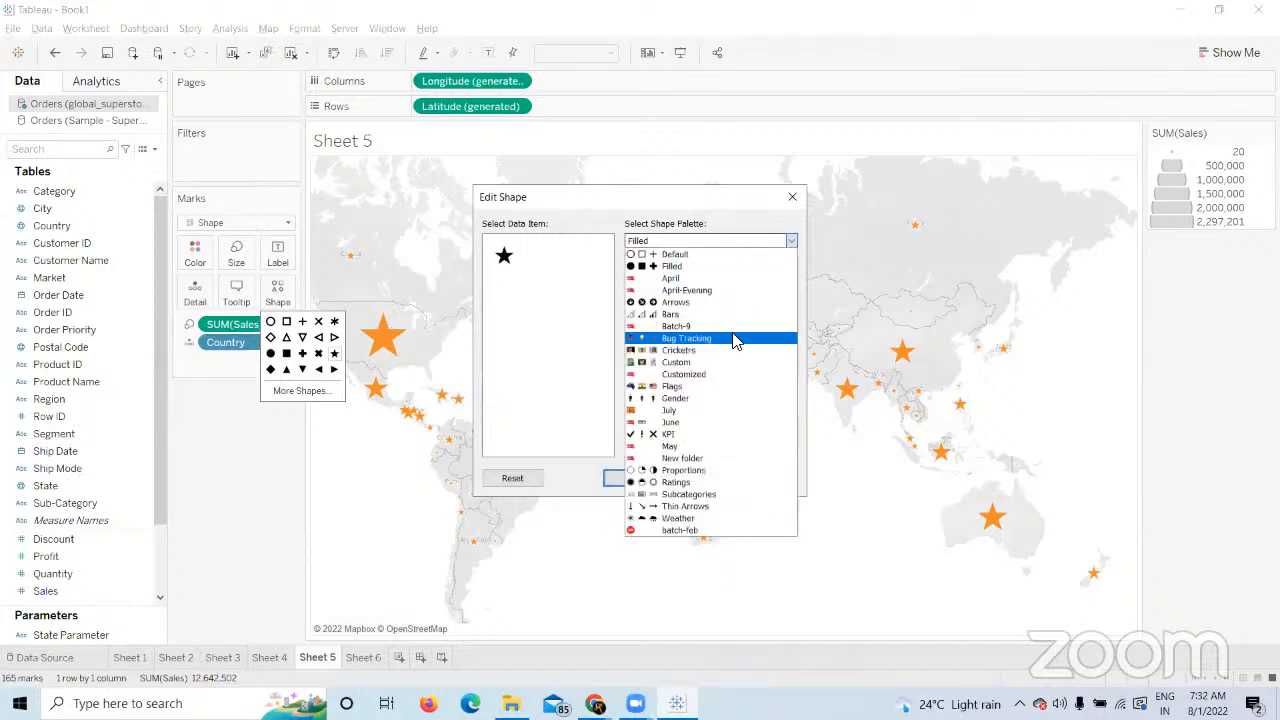
click(676, 411)
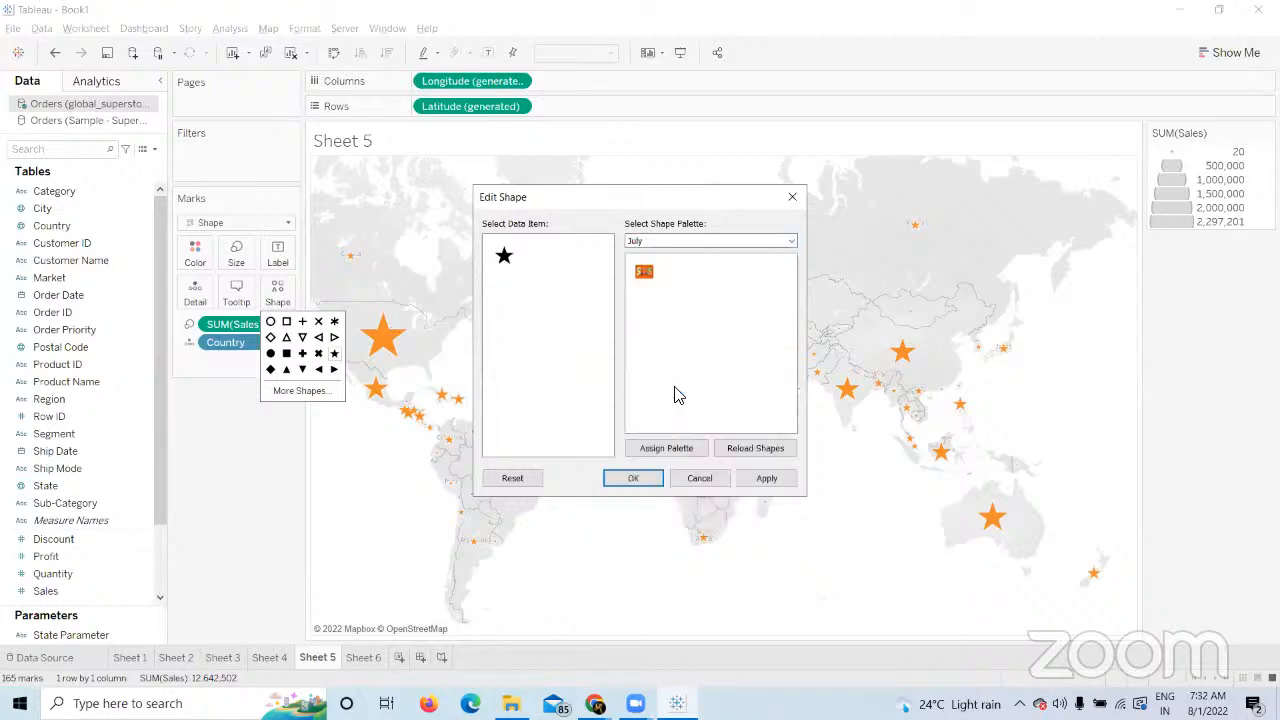
click(645, 274)
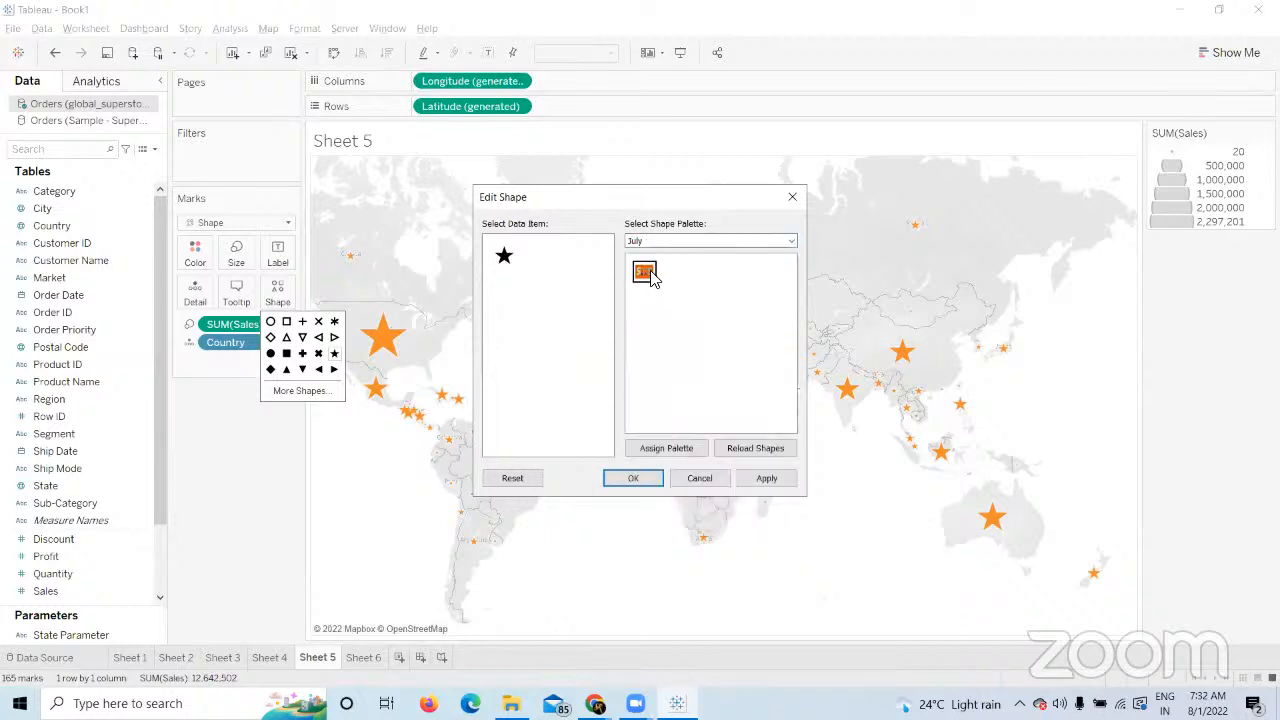
click(762, 479)
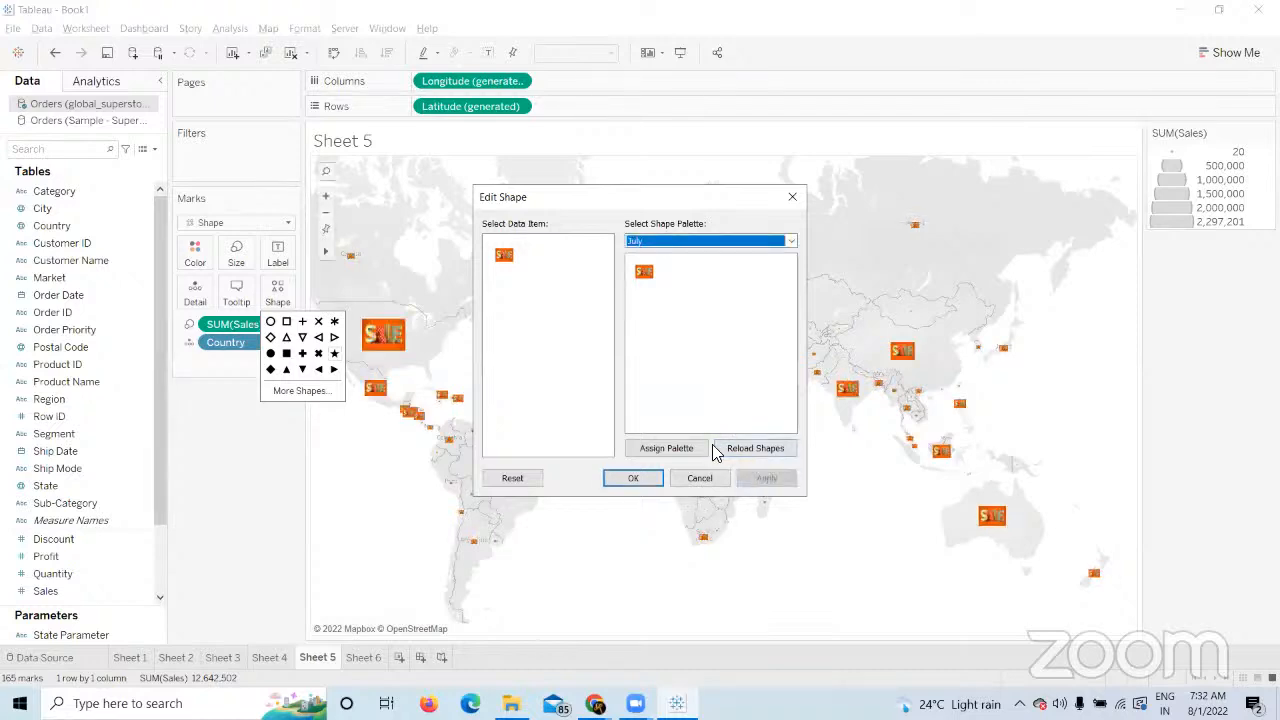
click(633, 477)
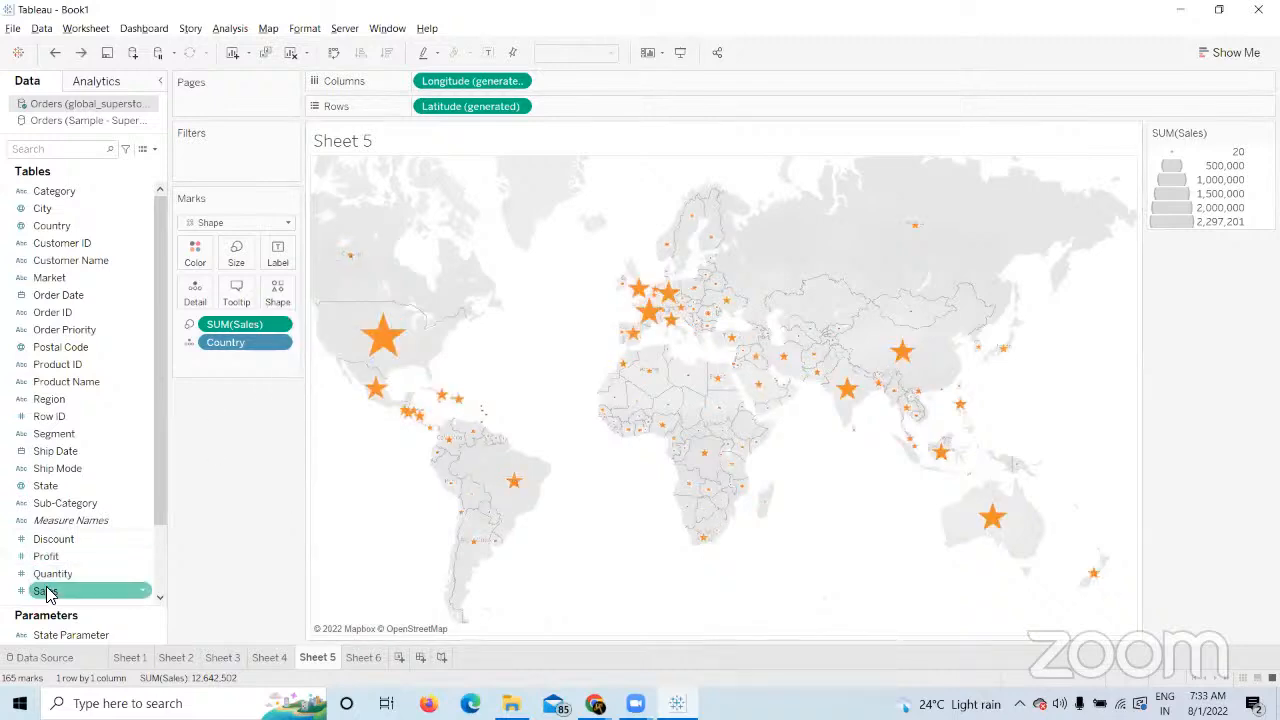
Drag Sales onto Color so the star marks shade blue from 20 to 2,297,201.
drag(45, 591, 193, 256)
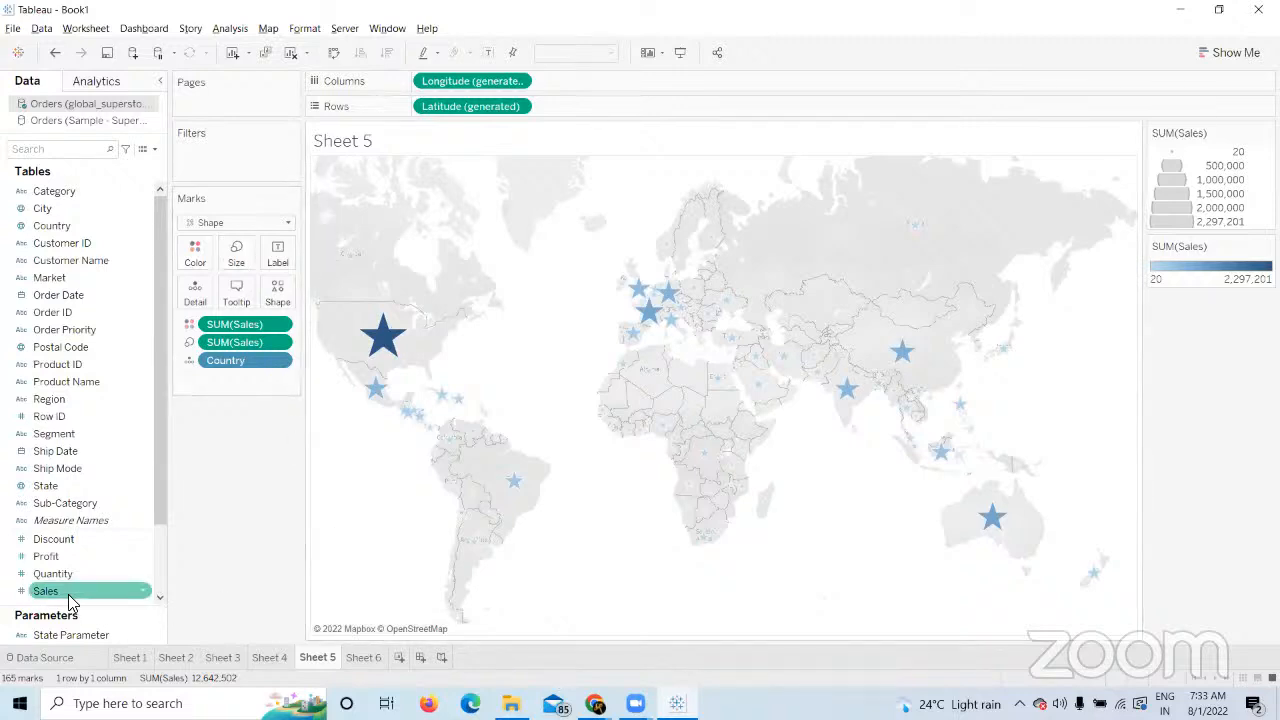
Browse the shape palettes in the Edit Shape dialog, then cancel without changing anything.
click(280, 297)
click(300, 391)
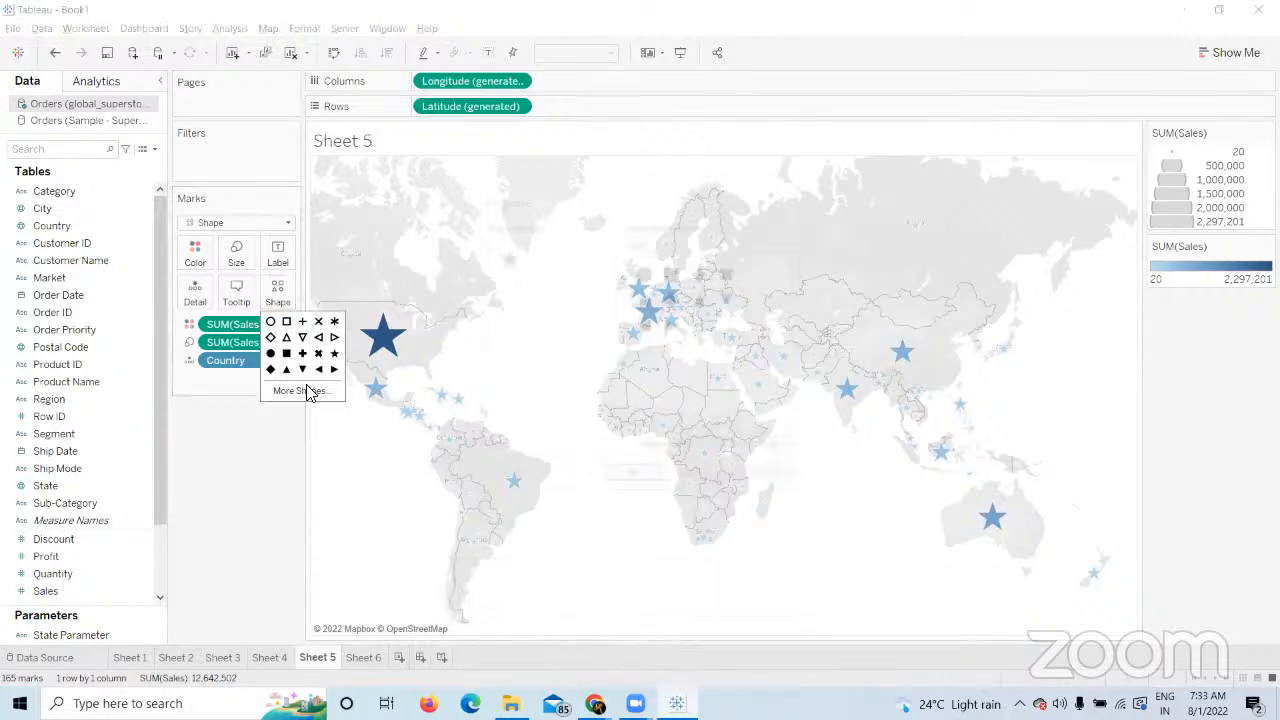
click(791, 241)
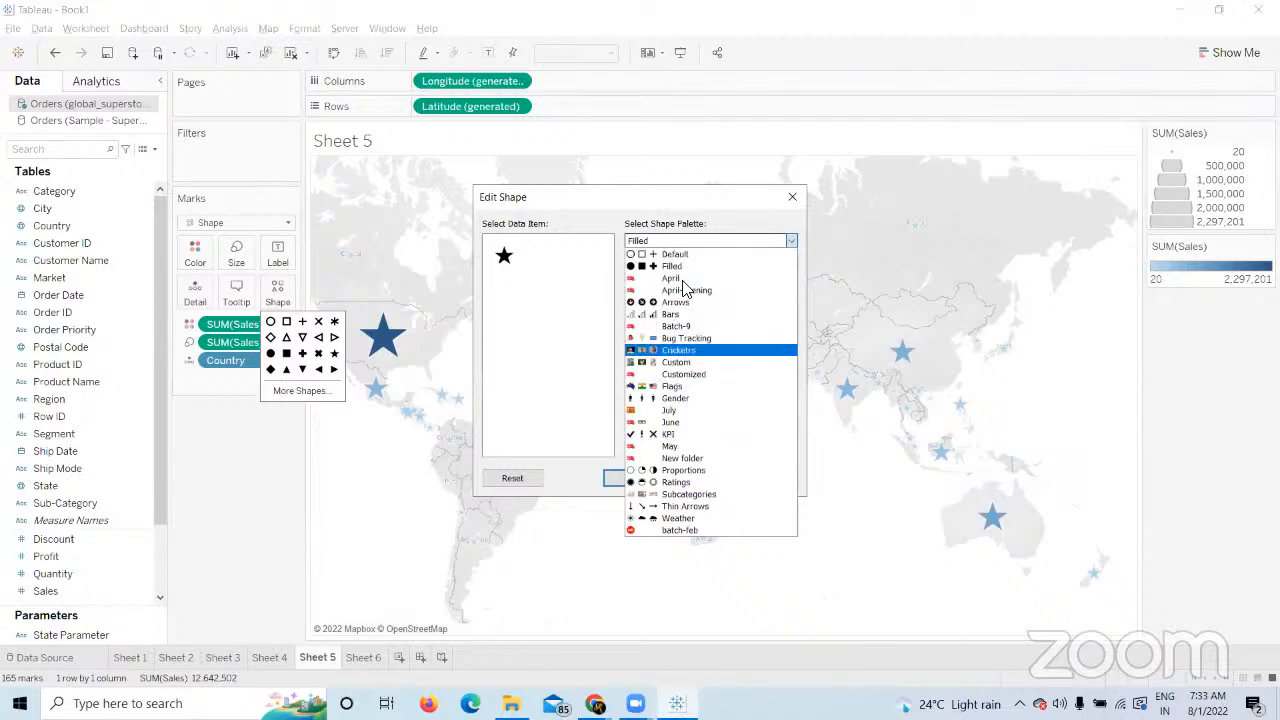
click(739, 215)
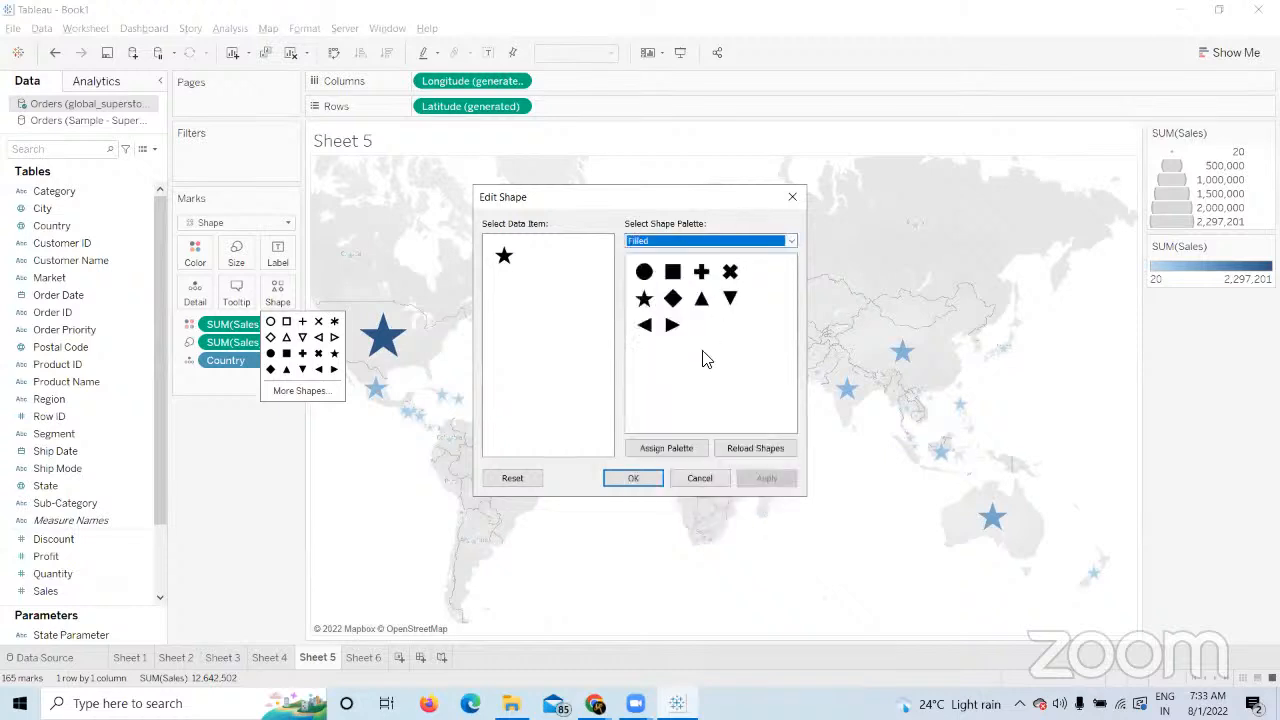
click(700, 478)
click(276, 490)
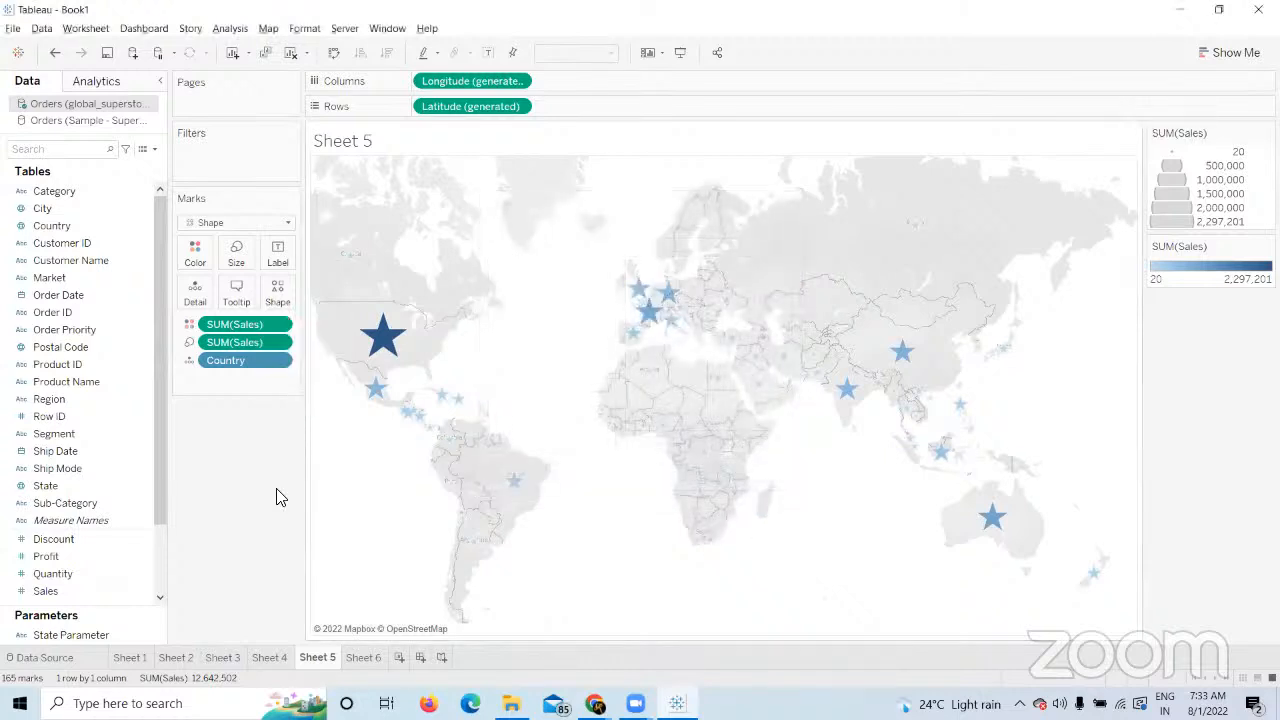
Assign the July palette's custom sales image to the marks and apply it.
click(286, 305)
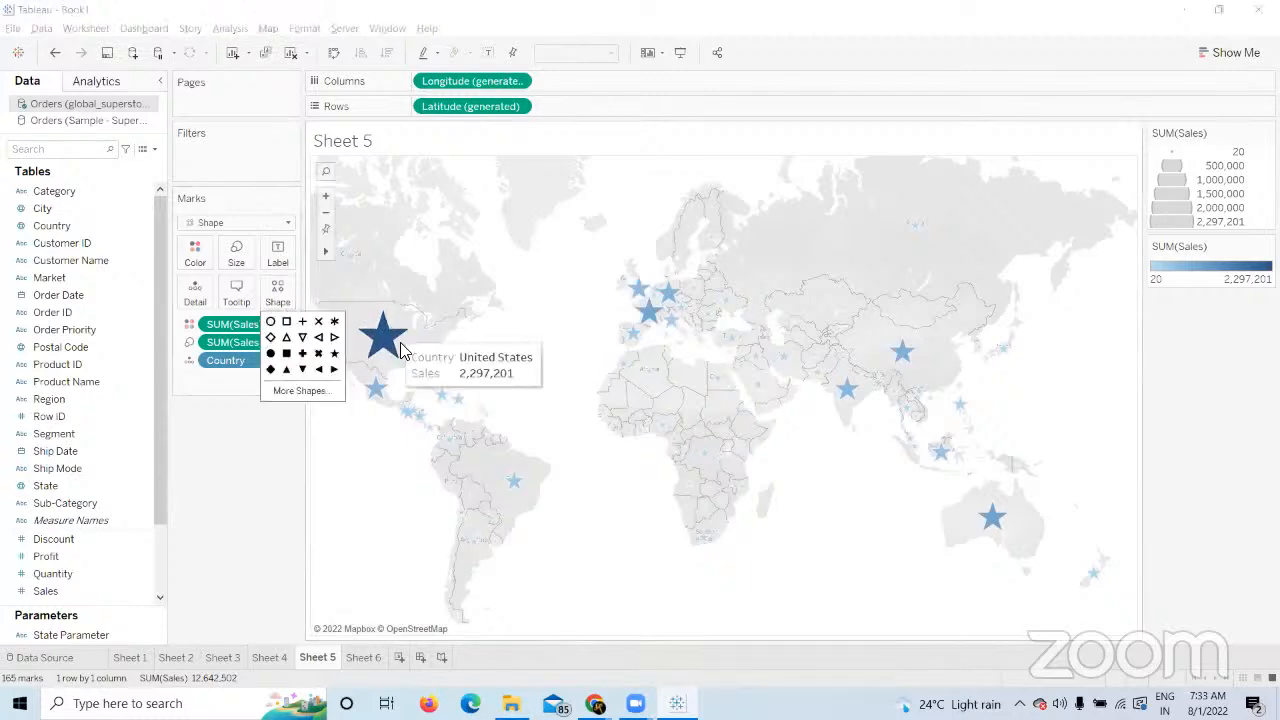
click(295, 390)
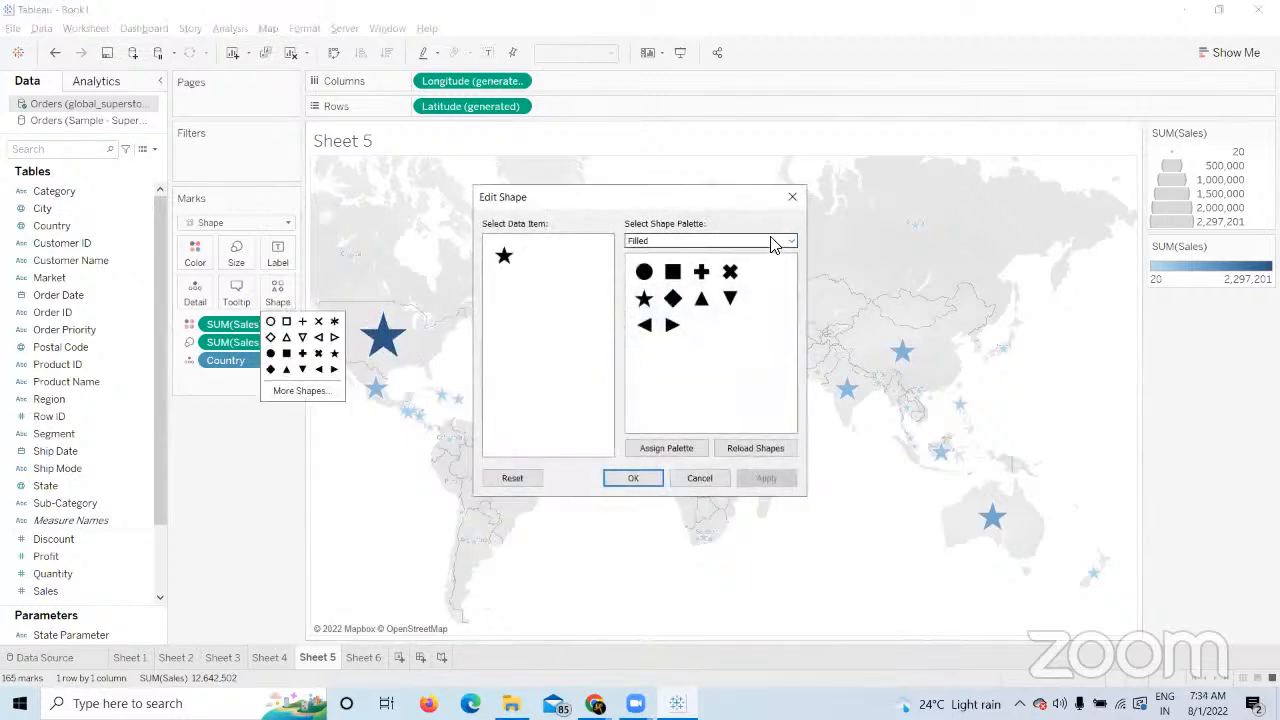
click(790, 242)
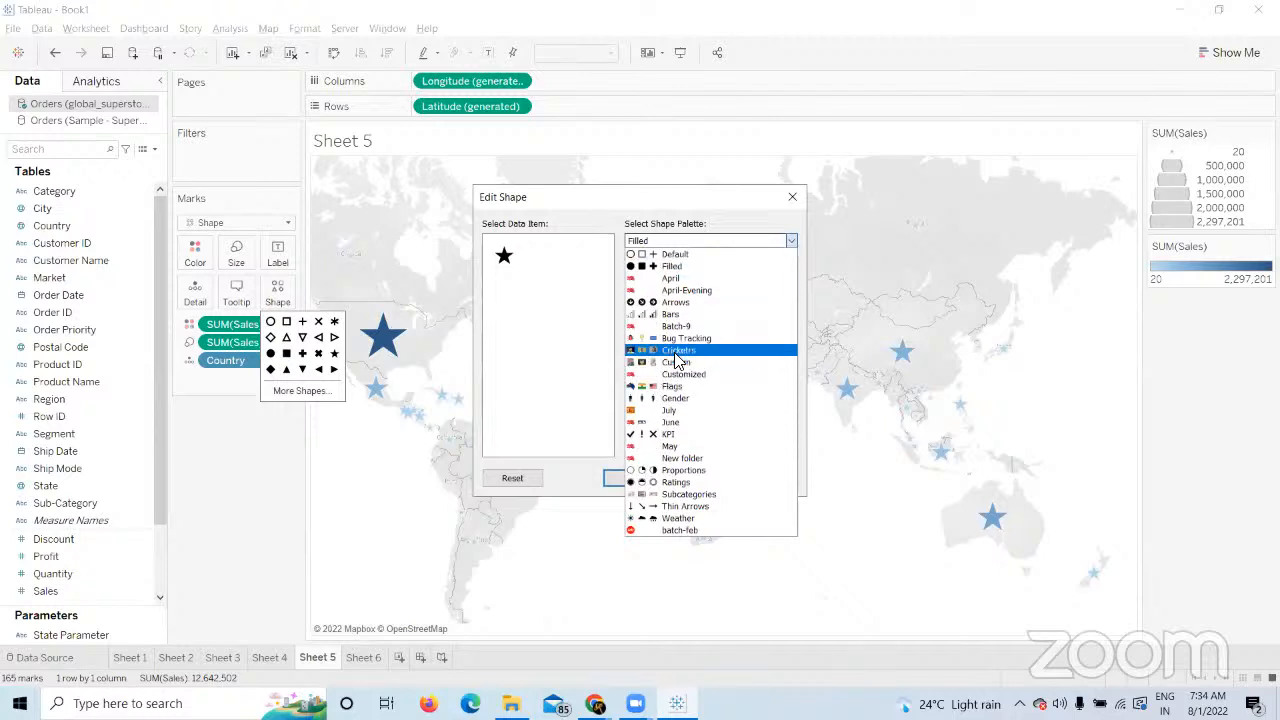
click(676, 410)
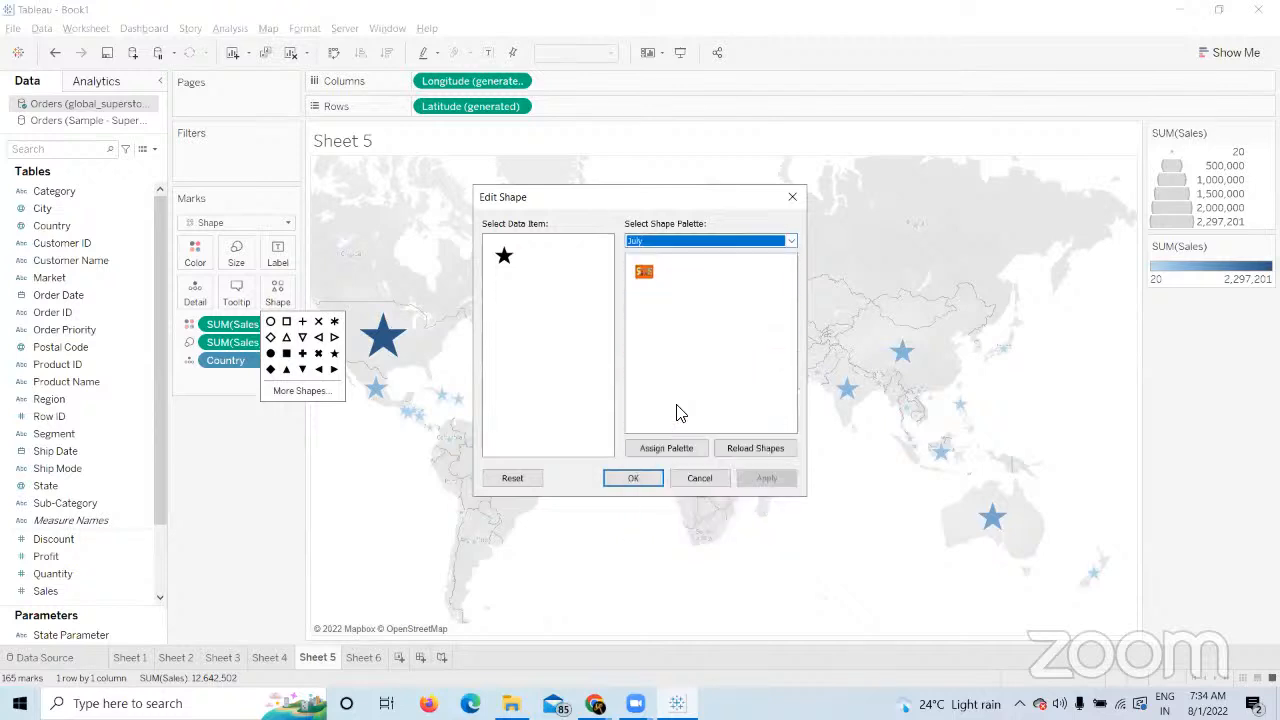
click(644, 274)
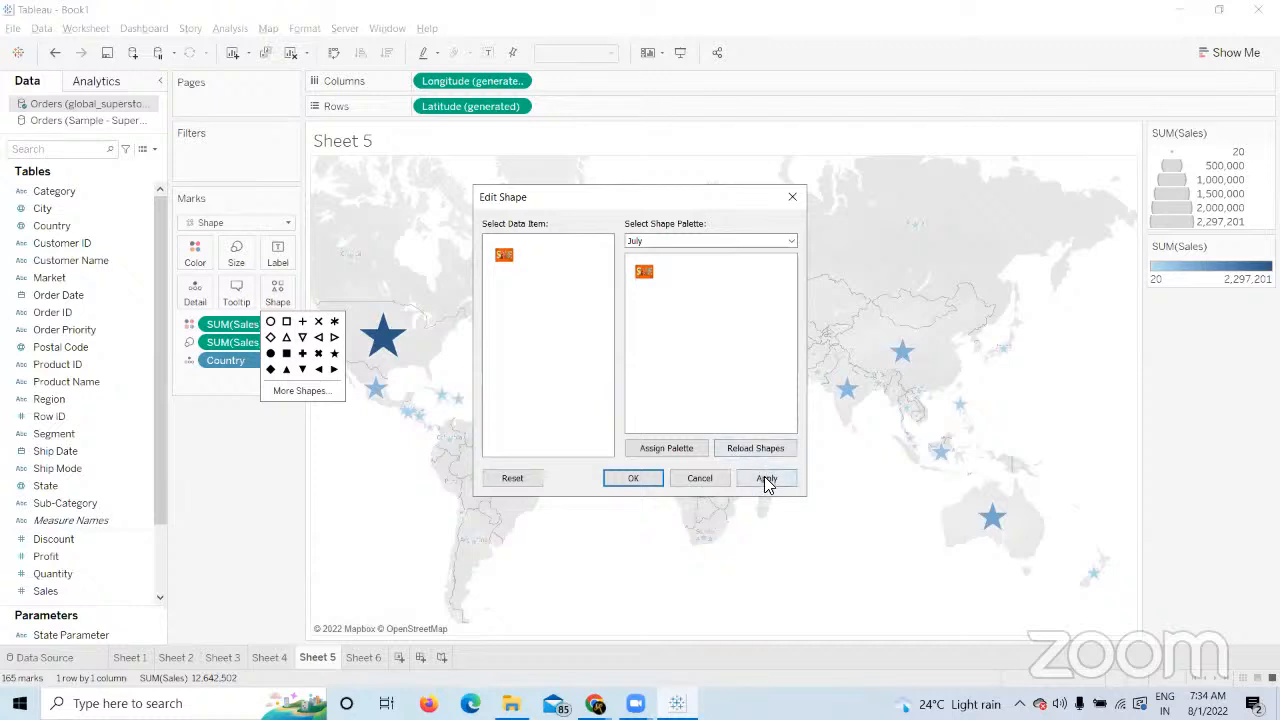
click(762, 478)
click(633, 478)
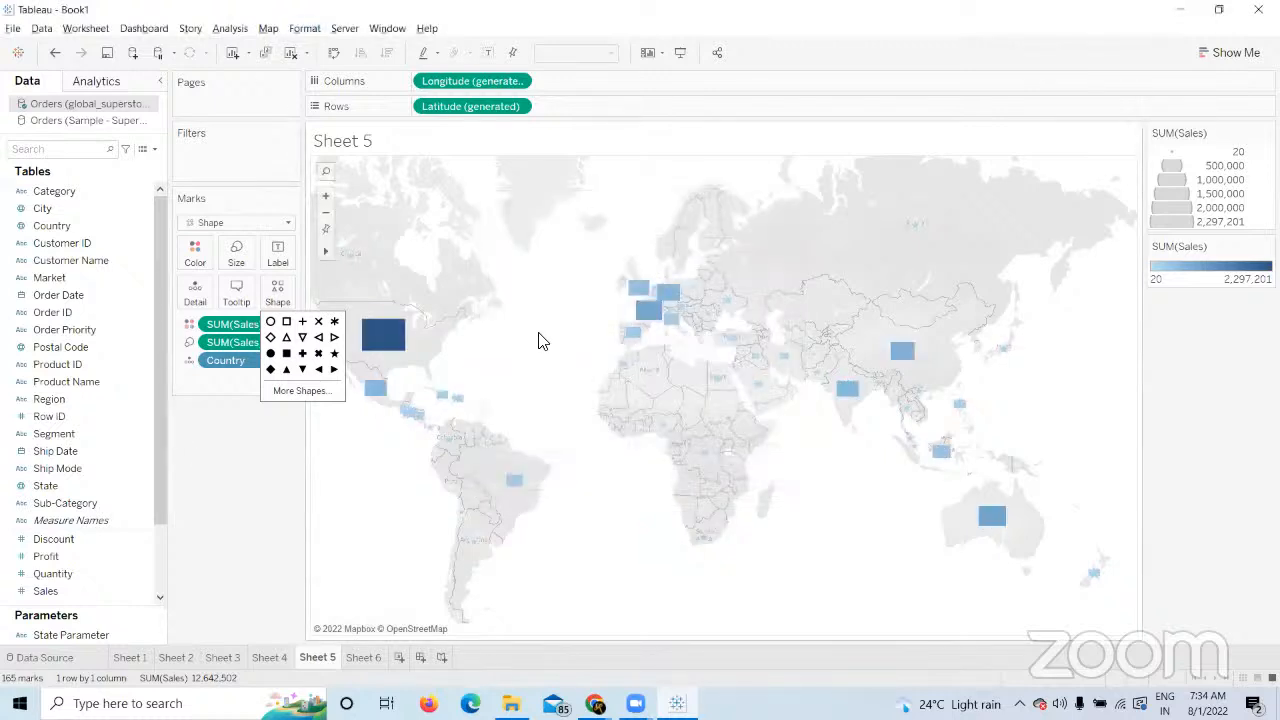
Open the map's right-click menu and dismiss it without choosing anything.
right_click(490, 347)
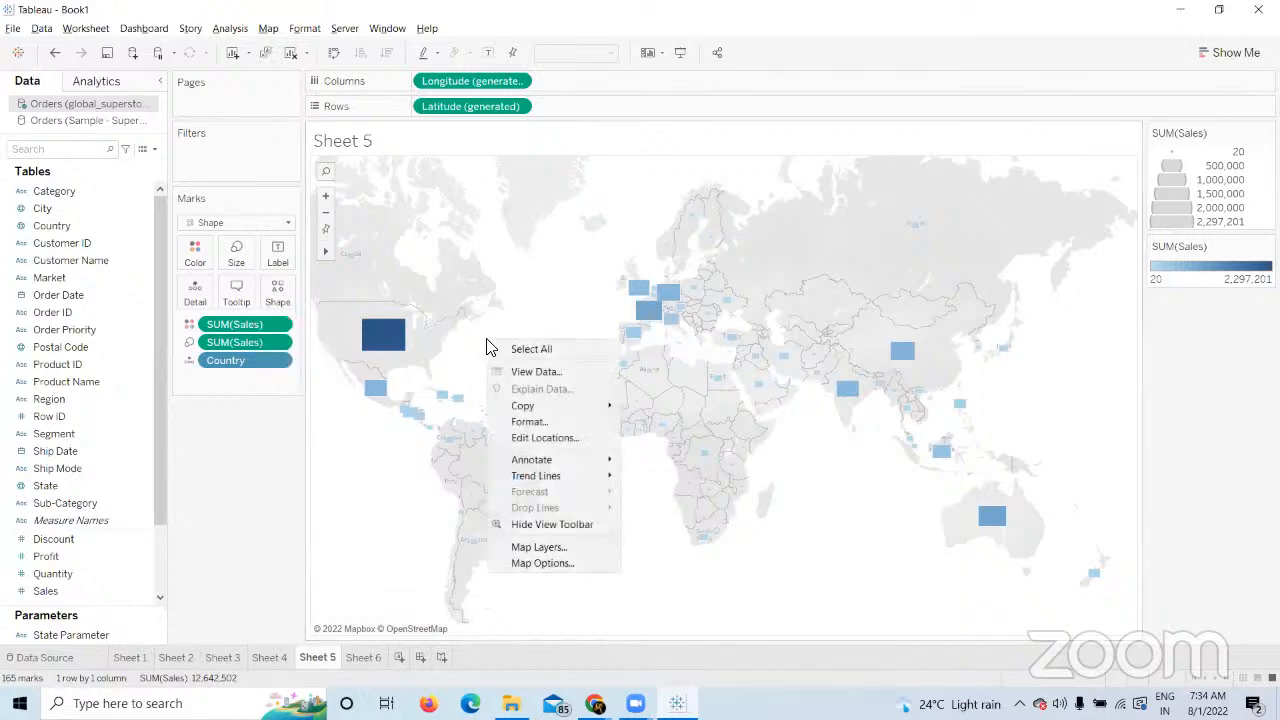
click(308, 431)
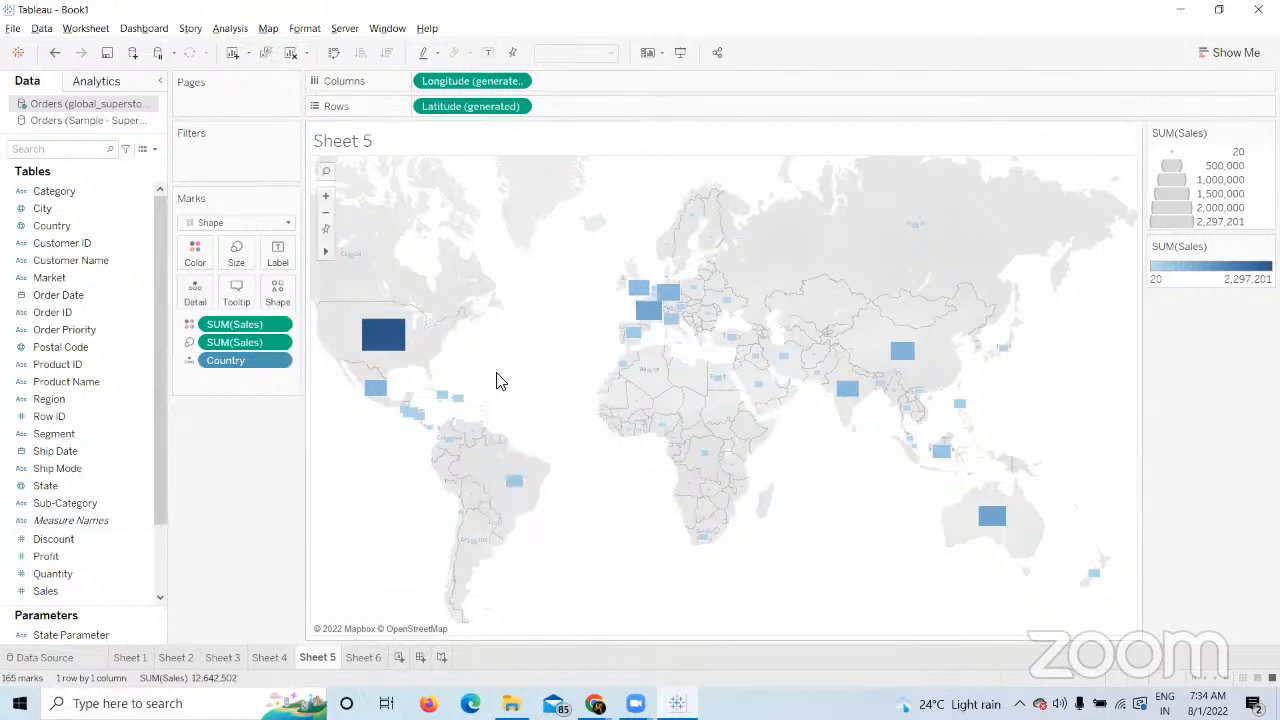
mouse_move(390, 340)
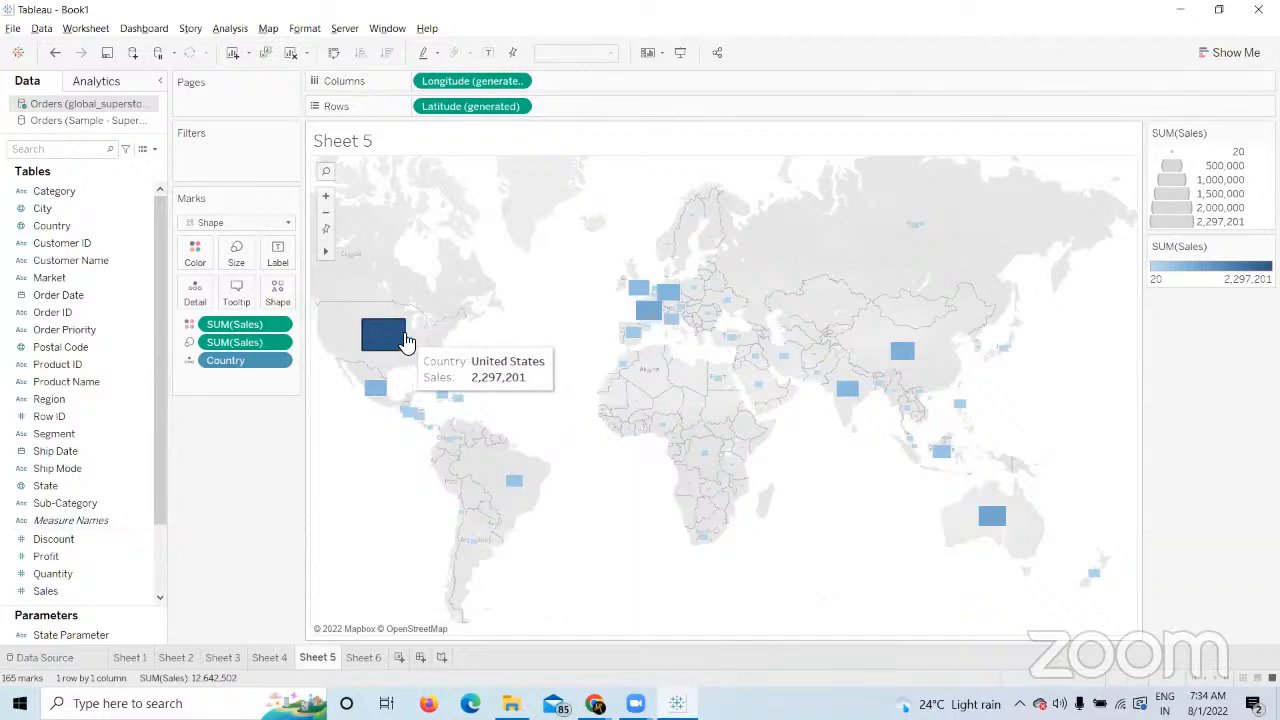
mouse_move(780, 372)
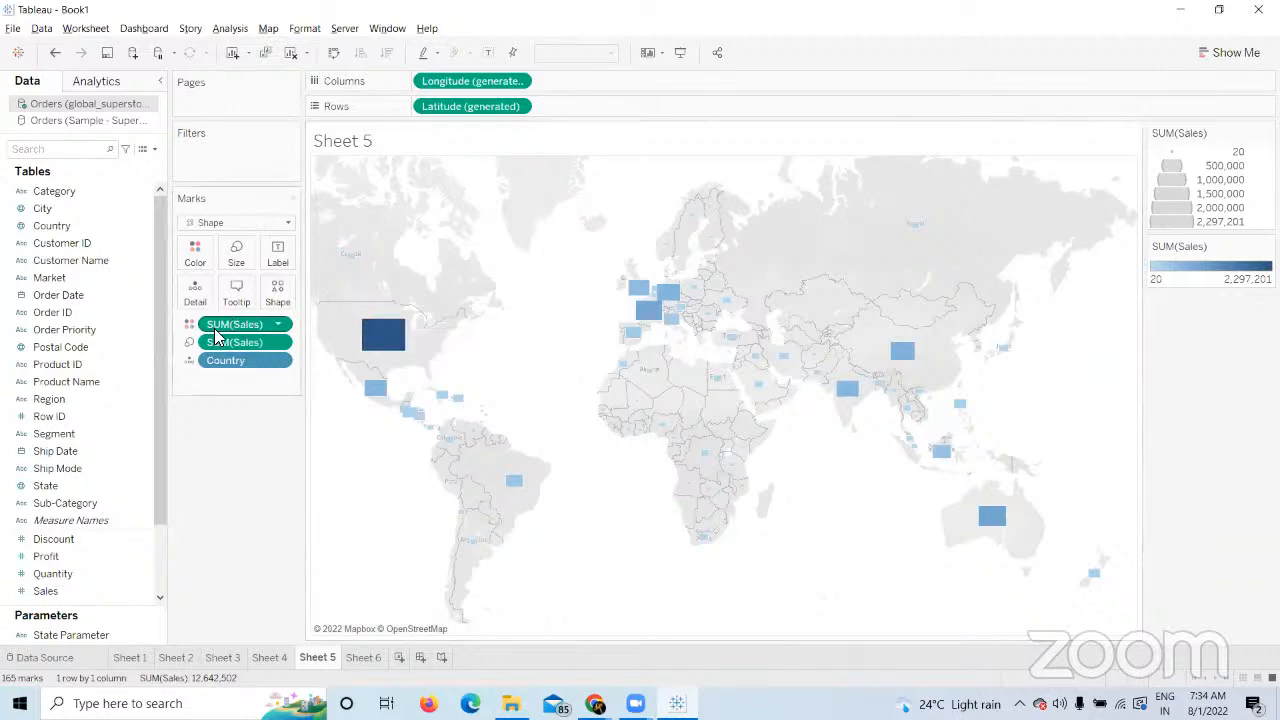
Reassign the filled star from the Filled palette to the marks, keeping the blue sales shading.
click(281, 295)
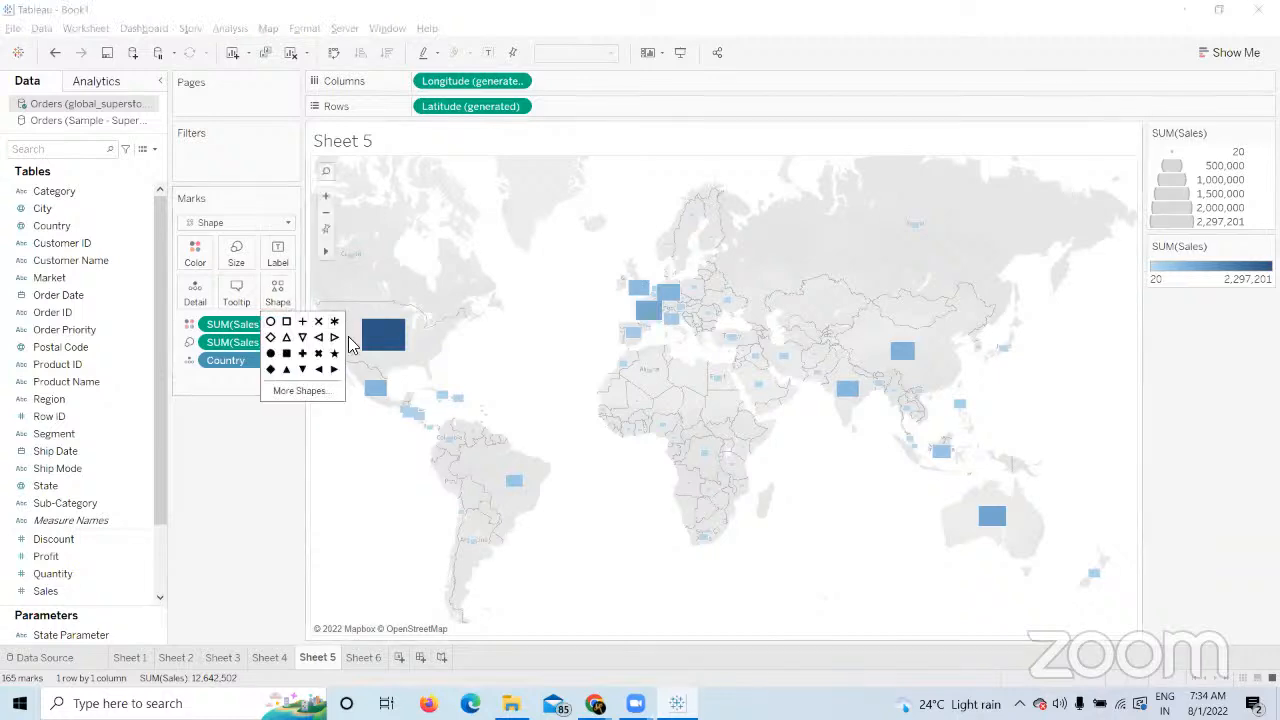
click(309, 392)
click(789, 243)
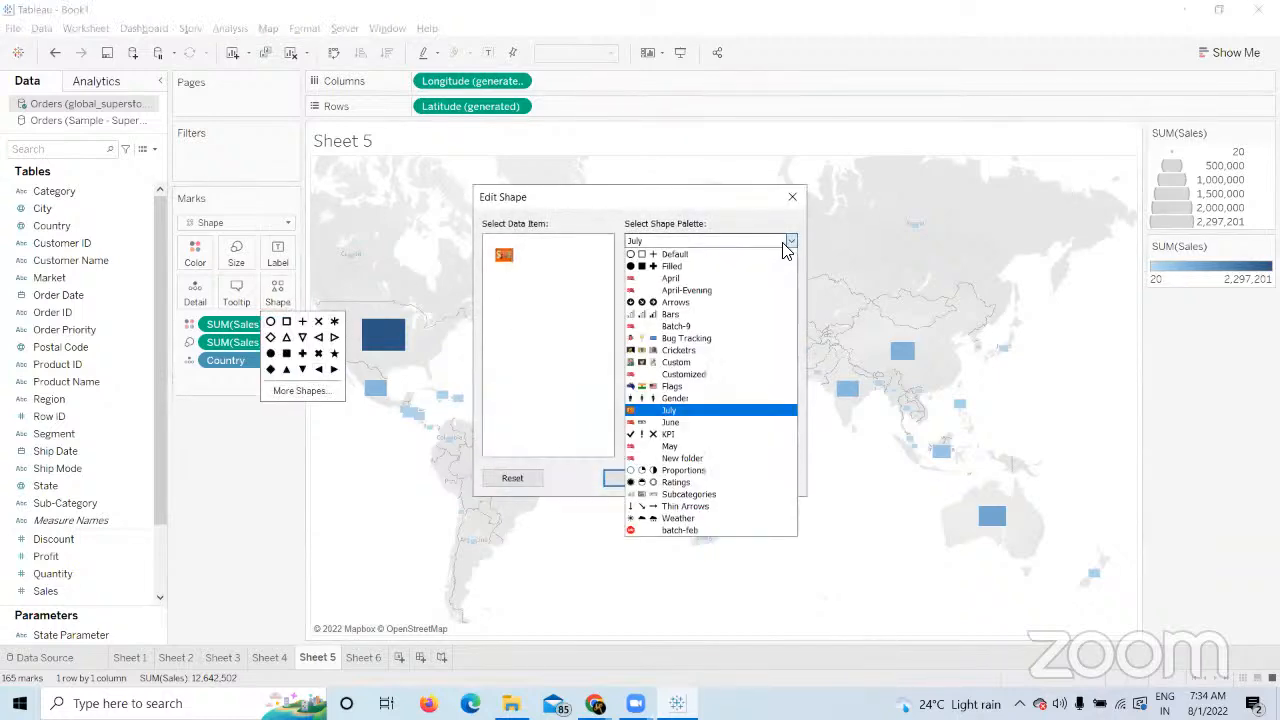
click(645, 266)
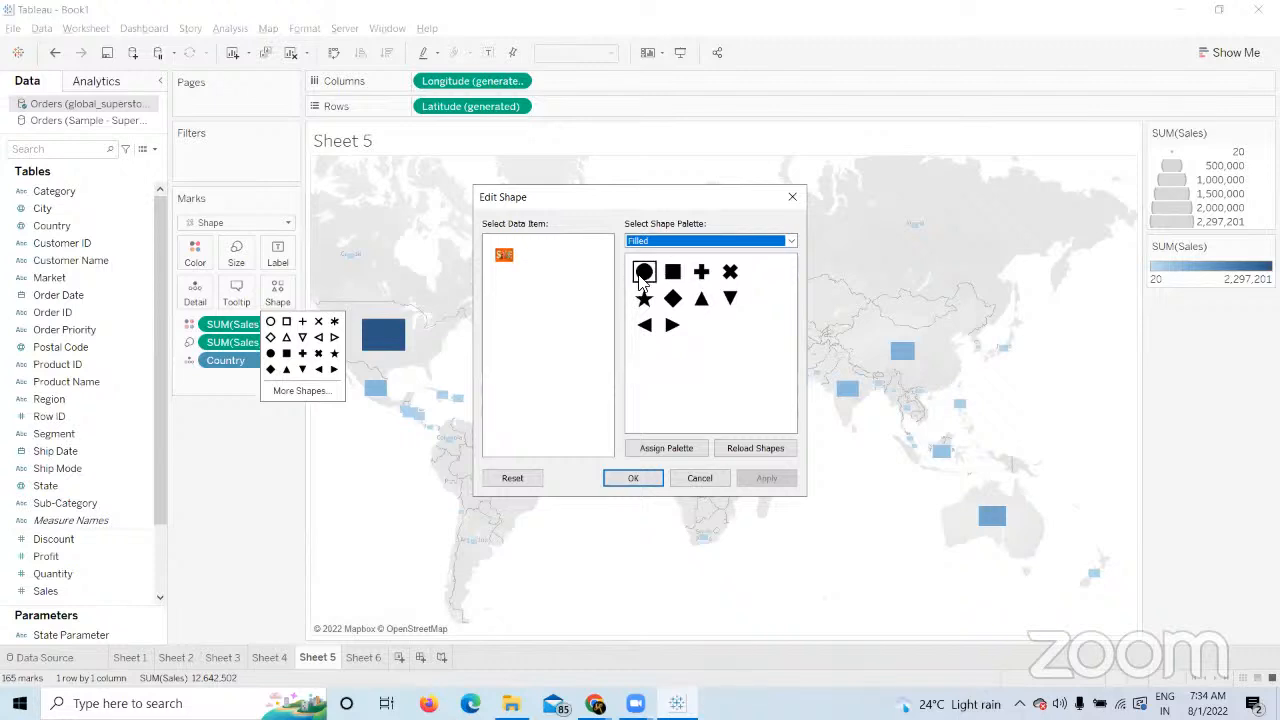
click(790, 243)
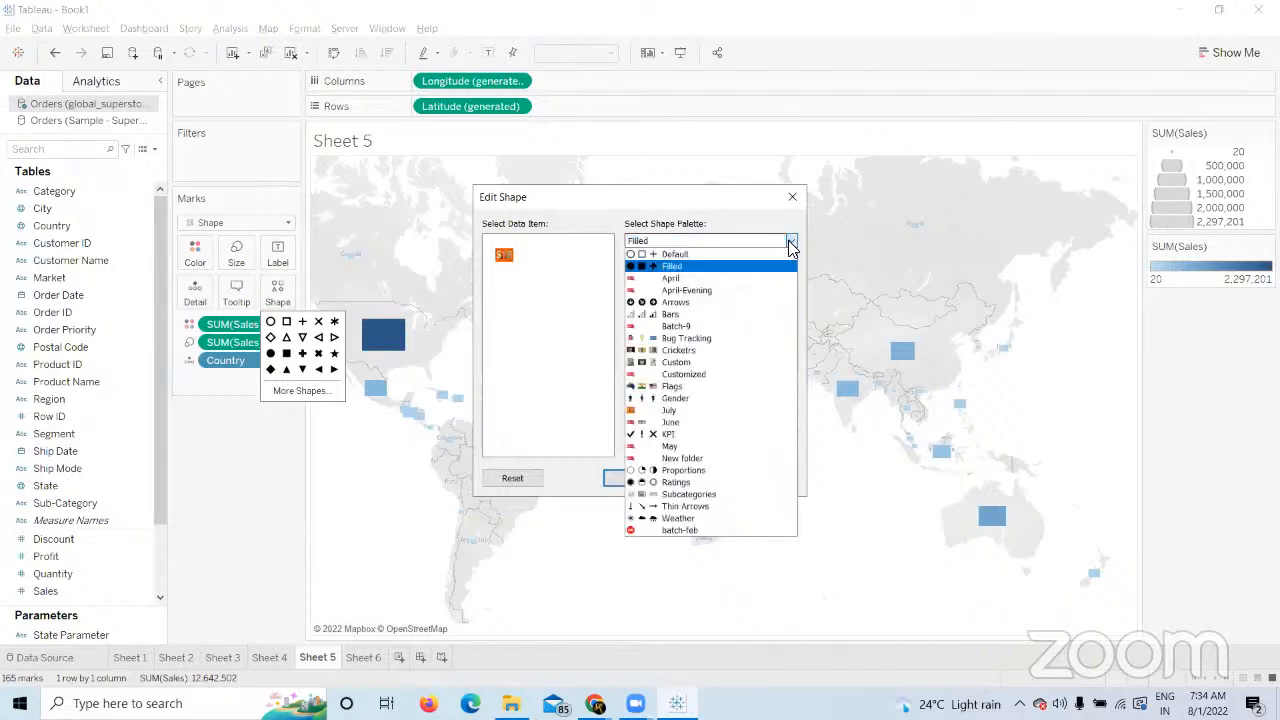
click(271, 515)
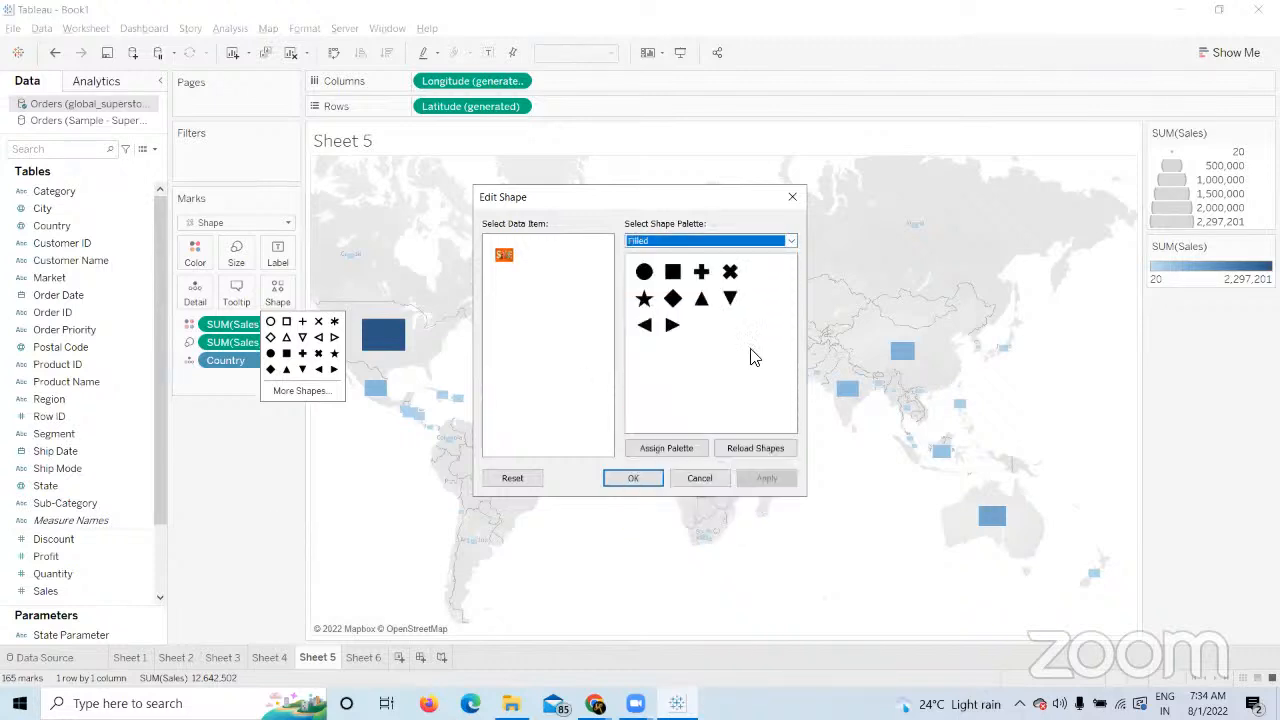
click(507, 259)
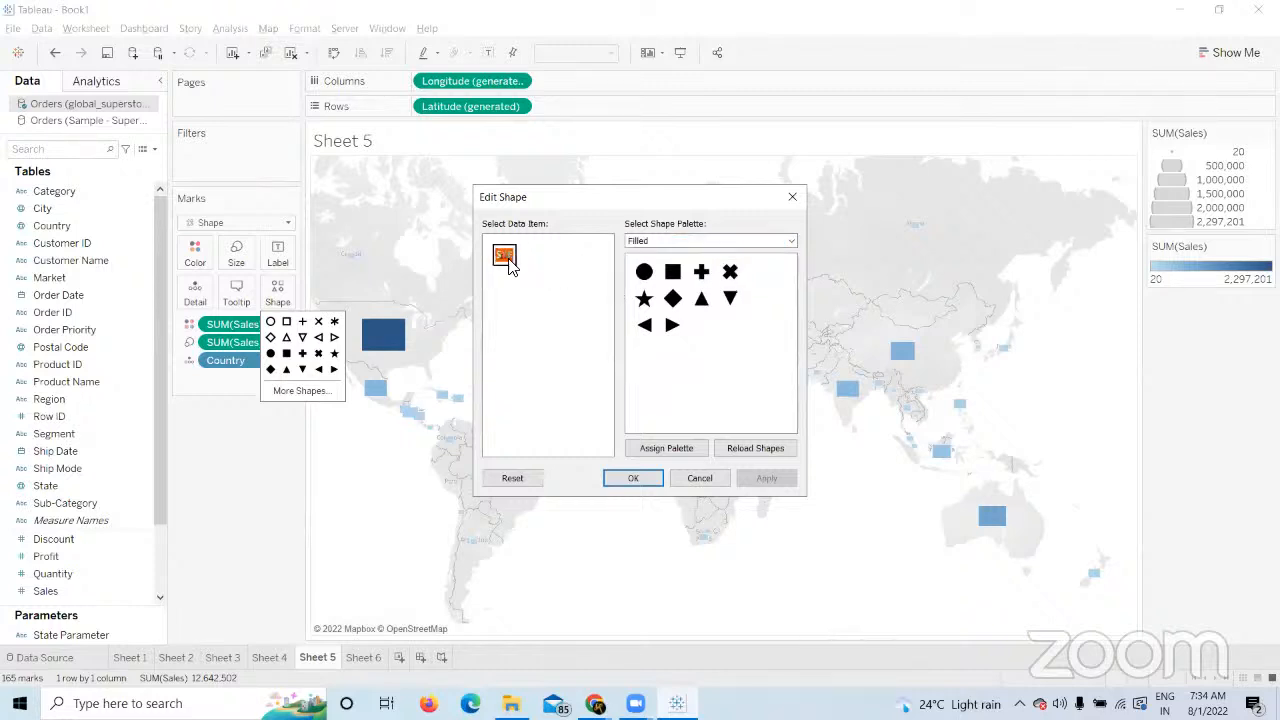
click(643, 298)
click(767, 479)
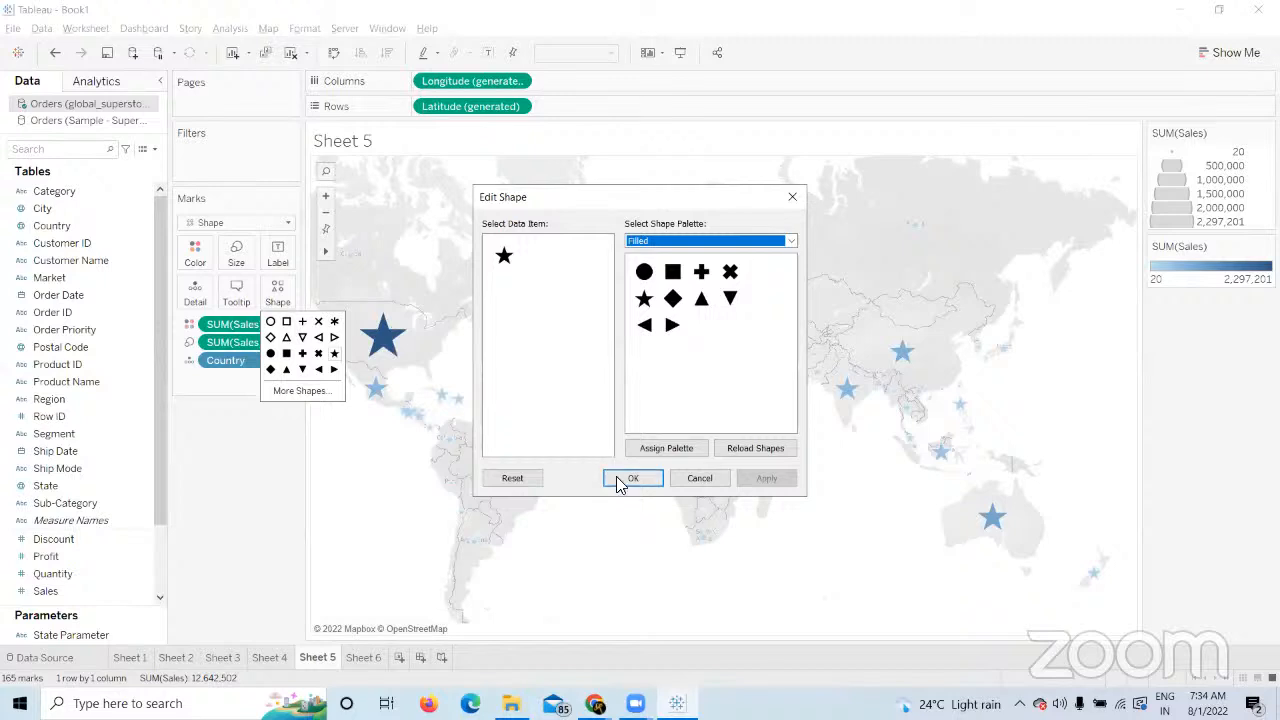
click(625, 479)
click(258, 486)
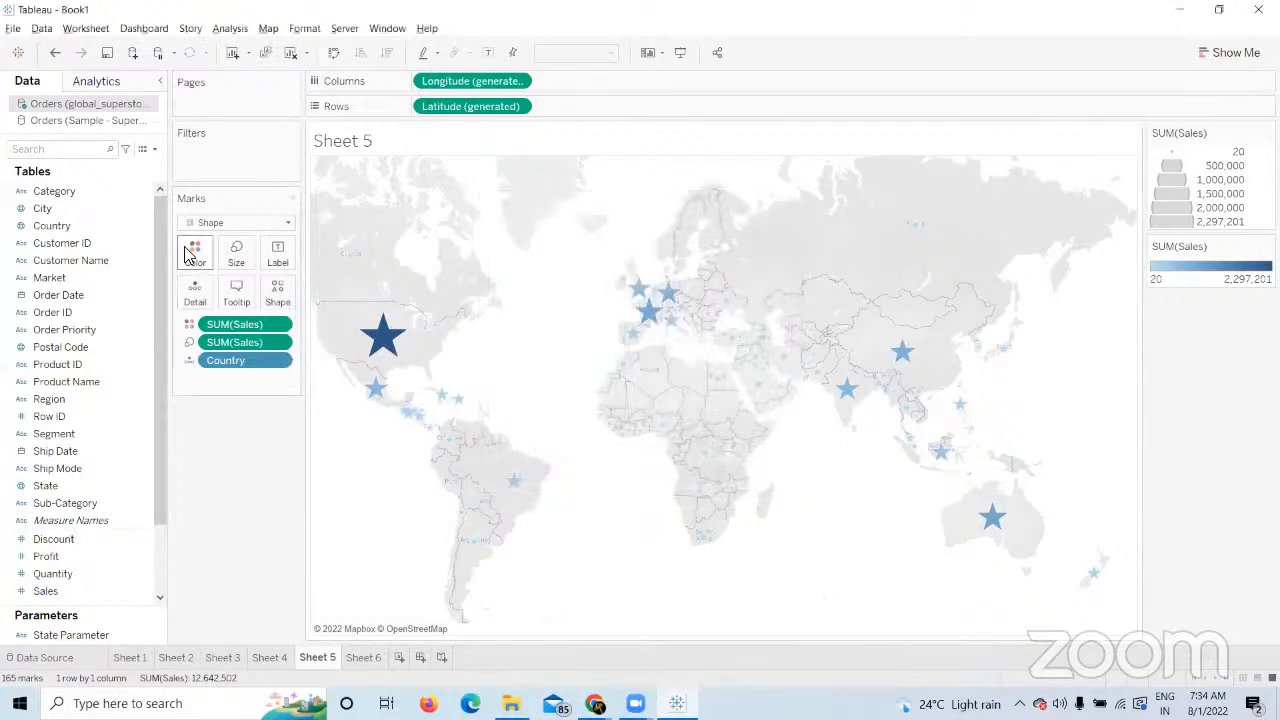
Try the Orange-Gold palette on the Sales colours, then revert to the automatic blue.
click(194, 252)
click(262, 304)
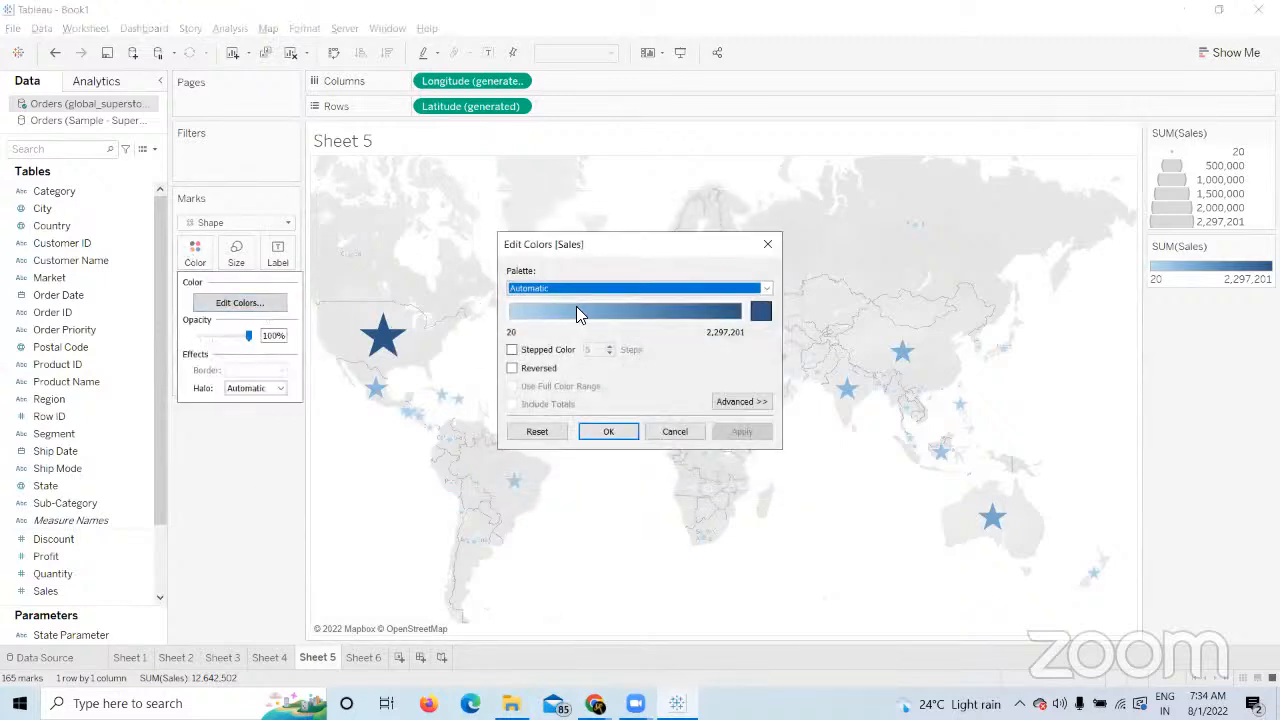
click(766, 289)
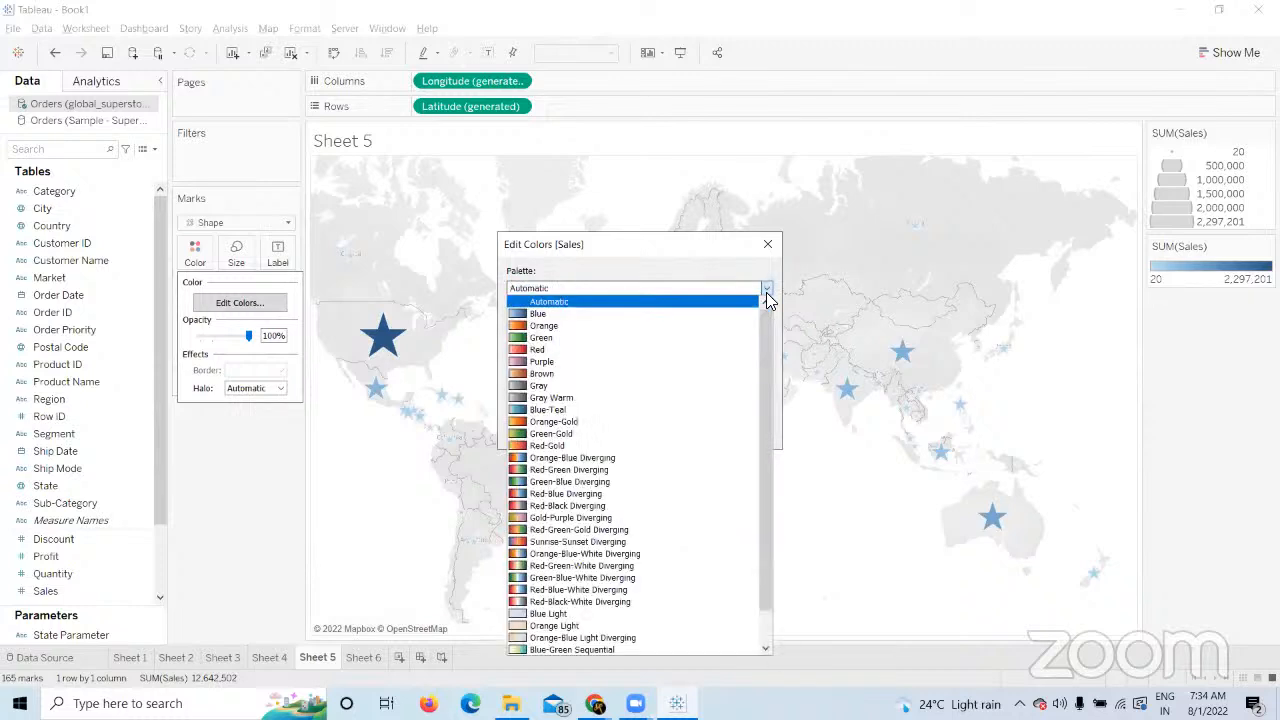
click(603, 430)
click(742, 431)
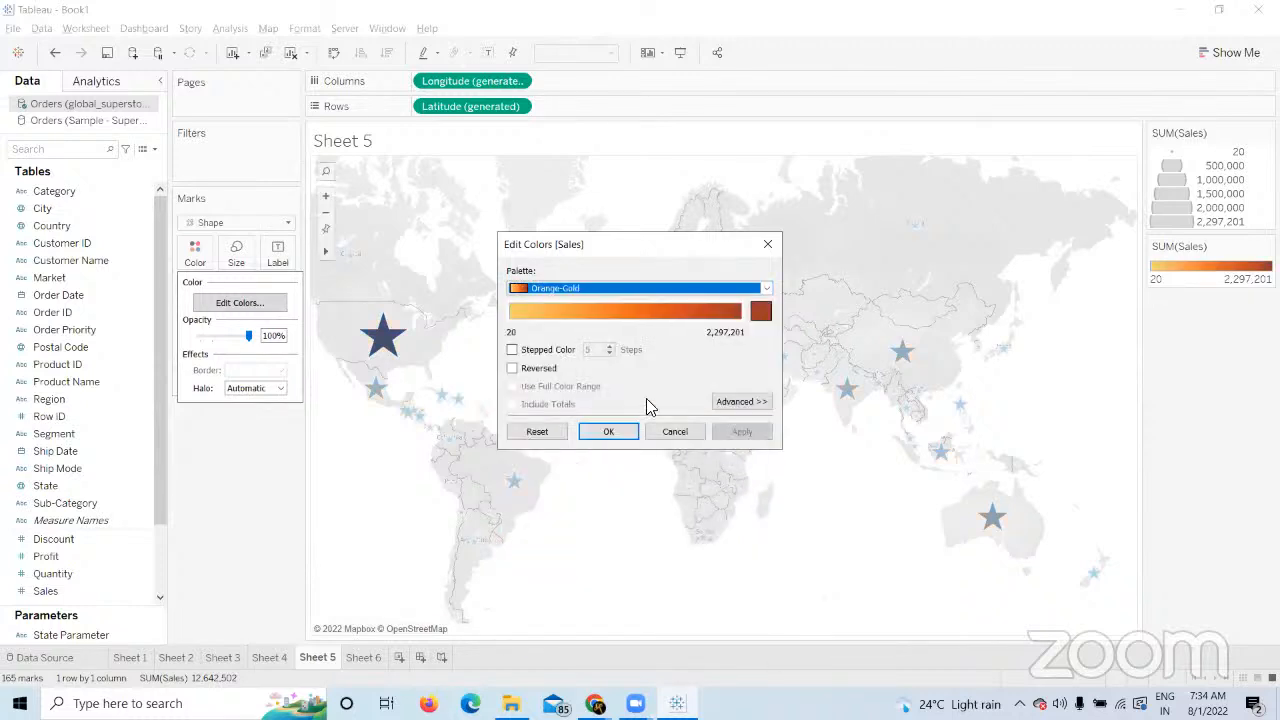
click(556, 437)
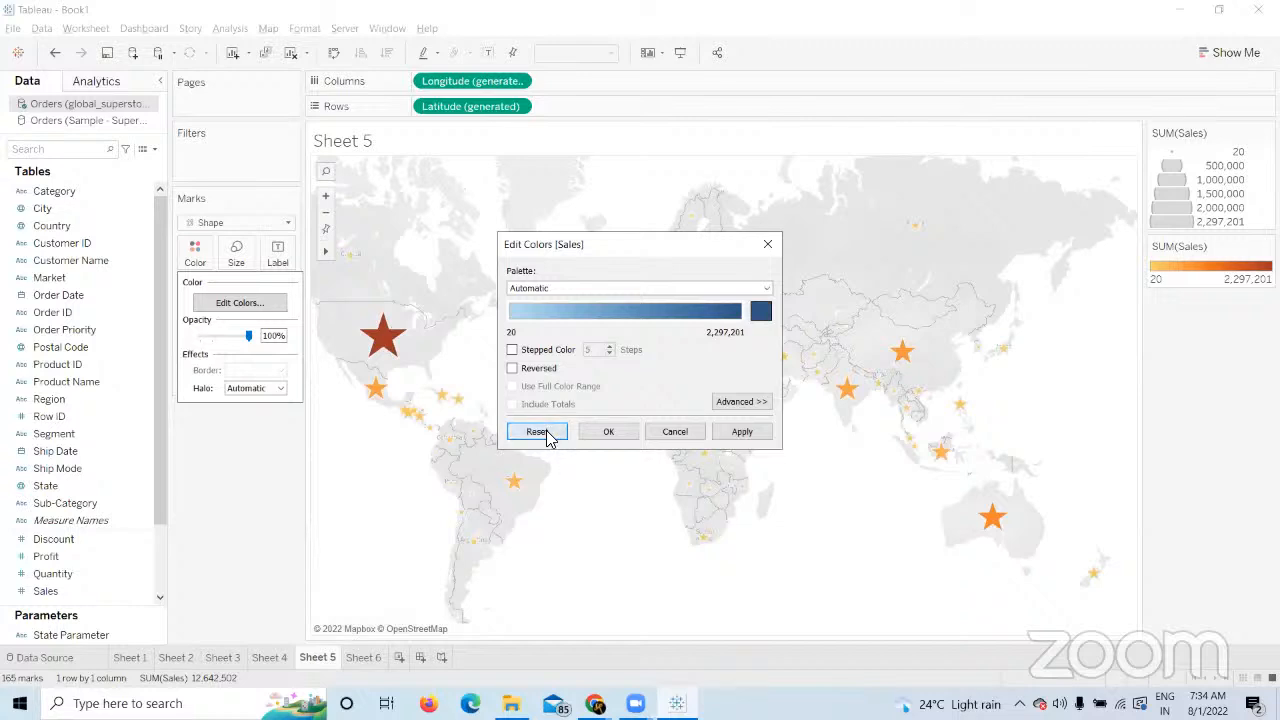
click(745, 432)
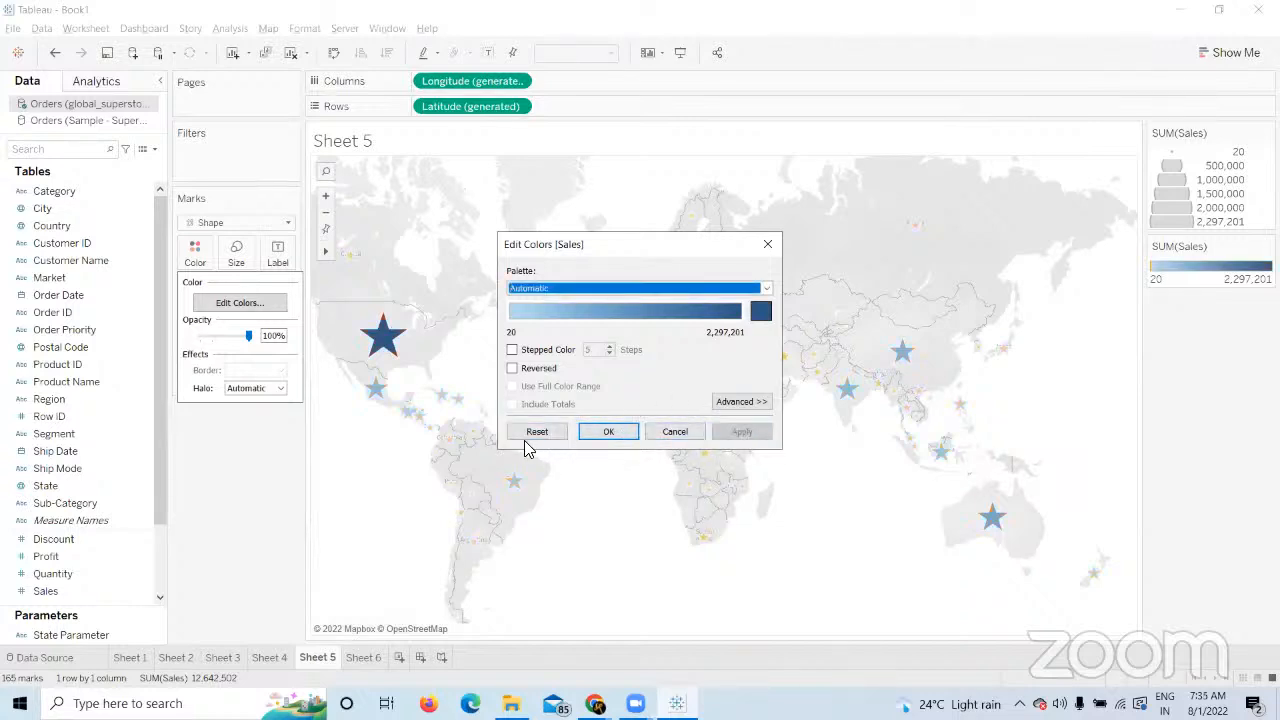
click(535, 433)
click(726, 432)
Apply the Orange-Blue Diverging palette to the Sales colours and confirm it.
click(767, 290)
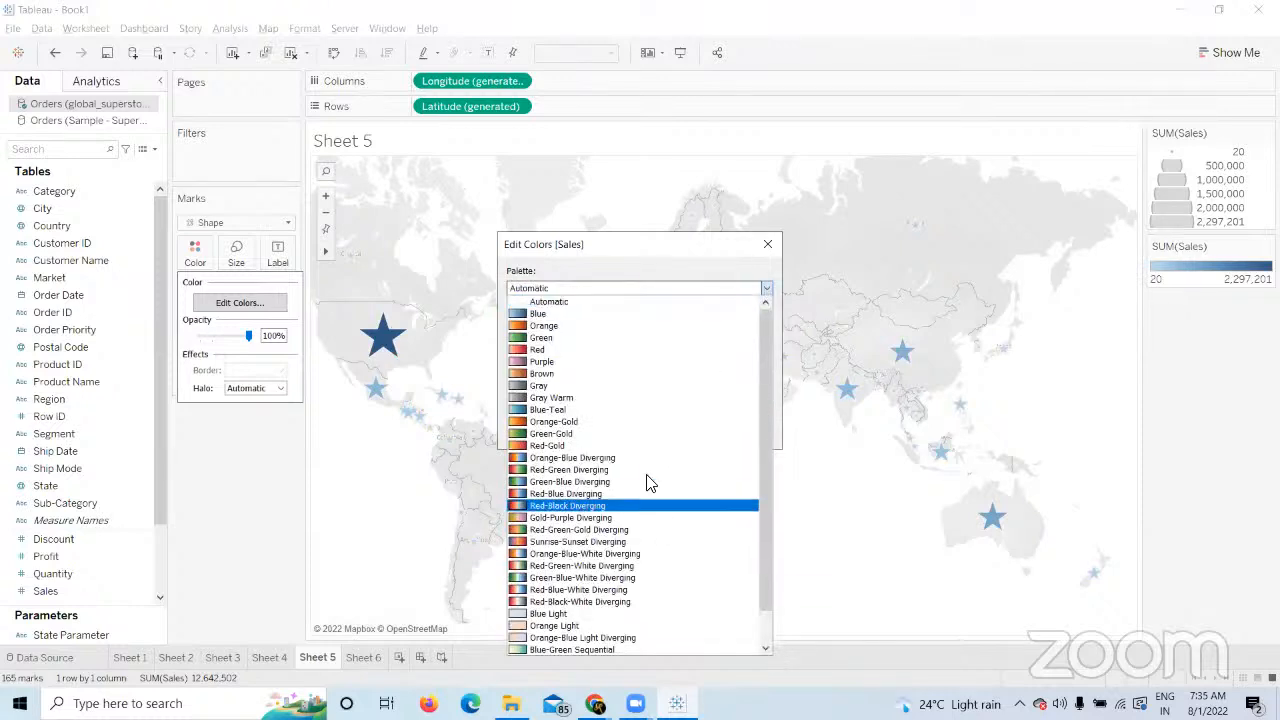
click(646, 470)
click(738, 432)
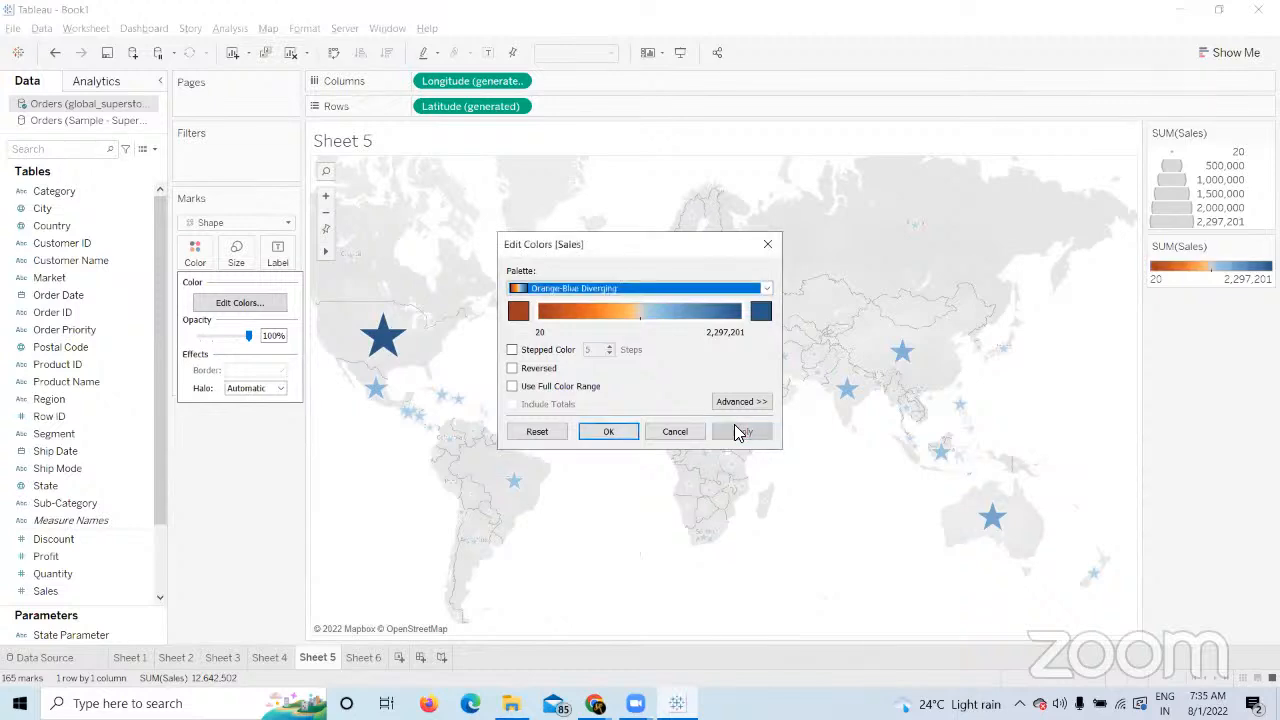
click(610, 432)
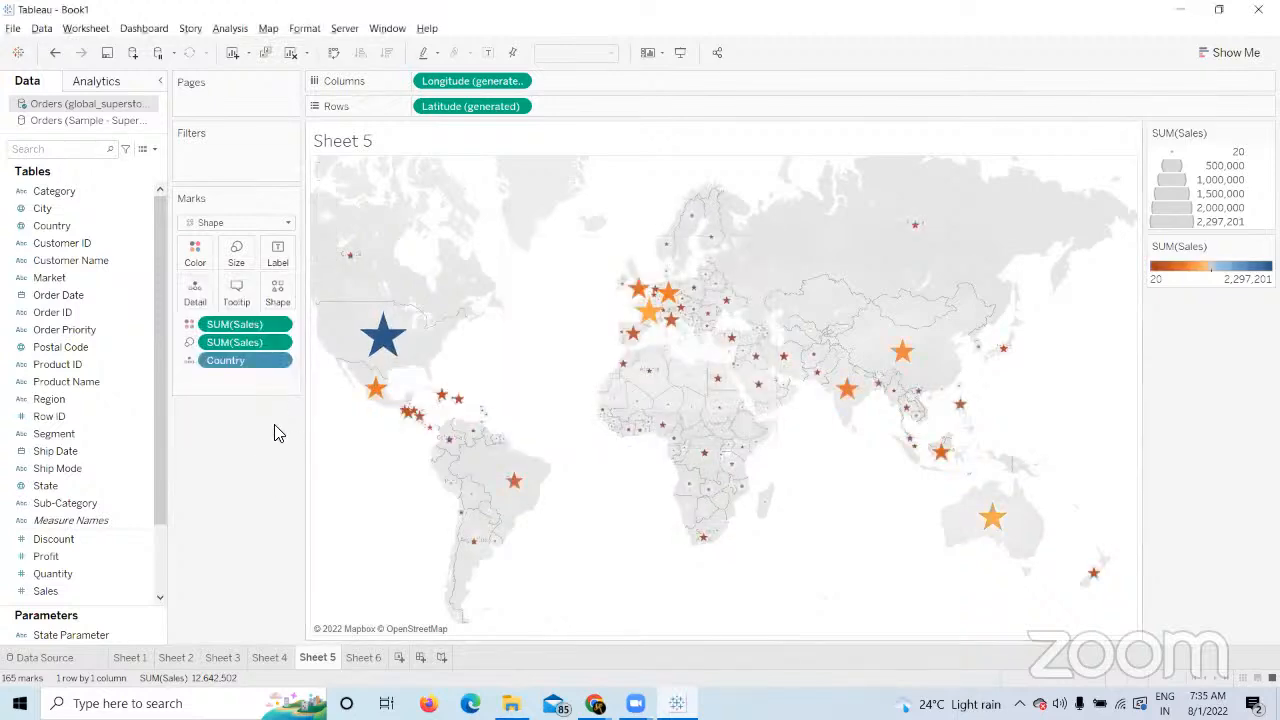
click(281, 296)
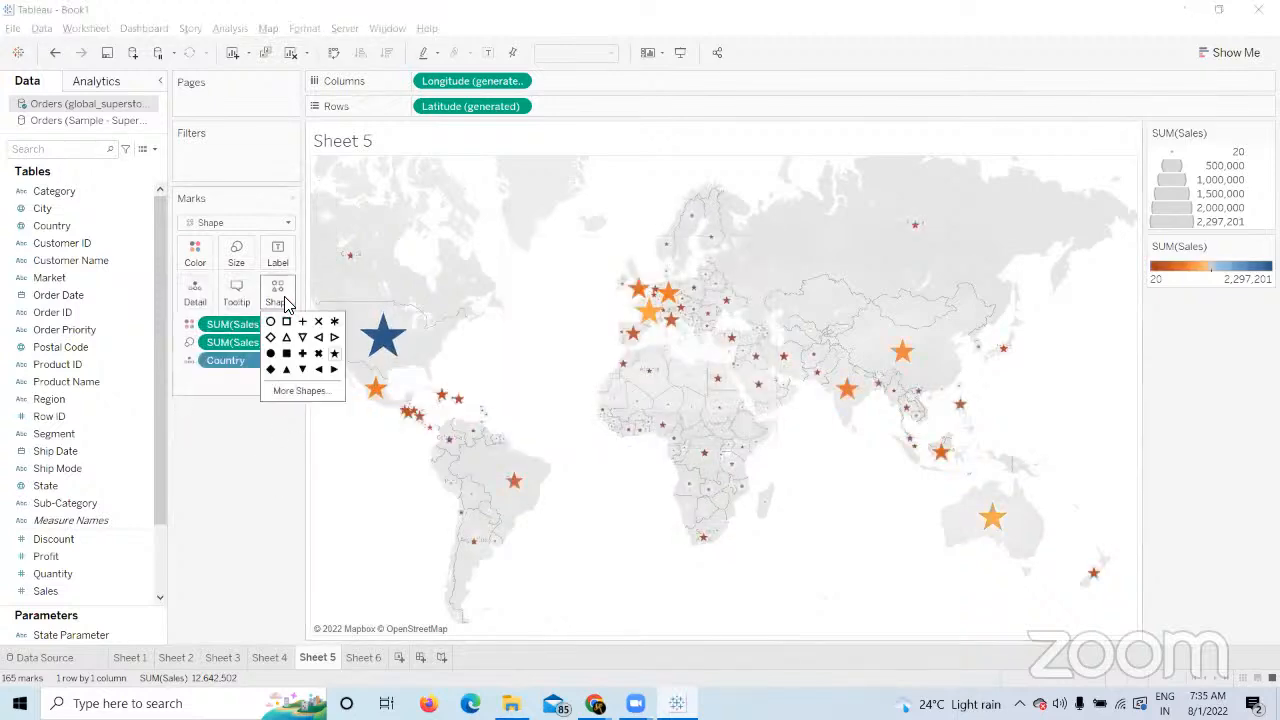
Set every mark to the July palette's custom sales image.
click(300, 390)
click(788, 241)
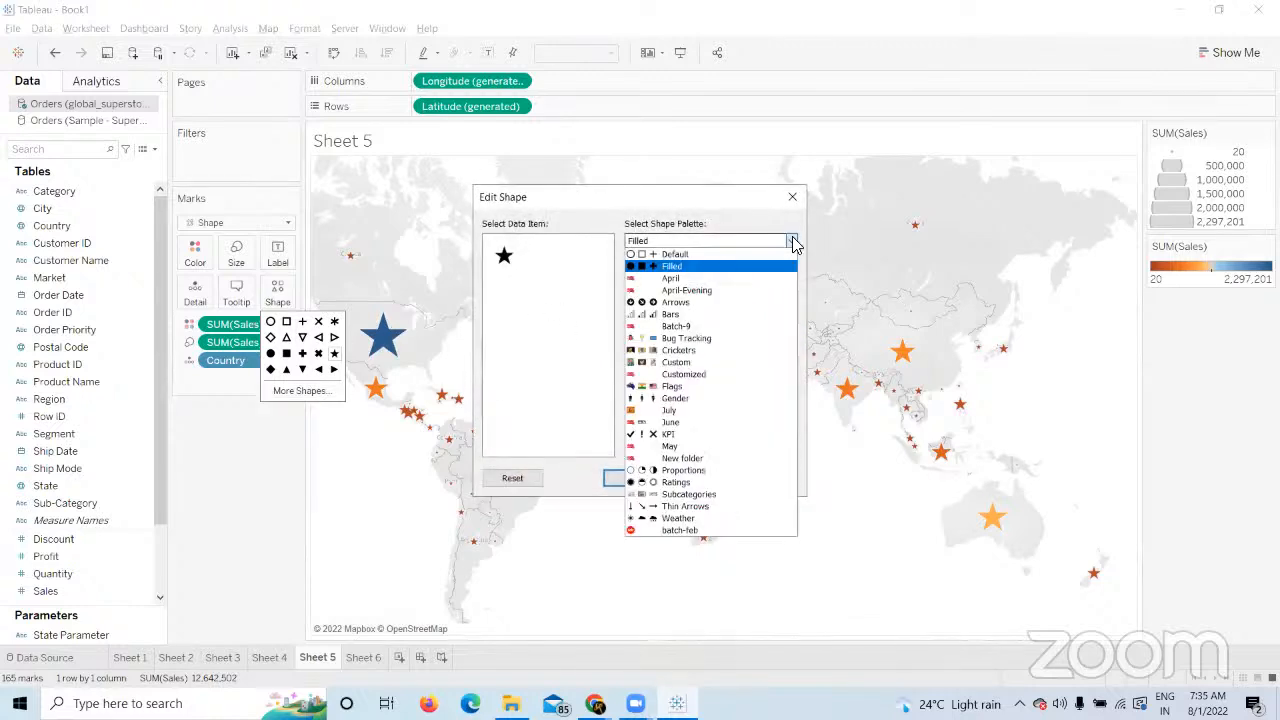
click(686, 410)
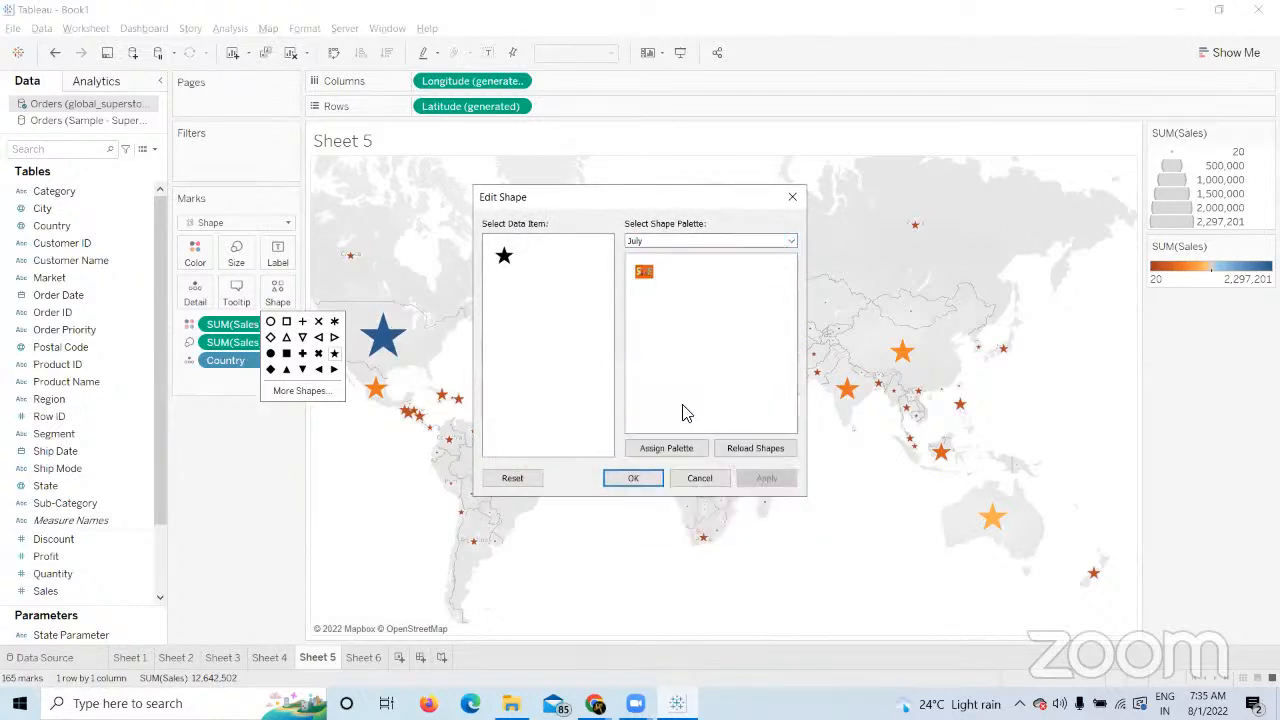
click(644, 271)
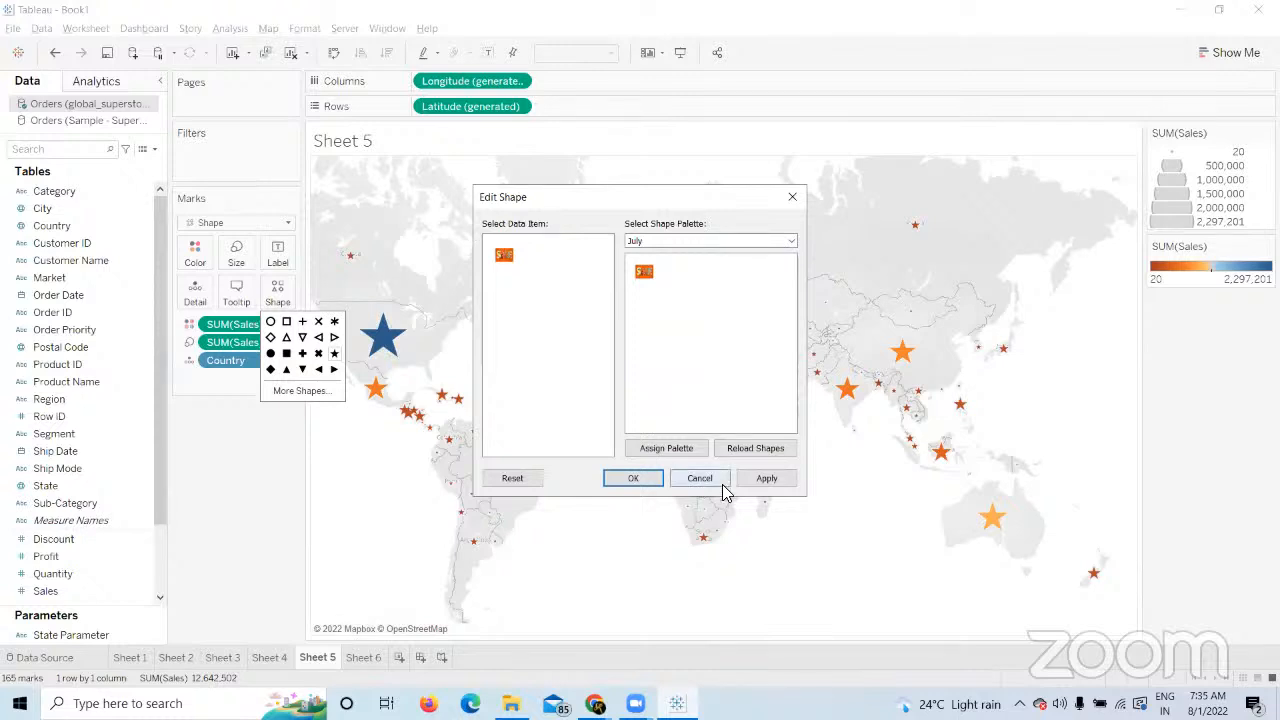
click(764, 479)
click(633, 478)
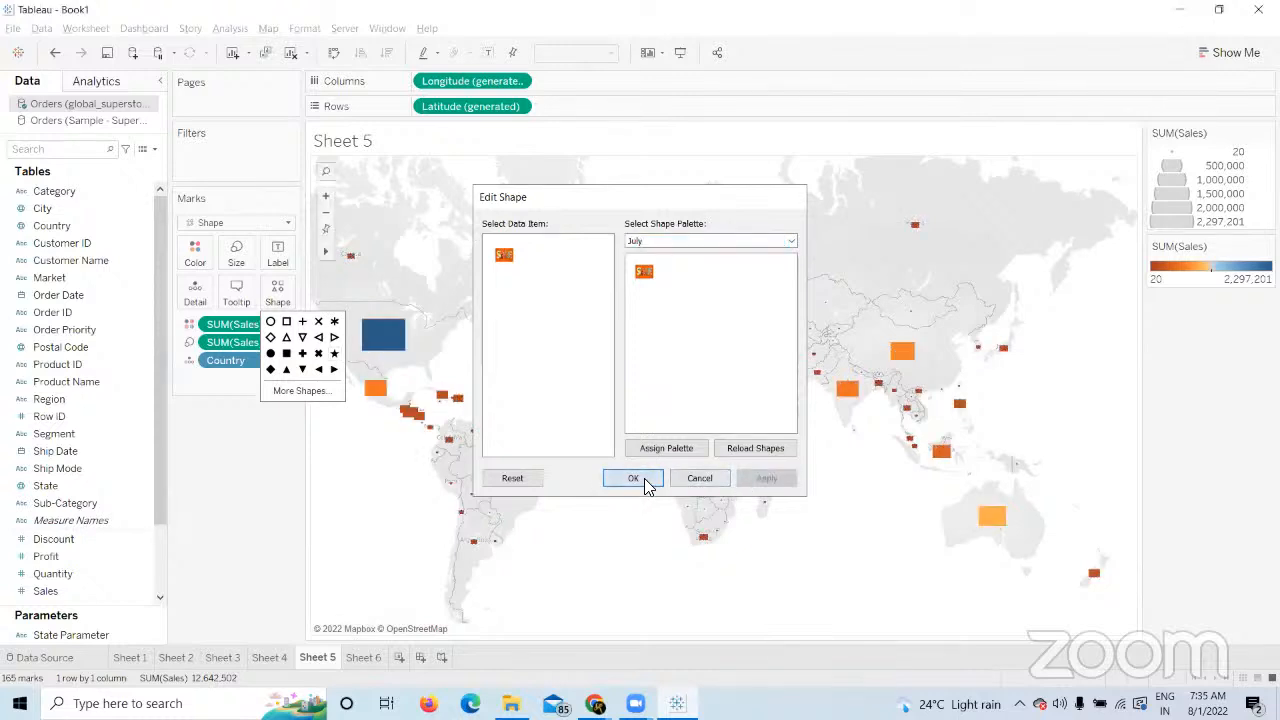
click(225, 536)
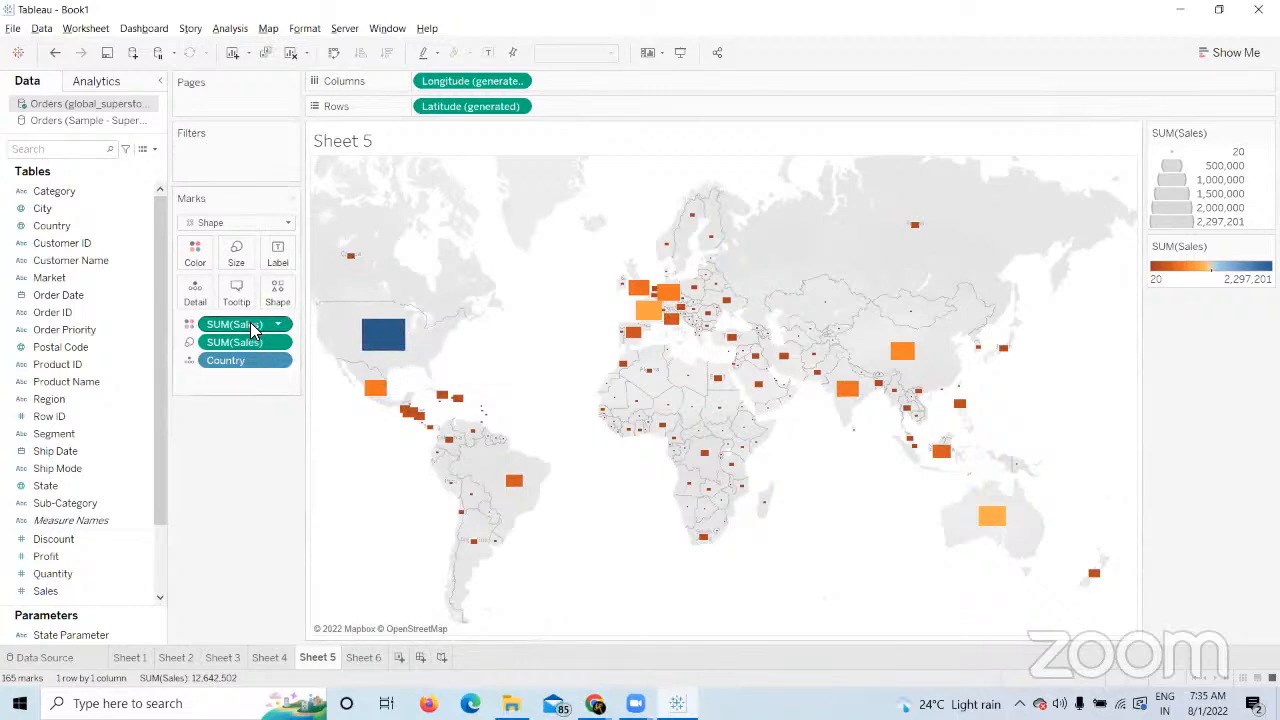
Remove SUM(Sales) from Color and shrink the marks with the Size slider.
drag(220, 325, 243, 523)
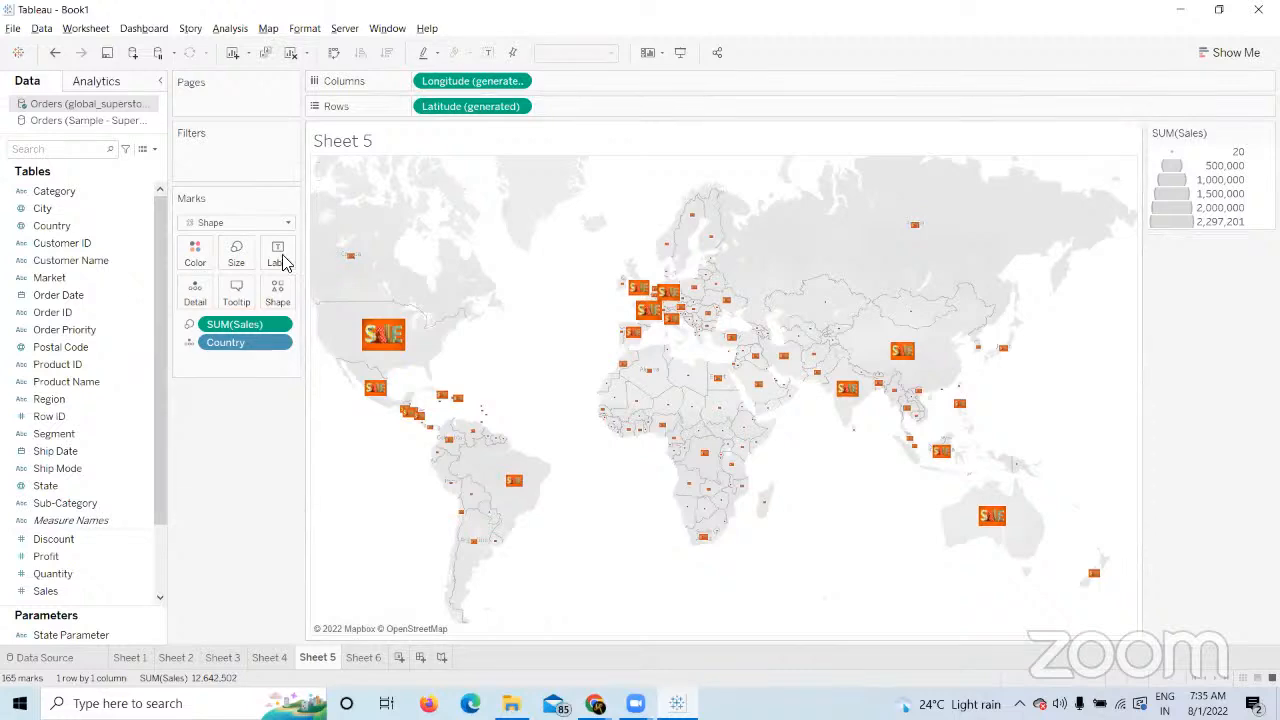
click(236, 254)
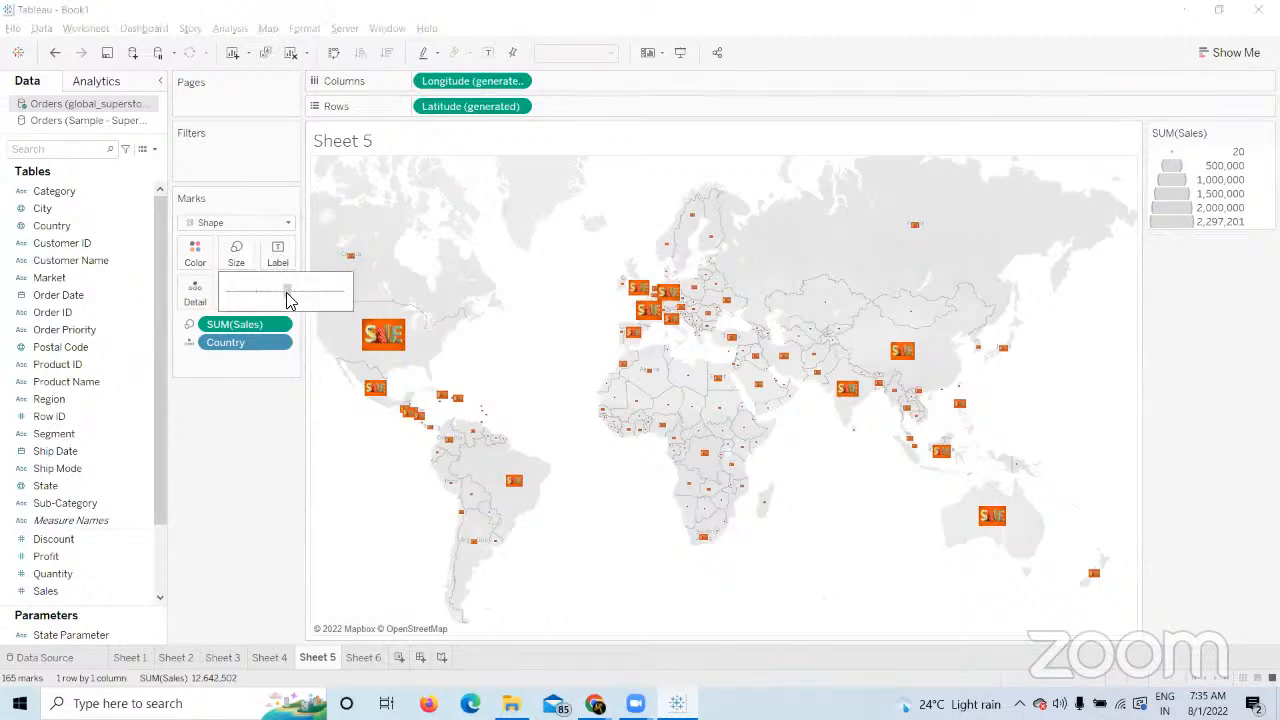
drag(287, 293, 287, 295)
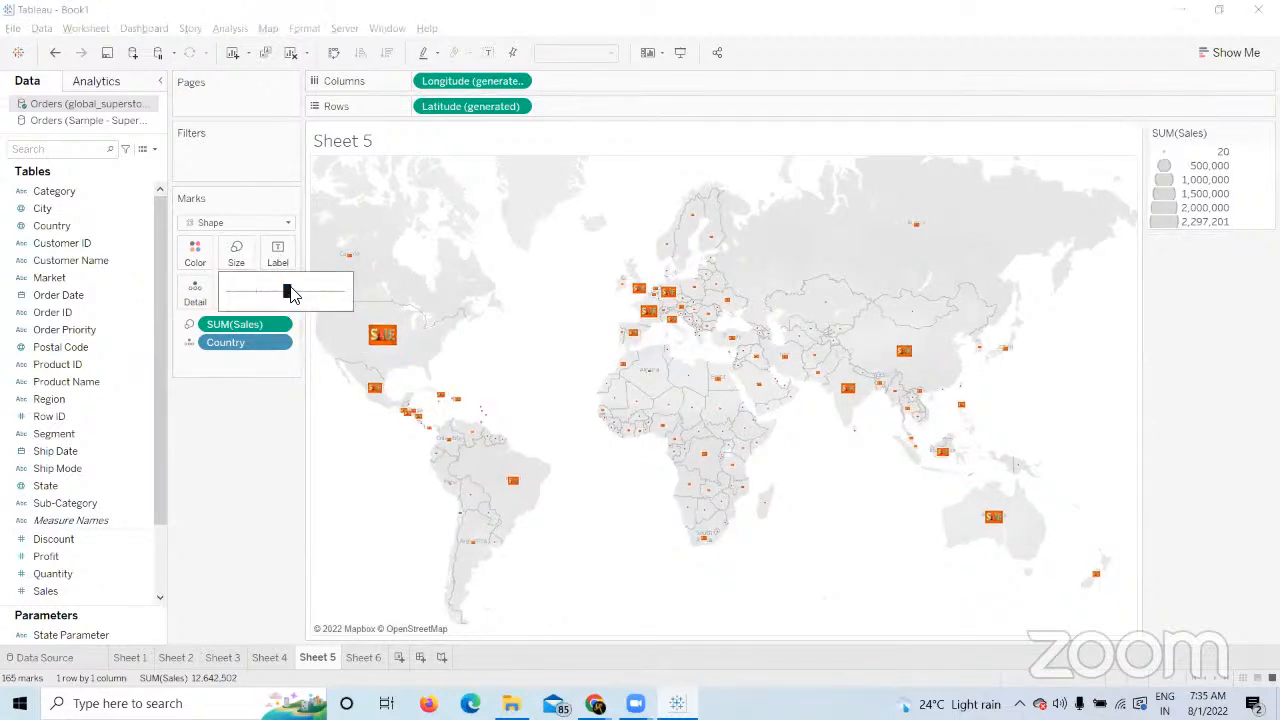
click(268, 473)
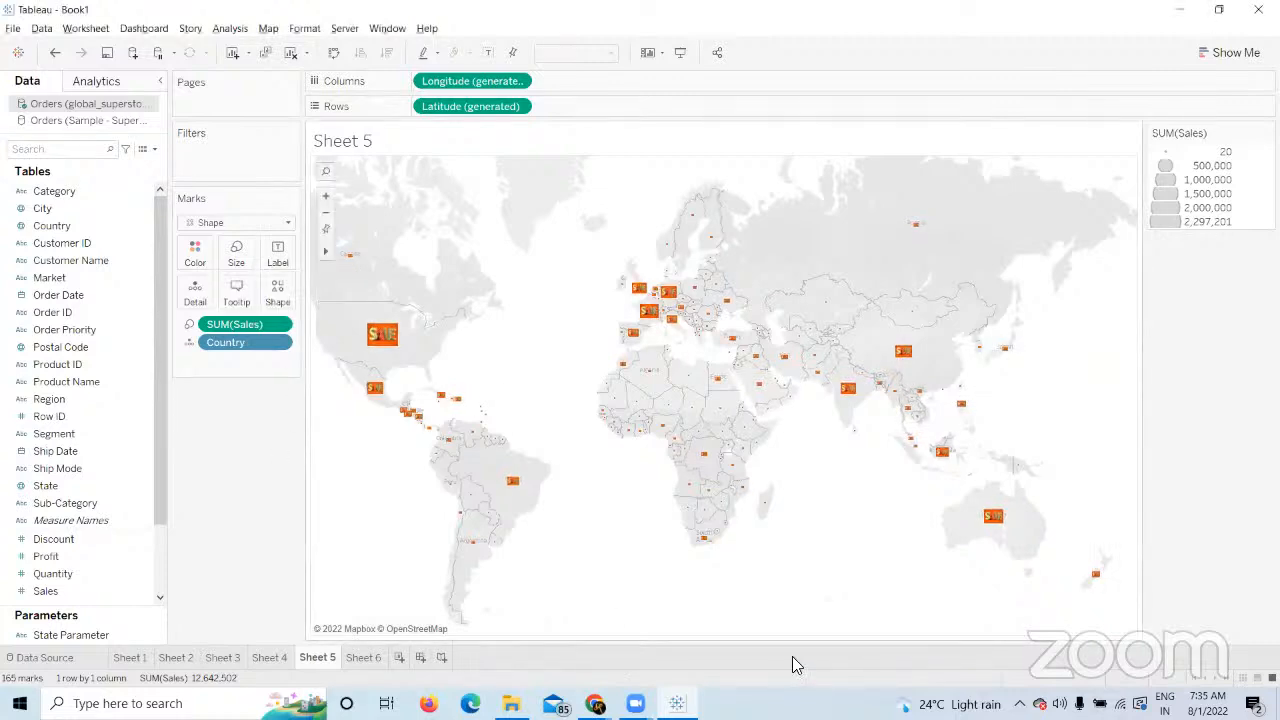
Reset the map to the full world view, then switch to the blank Sheet 6.
mouse_move(382, 336)
scroll(414, 208, down, 2)
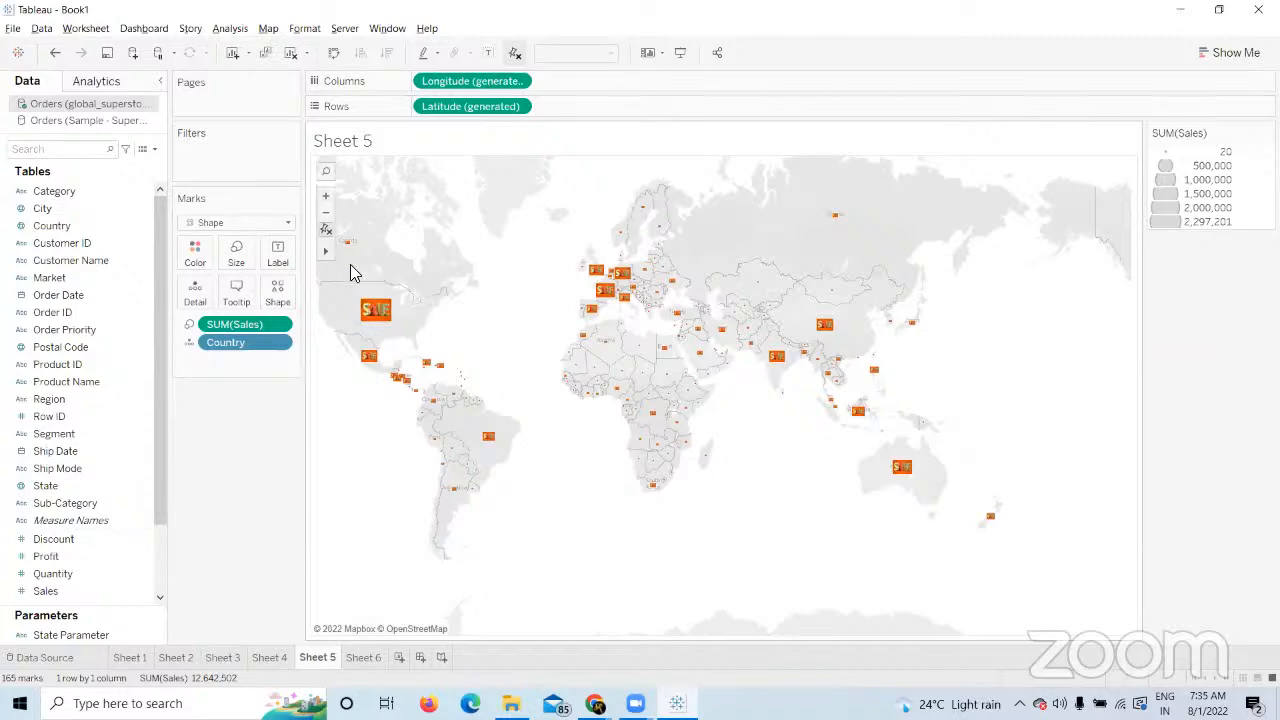
click(326, 231)
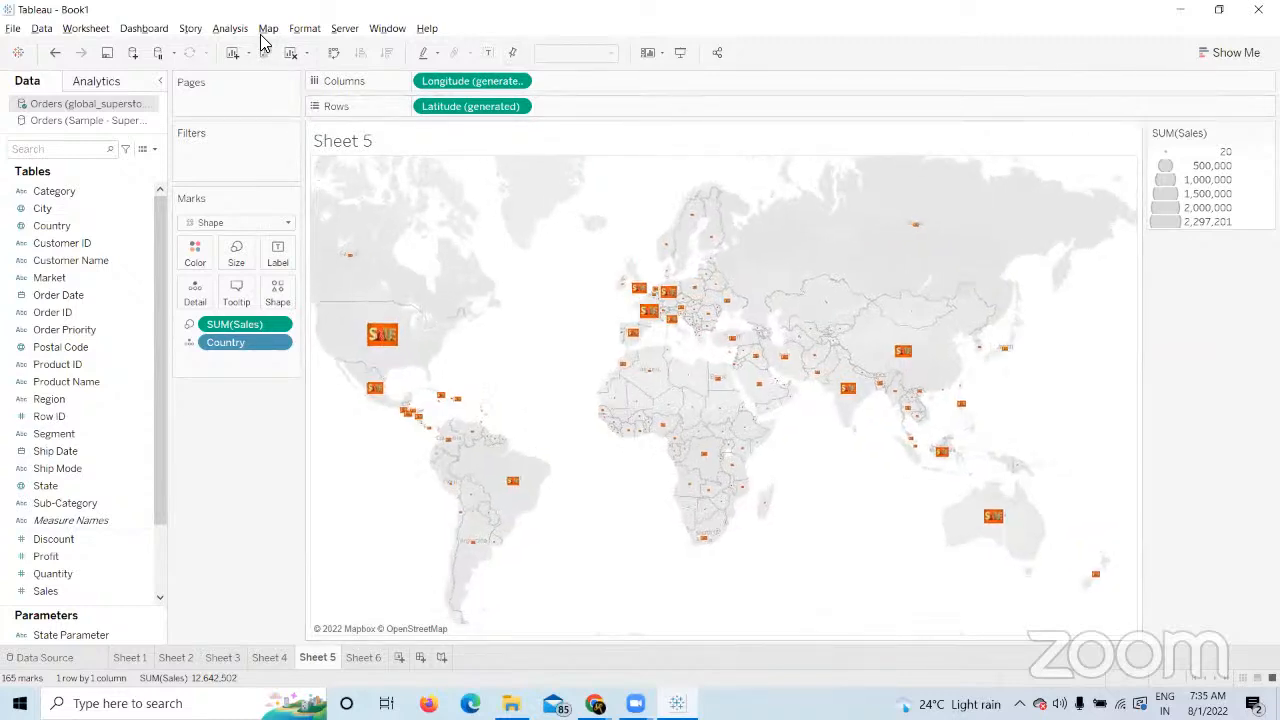
click(268, 28)
mouse_move(294, 66)
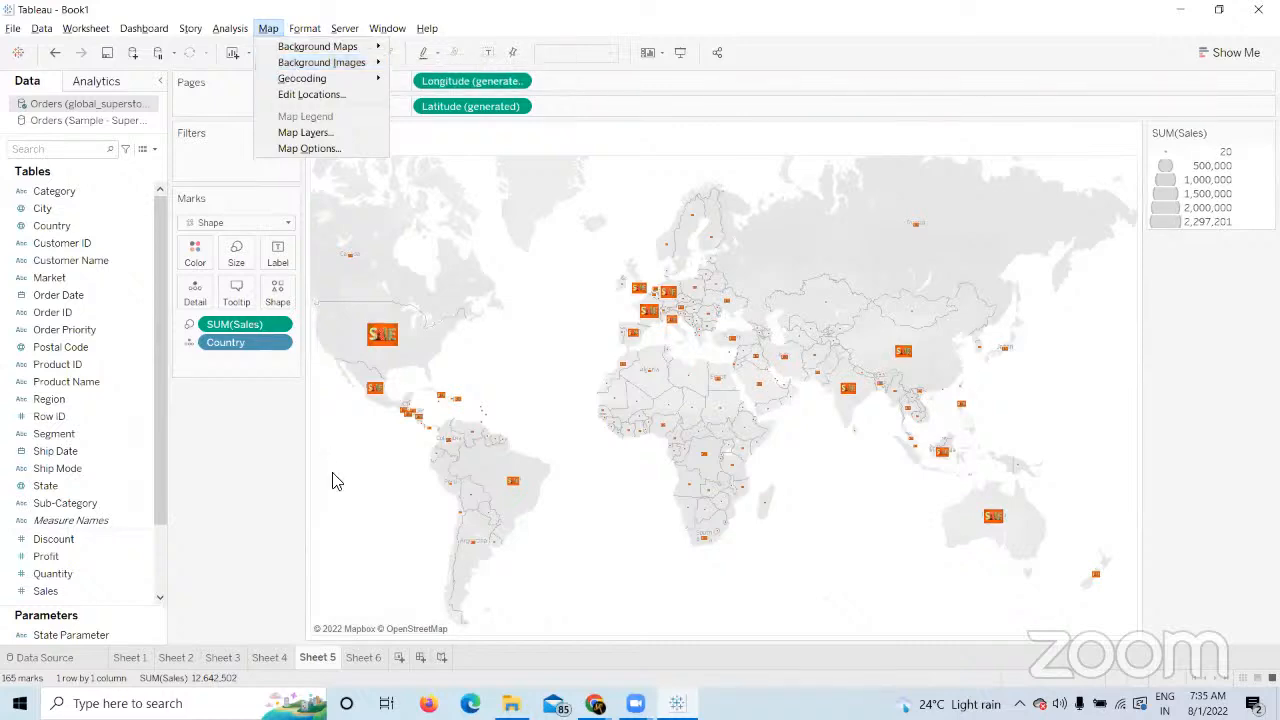
click(252, 490)
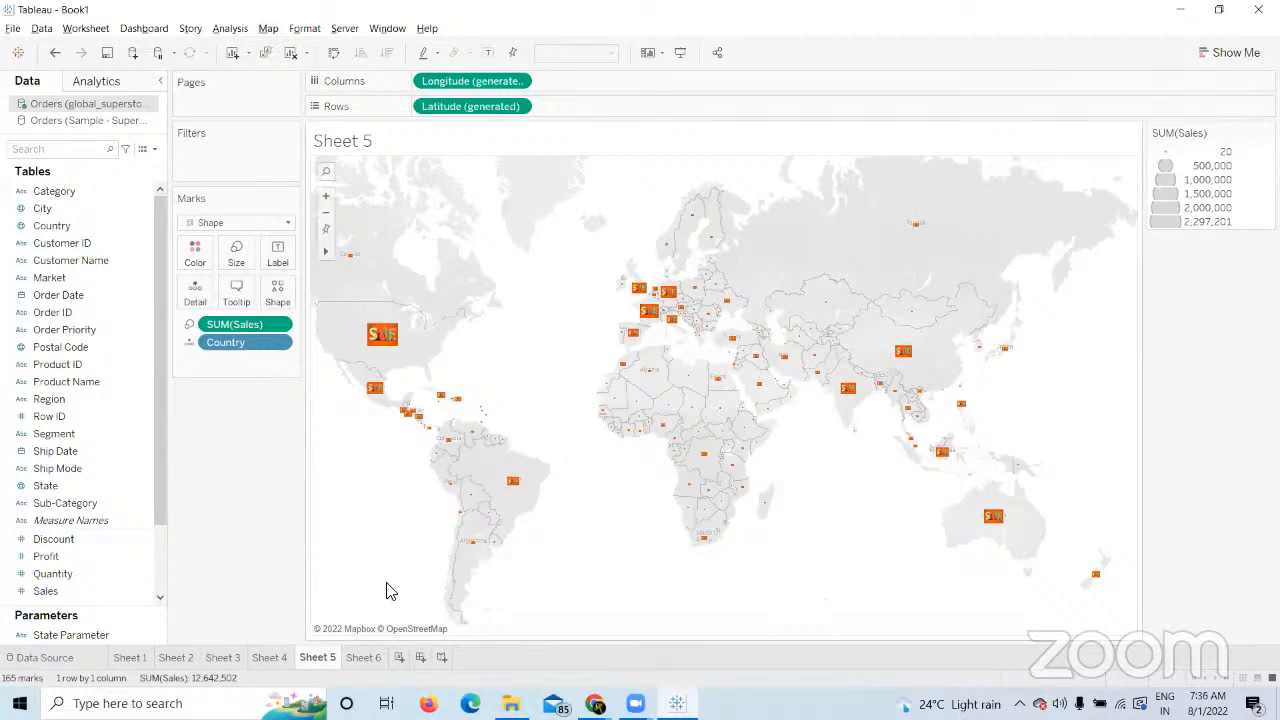
click(364, 657)
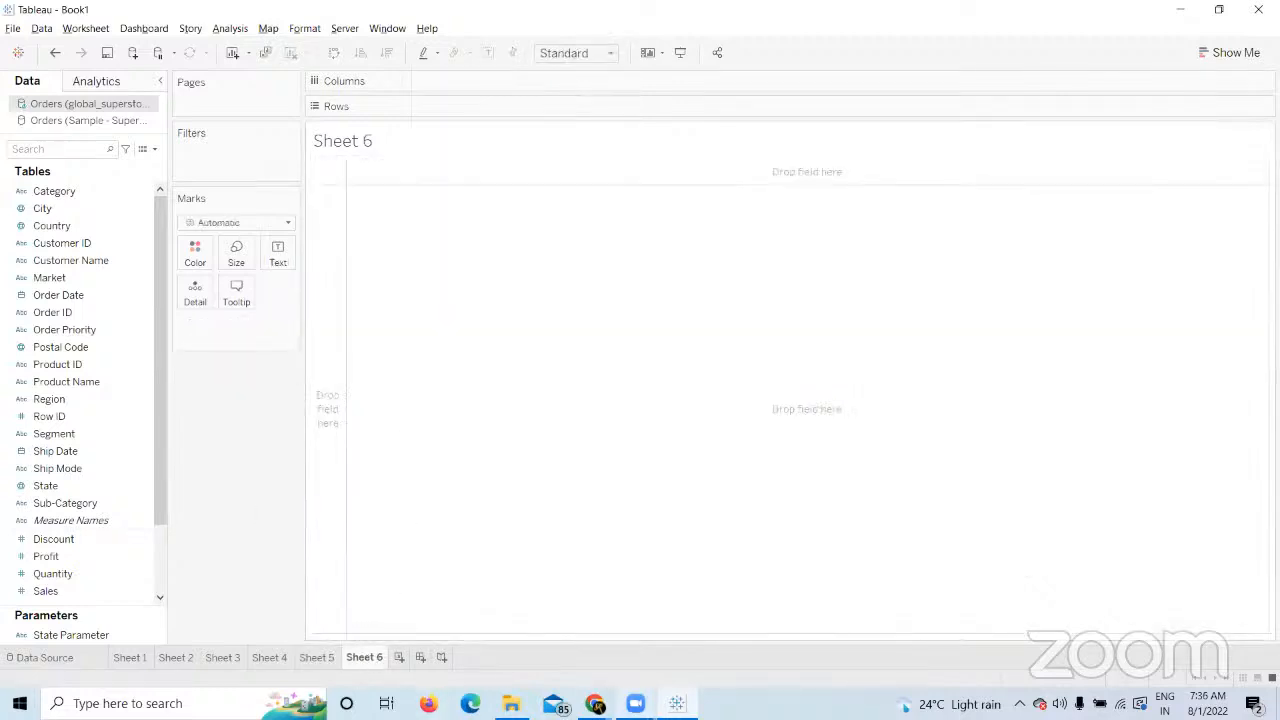
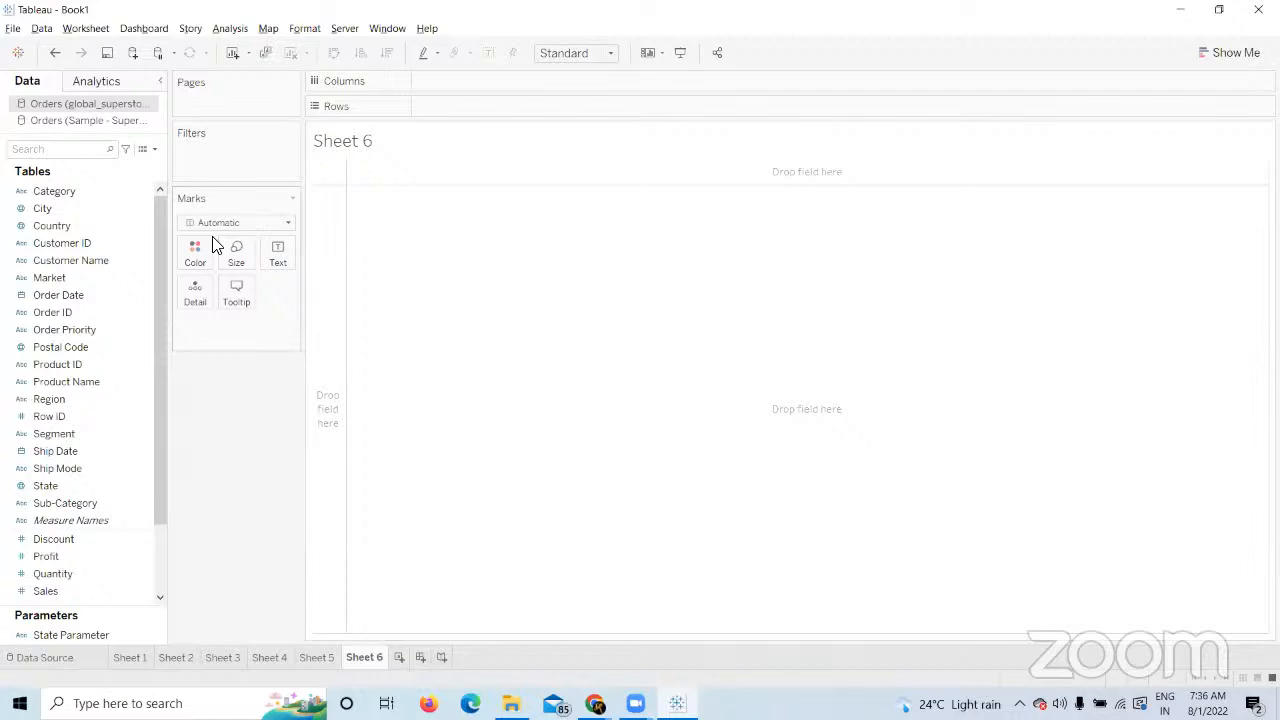
Map every Country, size the circles by SUM(Sales), and enlarge them with the Size slider.
click(74, 229)
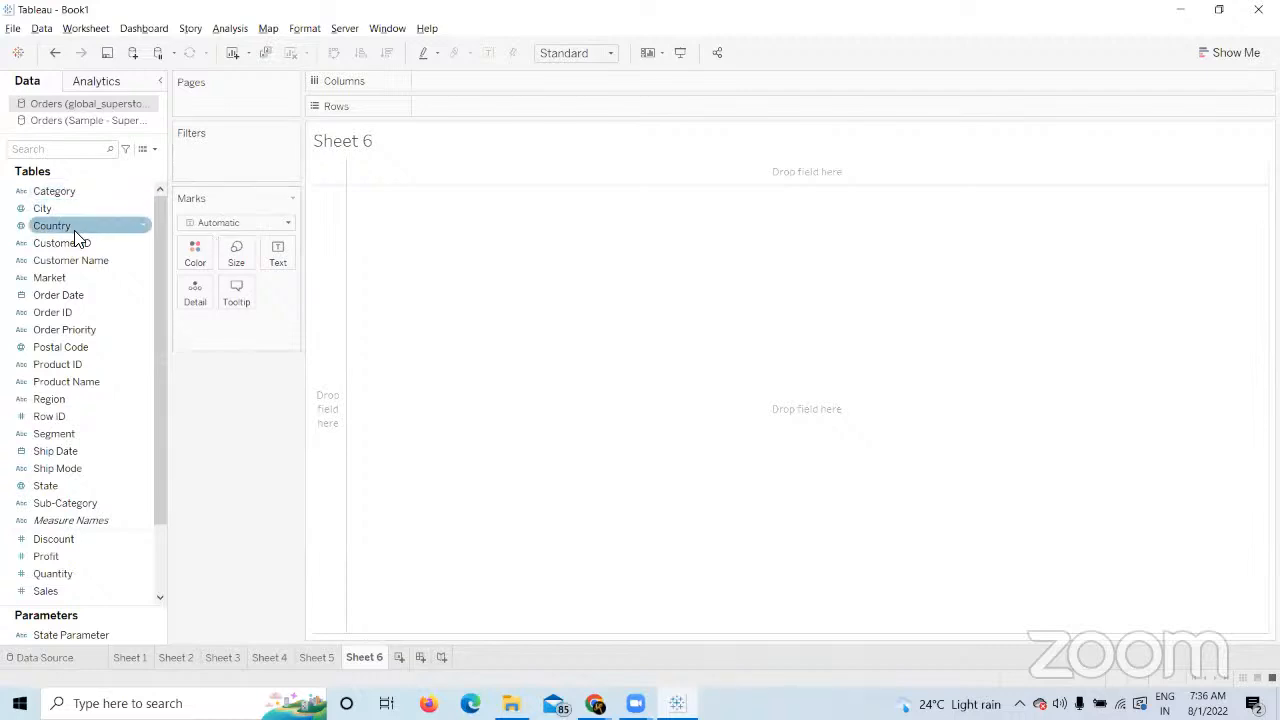
double_click(74, 228)
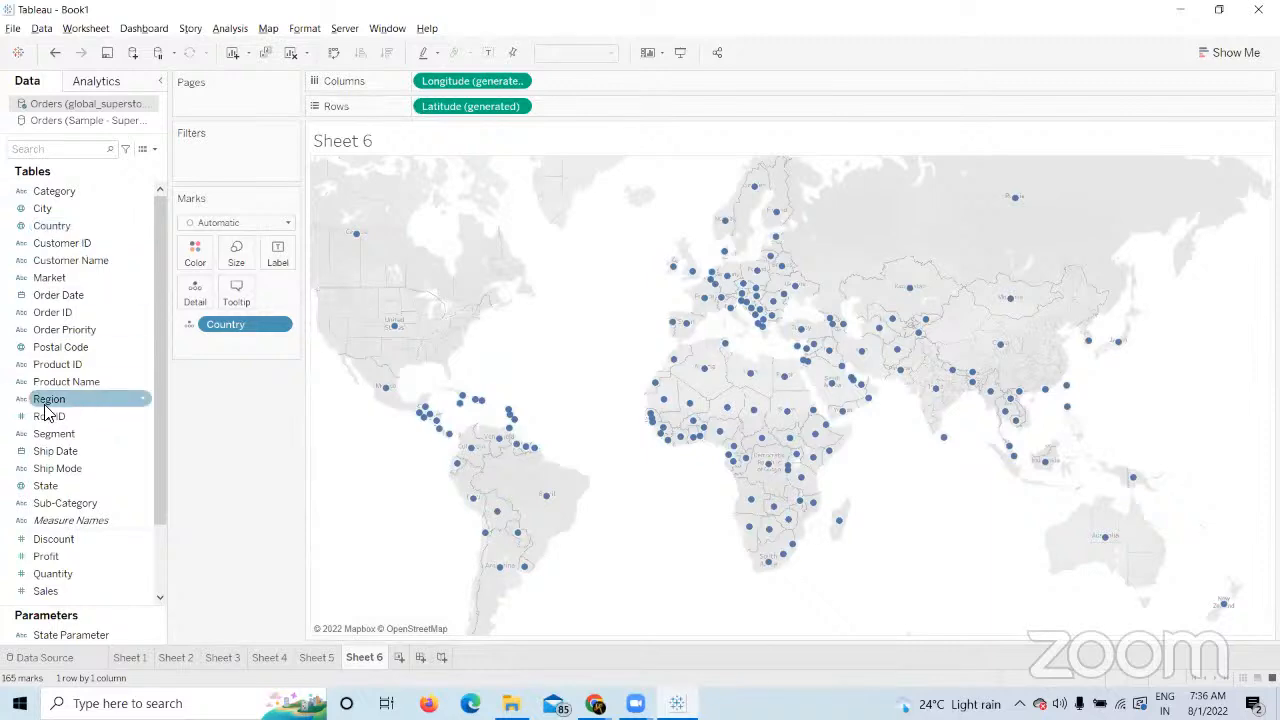
click(78, 557)
drag(50, 591, 236, 258)
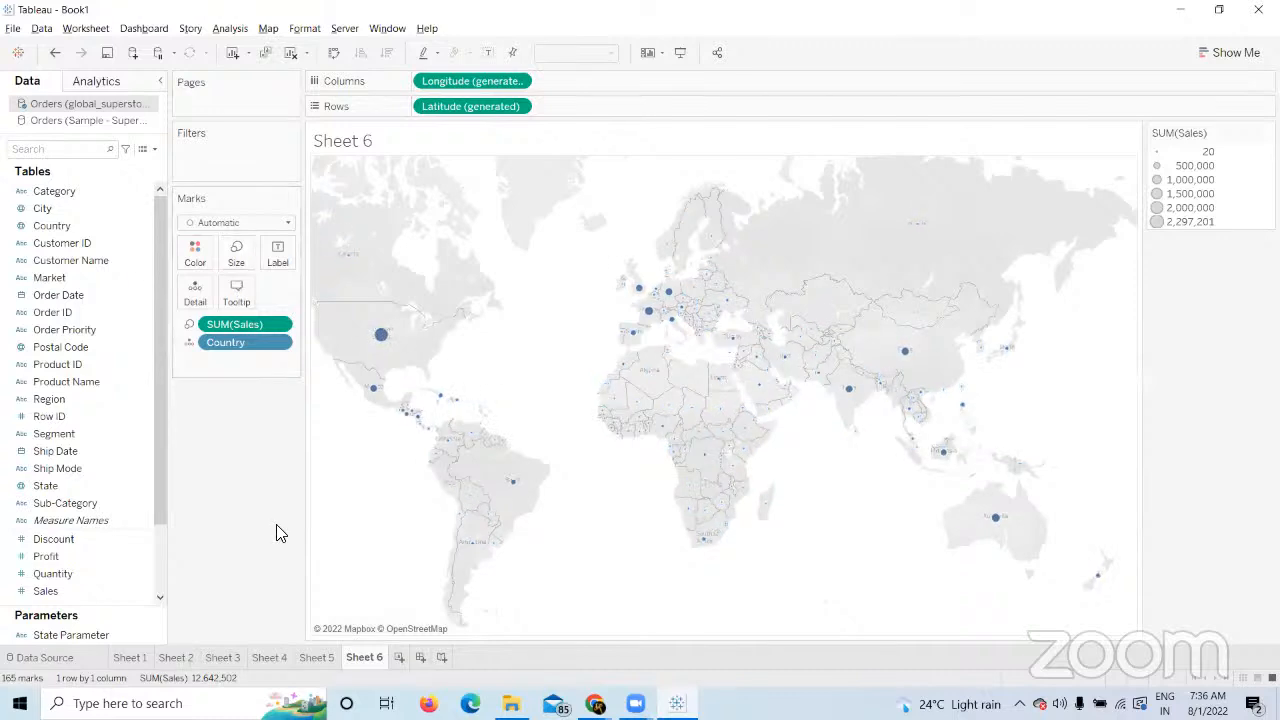
click(236, 252)
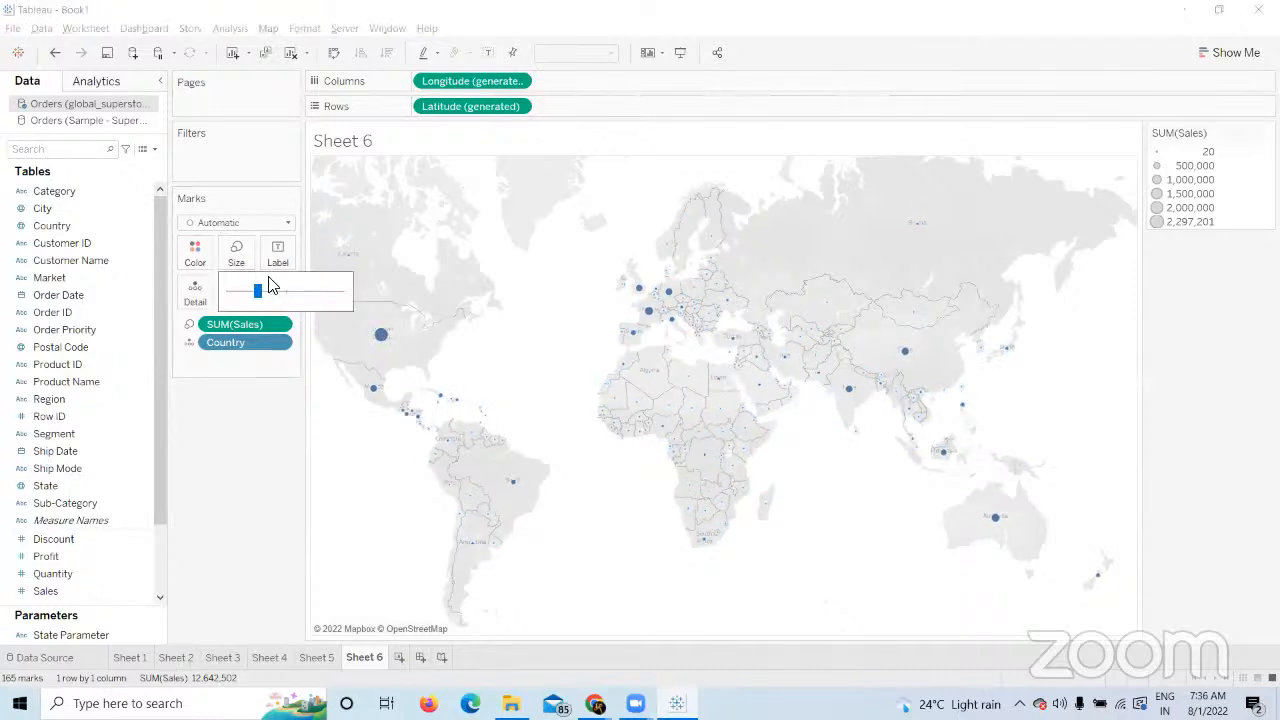
click(279, 291)
click(265, 452)
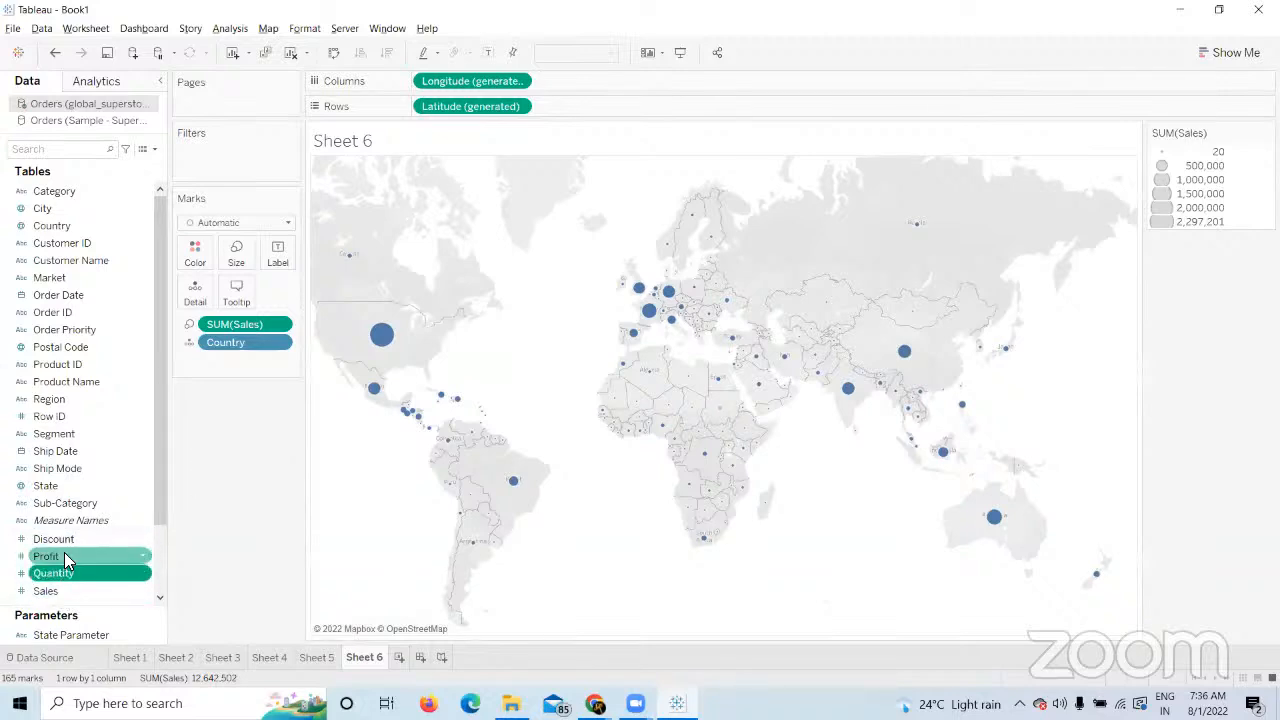
drag(64, 556, 262, 557)
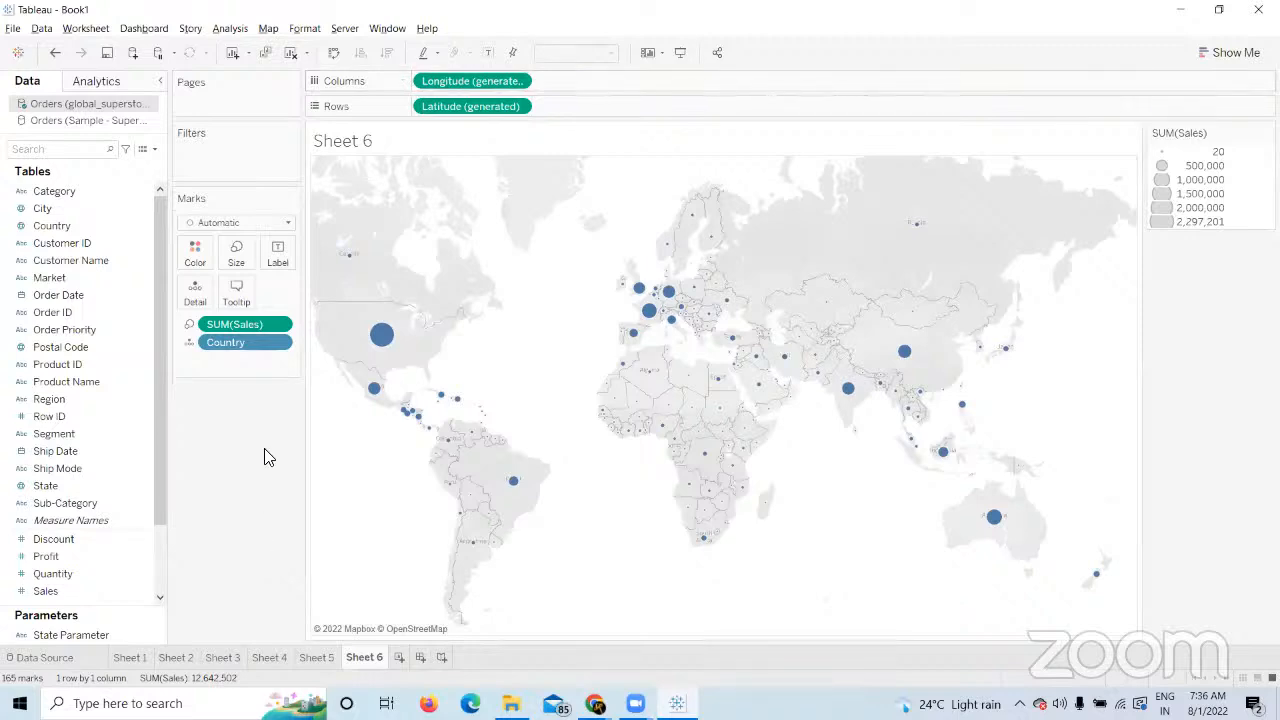
mouse_move(656, 420)
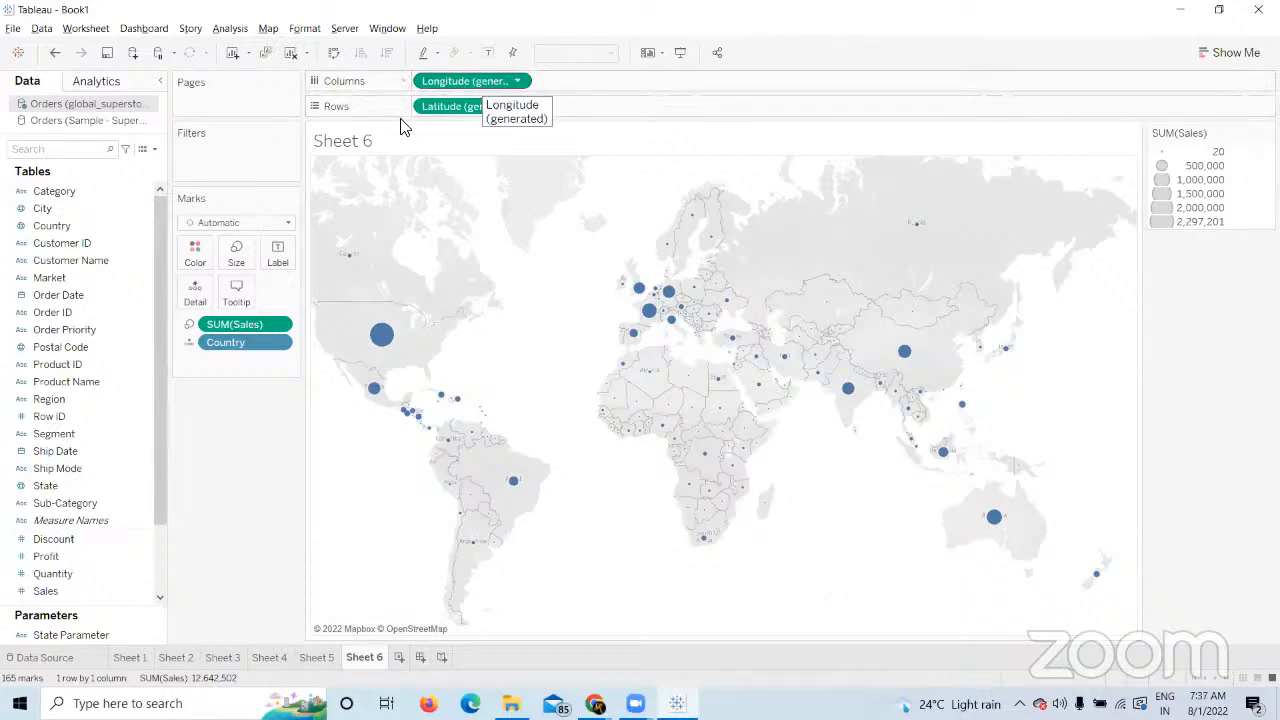
Try a second Latitude (generated) on Rows, then remove it.
drag(160, 484, 150, 590)
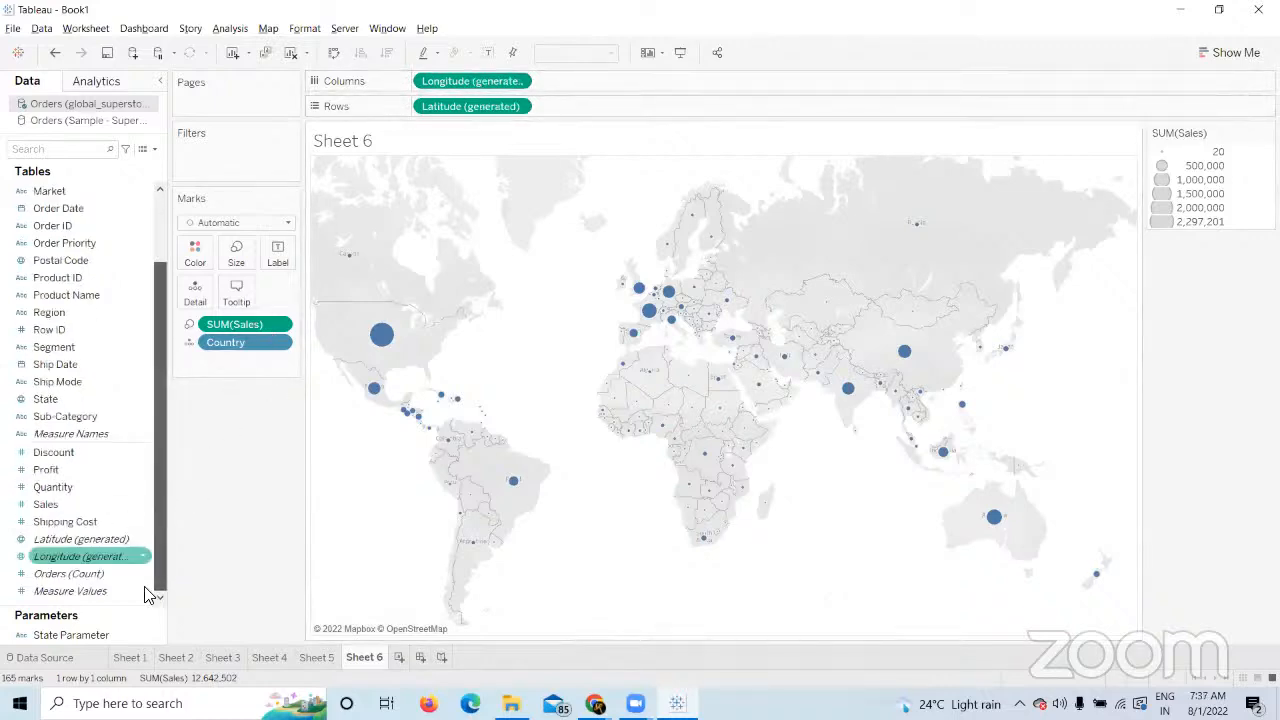
click(57, 562)
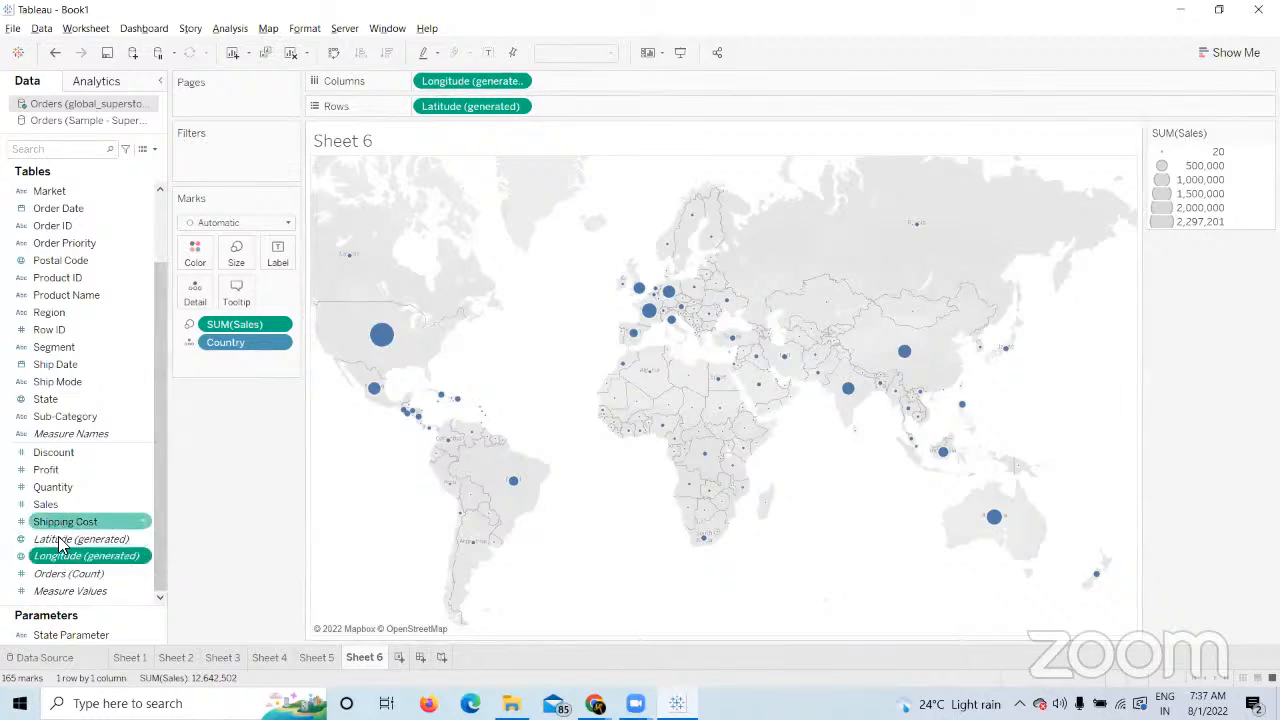
drag(60, 540, 591, 106)
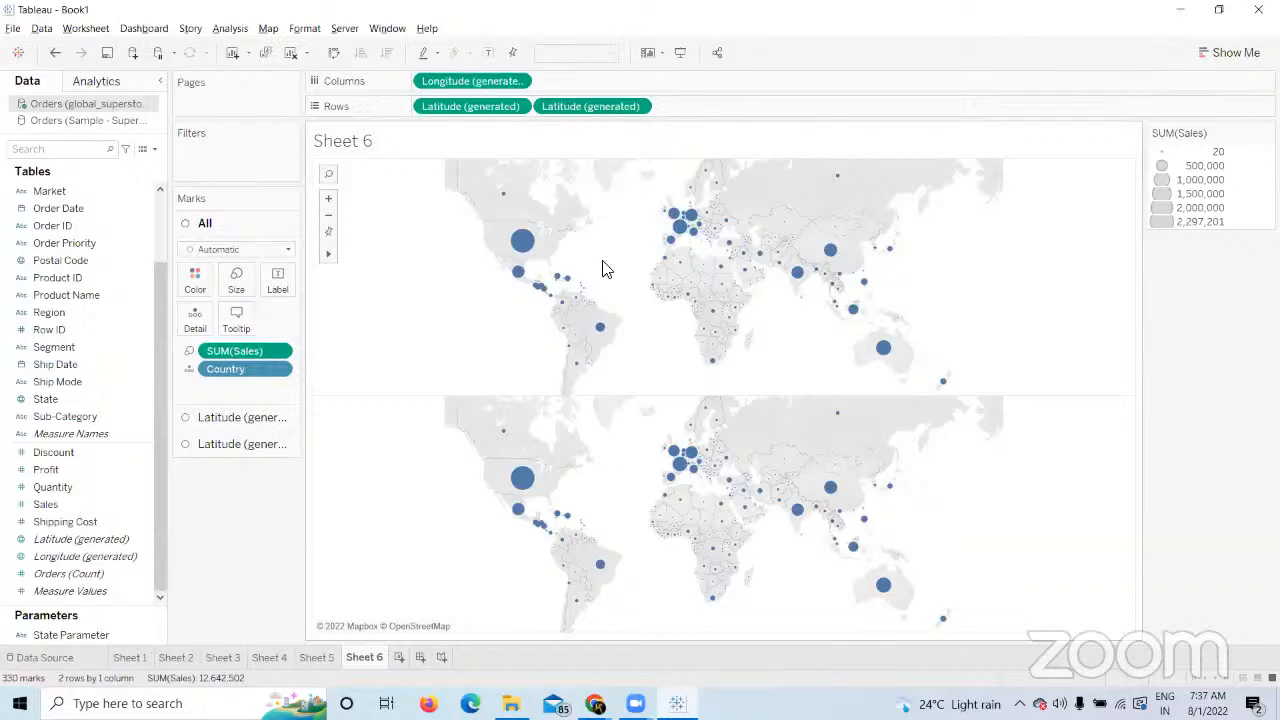
drag(590, 106, 251, 510)
Test a second Longitude for side-by-side maps, remove it, and add a second Latitude to stack maps.
drag(85, 556, 588, 84)
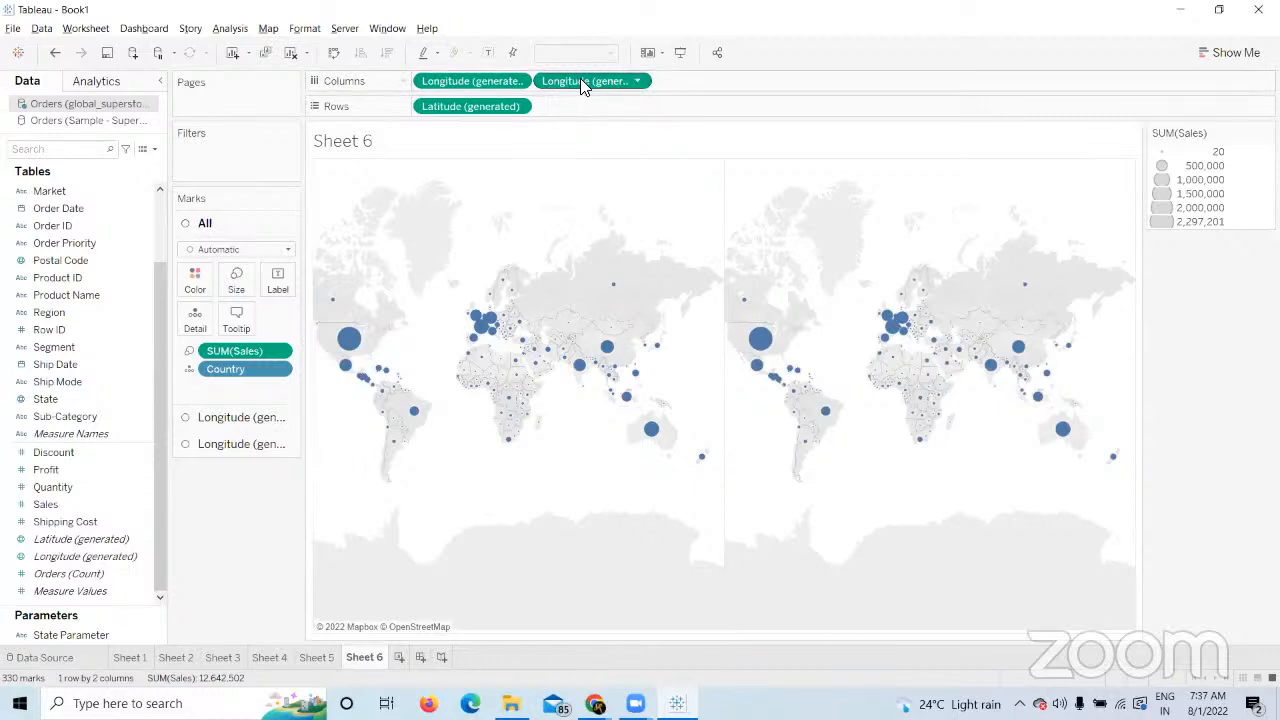
drag(581, 78, 598, 117)
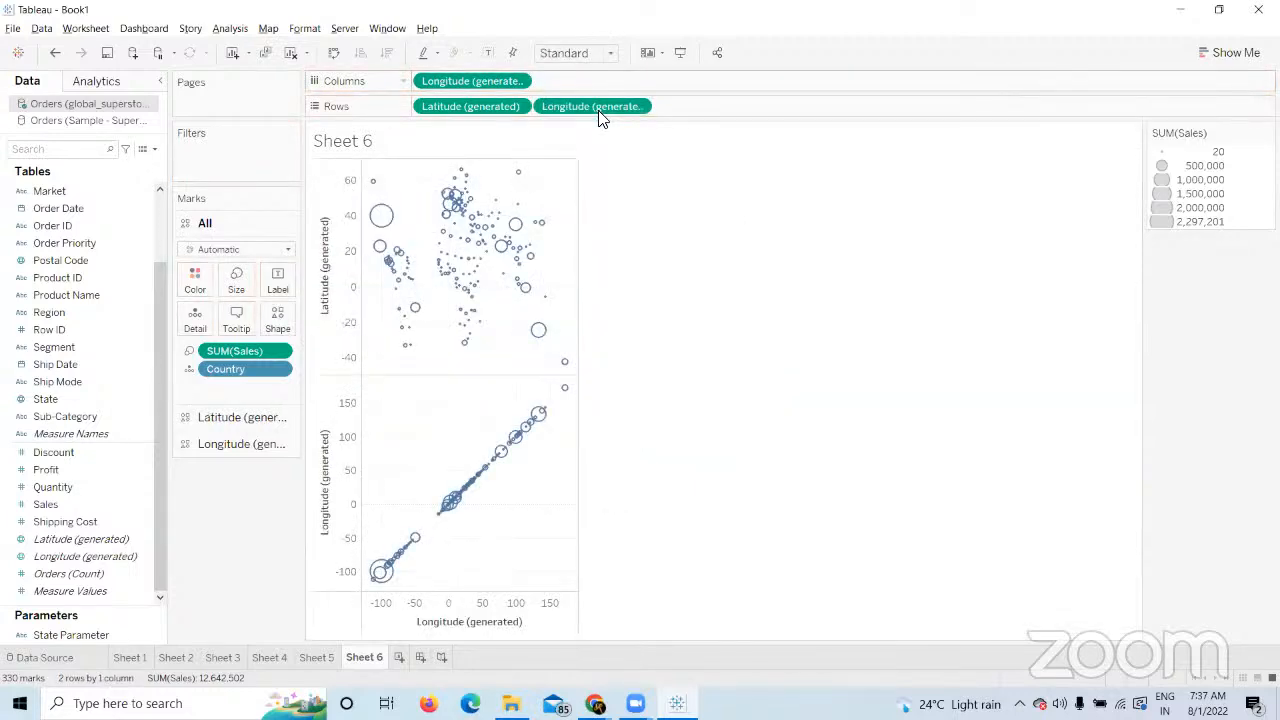
drag(601, 118, 606, 81)
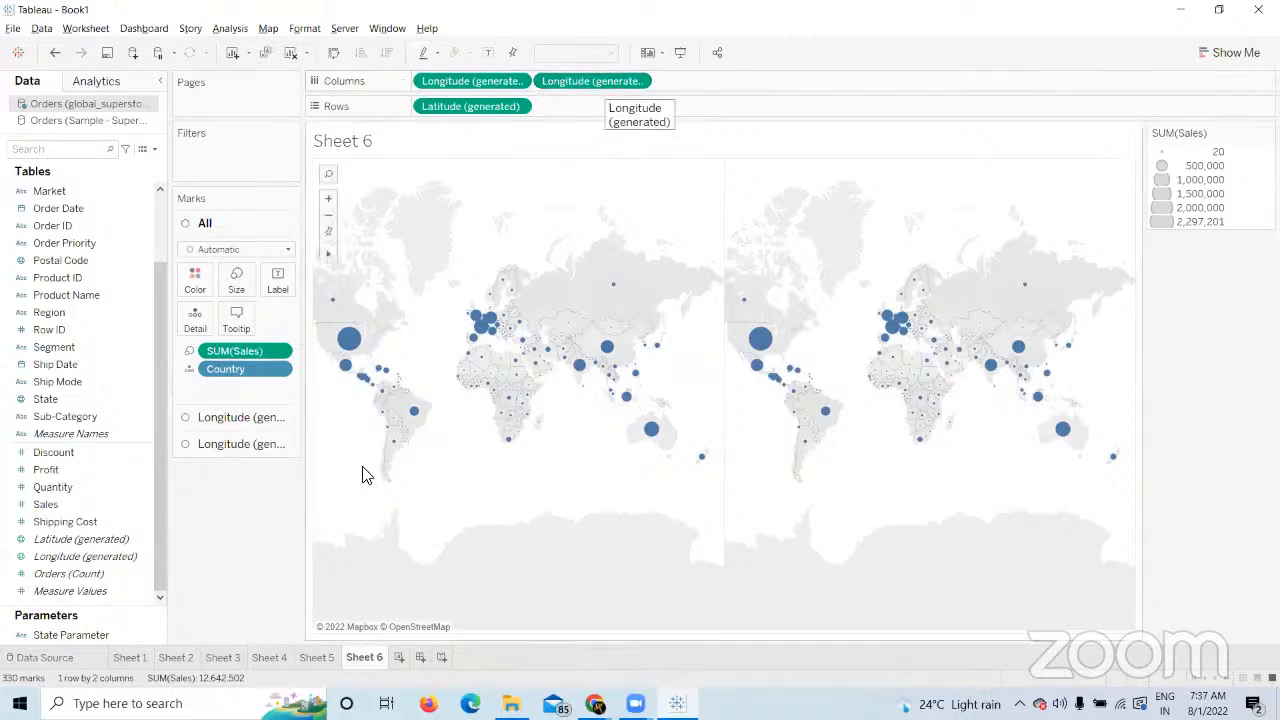
click(258, 420)
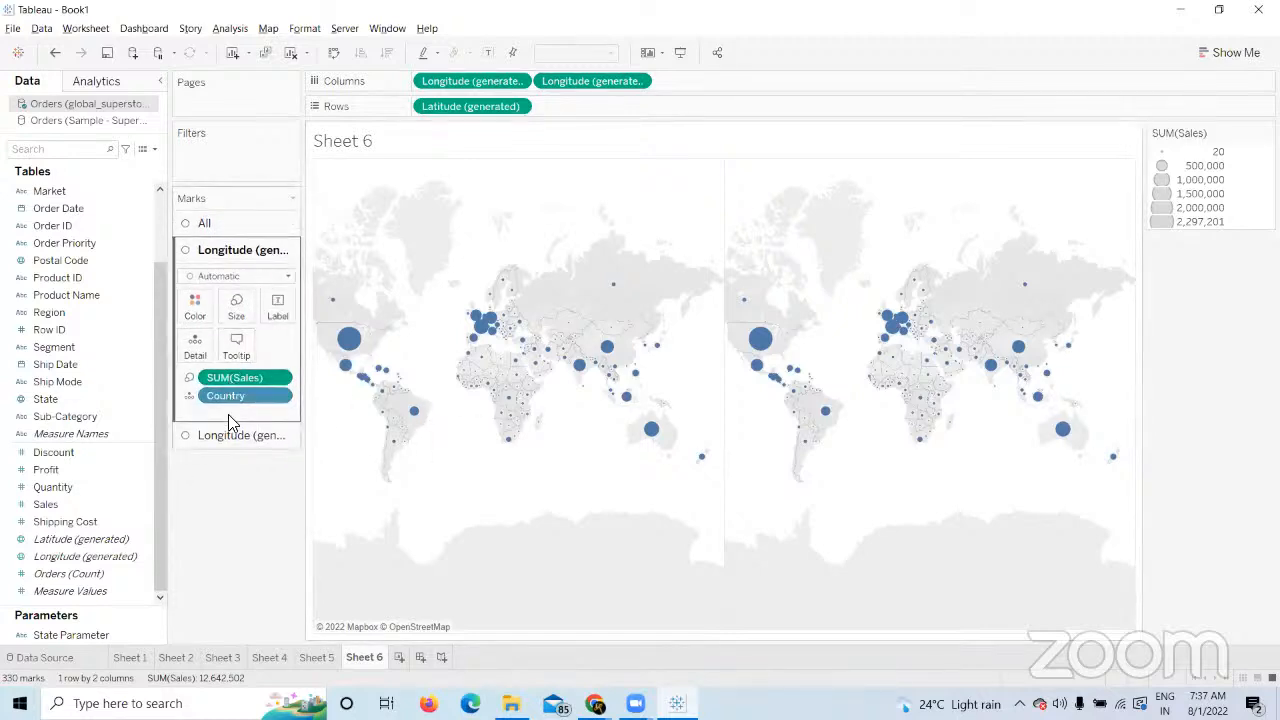
drag(549, 81, 106, 523)
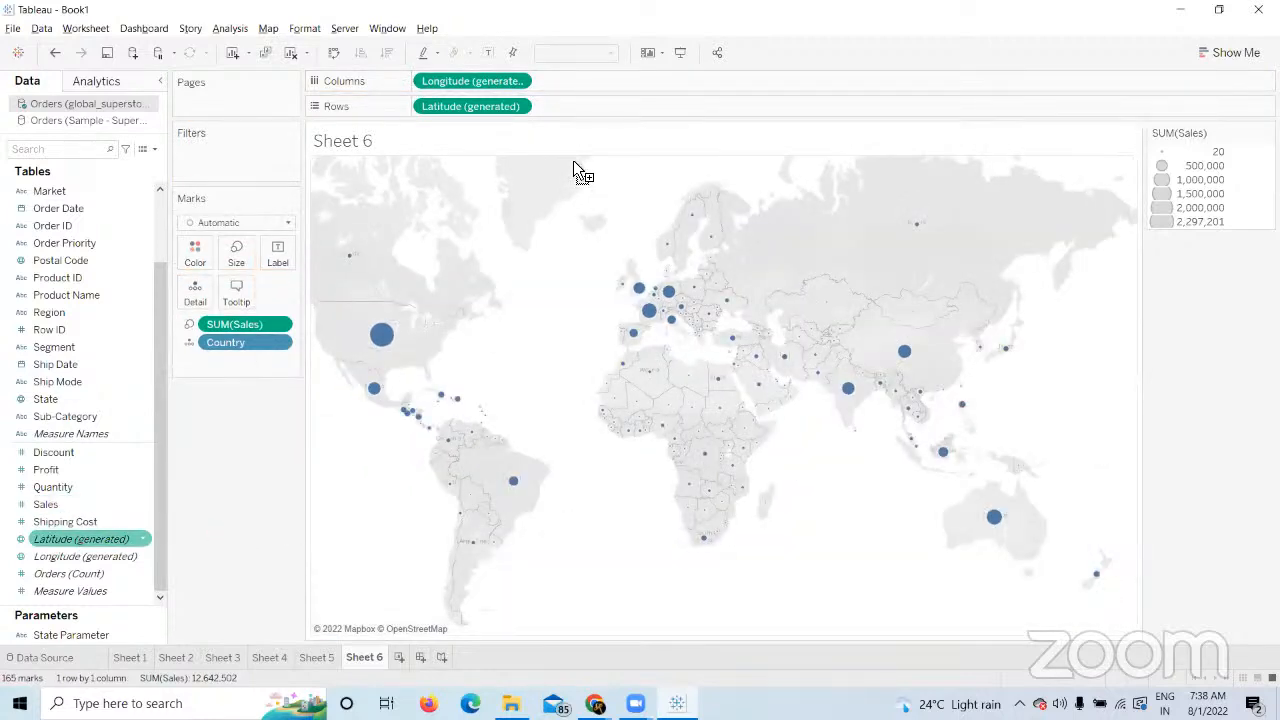
drag(574, 163, 590, 106)
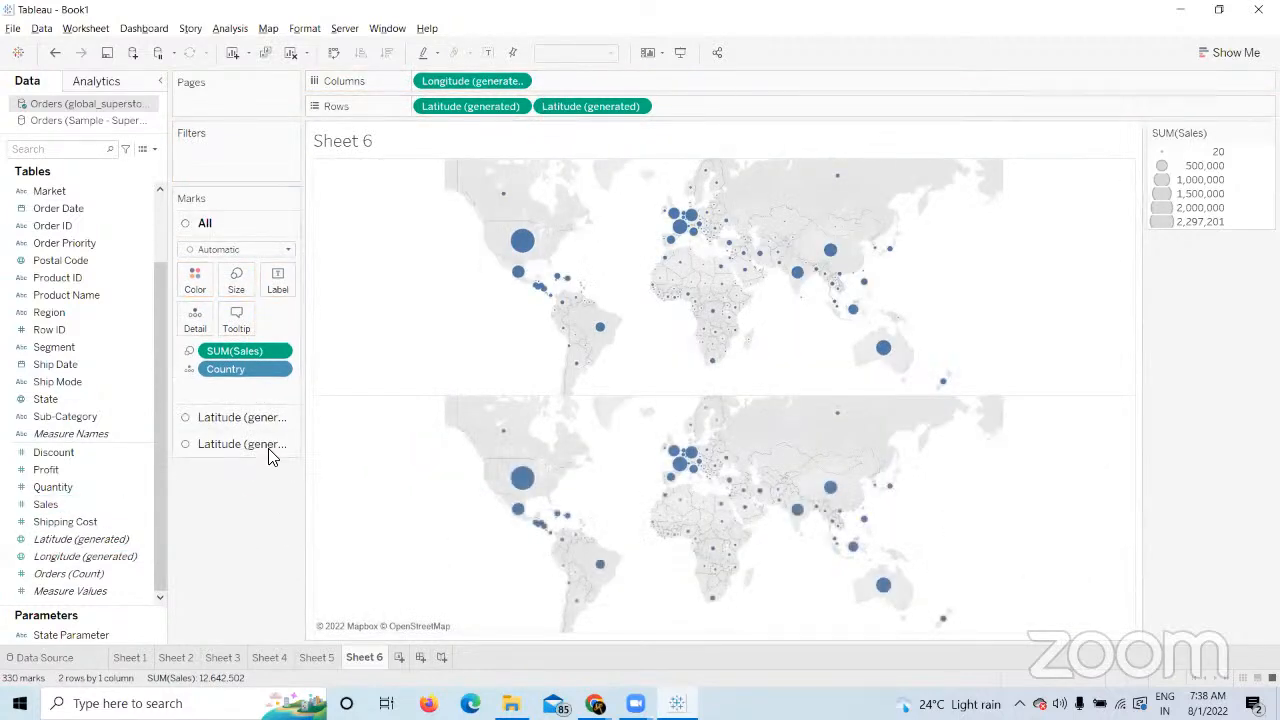
Change the top map's marks to the Shape type with orange star shapes.
click(222, 418)
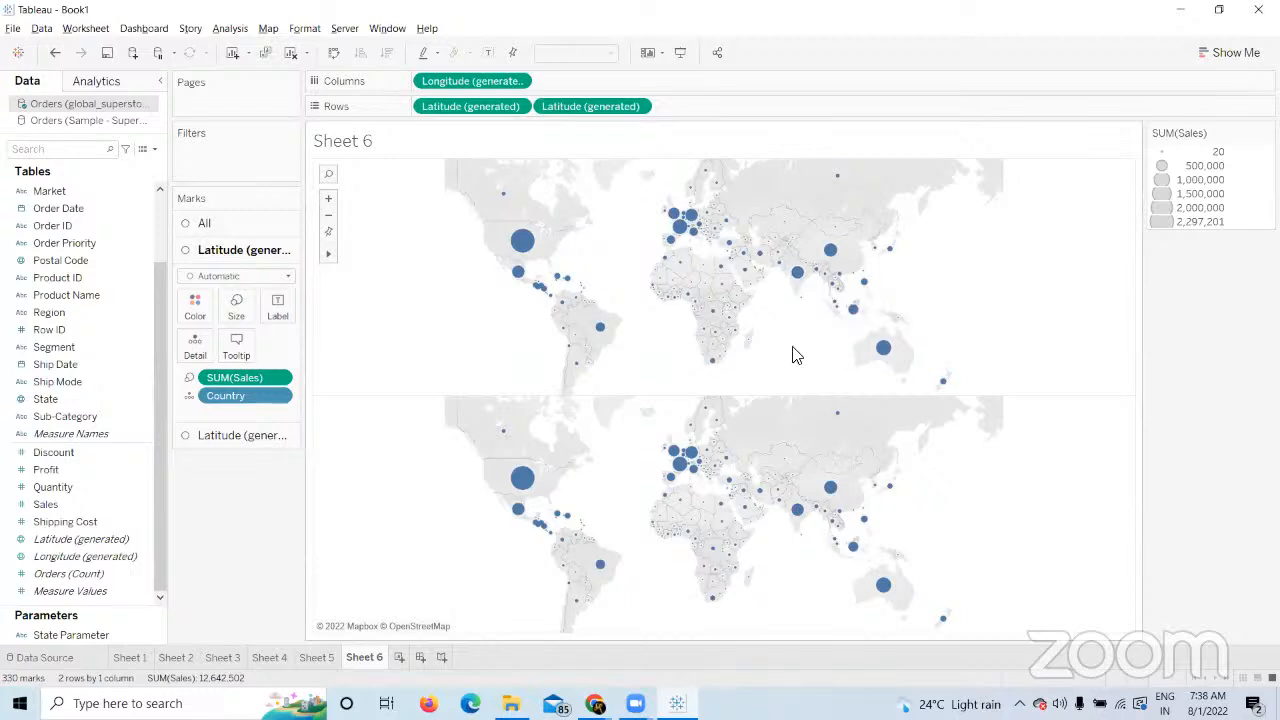
click(285, 276)
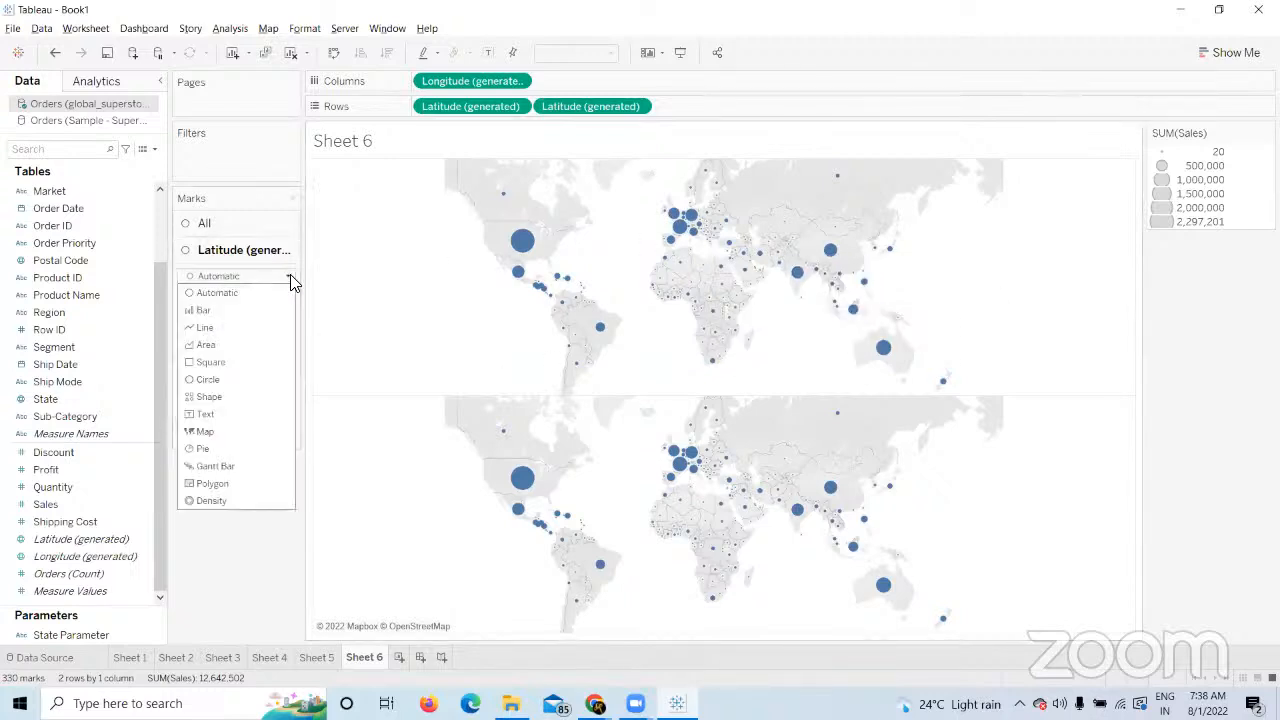
click(222, 398)
click(277, 340)
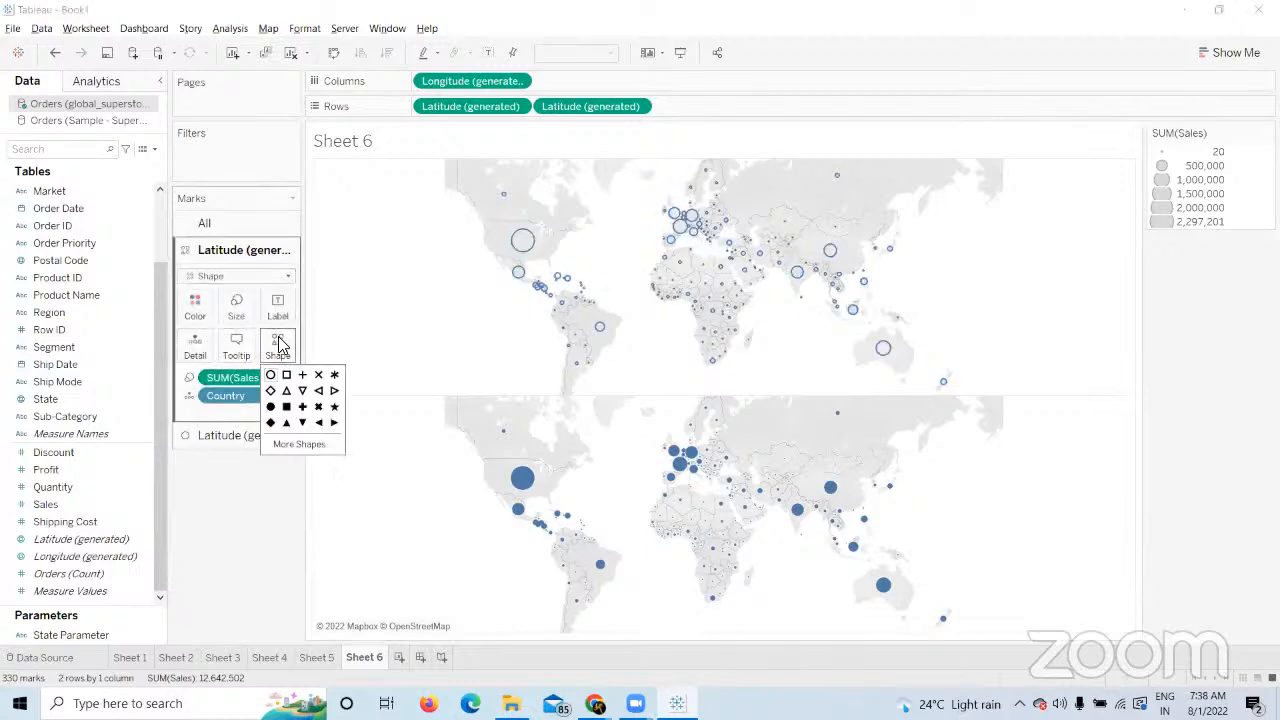
click(334, 406)
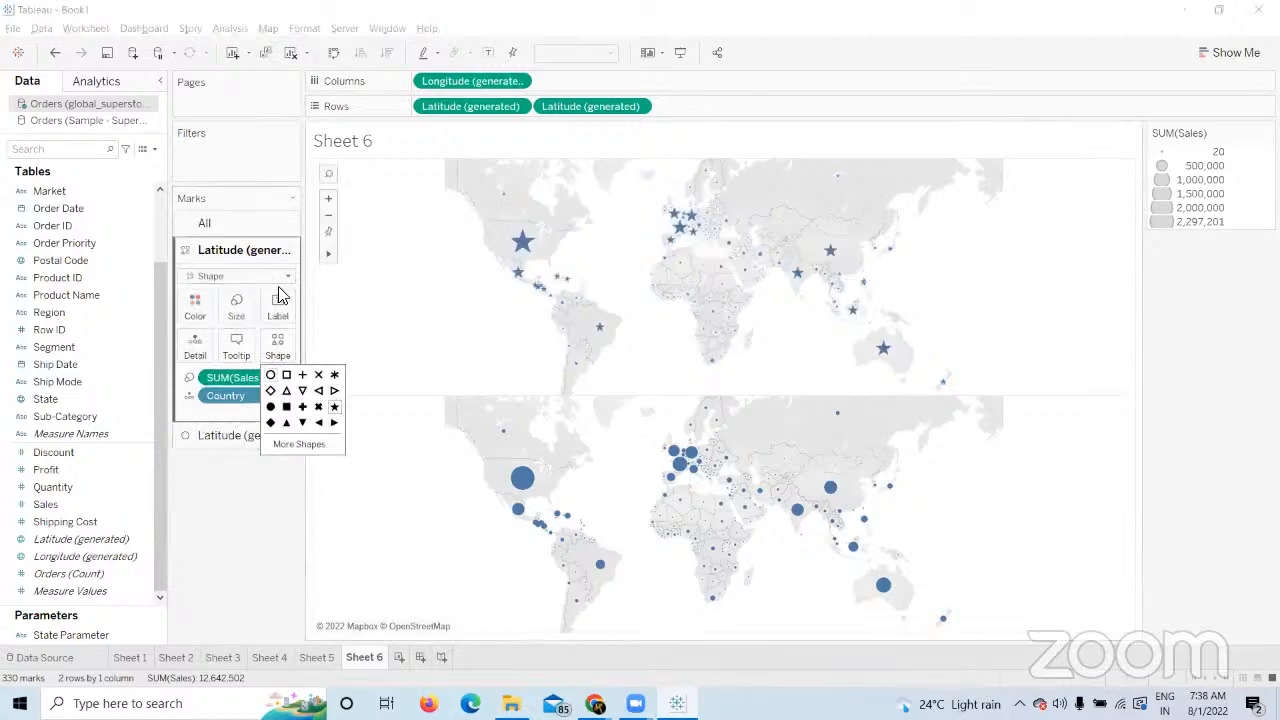
click(196, 305)
click(230, 356)
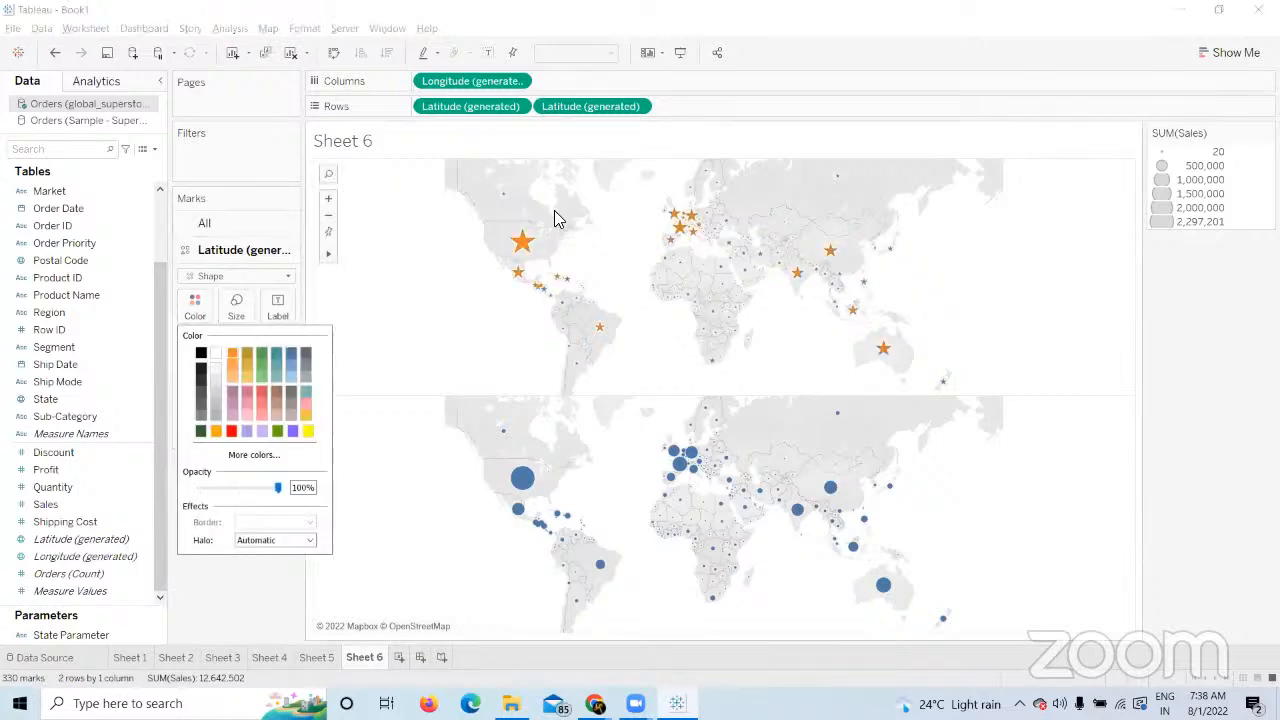
click(265, 610)
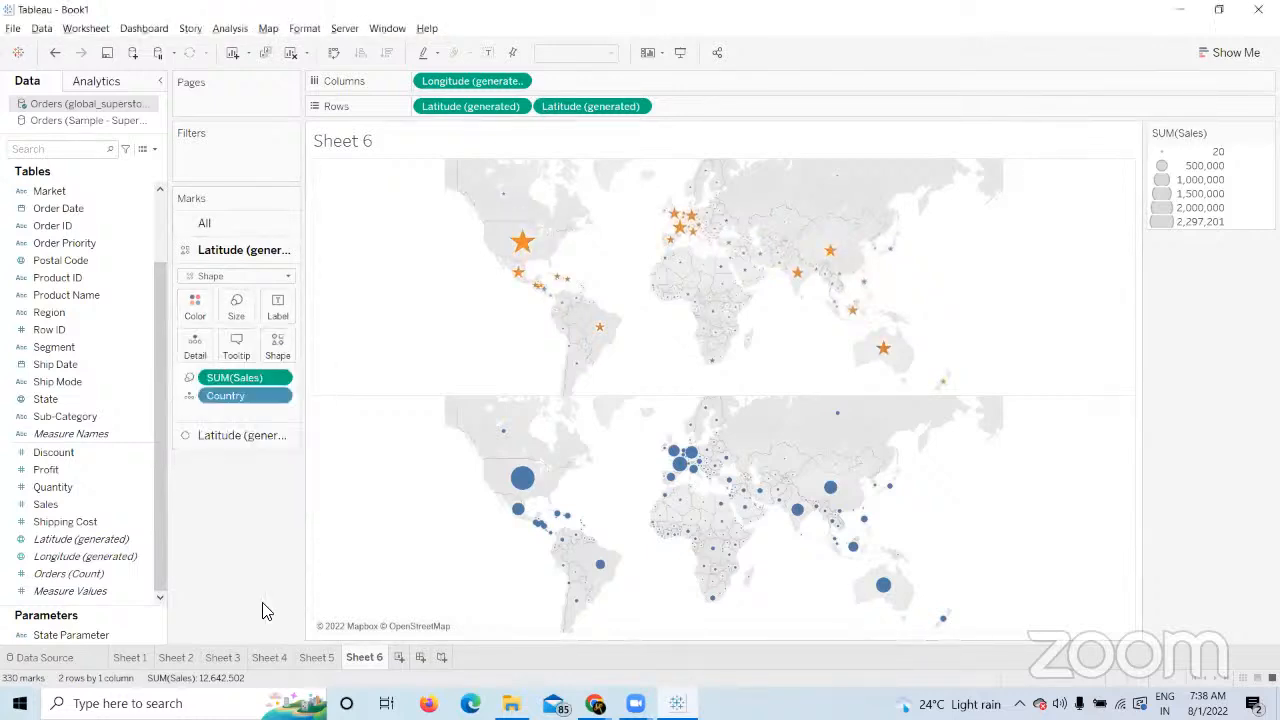
click(240, 435)
Remove Sales sizing from the bottom map and try Profit on Size with smaller circles.
drag(262, 405, 269, 460)
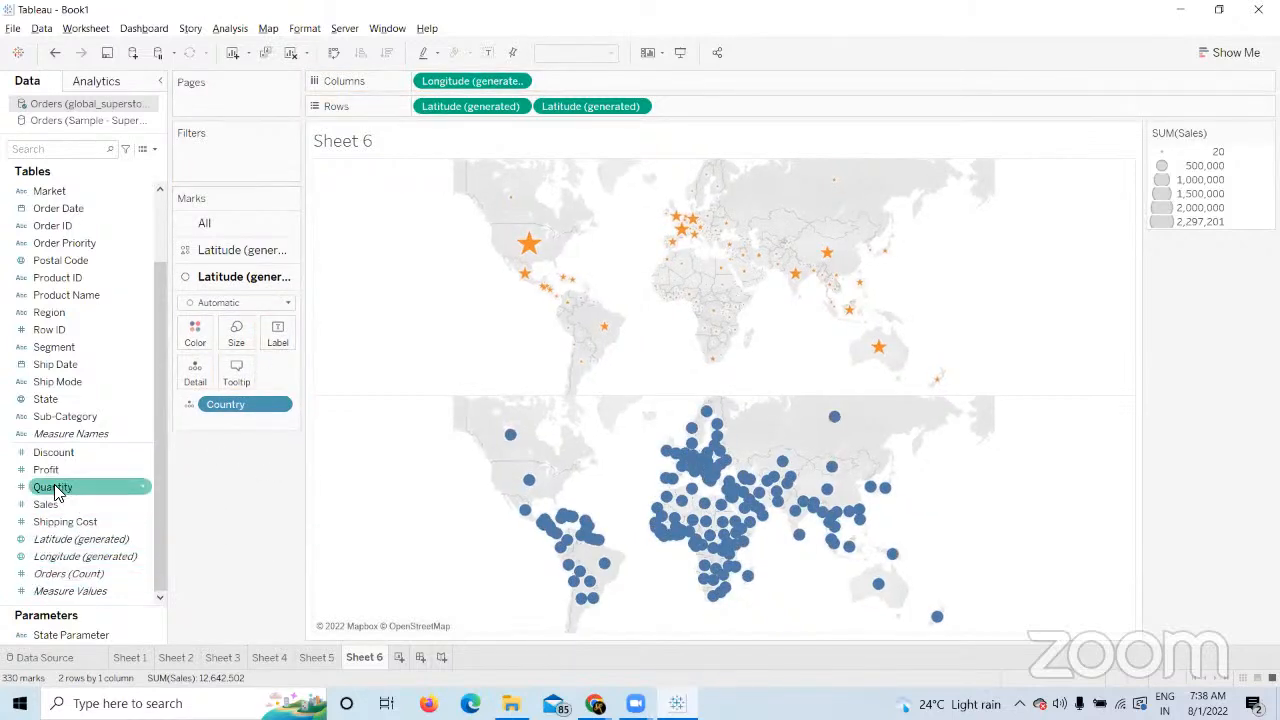
drag(48, 469, 233, 342)
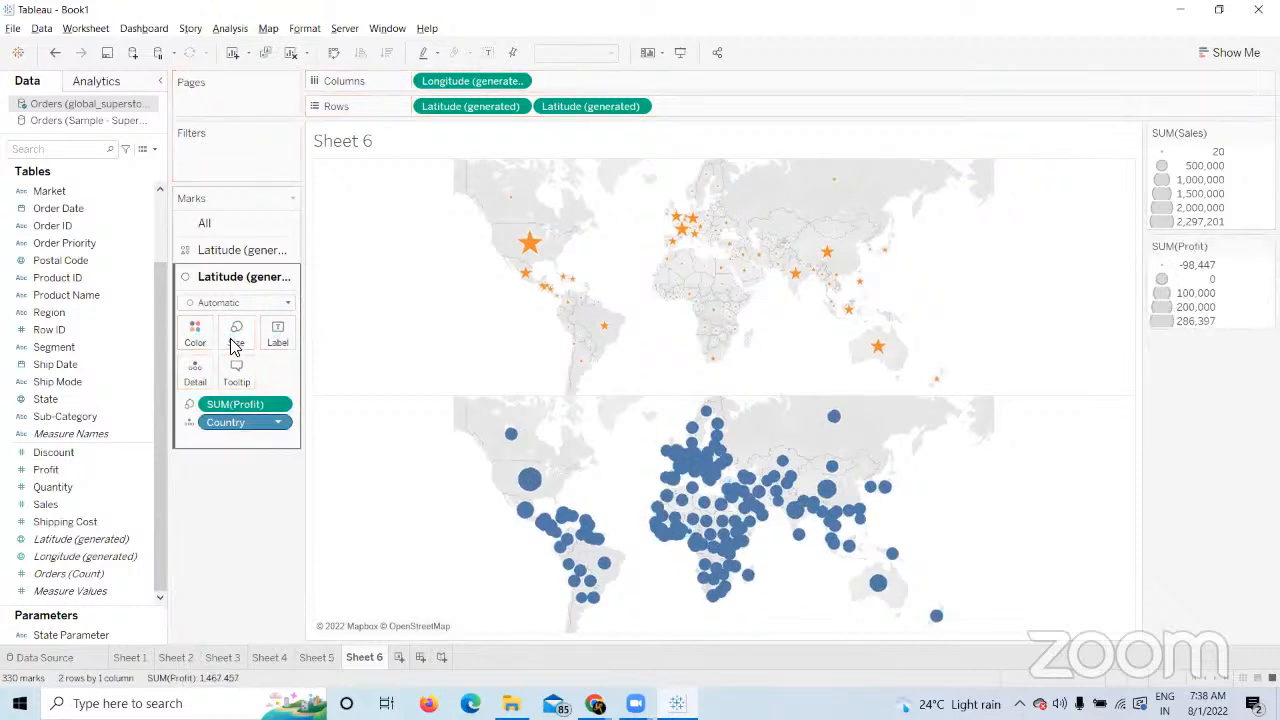
click(238, 340)
click(258, 372)
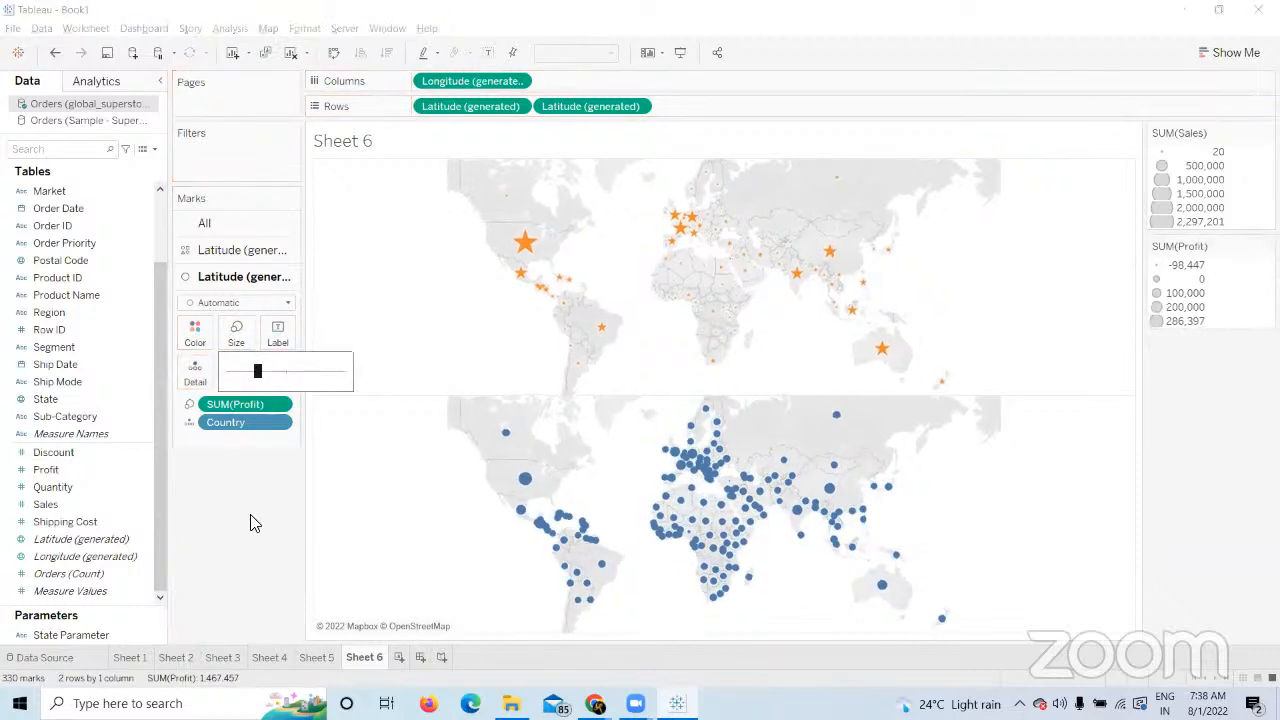
click(252, 522)
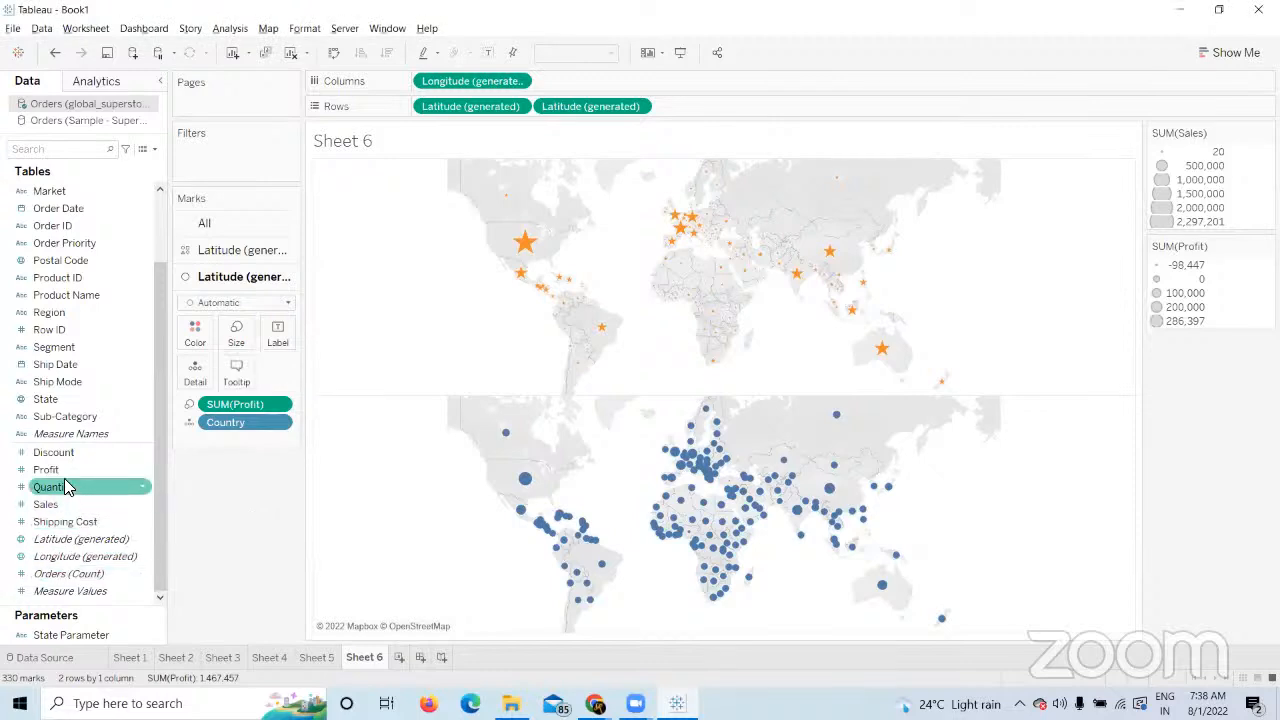
Try Profit on Color, then remove all Profit fields, leaving uniform blue country dots.
drag(65, 478, 195, 335)
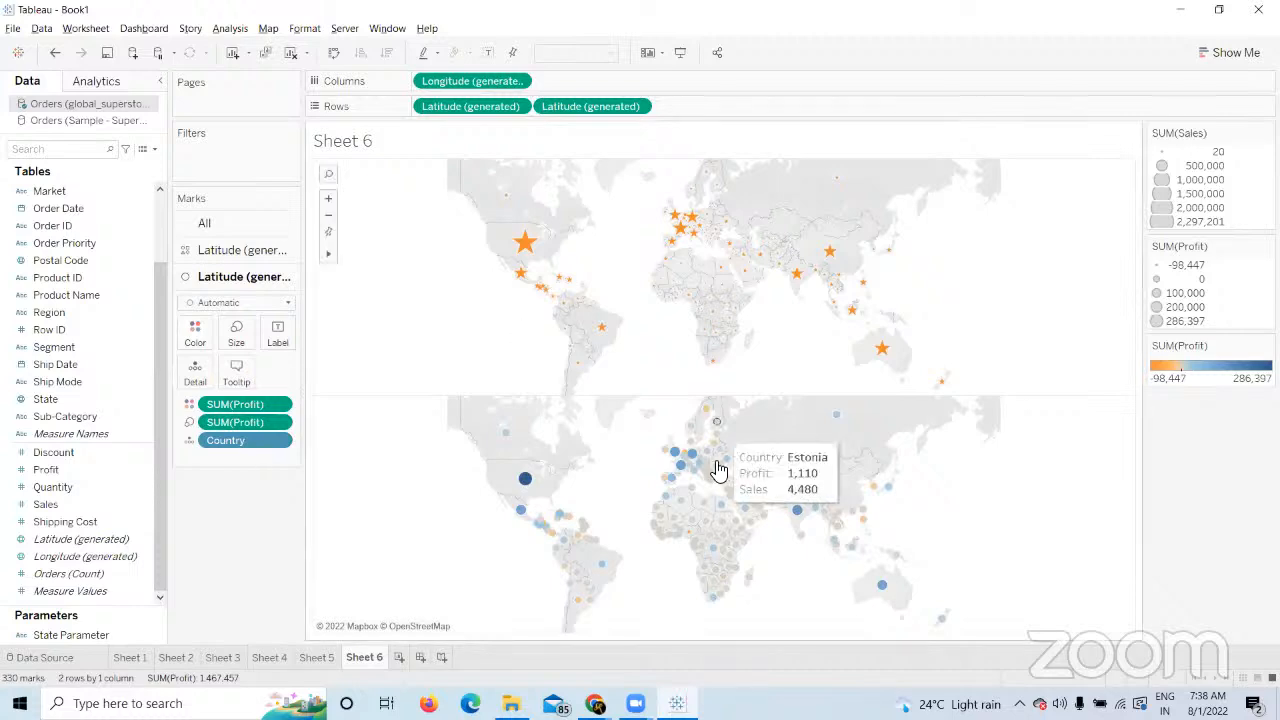
drag(256, 404, 294, 600)
drag(250, 412, 238, 560)
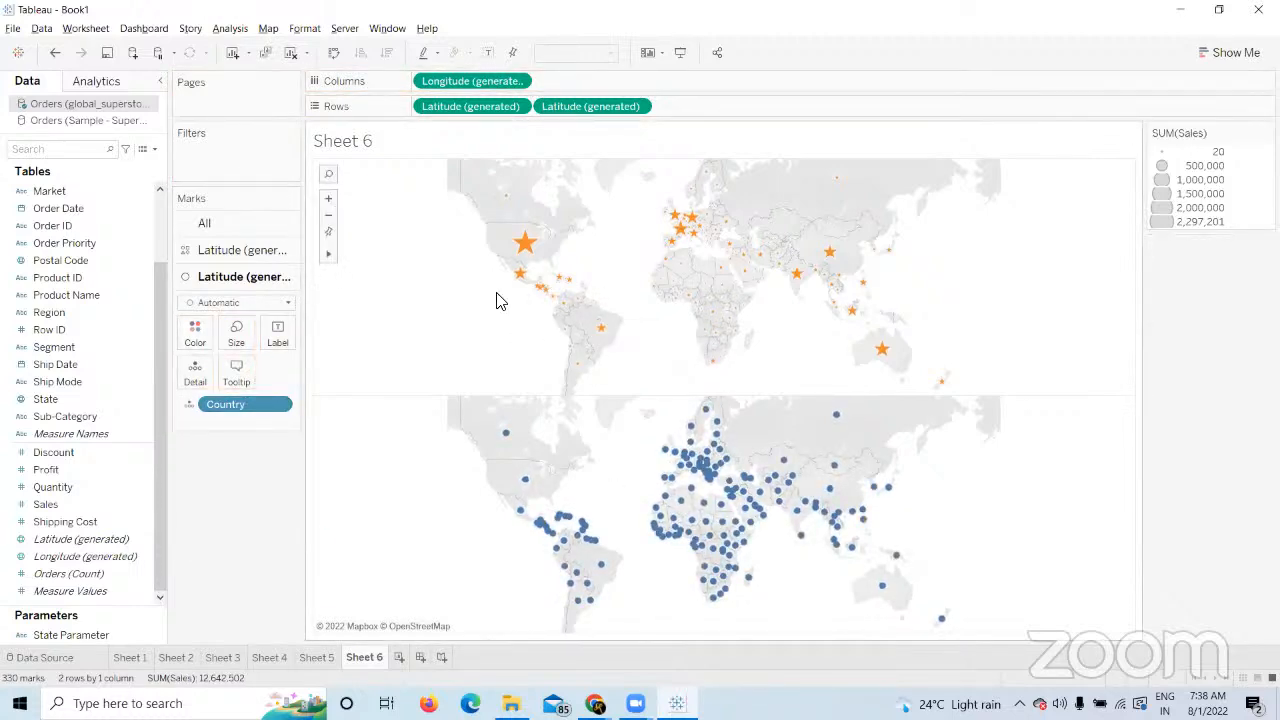
drag(57, 471, 195, 334)
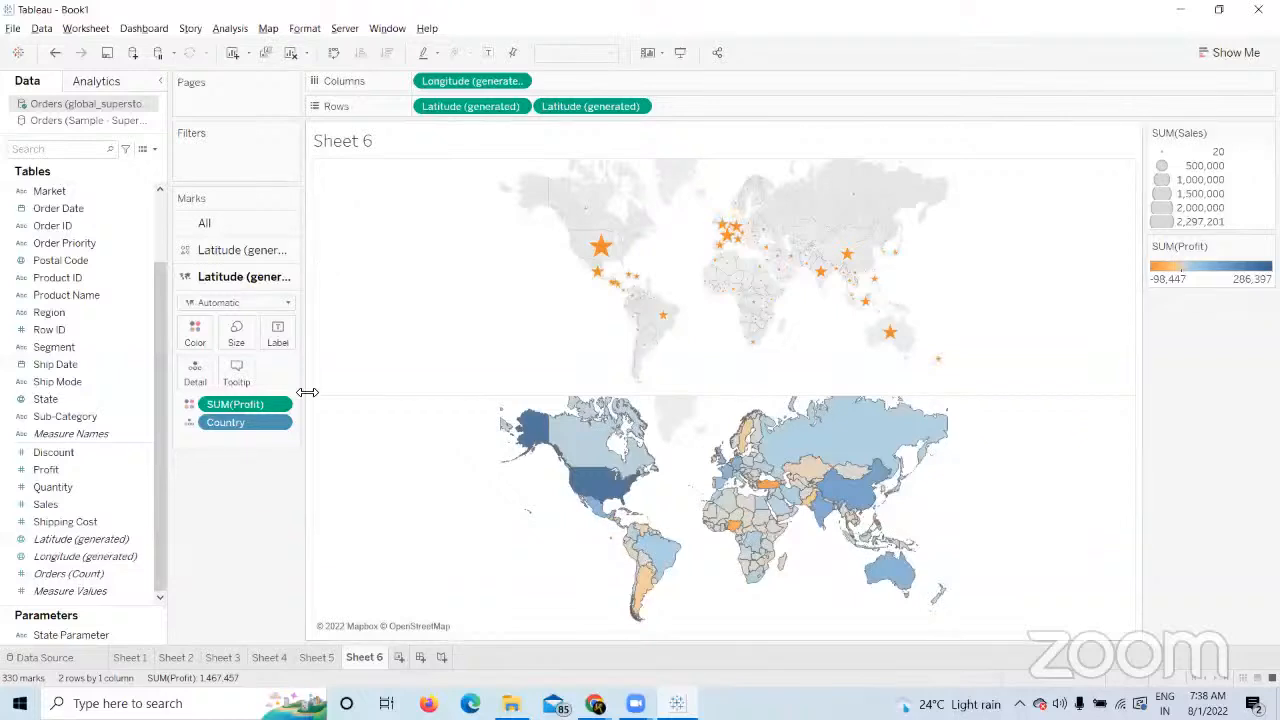
drag(257, 404, 278, 540)
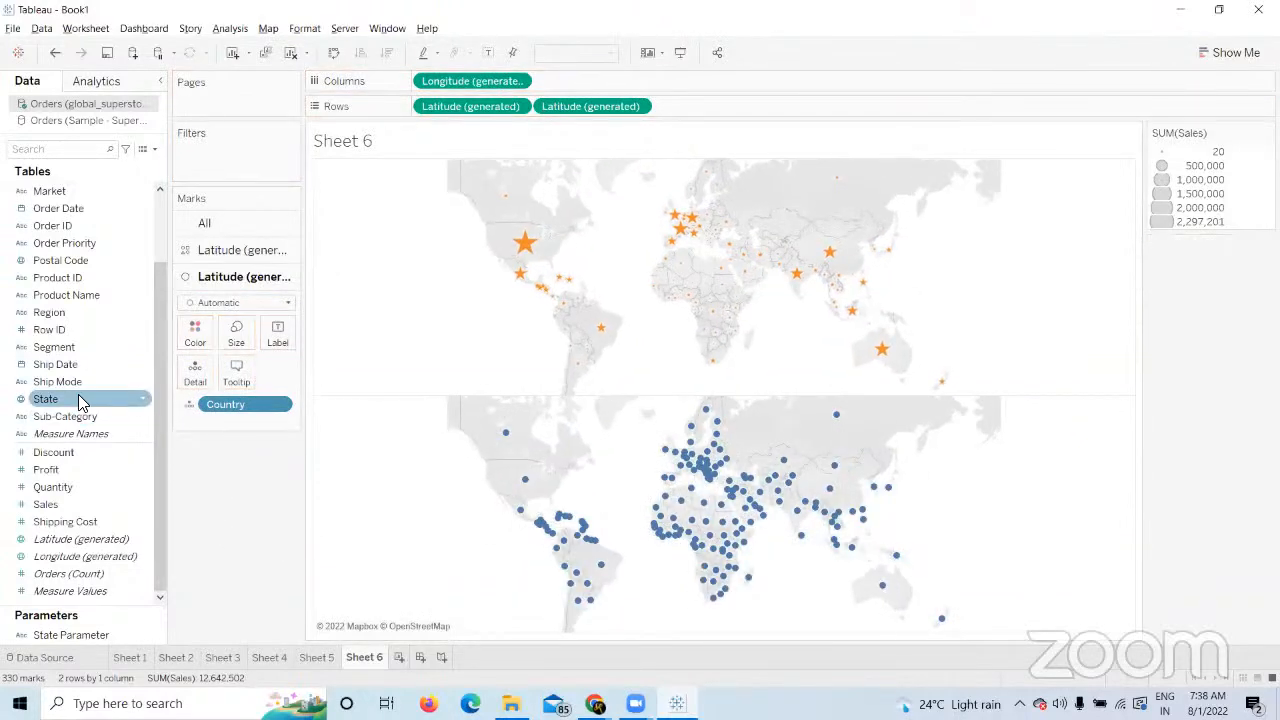
Add State detail to the second layer, add a third Latitude layer, and size layer 2 by Sales.
drag(78, 400, 182, 410)
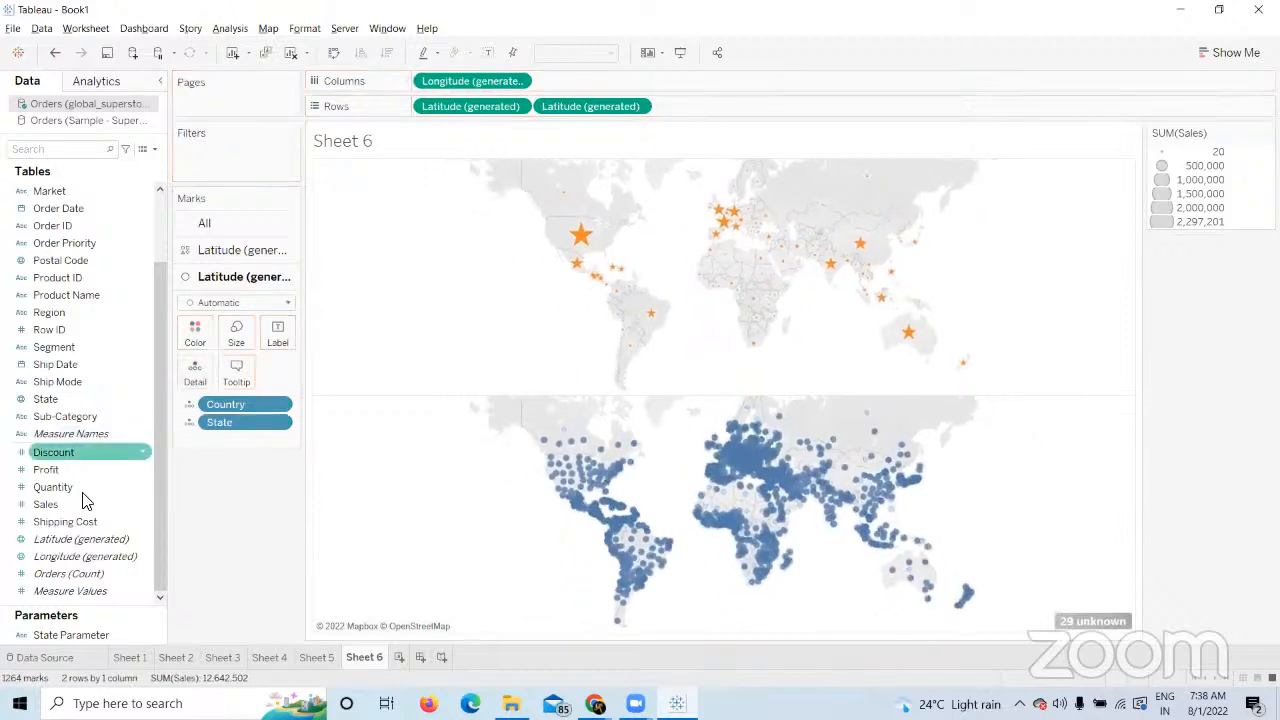
drag(45, 504, 234, 336)
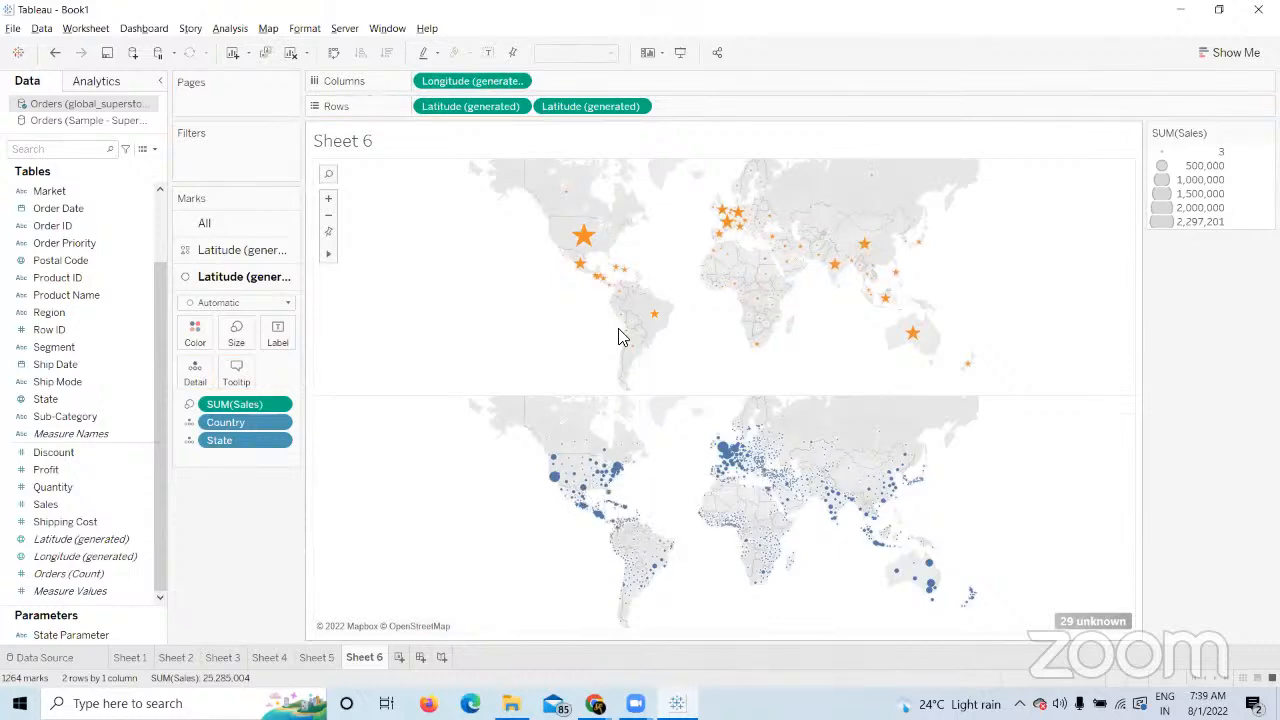
drag(256, 410, 270, 511)
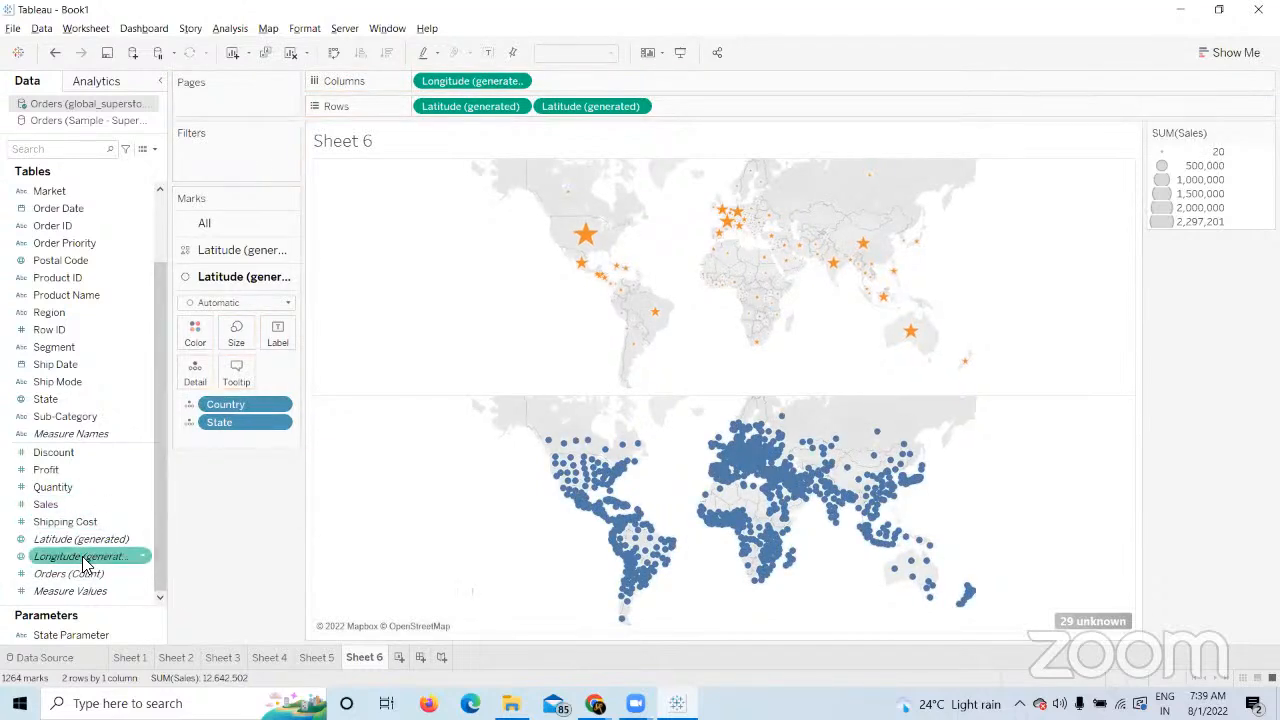
drag(82, 539, 742, 112)
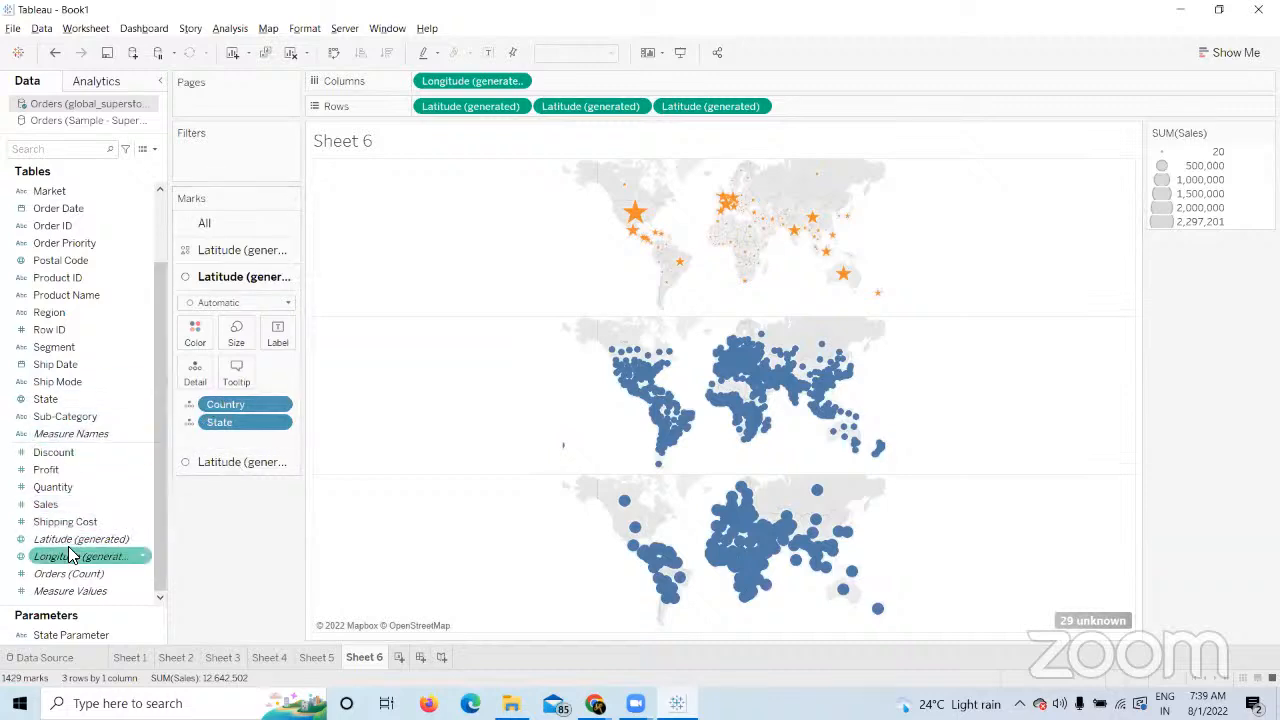
drag(60, 504, 245, 338)
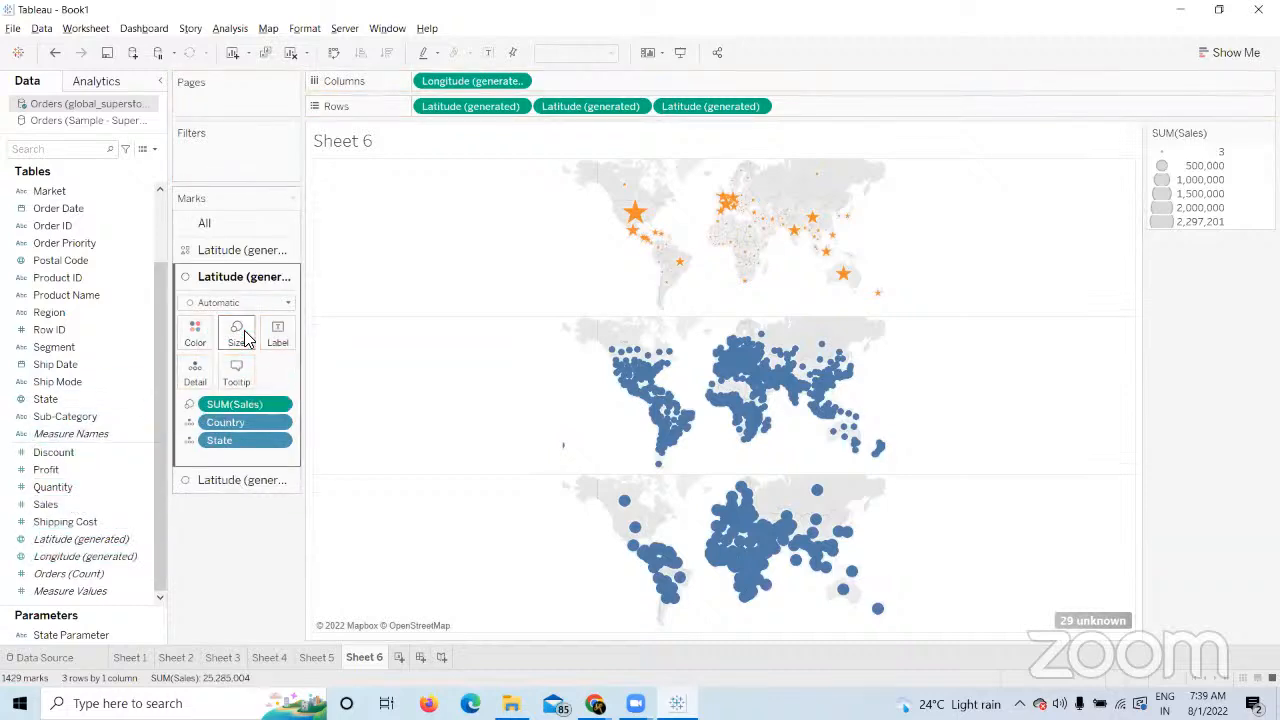
Give the third map layer State and City detail with circles sized by SUM(Sales).
click(235, 480)
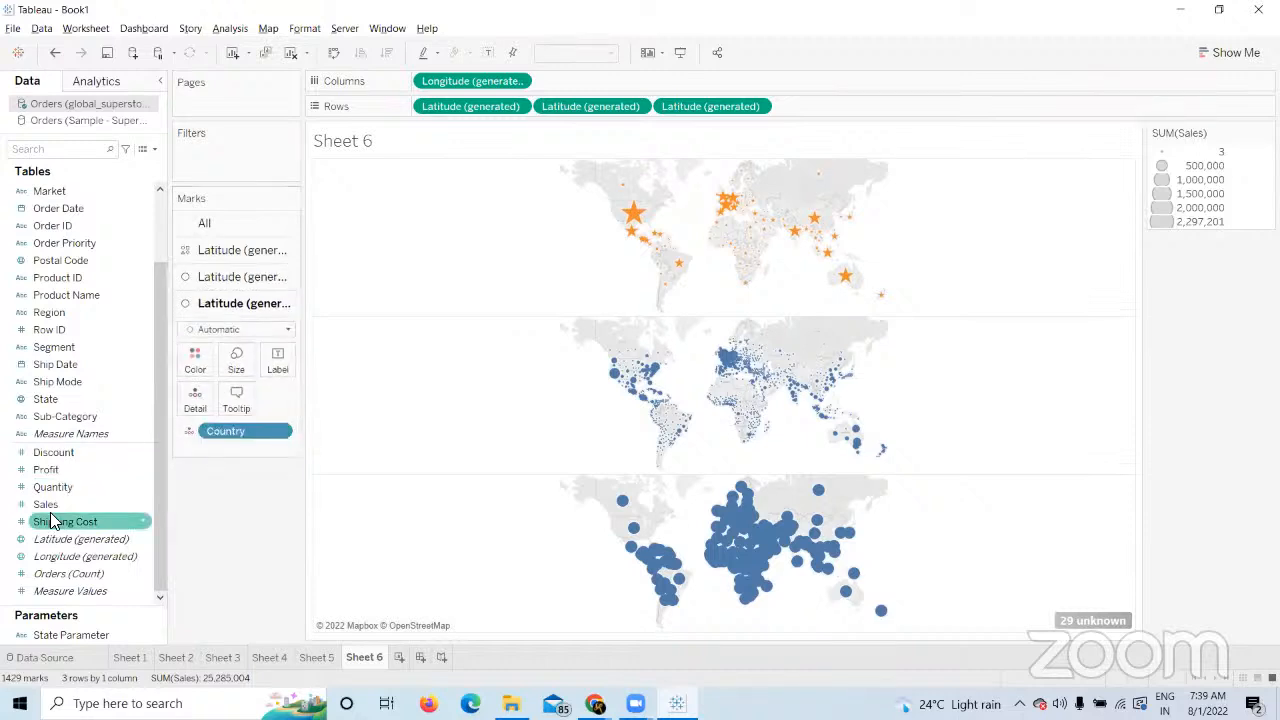
drag(48, 402, 185, 410)
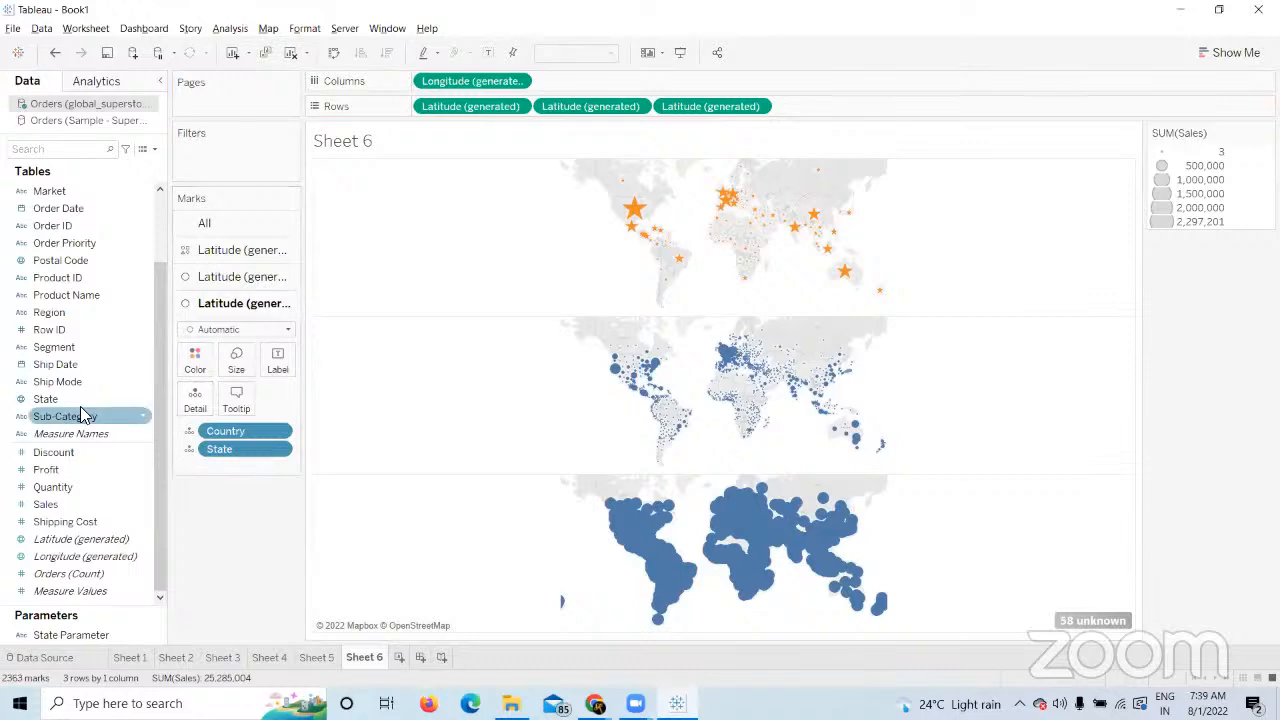
drag(160, 356, 154, 256)
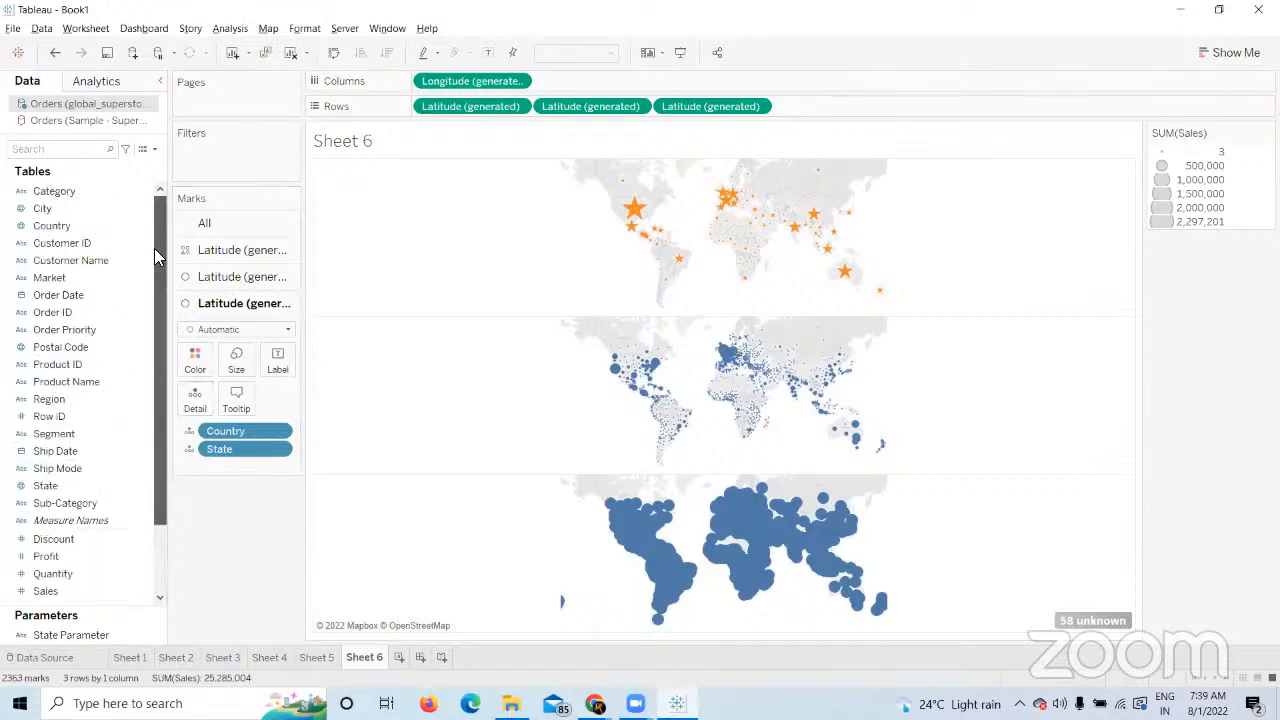
drag(70, 210, 198, 408)
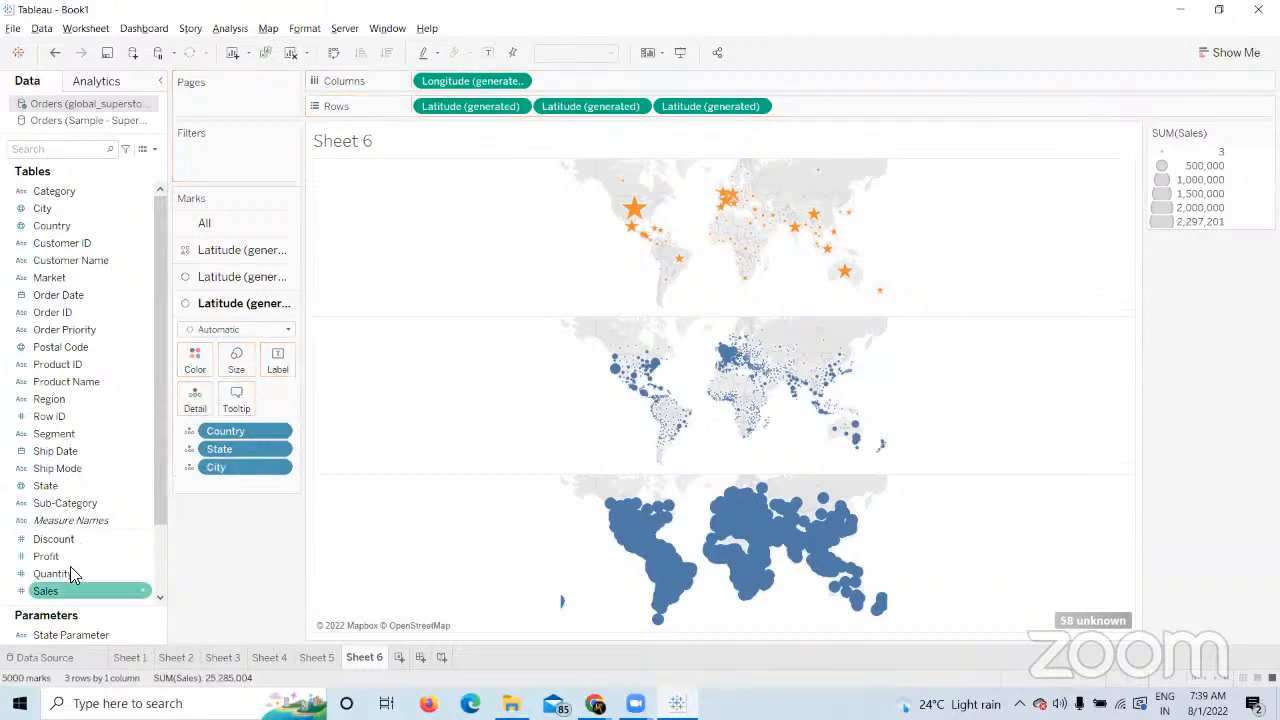
drag(70, 573, 240, 367)
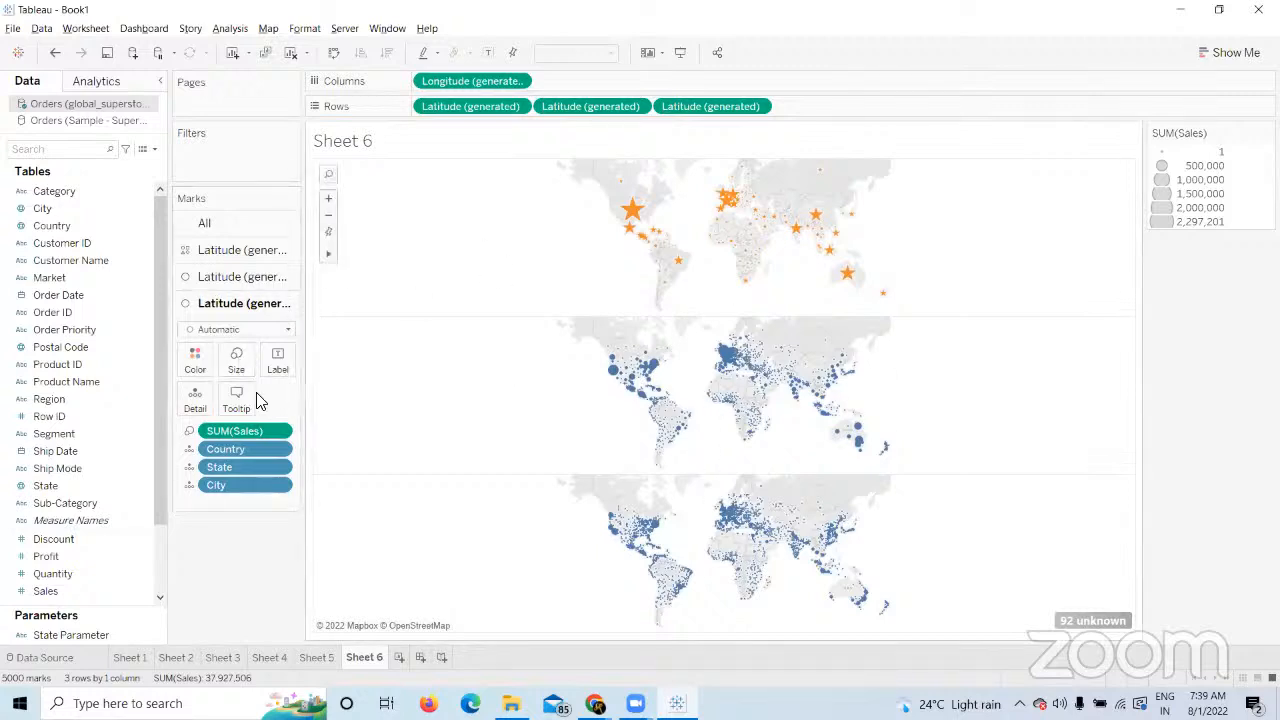
Remove the third Latitude layer and drop State detail from the second layer.
drag(686, 106, 240, 586)
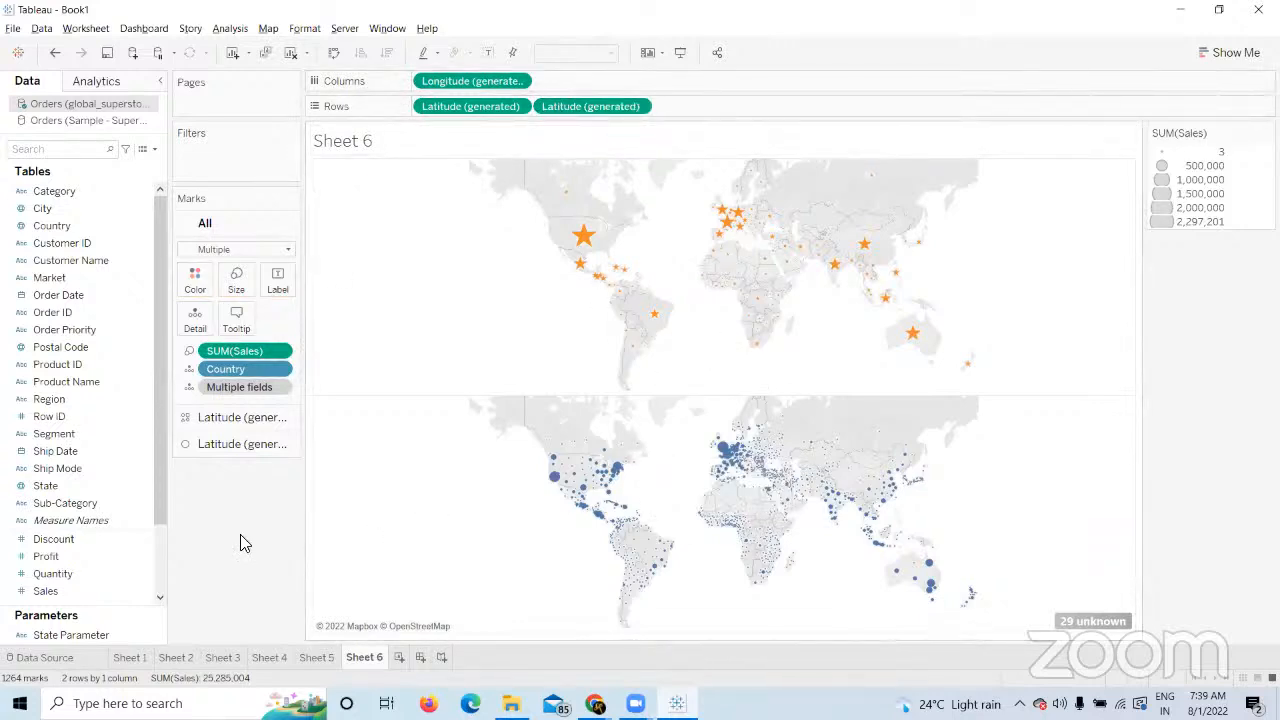
click(236, 443)
drag(218, 440, 245, 555)
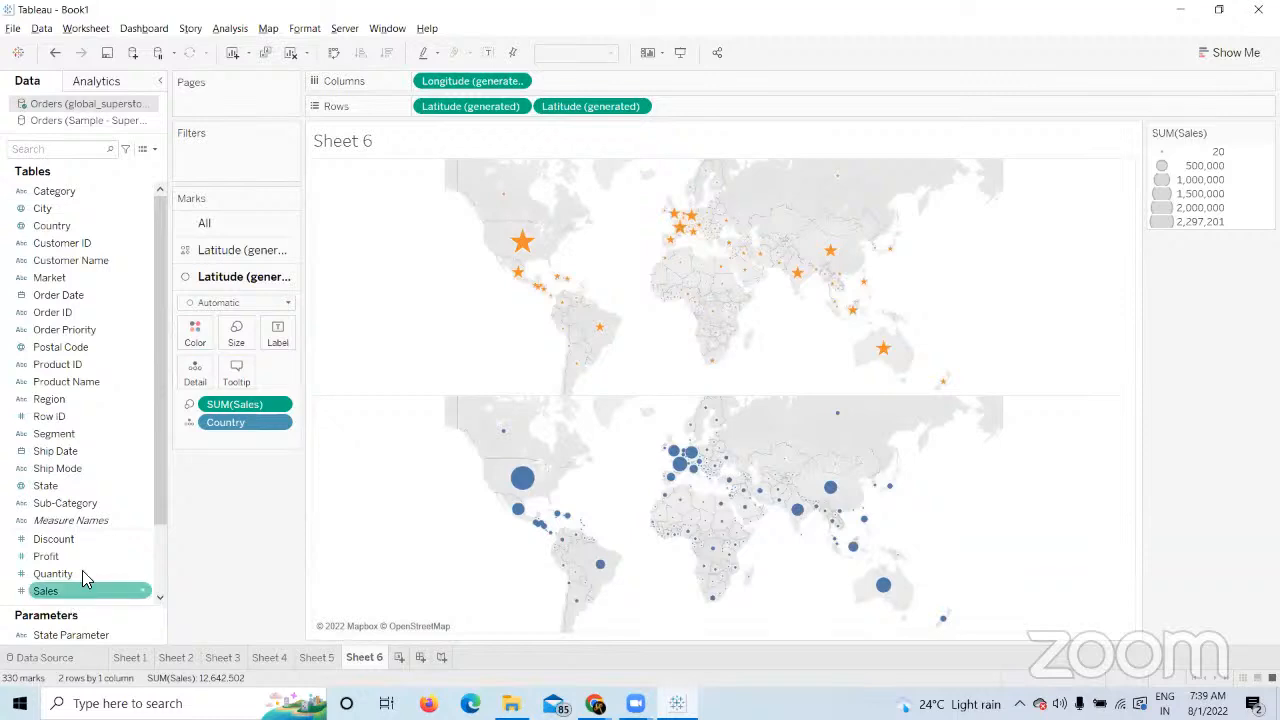
Size the lower map's country circles by SUM(Profit) and shrink them with the Size slider.
click(60, 556)
drag(210, 512, 245, 343)
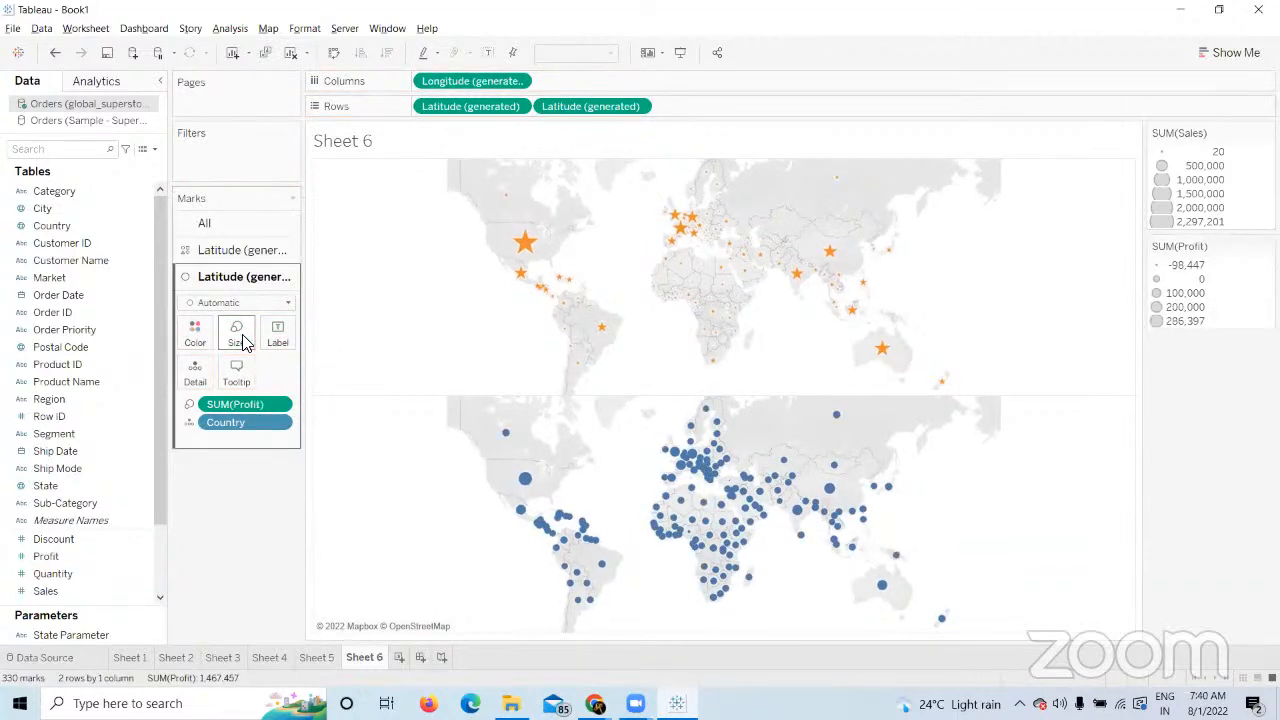
click(240, 340)
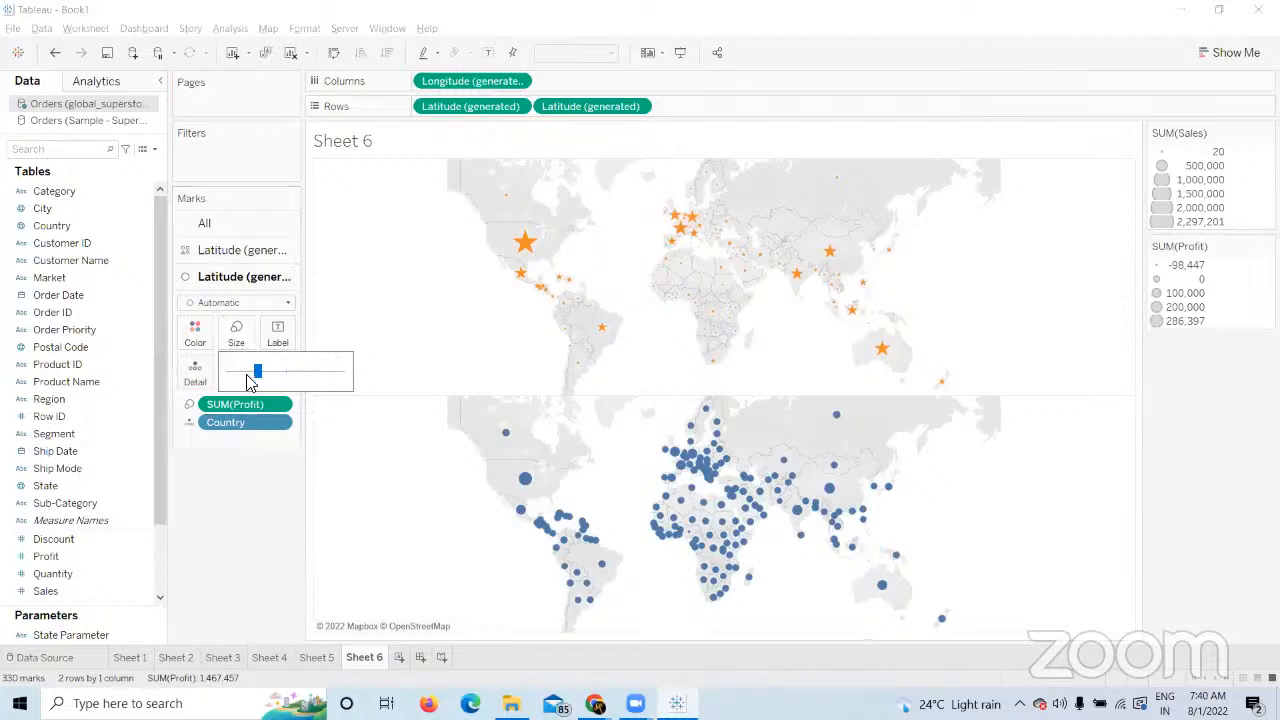
drag(250, 380, 242, 379)
click(246, 528)
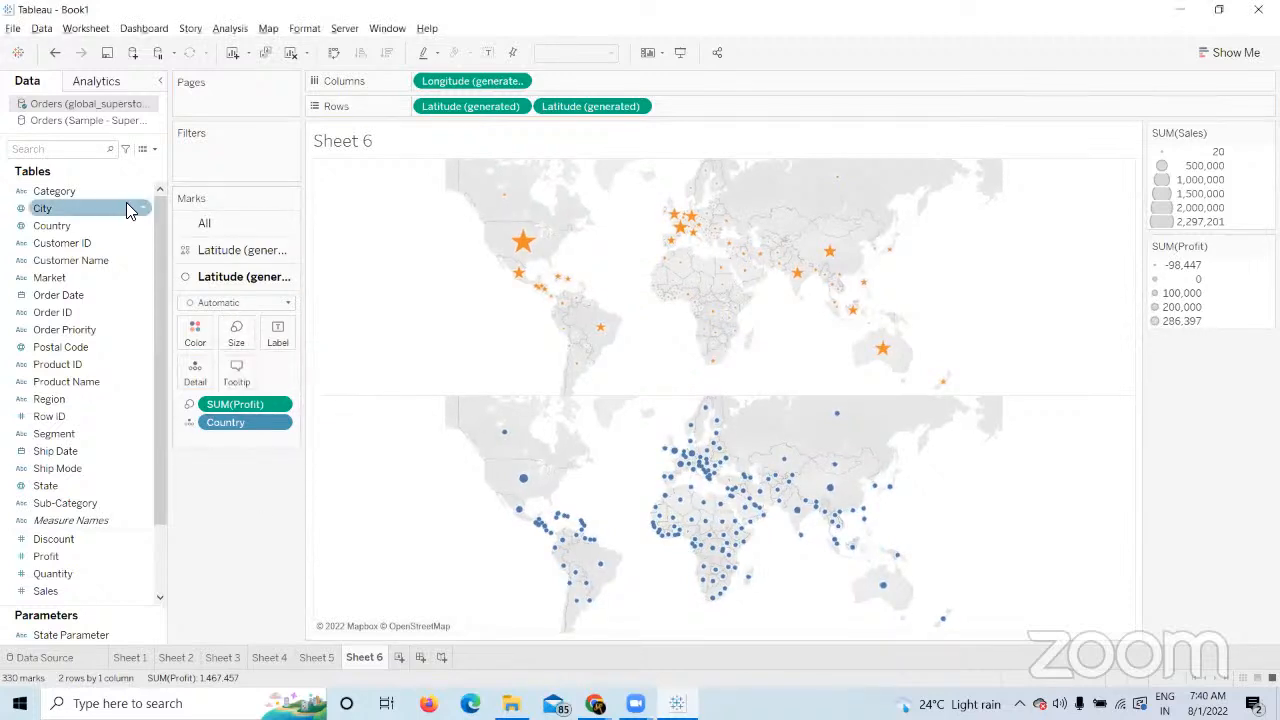
drag(126, 208, 442, 118)
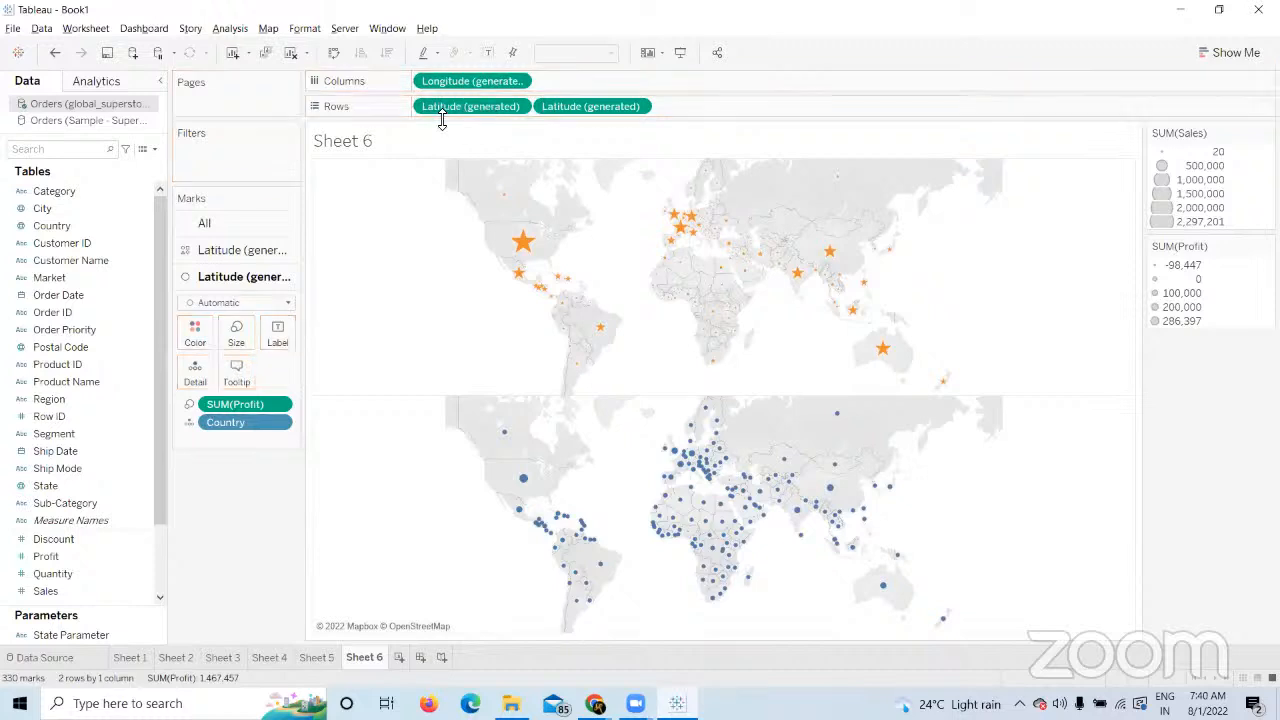
Put Category on Rows and Segment (Consumer, Corporate, Home Office) on Columns.
drag(54, 191, 436, 106)
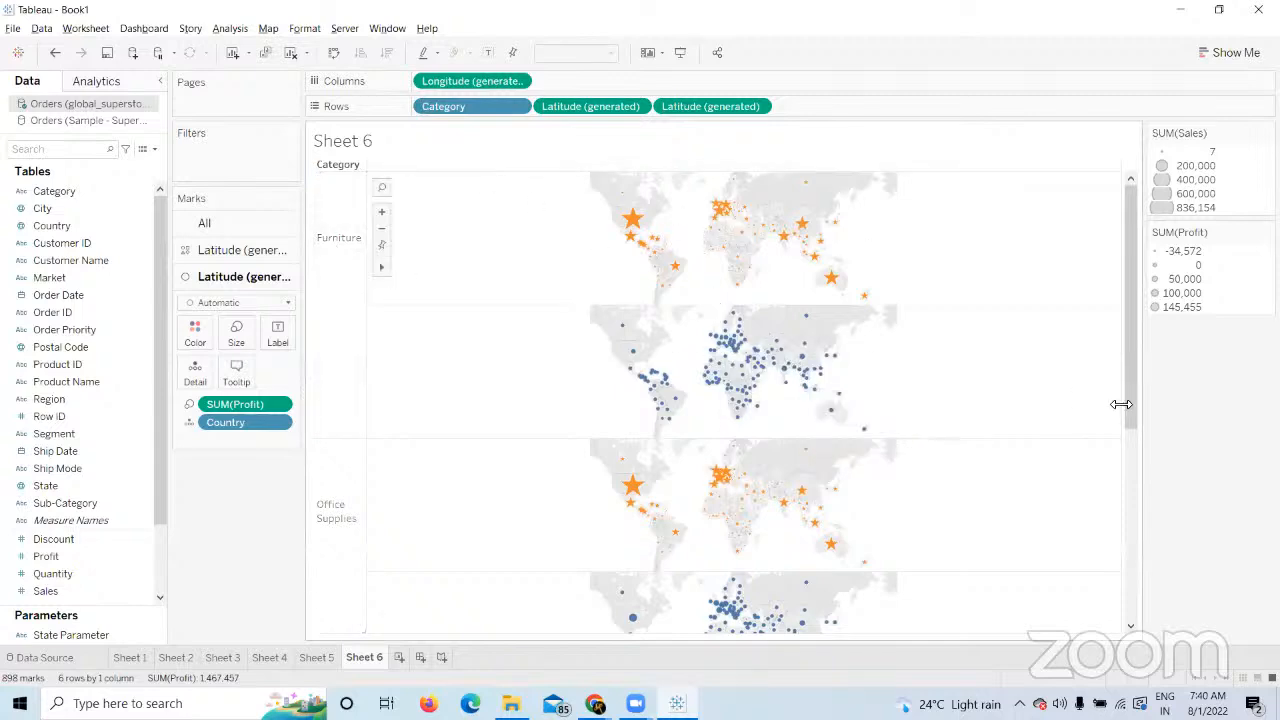
drag(1129, 396, 1078, 220)
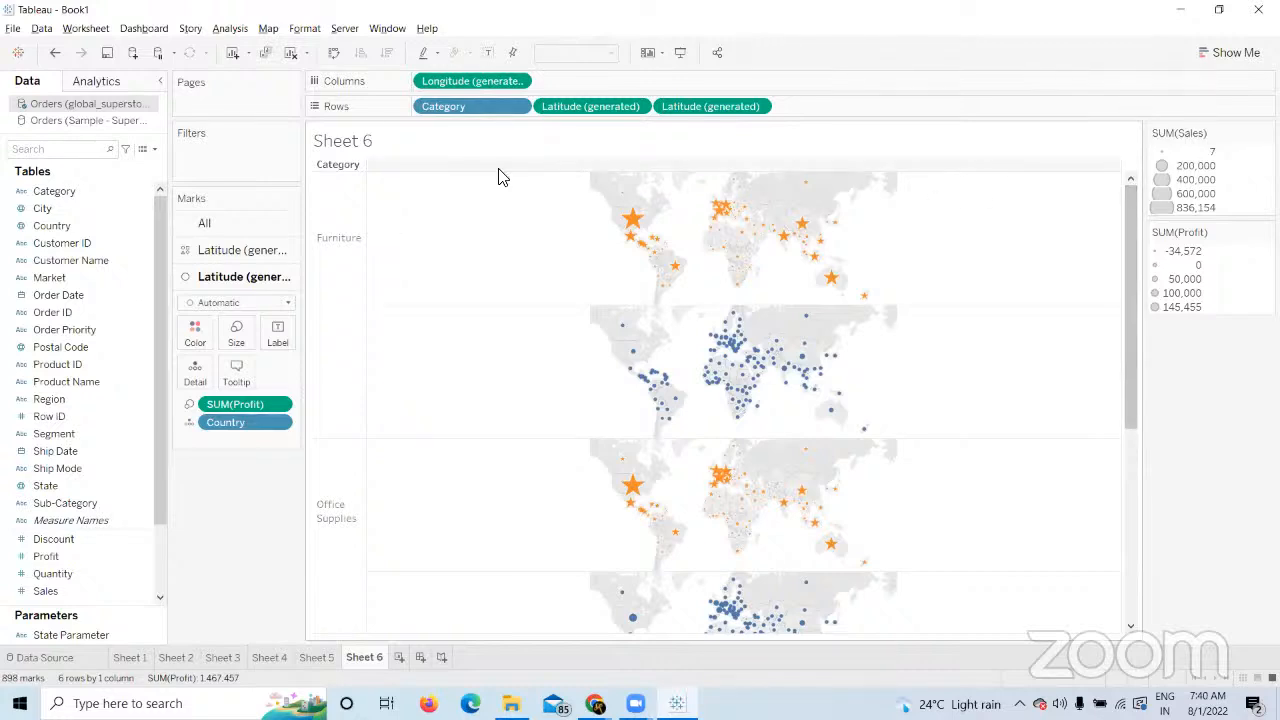
drag(90, 434, 548, 112)
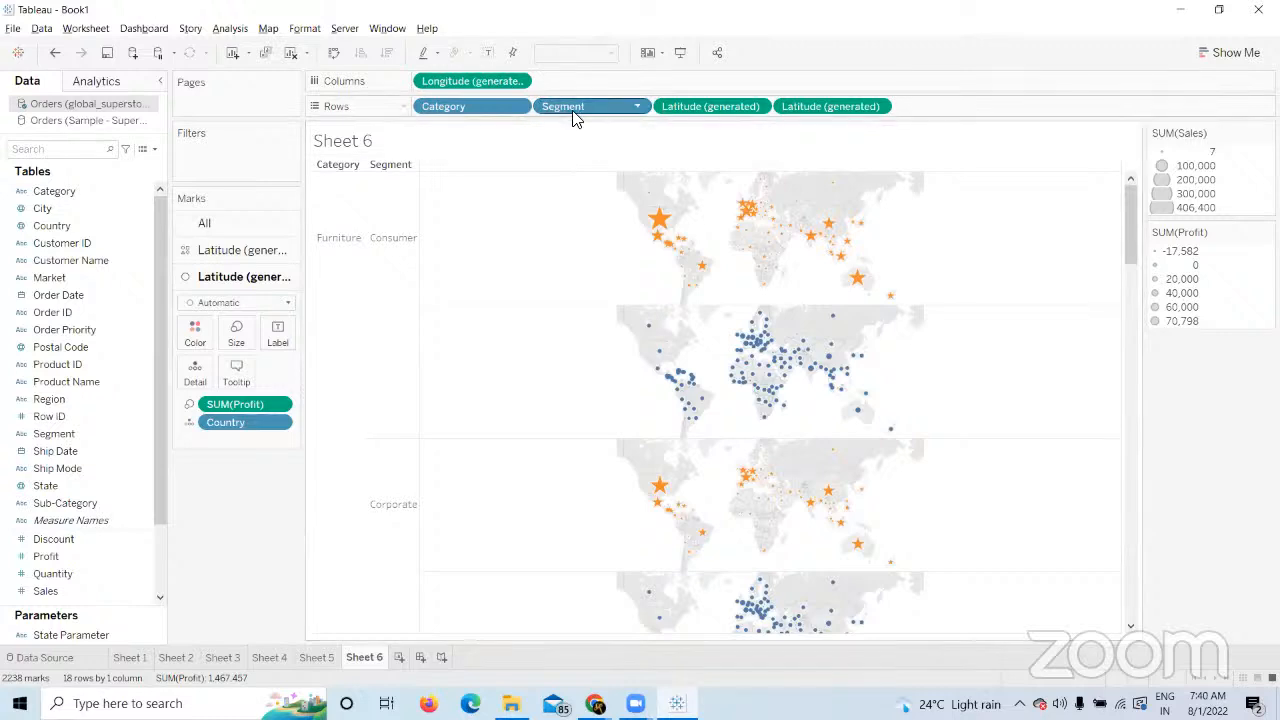
drag(576, 108, 432, 87)
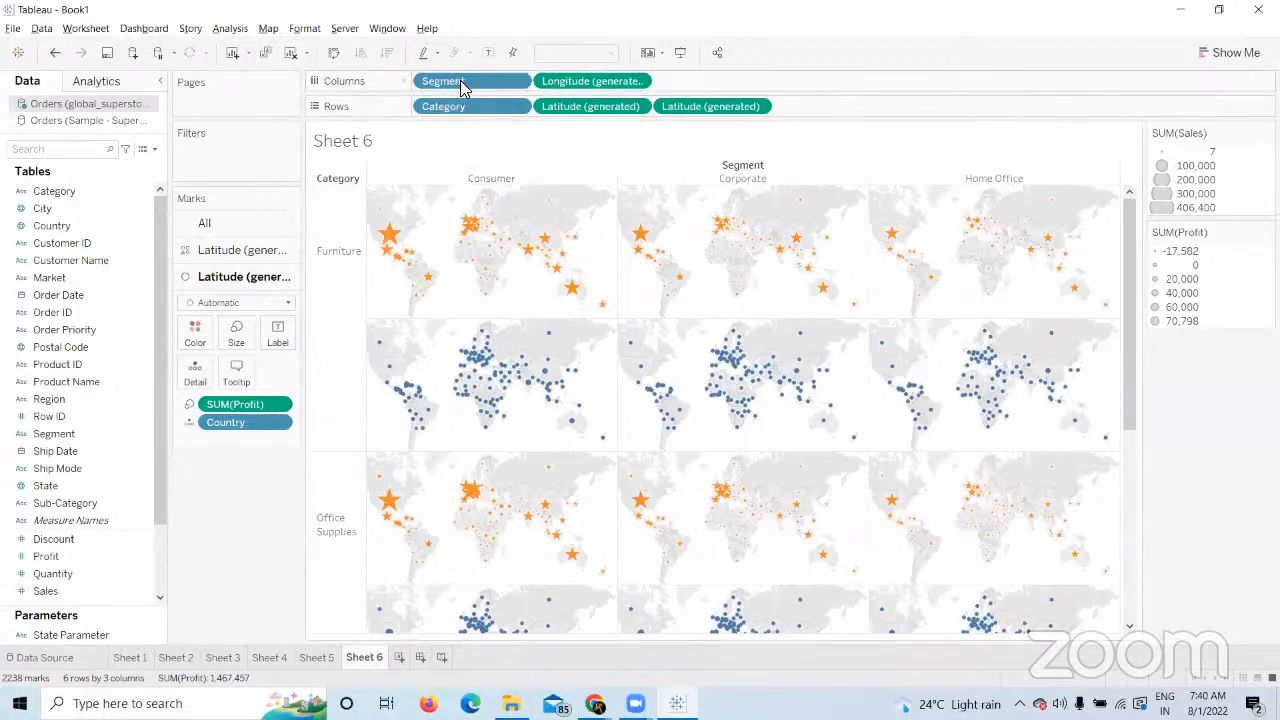
click(595, 703)
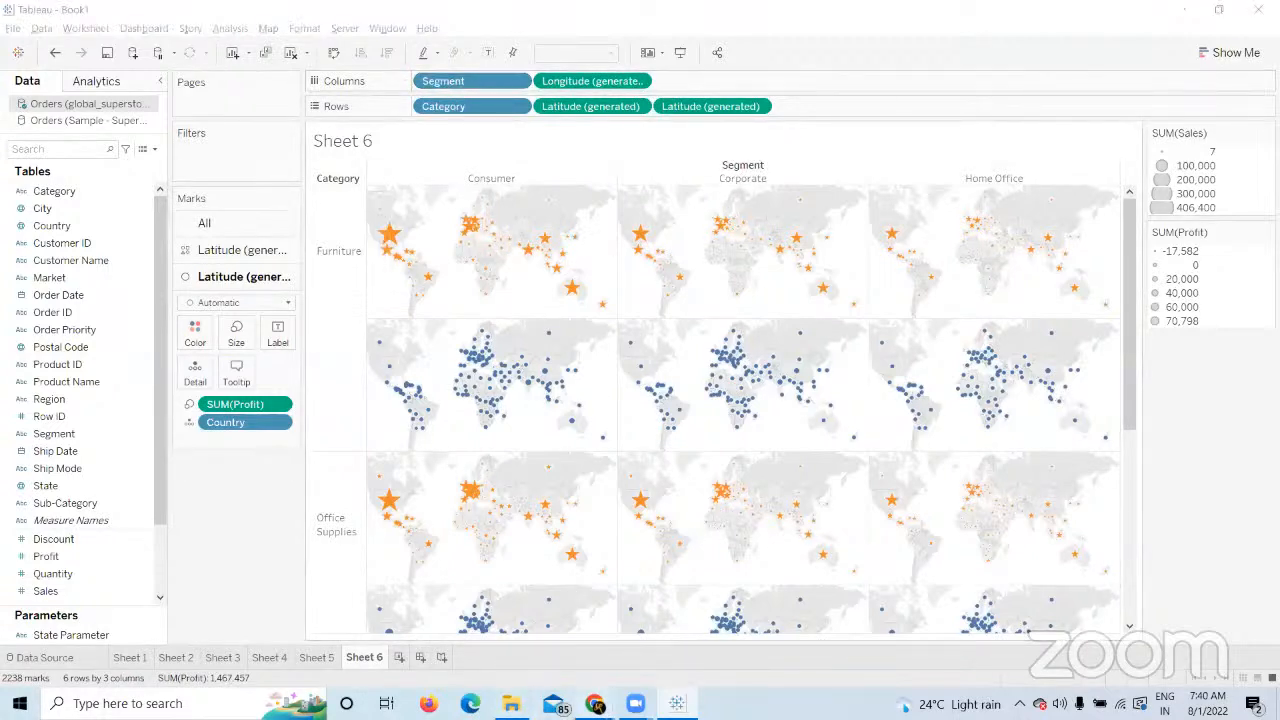
click(490, 655)
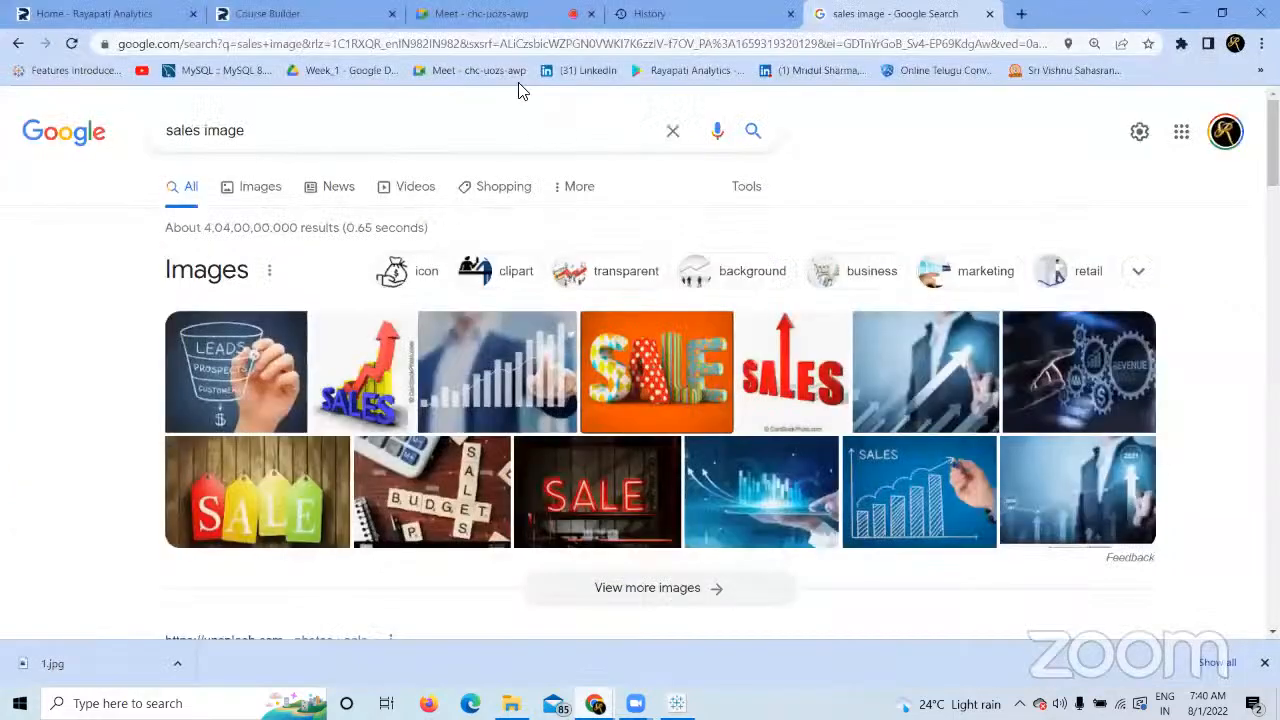
click(482, 14)
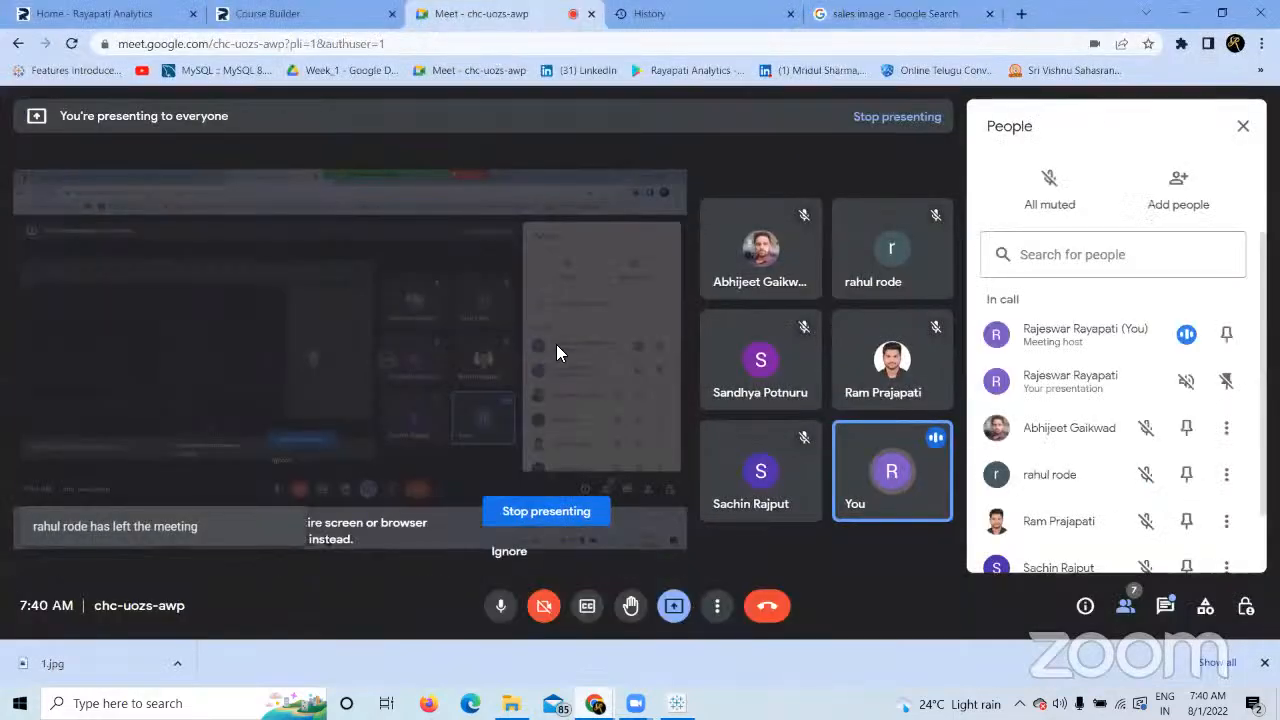
click(276, 12)
click(677, 703)
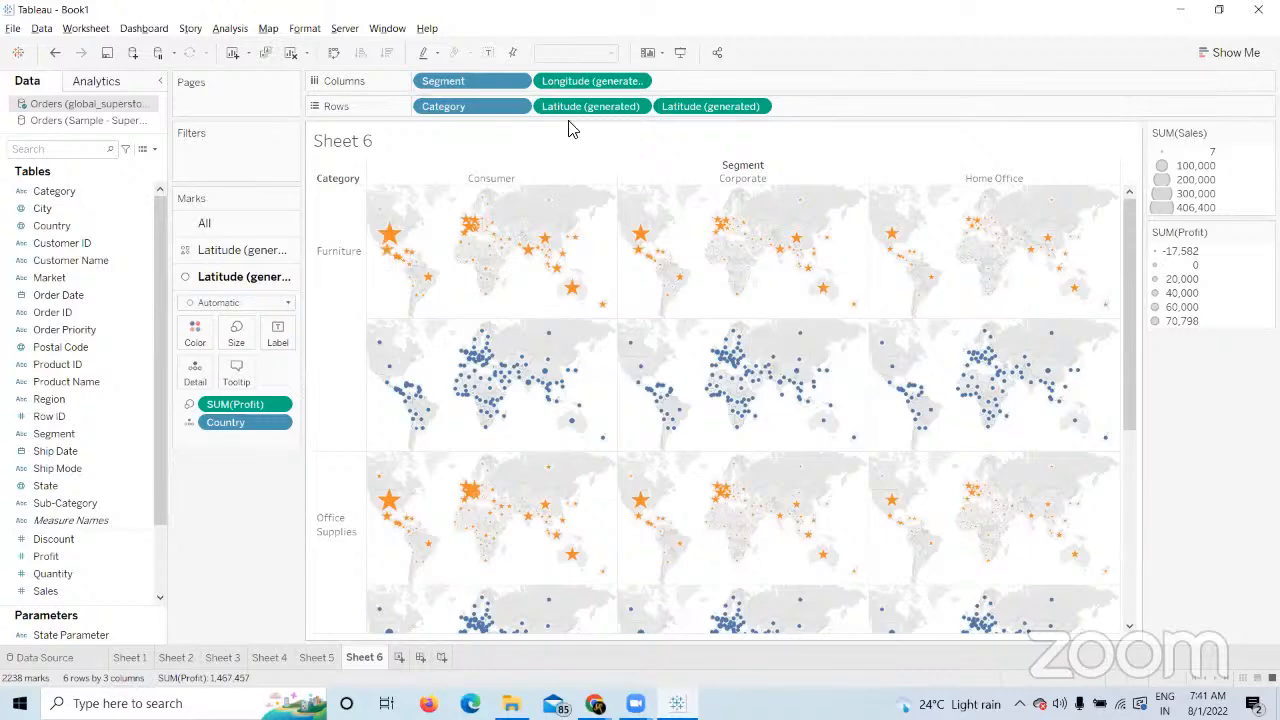
Remove the Category and Segment pills, leaving sales stars above profit dots.
drag(462, 108, 275, 532)
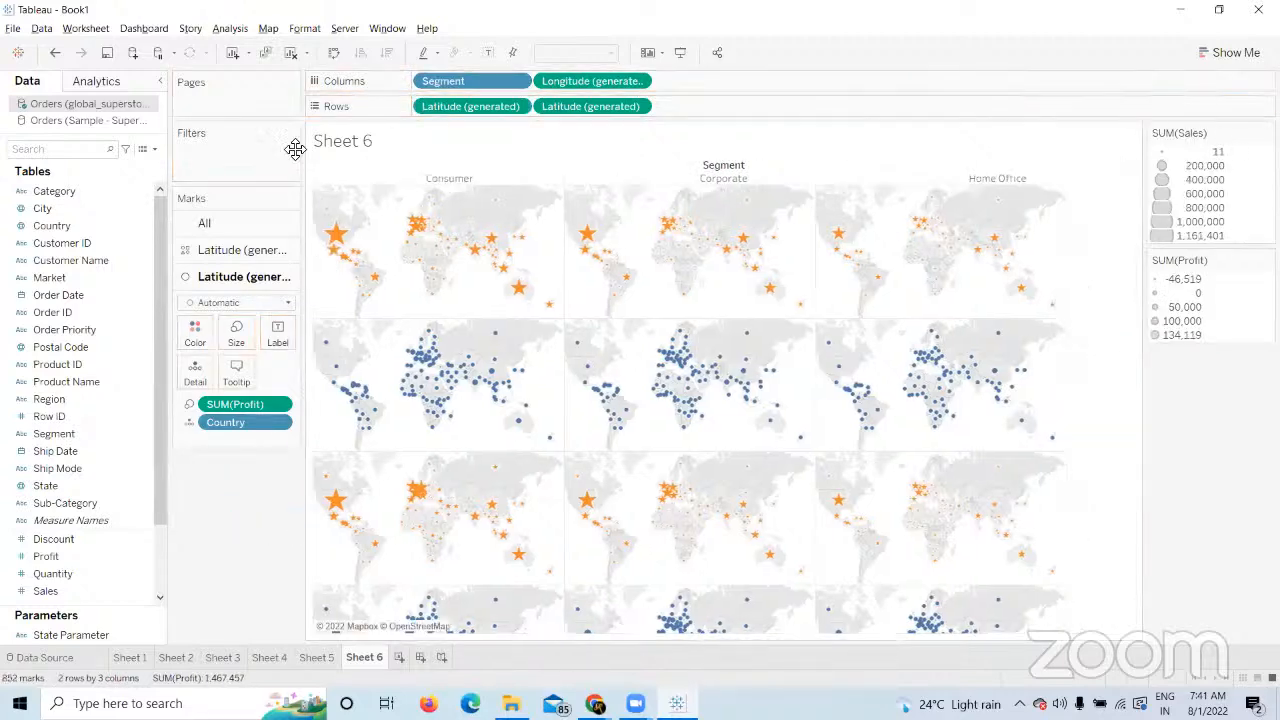
drag(243, 490, 240, 531)
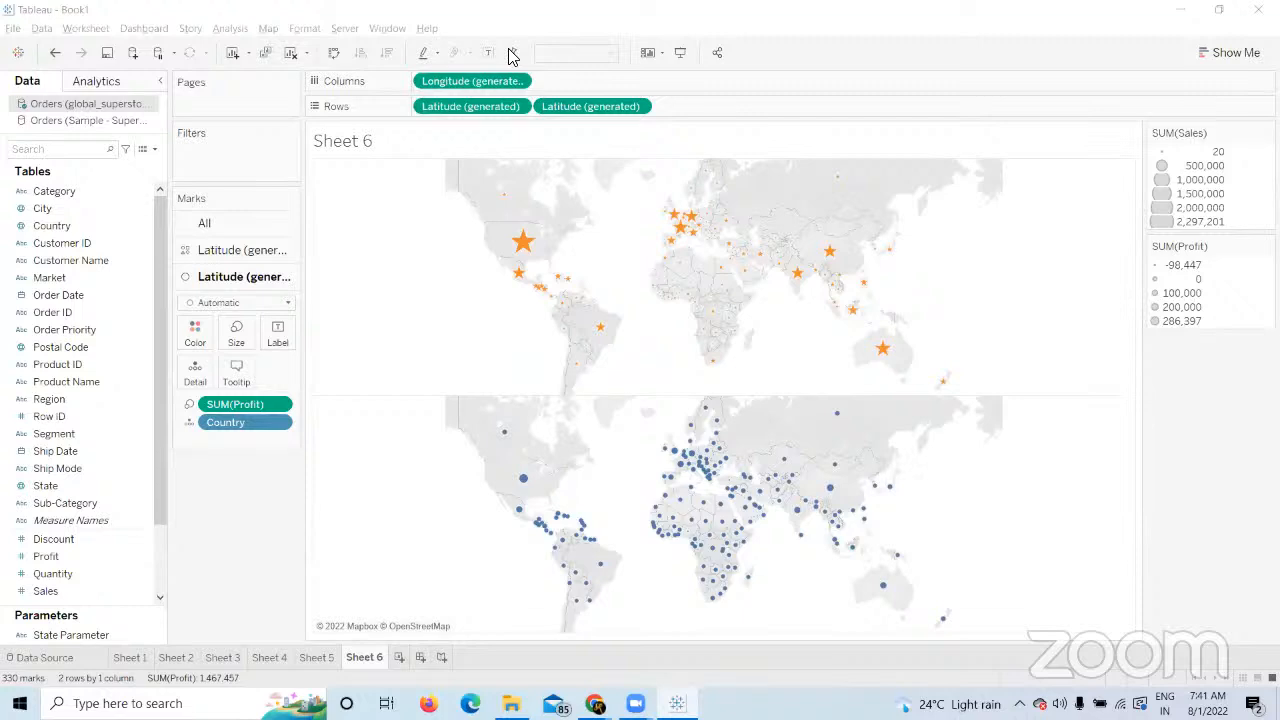
click(1059, 67)
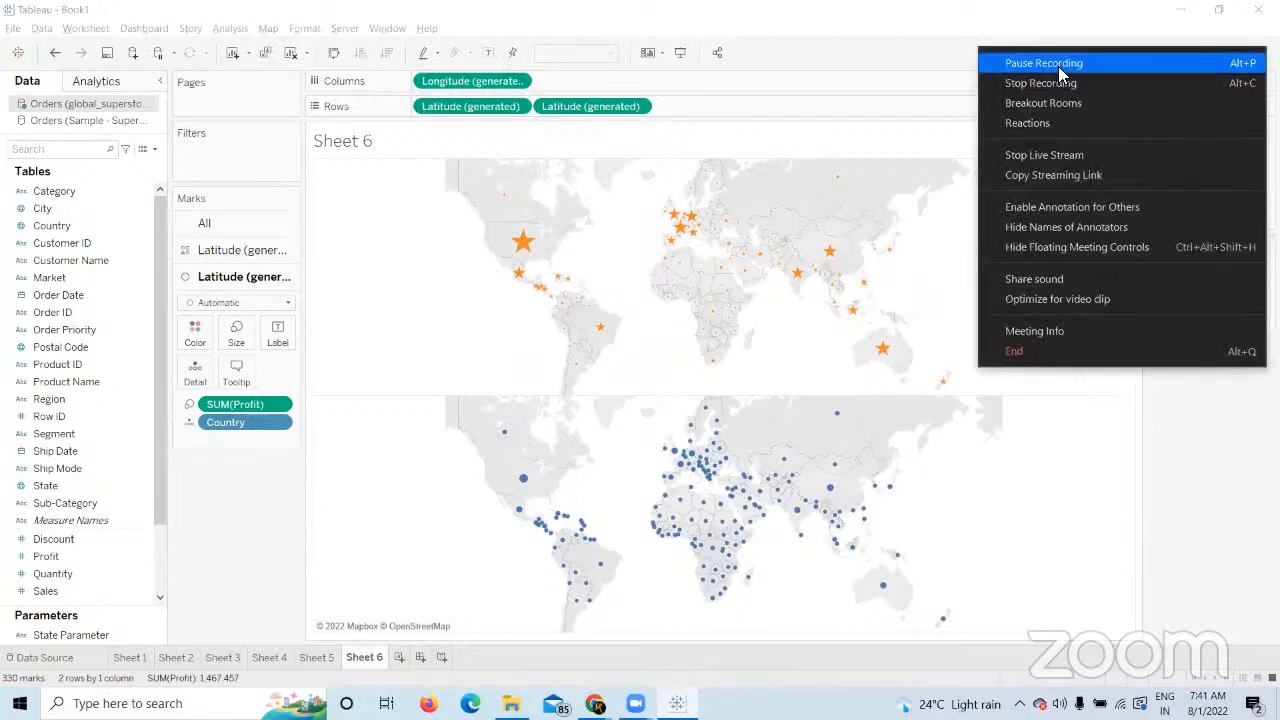
click(672, 325)
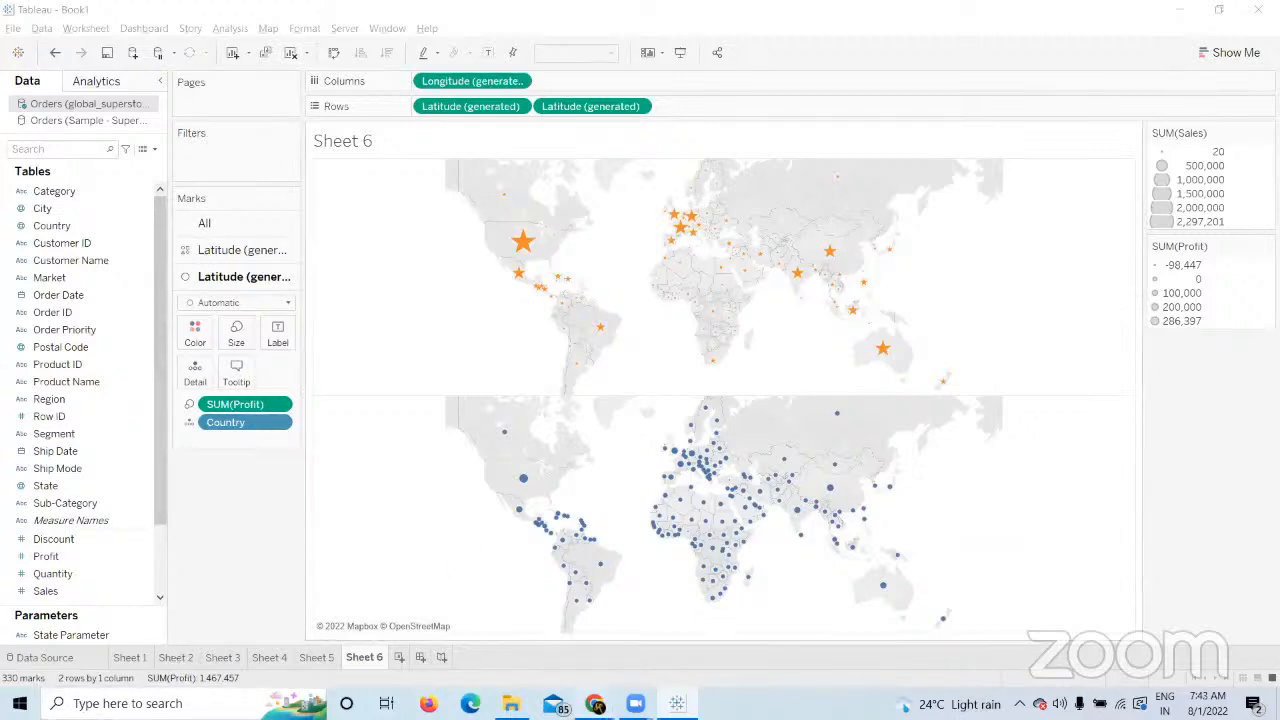
Read the Dual Maps tasks in the course builder browser tab, then return to Tableau.
mouse_move(595, 703)
click(532, 646)
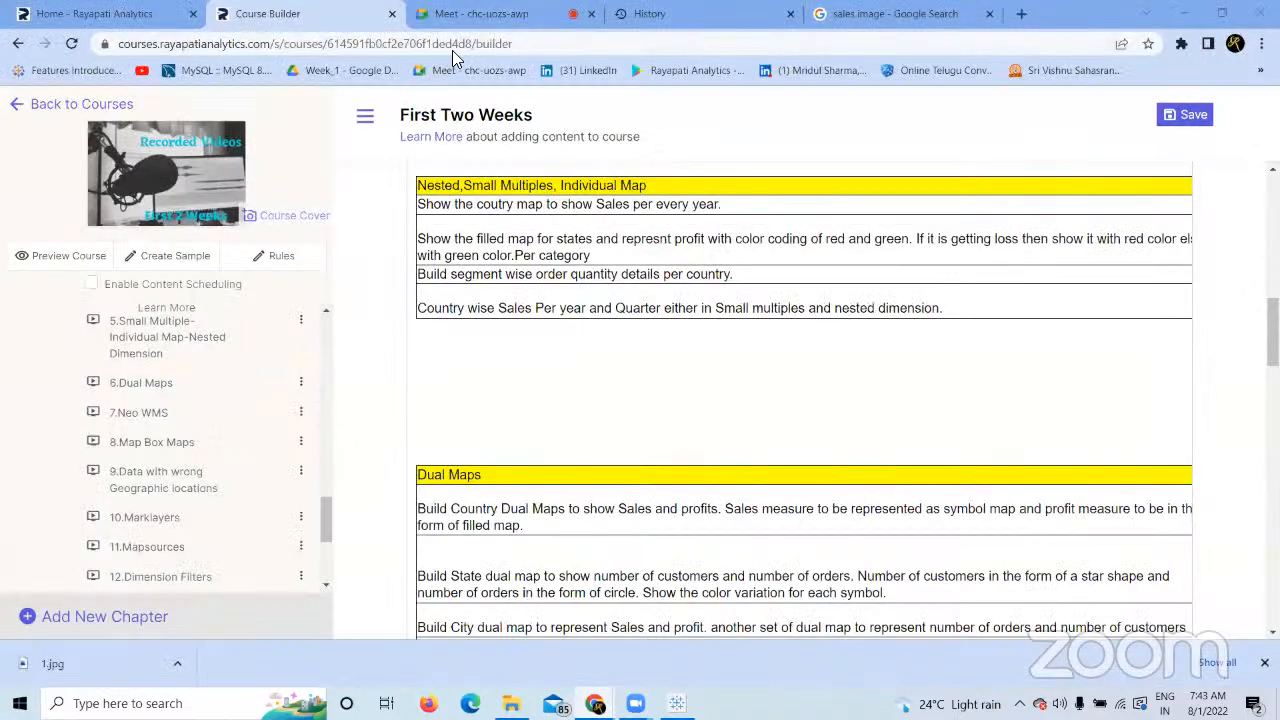
click(470, 14)
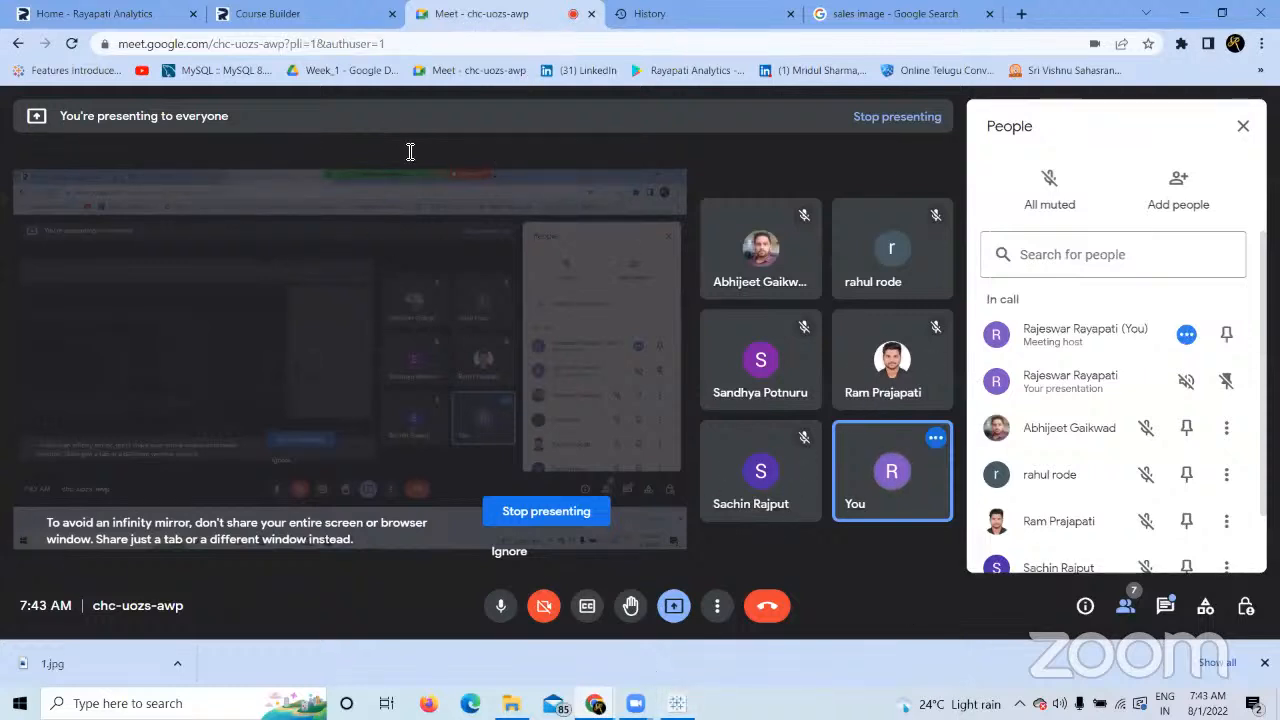
click(292, 14)
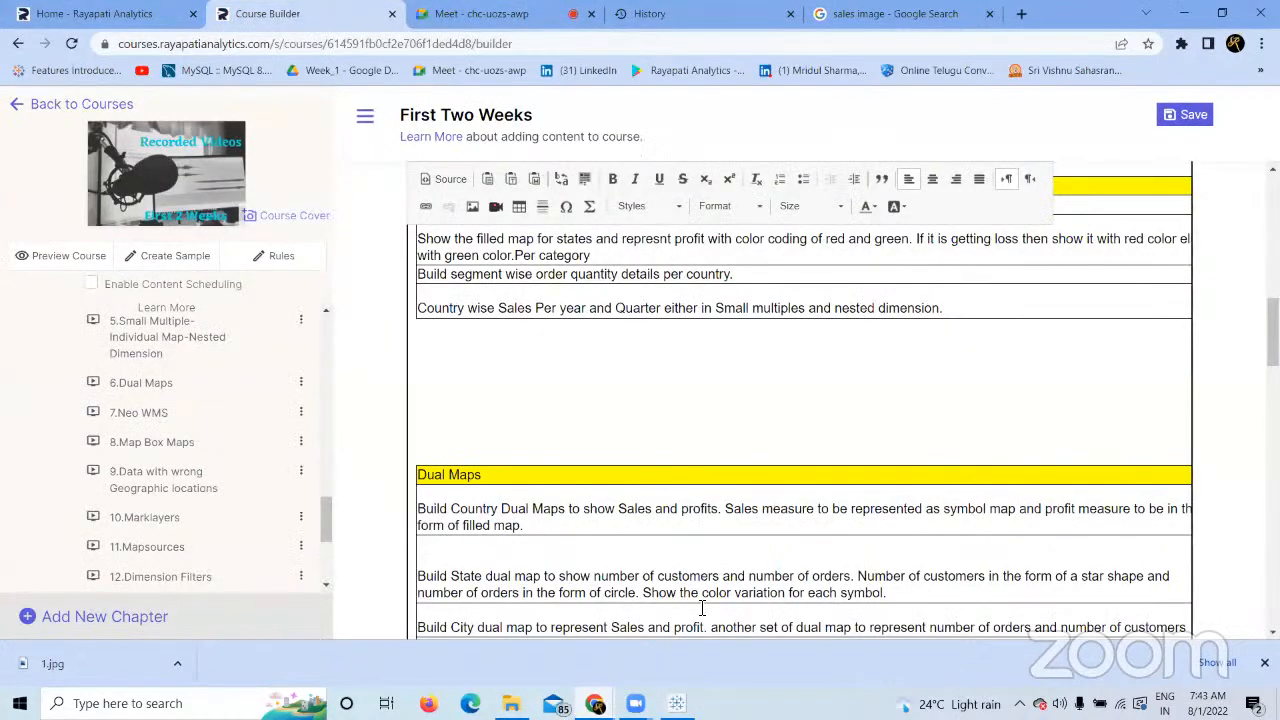
click(677, 703)
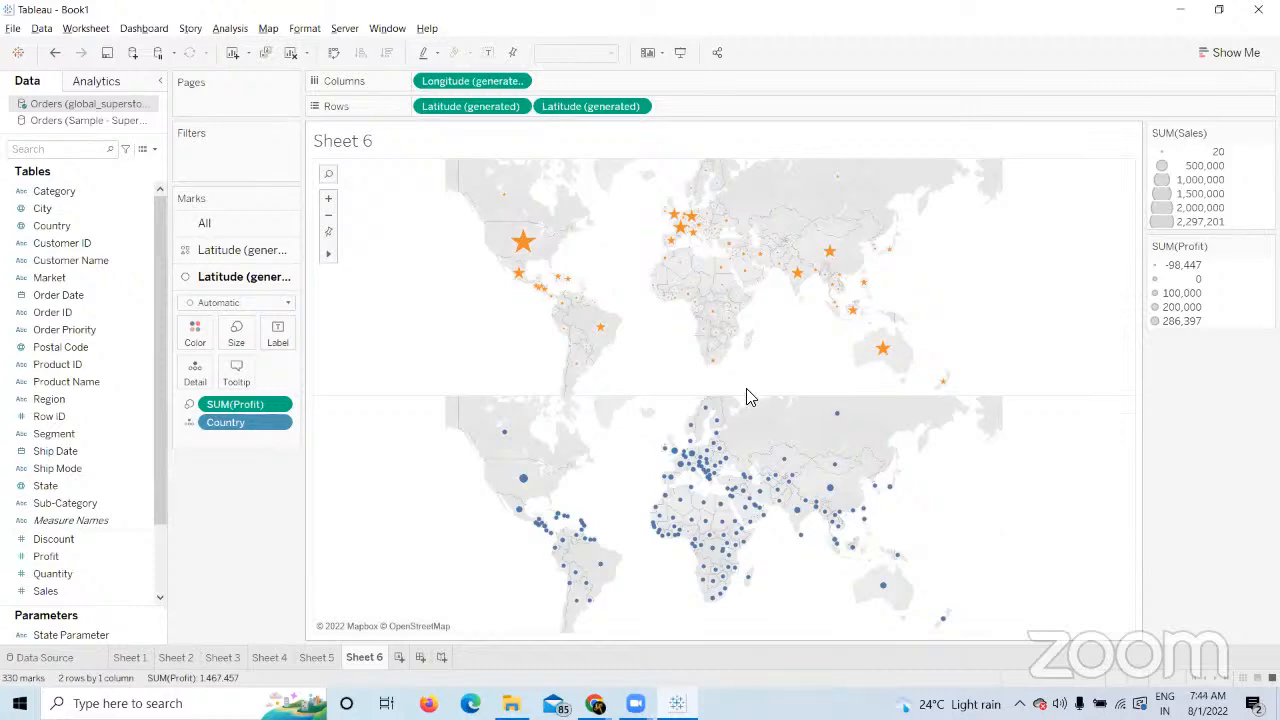
Create Sheet 7 and plot every Country on a world map.
mouse_move(529, 279)
click(399, 657)
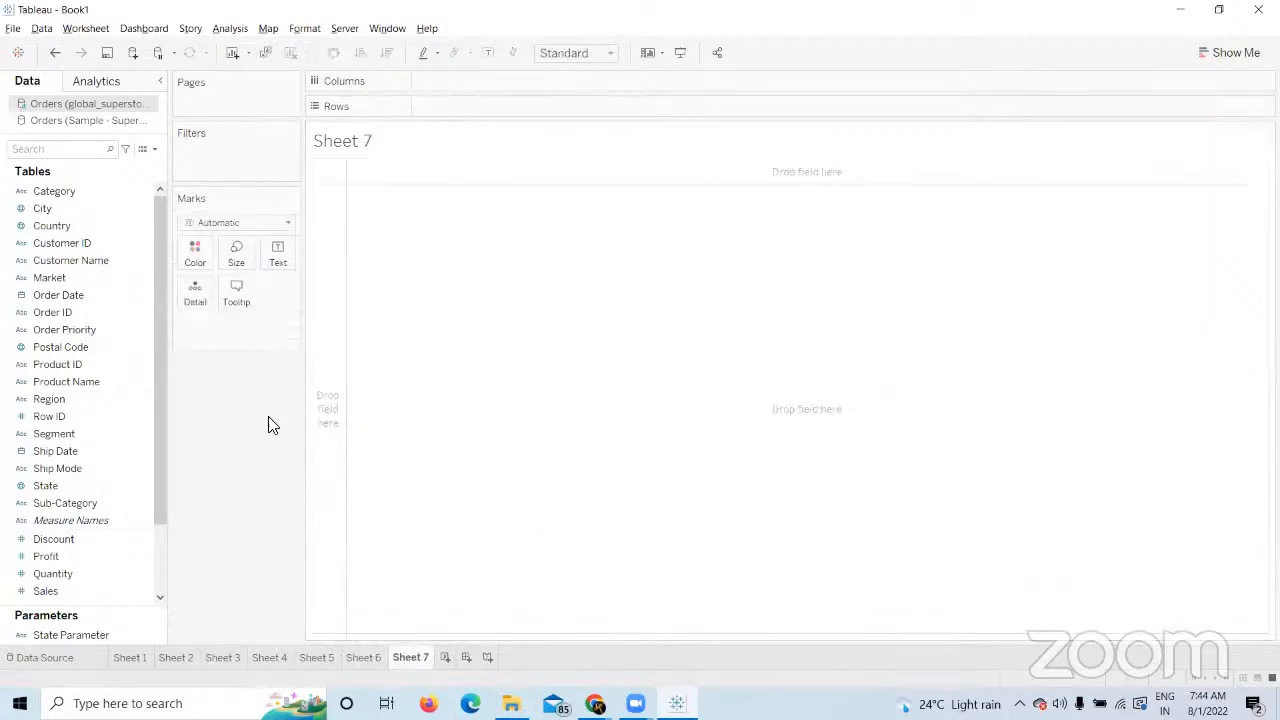
double_click(88, 225)
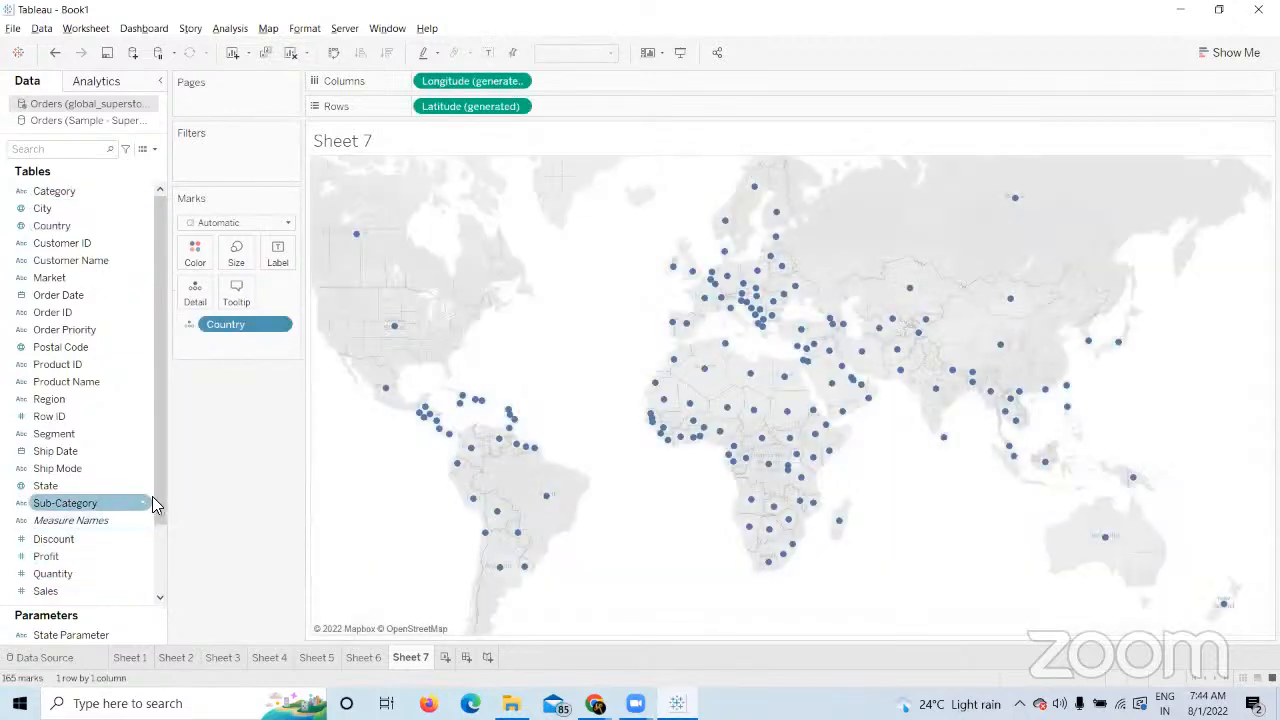
Stack a second Latitude (generated) map and size the upper map's circles by SUM(Sales).
drag(154, 496, 158, 640)
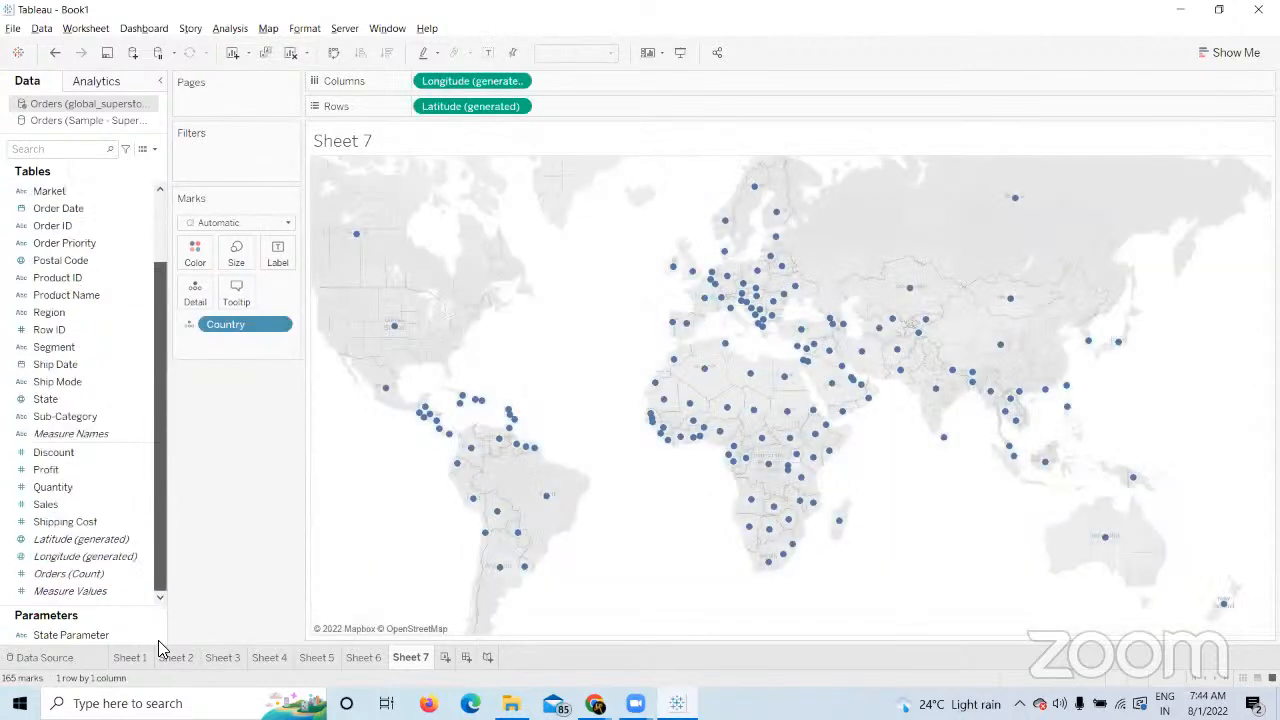
click(50, 504)
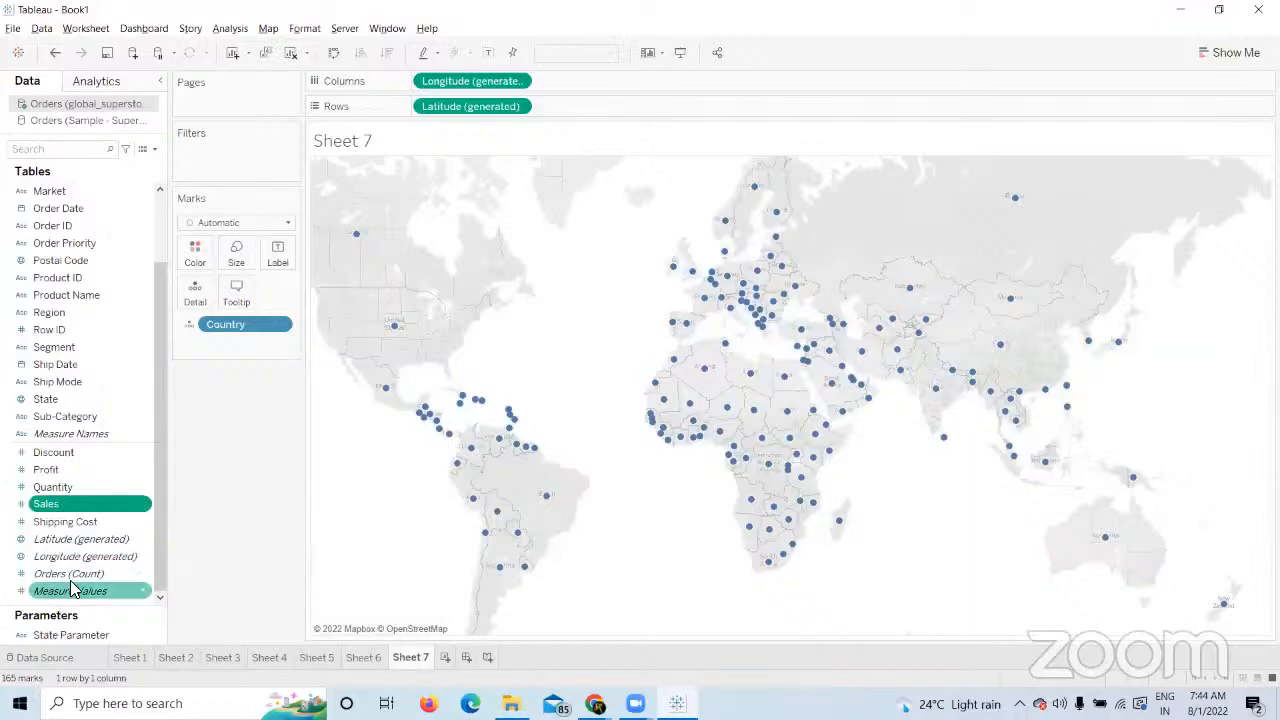
drag(80, 539, 634, 108)
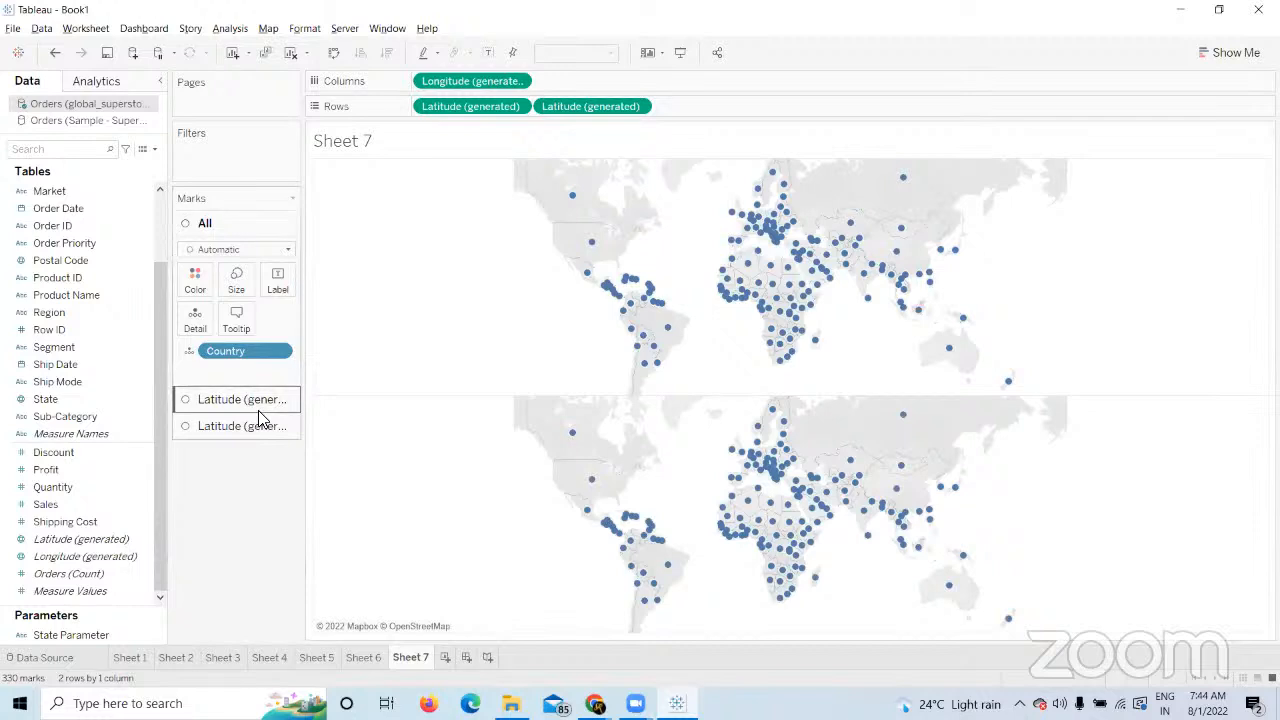
click(258, 410)
drag(45, 504, 237, 302)
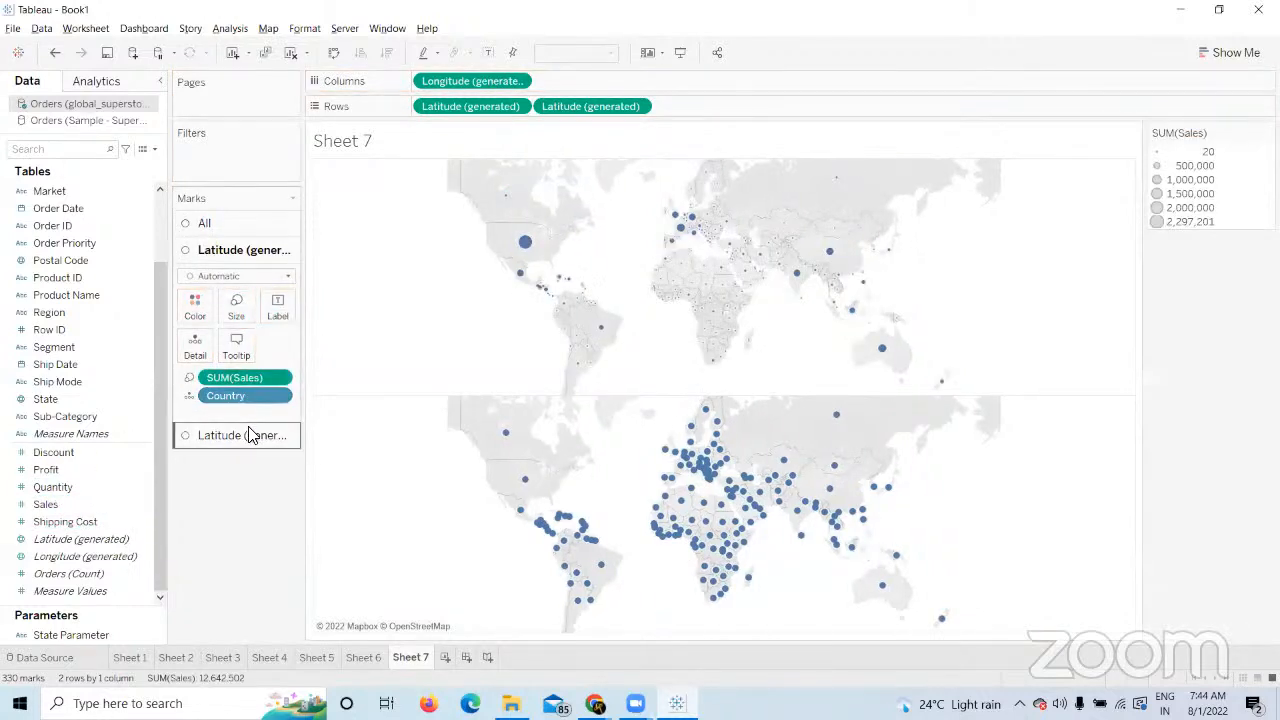
click(250, 435)
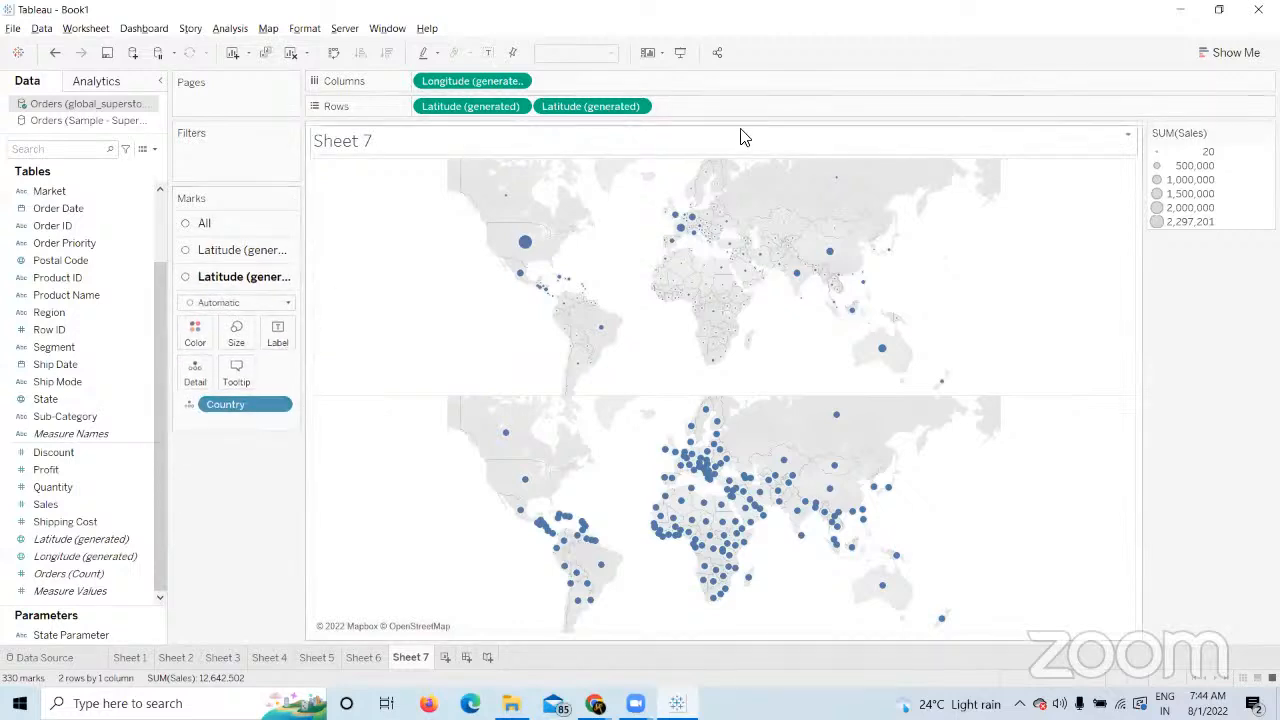
Merge the two Sheet 7 maps into a dual-axis map and size the first layer's circles by SUM(Sales).
click(640, 106)
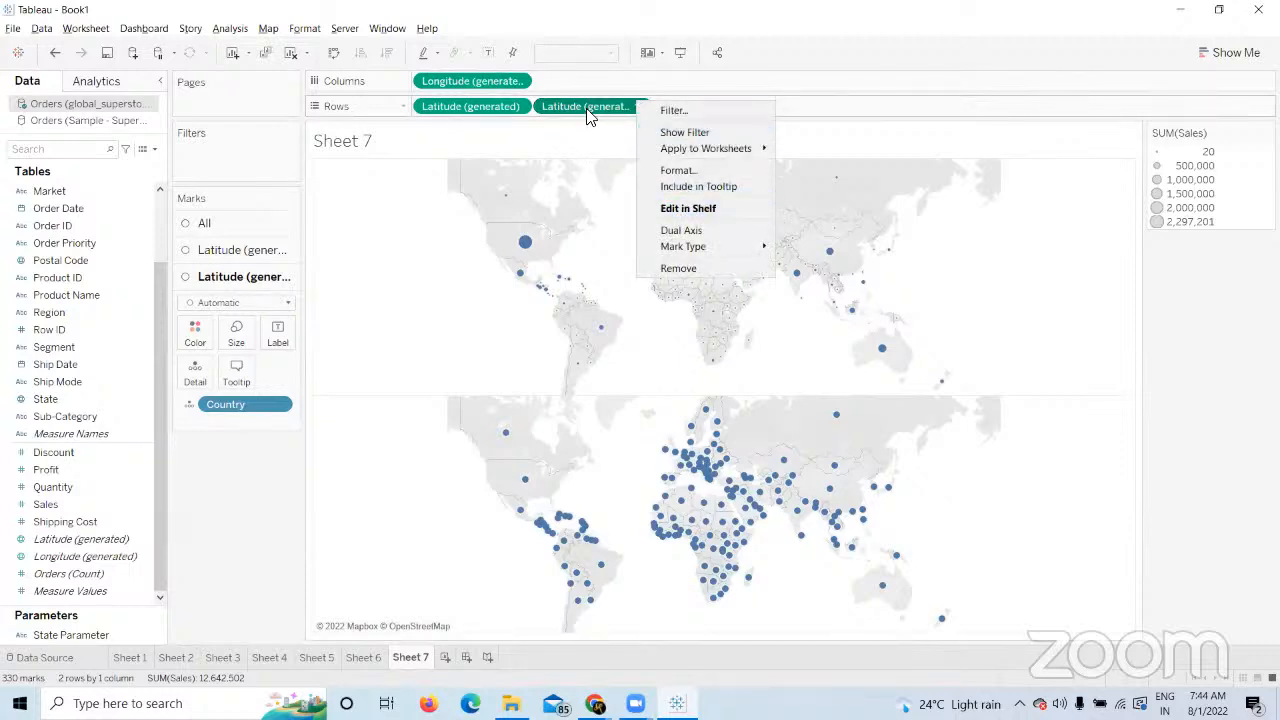
click(682, 231)
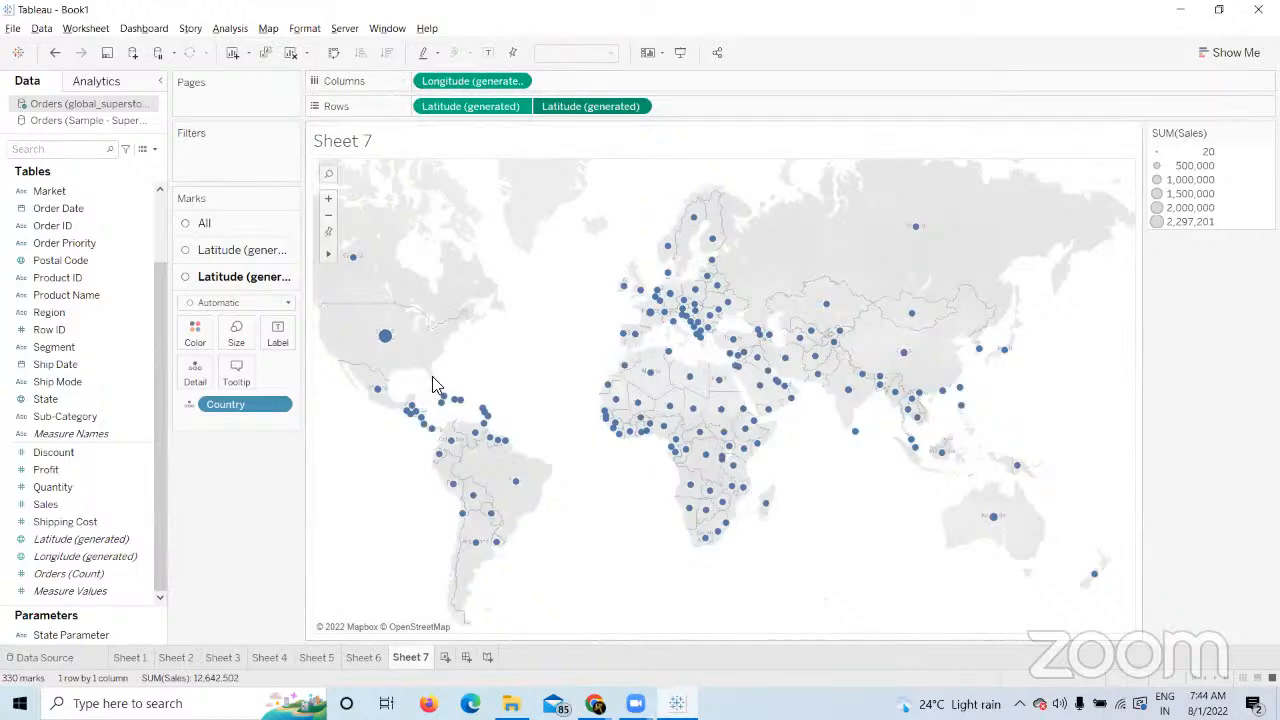
mouse_move(386, 337)
mouse_move(387, 358)
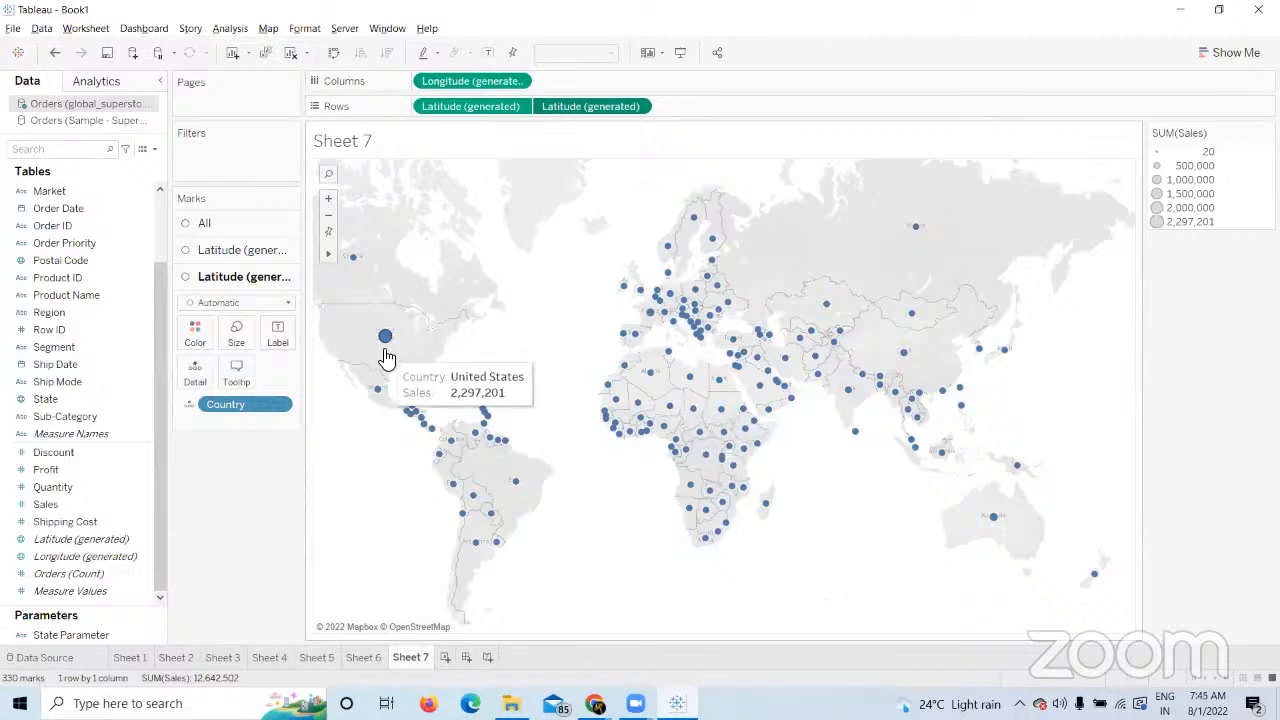
click(262, 250)
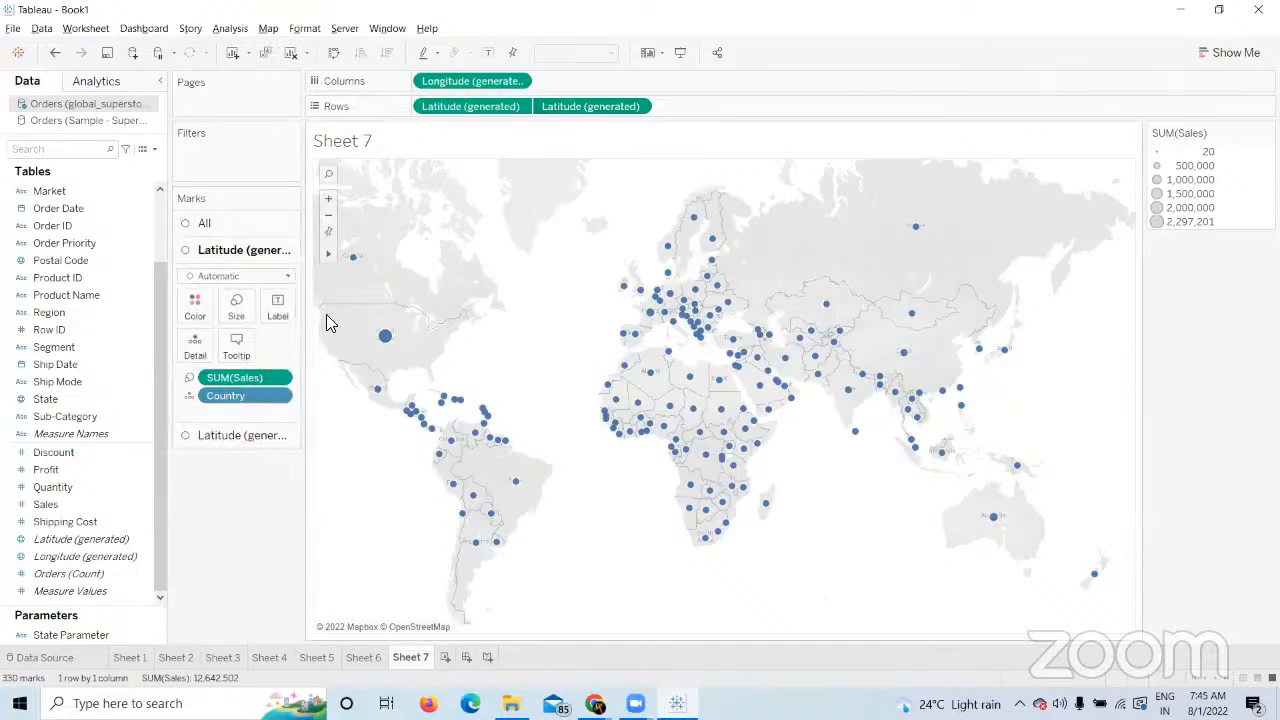
drag(249, 378, 250, 600)
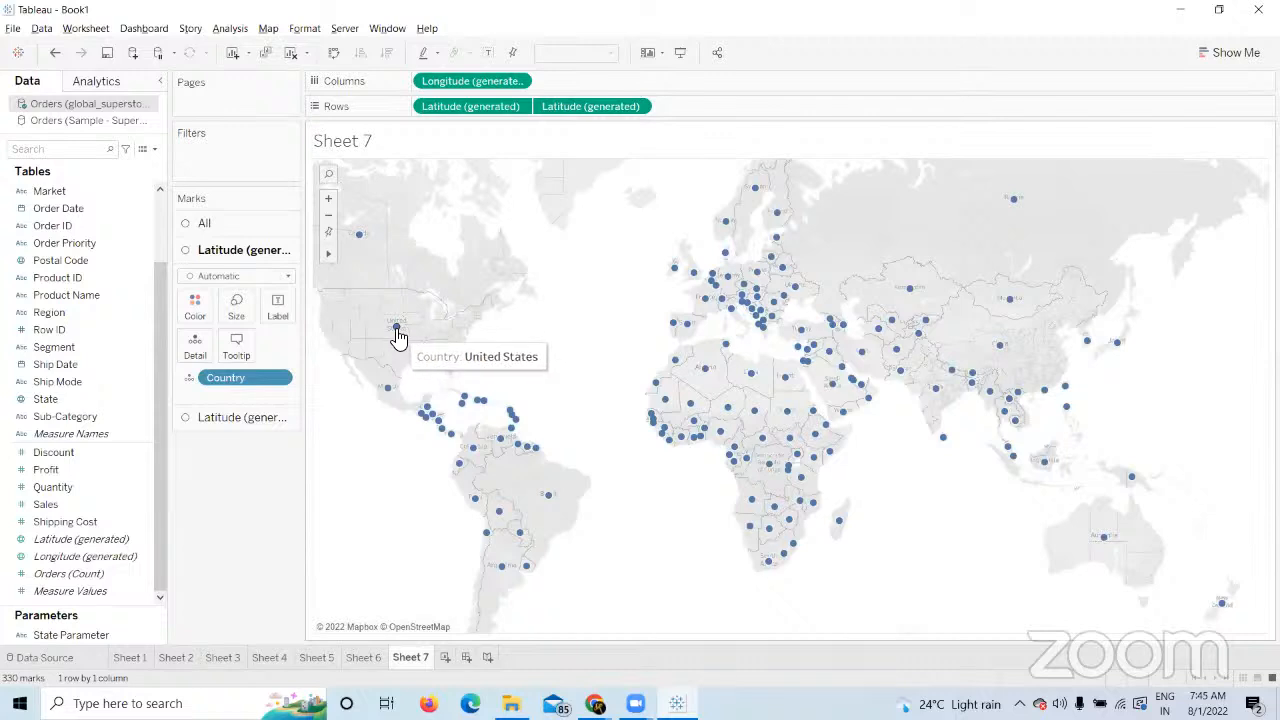
click(236, 417)
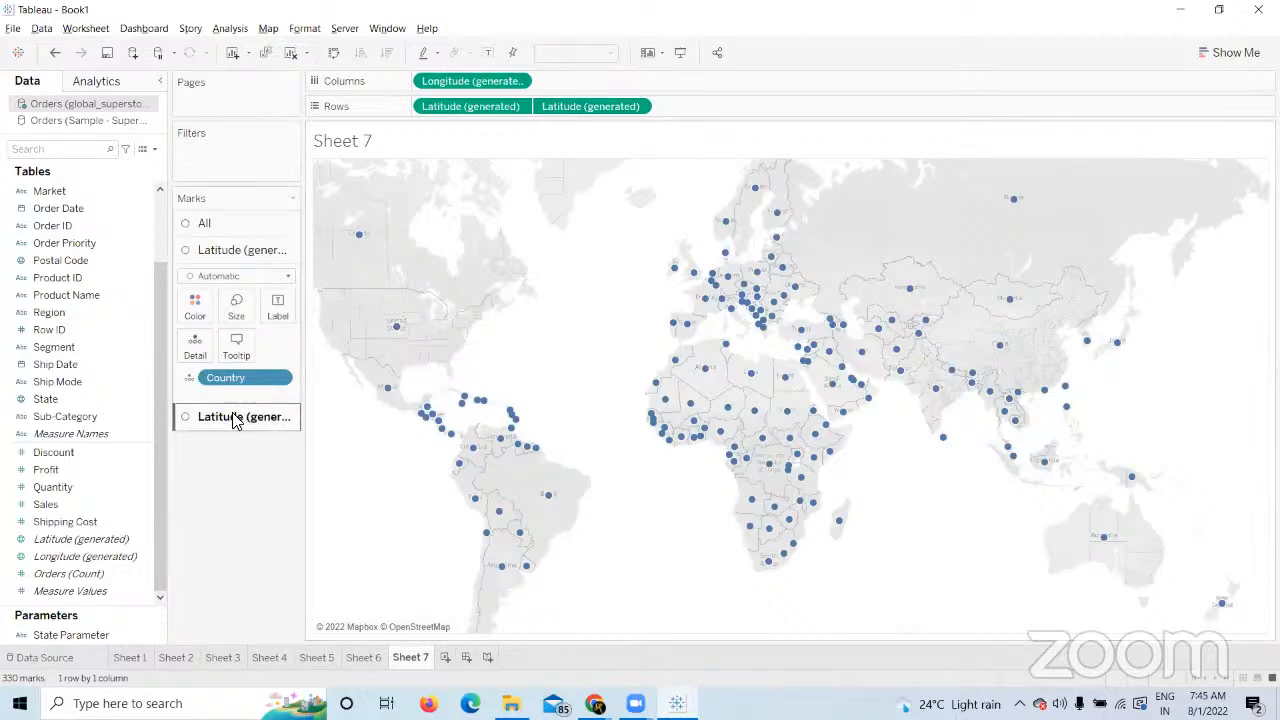
click(250, 251)
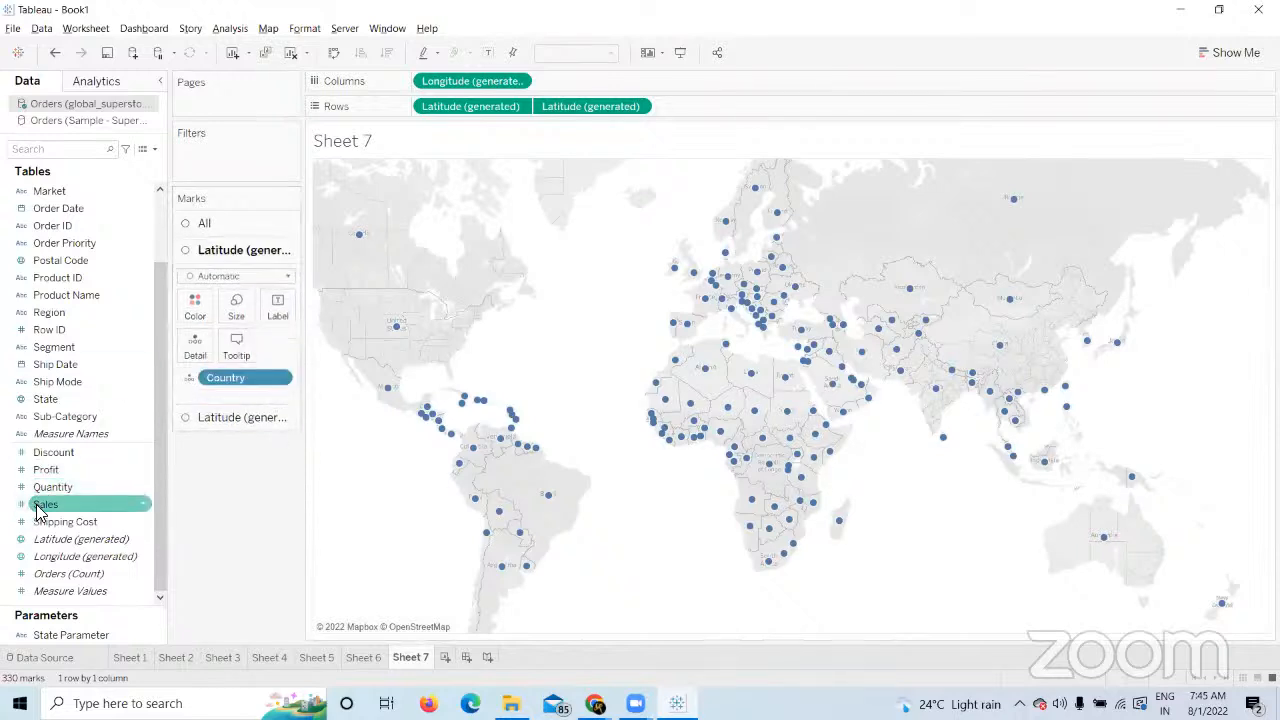
drag(40, 512, 230, 314)
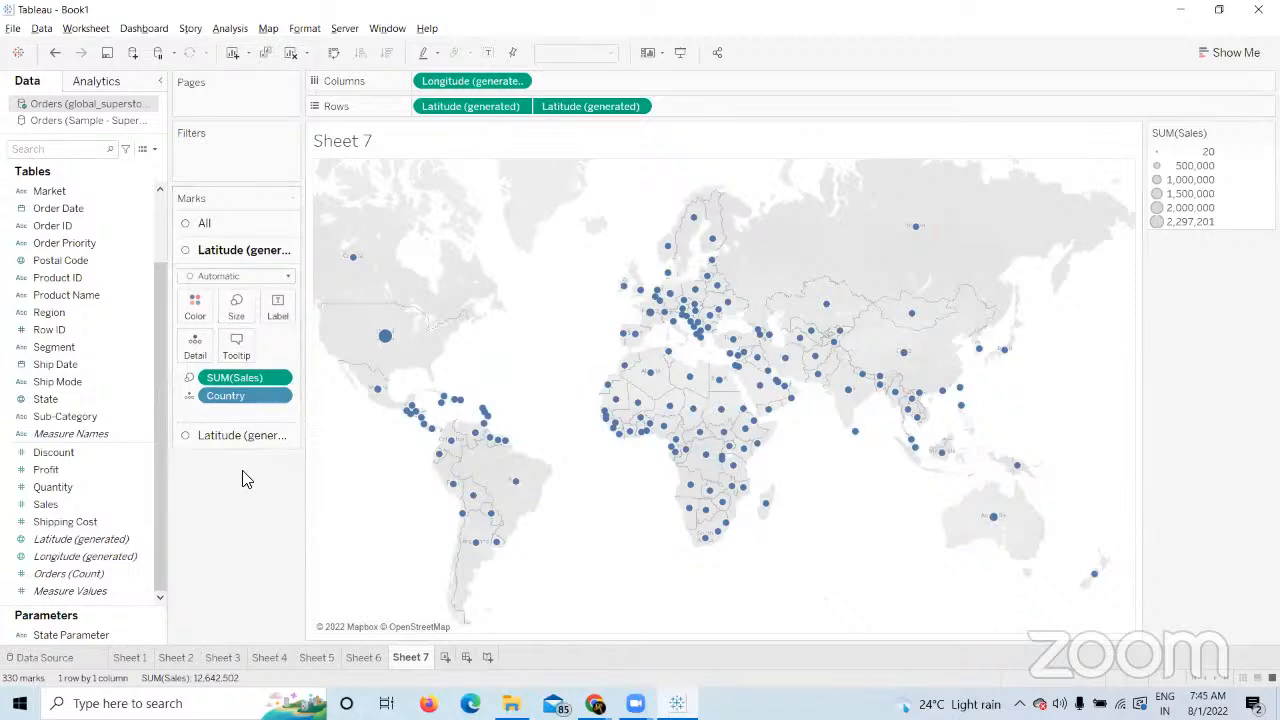
Set the second layer's mark type to Map so countries draw as filled shapes.
click(253, 440)
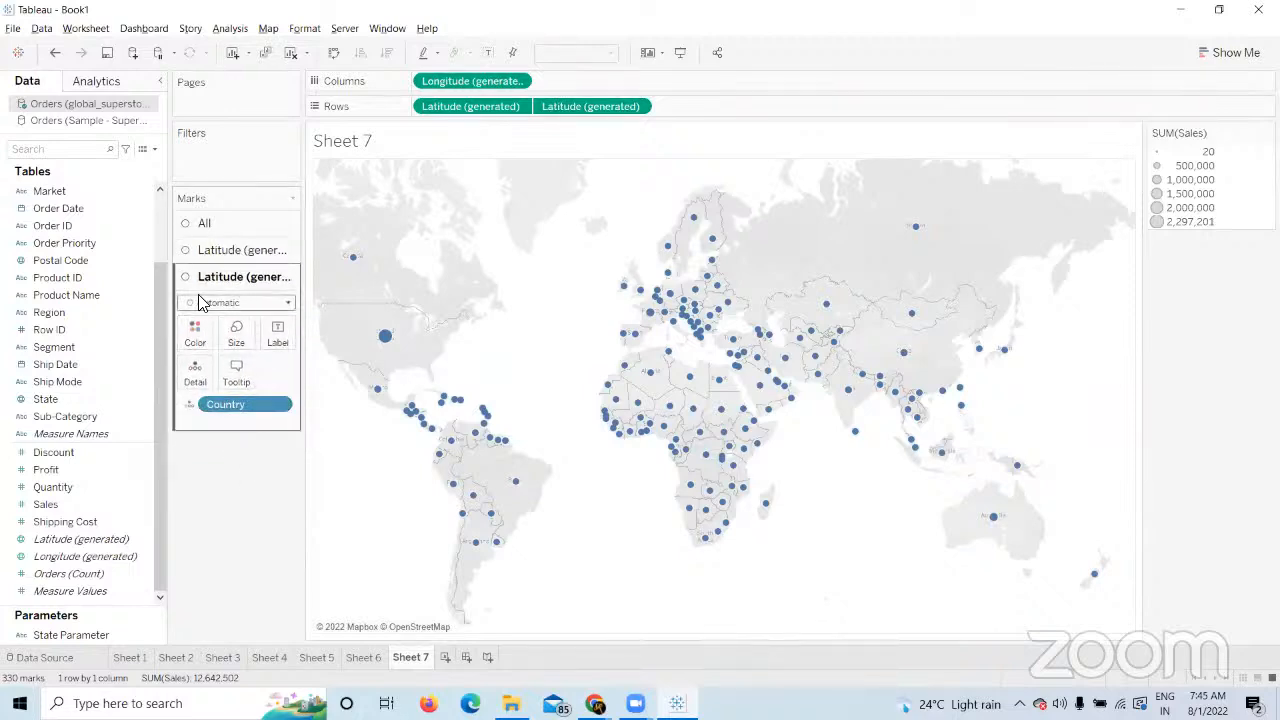
click(288, 302)
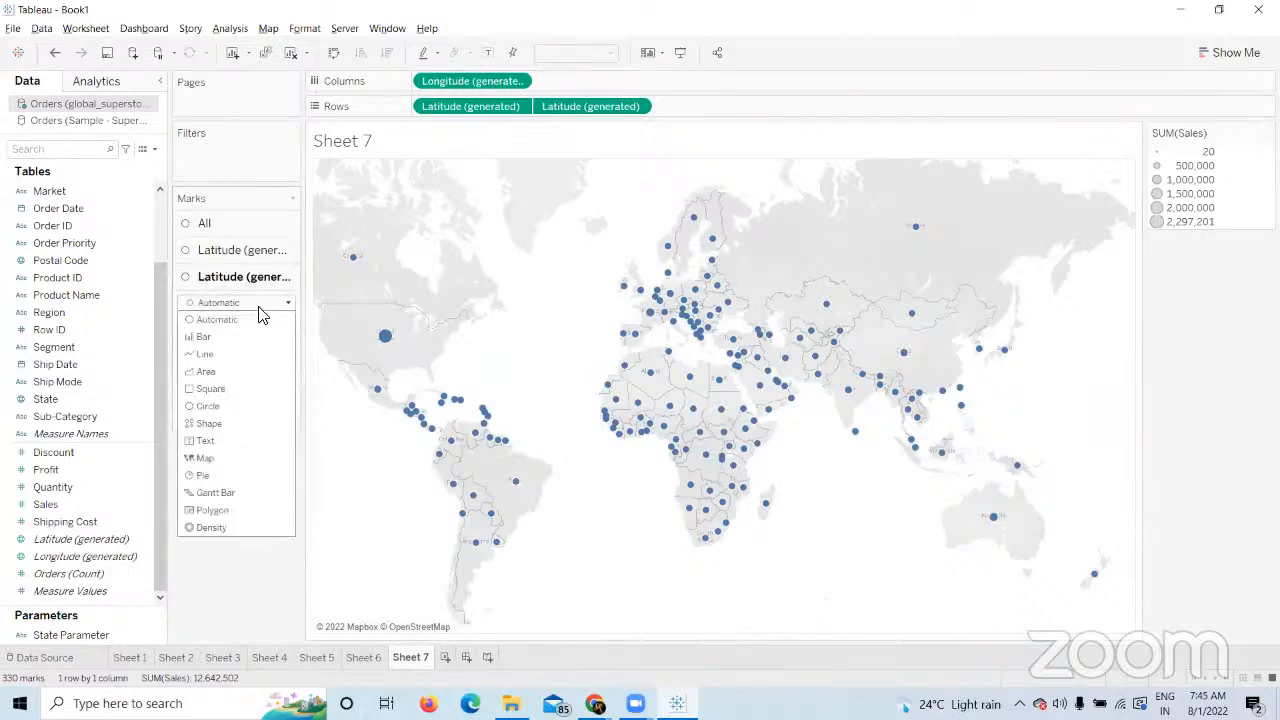
click(205, 458)
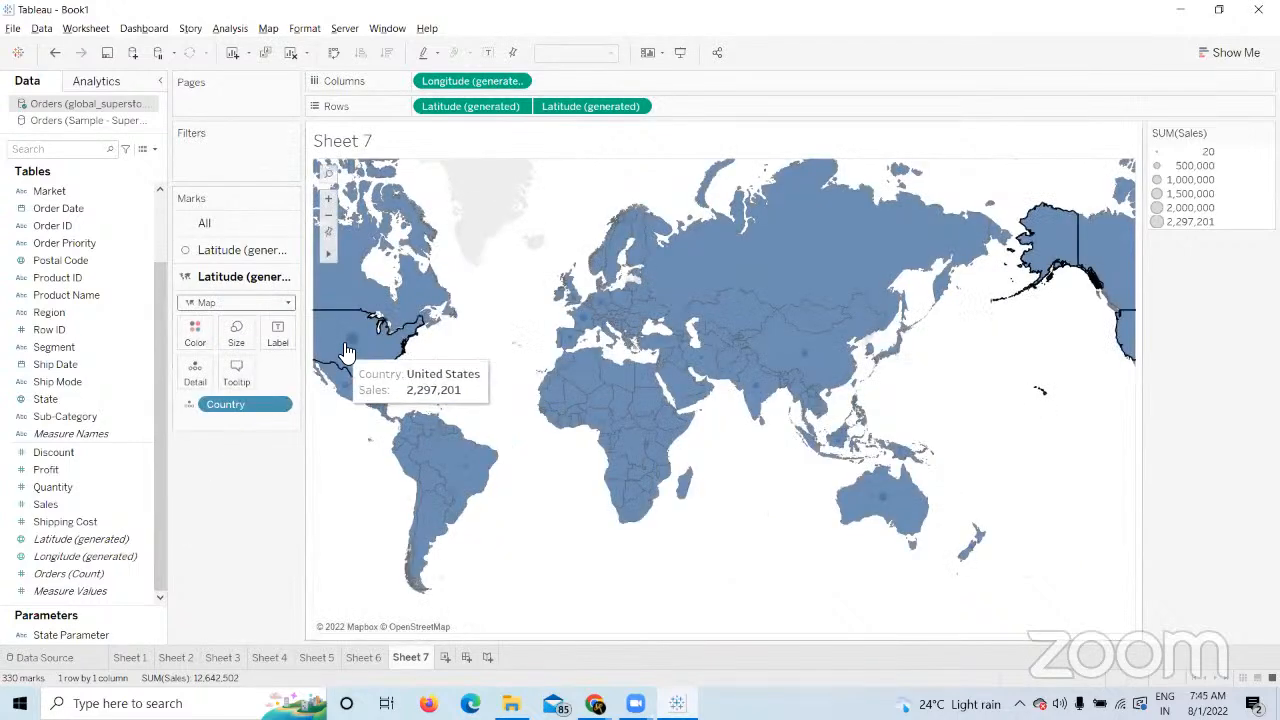
Colour the sales circles orange.
click(216, 254)
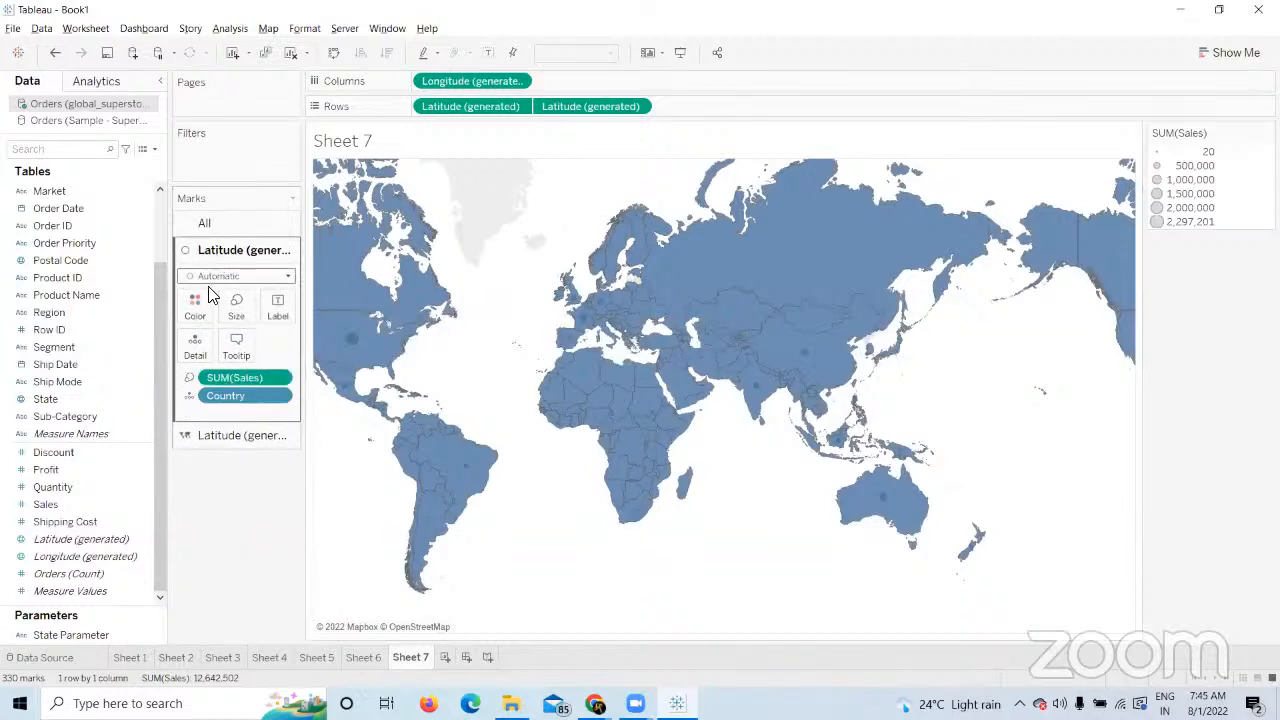
click(196, 307)
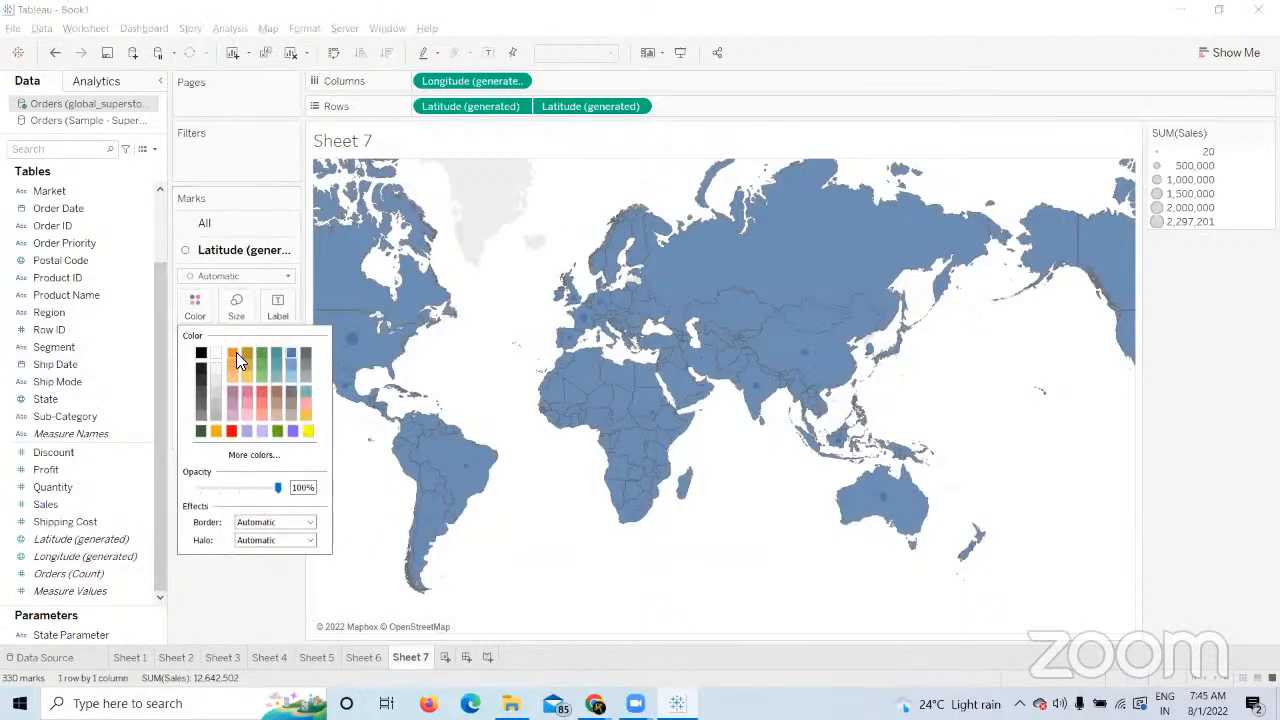
click(258, 605)
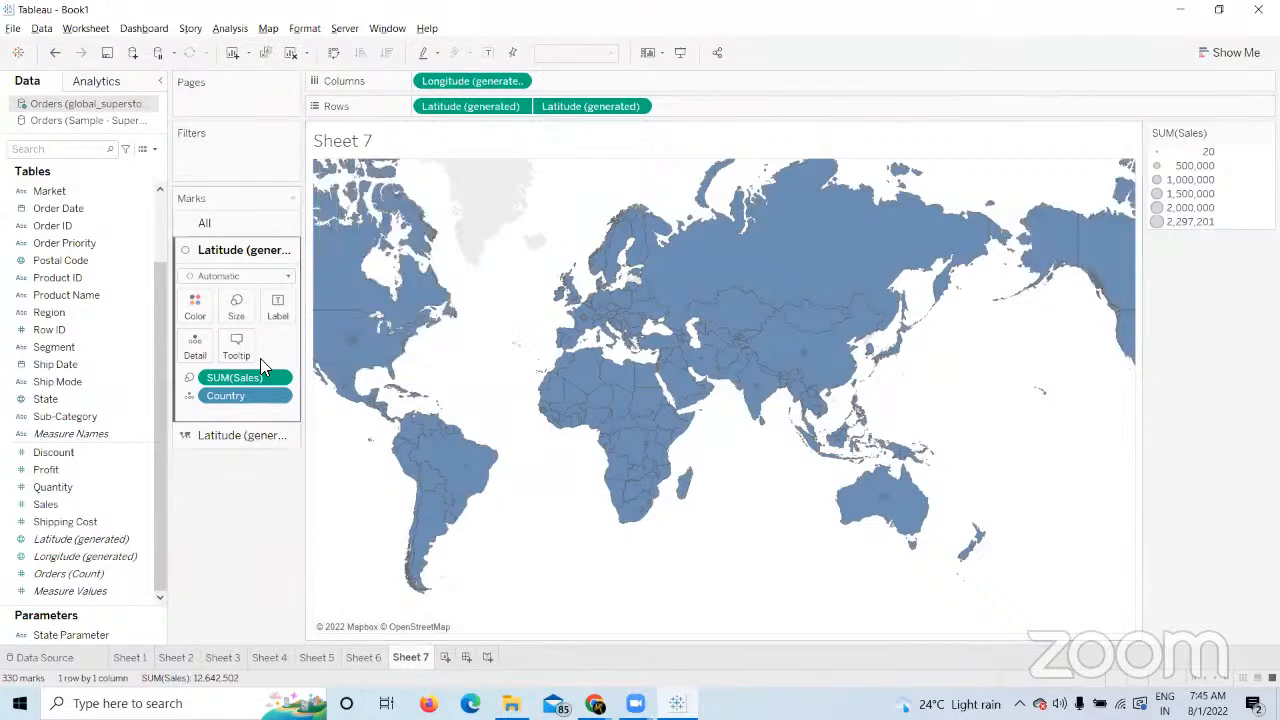
Move the first Latitude (generated) pill to the end of Rows so the circles sit above the filled map.
drag(448, 106, 703, 109)
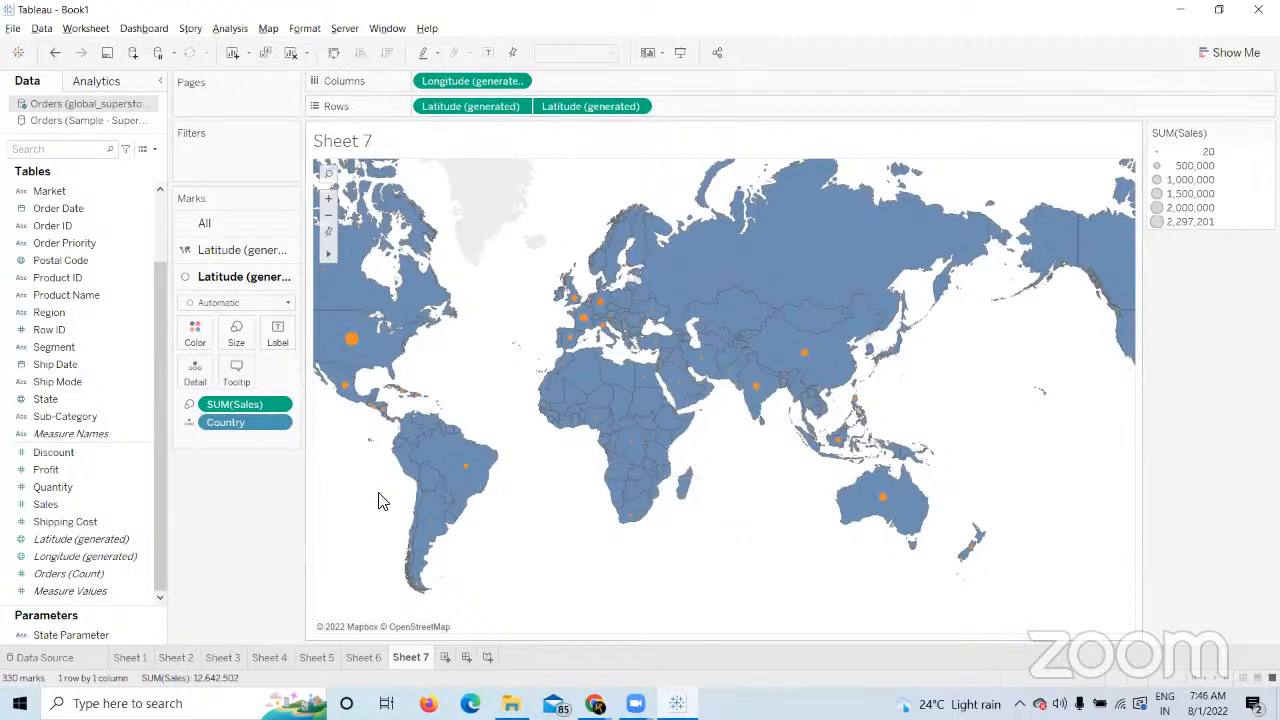
mouse_move(369, 354)
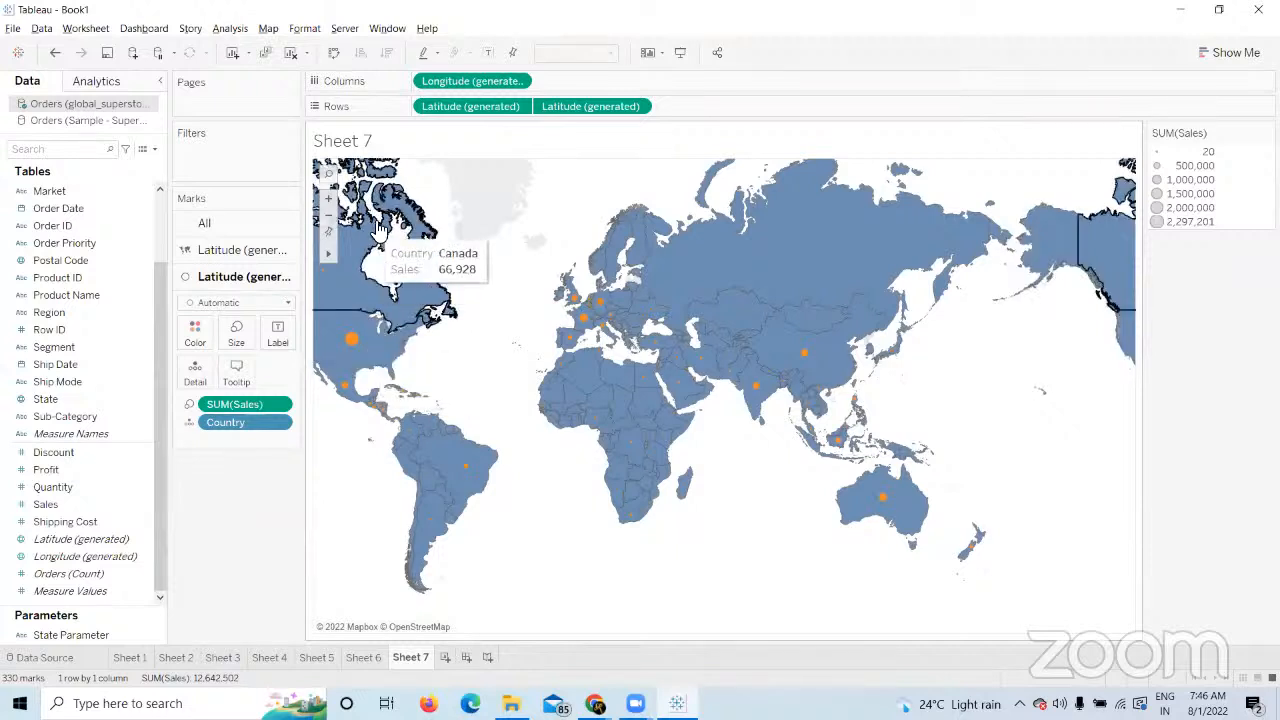
drag(446, 100, 688, 108)
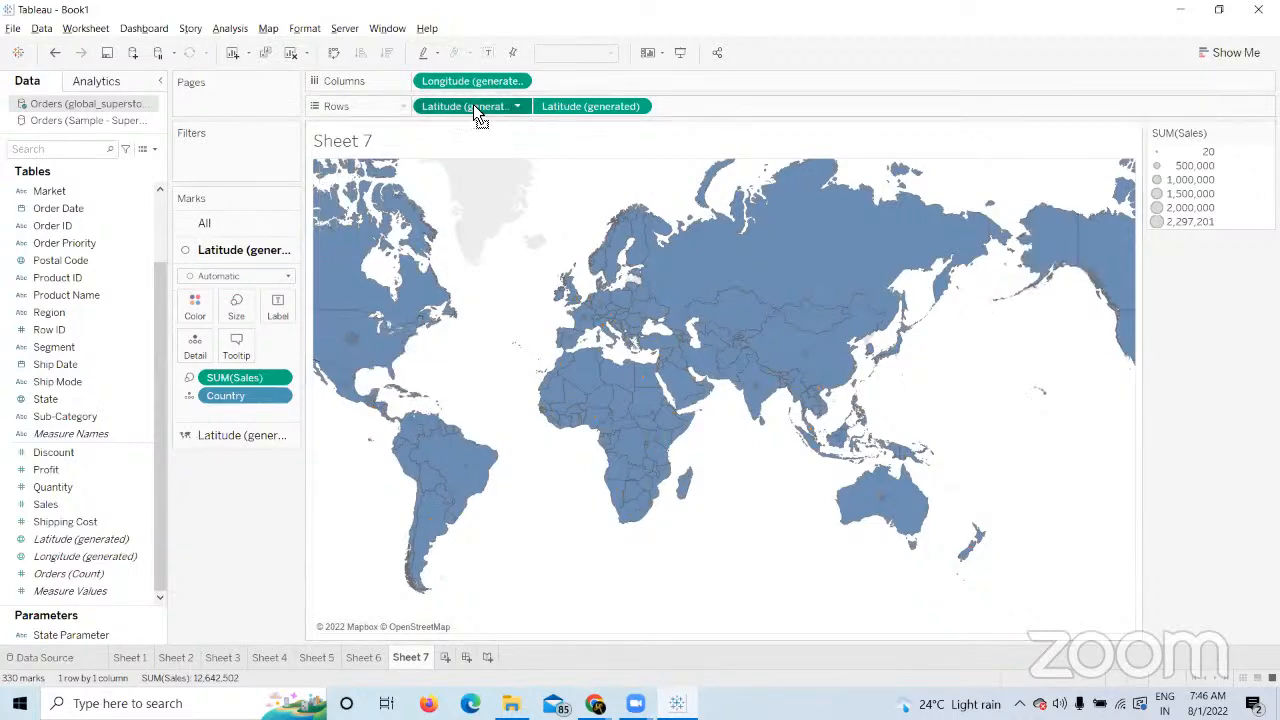
drag(473, 104, 752, 110)
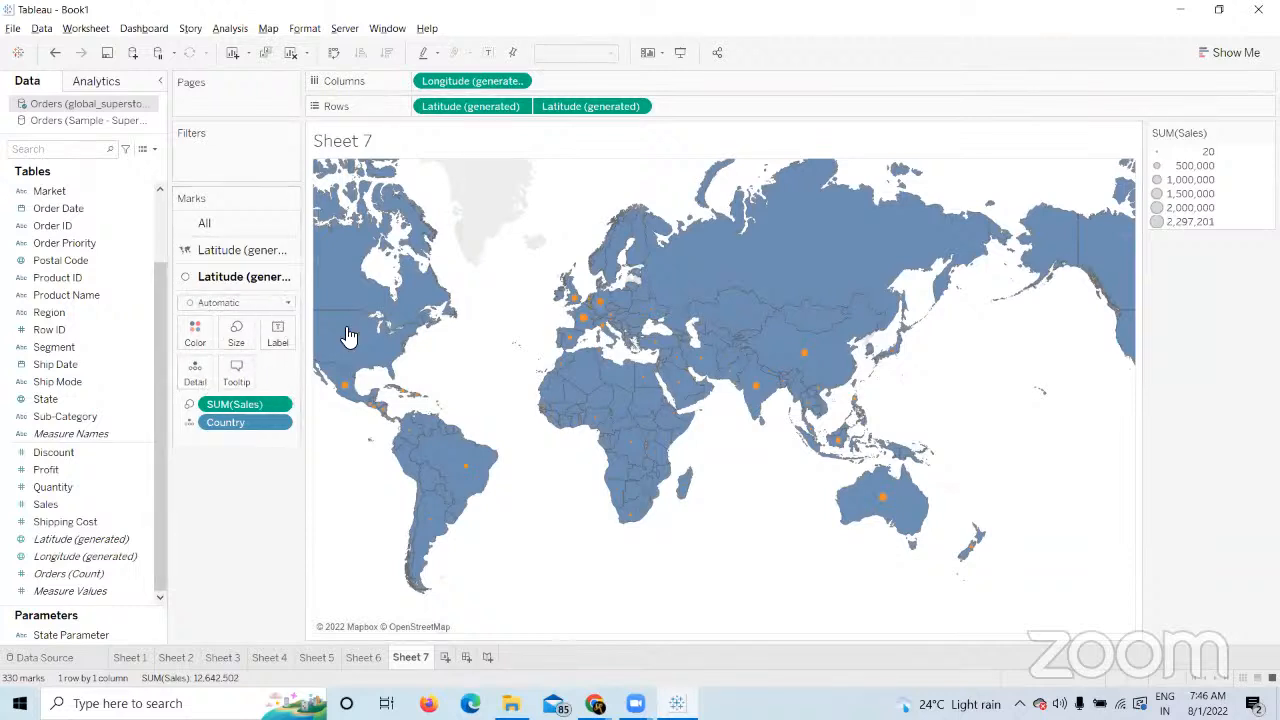
mouse_move(351, 339)
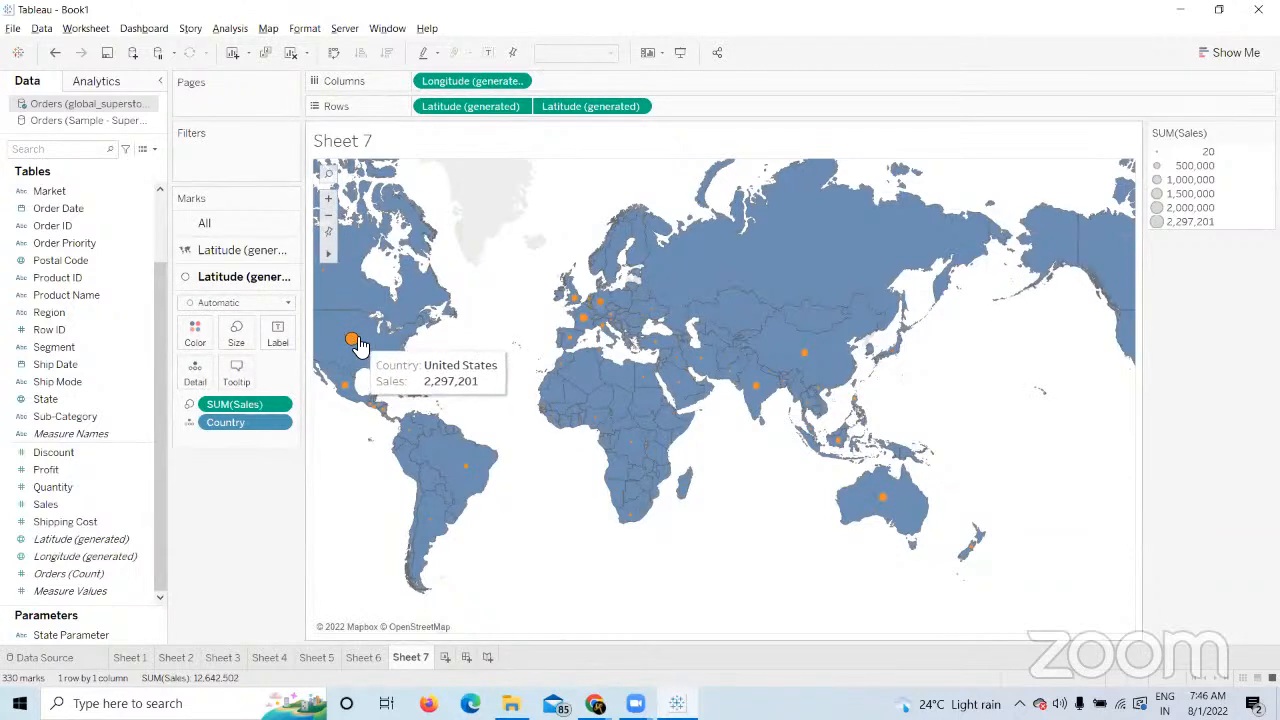
click(240, 250)
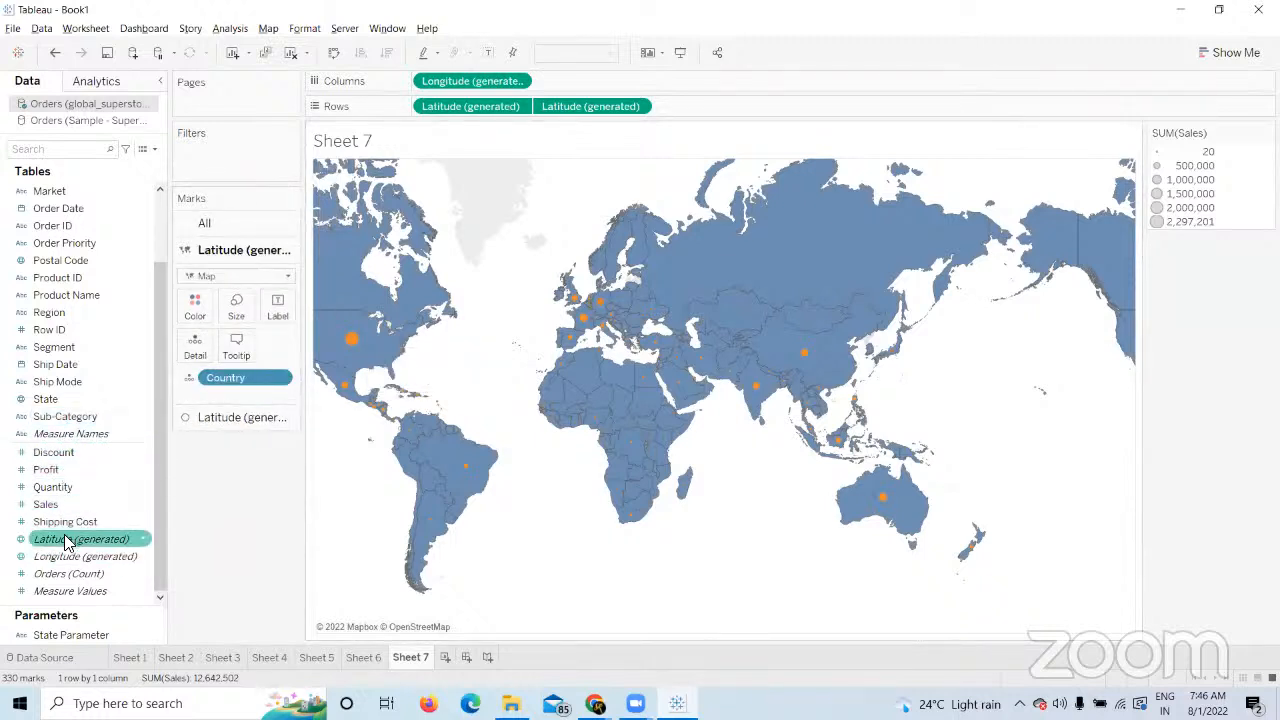
drag(60, 469, 196, 310)
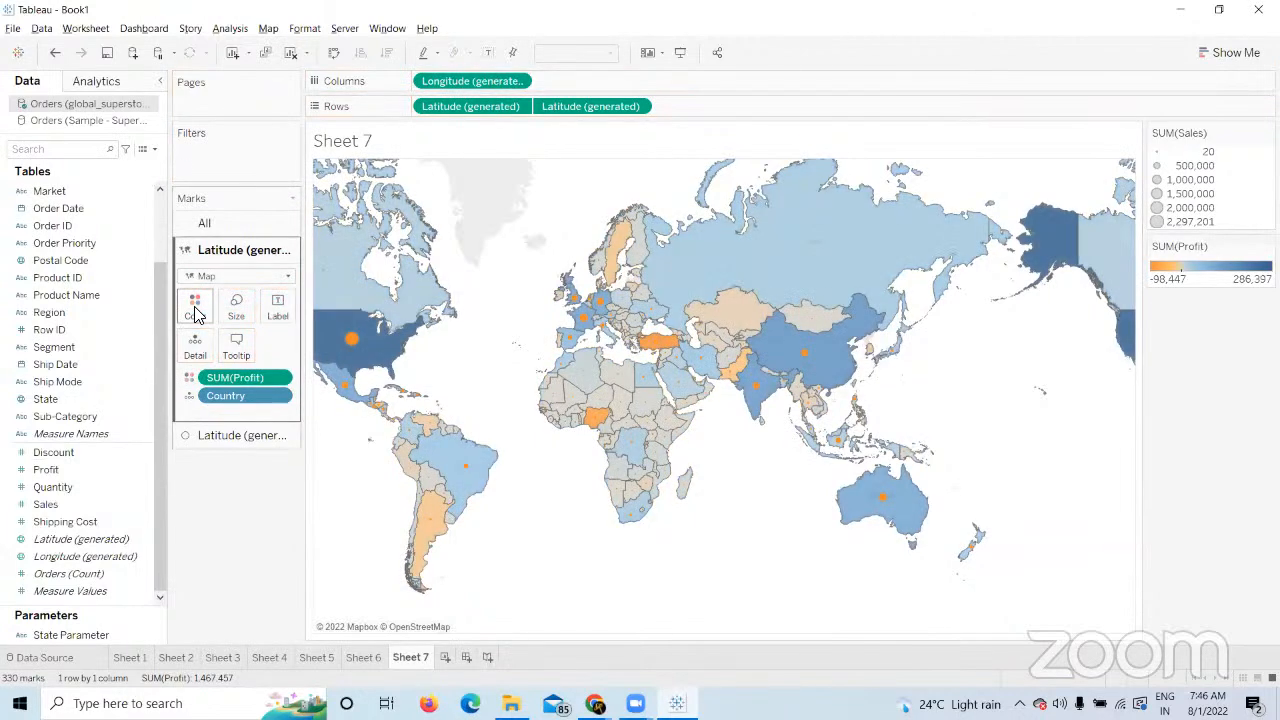
mouse_move(325, 346)
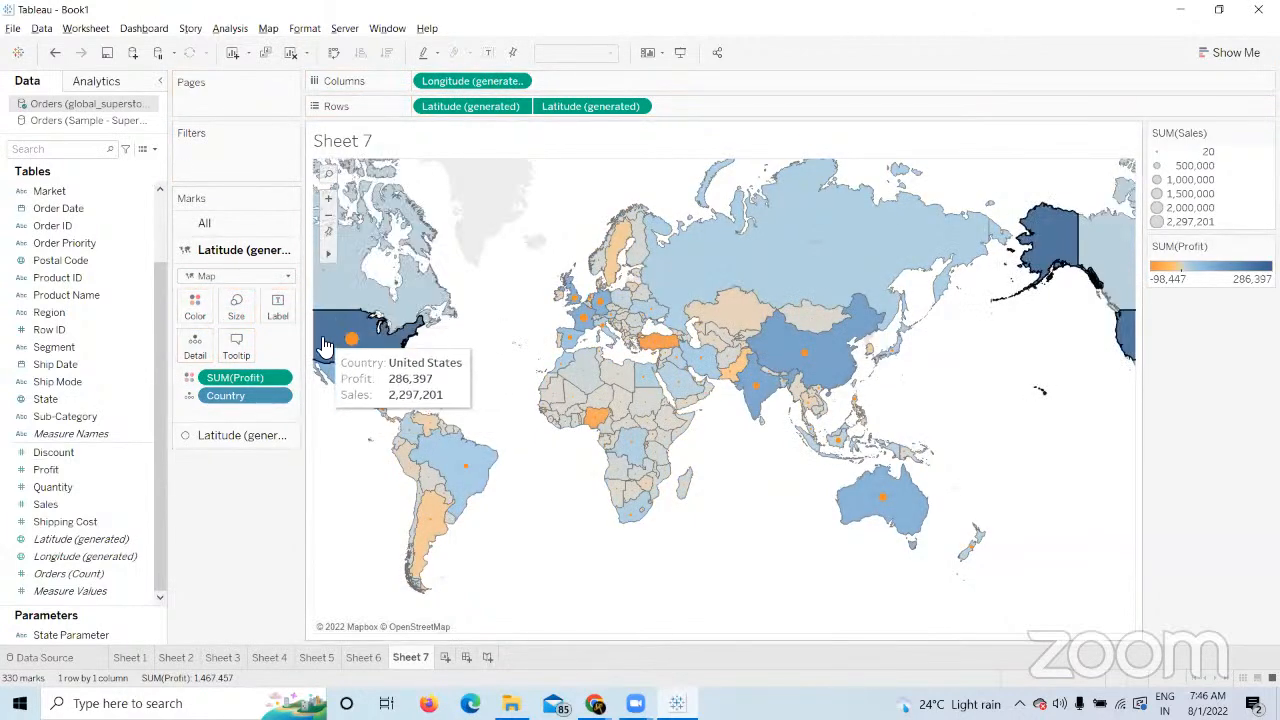
mouse_move(828, 344)
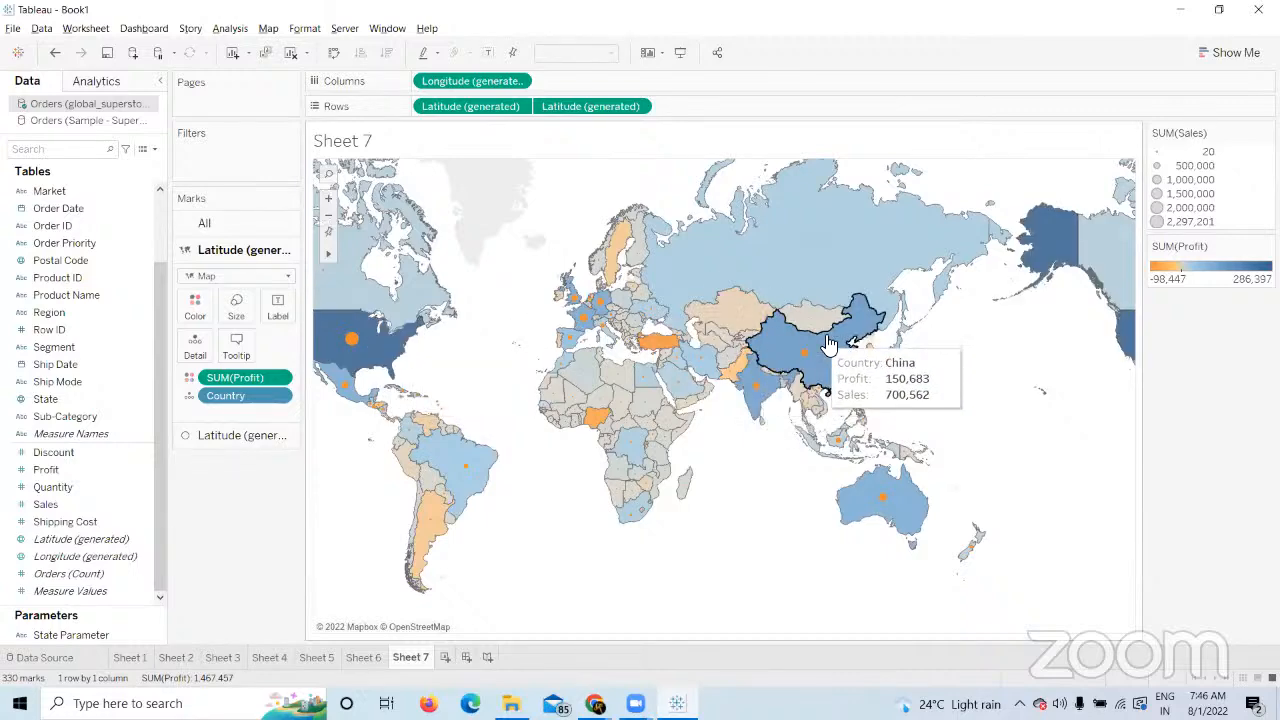
mouse_move(1055, 265)
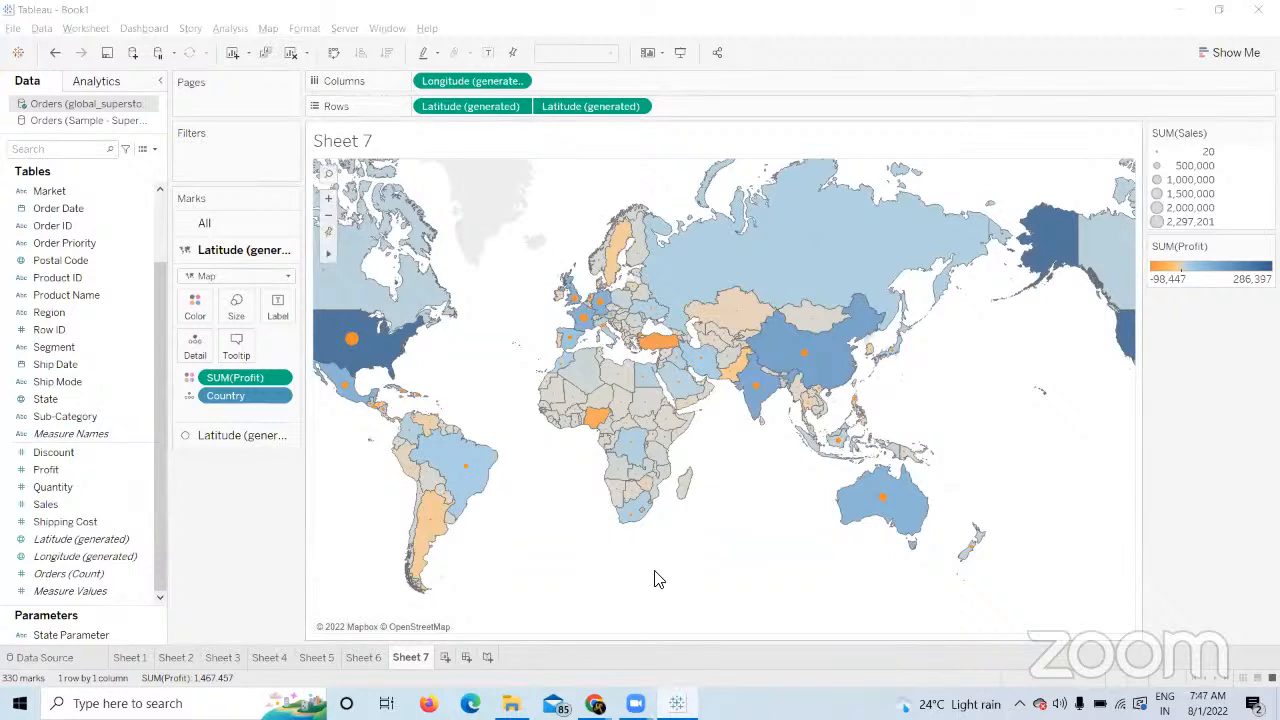
Add a blank Sheet 8 worksheet, then return to Sheet 7.
click(263, 517)
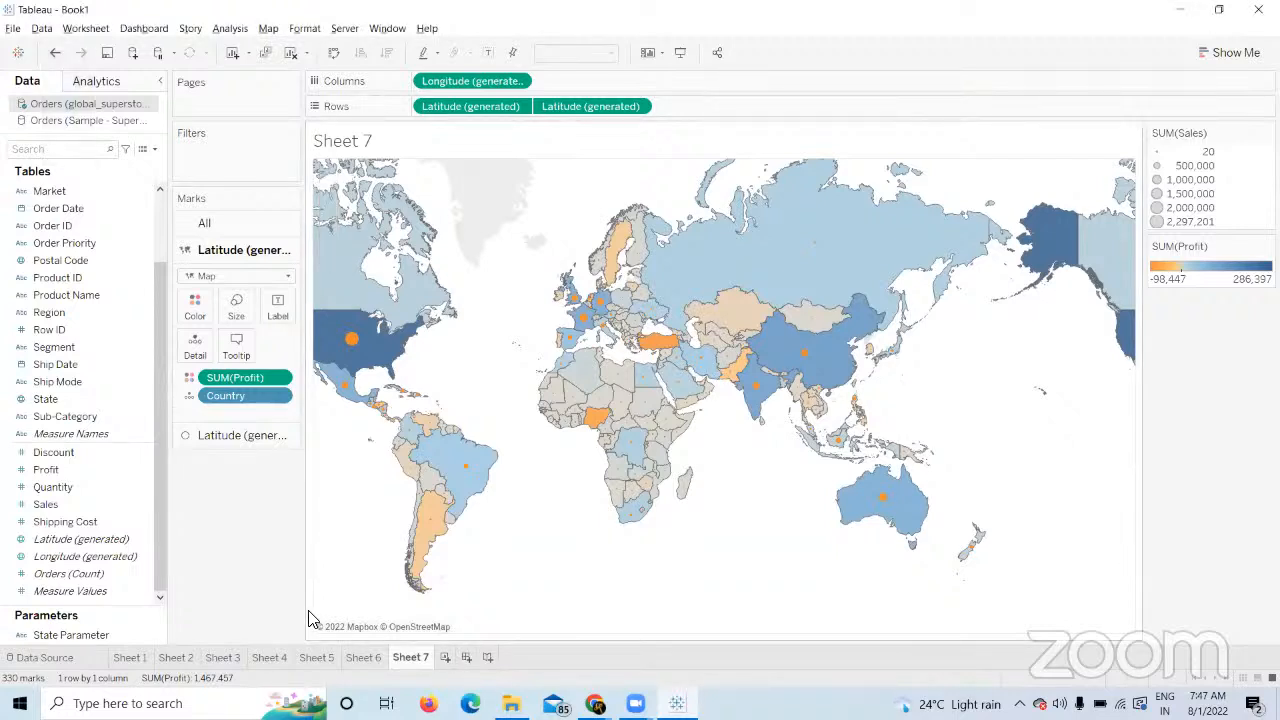
click(445, 658)
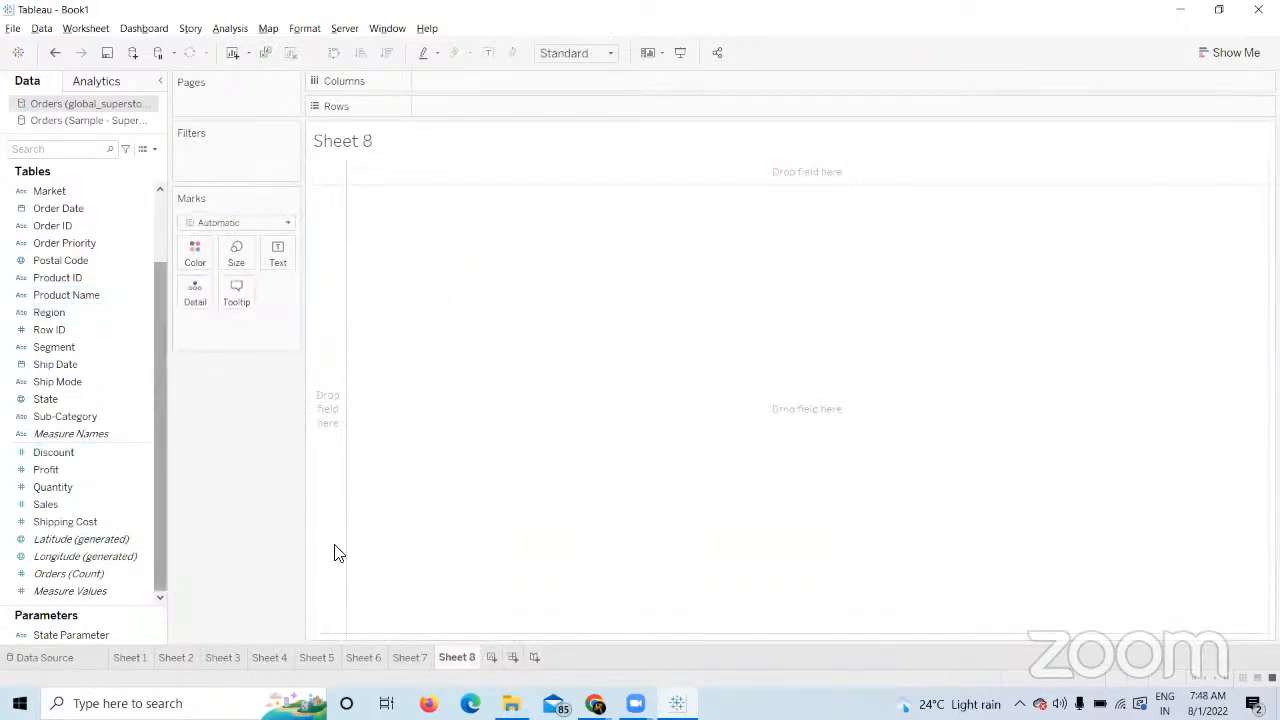
click(412, 658)
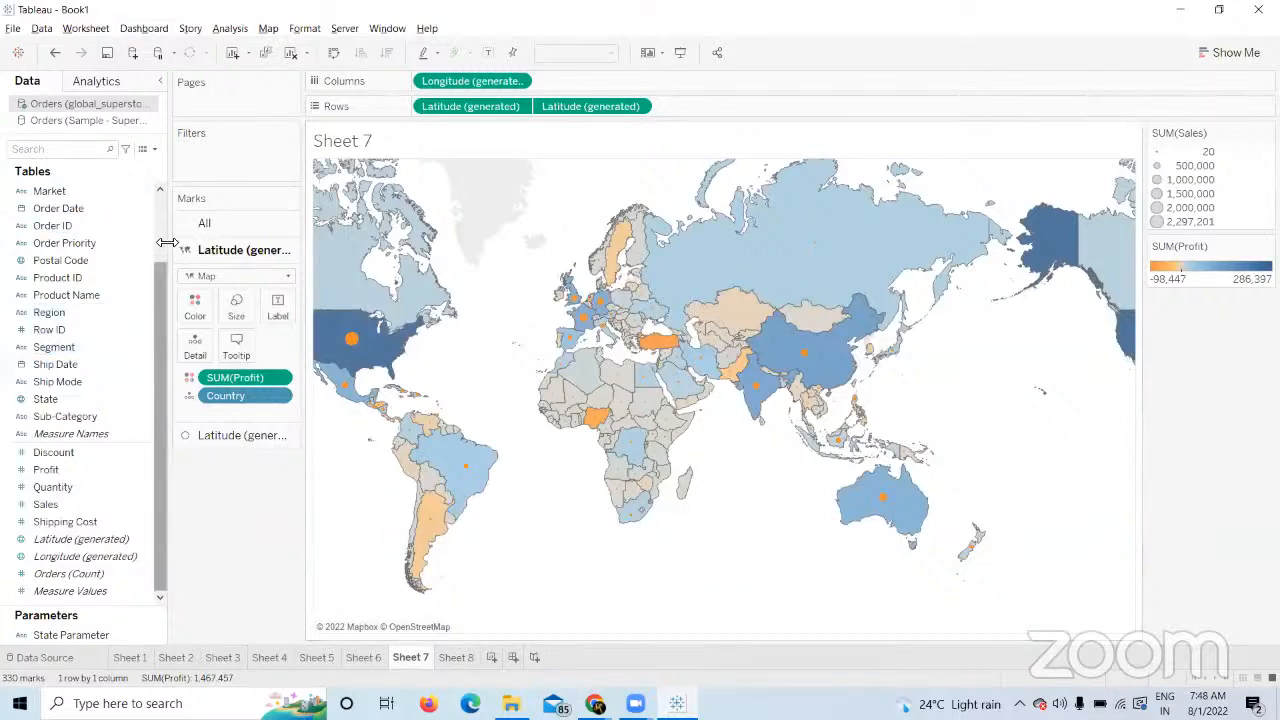
Split the Sheet 7 map by Category rows and Segment columns, and add a third Latitude (generated) to Rows.
drag(159, 303, 440, 106)
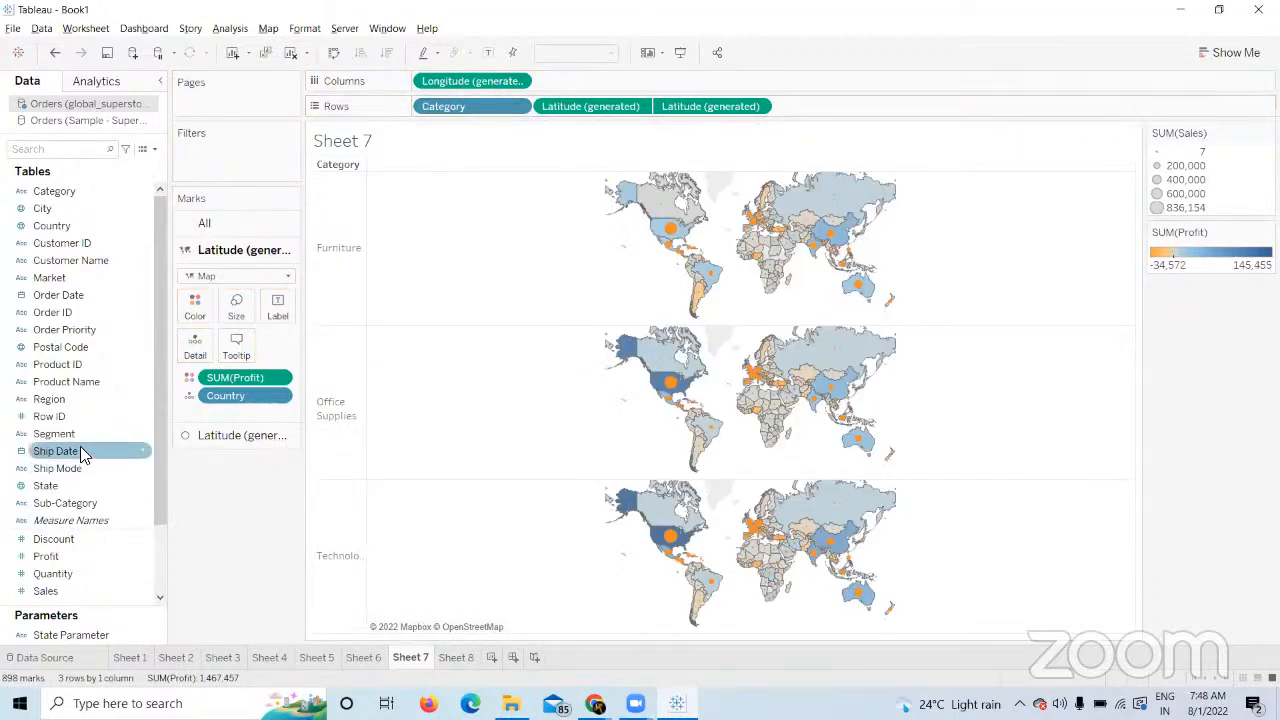
drag(130, 432, 588, 116)
drag(578, 118, 580, 115)
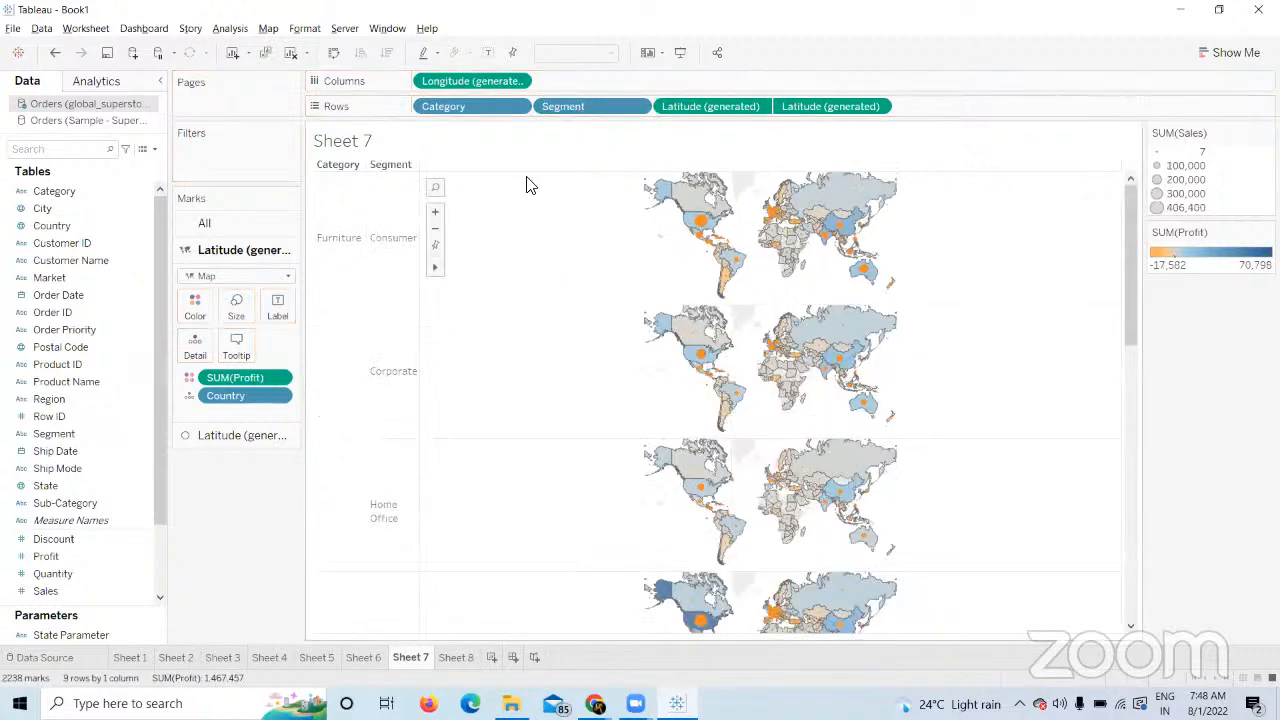
drag(574, 106, 420, 80)
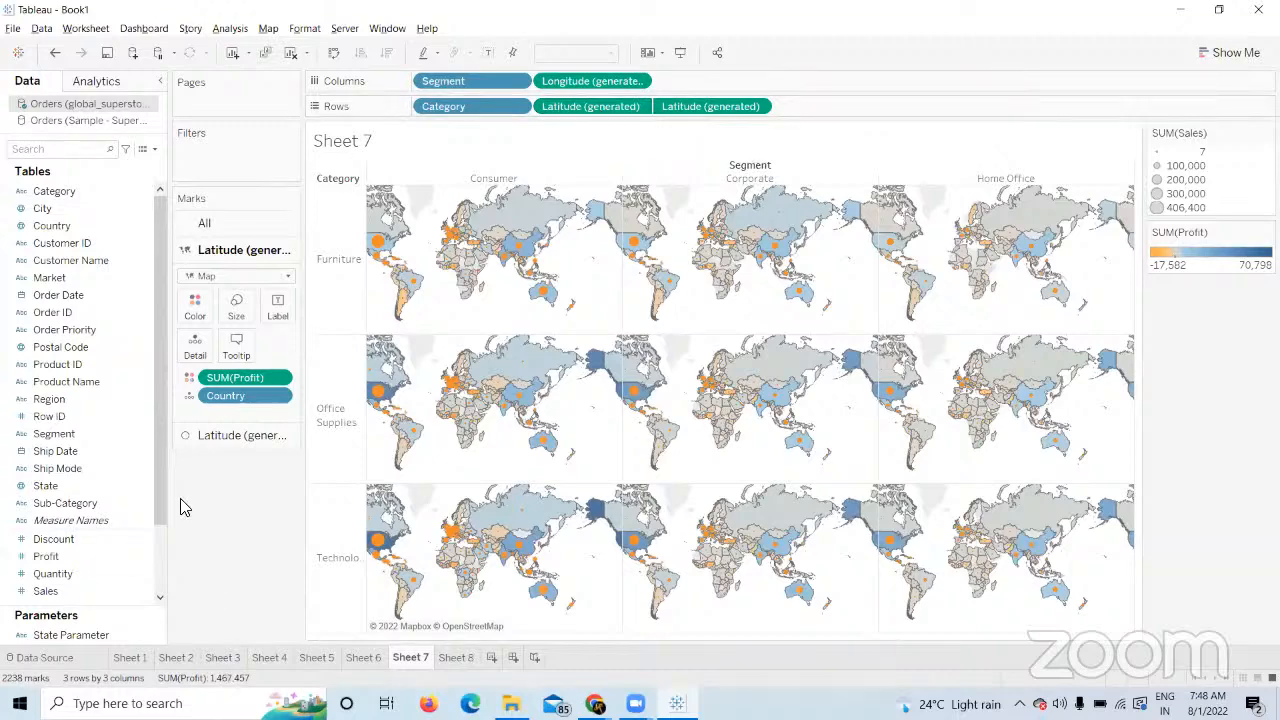
scroll(108, 550, down, 2)
drag(100, 539, 910, 112)
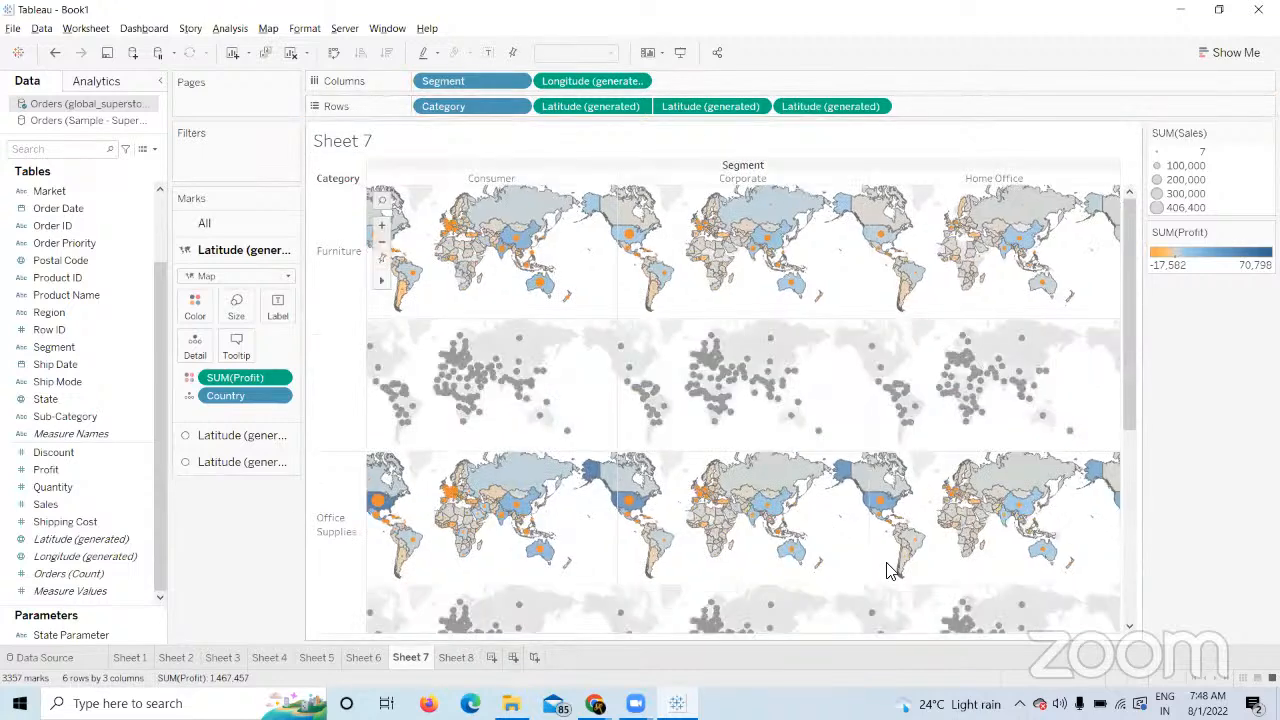
Size the third layer's country points by SUM(Quantity), adding a quantity size legend.
drag(1130, 404, 1114, 636)
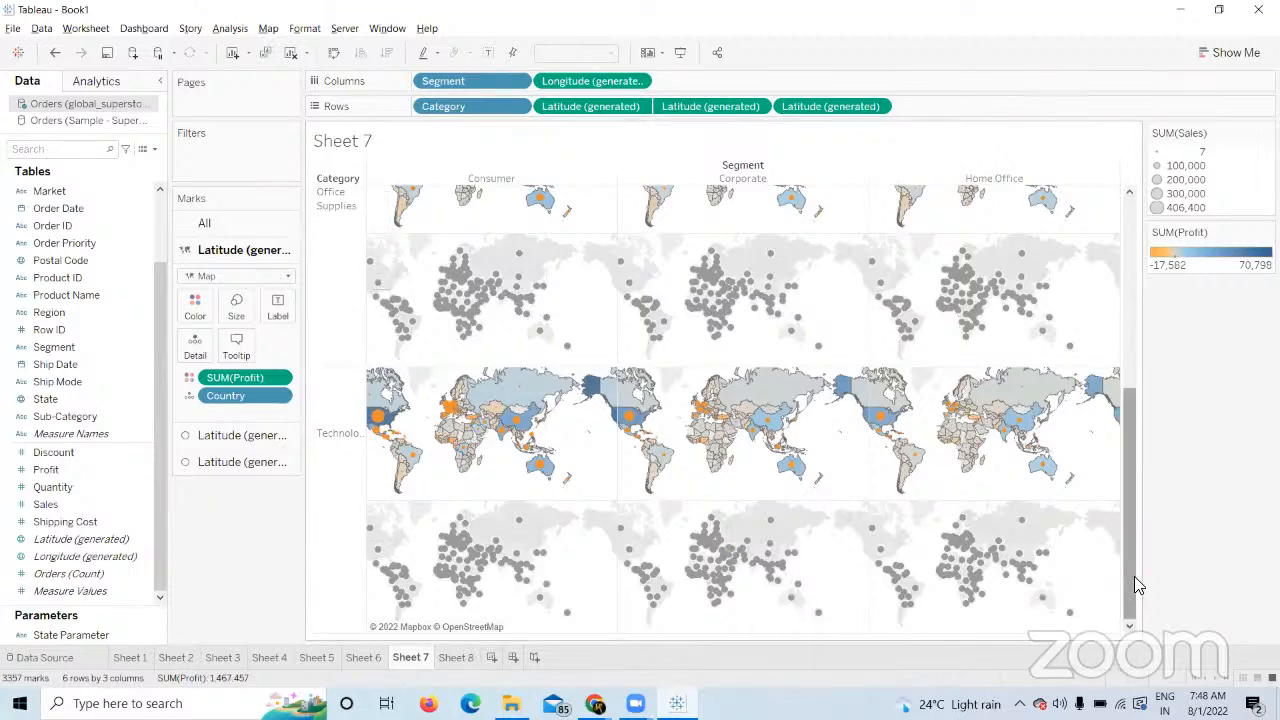
drag(1134, 576, 1122, 406)
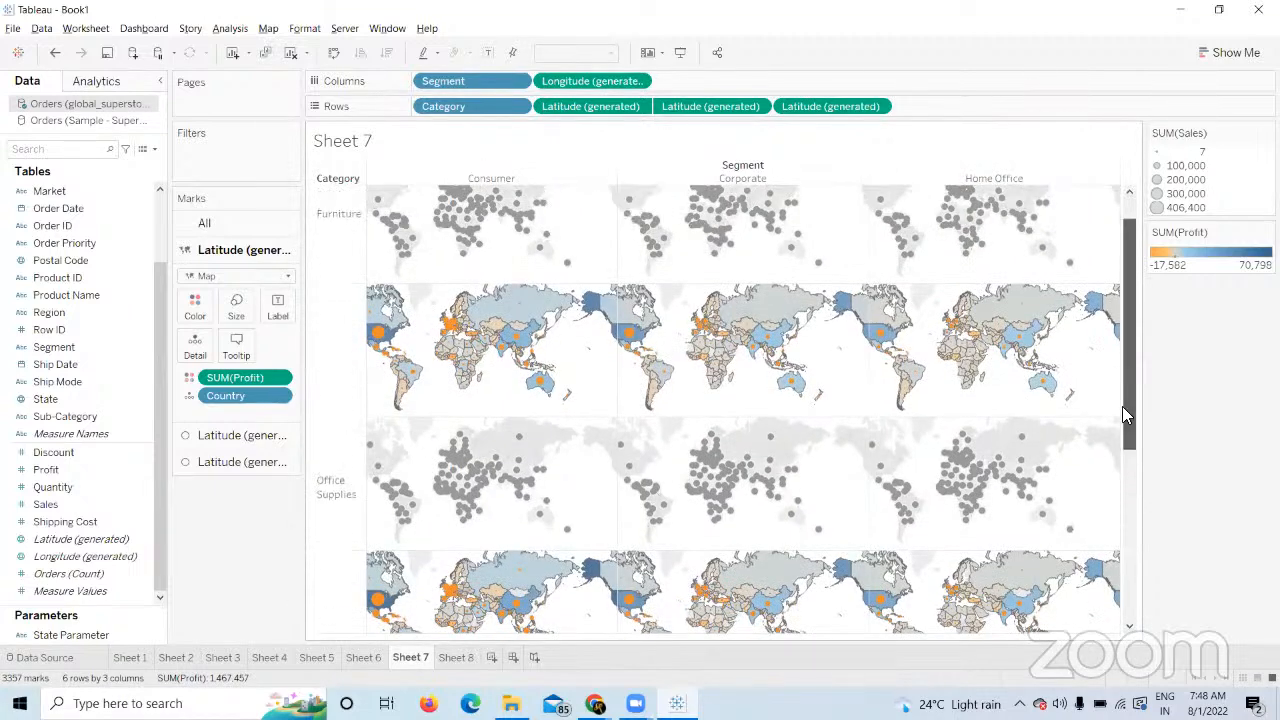
mouse_move(472, 109)
mouse_down()
mouse_move(466, 134)
mouse_move(483, 100)
mouse_move(488, 114)
mouse_up()
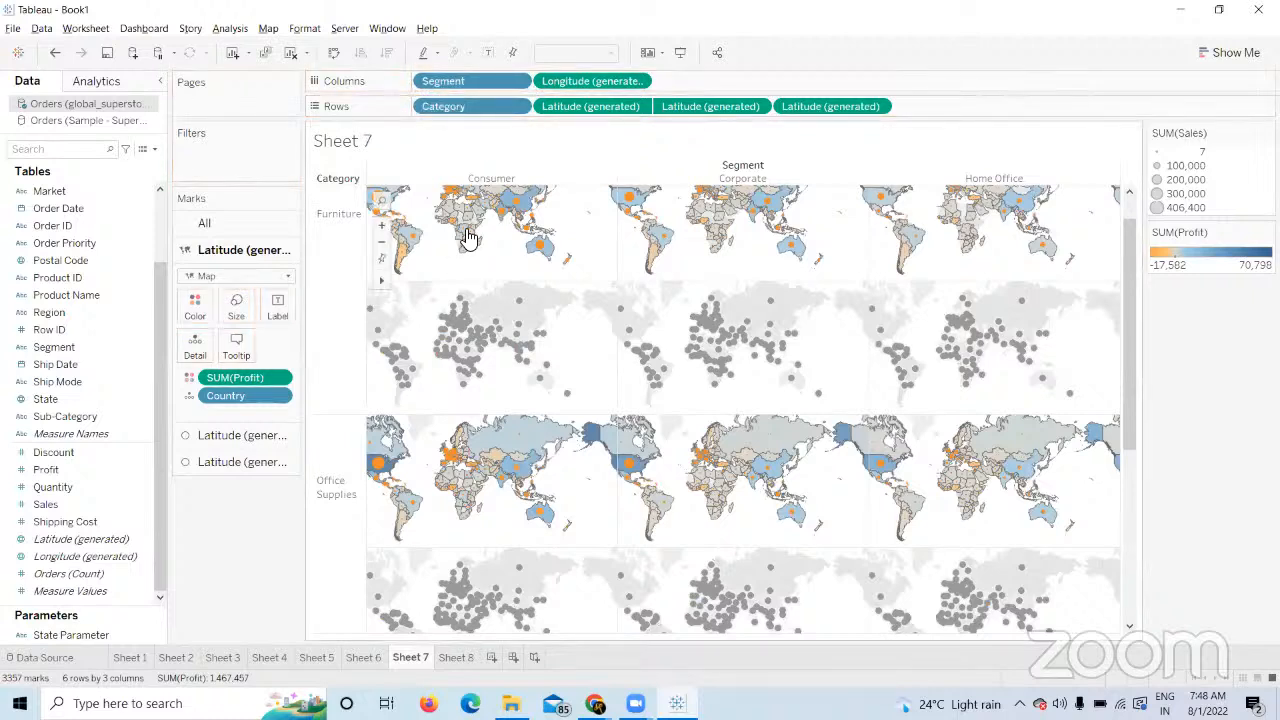
click(263, 463)
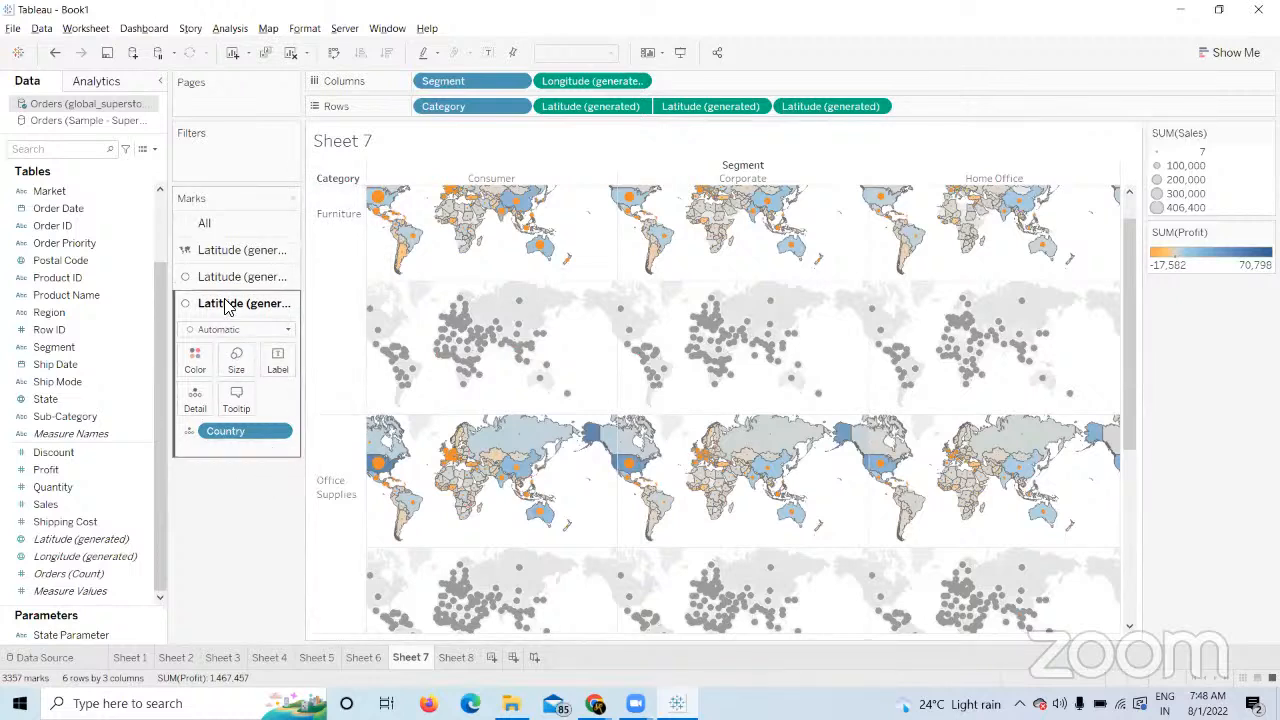
click(68, 503)
click(53, 489)
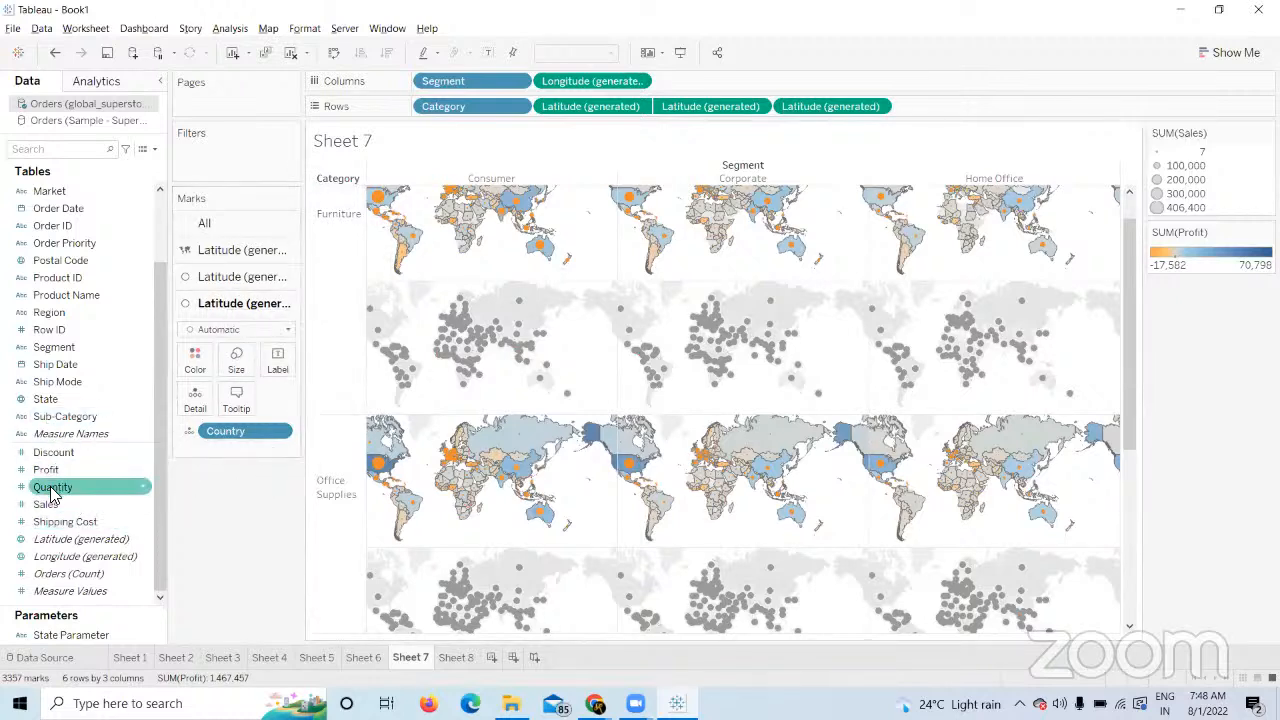
drag(52, 493, 245, 366)
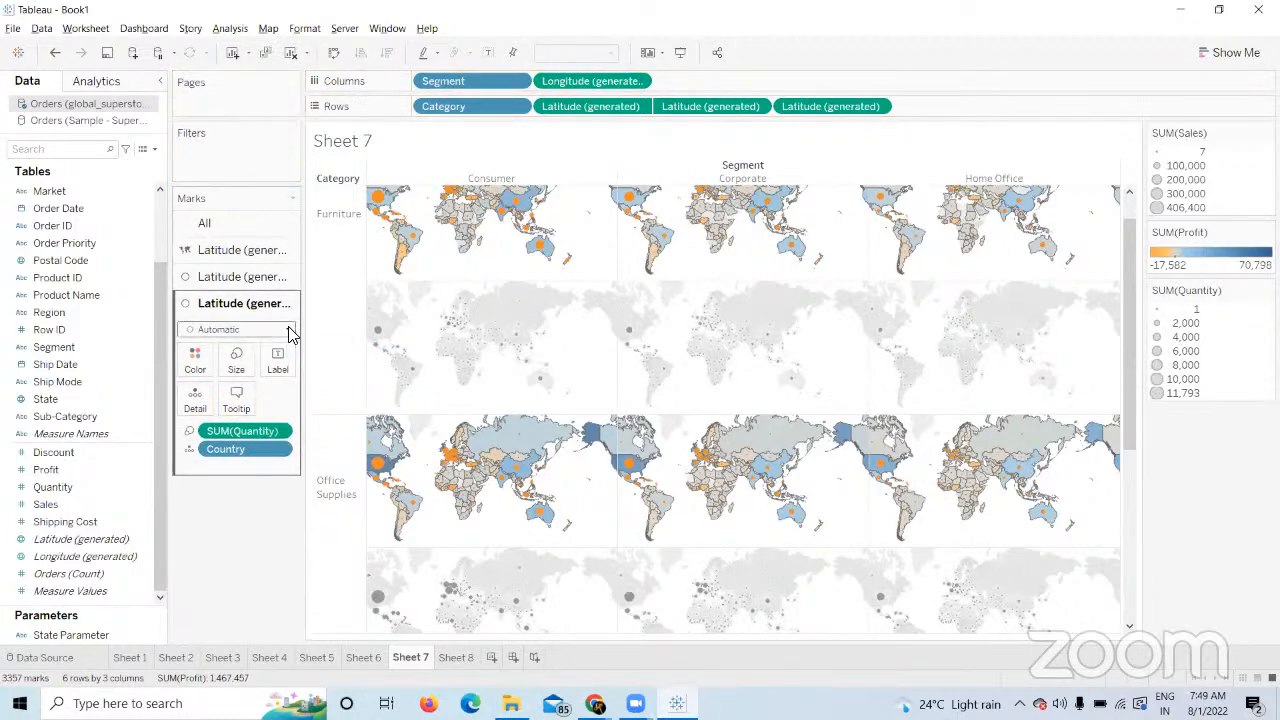
Change the third layer's marks to Shape using the Cricketers photo palette.
click(286, 330)
click(209, 450)
click(278, 400)
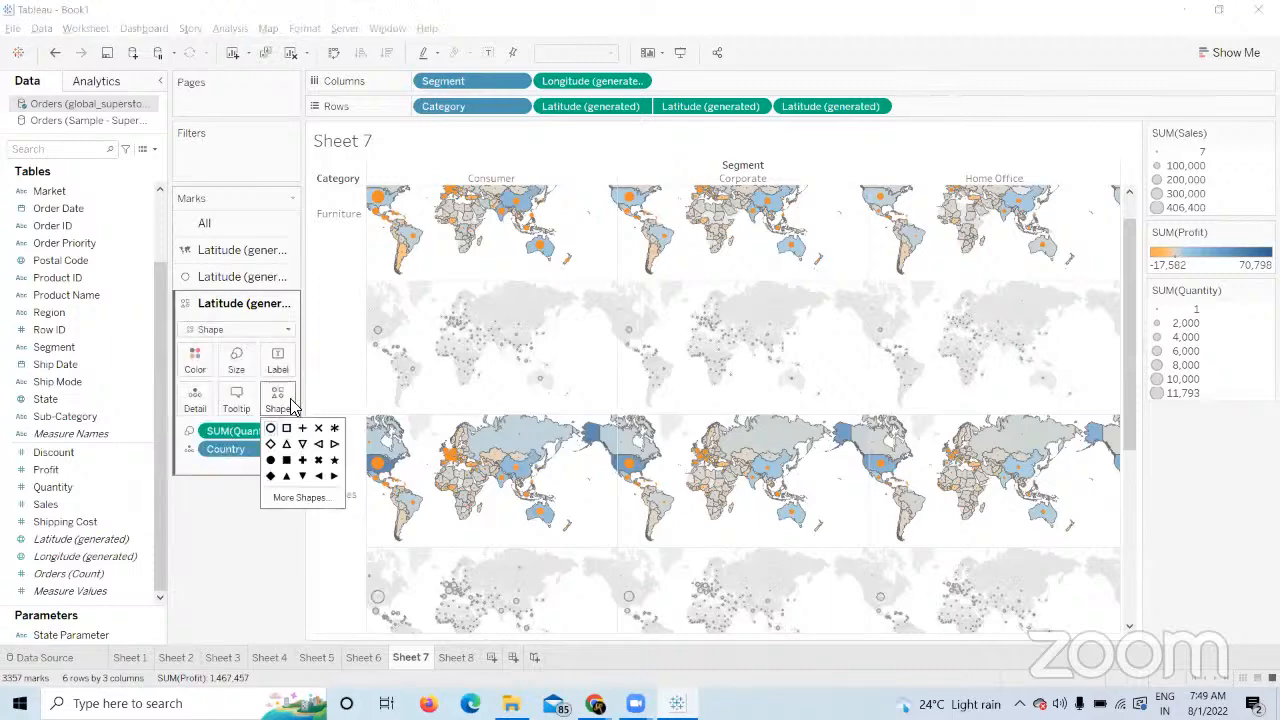
click(298, 497)
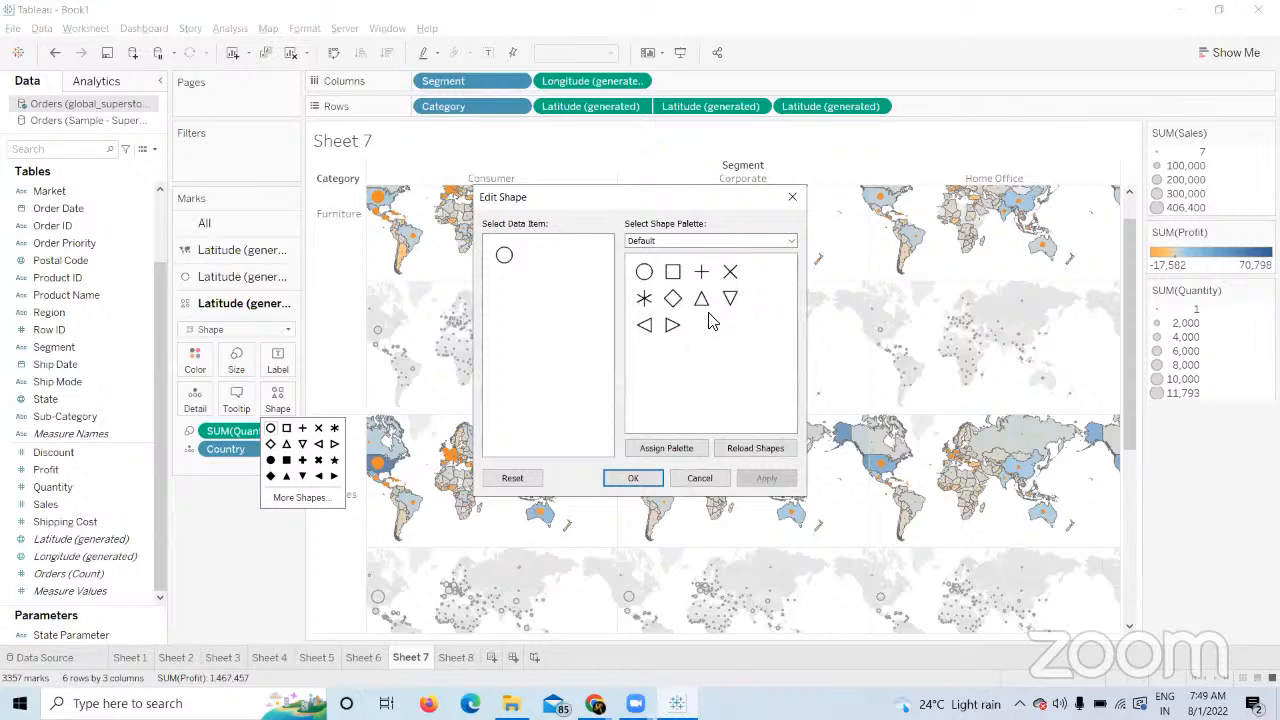
click(791, 241)
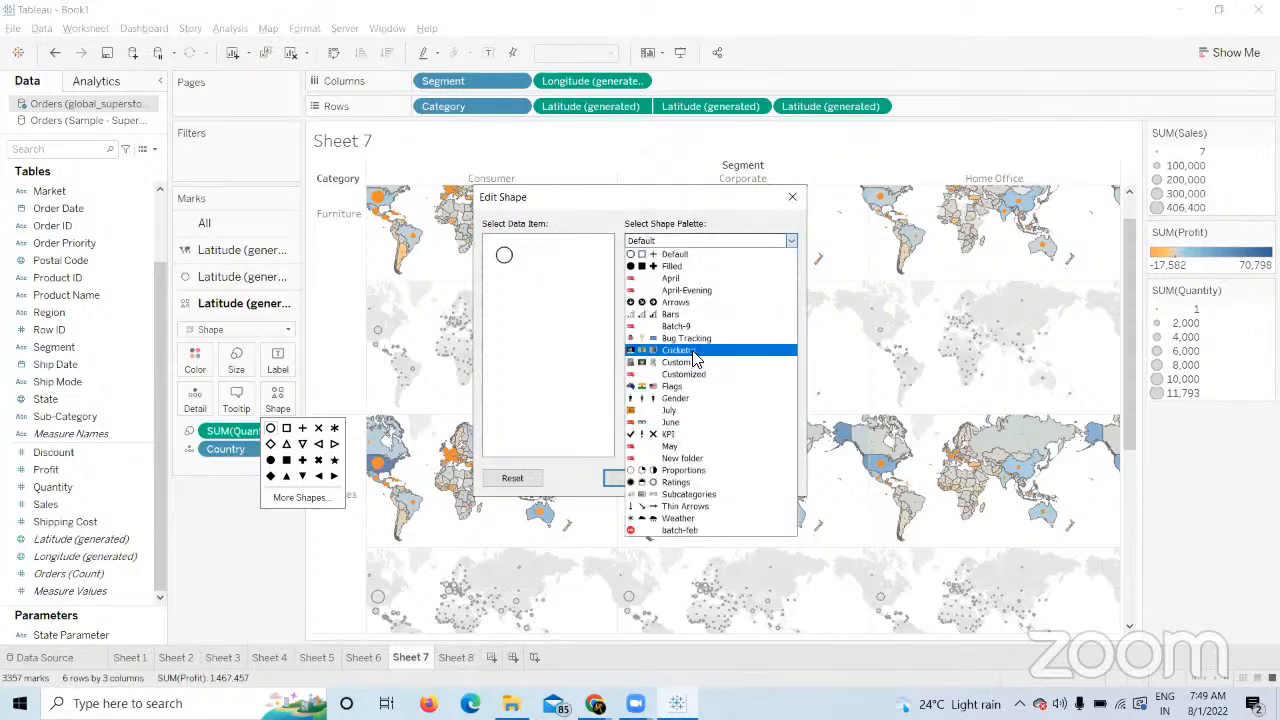
click(693, 352)
click(643, 272)
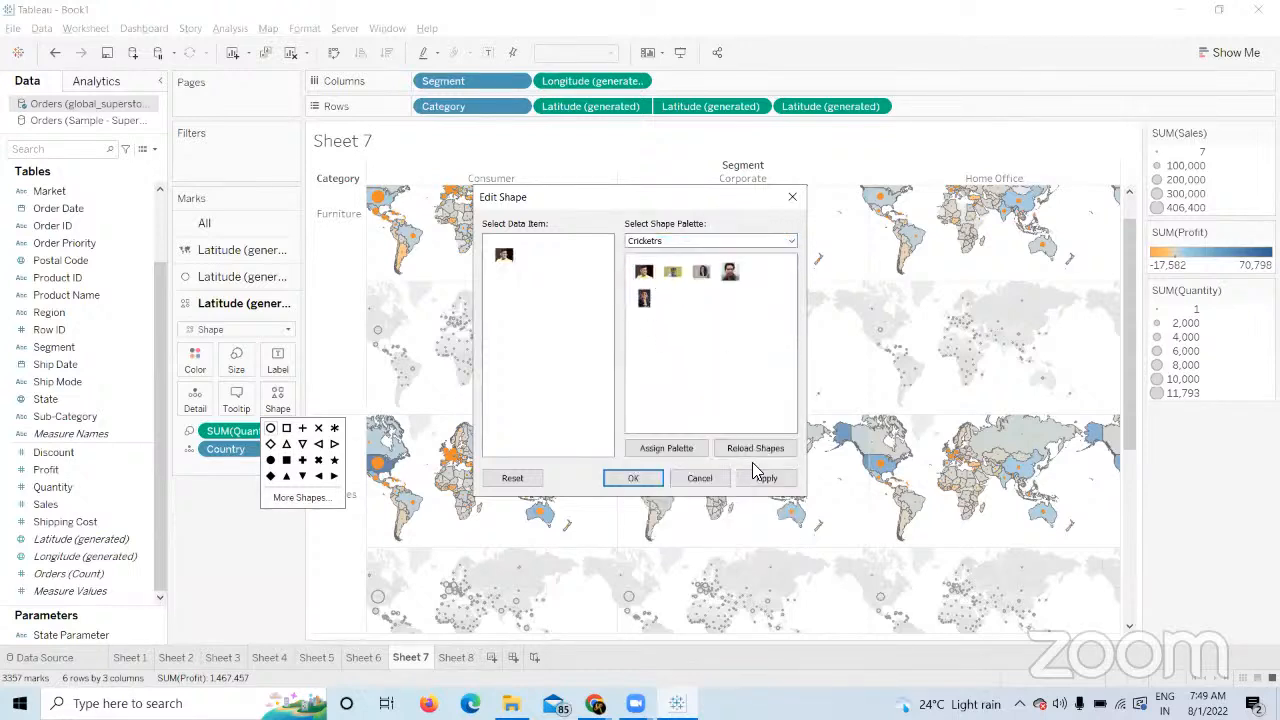
click(752, 482)
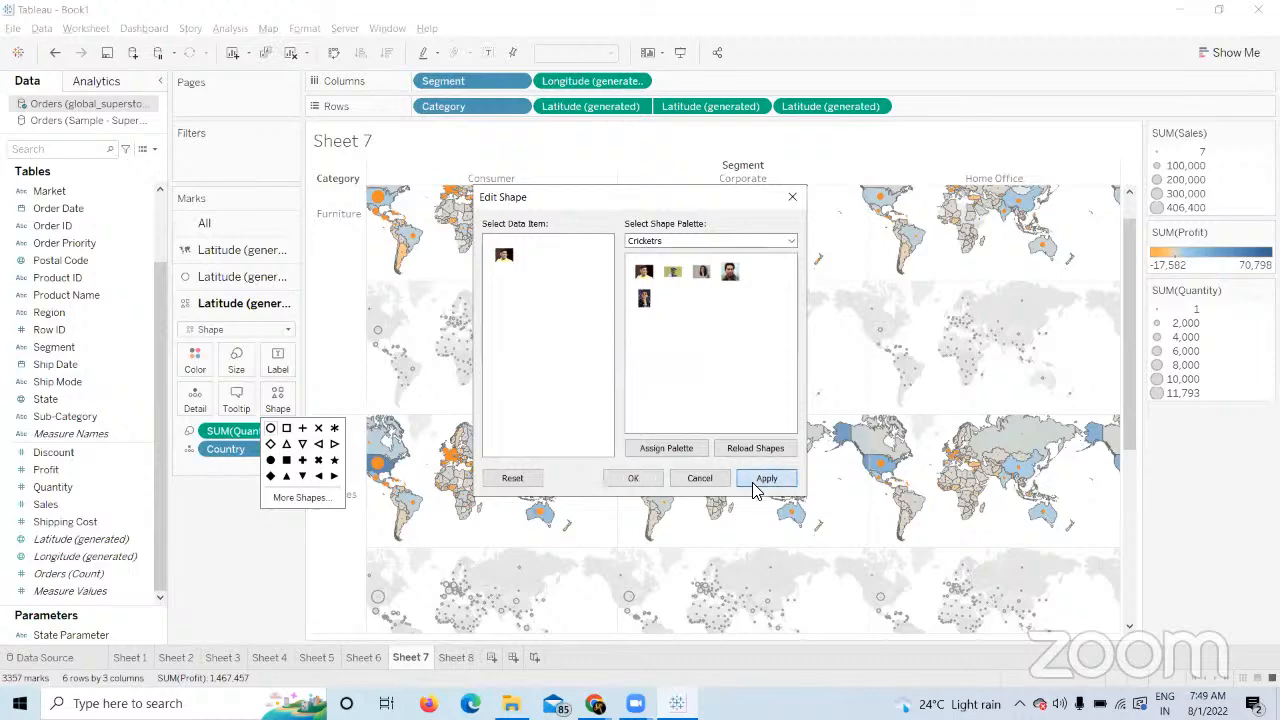
click(648, 480)
Enlarge the cricketer marks, then drag the third Latitude pill off Rows to drop that layer.
click(236, 358)
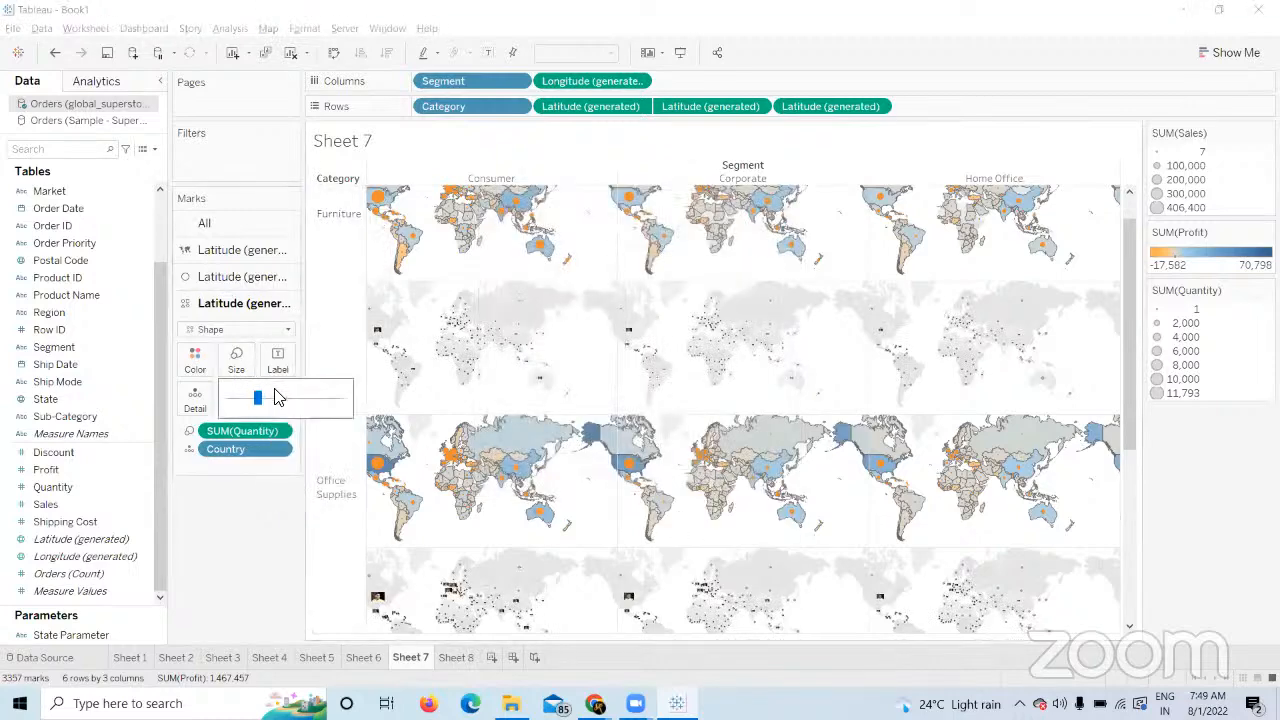
click(279, 400)
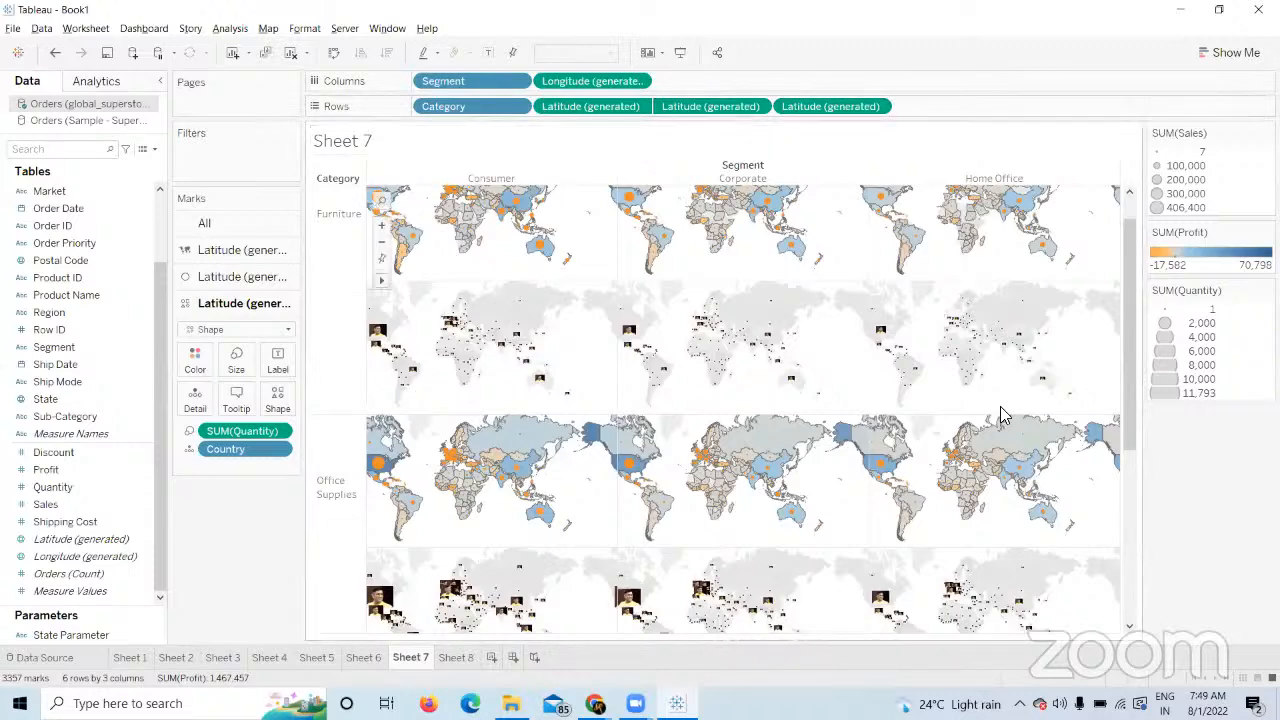
drag(1130, 365, 1130, 345)
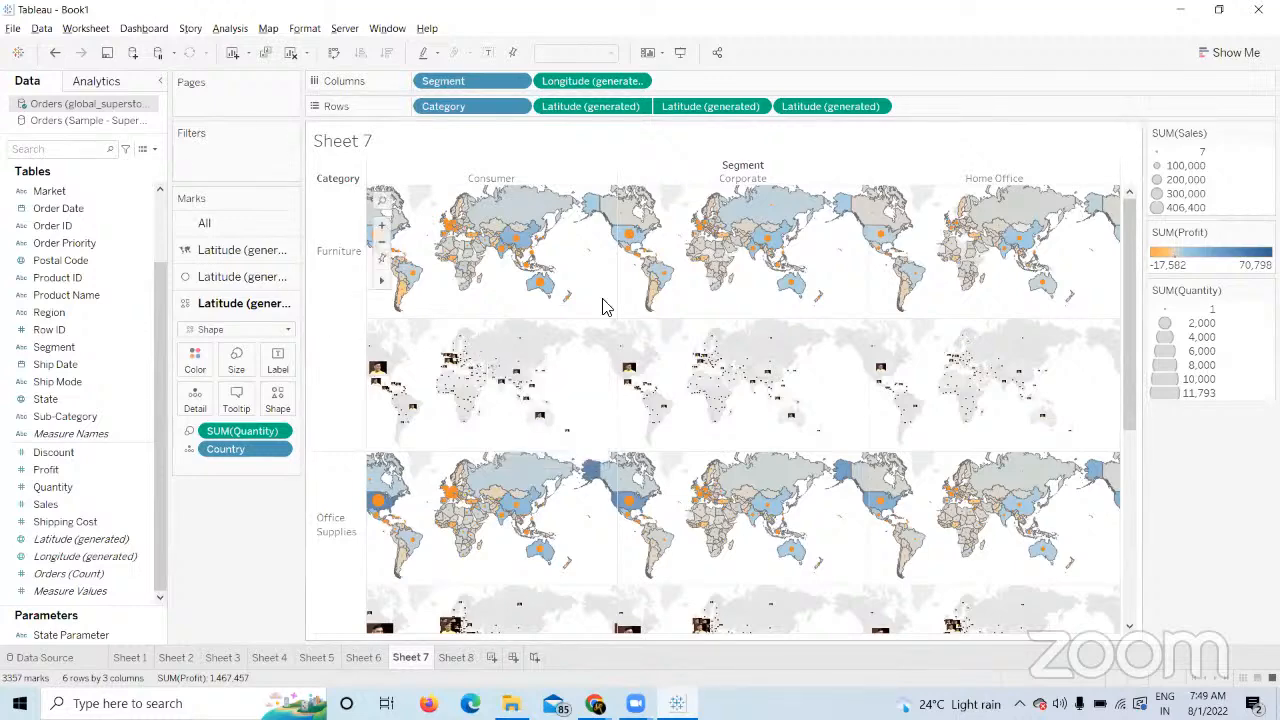
drag(840, 108, 1229, 443)
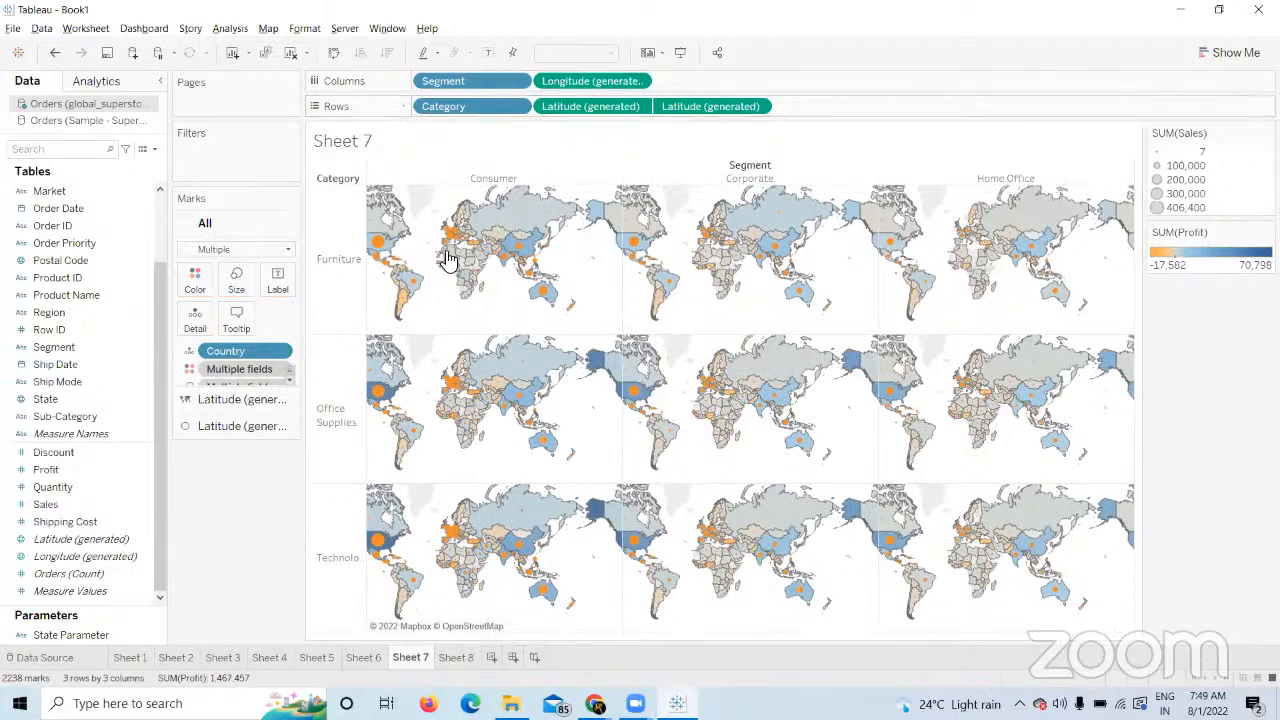
Remove Category and Segment from Sheet 7, then plot every Country as points on Sheet 8.
drag(460, 106, 405, 165)
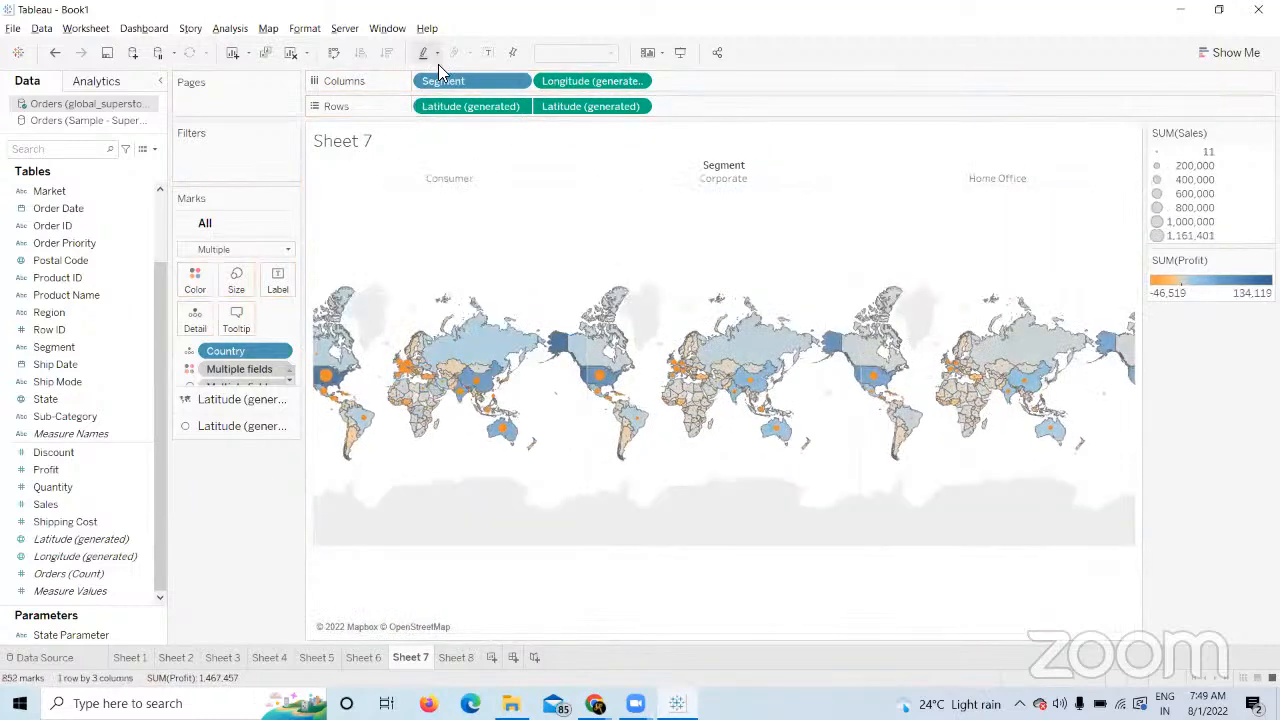
drag(443, 81, 194, 629)
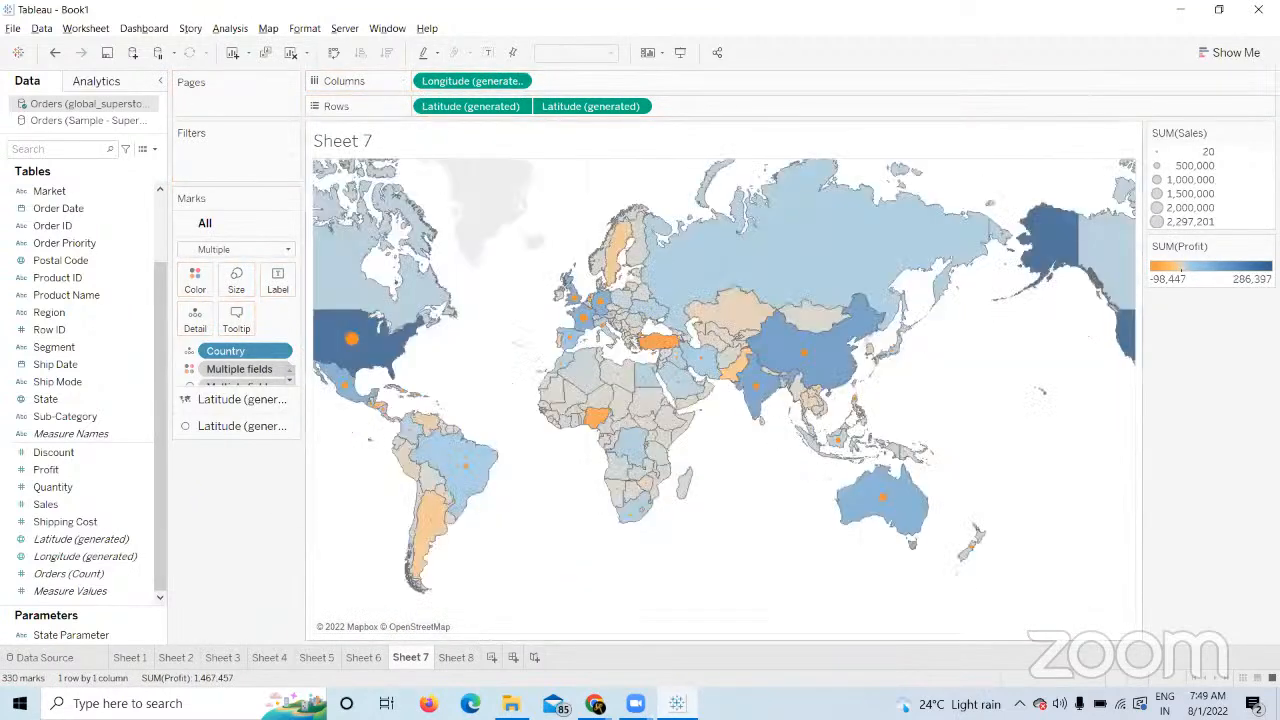
click(456, 657)
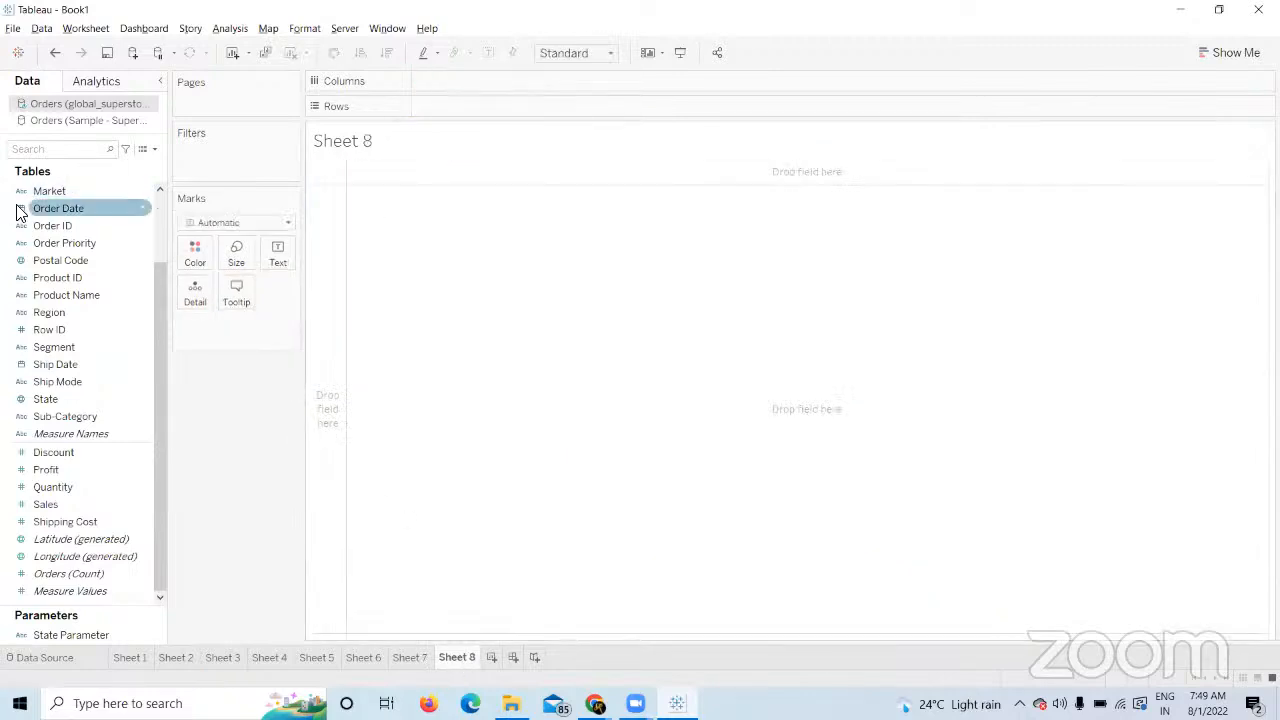
drag(162, 356, 167, 181)
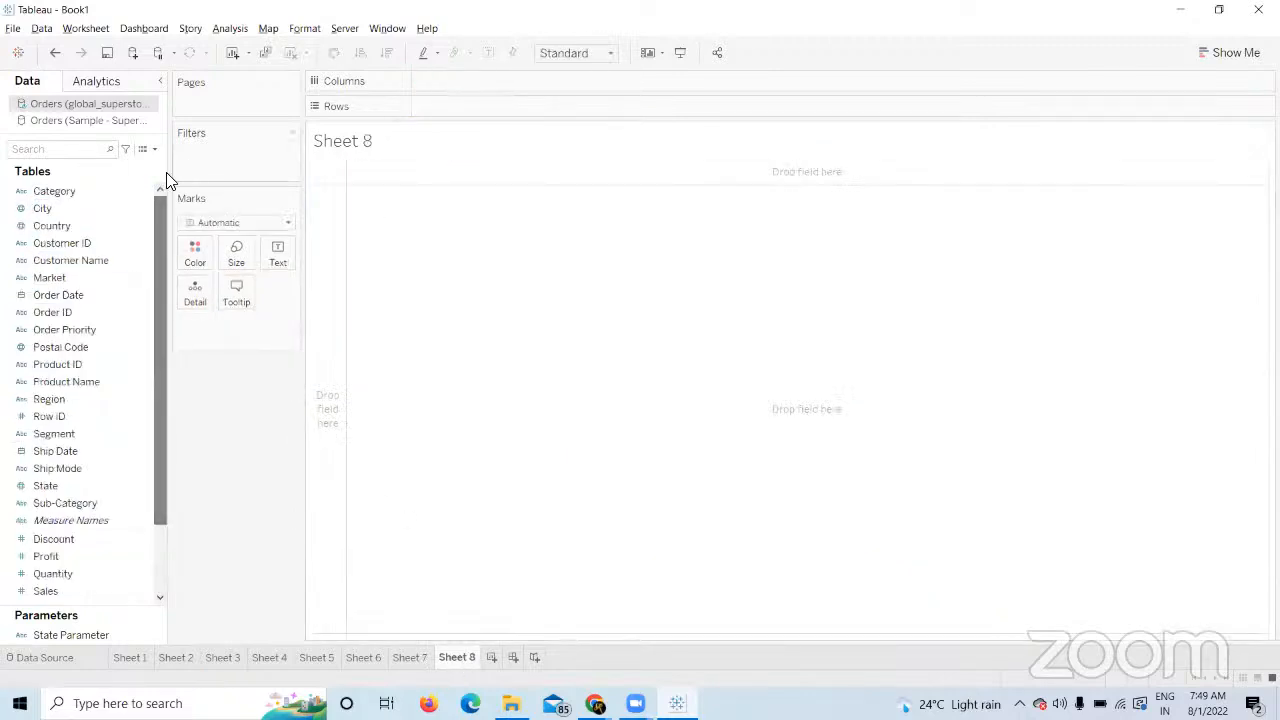
double_click(120, 226)
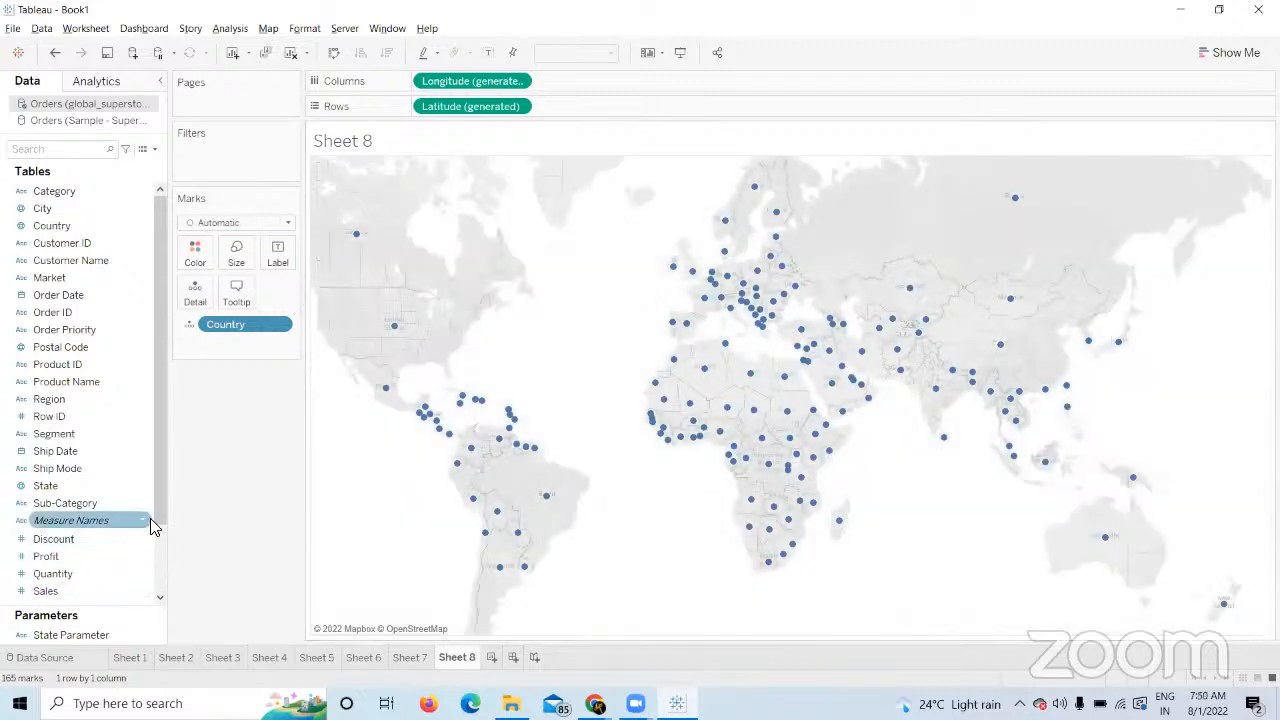
Add a second Latitude to Rows and combine the two Sheet 8 maps as a dual axis.
drag(154, 512, 143, 631)
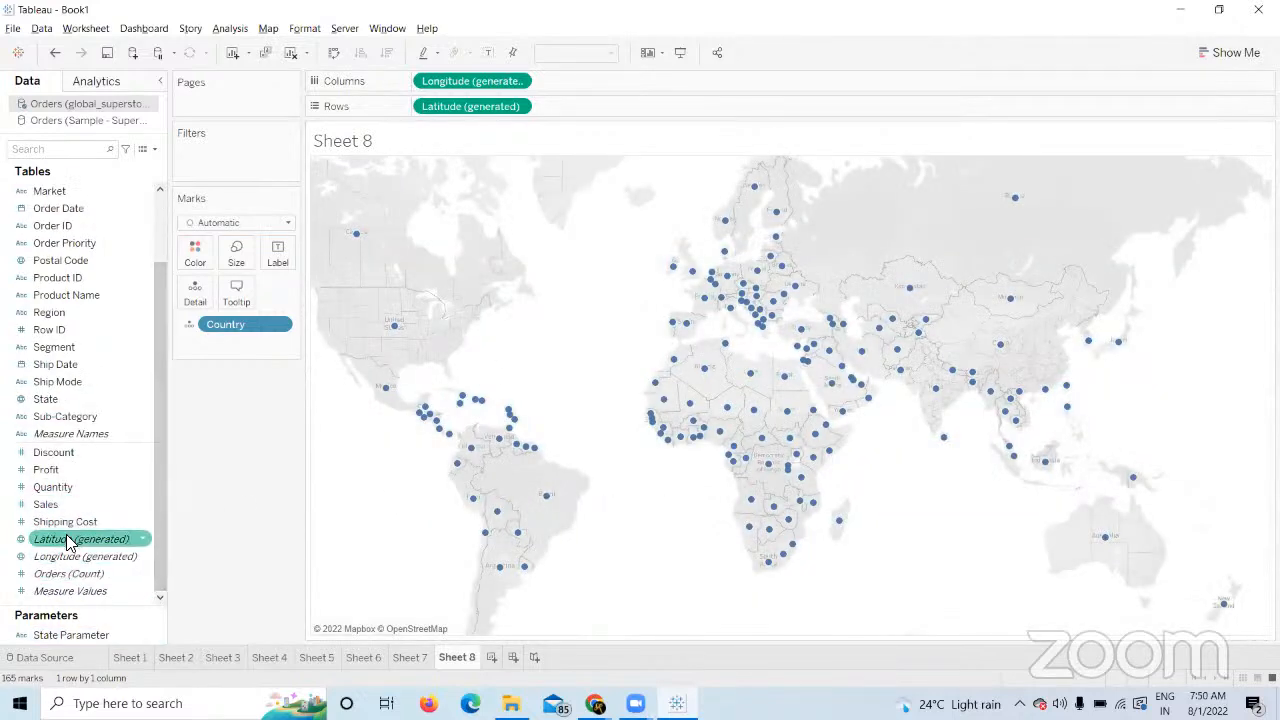
drag(67, 541, 607, 96)
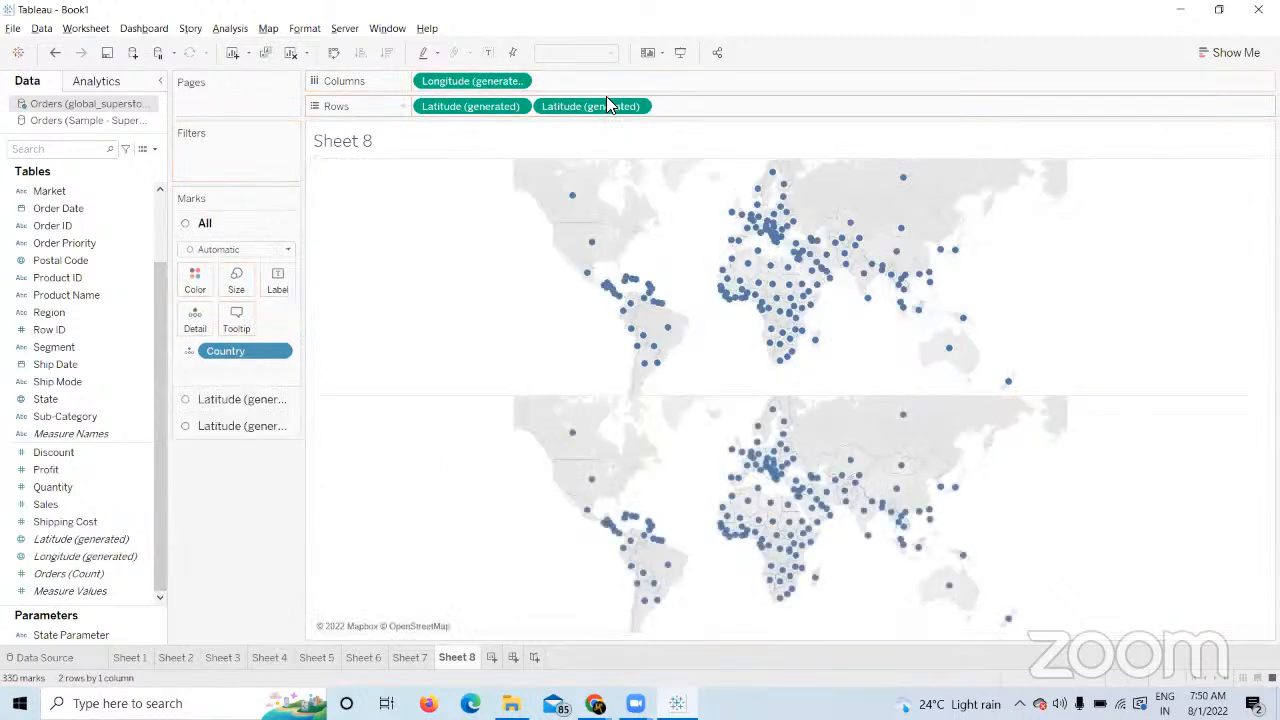
right_click(607, 99)
click(652, 228)
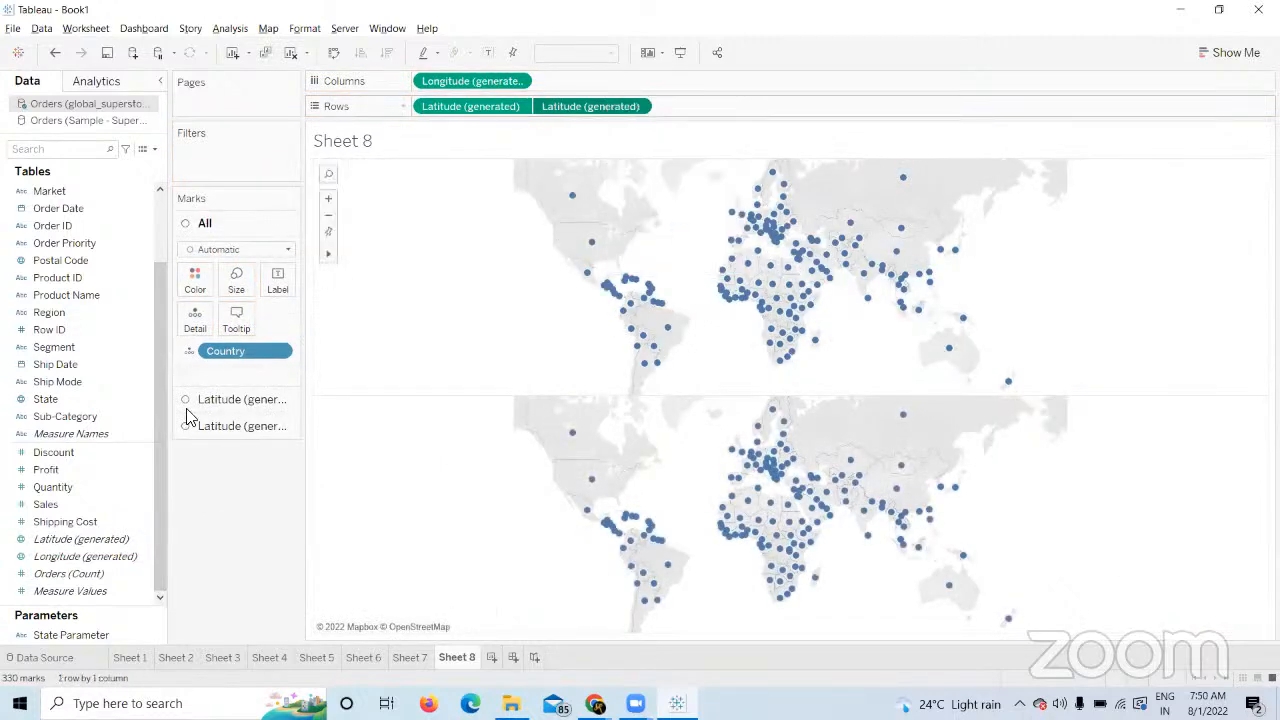
Set the first layer's mark type to Map and the second layer's to Pie.
click(230, 401)
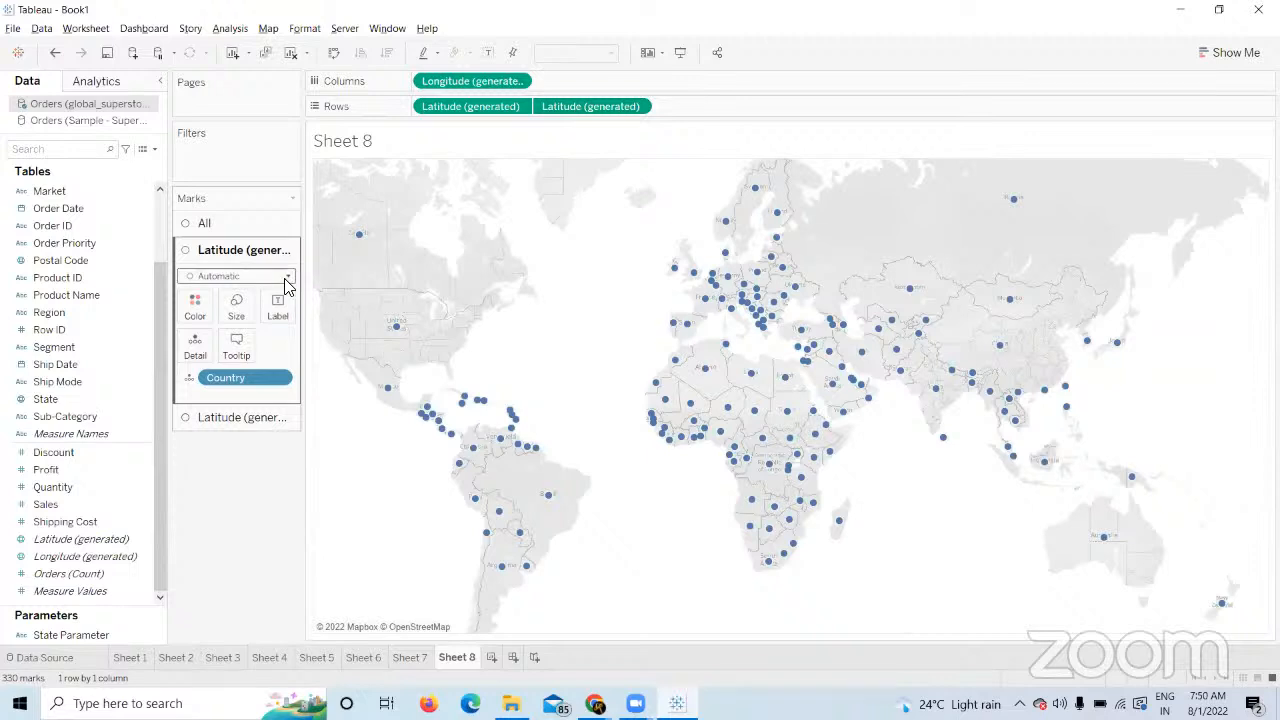
click(245, 276)
click(224, 437)
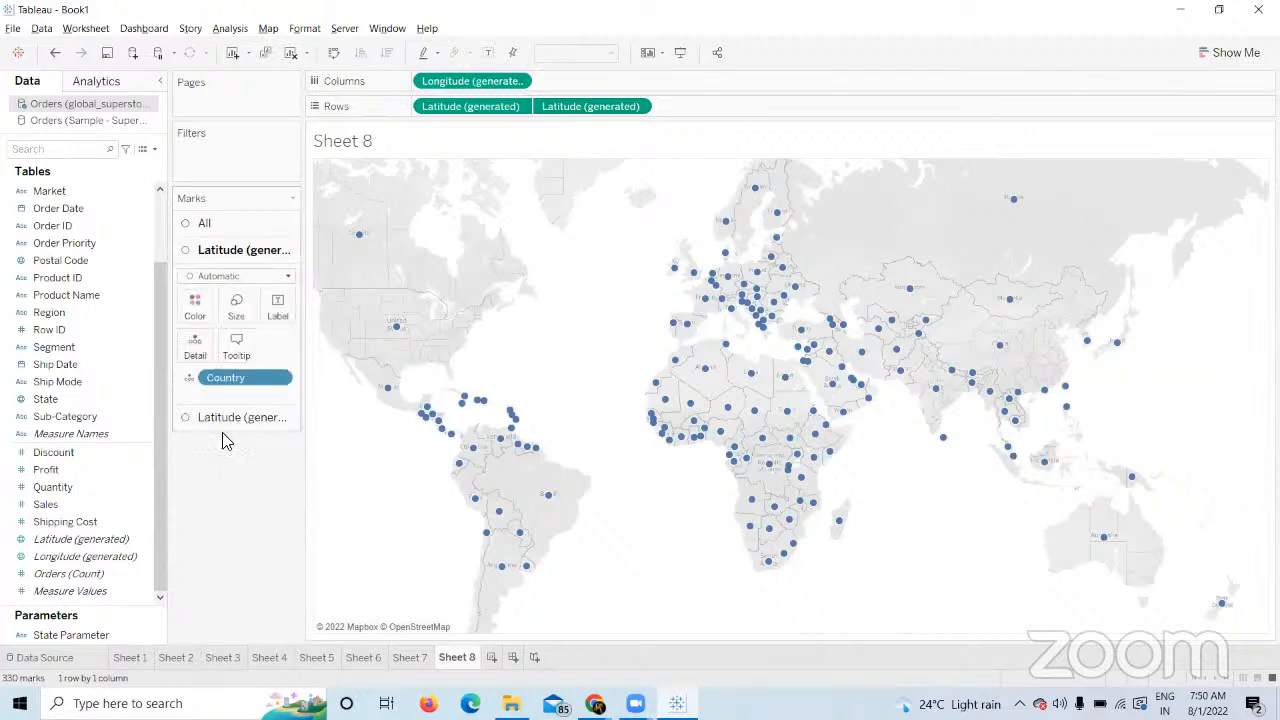
click(257, 417)
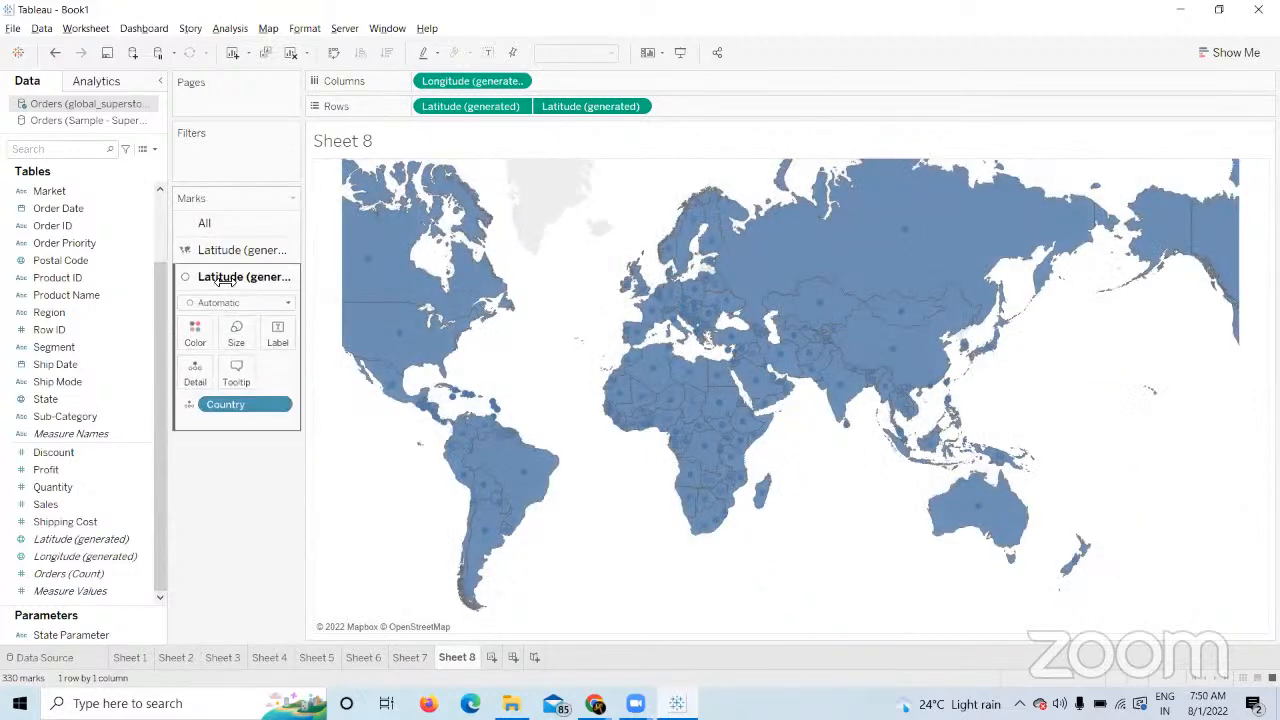
click(287, 305)
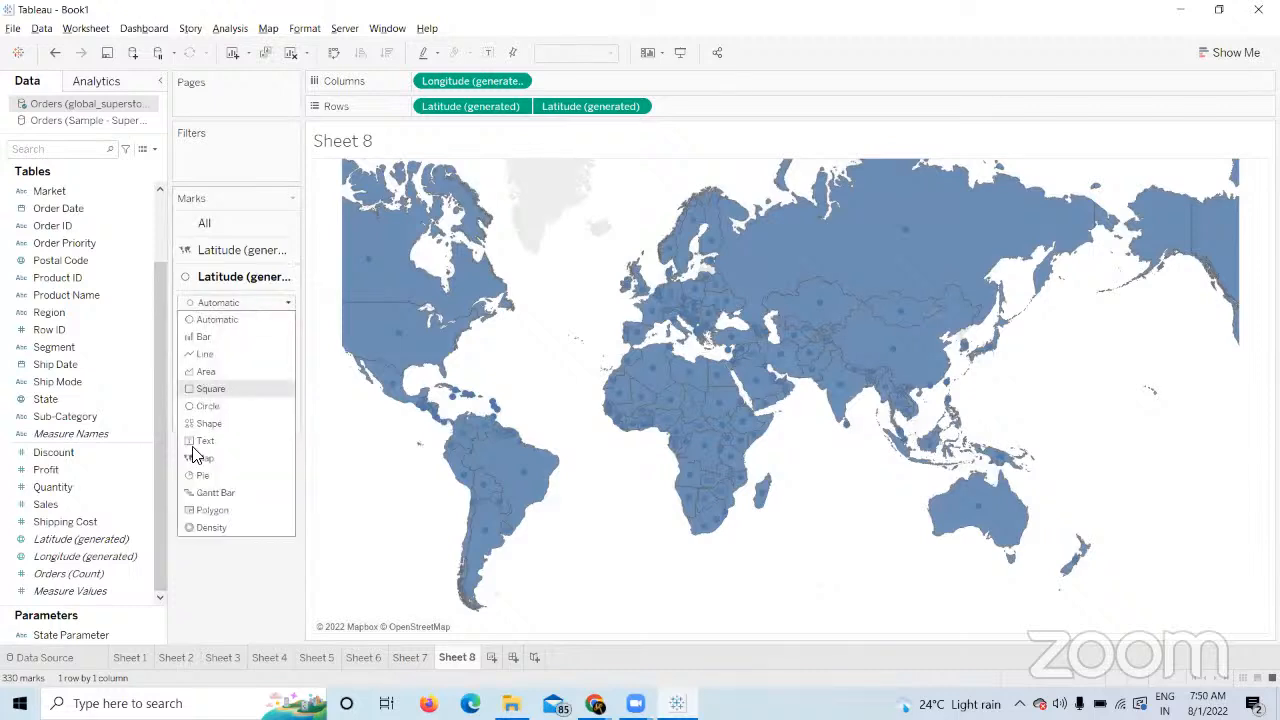
click(192, 474)
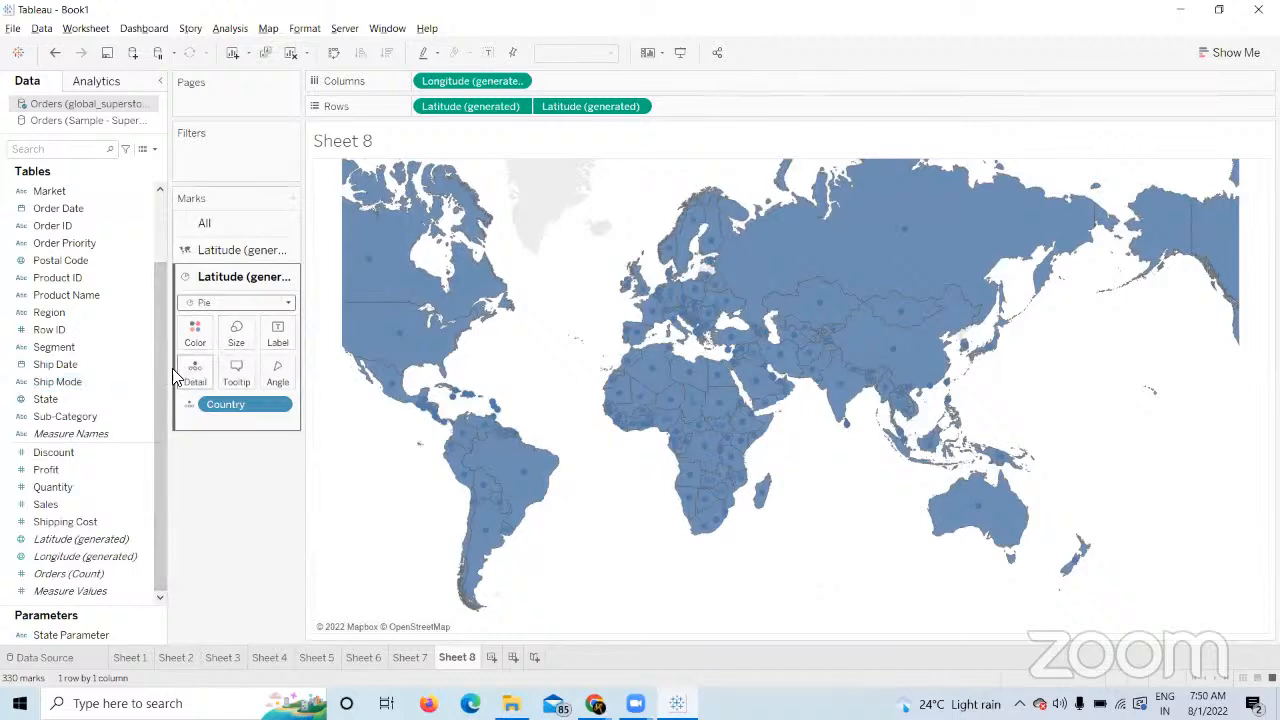
Colour the pies by Category, enlarge them, and size them by SUM(Sales).
drag(158, 374, 156, 167)
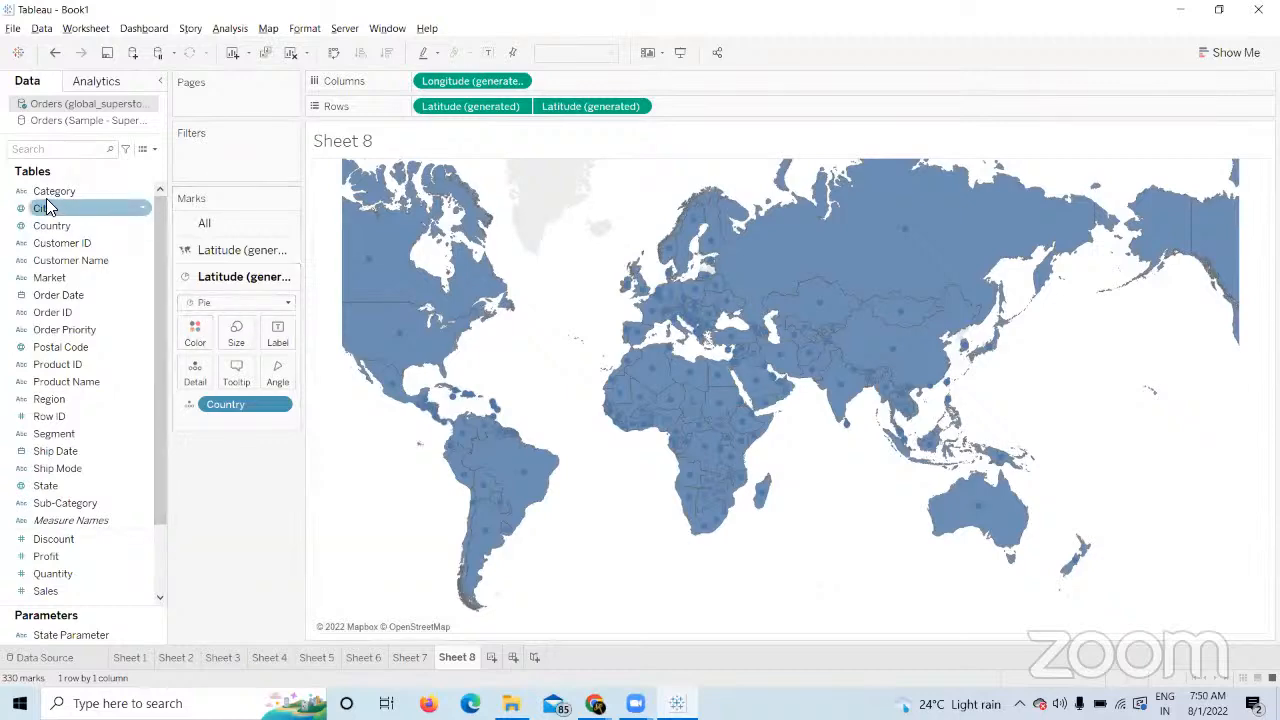
drag(42, 192, 193, 338)
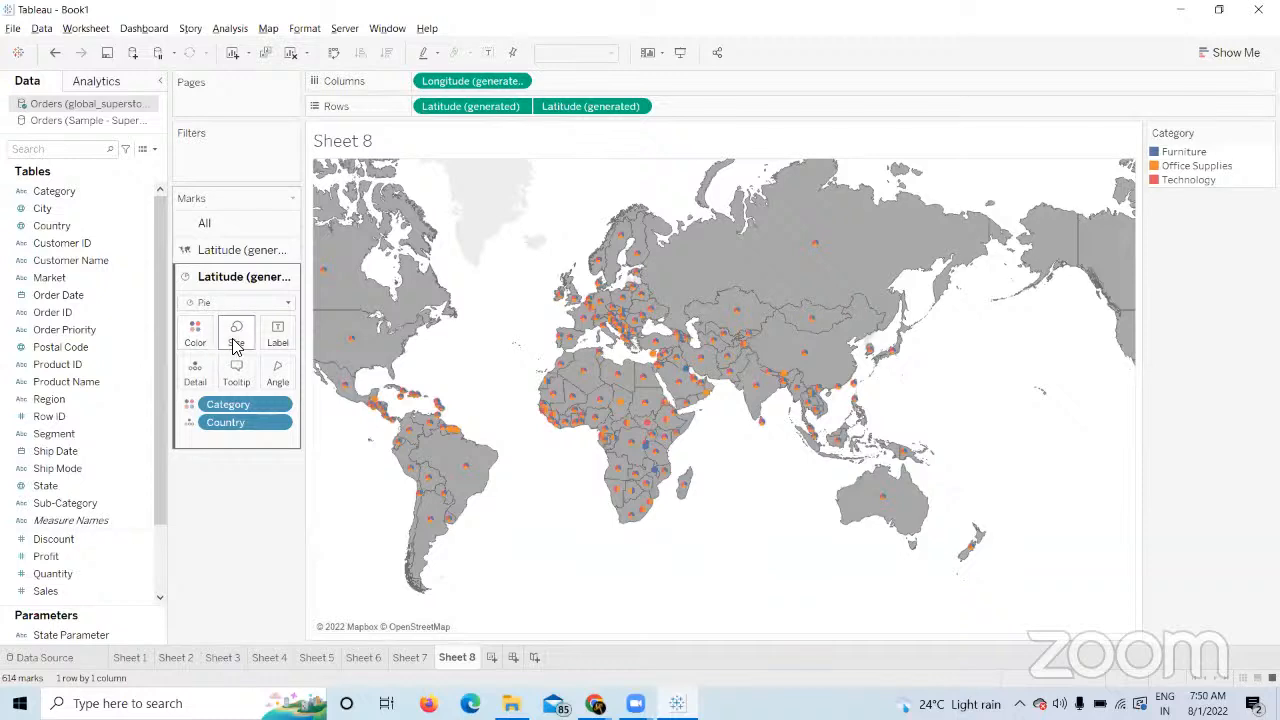
click(236, 335)
drag(276, 374, 283, 372)
click(265, 562)
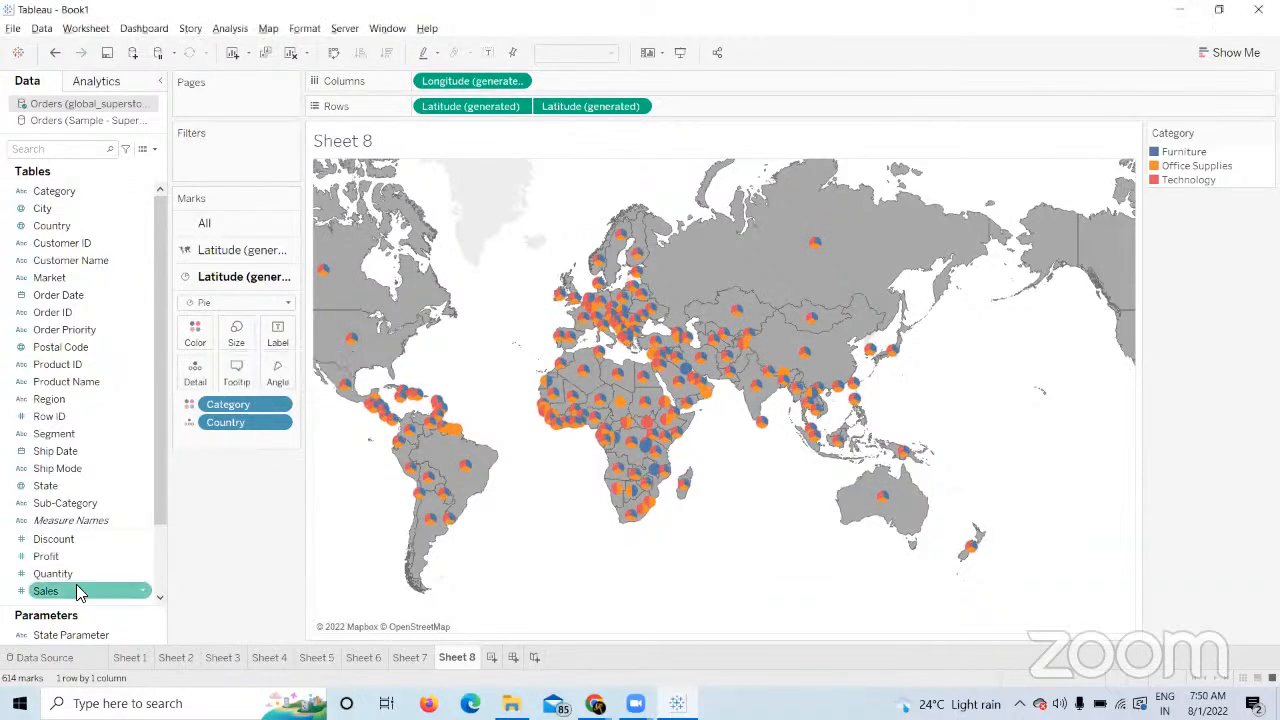
drag(76, 586, 236, 338)
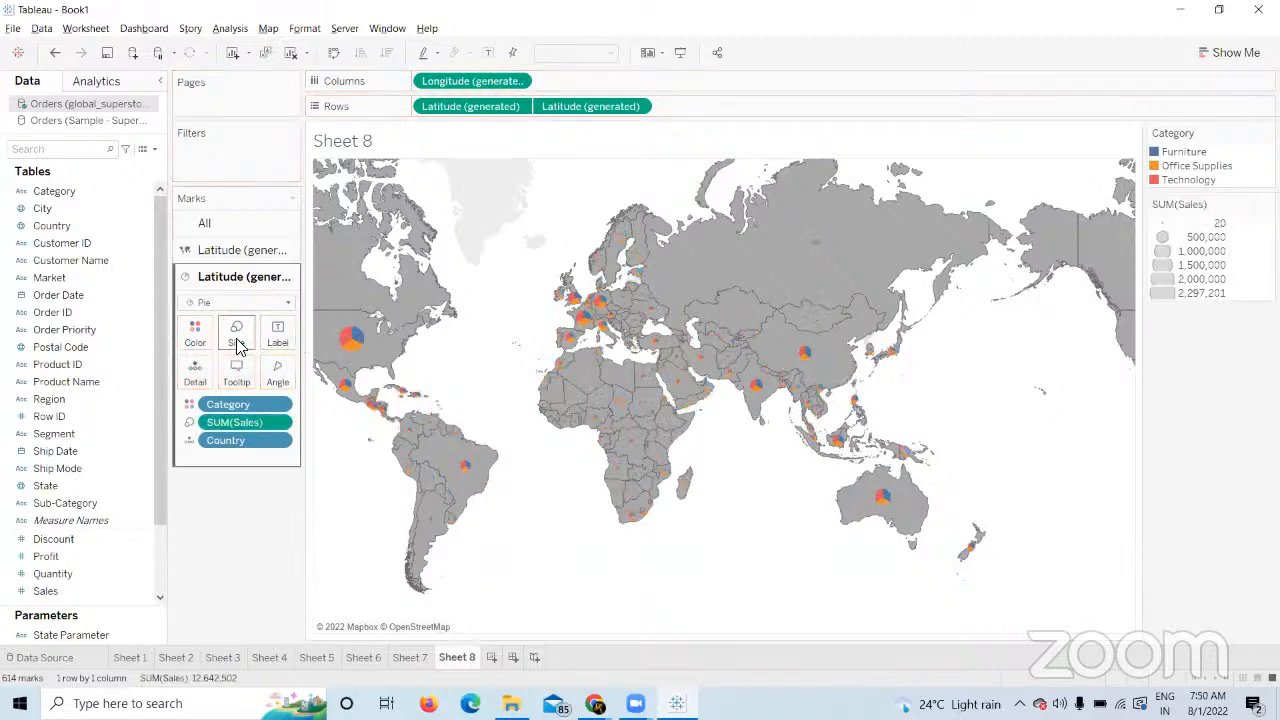
click(238, 250)
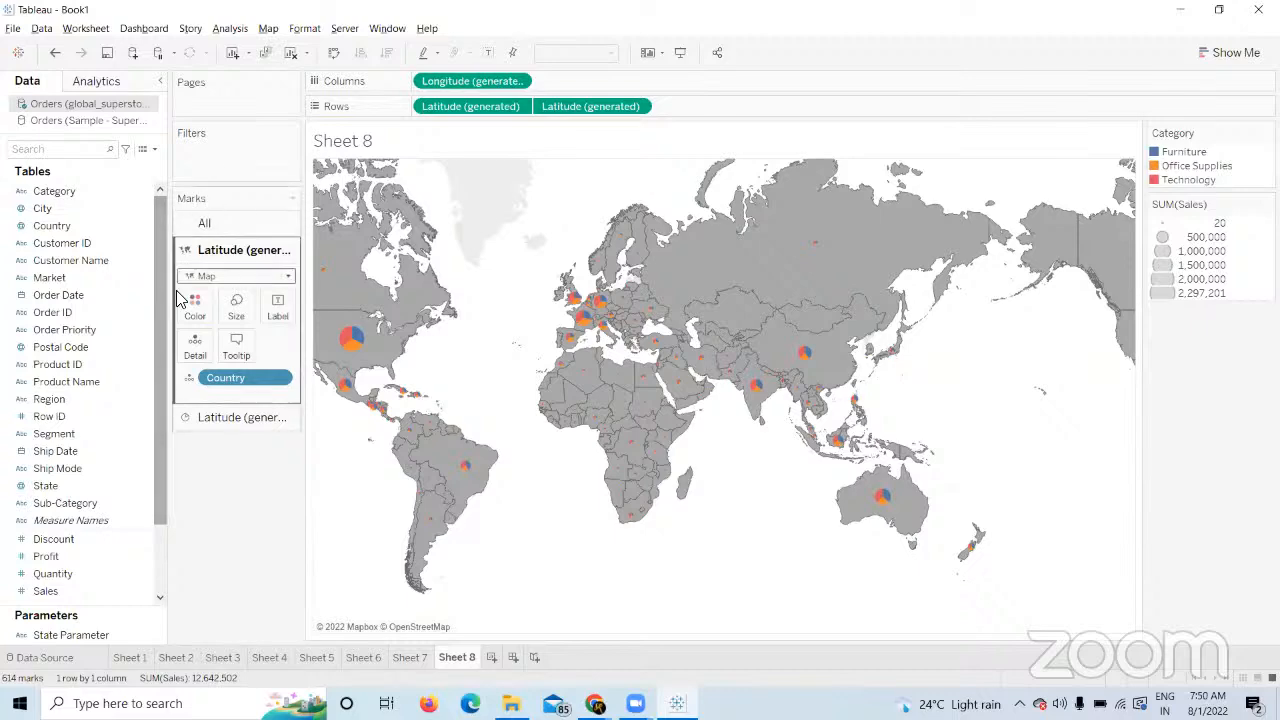
Shade the filled country layer by SUM(Profit) using the Gray colour palette.
drag(50, 556, 195, 303)
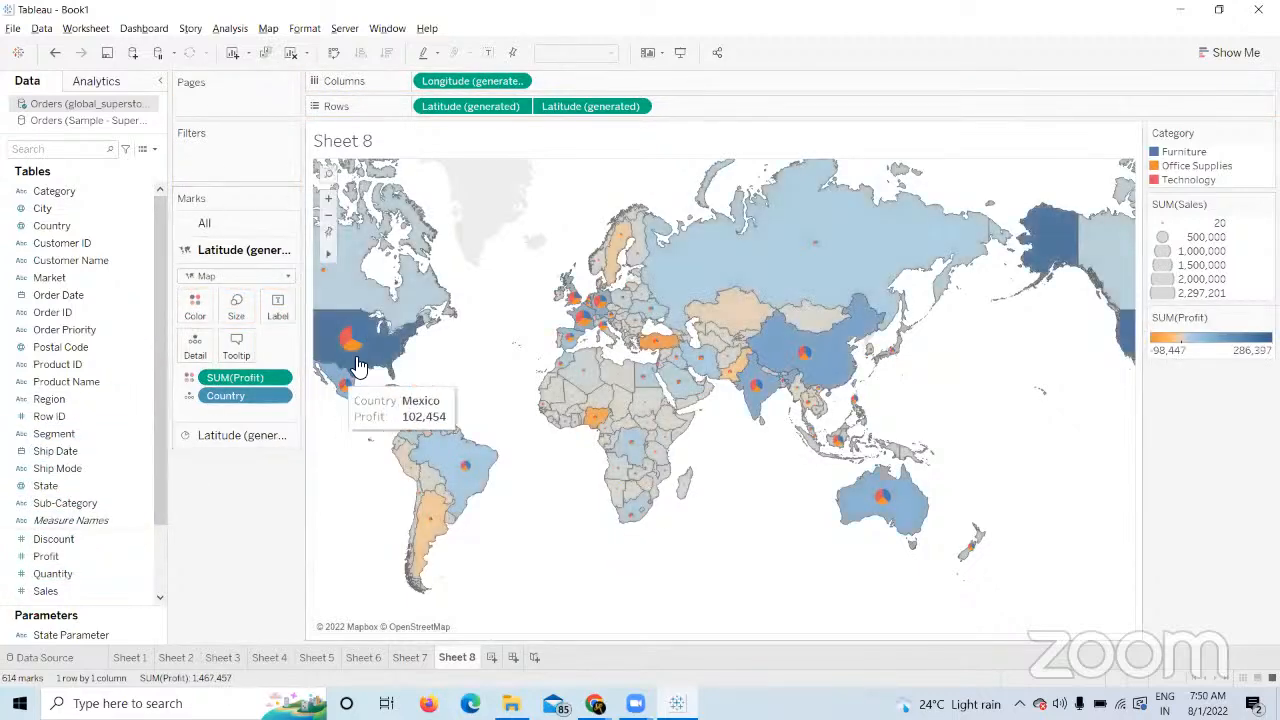
click(205, 303)
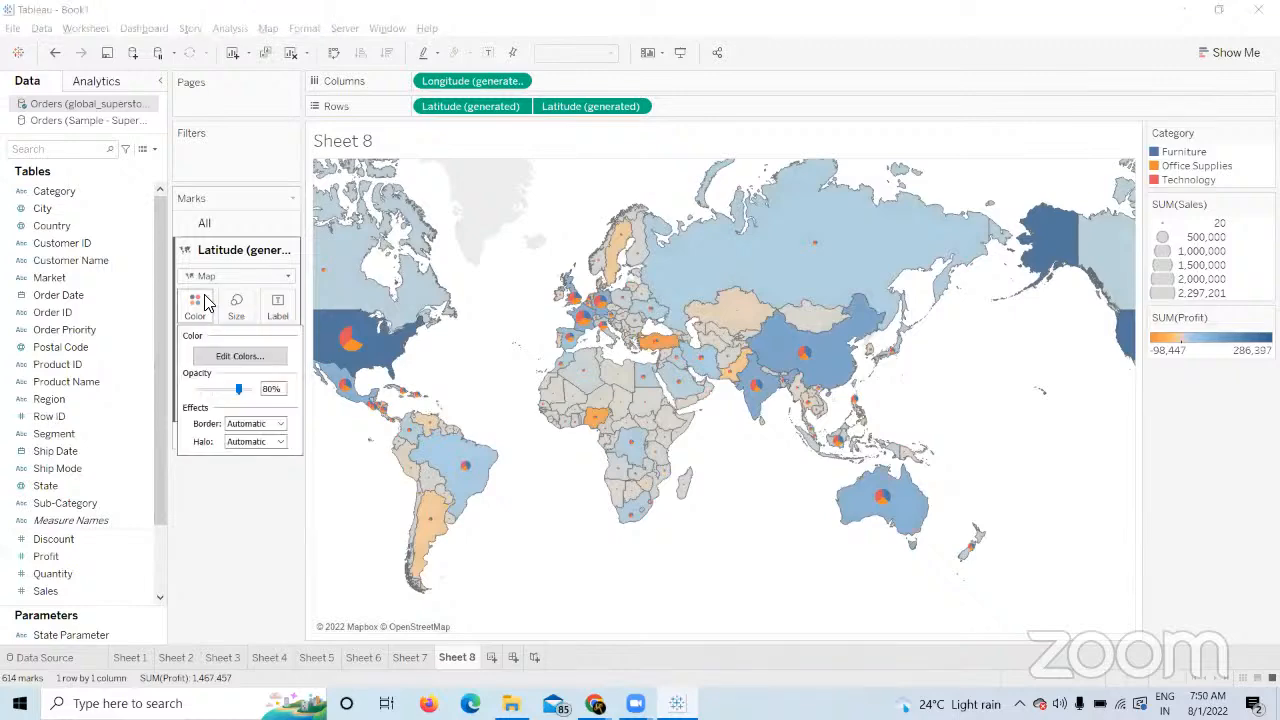
click(262, 356)
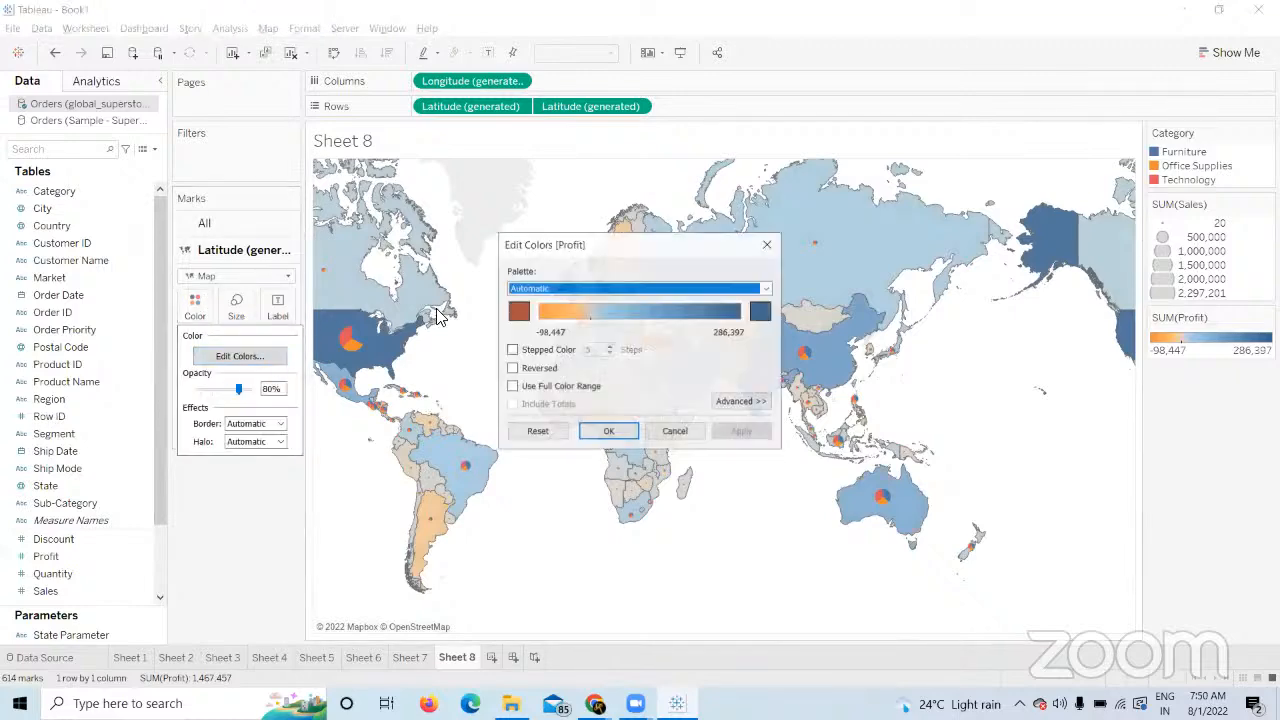
click(766, 288)
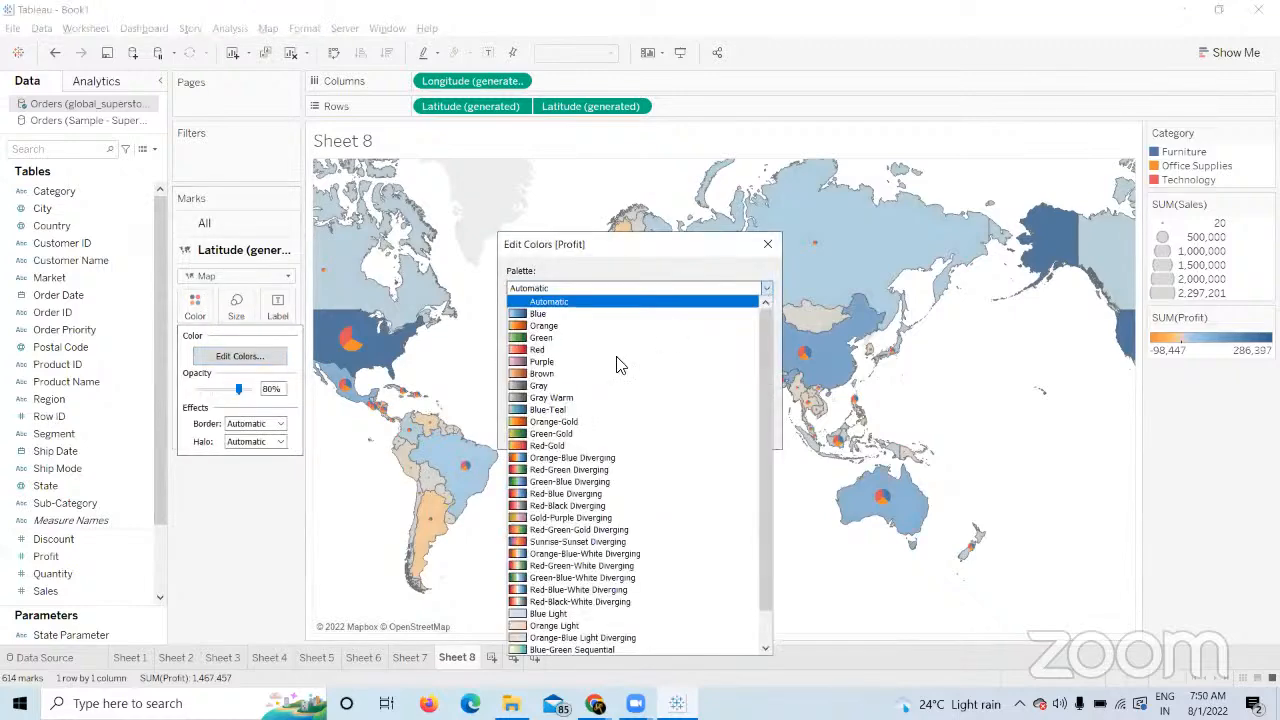
click(575, 390)
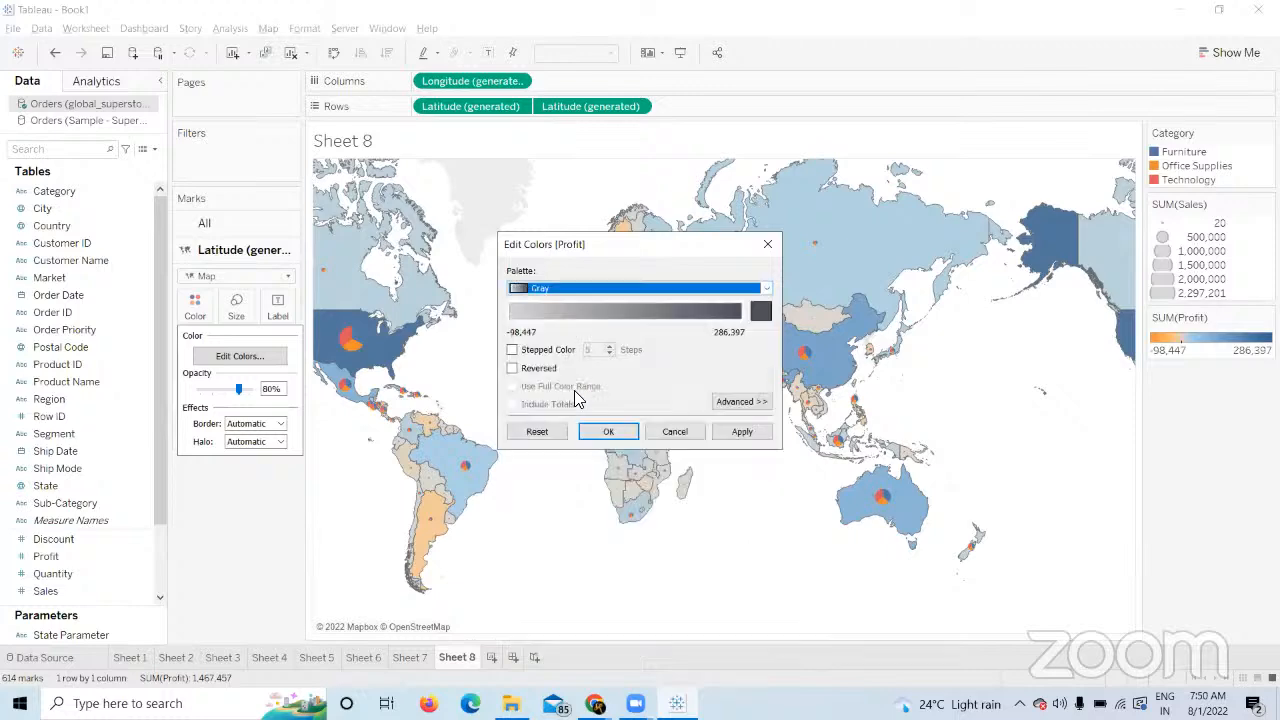
click(744, 434)
click(609, 432)
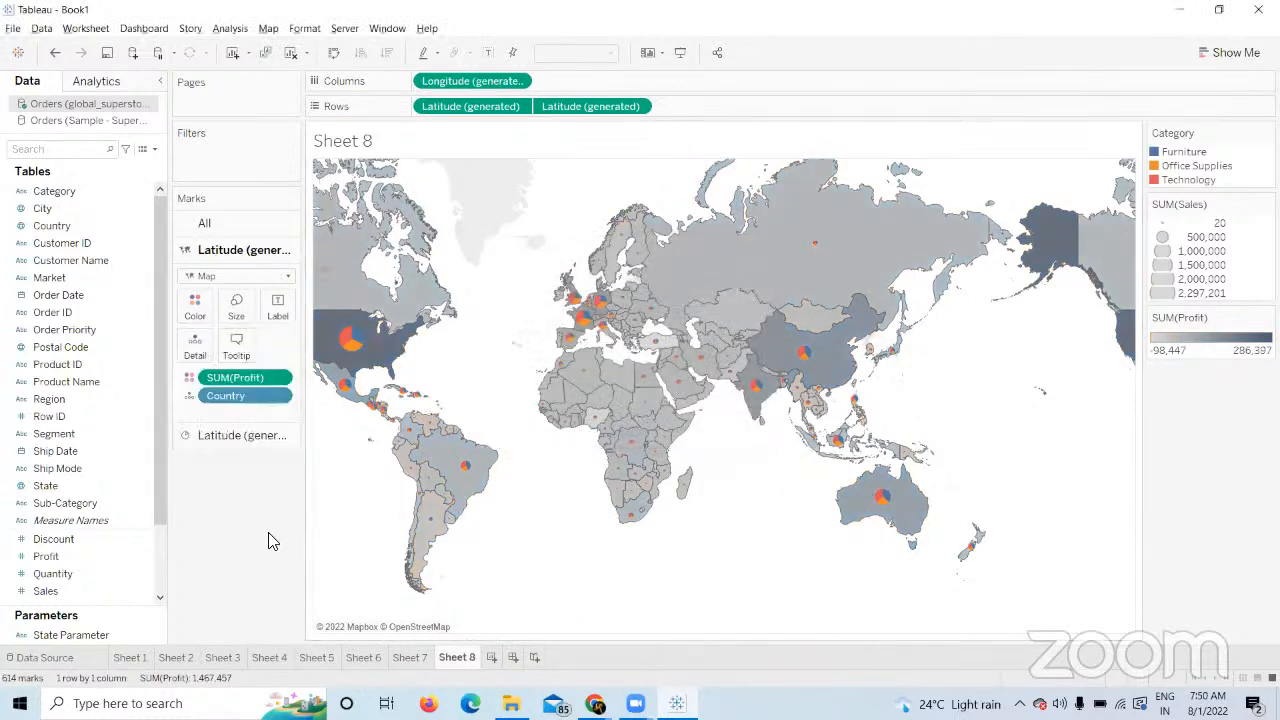
click(212, 436)
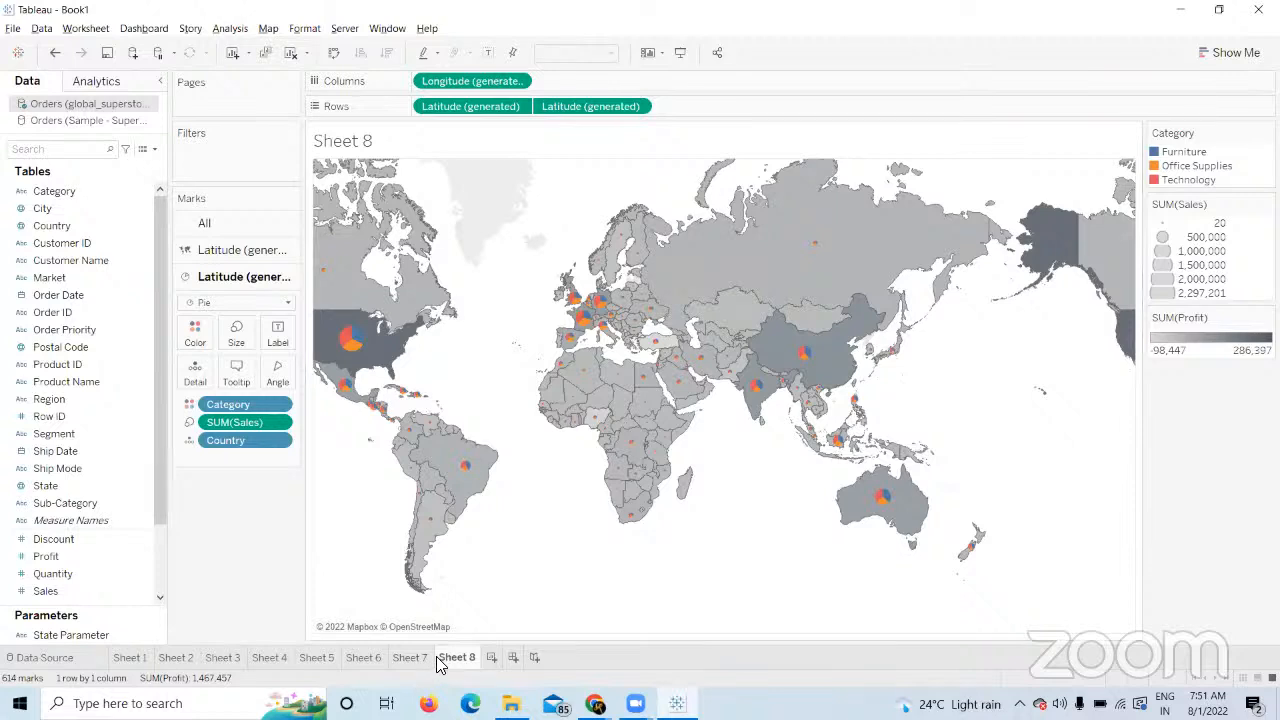
Create Sheet 9 and plot every Country as a point on a world map.
click(491, 657)
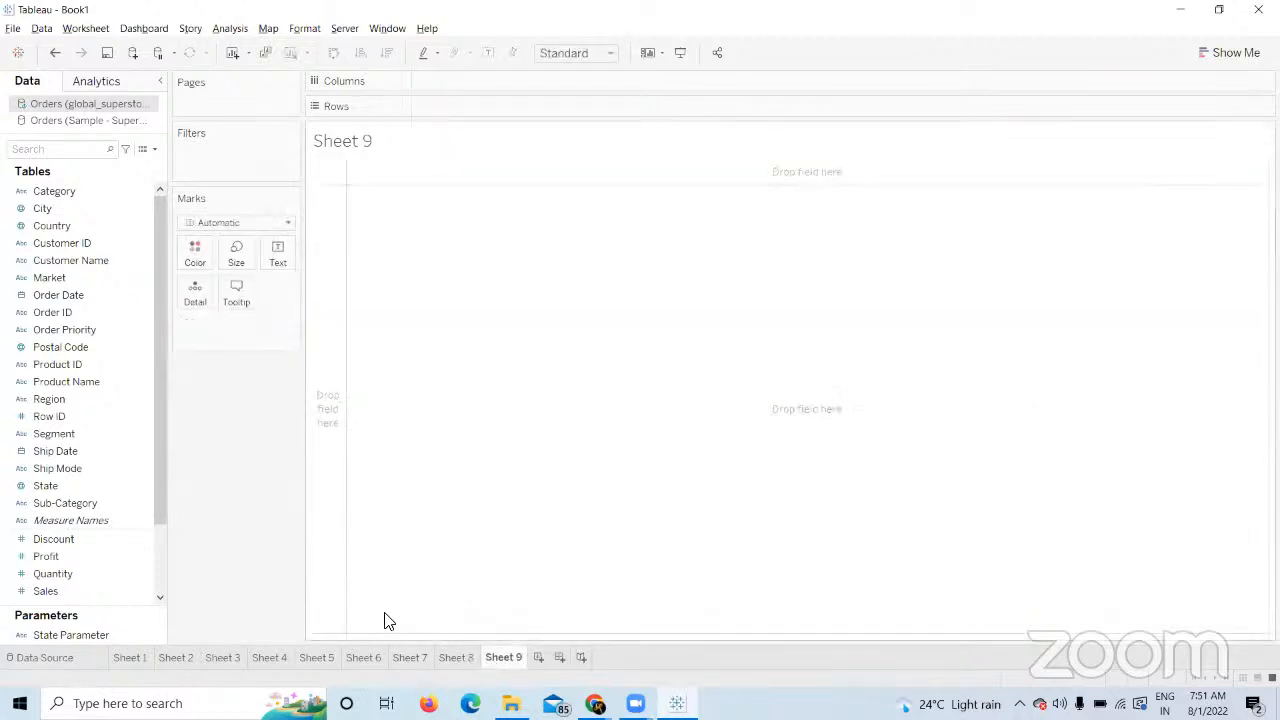
click(463, 663)
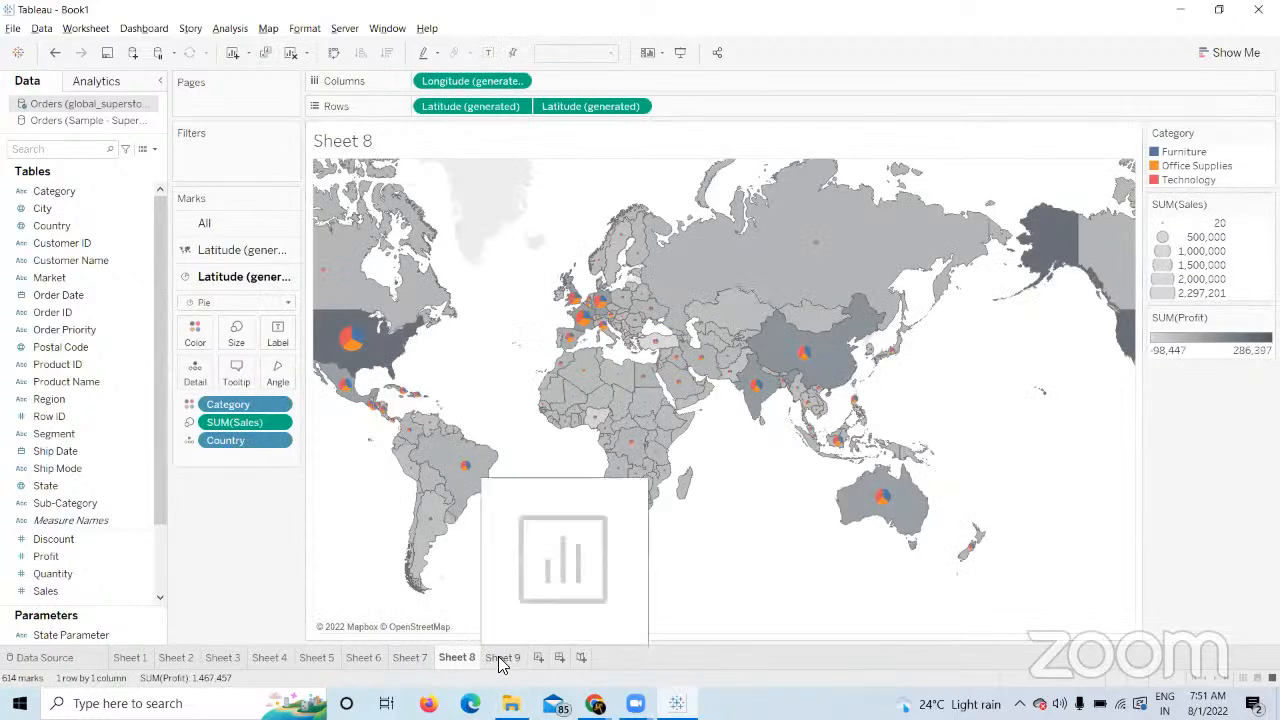
click(500, 662)
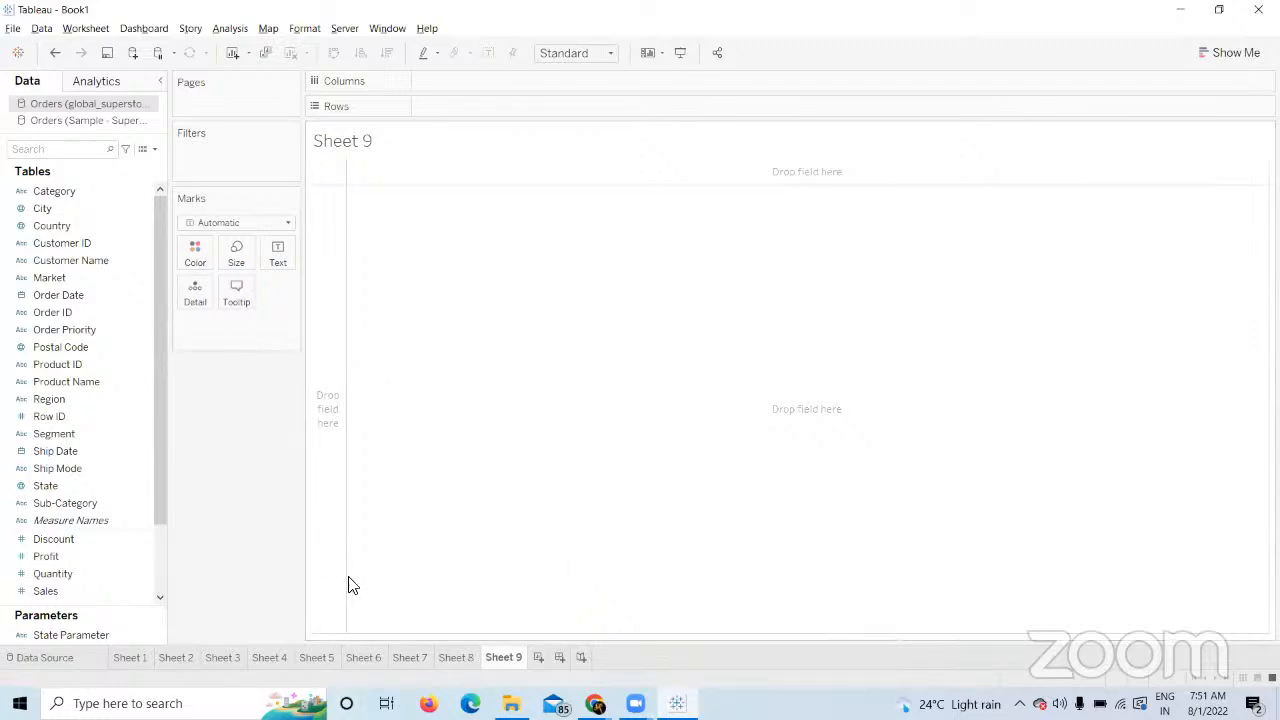
mouse_move(459, 657)
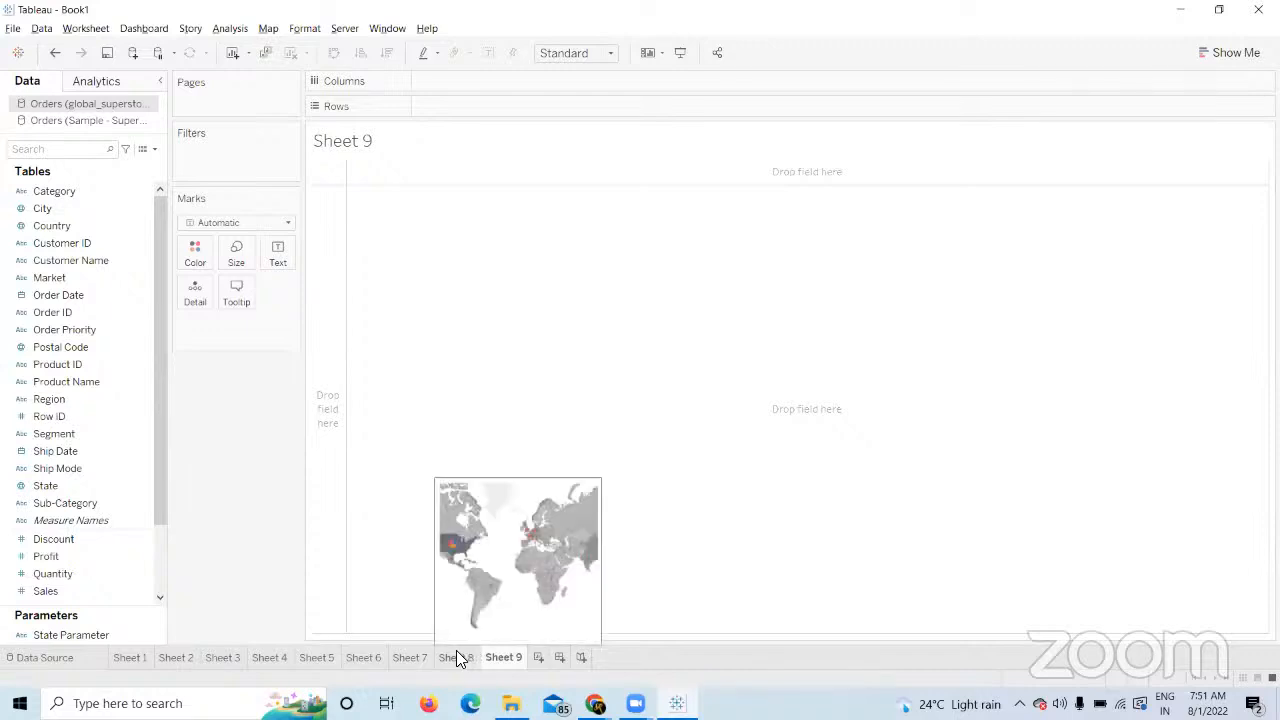
click(456, 657)
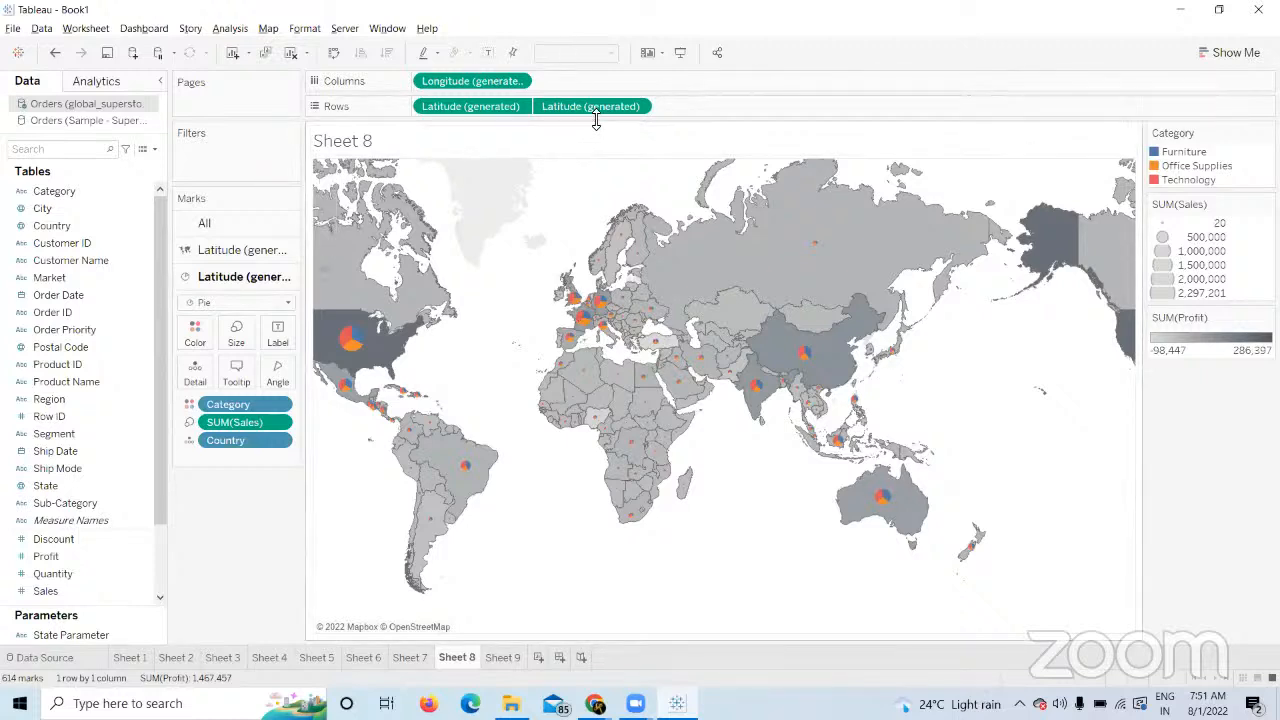
click(512, 658)
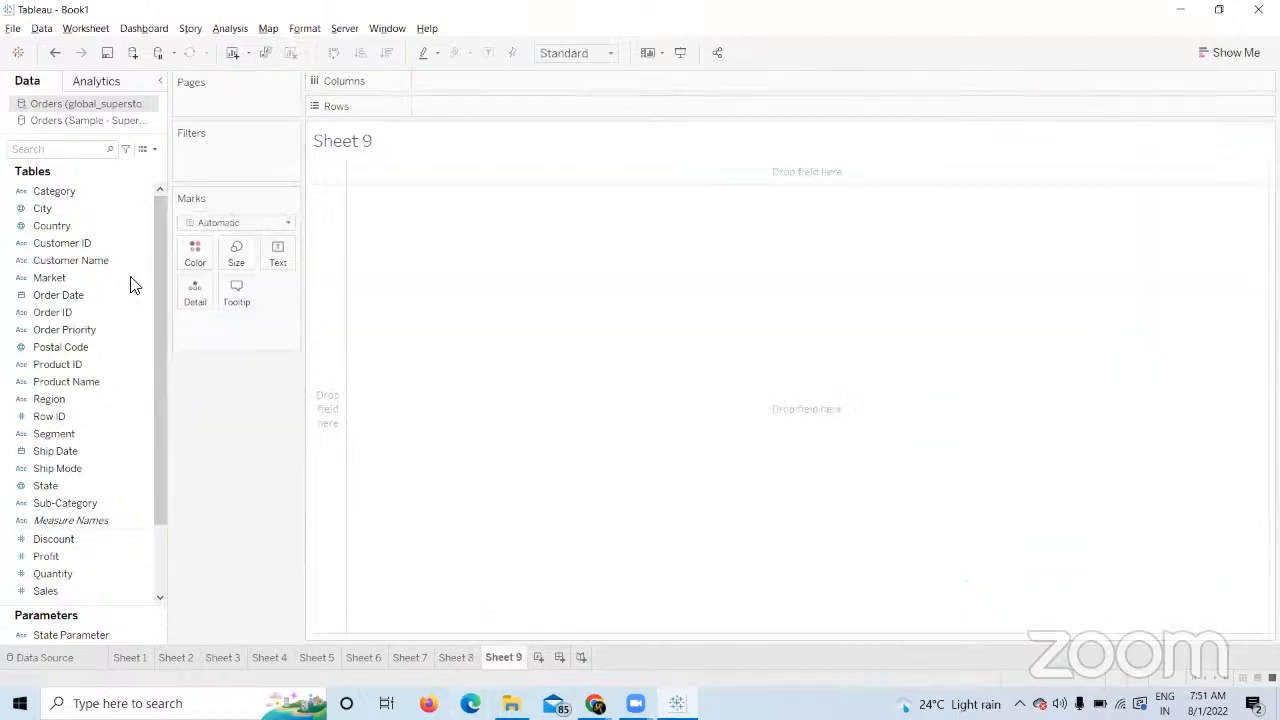
click(105, 279)
double_click(92, 224)
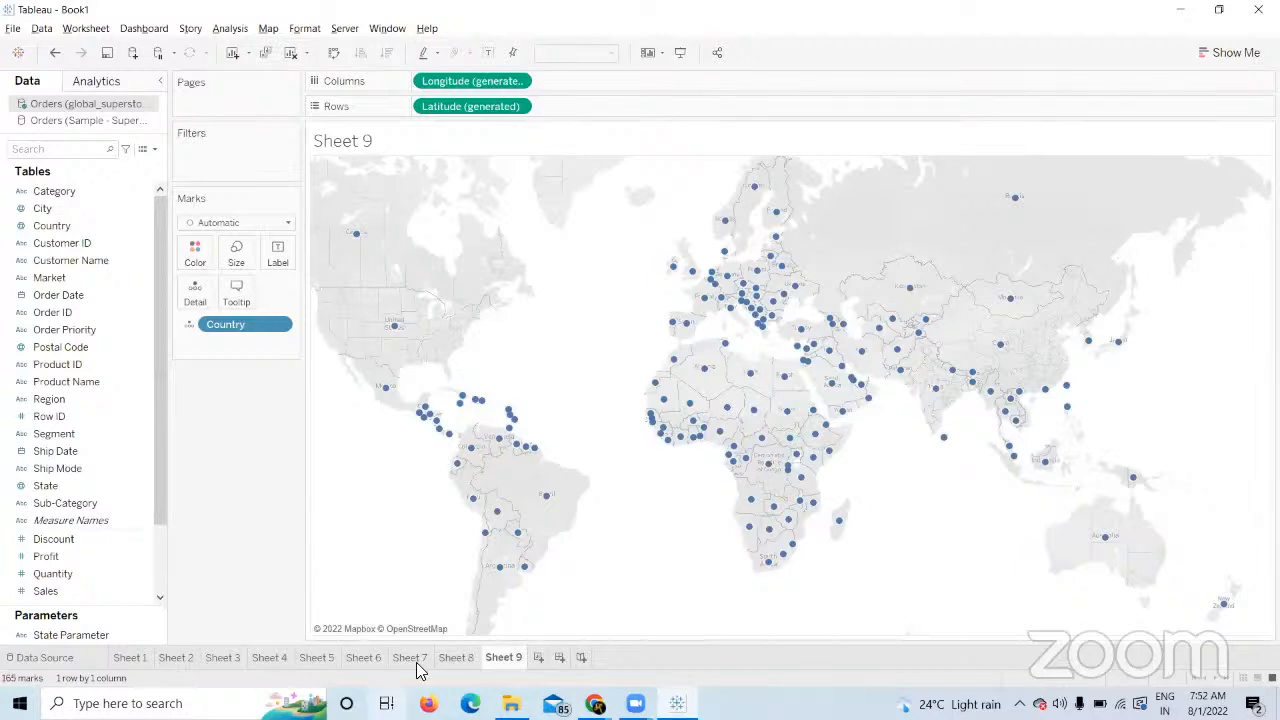
Review the Sheet 8, 7 and 6 maps, then return to Sheet 9 and select Country.
click(458, 658)
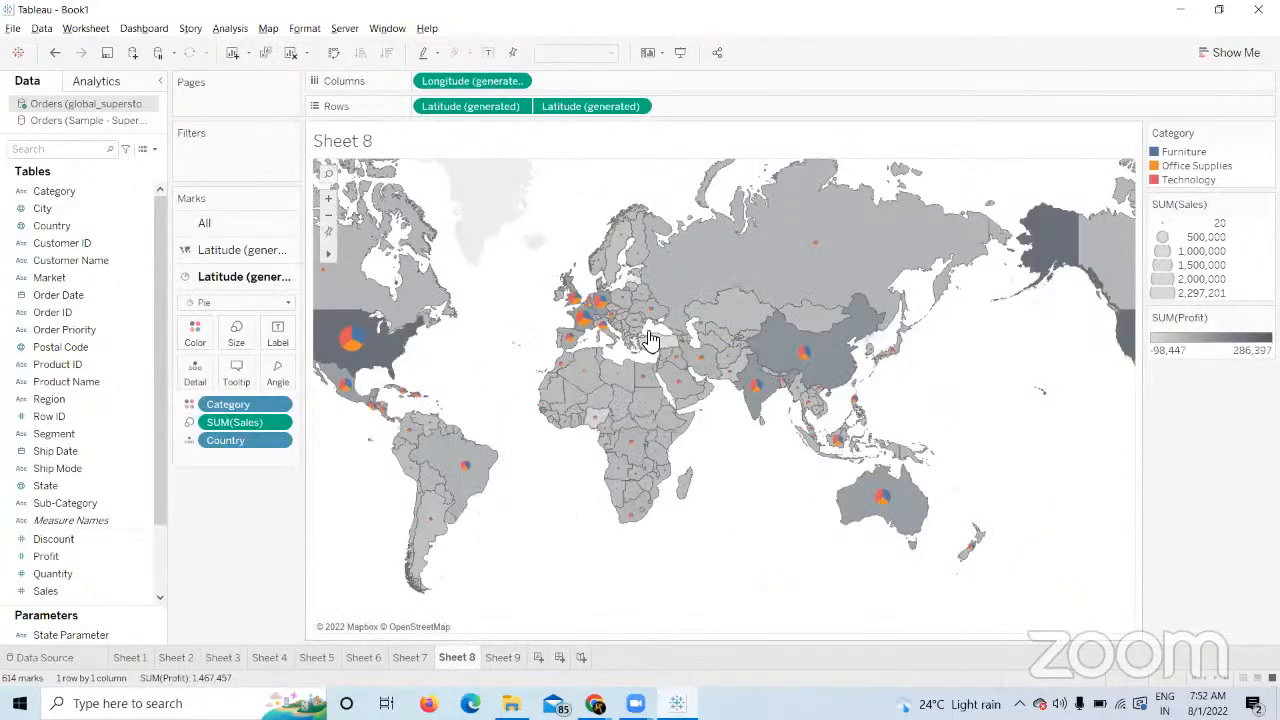
click(406, 660)
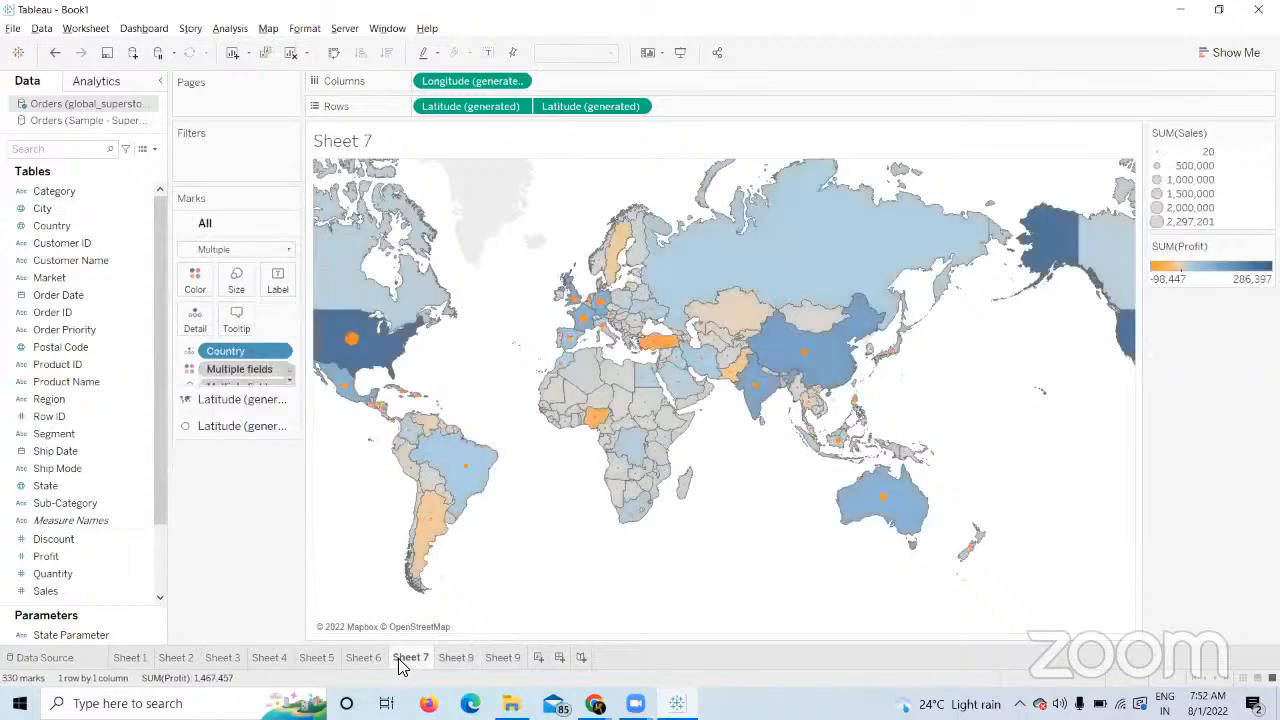
click(362, 658)
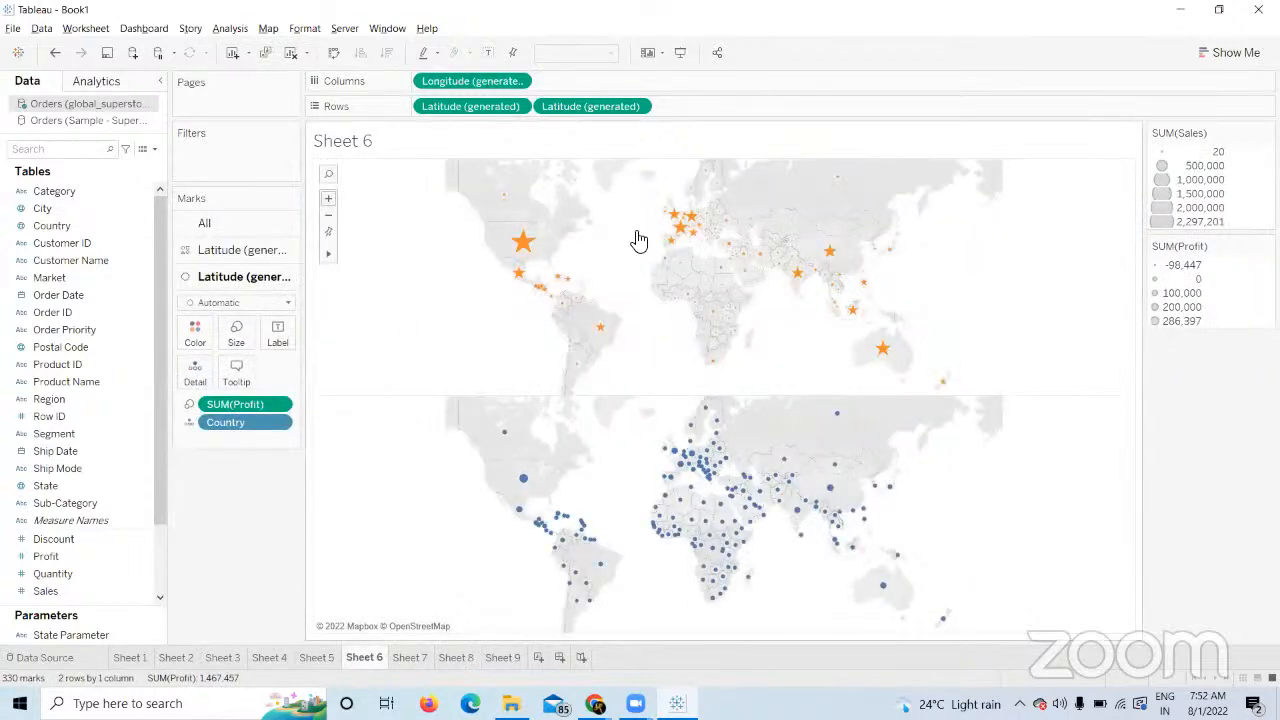
click(503, 658)
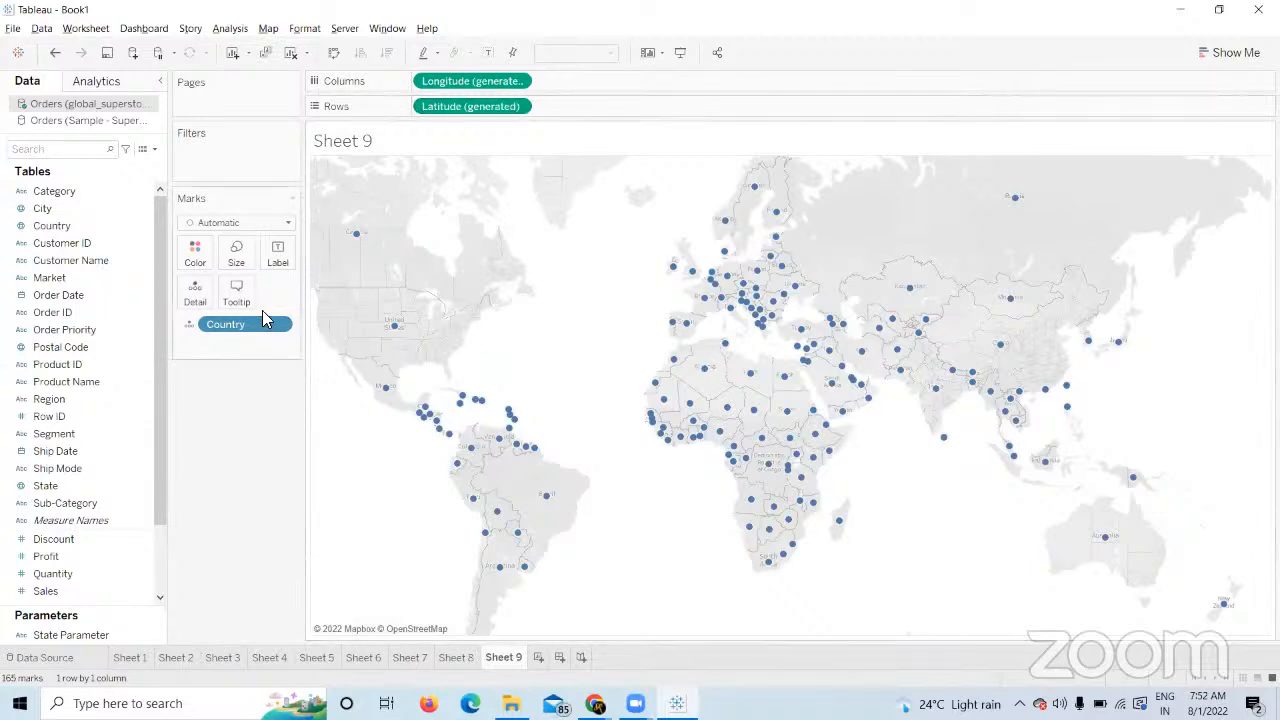
click(60, 226)
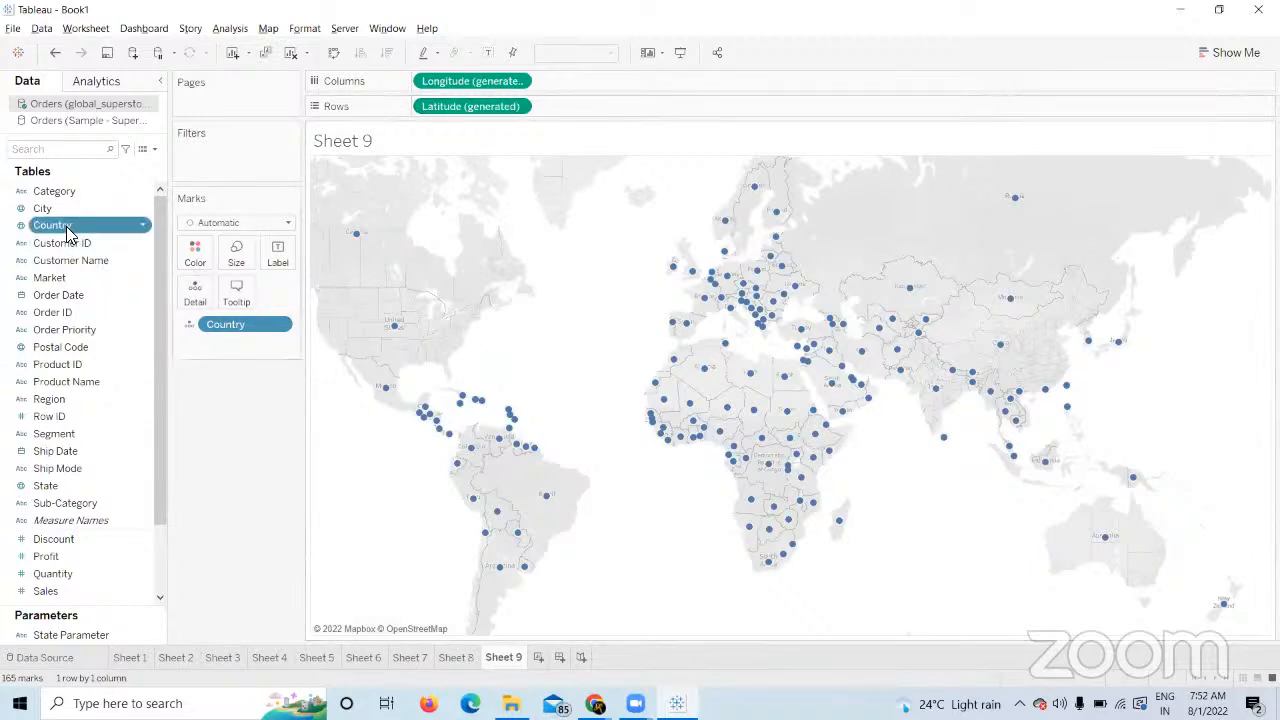
Drop Country onto the 'Add a Marks Layer' target, giving a second Country layer with 330 marks.
drag(68, 232, 110, 234)
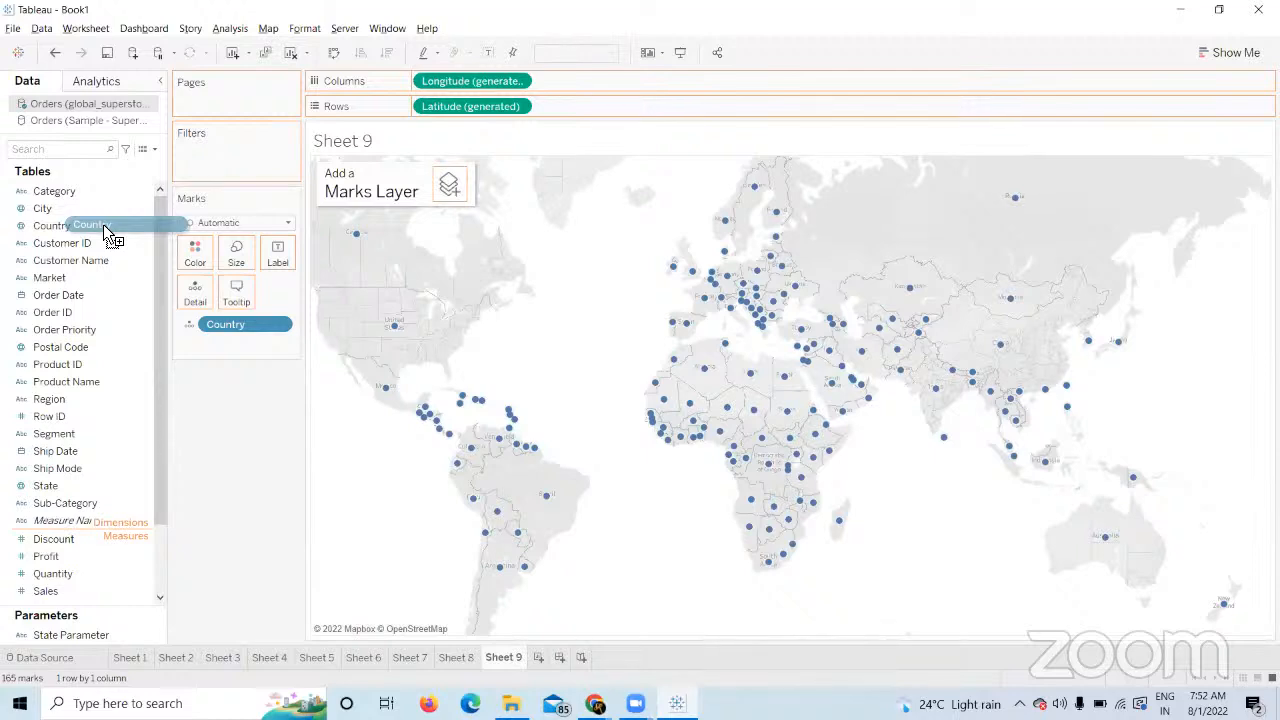
drag(103, 224, 421, 186)
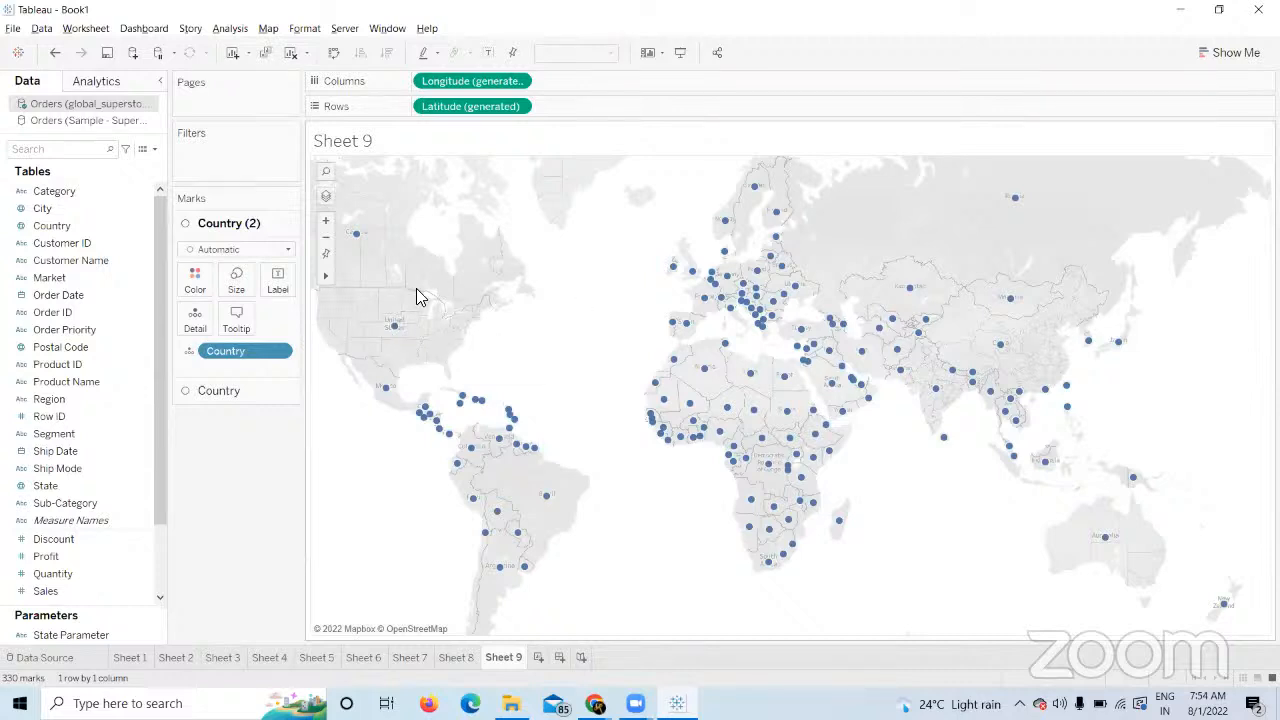
Try Map and Circle mark types, then set the Country (2) layer to Shape marks.
mouse_move(393, 330)
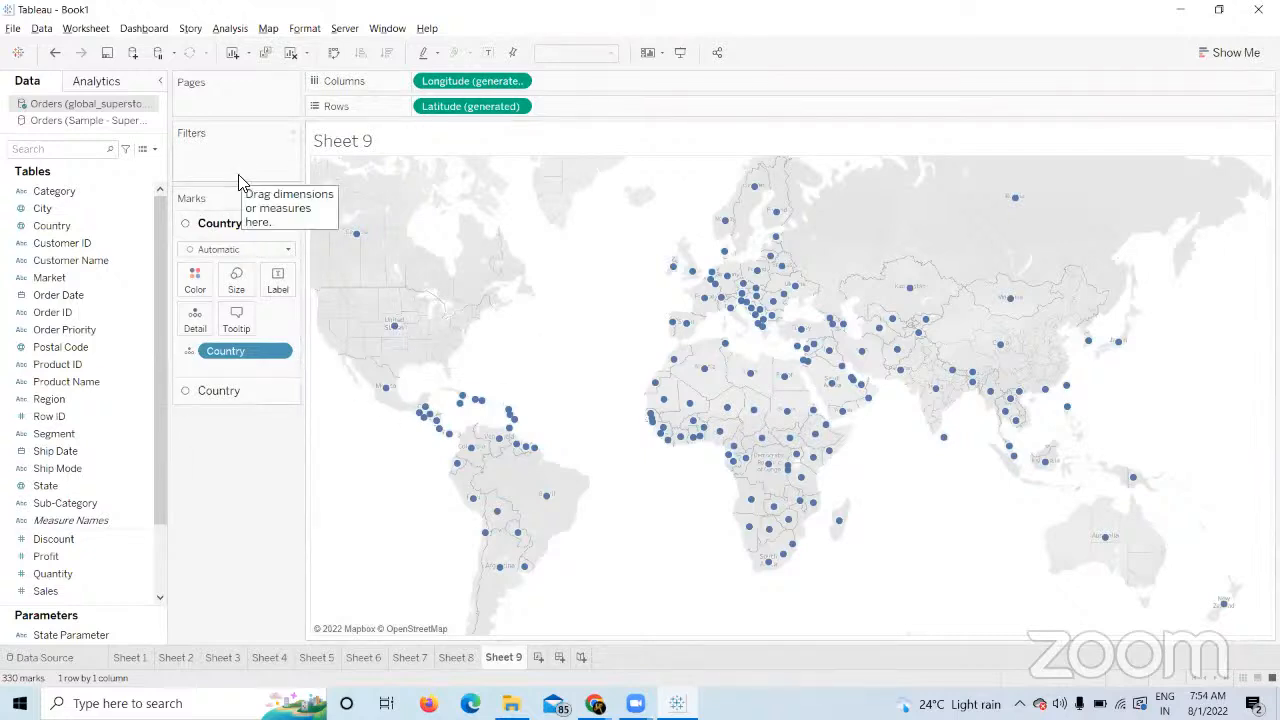
click(288, 249)
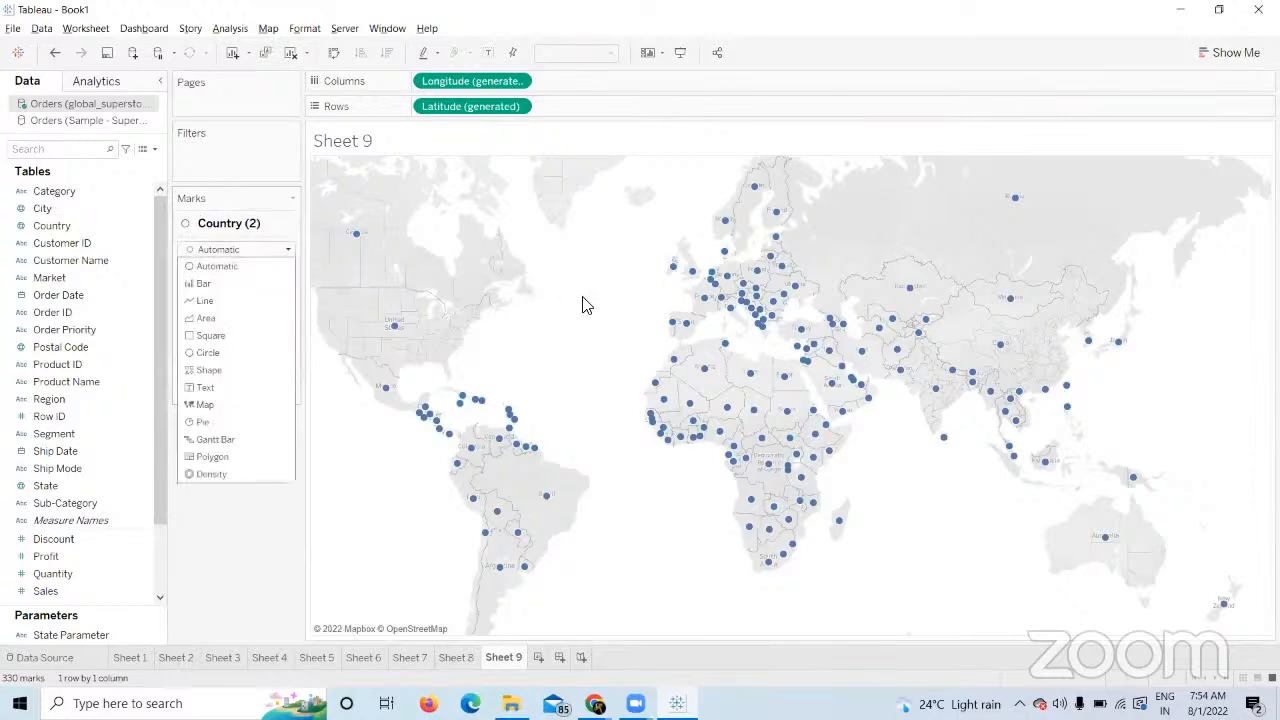
click(205, 404)
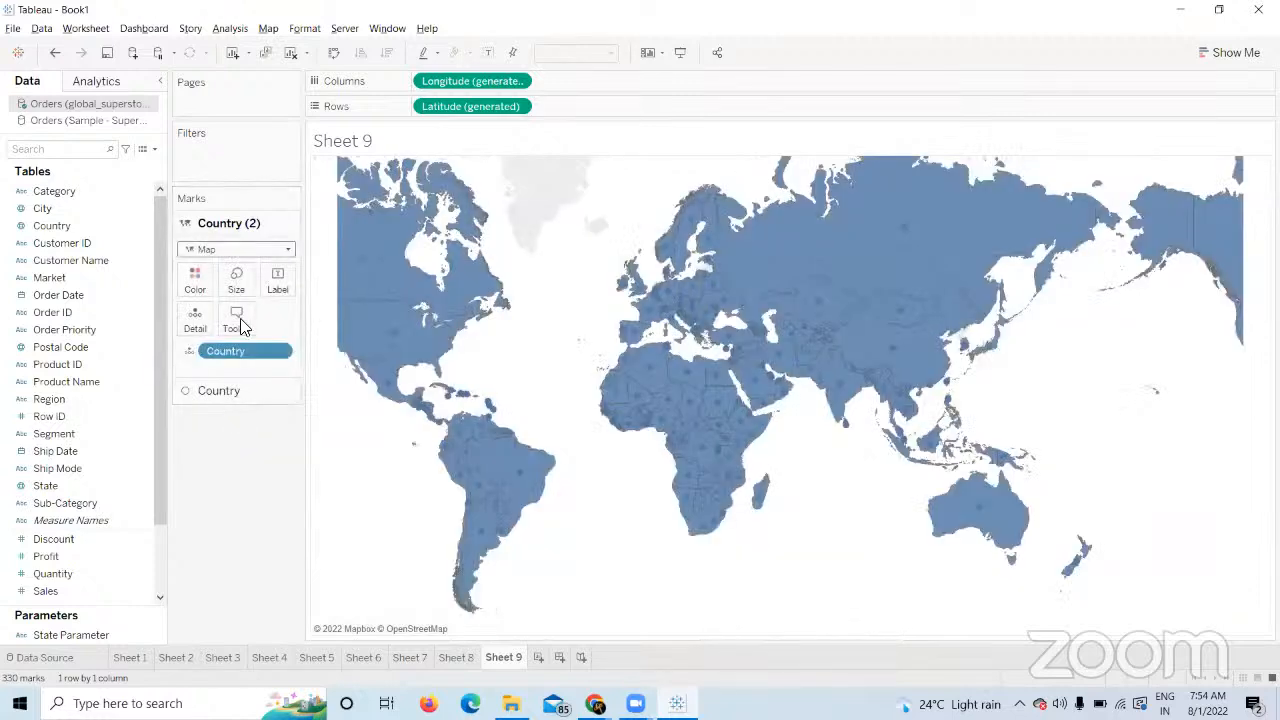
click(288, 249)
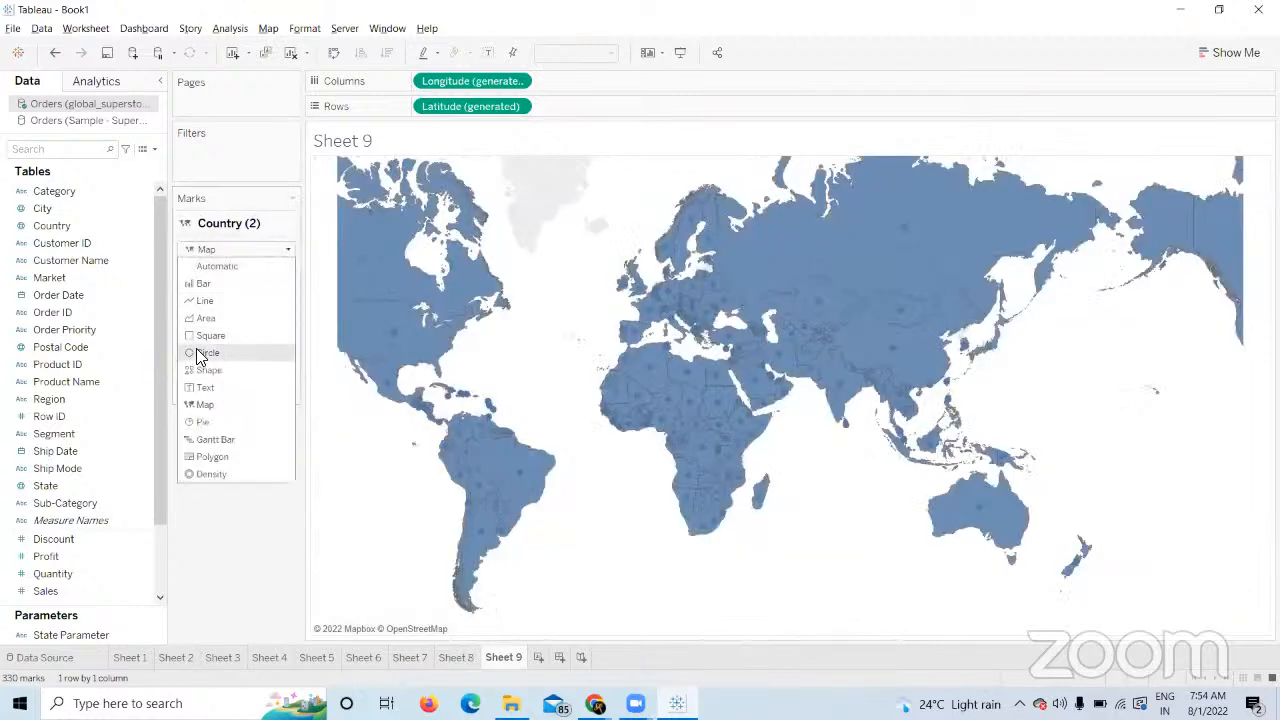
click(200, 353)
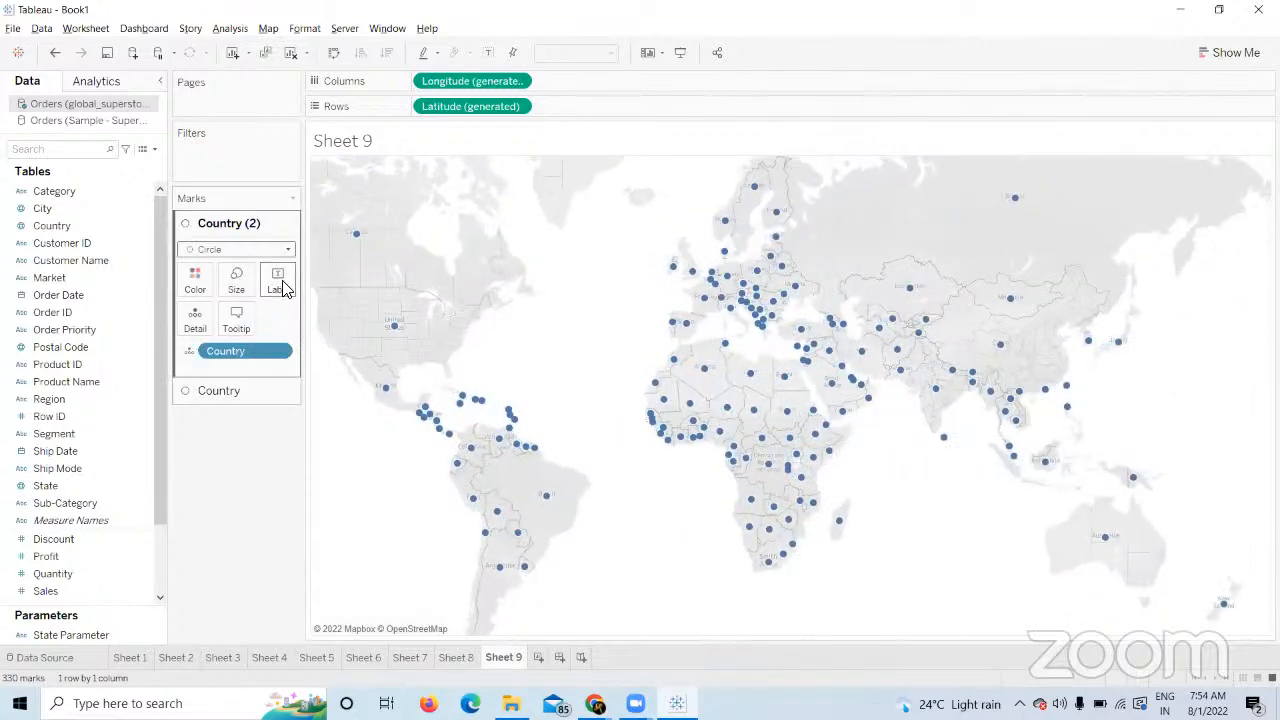
click(287, 251)
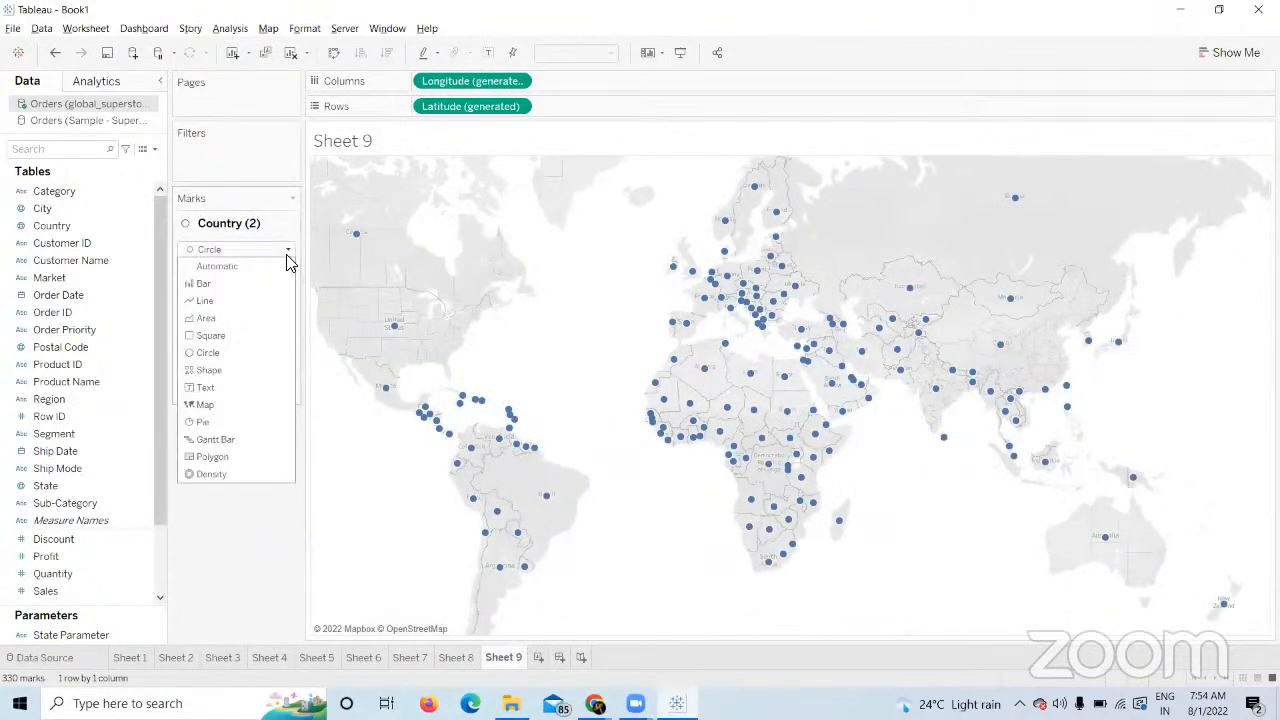
click(236, 370)
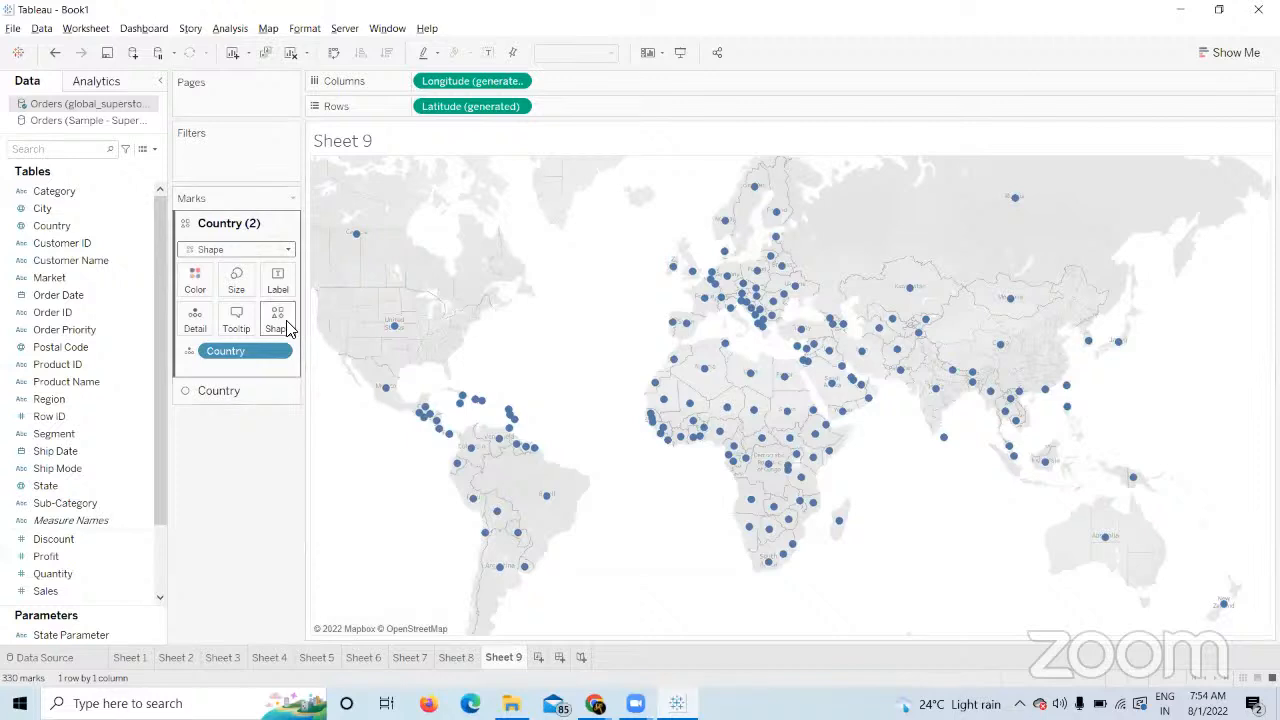
Give the Country (2) marks a star shape coloured orange.
click(278, 318)
click(333, 382)
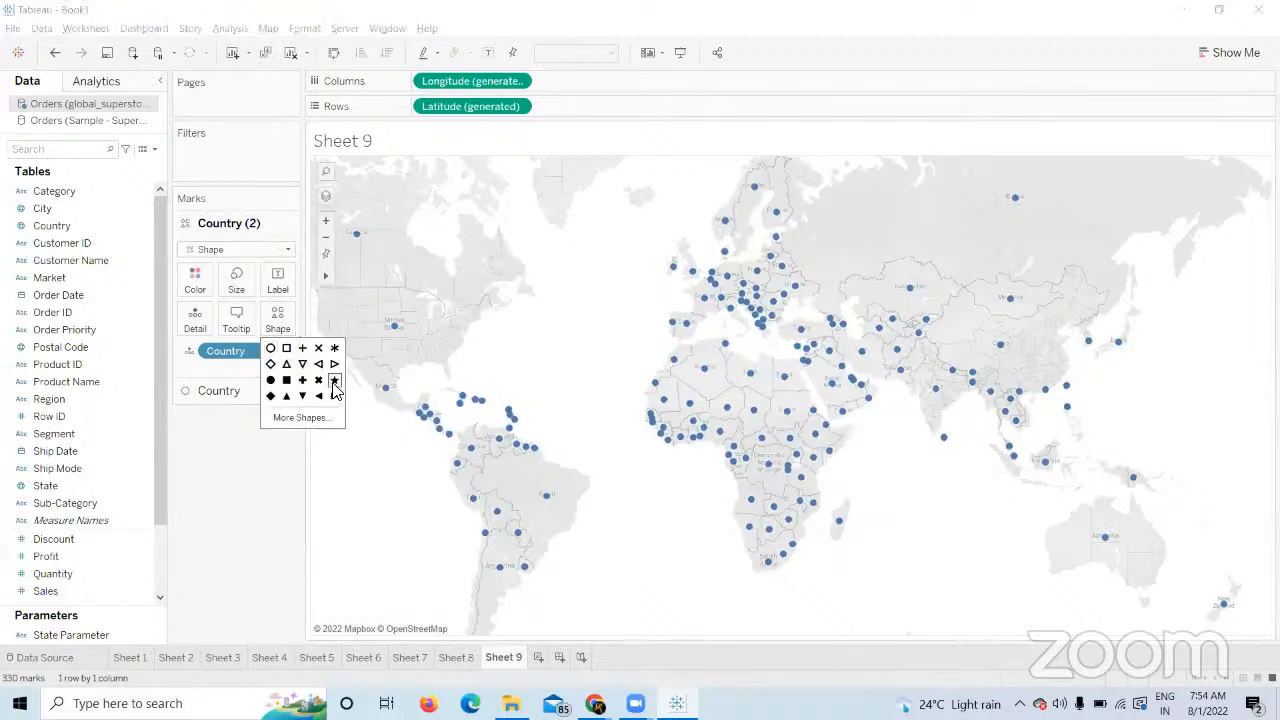
click(291, 477)
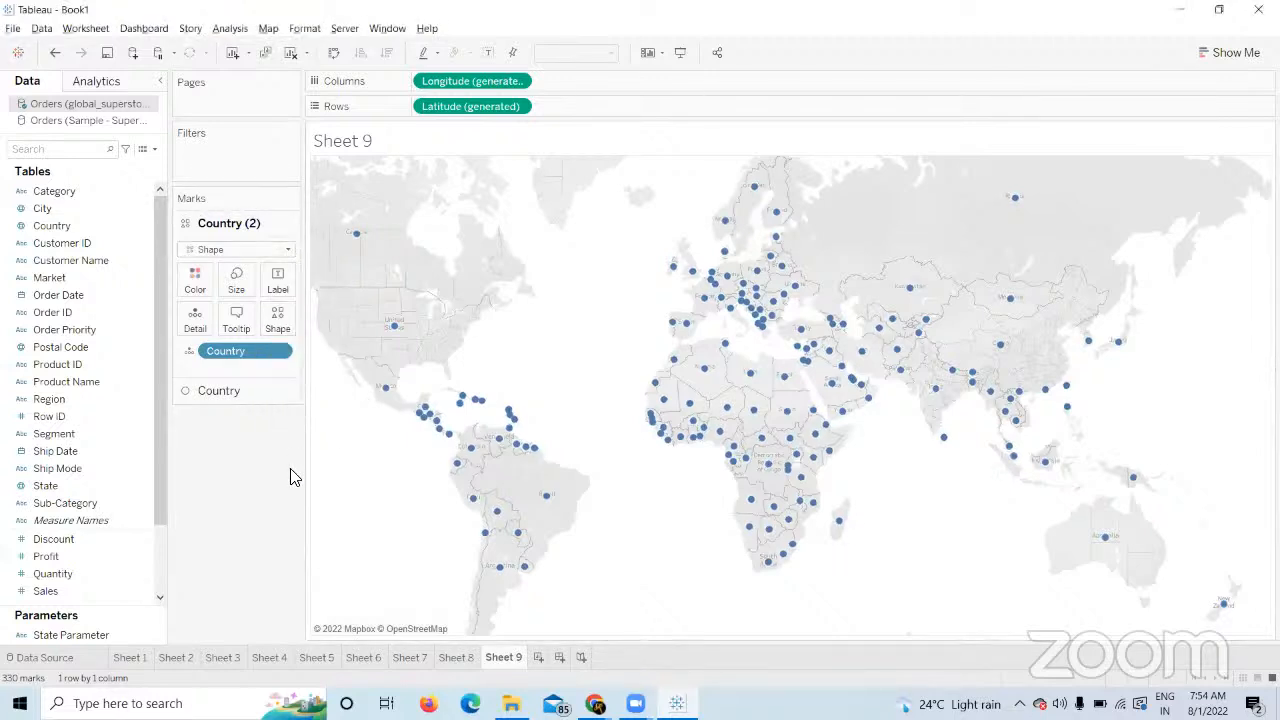
click(192, 283)
click(231, 324)
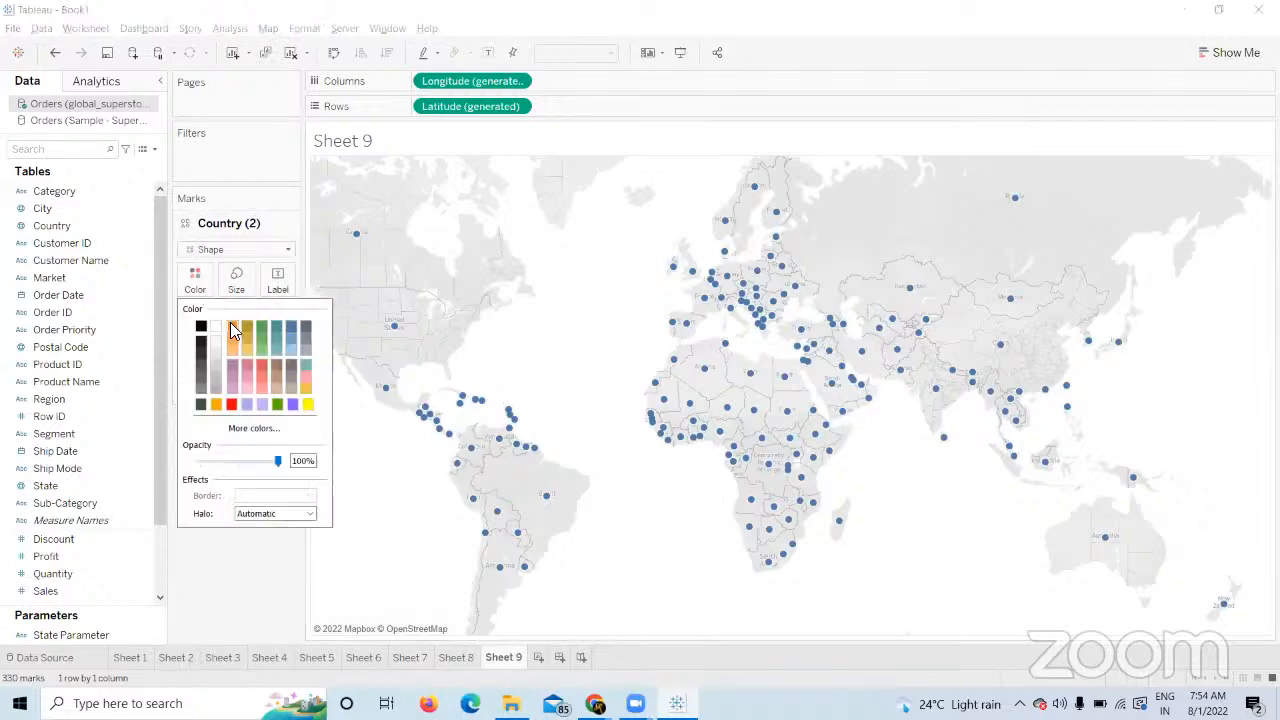
click(276, 547)
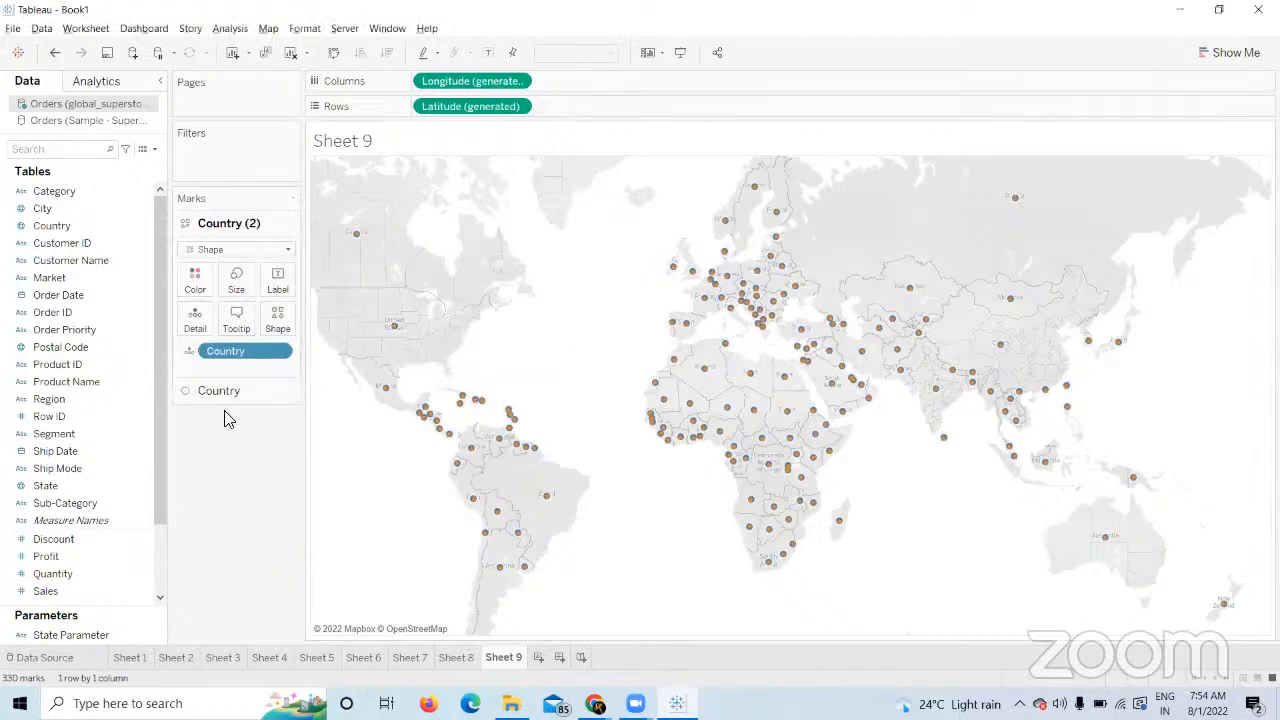
click(243, 393)
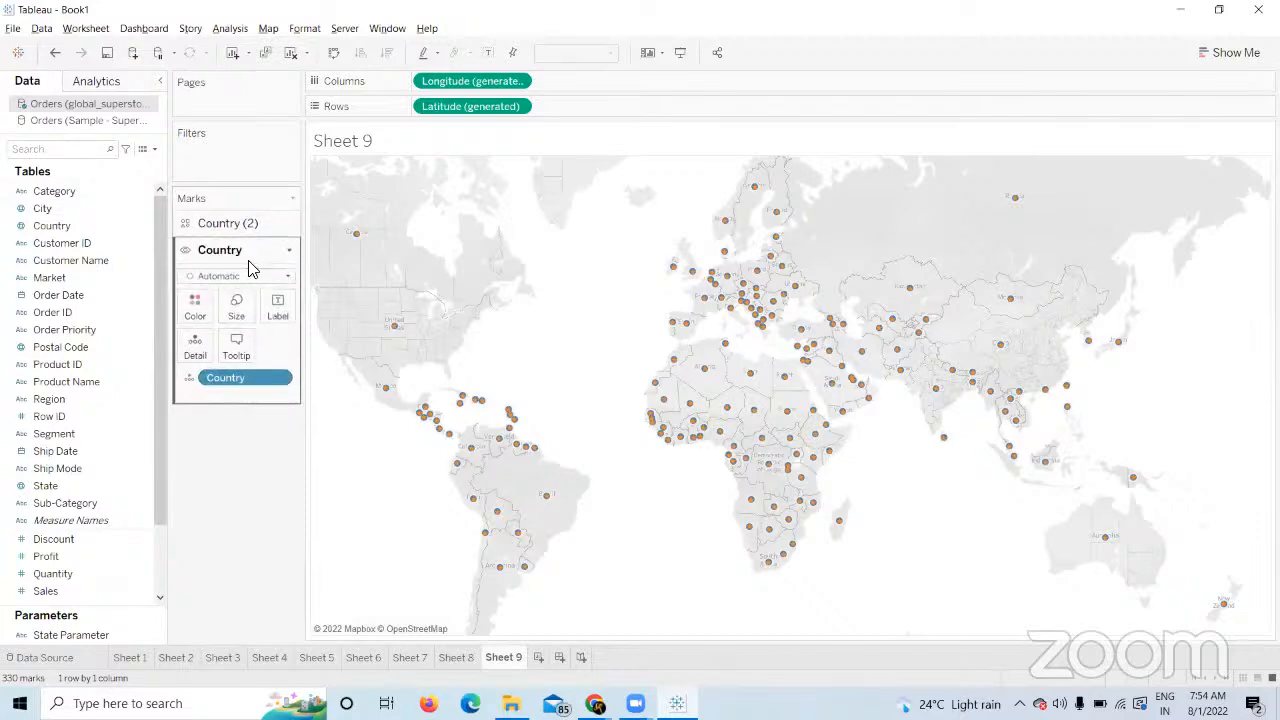
Enlarge the Country layer's circles and the Country (2) stars using their Size sliders.
click(231, 320)
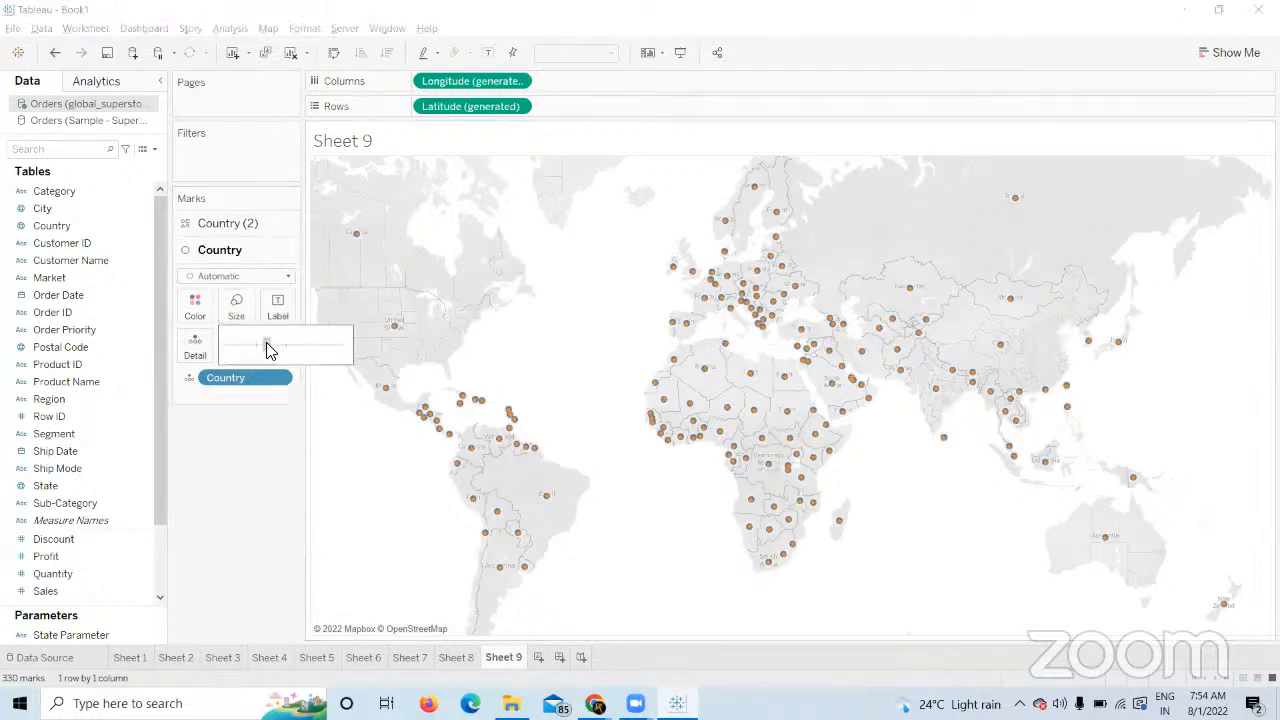
drag(266, 342, 306, 352)
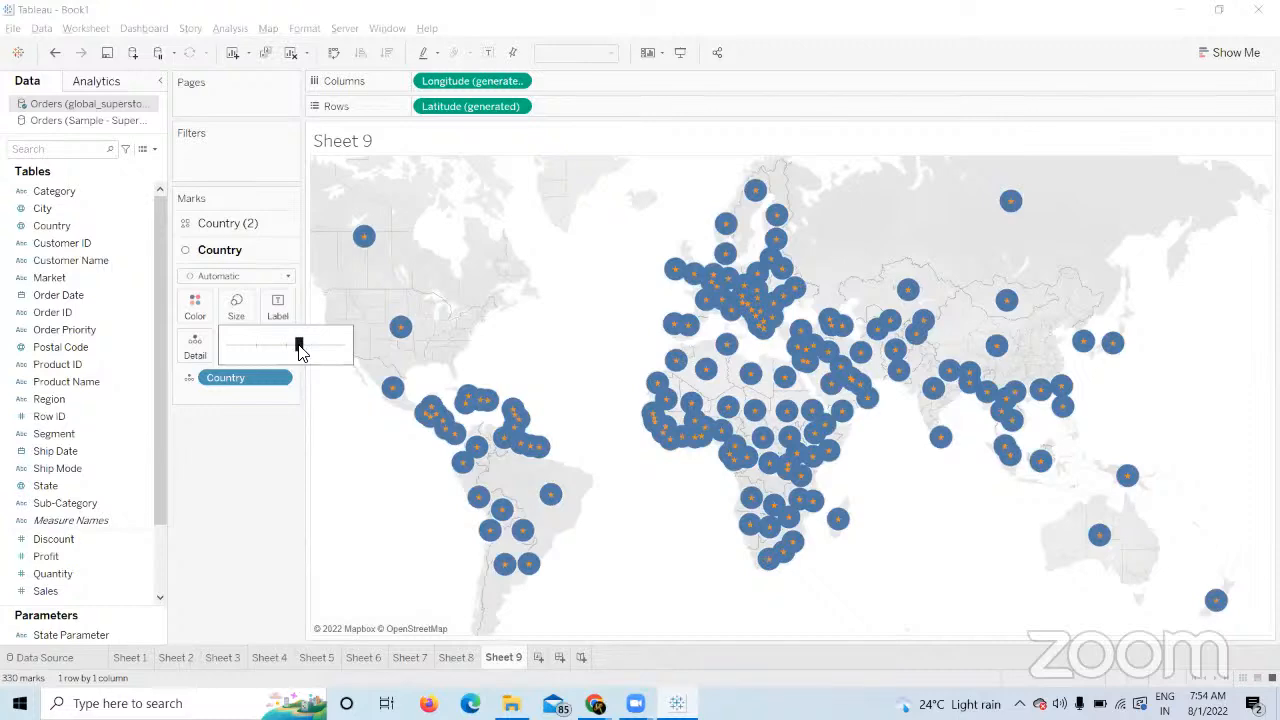
drag(300, 346, 314, 346)
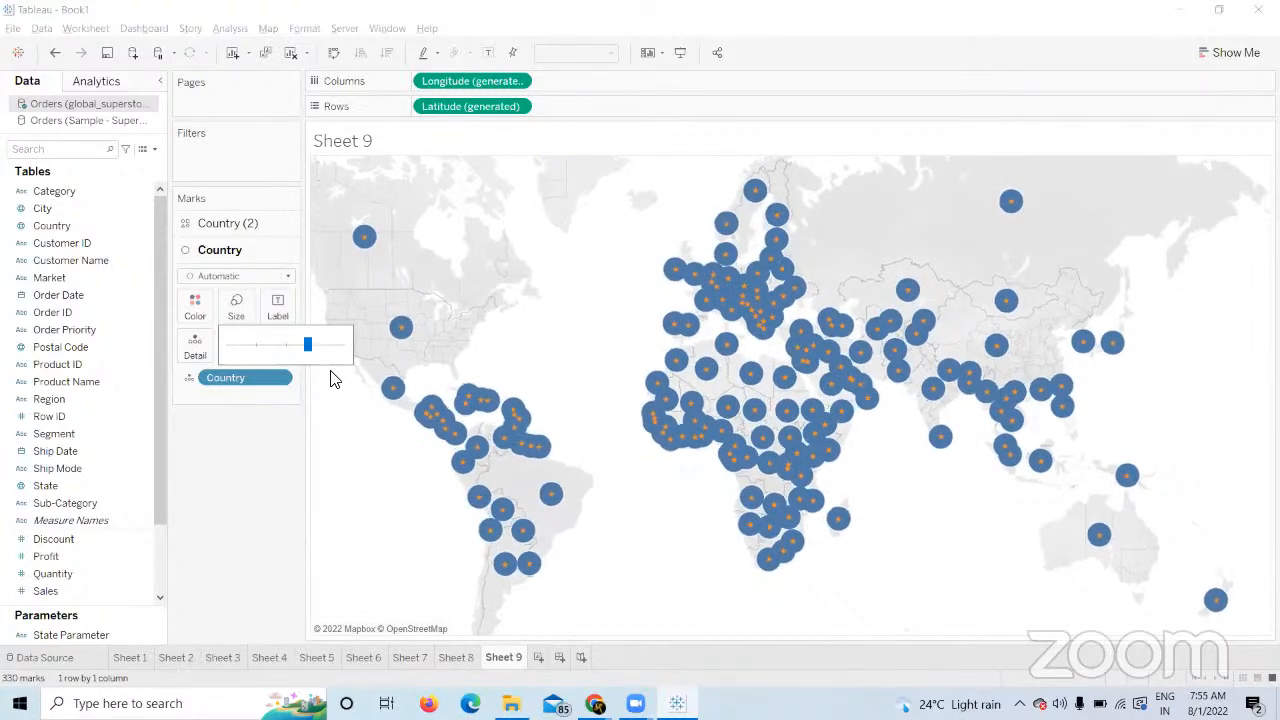
click(244, 224)
click(239, 283)
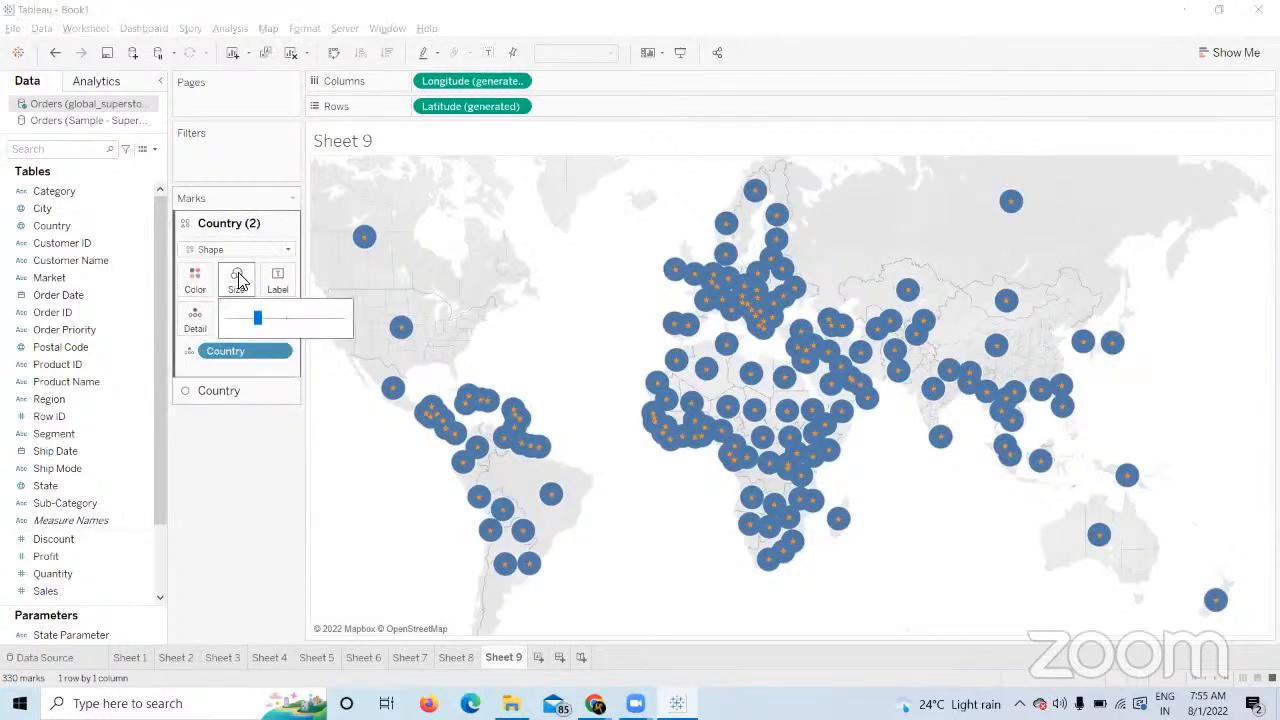
click(300, 320)
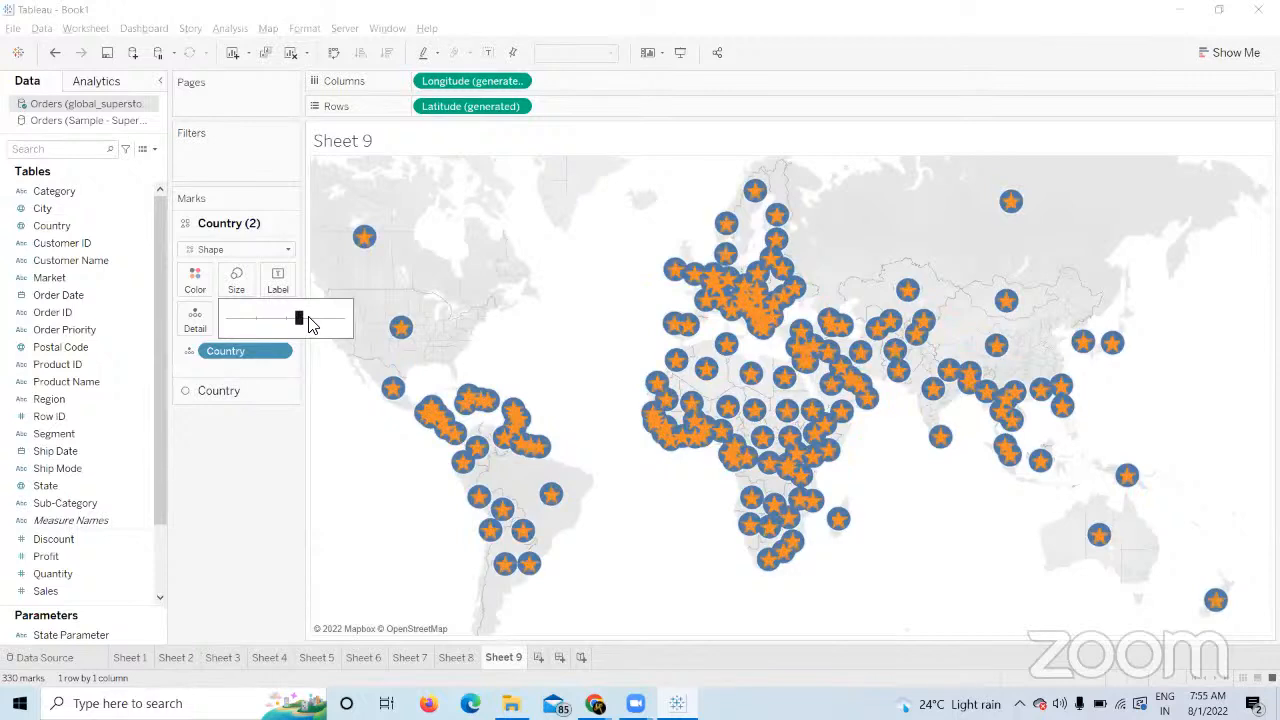
click(270, 456)
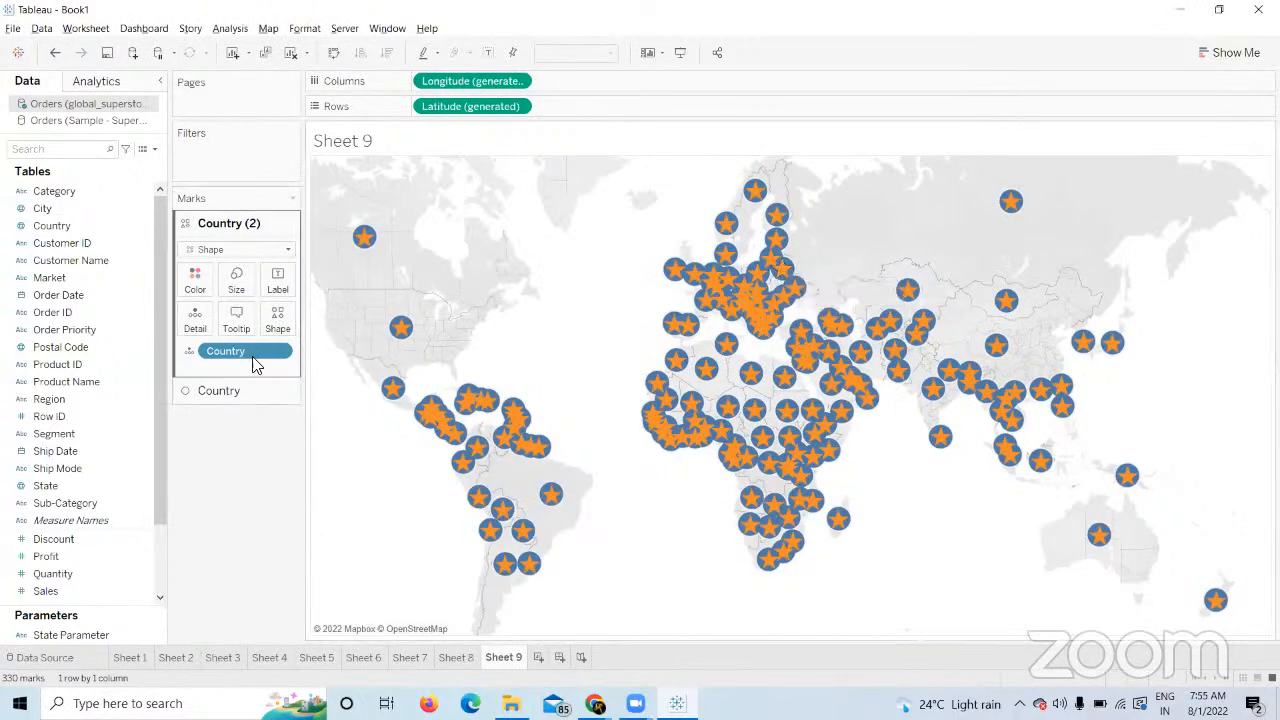
click(246, 392)
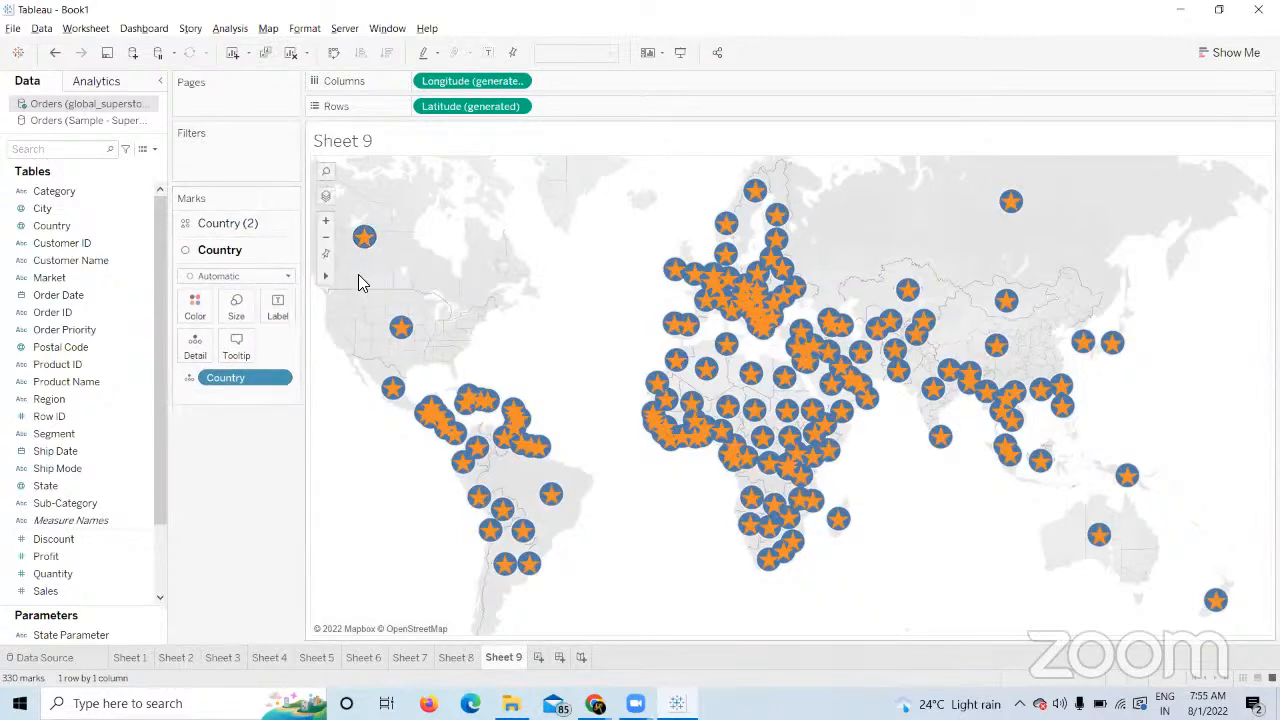
click(76, 588)
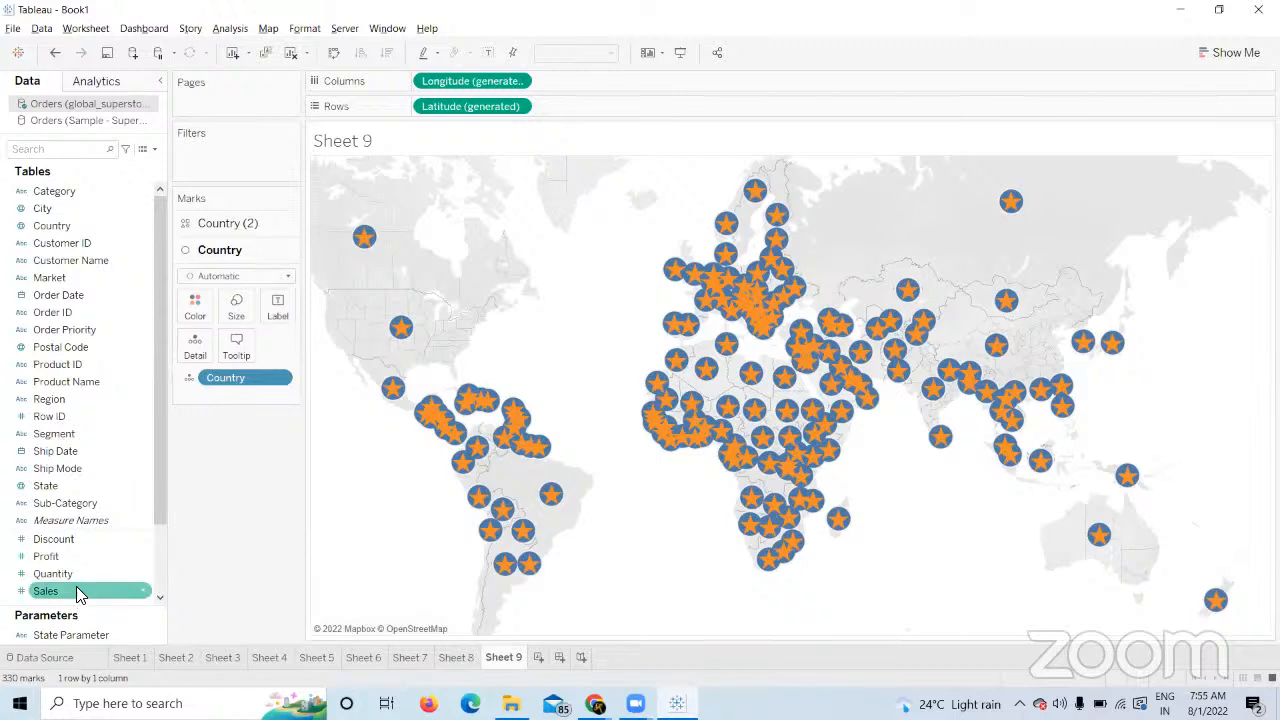
drag(76, 588, 242, 313)
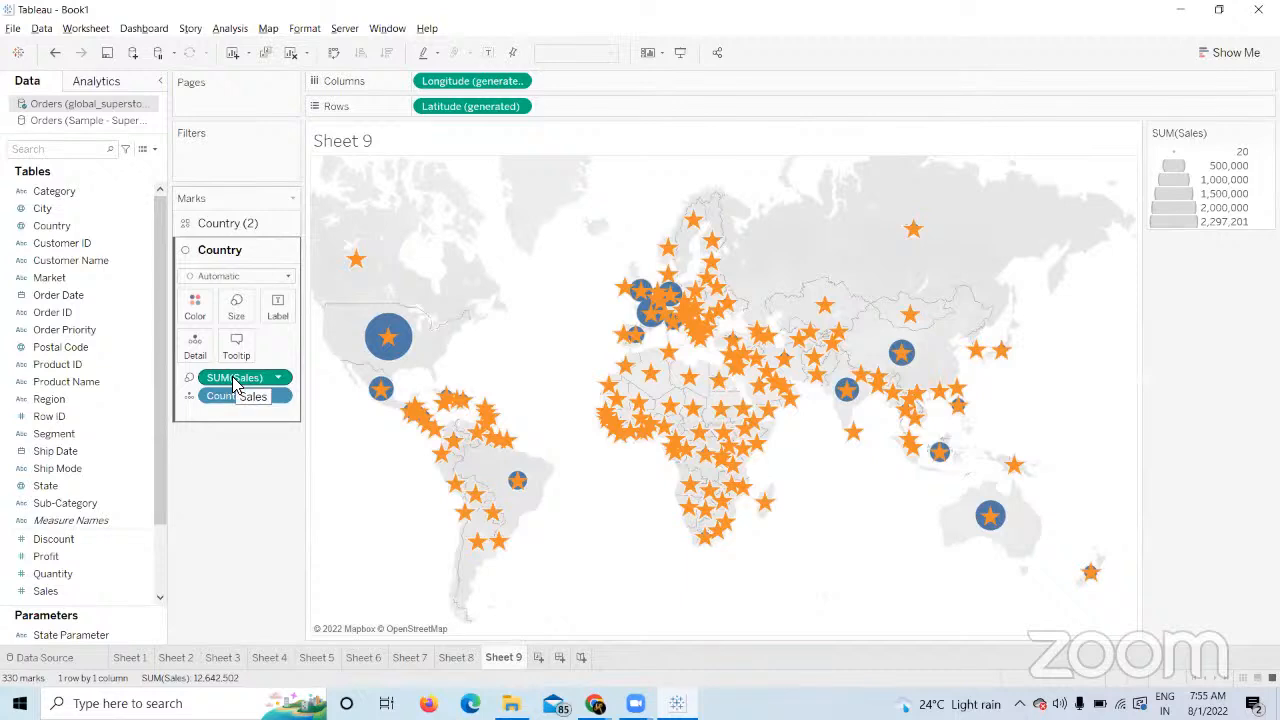
click(236, 308)
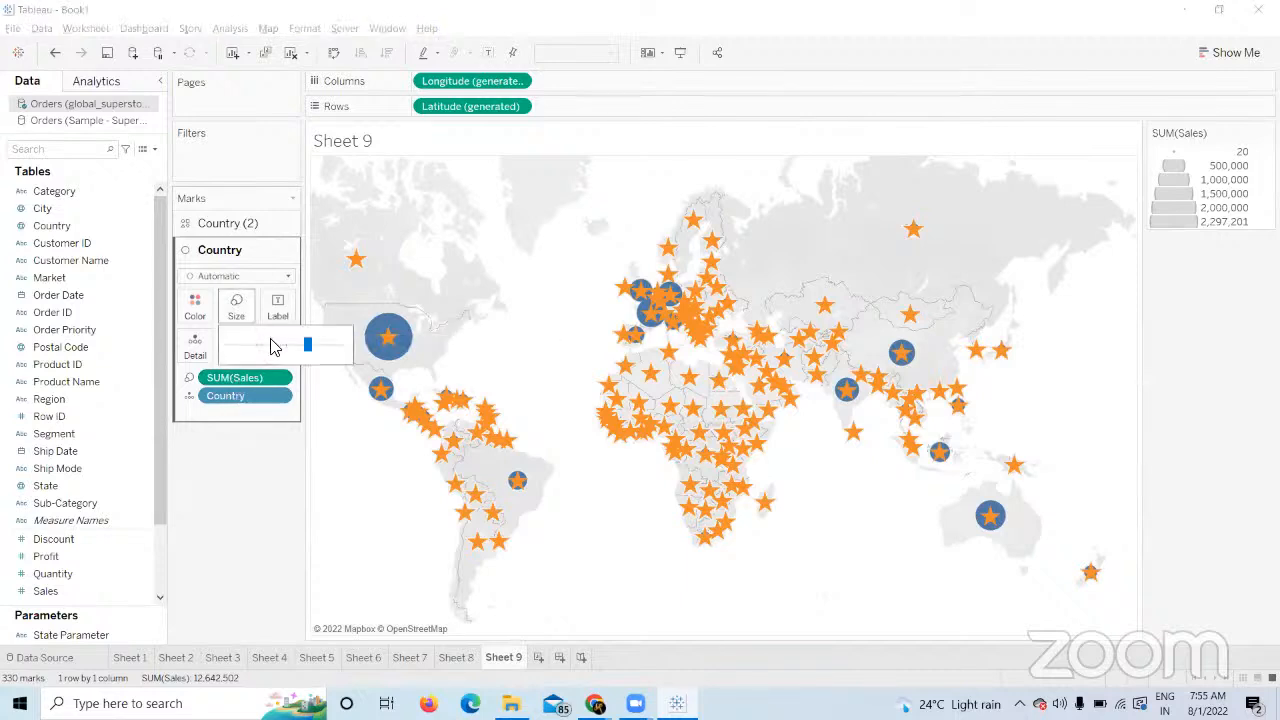
drag(297, 346, 284, 343)
click(244, 250)
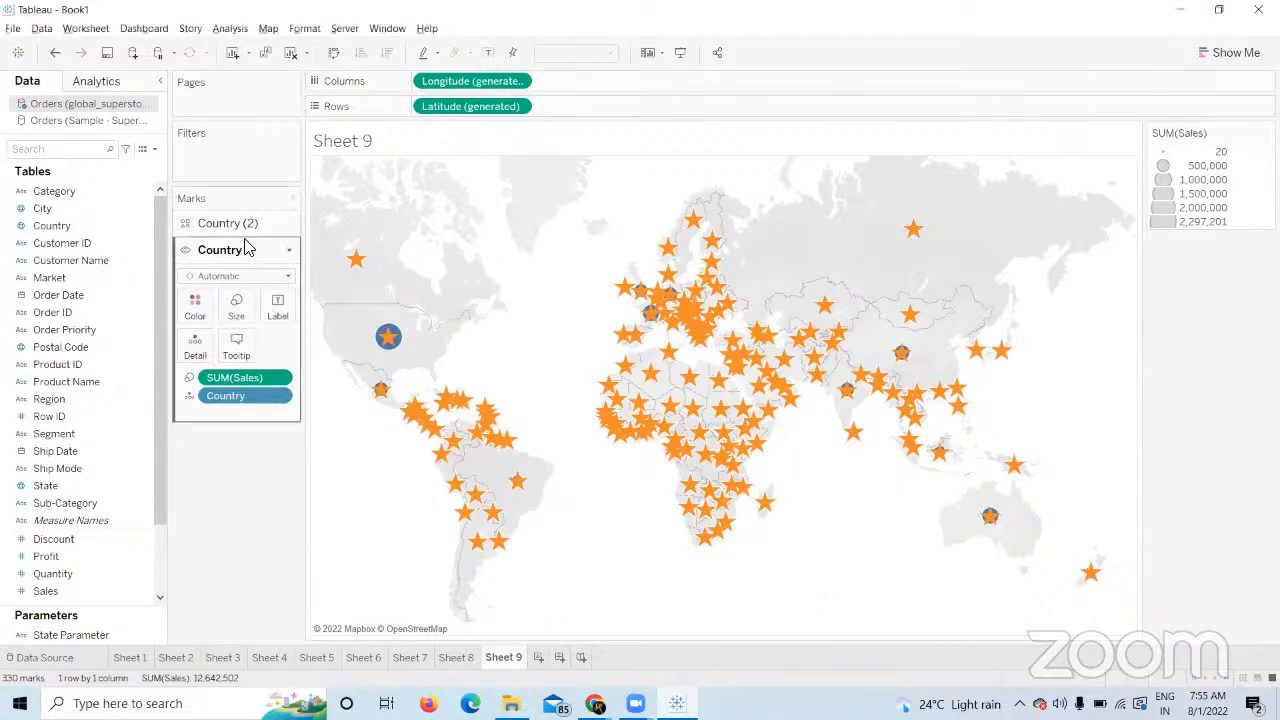
click(244, 228)
click(240, 282)
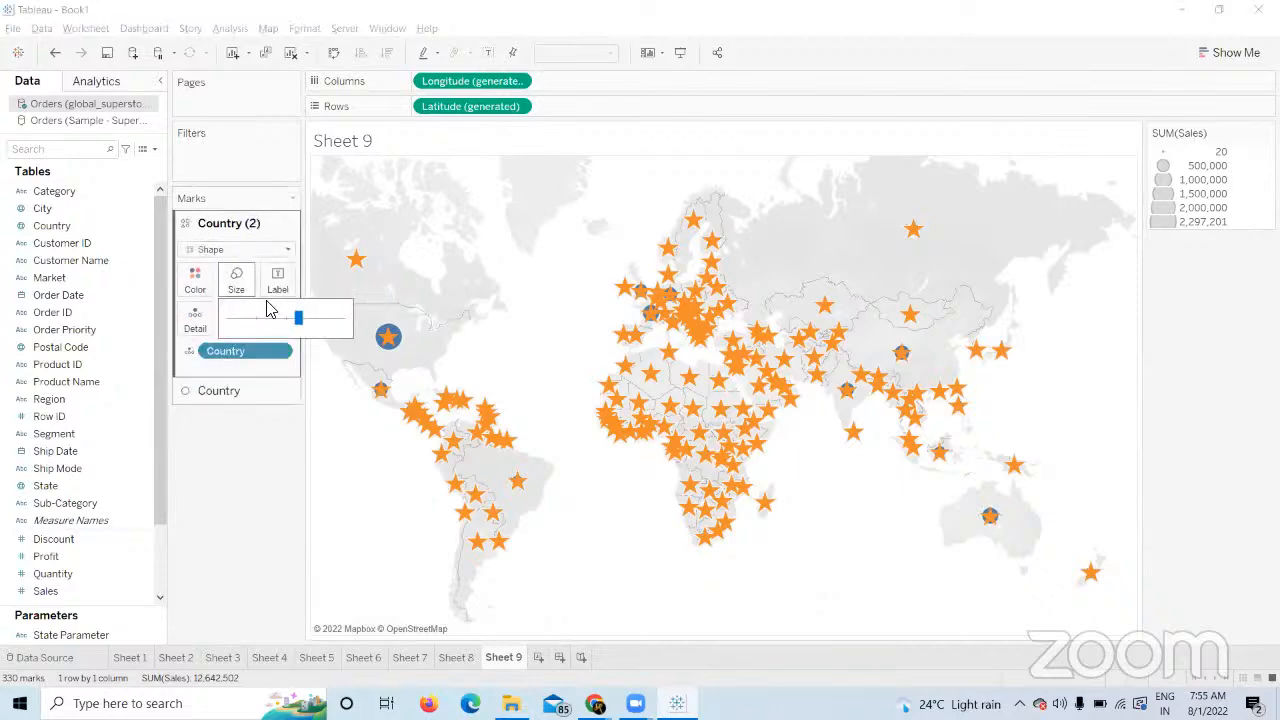
drag(284, 324, 281, 324)
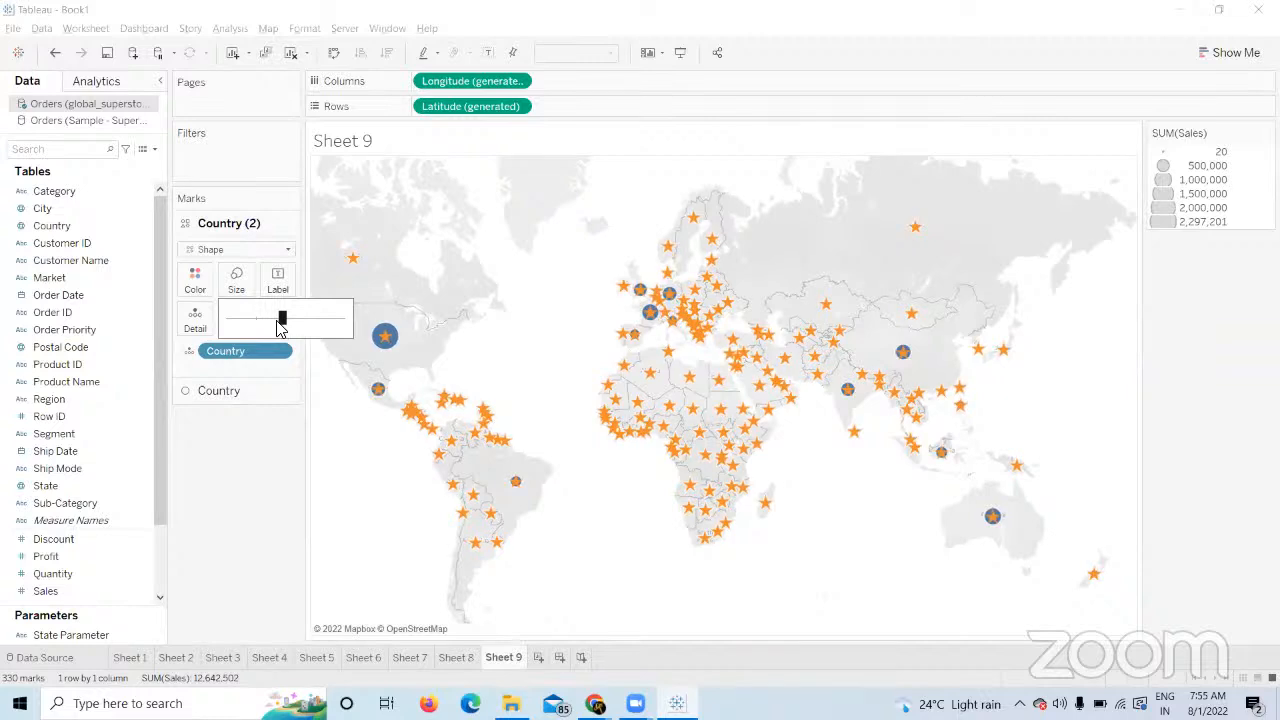
click(266, 486)
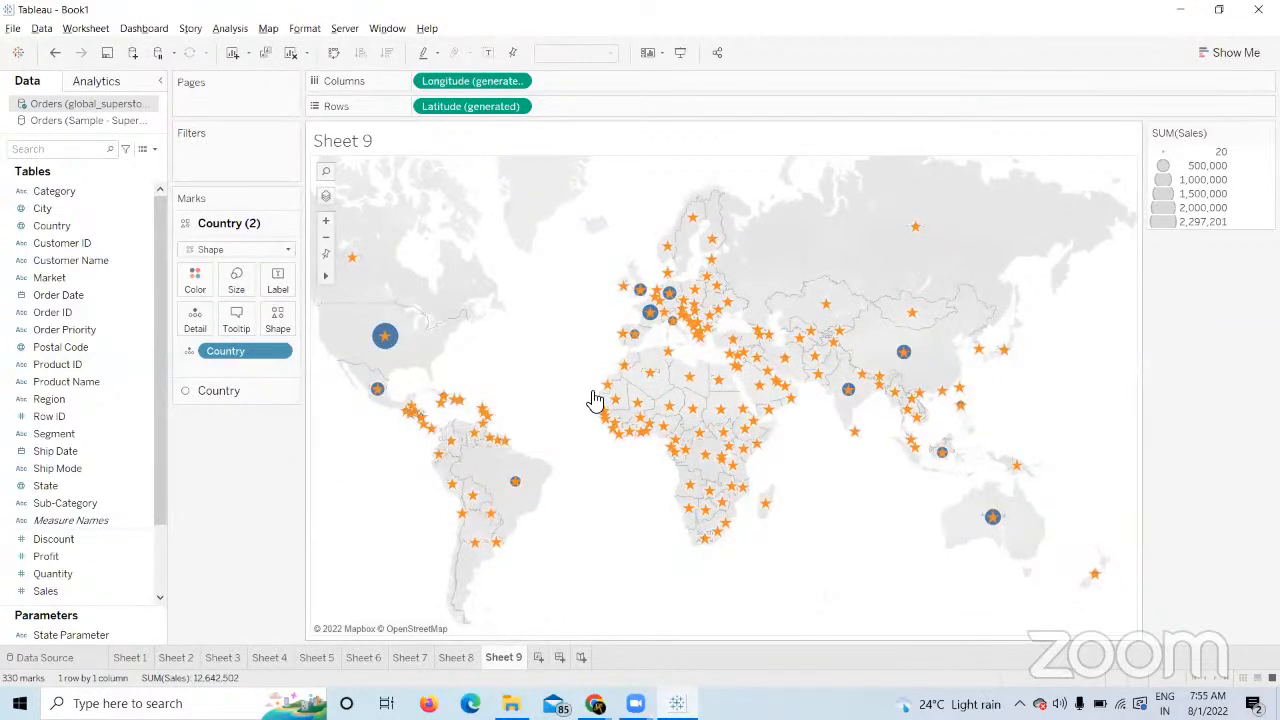
click(688, 381)
click(271, 351)
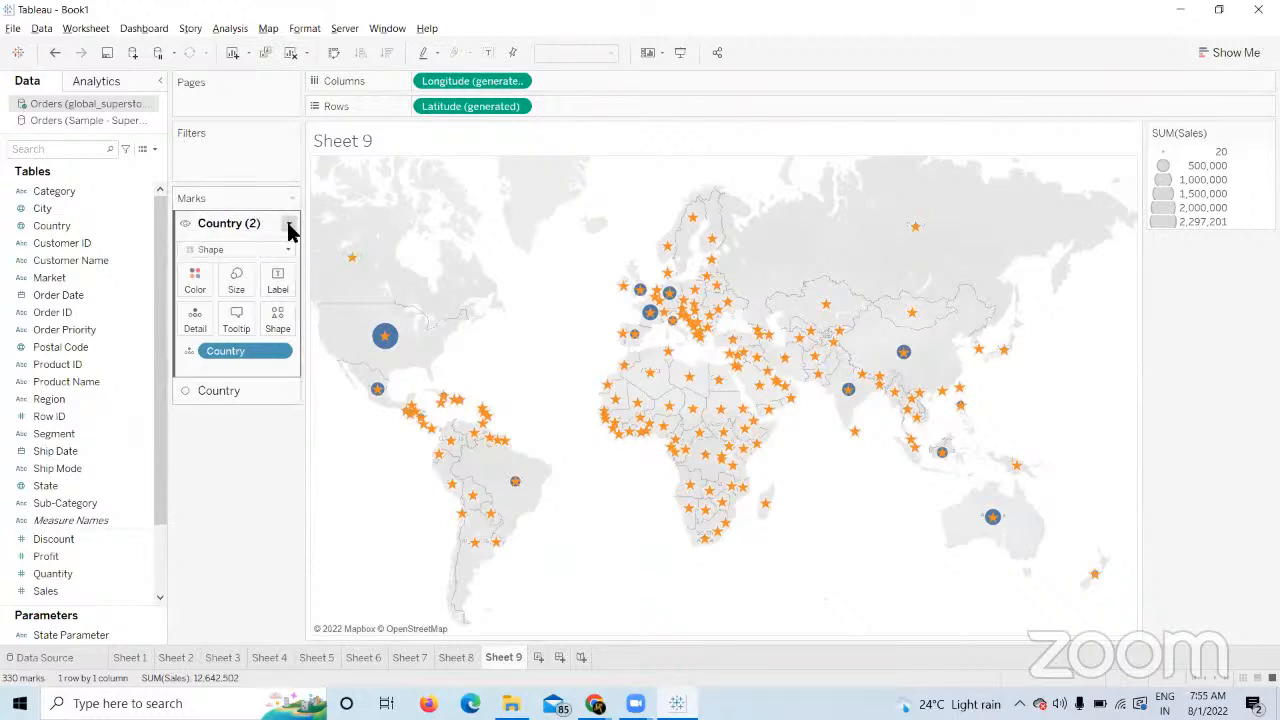
click(288, 224)
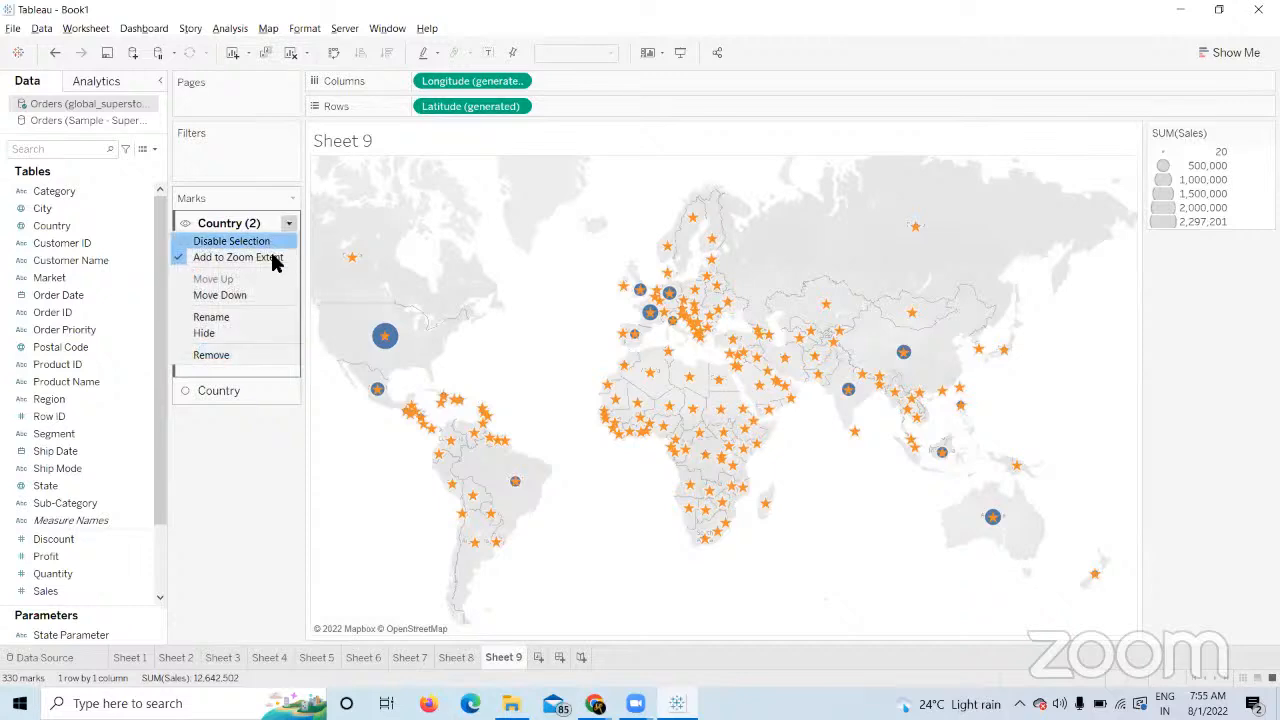
click(252, 355)
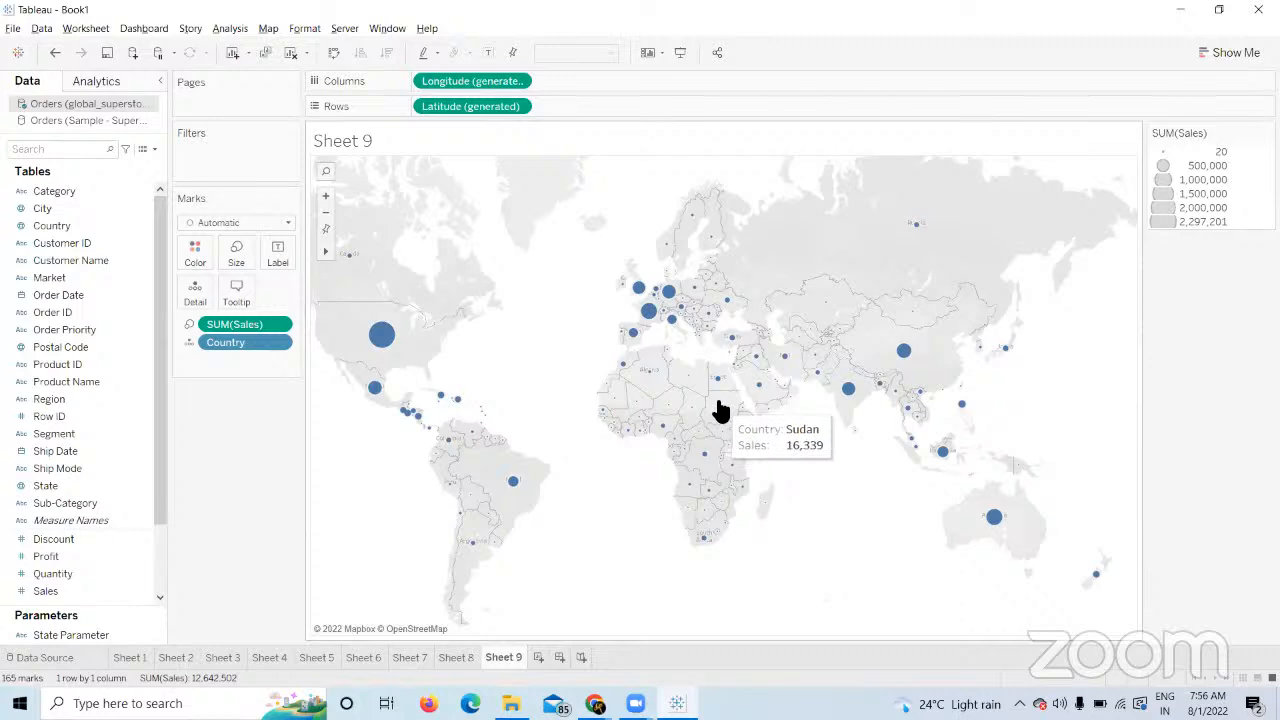
key(ctrl+z)
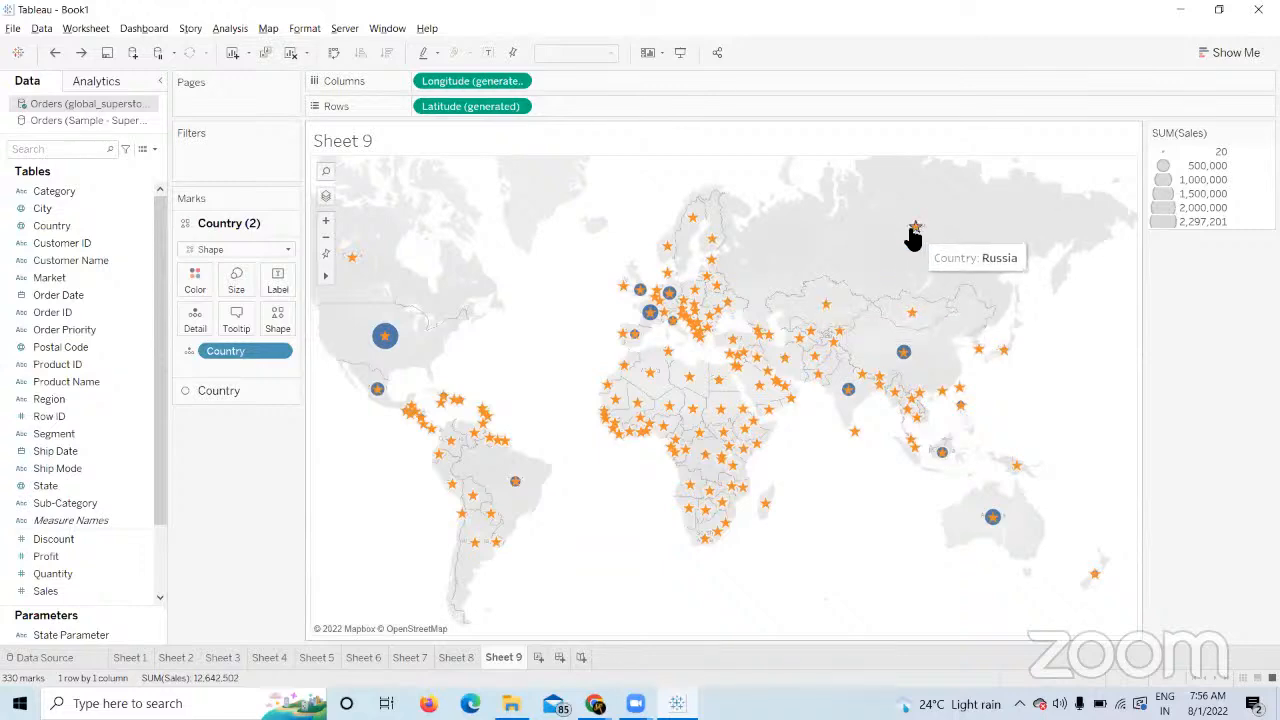
click(216, 389)
click(236, 315)
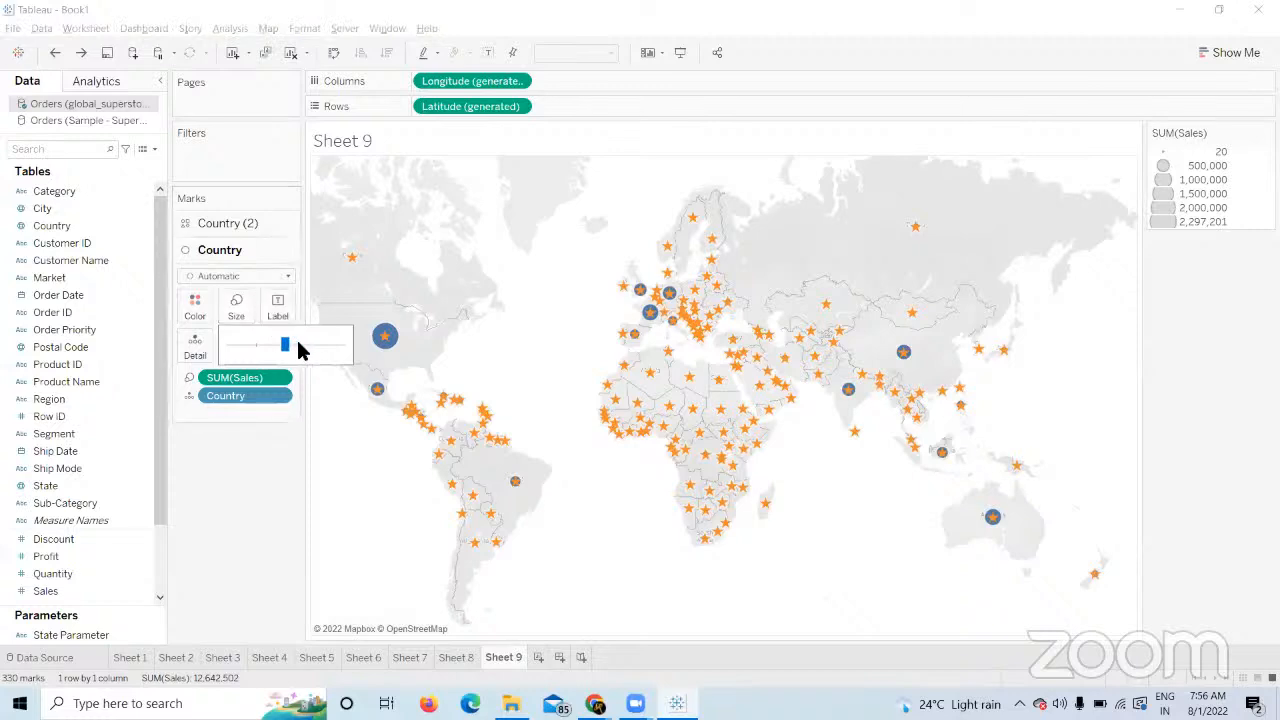
click(297, 342)
drag(297, 341, 332, 343)
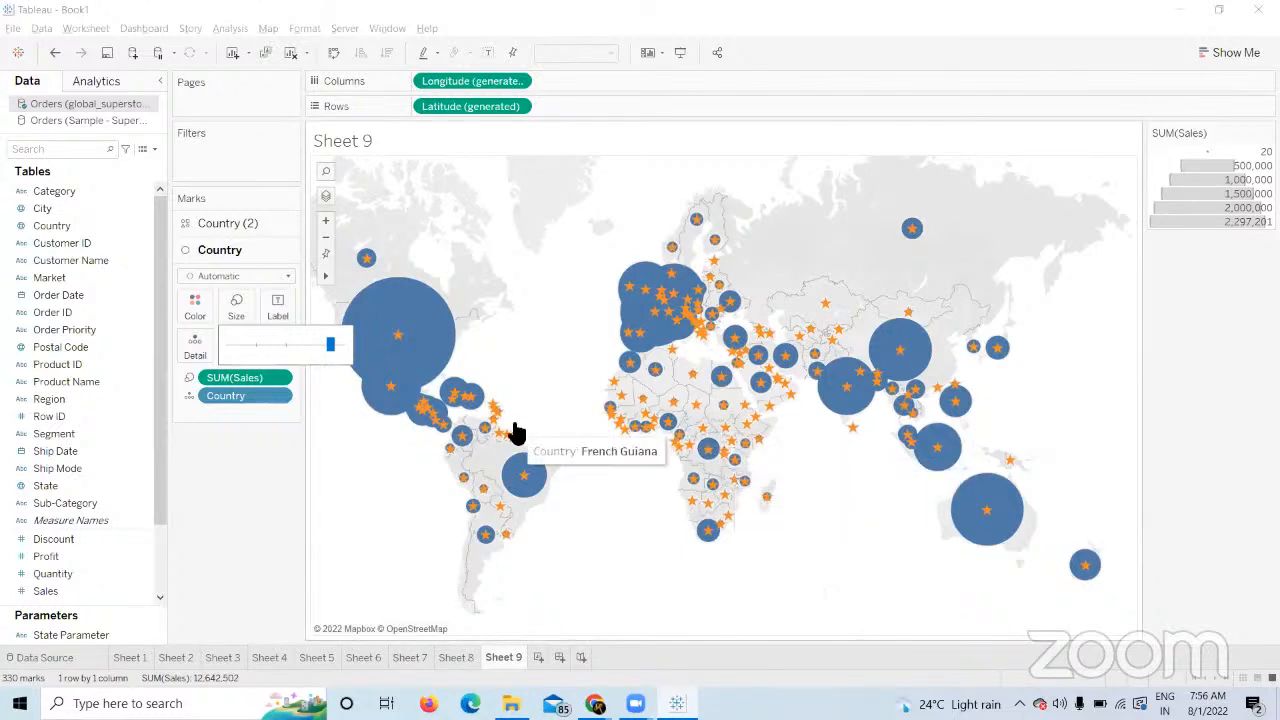
drag(329, 343, 280, 346)
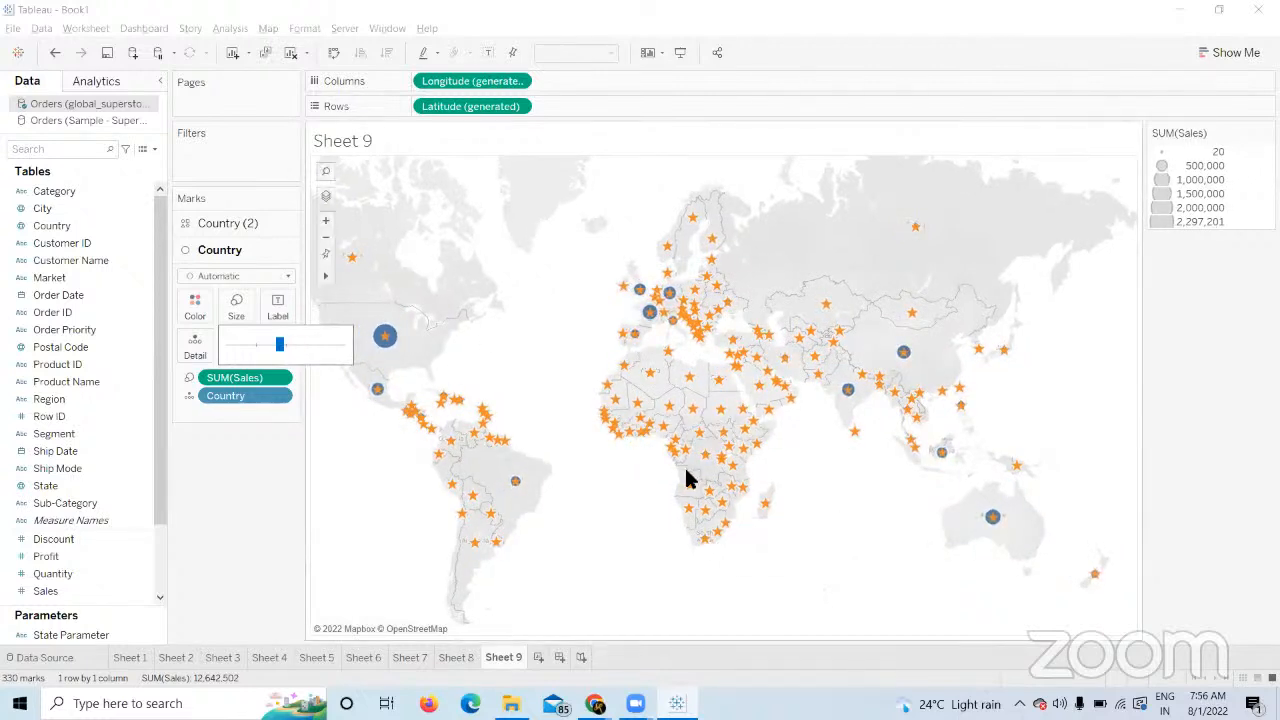
click(208, 411)
click(254, 223)
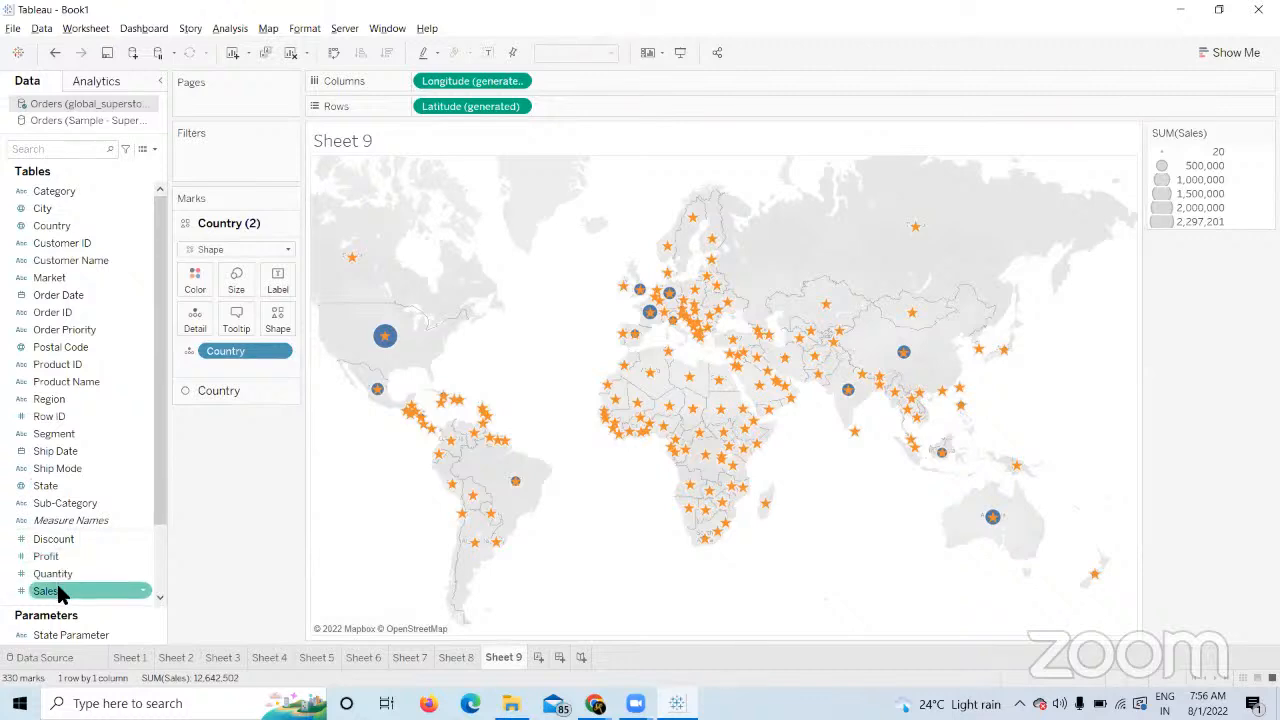
Colour the Country (2) layer by SUM(Profit) and change its mark type from Shape to Map.
drag(60, 560, 198, 288)
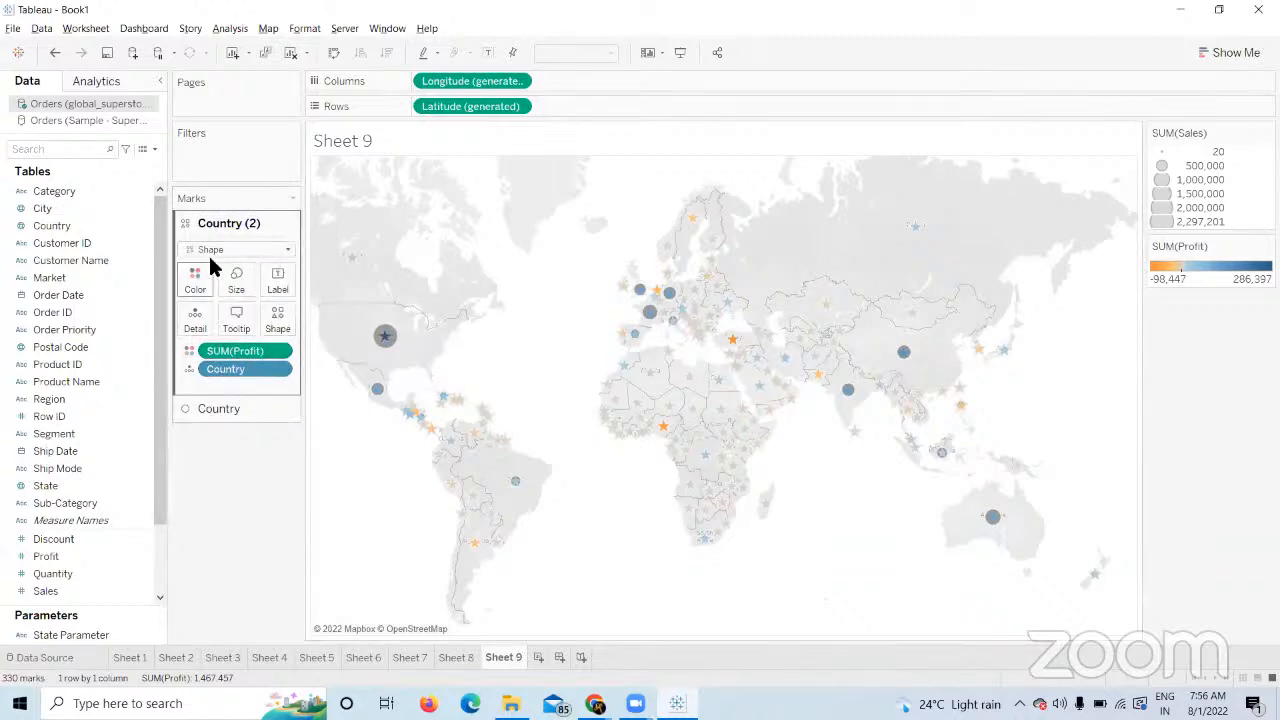
click(286, 249)
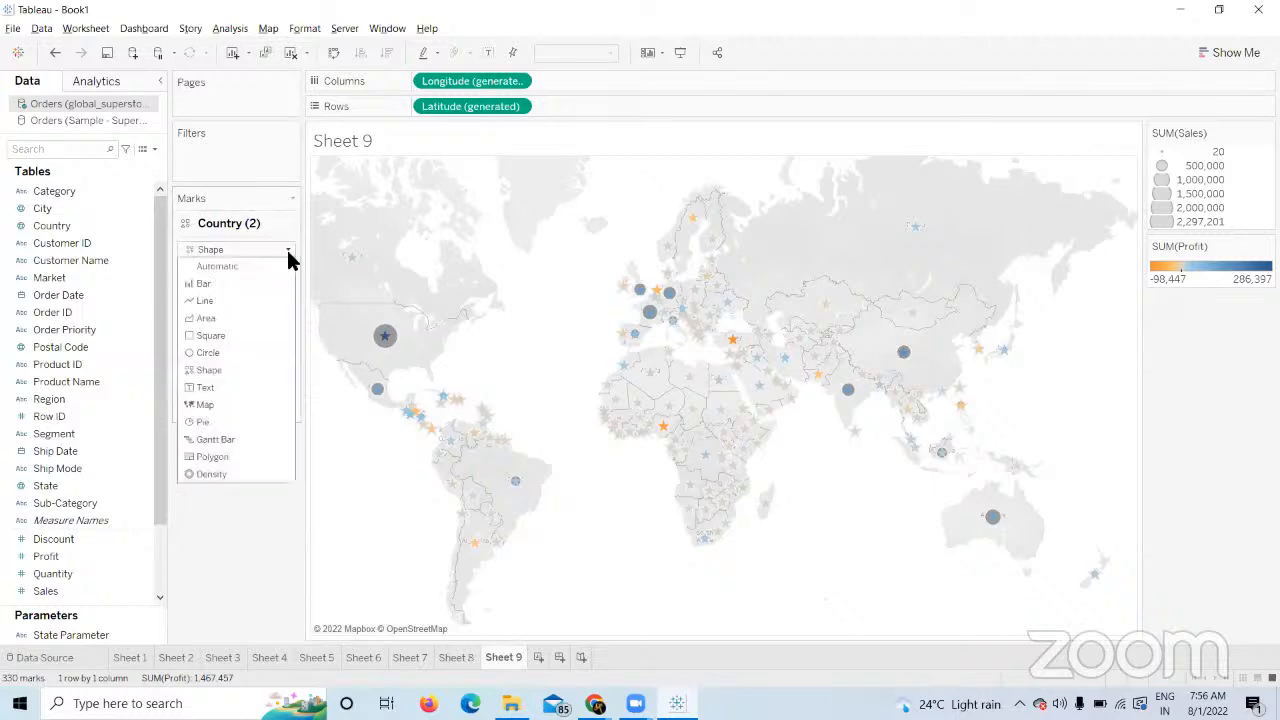
click(222, 404)
double_click(222, 406)
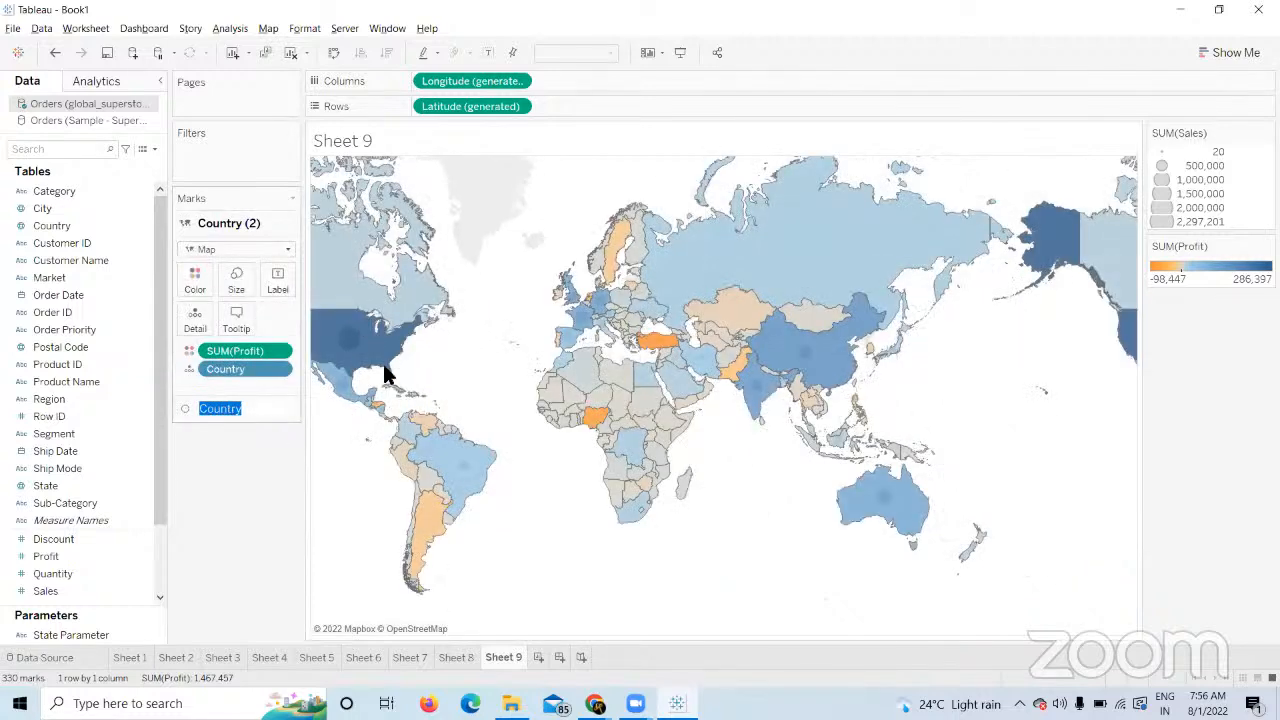
click(268, 481)
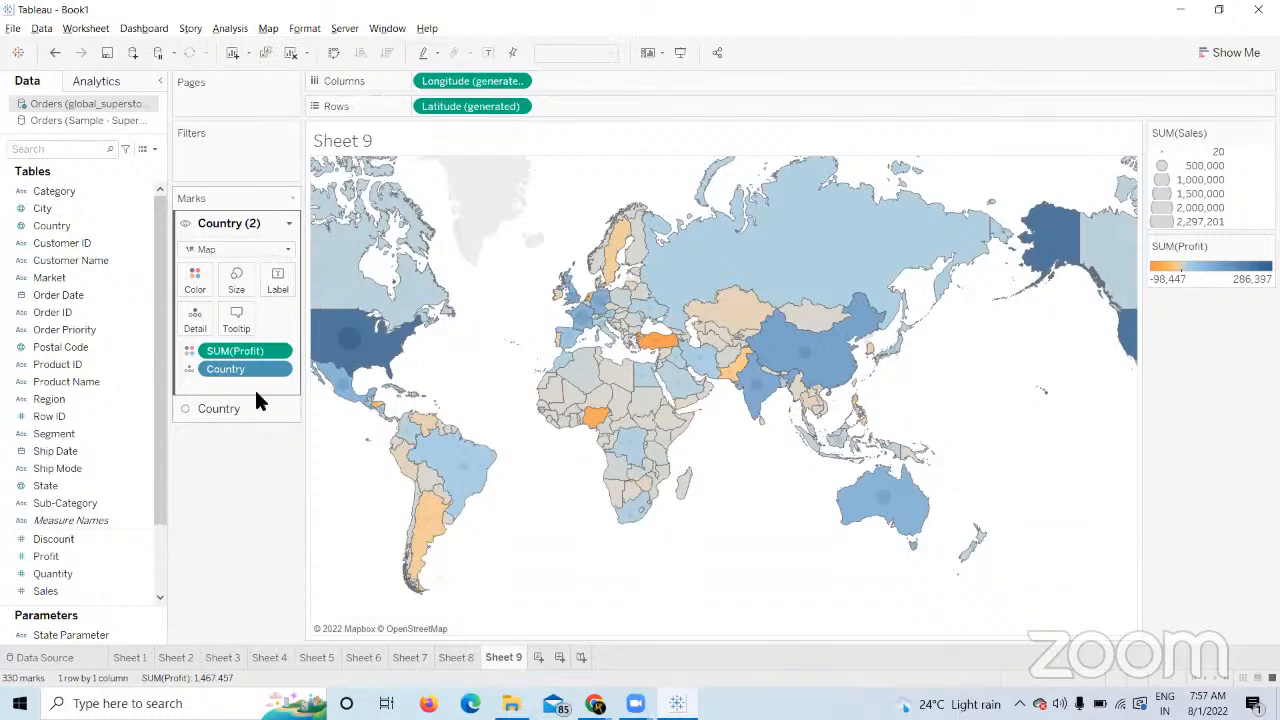
Move the filled-country layer beneath the sales circle layer, then add Country as a third layer.
right_click(247, 428)
click(212, 409)
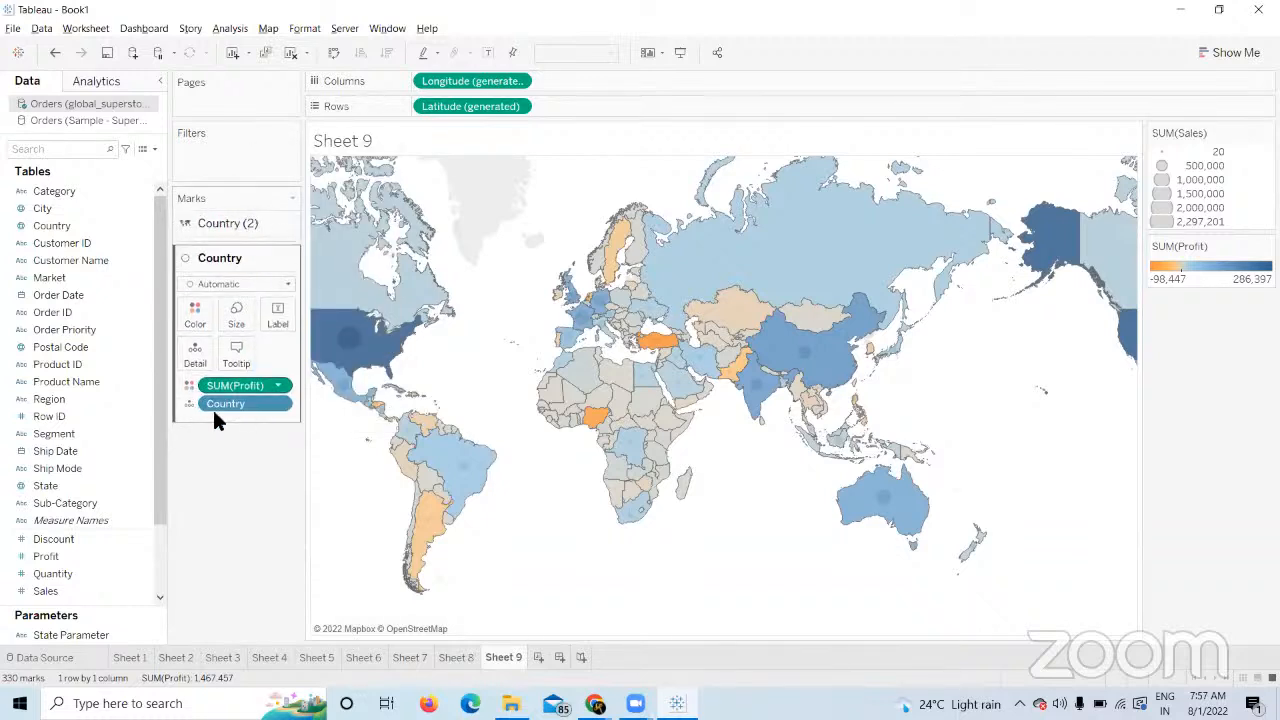
drag(244, 222, 297, 445)
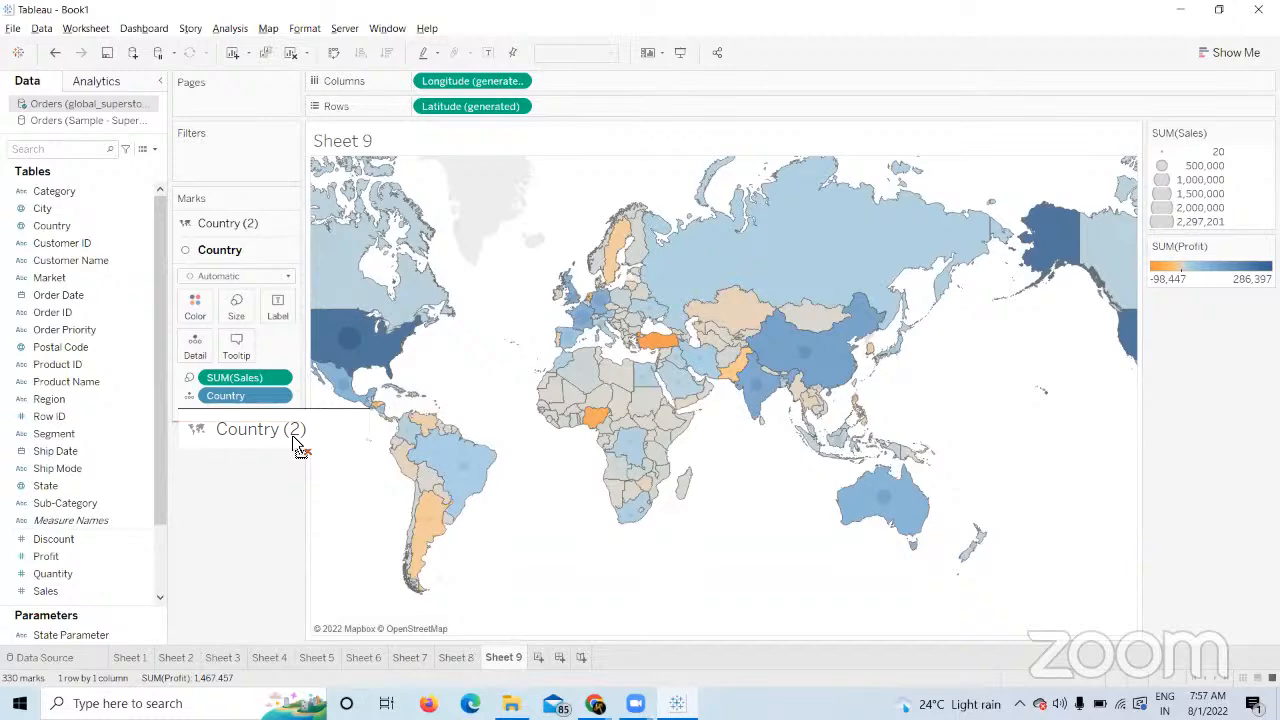
drag(297, 445, 251, 428)
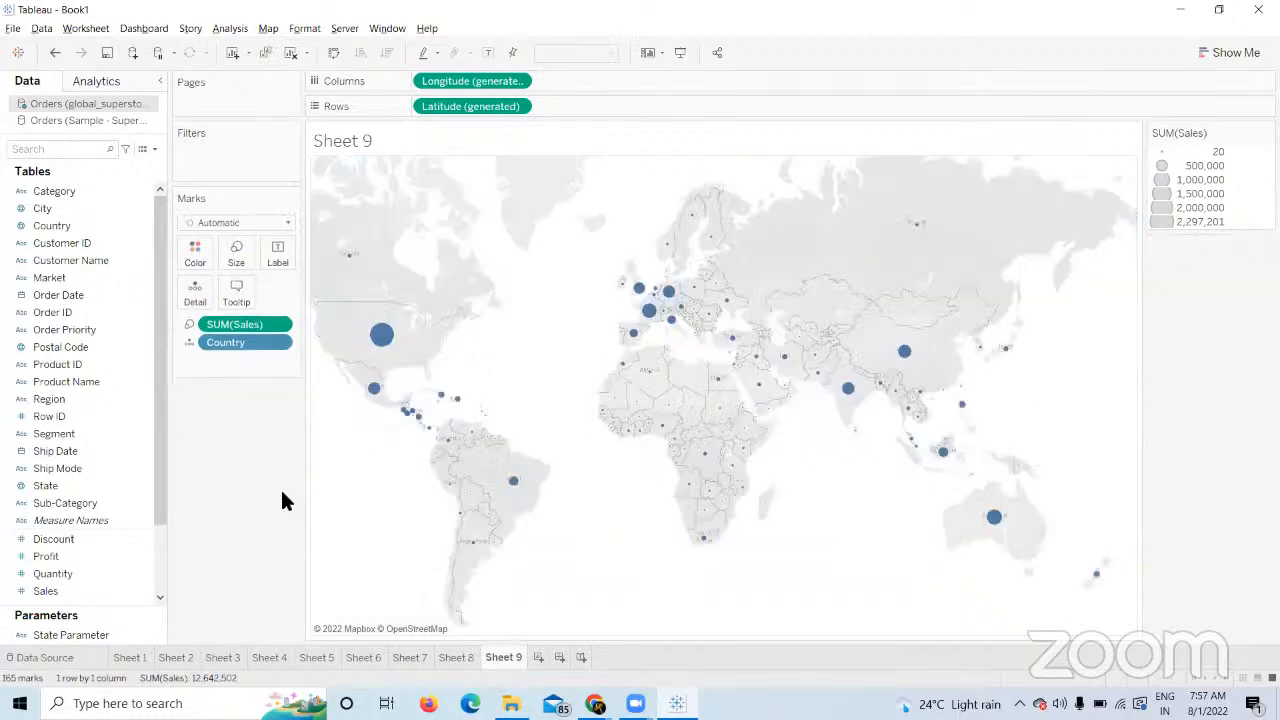
key(ctrl+z)
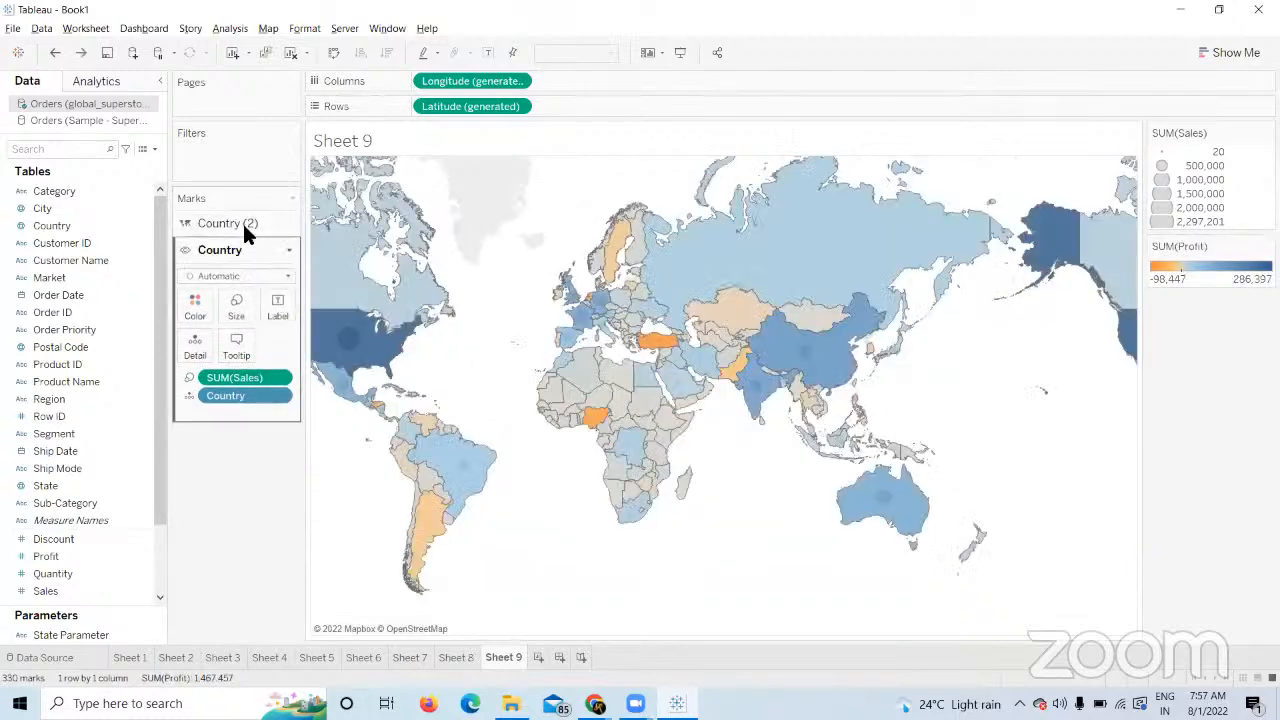
drag(244, 223, 262, 434)
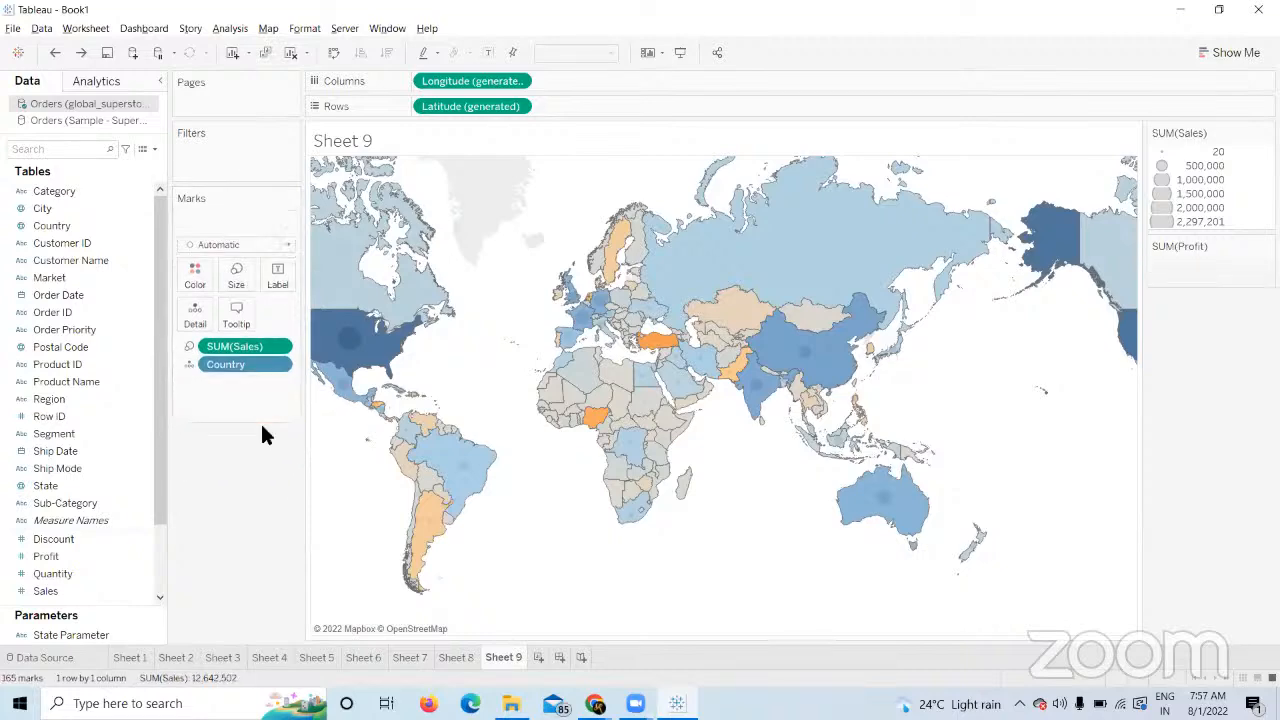
key(ctrl+z)
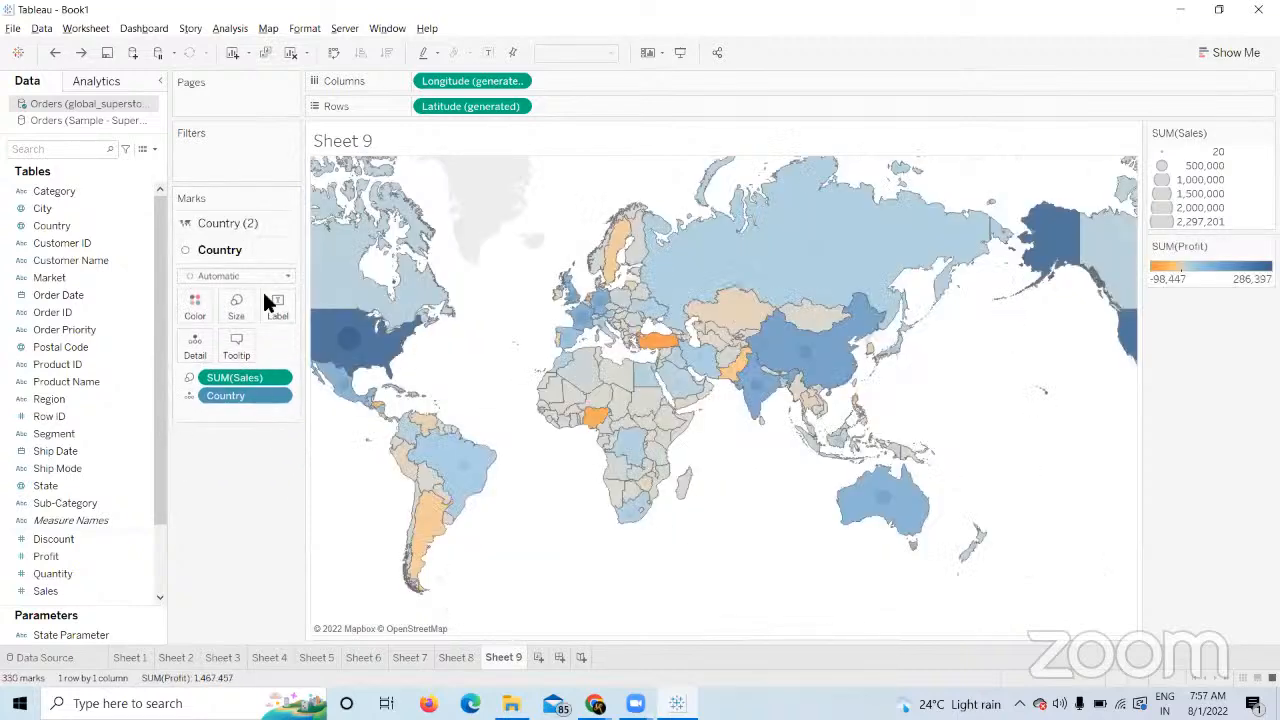
drag(246, 223, 266, 407)
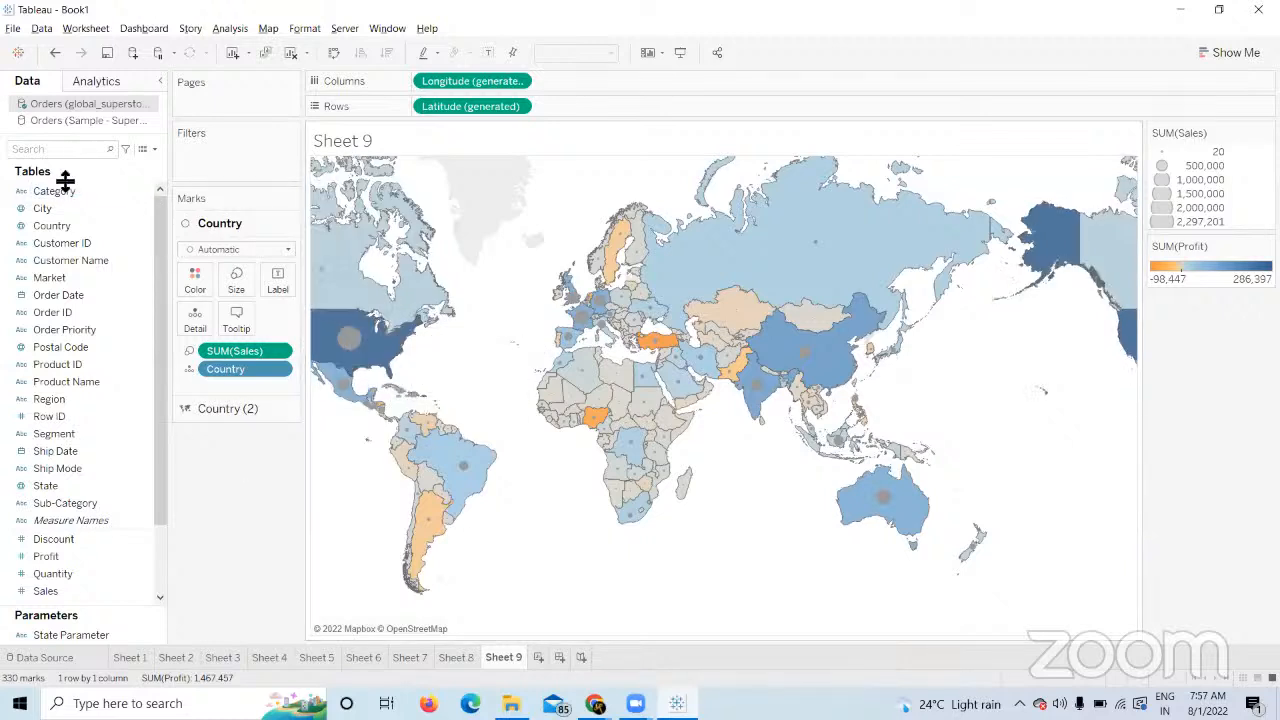
click(53, 226)
drag(53, 226, 430, 178)
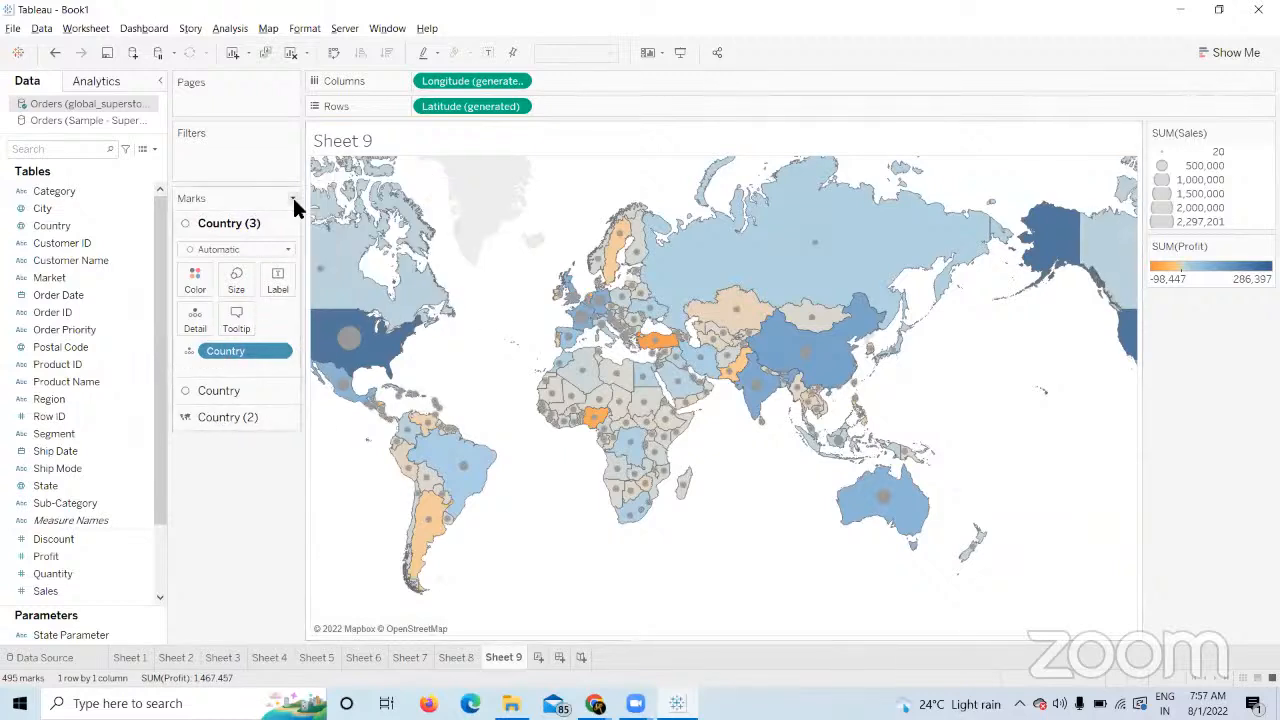
Size the Country (3) circles by SUM(Quantity) and colour them orange.
drag(70, 570, 240, 280)
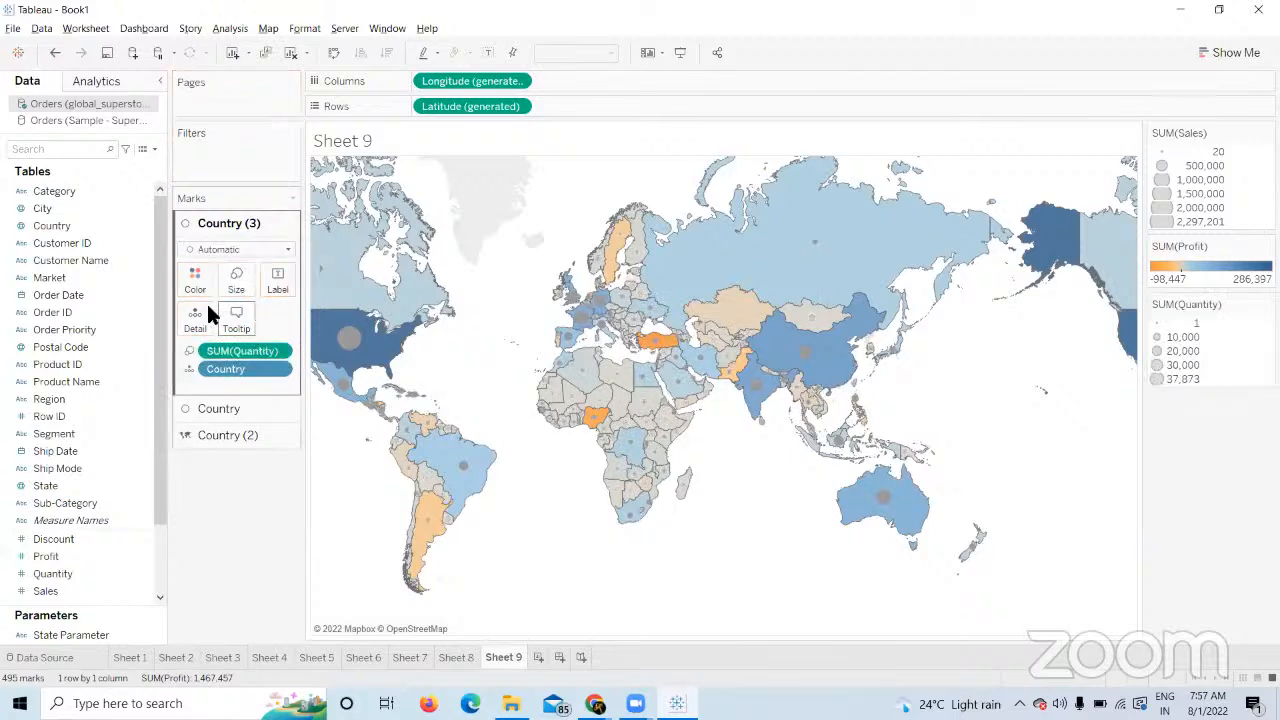
click(195, 282)
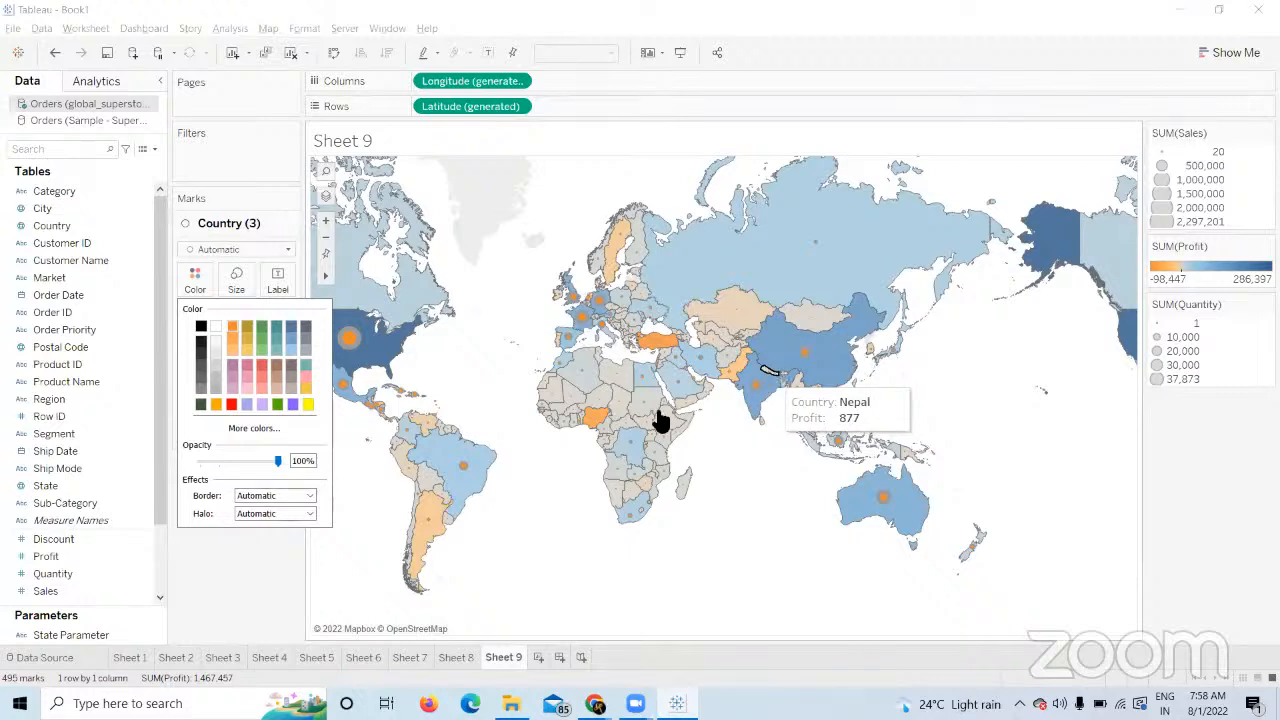
click(230, 570)
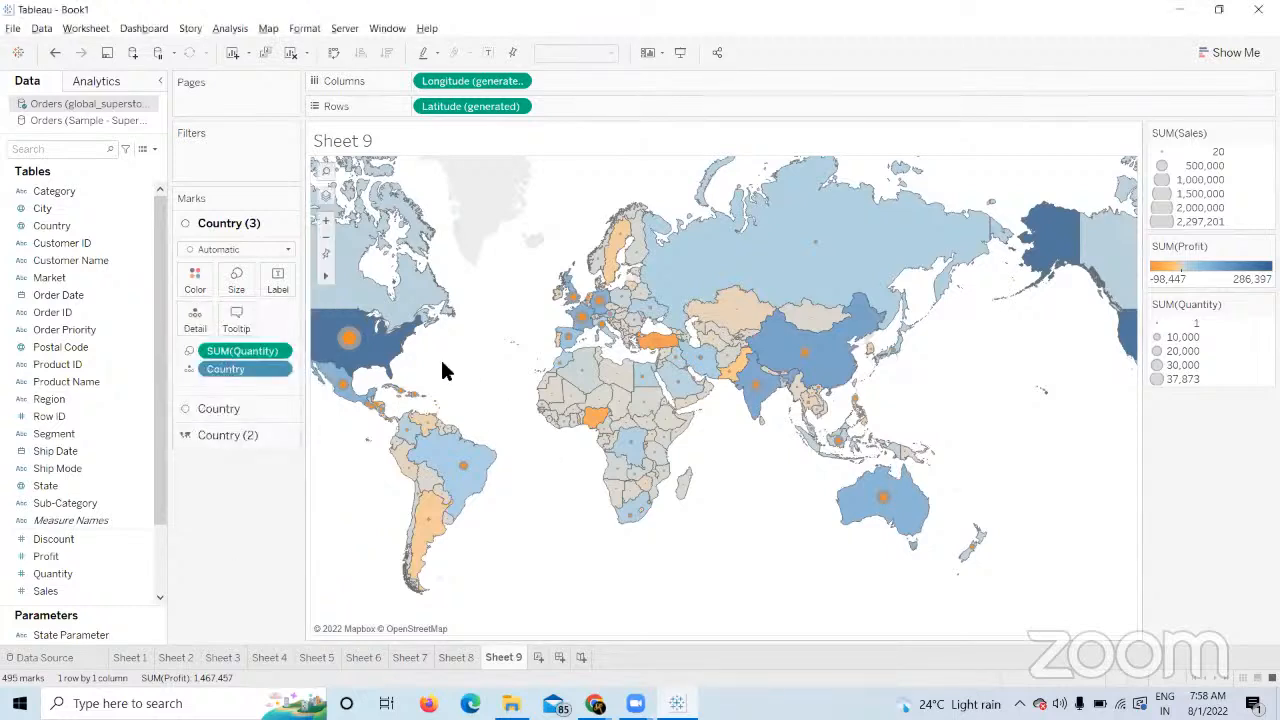
mouse_move(349, 334)
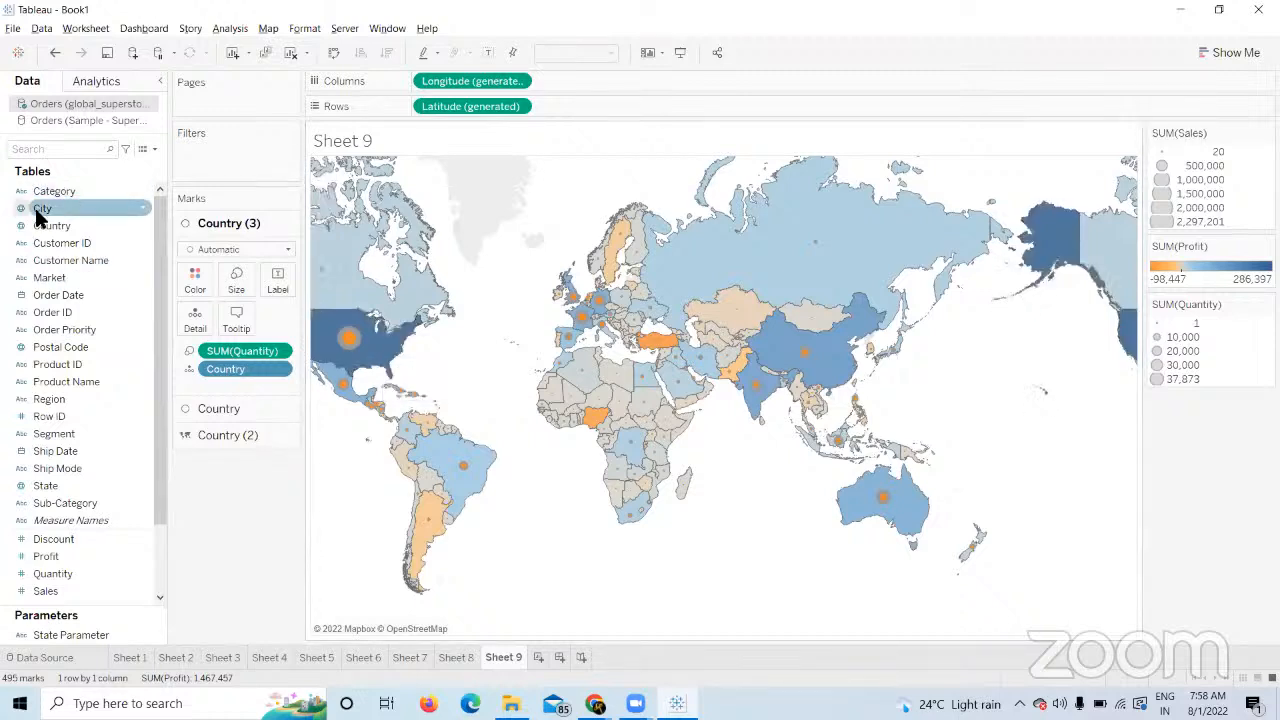
Drop Country onto Add a Marks Layer repeatedly, stacking layers up to Country (7).
drag(50, 225, 452, 194)
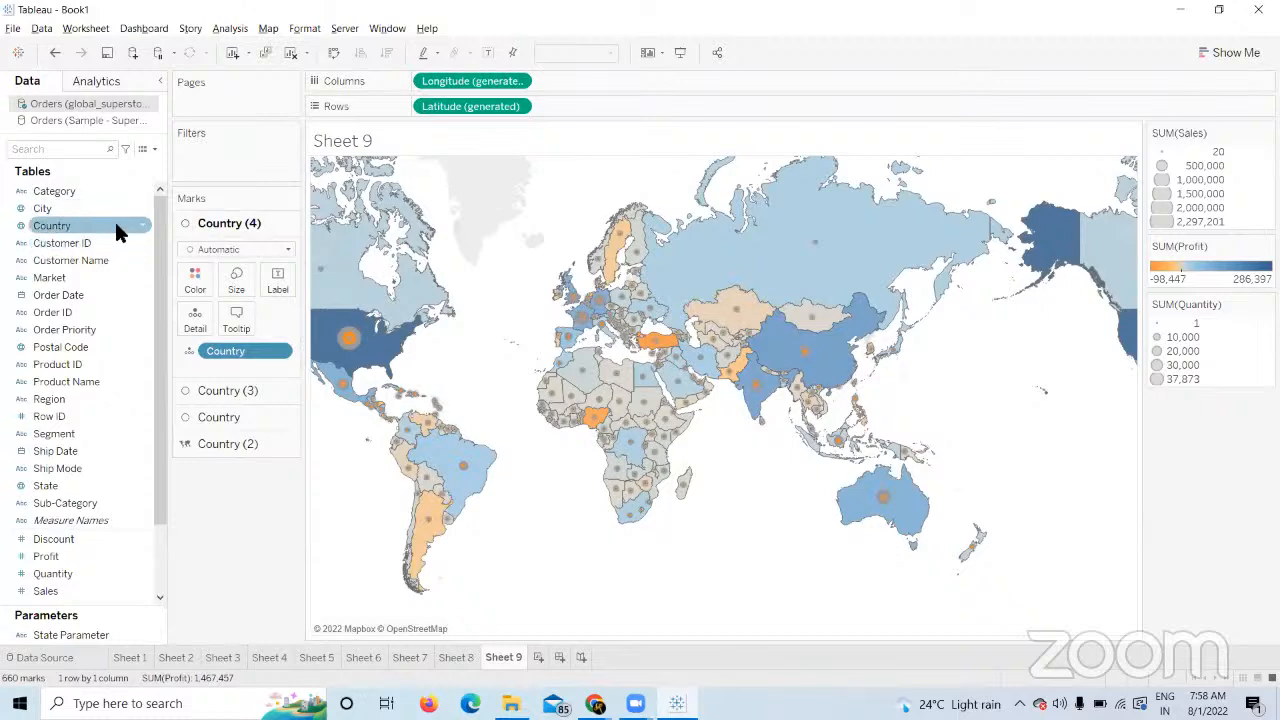
drag(114, 226, 458, 177)
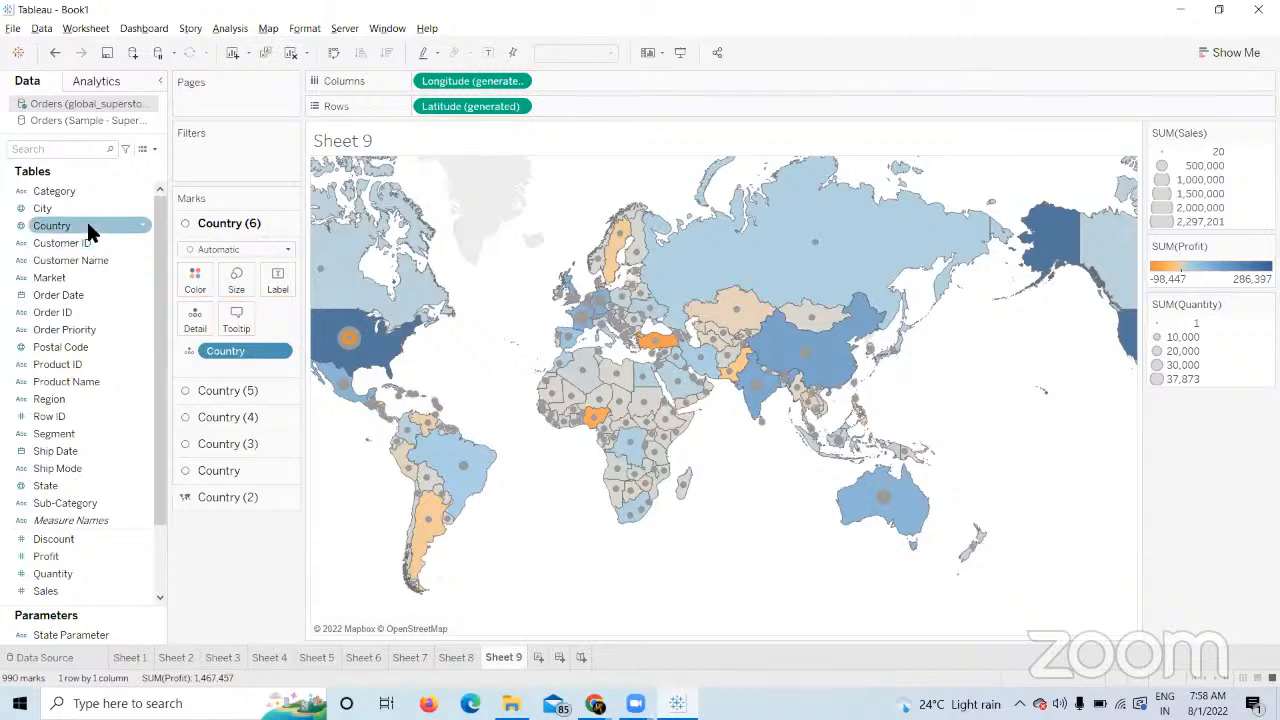
drag(87, 222, 436, 181)
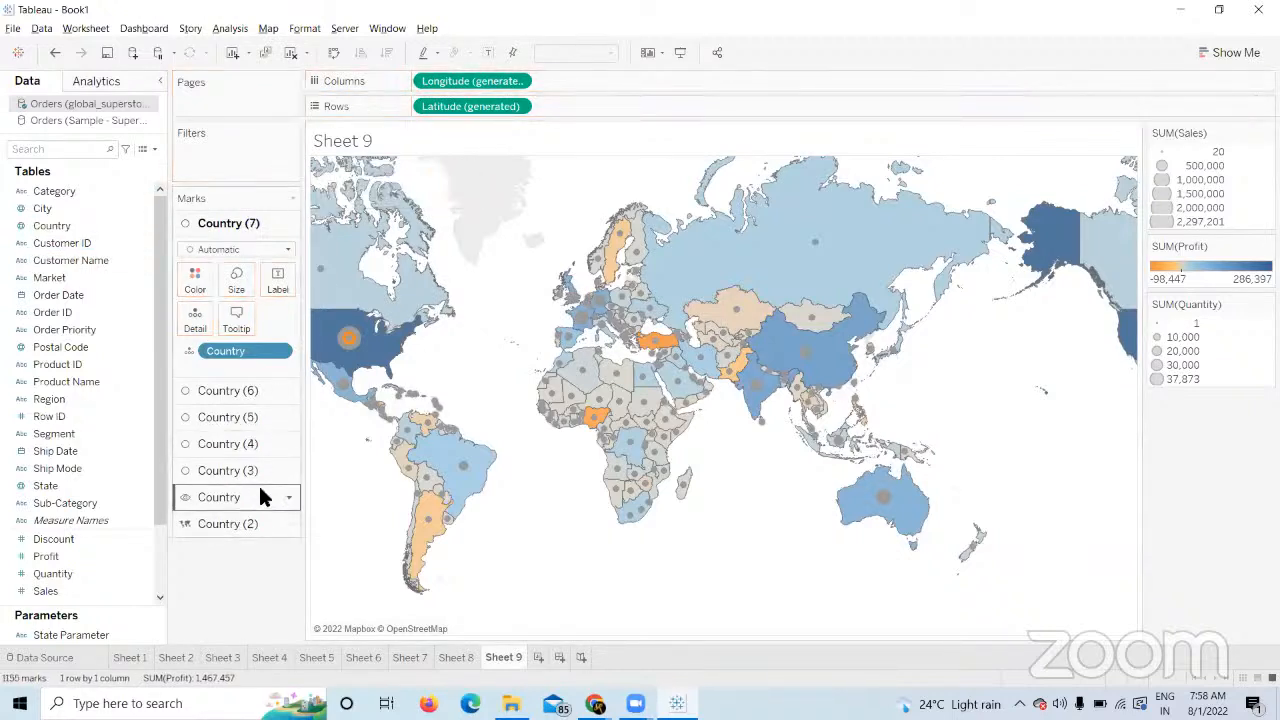
mouse_move(570, 385)
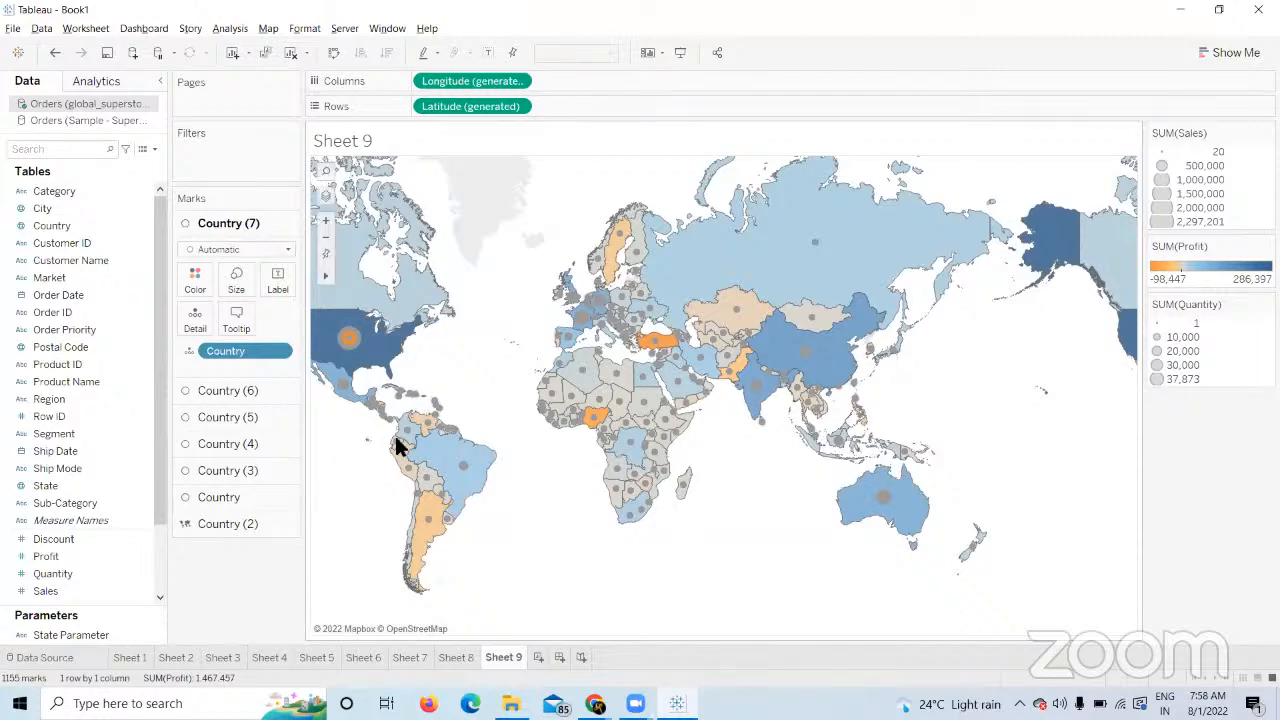
Create Sheet 10 with a country point map and drop Measure Values on Size.
click(538, 657)
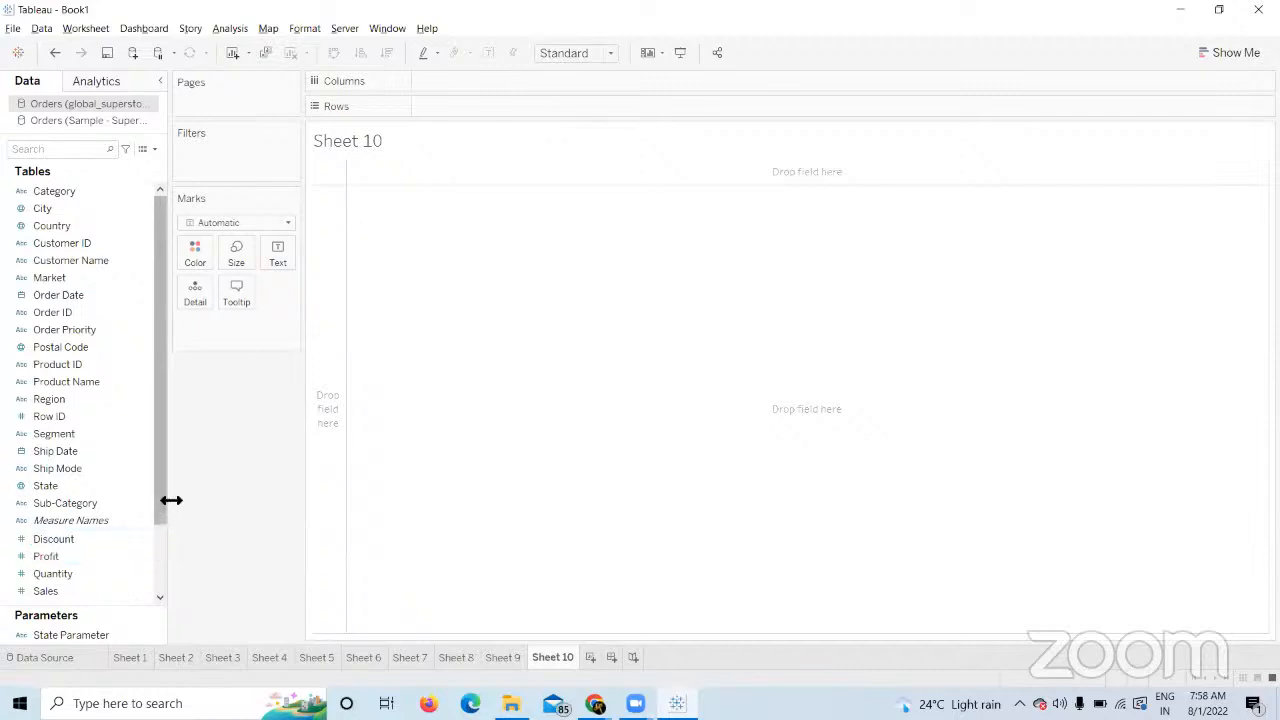
double_click(60, 225)
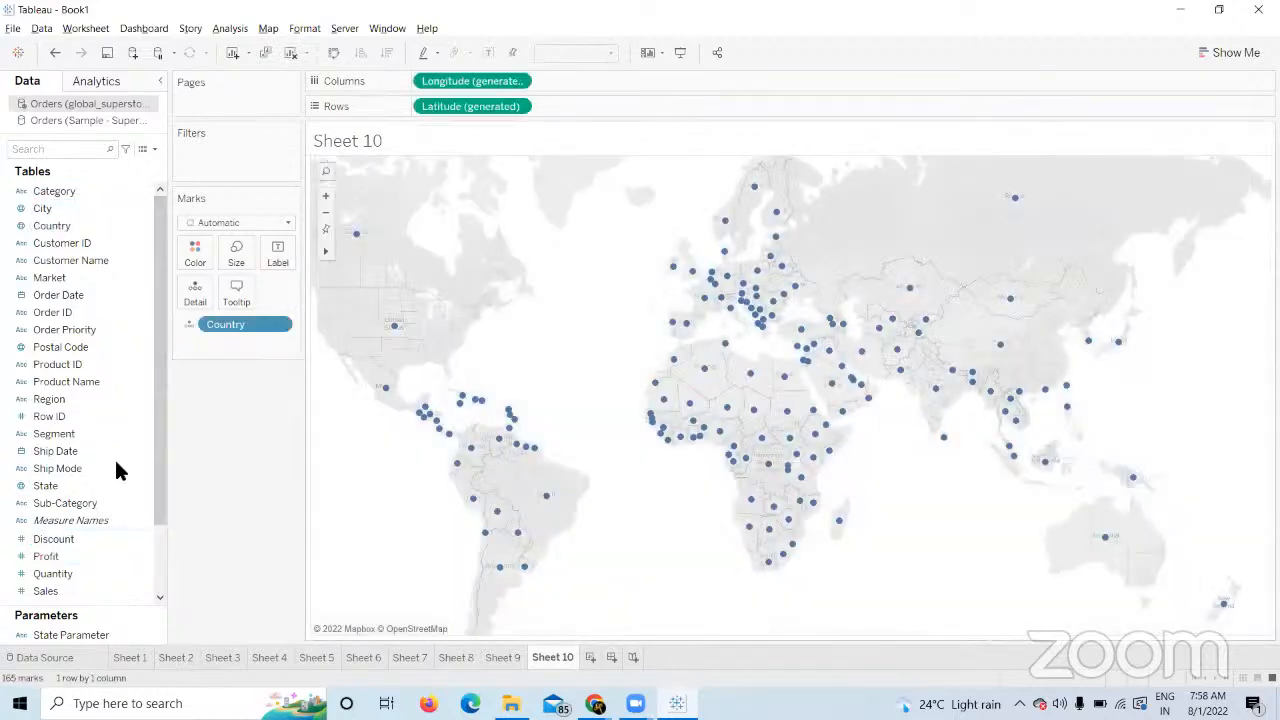
drag(160, 517, 160, 671)
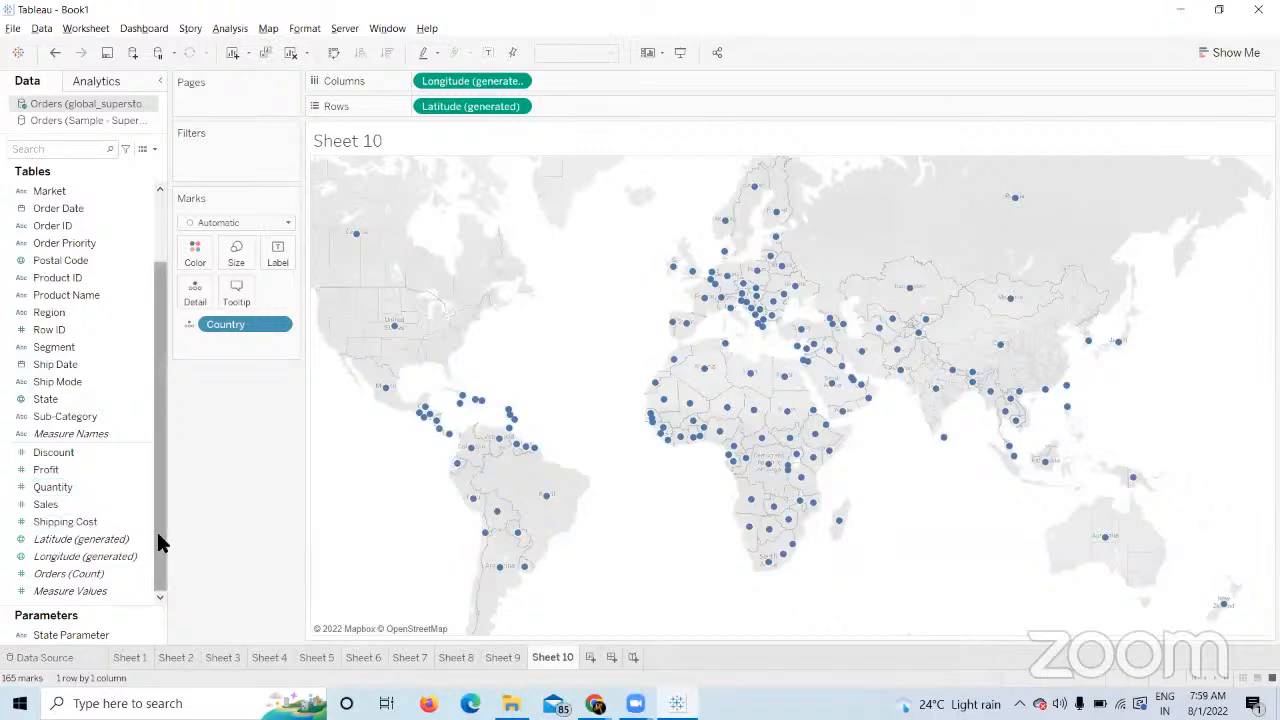
drag(99, 592, 230, 260)
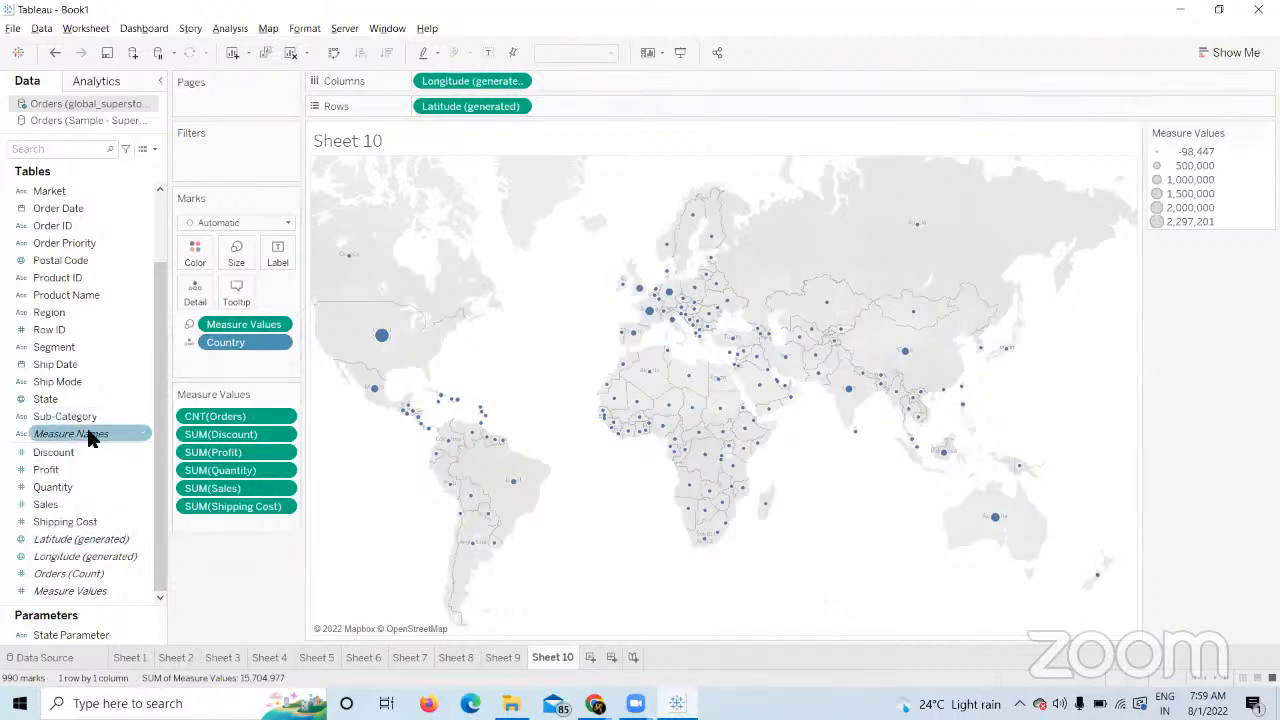
Colour Sheet 10's circles by Measure Names, set a moderate mark size, then view Sheet 9.
drag(86, 433, 203, 250)
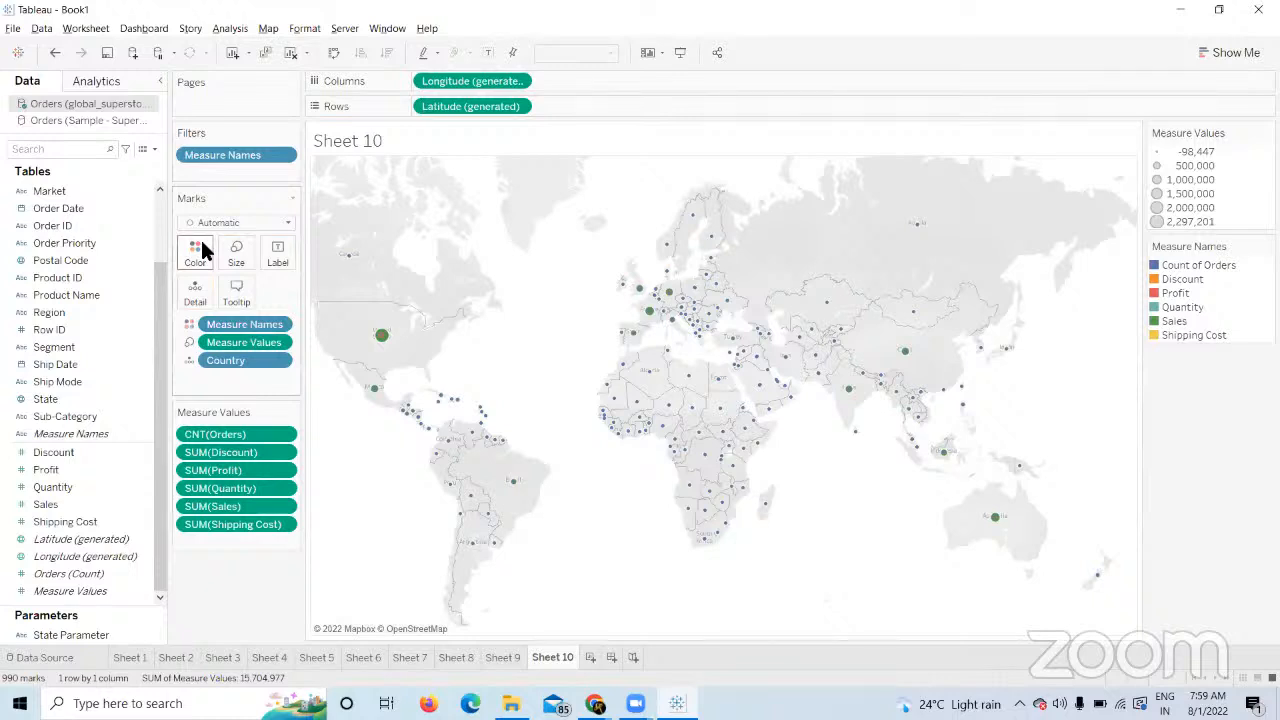
click(237, 252)
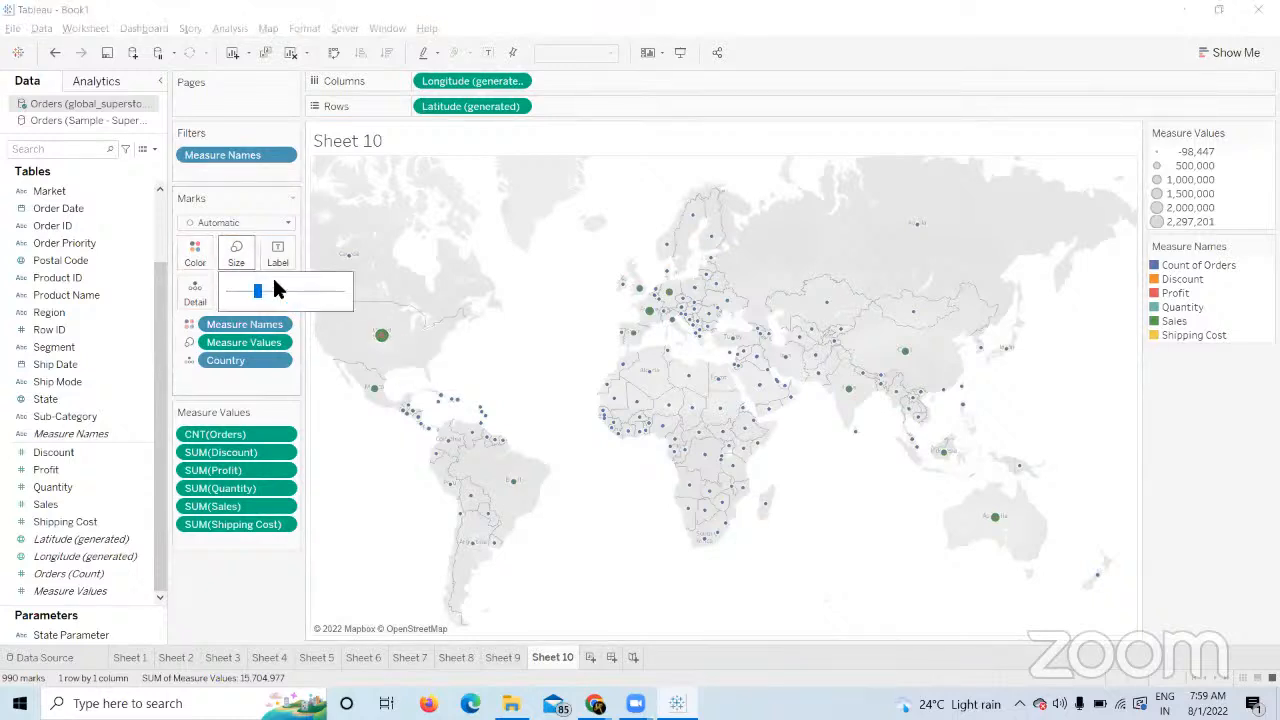
drag(288, 291, 313, 290)
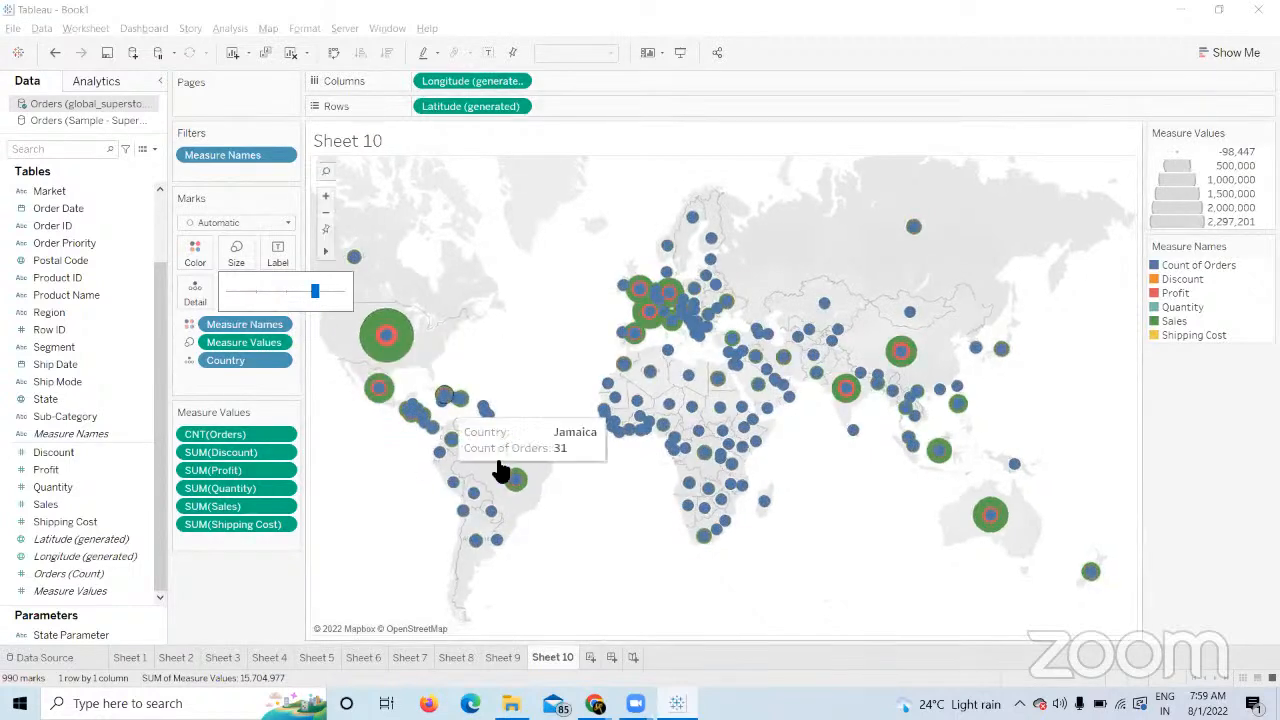
mouse_move(848, 393)
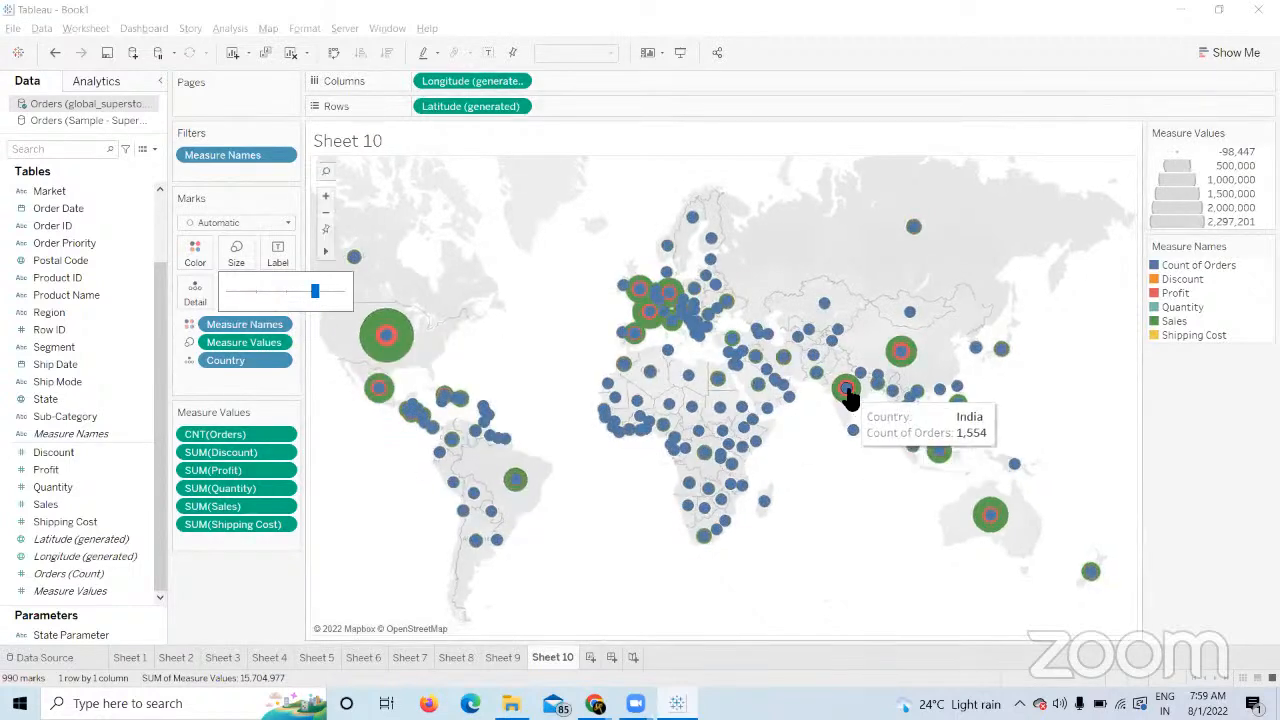
mouse_move(903, 356)
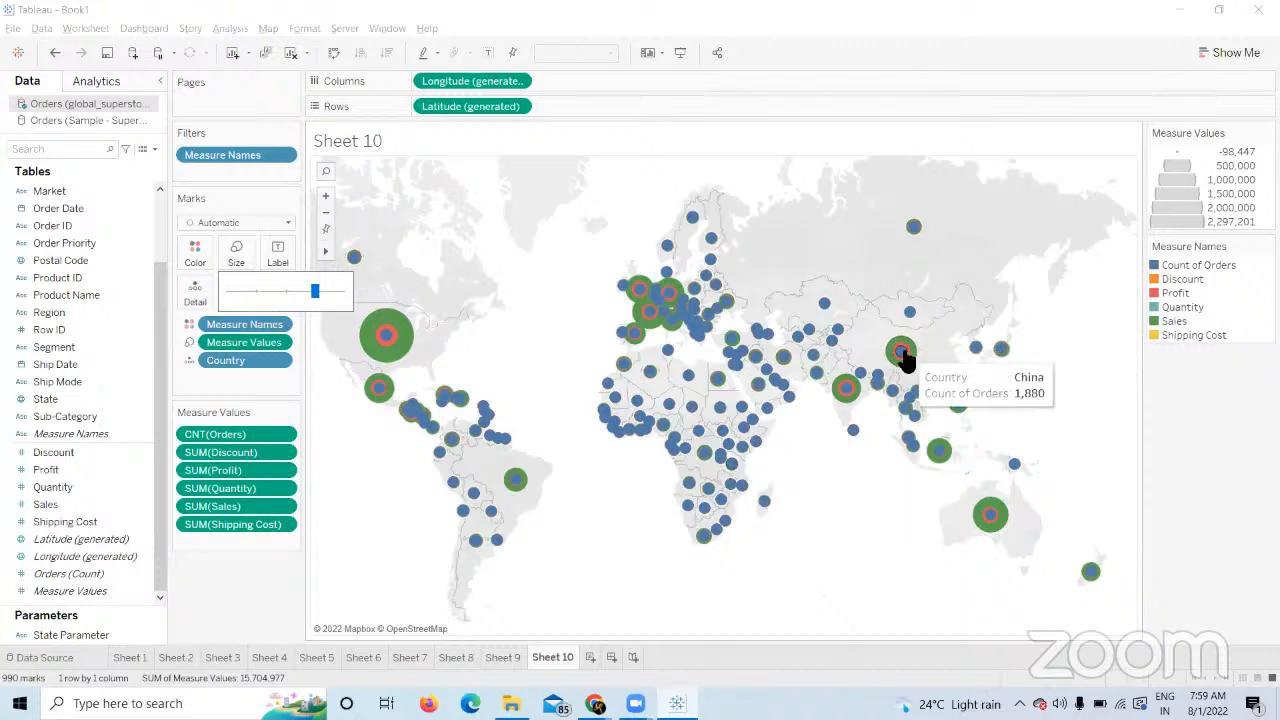
click(286, 292)
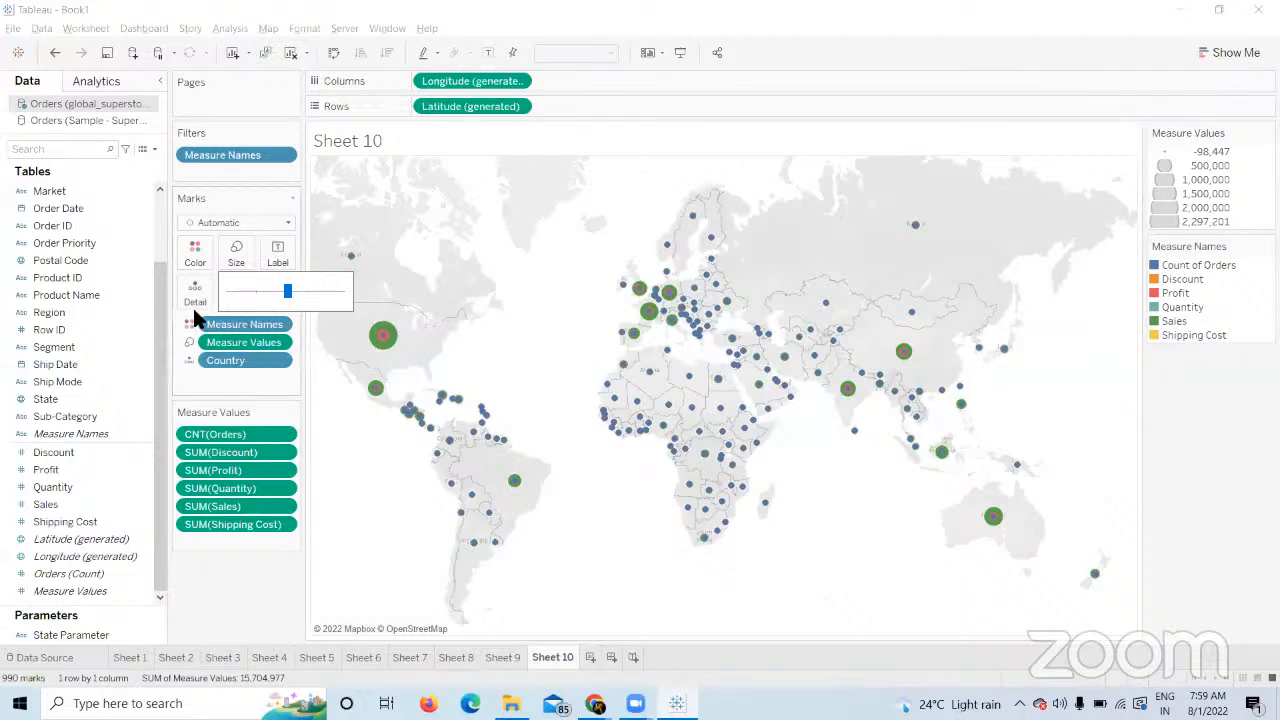
mouse_move(390, 345)
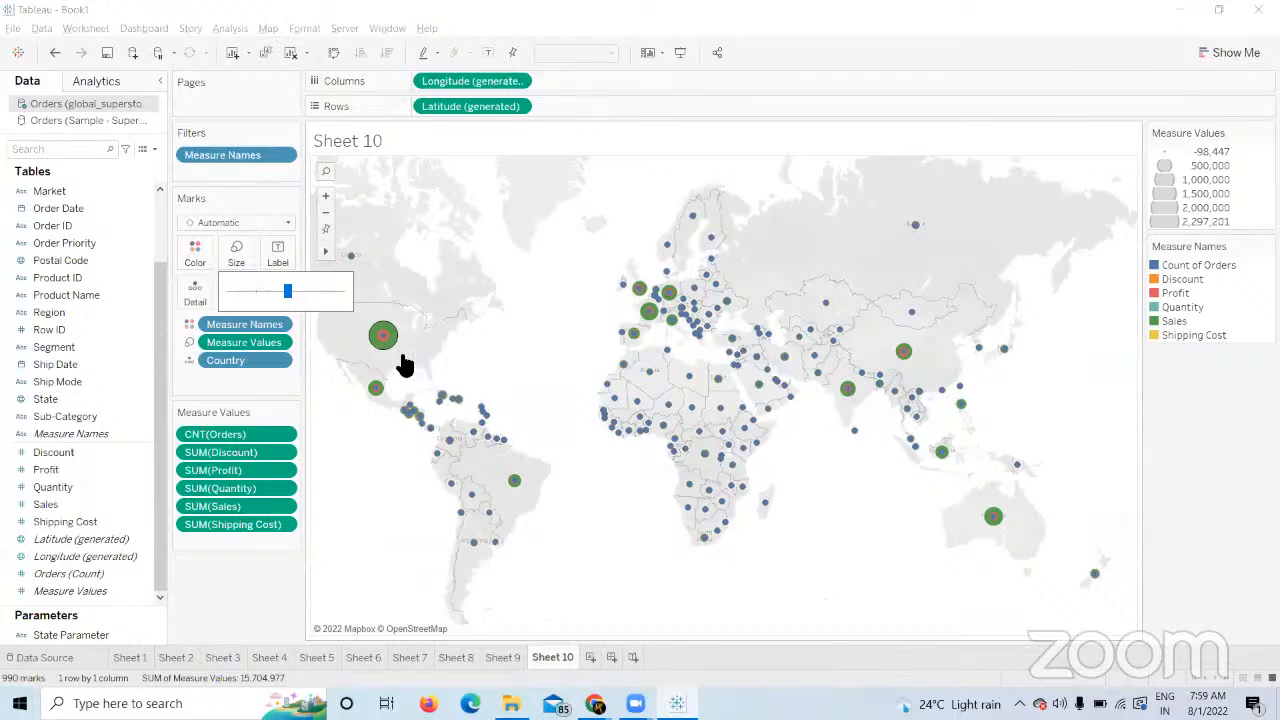
click(505, 658)
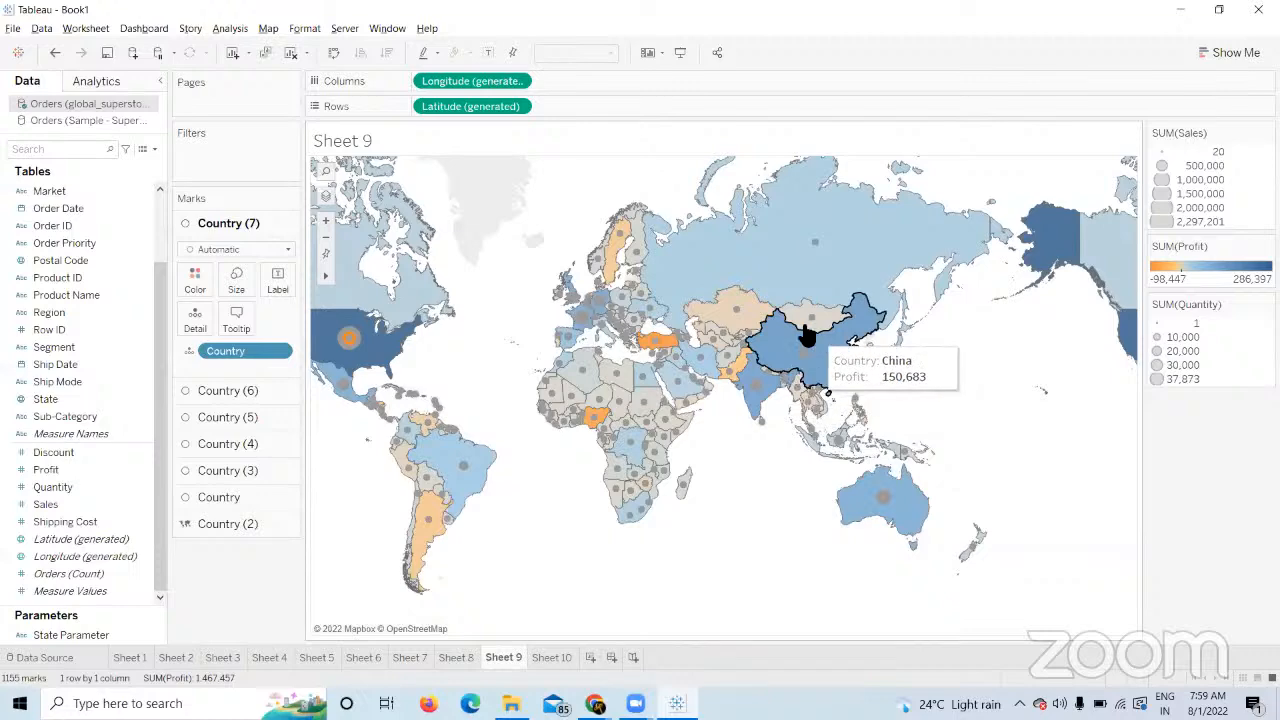
Drag Measure Names off Sheet 10's Marks card and add a blank Sheet 11.
click(551, 657)
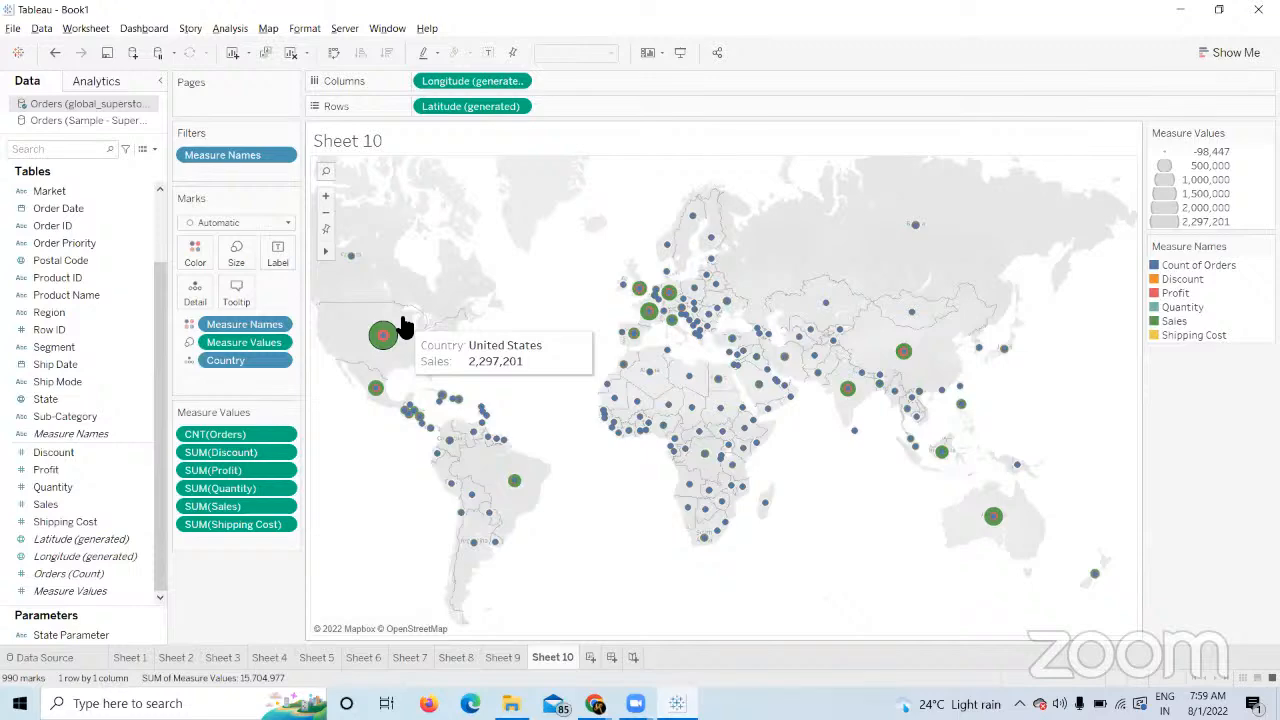
click(503, 658)
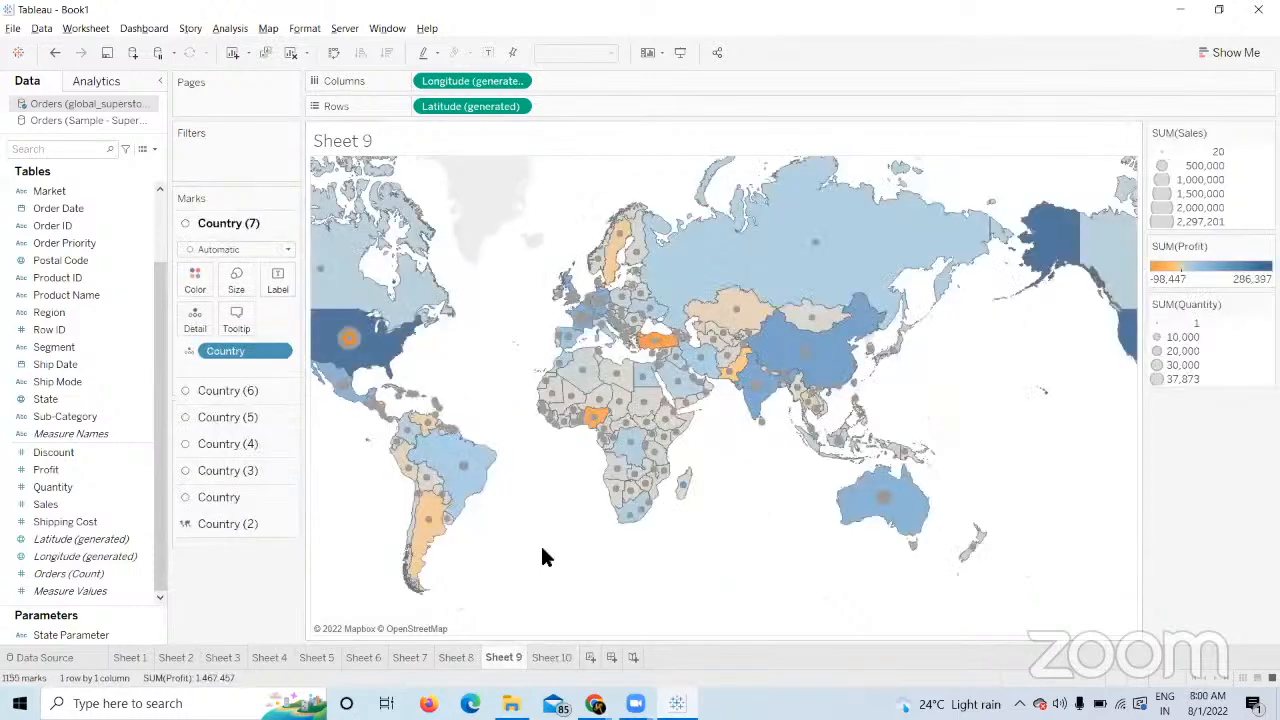
click(549, 662)
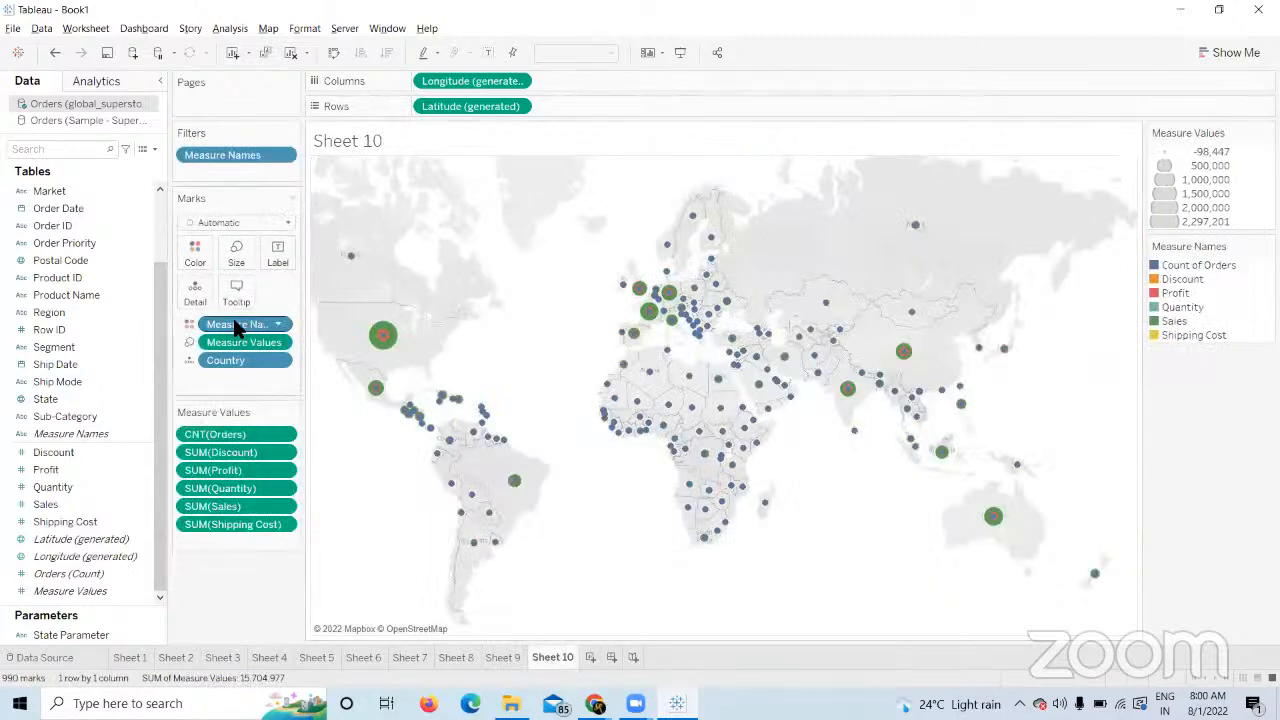
drag(241, 324, 223, 586)
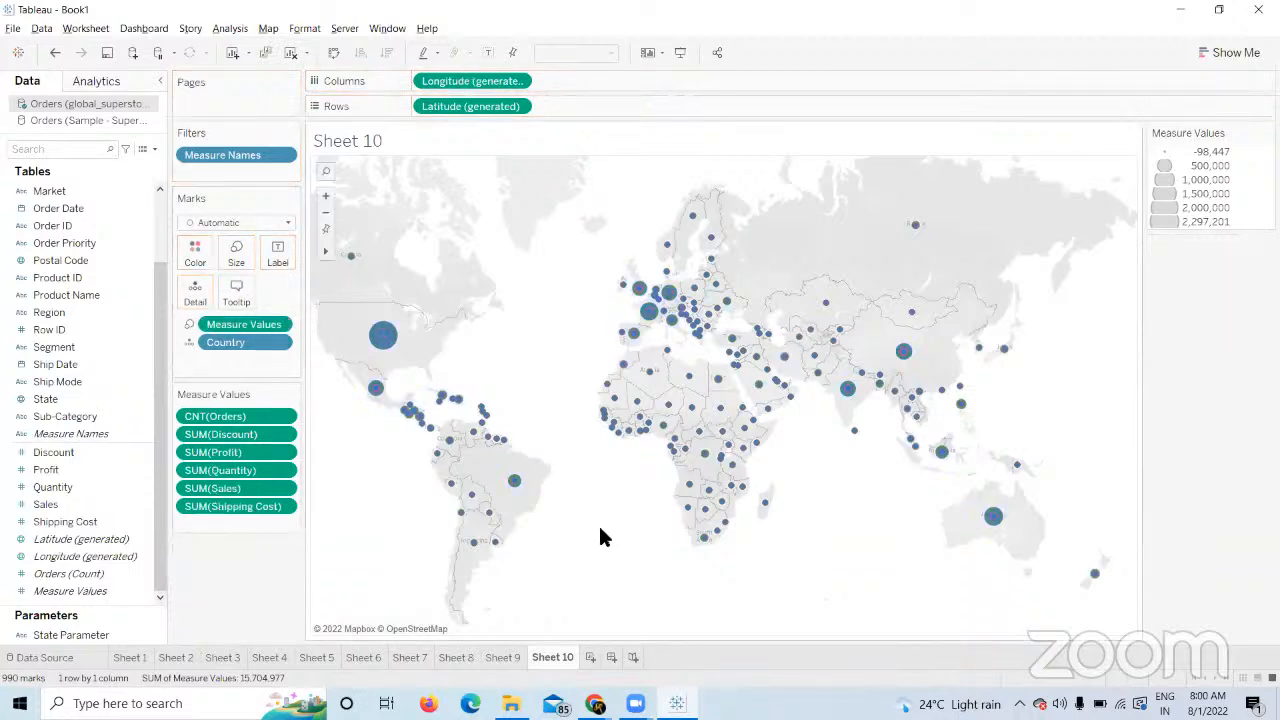
click(590, 658)
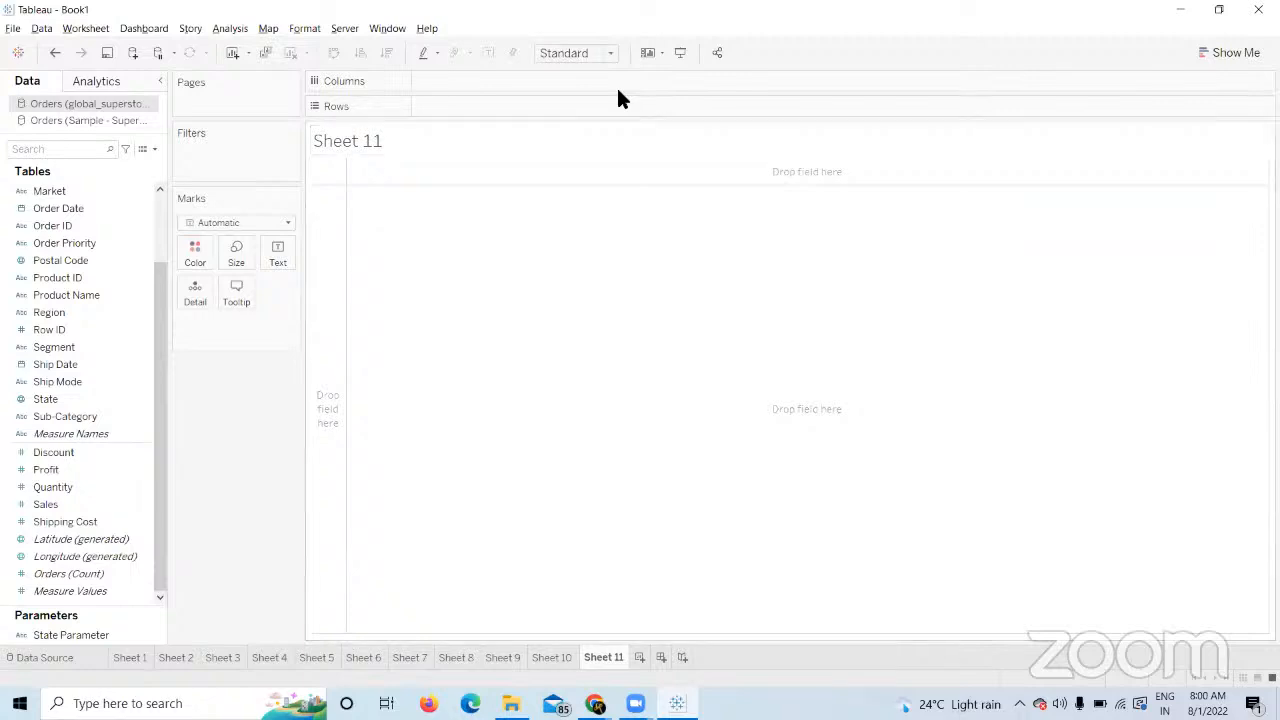
click(597, 701)
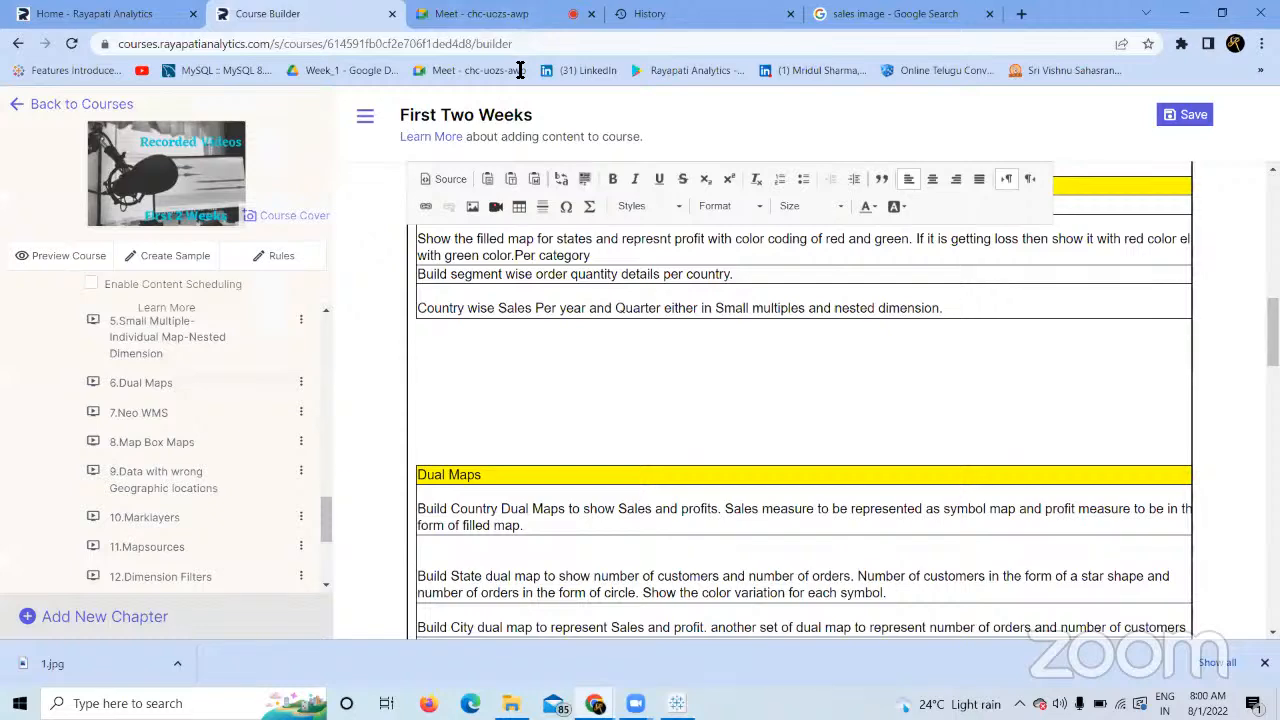
click(515, 16)
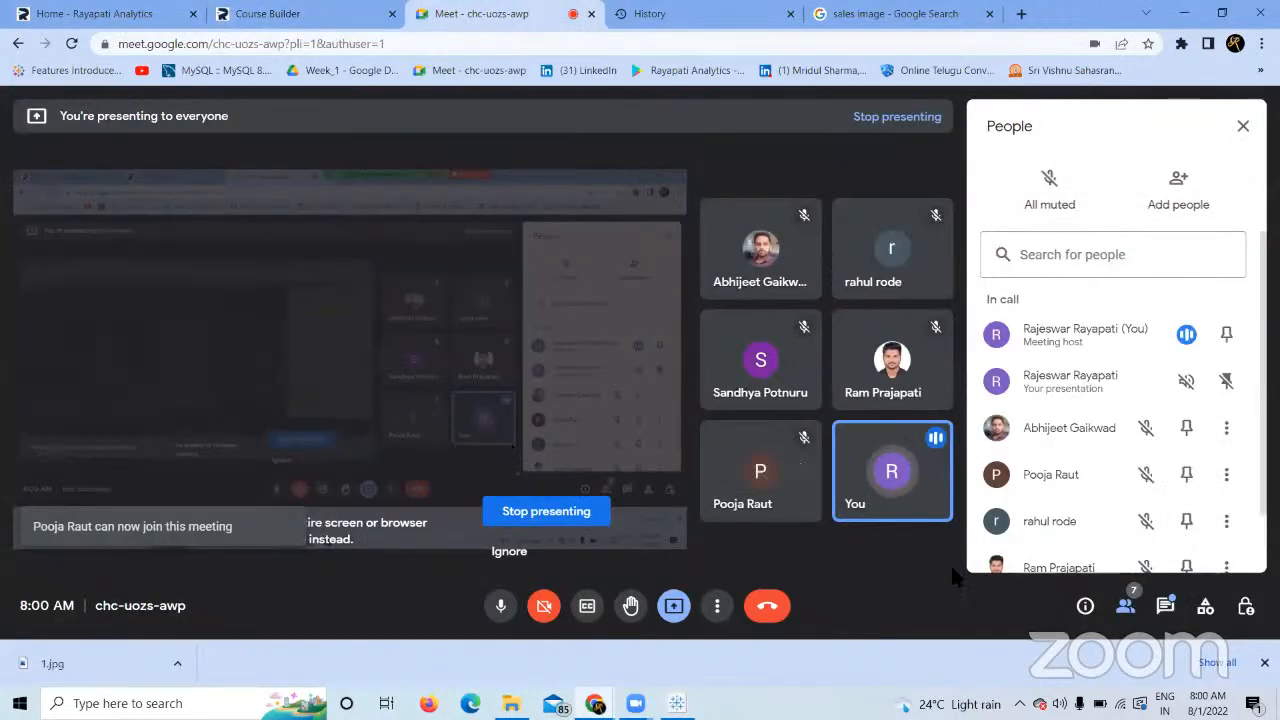
click(252, 14)
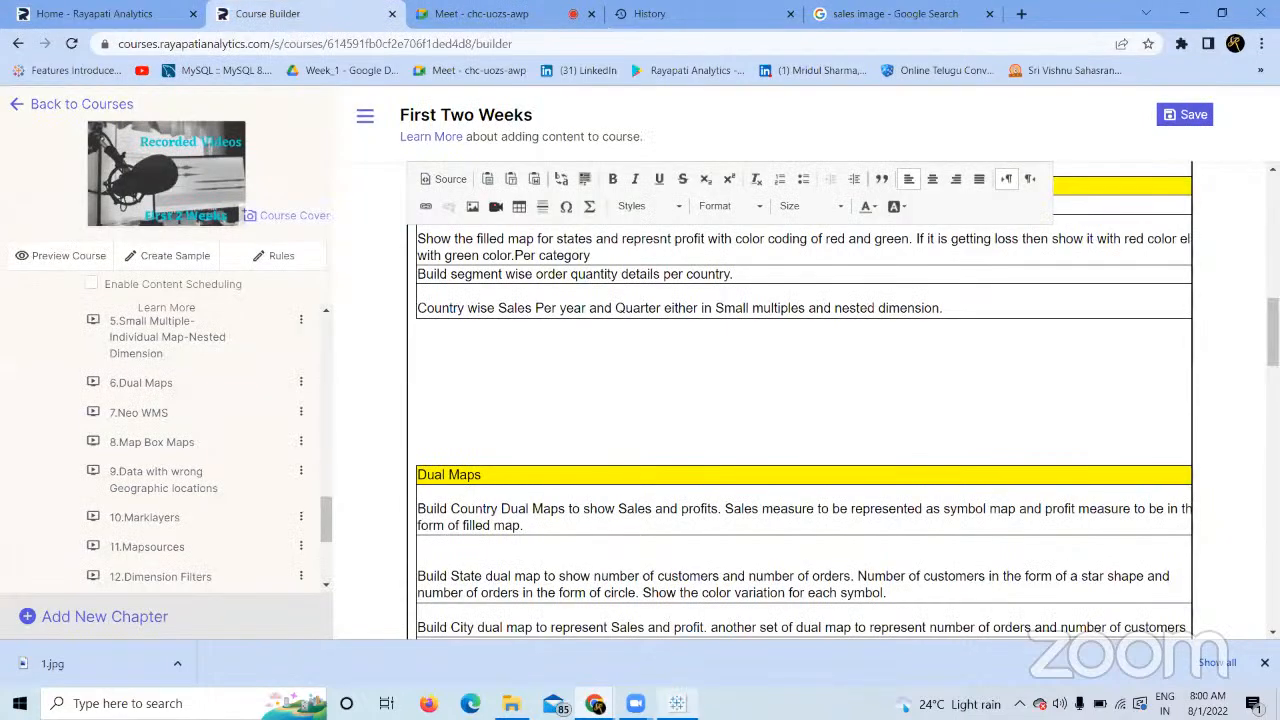
click(678, 703)
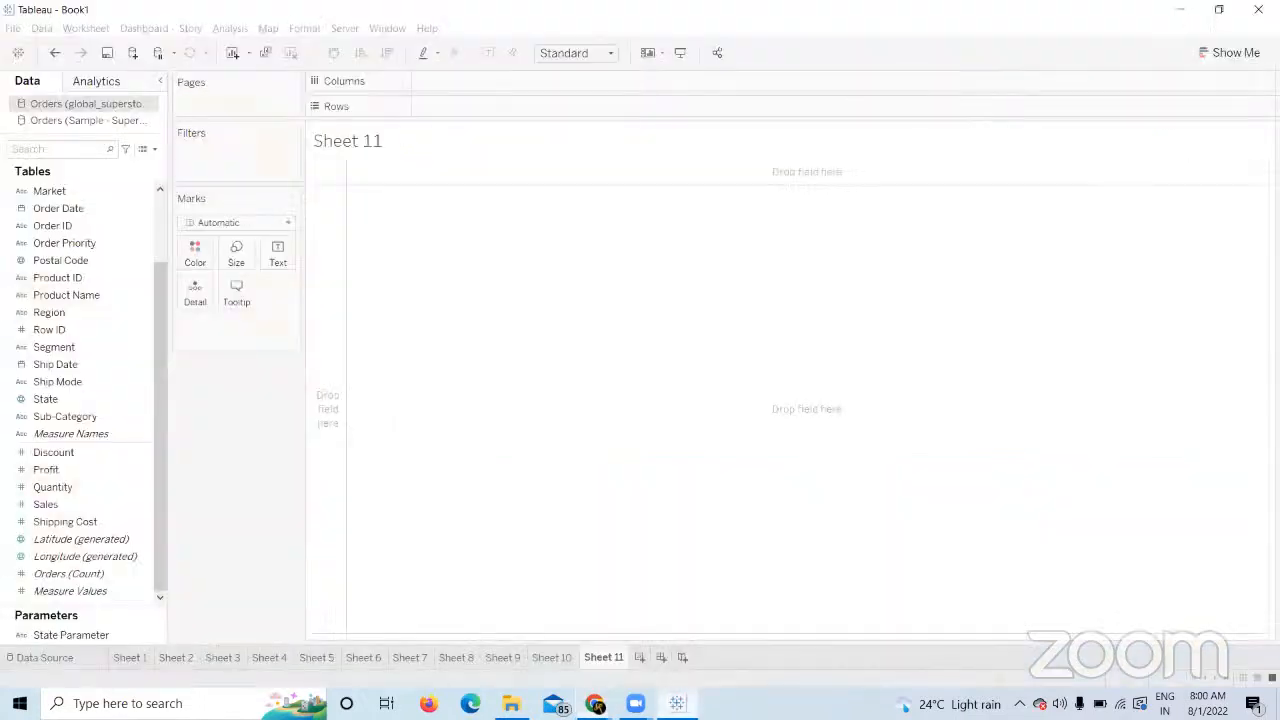
On Sheet 11 put Sub-Category on Rows and Sales on Columns, then return to Sheet 10.
click(552, 657)
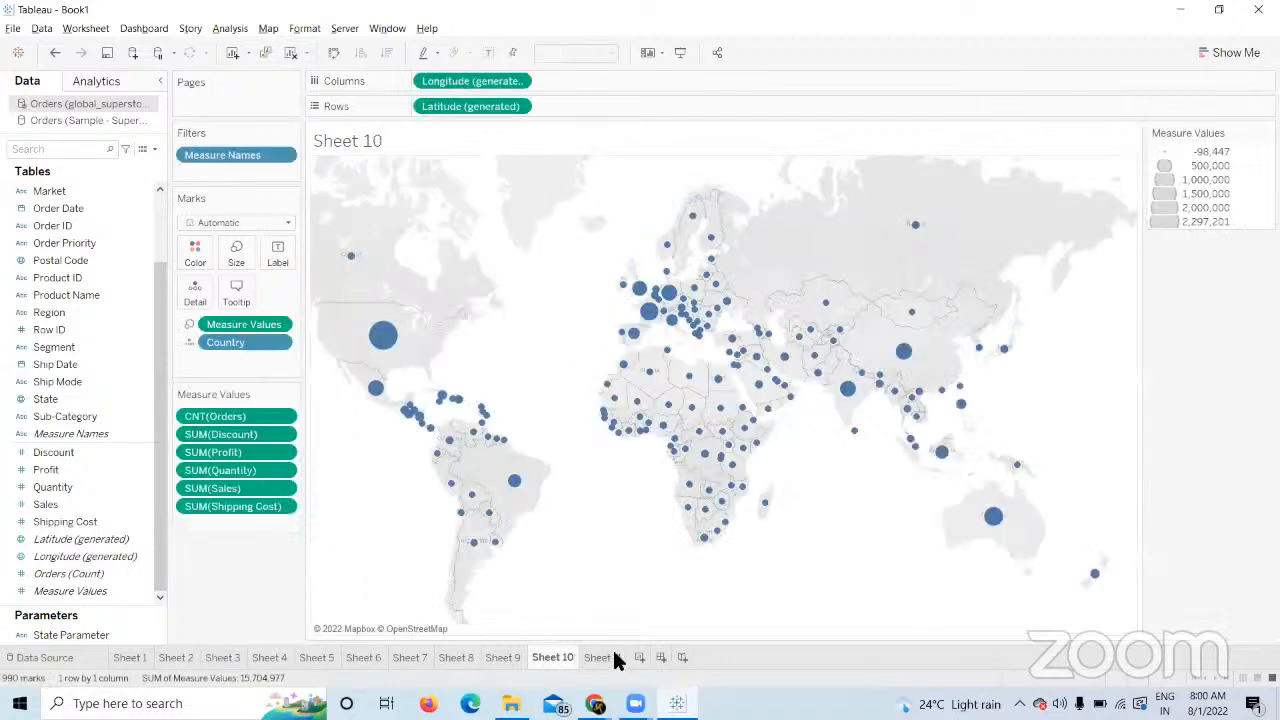
click(612, 657)
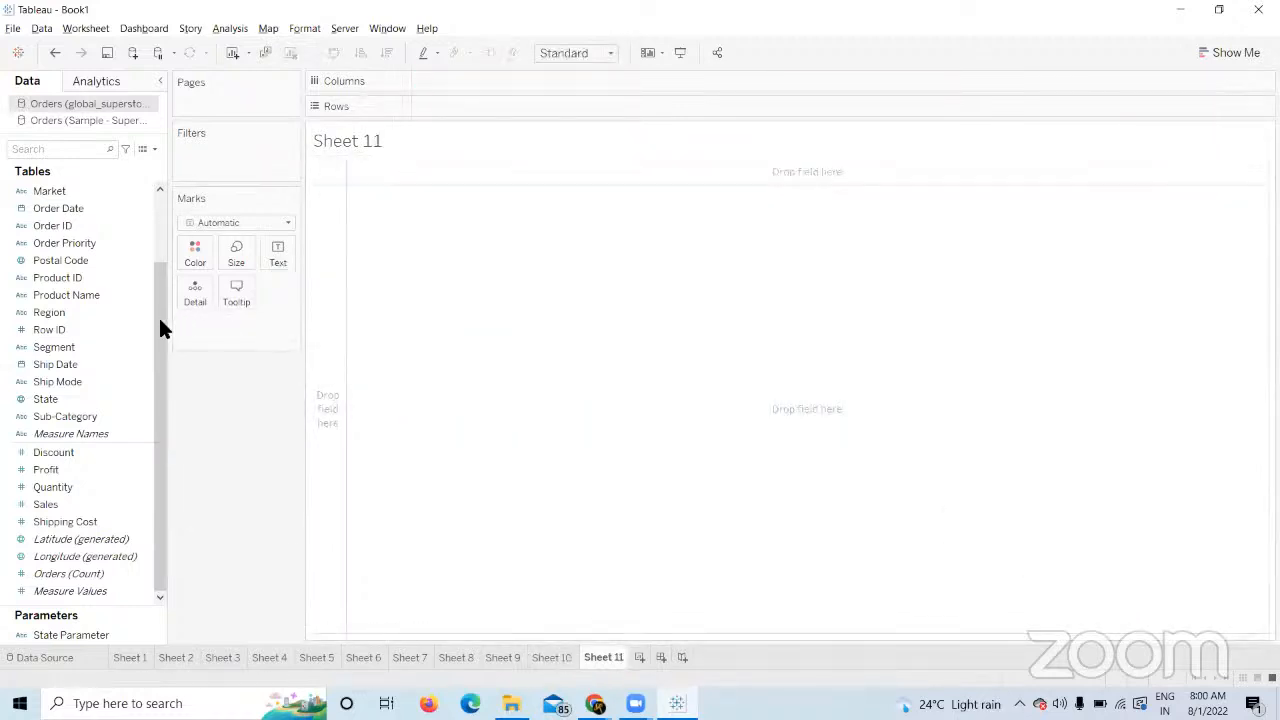
drag(157, 320, 157, 166)
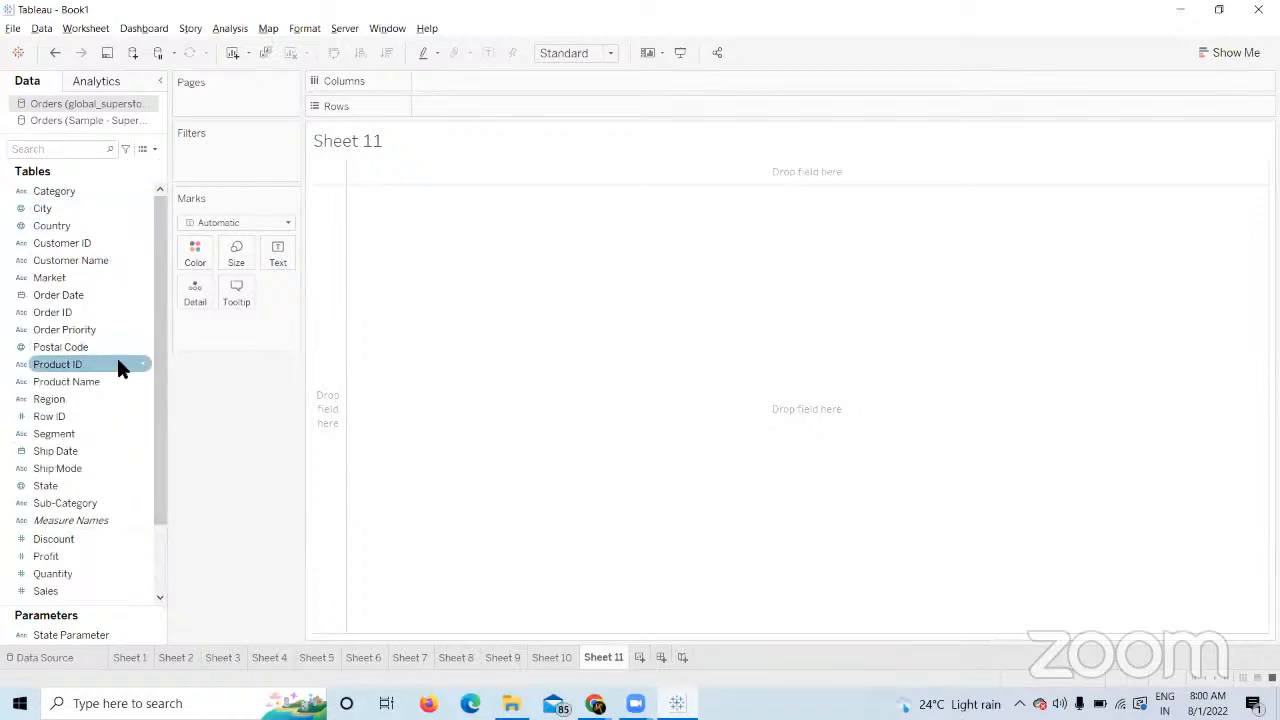
drag(73, 502, 441, 107)
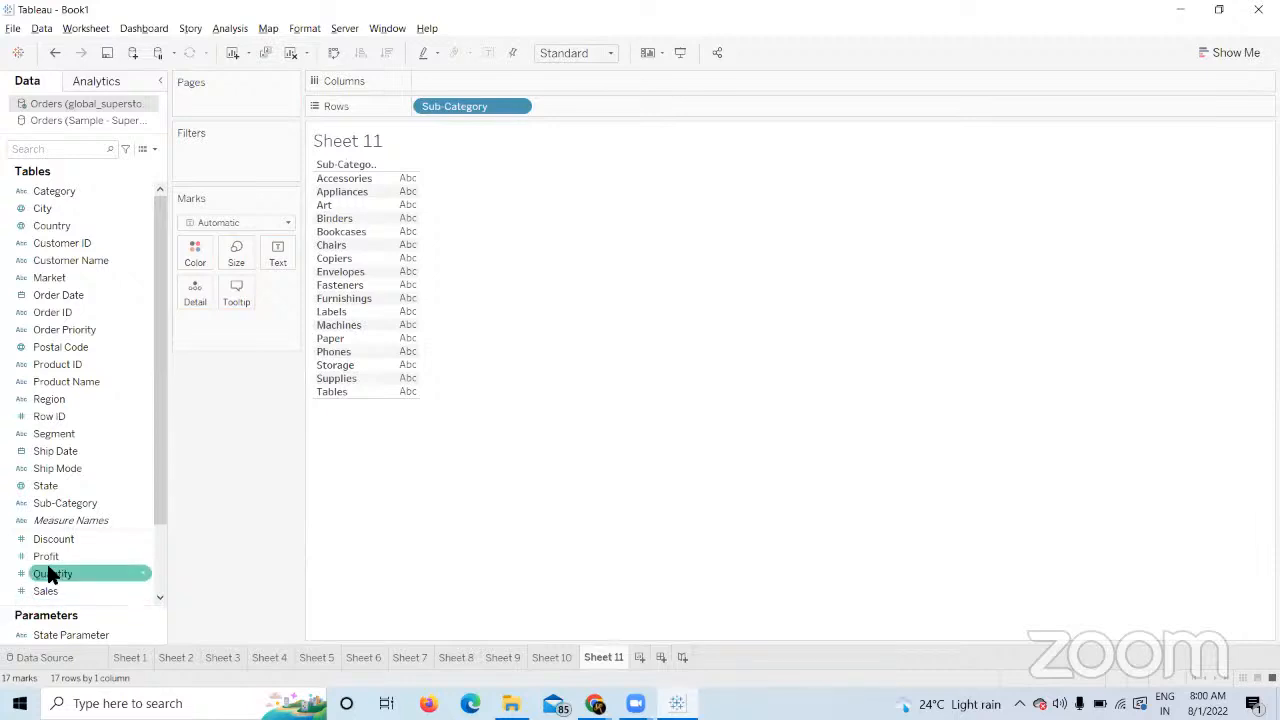
drag(45, 591, 441, 78)
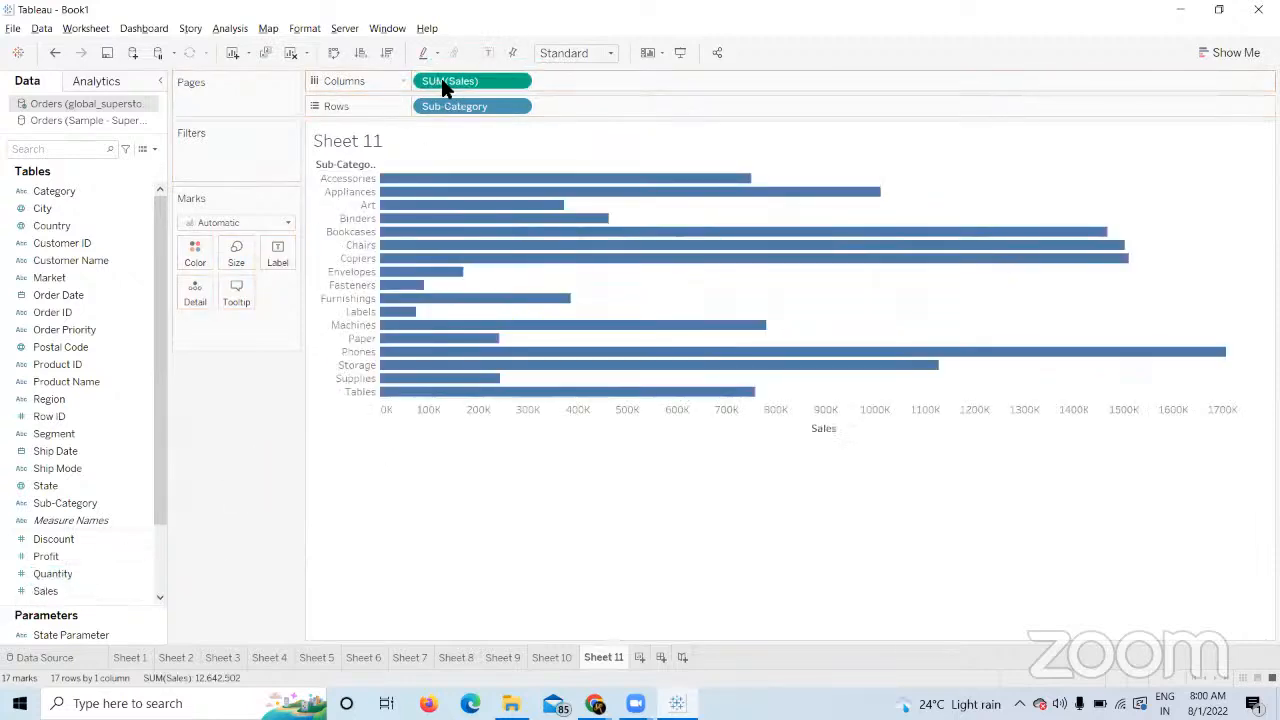
click(555, 652)
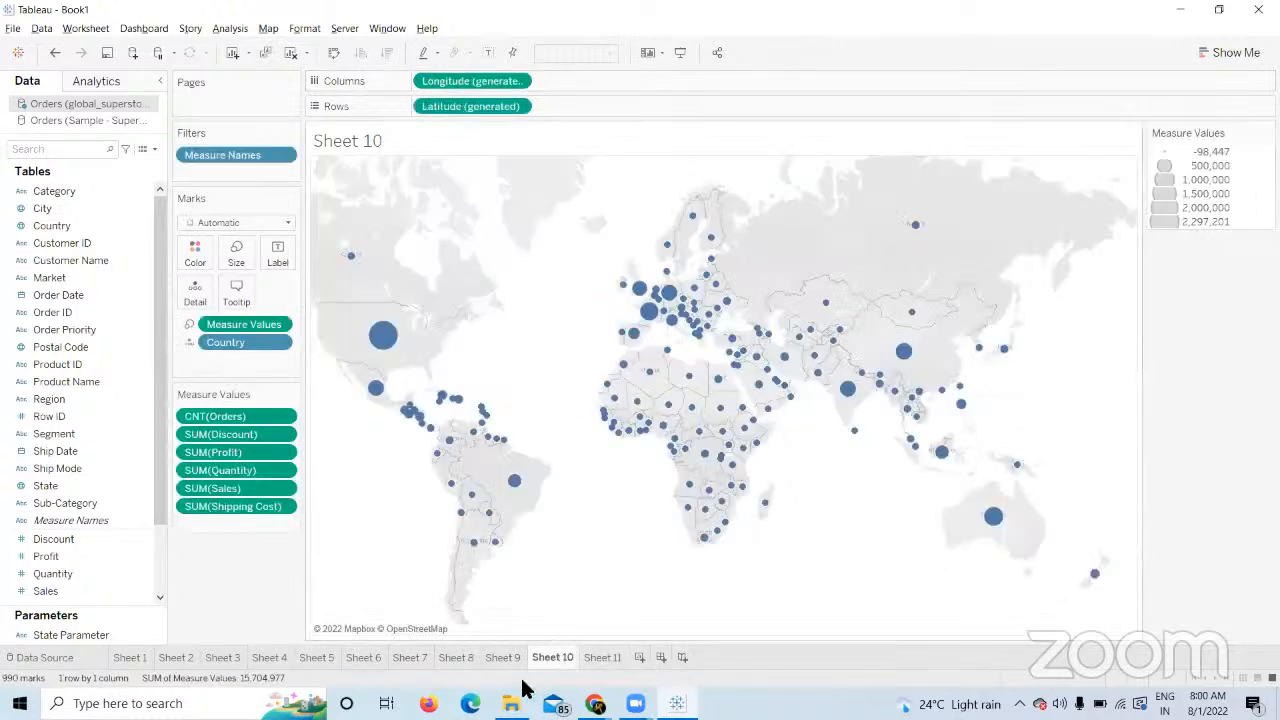
Return to Sheet 9's seven-layer world map of profit-shaded countries with sales and quantity circles.
mouse_move(507, 664)
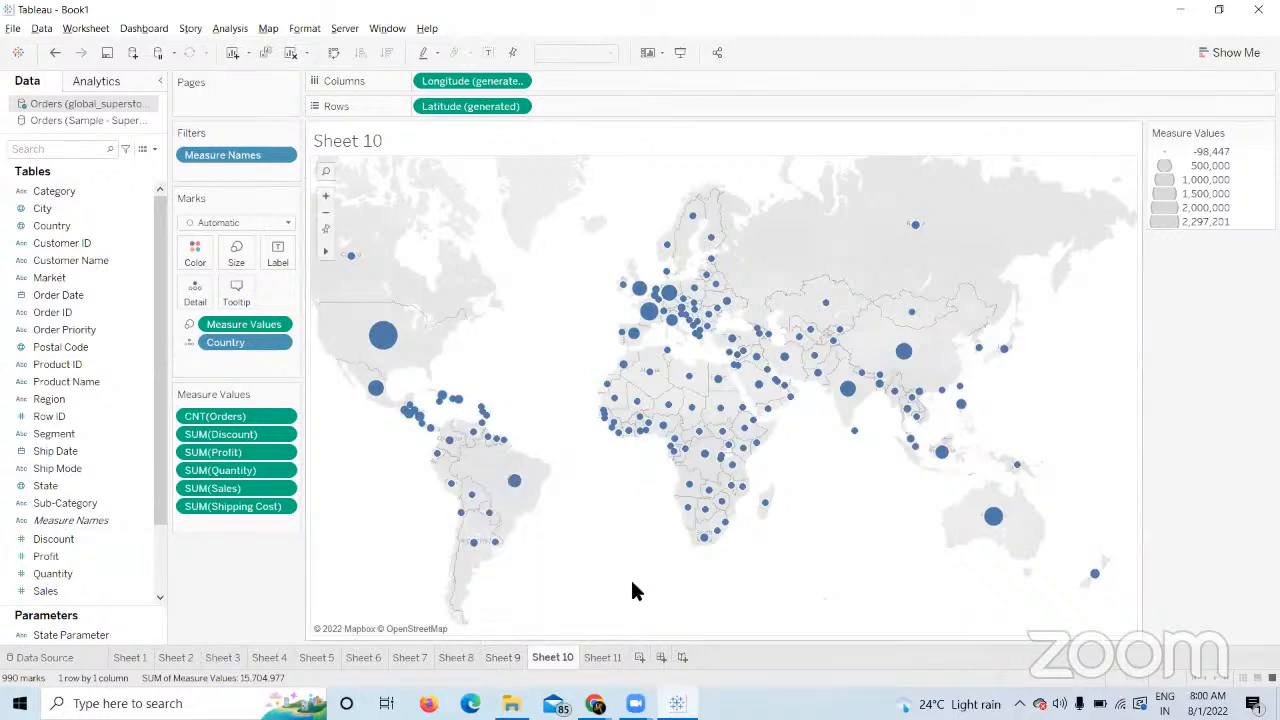
click(513, 663)
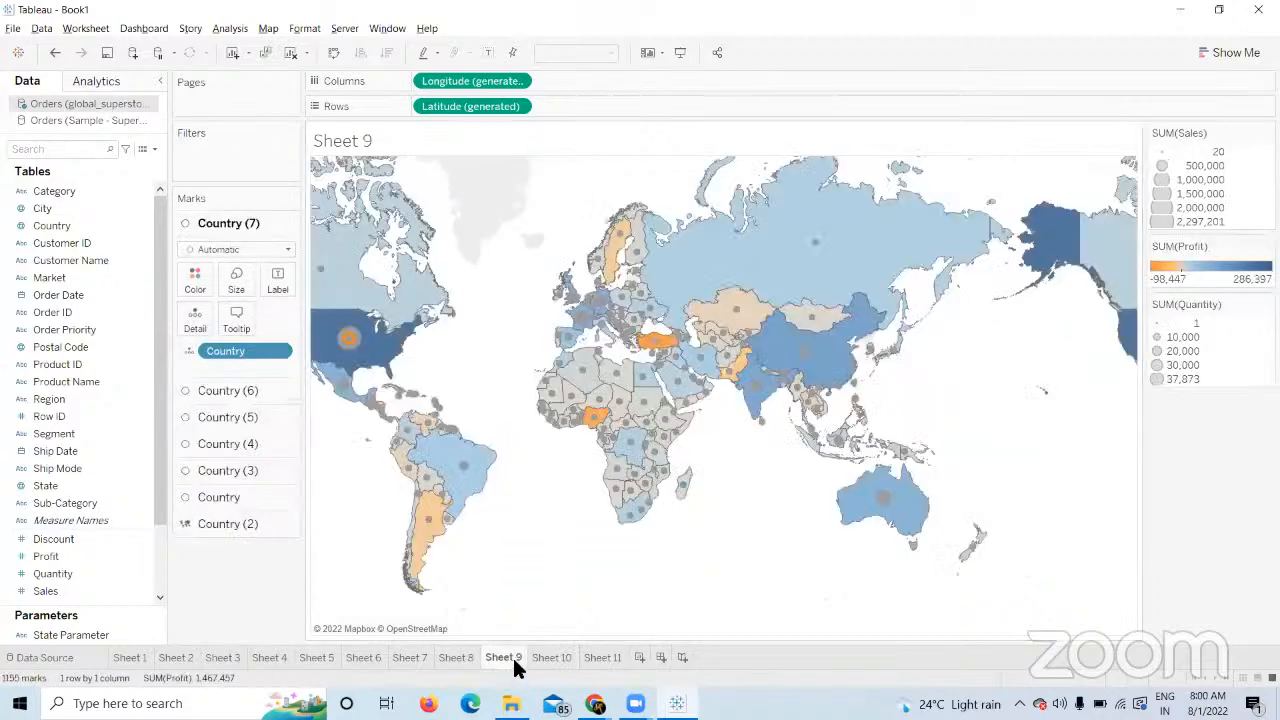
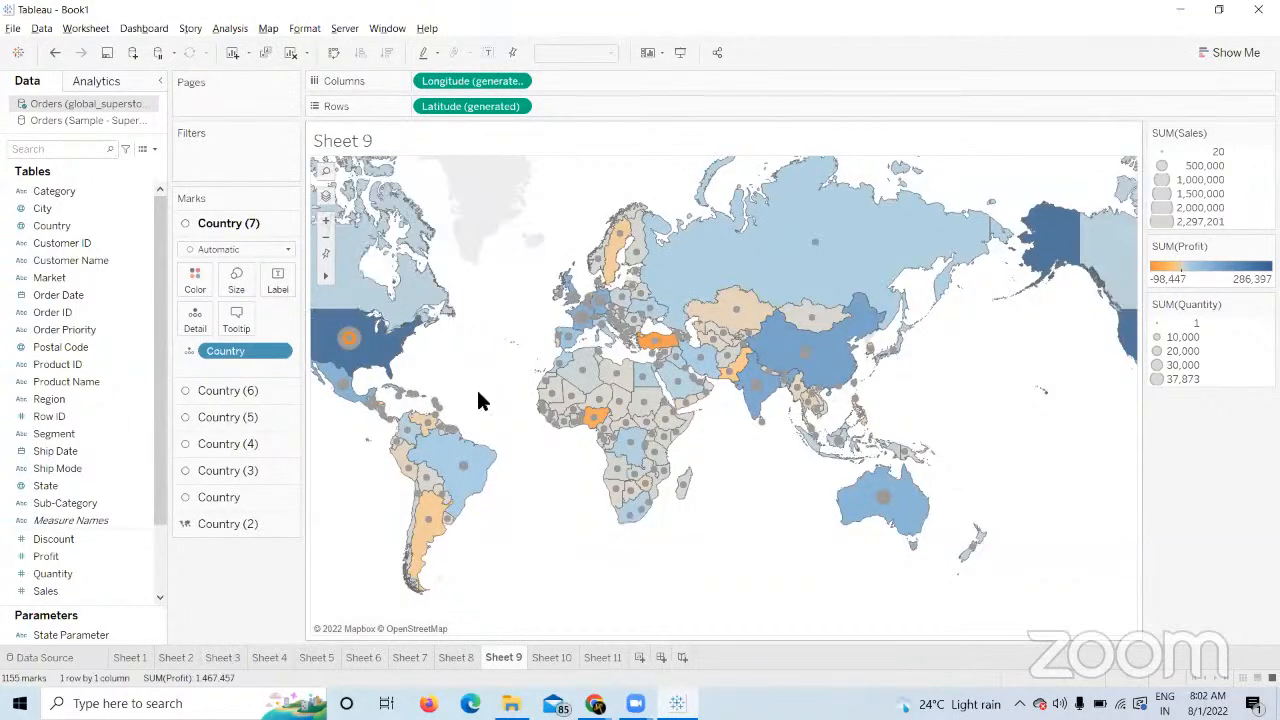
Switch from Sheet 9's profit-coloured world map to the blank Sheet 10.
mouse_move(363, 337)
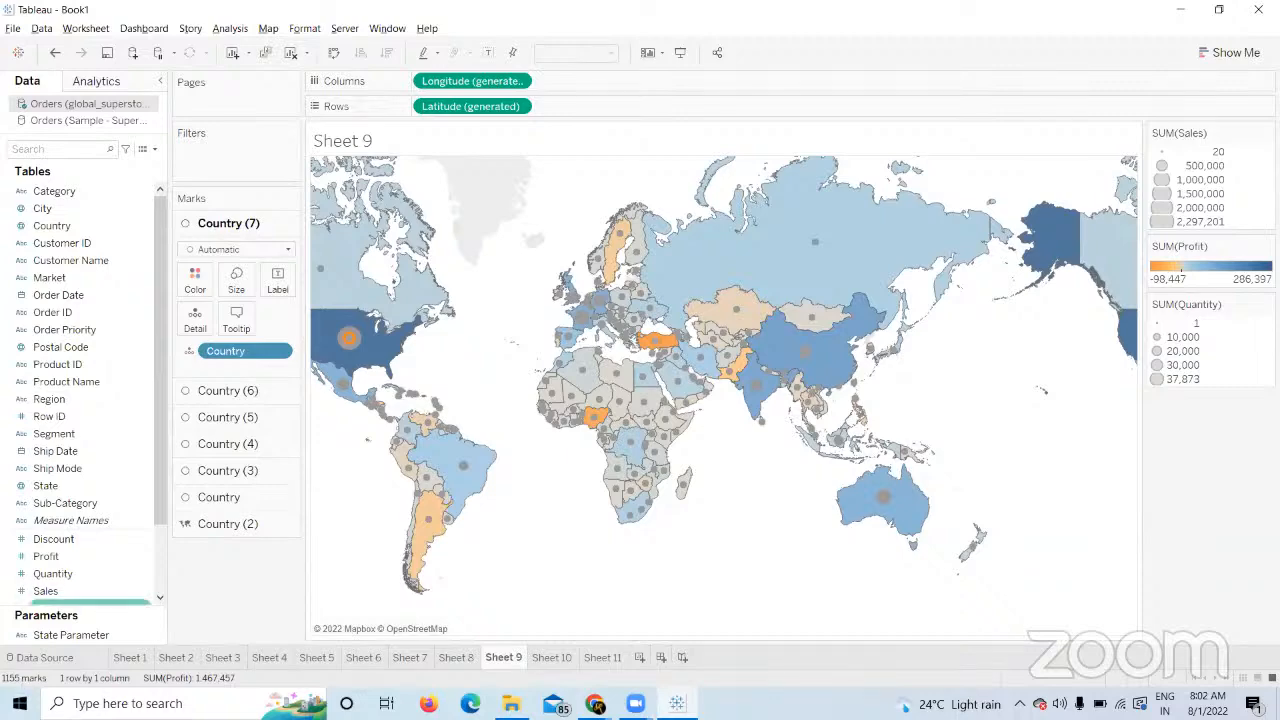
click(563, 658)
Clear Sheet 10, plot countries on a map and size their dots by Sales.
click(290, 52)
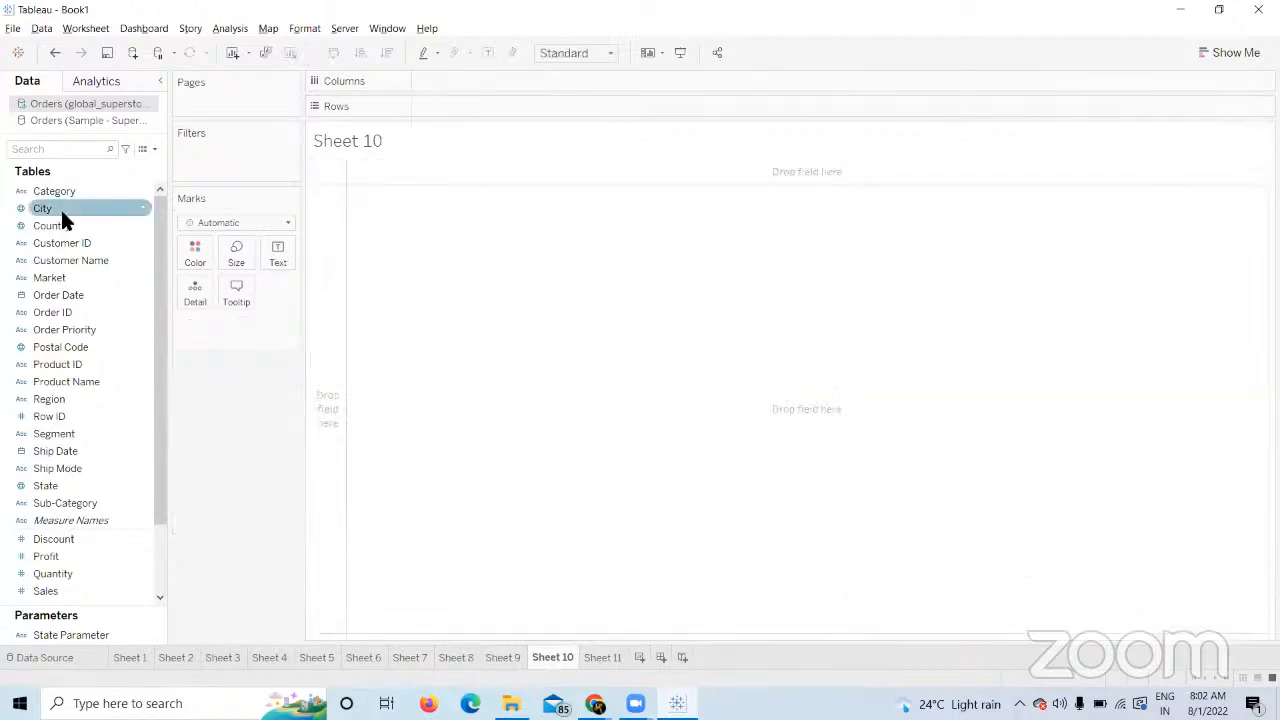
double_click(60, 225)
click(70, 635)
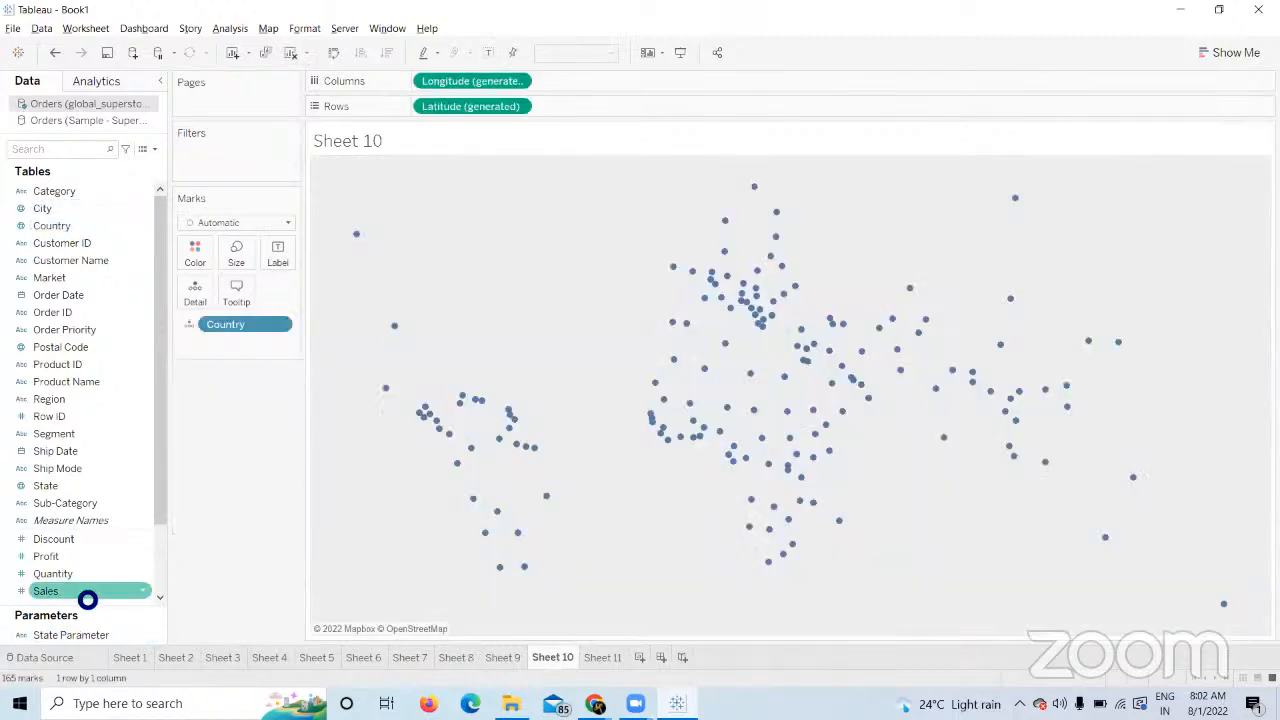
drag(86, 593, 240, 253)
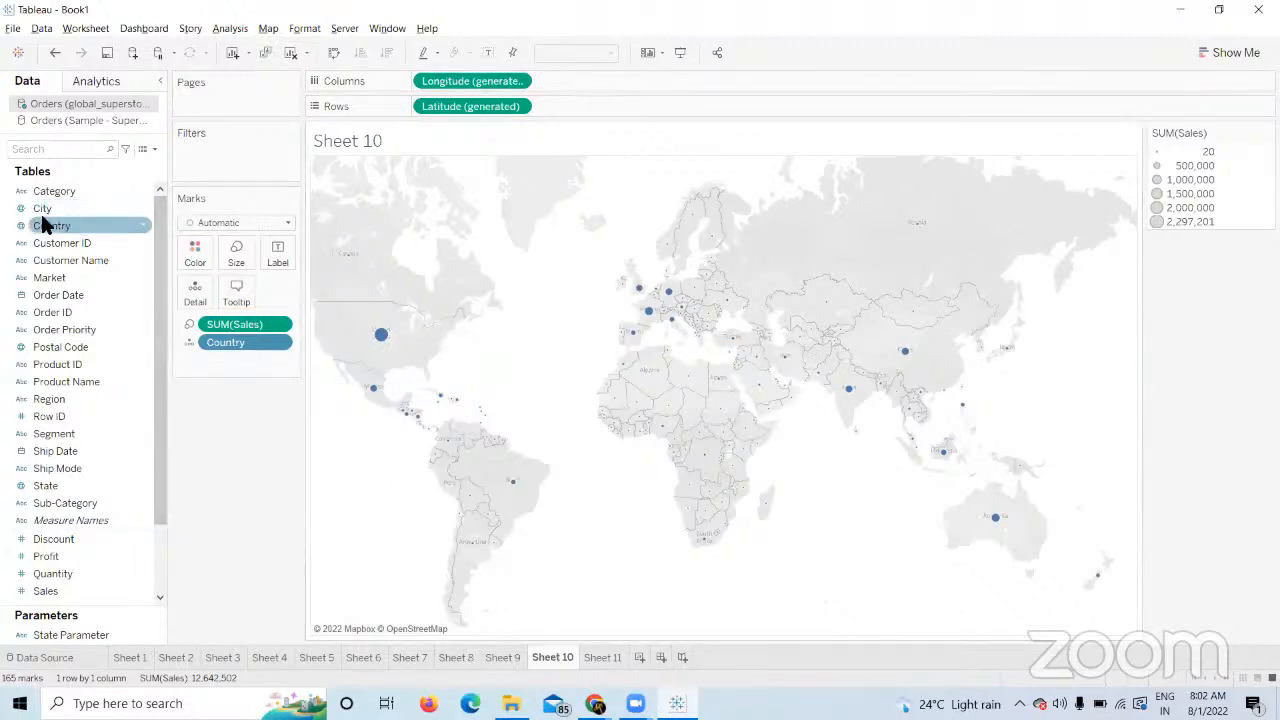
Add a second Country marks layer broken down to State, coloured by Profit.
drag(45, 225, 452, 186)
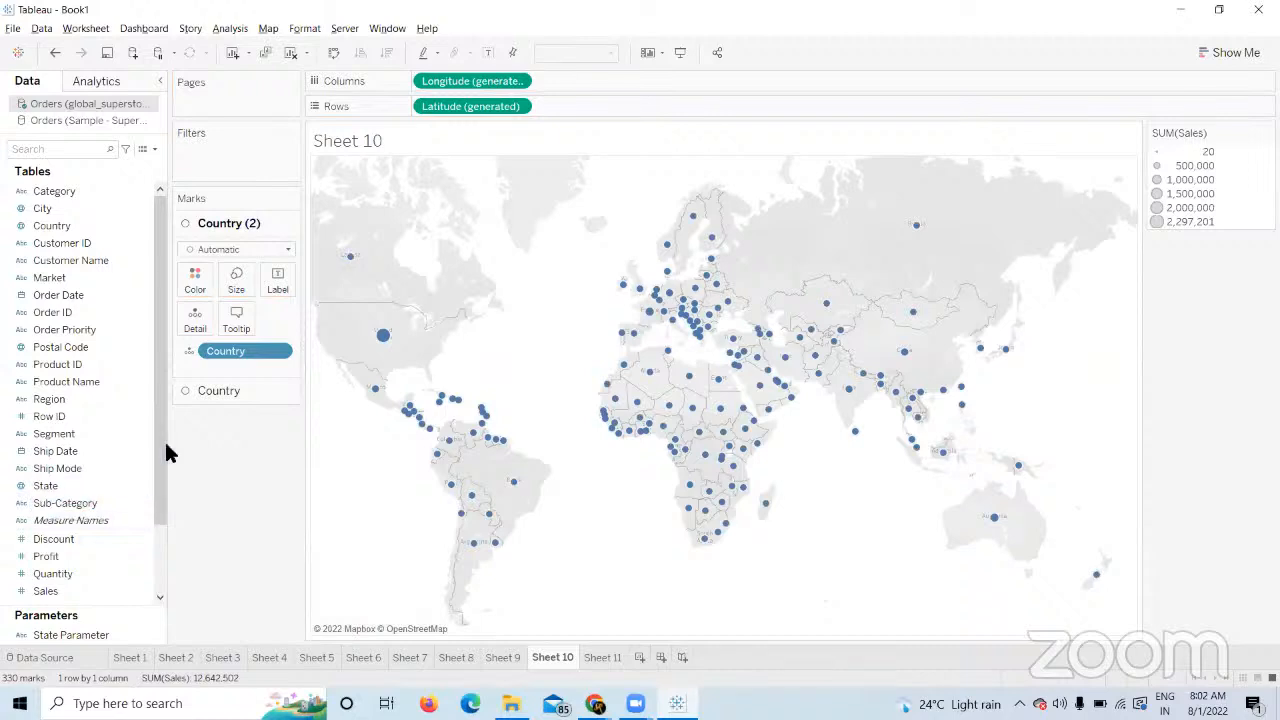
drag(62, 486, 204, 325)
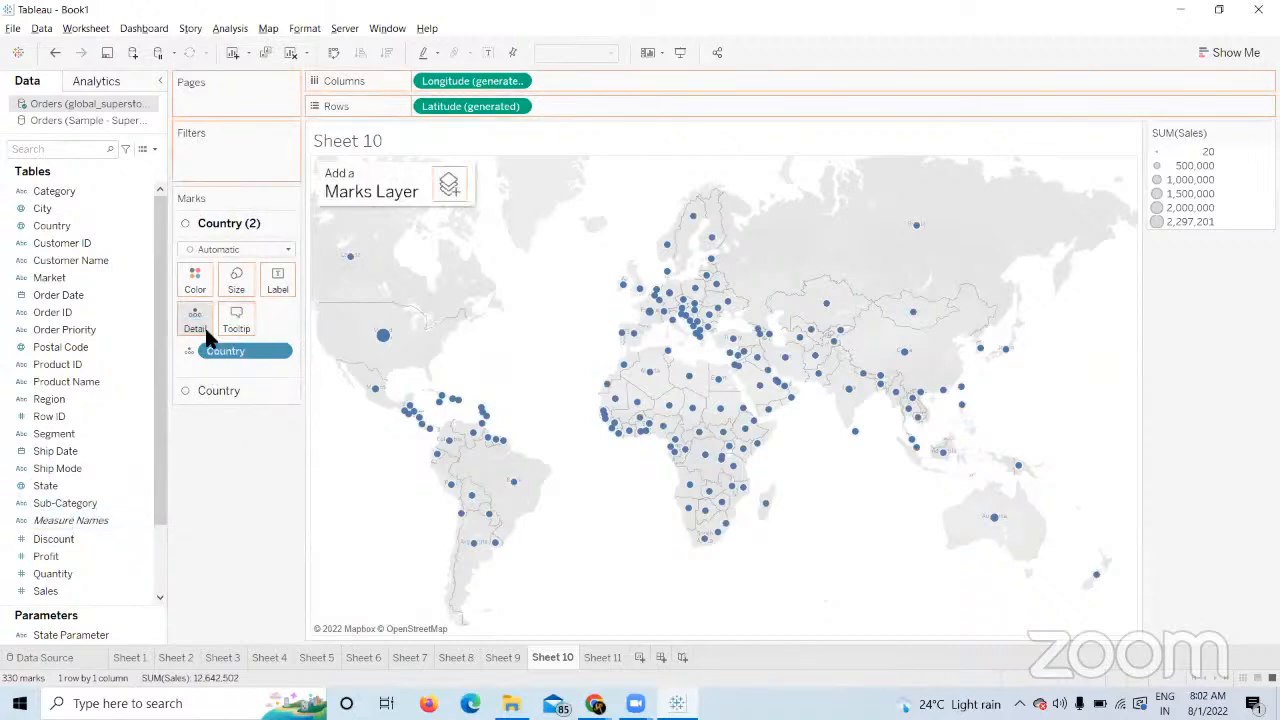
drag(89, 553, 197, 284)
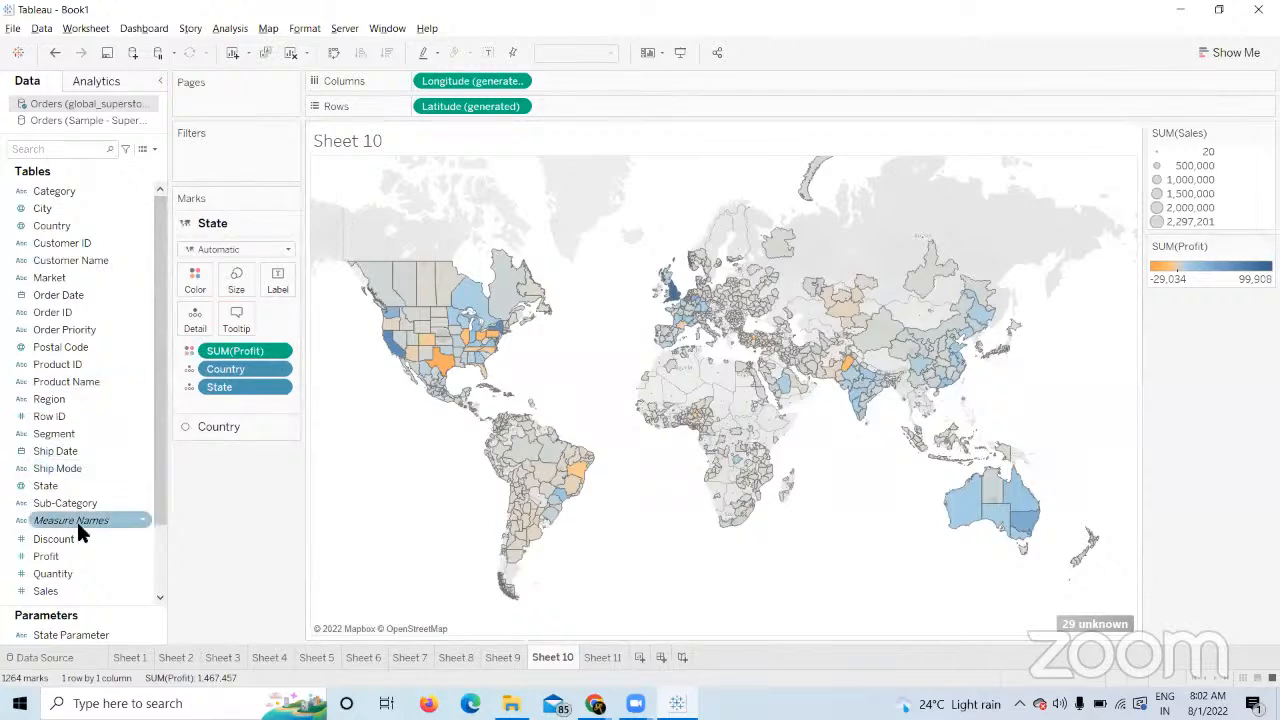
Add a third layer with State and City detail, with city marks sized by Quantity.
drag(92, 230, 260, 429)
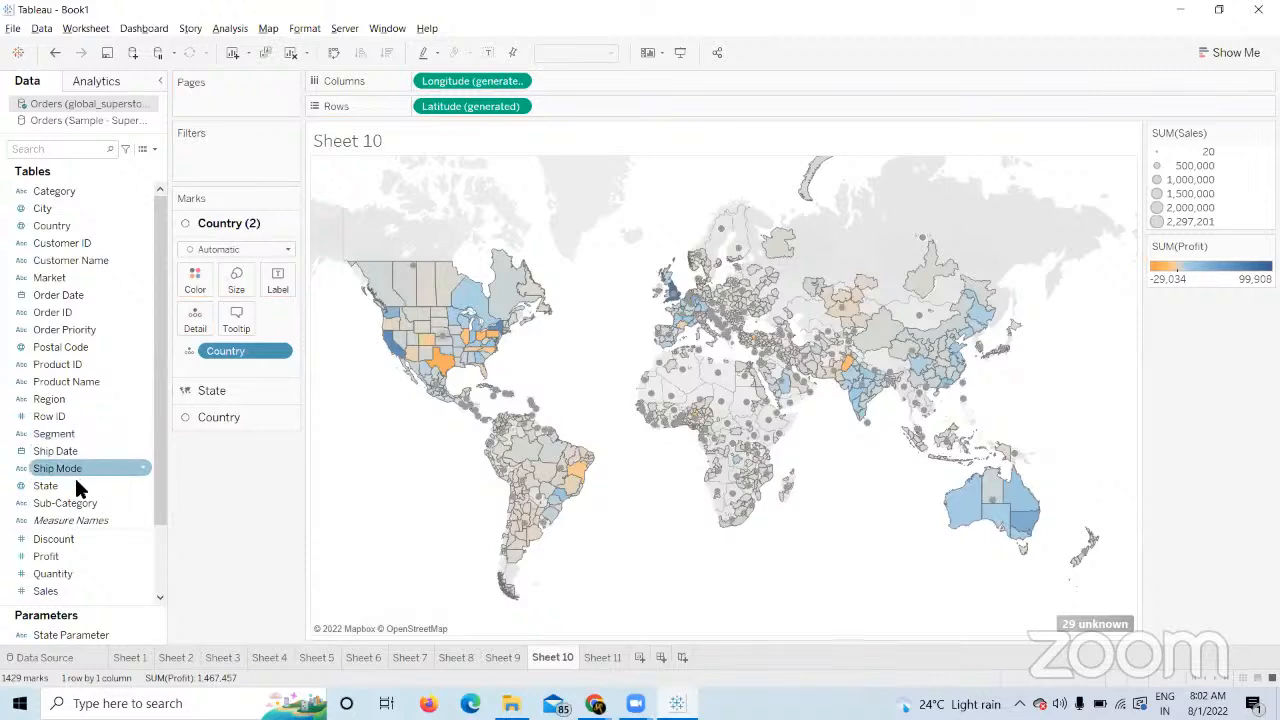
drag(60, 485, 195, 320)
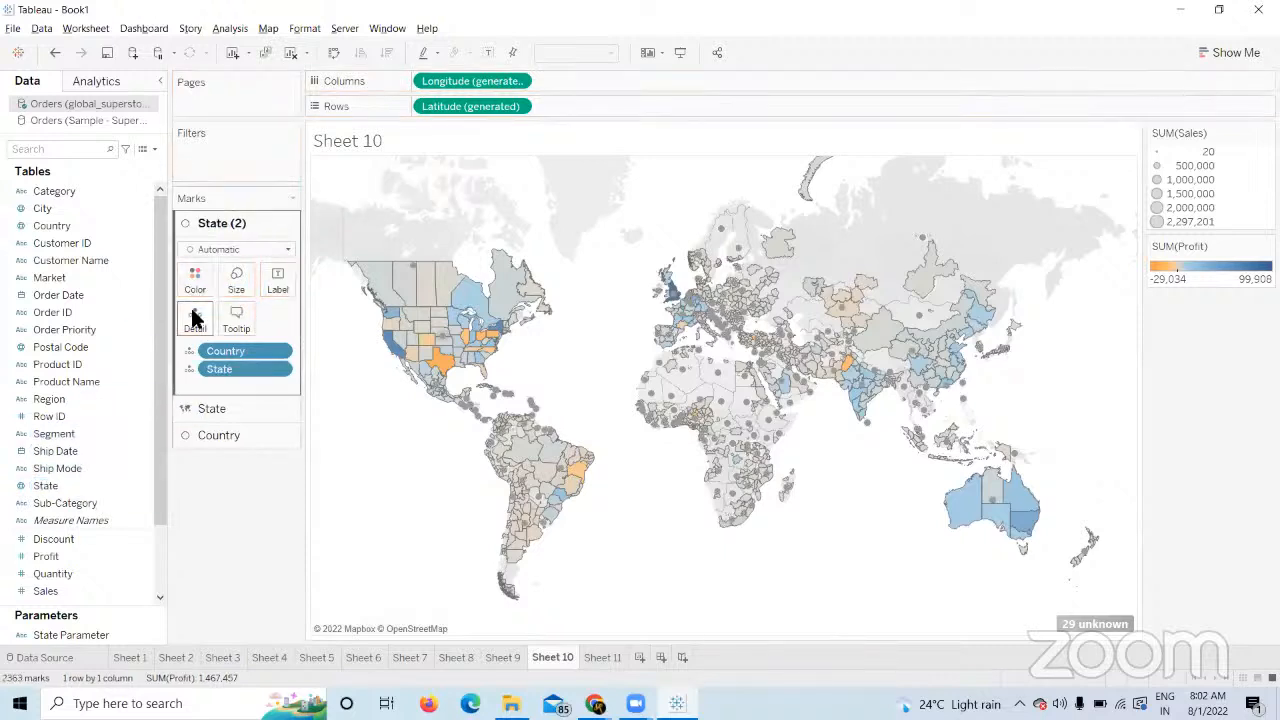
drag(50, 207, 194, 320)
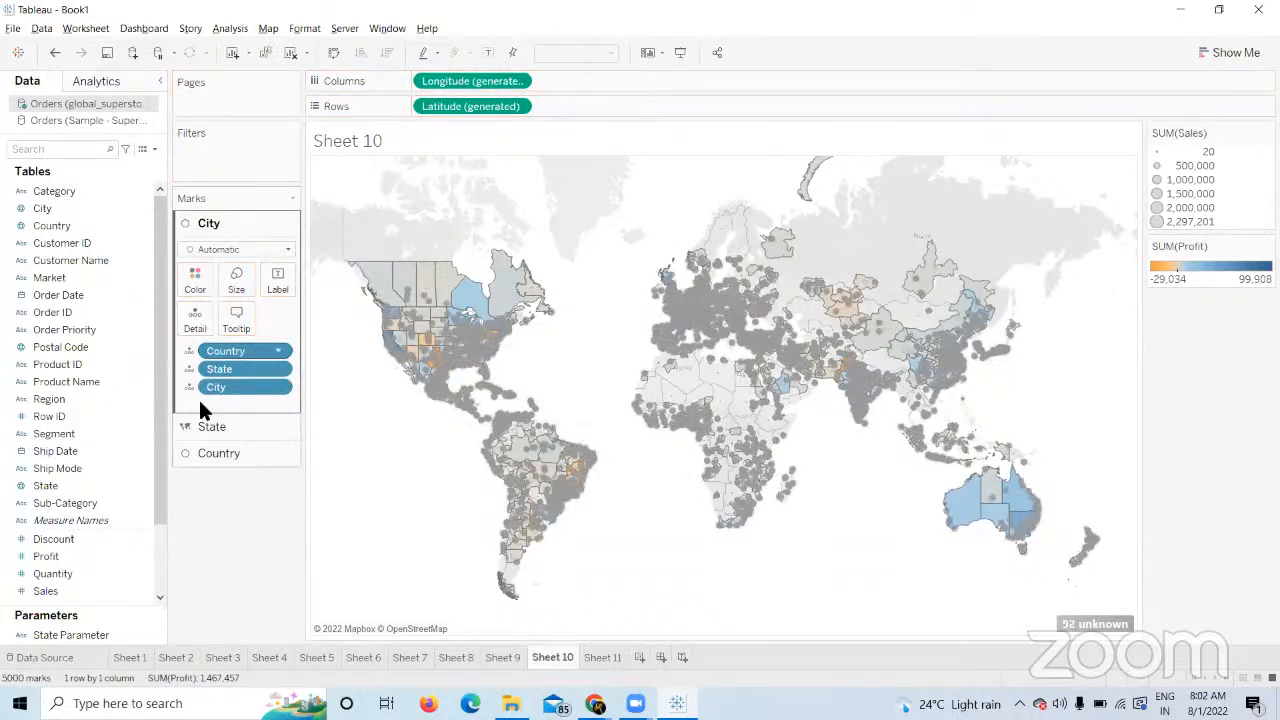
click(55, 541)
drag(72, 578, 237, 280)
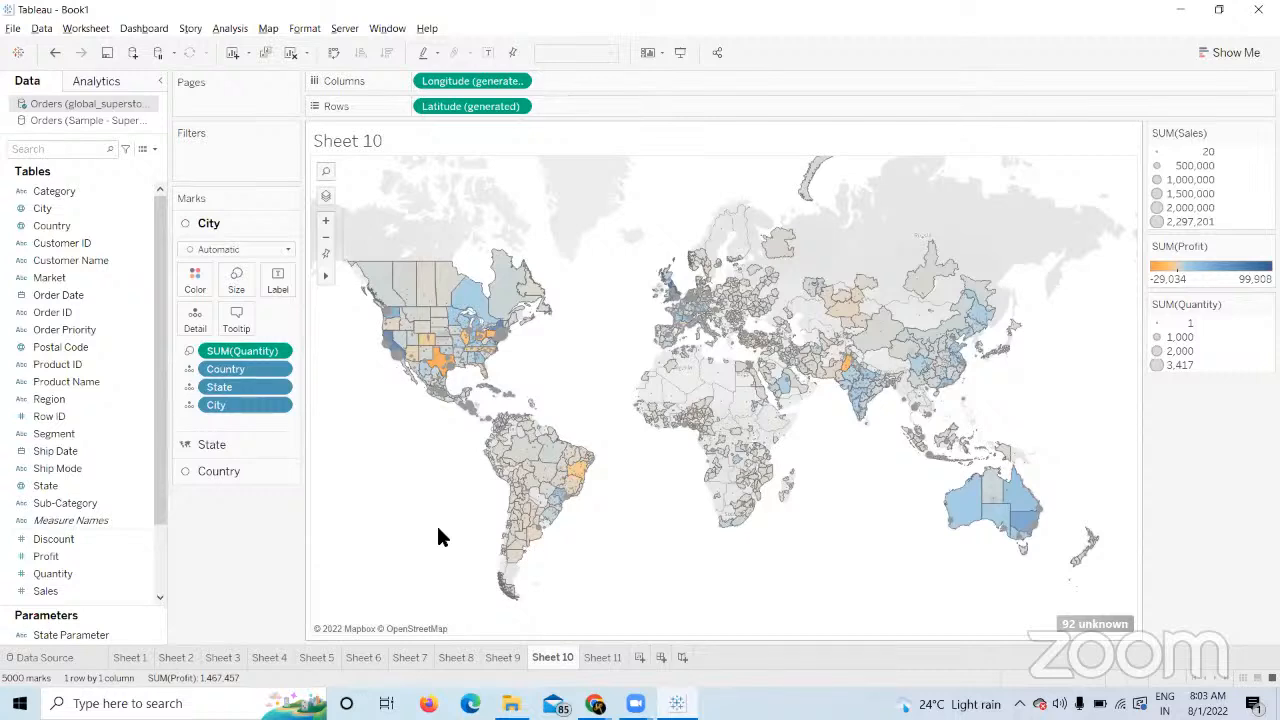
Switch to Sheet 11's bar chart of Sales by Sub-Category.
click(601, 657)
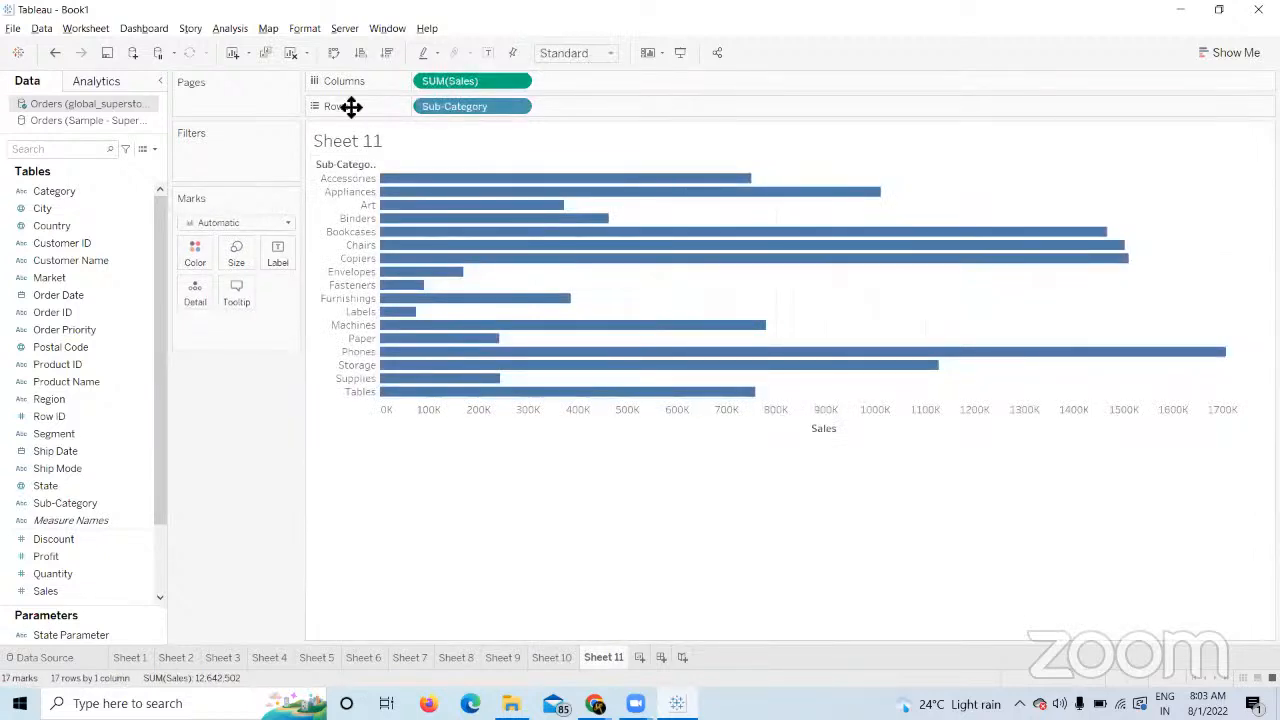
Clear the Sub-Category bar chart off Sheet 11 and minimize Tableau to the desktop.
click(298, 57)
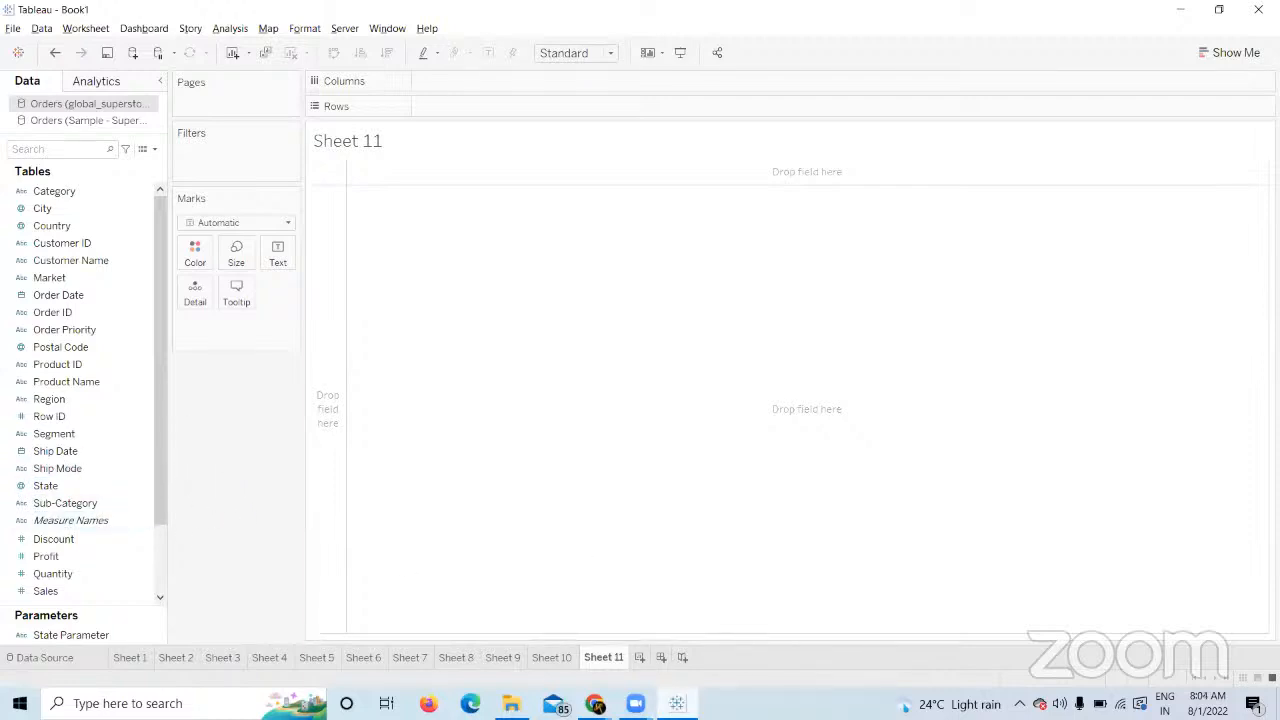
key(super+d)
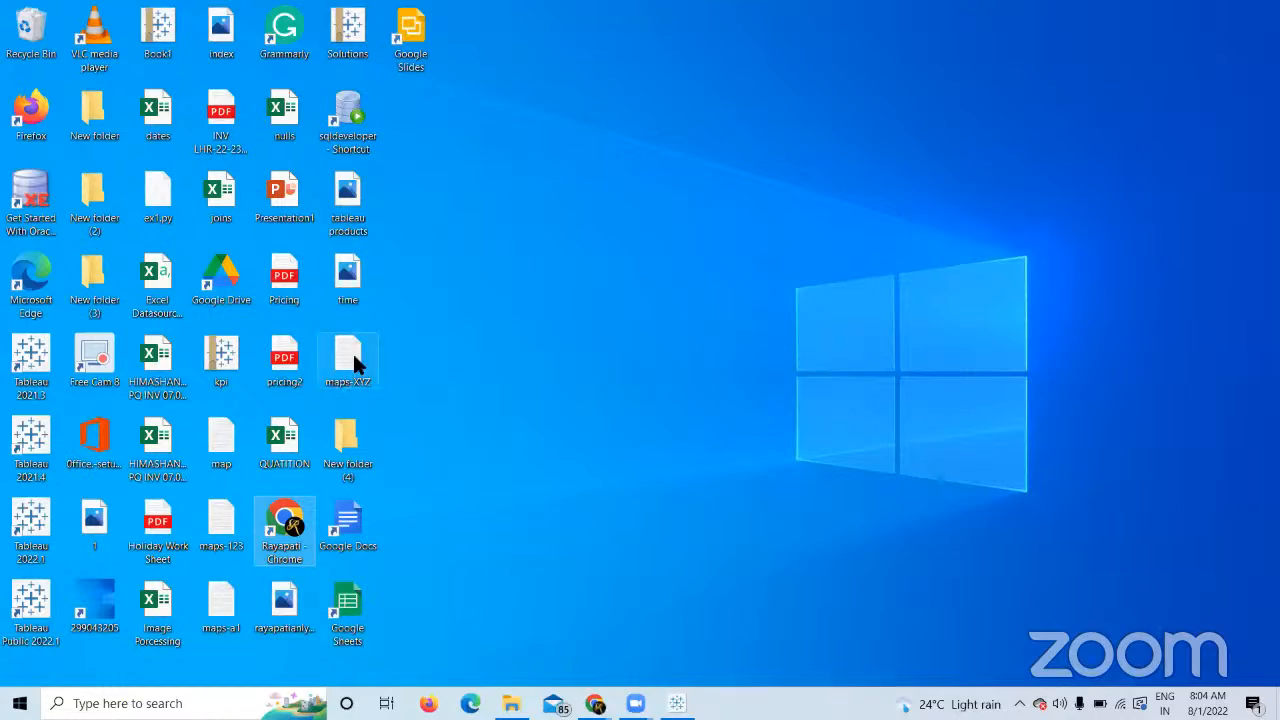
Glance at maps-XYZ, then open the map text file and highlight its X,Y,Z header.
double_click(356, 352)
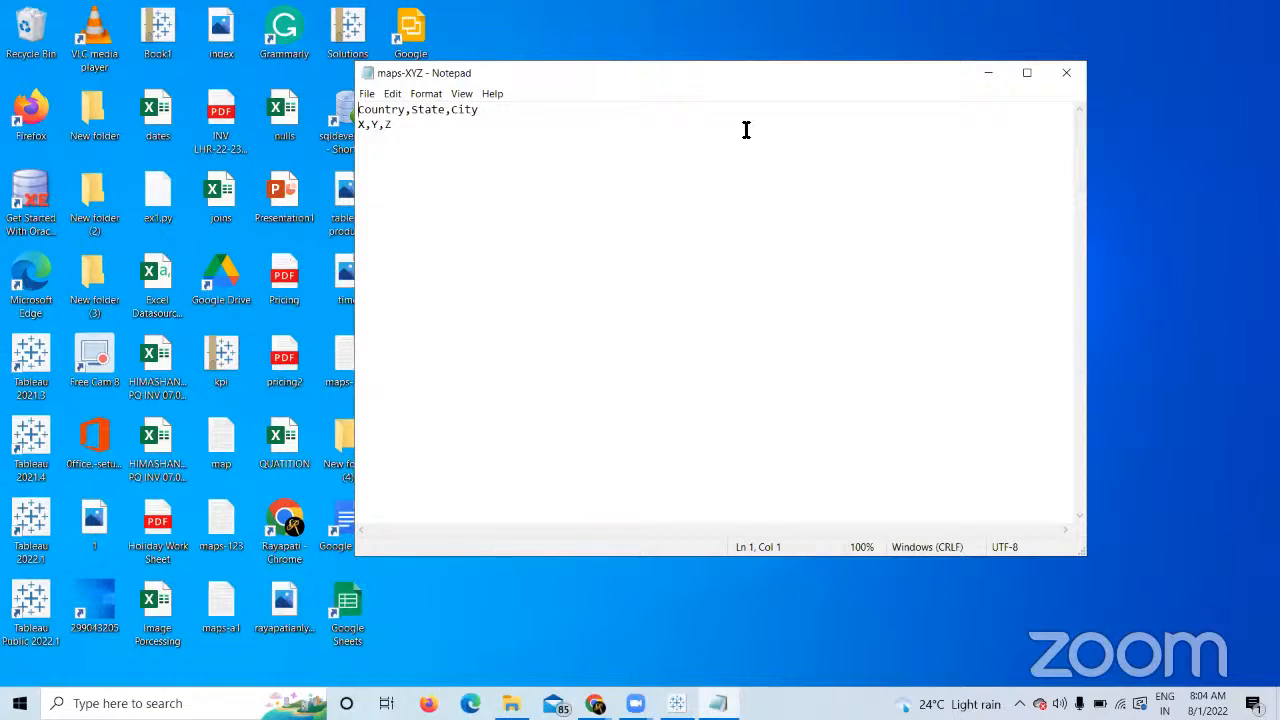
click(1066, 73)
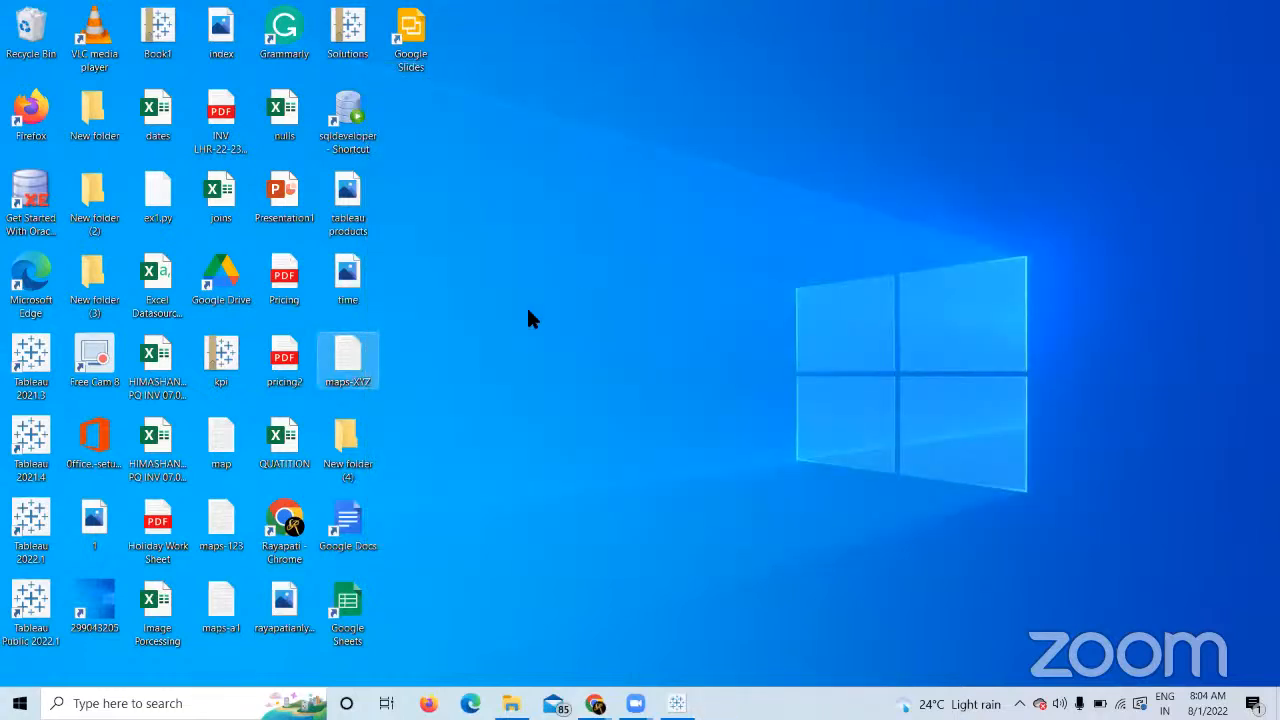
double_click(220, 451)
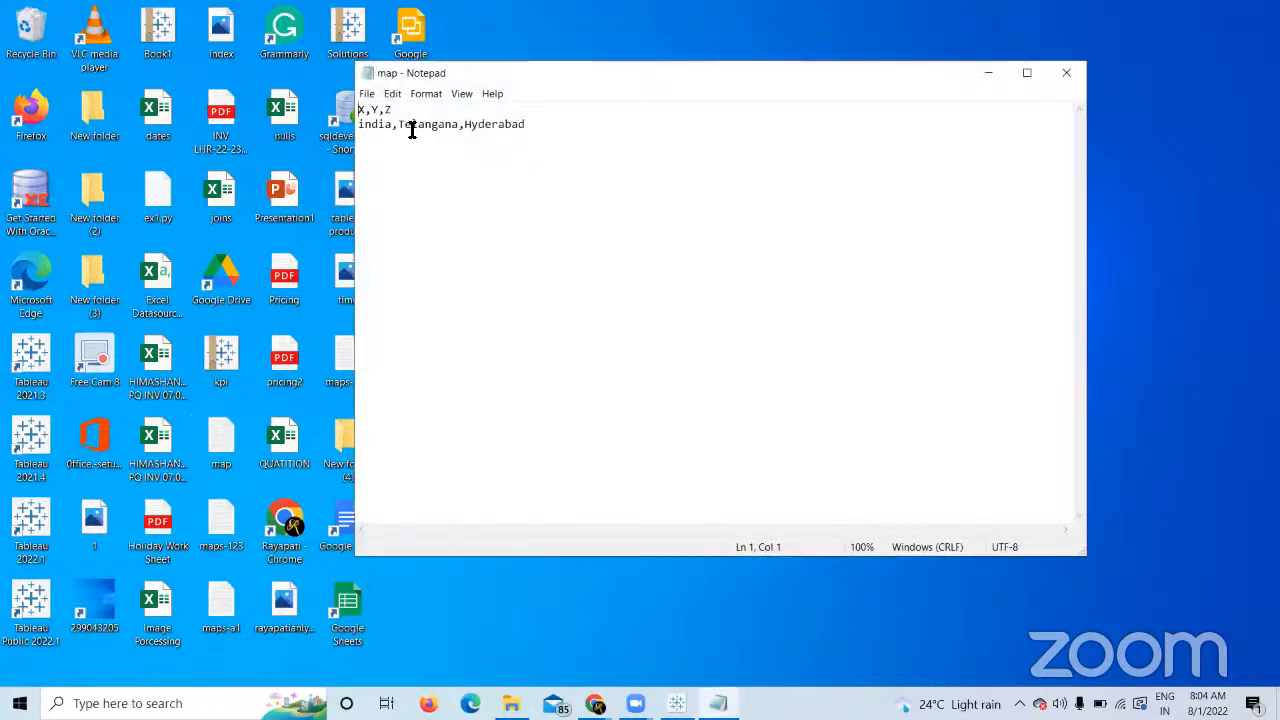
drag(397, 110, 352, 107)
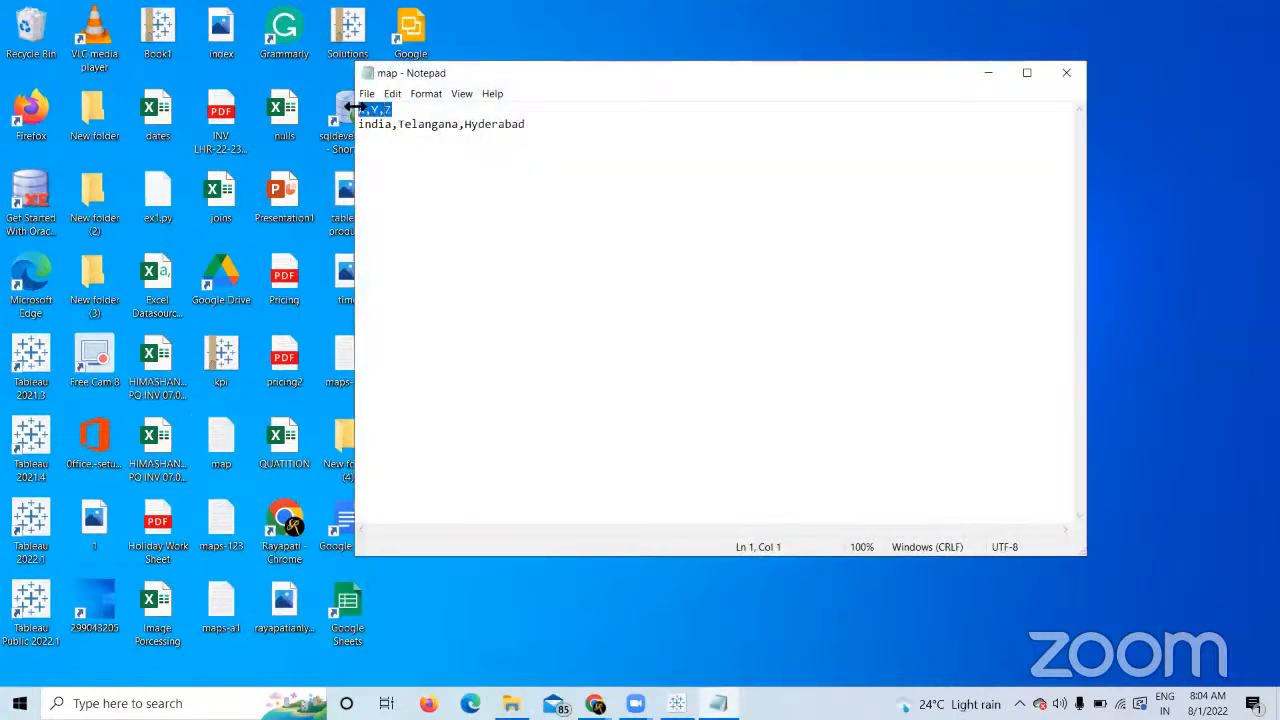
click(437, 251)
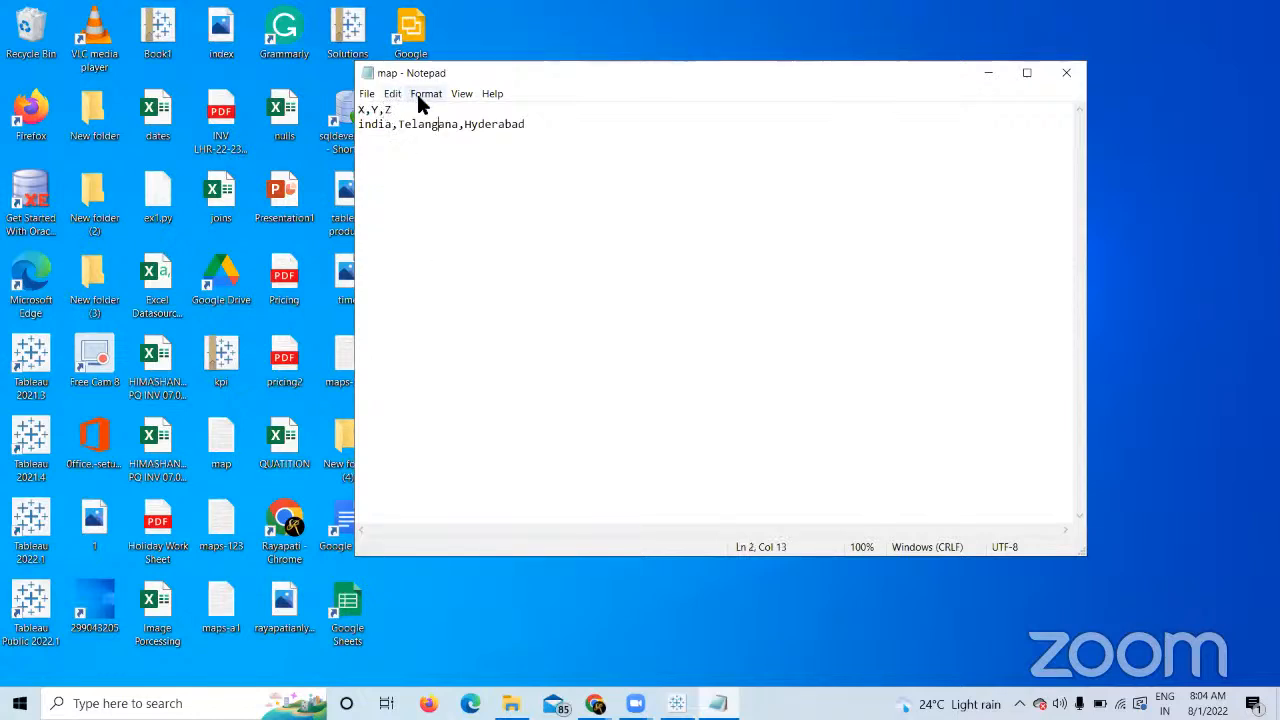
Highlight the india,Telangana,Hyderabad row and X,Y,Z header, then bring Tableau back.
drag(537, 122, 364, 125)
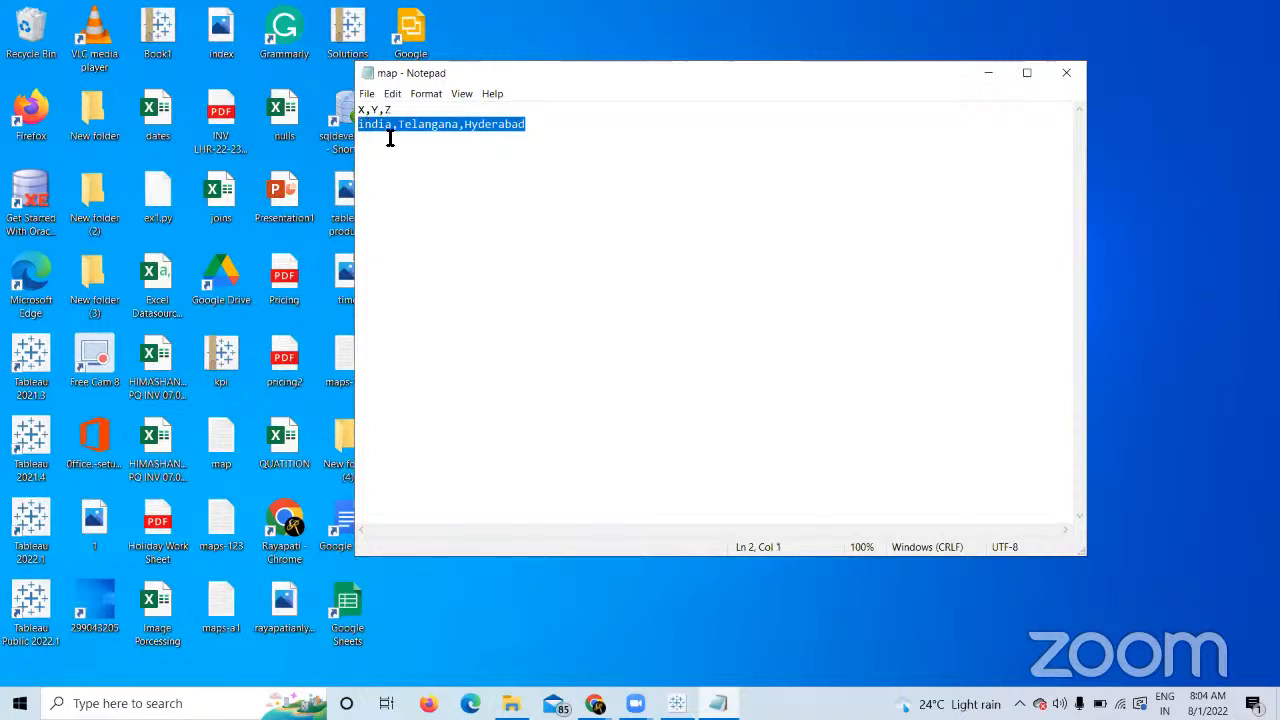
click(394, 95)
click(700, 162)
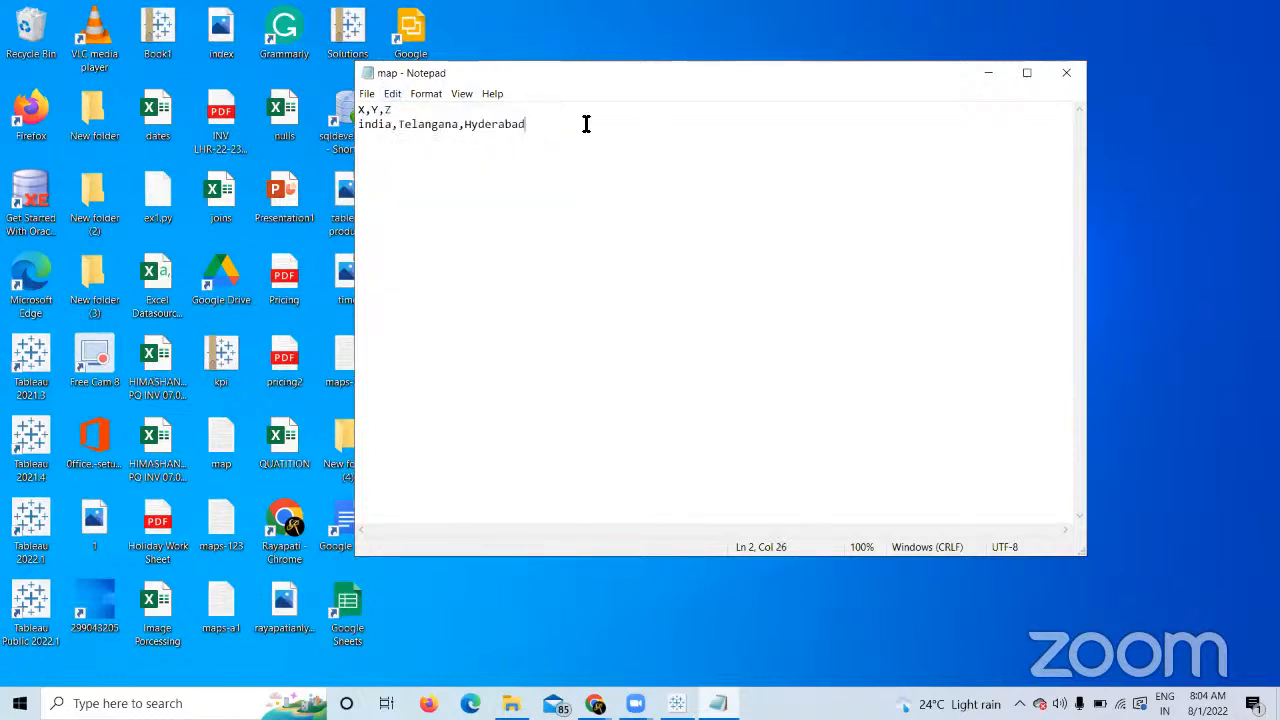
drag(397, 122, 343, 108)
click(399, 118)
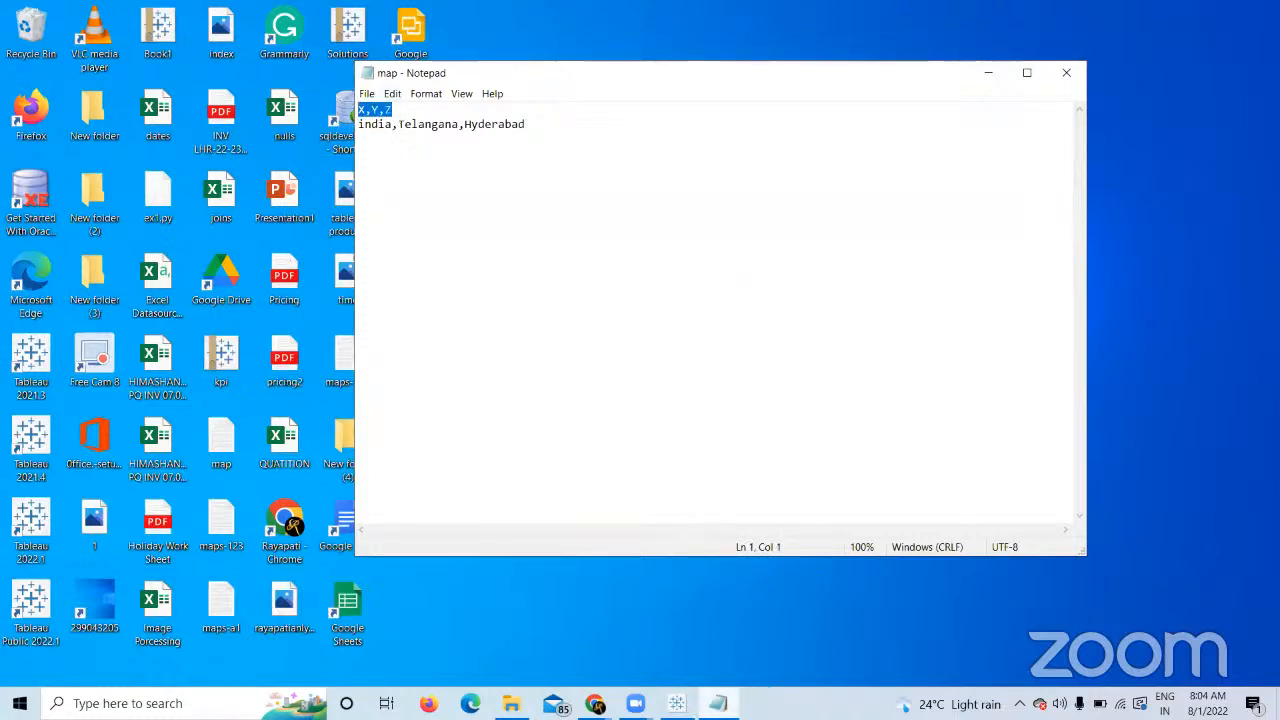
click(677, 703)
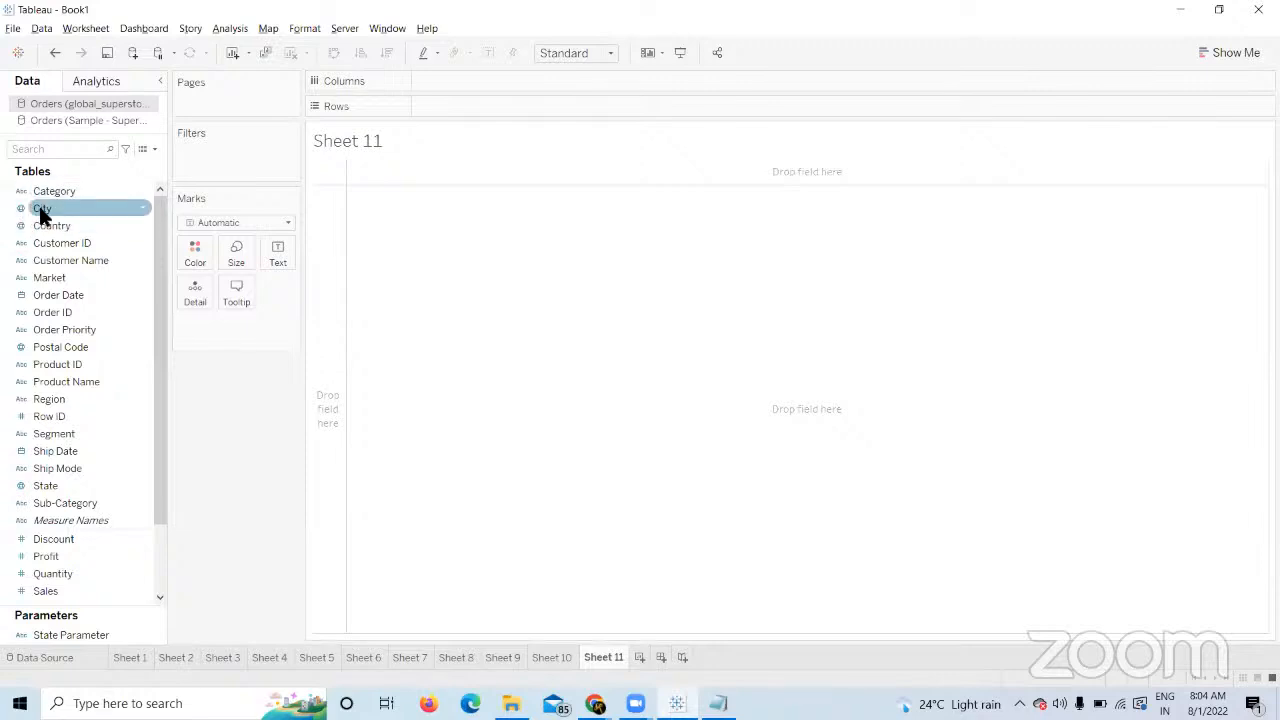
Connect to the Desktop's 'map' text file as a new data source and return to Sheet 11.
click(132, 53)
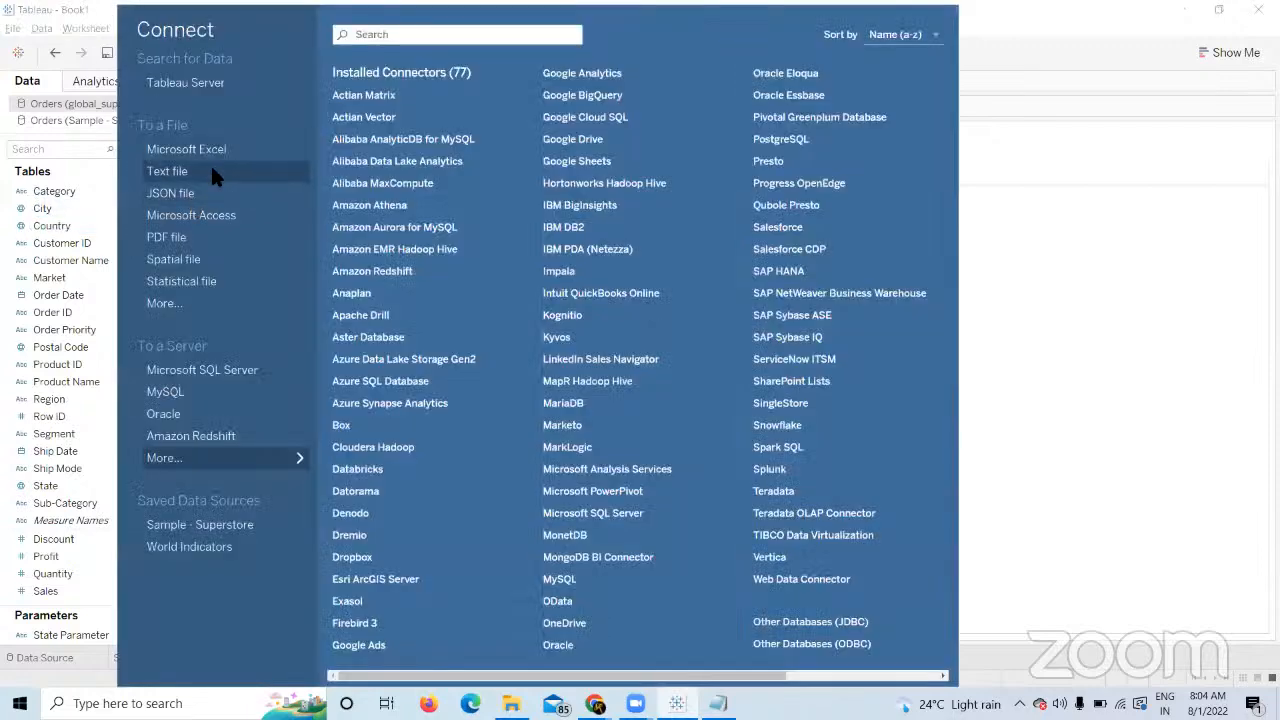
click(212, 170)
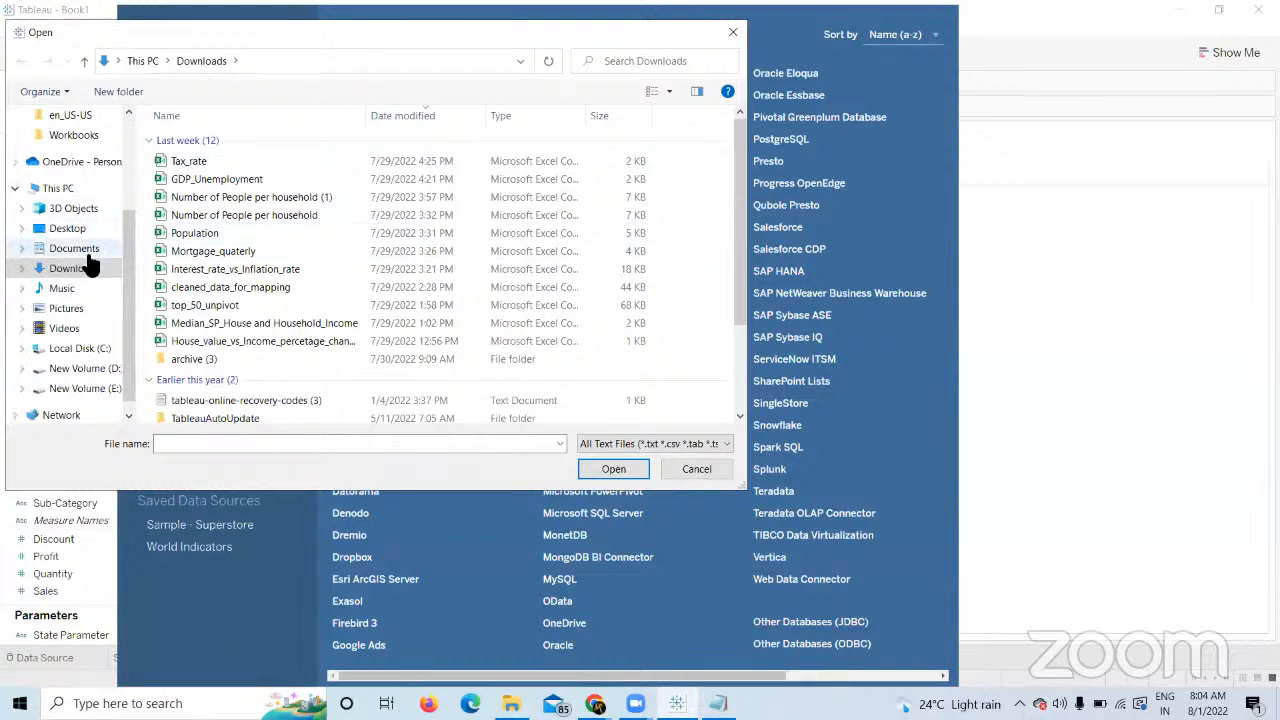
click(92, 230)
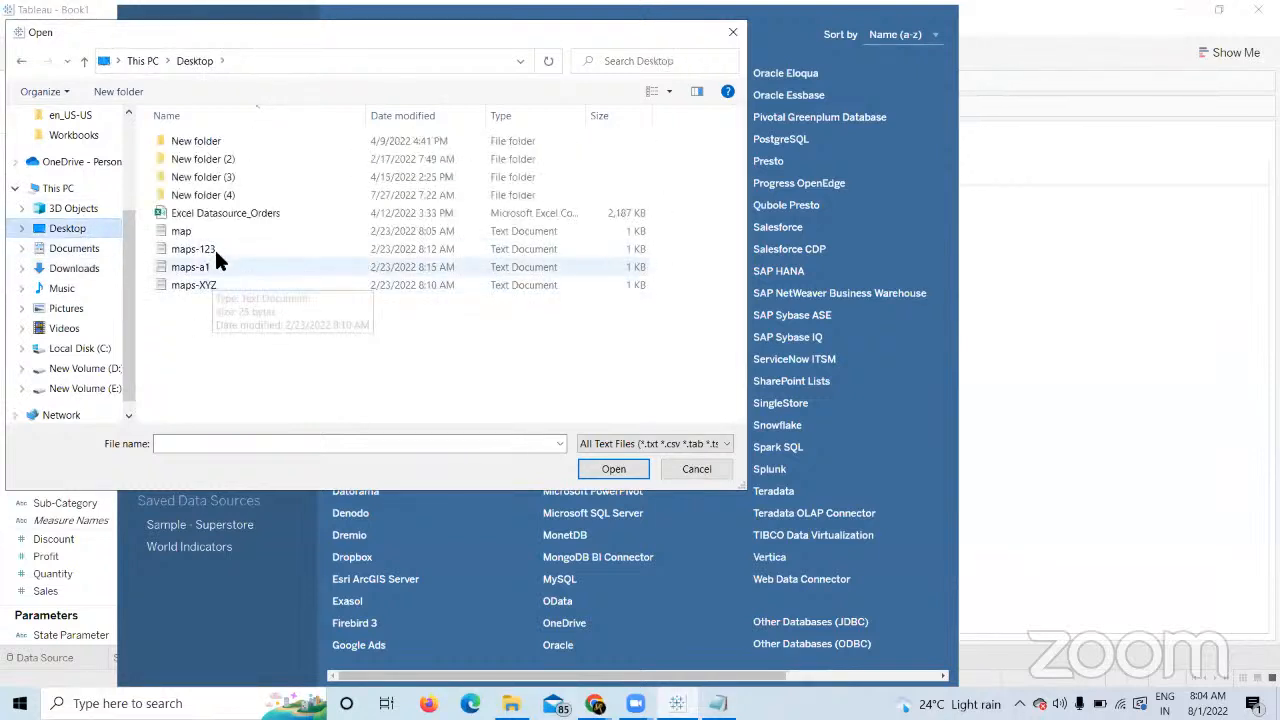
click(238, 231)
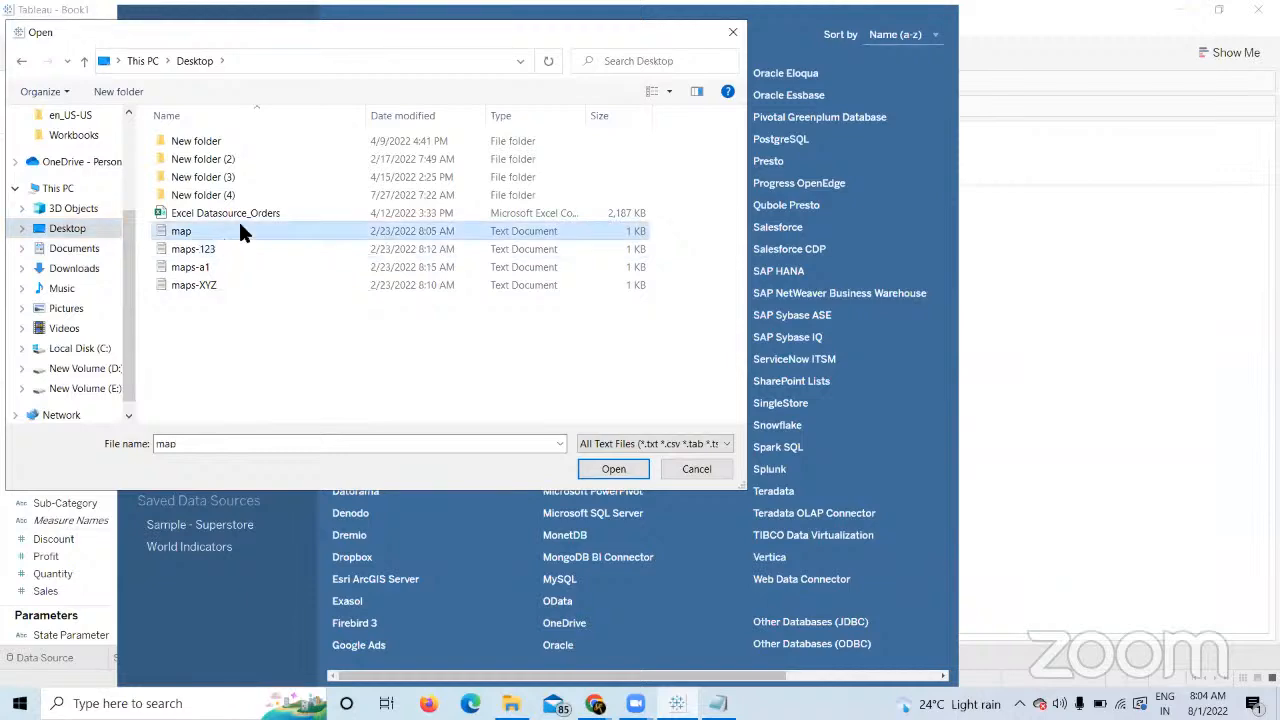
click(594, 460)
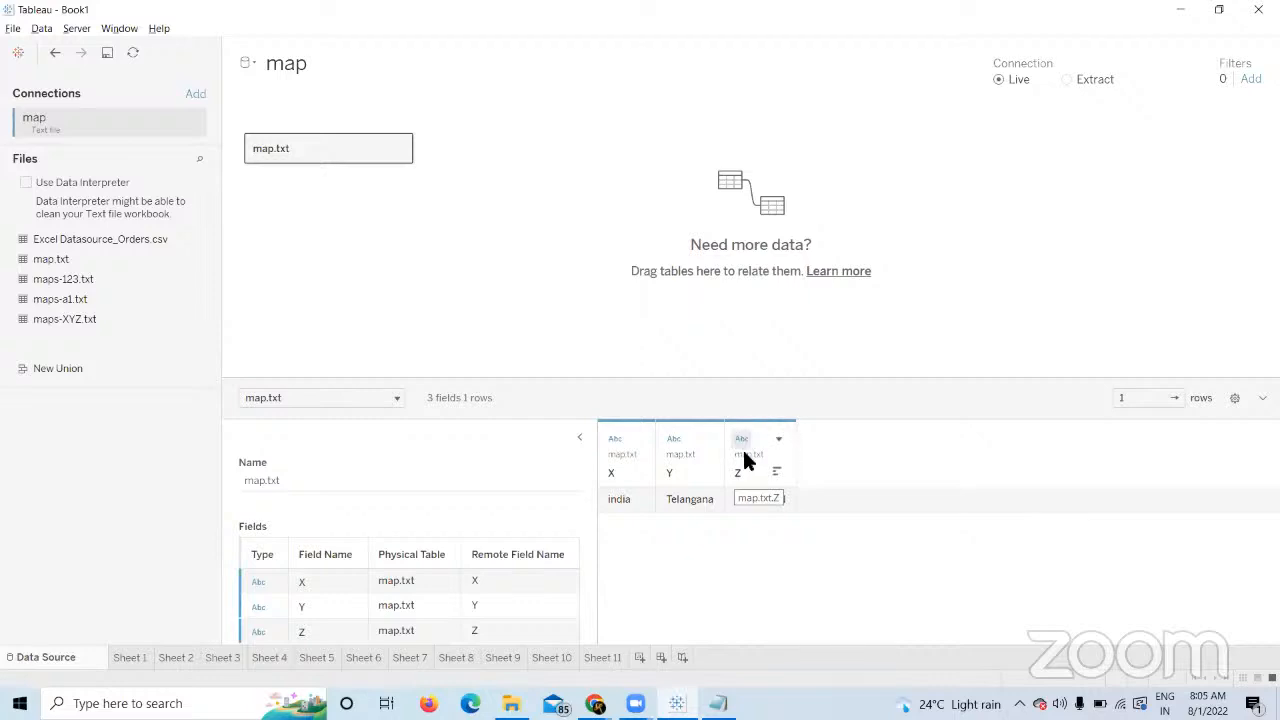
click(615, 656)
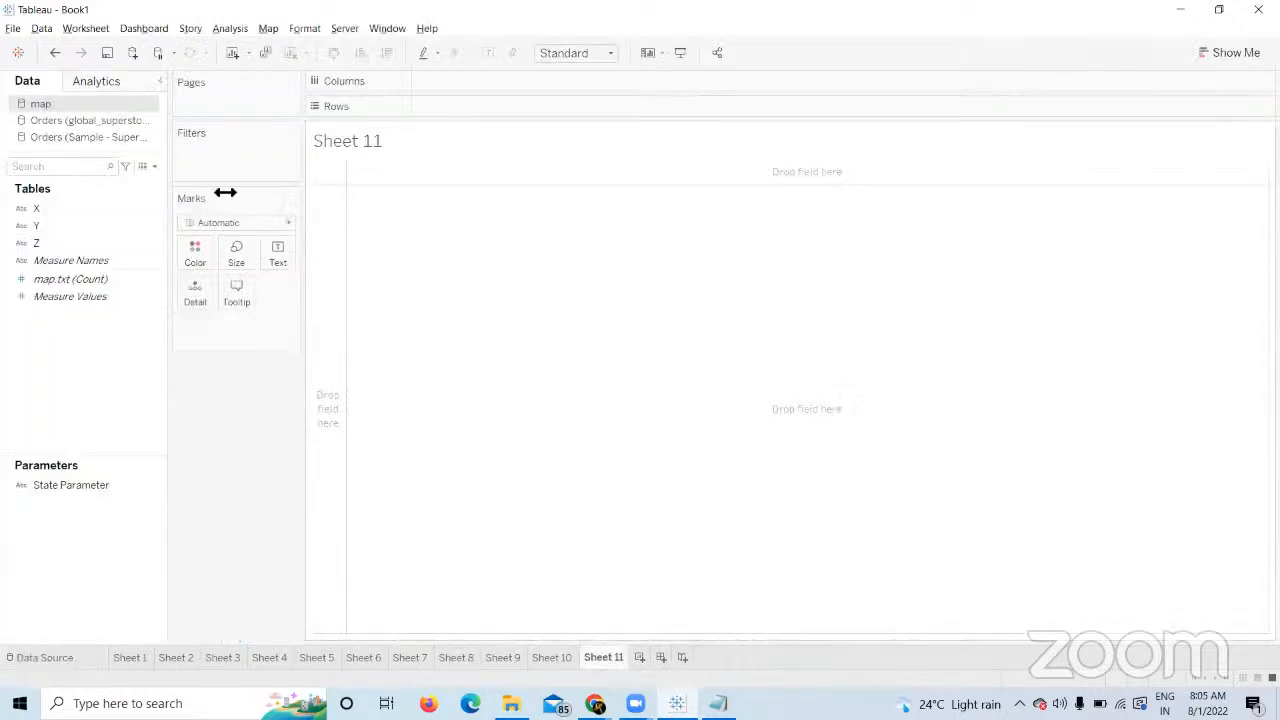
Preview the global superstore Orders data source's table.
click(80, 120)
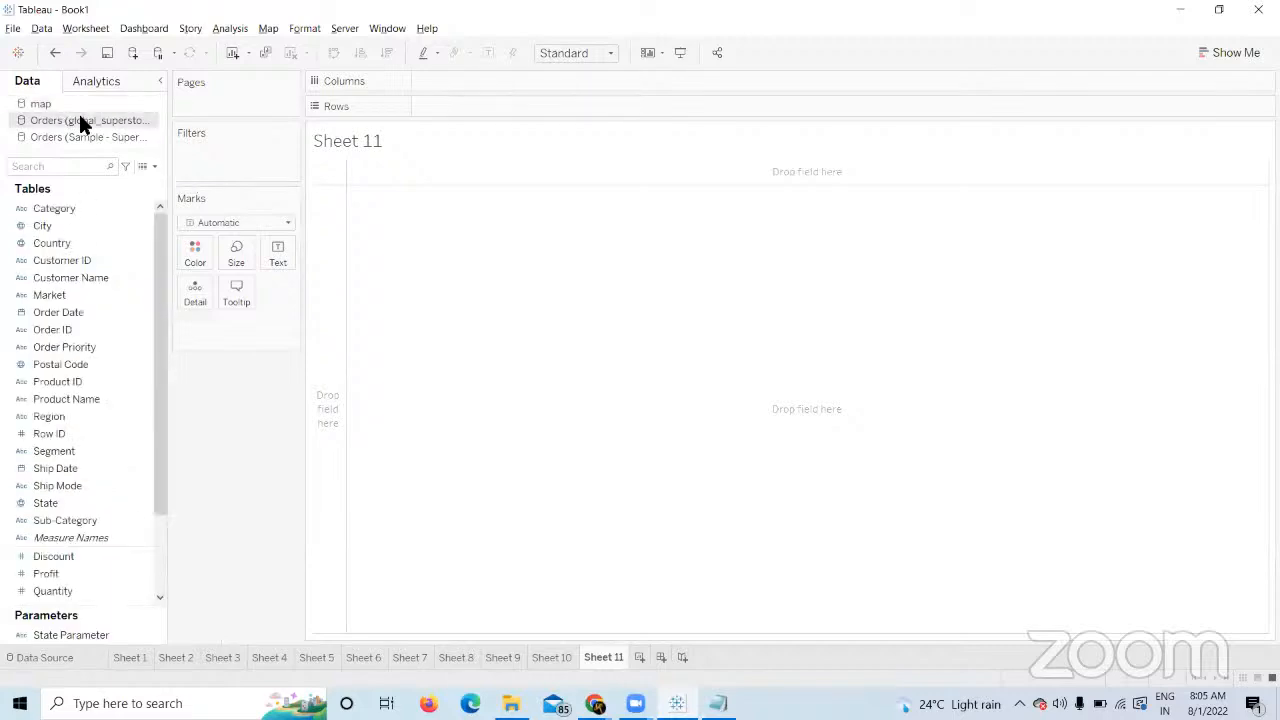
click(84, 659)
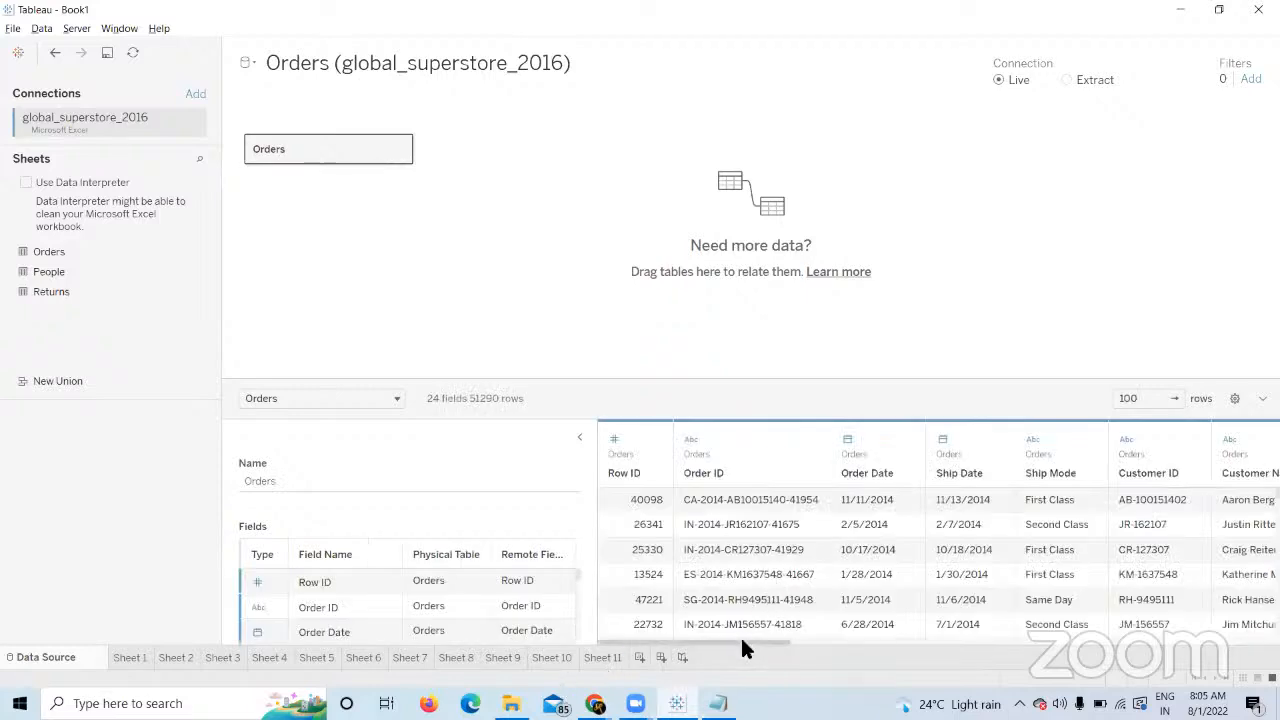
drag(740, 640, 1272, 622)
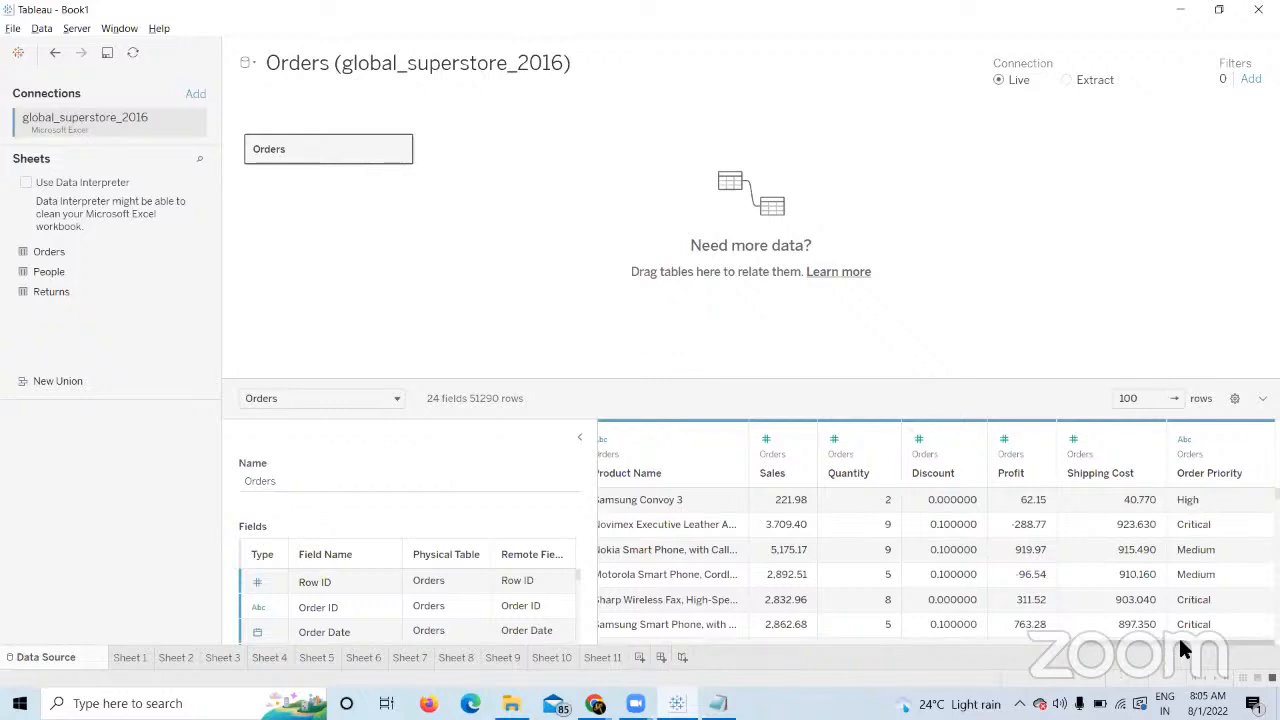
drag(1178, 640, 882, 694)
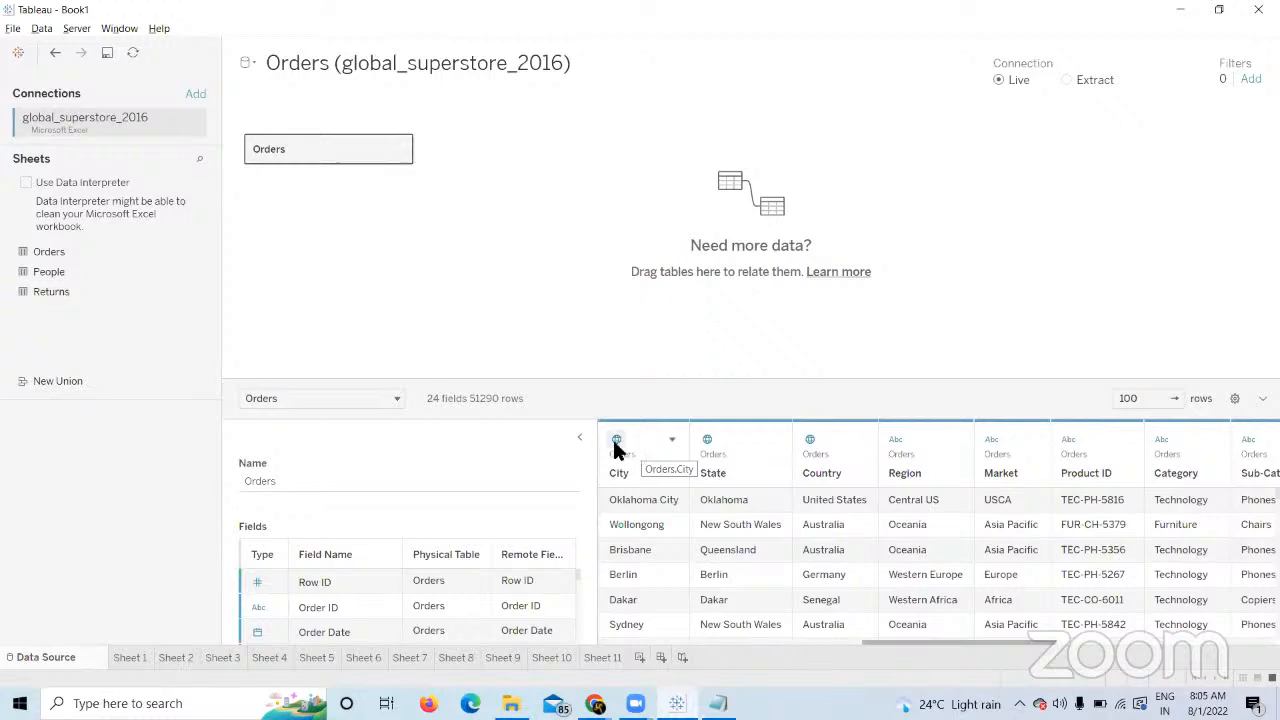
From Sheet 11, select the map data source and open its Data Source page.
click(602, 657)
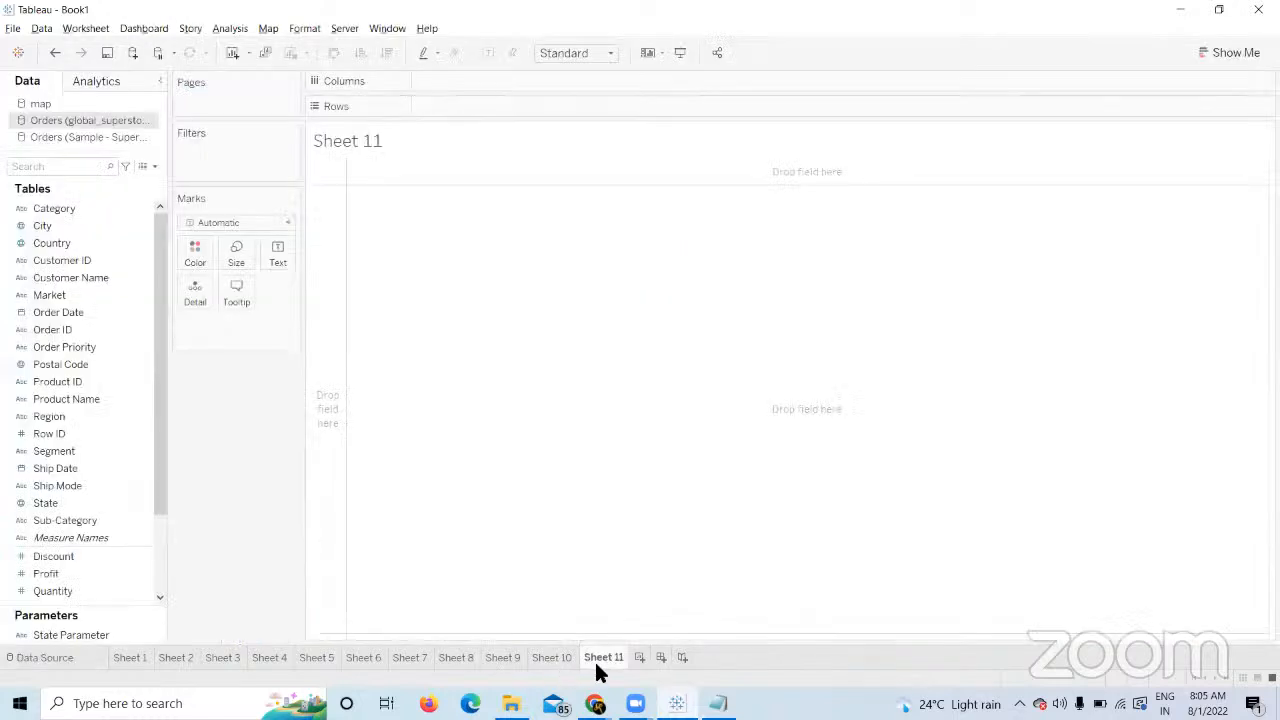
click(88, 101)
click(78, 656)
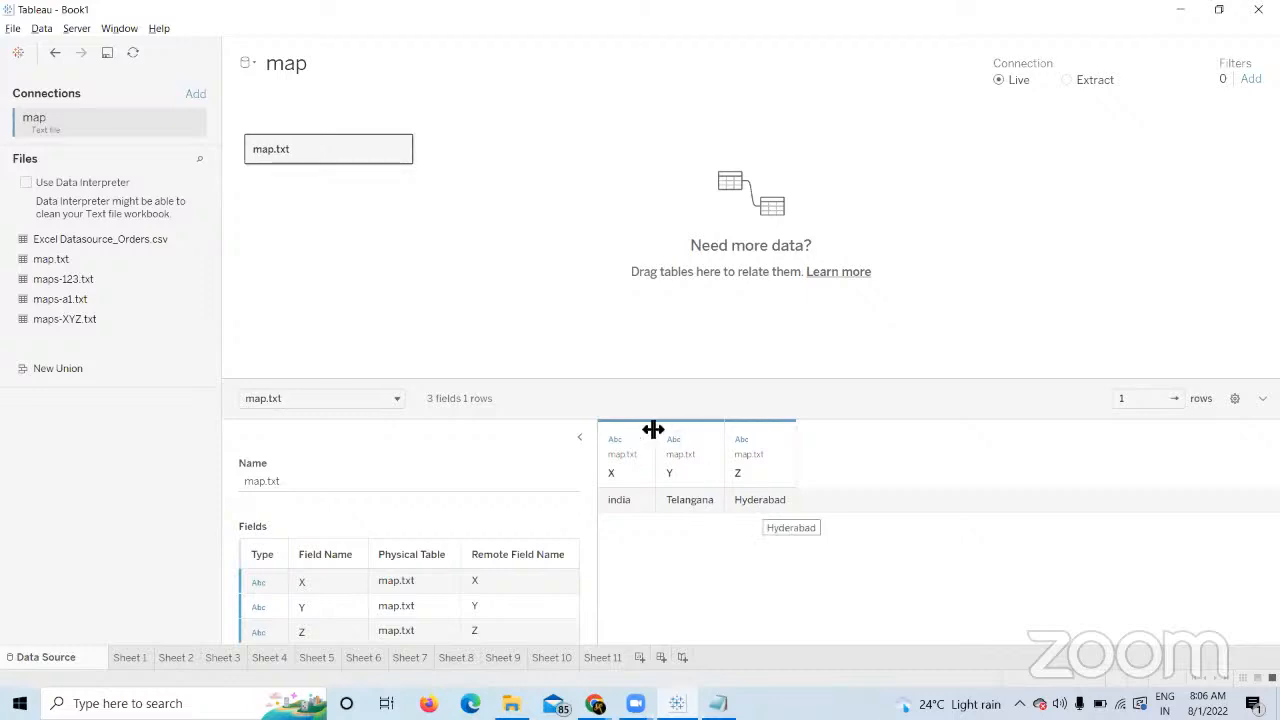
Back on Sheet 11, give field X the Country/Region geographic role.
click(600, 657)
click(12, 294)
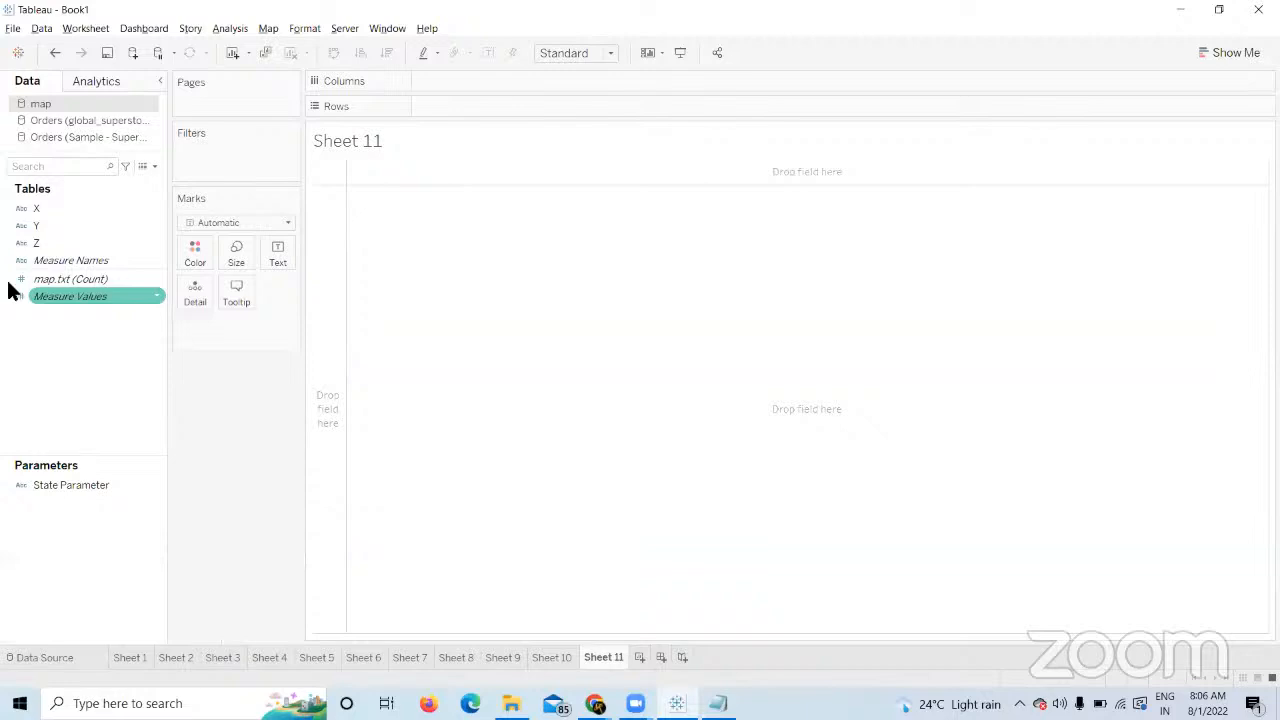
click(22, 209)
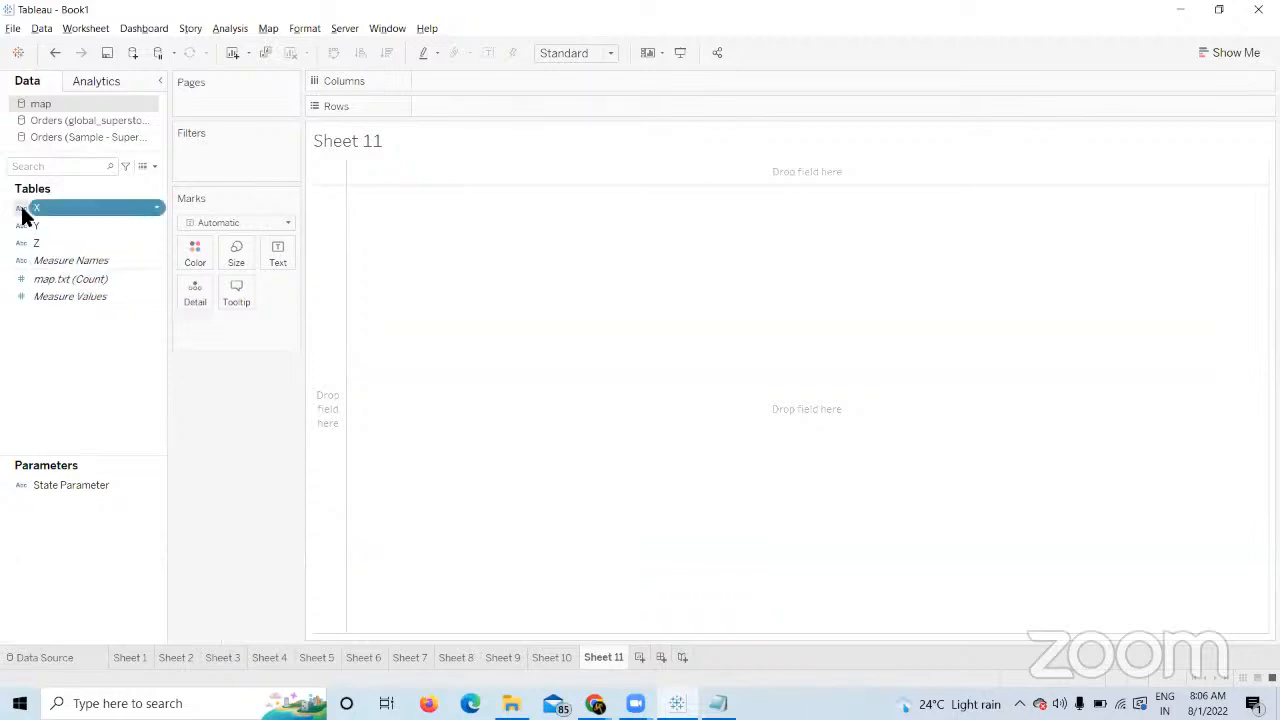
mouse_move(86, 367)
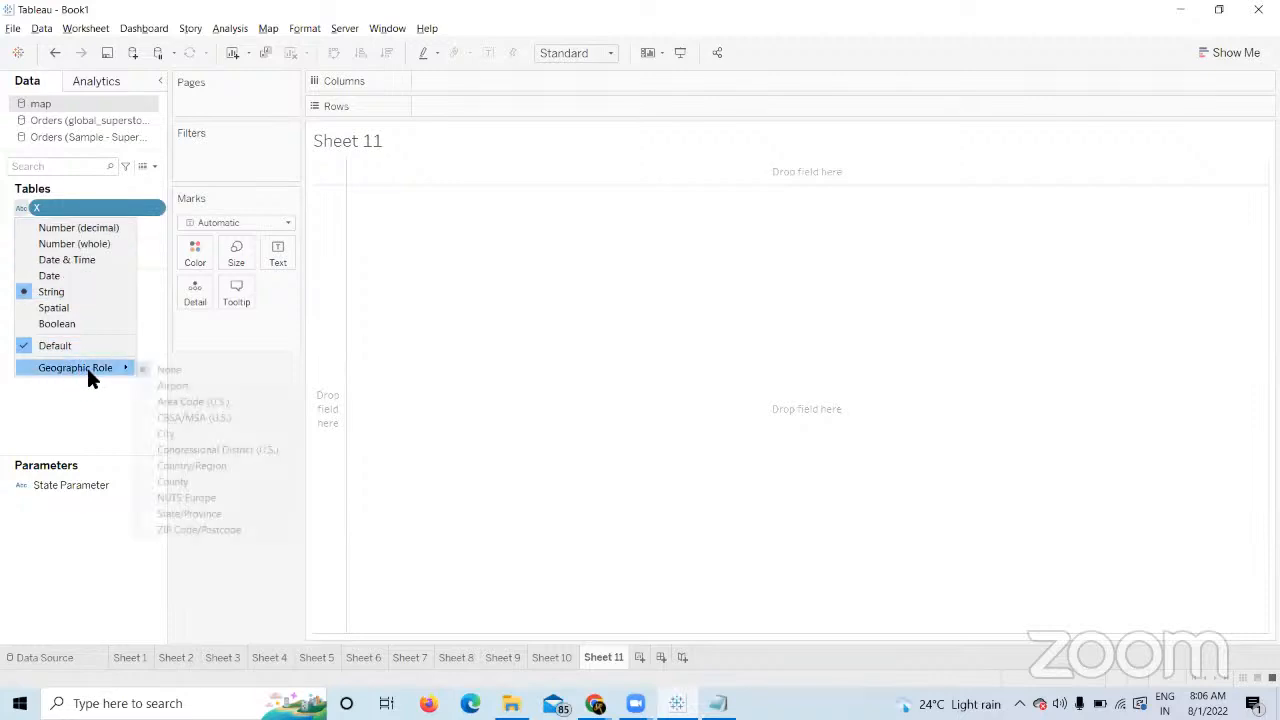
click(243, 605)
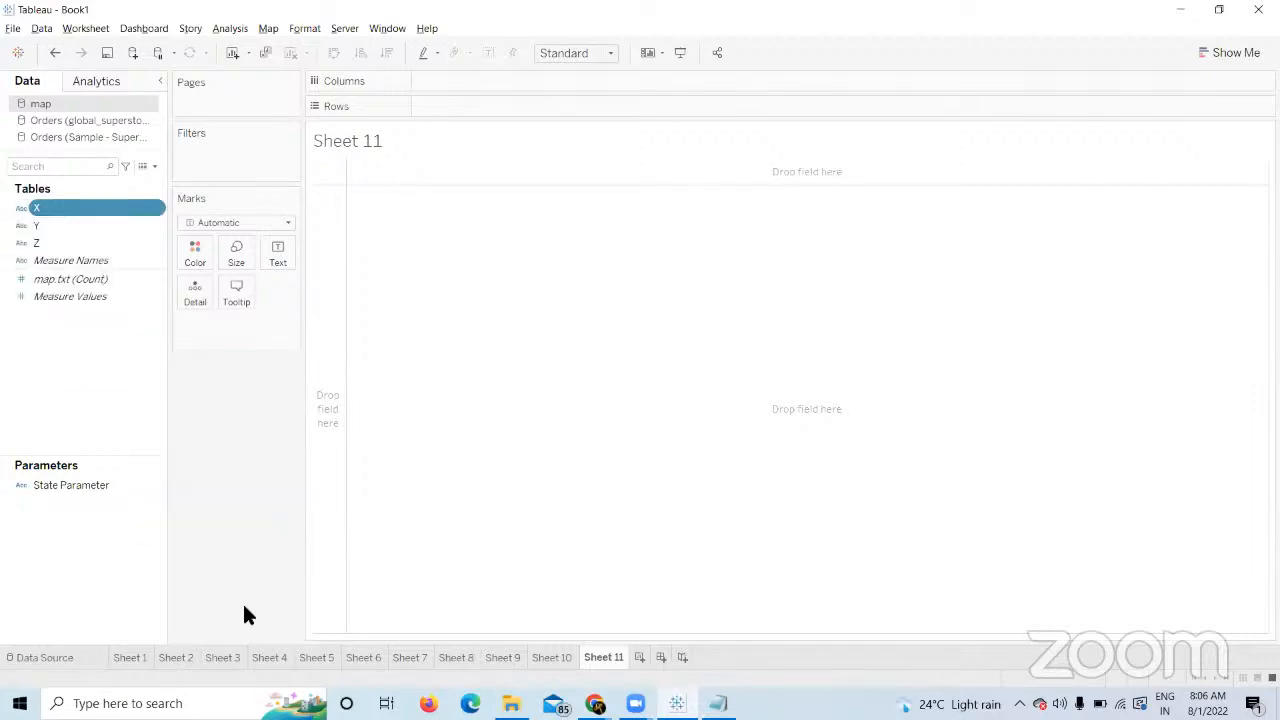
drag(114, 209, 58, 213)
click(21, 208)
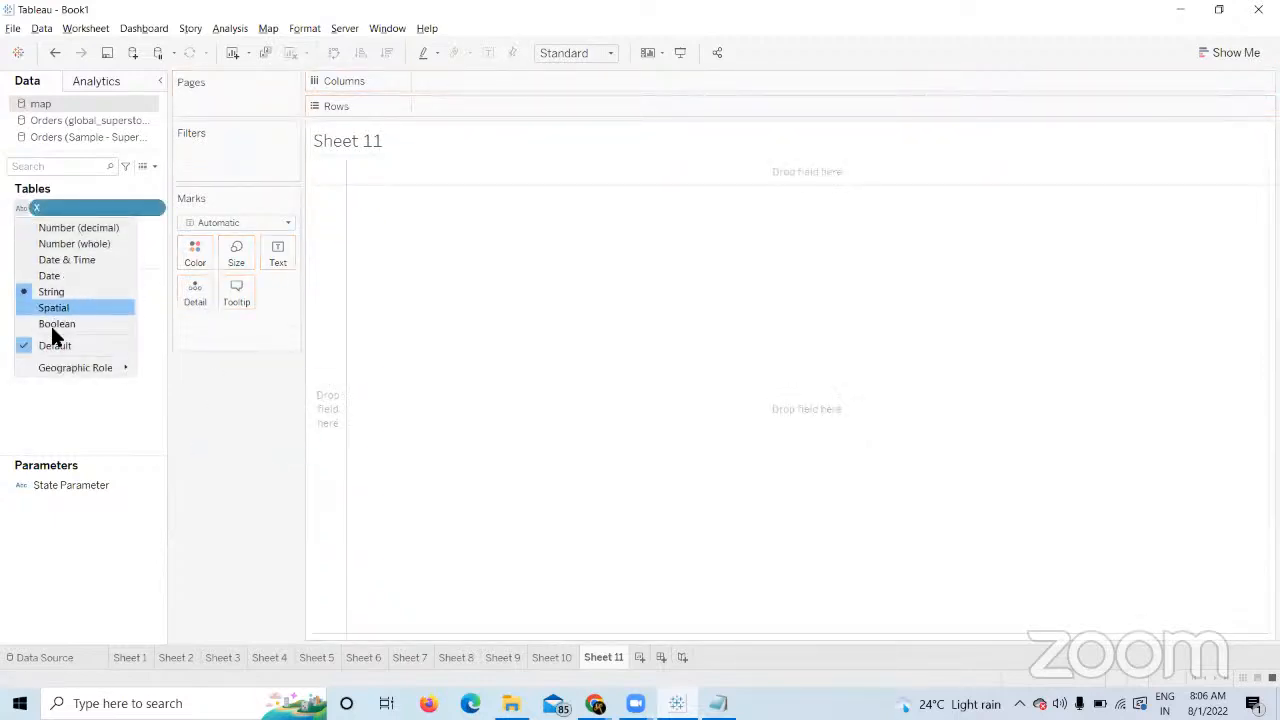
mouse_move(48, 366)
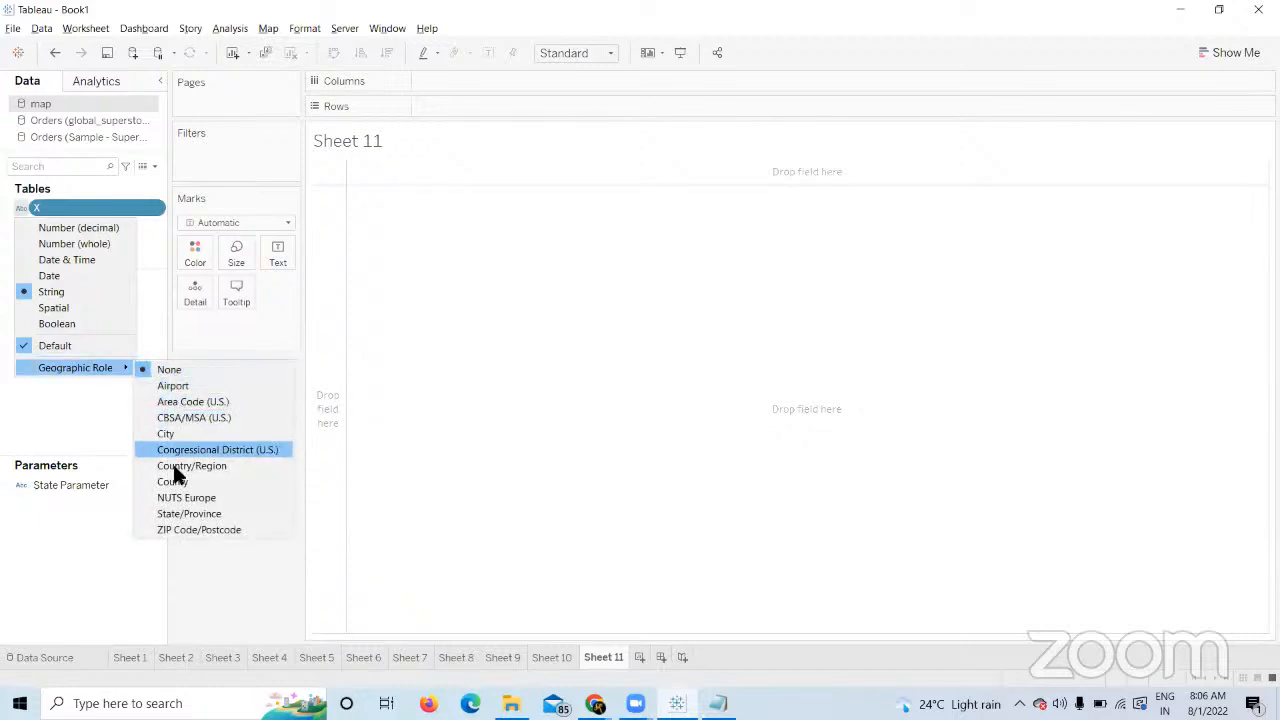
click(201, 463)
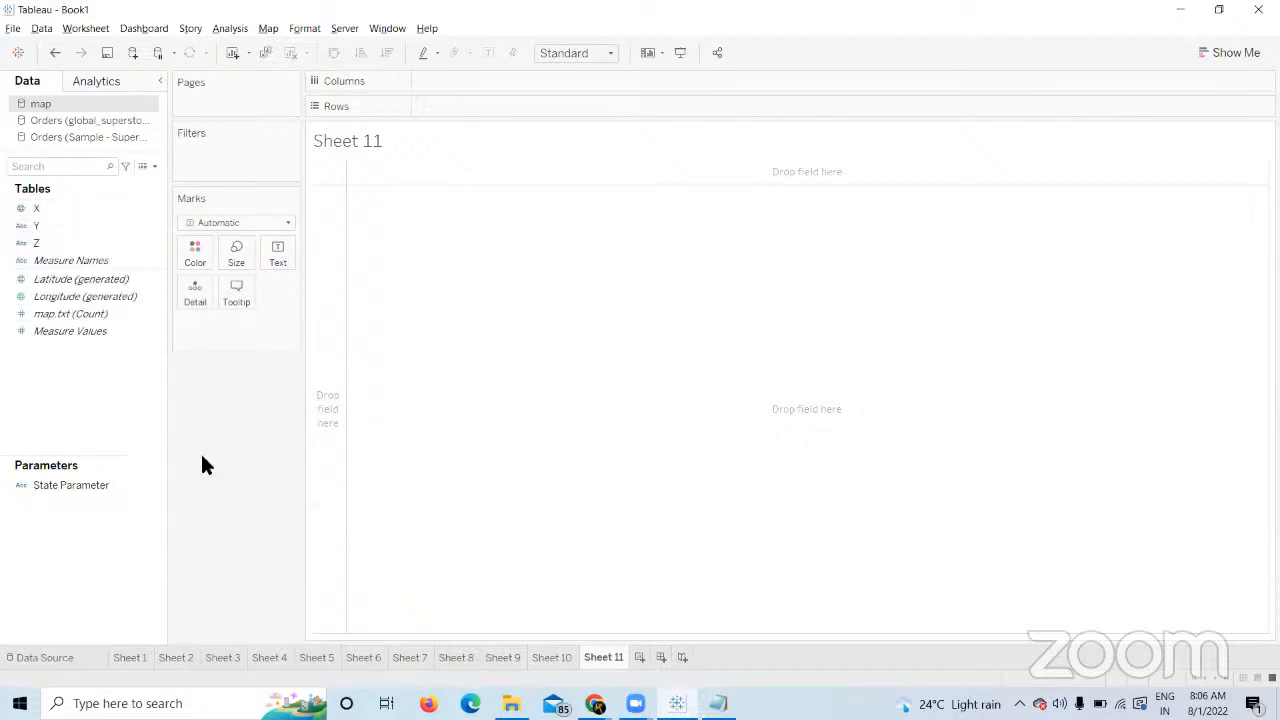
Give field Y the State/Province geographic role.
click(30, 210)
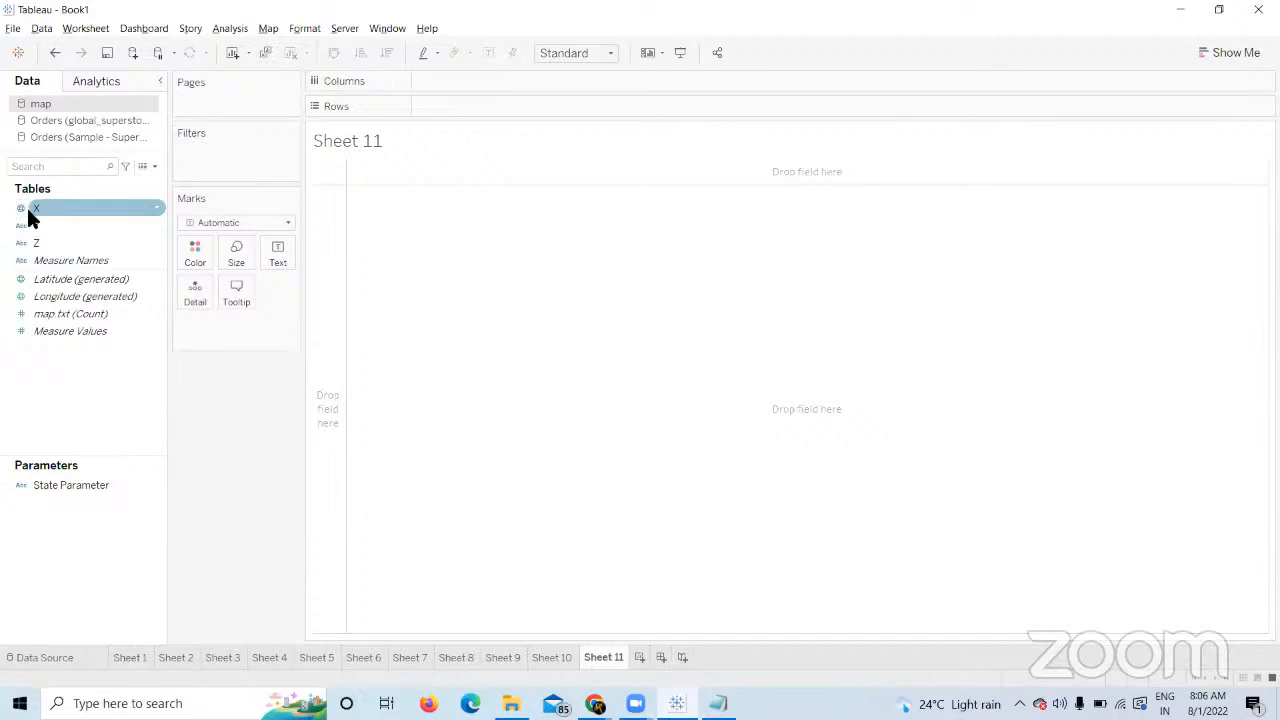
click(18, 226)
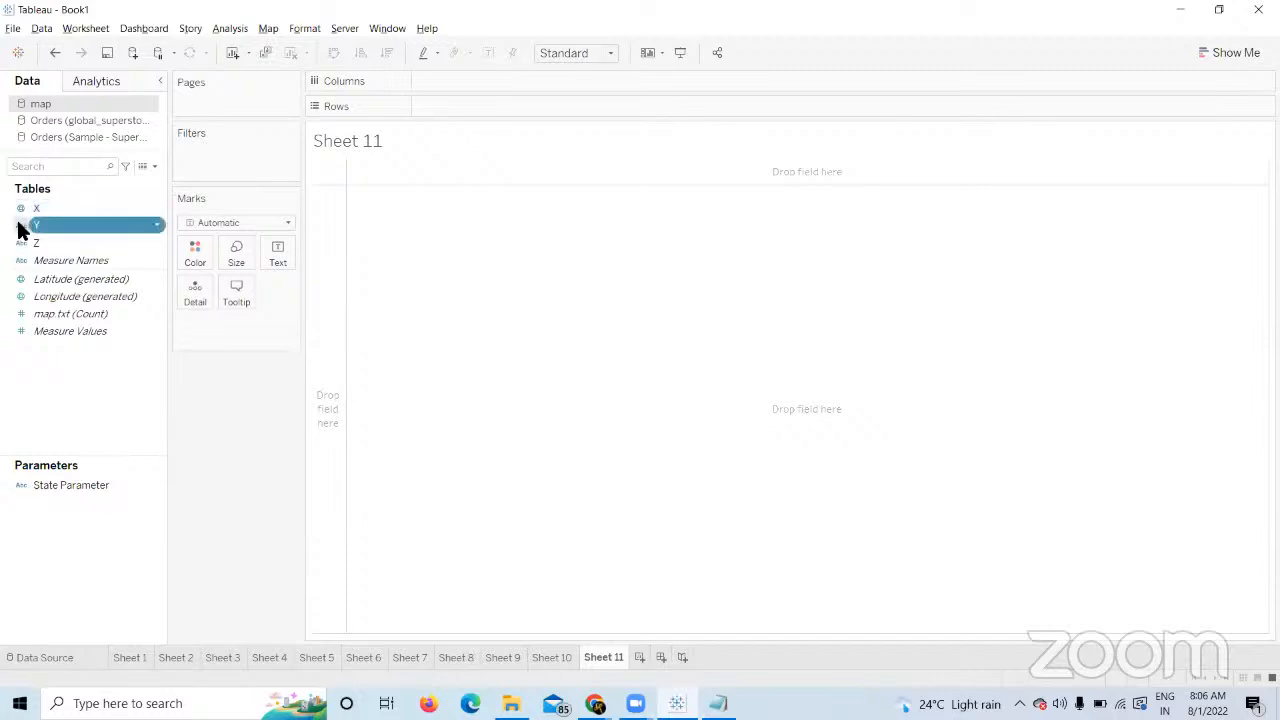
click(18, 226)
mouse_move(83, 386)
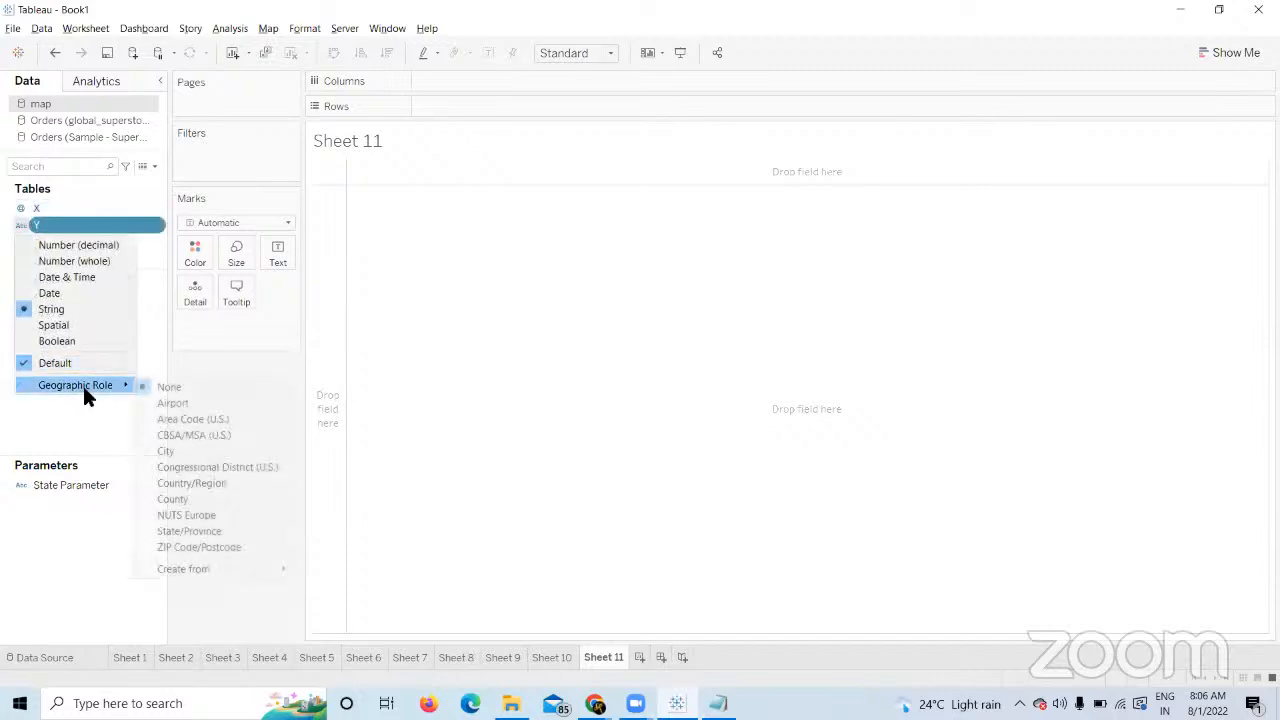
click(170, 531)
click(30, 245)
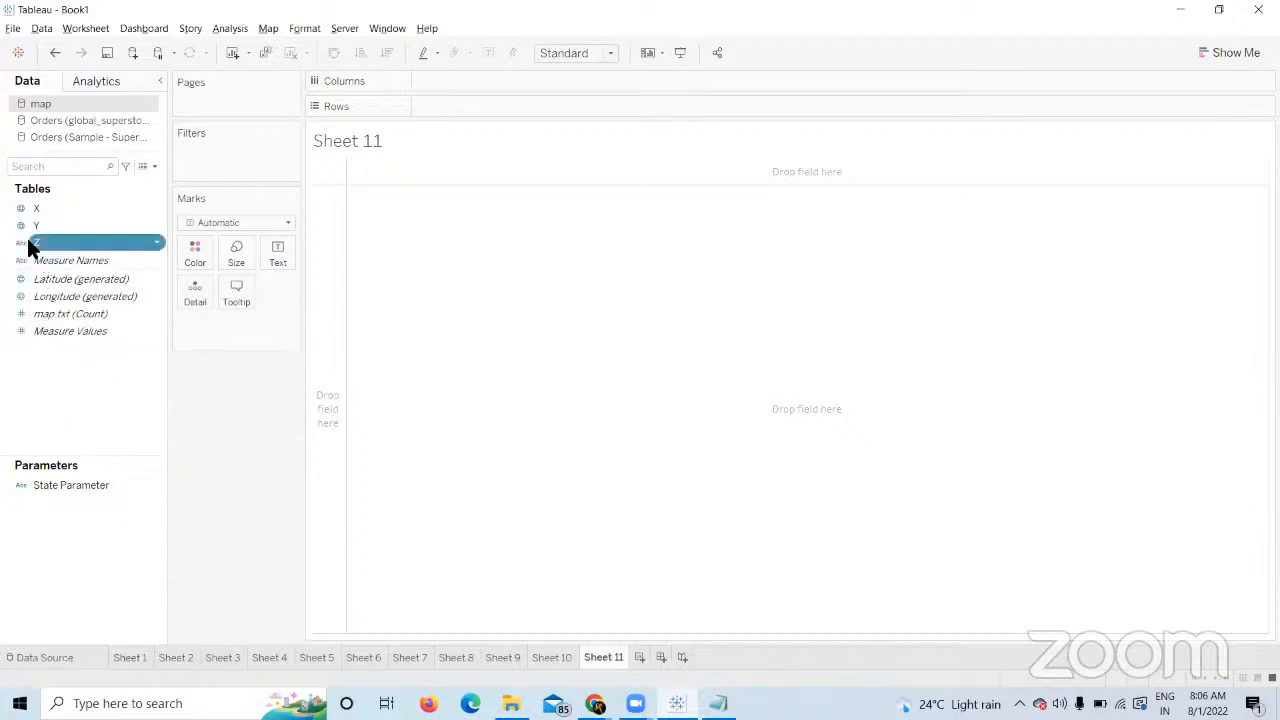
Give field Z the City geographic role and plot X on a map.
click(19, 244)
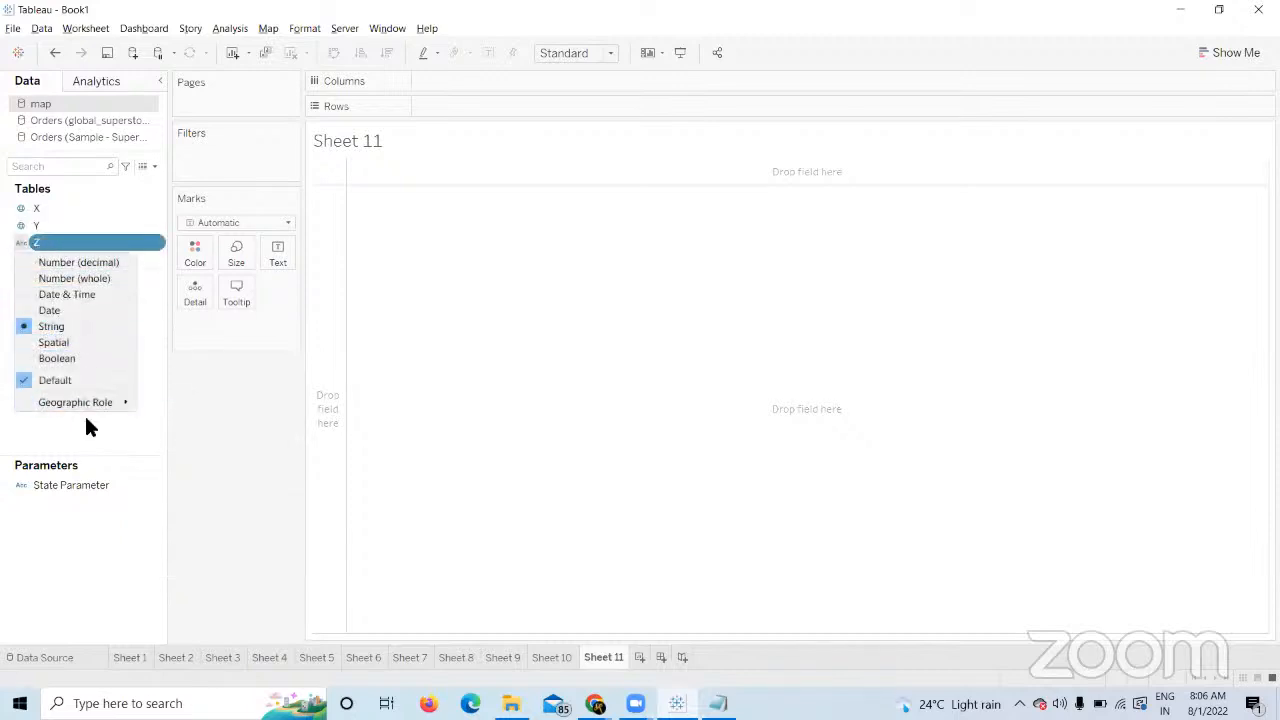
mouse_move(108, 402)
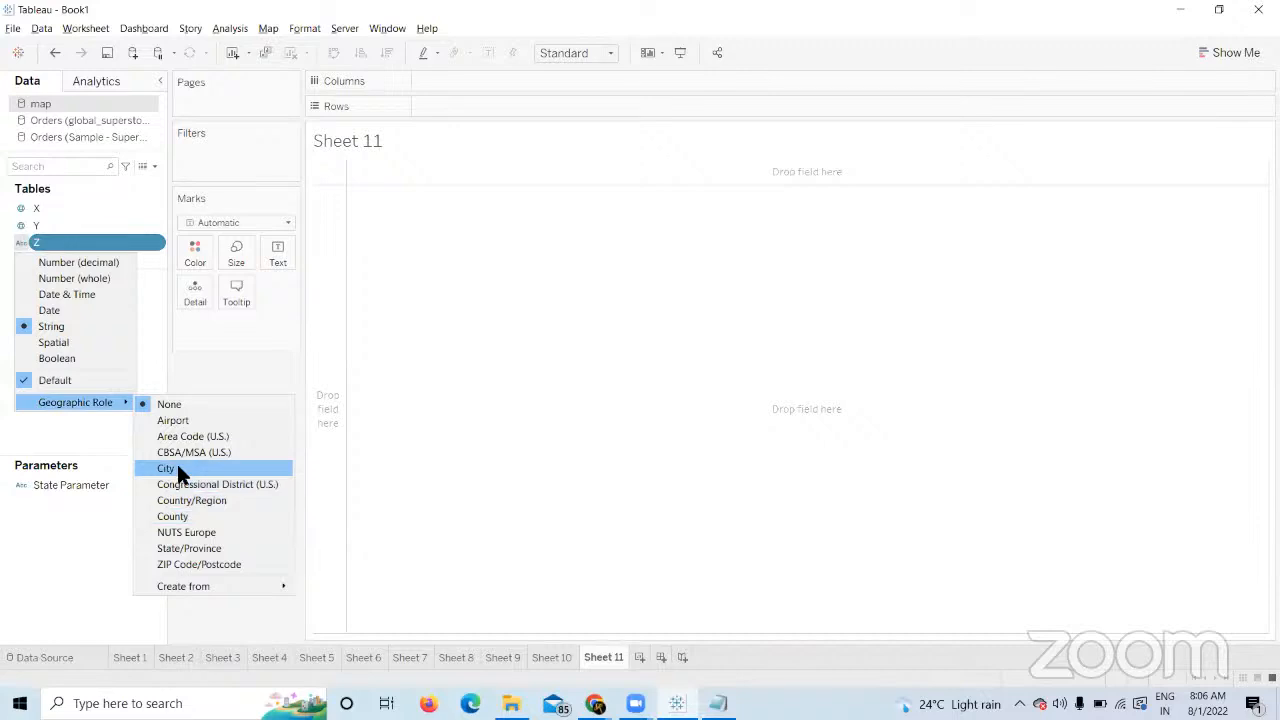
click(177, 464)
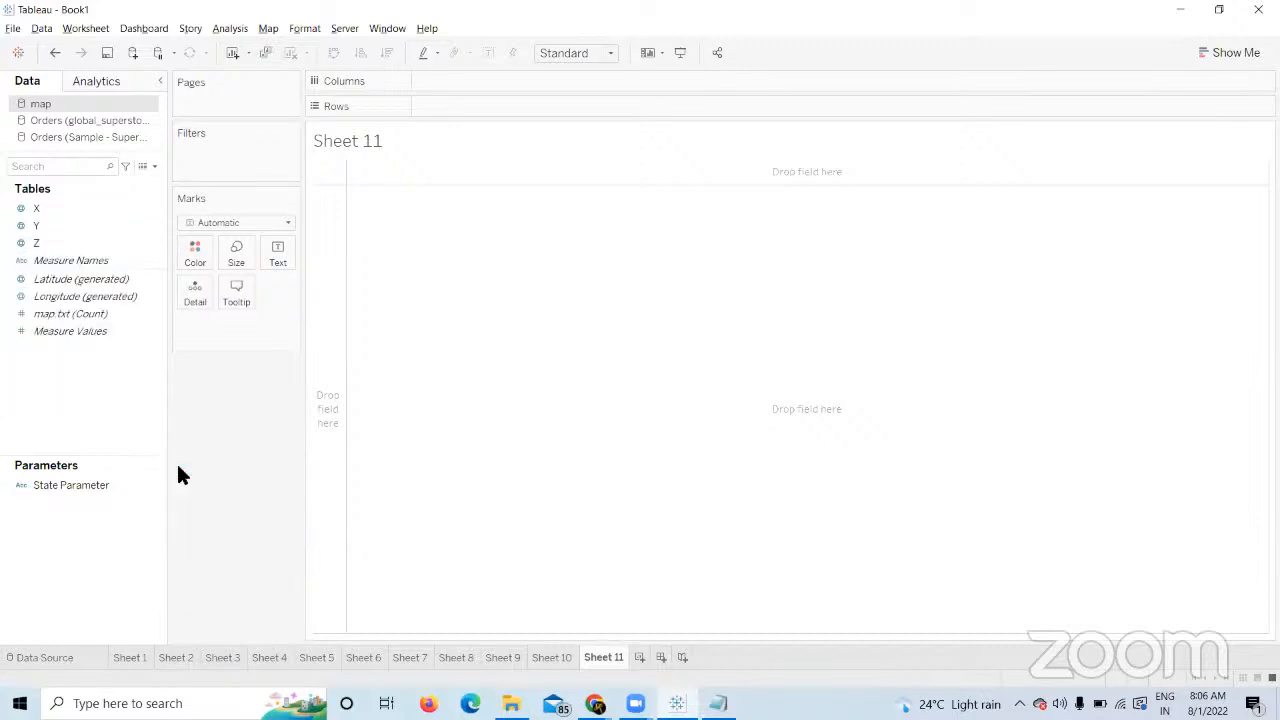
double_click(50, 207)
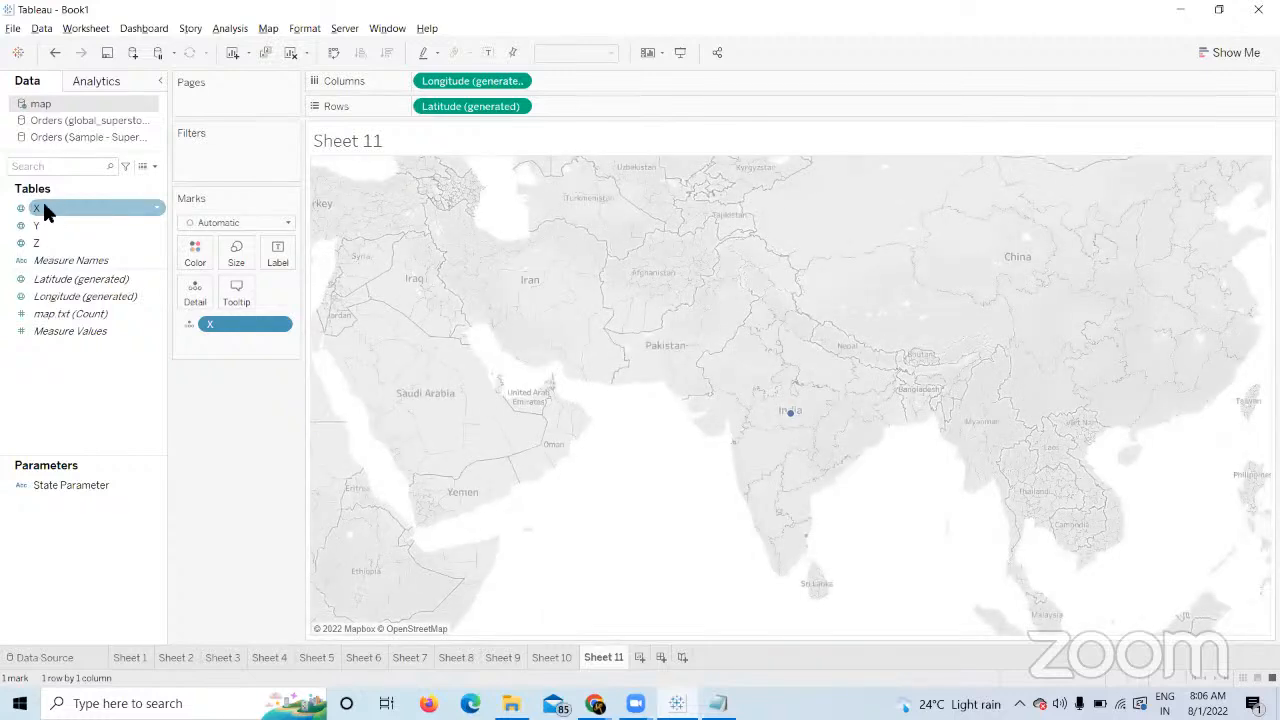
Add Y and Z as mark detail, placing the single mark at Hyderabad, Telangana.
click(48, 226)
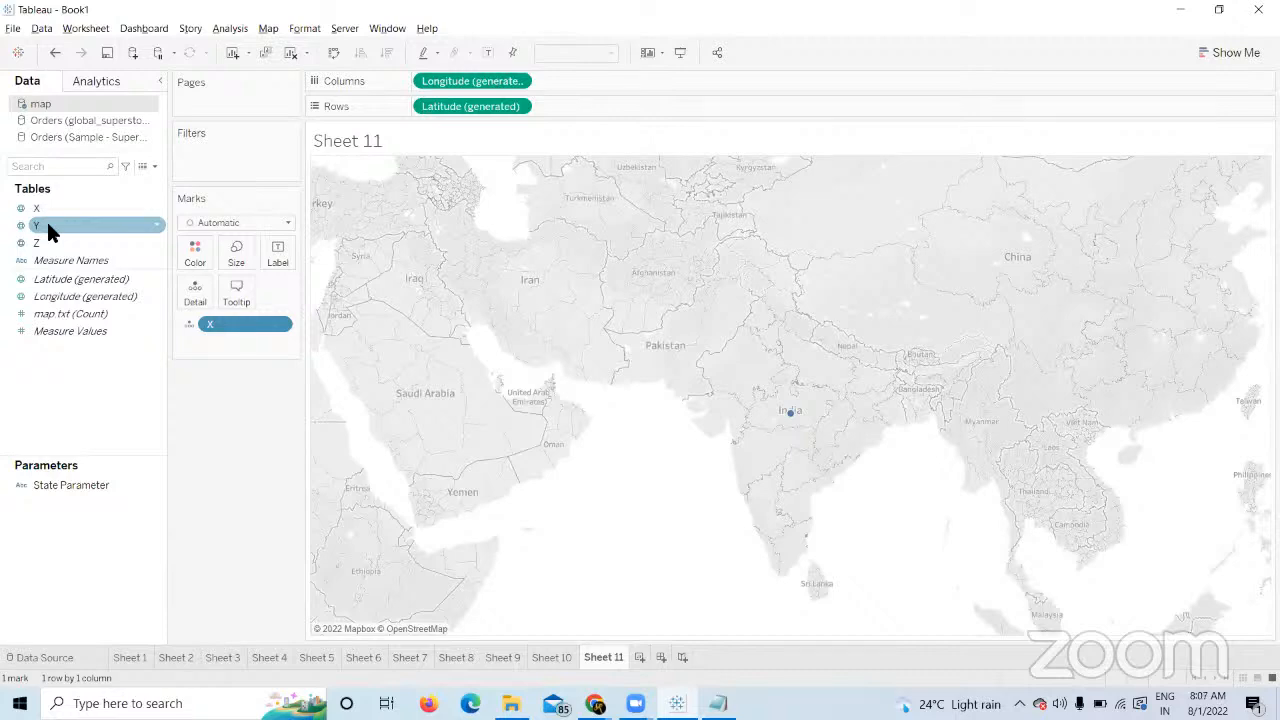
double_click(47, 225)
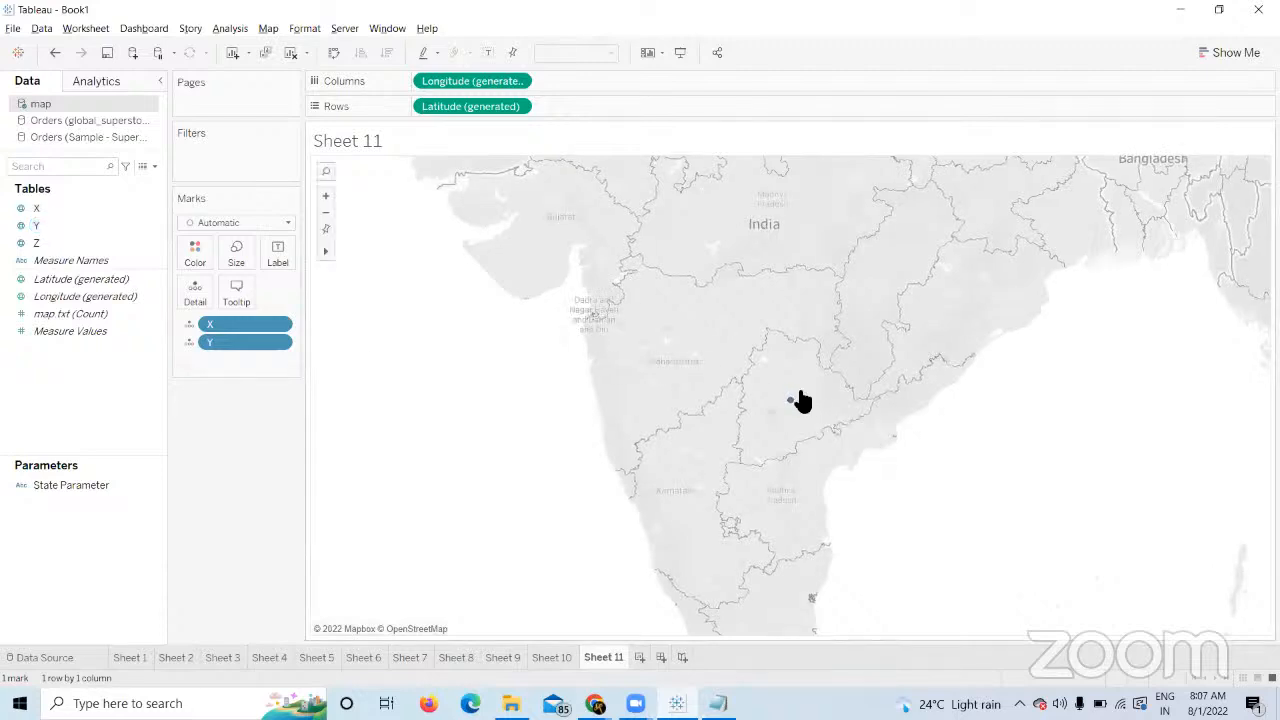
click(31, 244)
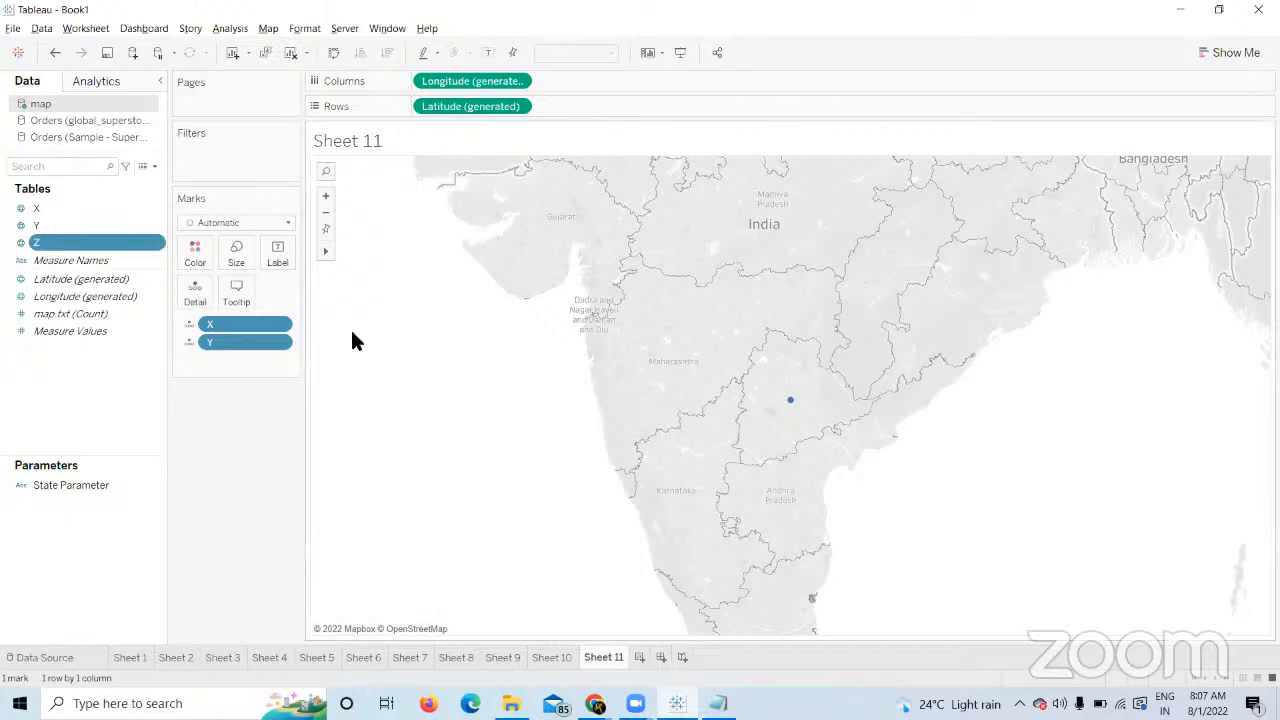
double_click(61, 242)
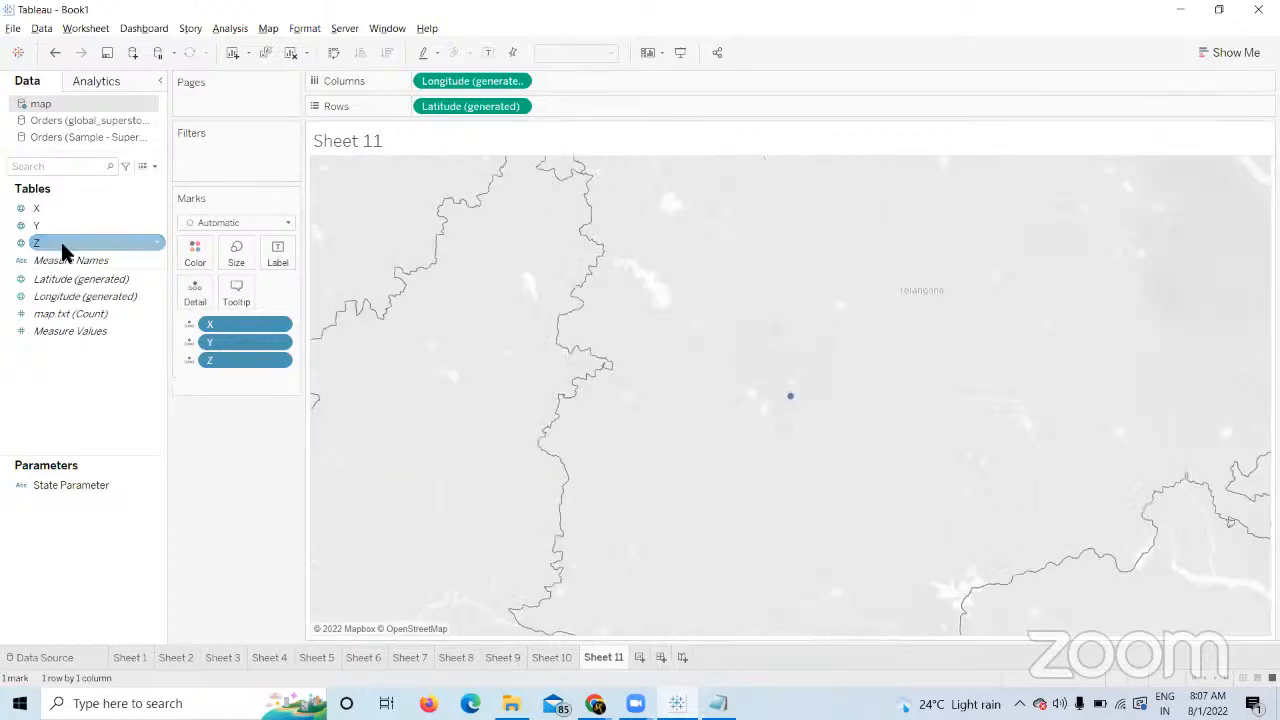
mouse_move(793, 403)
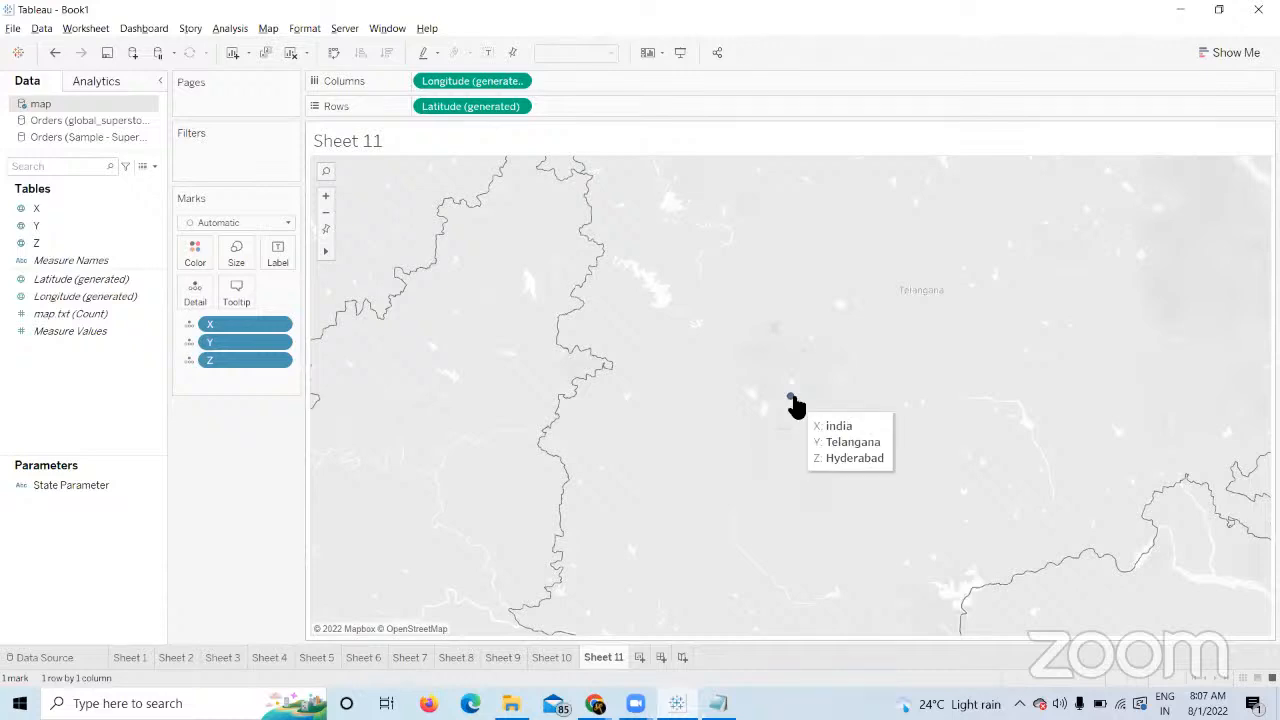
Connect to the maps-123 text file from the Desktop and open a new Sheet 12.
click(132, 52)
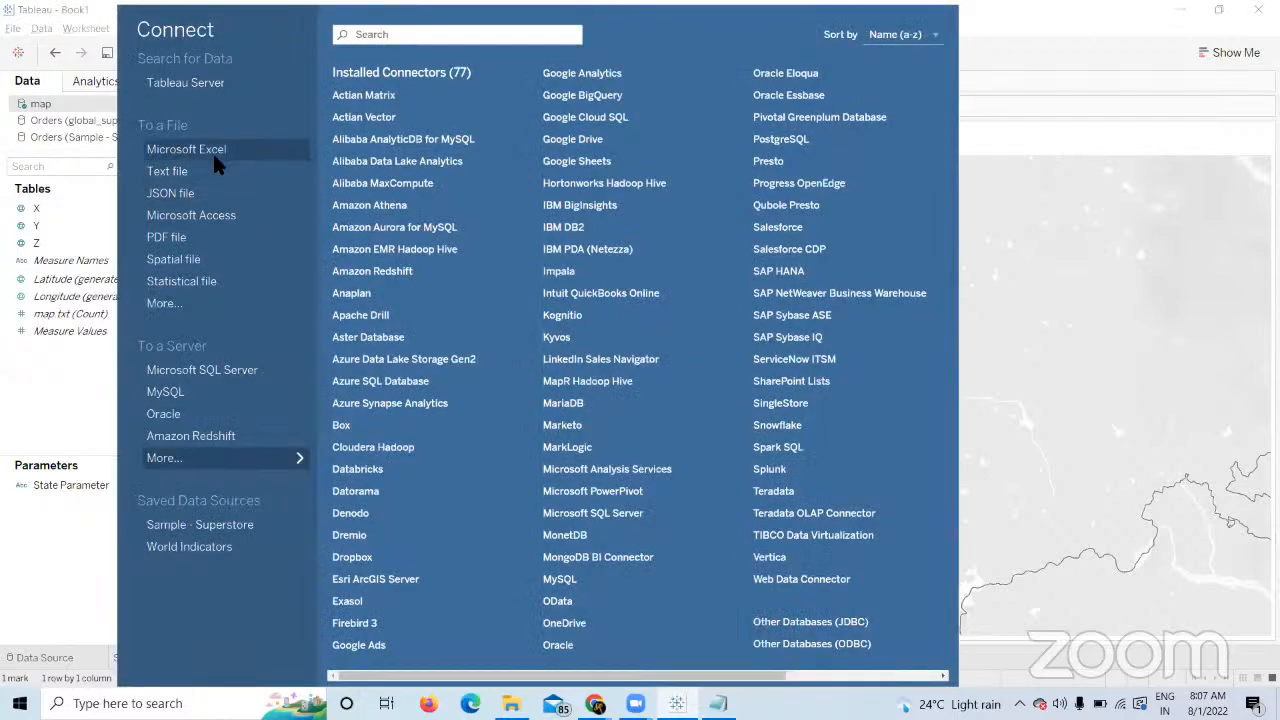
click(202, 166)
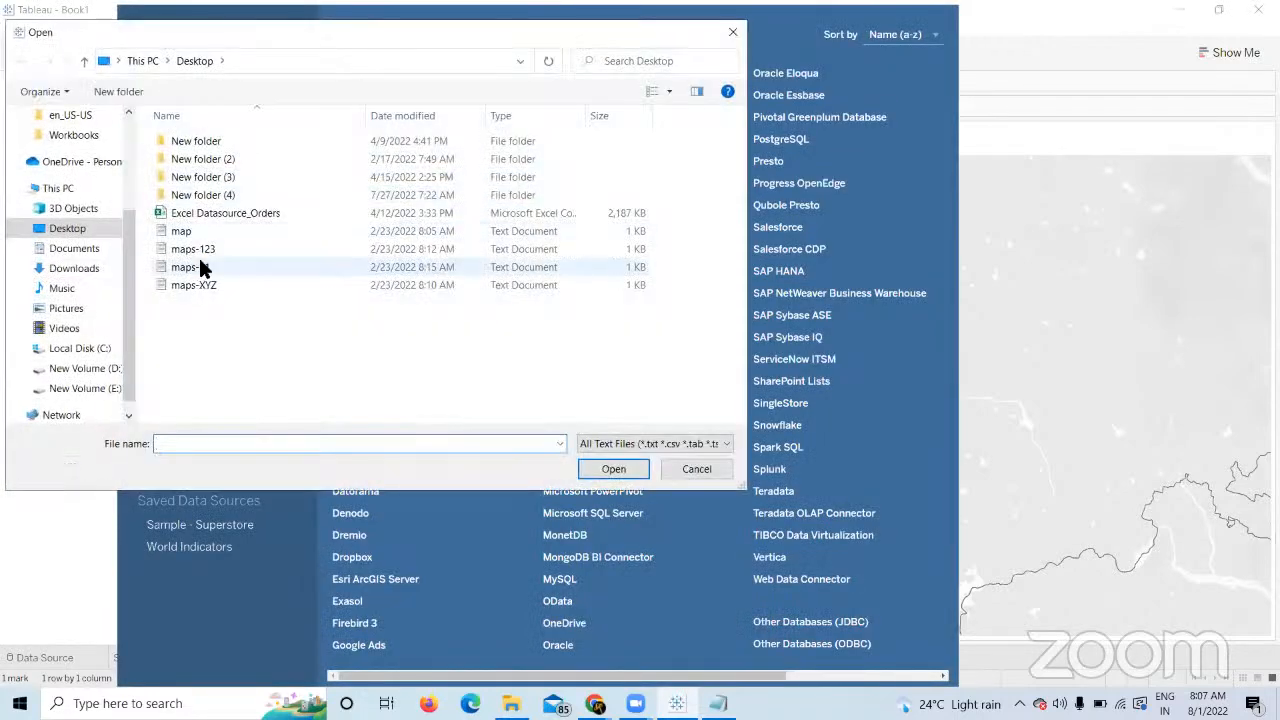
double_click(210, 249)
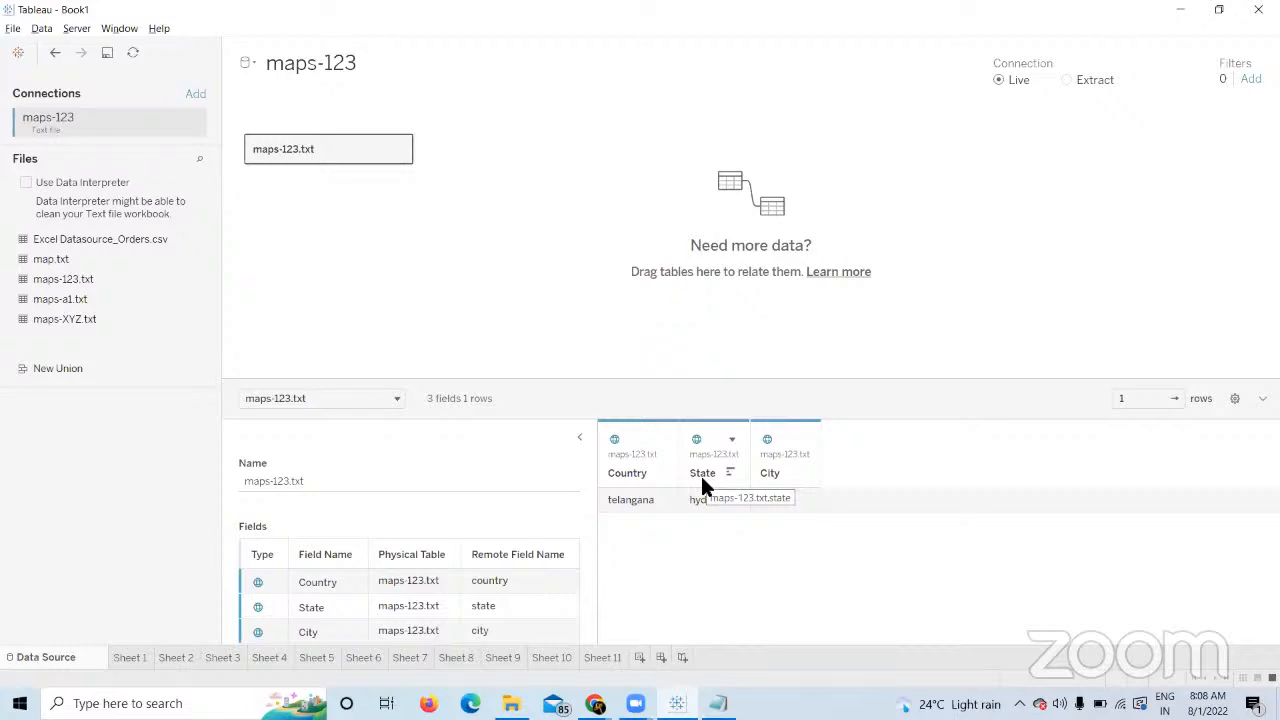
click(639, 657)
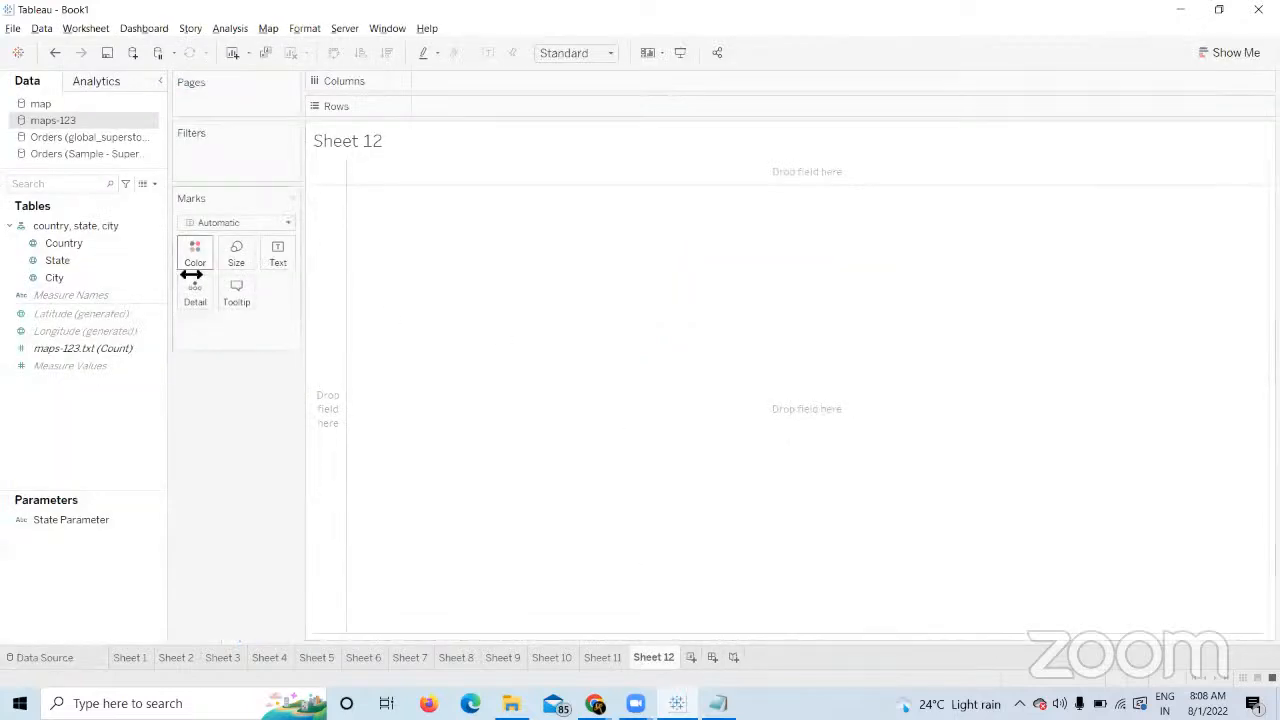
Add Sheet 12 and map Country, with State and City added as detail.
click(102, 259)
click(106, 242)
double_click(106, 242)
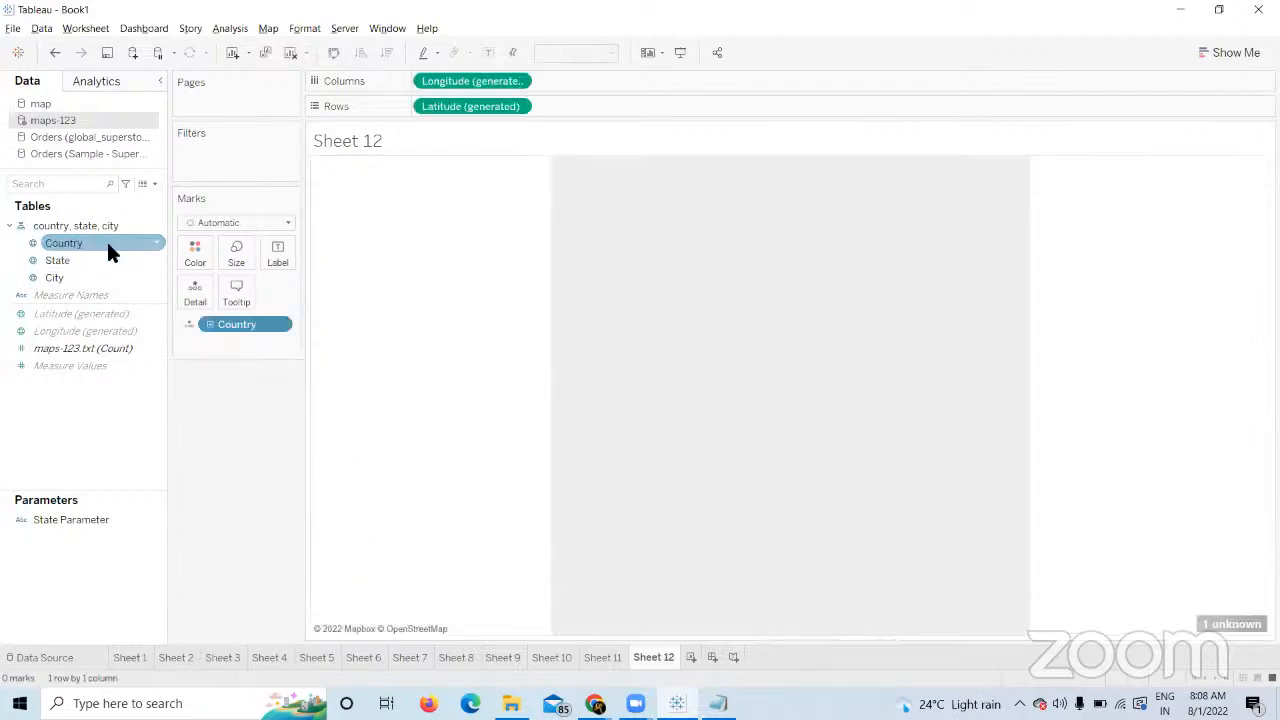
click(94, 263)
double_click(88, 261)
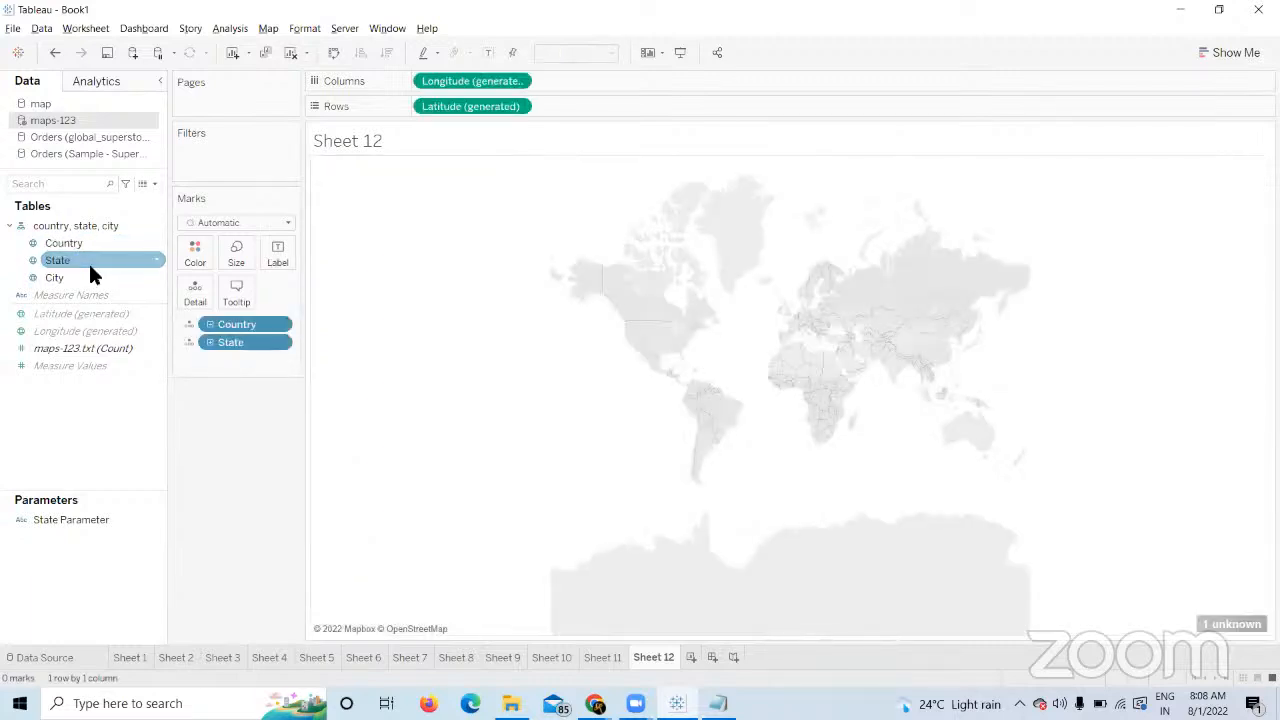
click(87, 277)
click(87, 276)
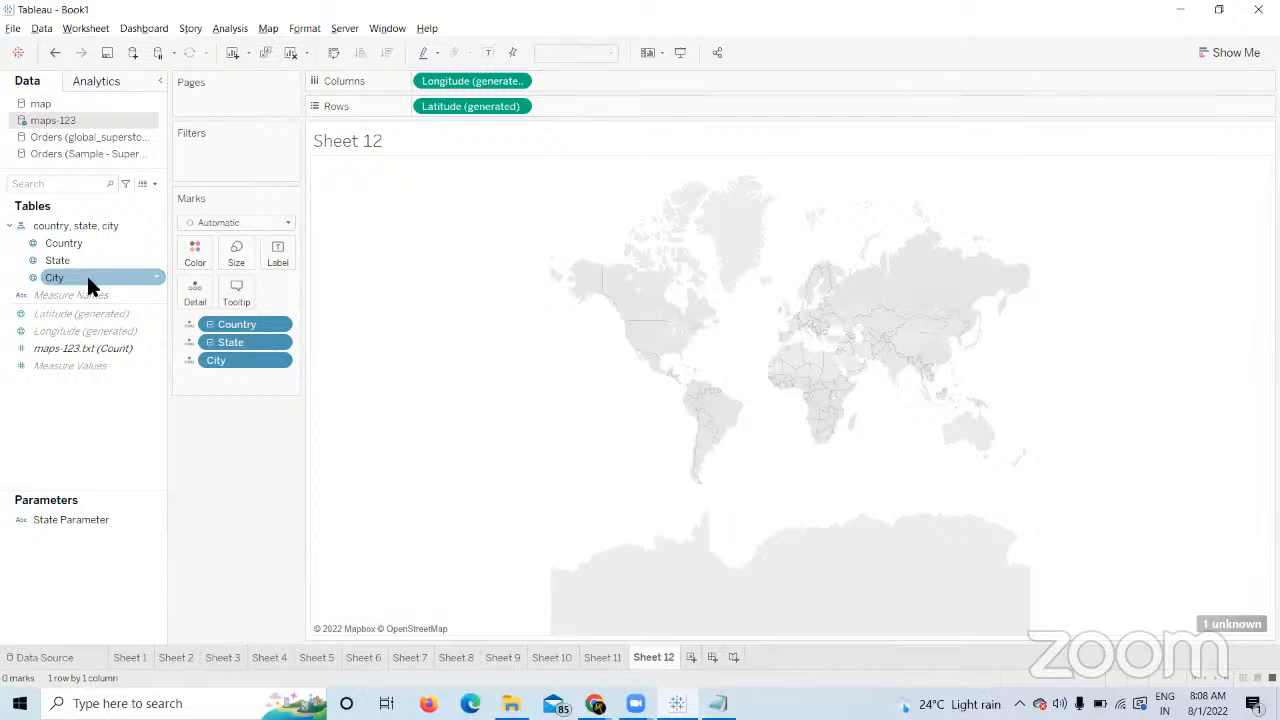
click(70, 243)
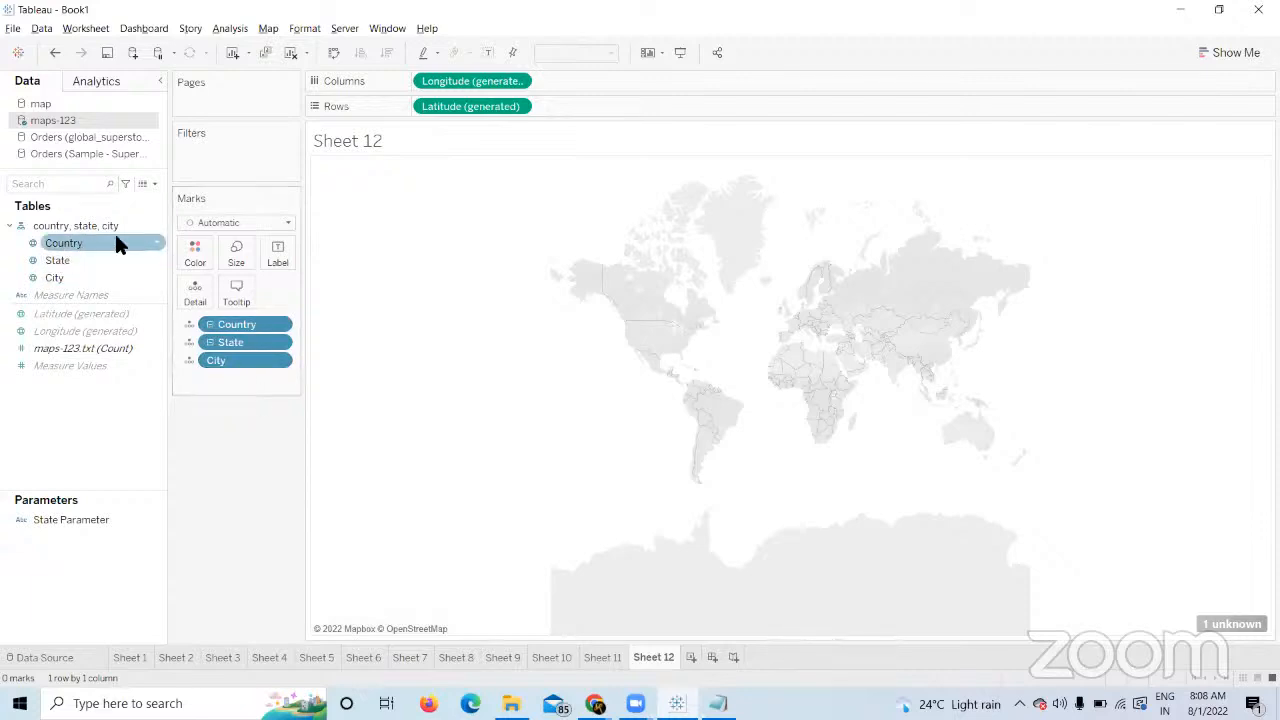
Clear Sheet 12 and rebuild the Country map with State and City details.
click(290, 52)
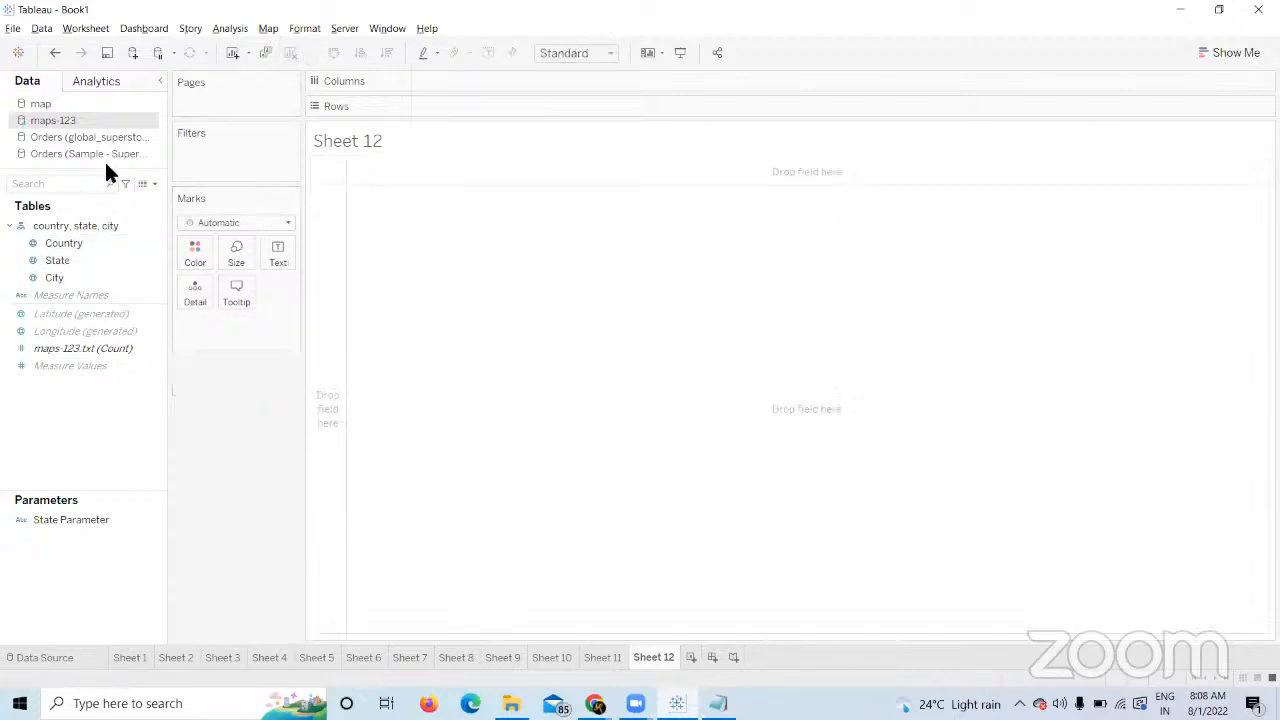
double_click(56, 244)
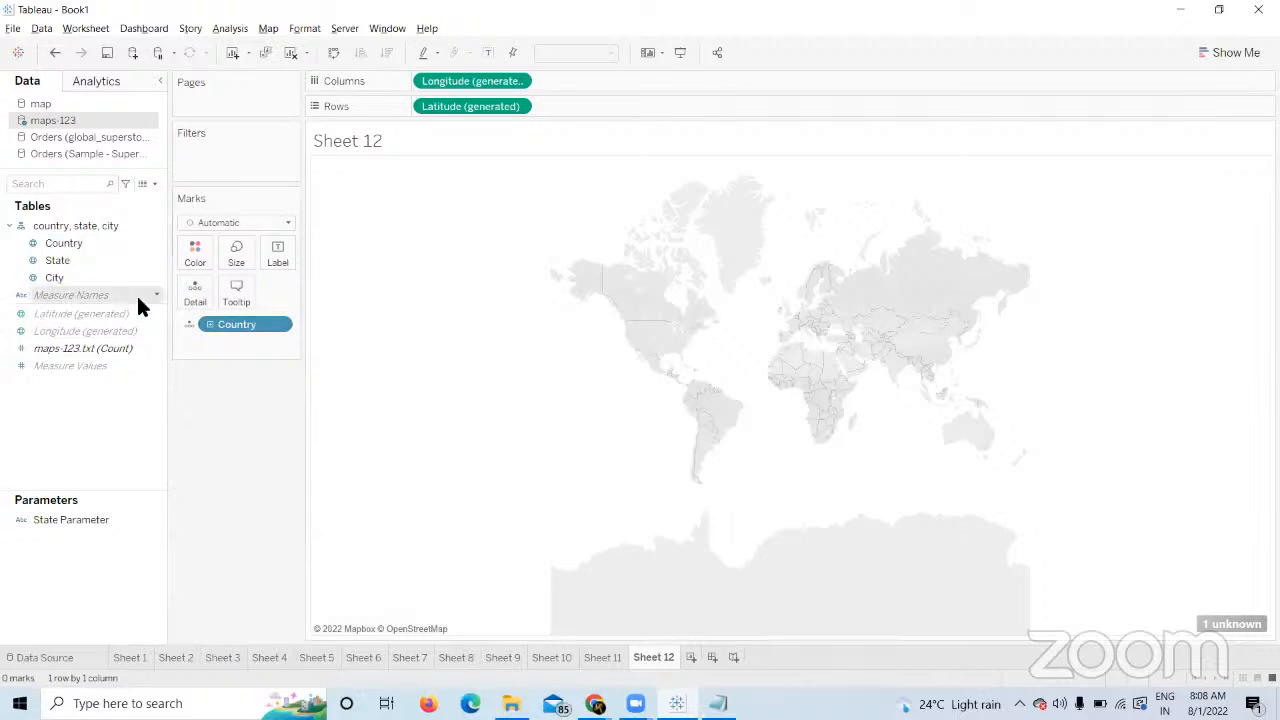
double_click(71, 260)
double_click(62, 277)
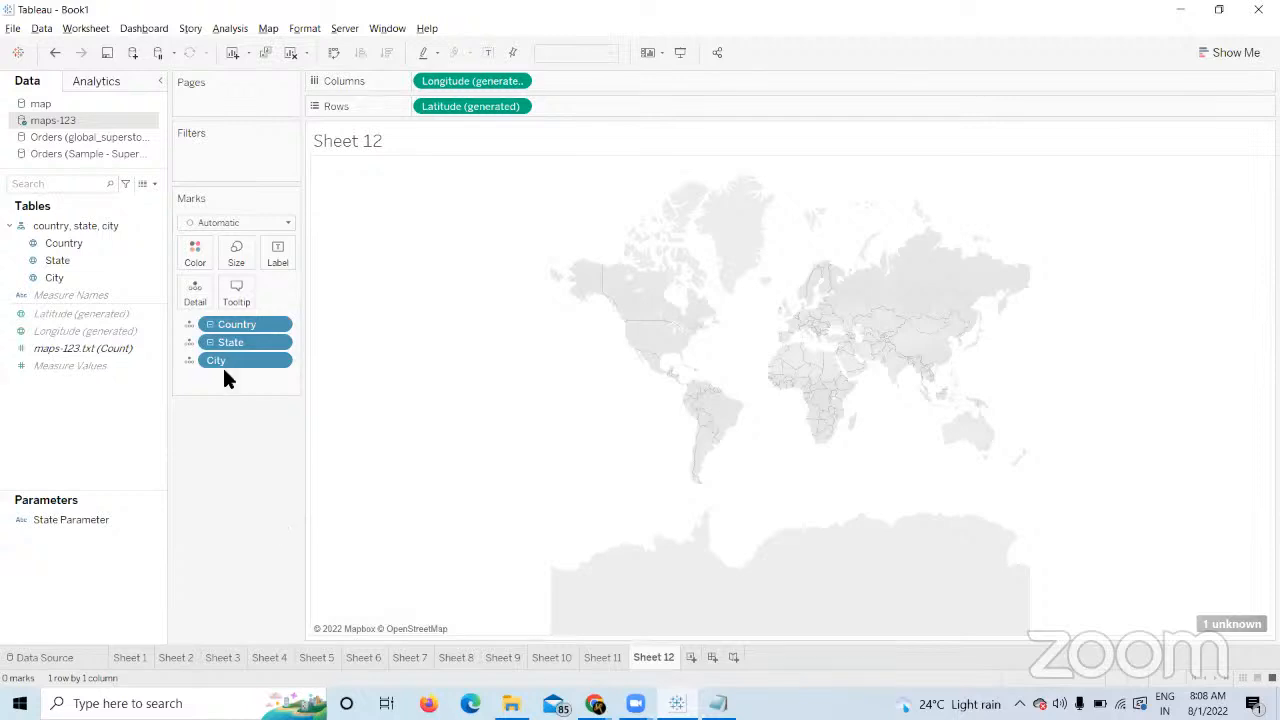
Create Sheet 13 and list Country values on Rows.
click(34, 244)
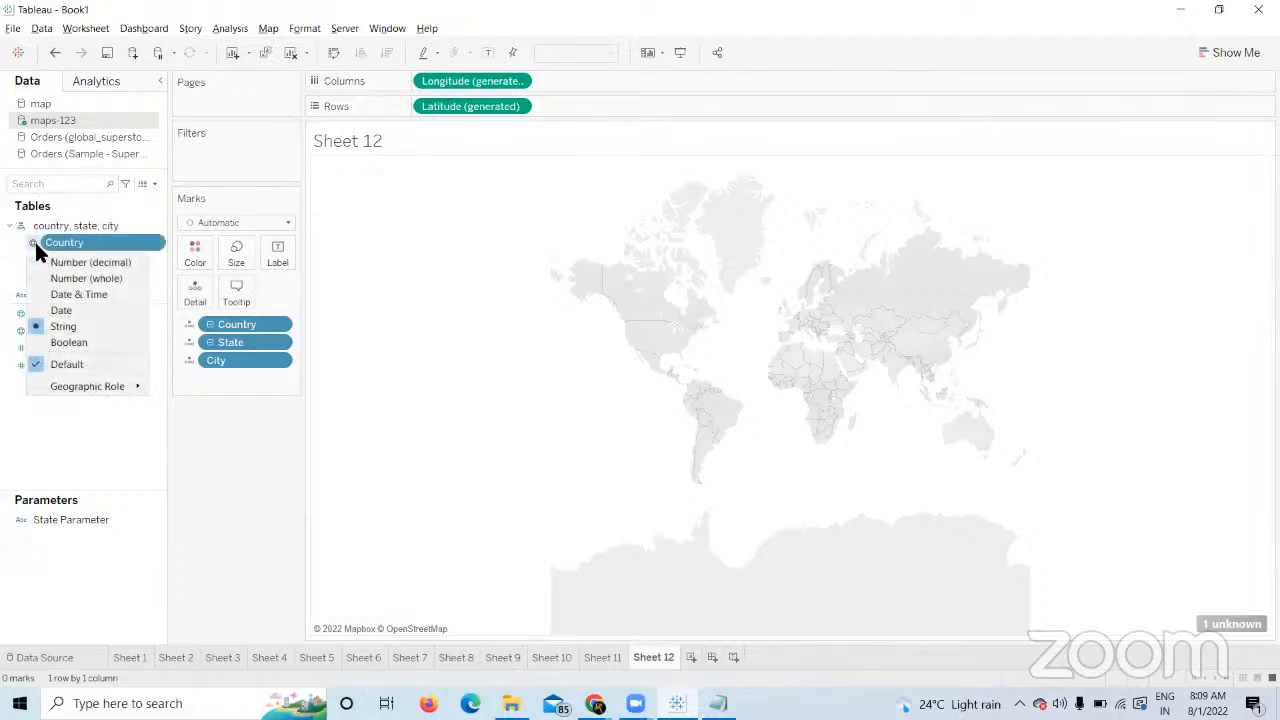
mouse_move(116, 384)
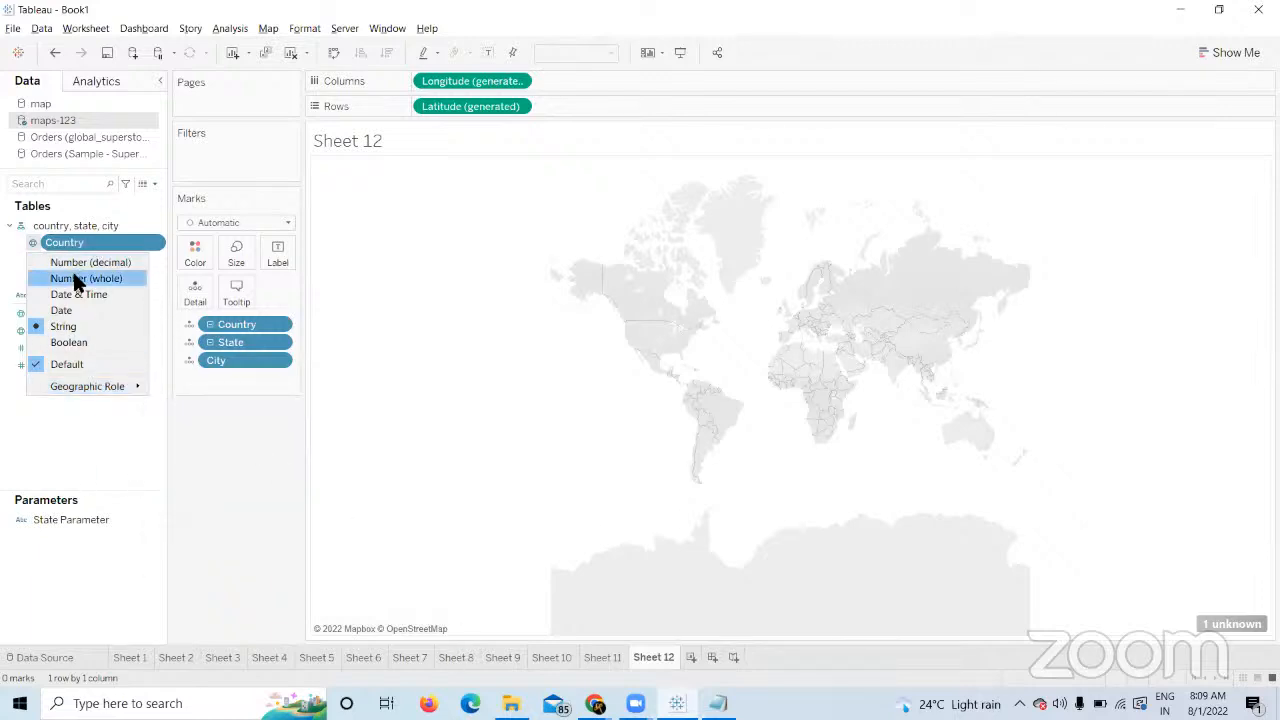
click(690, 657)
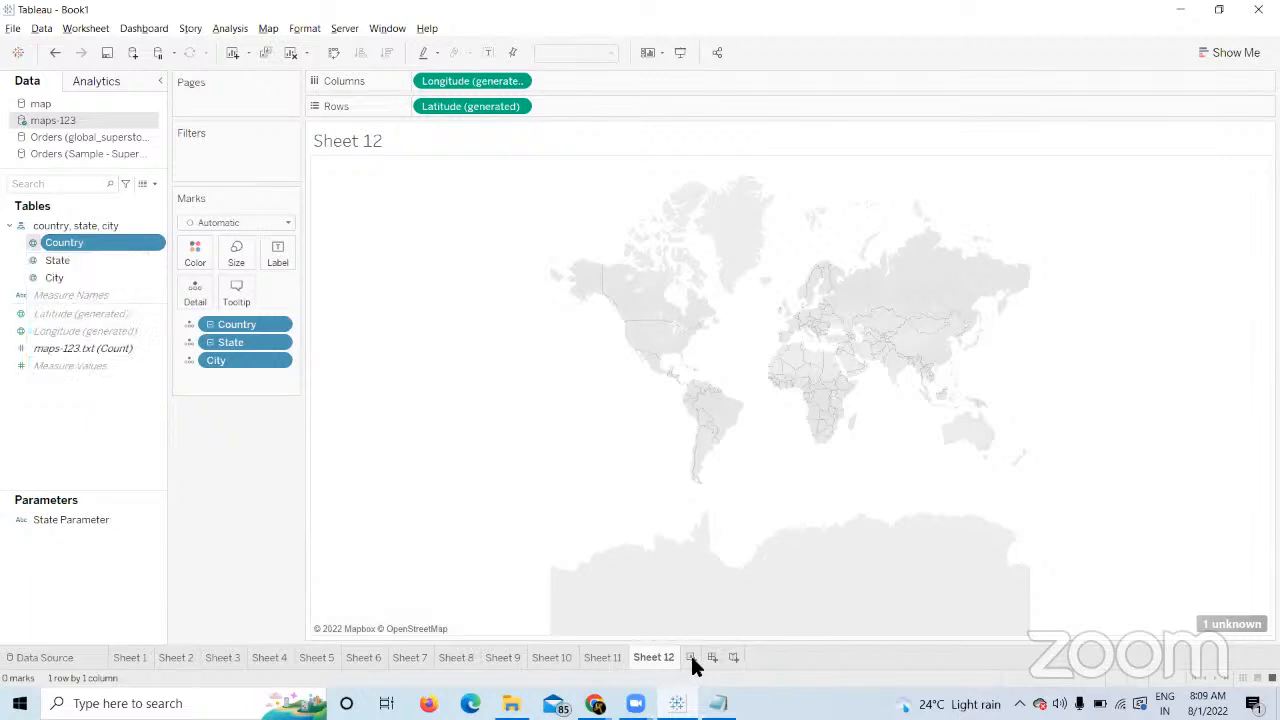
drag(121, 248, 456, 109)
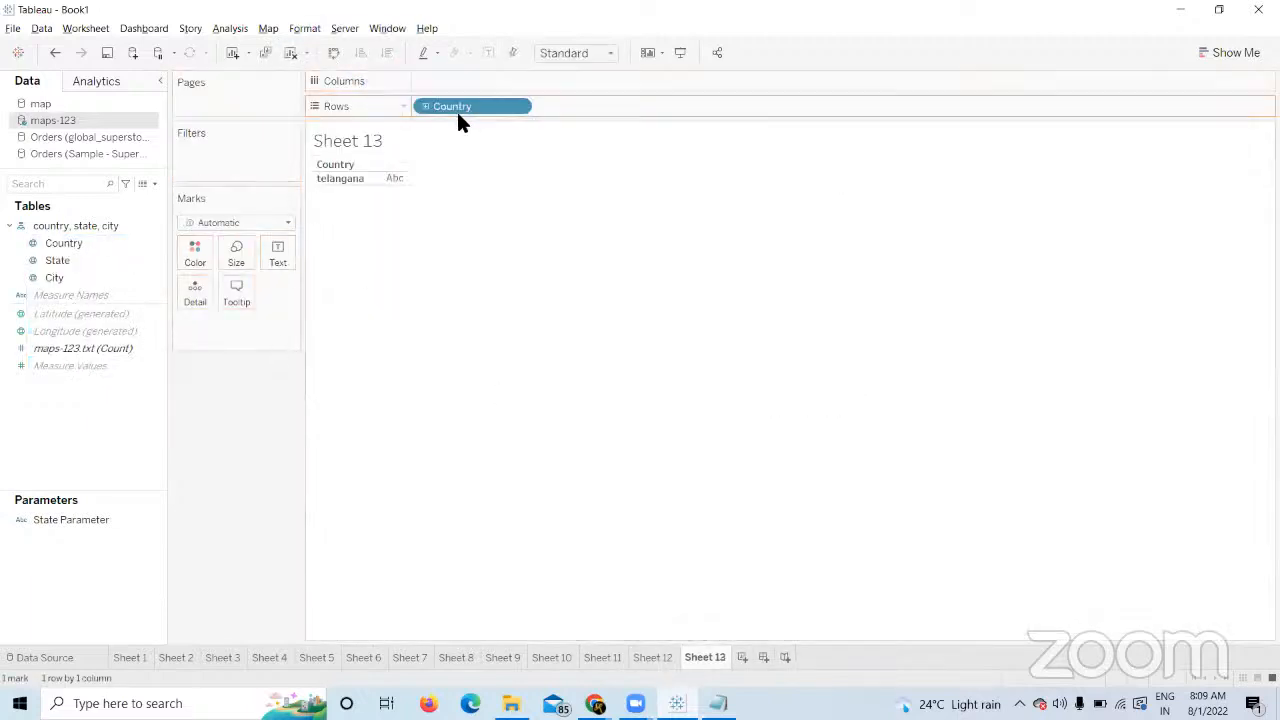
Give Country the State/Province geographic role and add State to Rows.
click(33, 243)
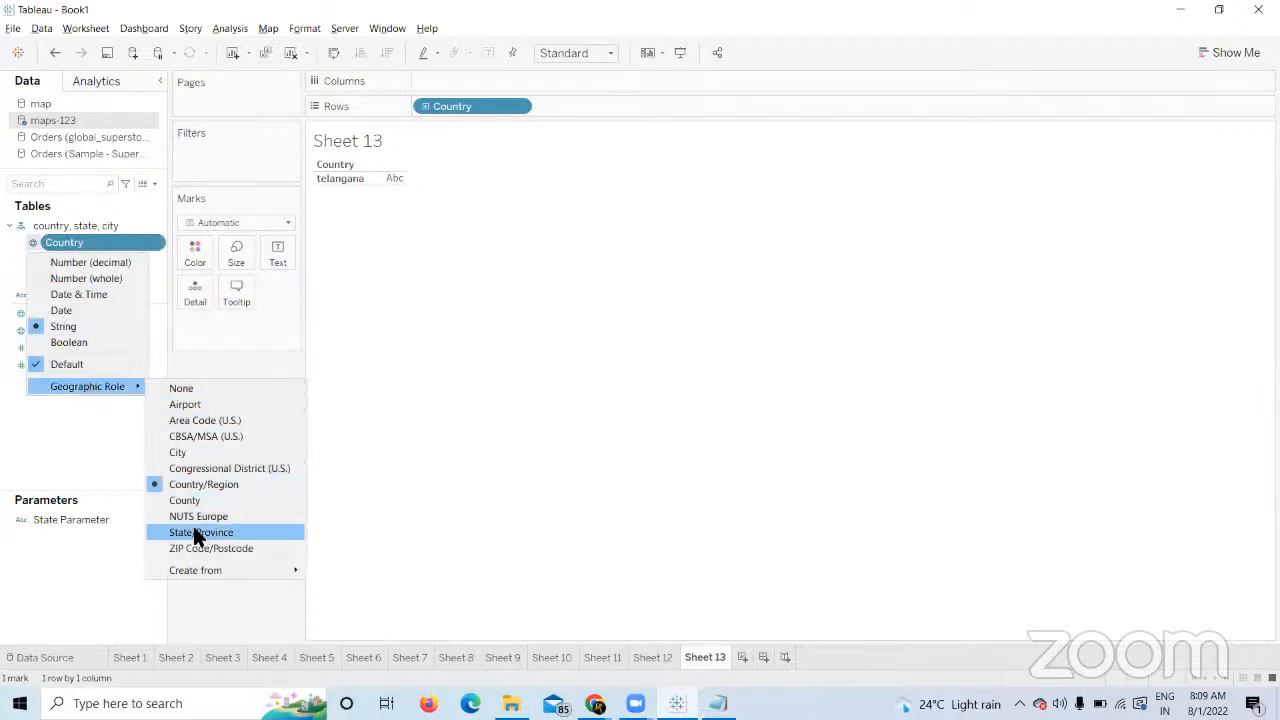
click(191, 527)
drag(55, 258, 620, 106)
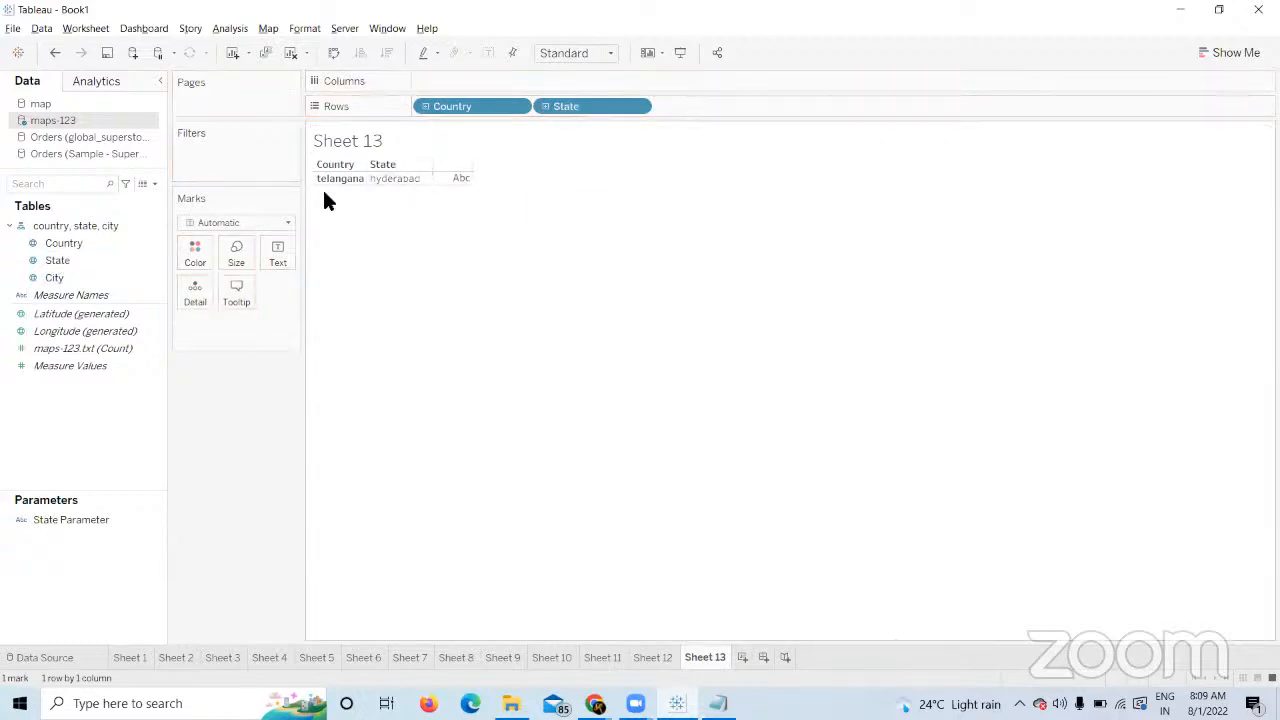
Give State the City geographic role and City the Country/Region role.
click(45, 262)
click(30, 261)
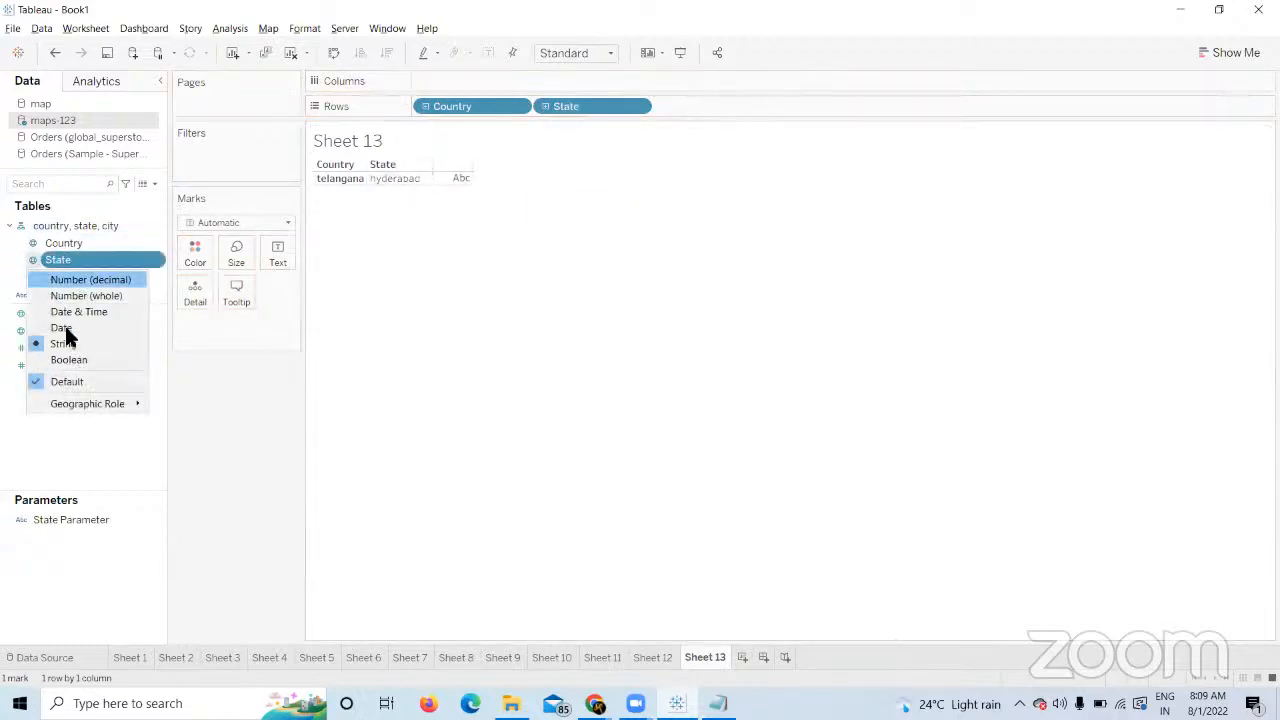
mouse_move(75, 403)
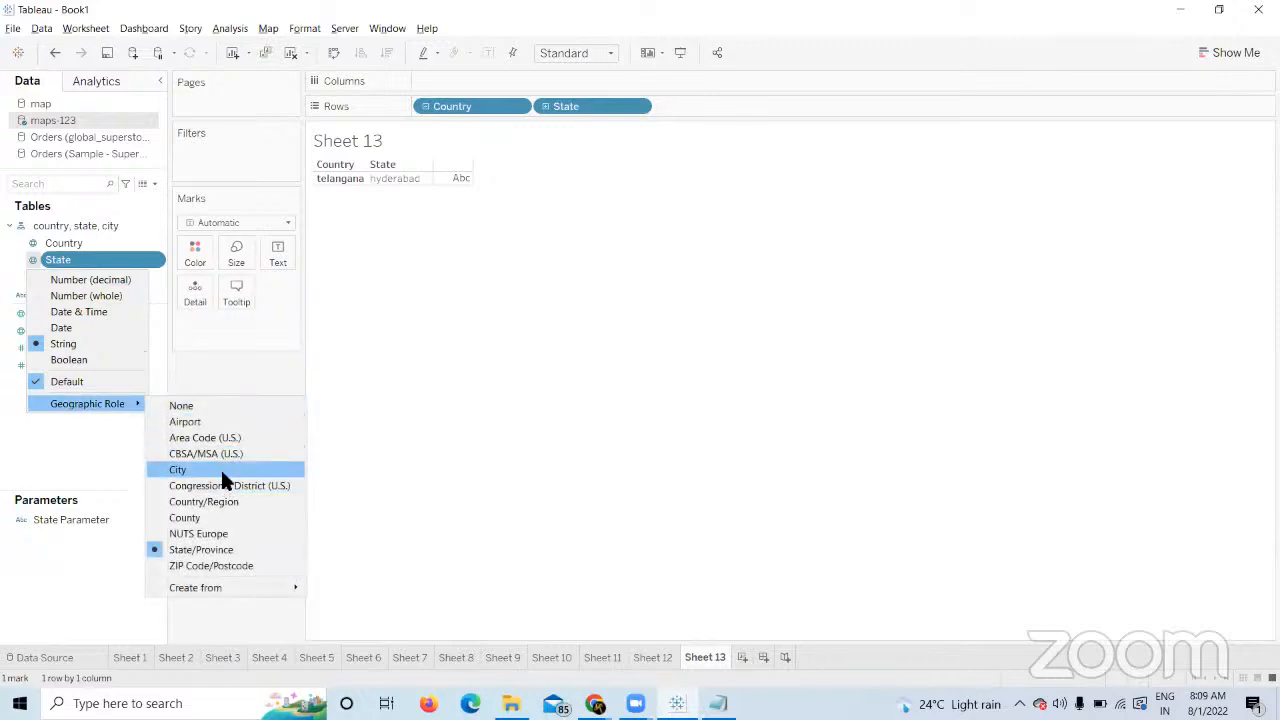
click(220, 469)
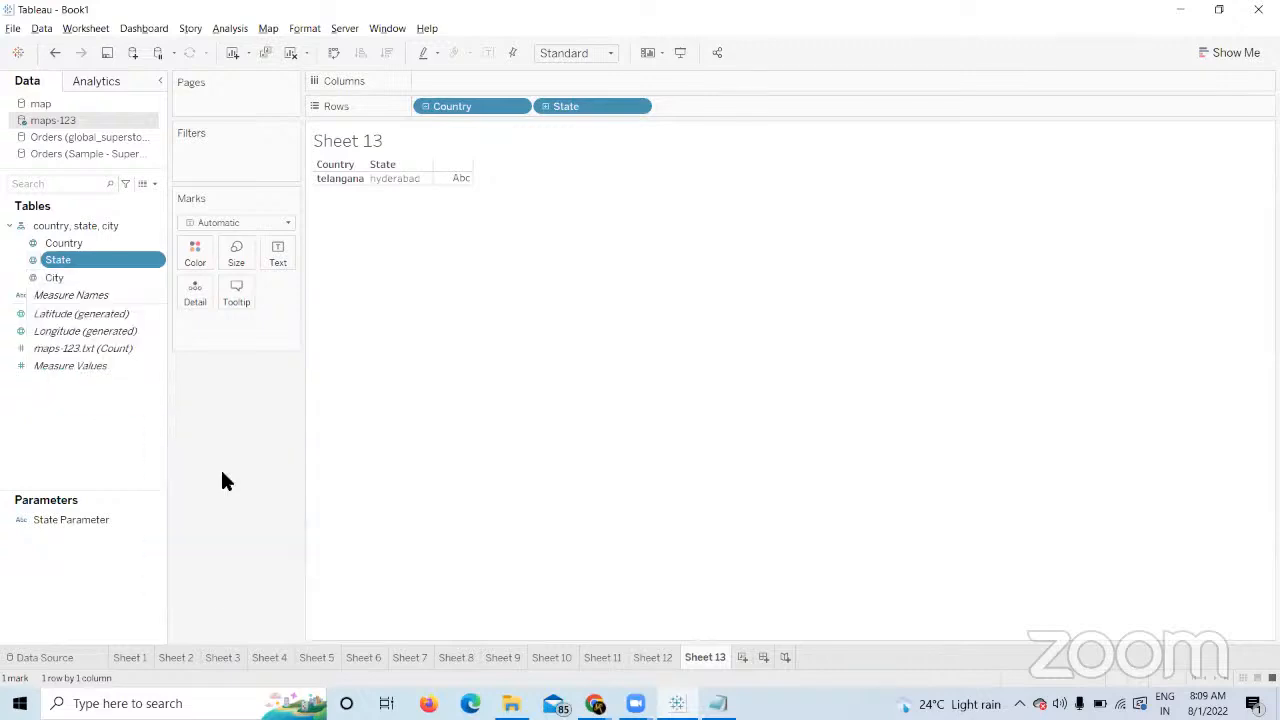
click(36, 280)
mouse_move(100, 421)
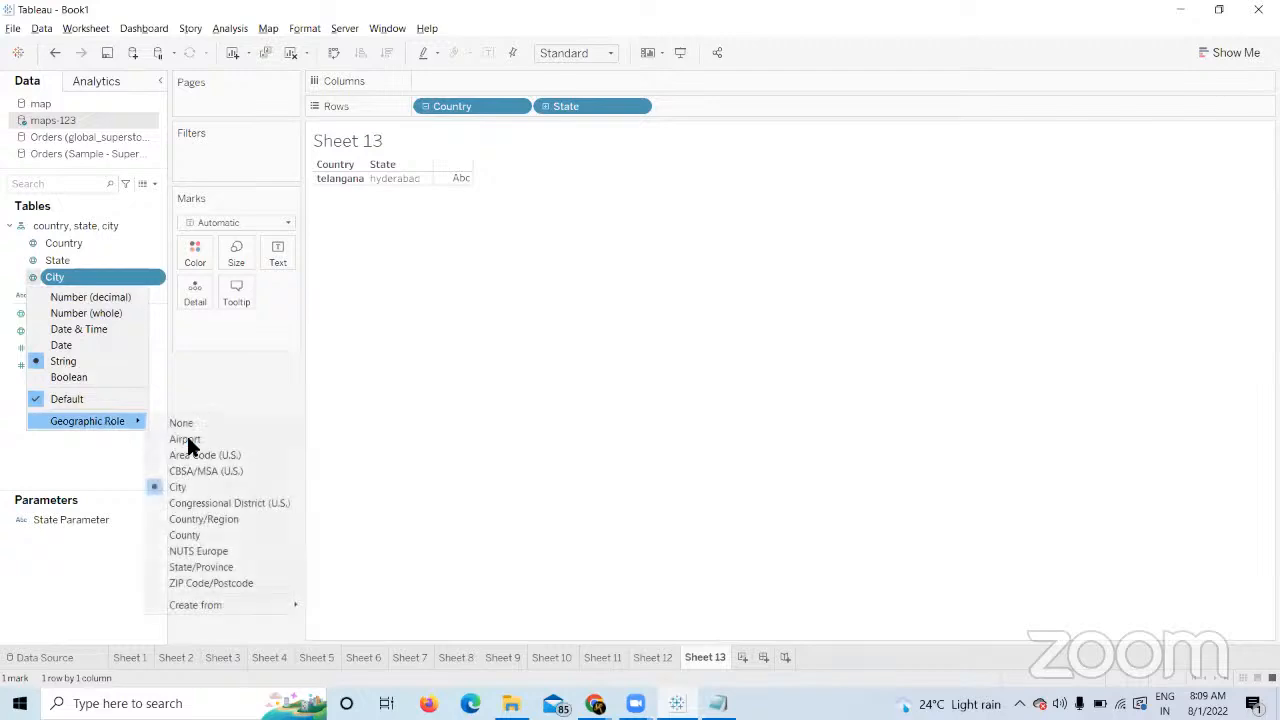
click(198, 518)
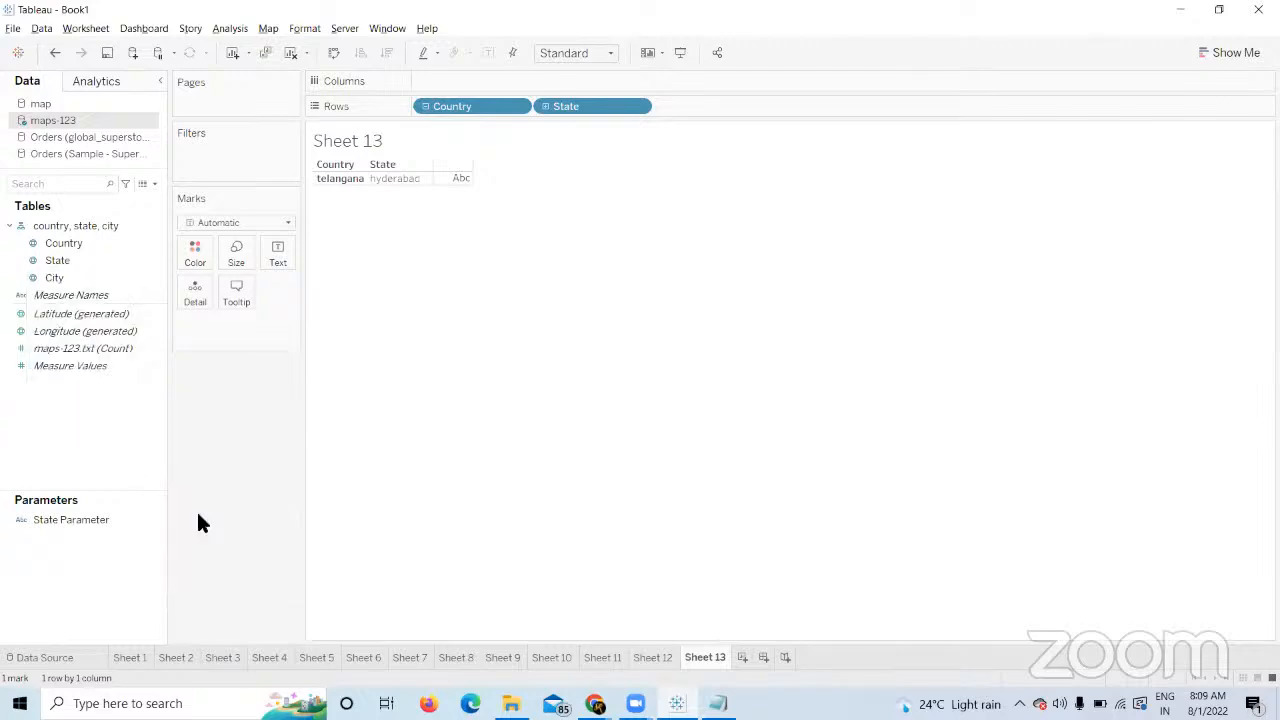
Duplicate Sheet 13 and test a map with Country, State and City as details.
click(270, 52)
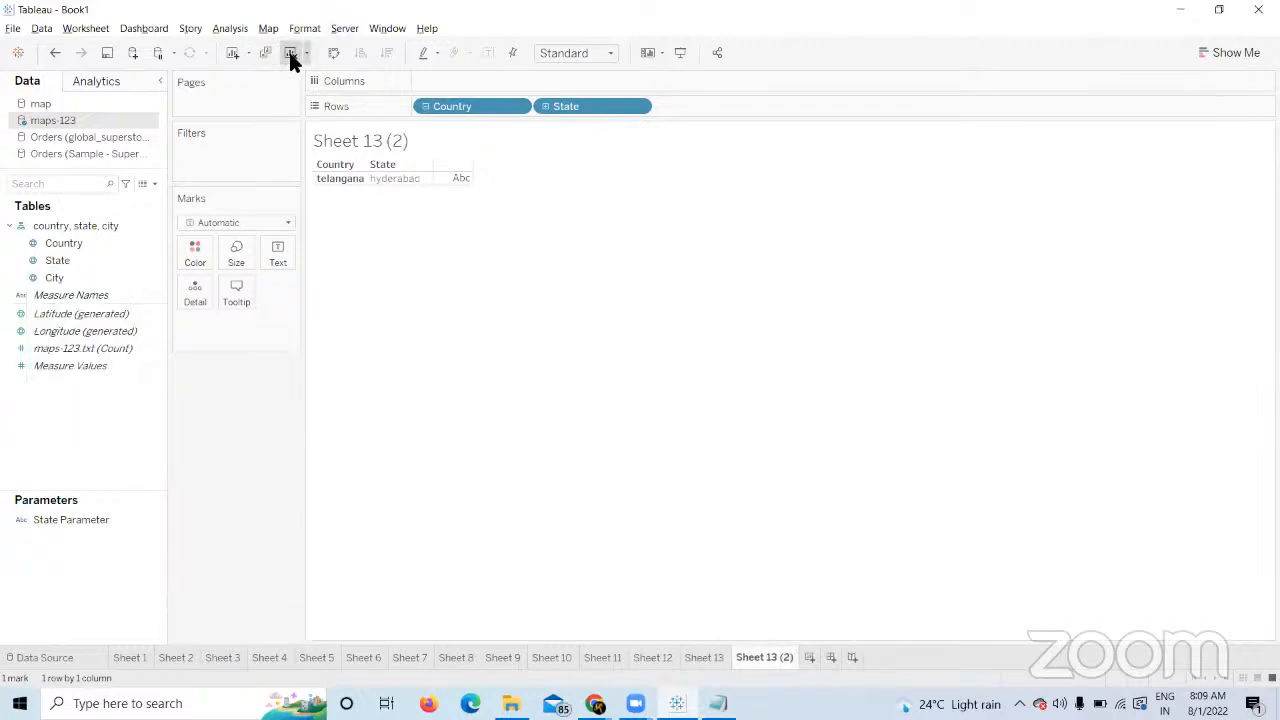
click(288, 52)
double_click(78, 243)
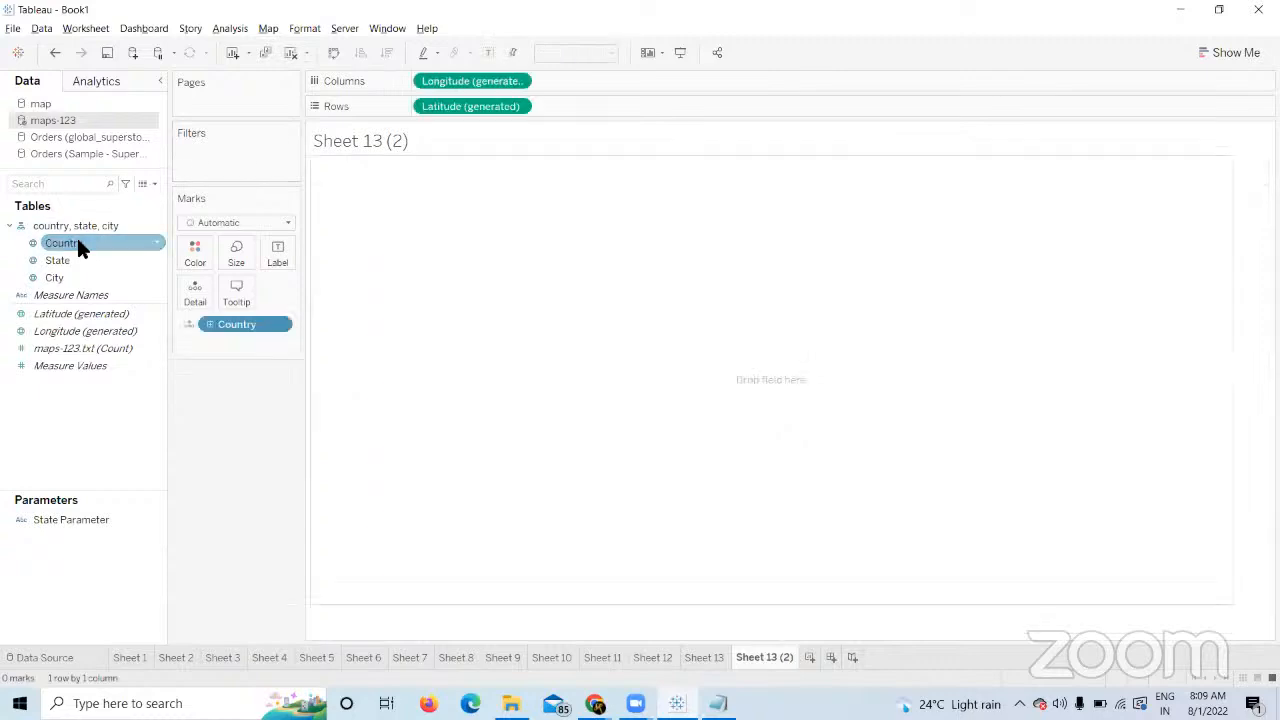
double_click(72, 257)
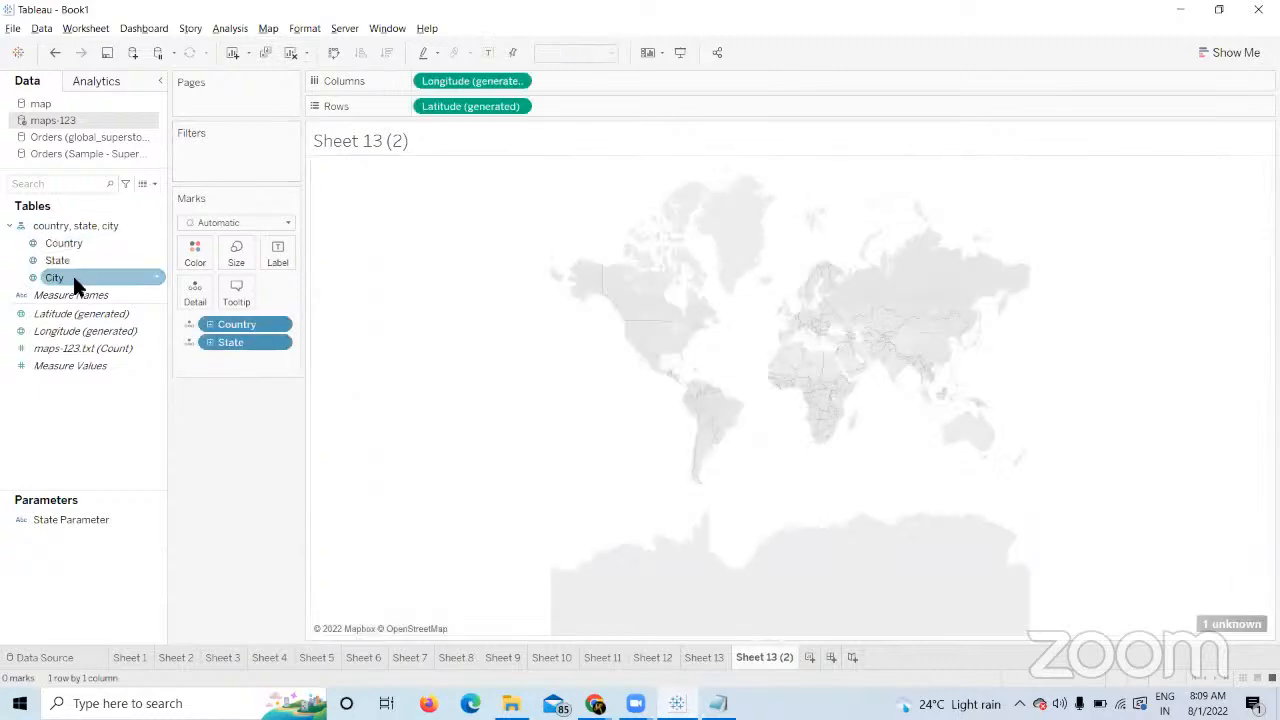
double_click(73, 281)
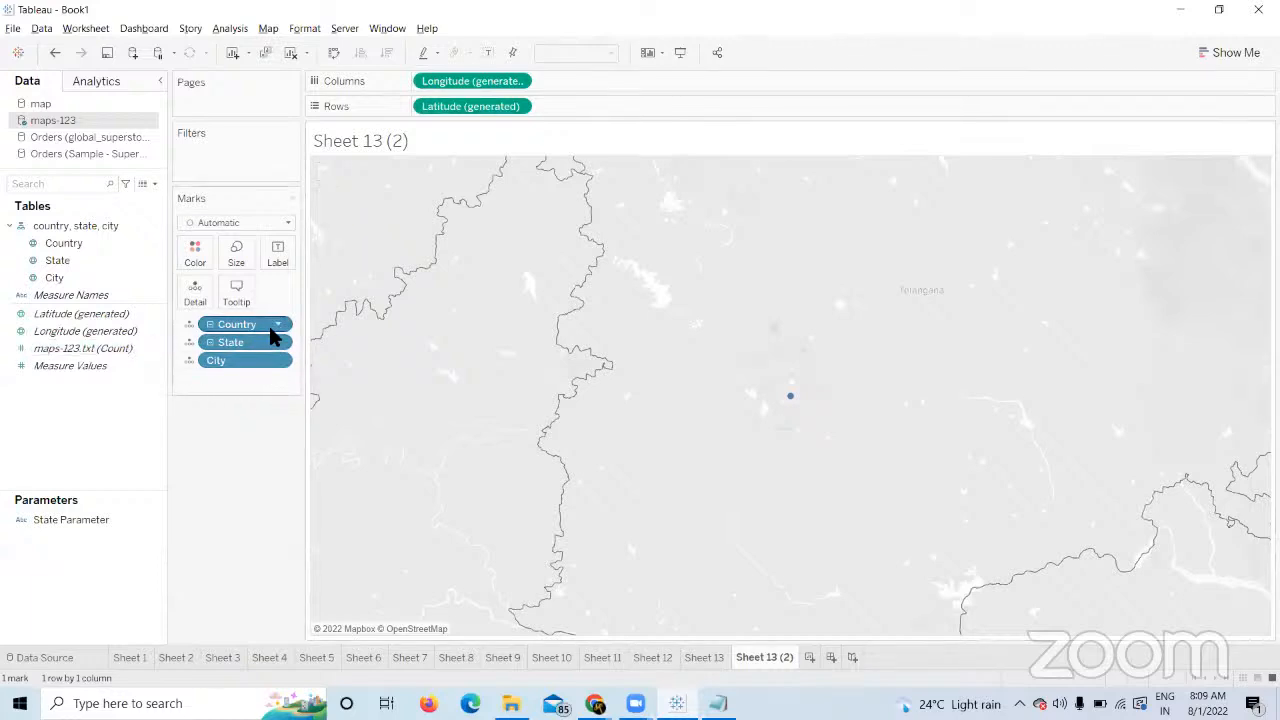
mouse_move(790, 405)
Clear the duplicate sheet and inspect Country's data-type options without changes.
click(289, 52)
click(74, 240)
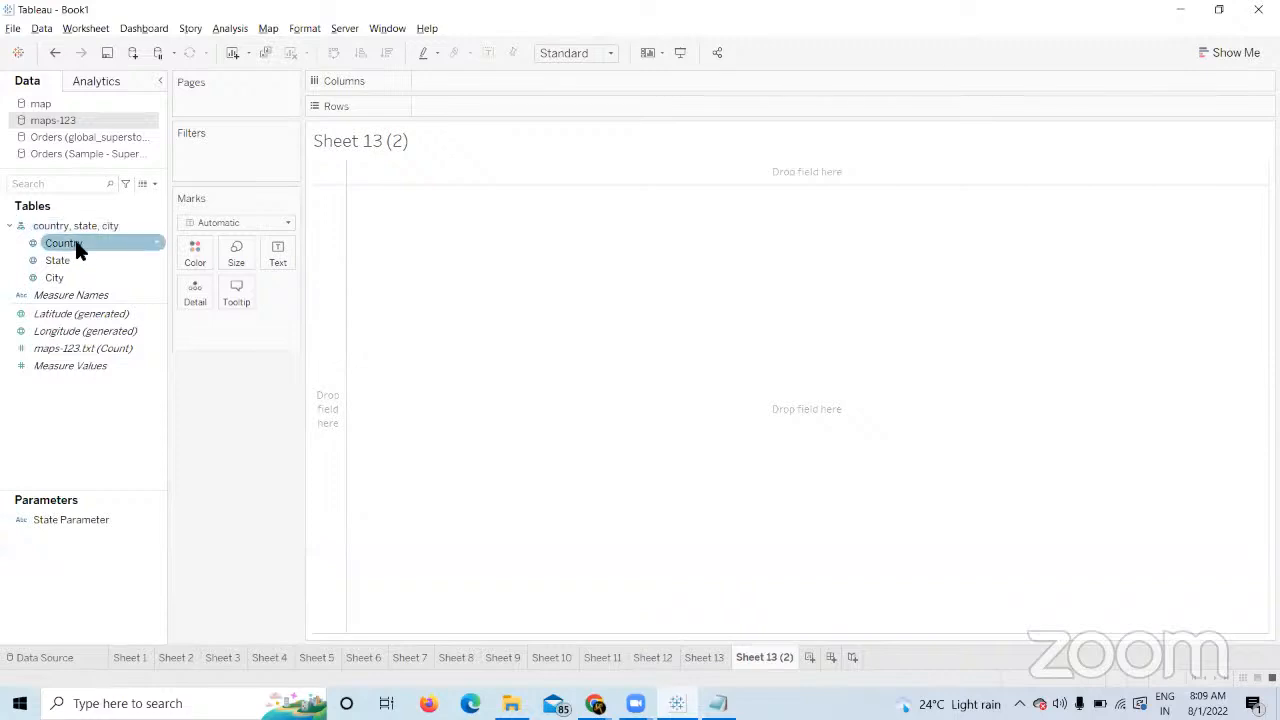
click(33, 244)
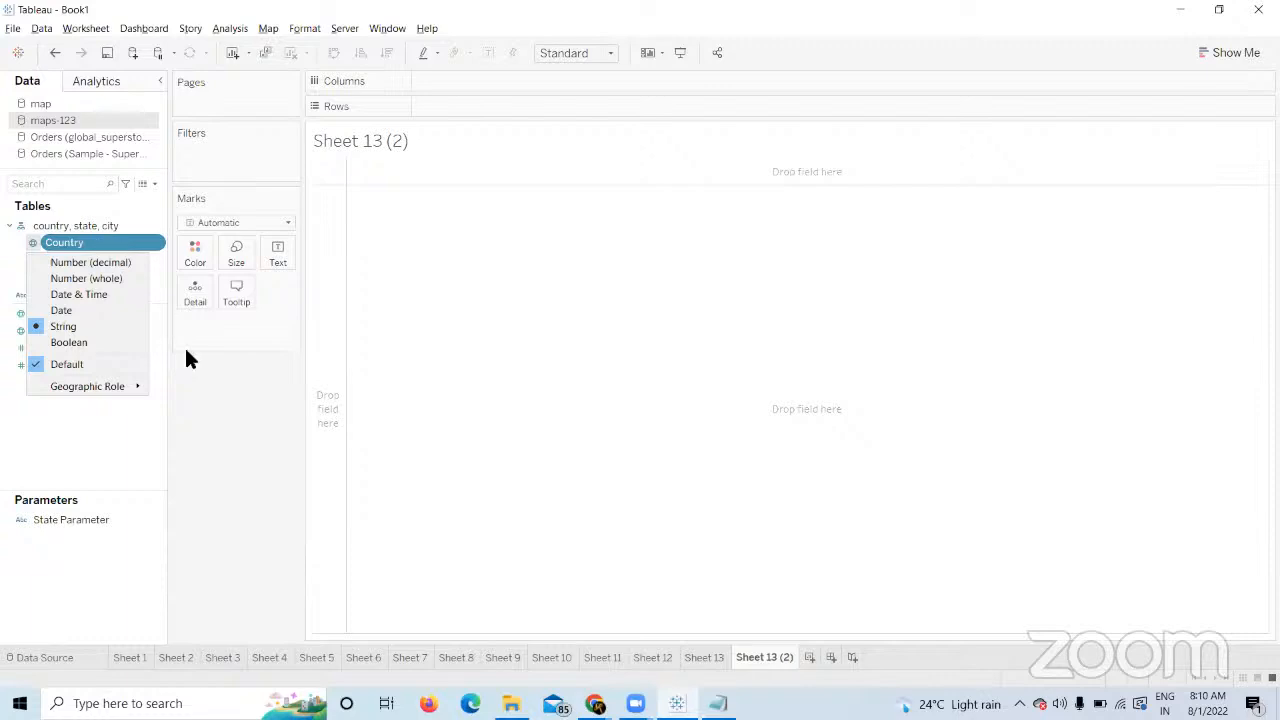
click(218, 417)
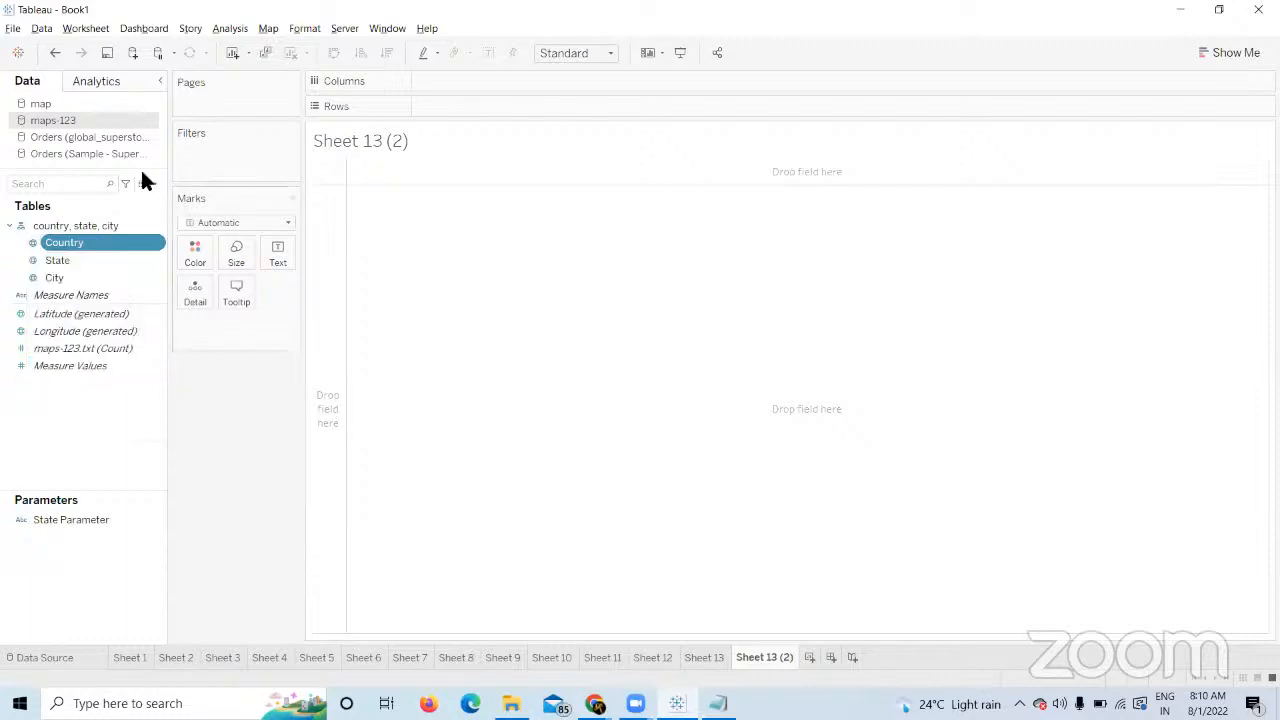
Map Country and check the unknown location in Edit Locations, cancelling without changes.
double_click(71, 240)
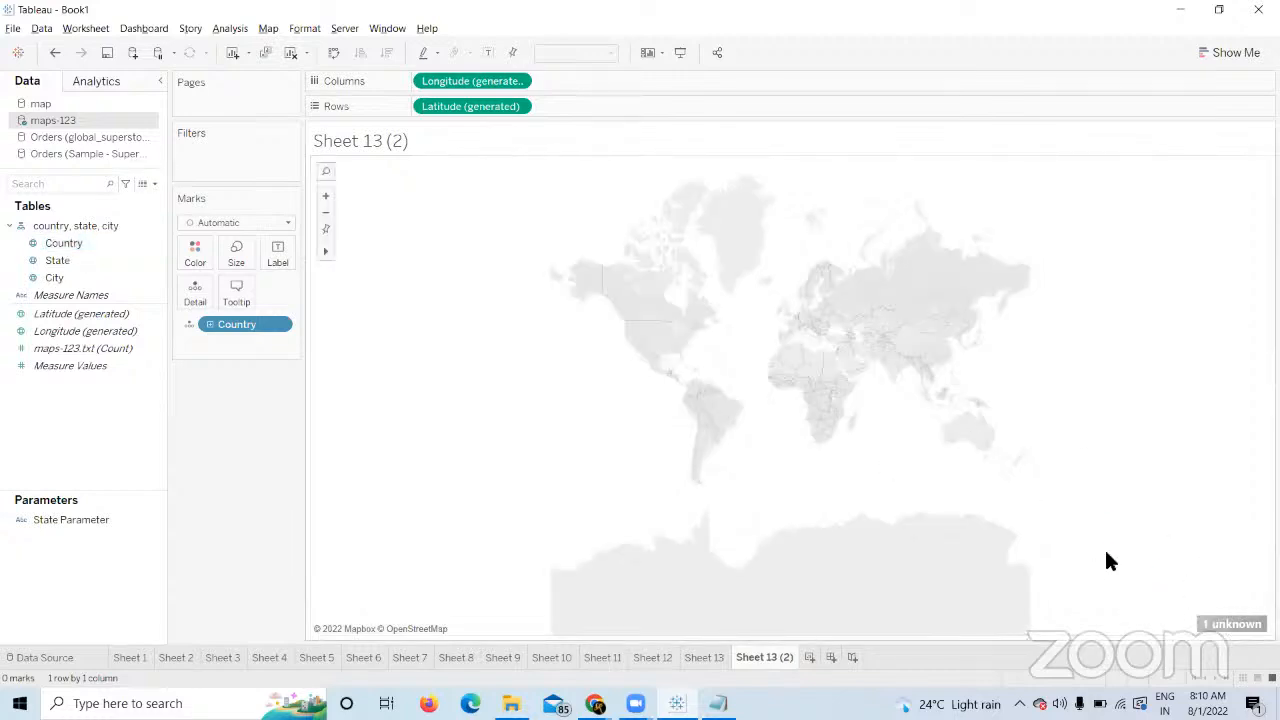
click(1228, 618)
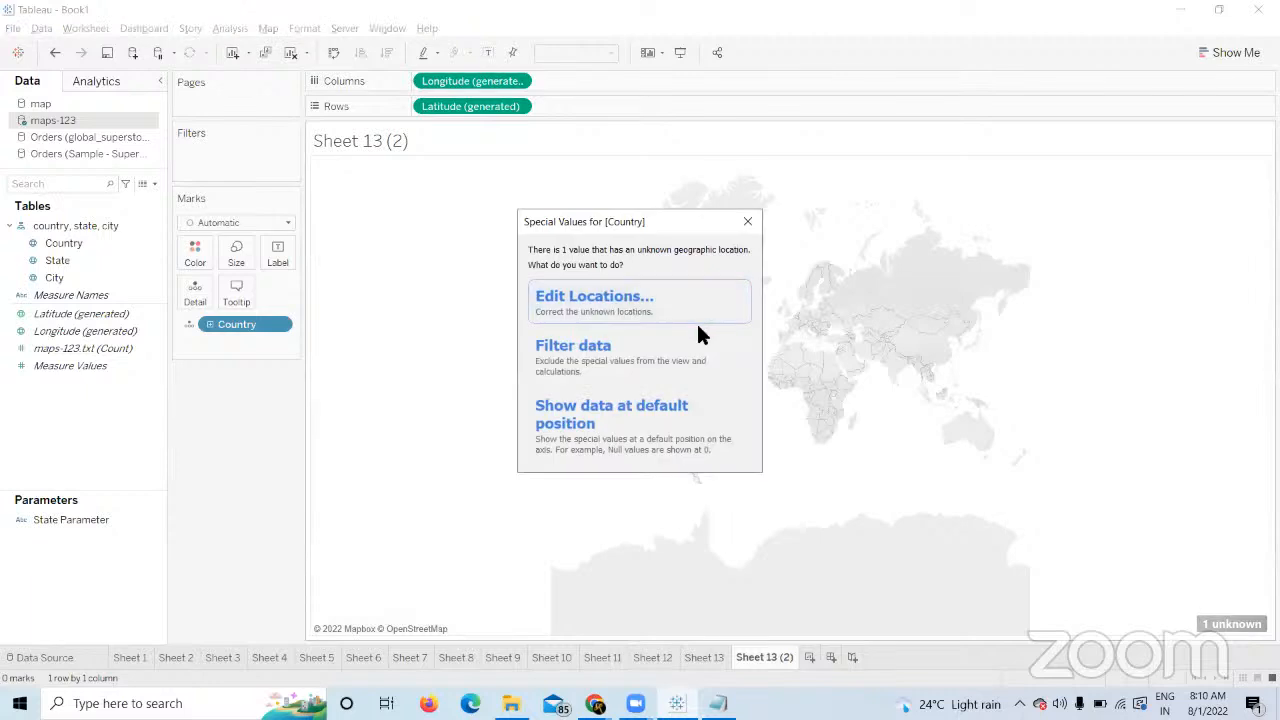
click(695, 318)
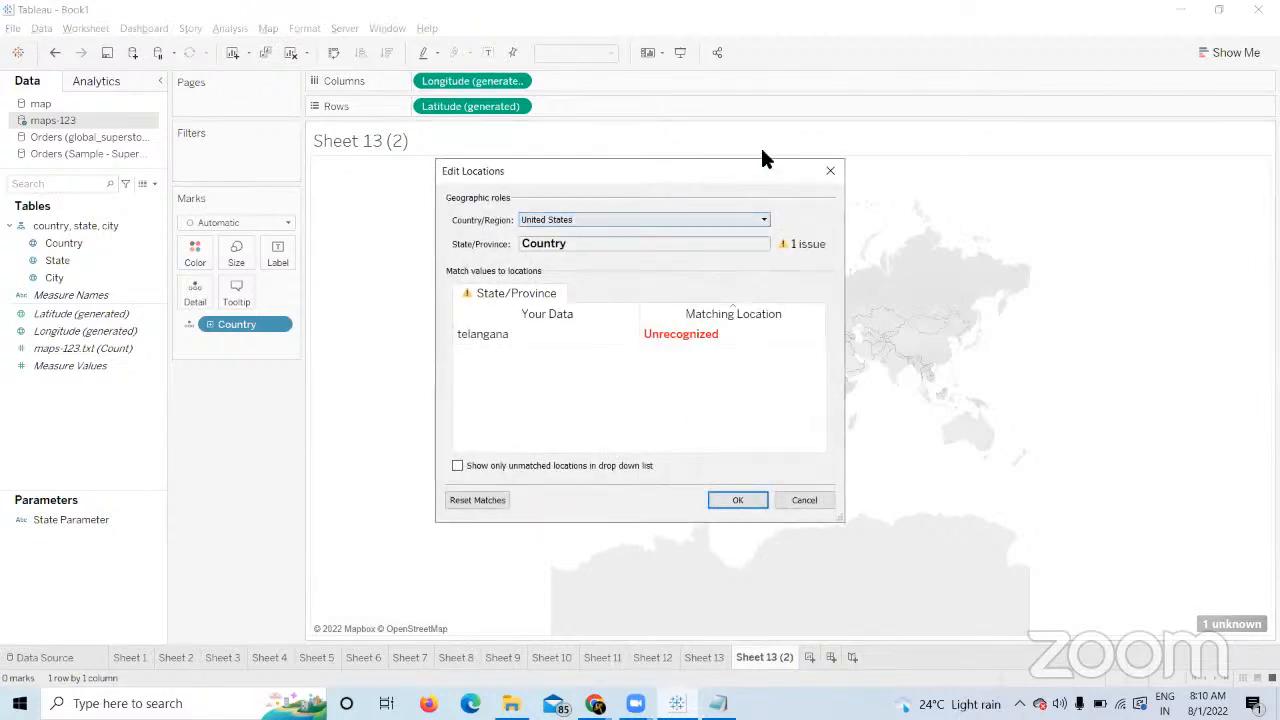
click(831, 170)
Add State and City as detail to show one mark in India, then show the desktop.
click(66, 258)
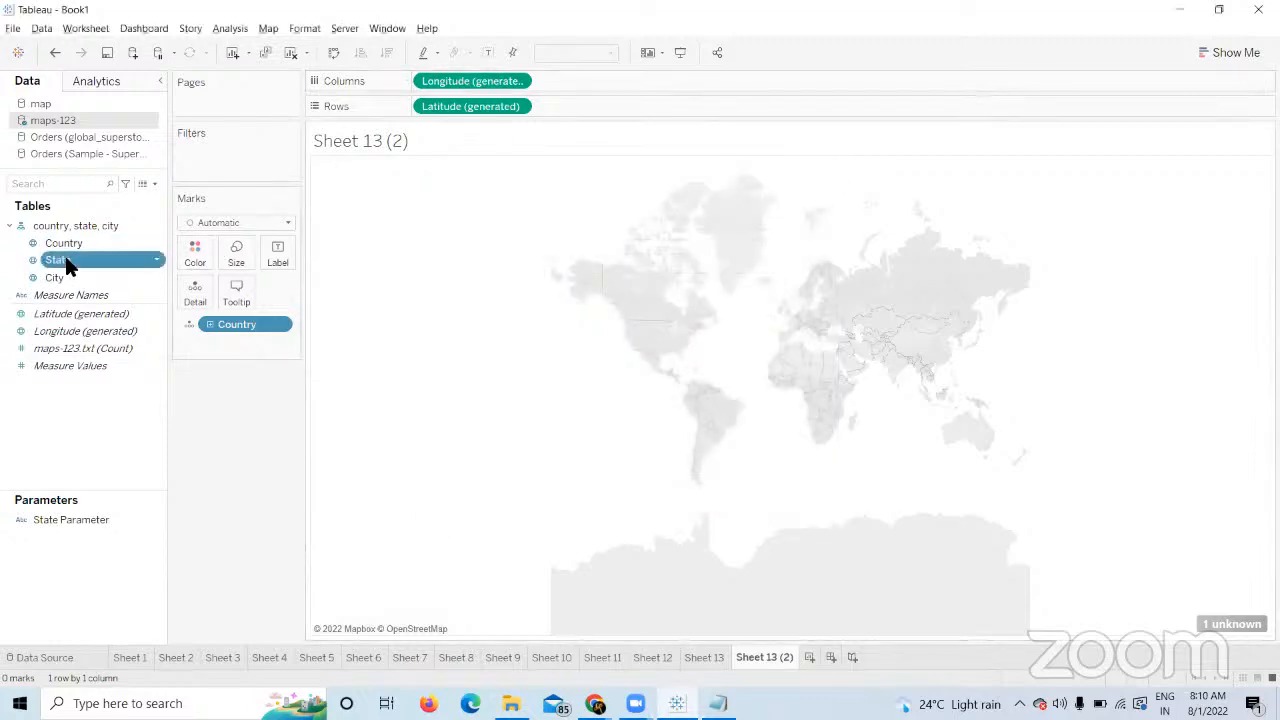
double_click(65, 256)
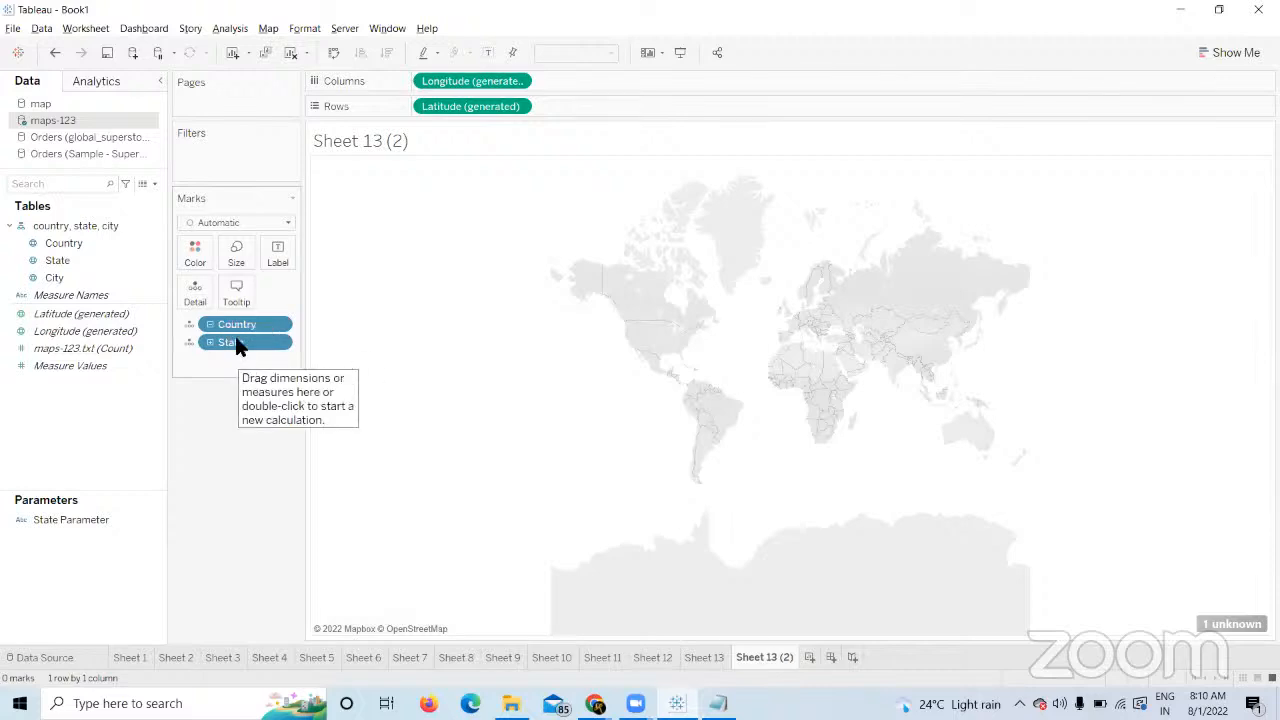
double_click(90, 275)
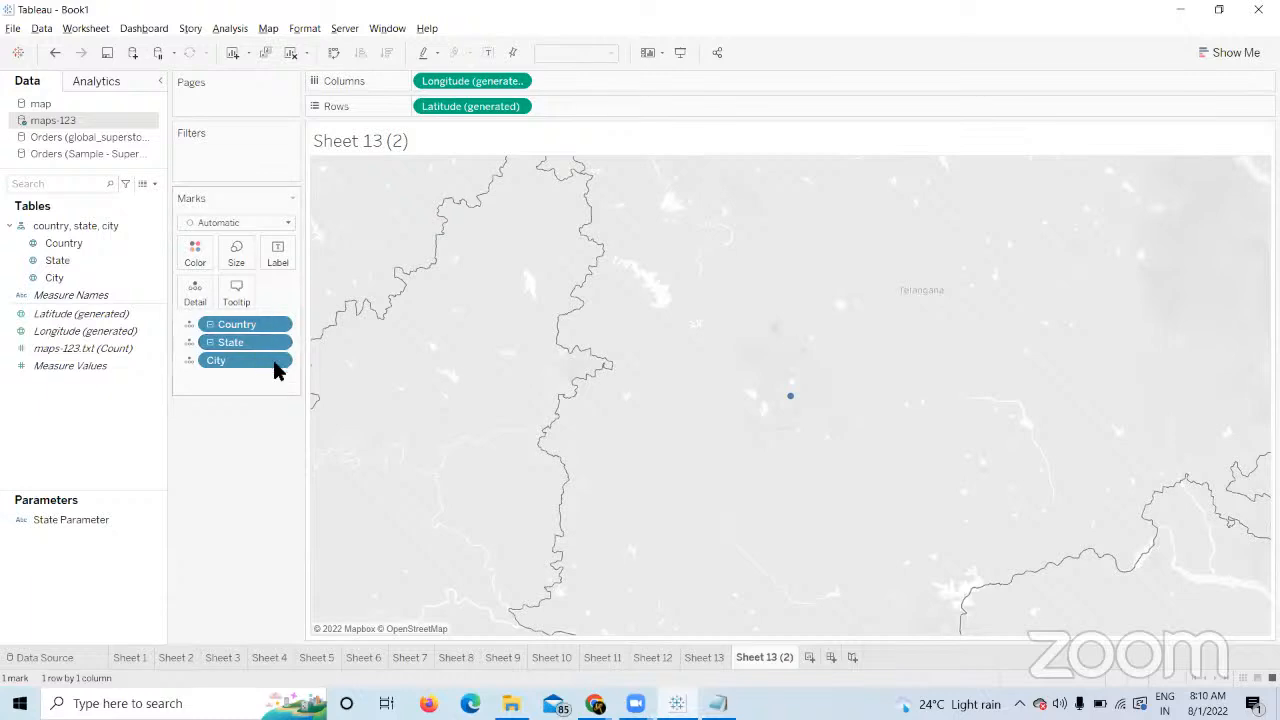
mouse_move(792, 399)
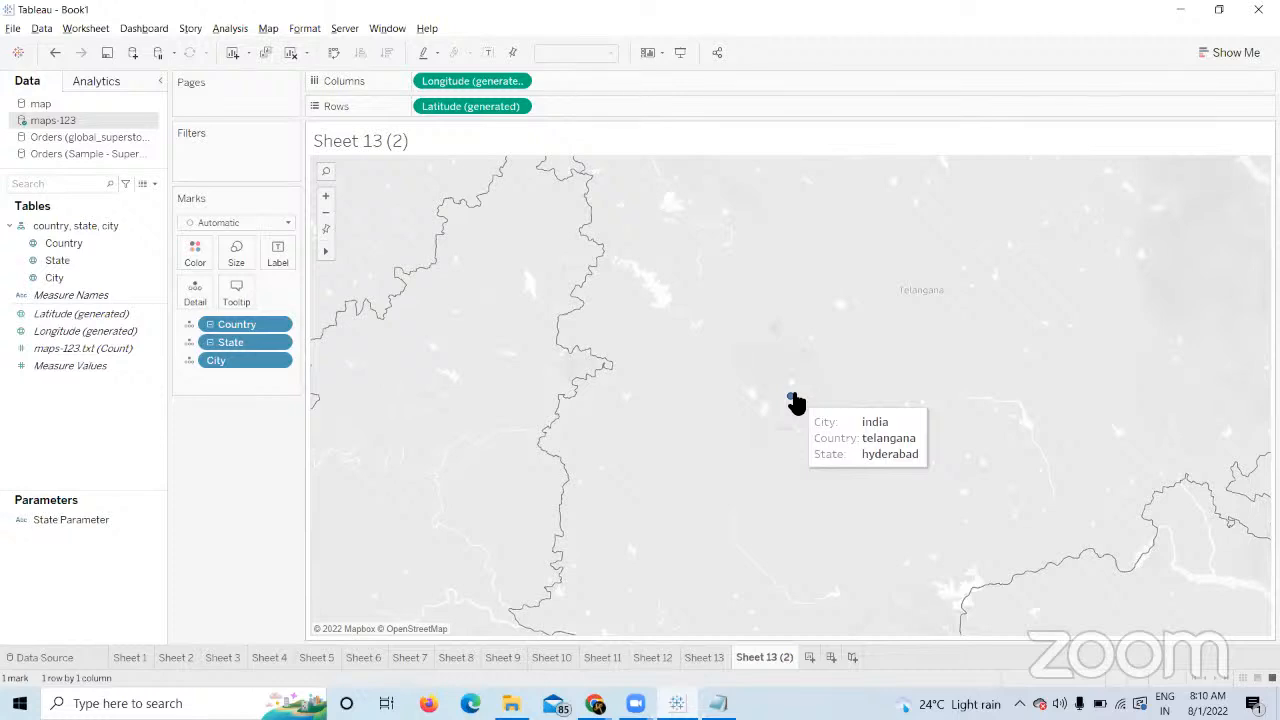
key(super+d)
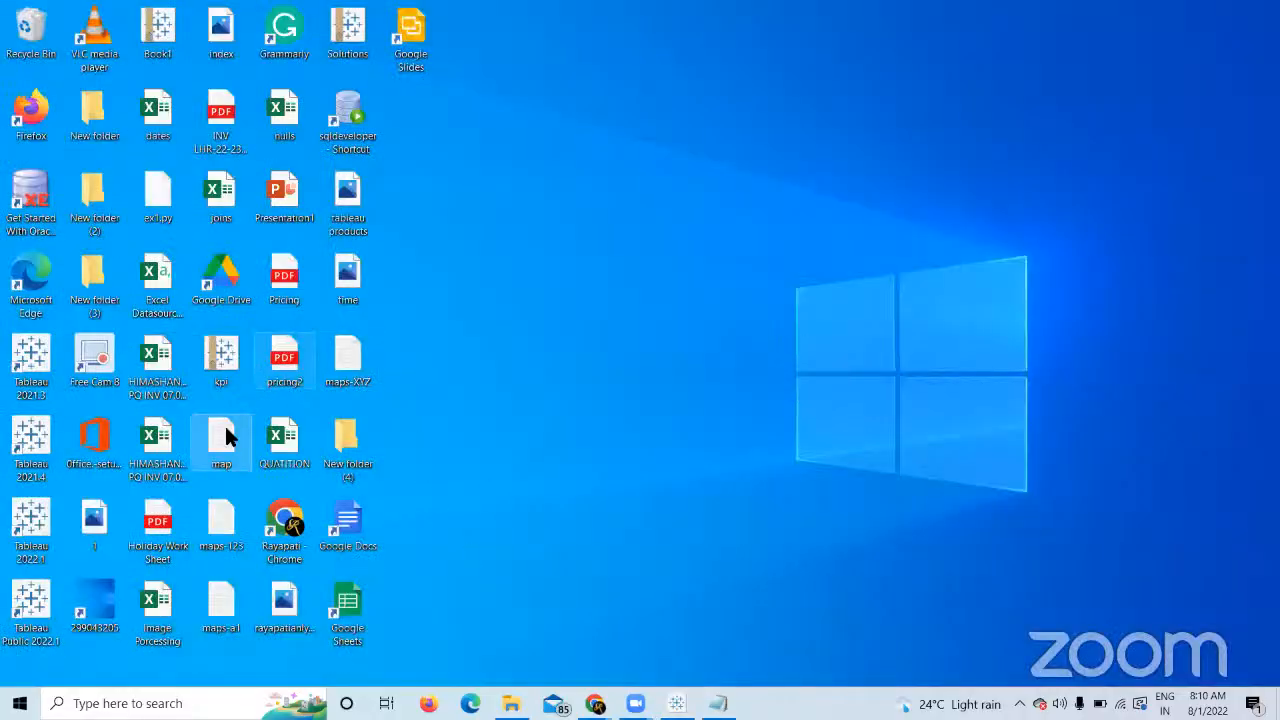
double_click(230, 601)
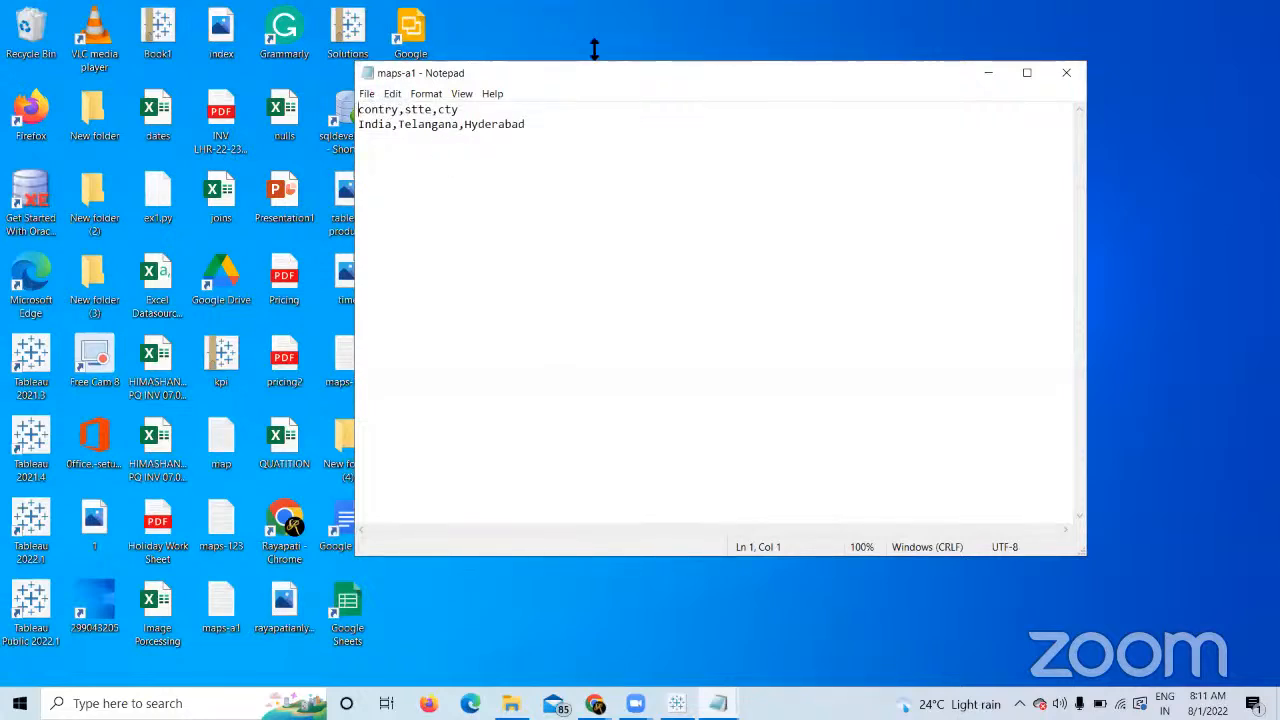
click(1046, 62)
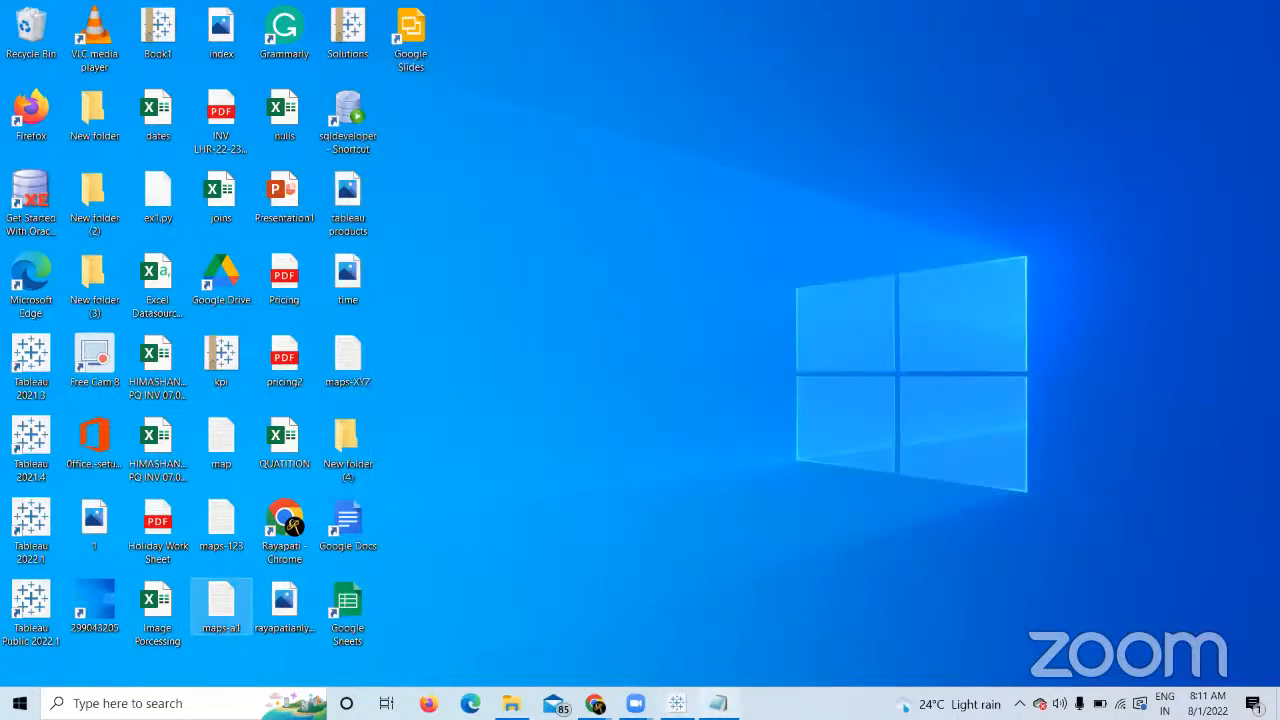
click(676, 703)
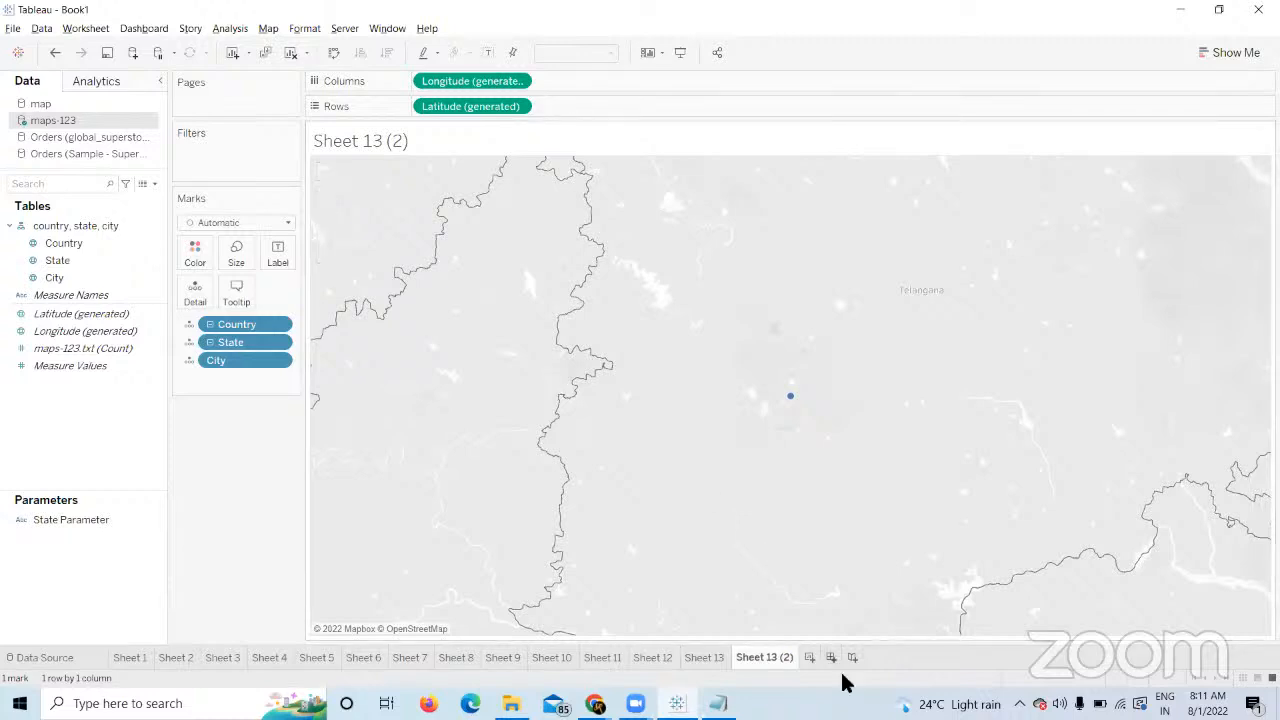
Create Sheet 15 mapping Country from maps-123 and review its one unknown location.
click(810, 657)
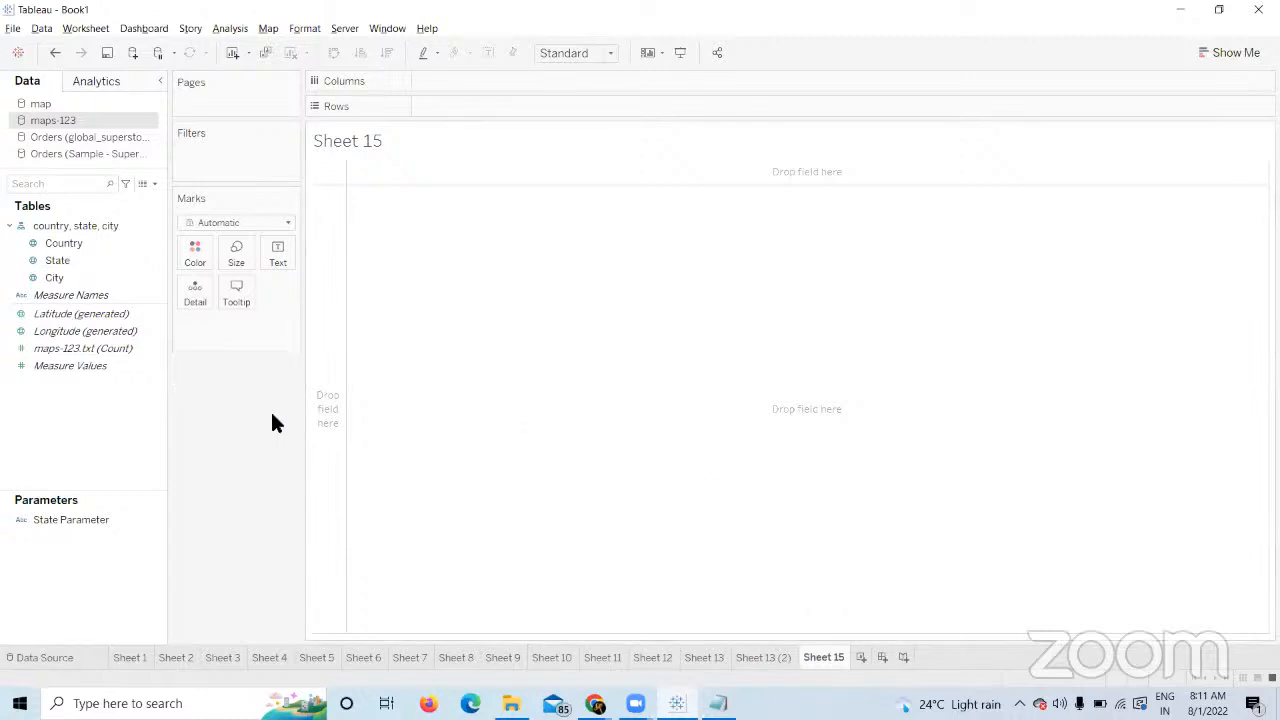
click(132, 258)
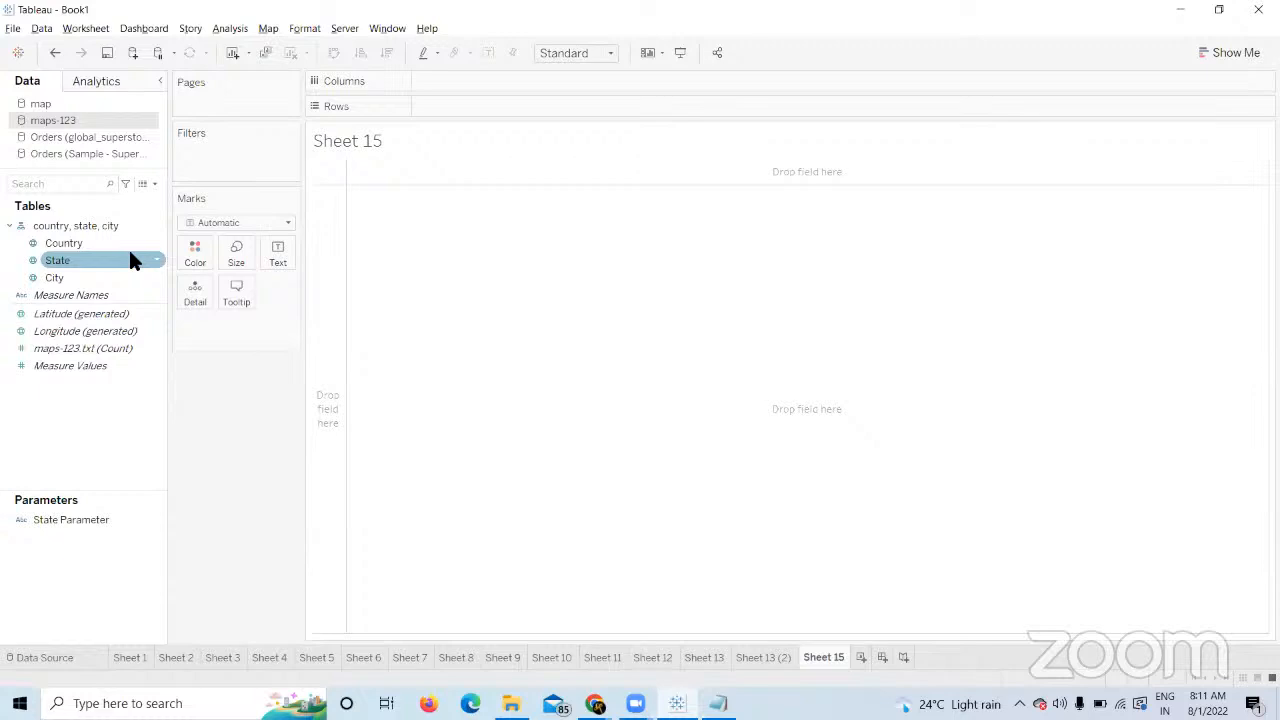
double_click(78, 244)
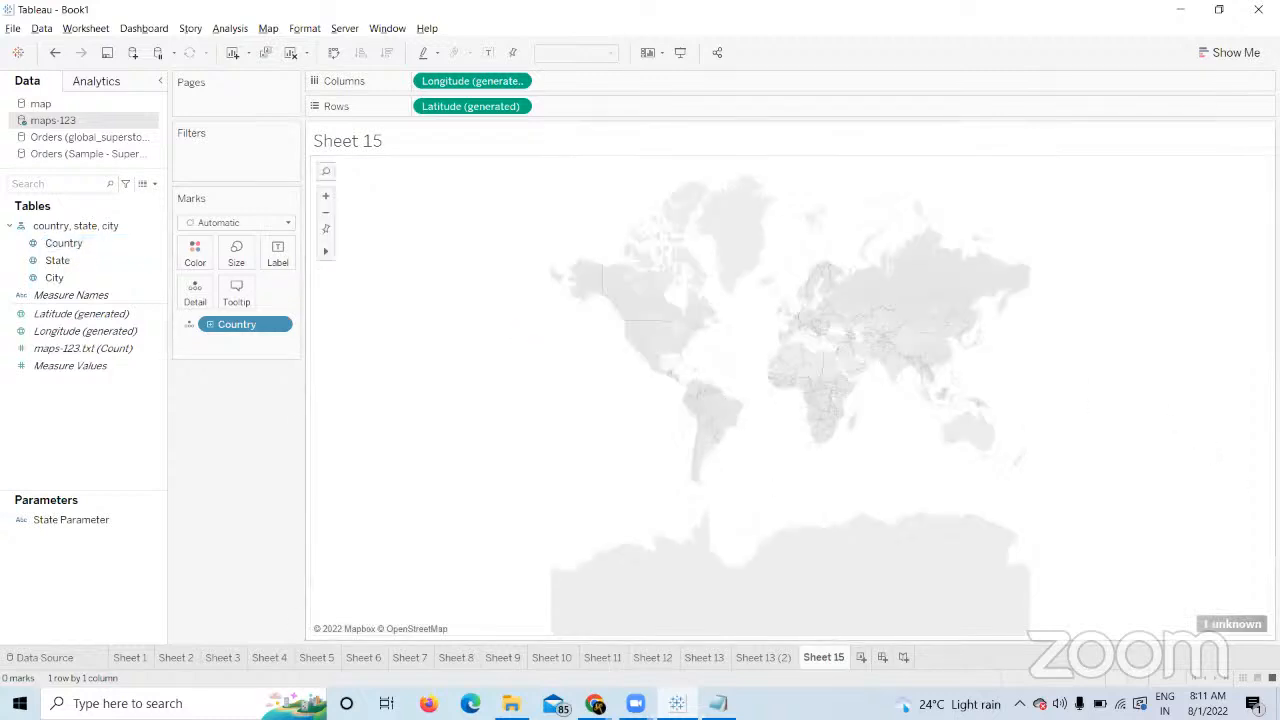
click(1232, 624)
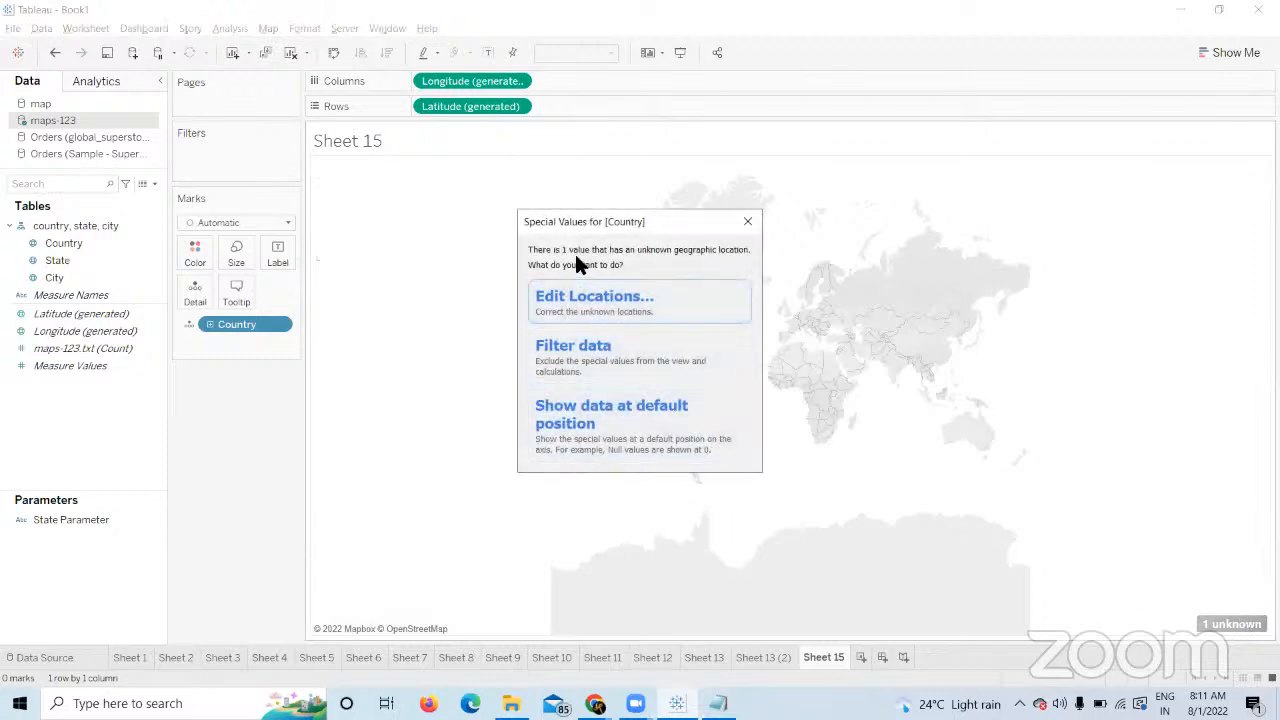
click(755, 222)
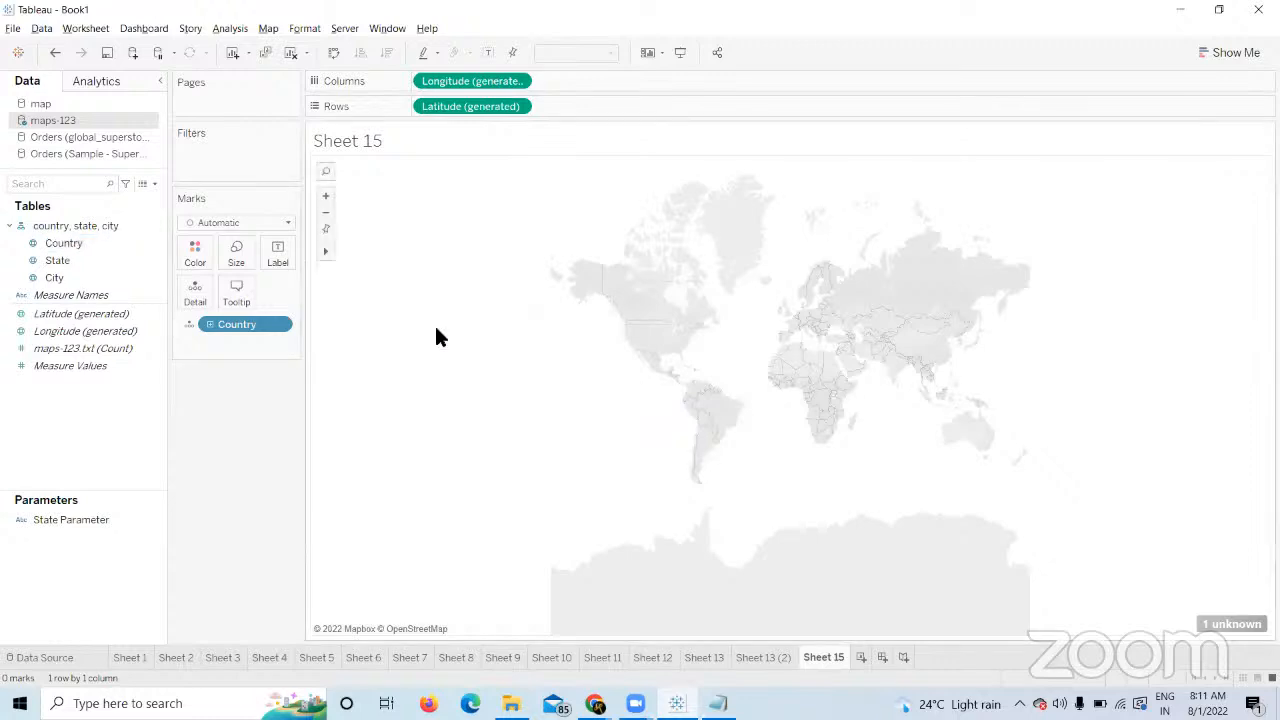
click(85, 313)
click(75, 244)
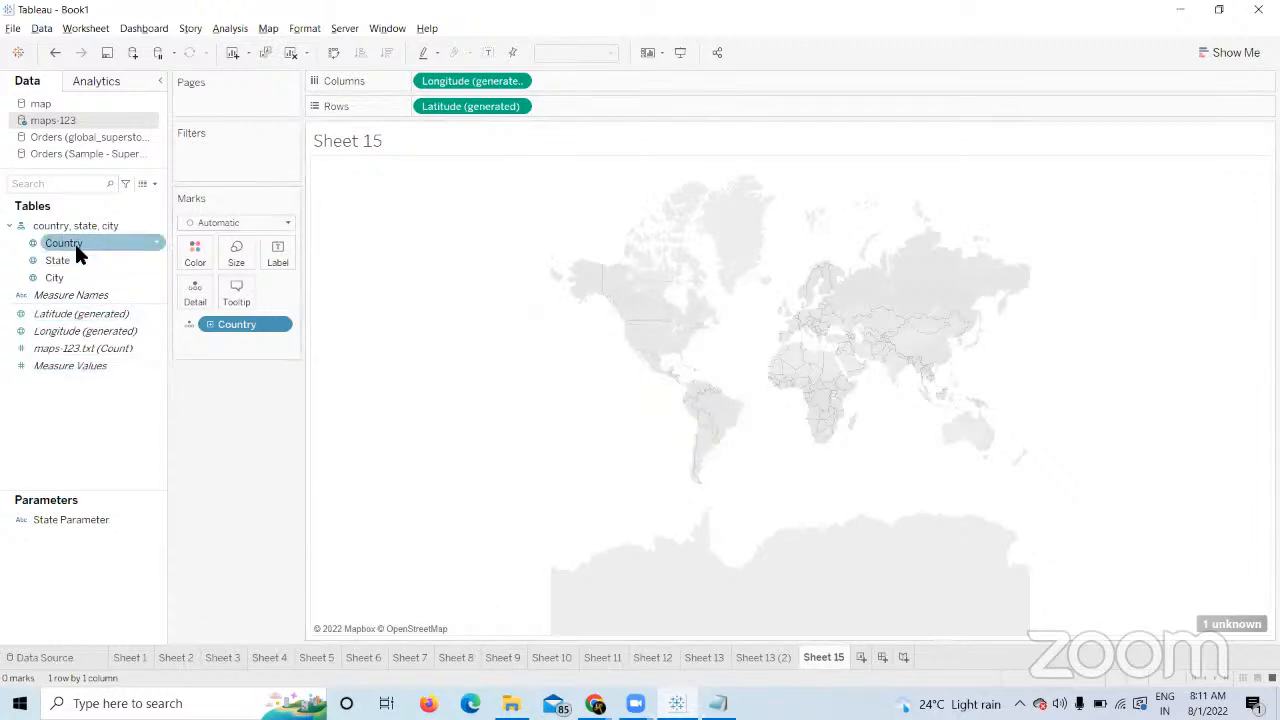
click(84, 261)
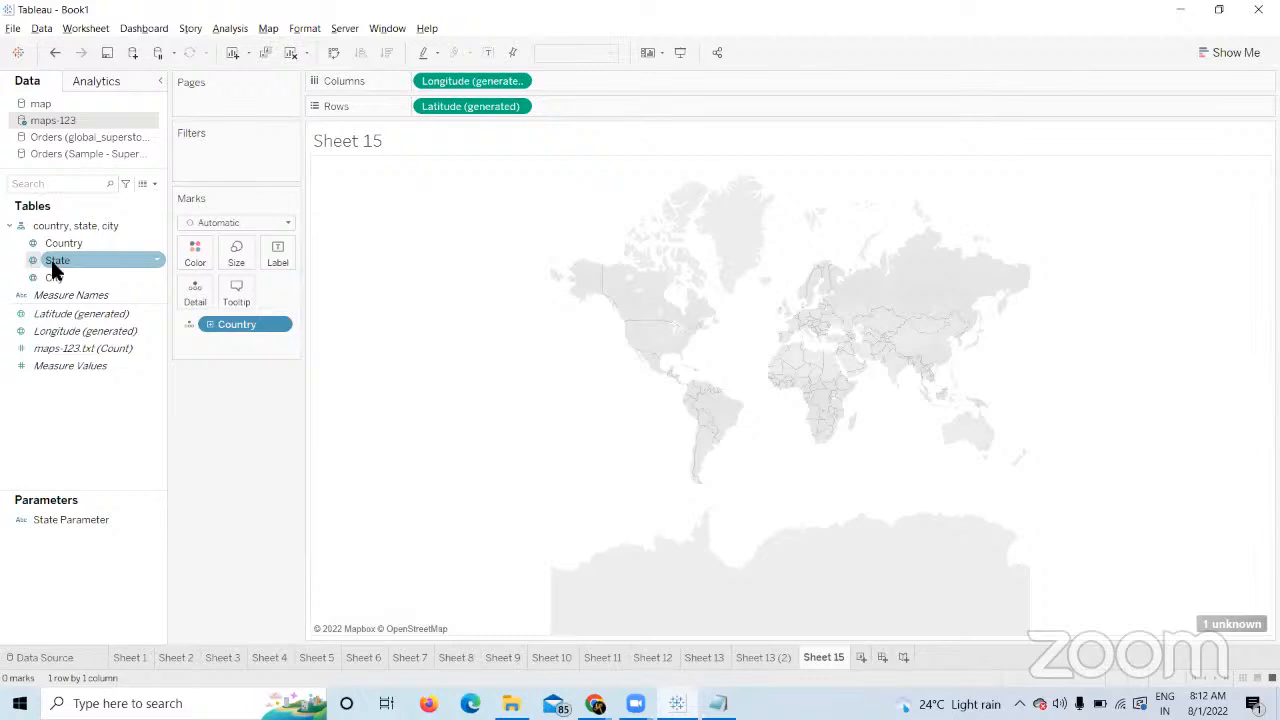
Open maps-a1 in Notepad, highlight the India,Telangana,Hyderabad row, then close it.
click(595, 703)
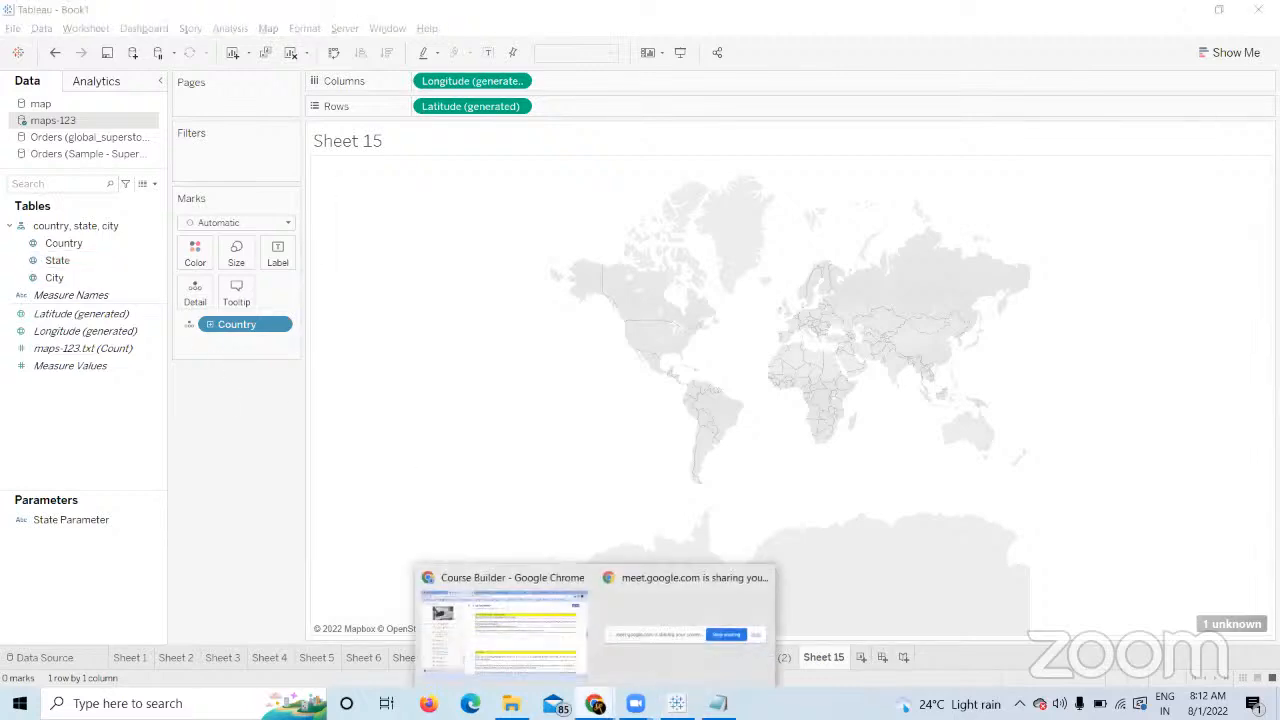
click(510, 622)
key(super+d)
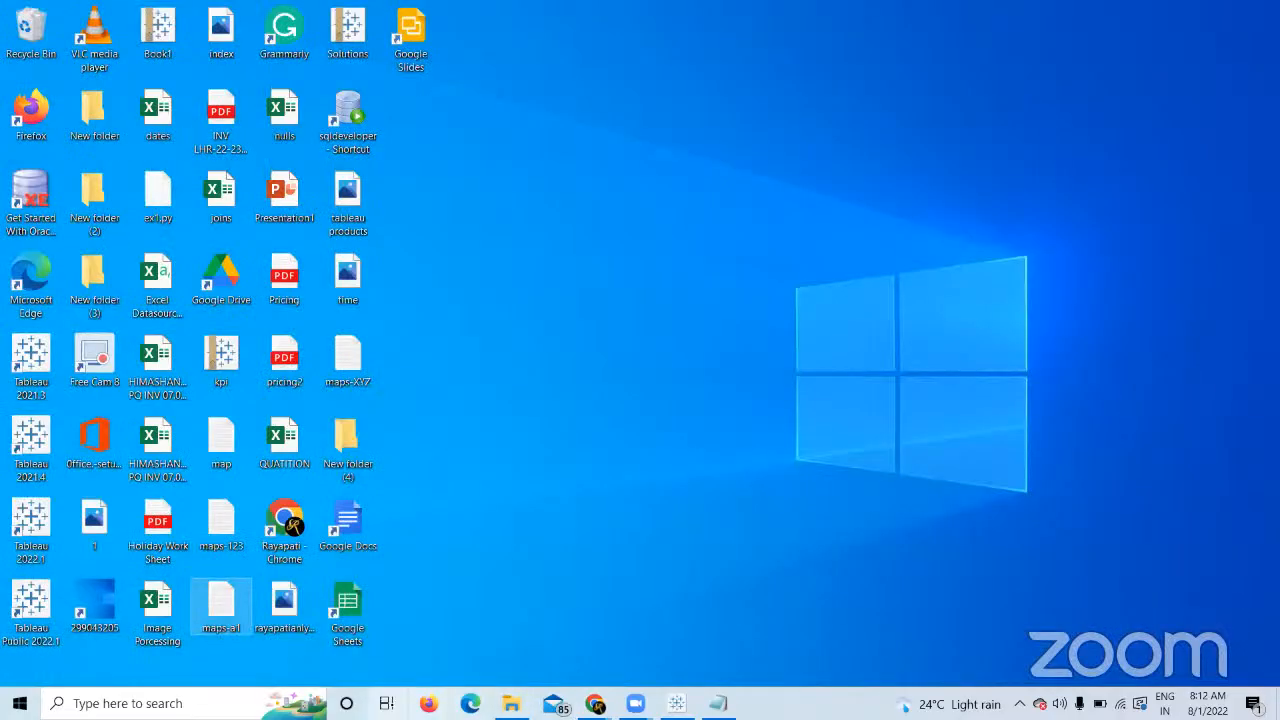
double_click(213, 610)
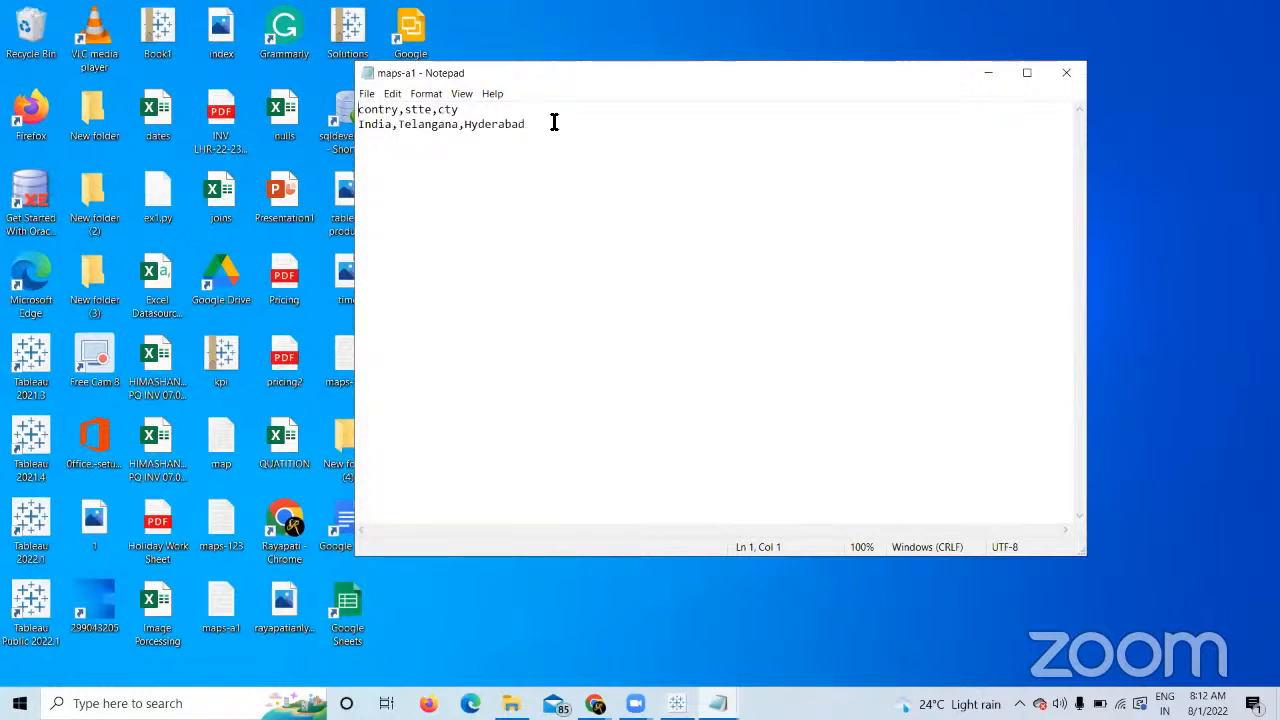
click(554, 122)
drag(554, 122, 546, 120)
click(532, 128)
drag(532, 128, 336, 208)
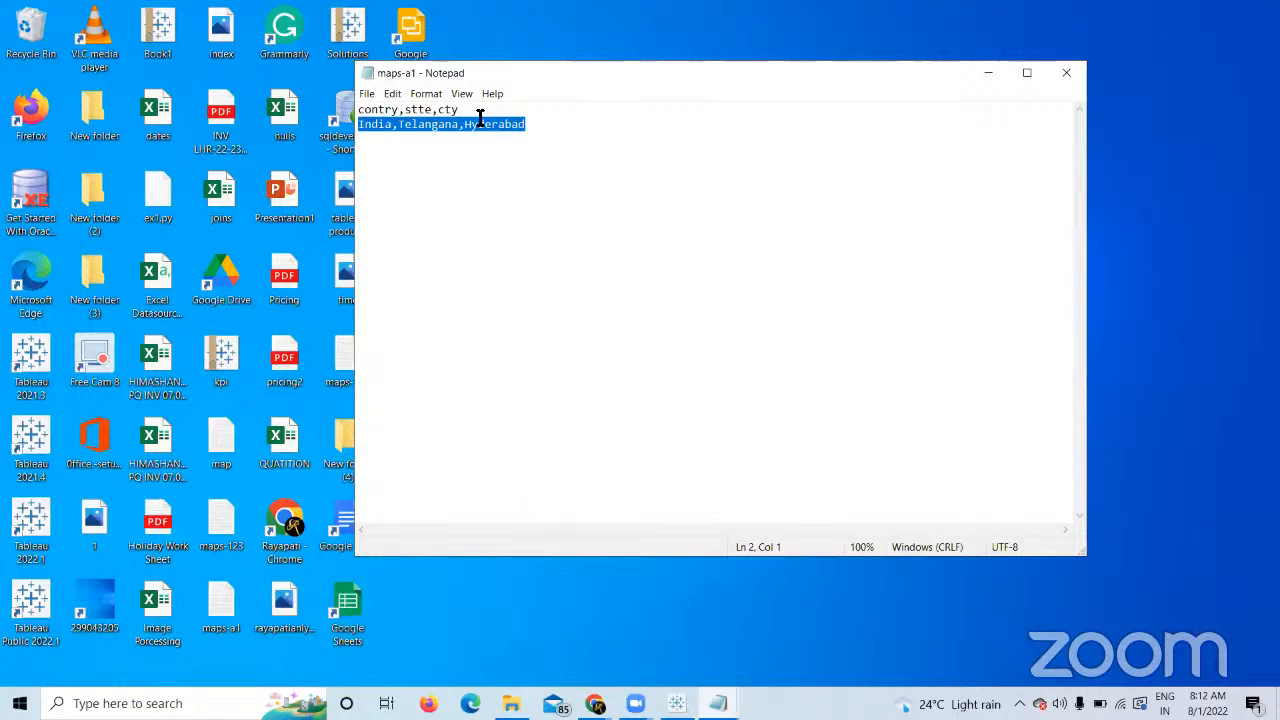
click(1057, 68)
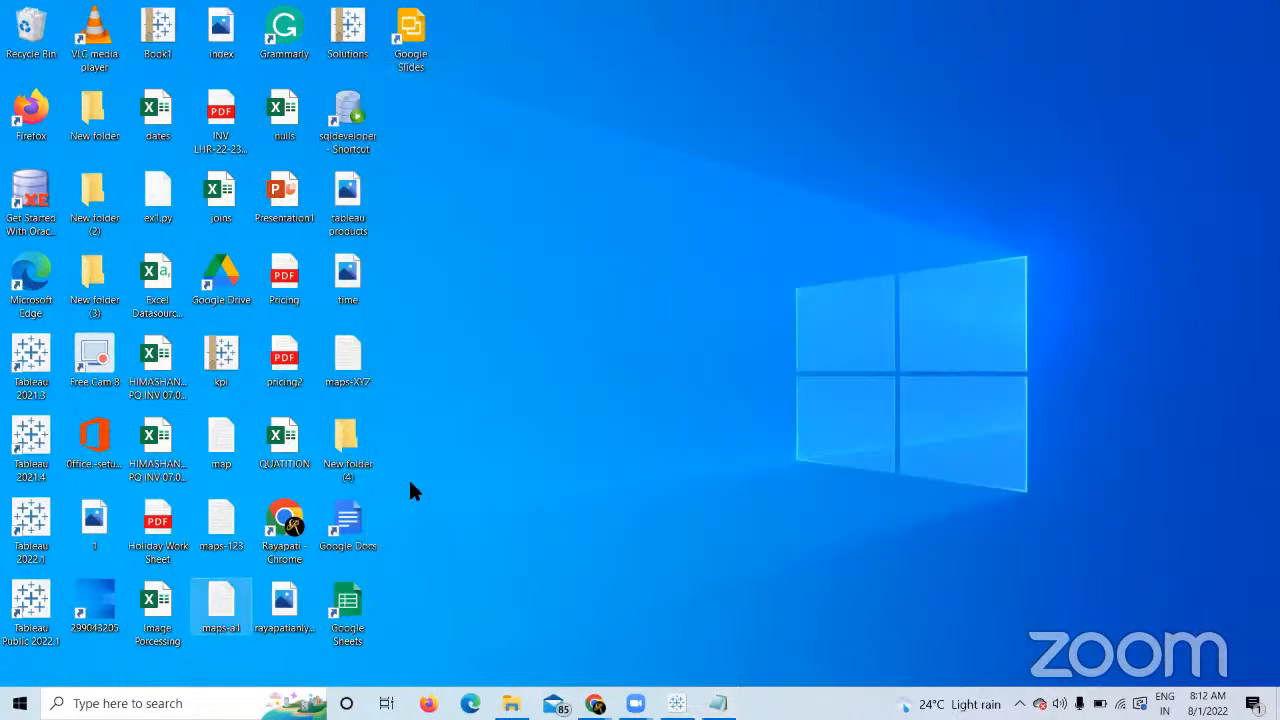
Open maps-XYZ, highlight its x,y,z row, then close it.
double_click(357, 378)
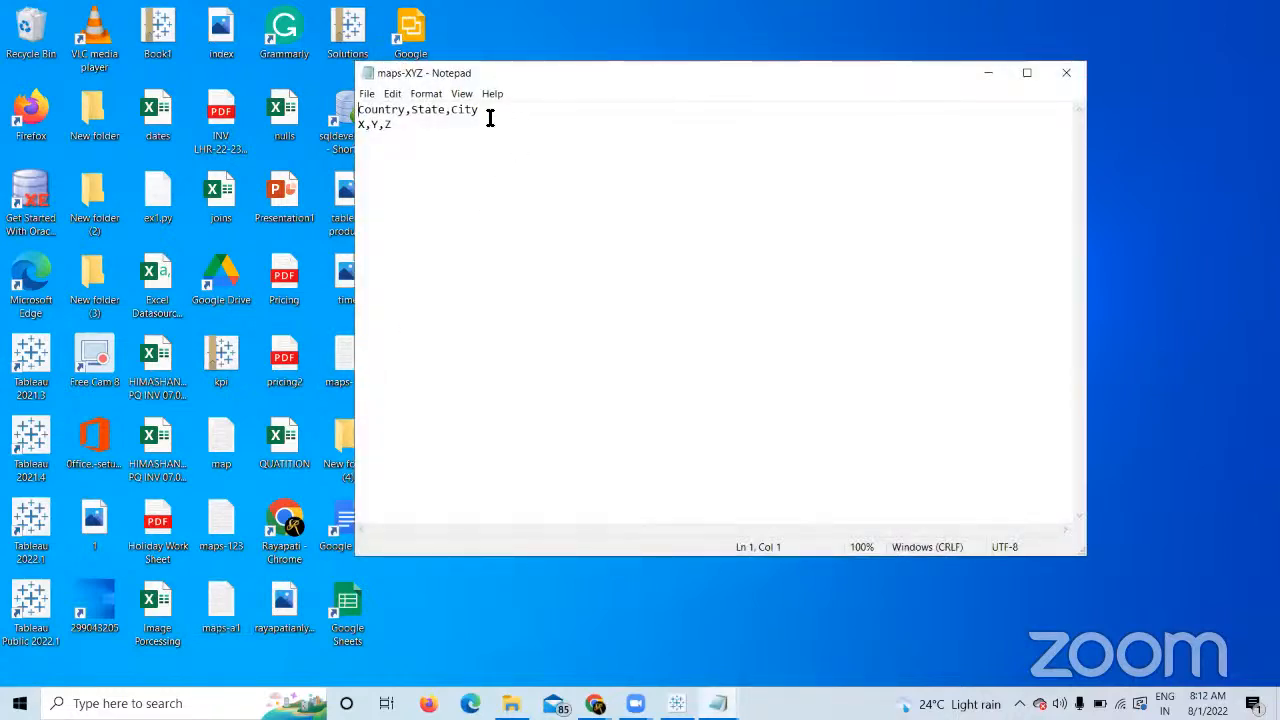
drag(358, 124, 330, 125)
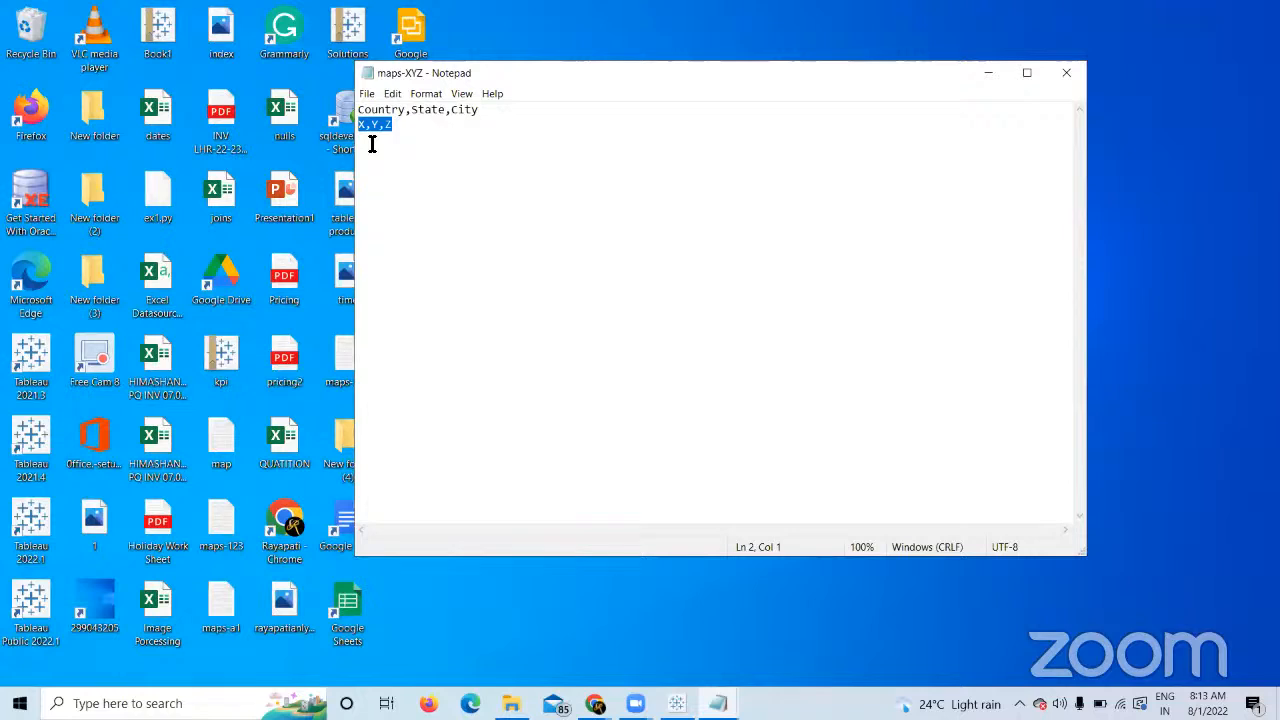
click(1062, 75)
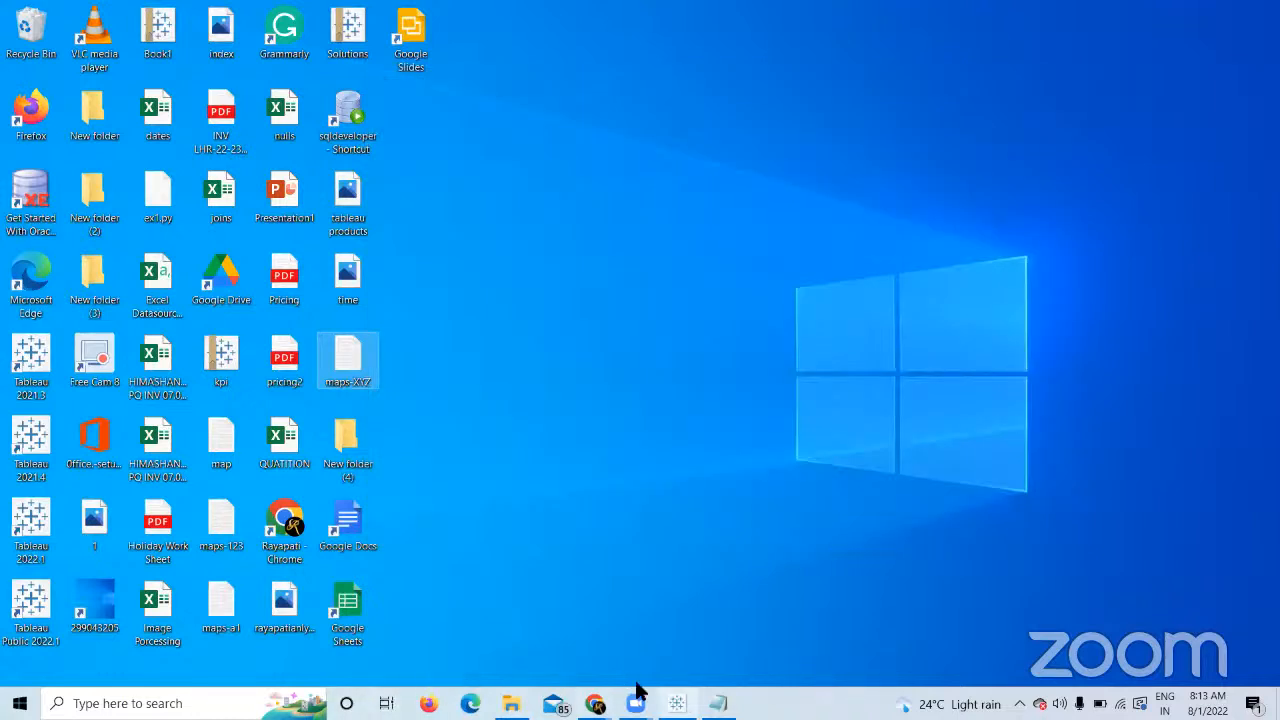
Scroll the Course Builder page in Chrome to the Dual Maps section, then return to Tableau.
click(543, 636)
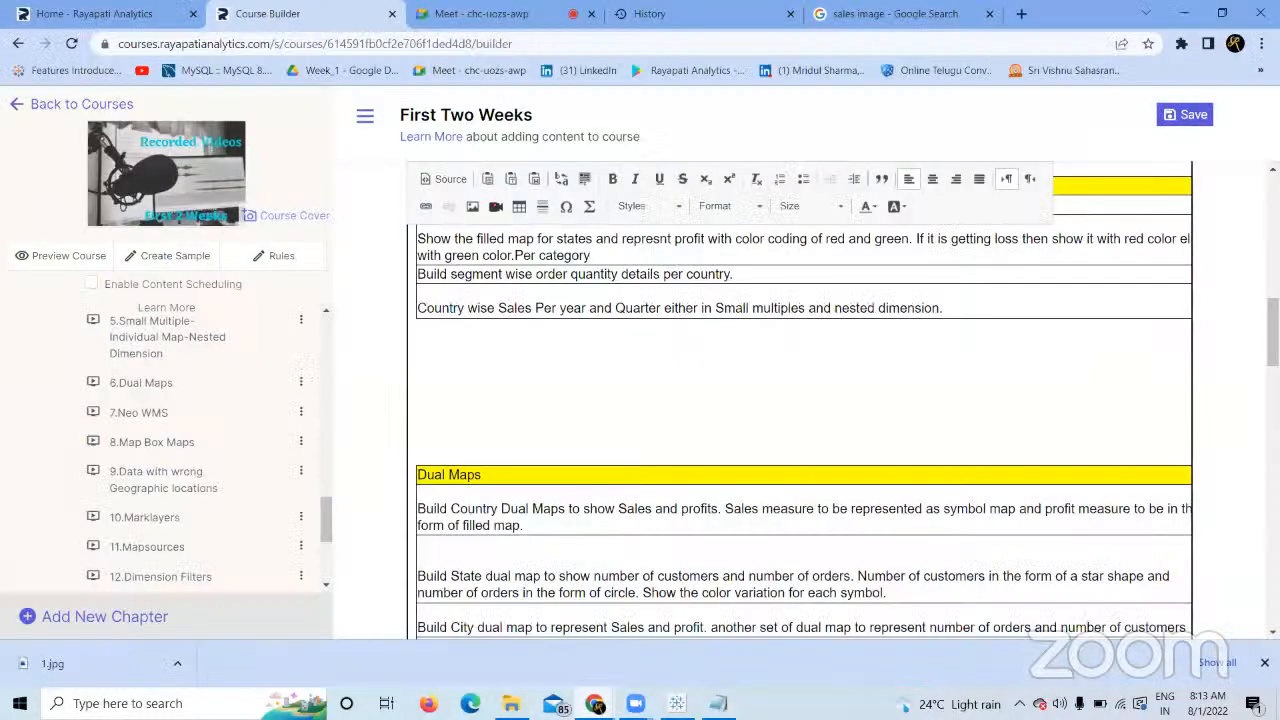
scroll(800, 450, down, 2)
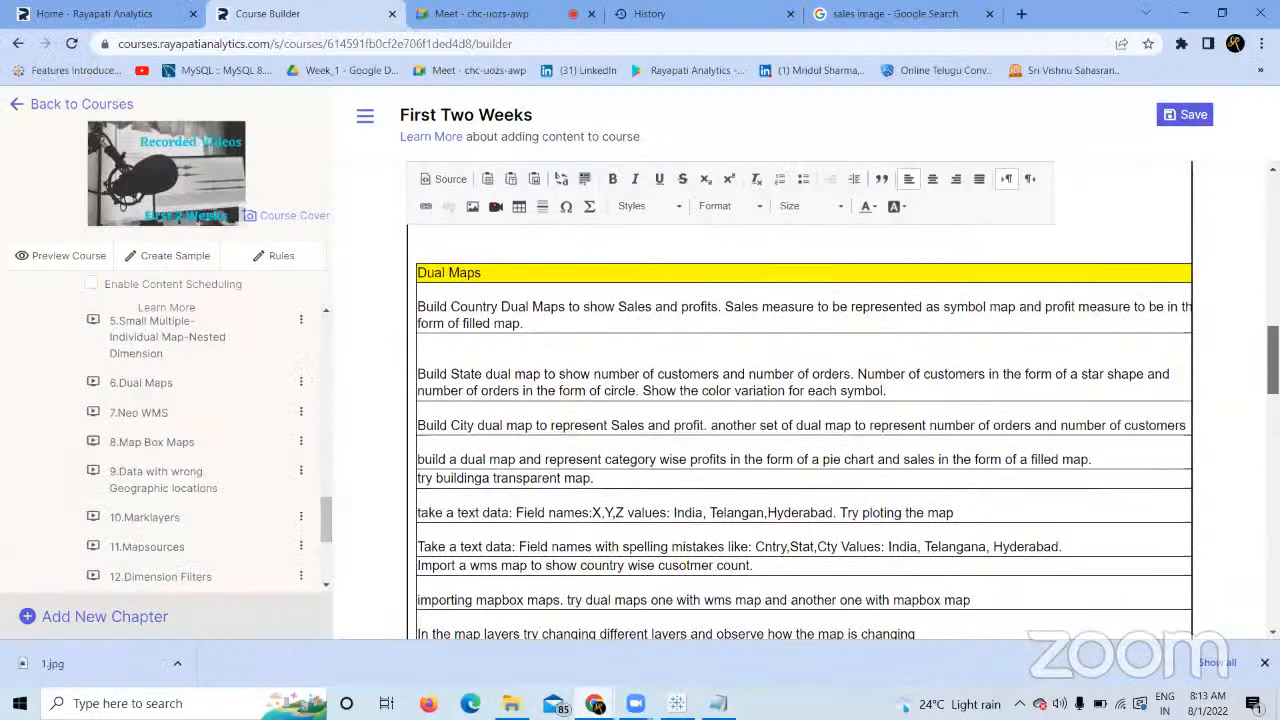
scroll(1015, 345, down, 1)
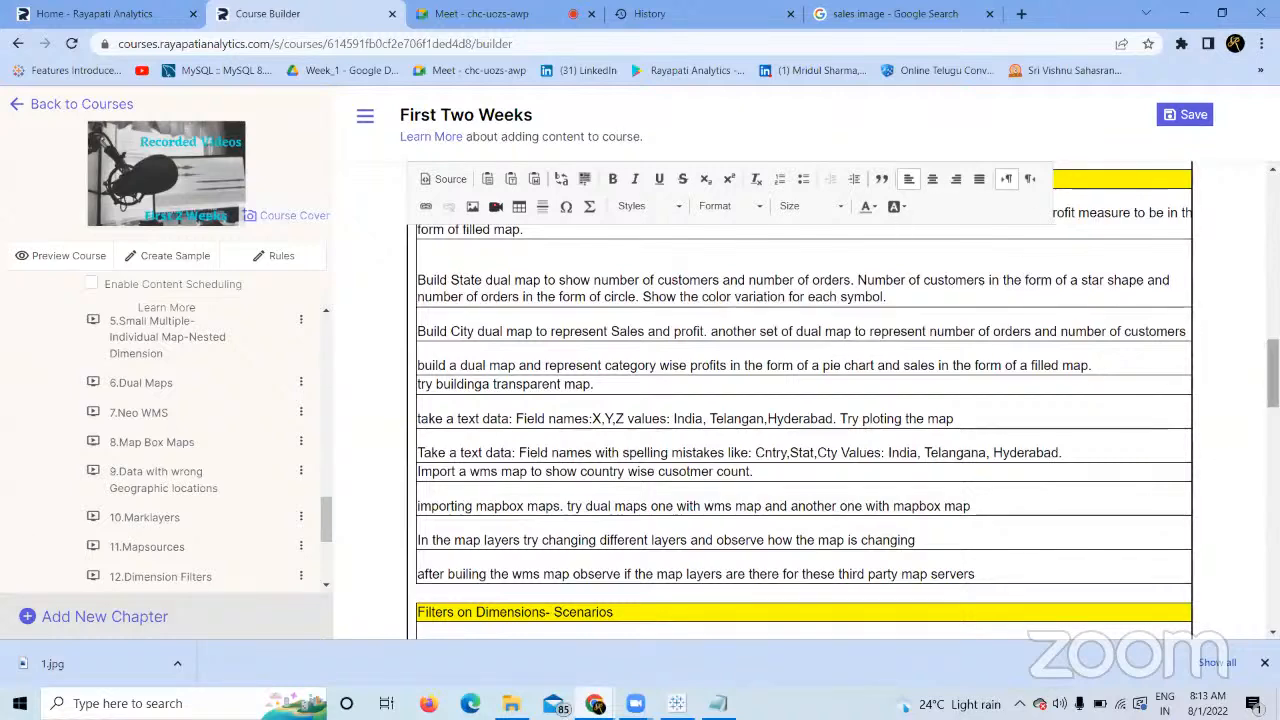
drag(1273, 373, 1273, 367)
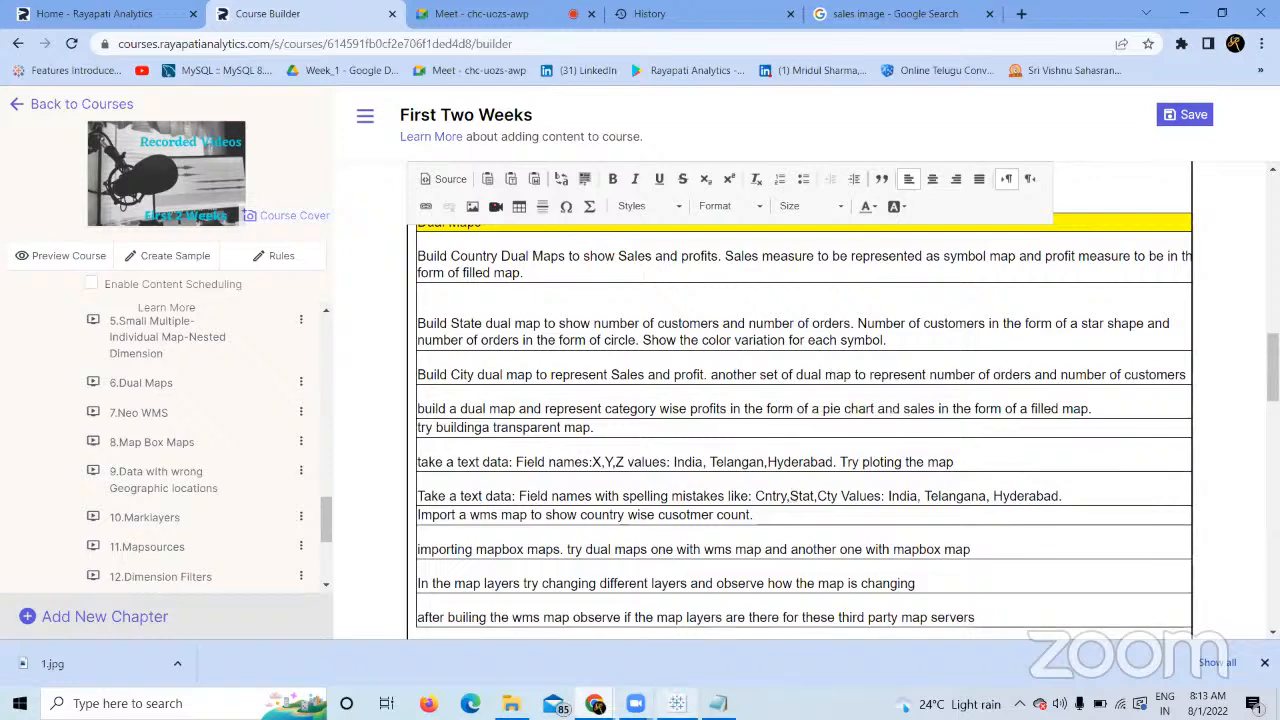
click(677, 703)
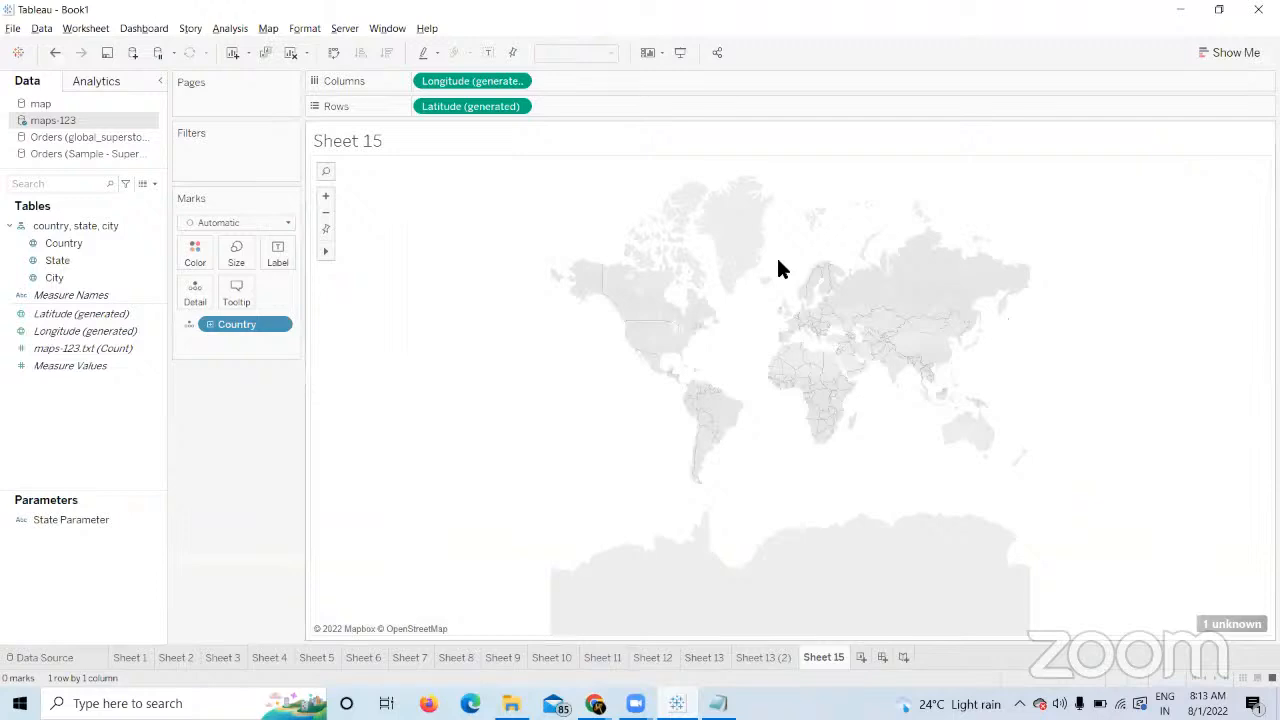
Clear Sheet 15 and switch to the global superstore Orders data source.
click(288, 53)
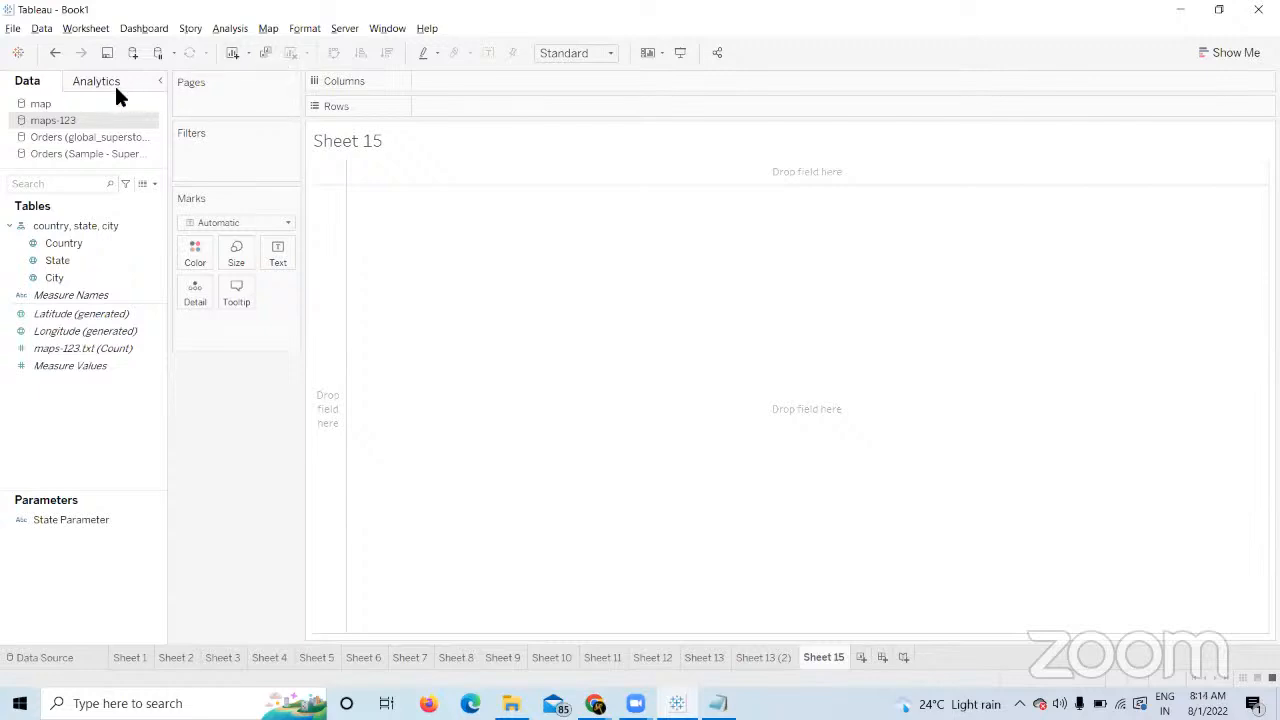
click(106, 139)
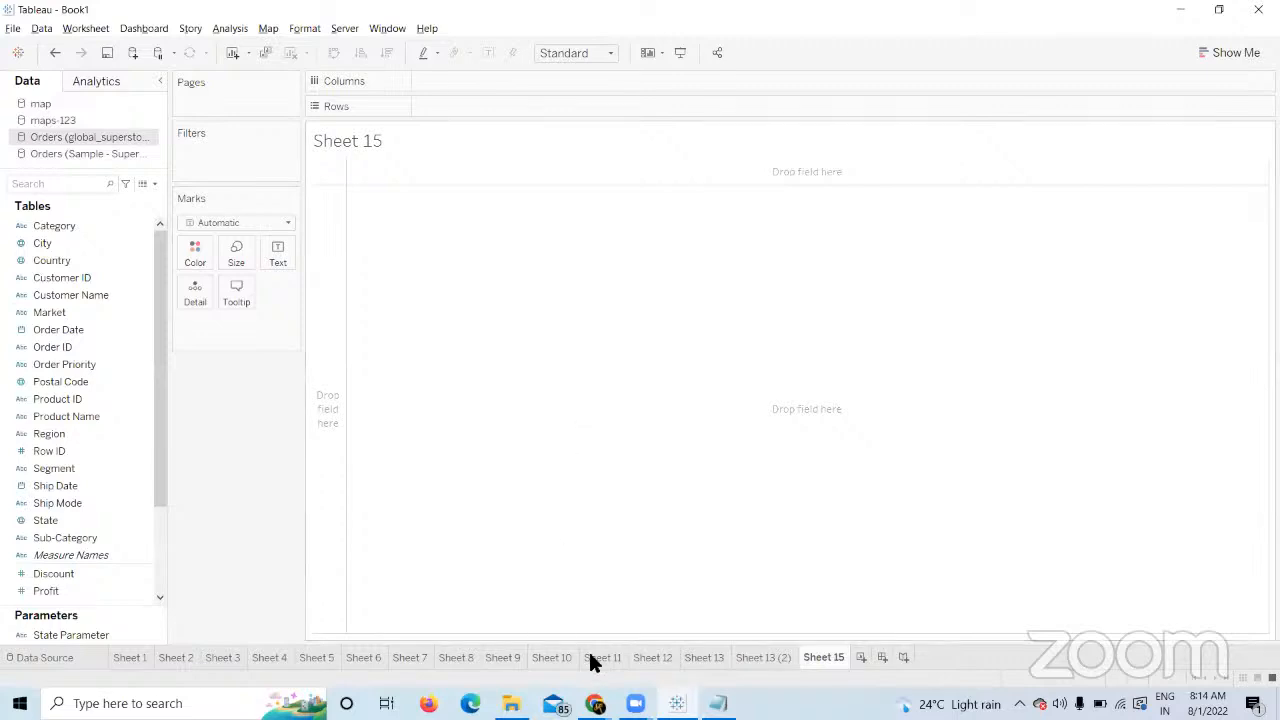
click(595, 703)
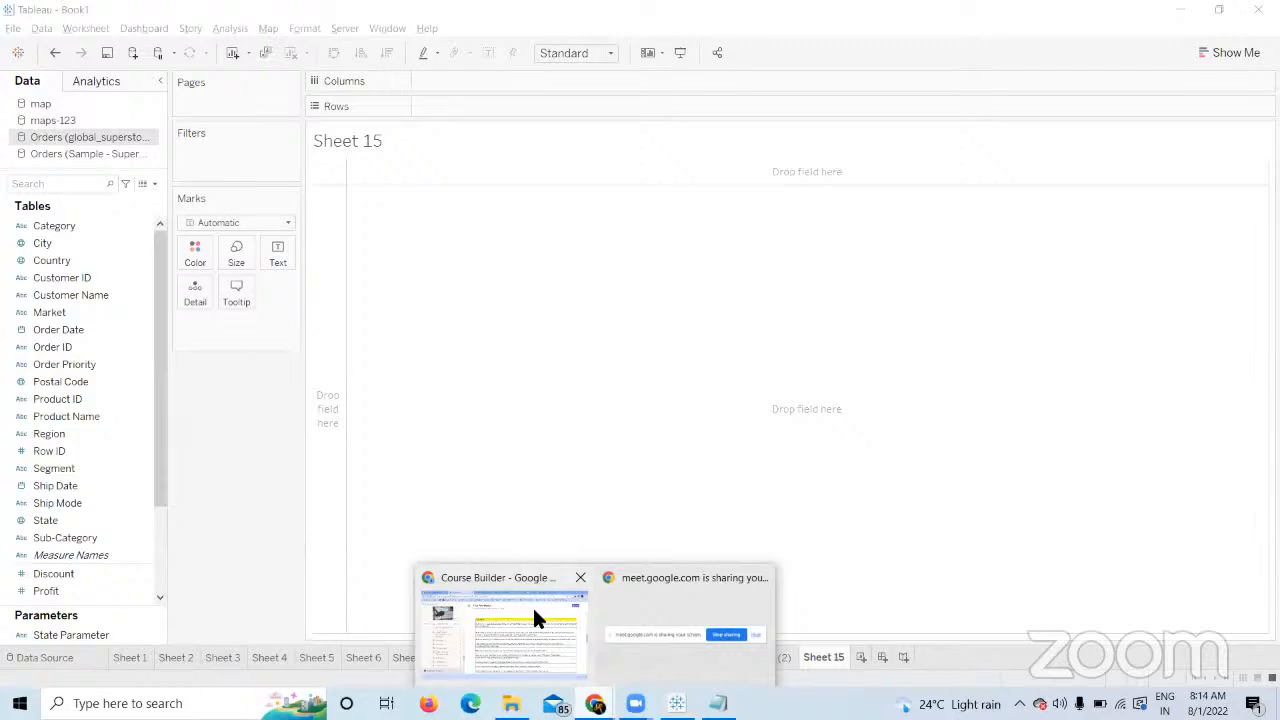
click(534, 615)
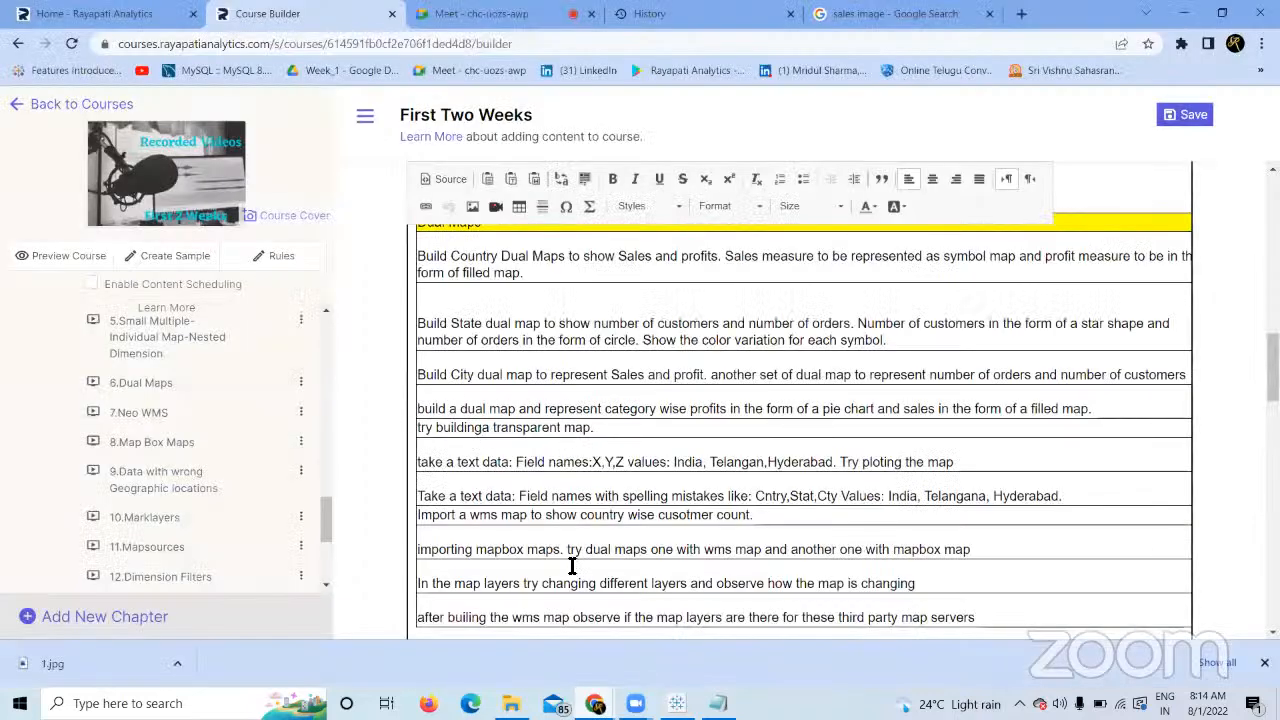
click(677, 703)
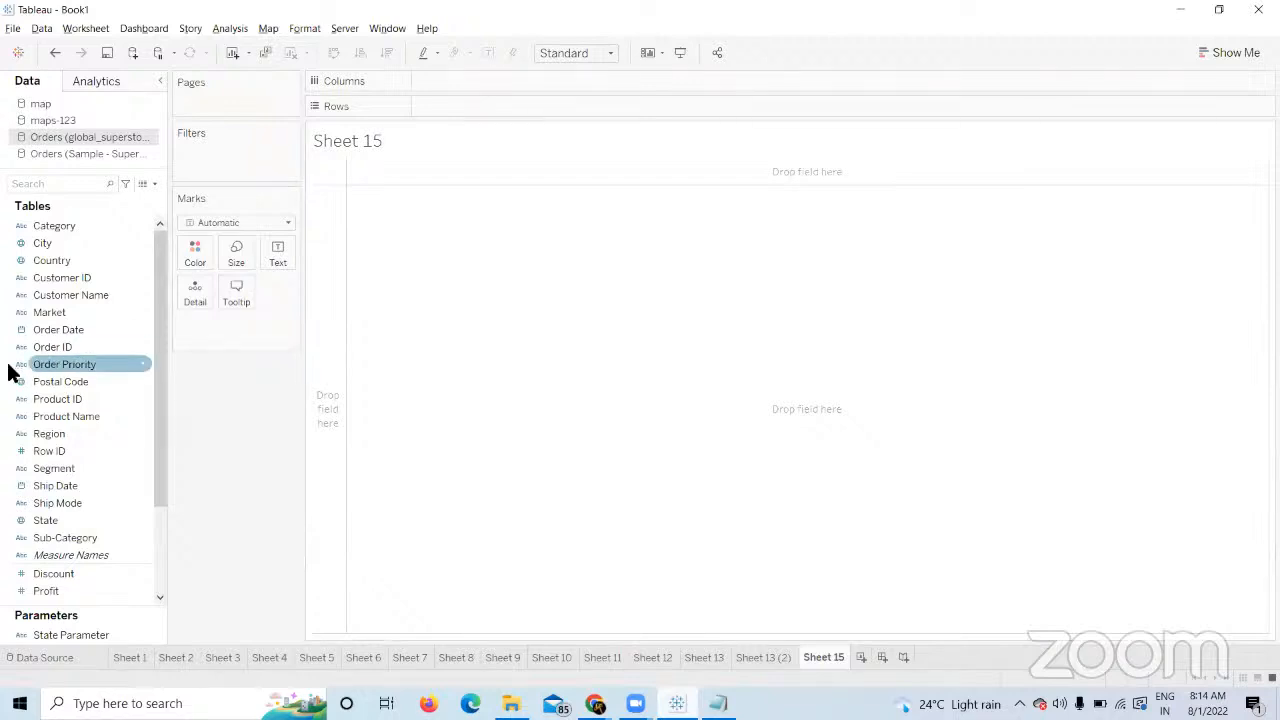
Plot Country with the Map mark type, filling all 165 countries.
click(40, 276)
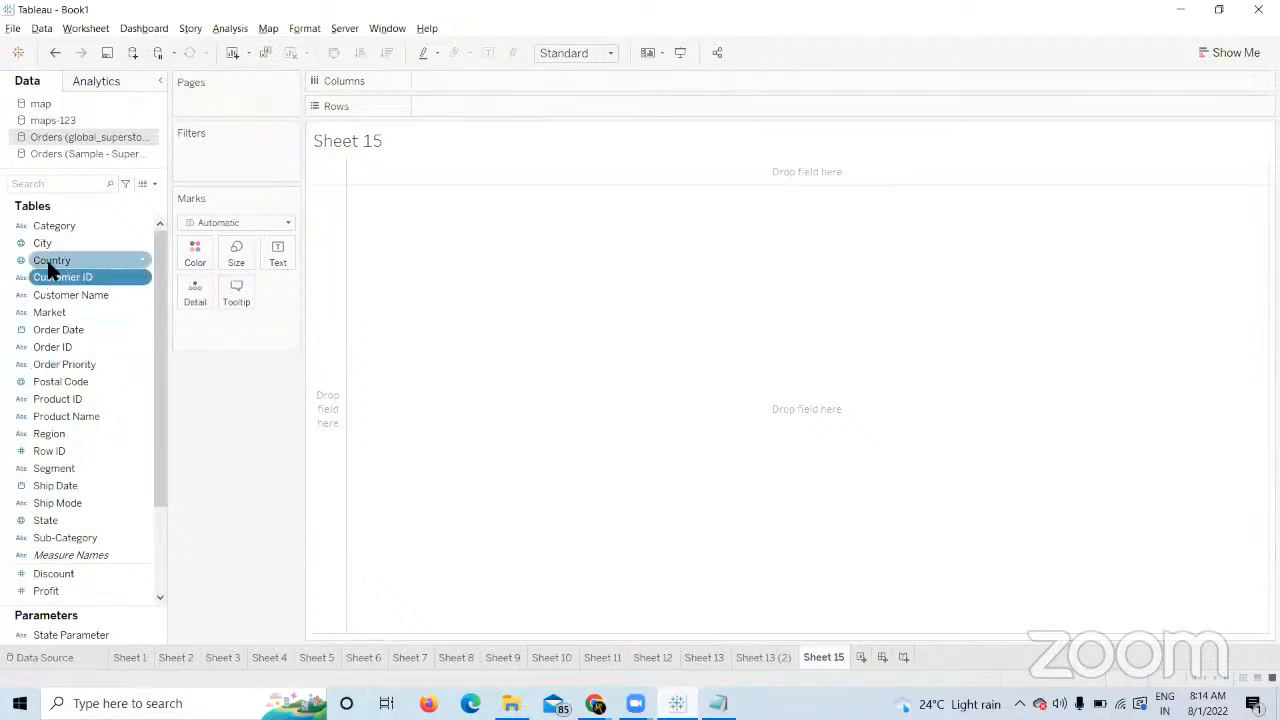
double_click(47, 260)
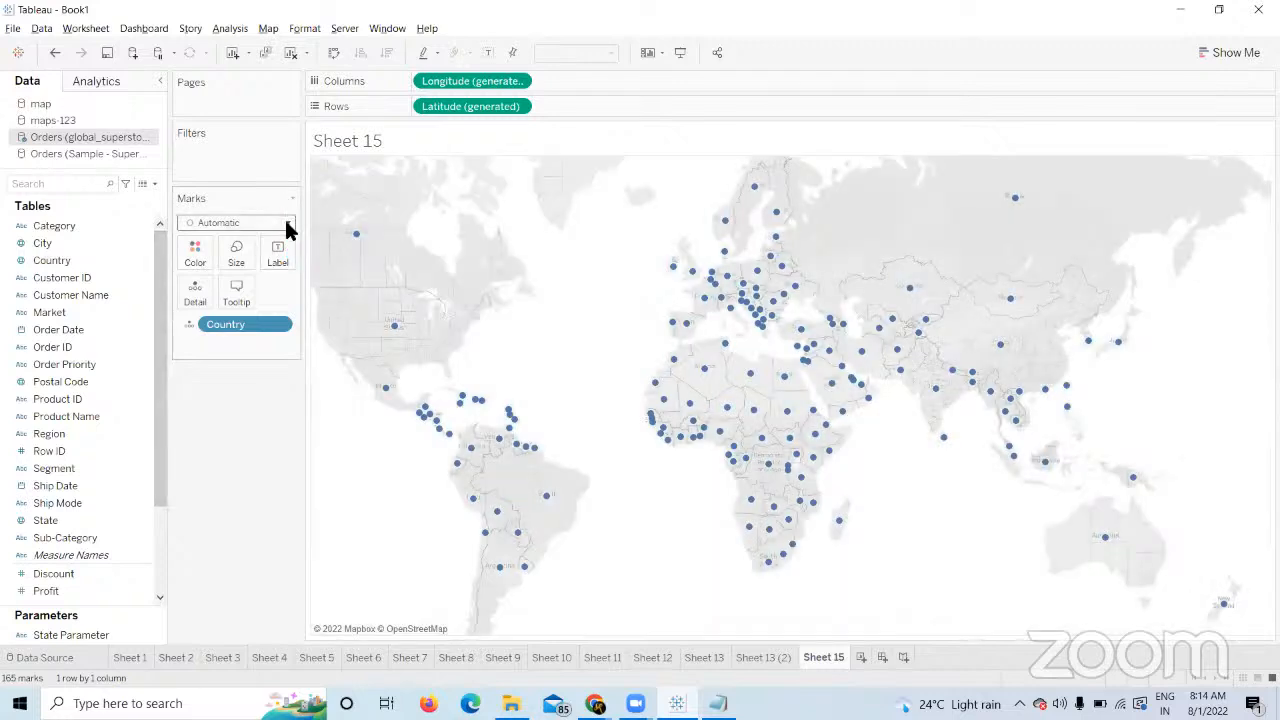
click(284, 218)
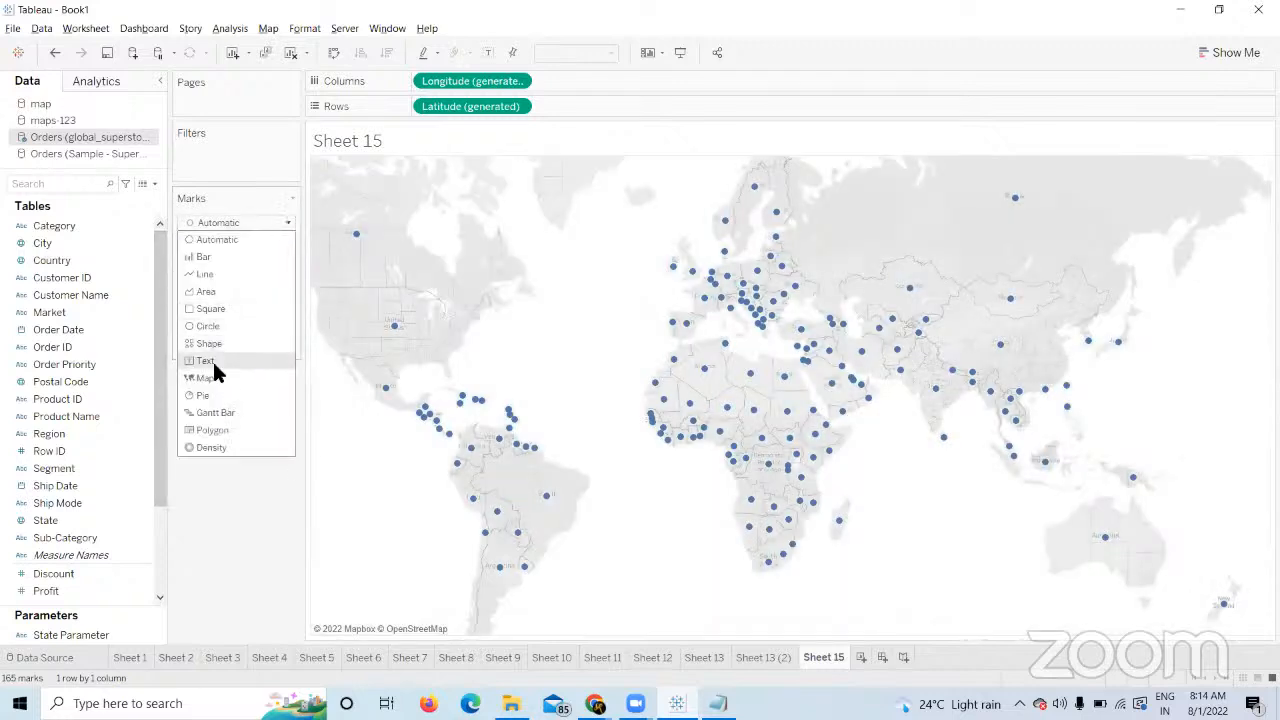
click(222, 379)
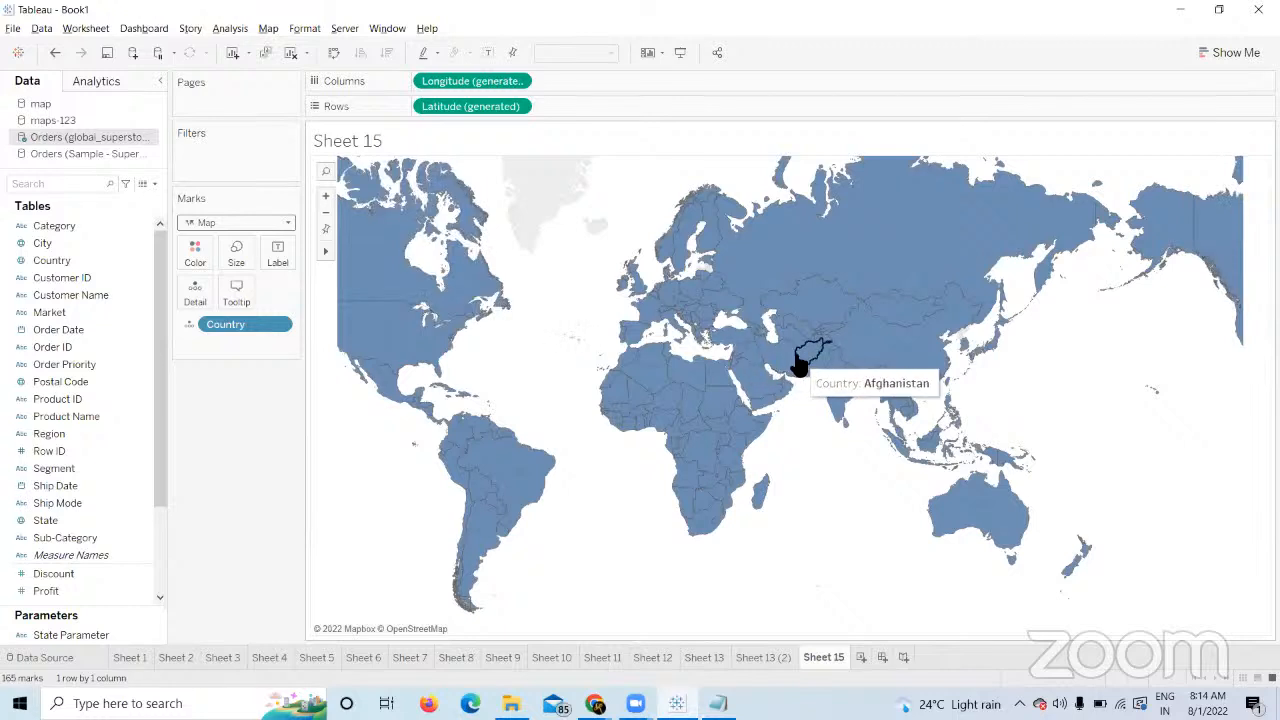
click(195, 252)
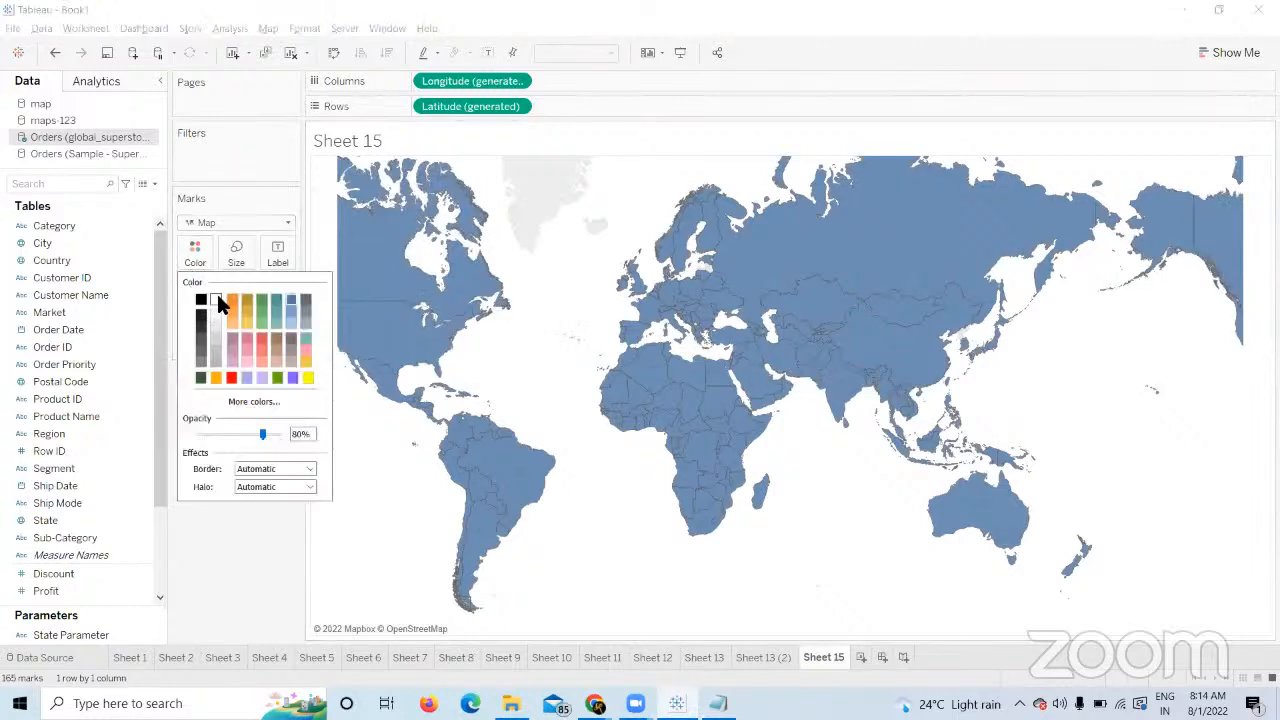
Colour the country fills blue, test 0% opacity, then restore opacity to 100%.
click(219, 301)
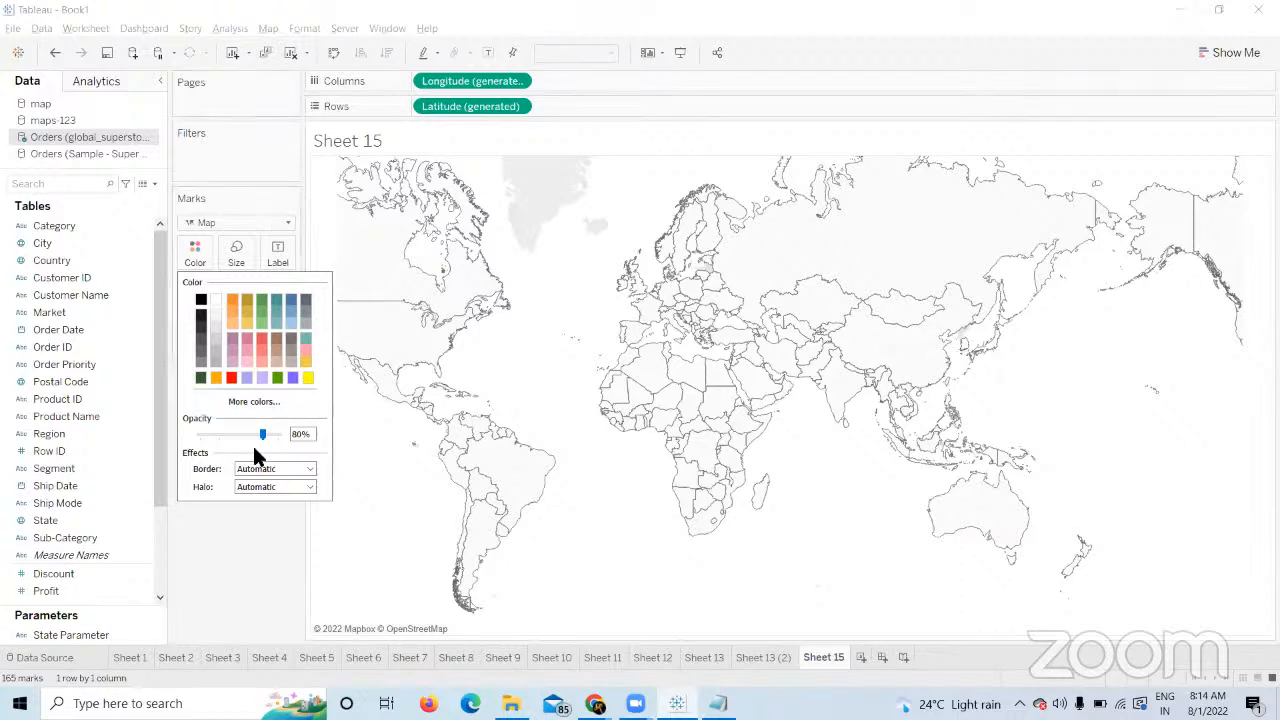
click(291, 300)
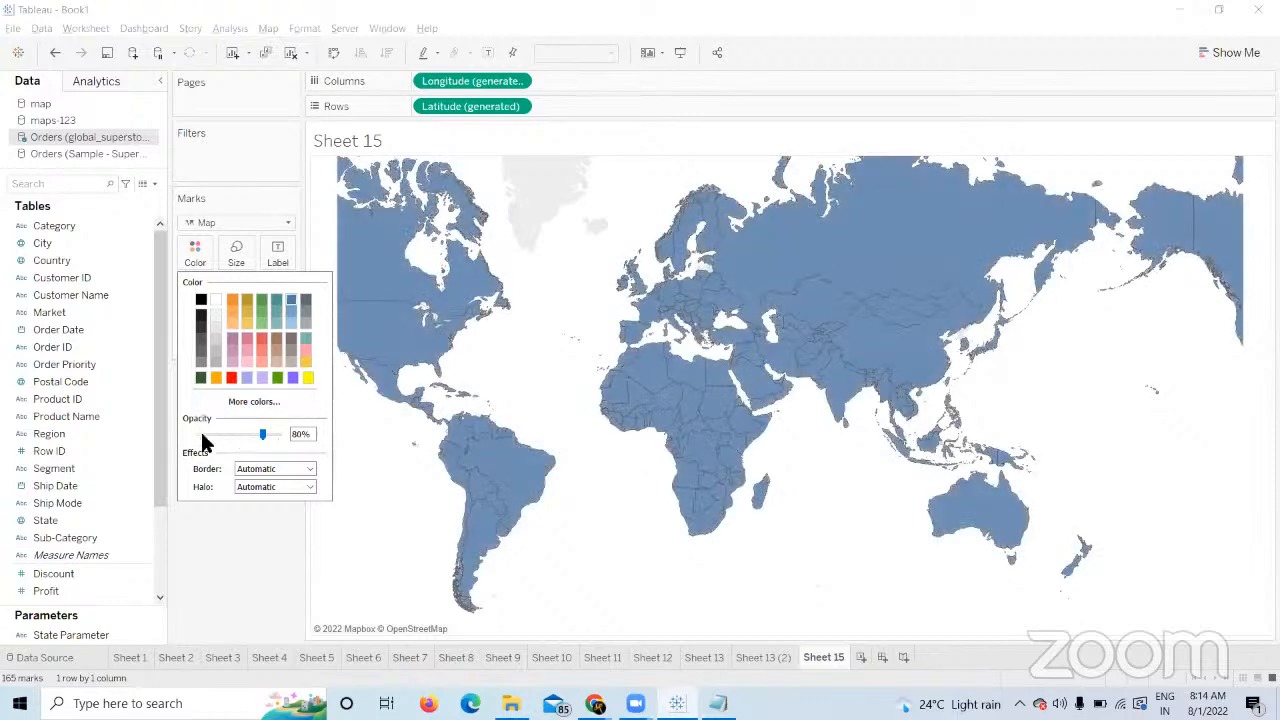
click(203, 434)
drag(202, 435, 197, 437)
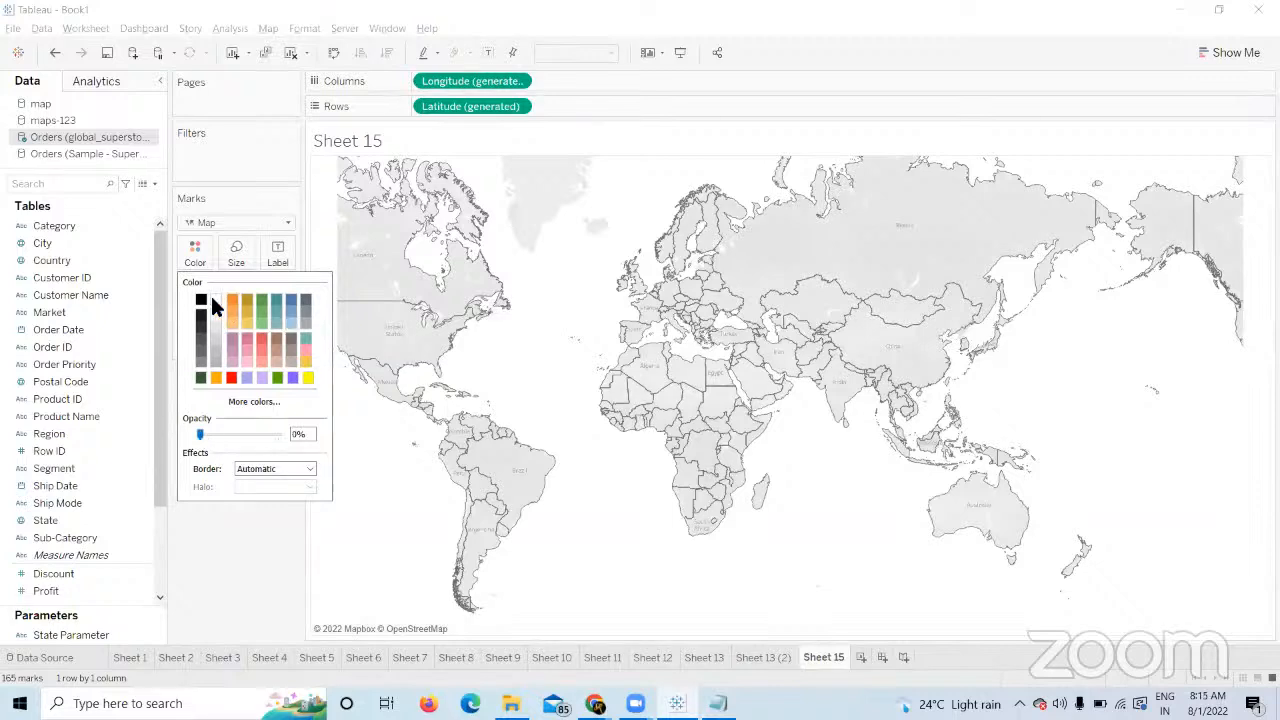
click(275, 434)
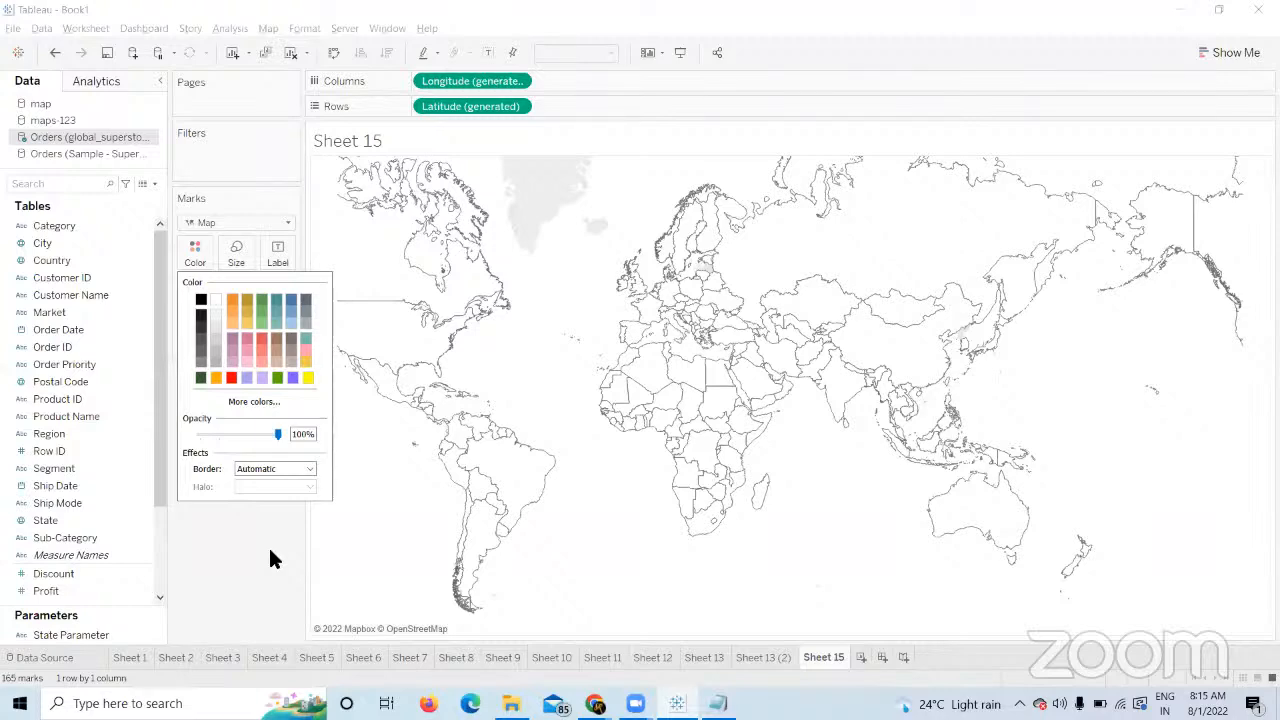
key(alt+Tab)
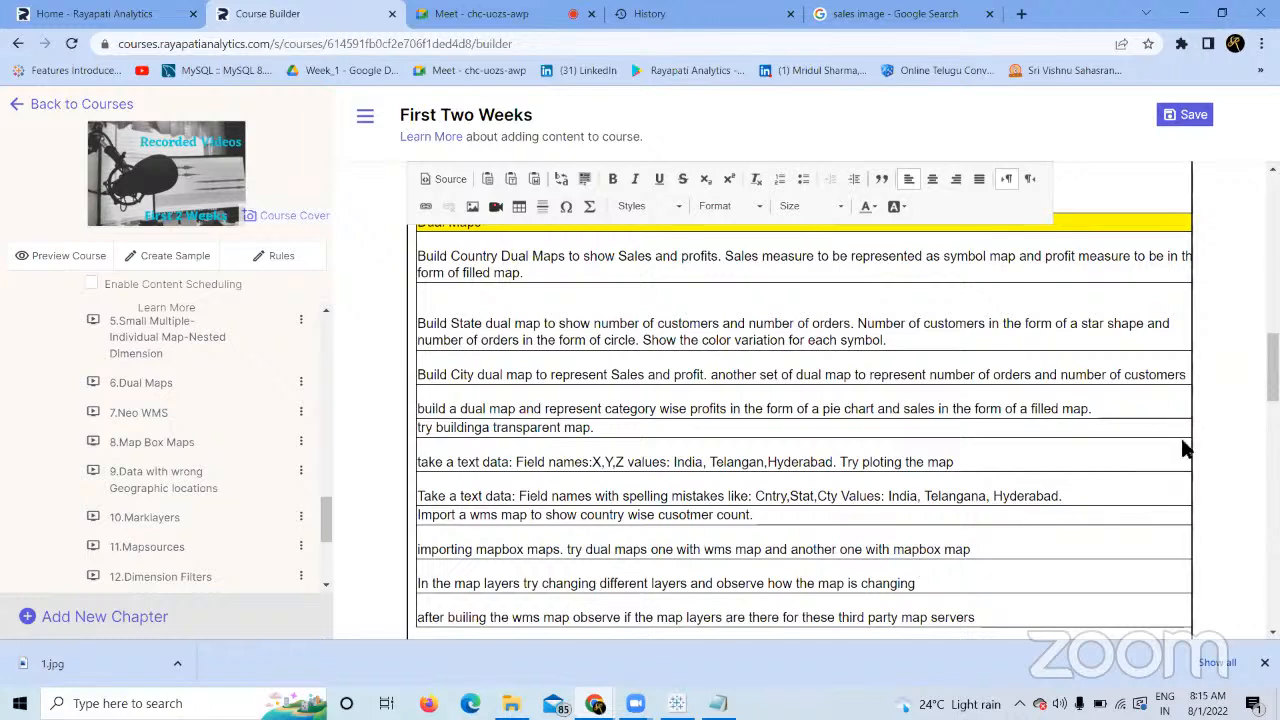
Scroll the course editor down to the 'Filters on Dimensions- Scenarios' heading.
drag(1273, 368, 1273, 411)
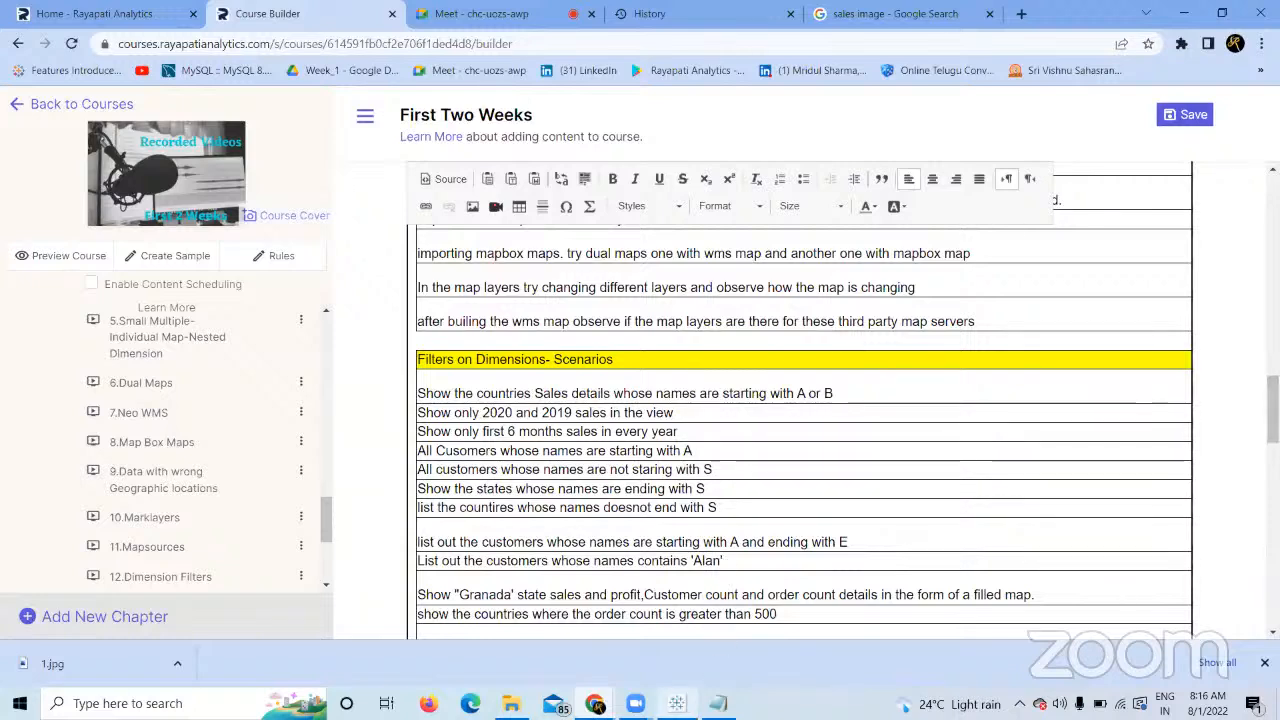
Create Sheet 16 plotting all 165 countries from the Country field as dots on a world map.
mouse_move(677, 703)
click(686, 630)
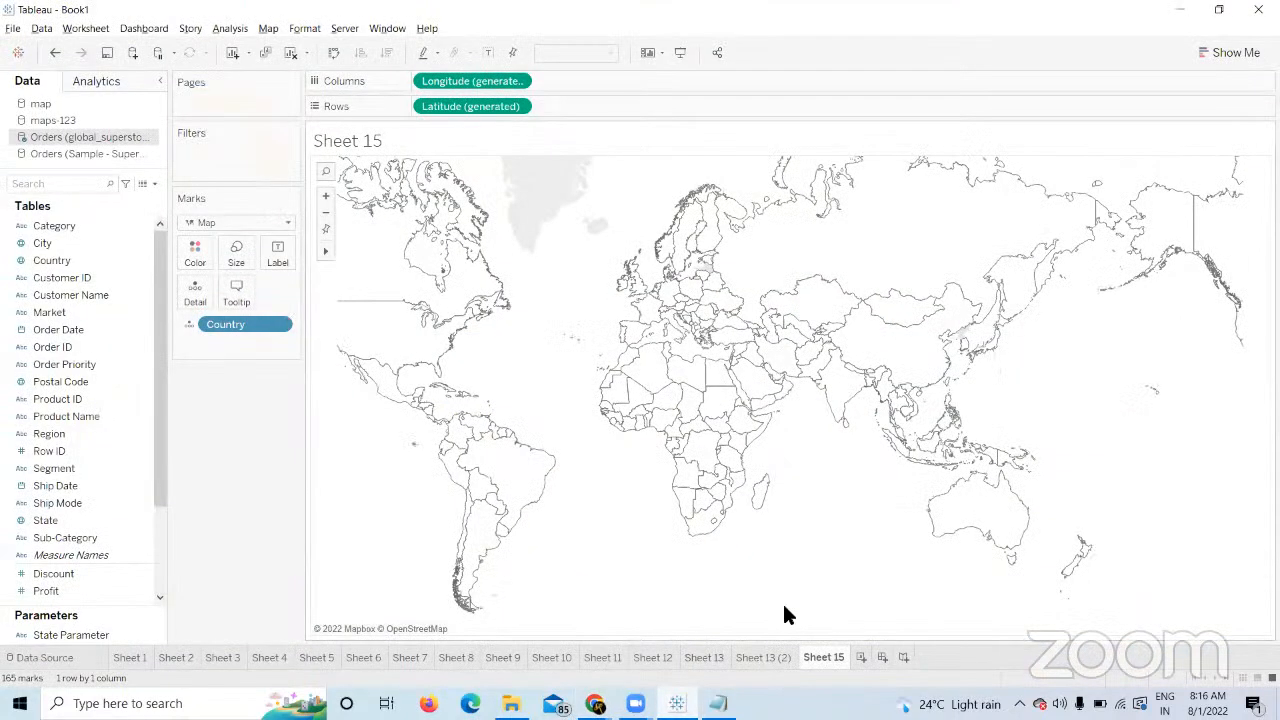
click(860, 657)
click(52, 260)
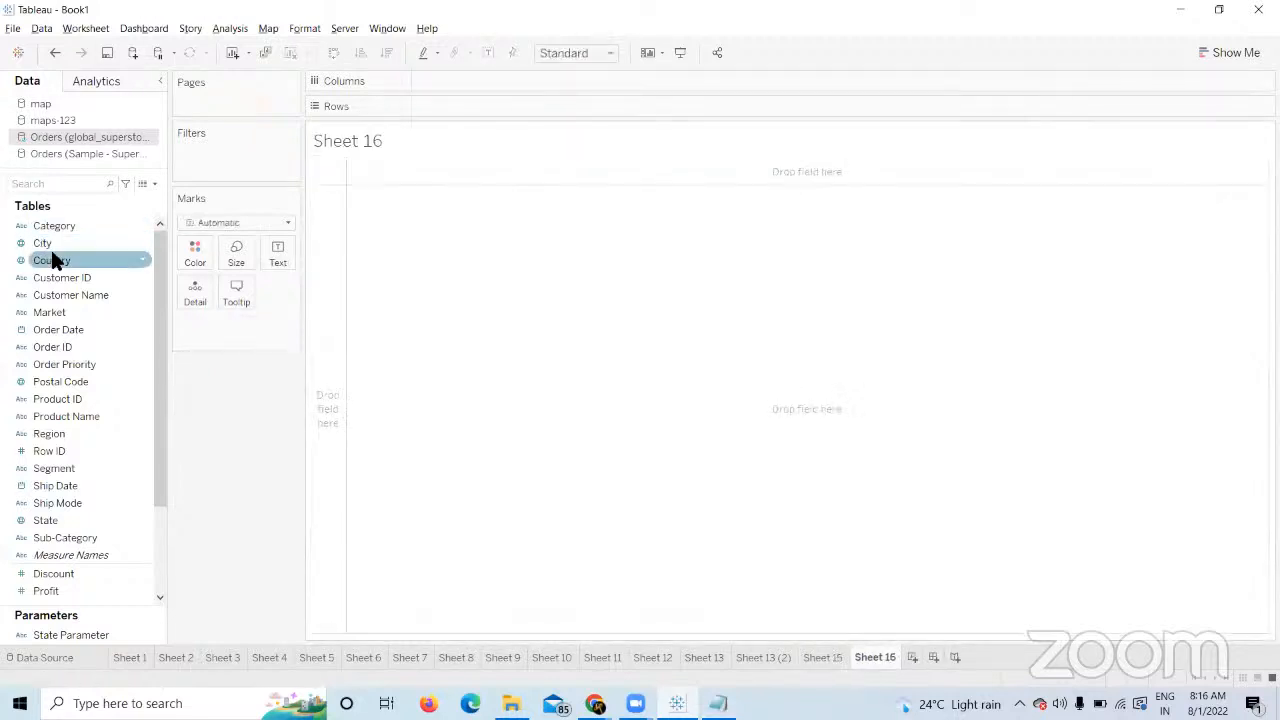
double_click(53, 258)
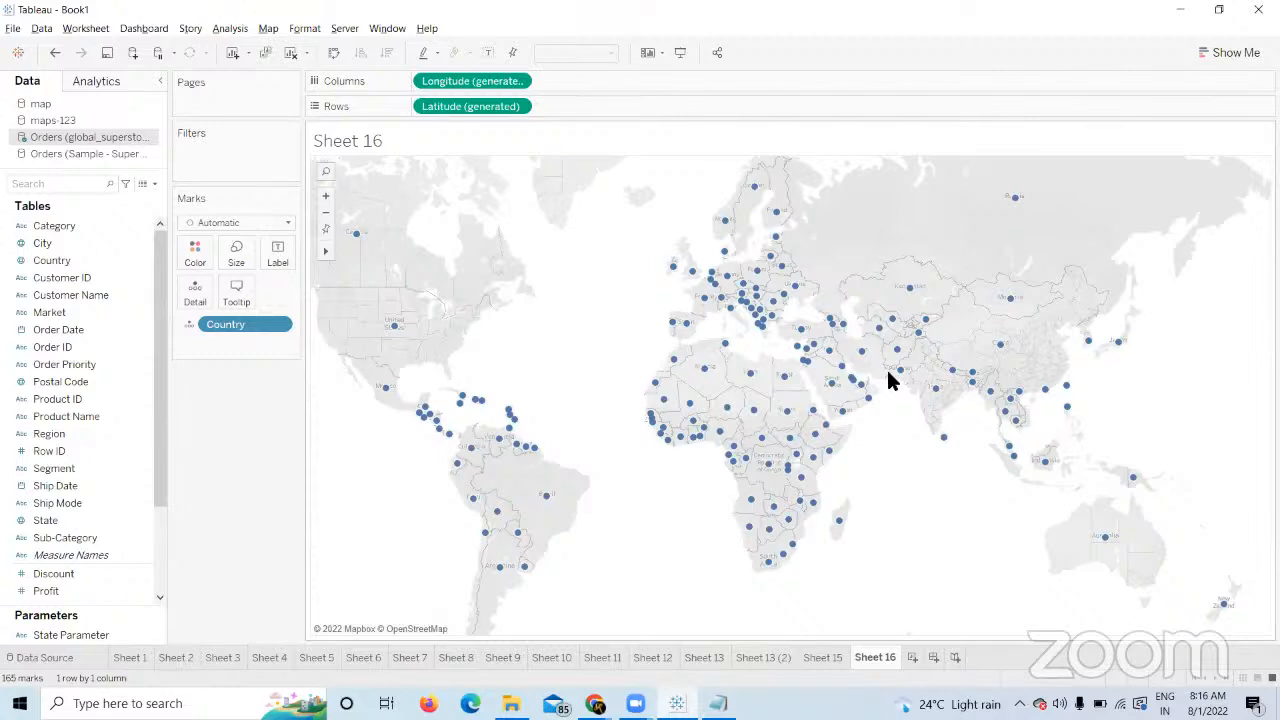
click(268, 28)
mouse_move(283, 58)
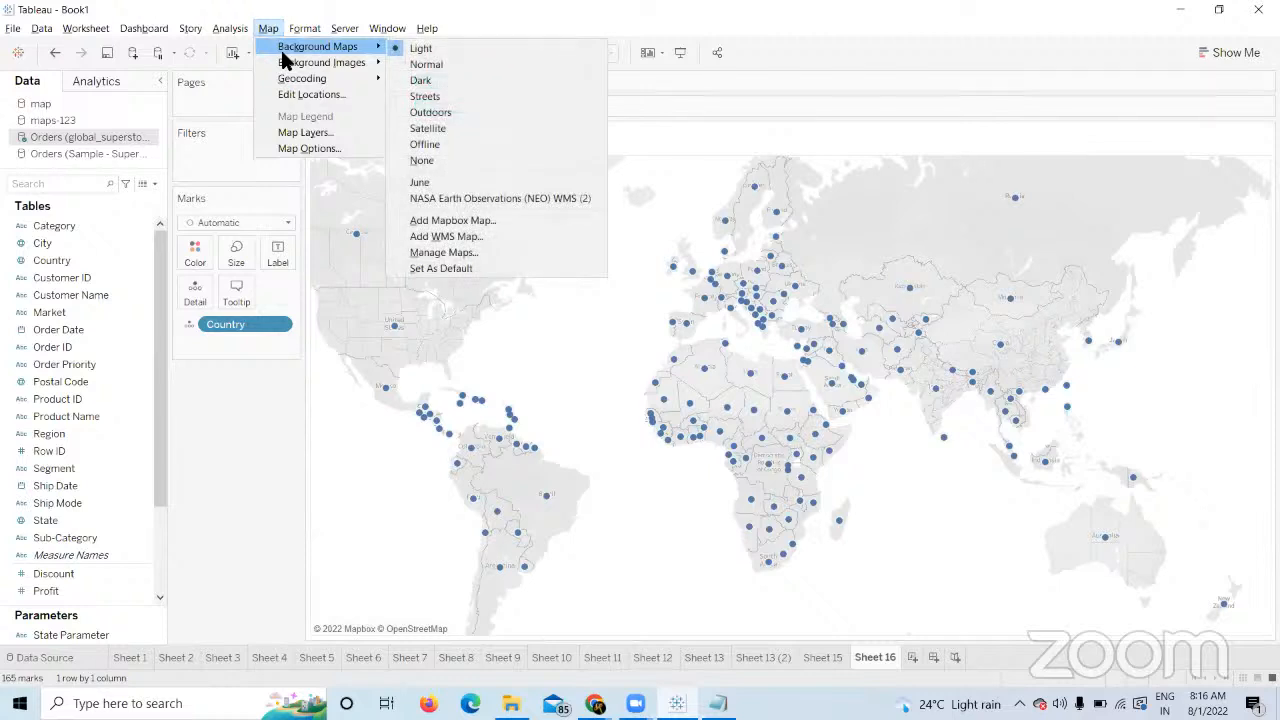
Switch Sheet 16's background map to Normal, then Dark, then Streets.
click(437, 66)
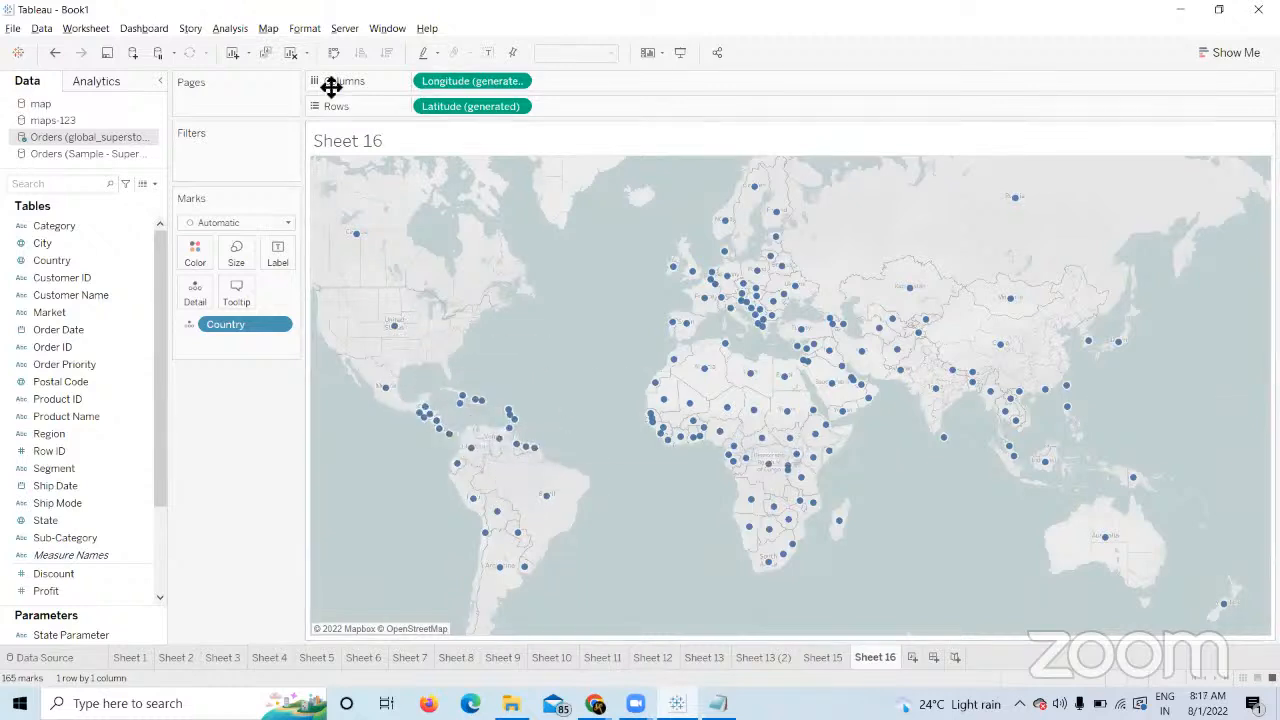
click(270, 34)
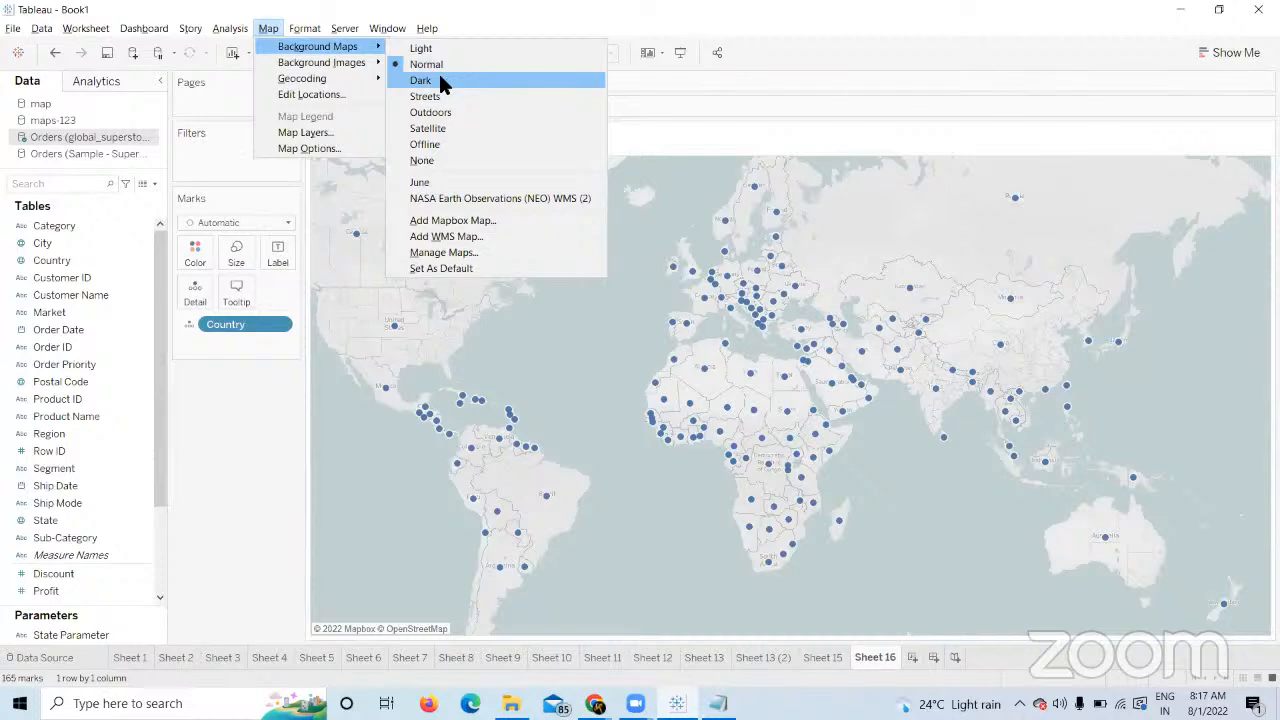
click(440, 78)
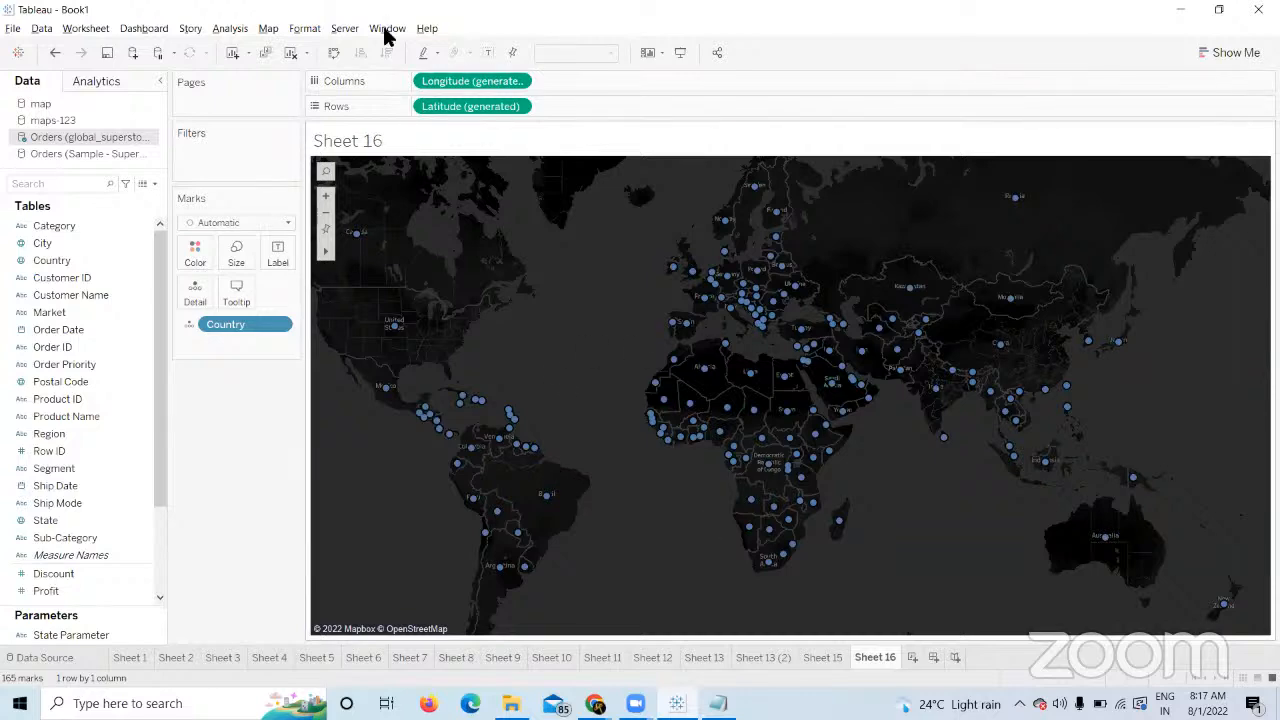
click(268, 28)
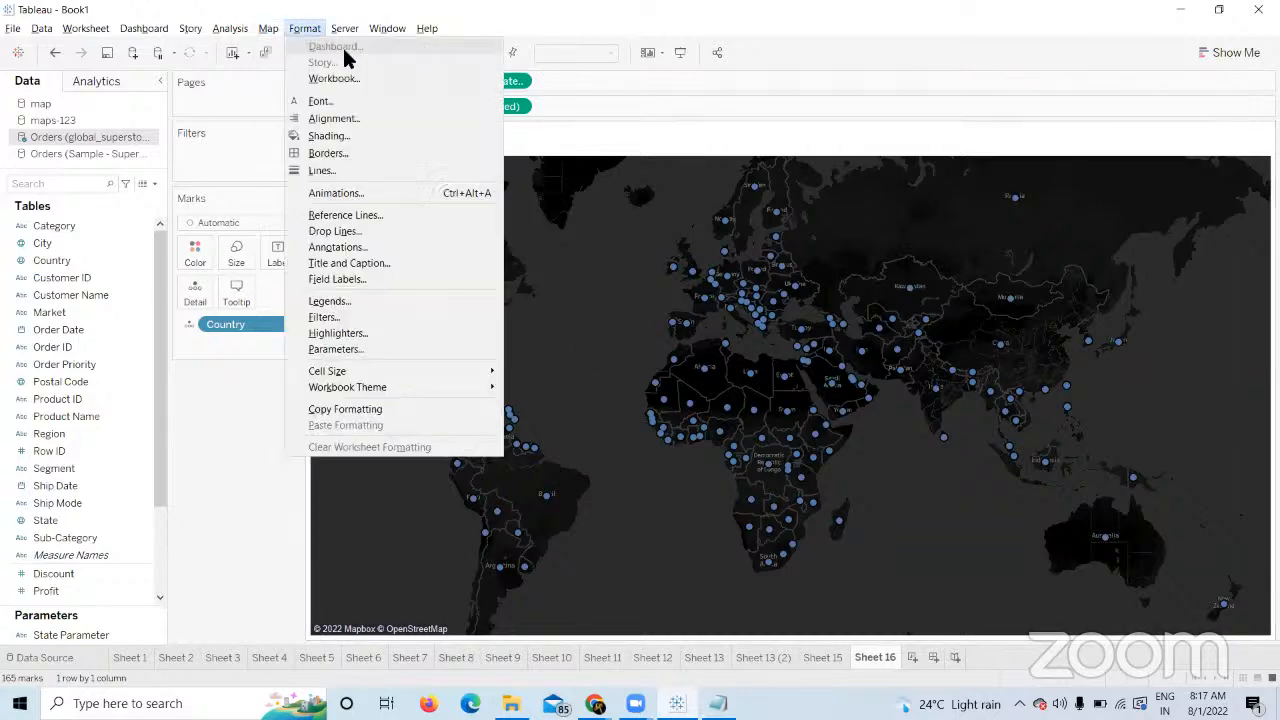
mouse_move(334, 48)
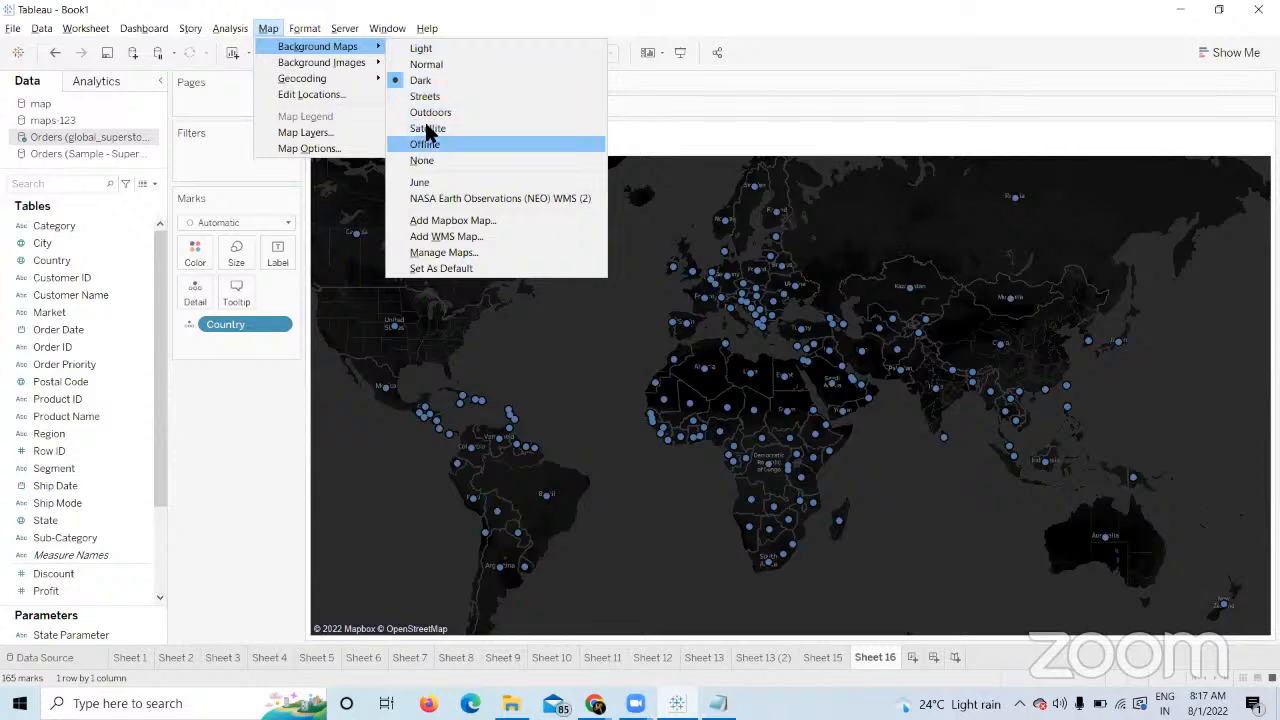
click(441, 99)
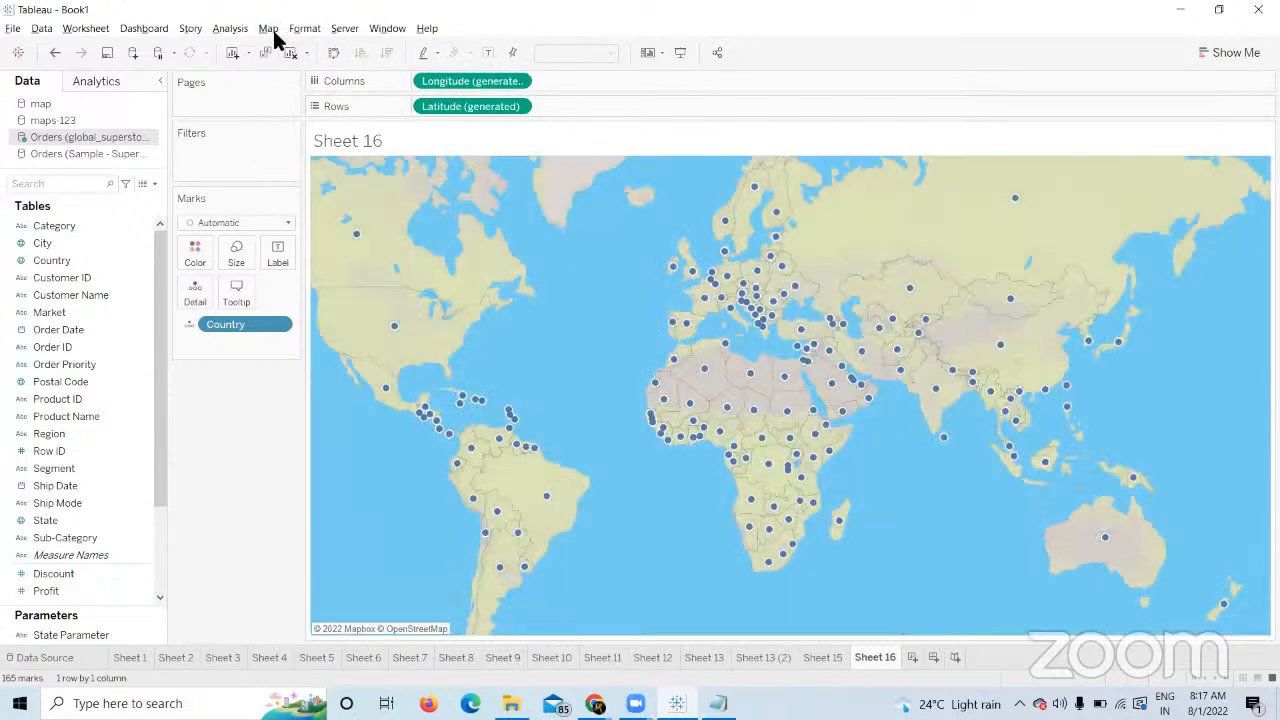
Try the Satellite background map, then return to the Light style.
click(270, 29)
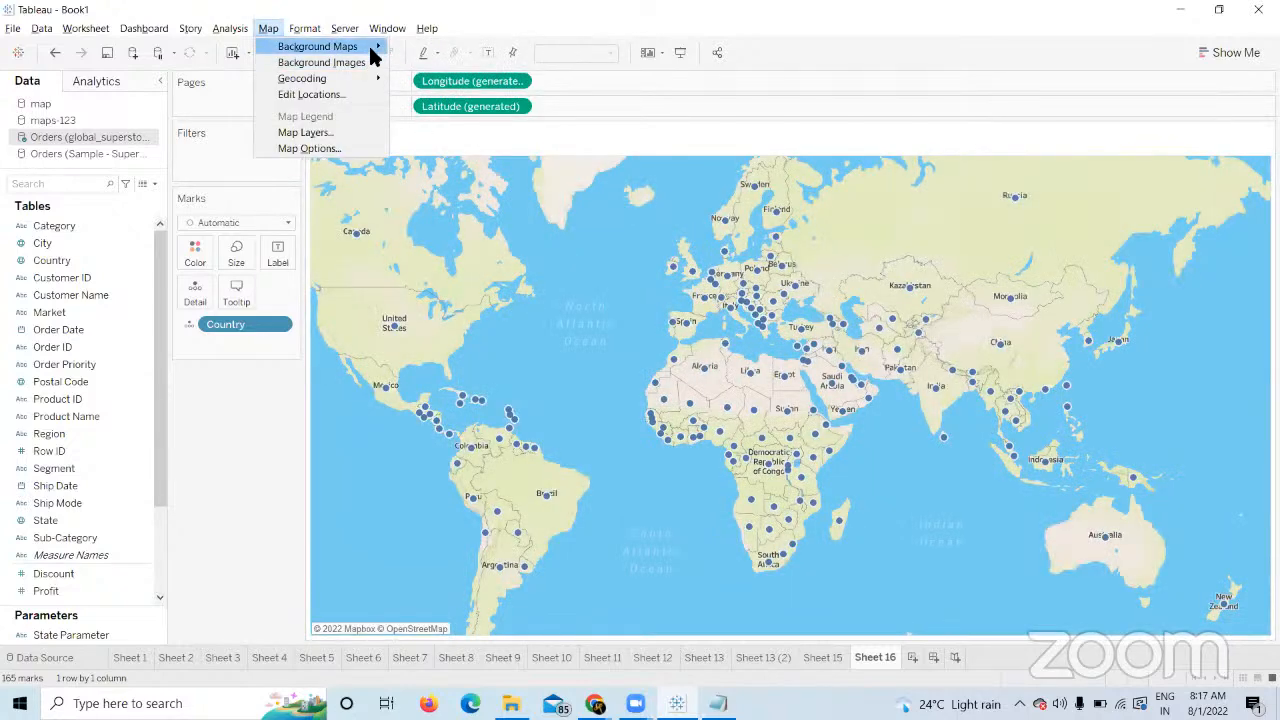
mouse_move(370, 49)
click(440, 128)
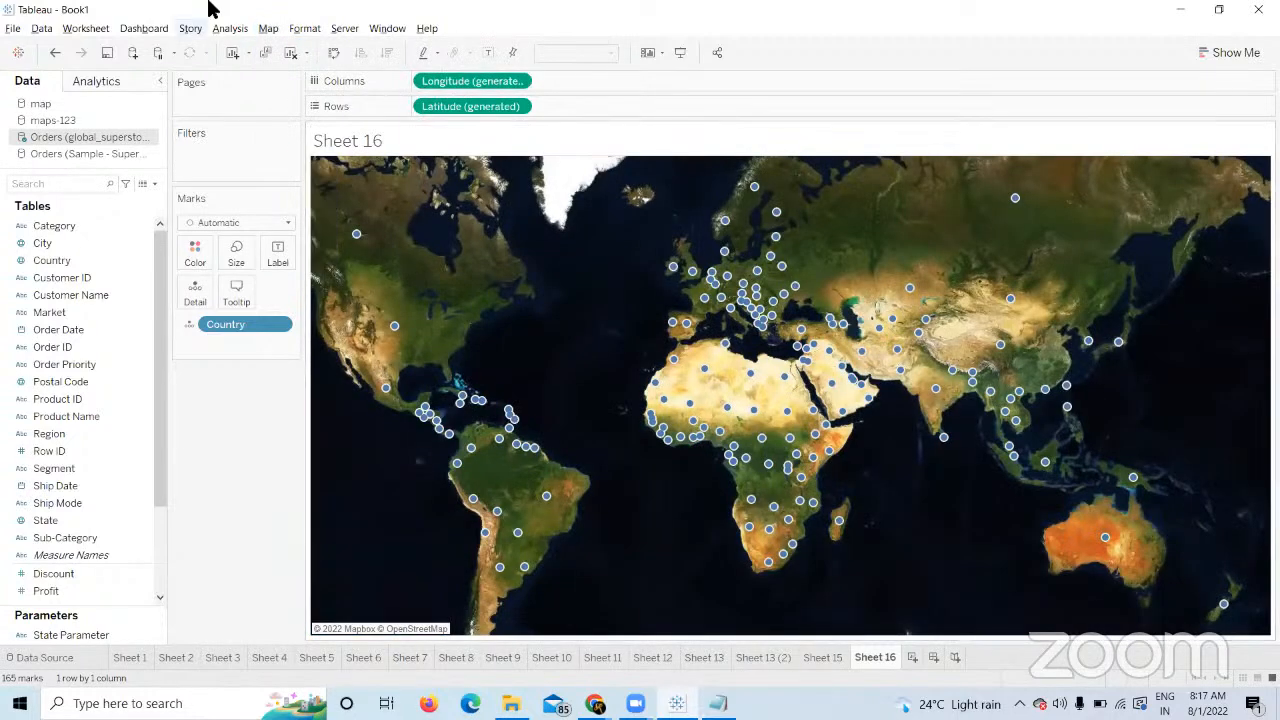
click(266, 30)
mouse_move(385, 50)
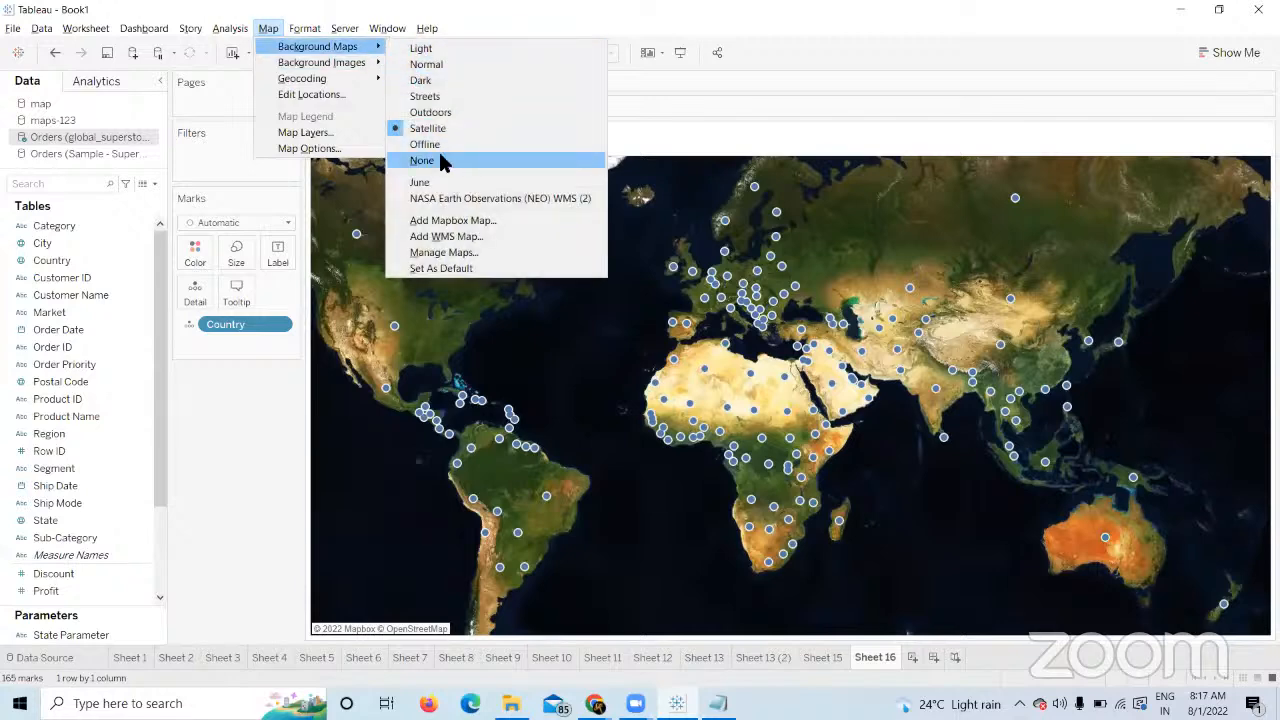
click(447, 46)
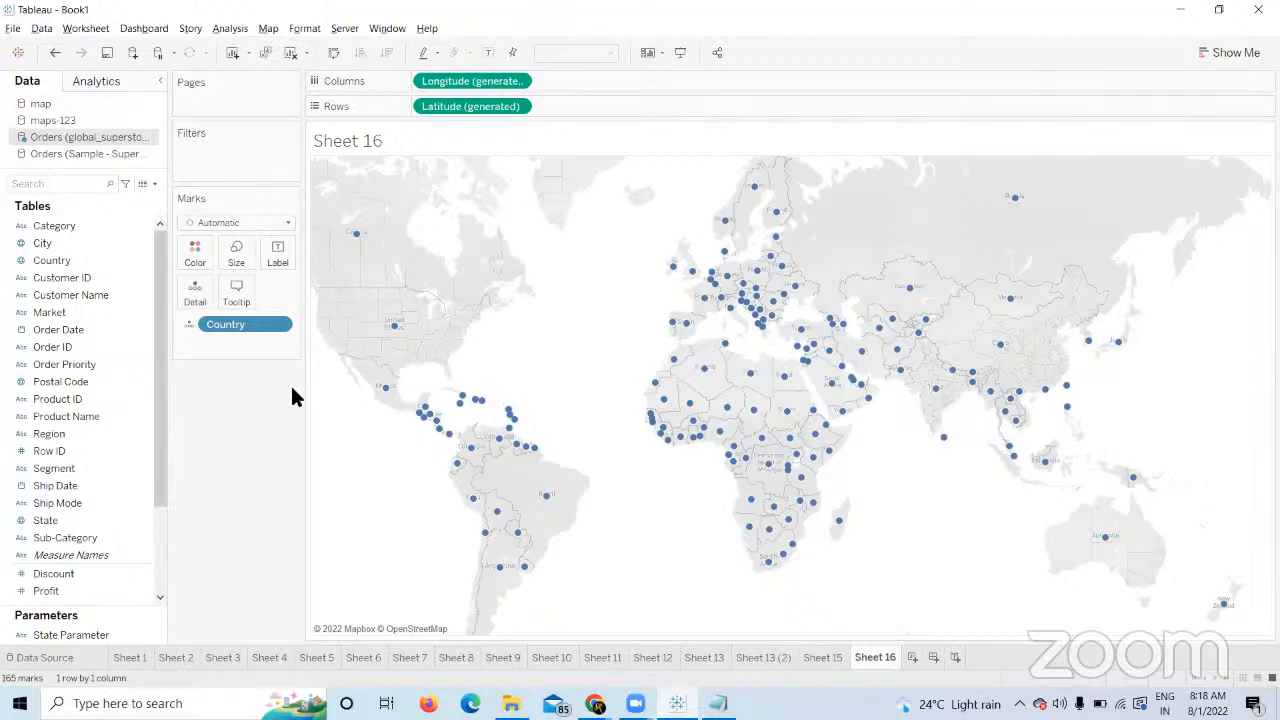
Open the Add WMS Map dialog under Background Maps, then switch to Chrome's Course Builder page.
click(90, 262)
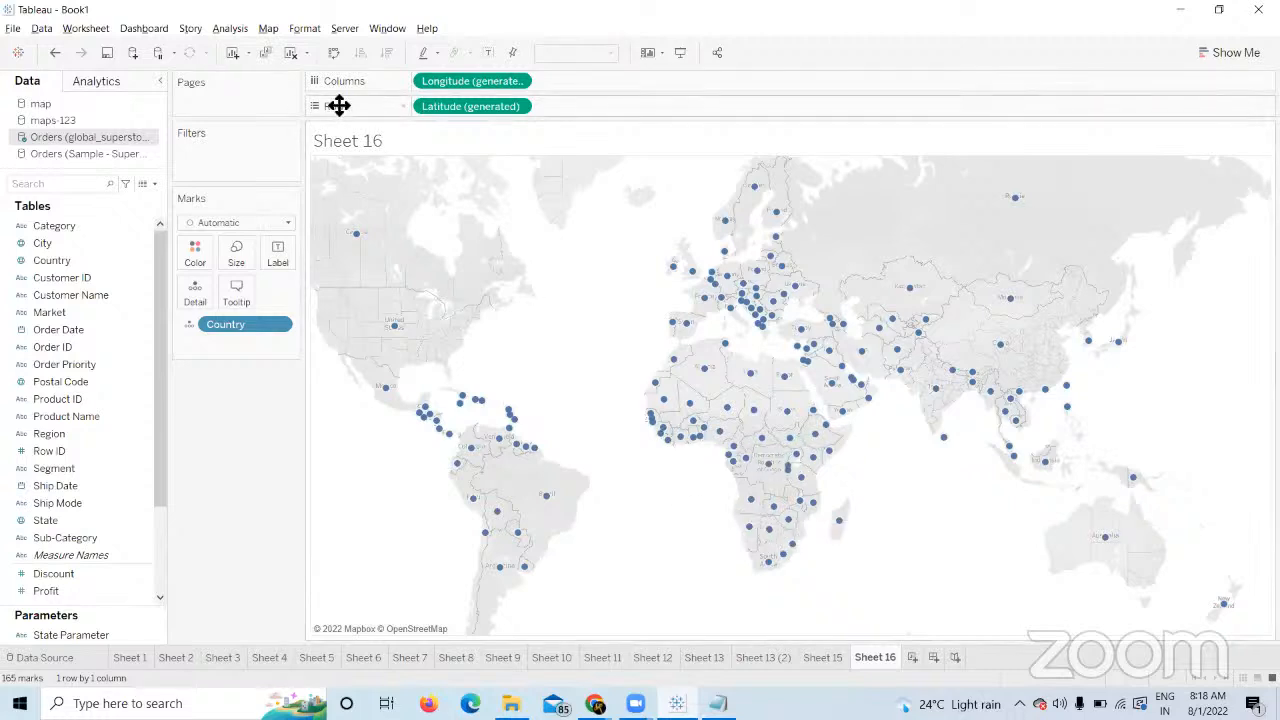
click(273, 33)
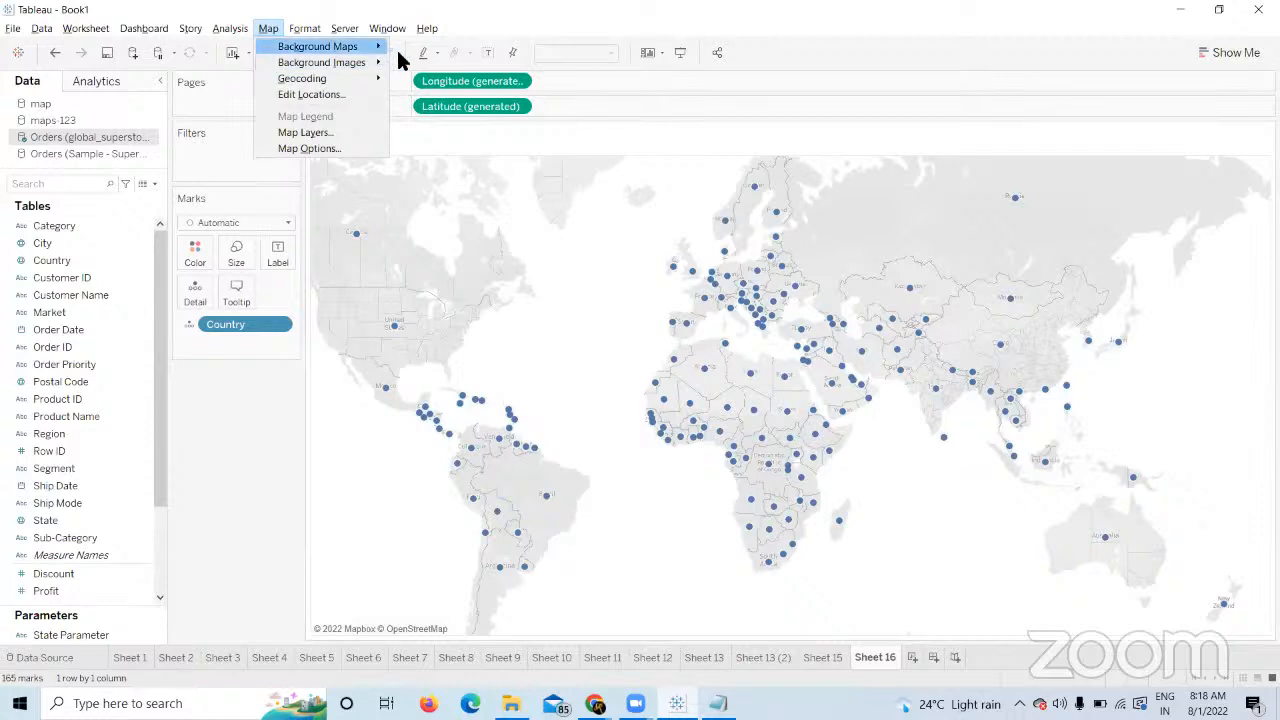
mouse_move(378, 47)
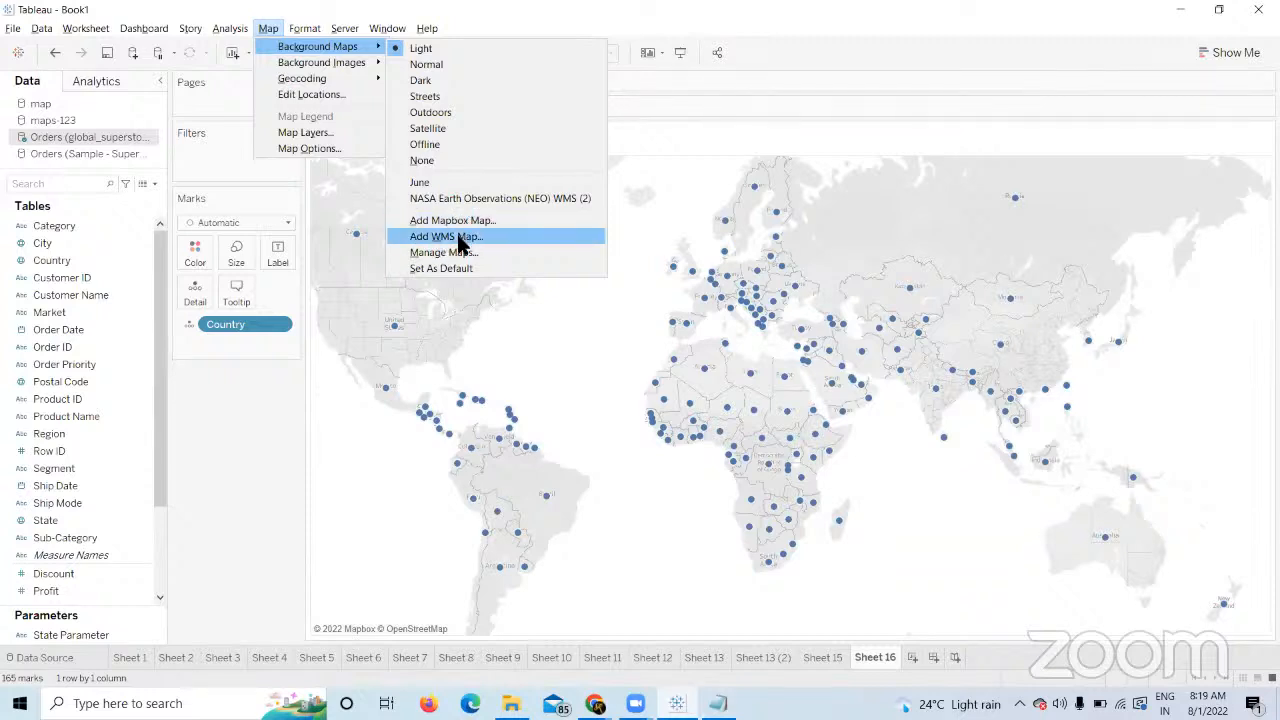
click(466, 238)
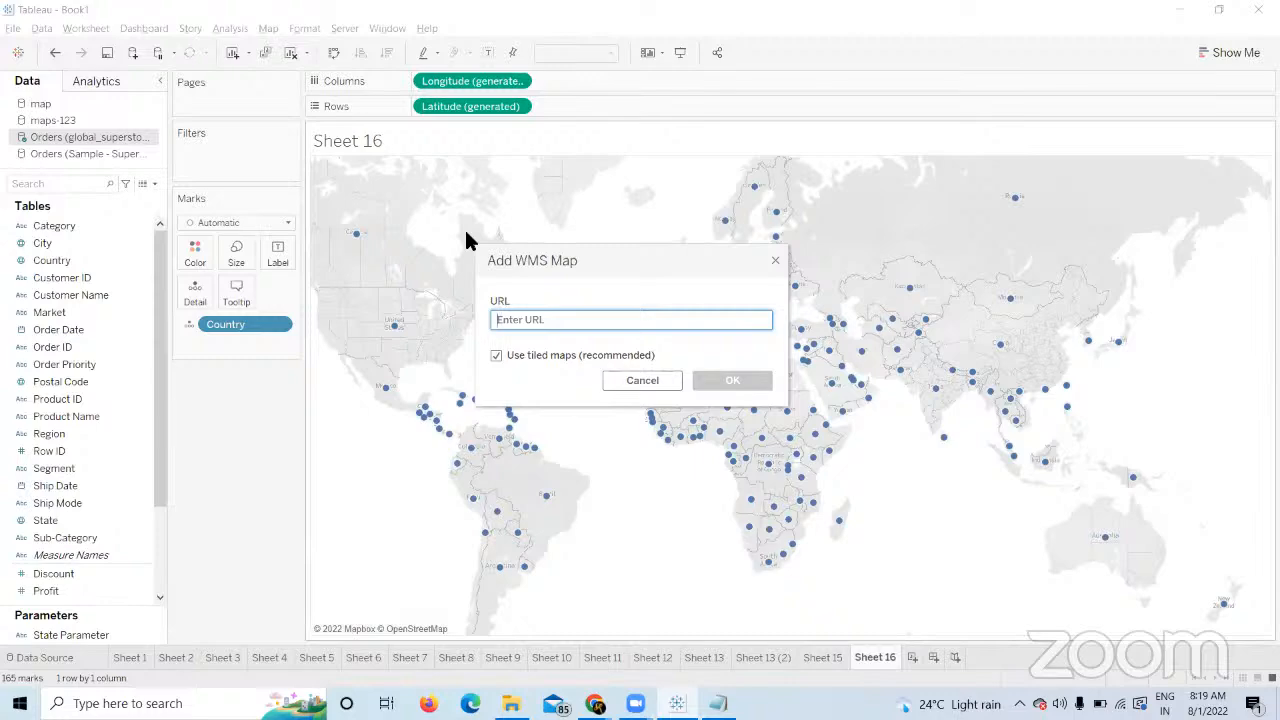
key(alt+Tab)
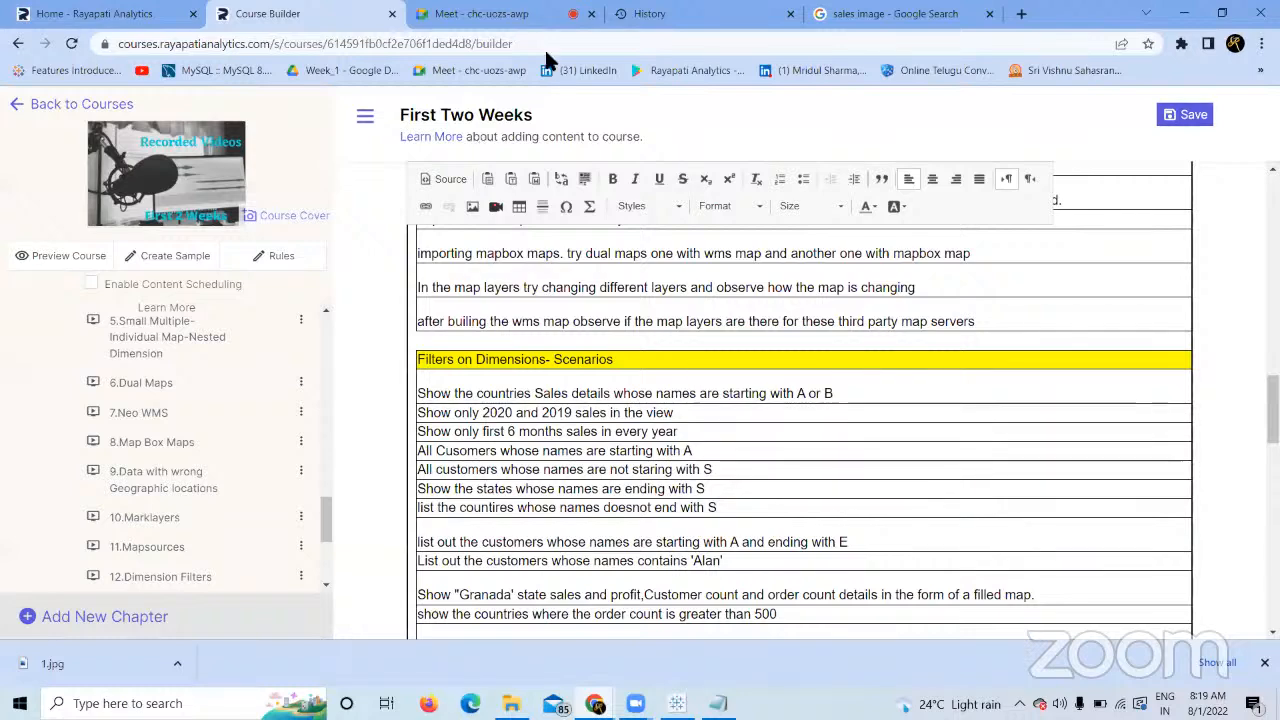
Search Google for 'neo wms'.
key(ctrl+Tab)
key(ctrl+Tab)
key(ctrl+Tab)
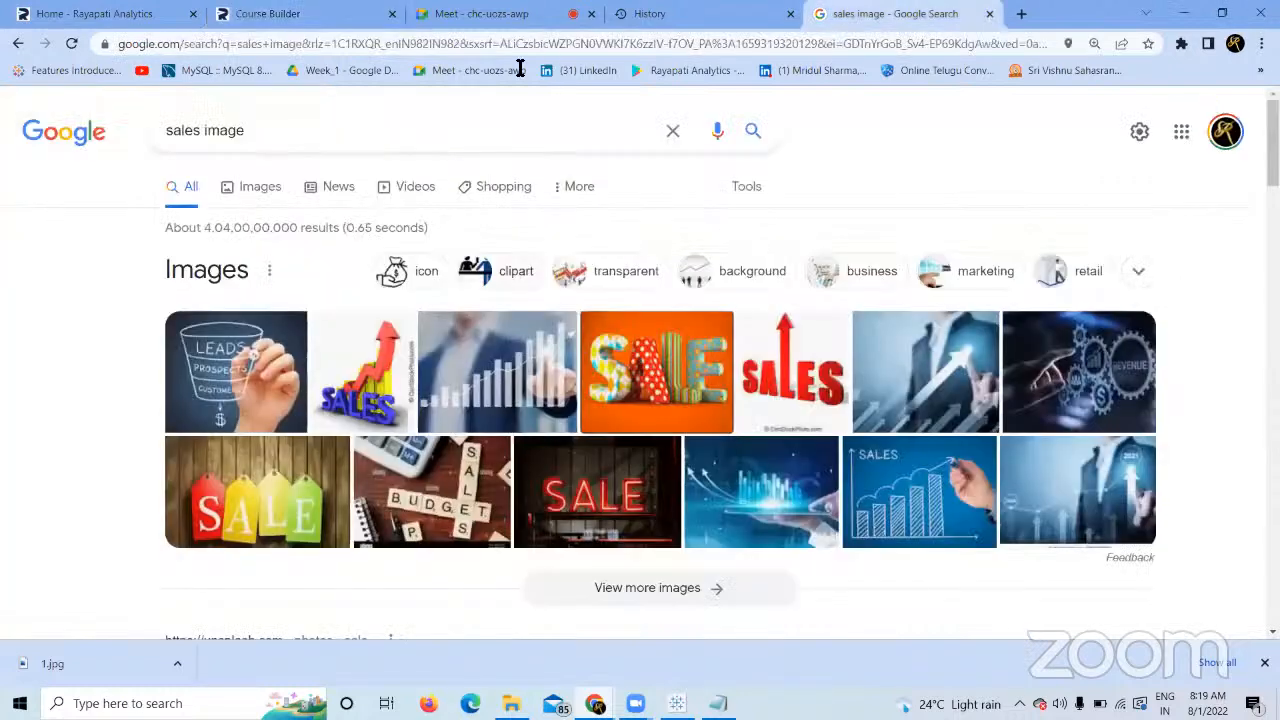
click(667, 133)
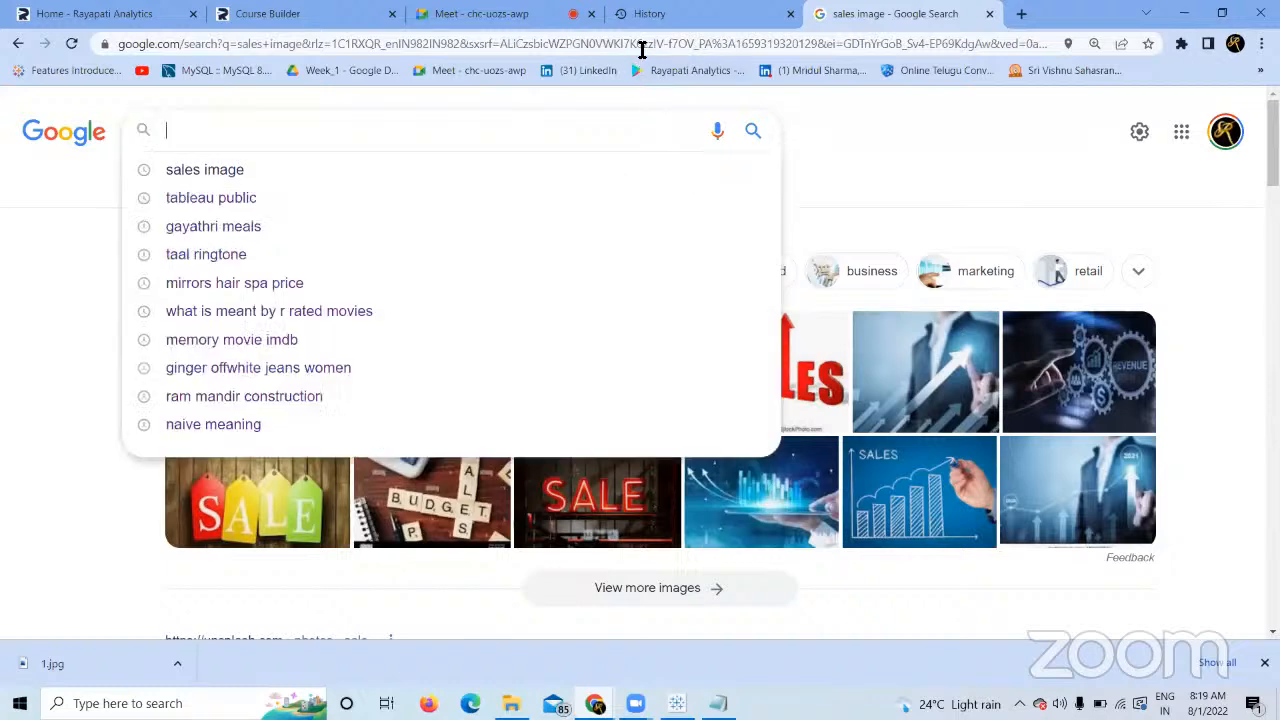
click(636, 41)
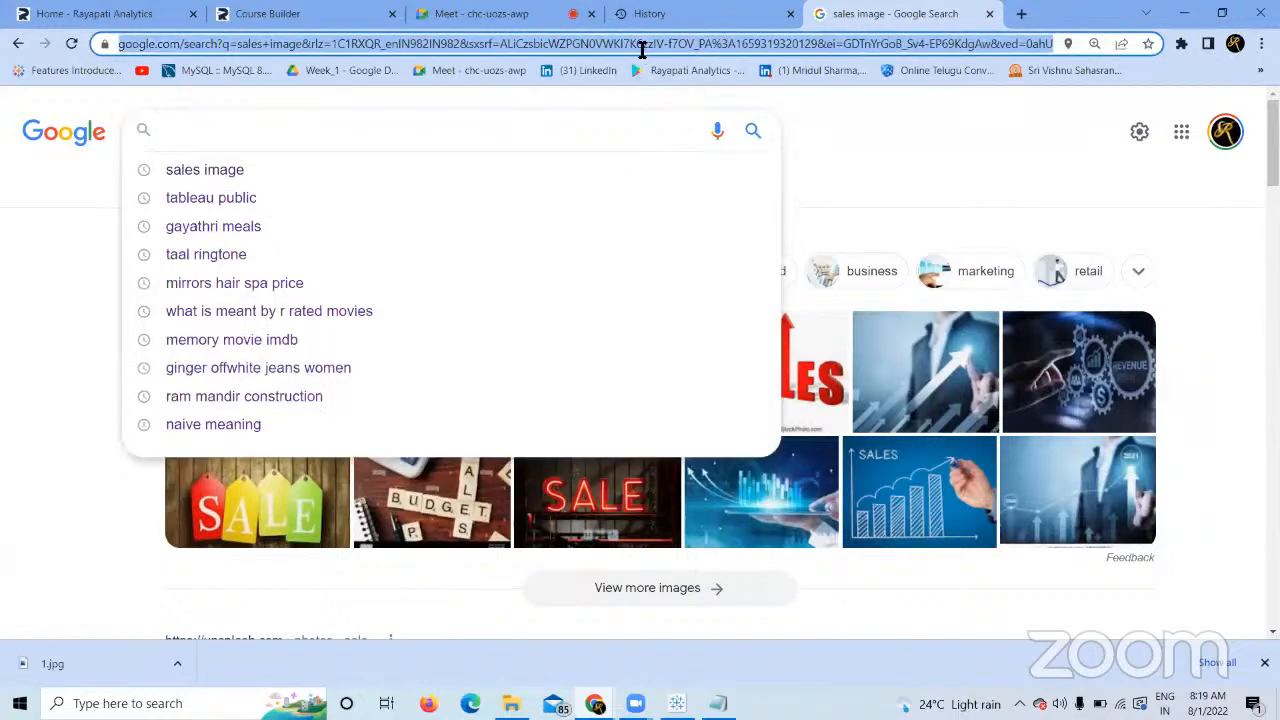
text(neo wms)
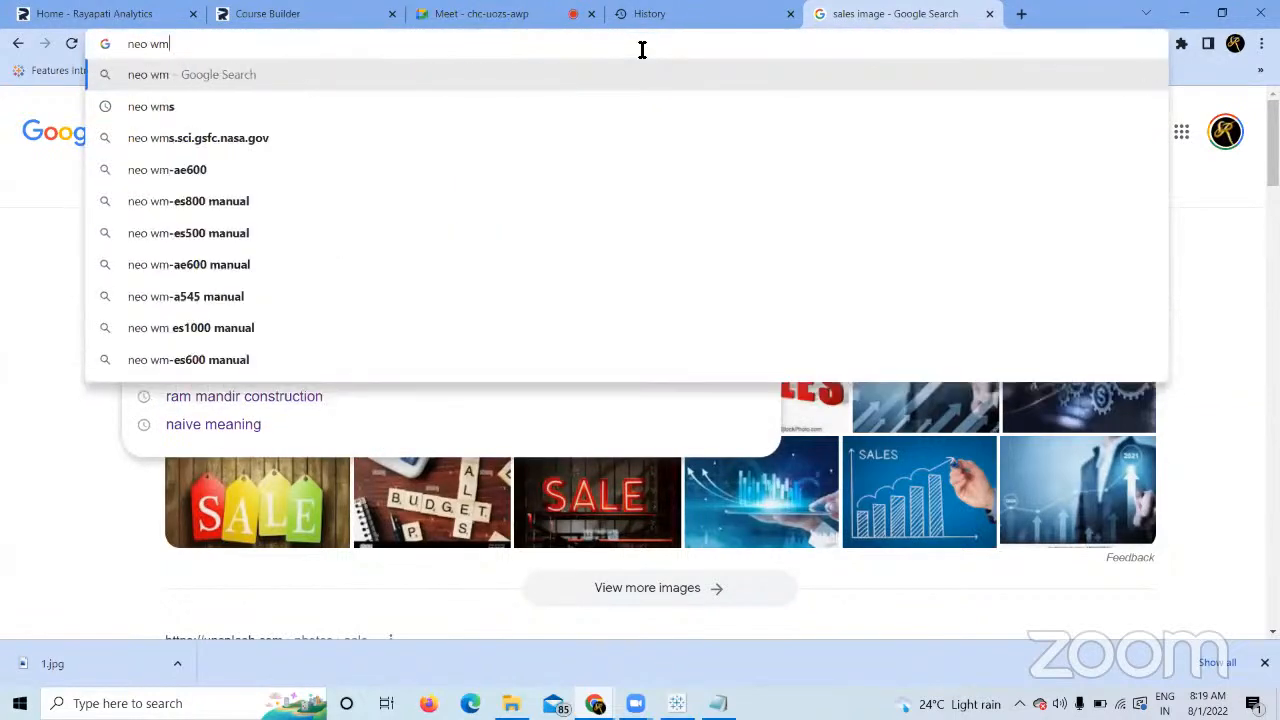
key(Return)
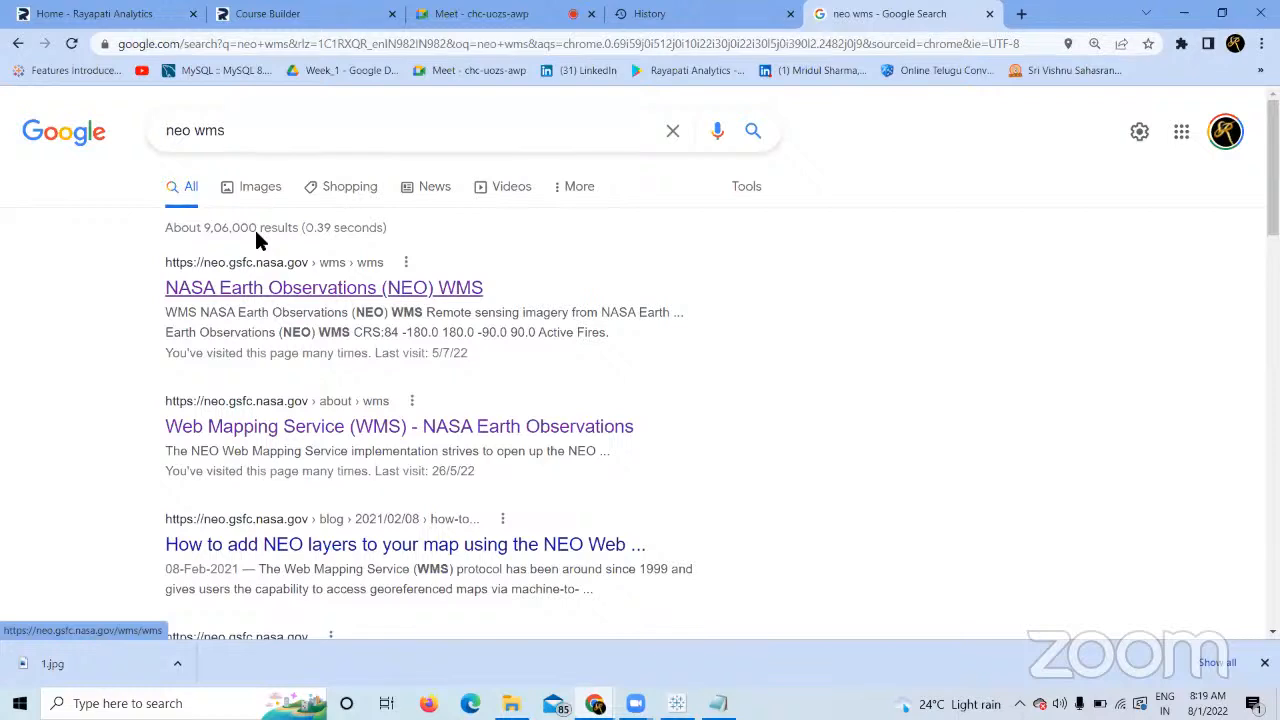
Open the NASA NEO WMS capabilities XML result in a new tab.
right_click(325, 292)
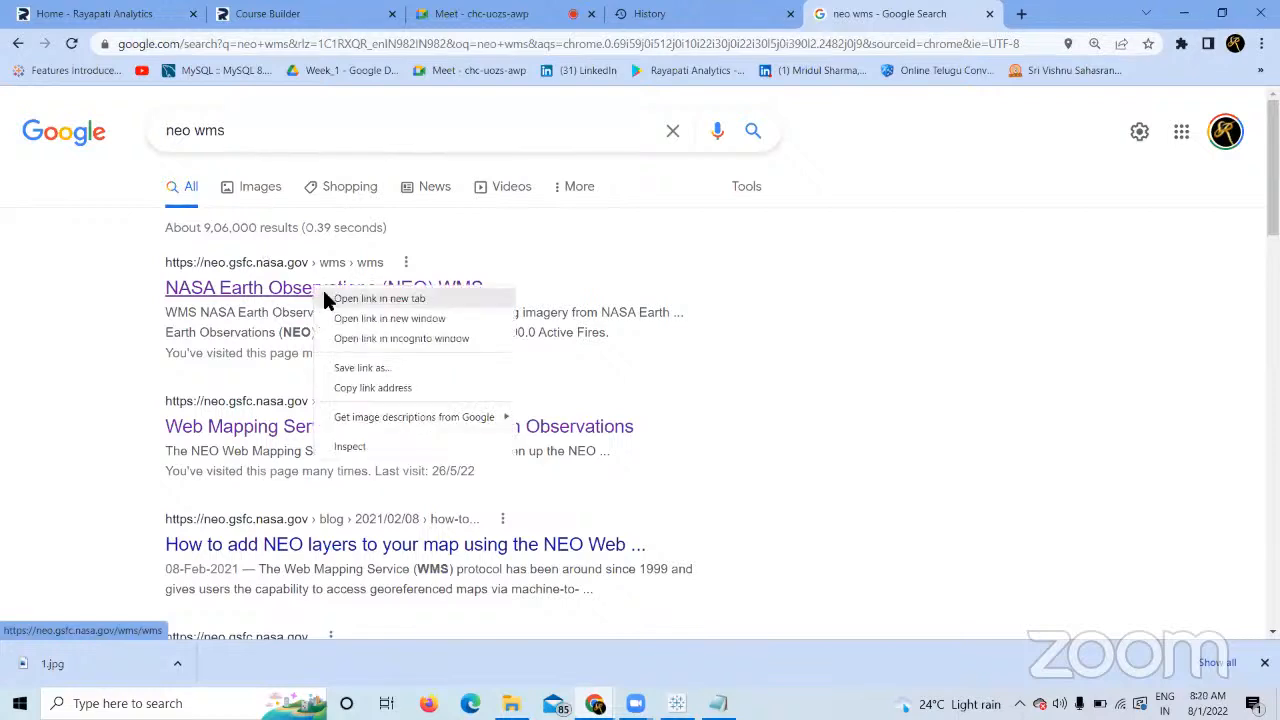
click(330, 298)
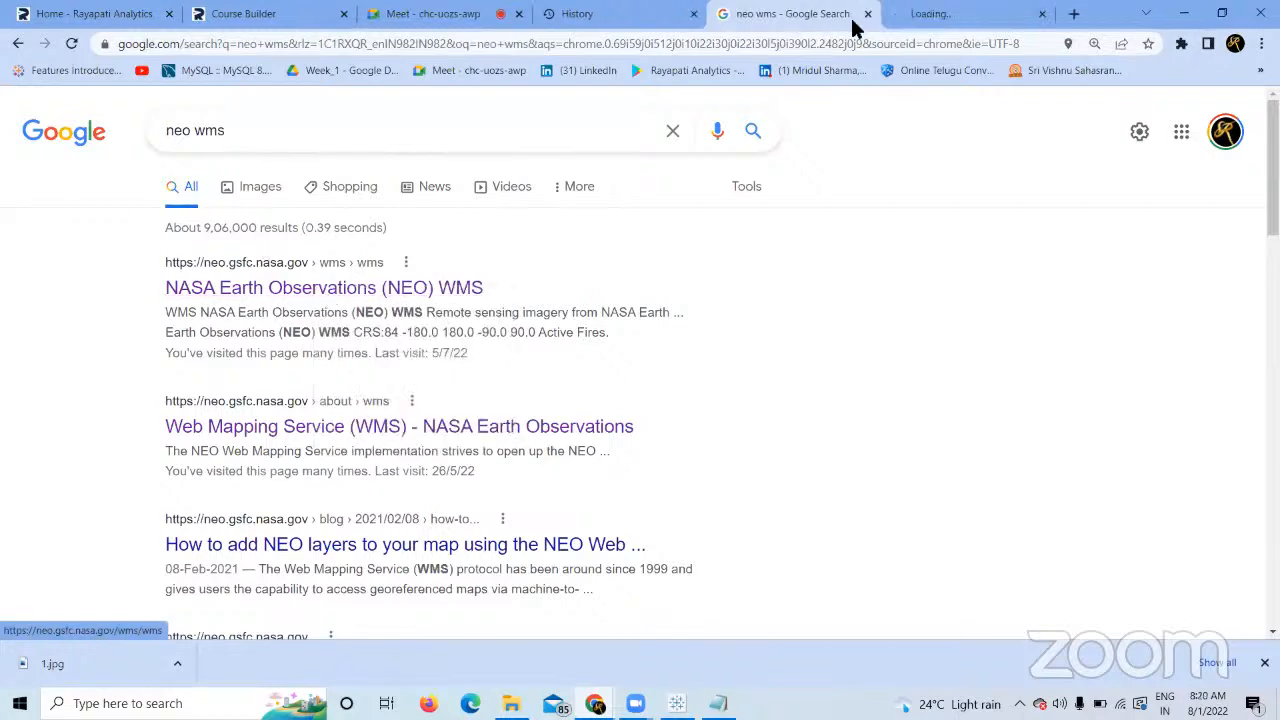
click(930, 14)
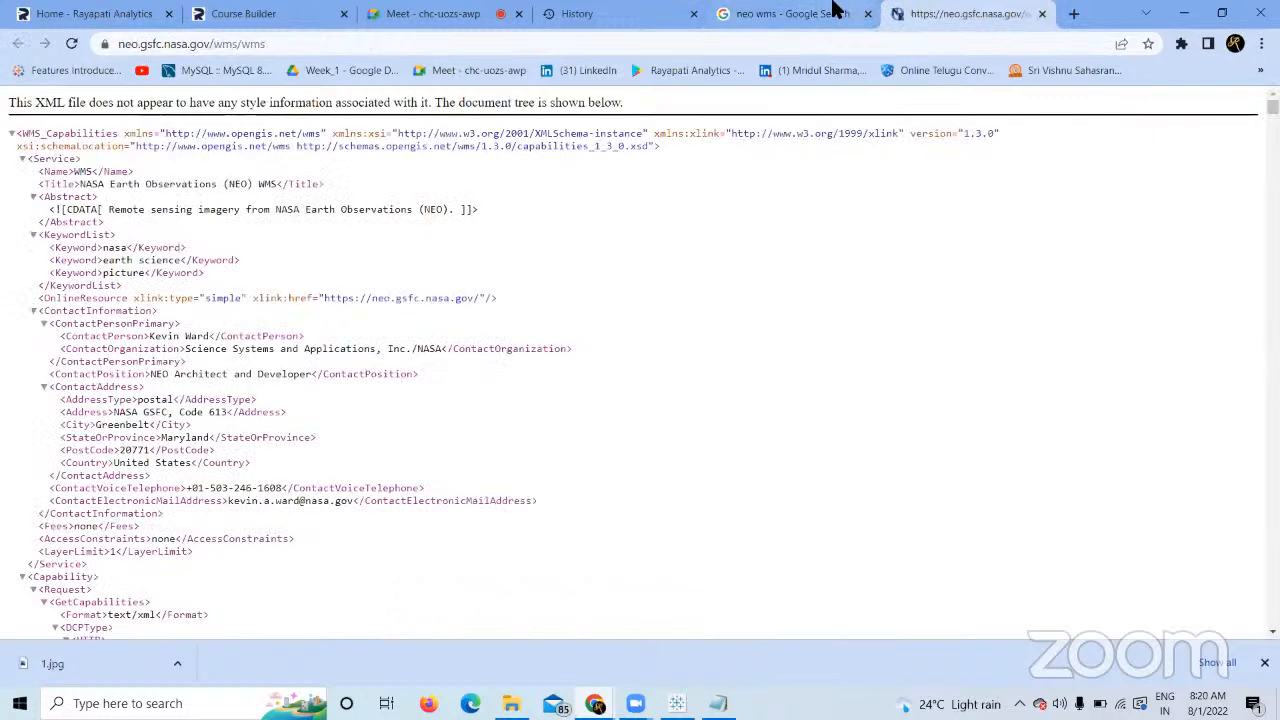
key(ctrl+shift+Tab)
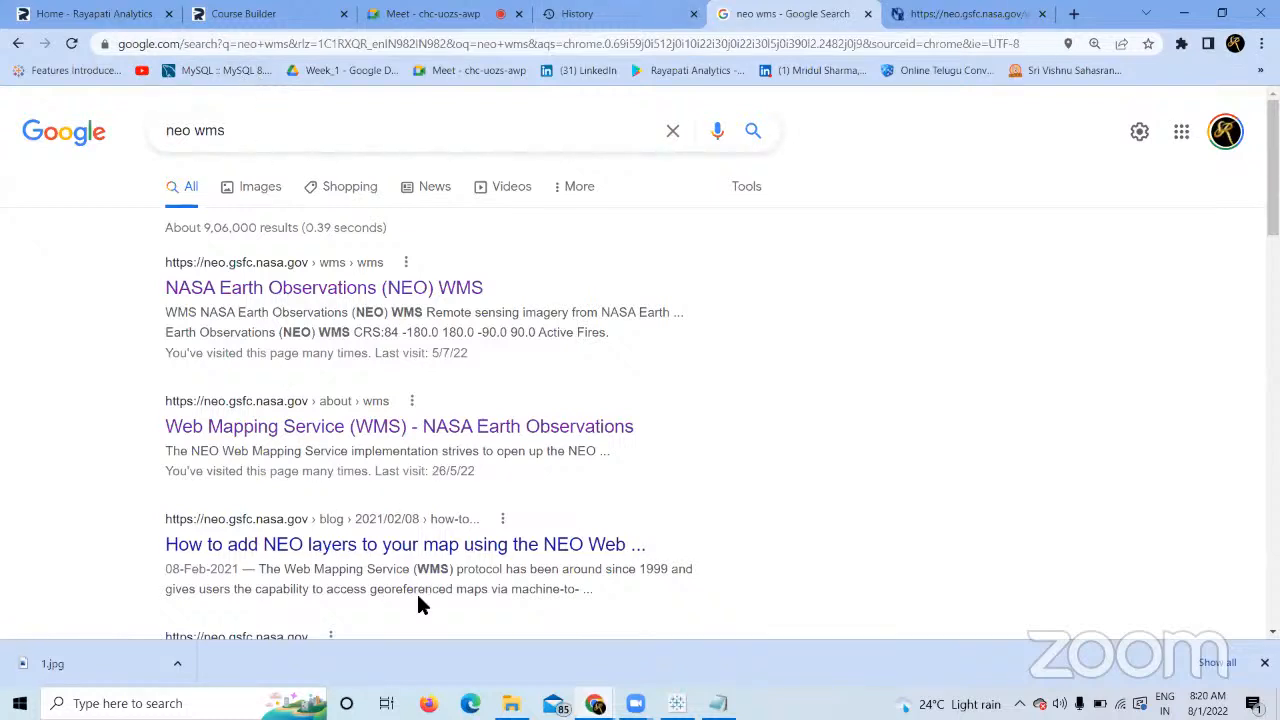
click(945, 10)
Open the NEO Web Mapping Service page in another tab, then return to the capabilities XML.
right_click(395, 437)
click(436, 446)
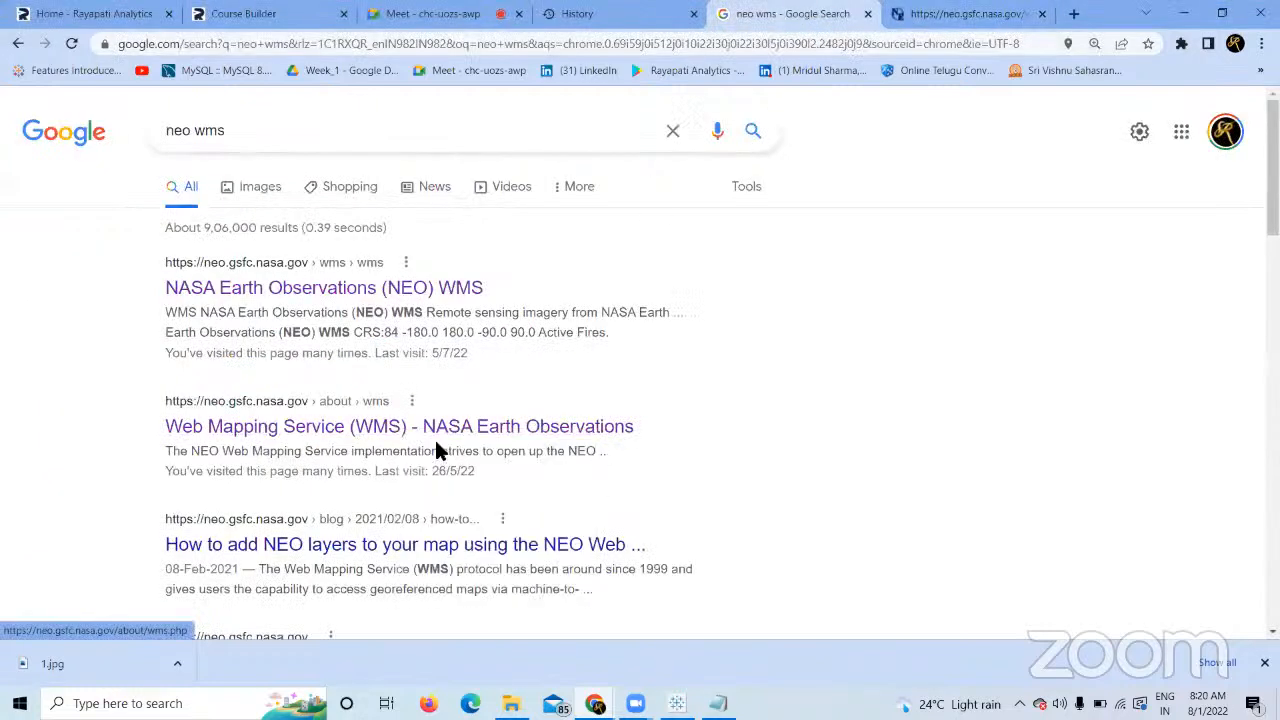
click(986, 14)
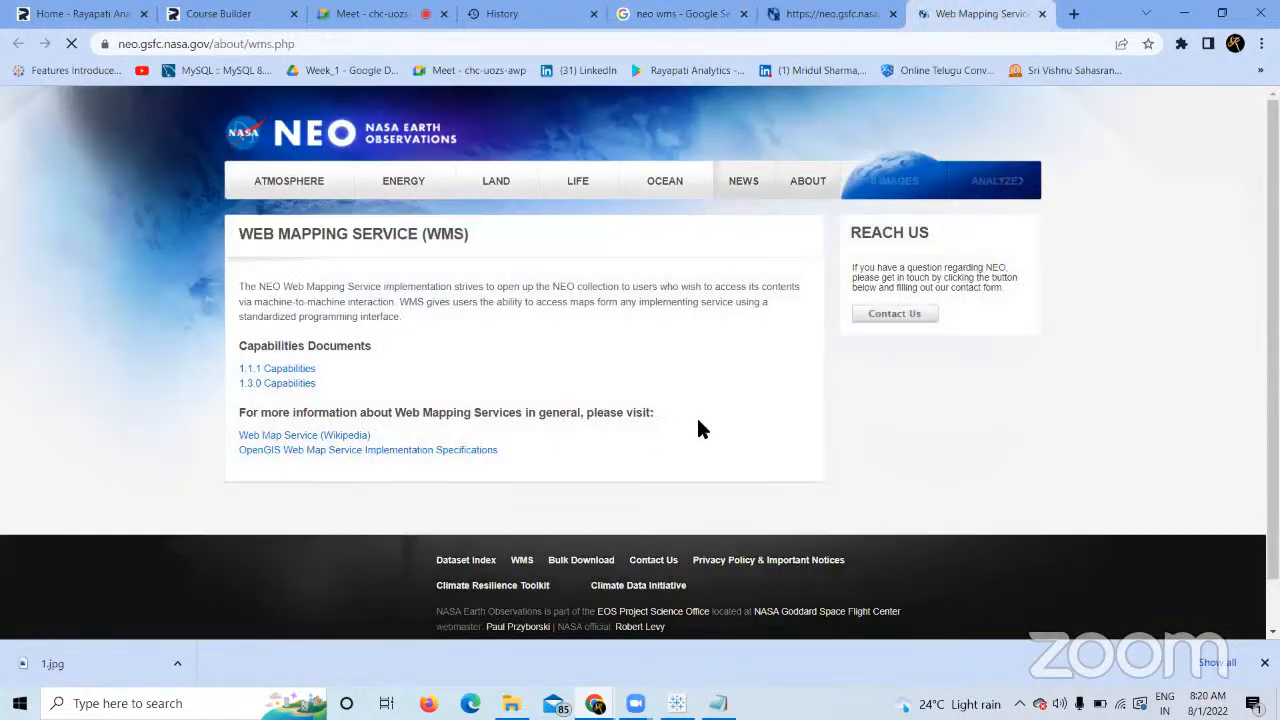
click(832, 14)
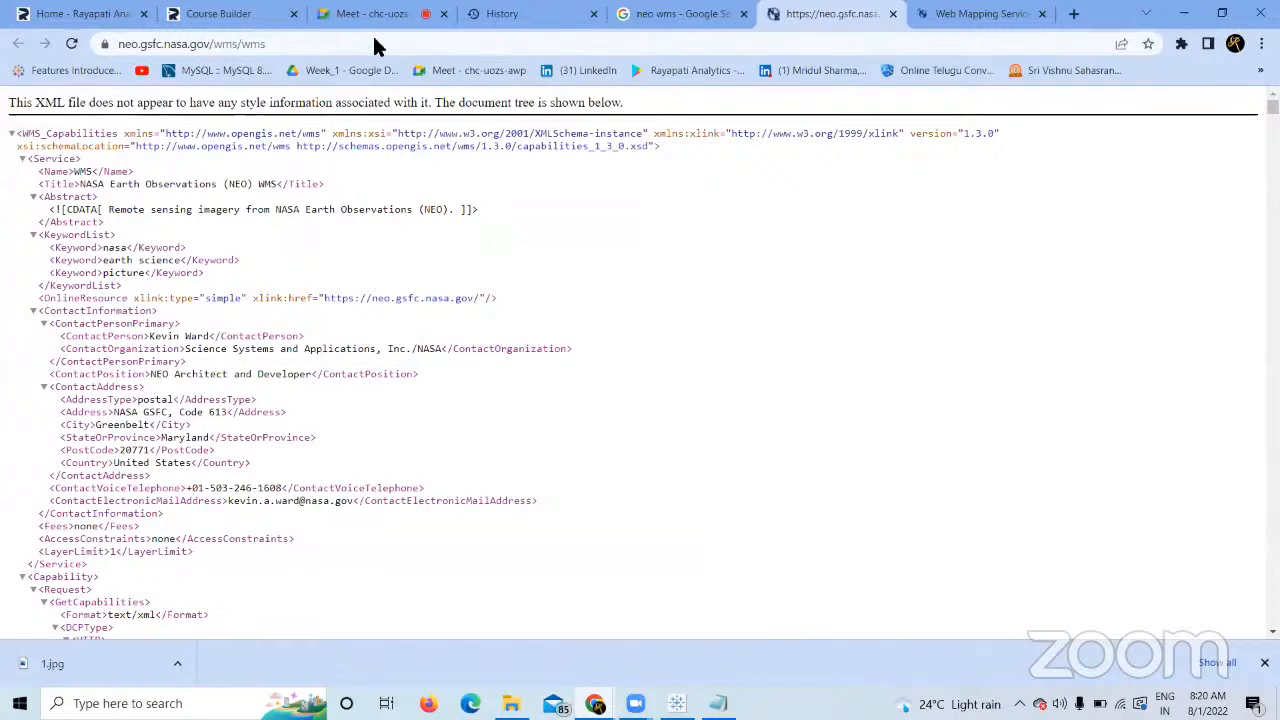
double_click(293, 38)
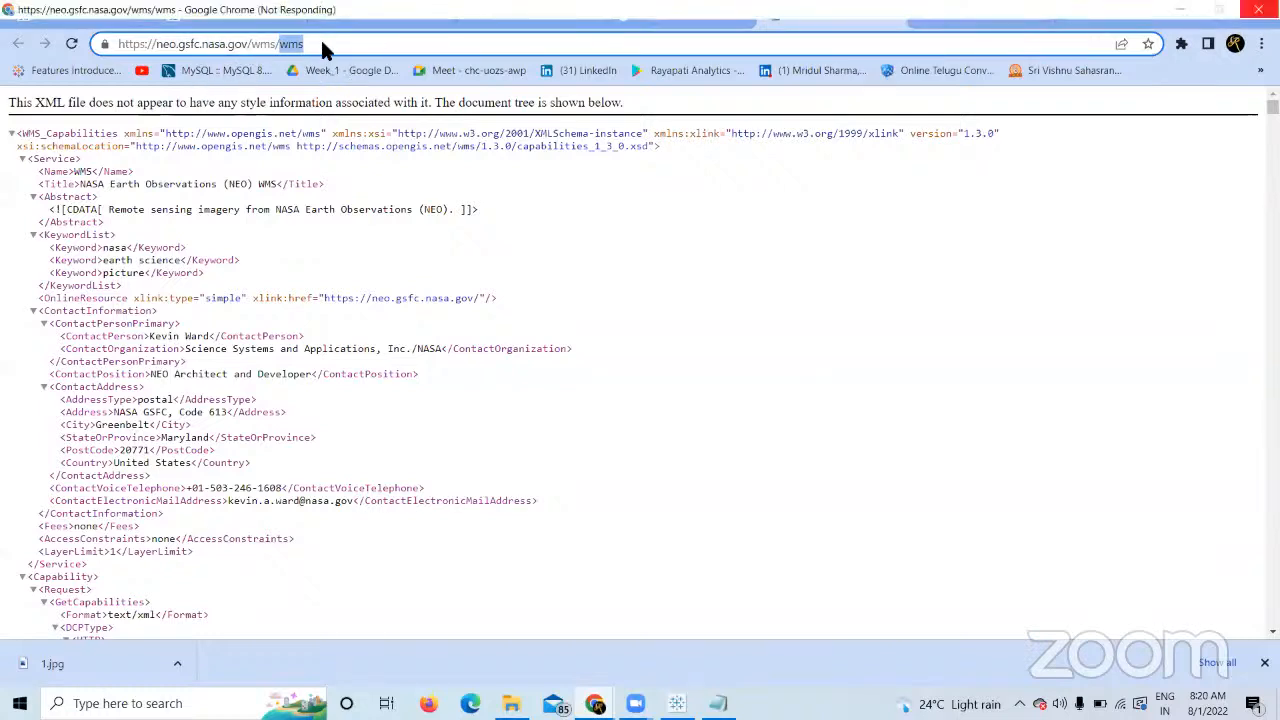
click(260, 53)
key(ctrl+c)
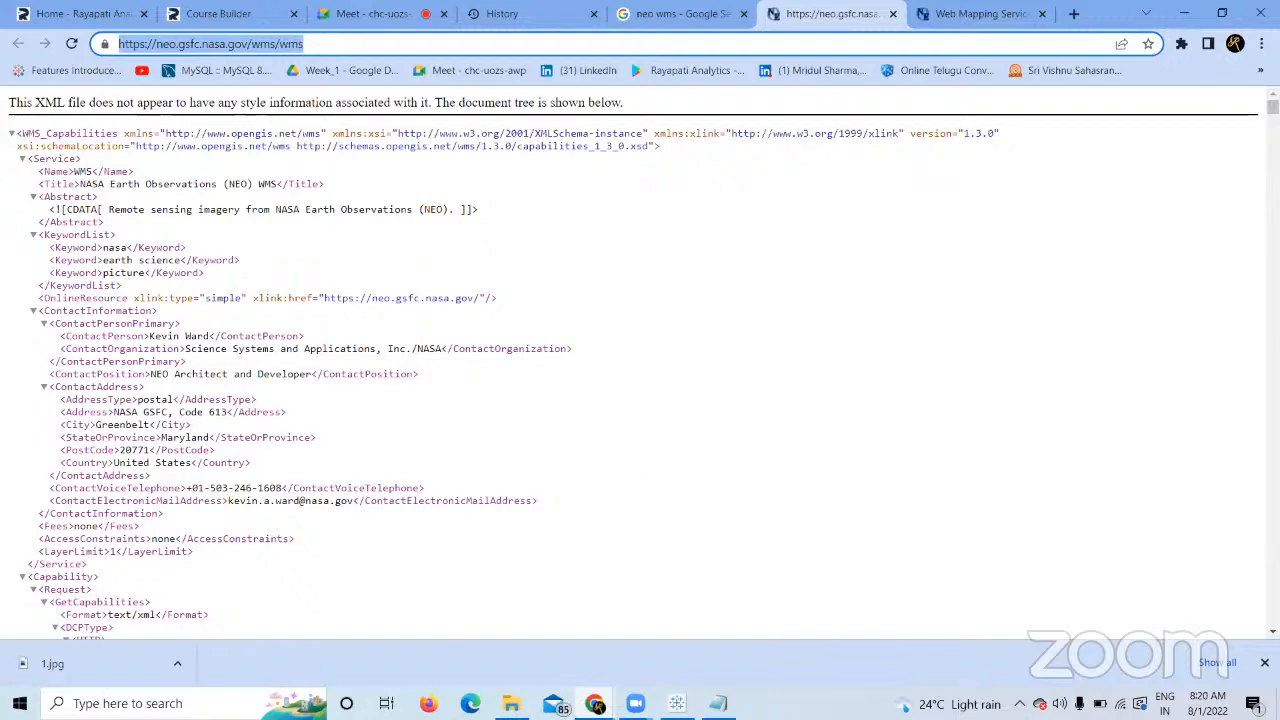
click(677, 703)
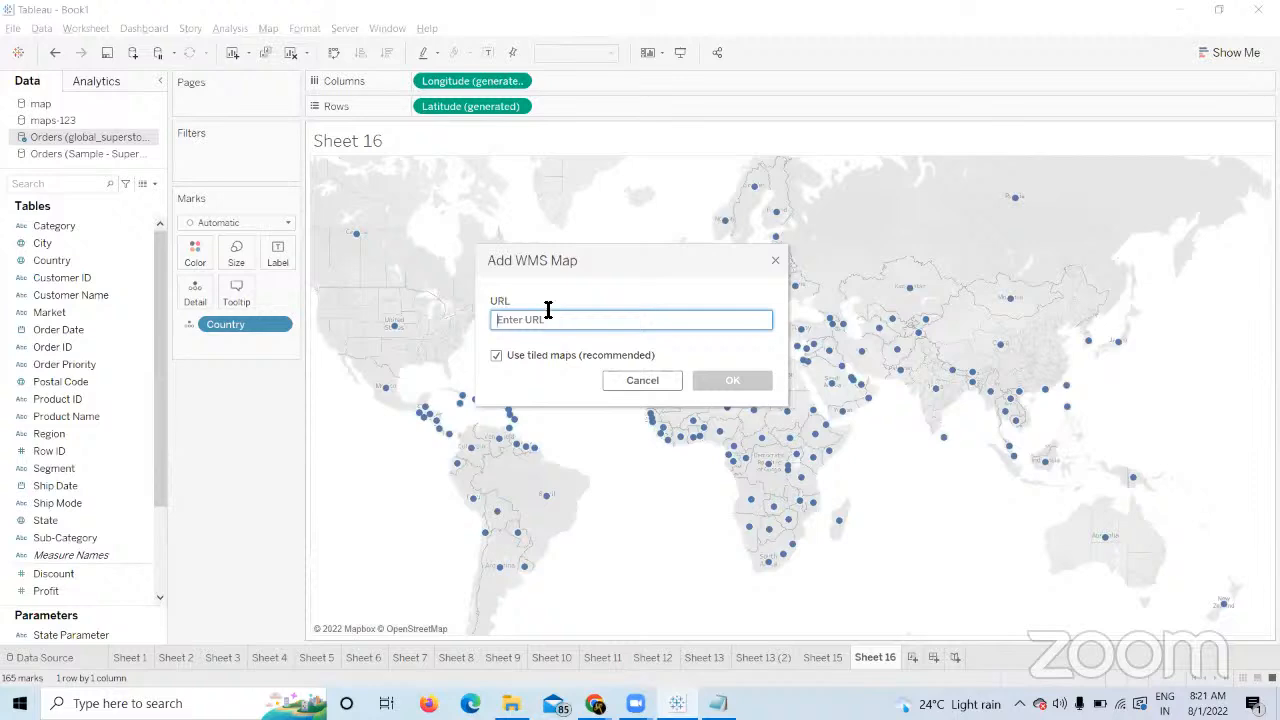
key(ctrl+v)
click(745, 385)
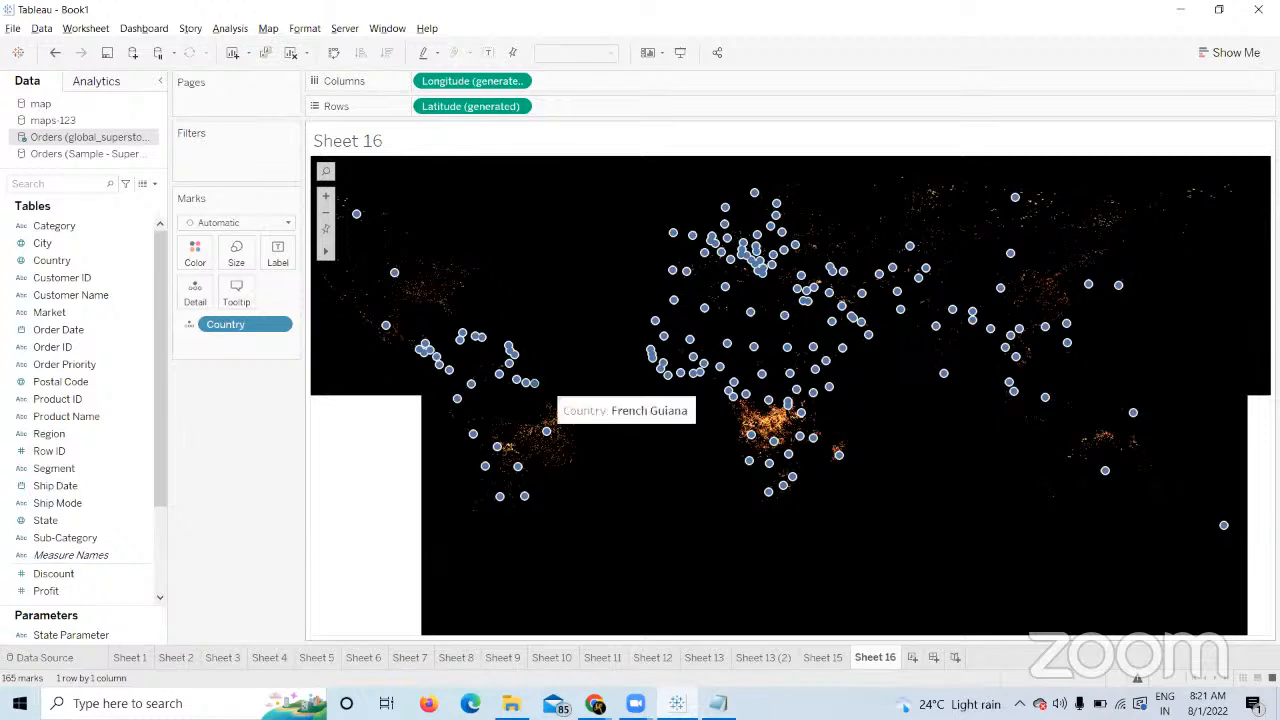
Create Sheet 17 plotting every country on a world map.
click(913, 659)
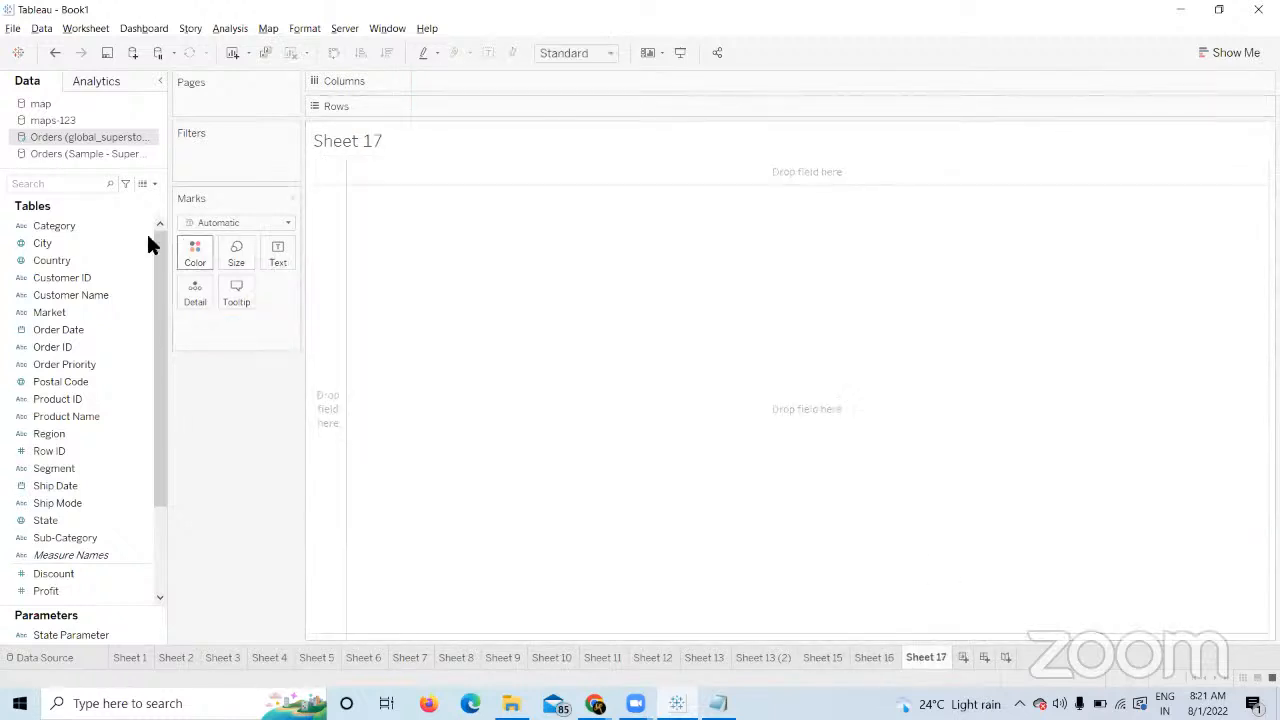
click(106, 258)
double_click(108, 260)
Open the Add Mapbox Map dialog, cancel it, and return to Sheet 1's bar chart.
click(268, 28)
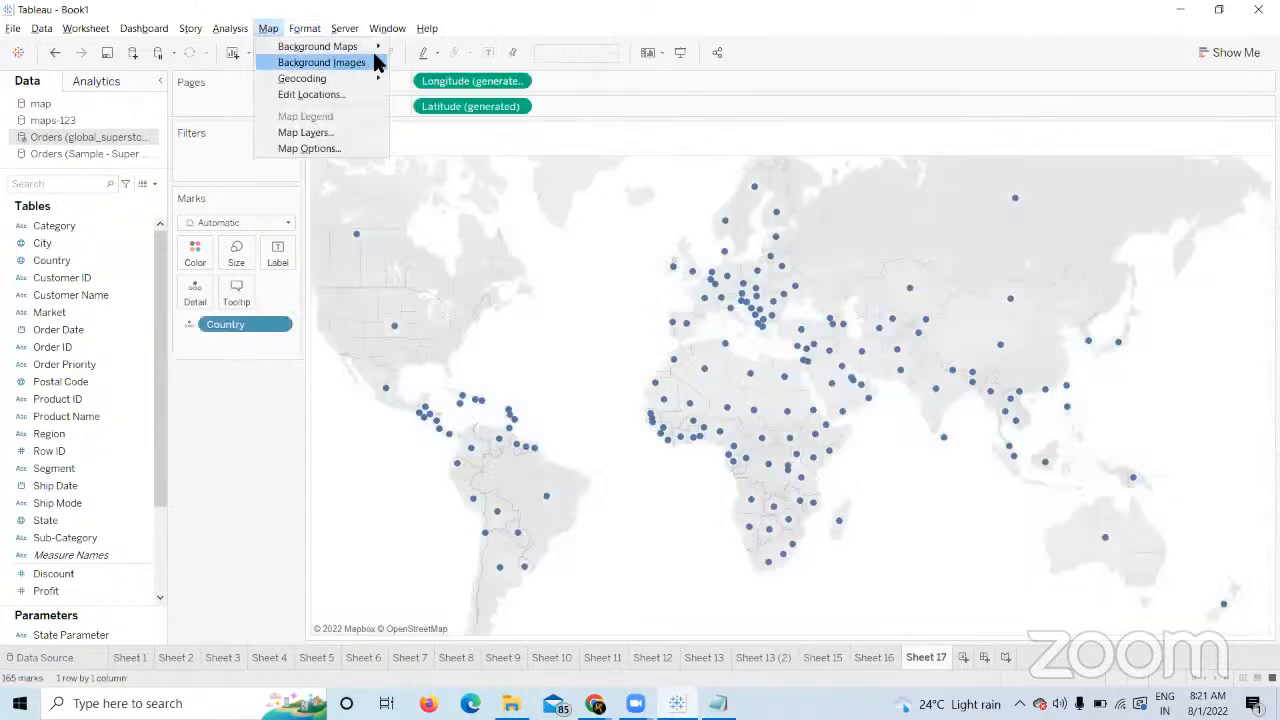
mouse_move(365, 47)
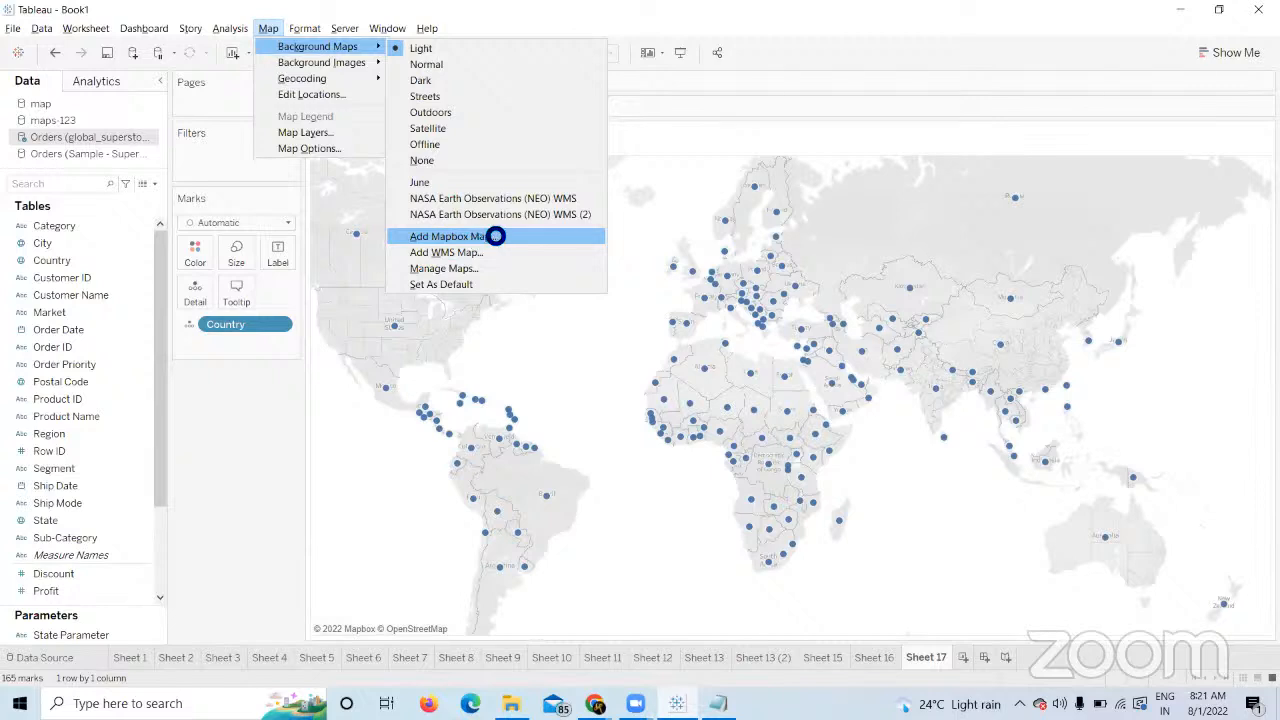
click(496, 236)
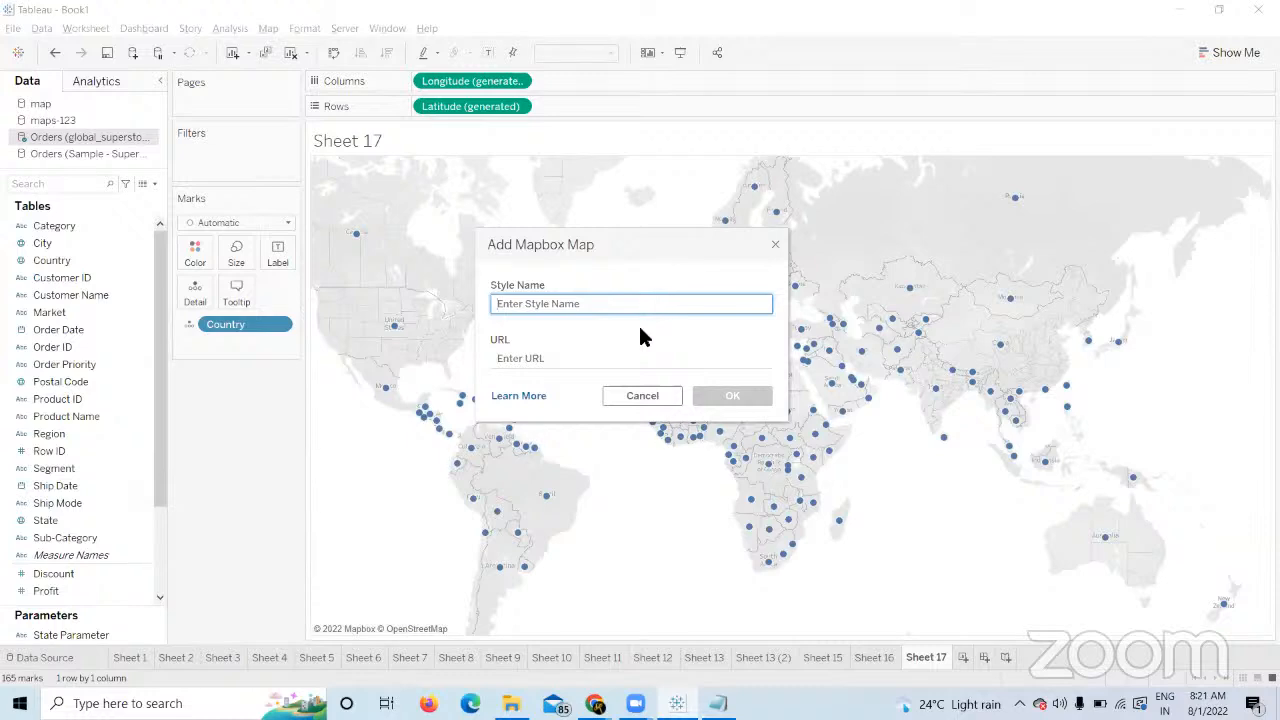
click(640, 396)
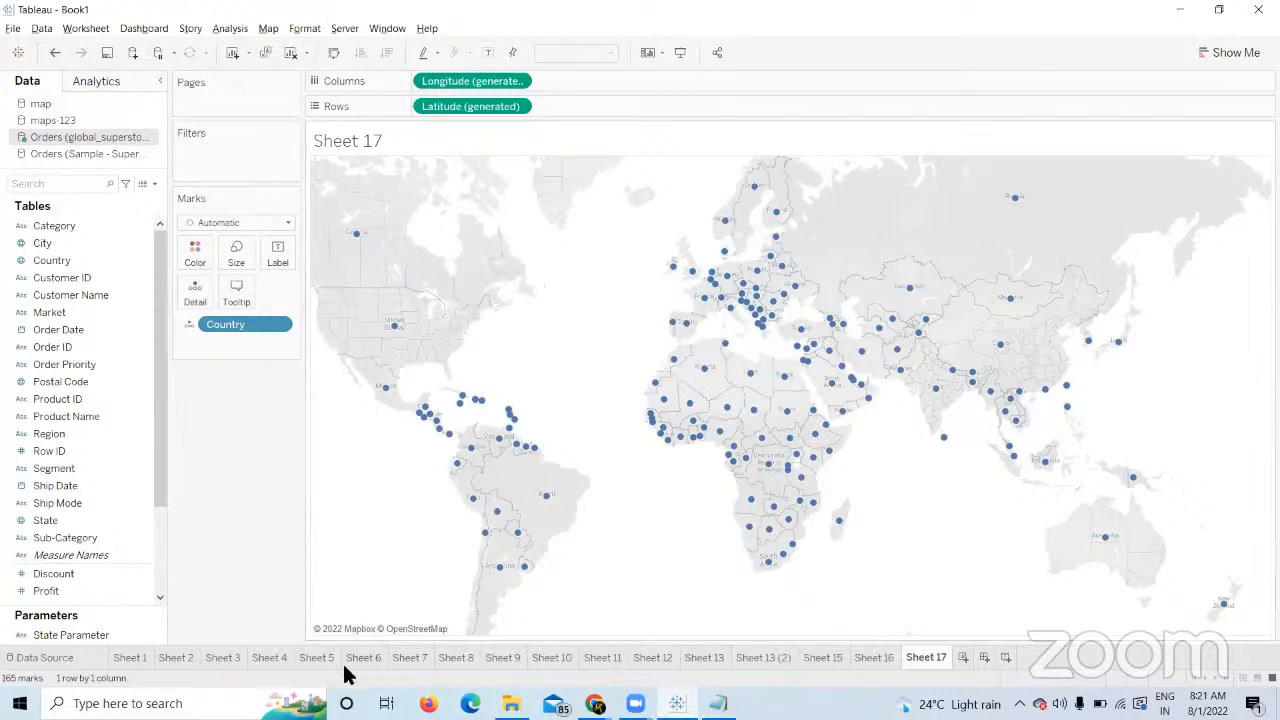
click(139, 656)
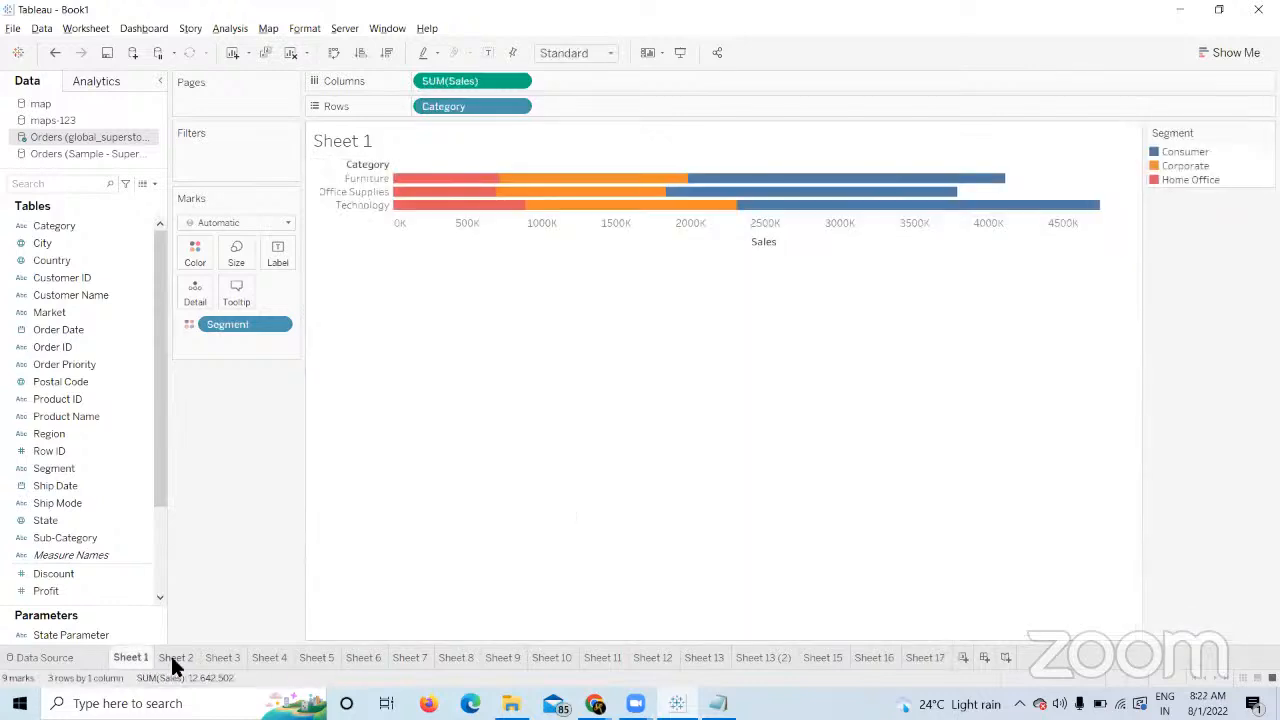
Flip through Sheets 2 to 7, stopping on Sheet 7's Profit-shaded country map.
click(172, 657)
click(221, 657)
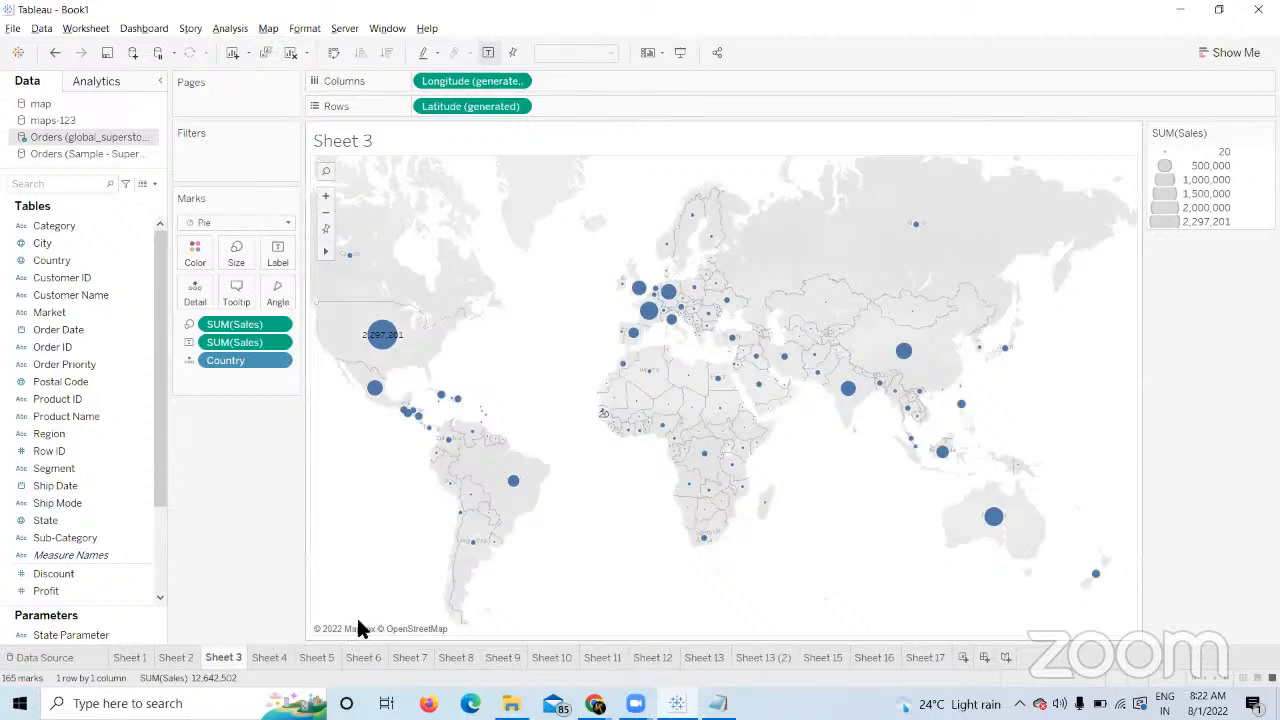
click(268, 657)
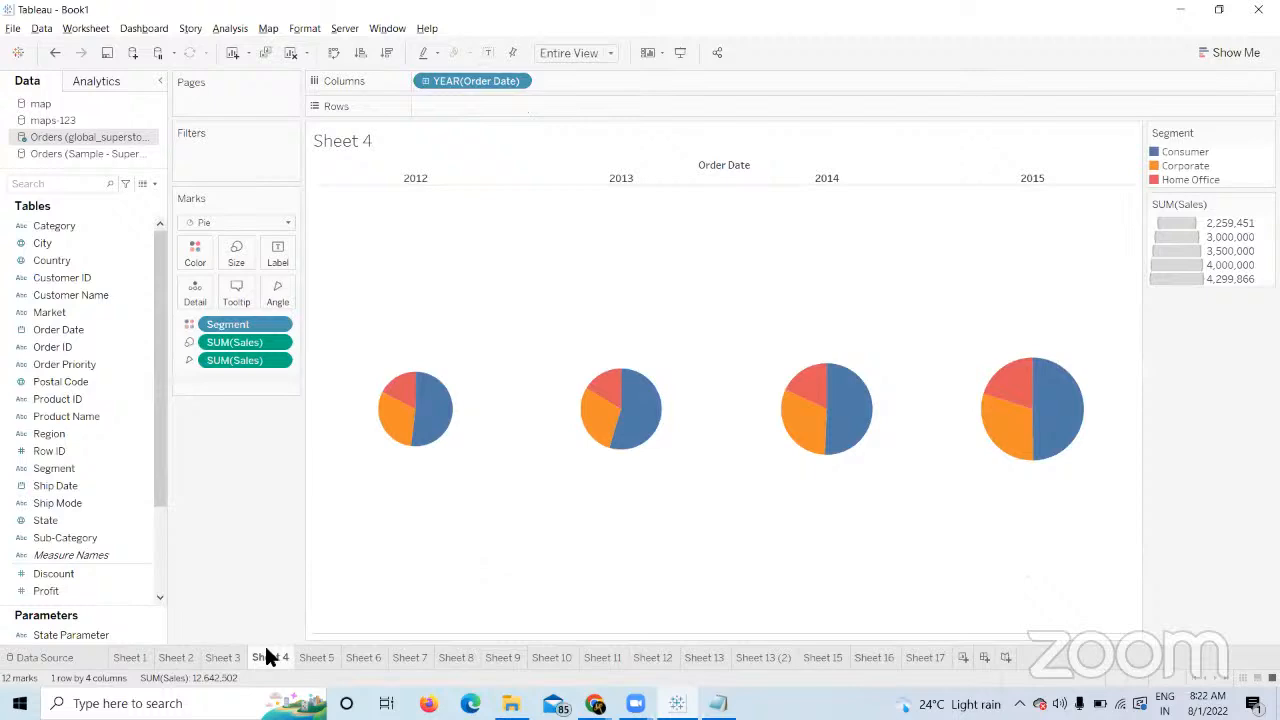
click(316, 657)
click(364, 659)
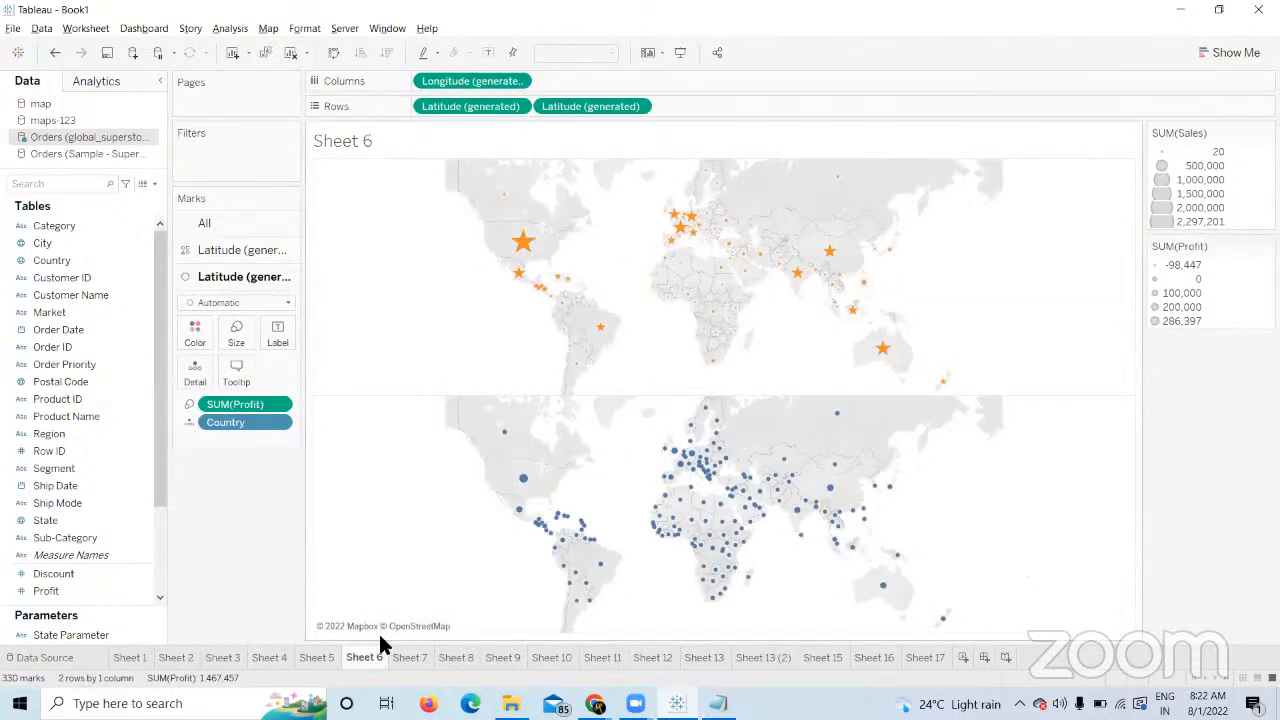
click(410, 656)
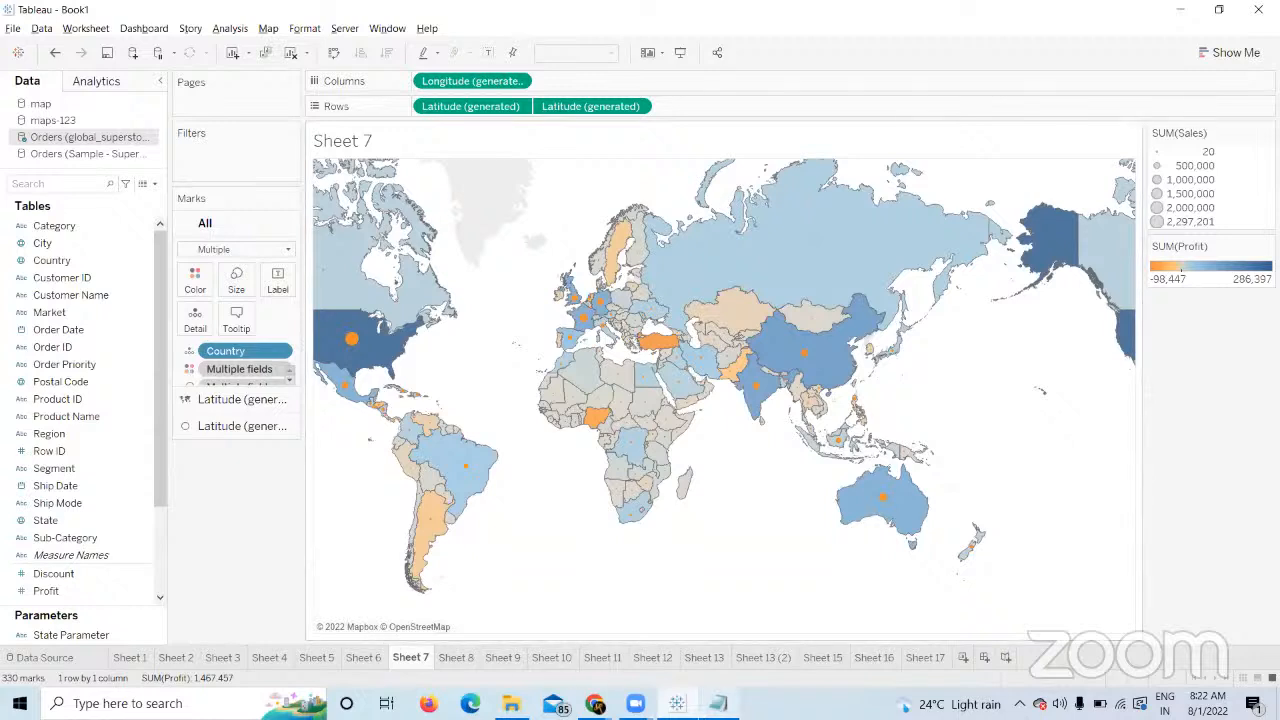
Switch to Chrome's Web Mapping Service tab and load mapbox.com.
mouse_move(594, 703)
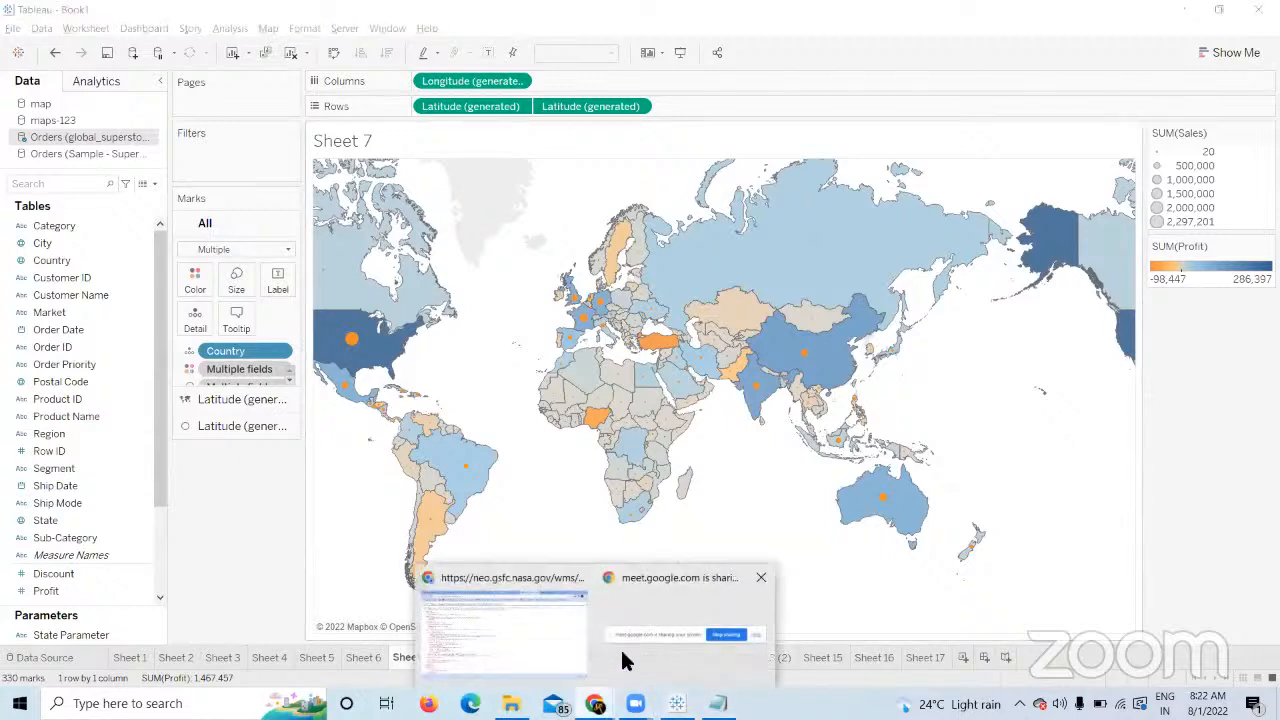
click(530, 607)
click(1040, 45)
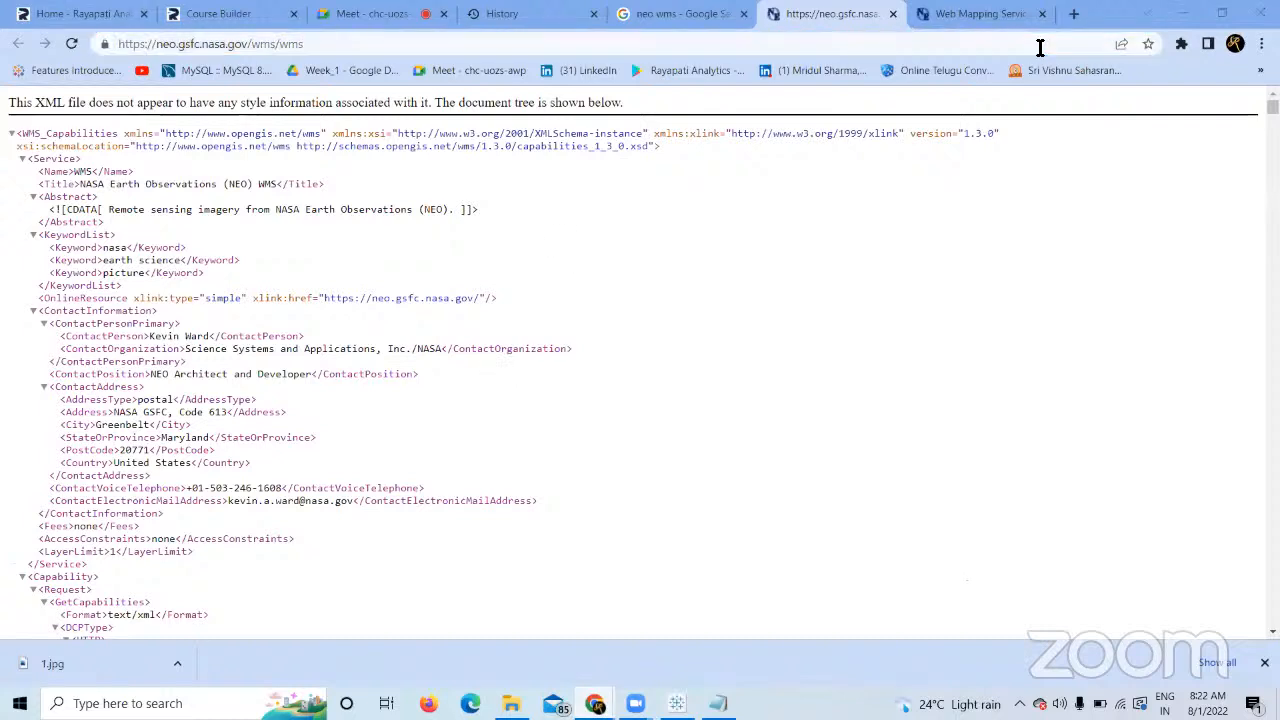
key(ctrl+Tab)
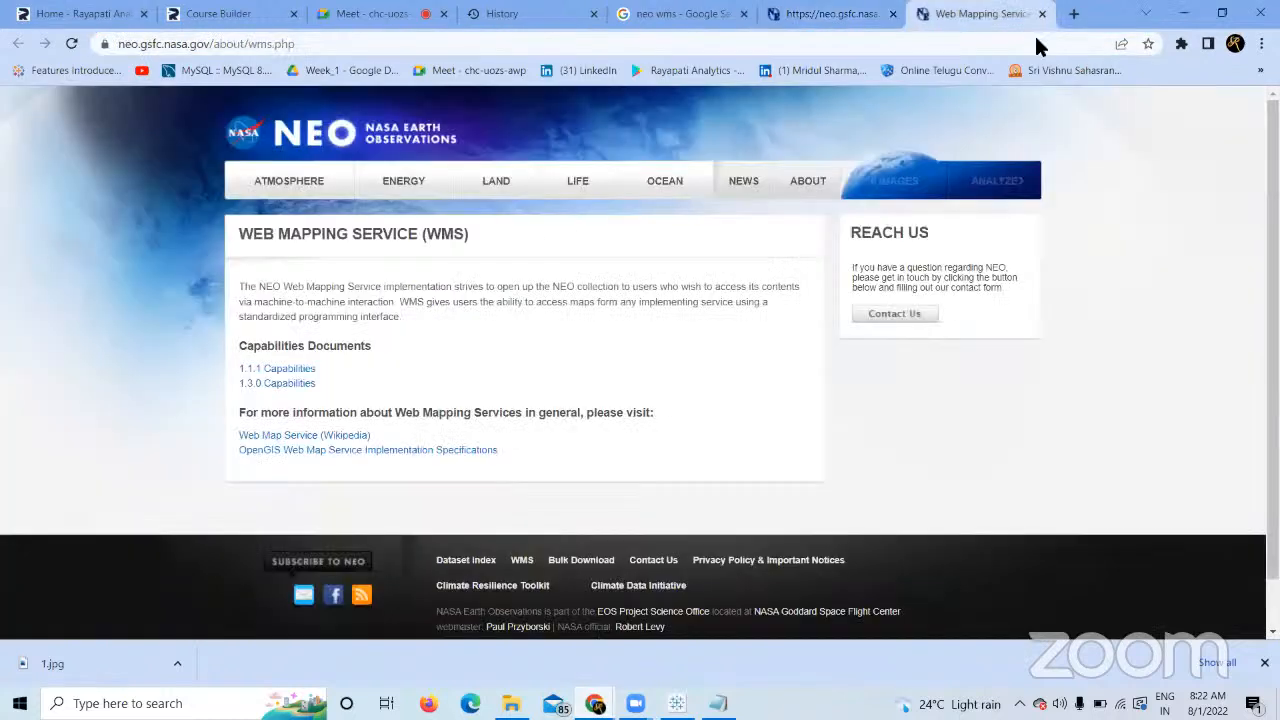
click(962, 47)
text(ma)
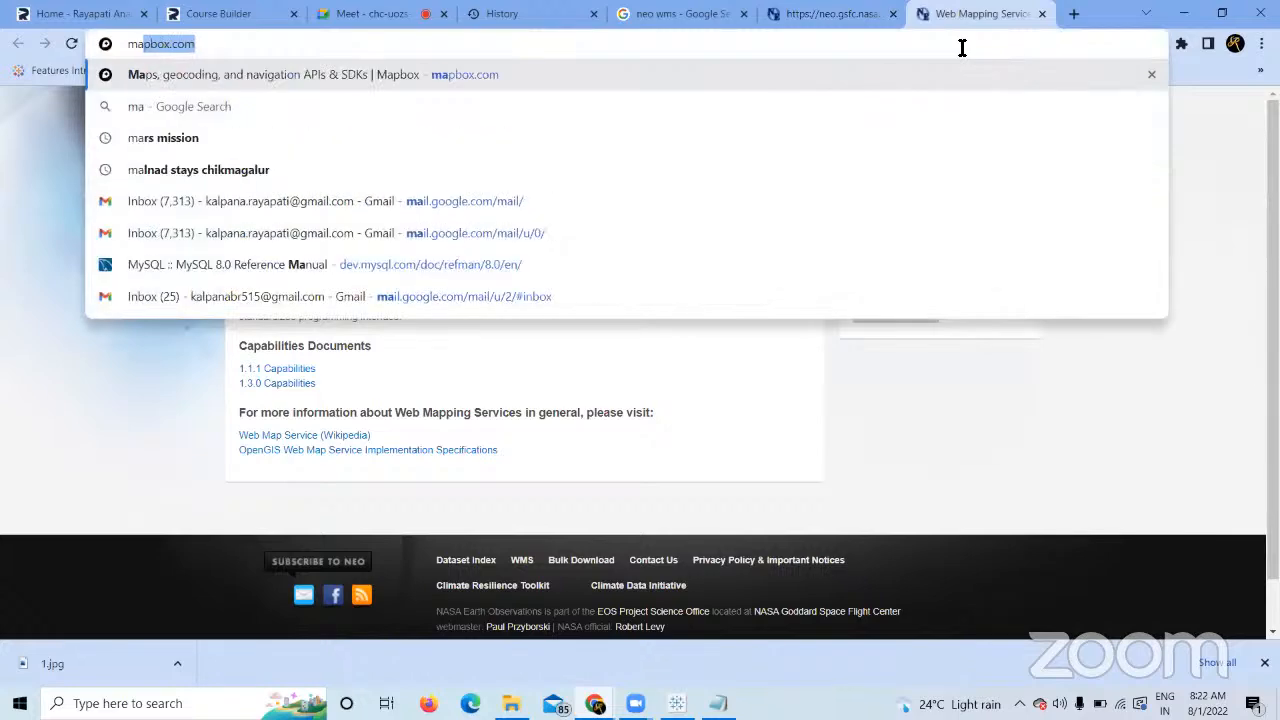
text(pbox.com)
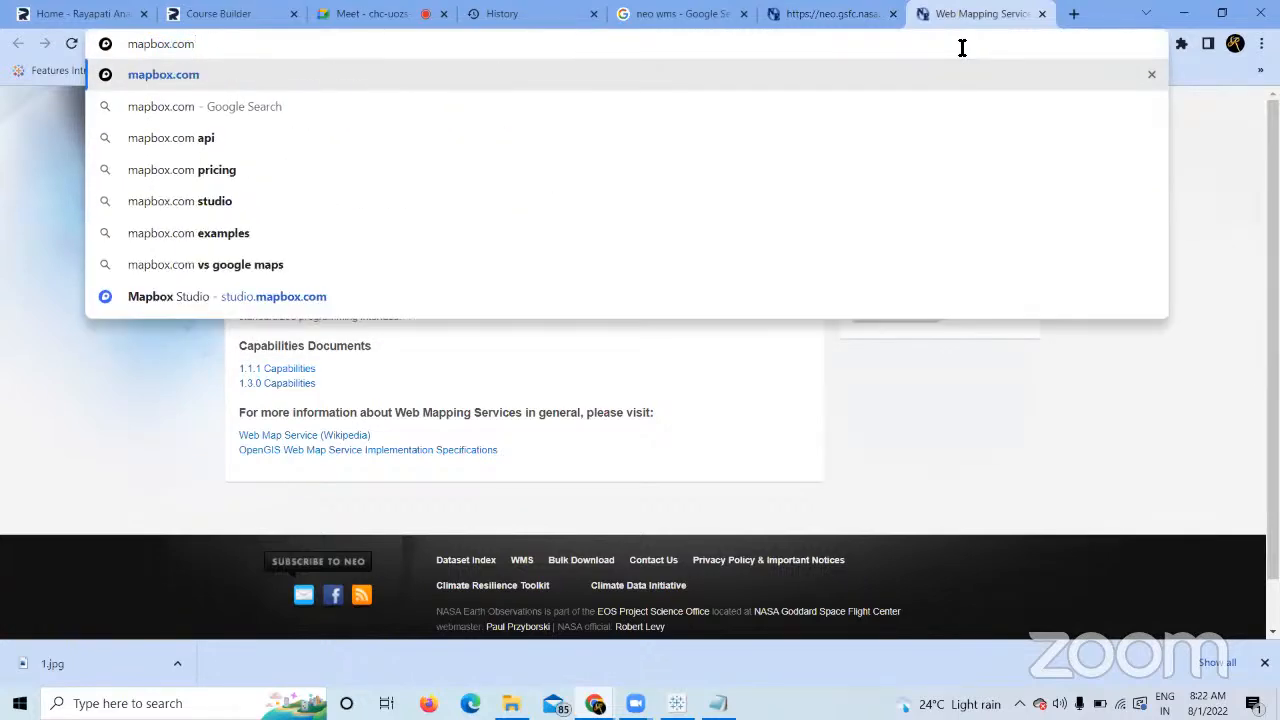
key(Return)
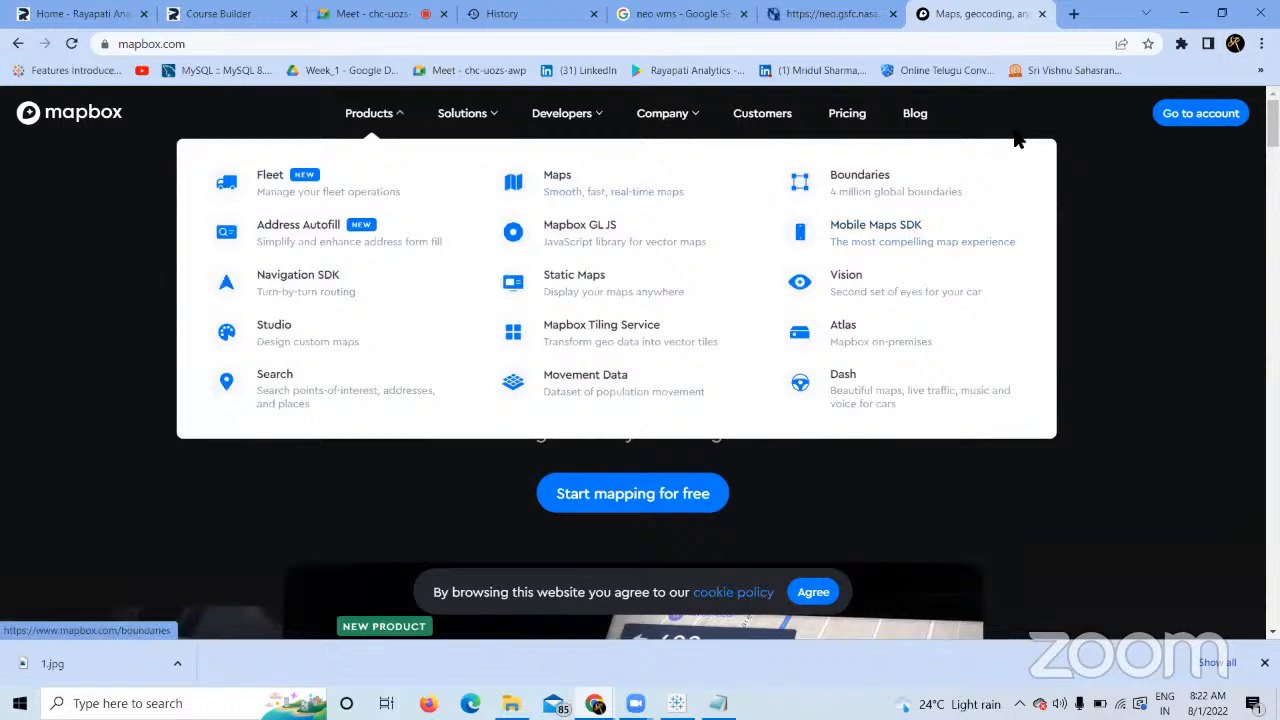
Go from the Mapbox account dashboard into Mapbox Studio and scroll through the 43 saved styles.
click(1218, 113)
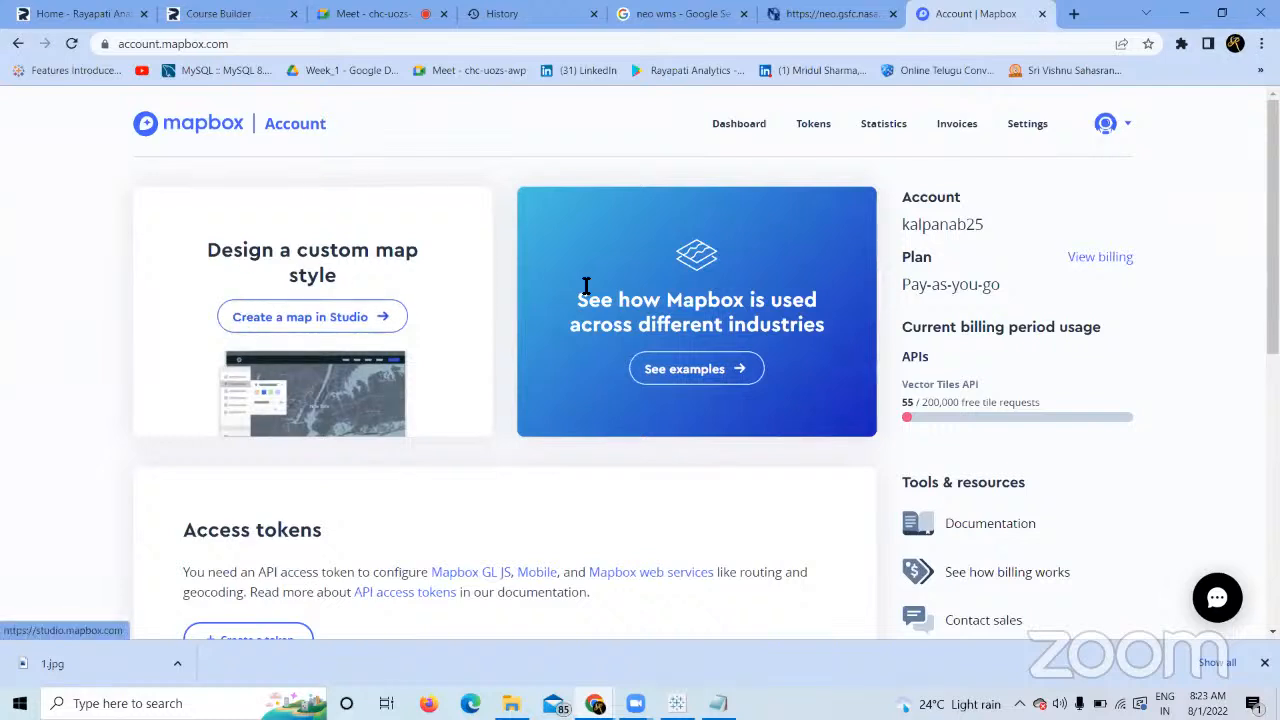
click(337, 324)
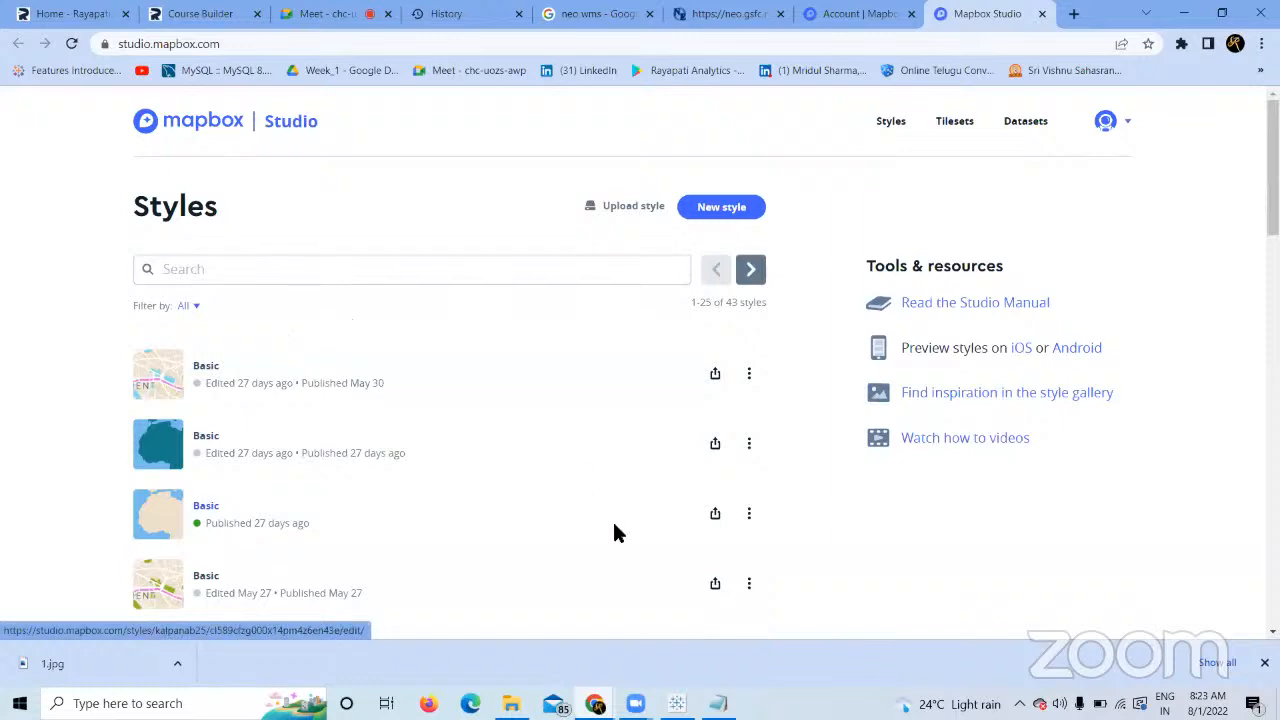
scroll(614, 533, down, 3)
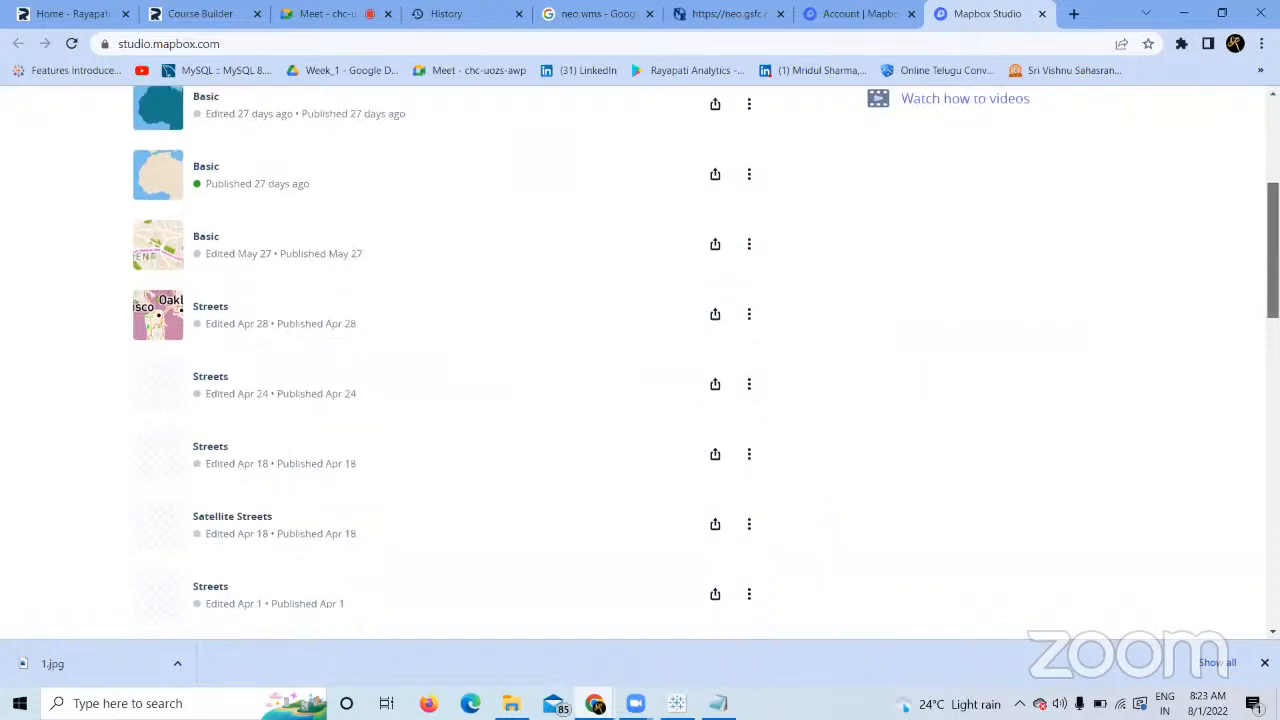
scroll(706, 347, down, 5)
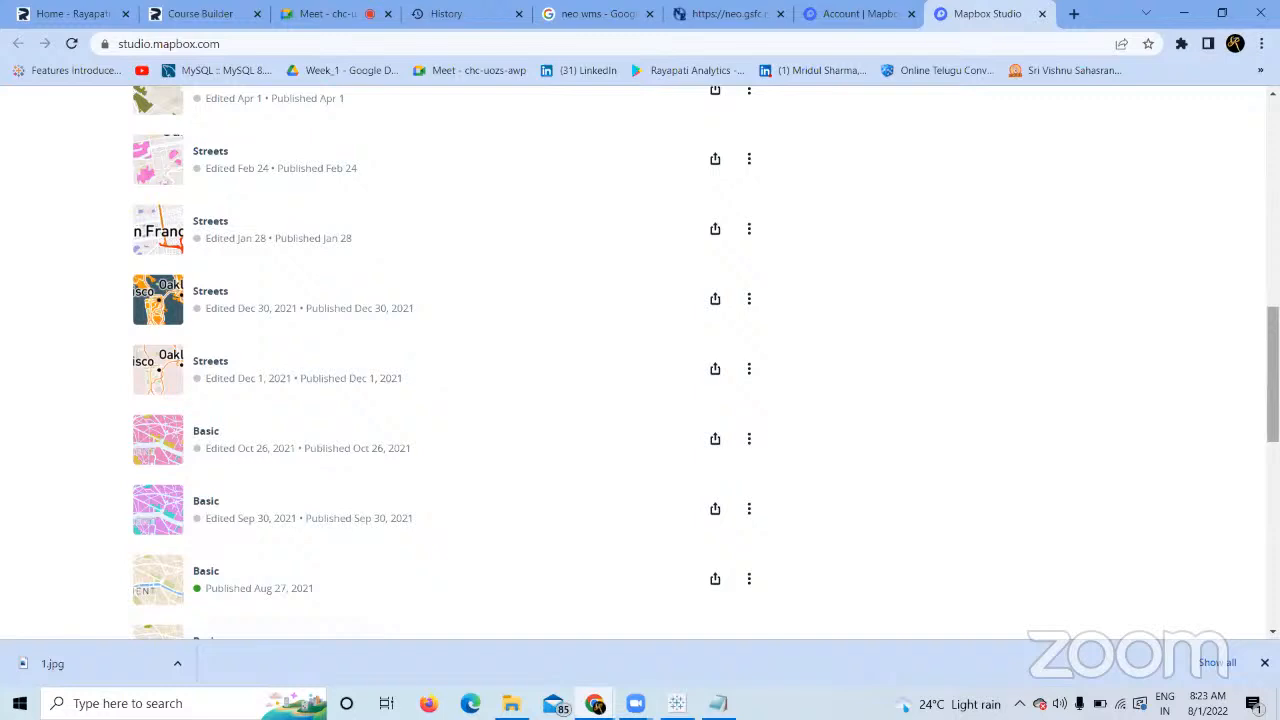
drag(1272, 372, 1262, 10)
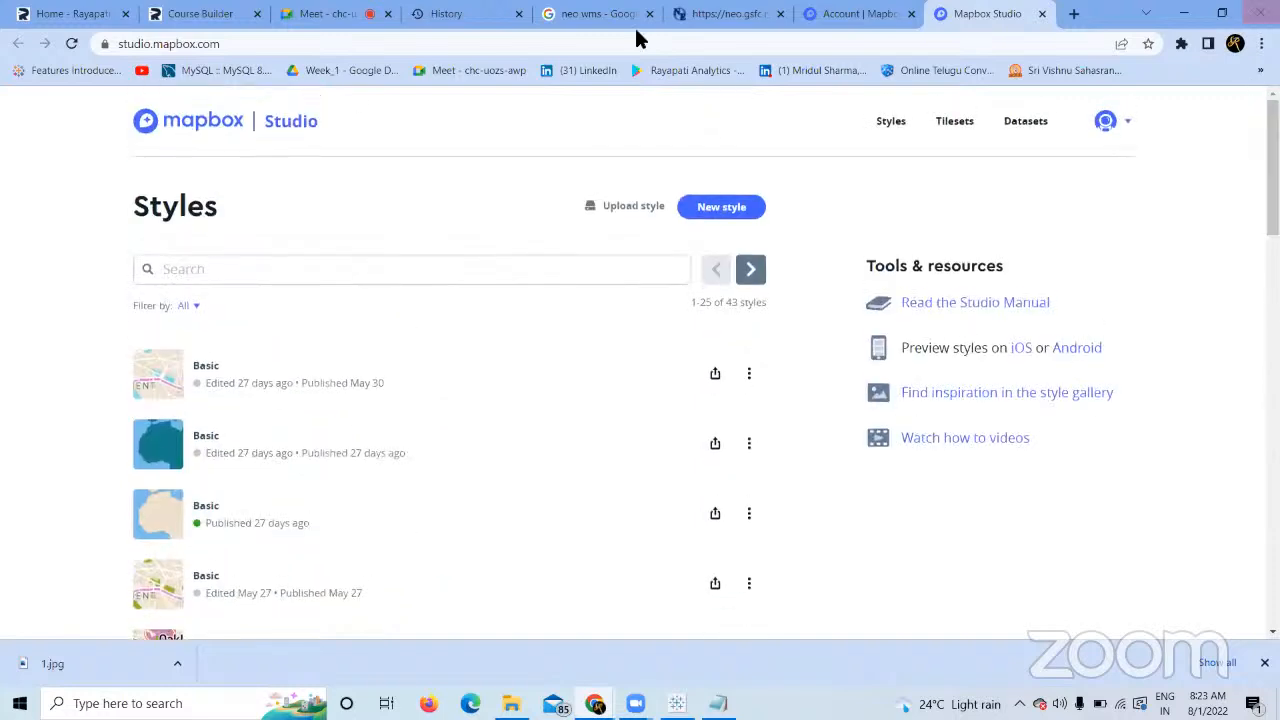
Create a new map style from the Streets template.
click(690, 199)
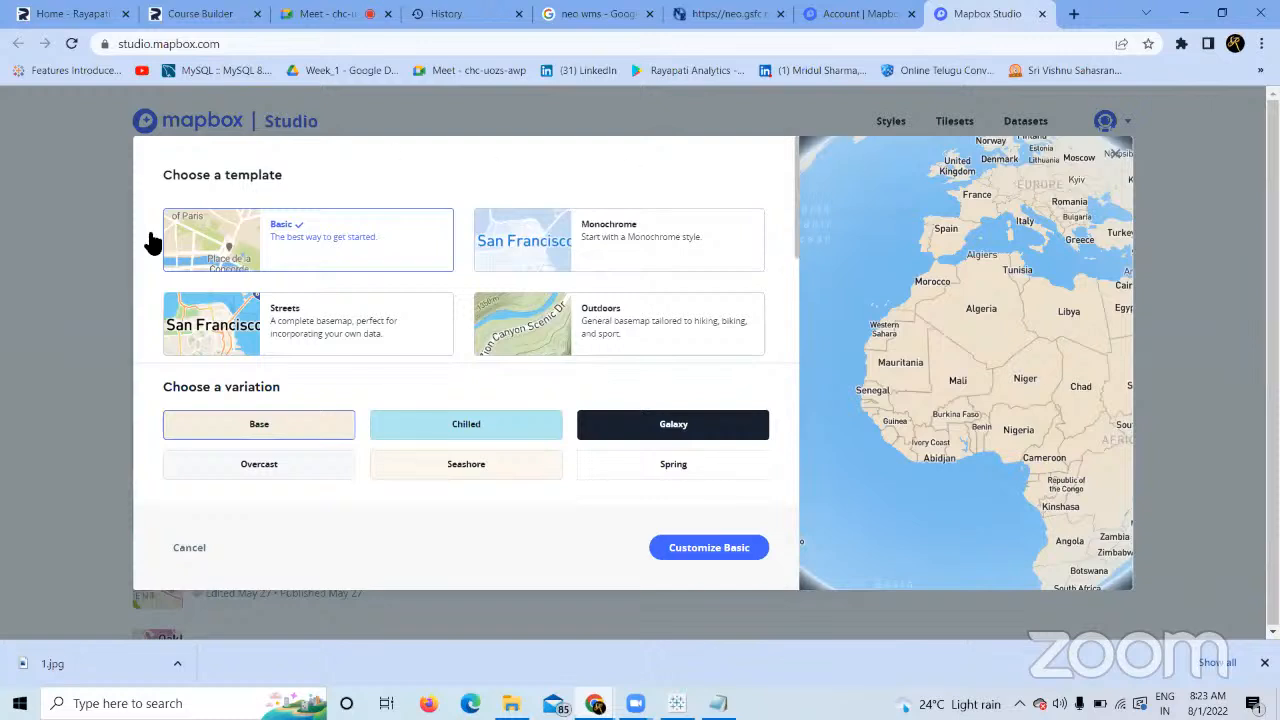
click(432, 318)
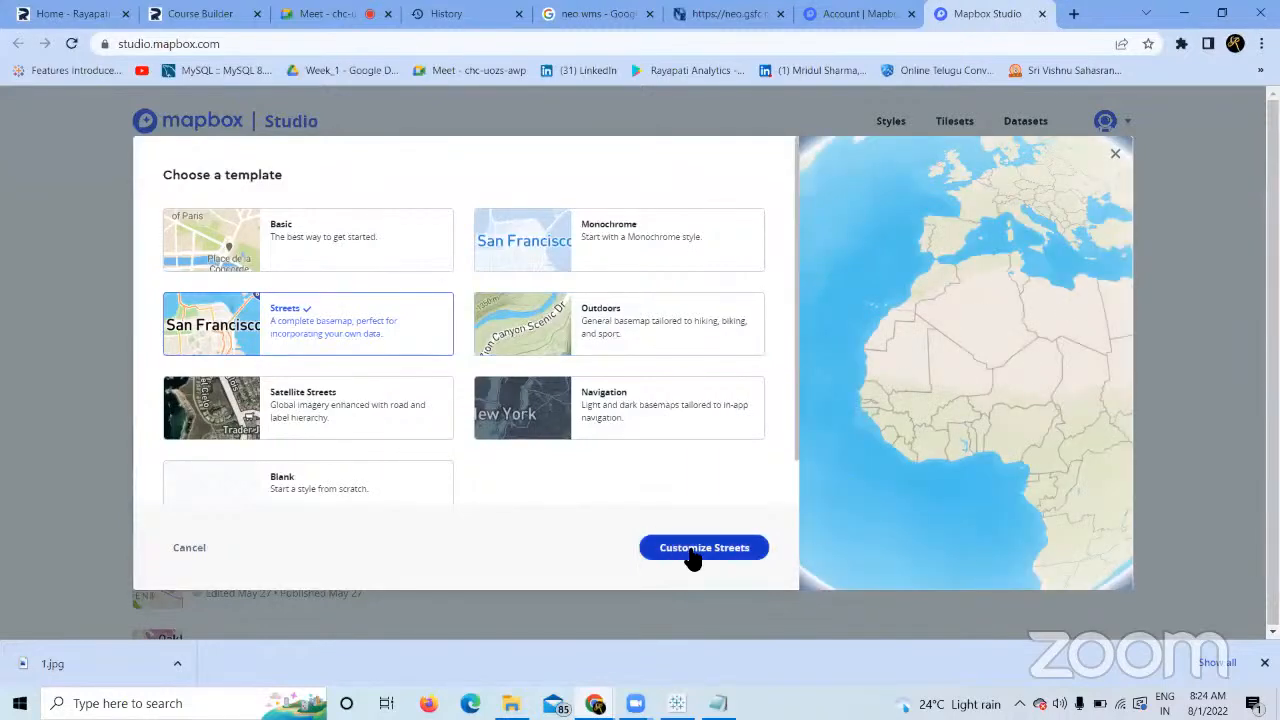
click(690, 553)
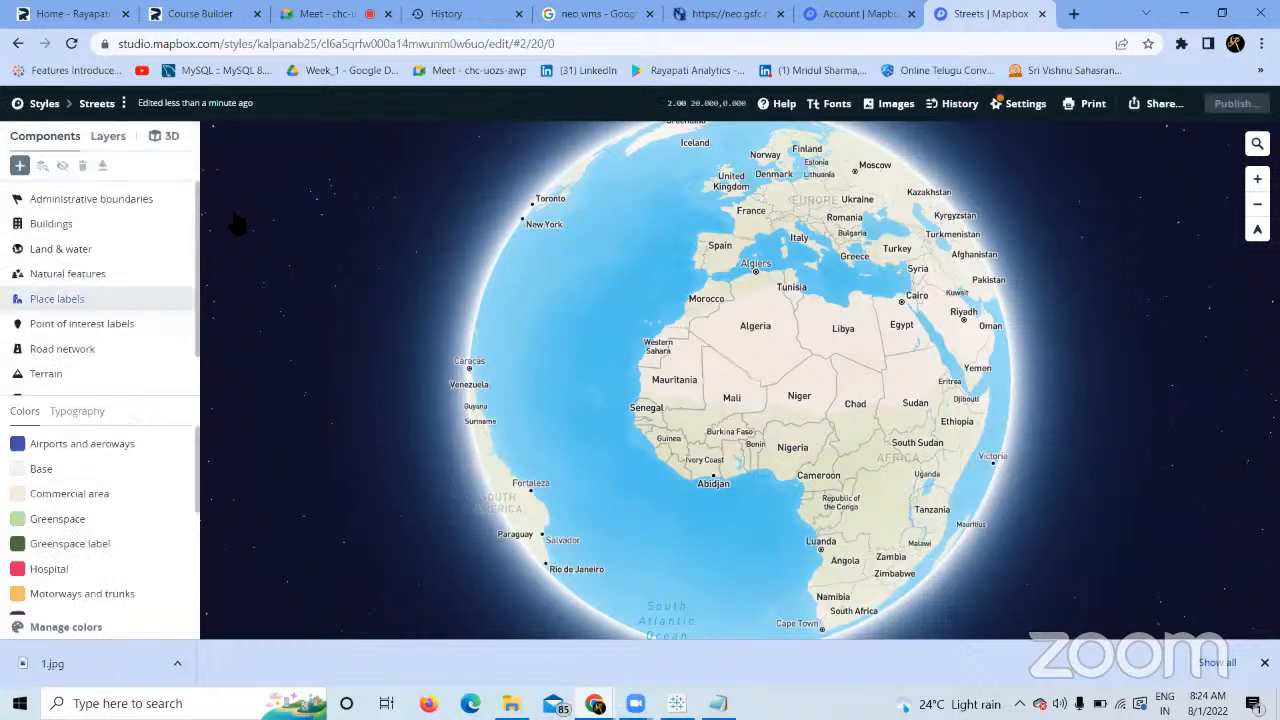
Browse the Administrative boundaries and Buildings layers, then return to the styles list.
click(166, 198)
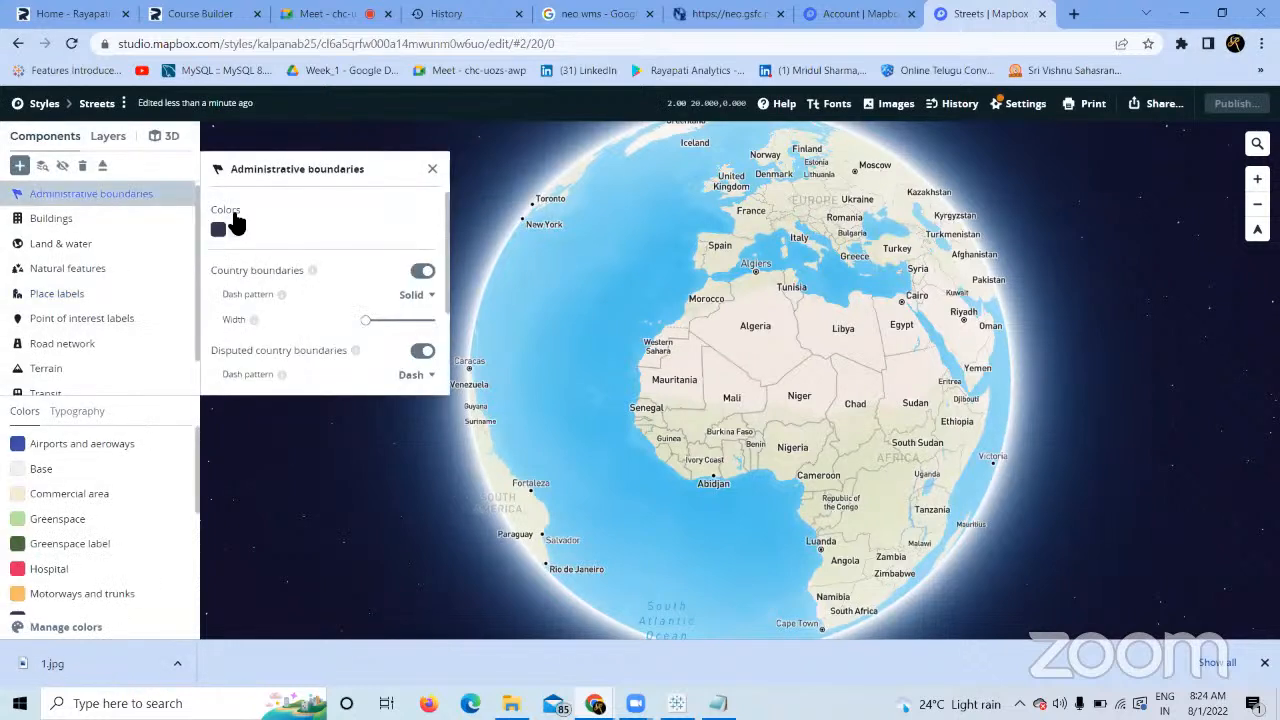
click(123, 221)
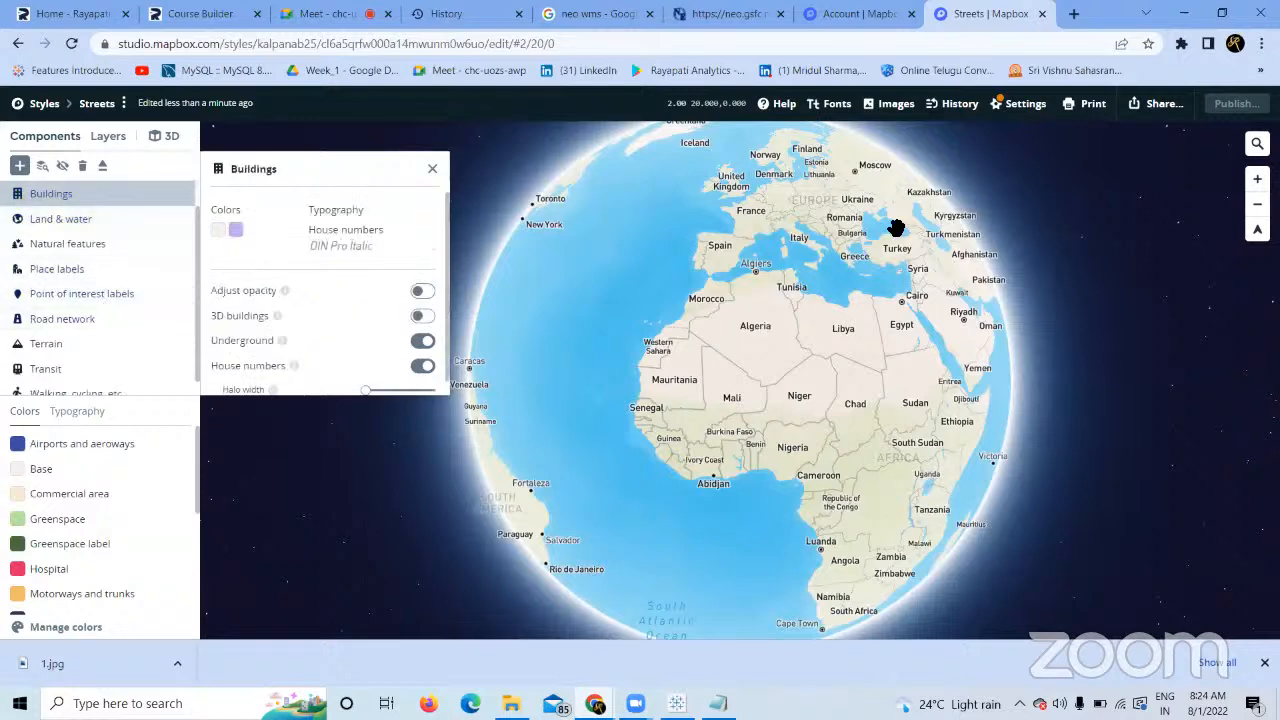
click(838, 35)
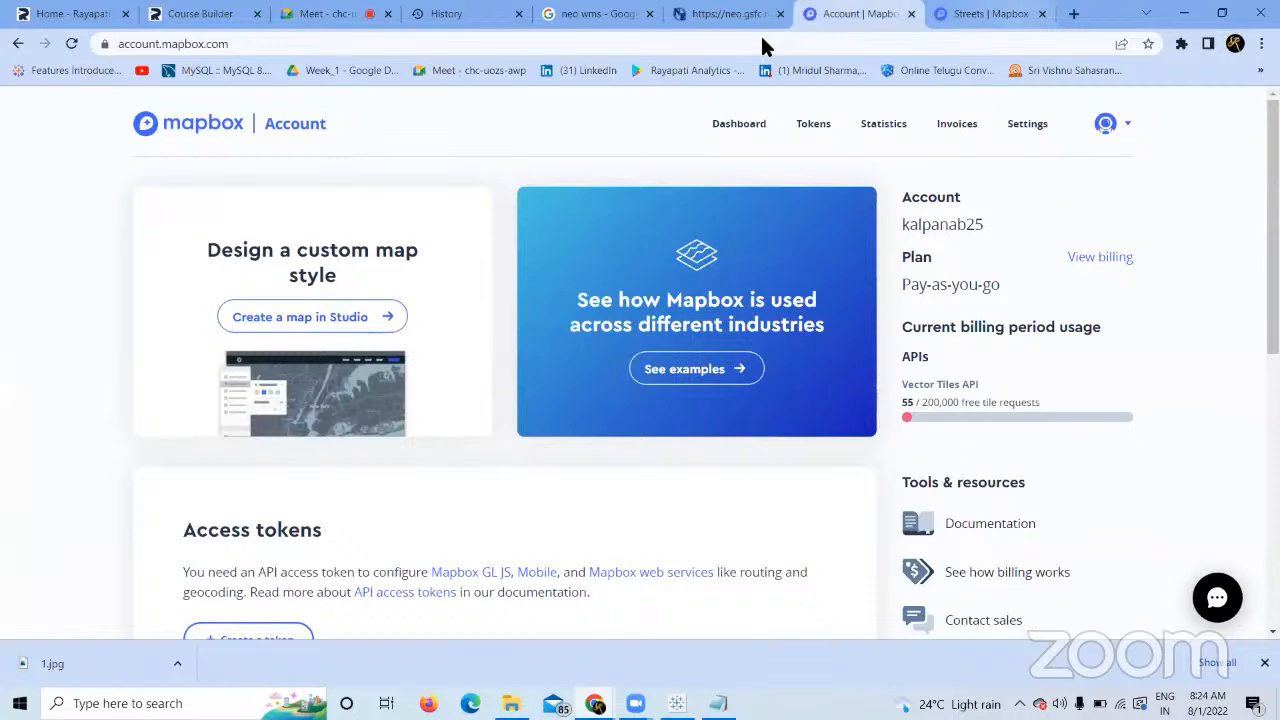
key(ctrl+Tab)
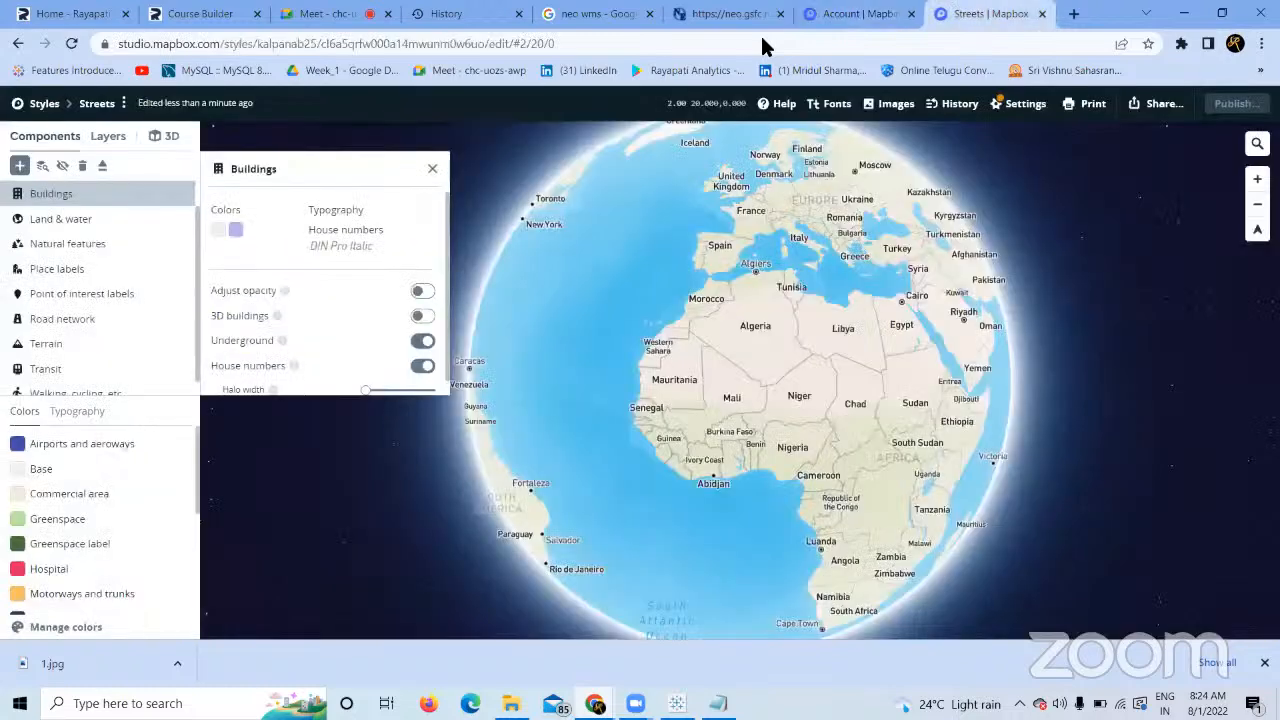
click(18, 43)
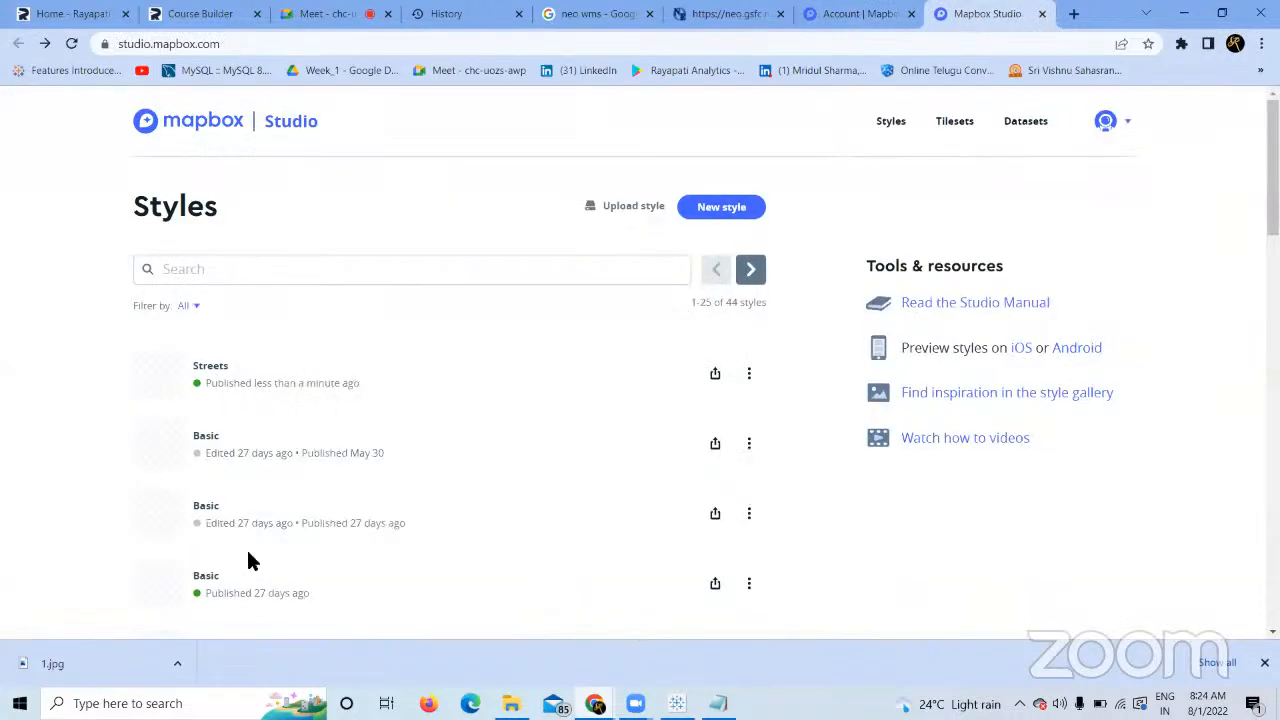
Create a new style from the Basic template and look over its Airports colour and layer list.
click(708, 208)
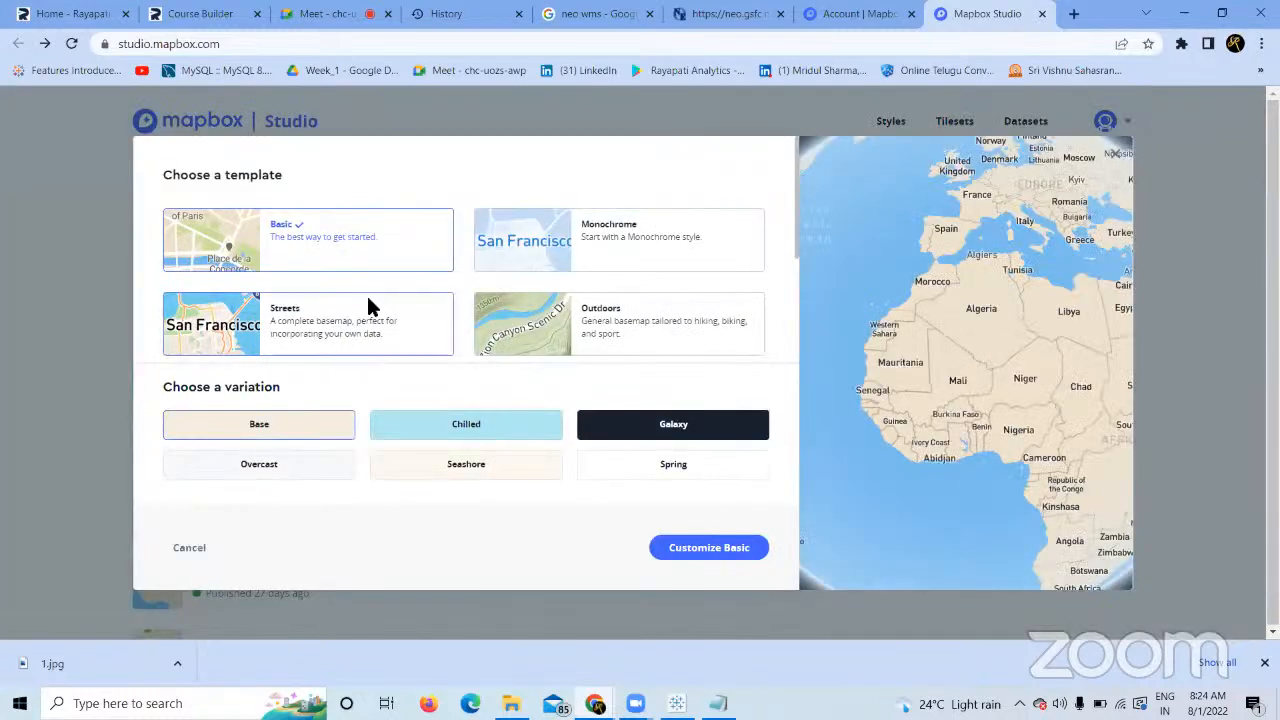
click(703, 548)
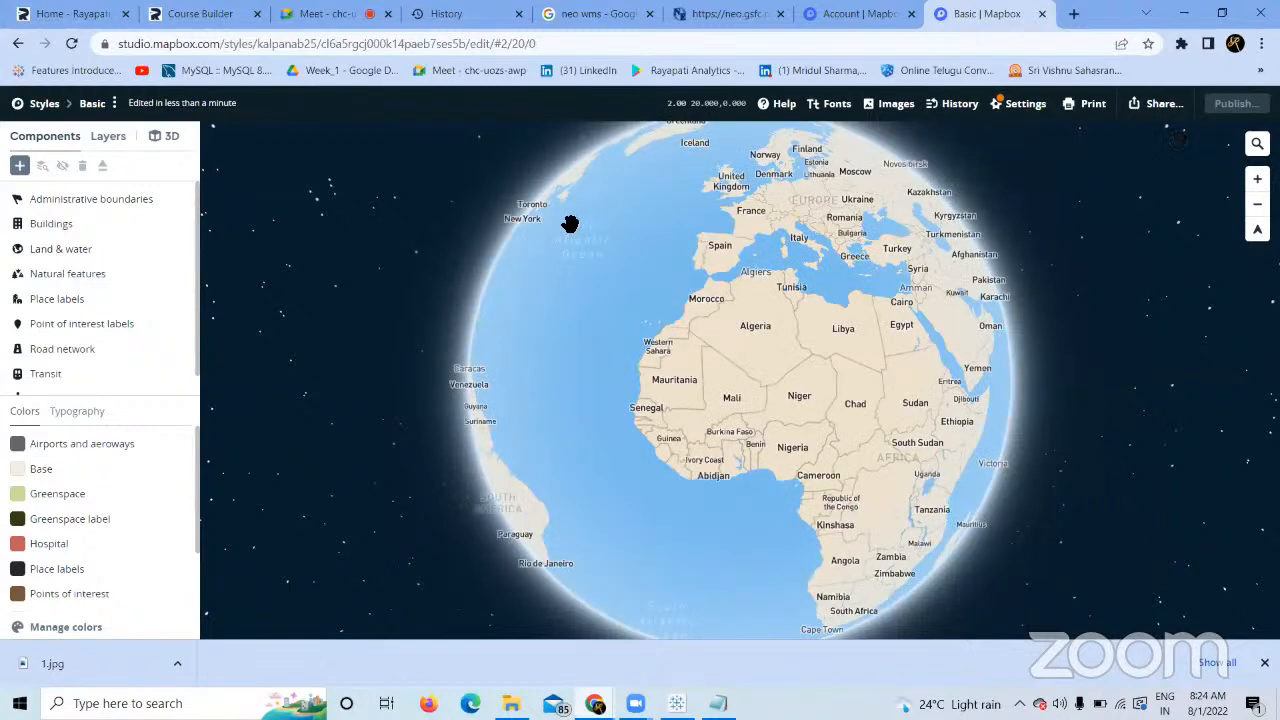
click(122, 455)
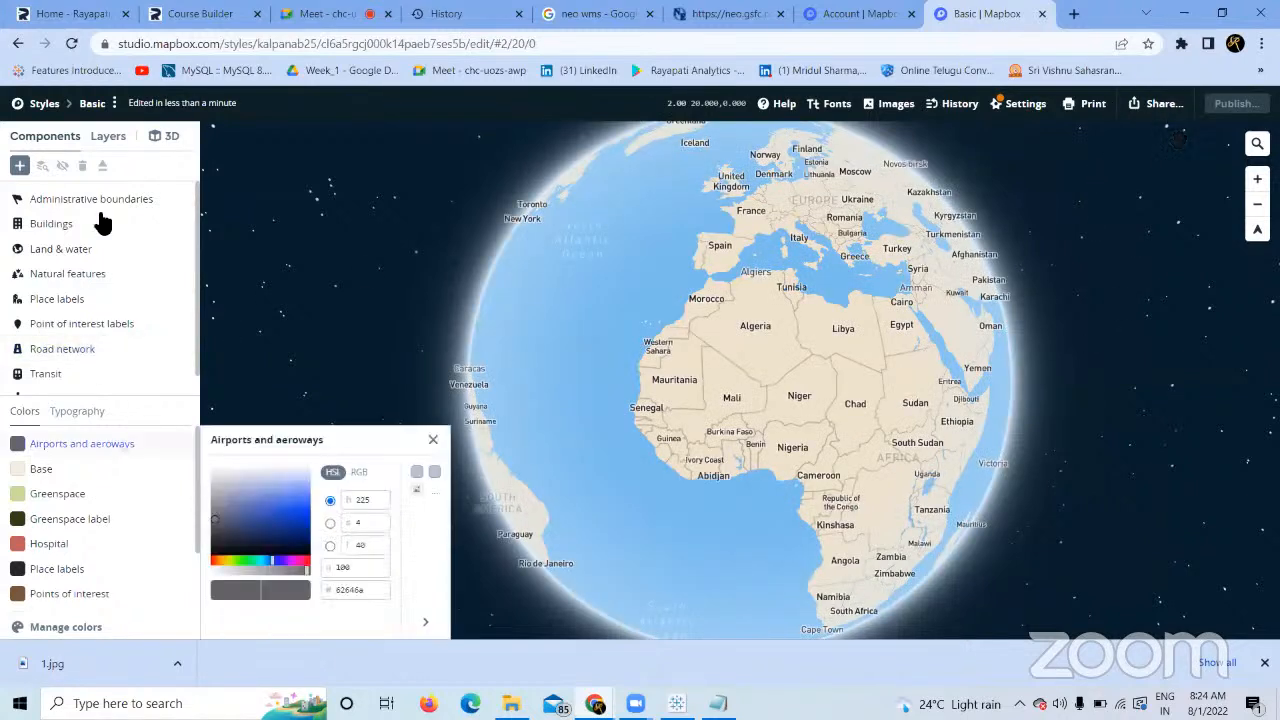
click(105, 145)
click(55, 143)
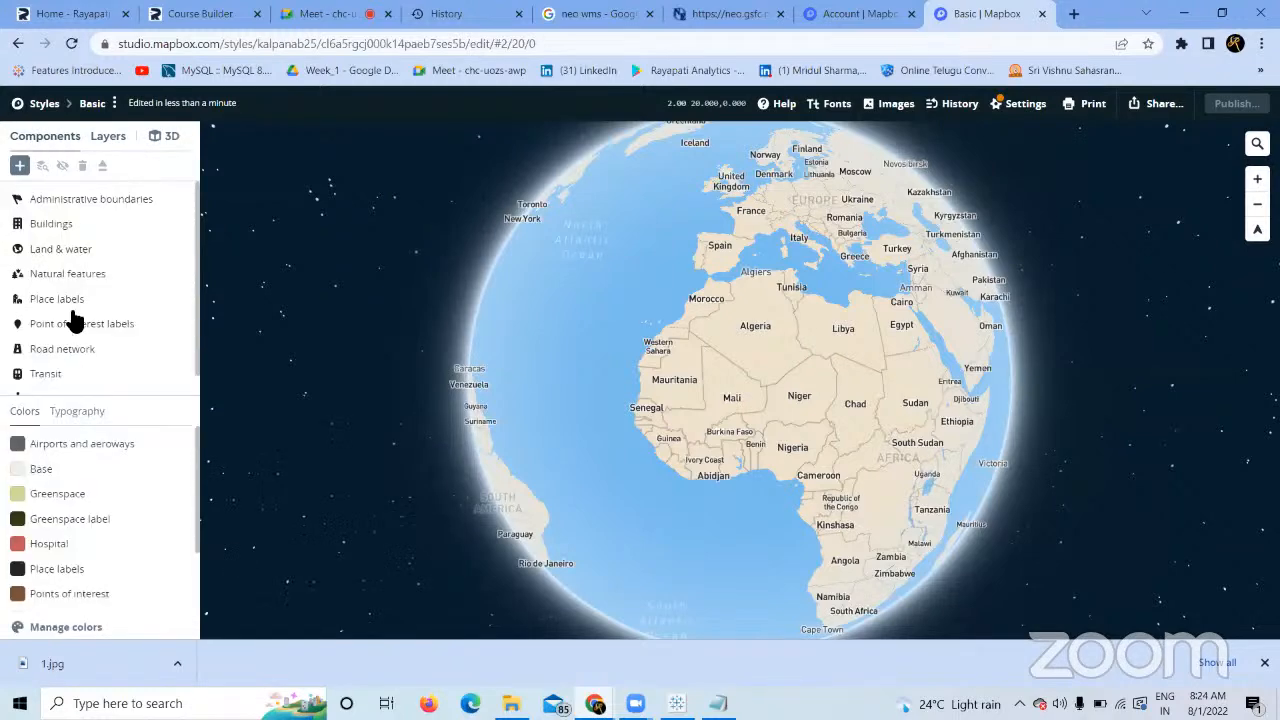
Browse the managed colours and the boundaries, buildings, land & water and natural features components, then open view settings.
click(91, 625)
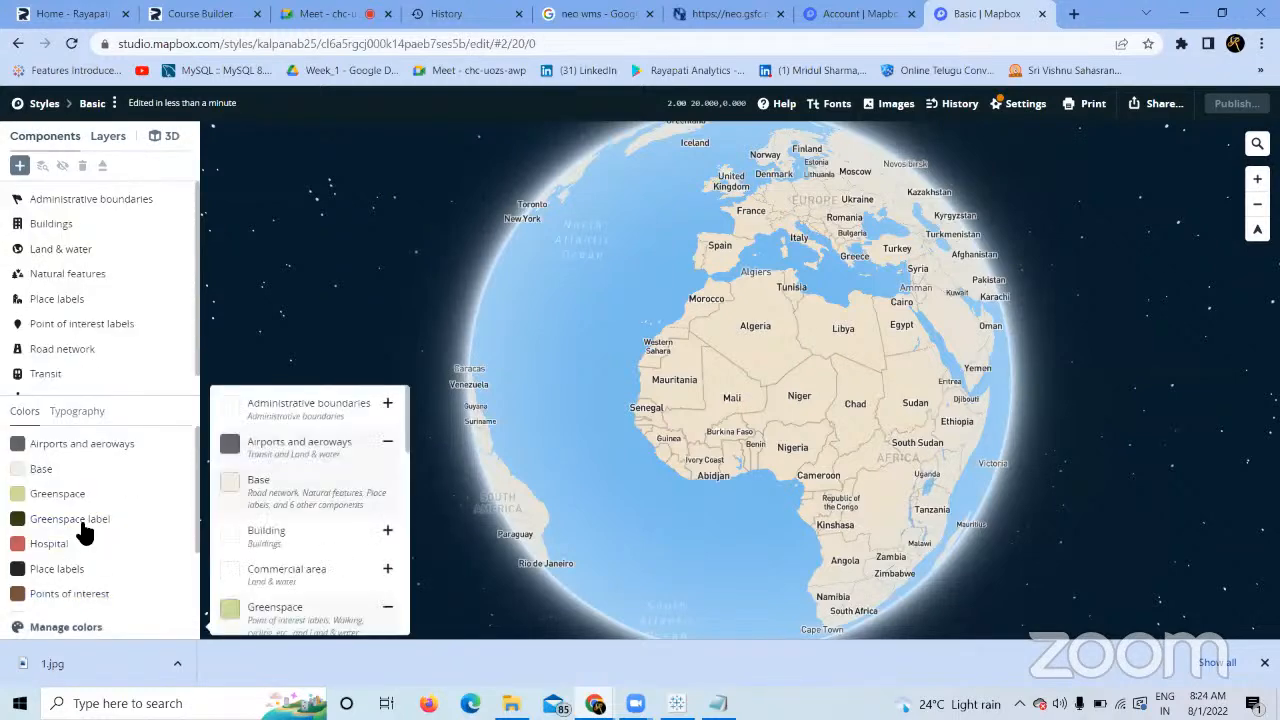
click(95, 447)
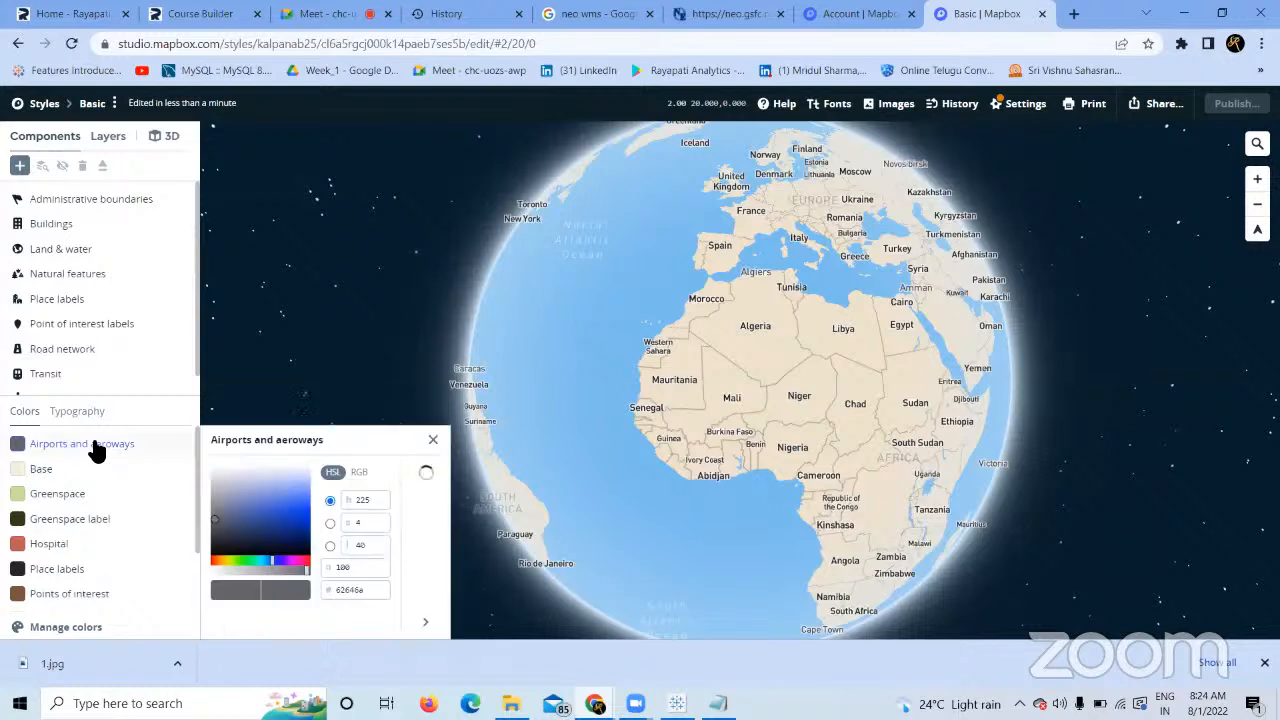
click(46, 203)
click(48, 220)
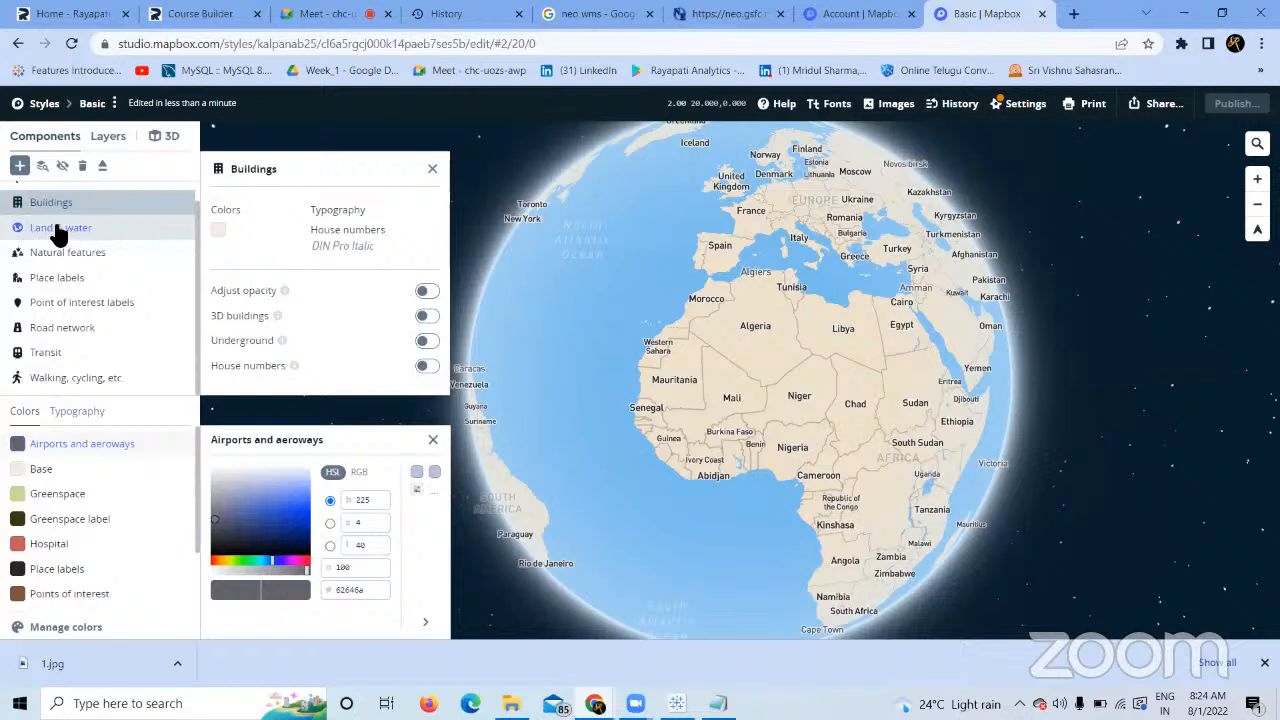
click(58, 229)
click(69, 251)
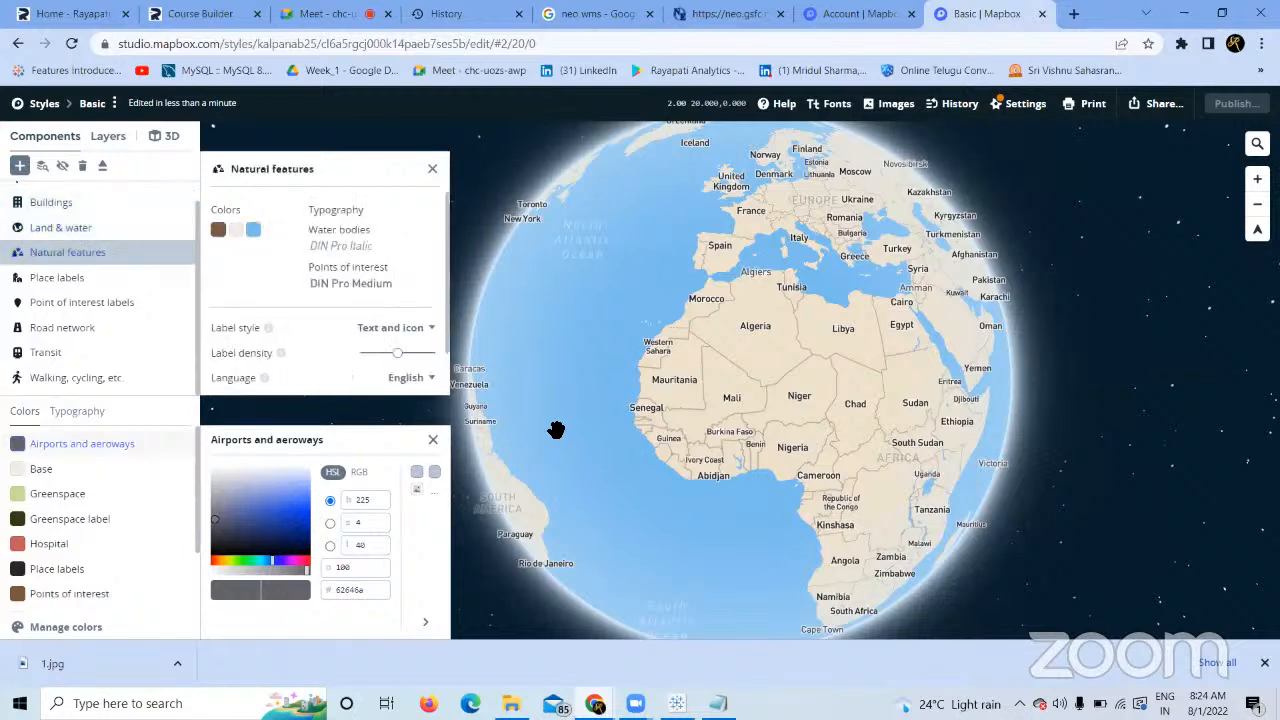
click(1030, 430)
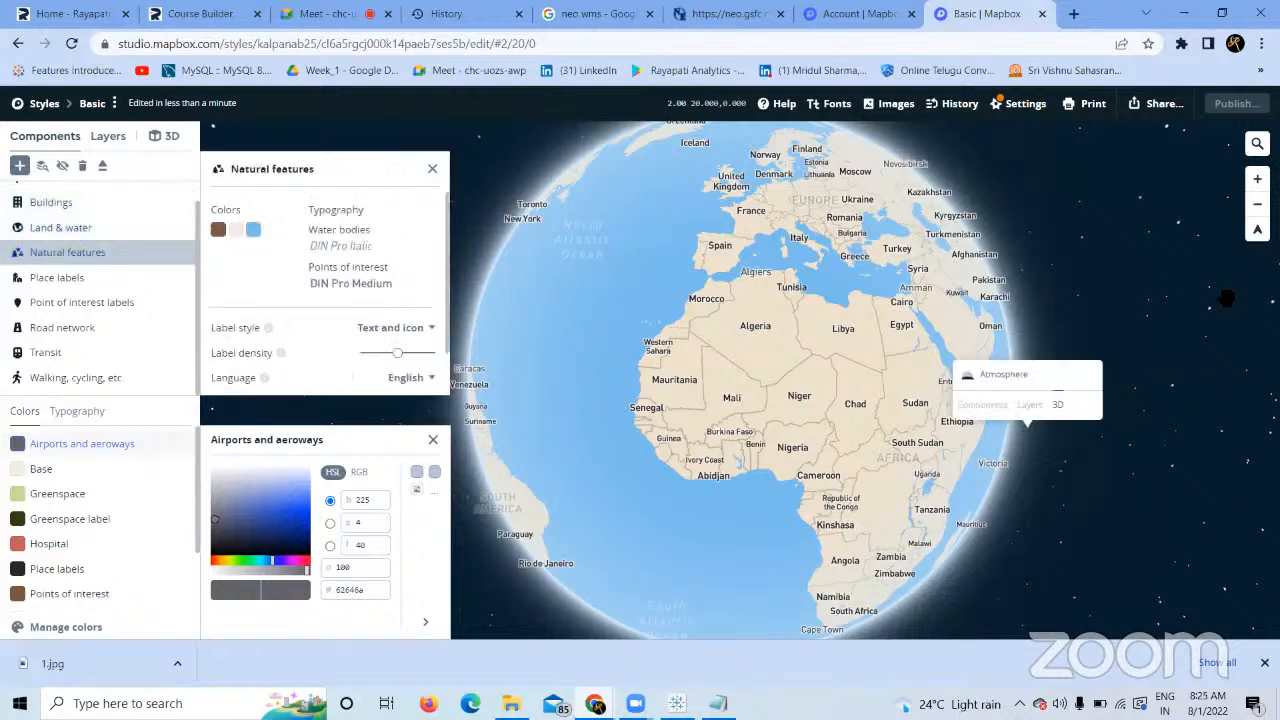
click(1258, 232)
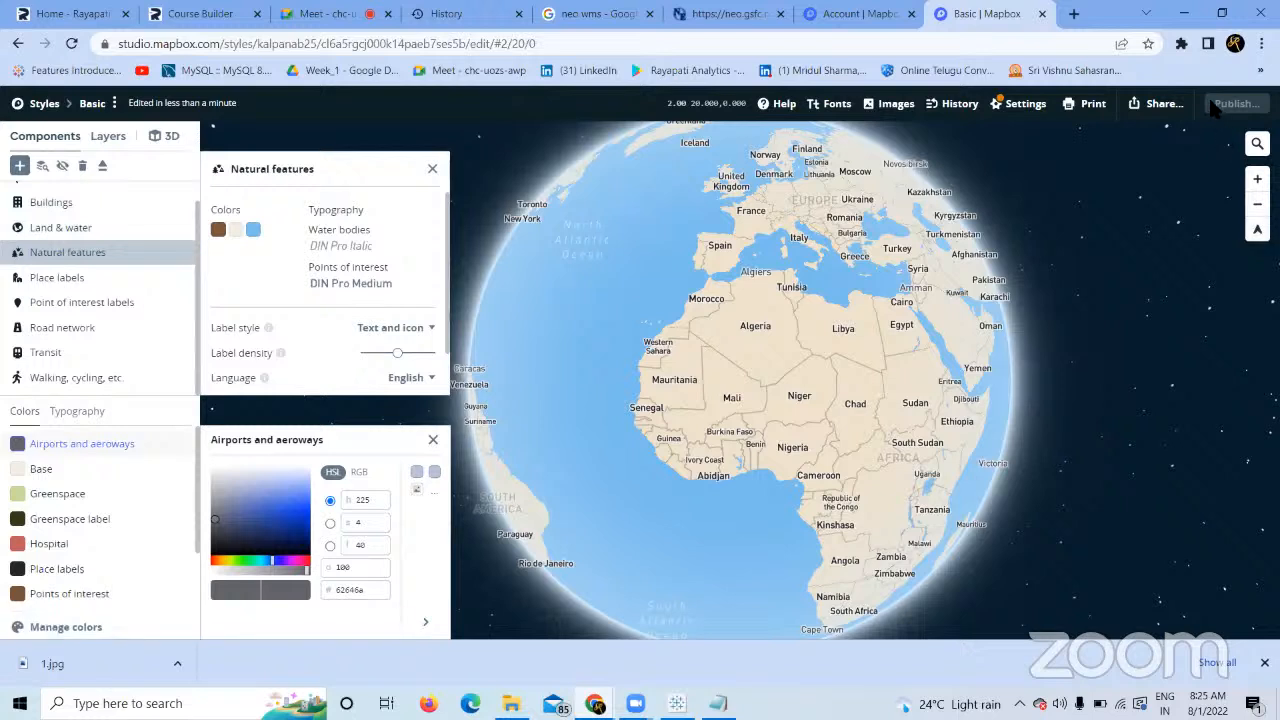
click(1018, 103)
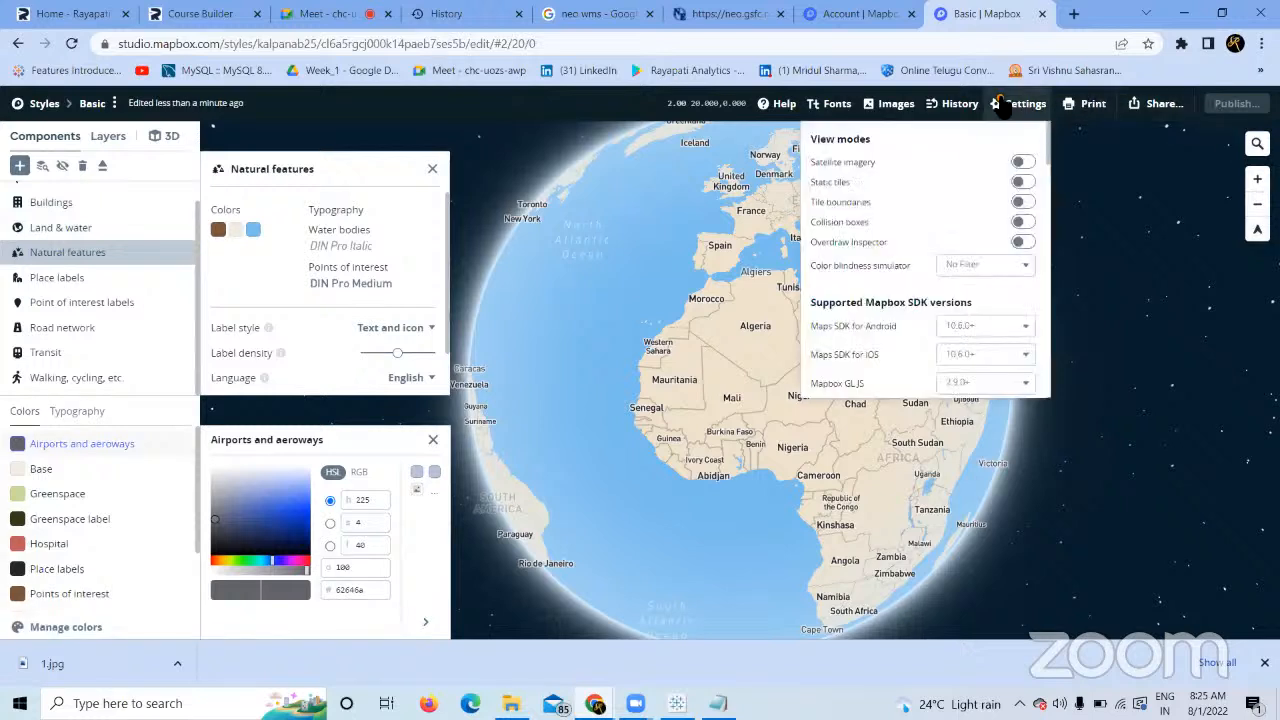
Turn on satellite imagery, tile boundaries, collision boxes and the Overdraw Inspector in view mode settings.
click(1024, 163)
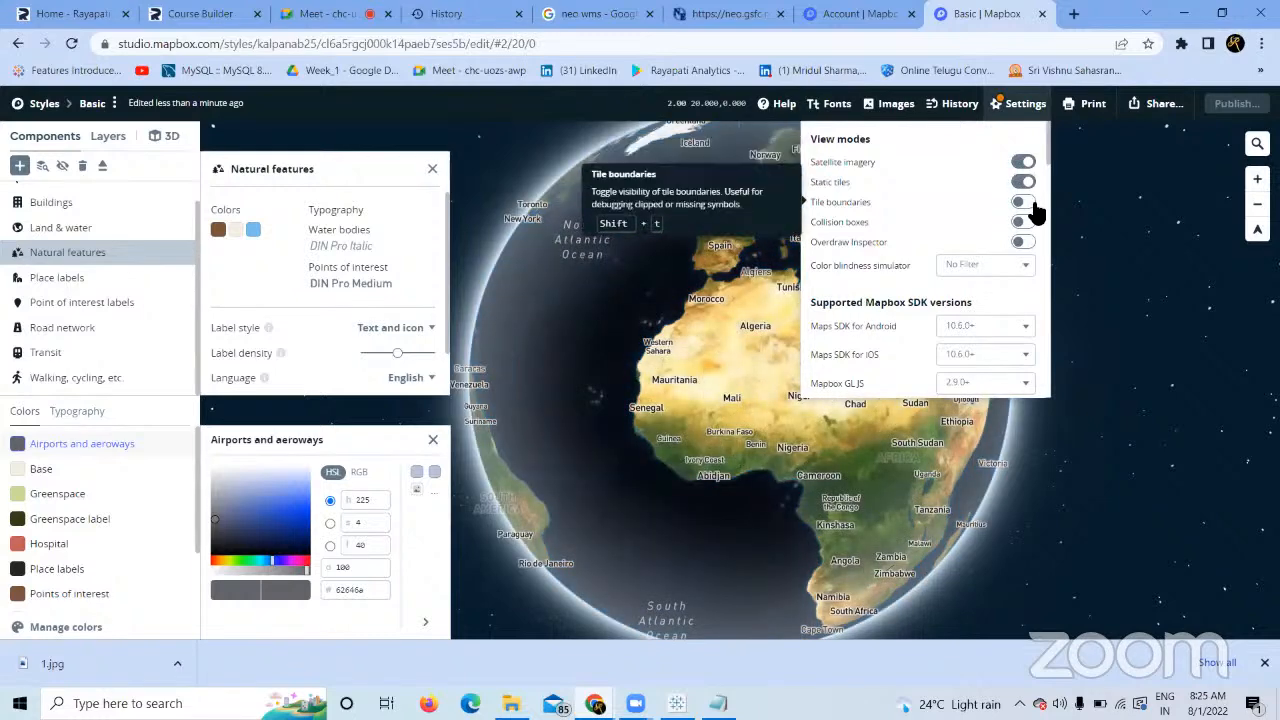
click(1033, 203)
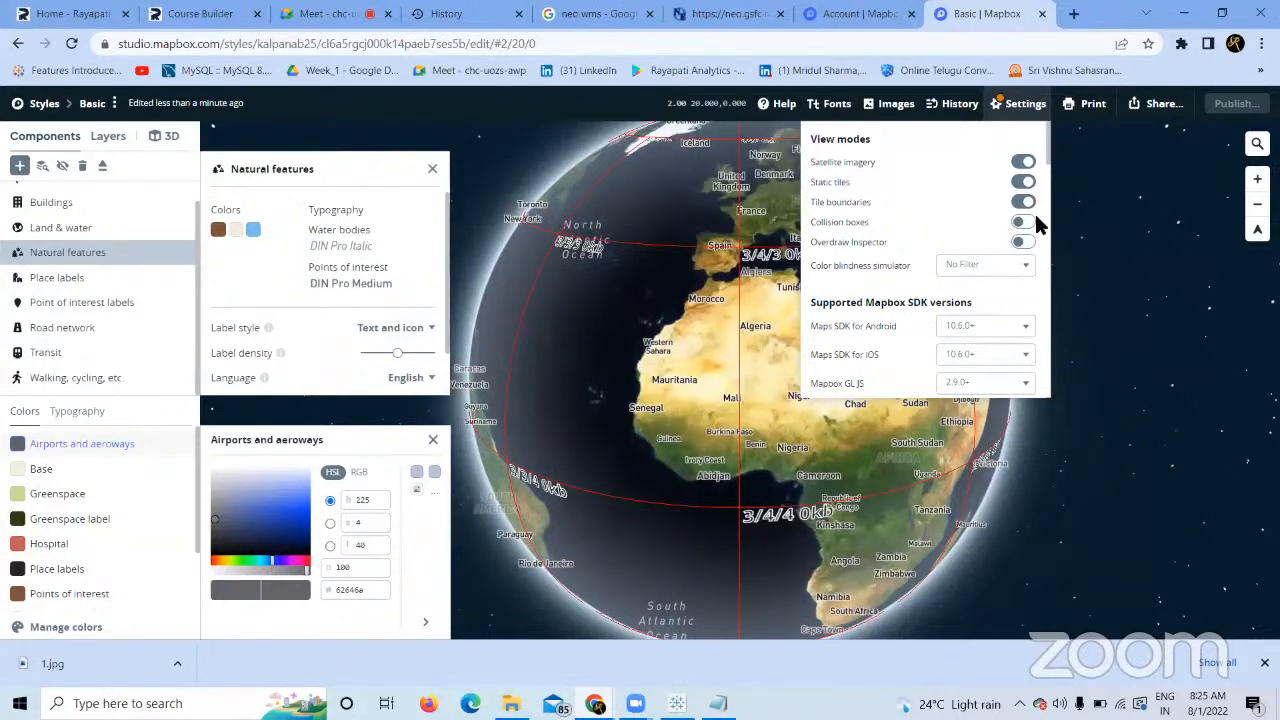
click(1028, 223)
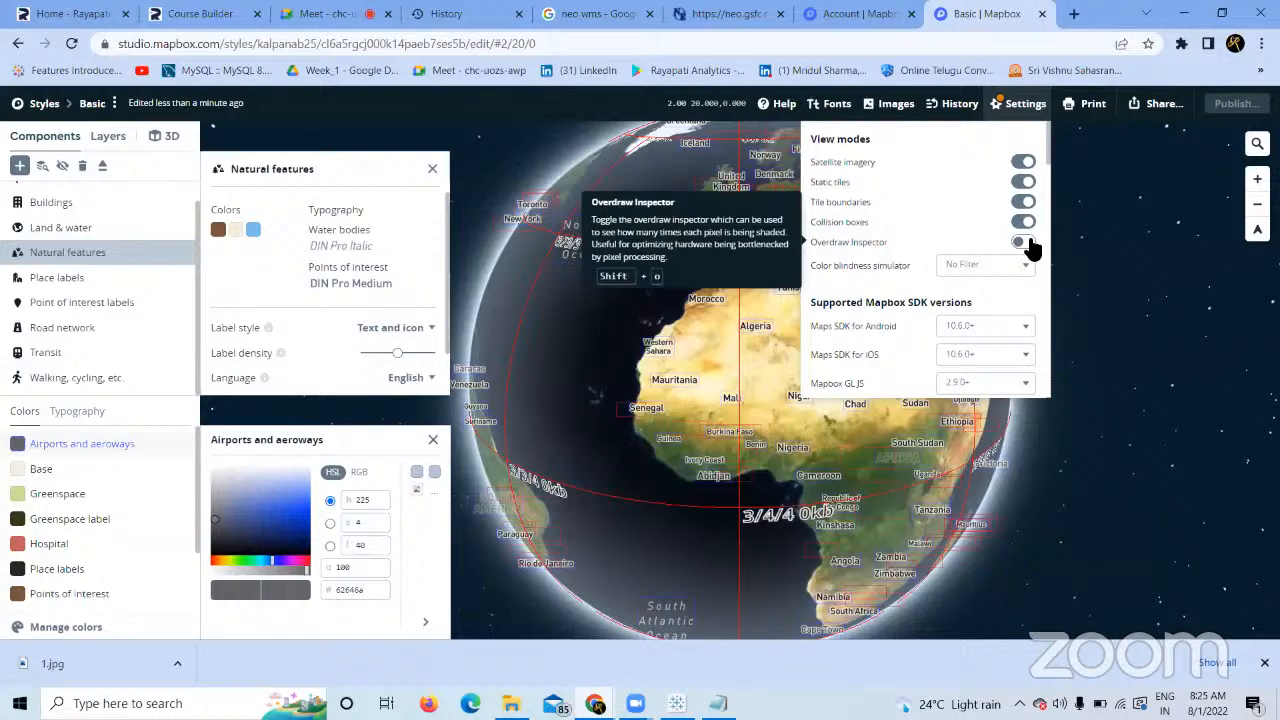
click(1028, 244)
click(1093, 208)
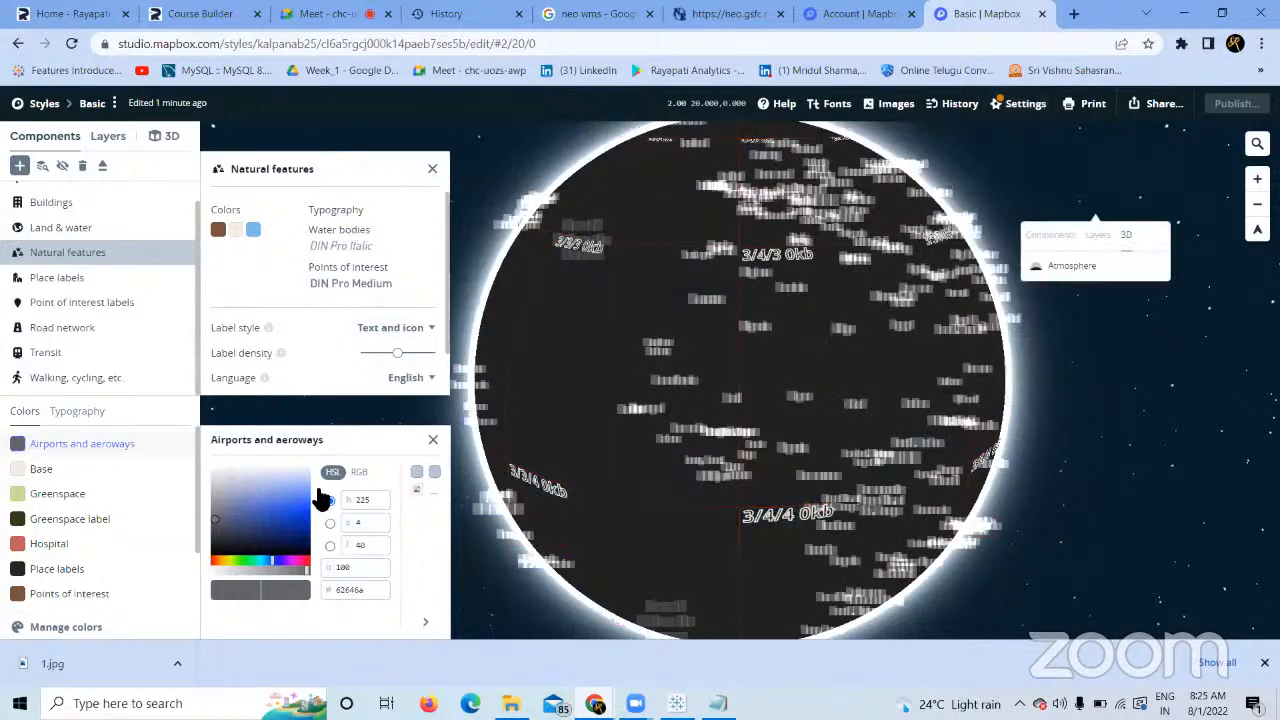
Inspect the Greenspace label and Base colours, the Walking, cycling settings and label fonts.
click(98, 528)
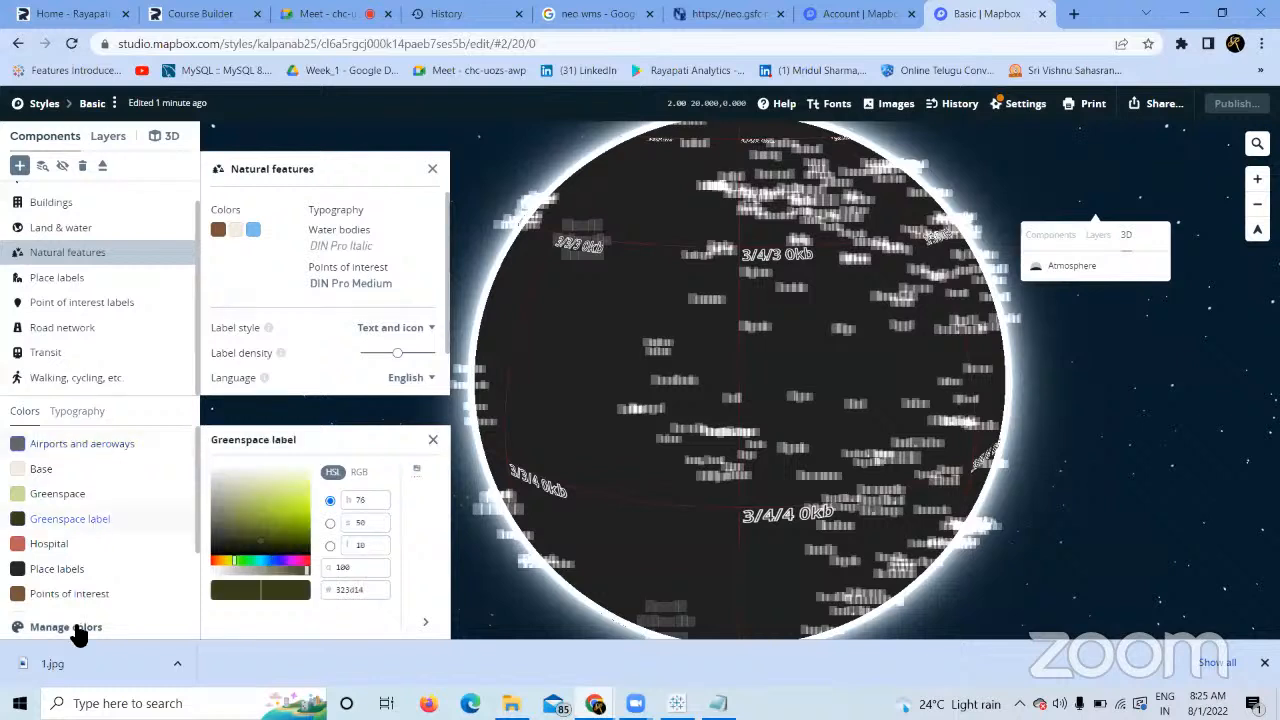
click(74, 628)
click(55, 467)
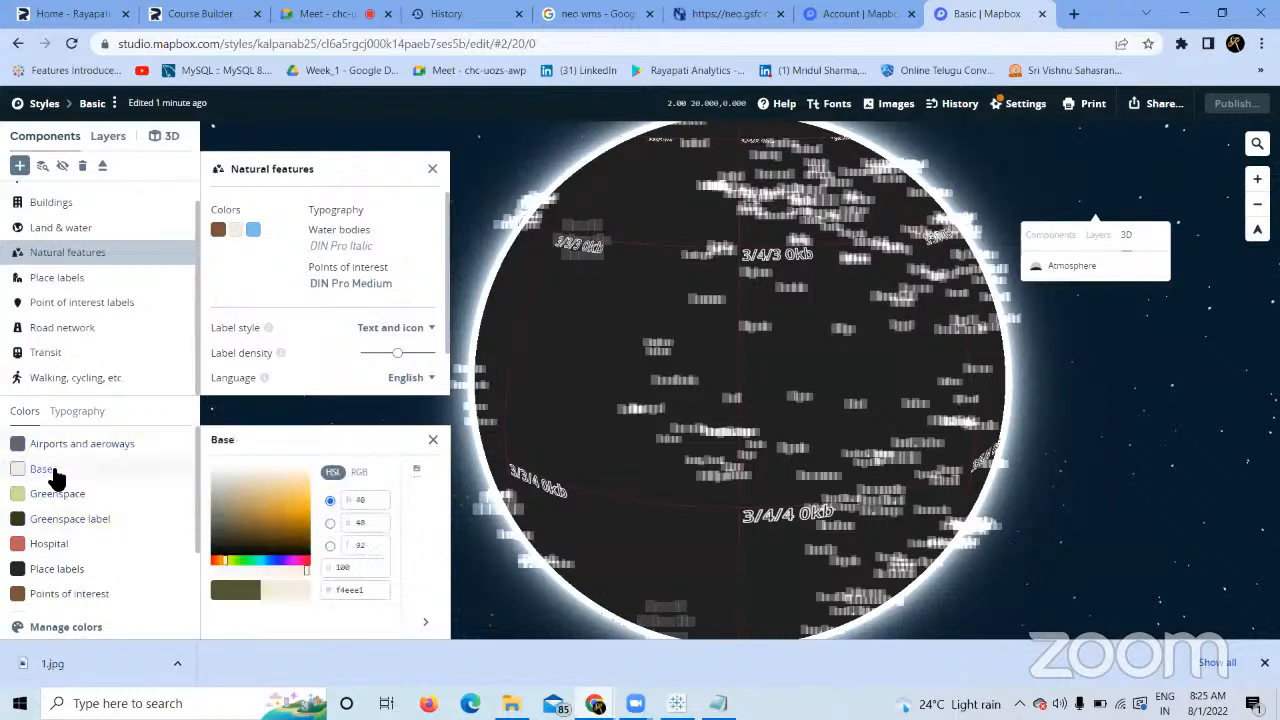
click(108, 383)
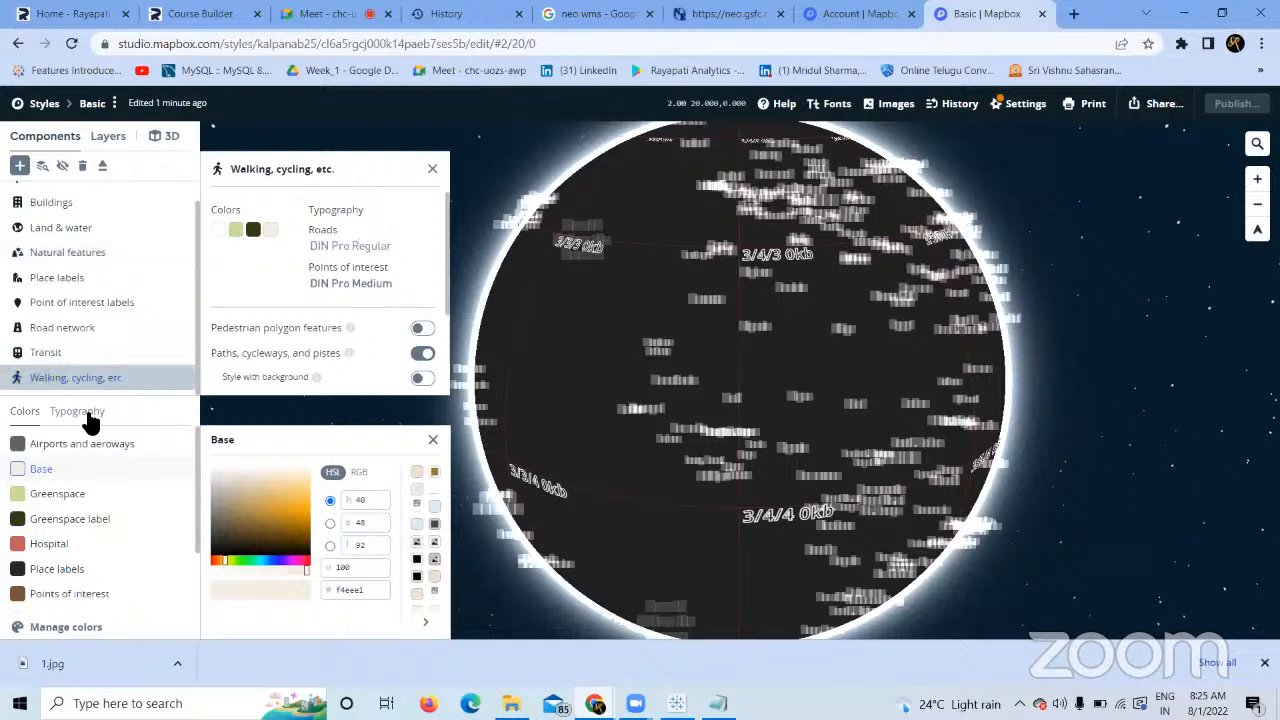
click(89, 420)
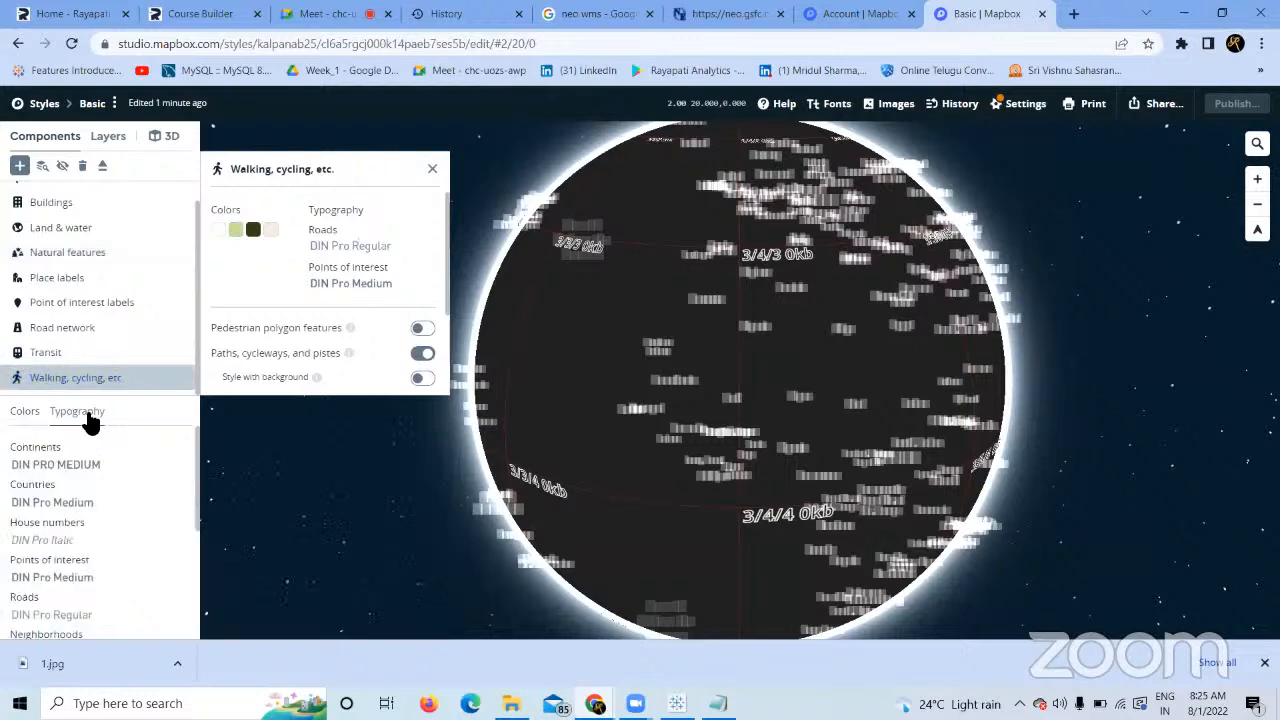
click(26, 414)
Select the walking and cycling layers, cancel a new layer, and return to the components list.
click(42, 167)
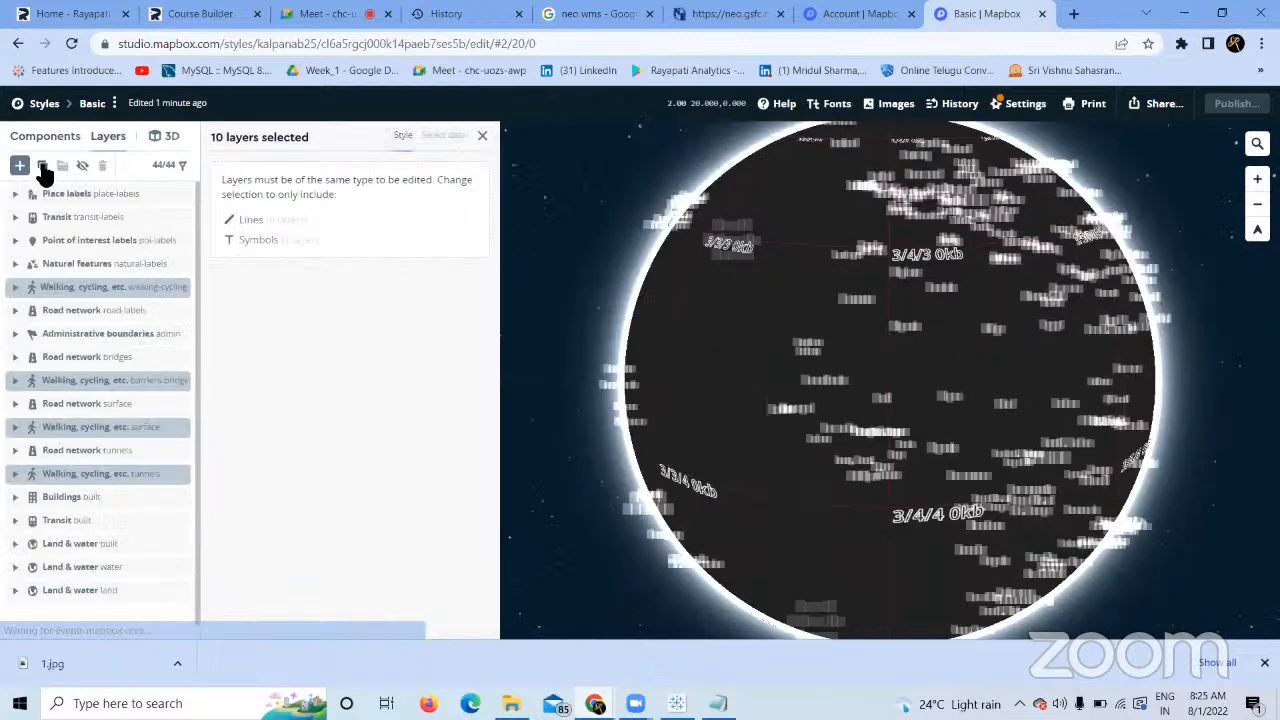
click(20, 166)
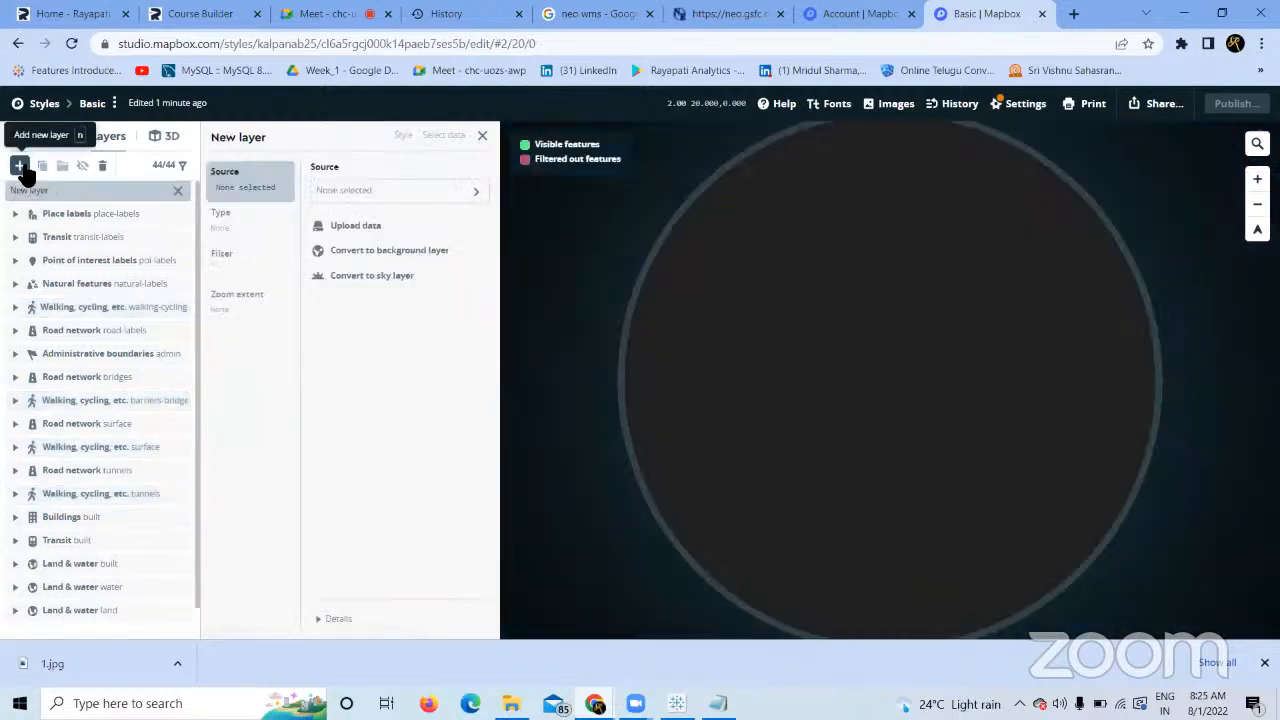
click(178, 190)
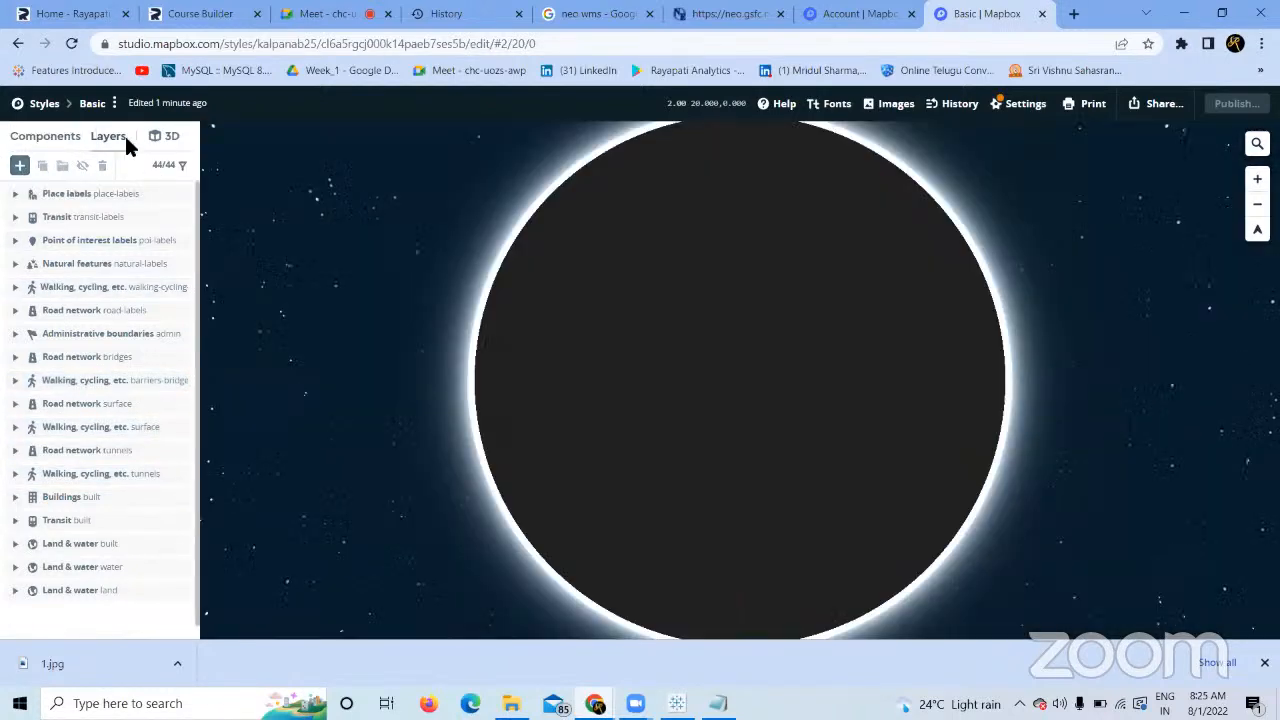
click(48, 134)
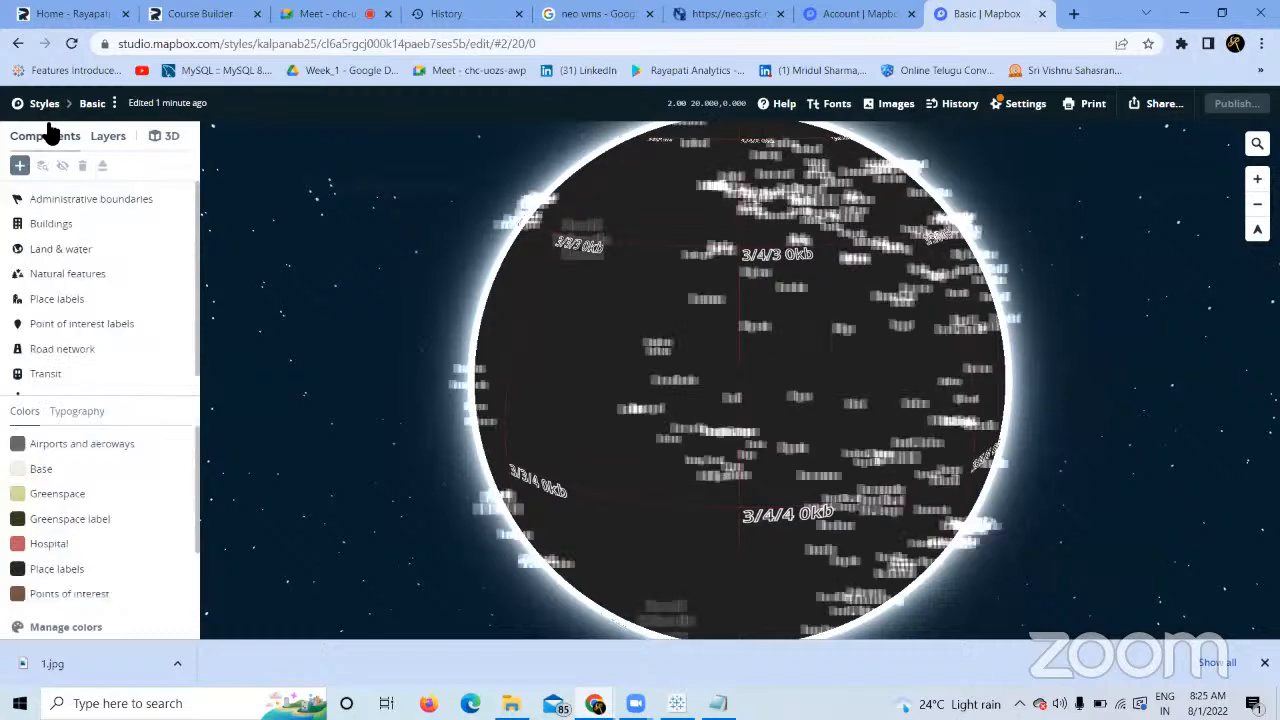
Start a new Basic style using the light-blue Chilled variation after previewing Seashore.
click(48, 104)
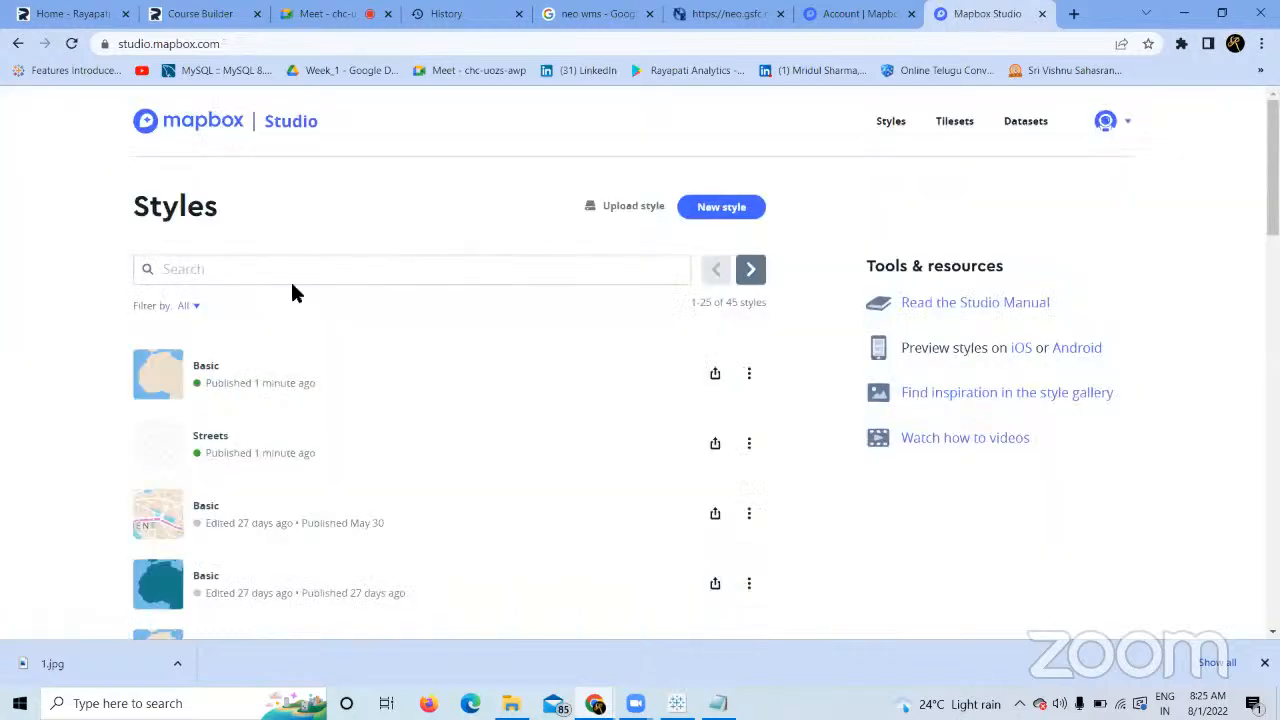
click(731, 210)
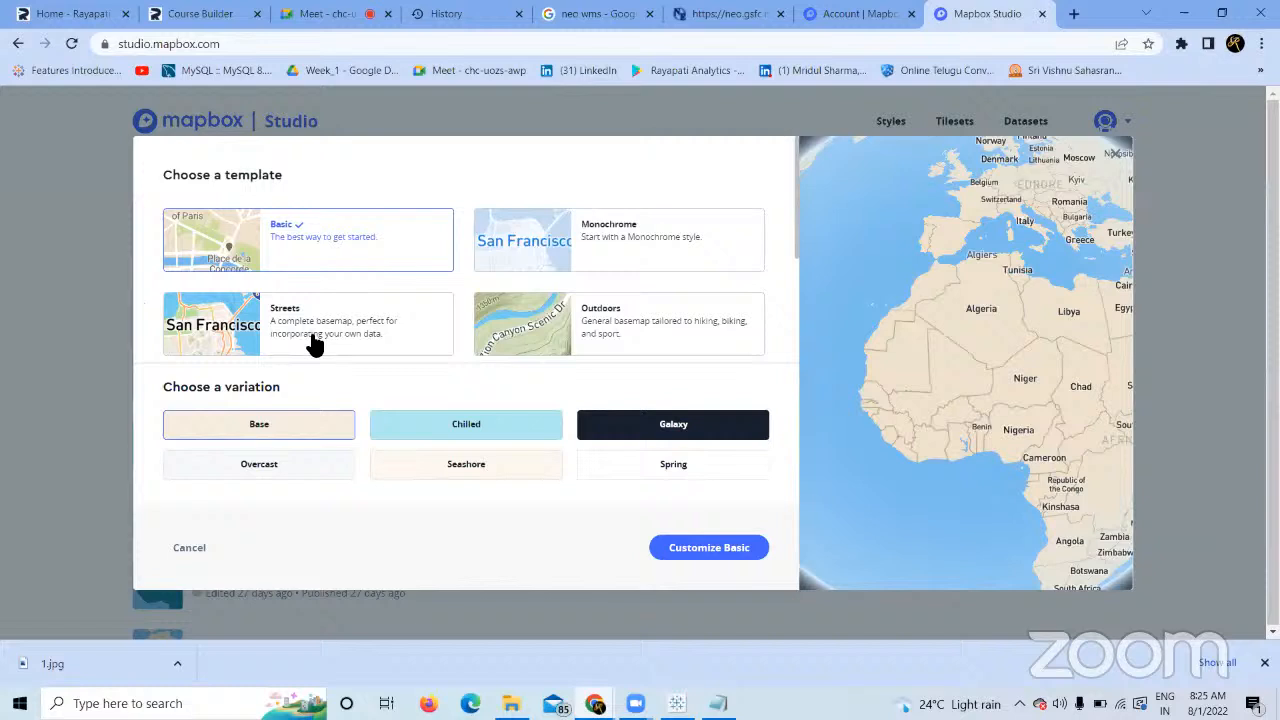
click(512, 470)
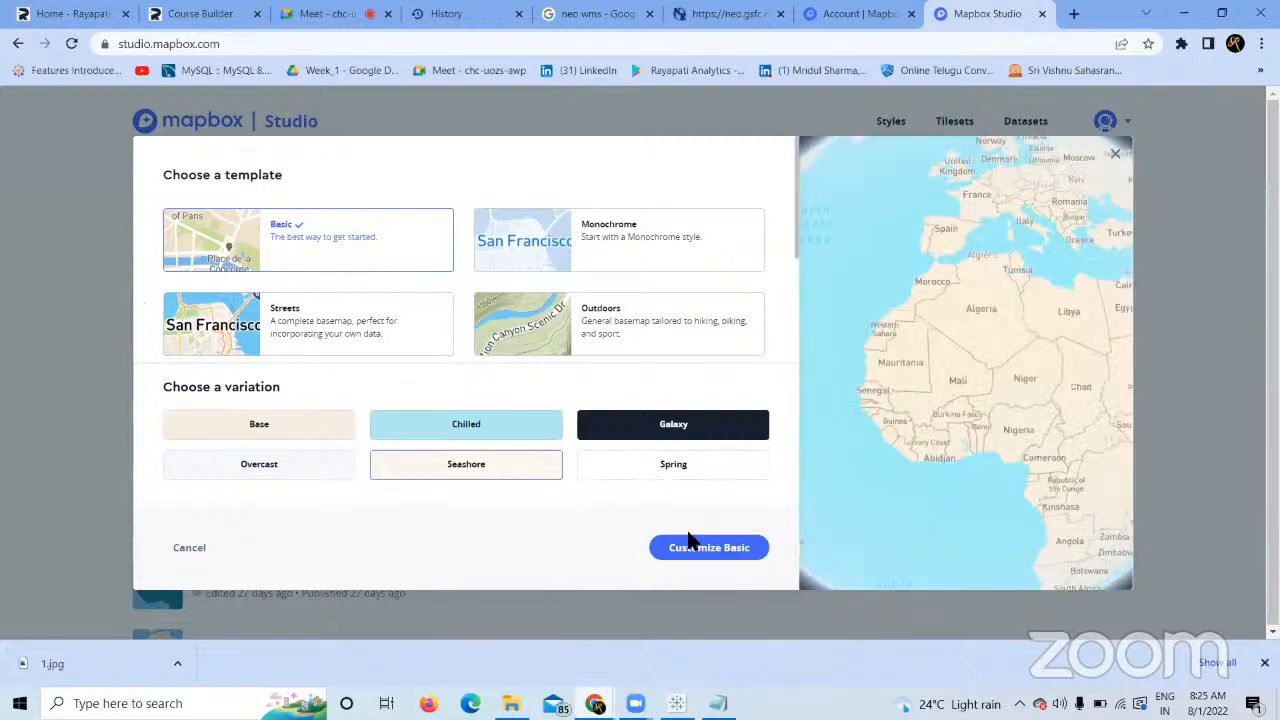
click(499, 441)
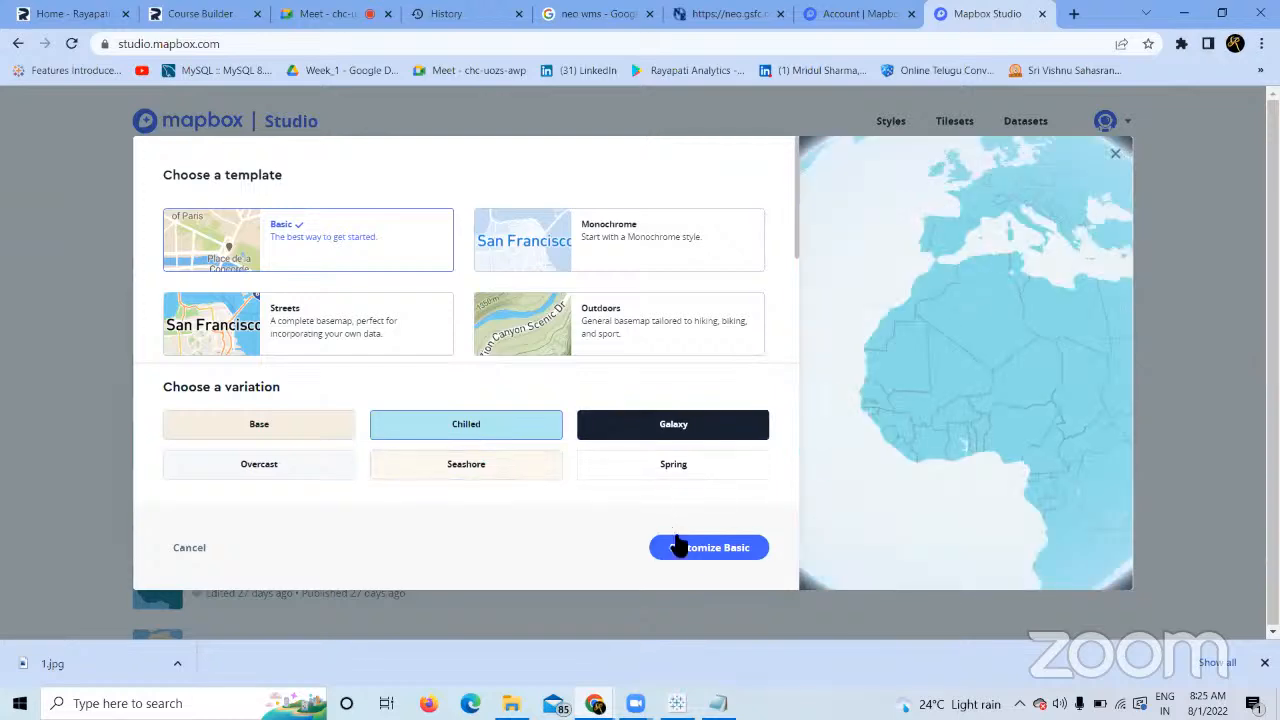
click(697, 554)
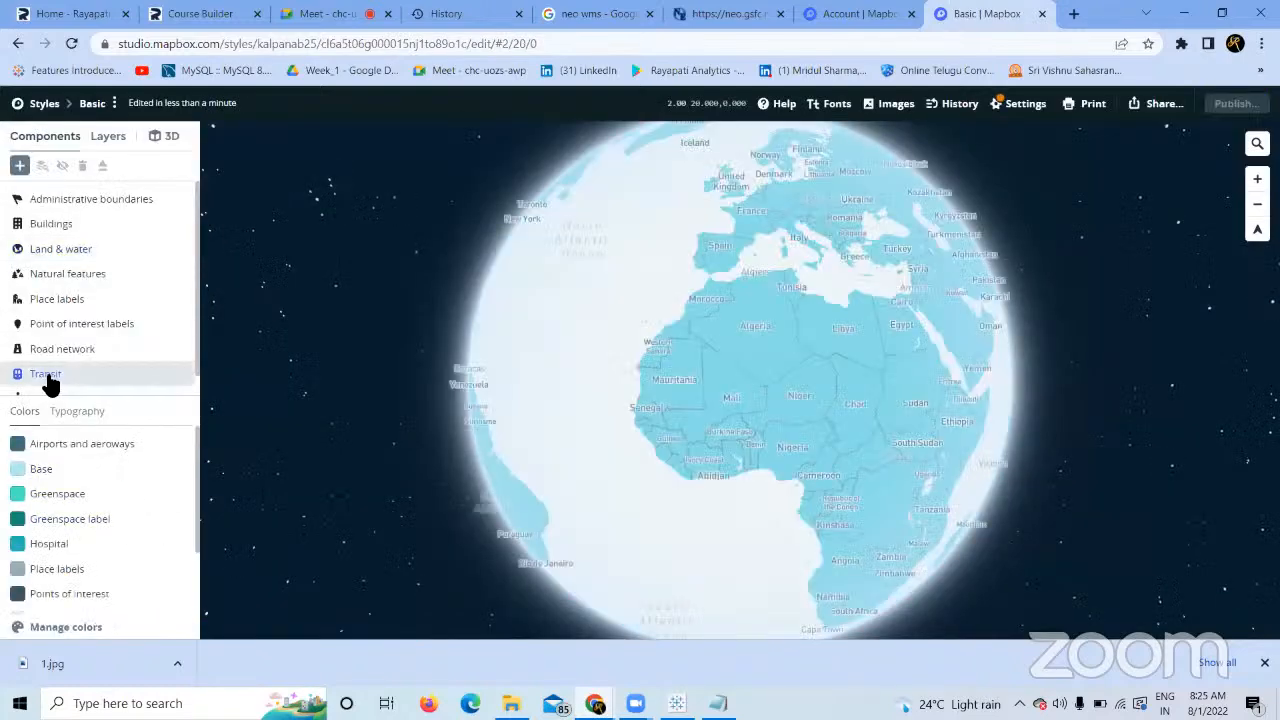
click(49, 378)
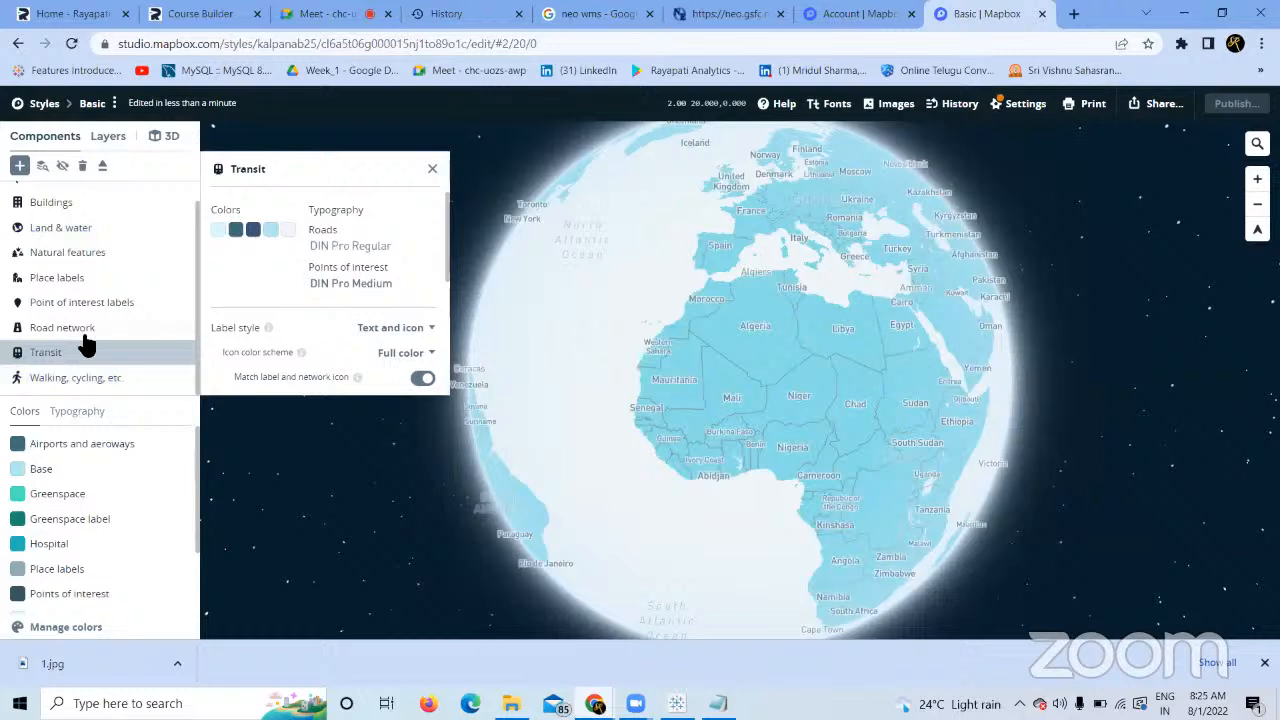
click(62, 332)
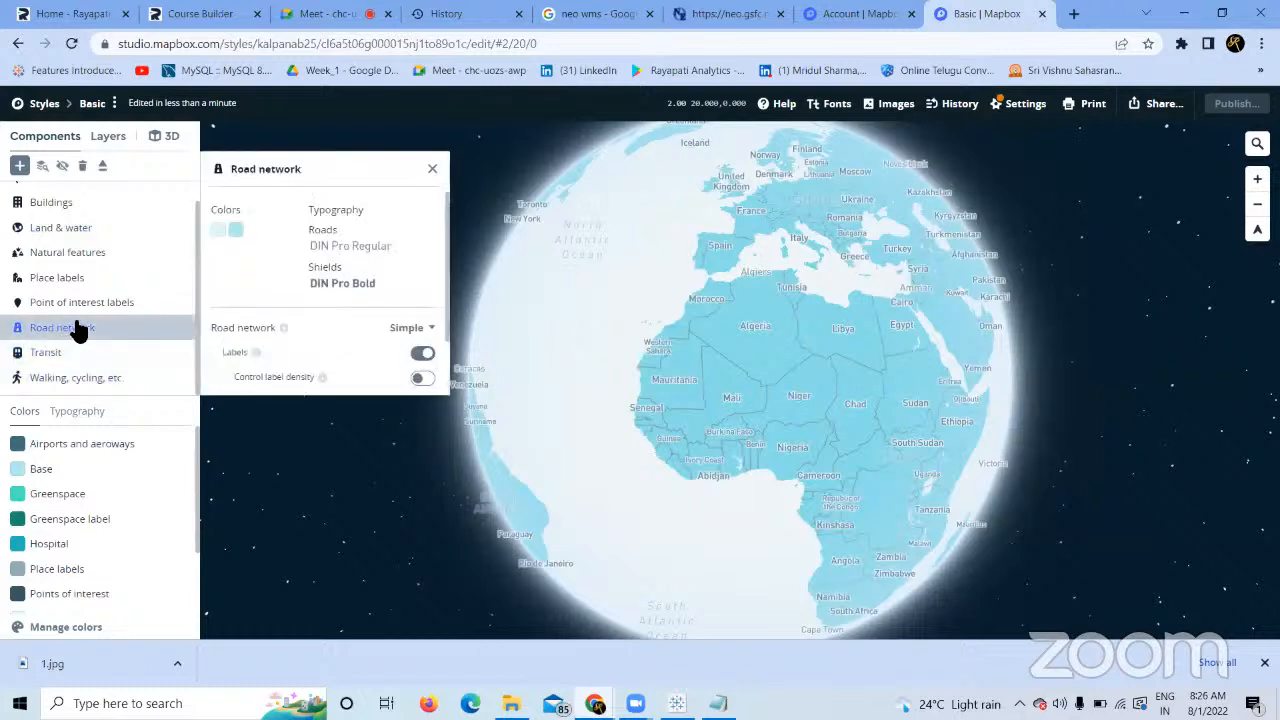
click(78, 332)
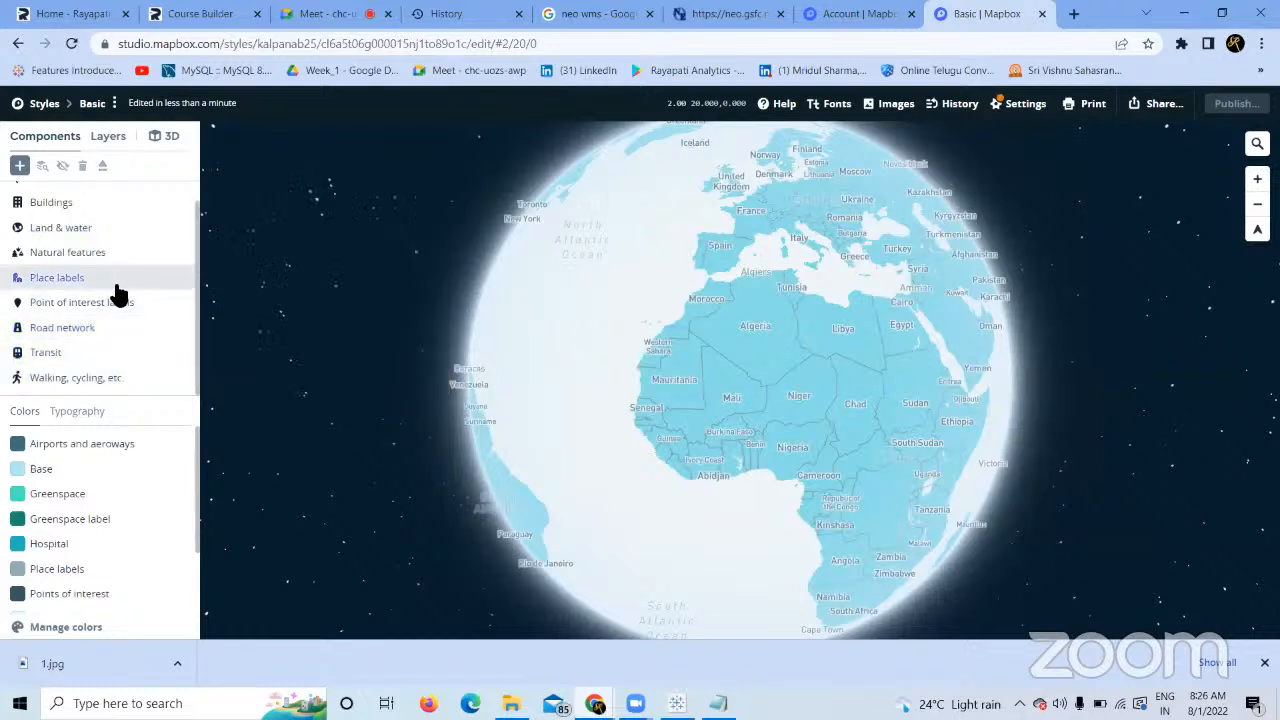
click(115, 290)
click(114, 288)
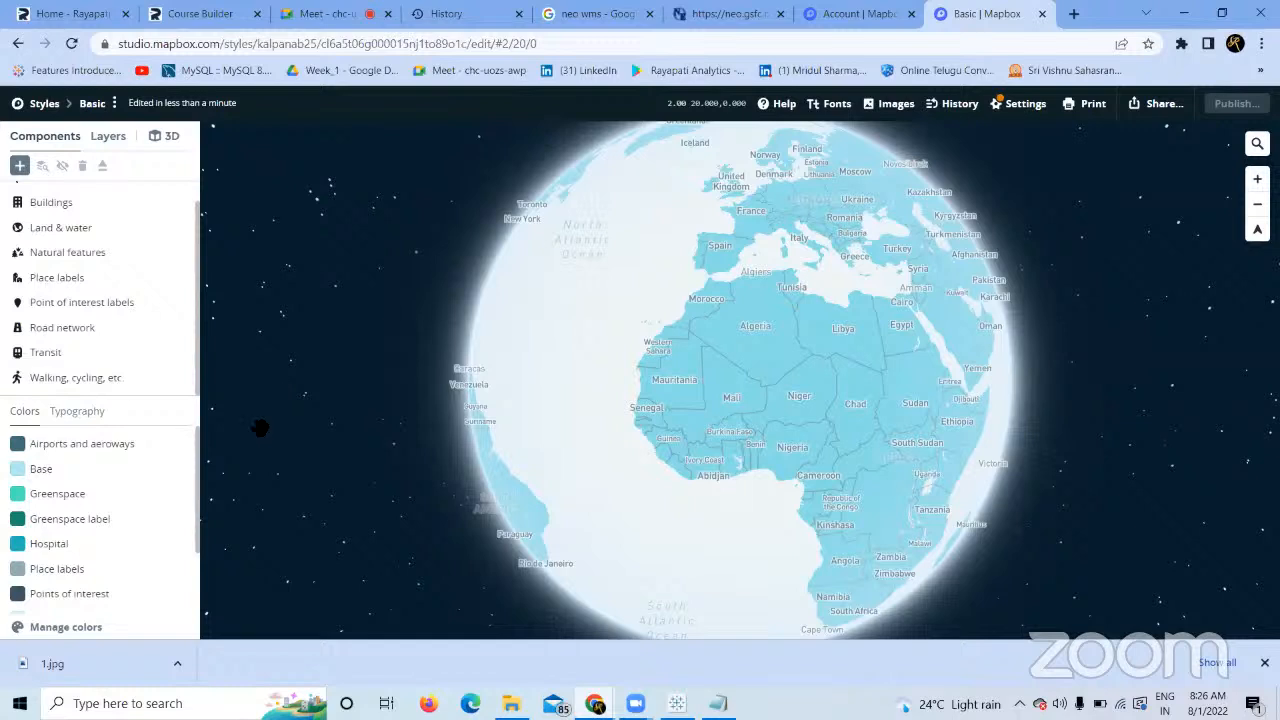
drag(196, 484, 200, 571)
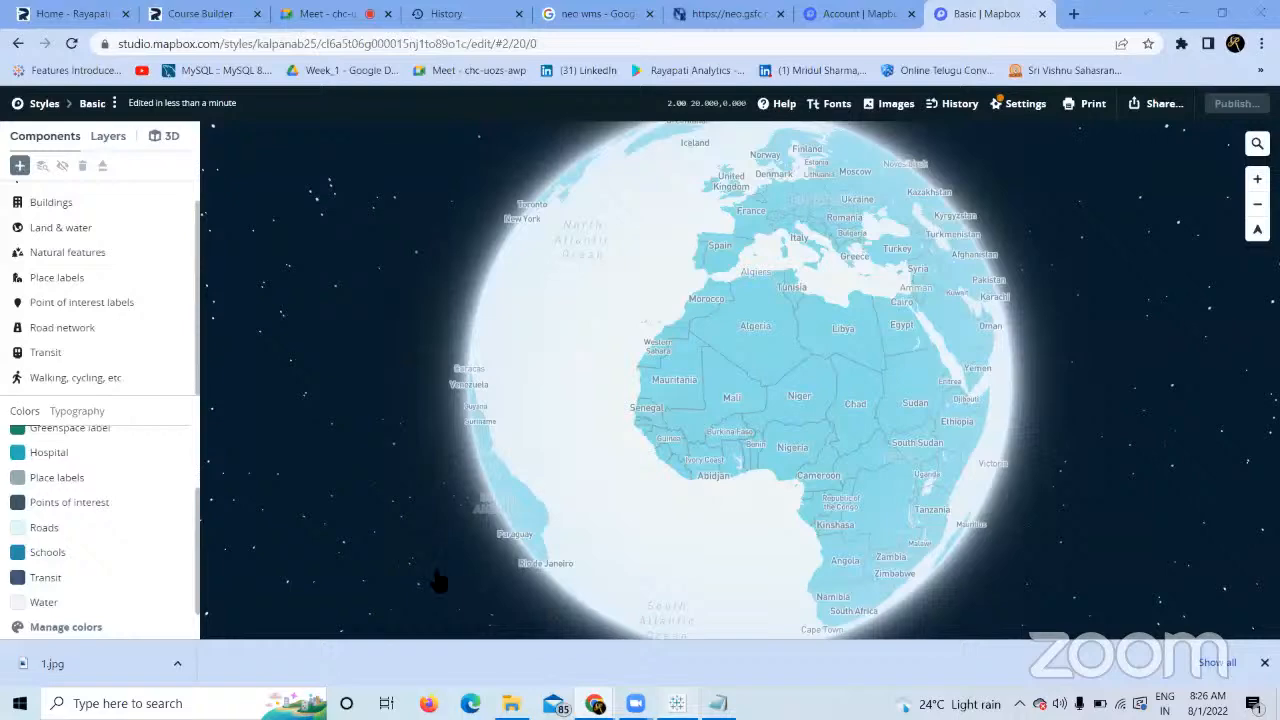
key(alt+Tab)
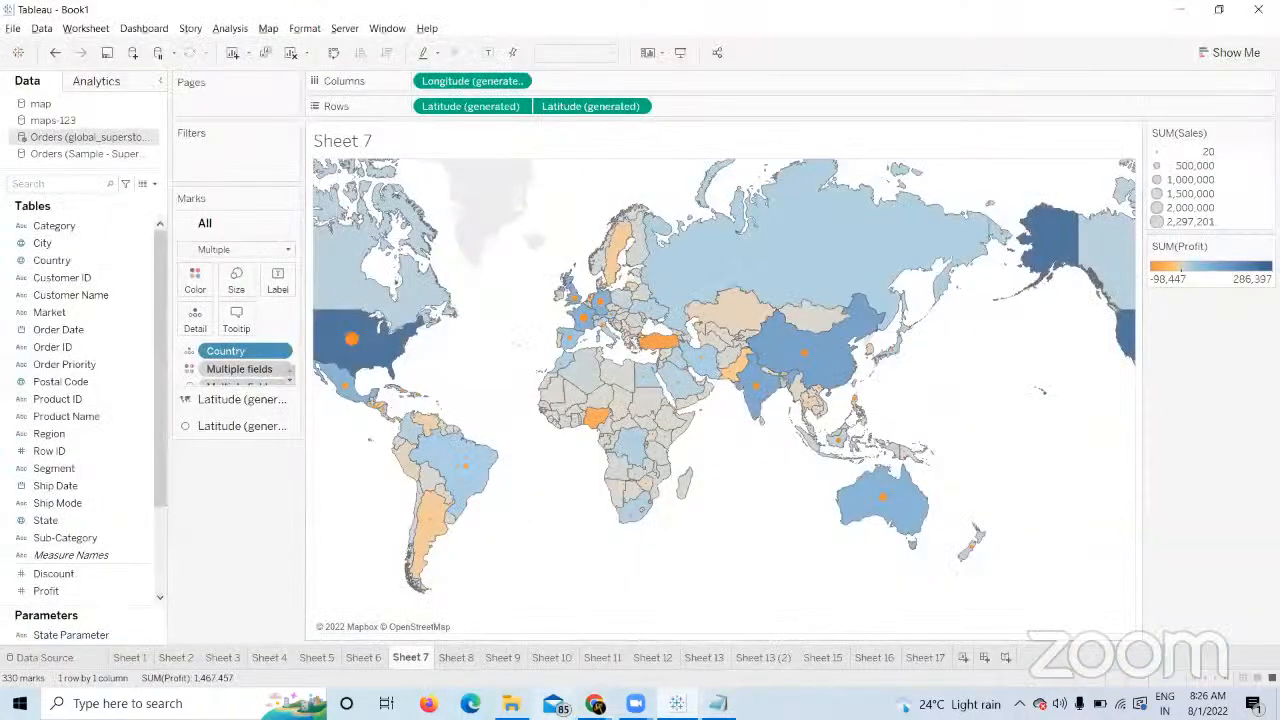
click(594, 703)
click(514, 635)
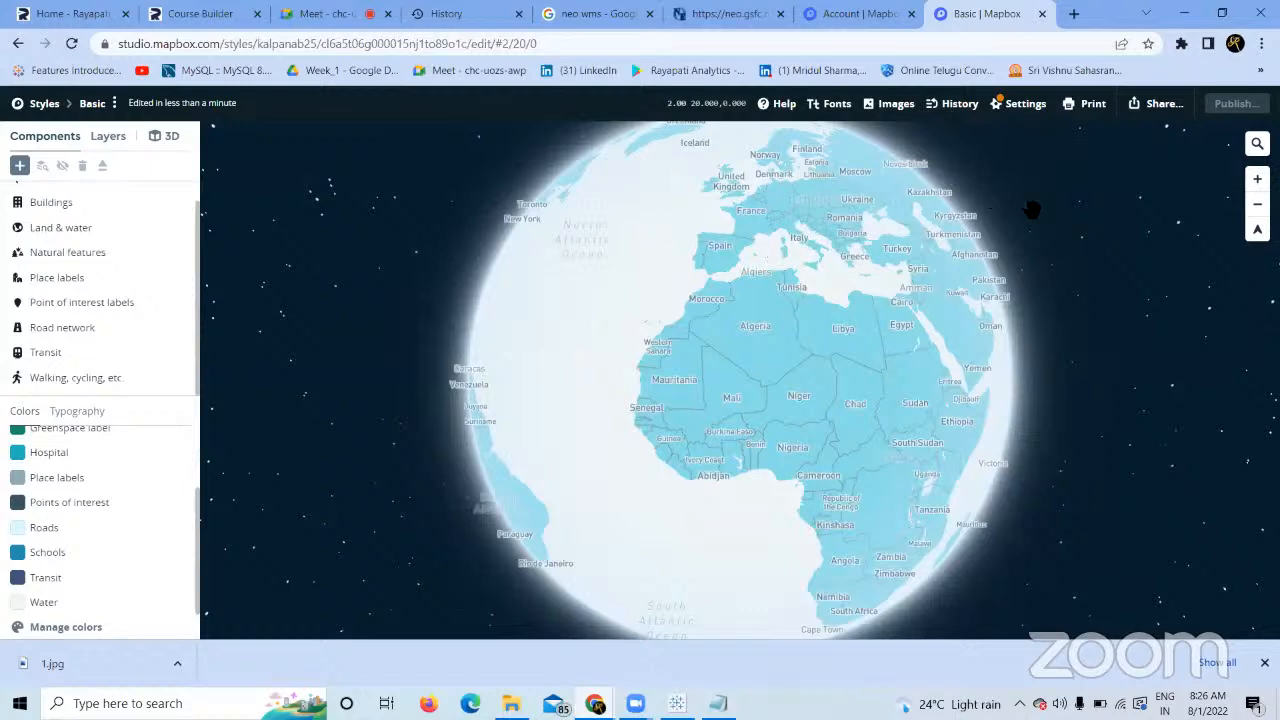
Copy the style's Tableau integration URL from the Third party developer resources under Share.
click(1158, 113)
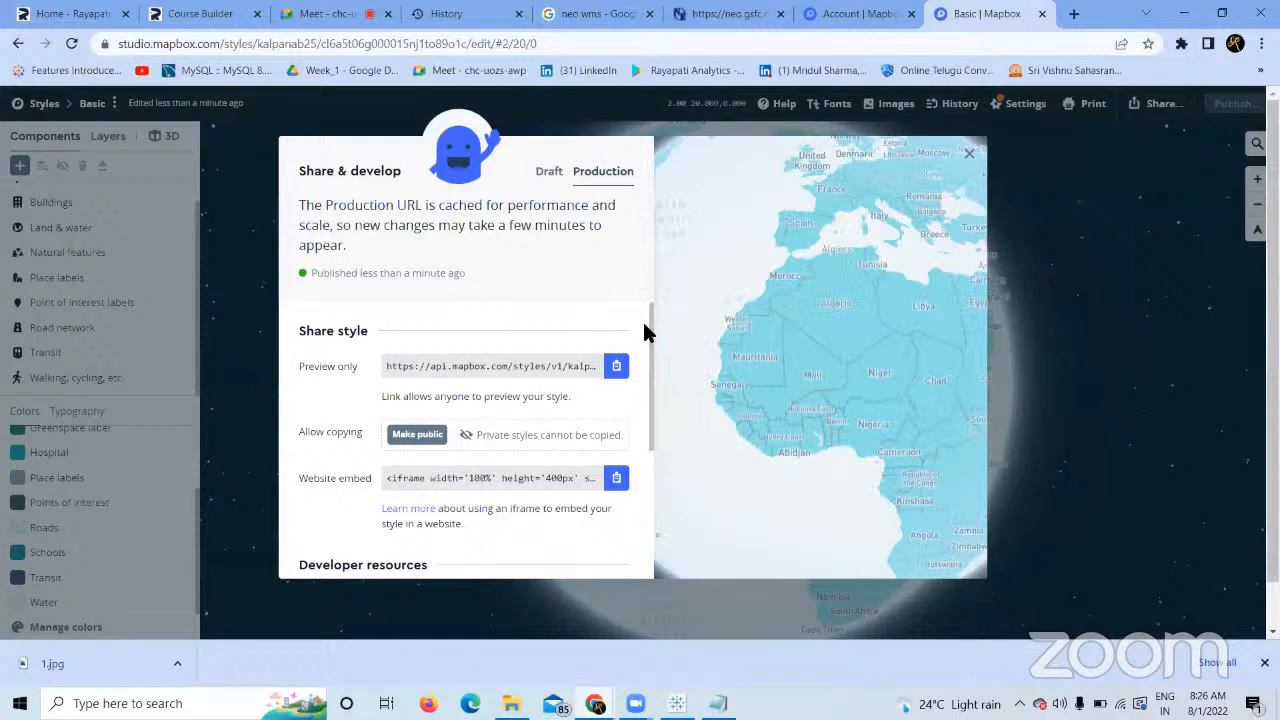
drag(647, 328, 640, 497)
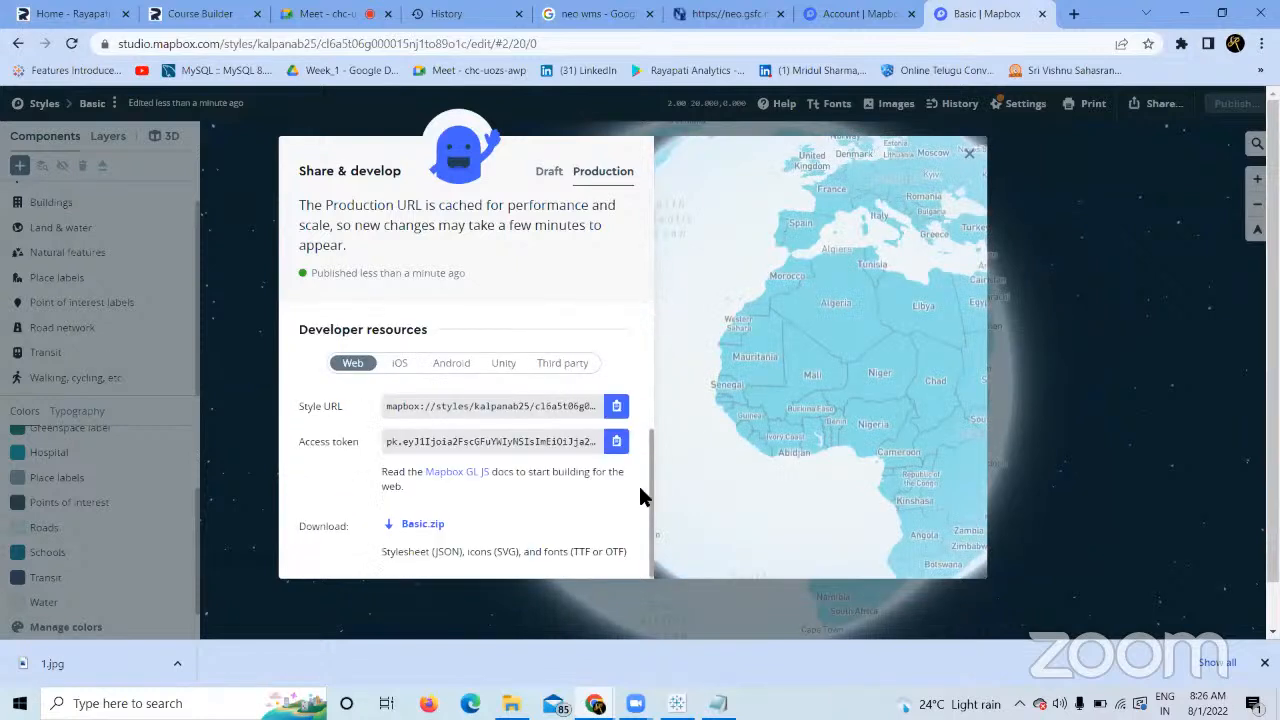
click(582, 370)
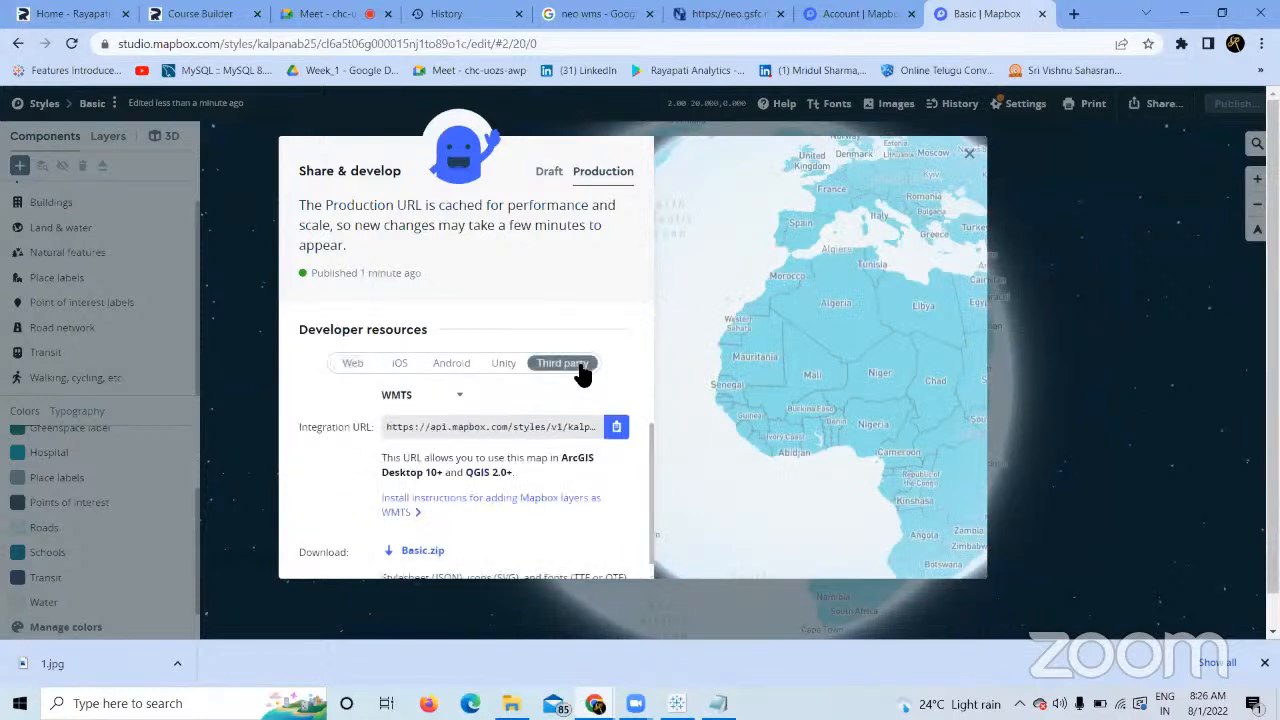
click(457, 400)
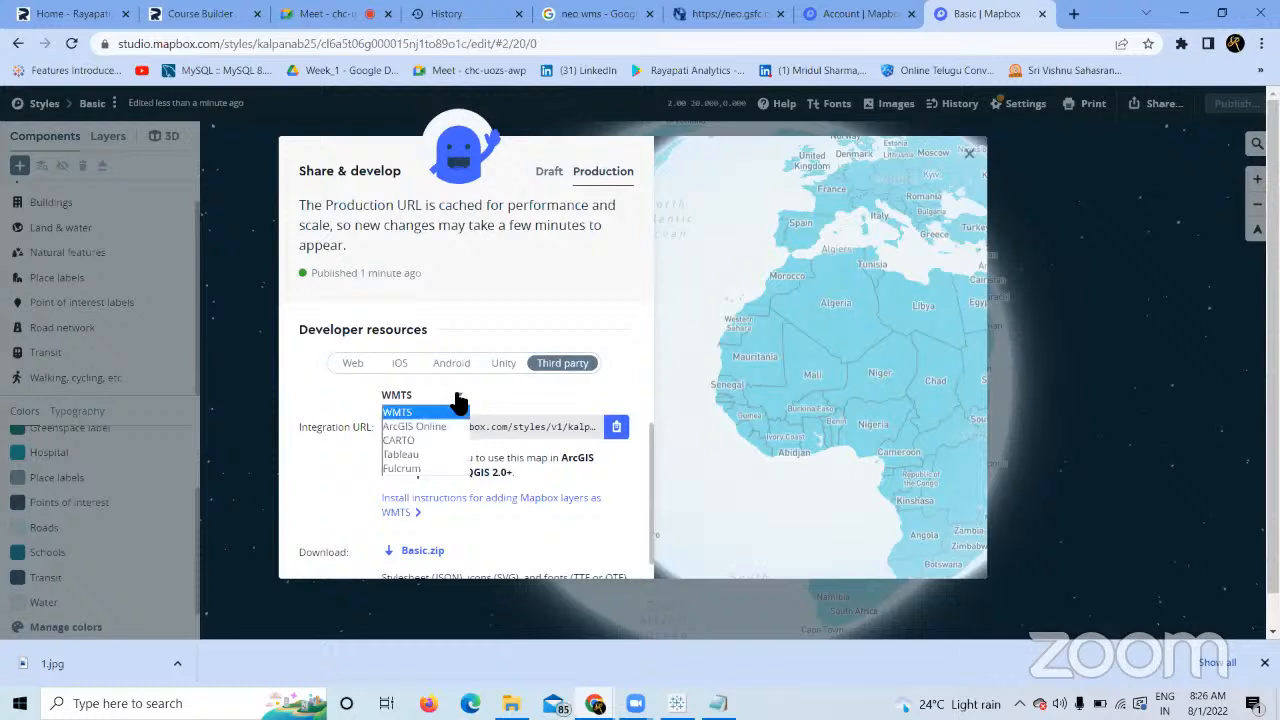
click(422, 458)
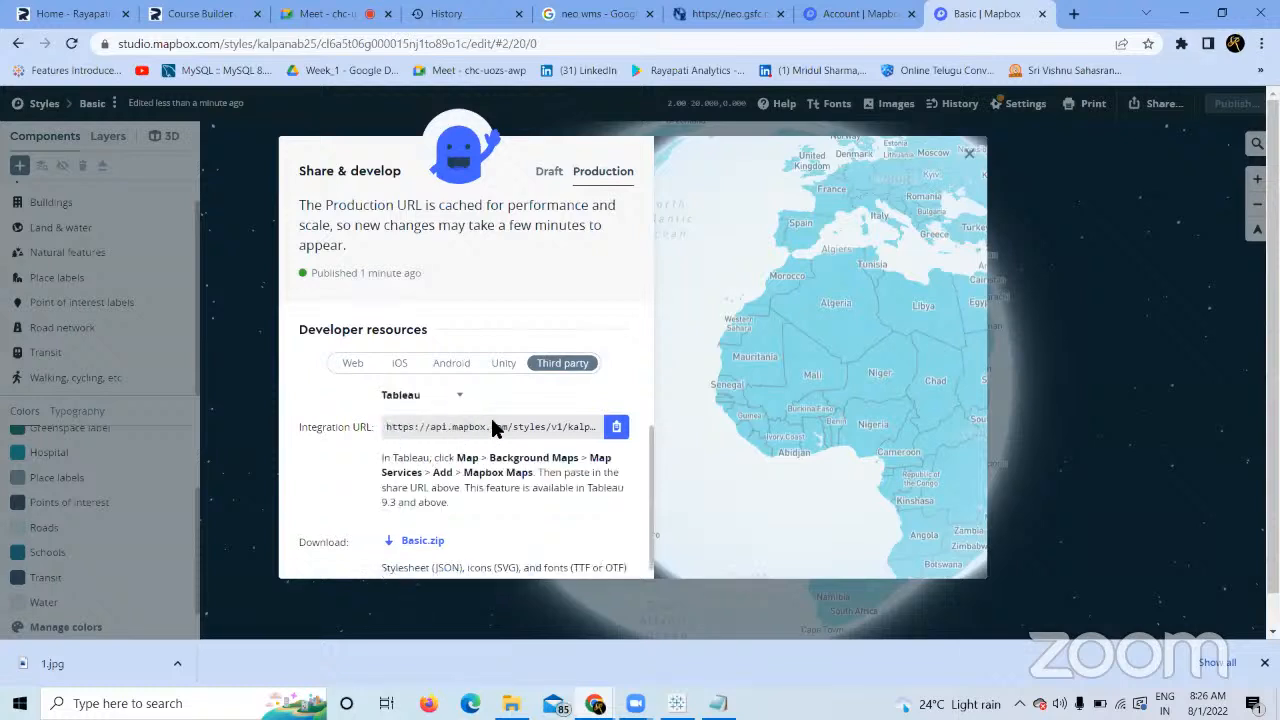
click(622, 428)
In Tableau, open Sheet 17 and bring up Map > Background Maps > Add Mapbox Map.
click(677, 703)
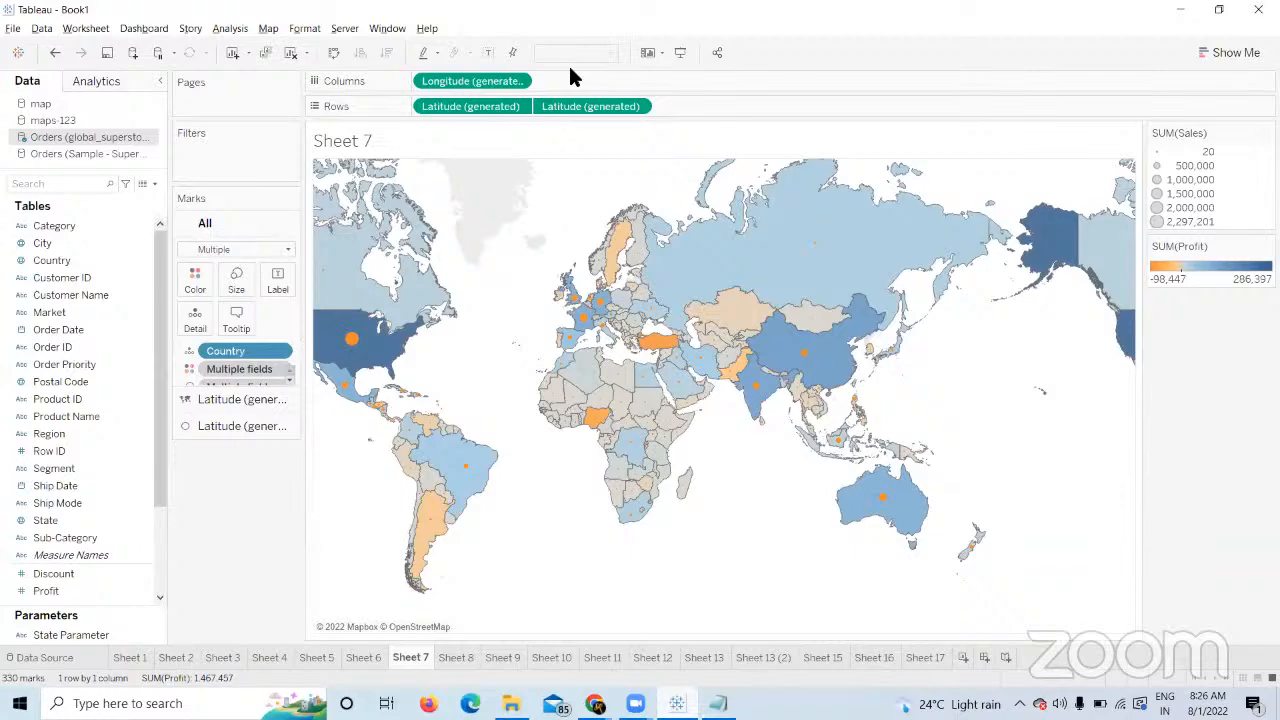
click(926, 655)
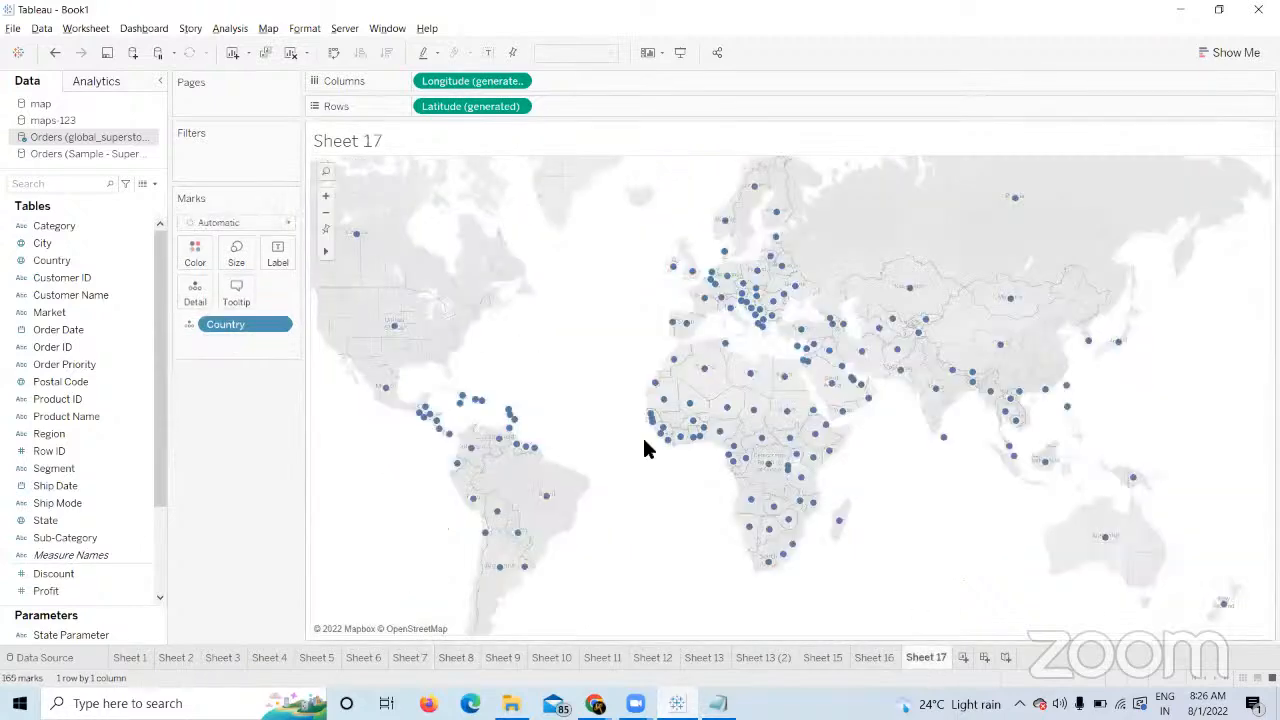
click(872, 657)
click(933, 656)
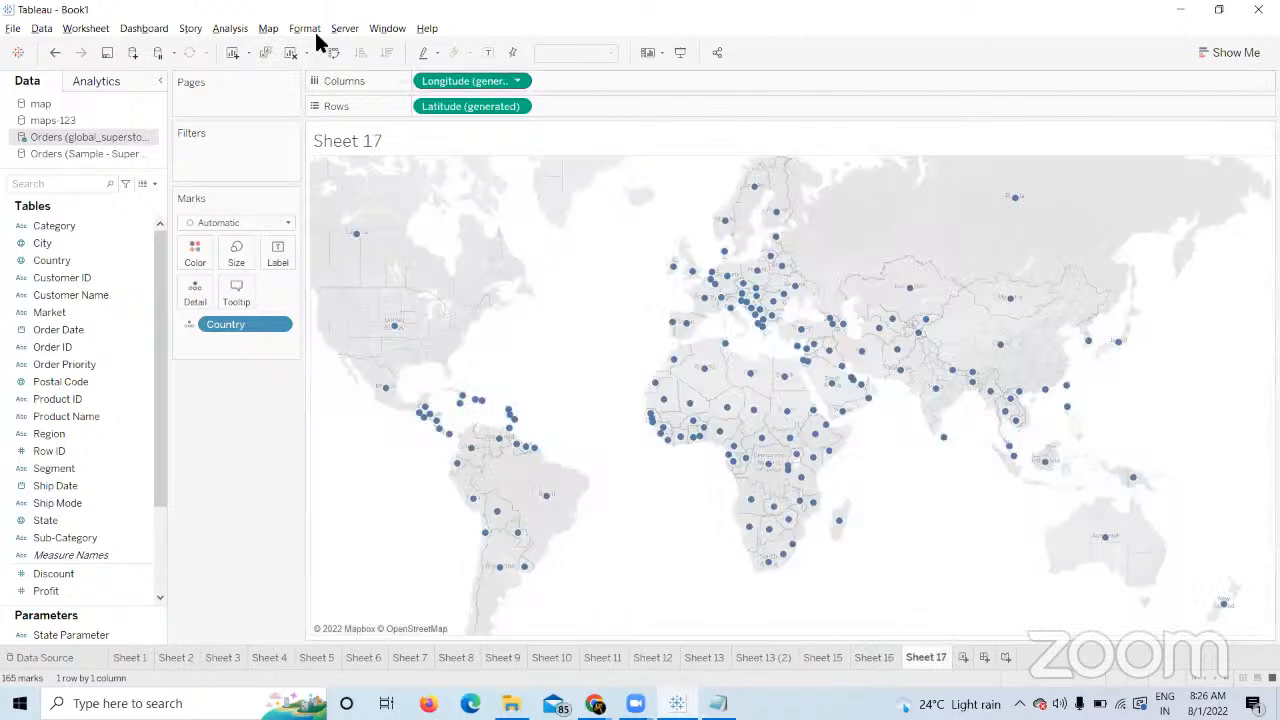
click(268, 28)
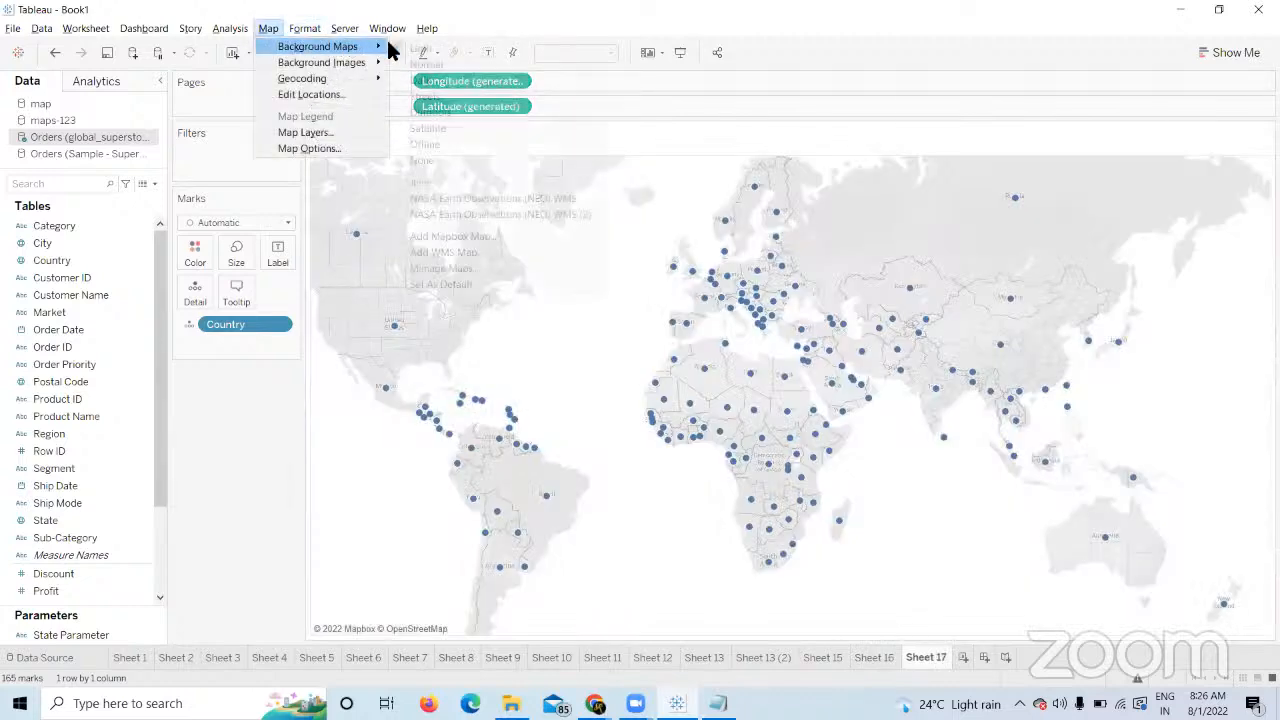
mouse_move(385, 47)
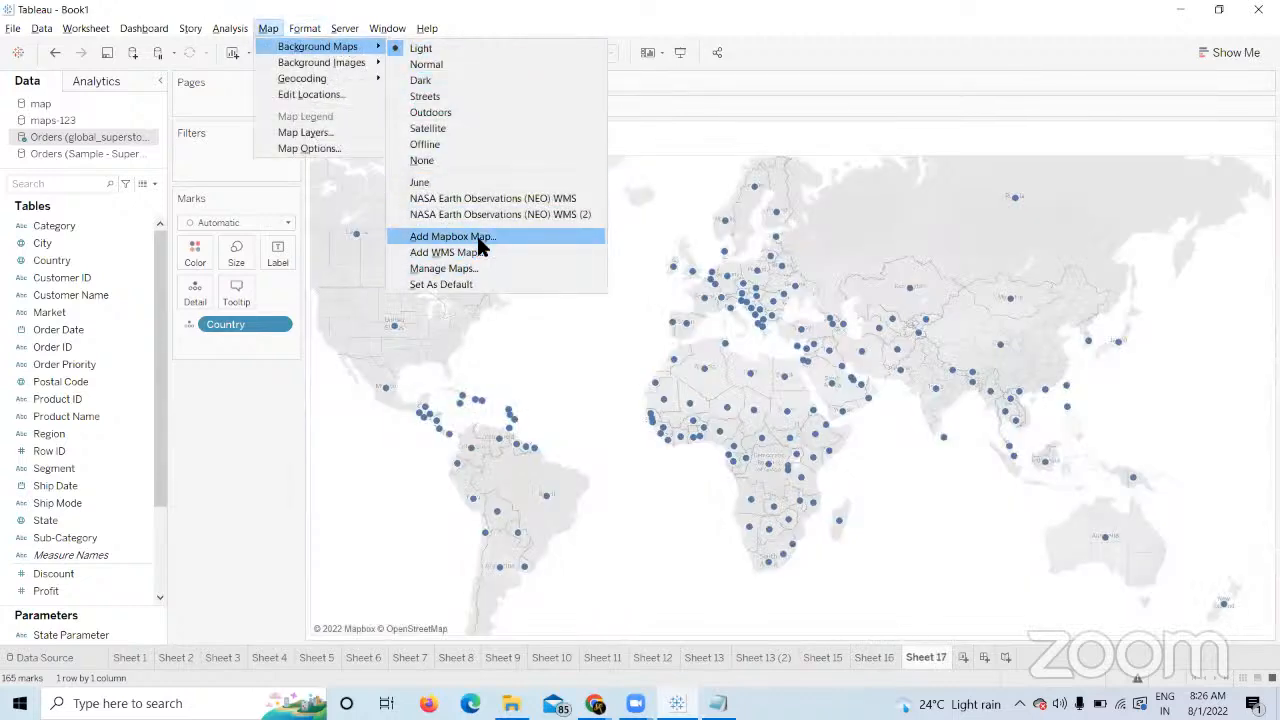
click(478, 238)
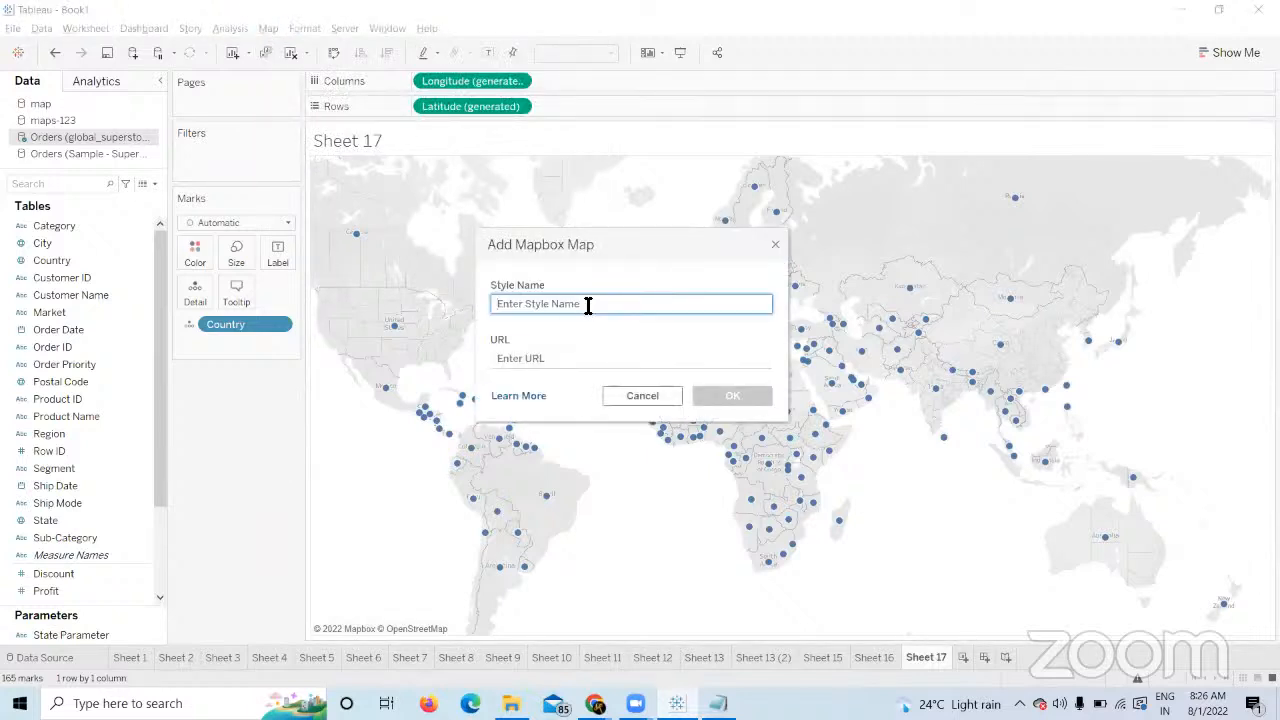
Add the Mapbox background map named 'B-16' with the pasted style URL.
text(B-16)
click(561, 359)
key(ctrl+v)
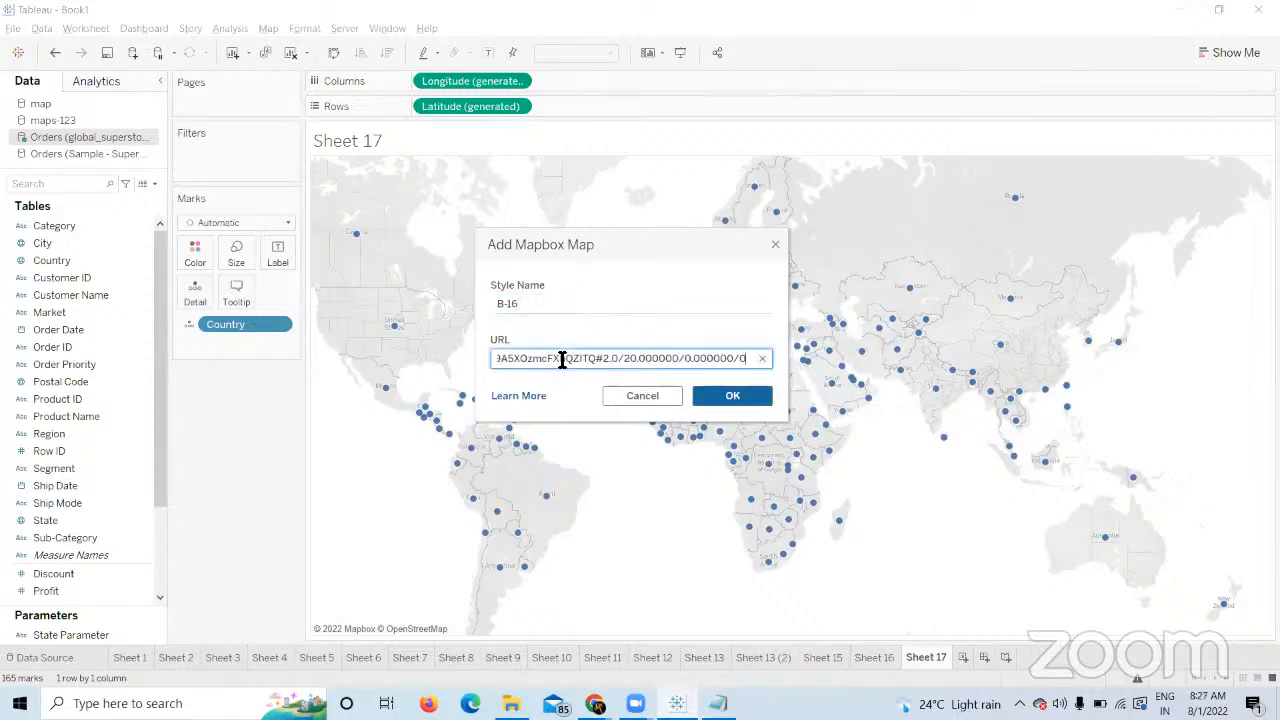
click(727, 400)
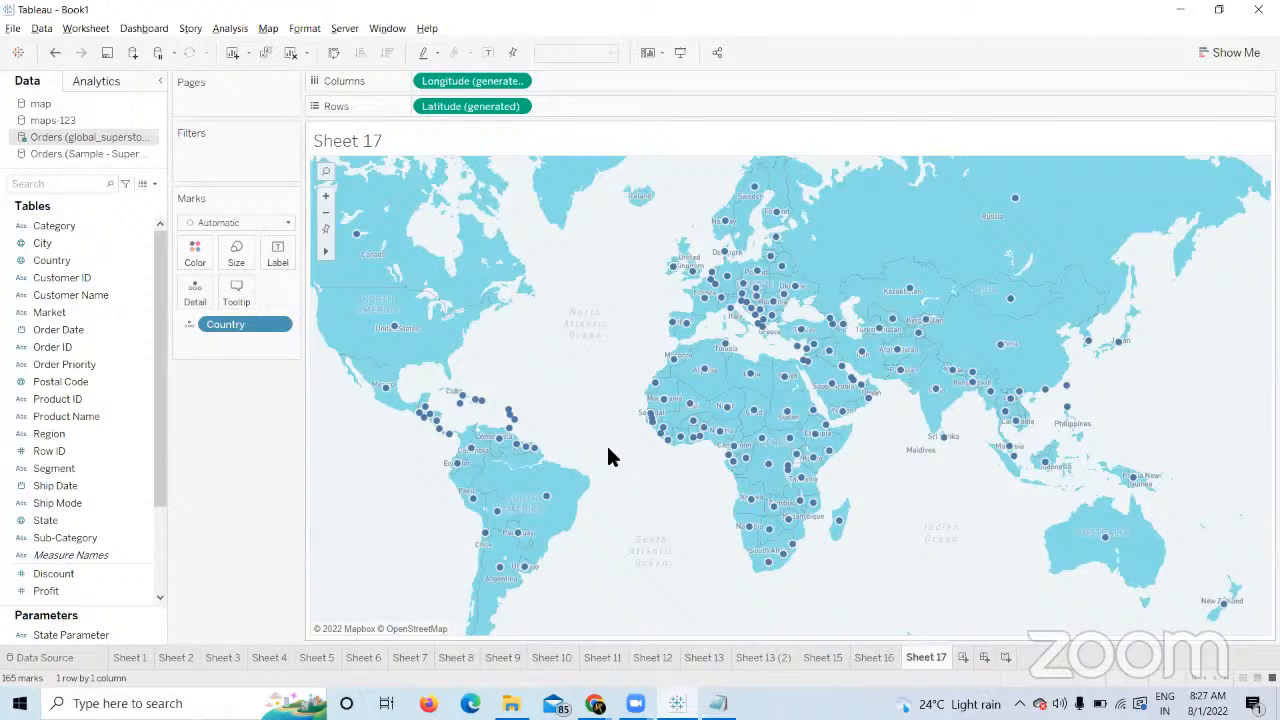
mouse_move(582, 695)
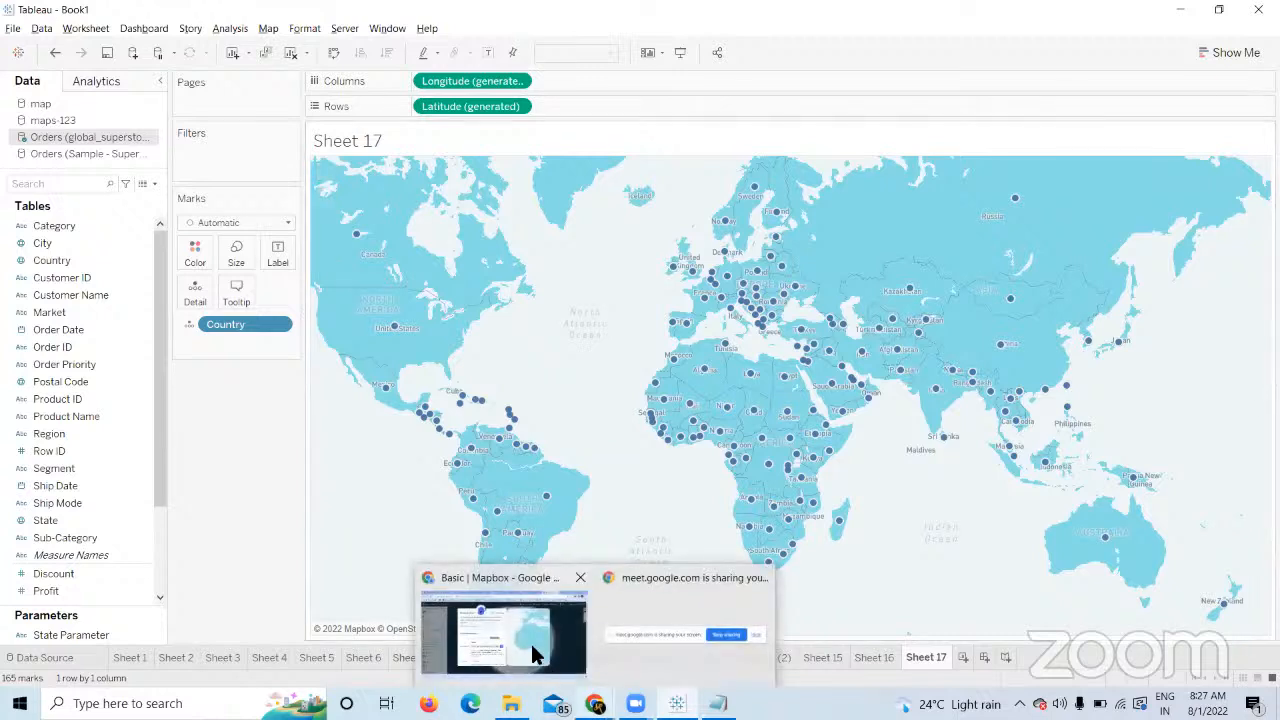
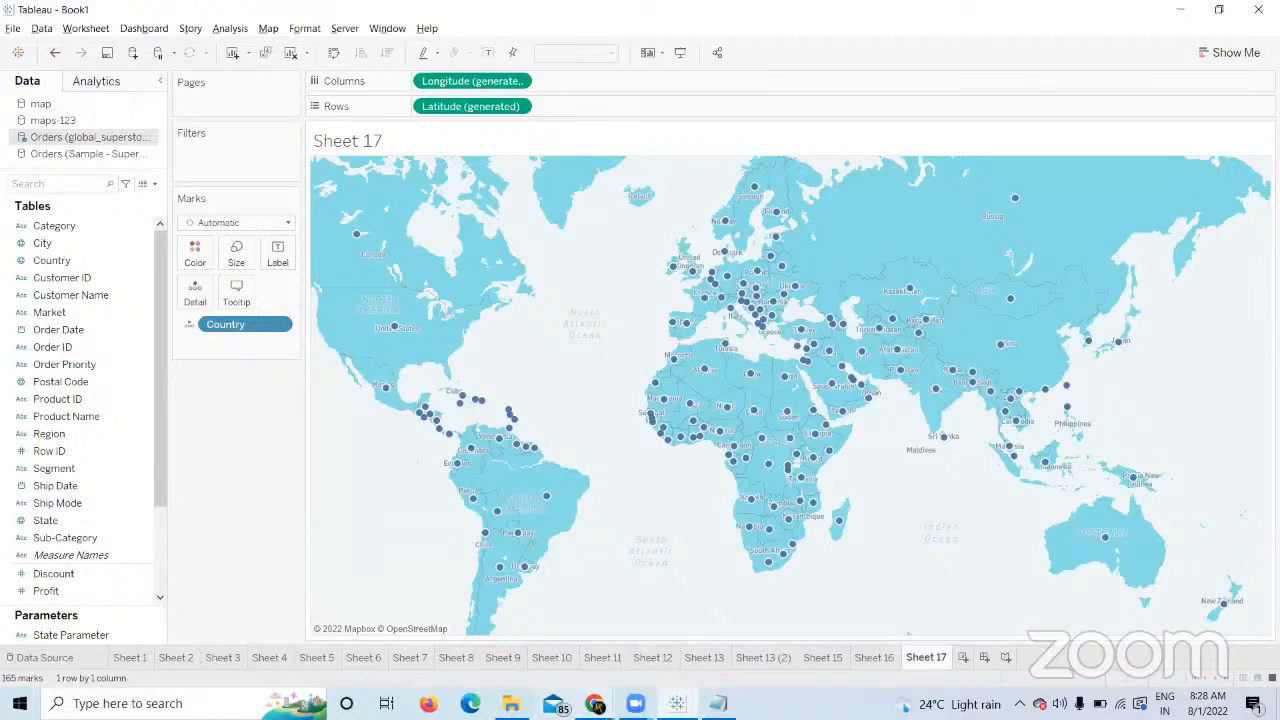
Bring up the Basic Mapbox style's Share & develop panel in Chrome, showing its Tableau integration URL.
click(596, 703)
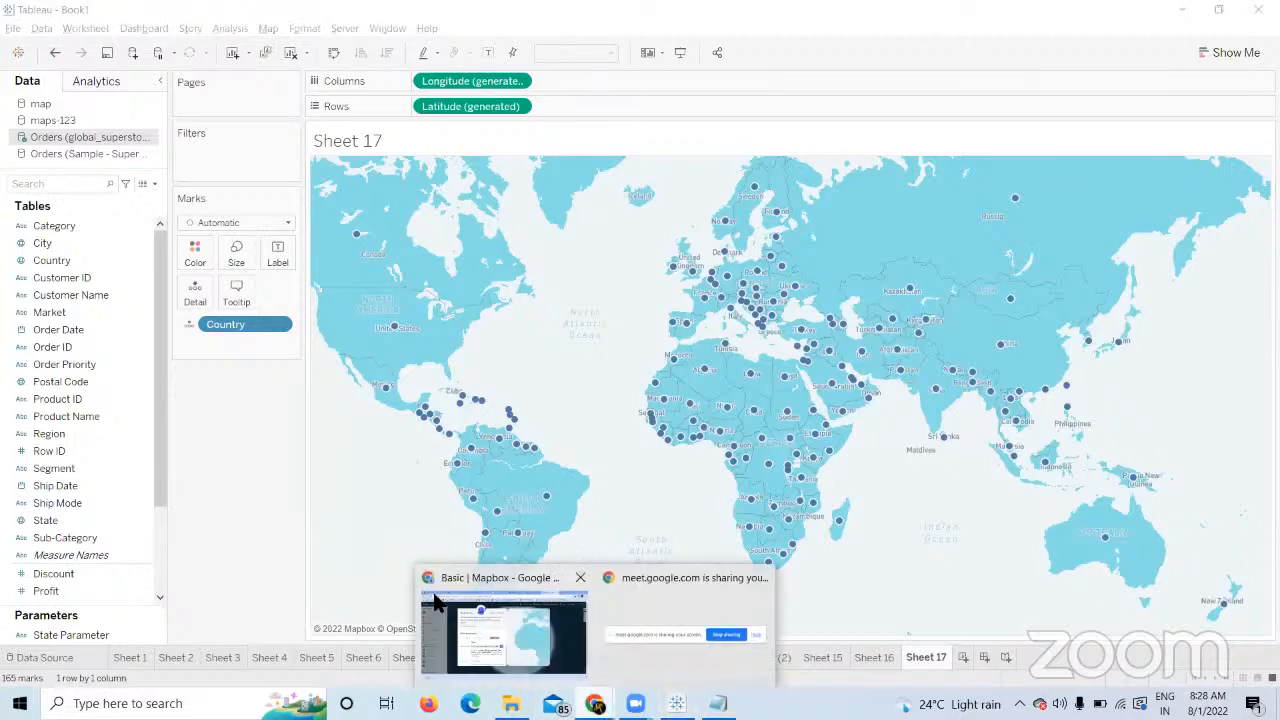
click(497, 646)
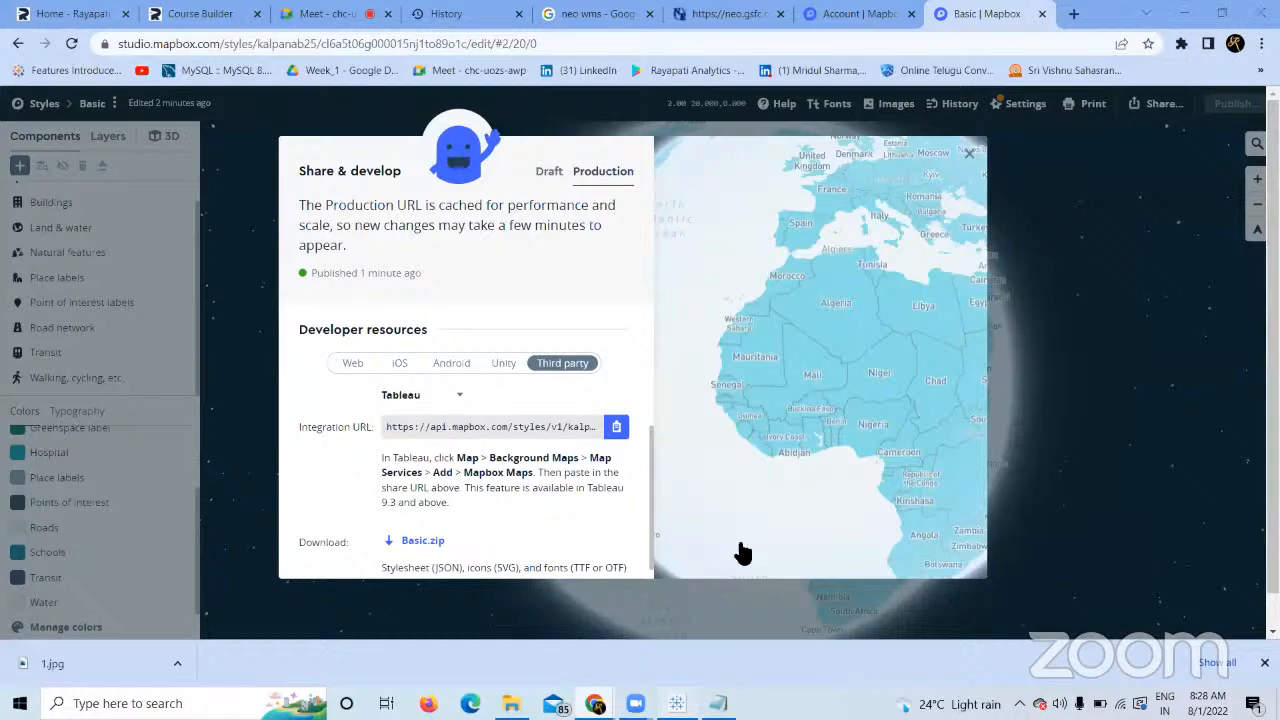
Close Mapbox Studio's Share & develop panel and return to Tableau's Sheet 17 with countries on the Mapbox basemap.
key(alt+Tab)
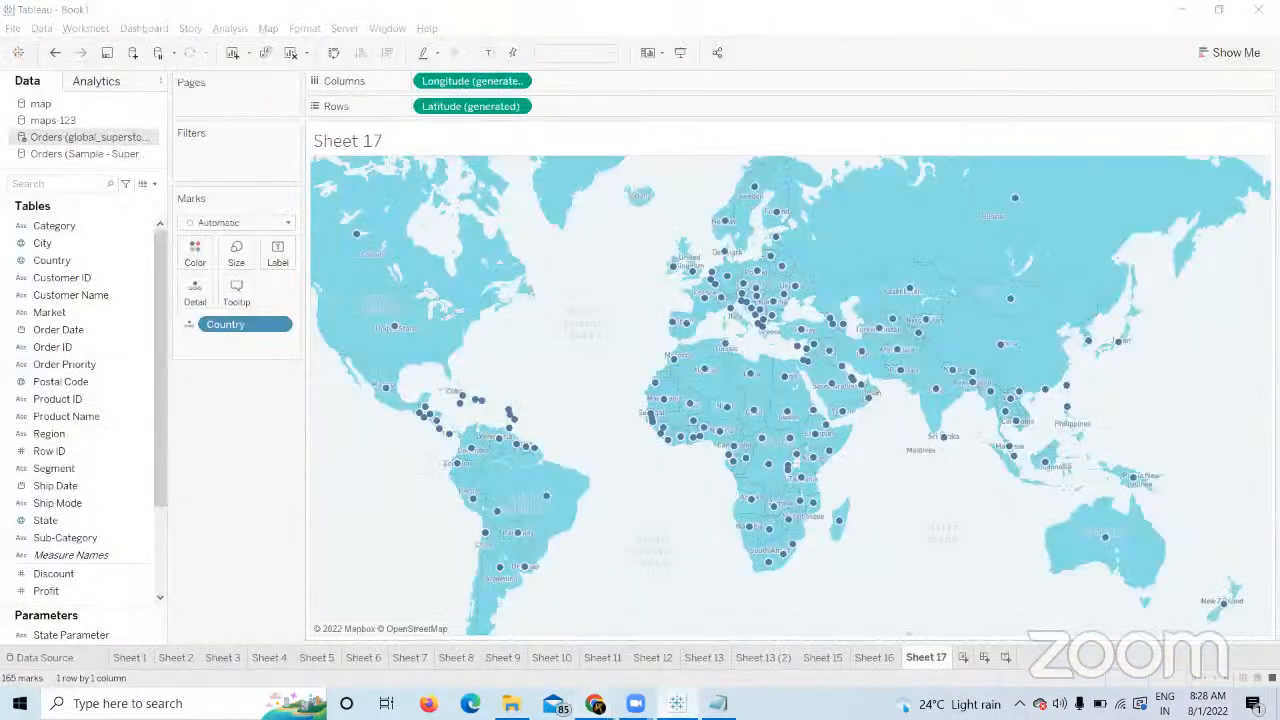
mouse_move(595, 703)
click(505, 608)
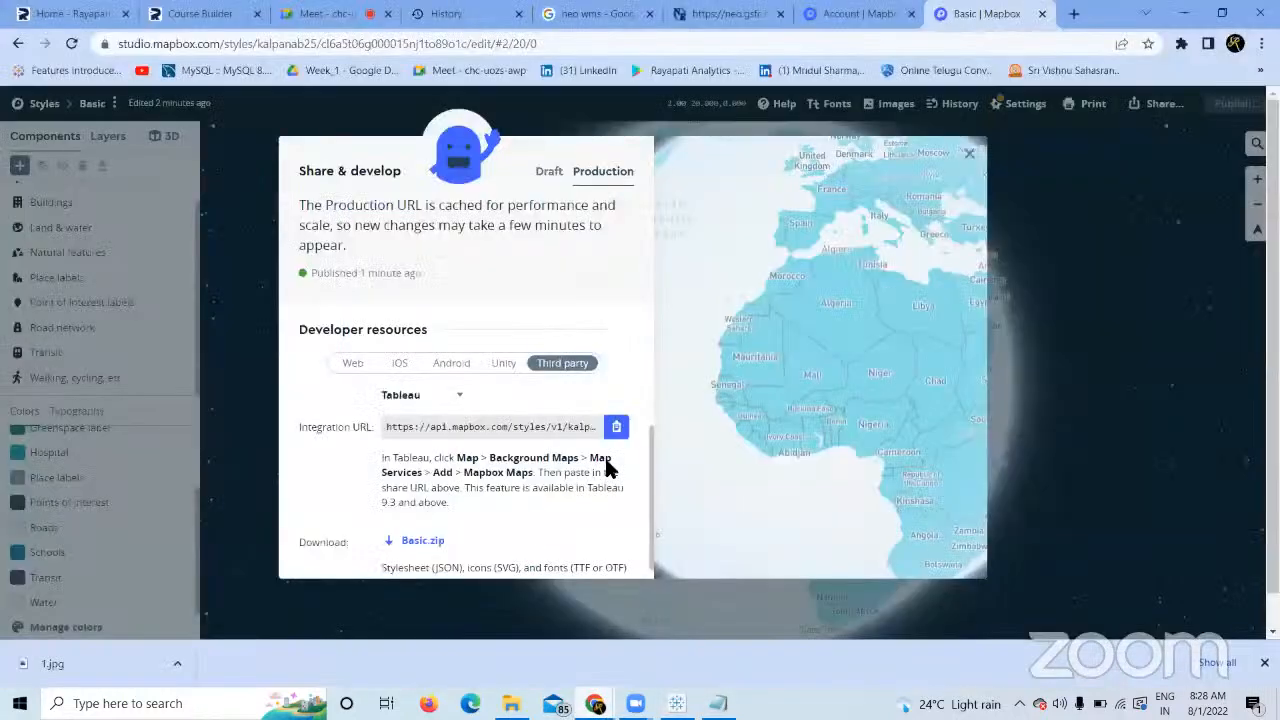
click(969, 154)
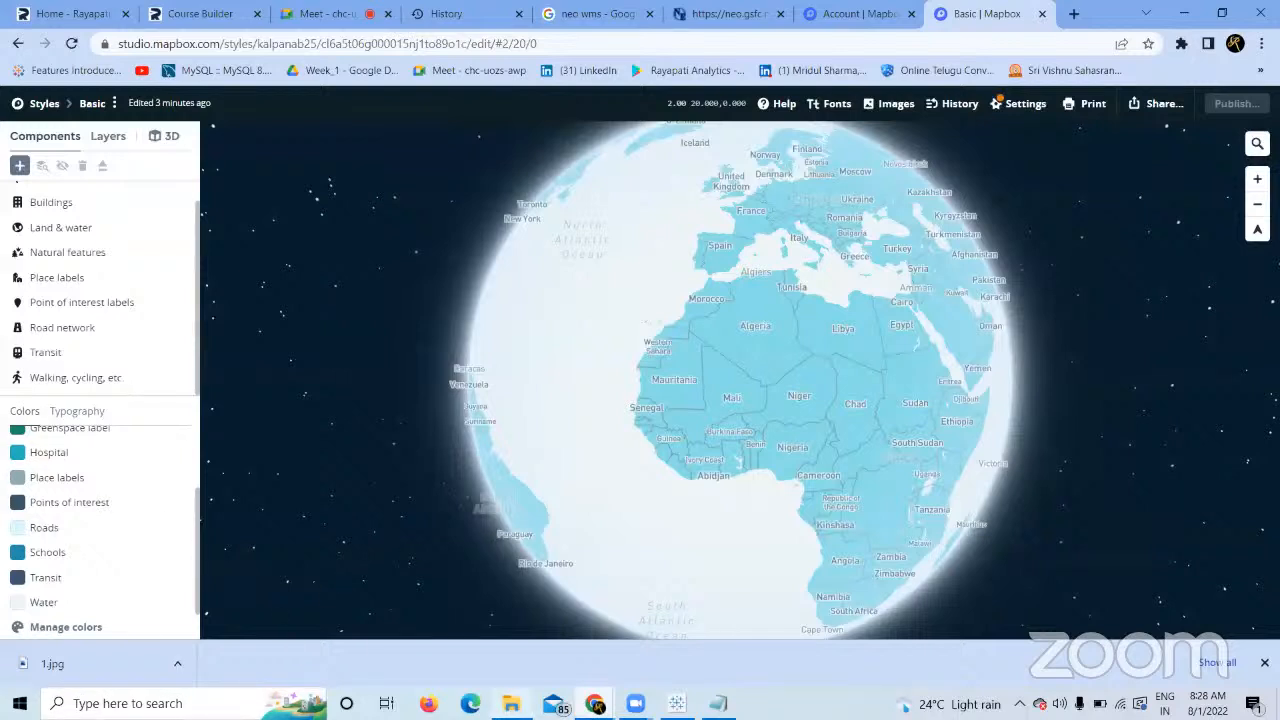
mouse_move(592, 698)
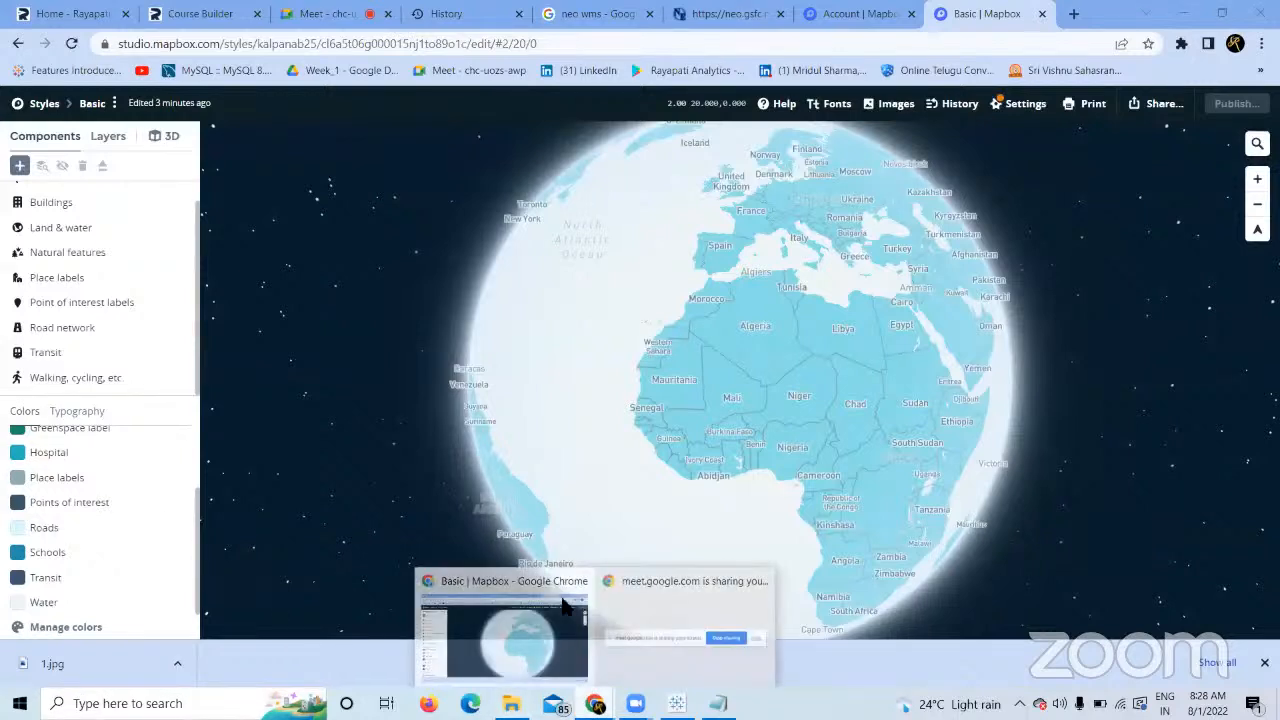
click(512, 618)
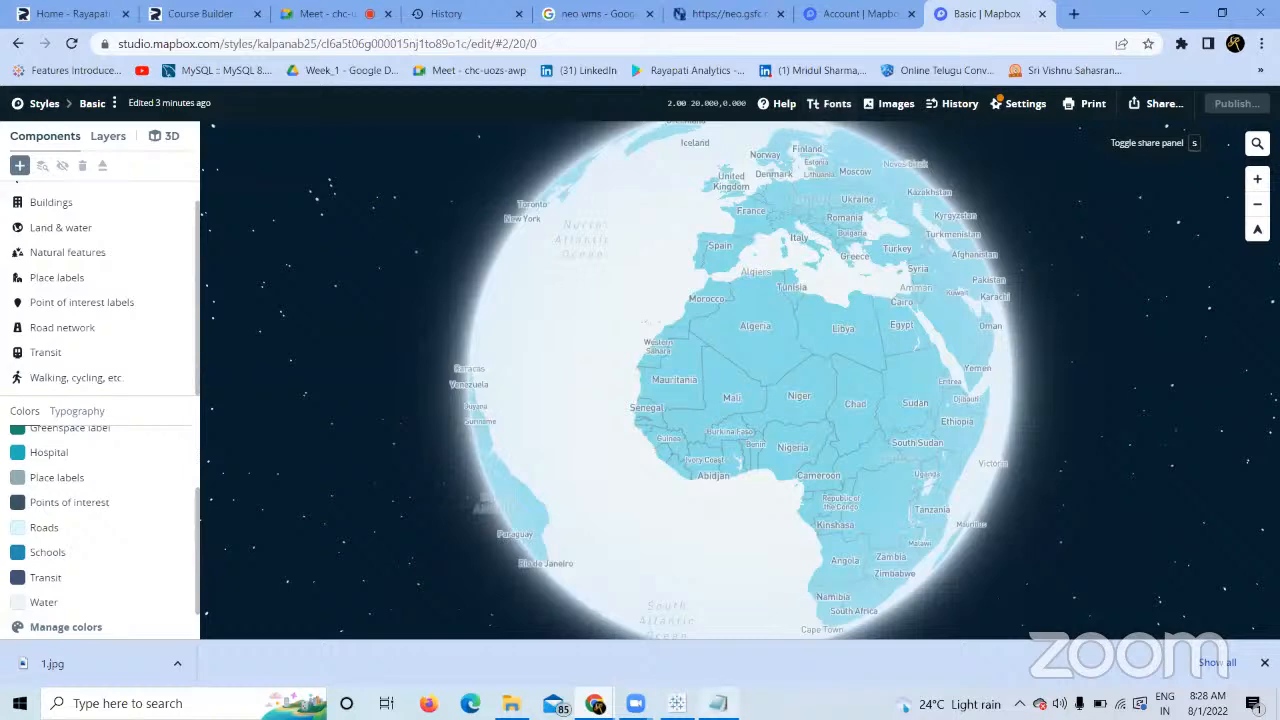
click(677, 703)
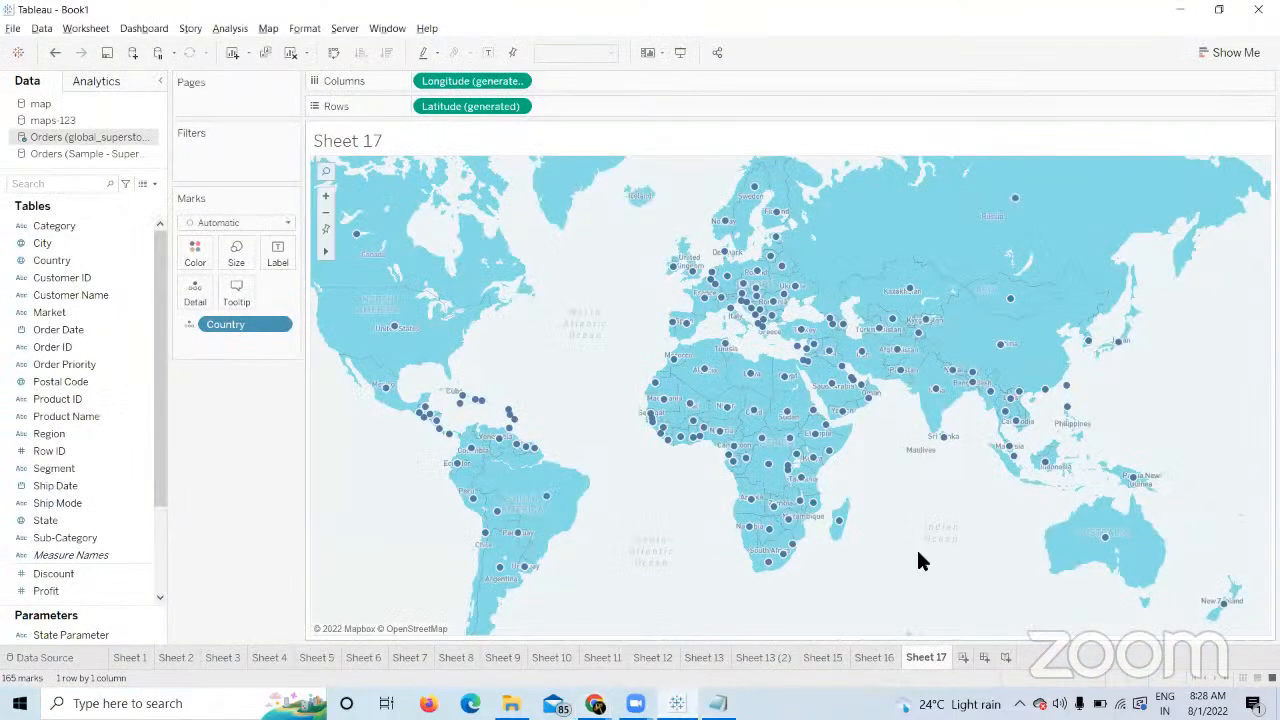
click(872, 664)
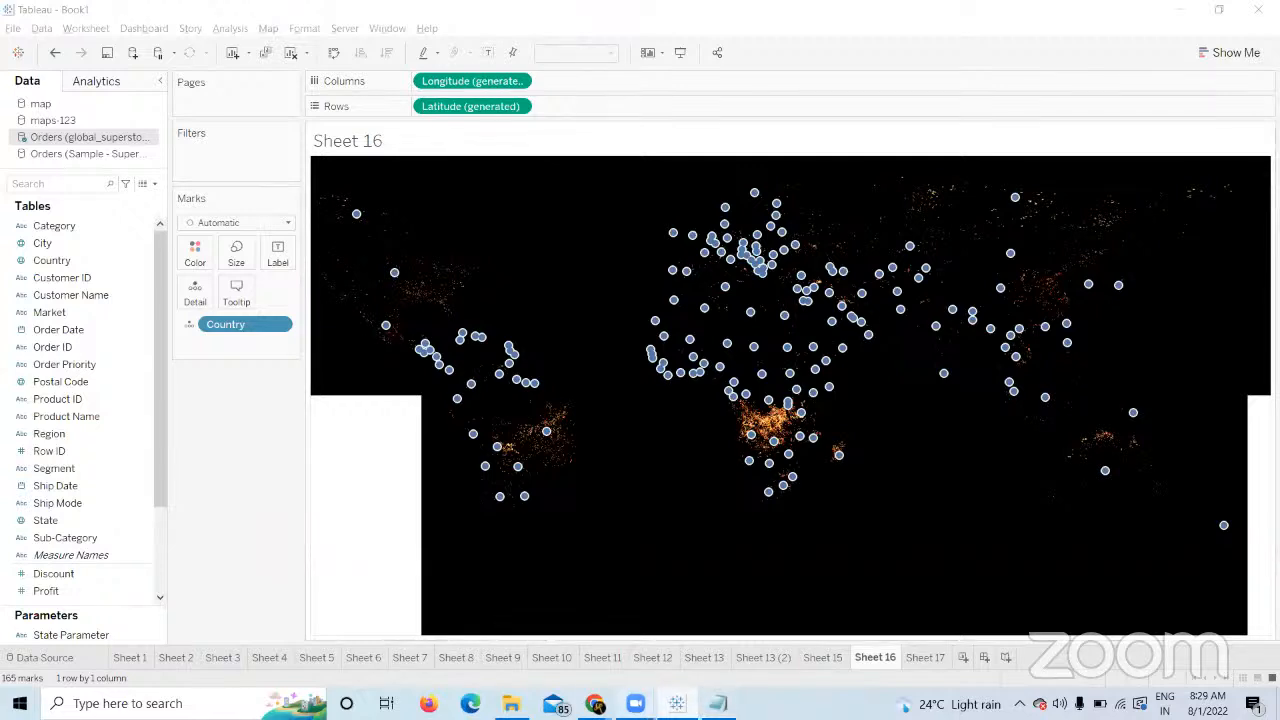
mouse_move(595, 703)
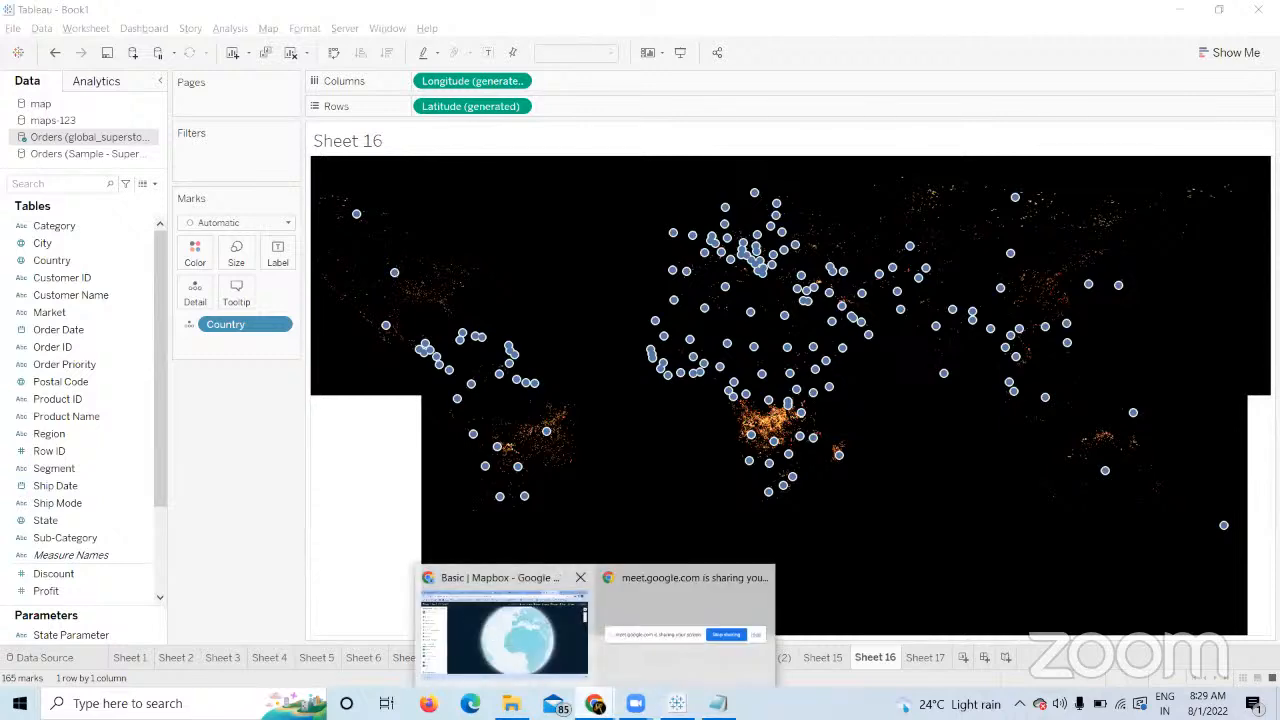
click(491, 632)
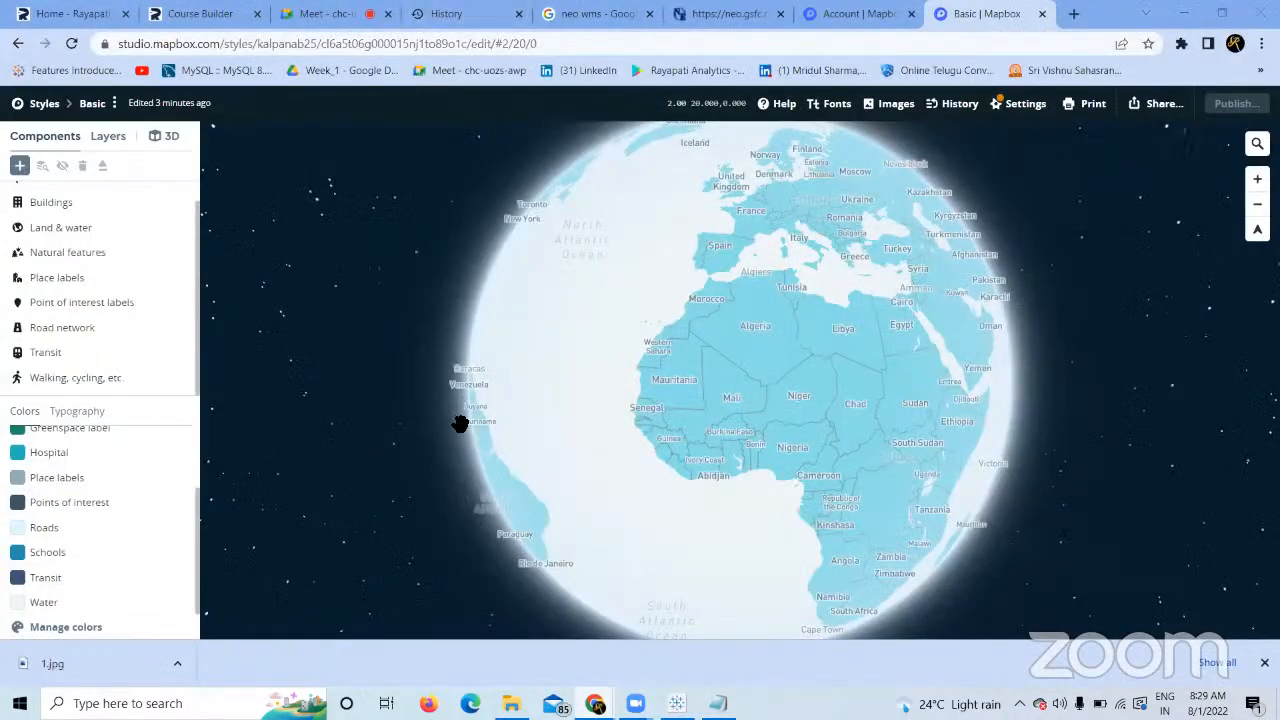
click(330, 14)
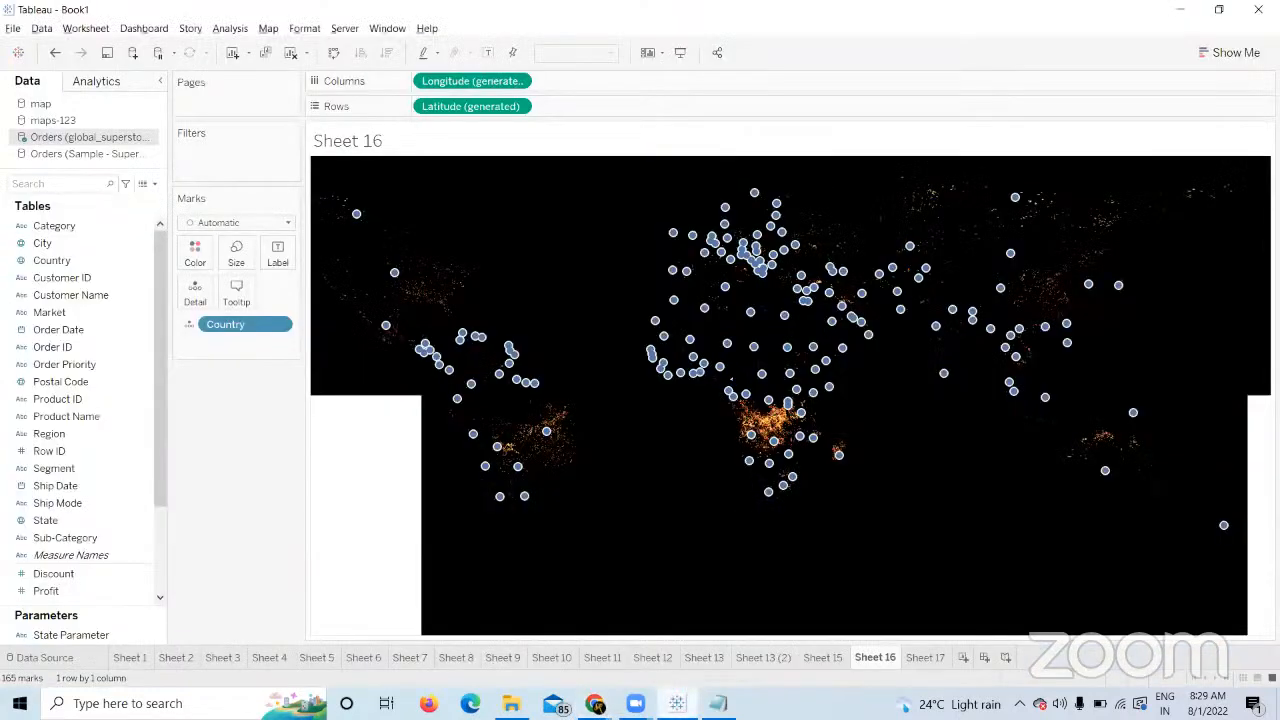
click(677, 703)
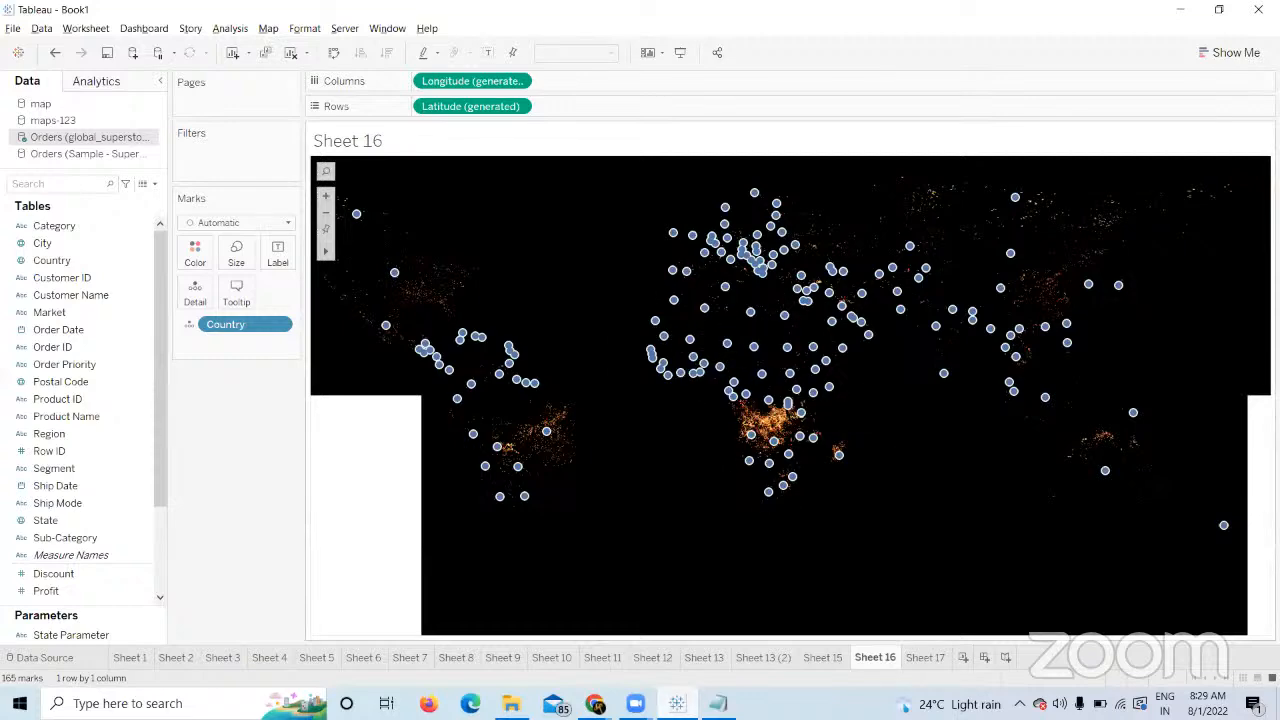
click(922, 658)
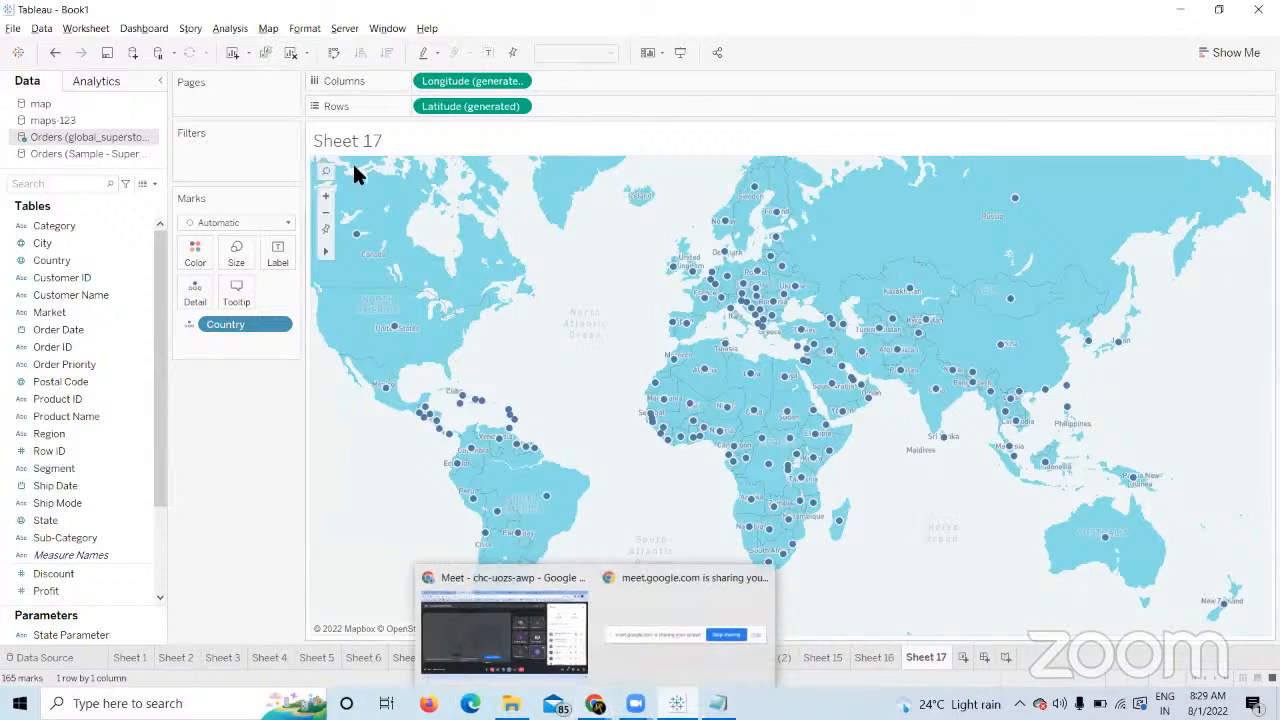
Open Manage Maps to list the saved B-16 Mapbox map and NASA Earth Observations WMS map.
click(268, 28)
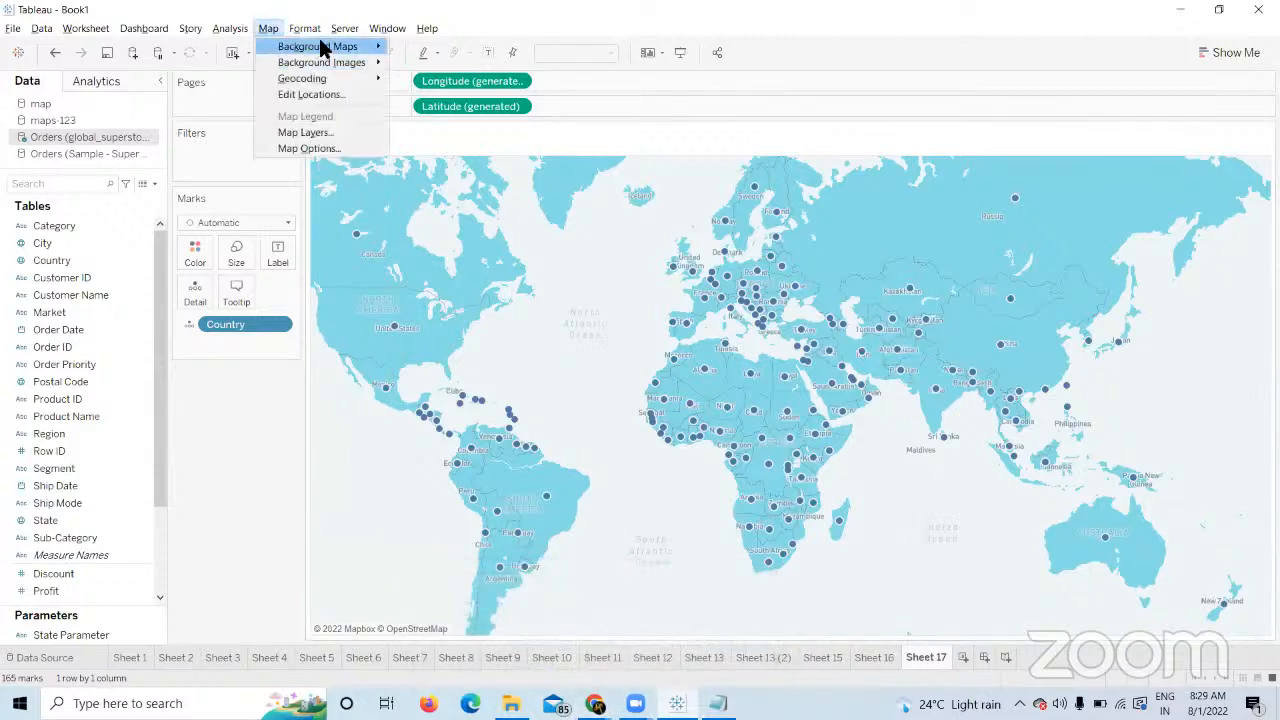
mouse_move(372, 47)
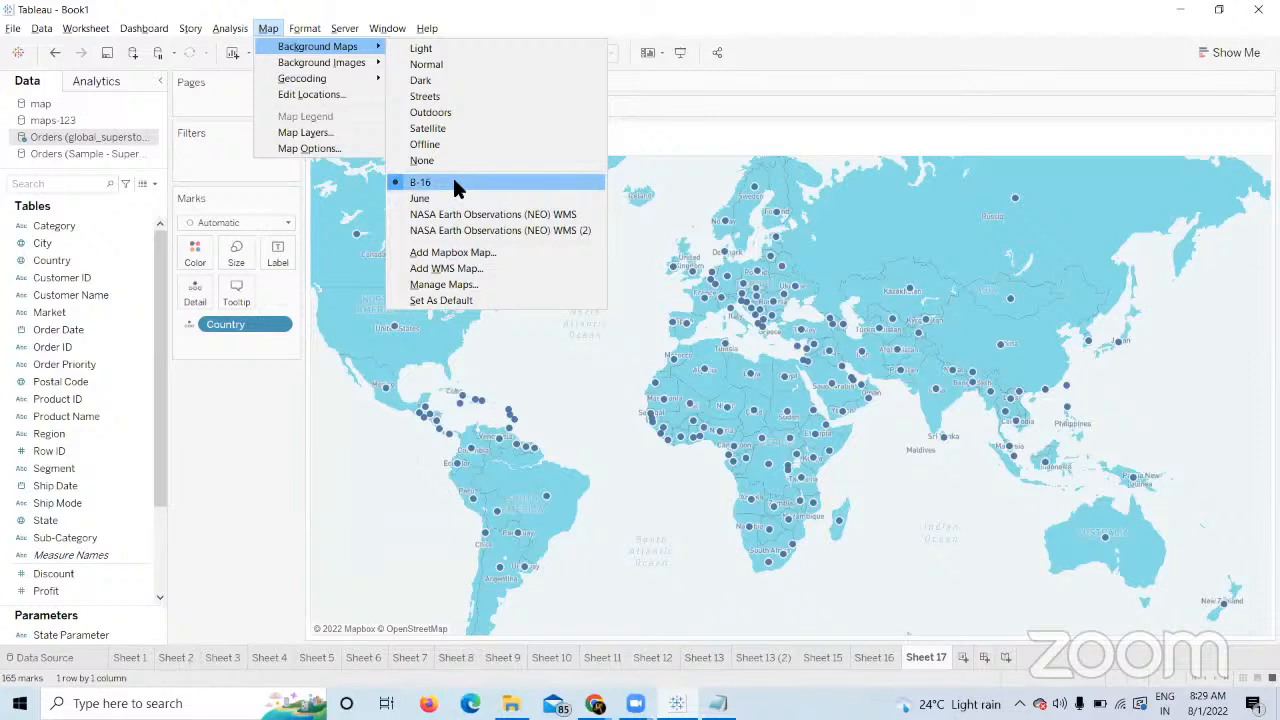
click(452, 285)
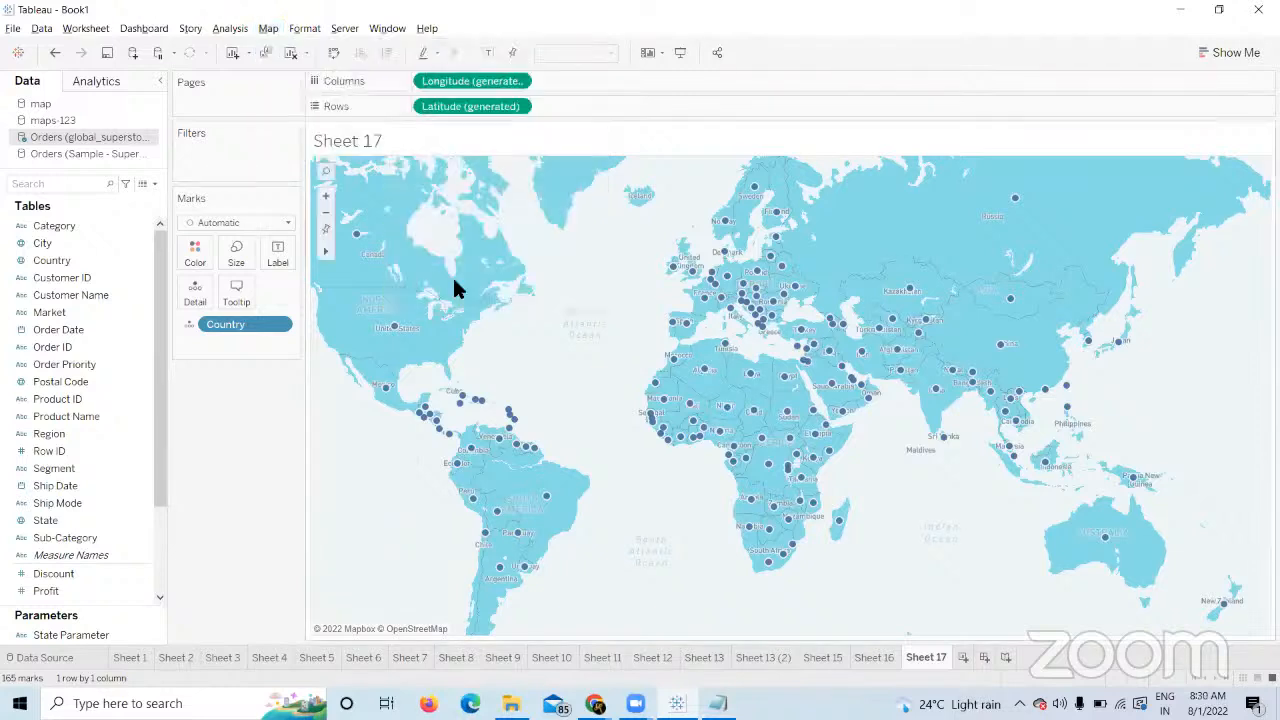
mouse_move(709, 266)
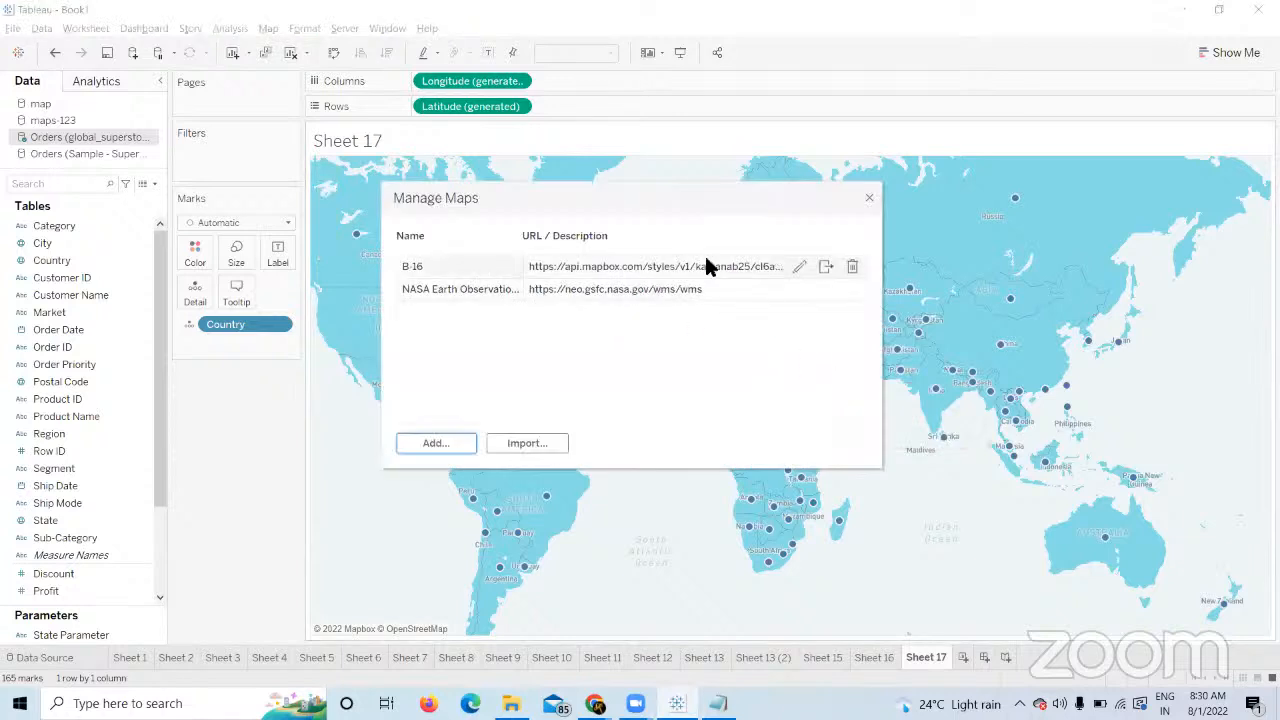
Export the B-16 background map as a map source file into the Mapsources folder.
click(822, 269)
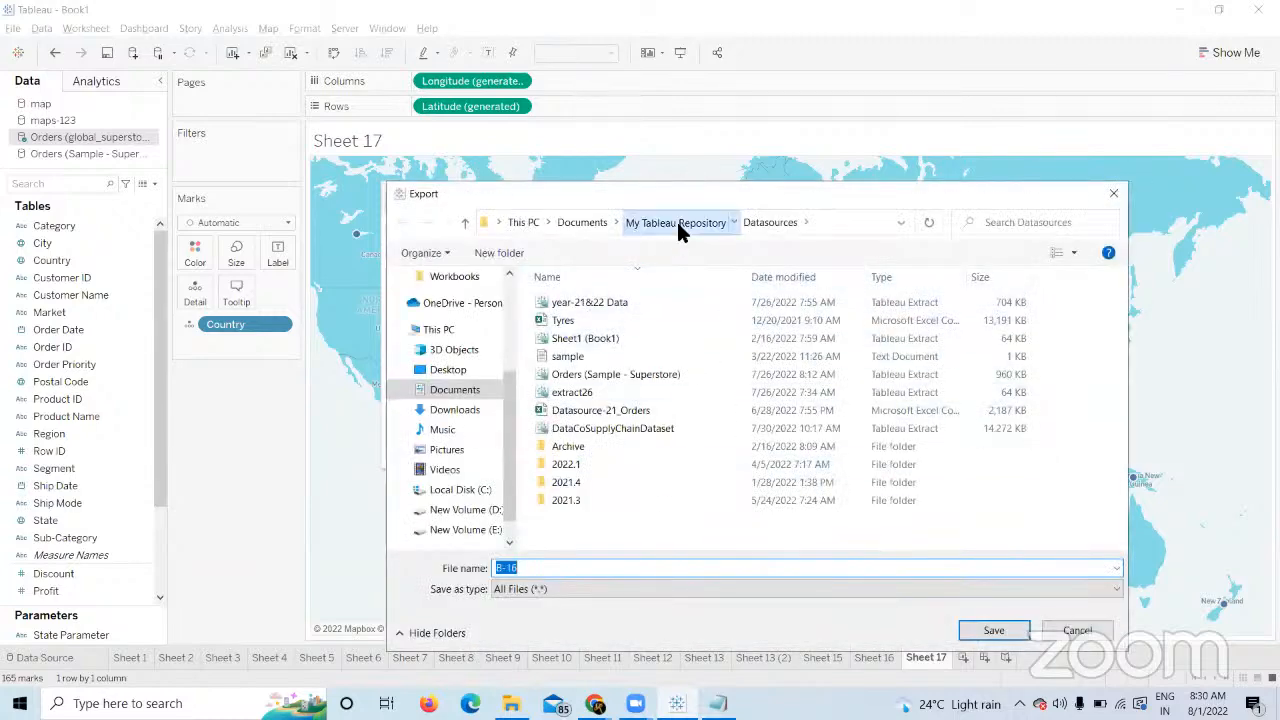
click(677, 223)
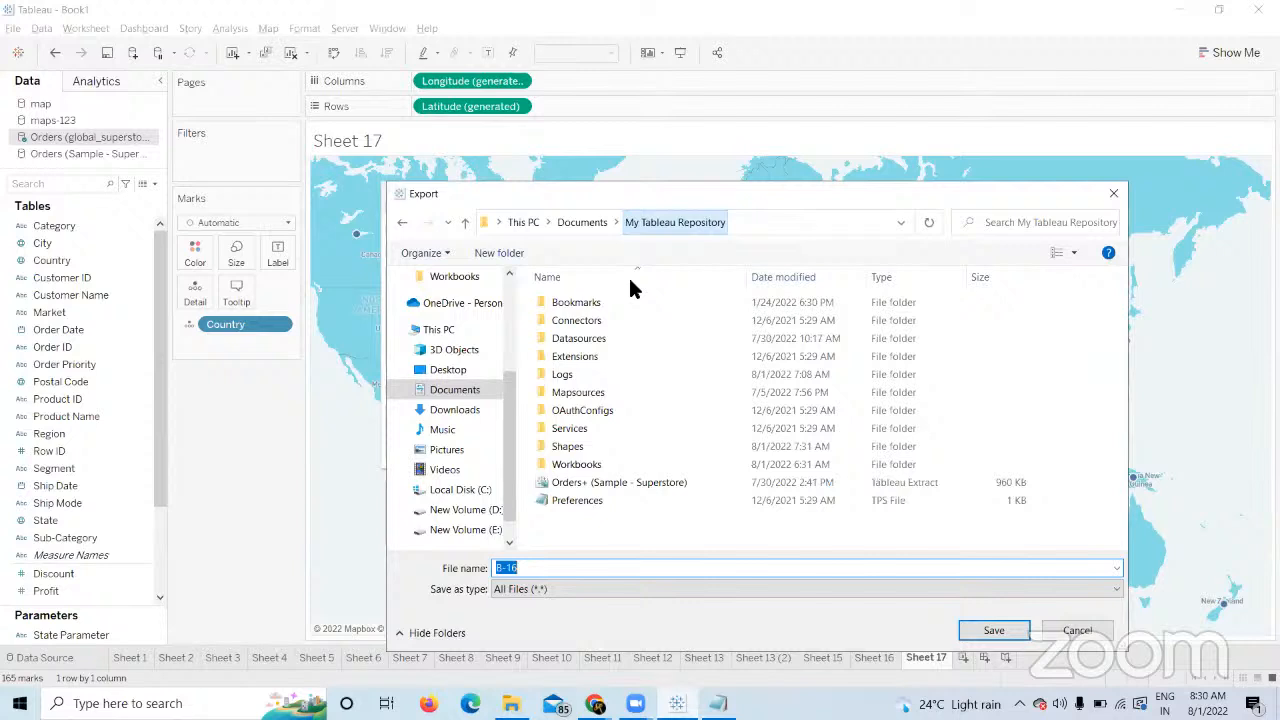
double_click(578, 394)
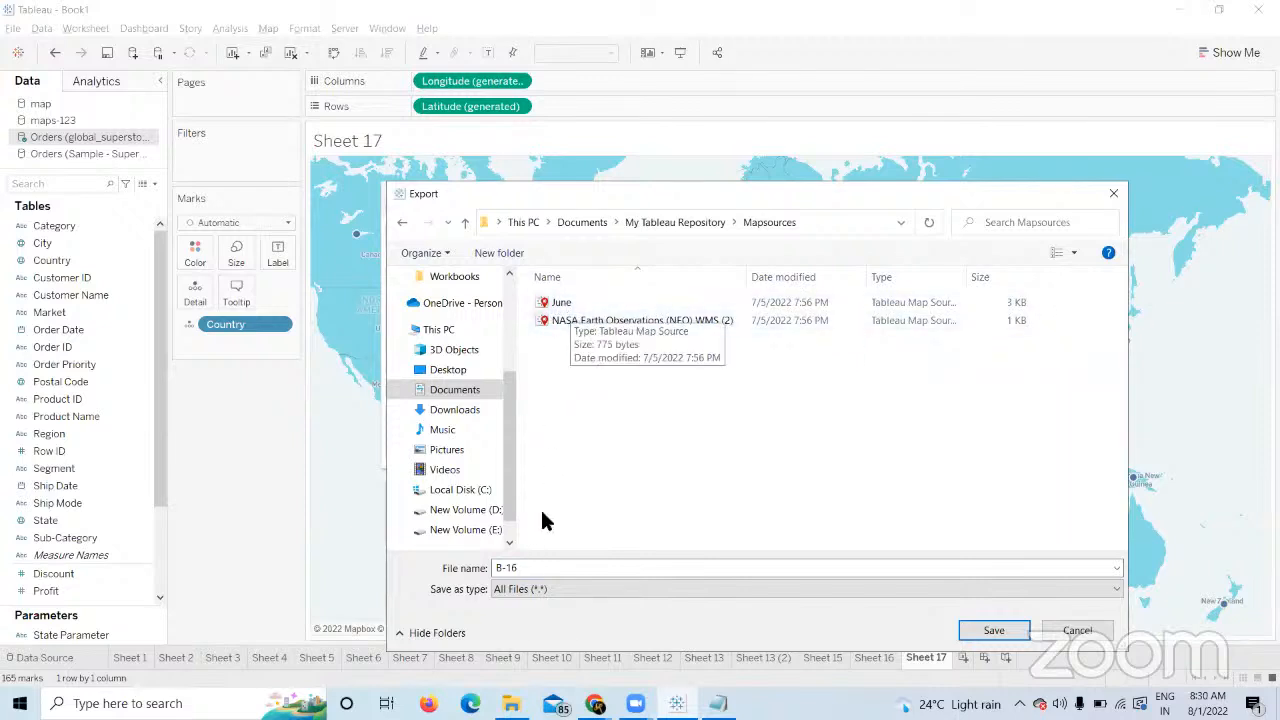
click(528, 569)
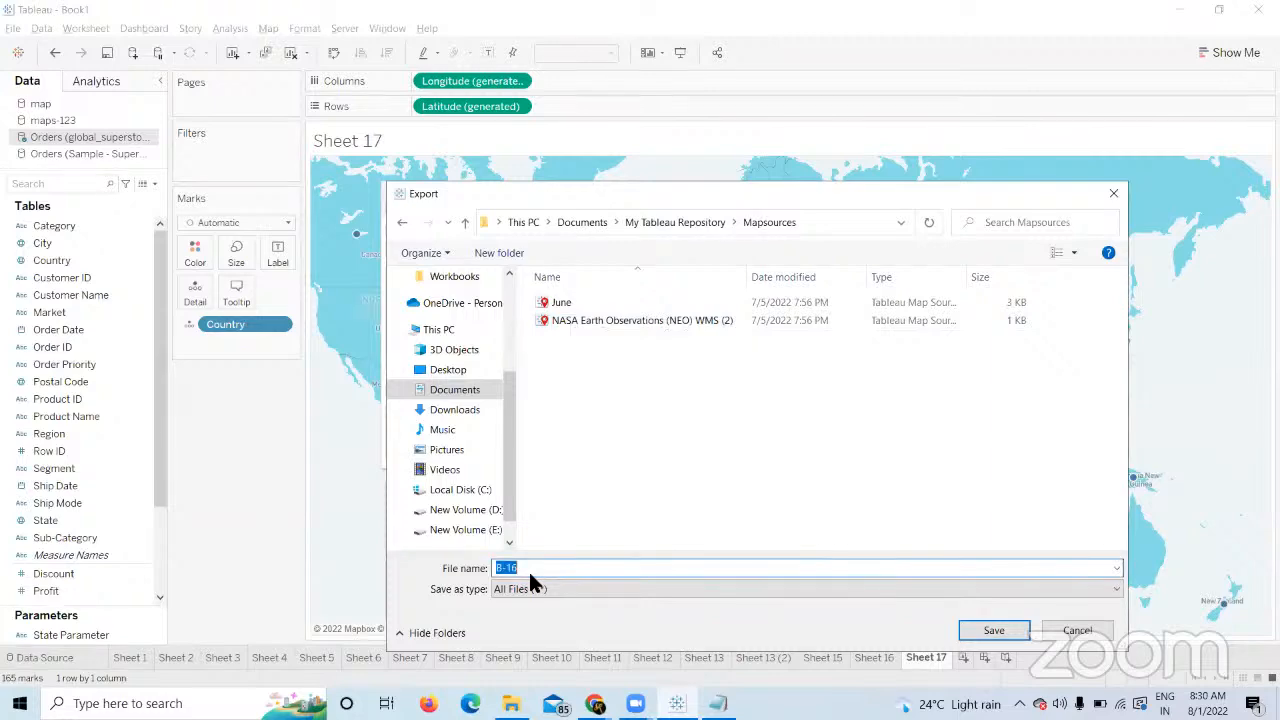
click(992, 630)
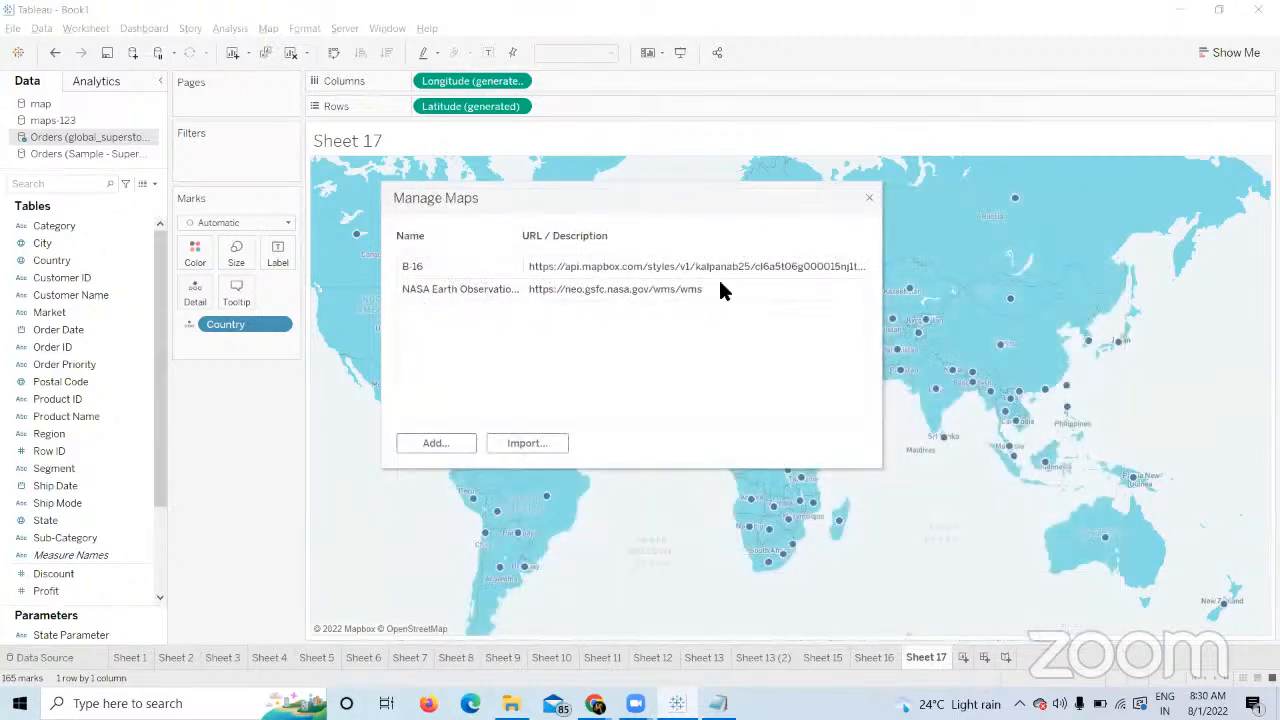
Export the NASA Earth Observations WMS map into Mapsources after the 'Neo WmS' name is rejected.
click(825, 289)
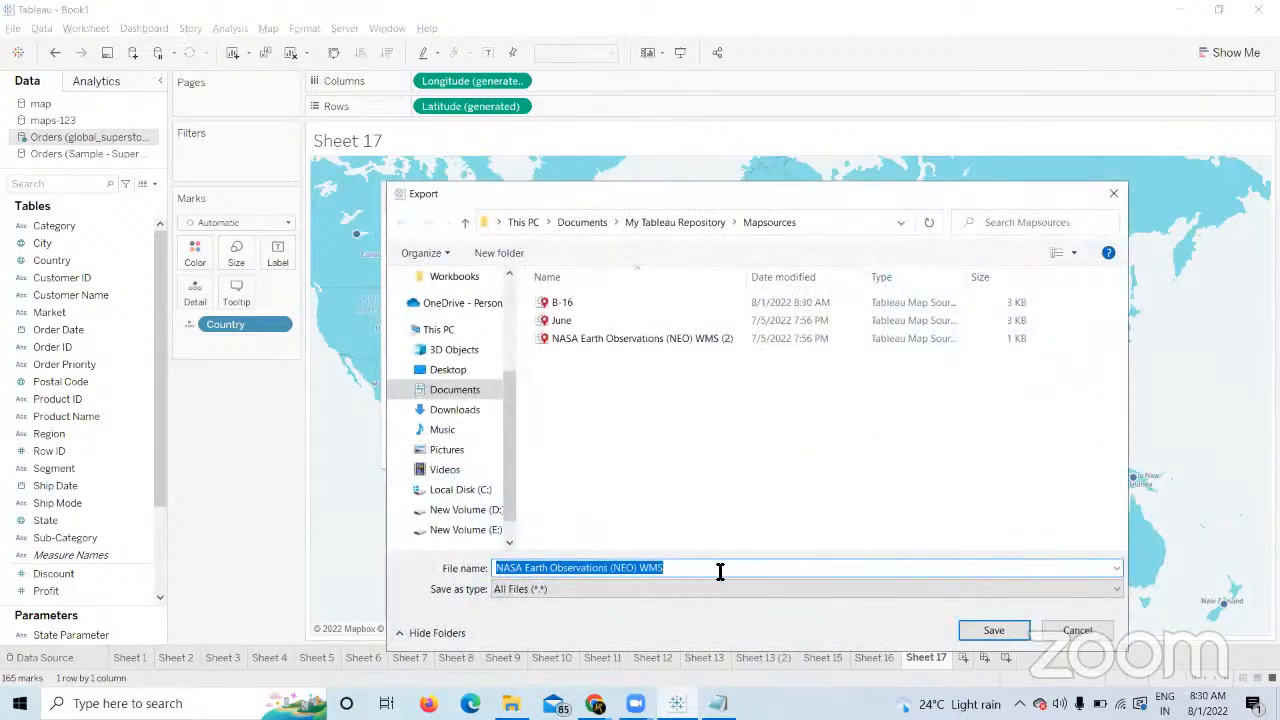
click(720, 571)
key(BackSpace)
key(BackSpace)
key(BackSpace)
key(BackSpace)
key(BackSpace)
key(BackSpace)
key(BackSpace)
key(BackSpace)
key(BackSpace)
key(BackSpace)
key(BackSpace)
key(BackSpace)
key(BackSpace)
key(BackSpace)
key(BackSpace)
key(BackSpace)
key(BackSpace)
key(BackSpace)
key(BackSpace)
key(BackSpace)
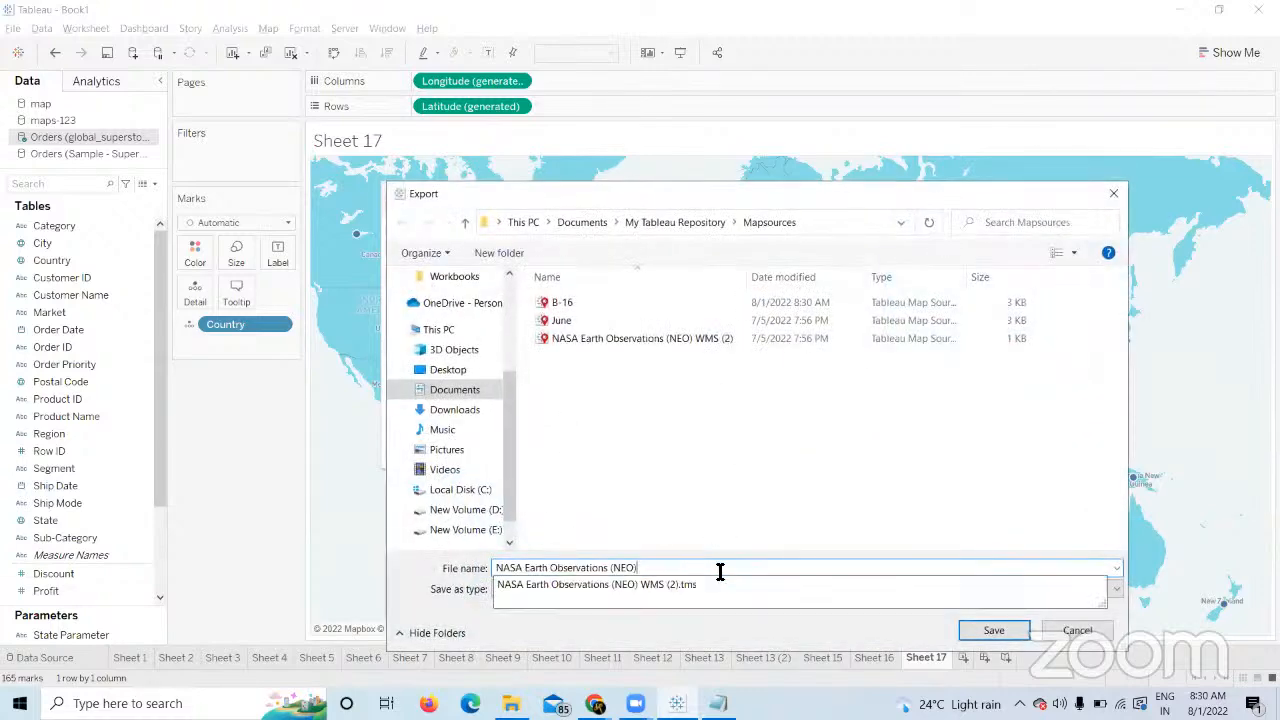
text(Ne)
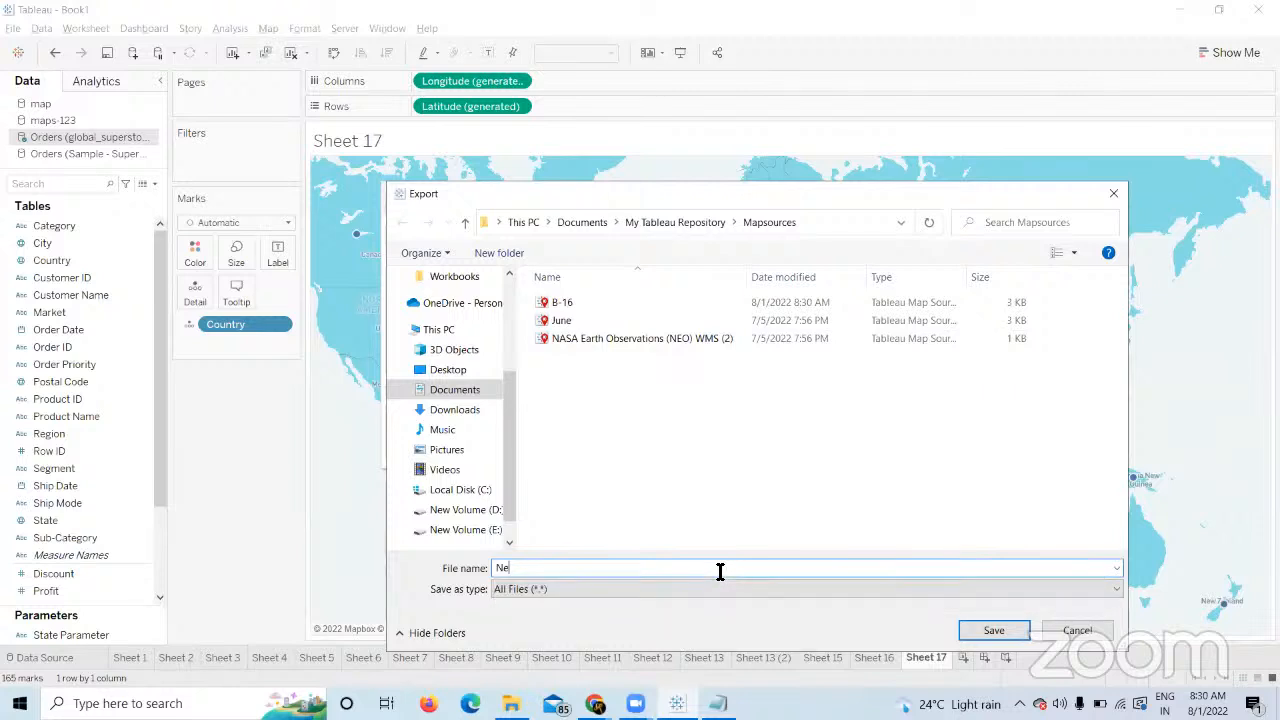
text(o WmS-1)
click(1016, 628)
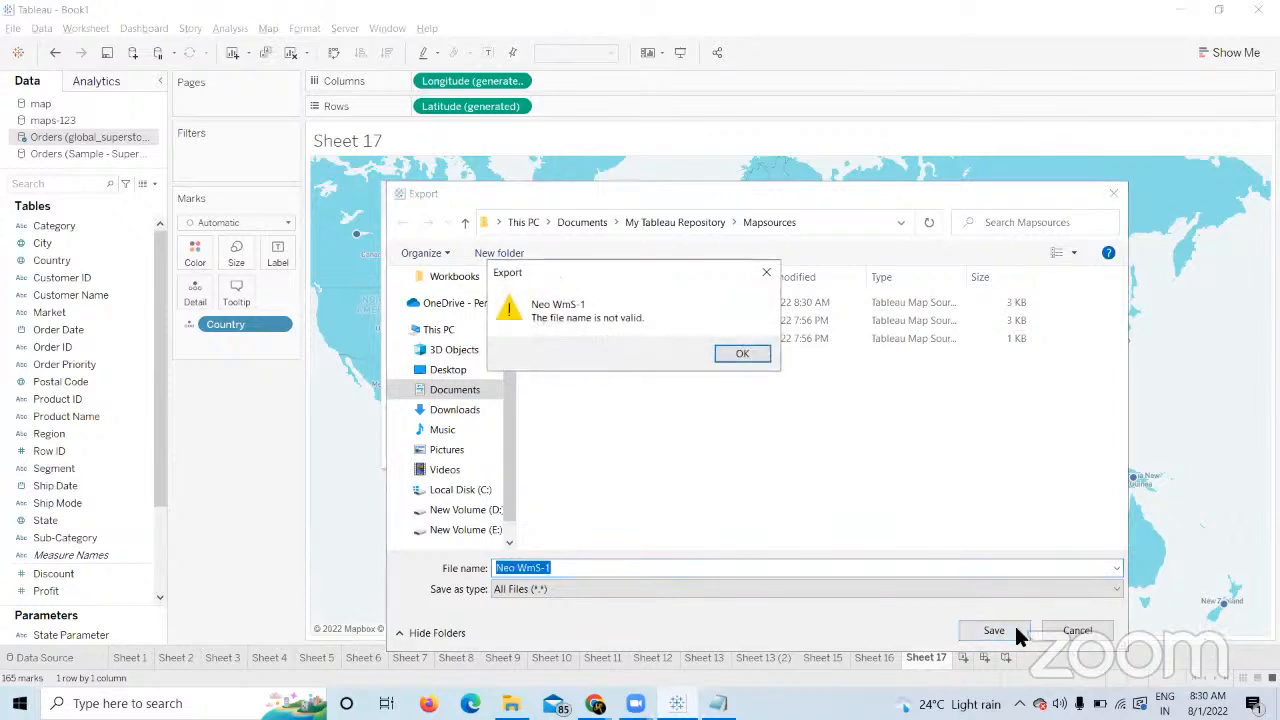
click(742, 355)
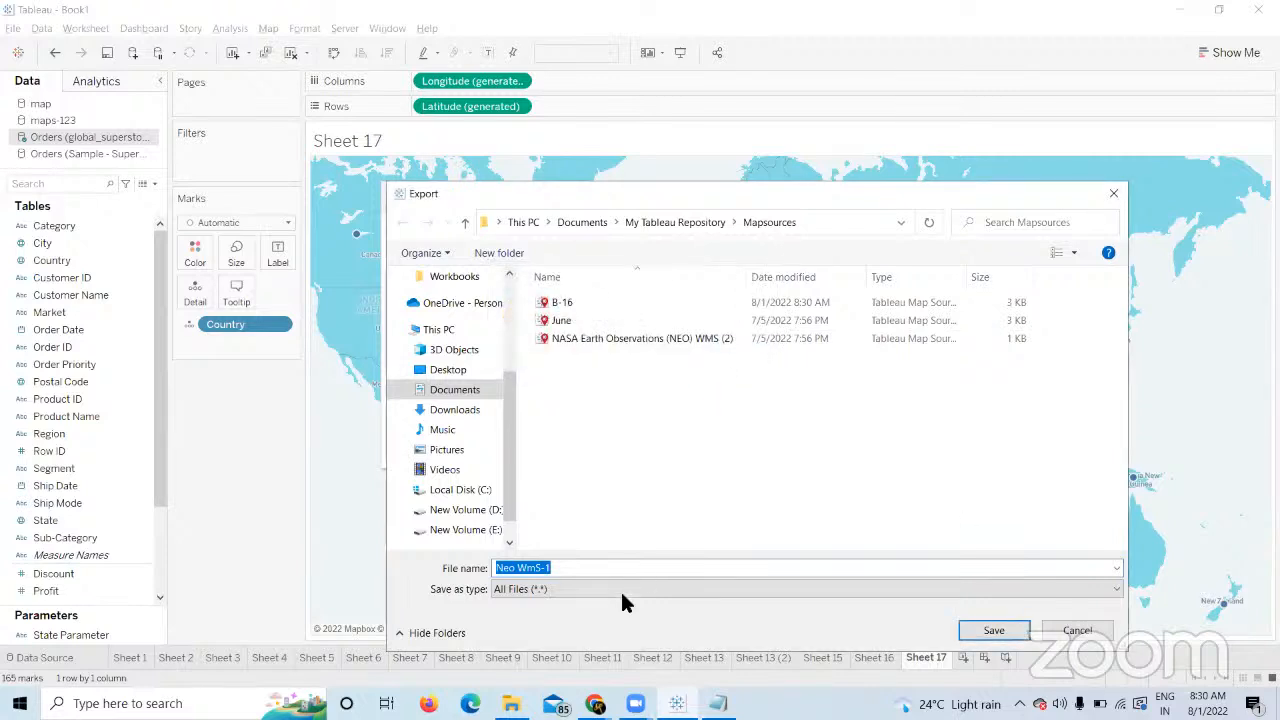
click(1048, 636)
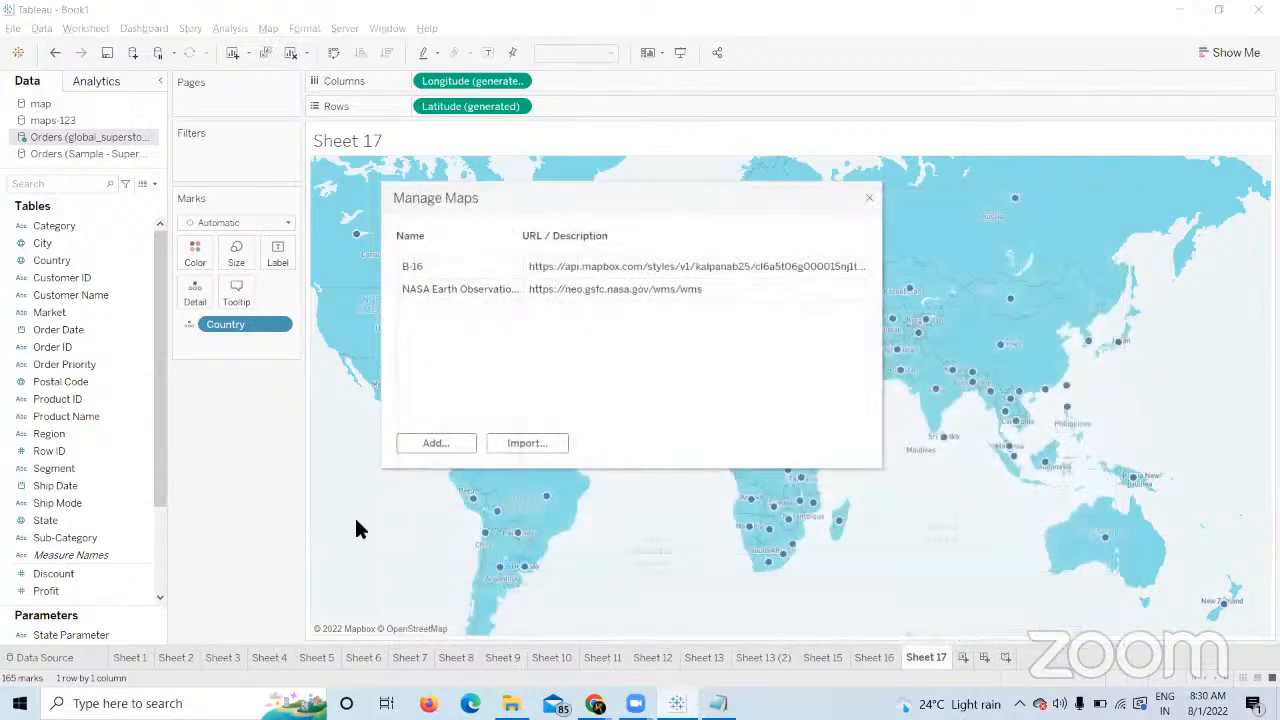
mouse_move(711, 275)
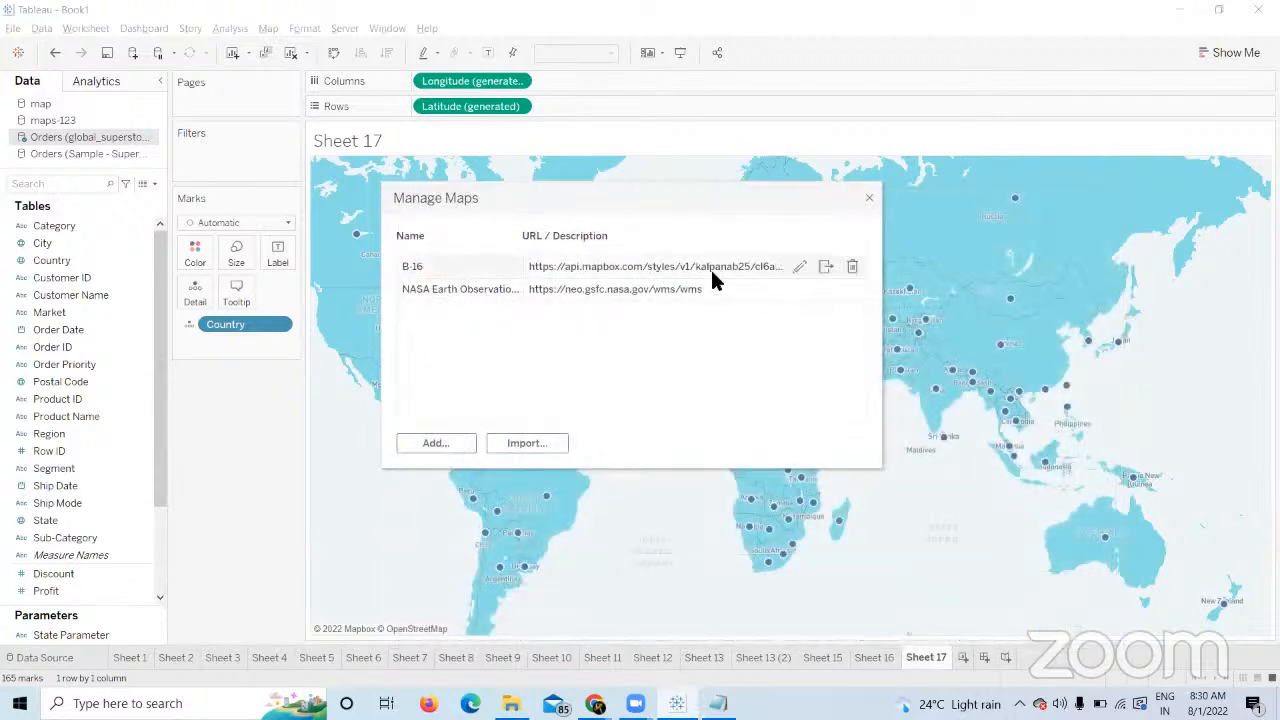
click(828, 289)
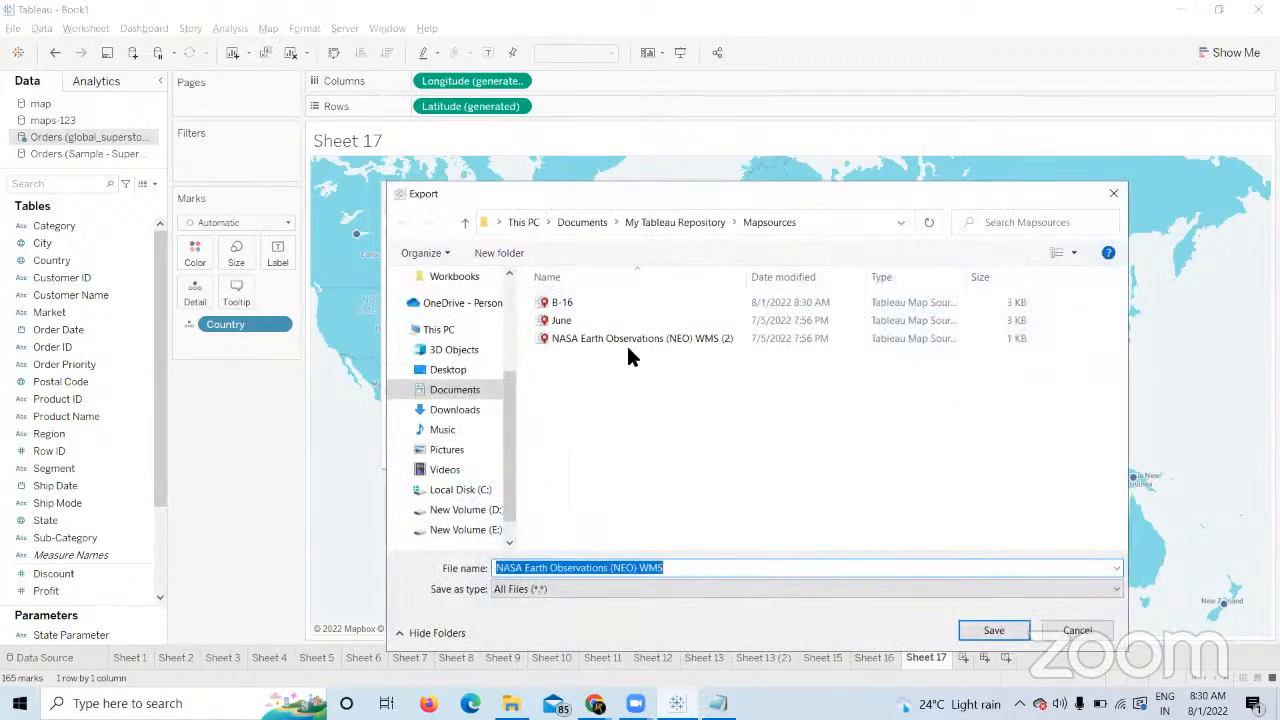
click(993, 631)
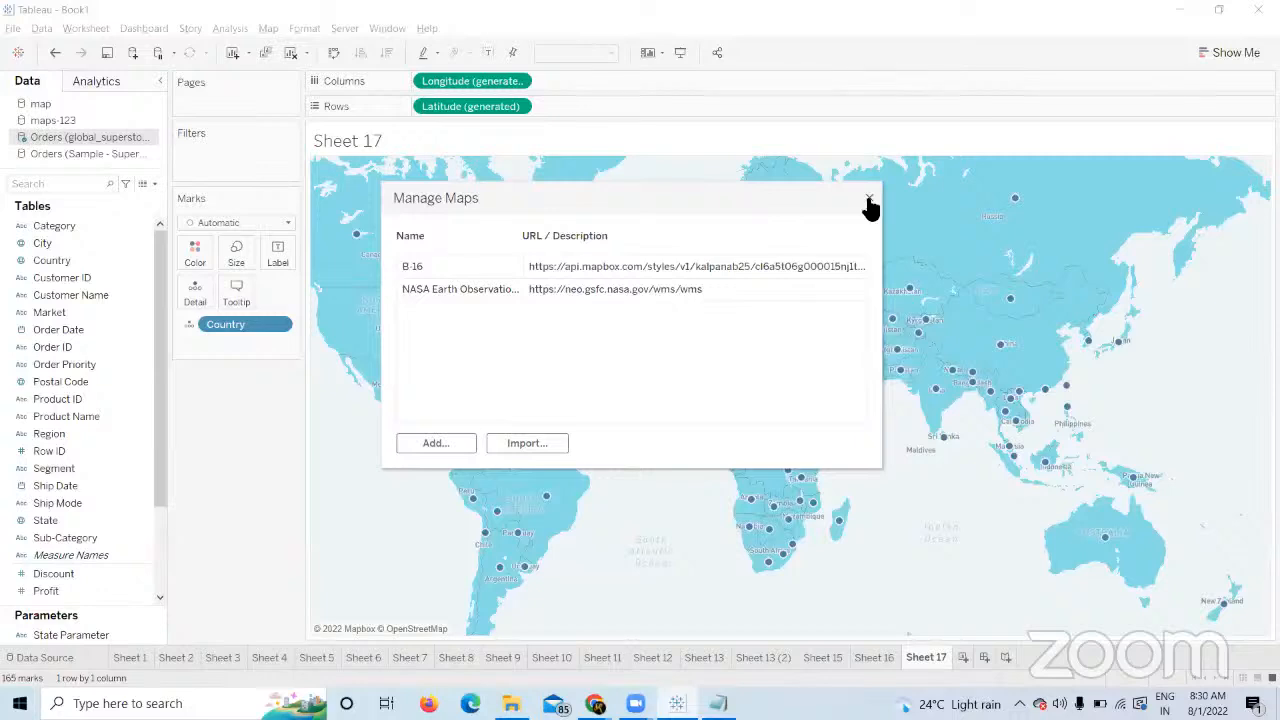
Close Manage Maps and start Sheet 18 plotting all 165 countries as points on the Light basemap.
click(869, 200)
click(962, 657)
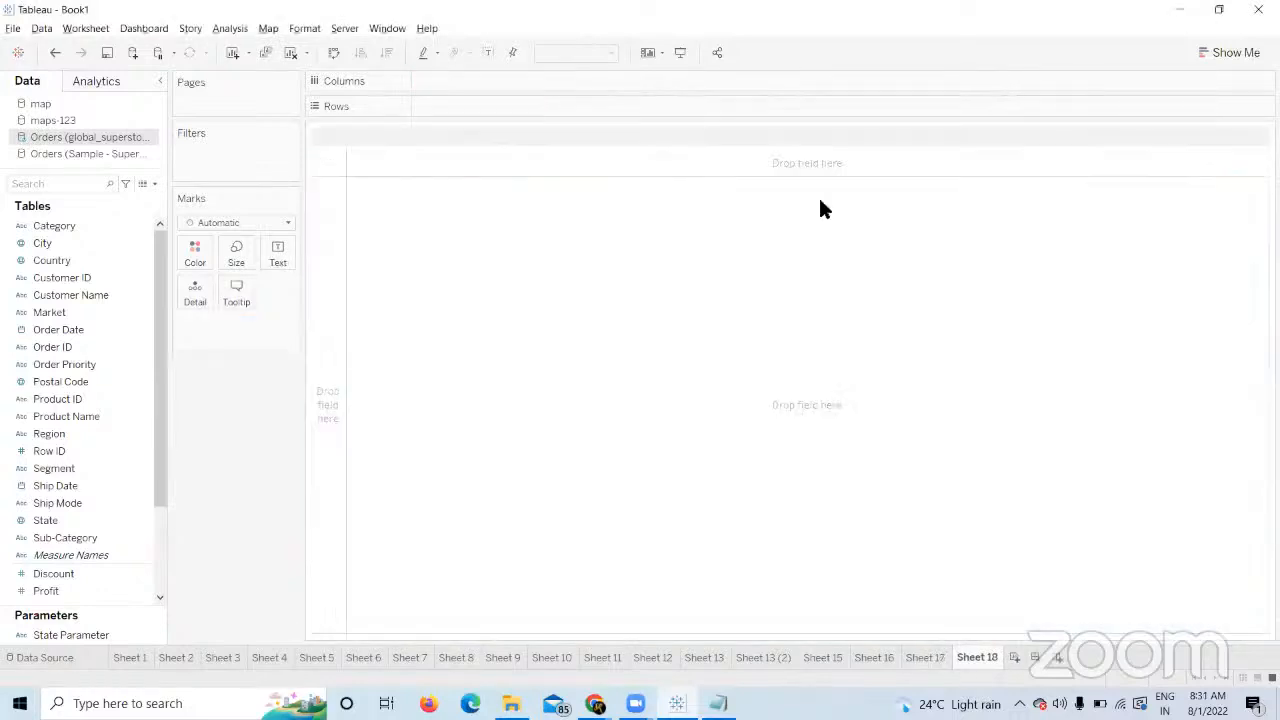
double_click(68, 260)
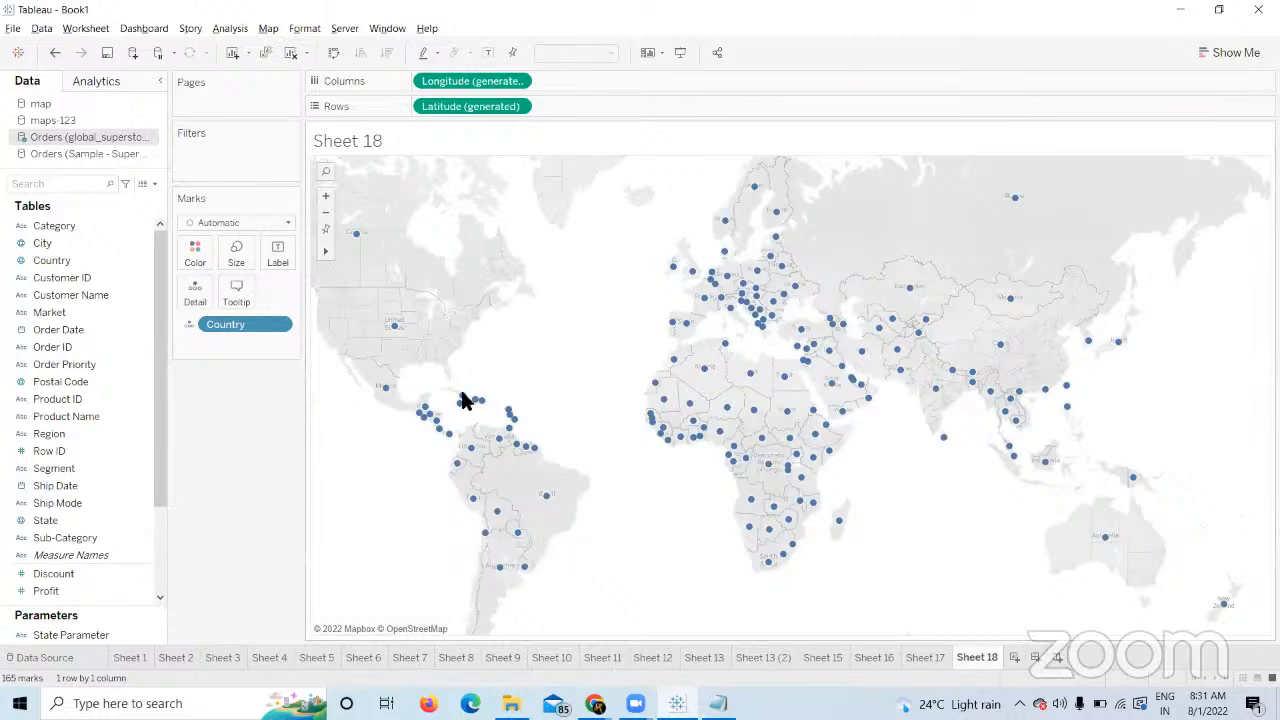
click(268, 30)
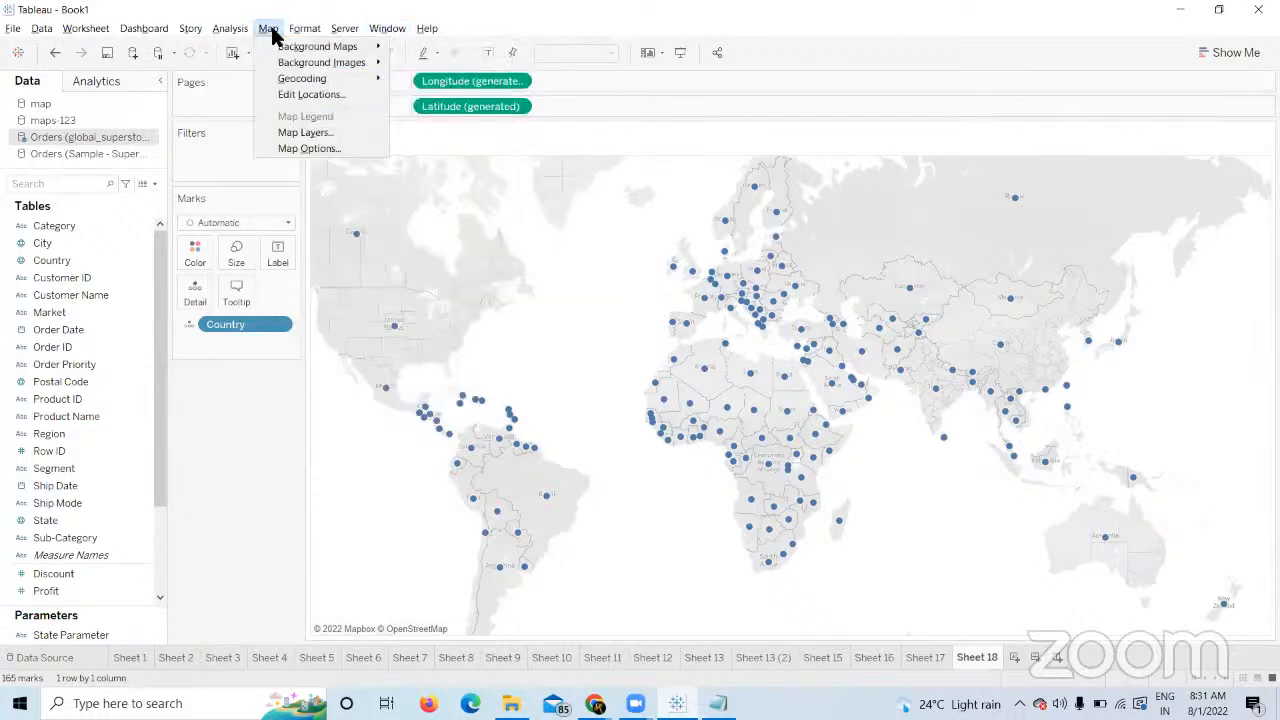
mouse_move(300, 47)
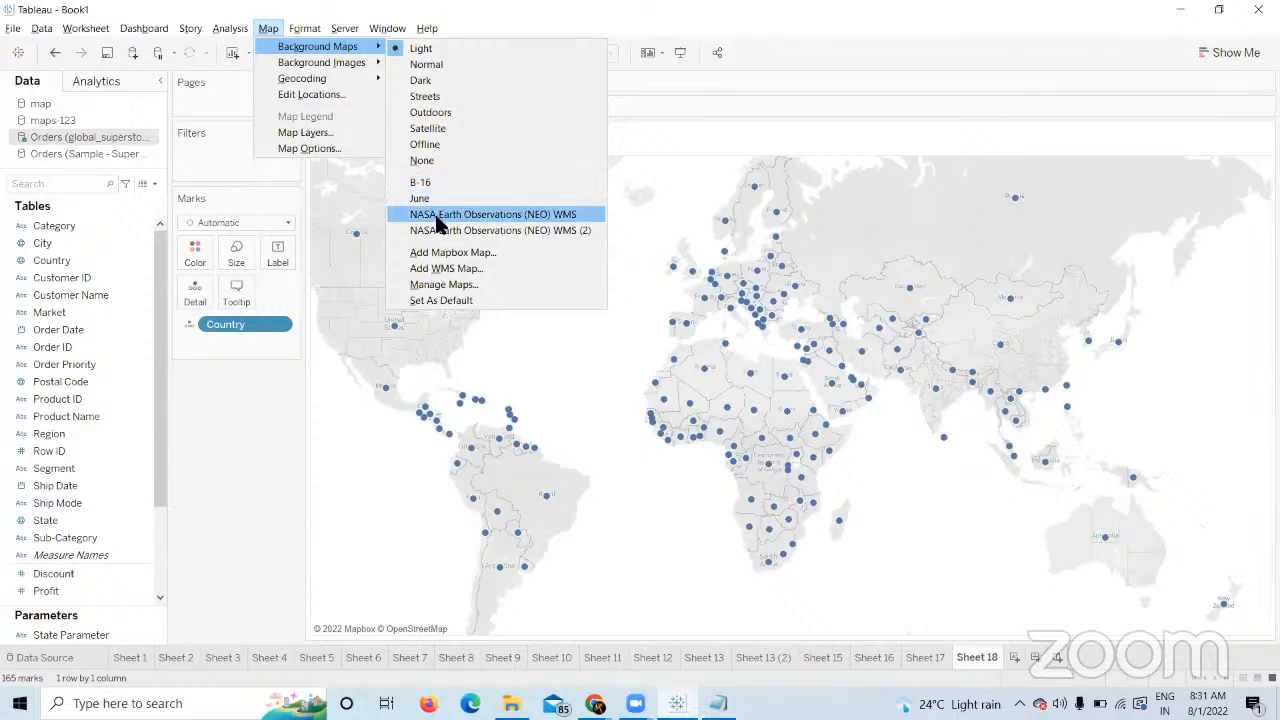
Delete the B-16 and NASA saved background maps in Manage Maps.
click(443, 284)
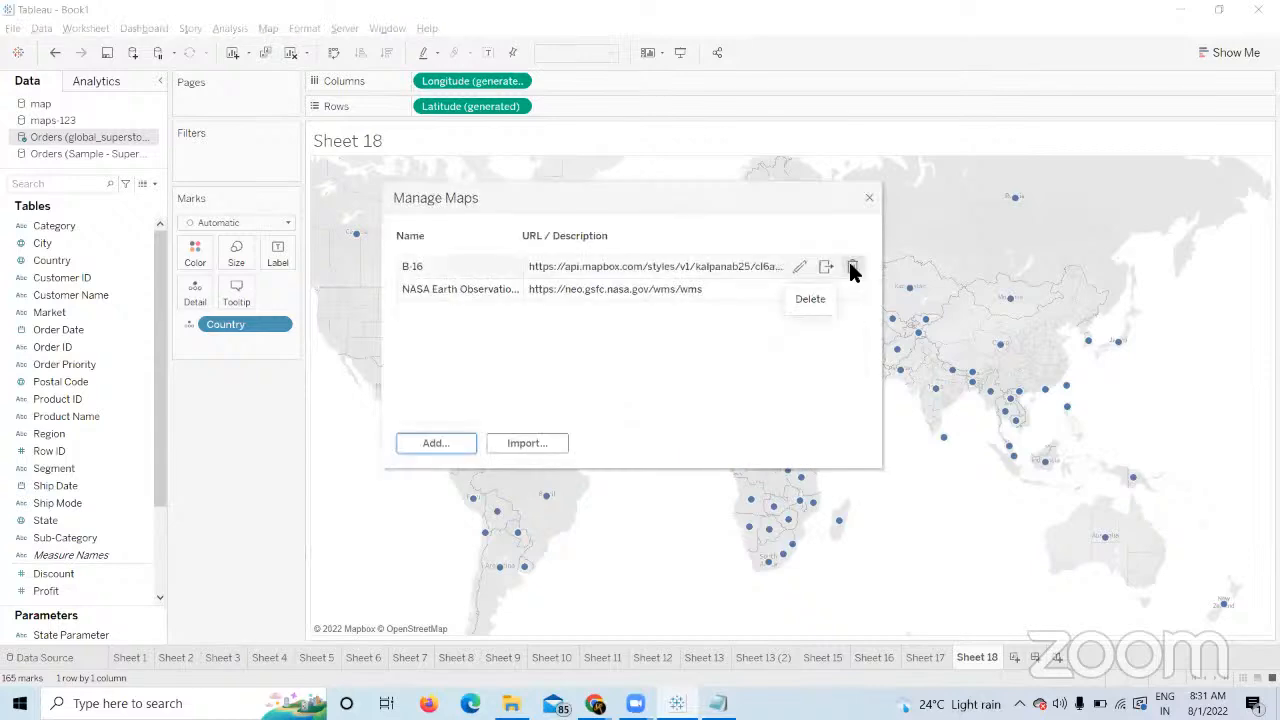
click(849, 264)
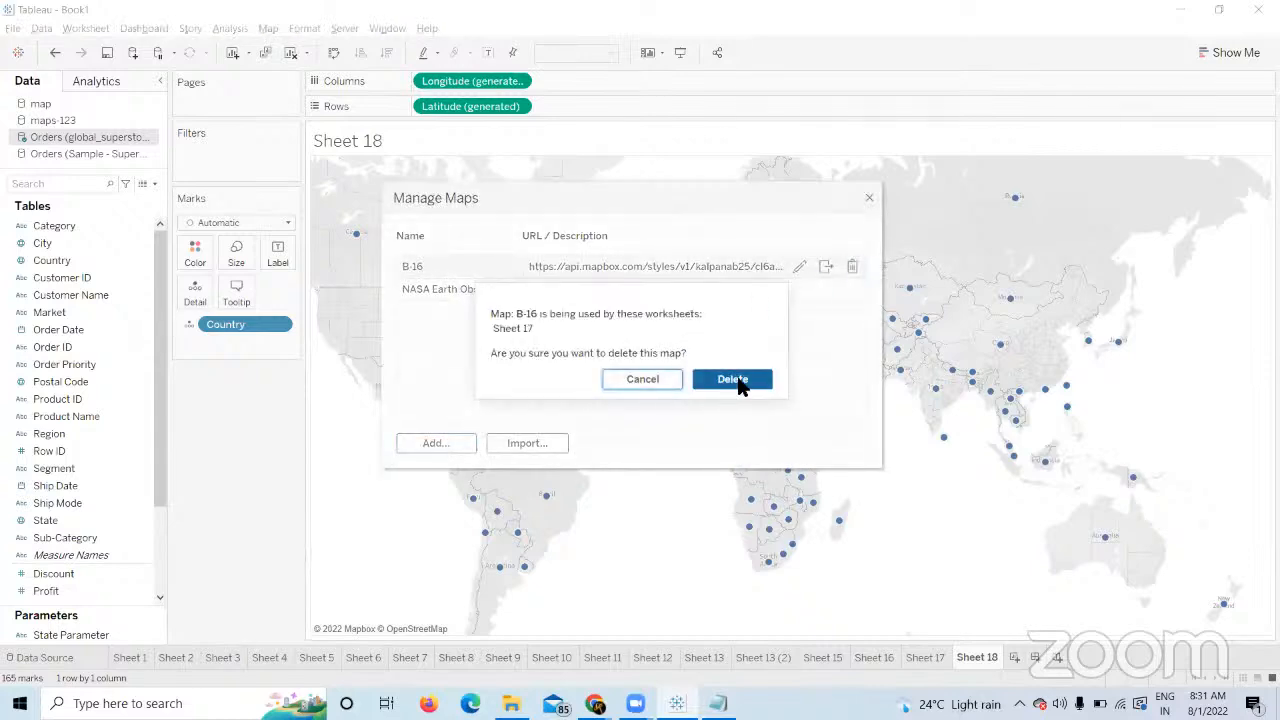
click(738, 383)
click(852, 267)
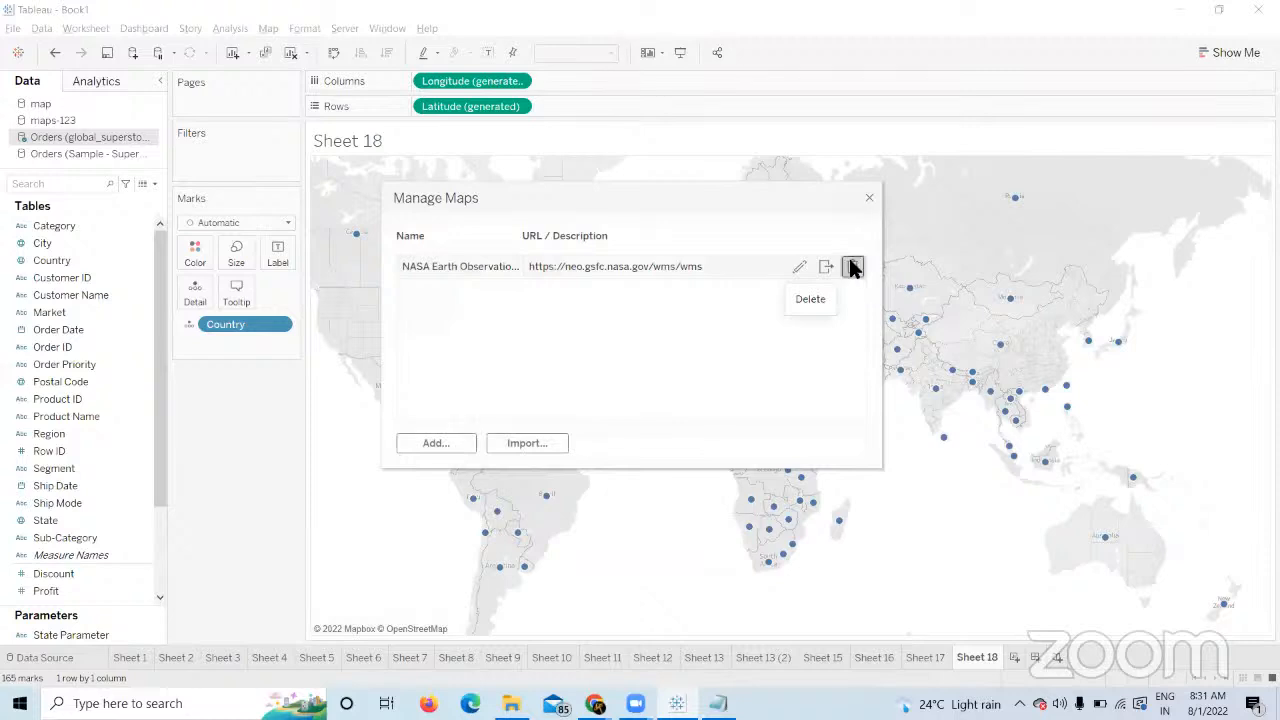
click(740, 386)
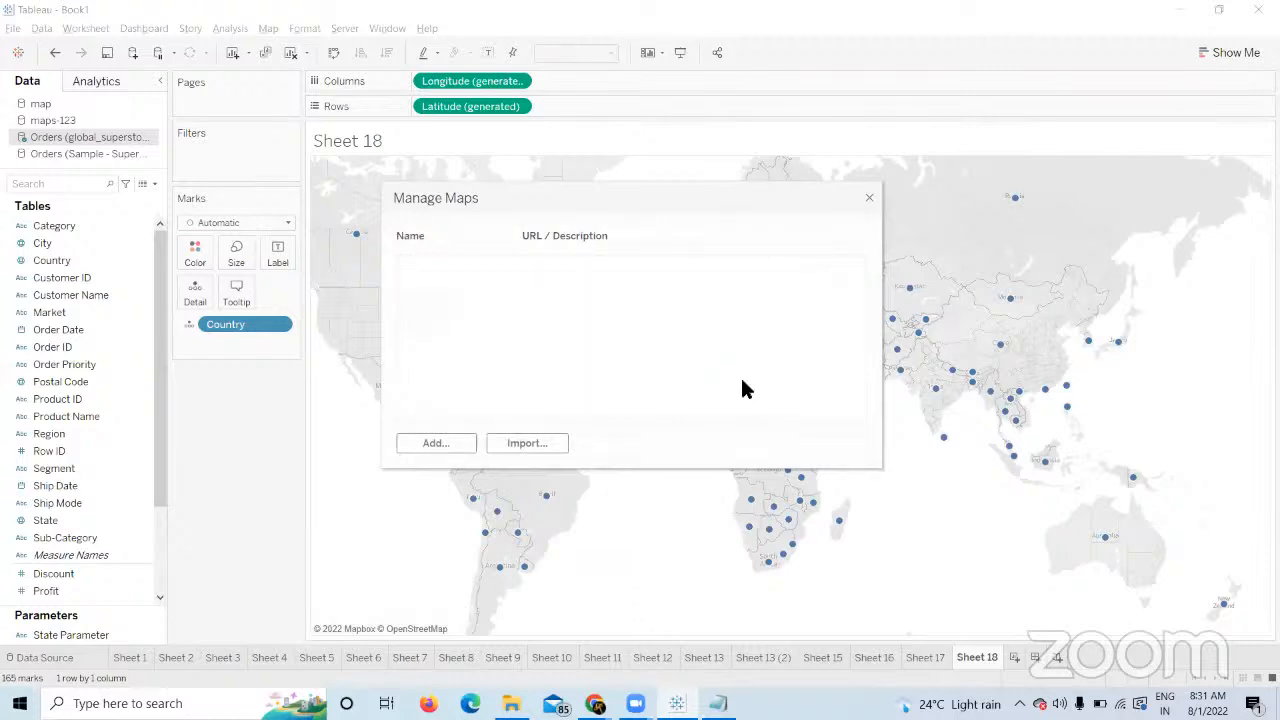
Import B-16.tms from Mapsources so Sheet 18 shows the B-16 Mapbox basemap.
click(530, 441)
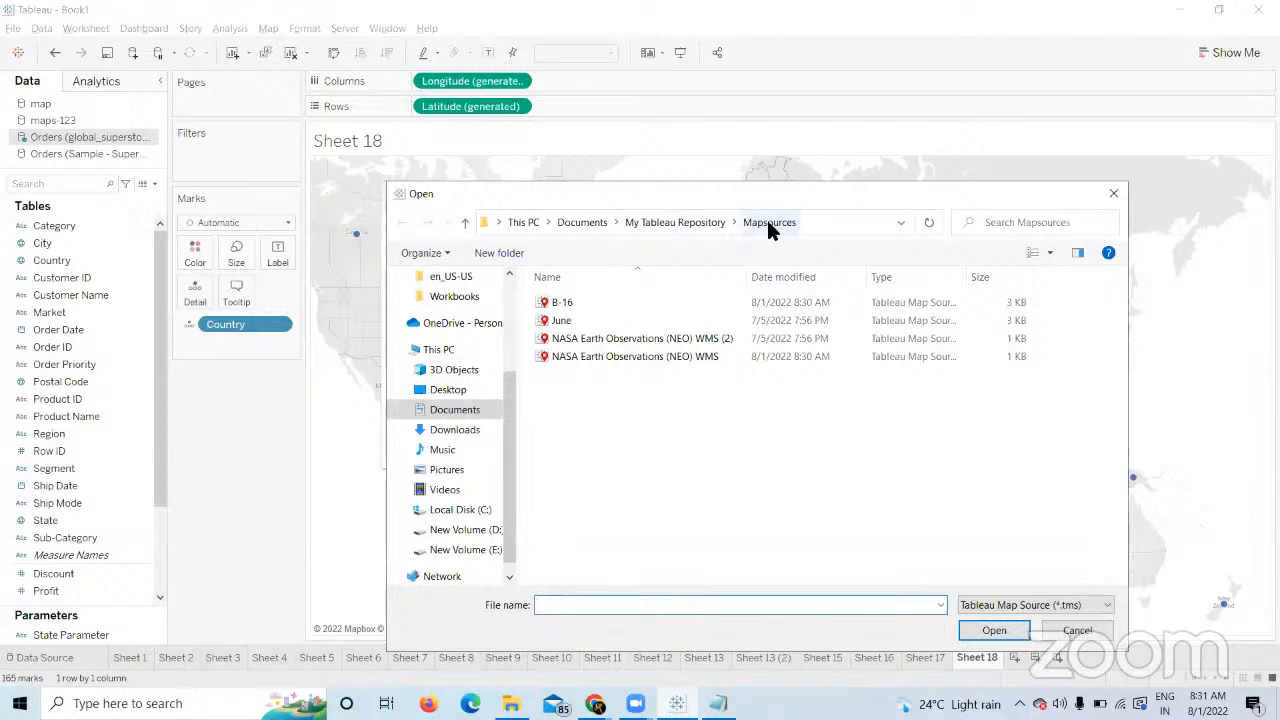
click(592, 298)
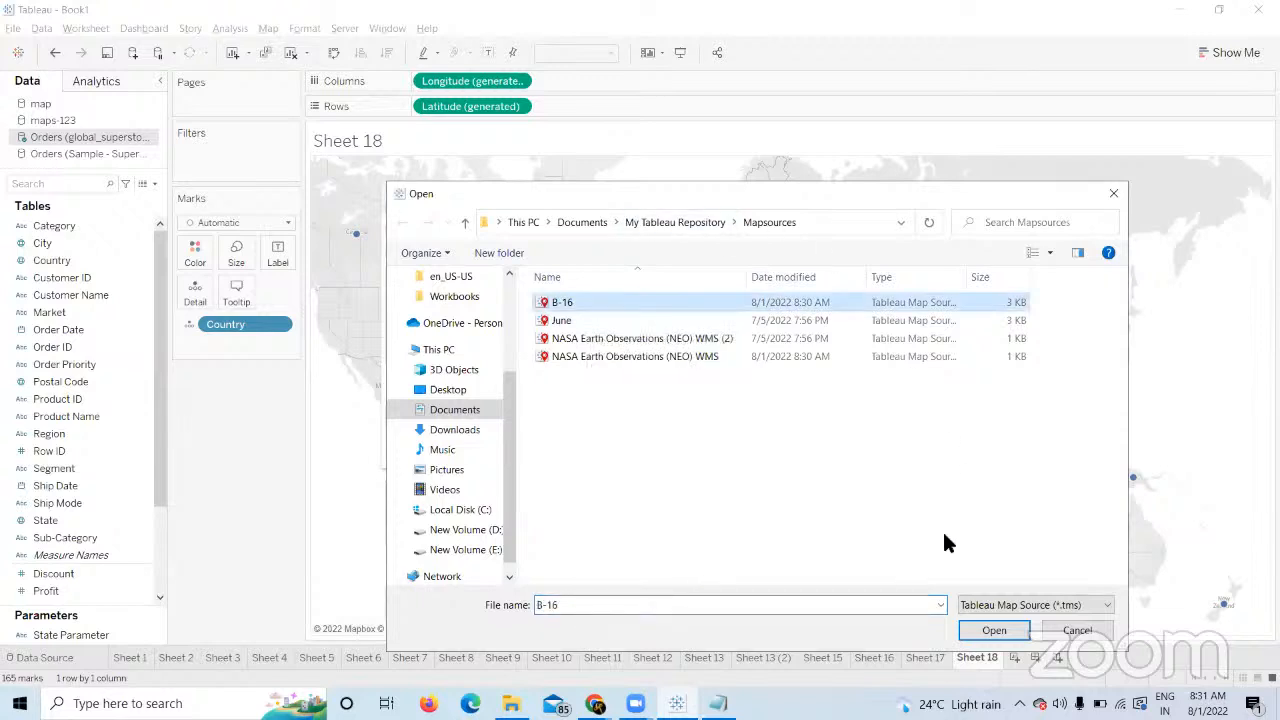
click(968, 627)
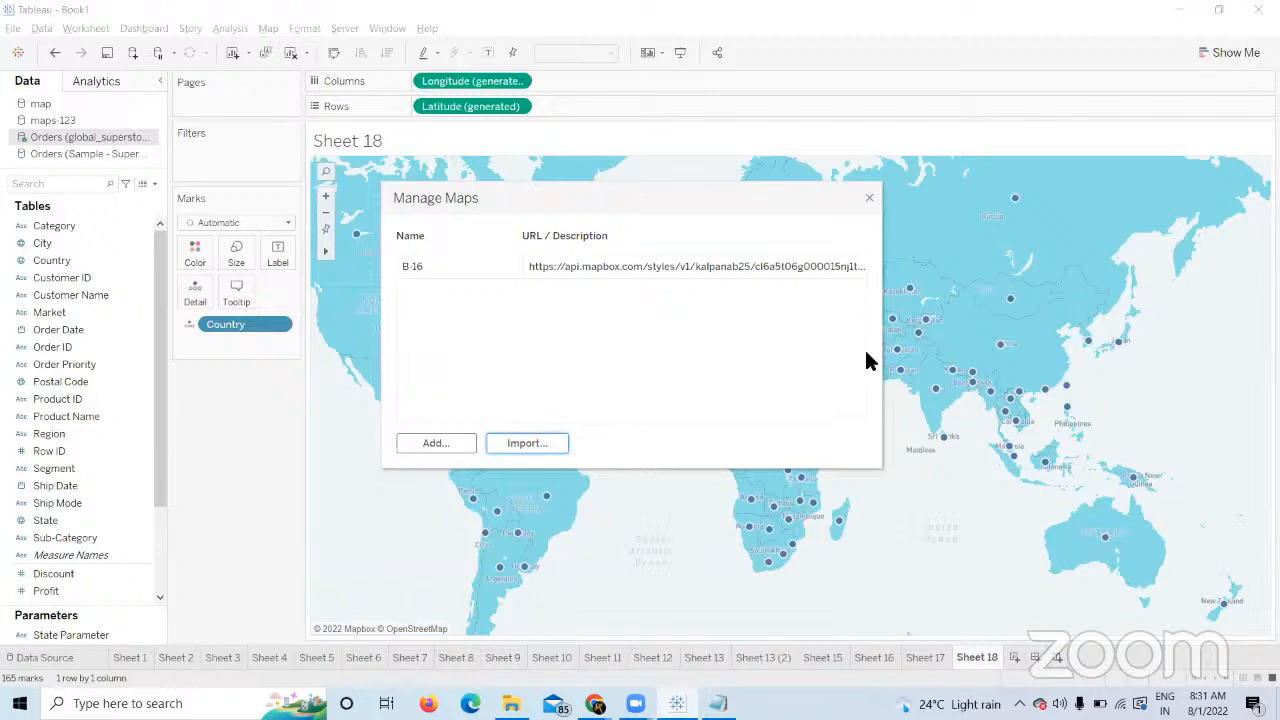
click(866, 200)
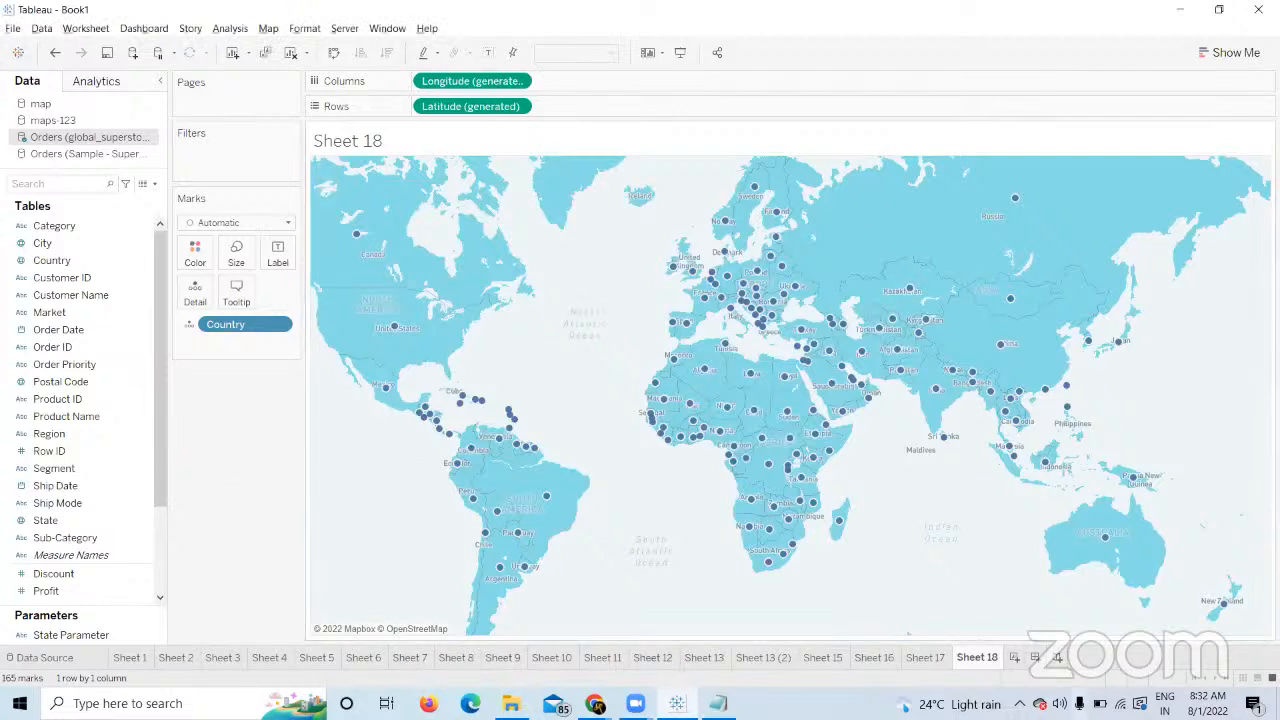
Create Sheet 19 mapping all 165 countries with circles sized by SUM(Sales).
click(1012, 658)
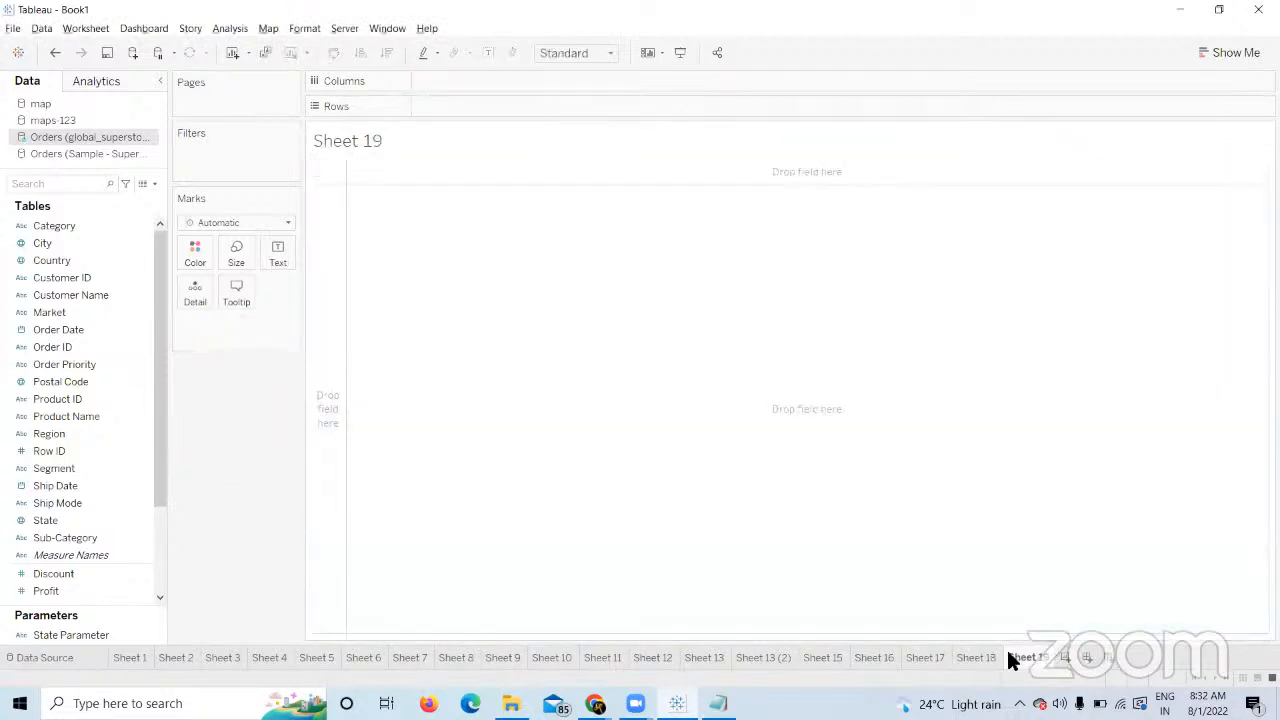
double_click(98, 258)
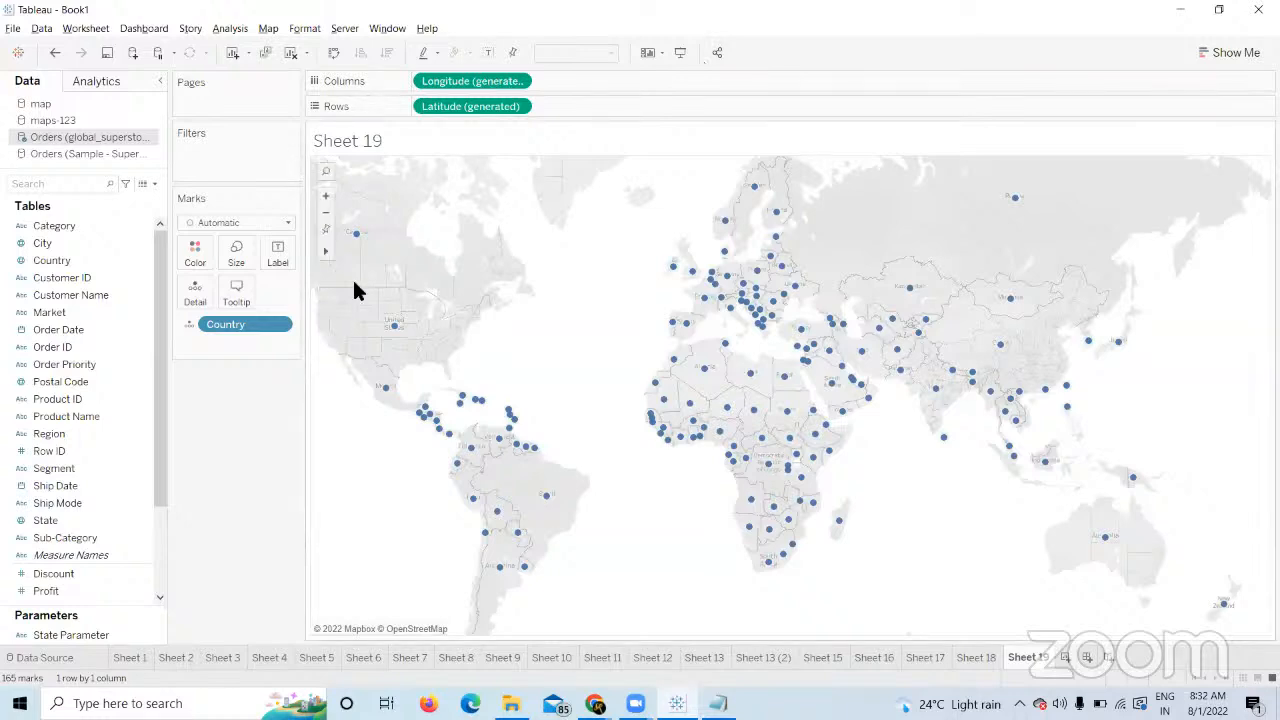
scroll(60, 505, down, 3)
click(55, 505)
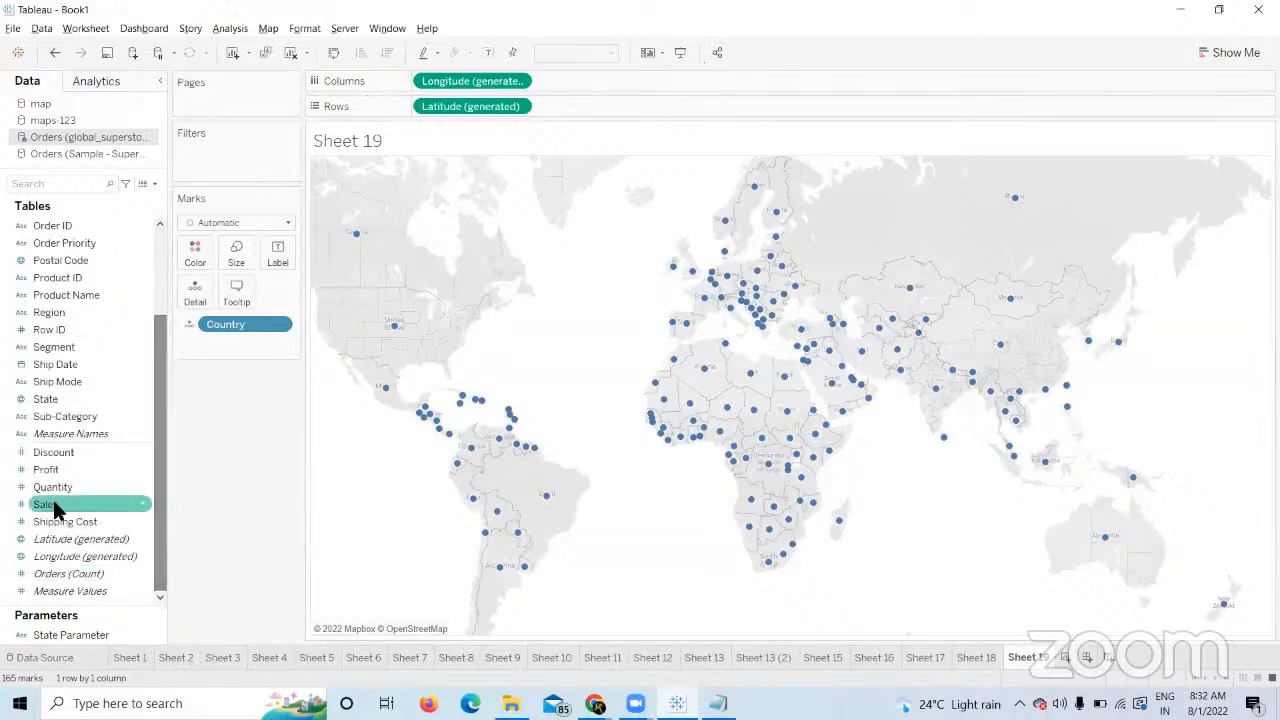
click(50, 489)
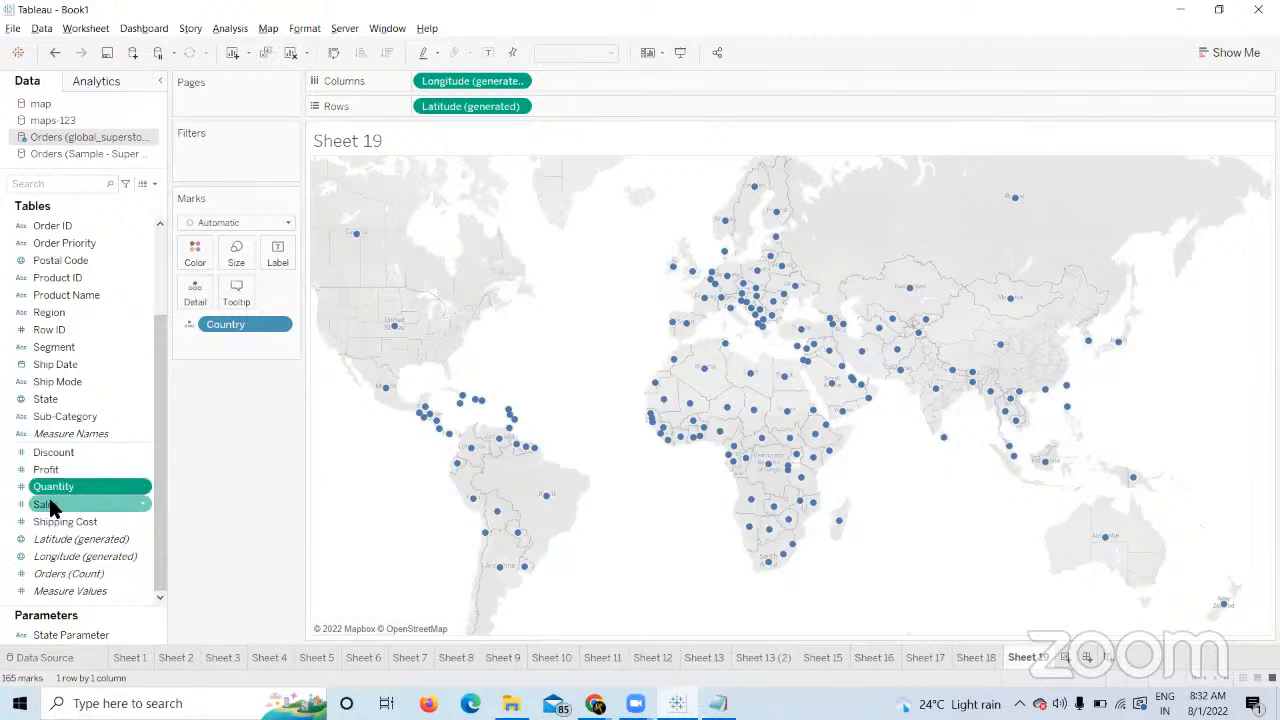
drag(53, 507, 240, 256)
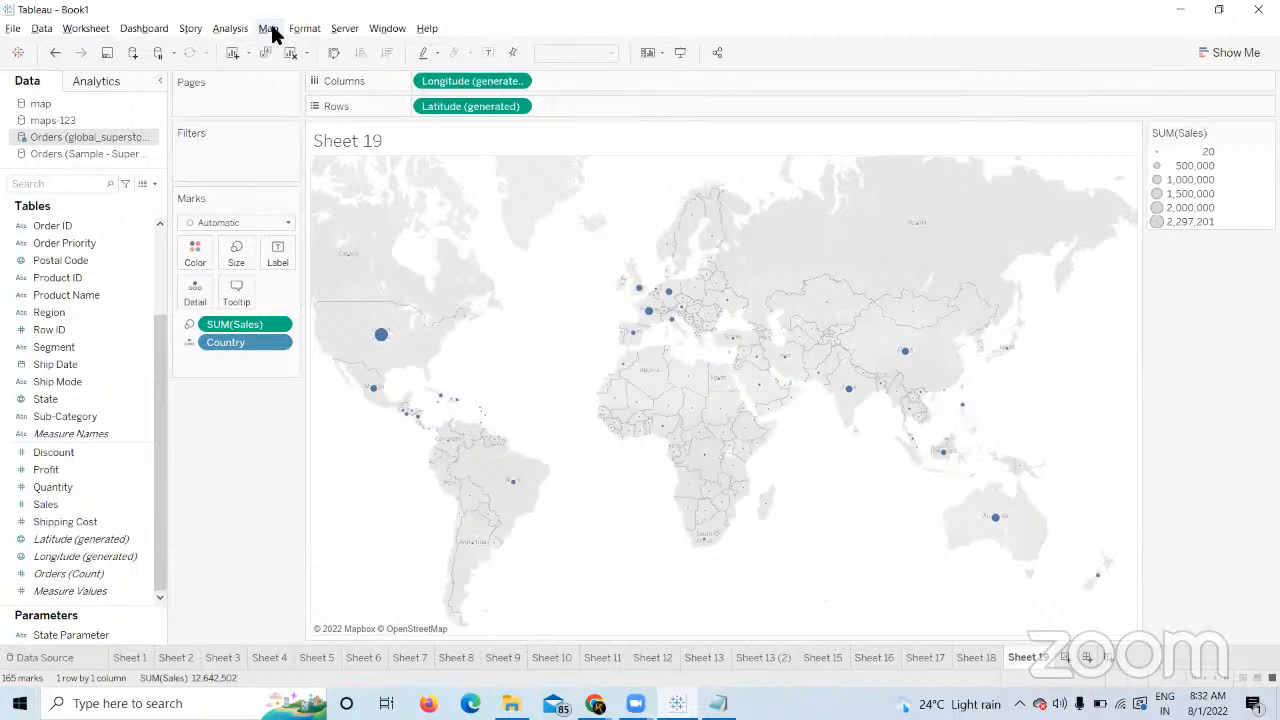
click(274, 31)
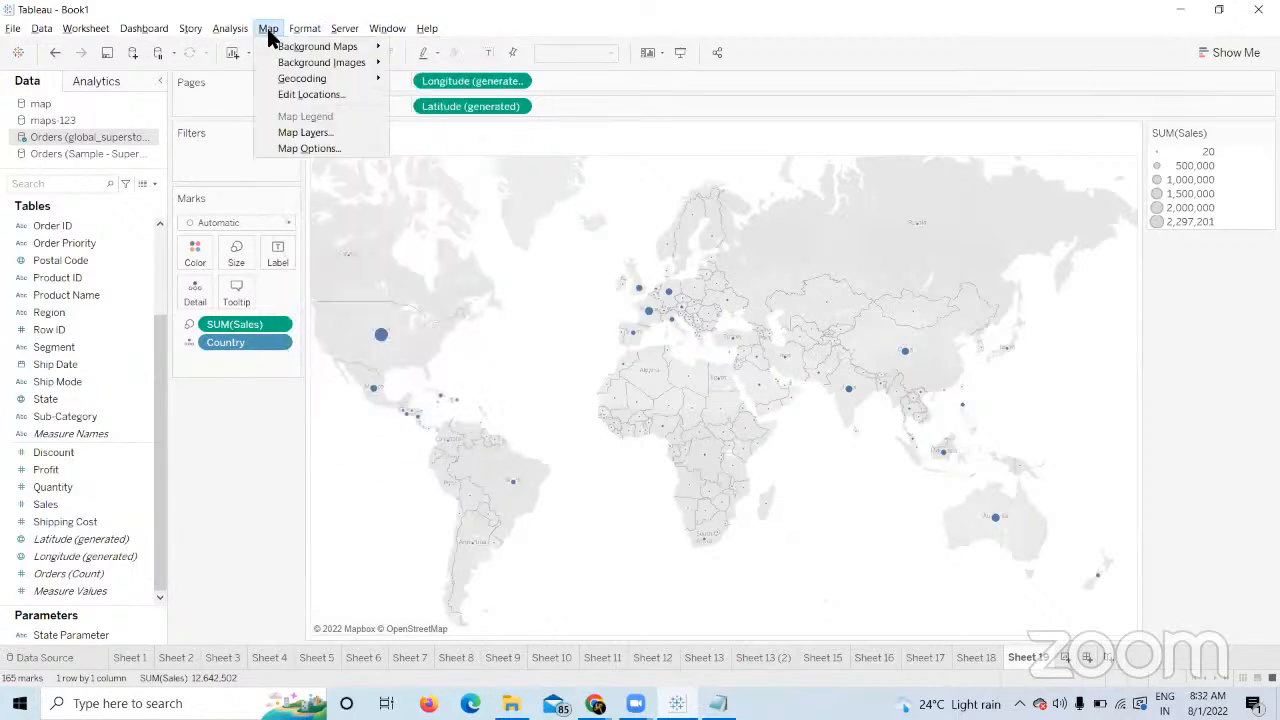
mouse_move(354, 49)
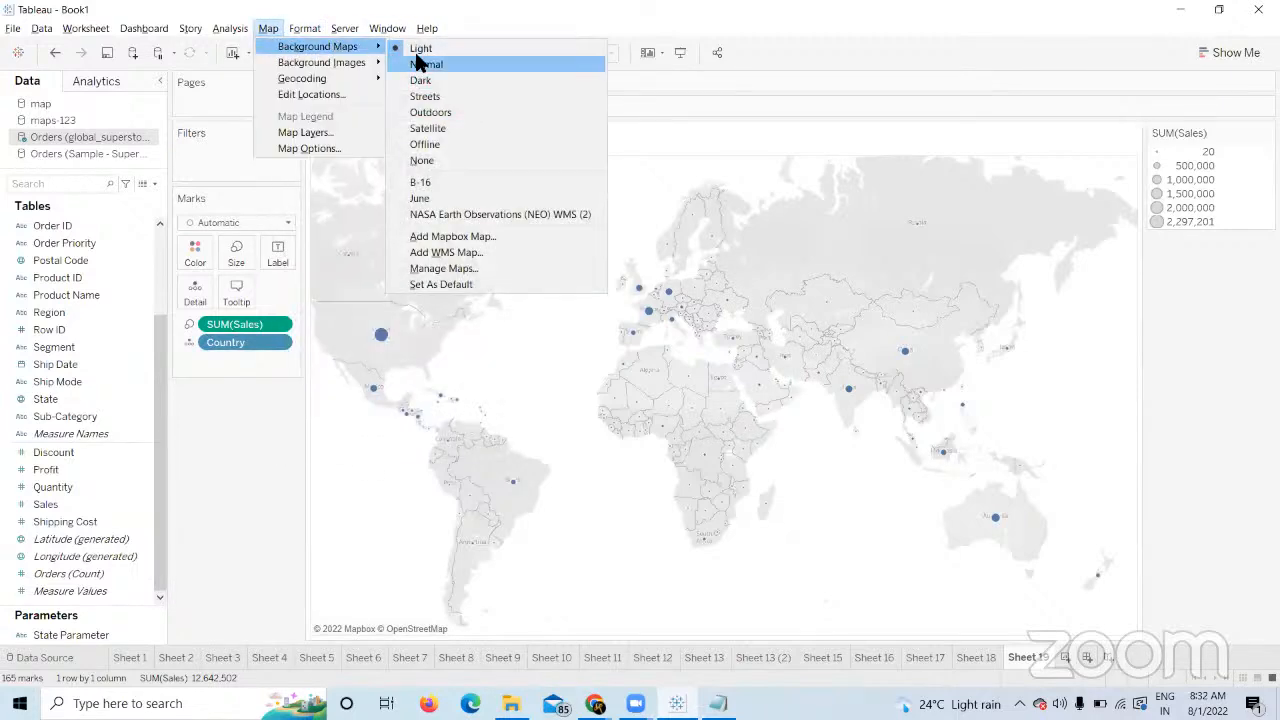
click(305, 132)
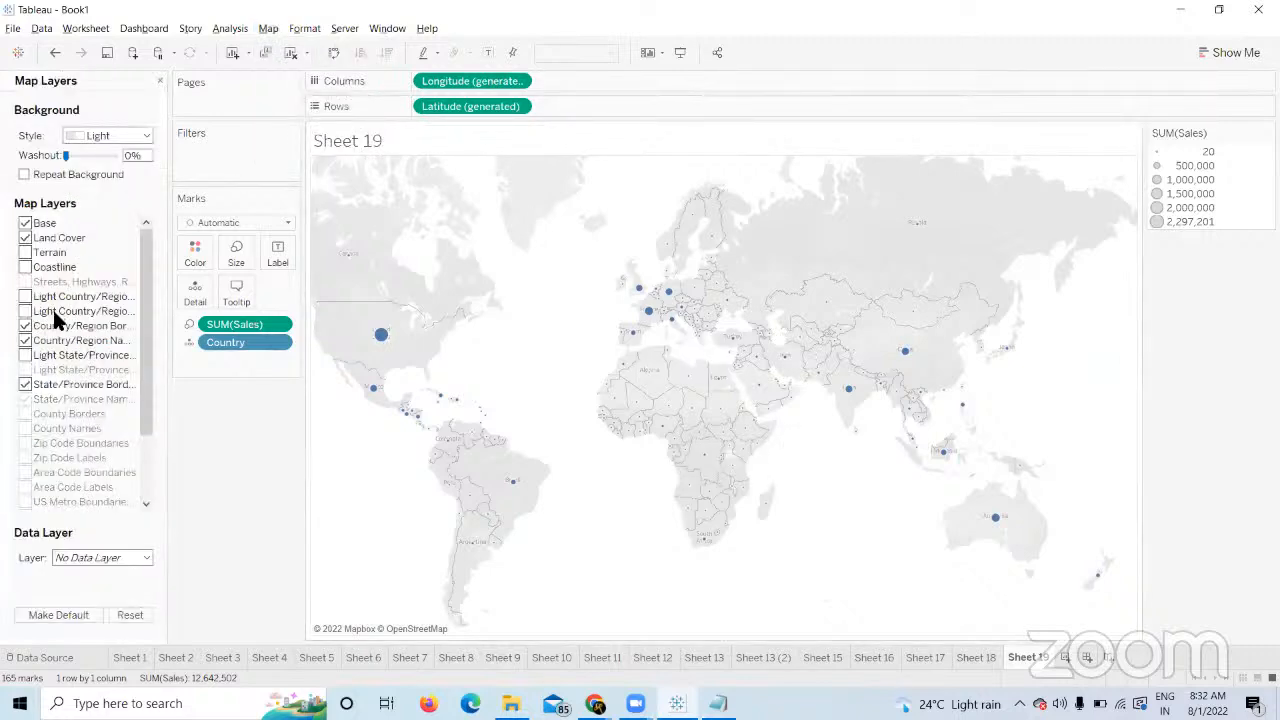
click(161, 79)
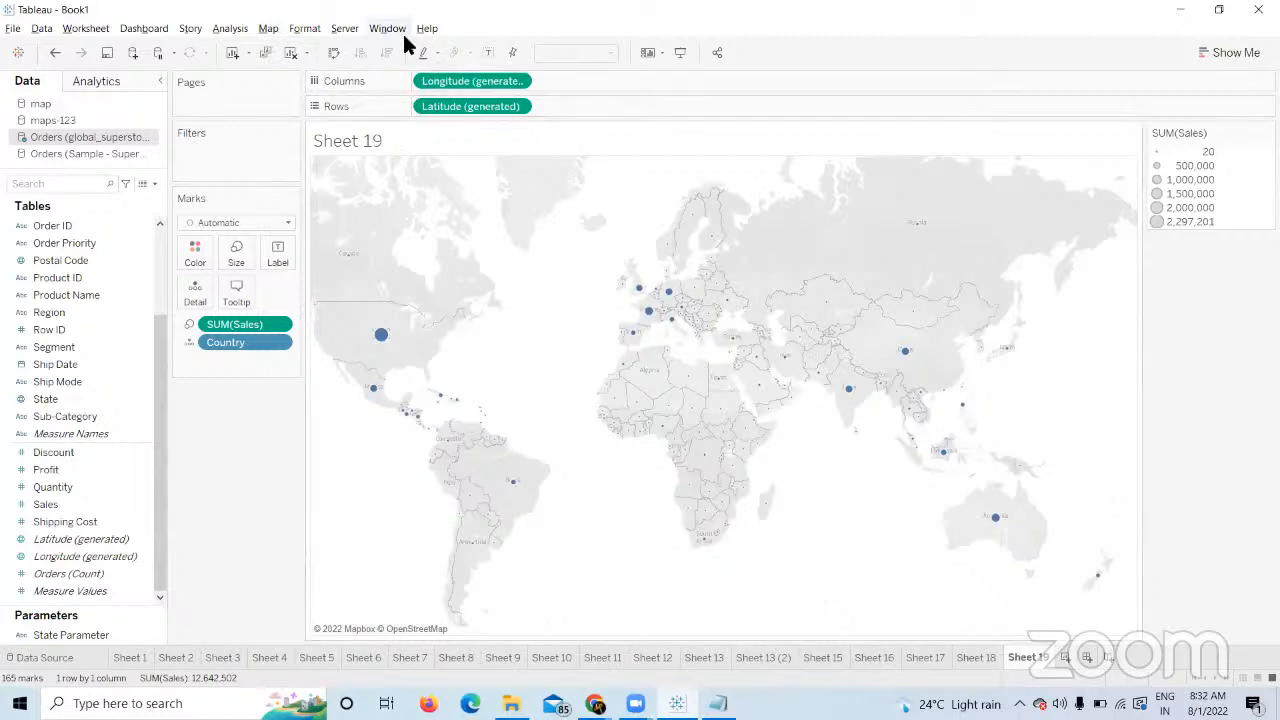
click(266, 30)
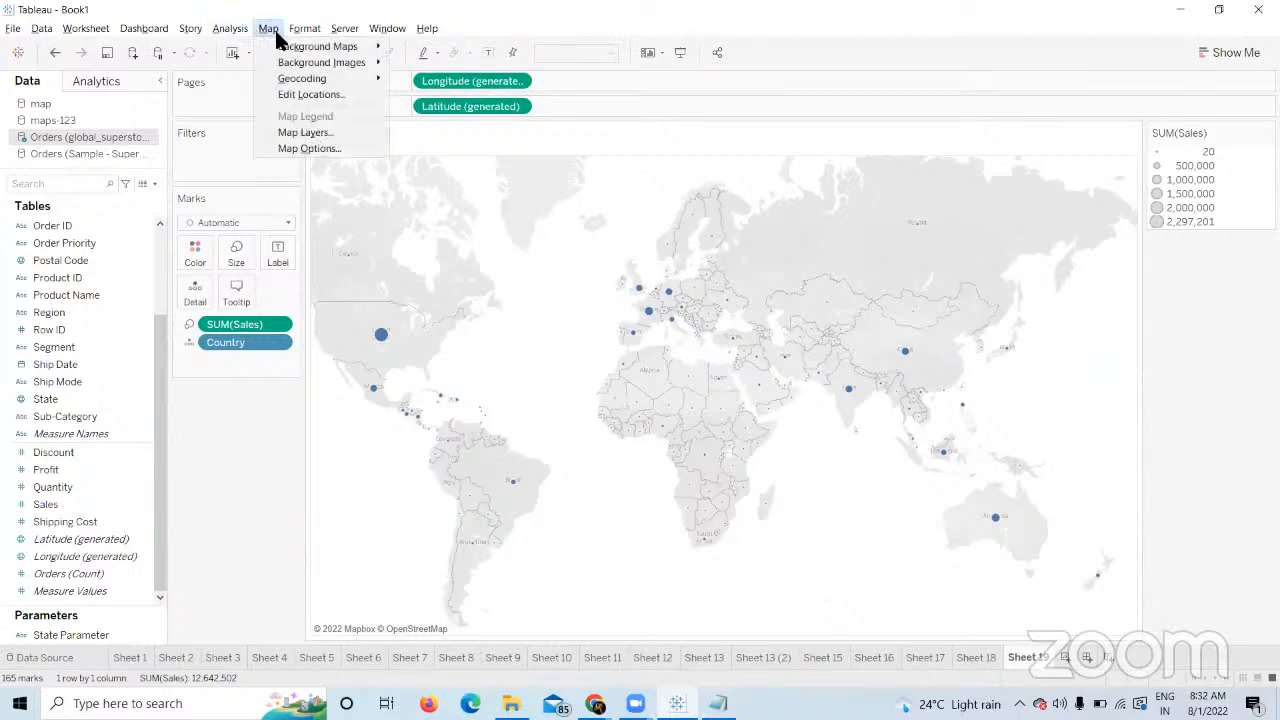
mouse_move(304, 28)
click(265, 28)
click(595, 704)
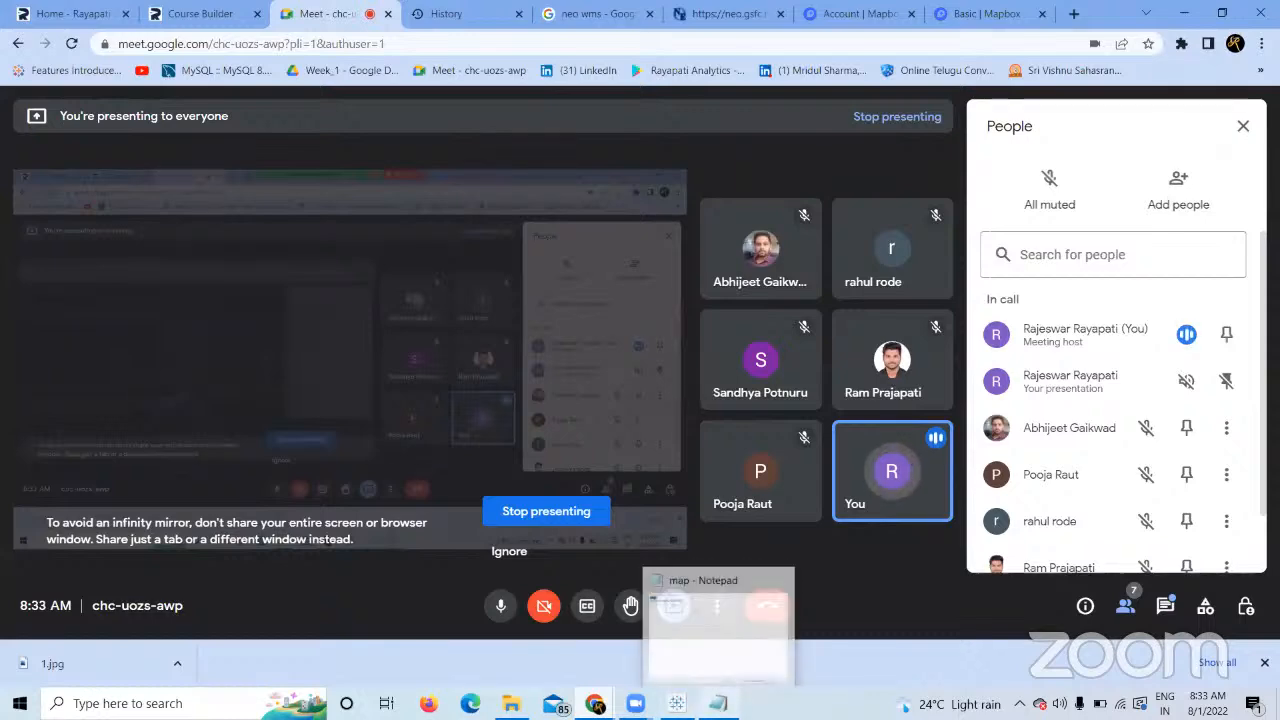
click(677, 704)
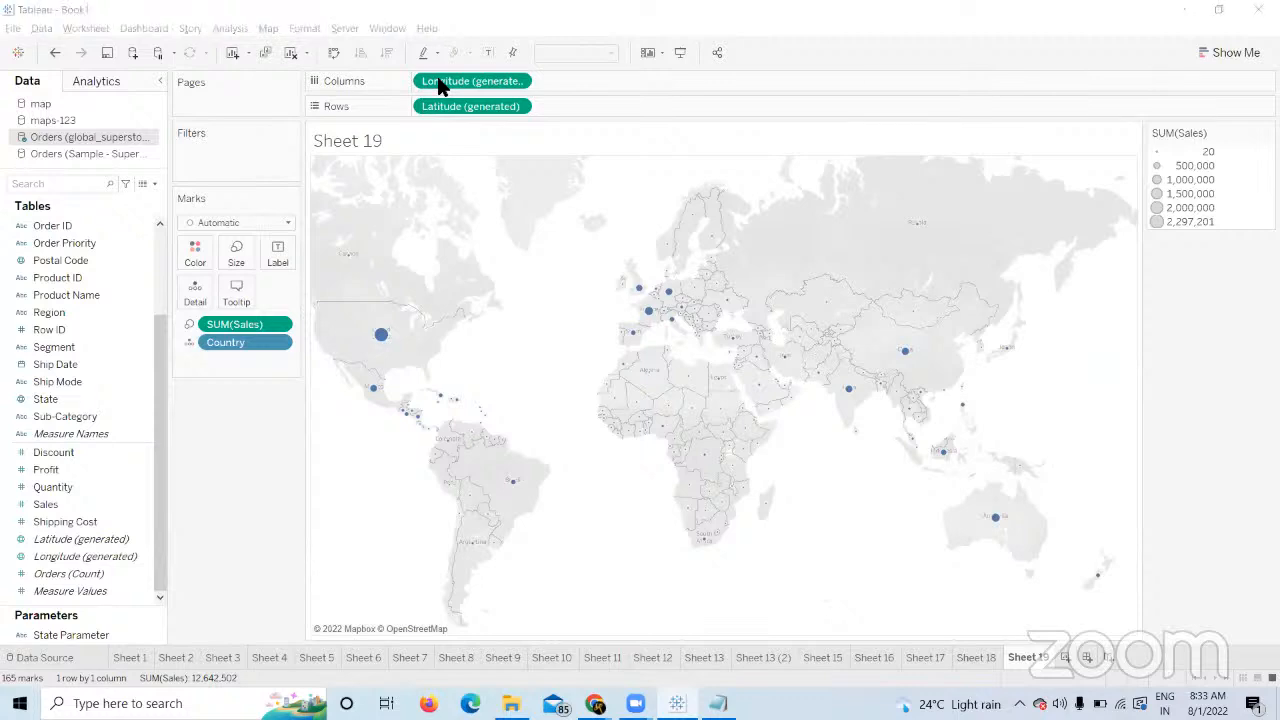
mouse_move(595, 703)
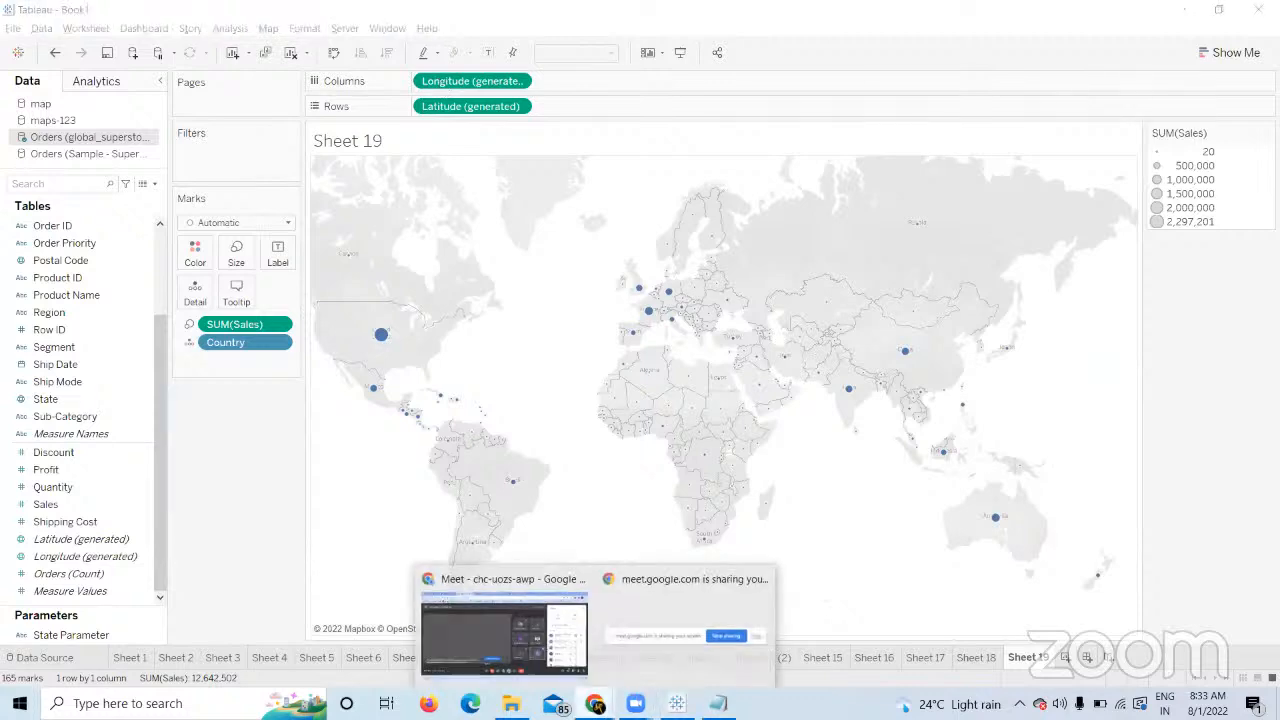
click(446, 633)
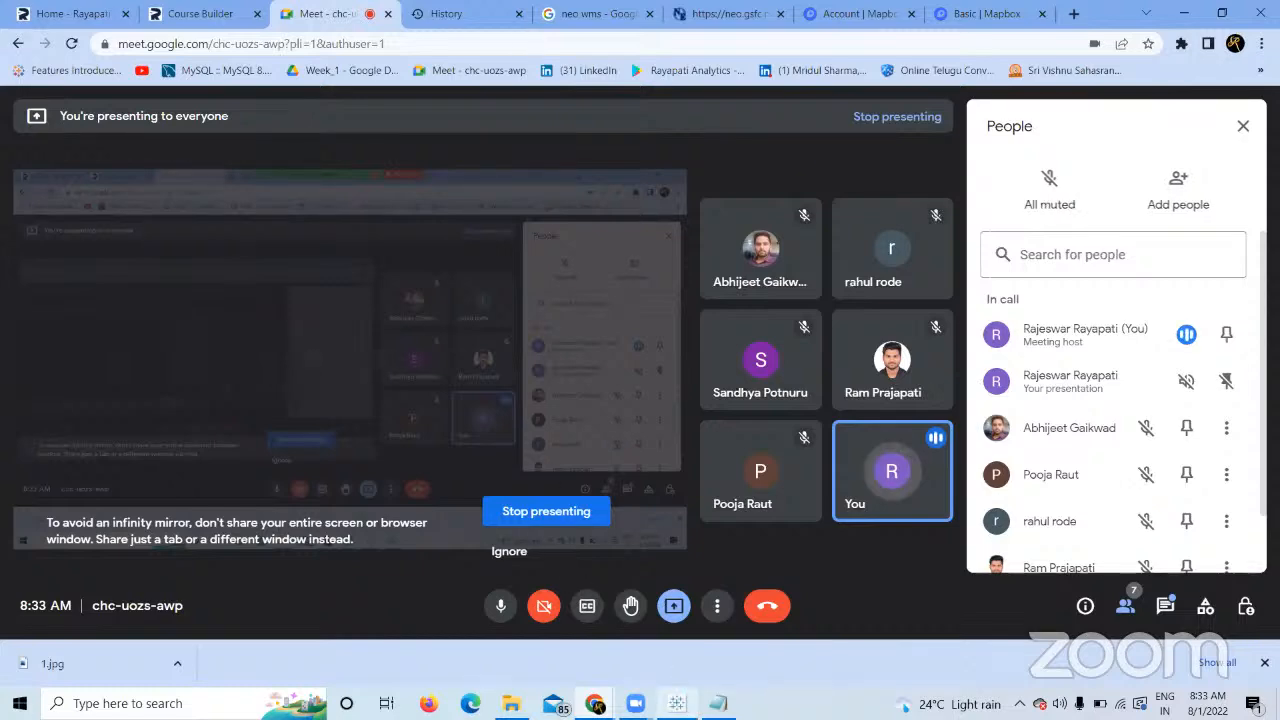
click(678, 703)
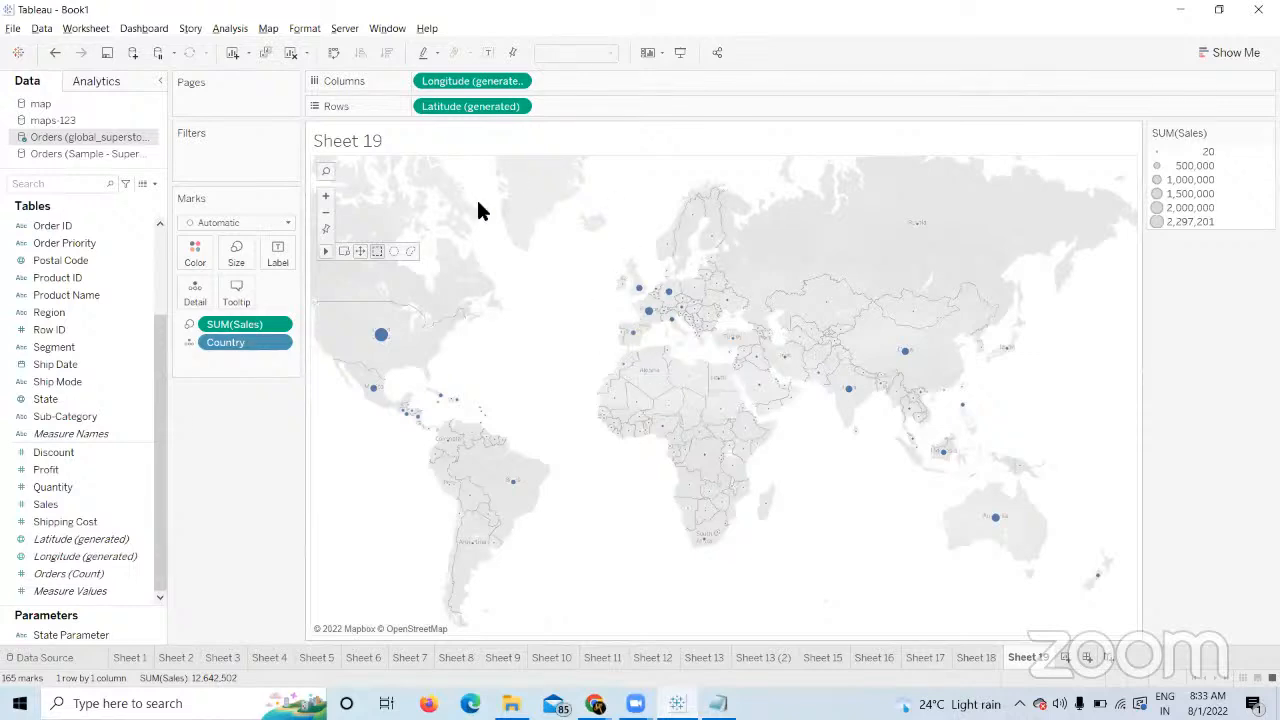
In Map Layers, check Repeat Background and return the style to Light after trying Dark.
click(268, 28)
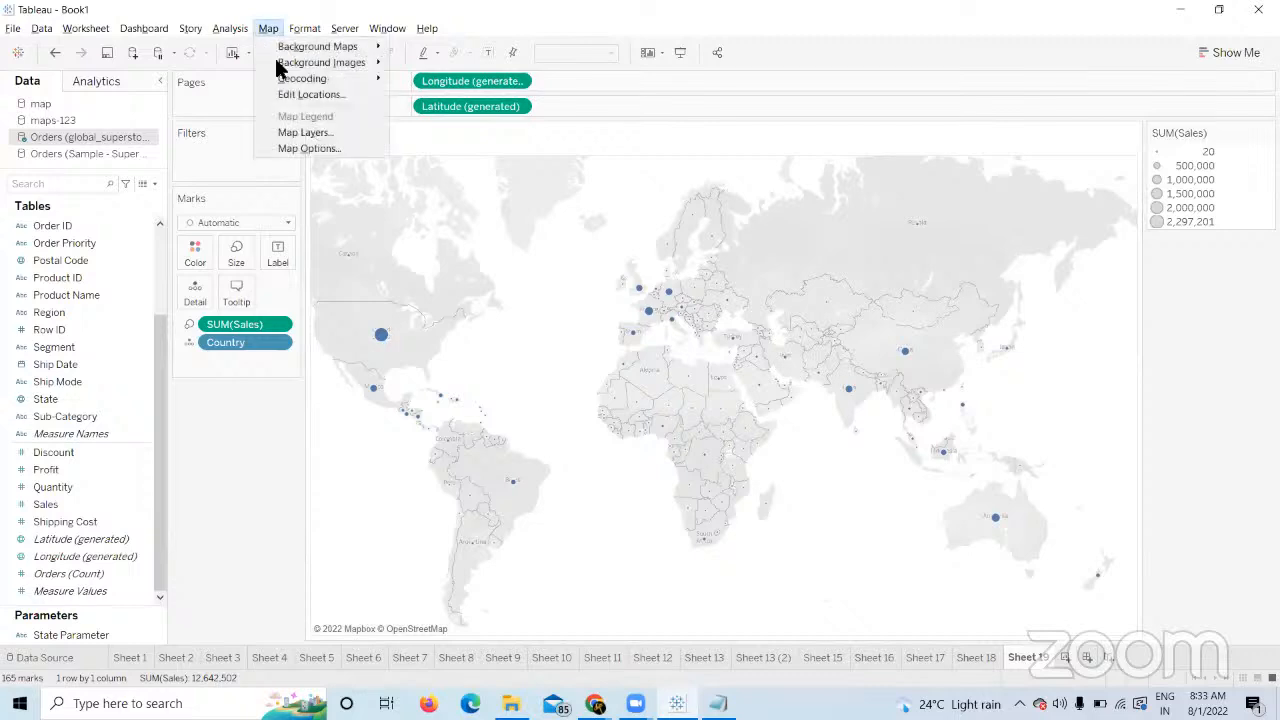
click(320, 134)
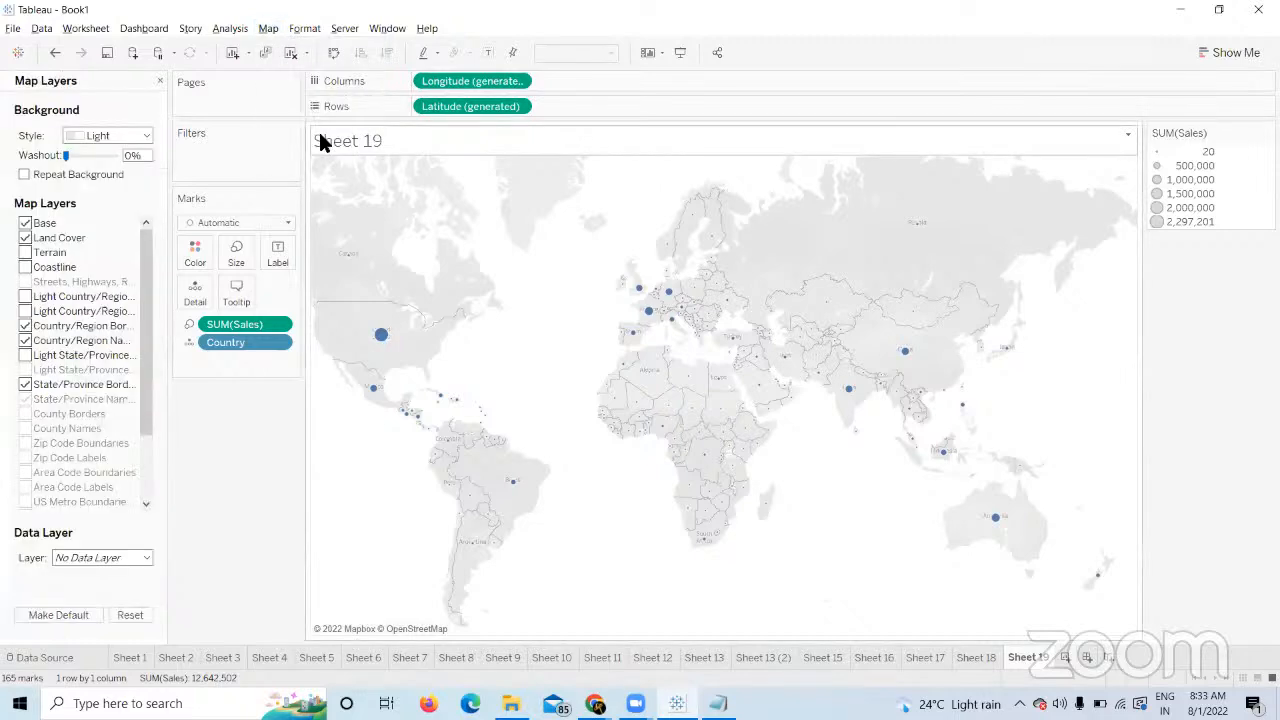
click(268, 30)
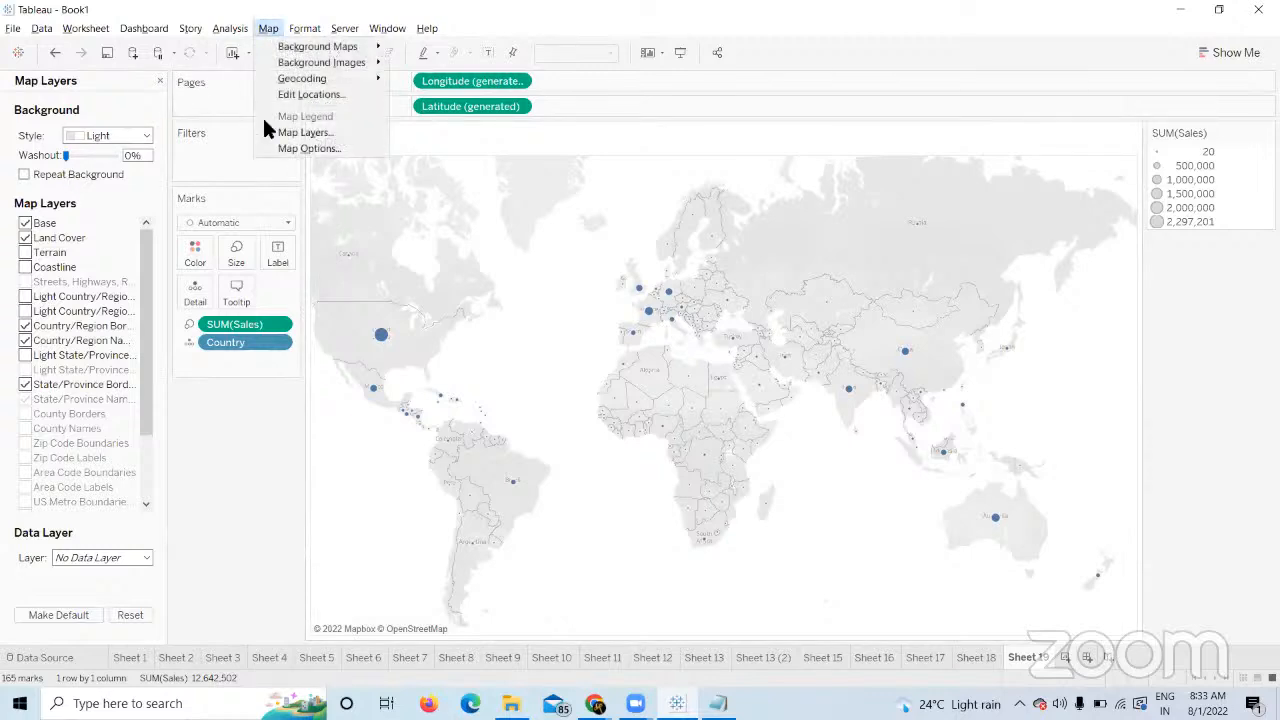
click(202, 477)
click(145, 137)
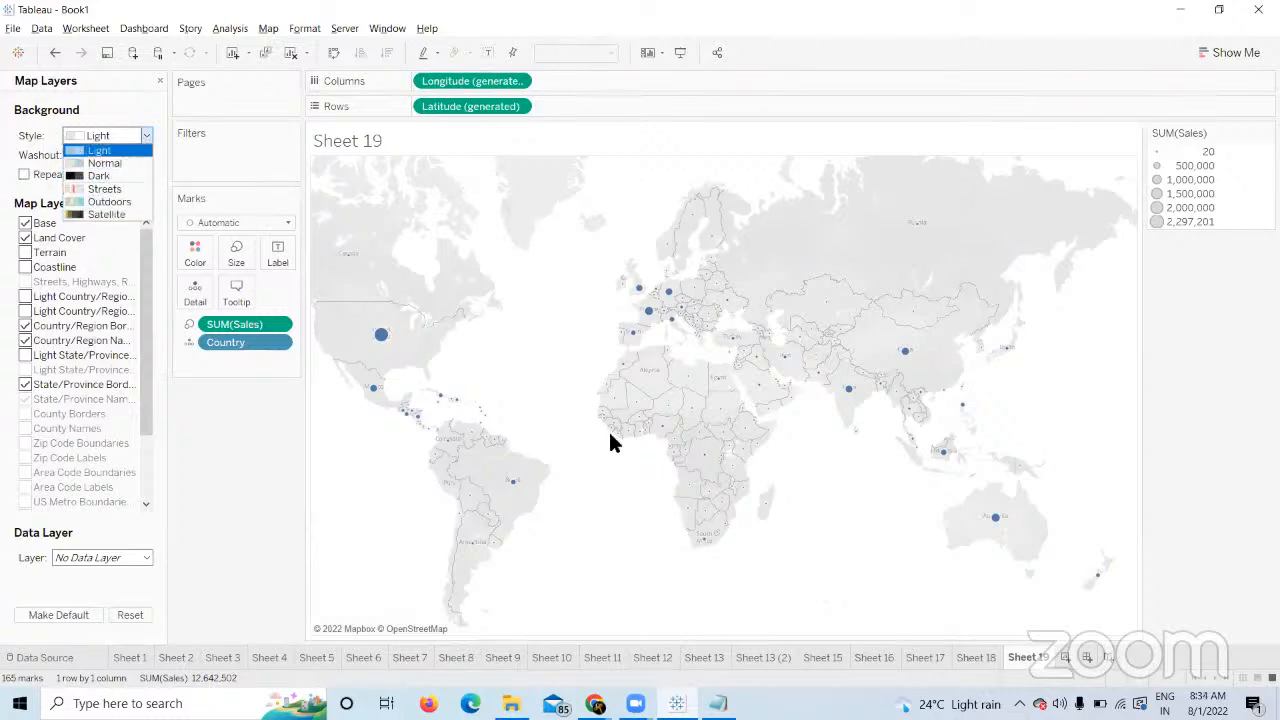
click(57, 164)
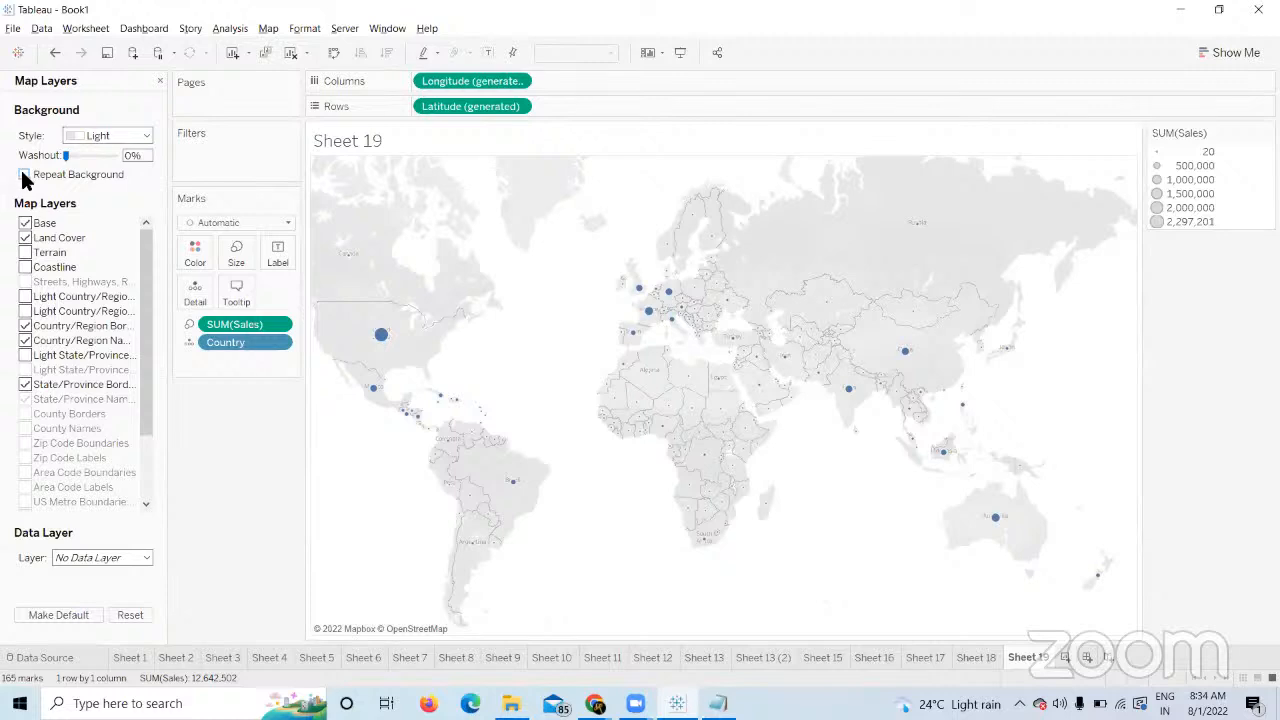
click(142, 136)
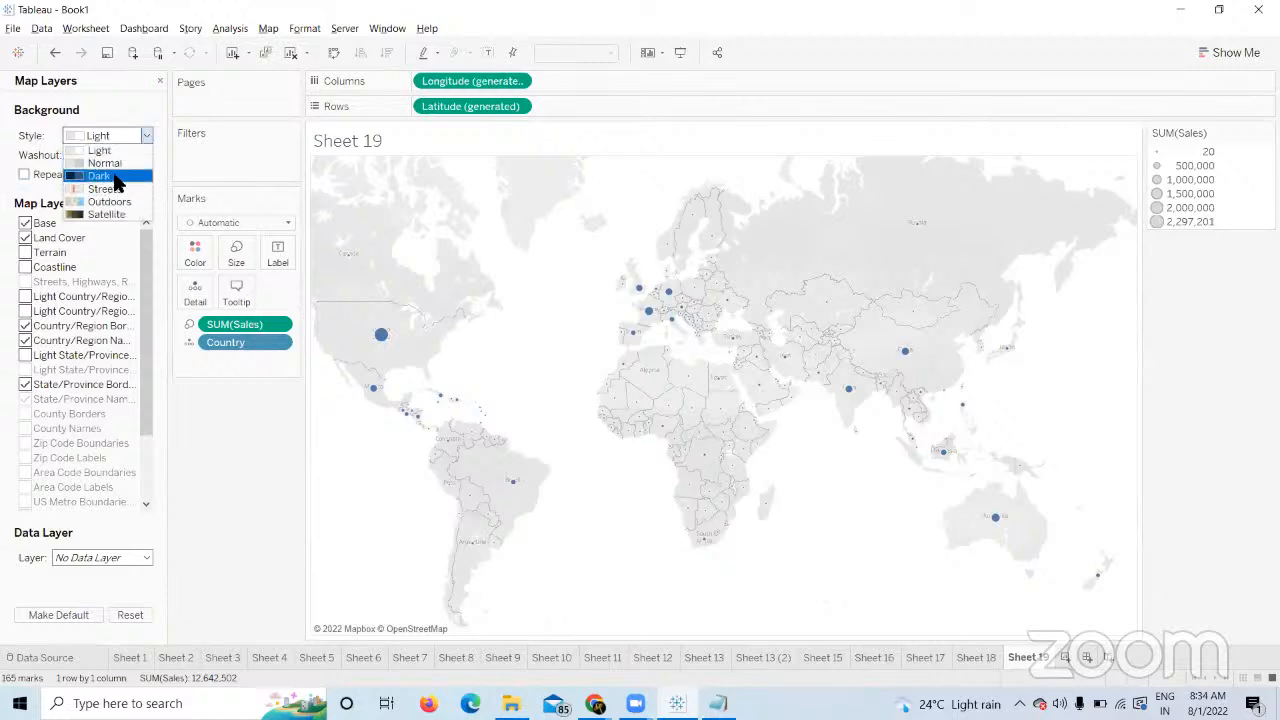
click(112, 176)
click(114, 176)
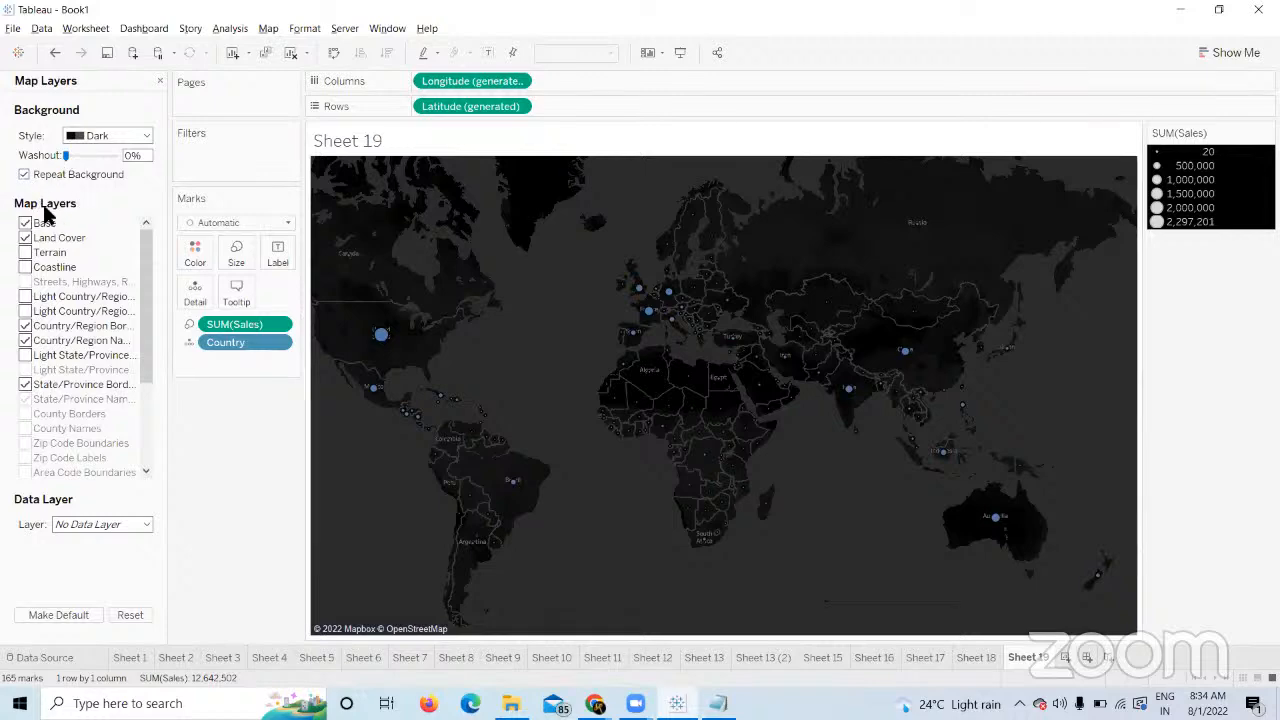
click(145, 135)
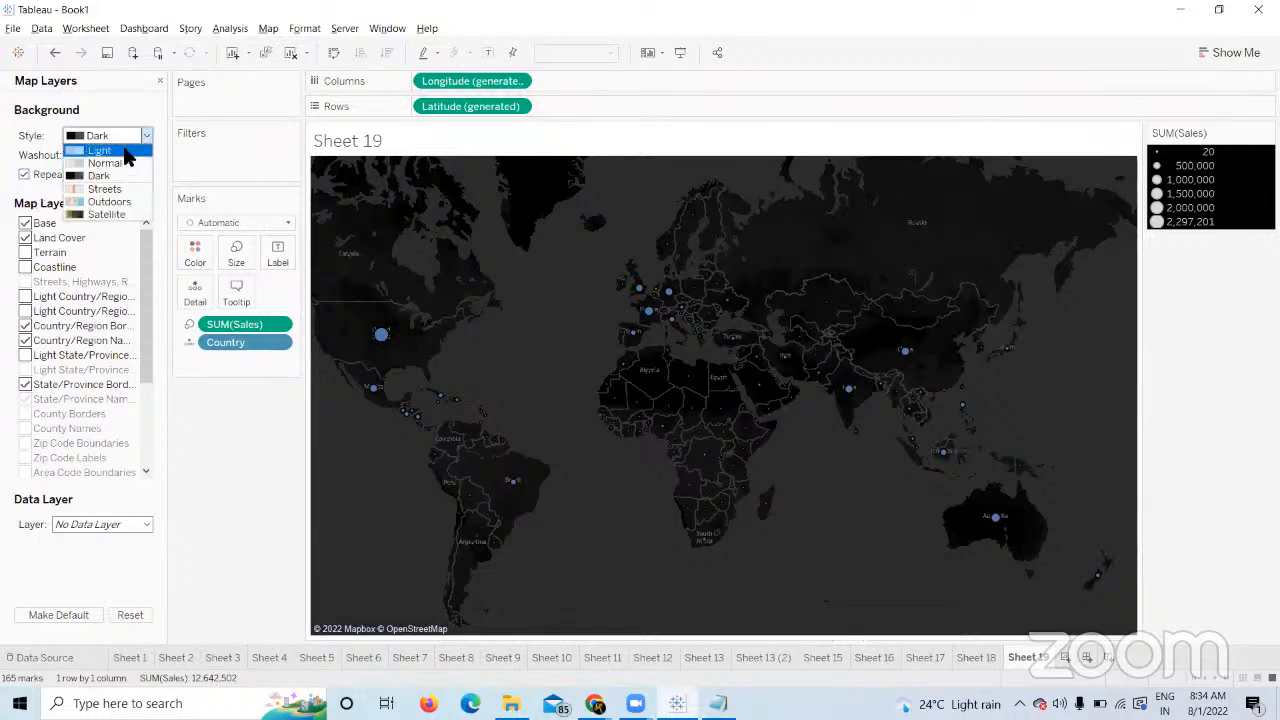
click(123, 150)
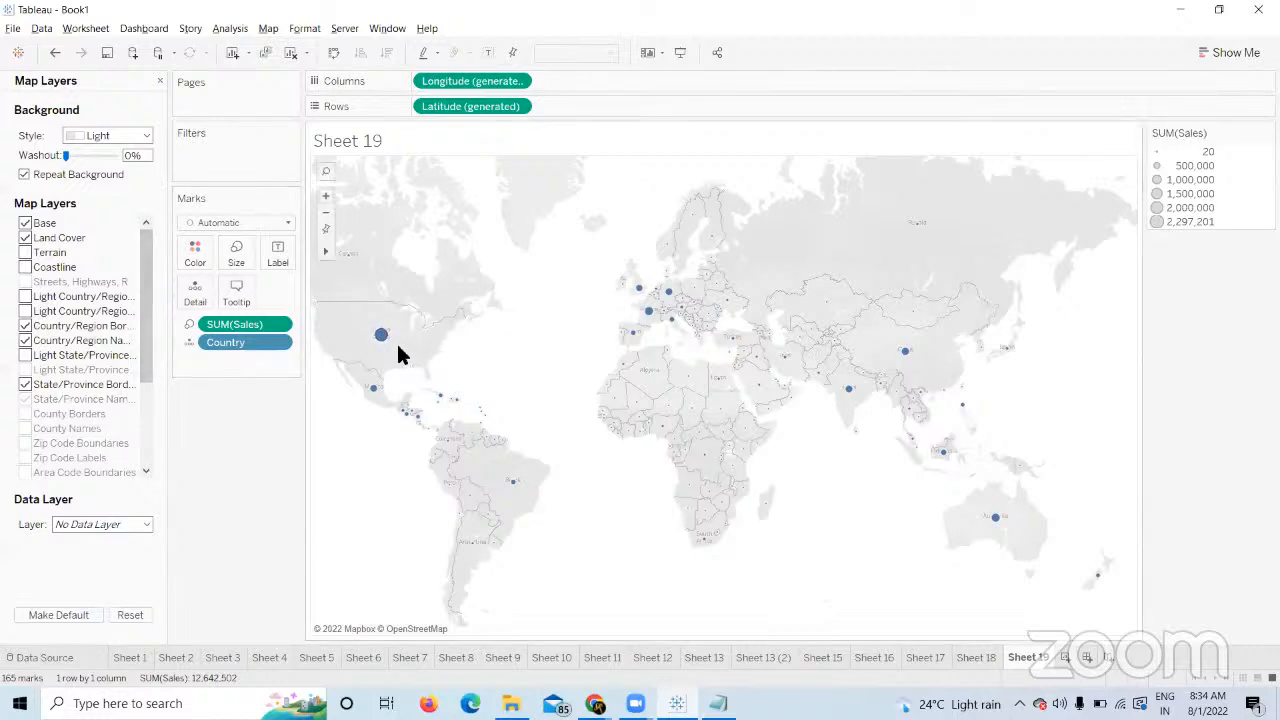
Show SUM(Sales) as labels on the country points, labelling only the Min/Max values.
click(191, 322)
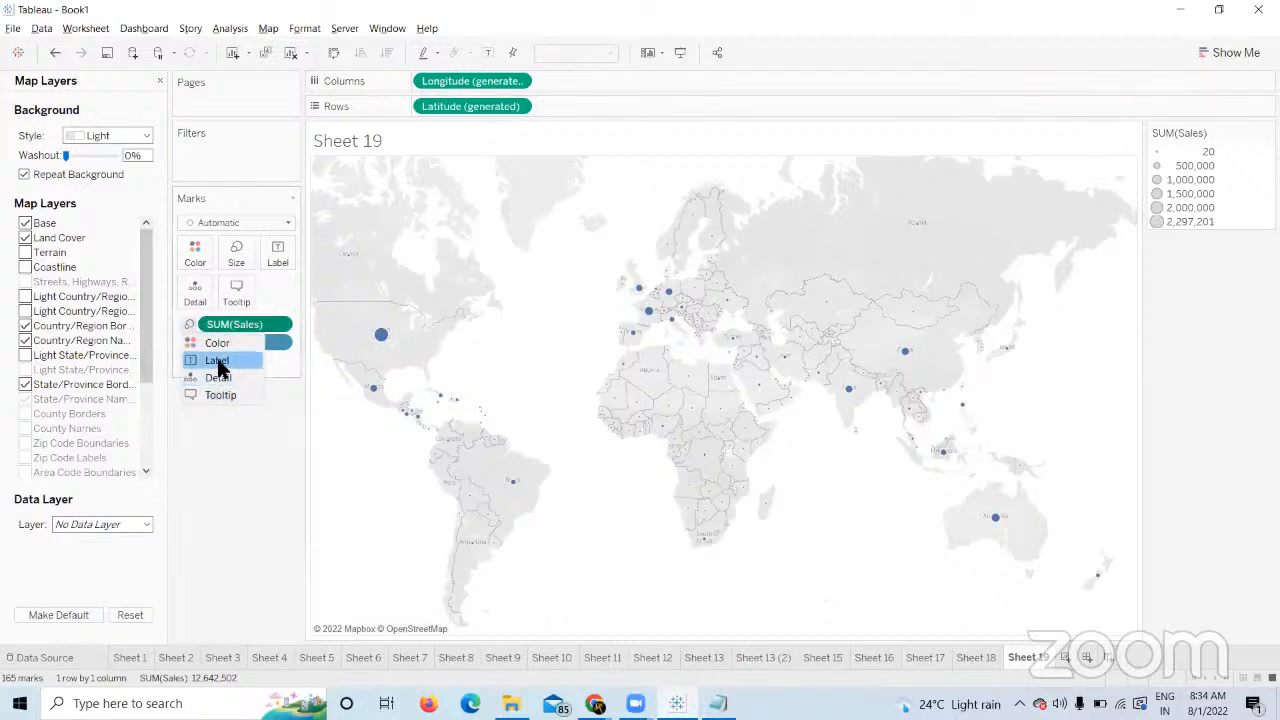
click(216, 361)
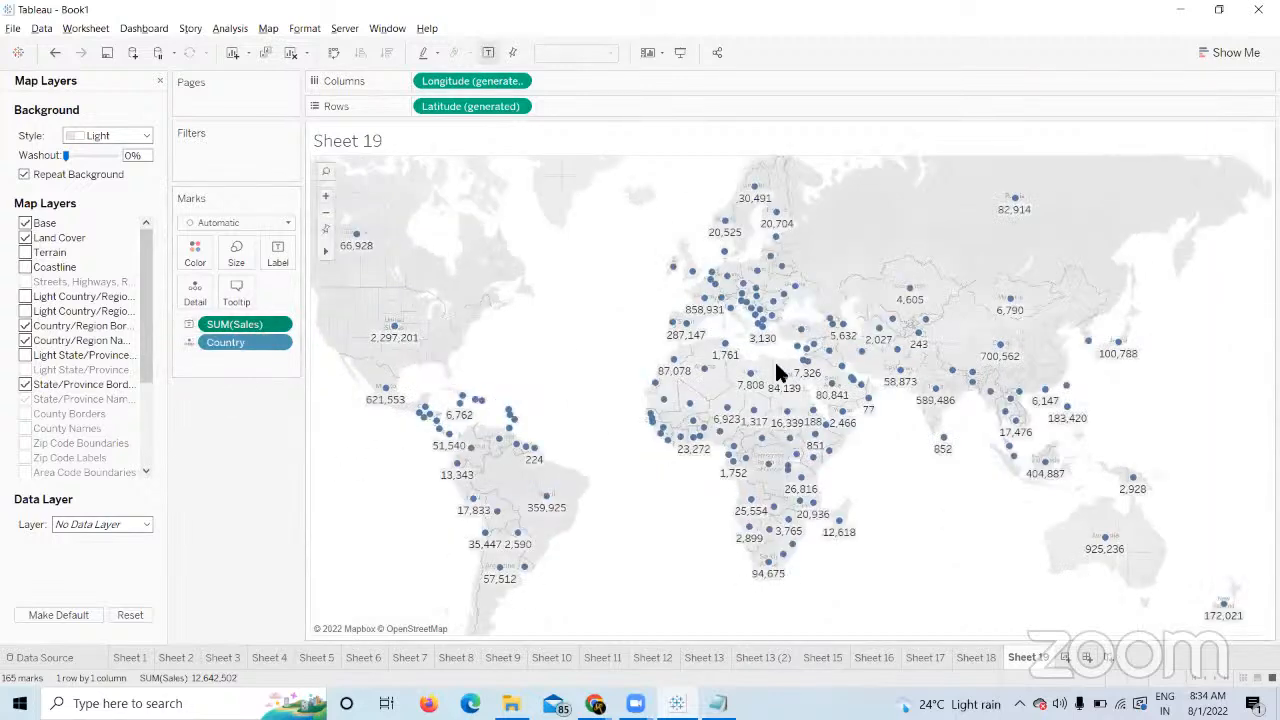
click(279, 259)
click(318, 418)
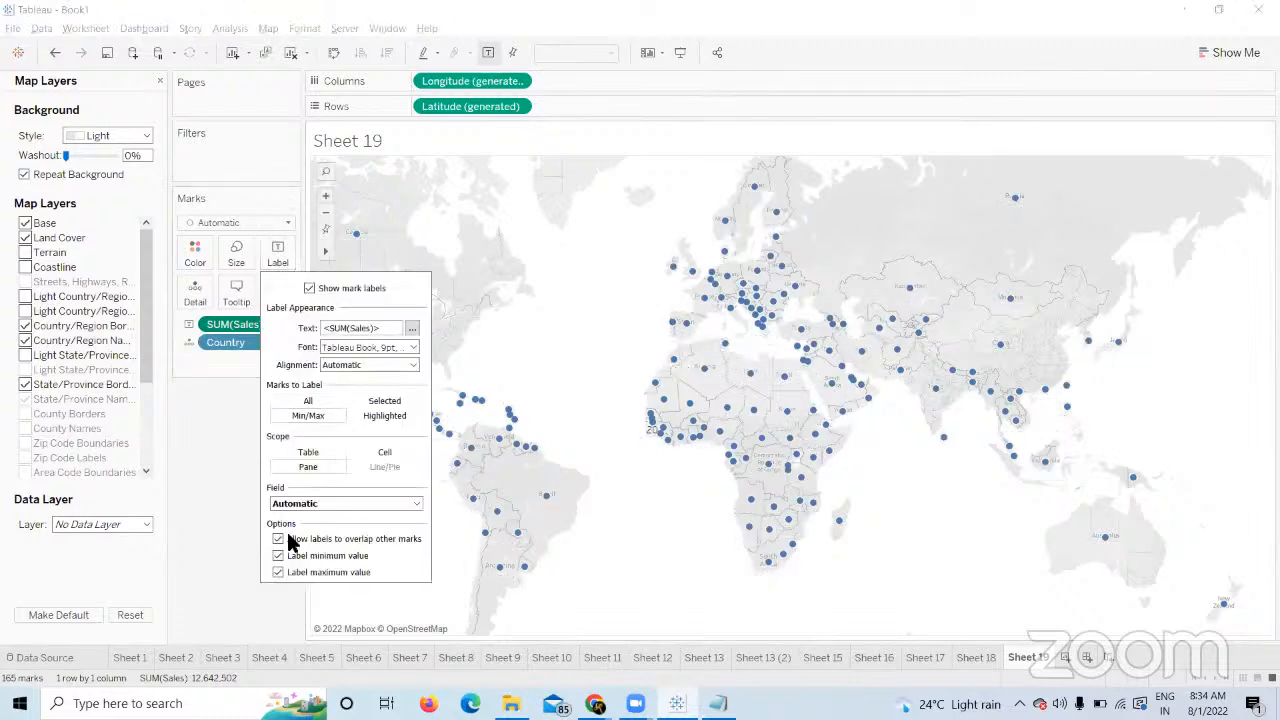
click(228, 512)
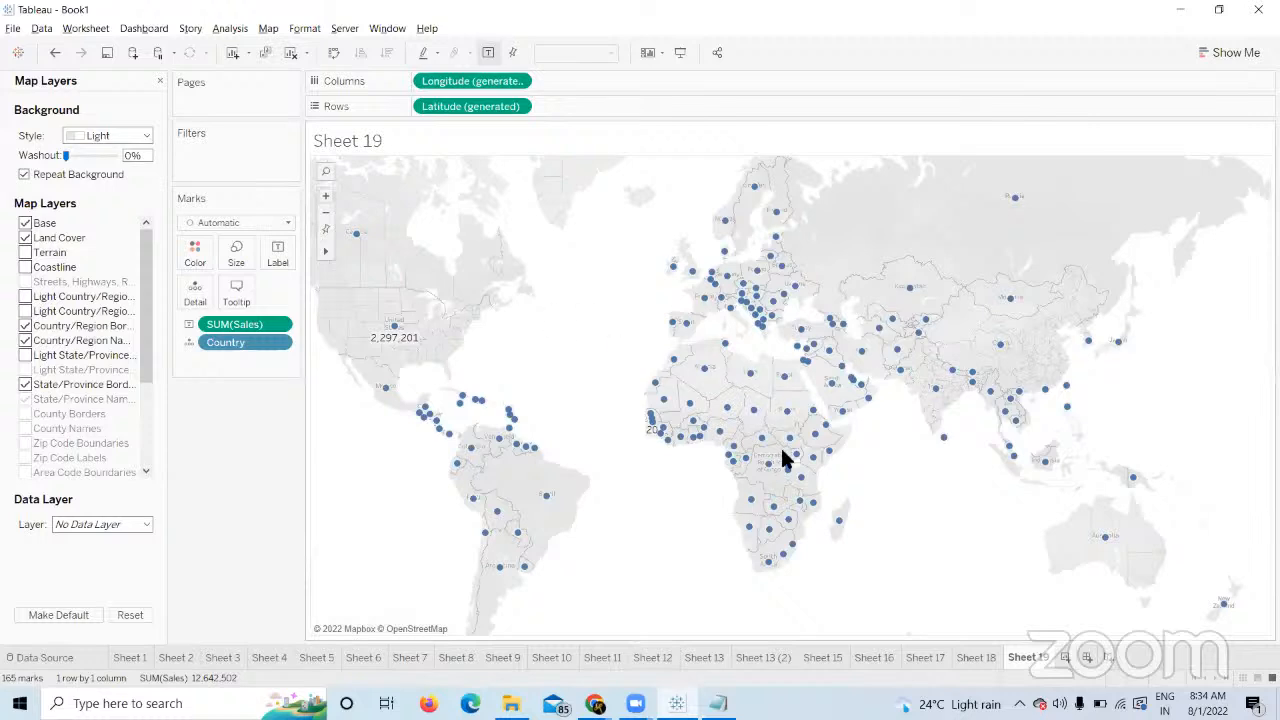
click(25, 237)
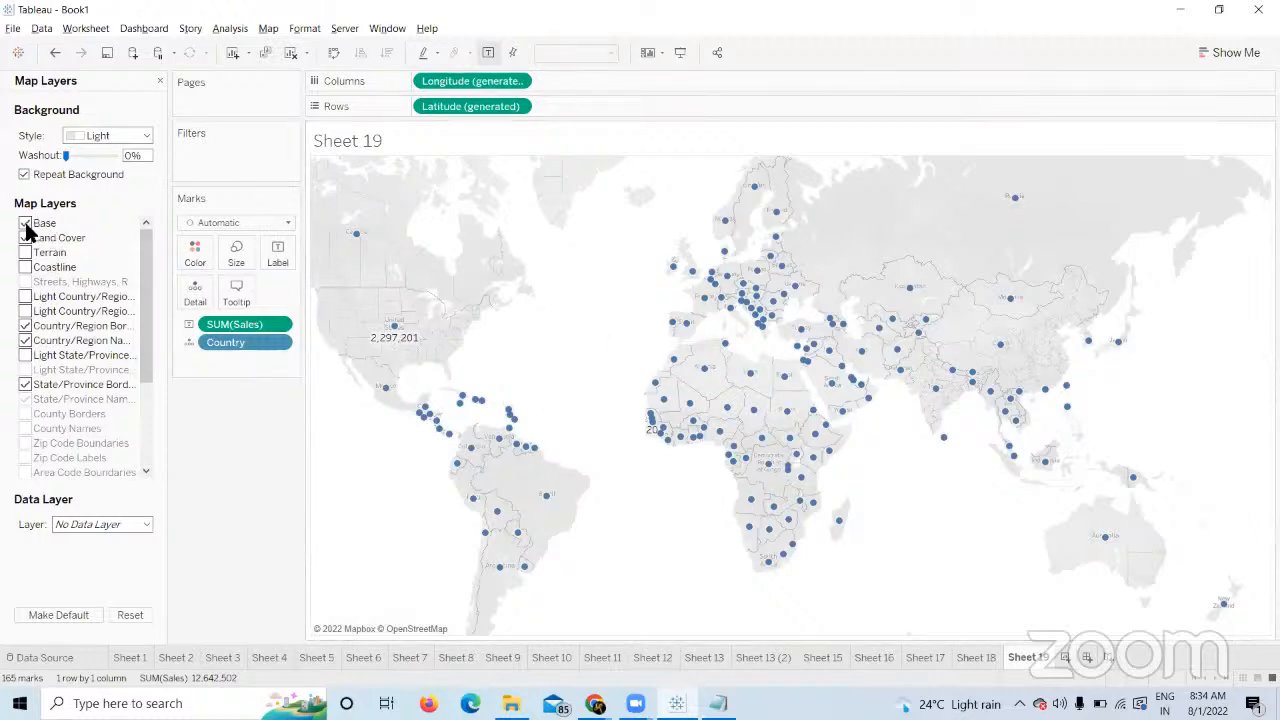
click(25, 237)
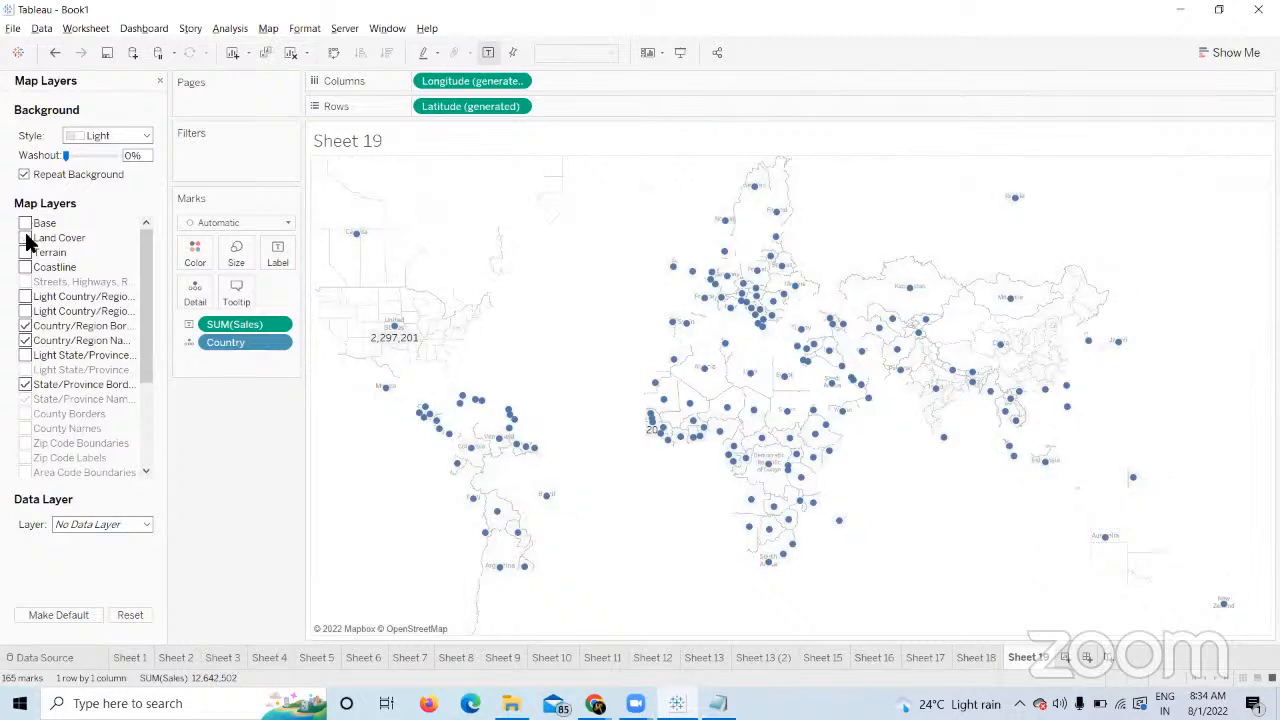
Turn on coastline, land cover, base, names and light country and state boundary layers.
click(25, 339)
click(25, 386)
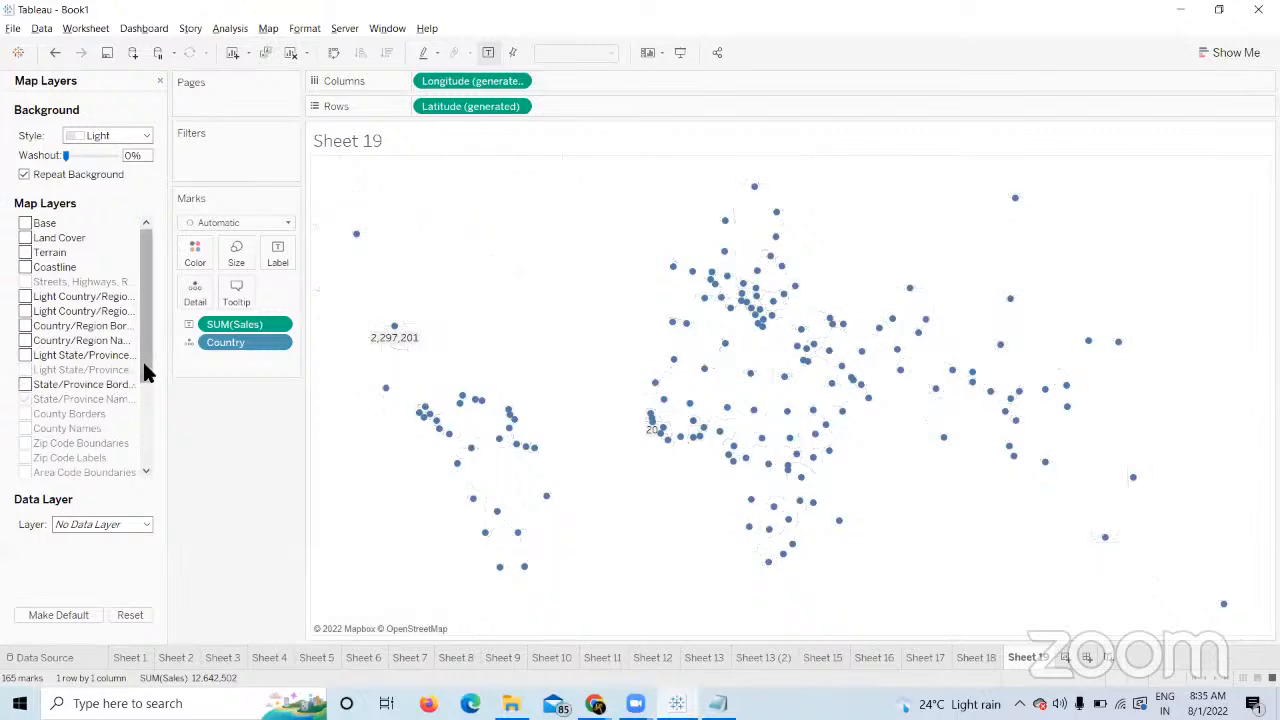
mouse_move(145, 372)
mouse_down()
mouse_move(152, 487)
mouse_move(145, 372)
mouse_up()
click(25, 384)
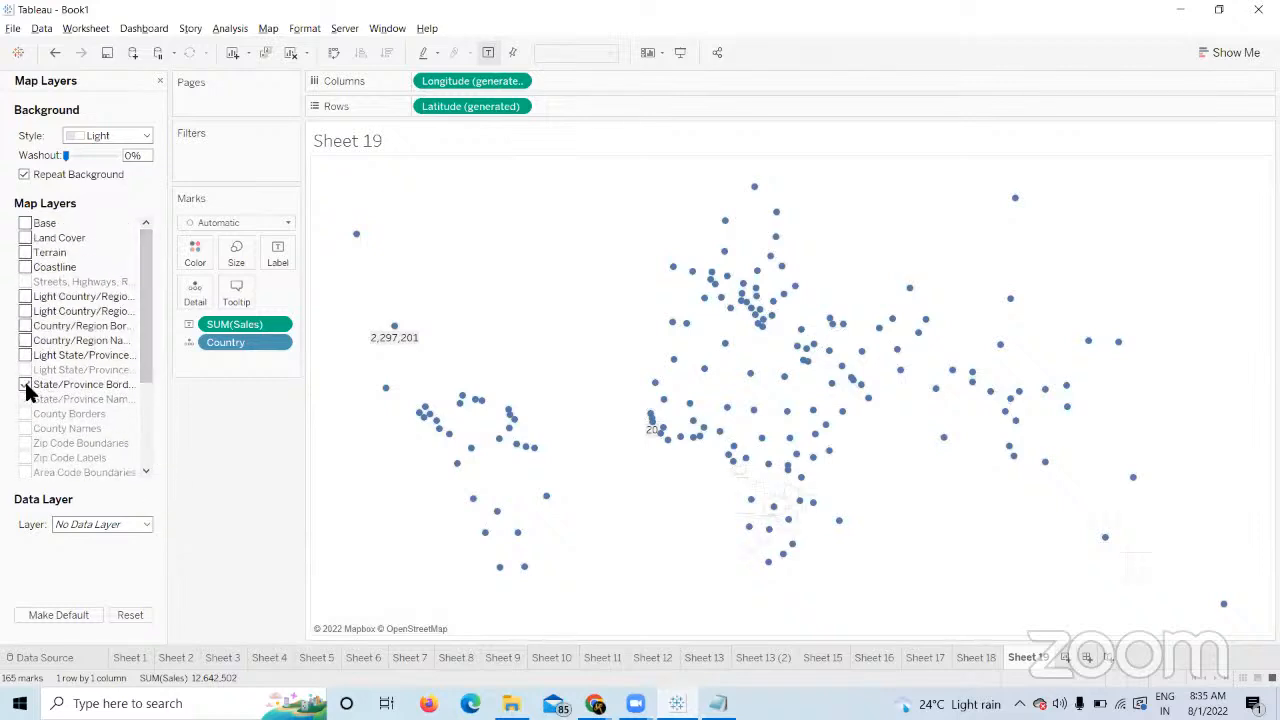
click(25, 356)
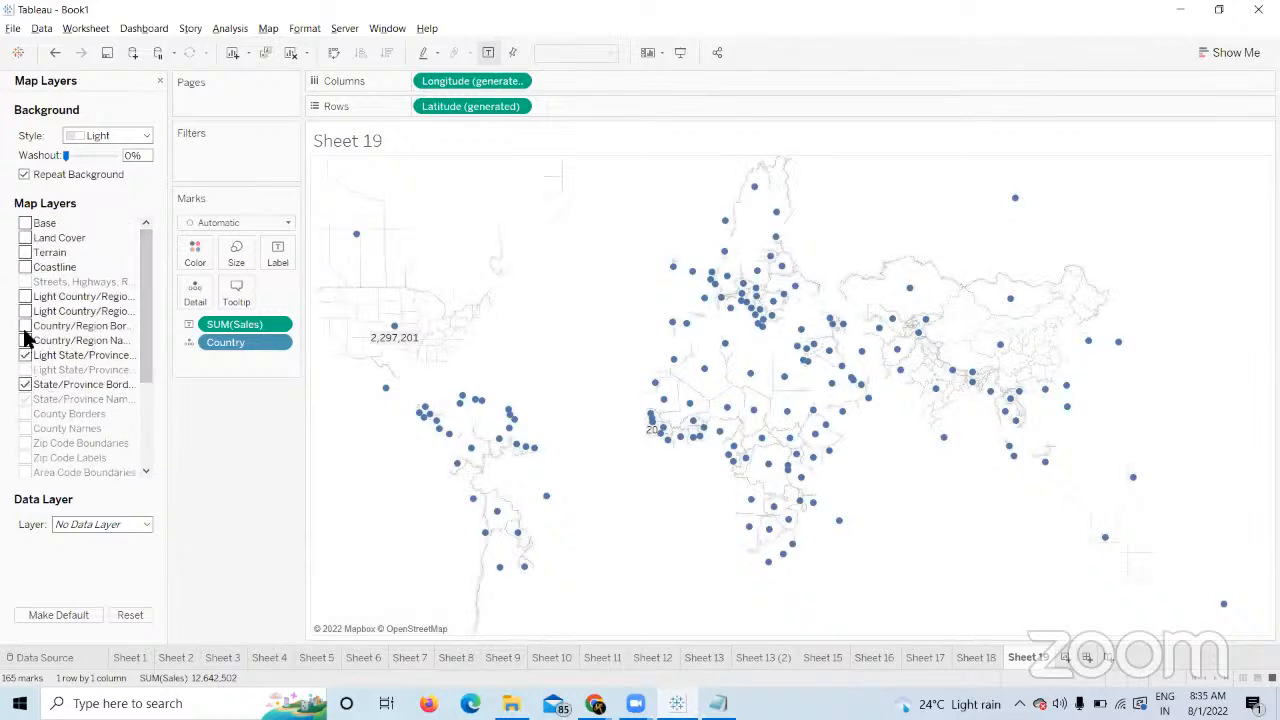
click(25, 327)
click(25, 341)
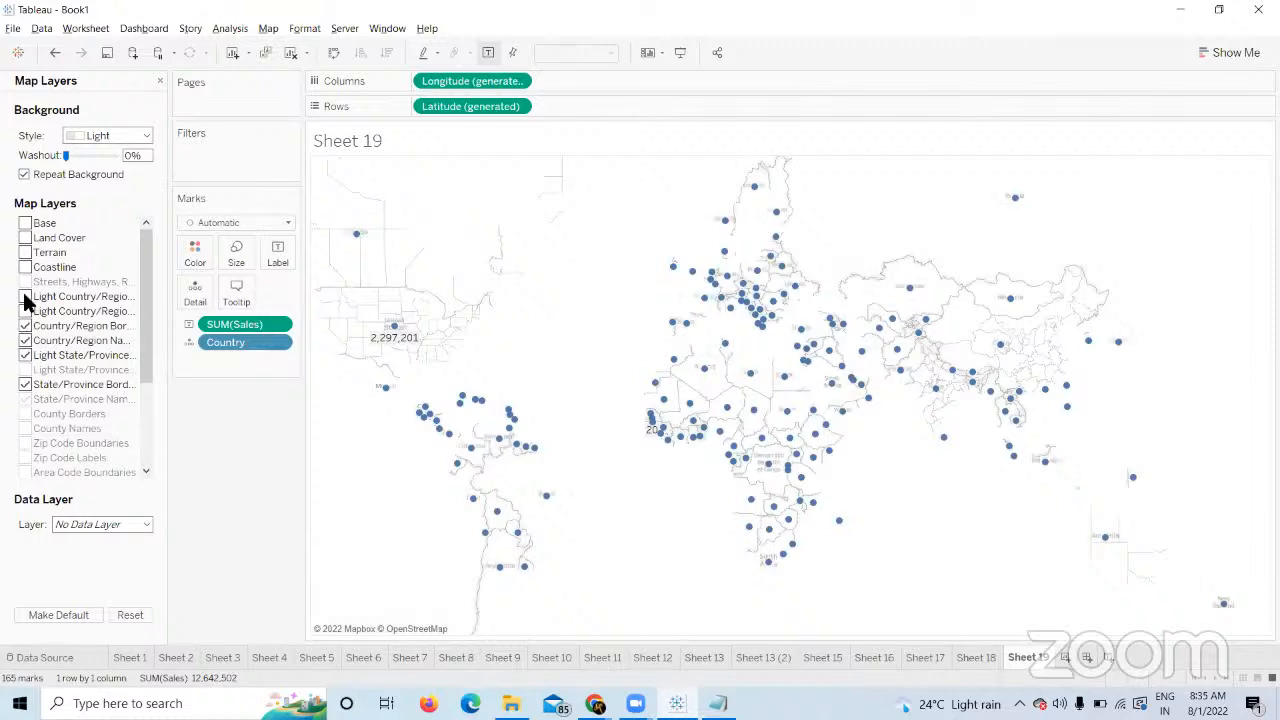
click(18, 238)
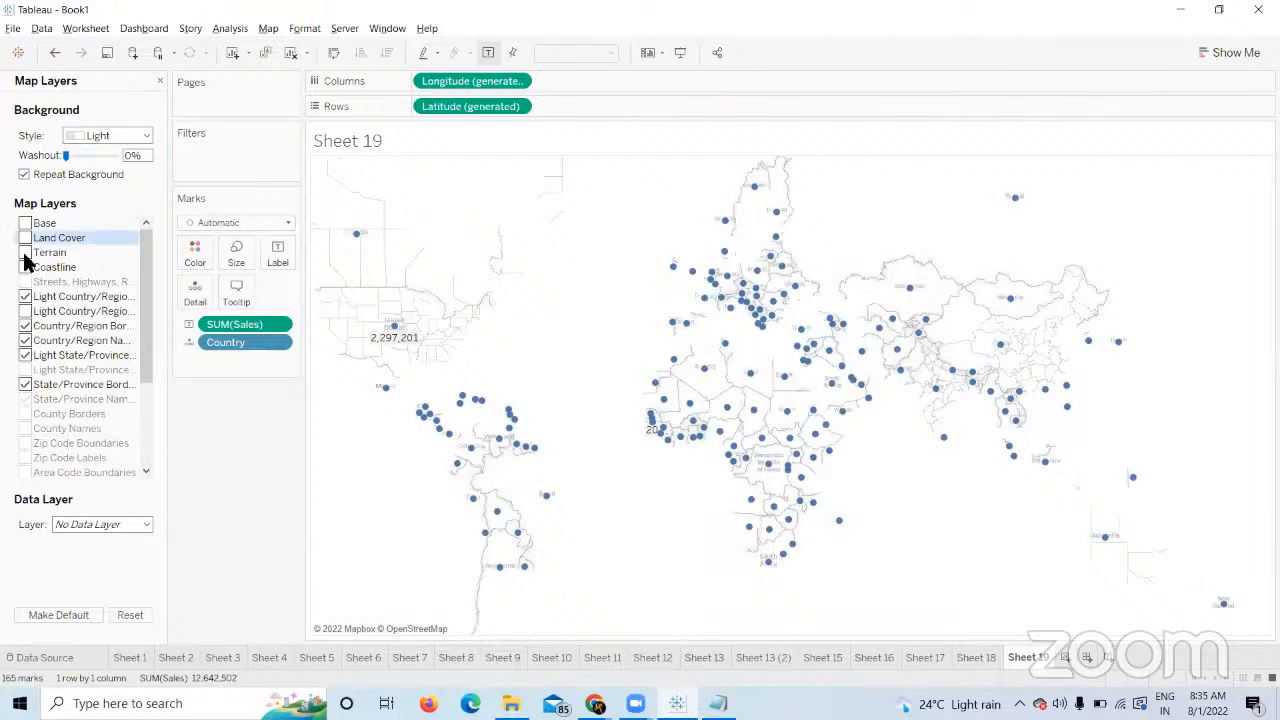
click(25, 268)
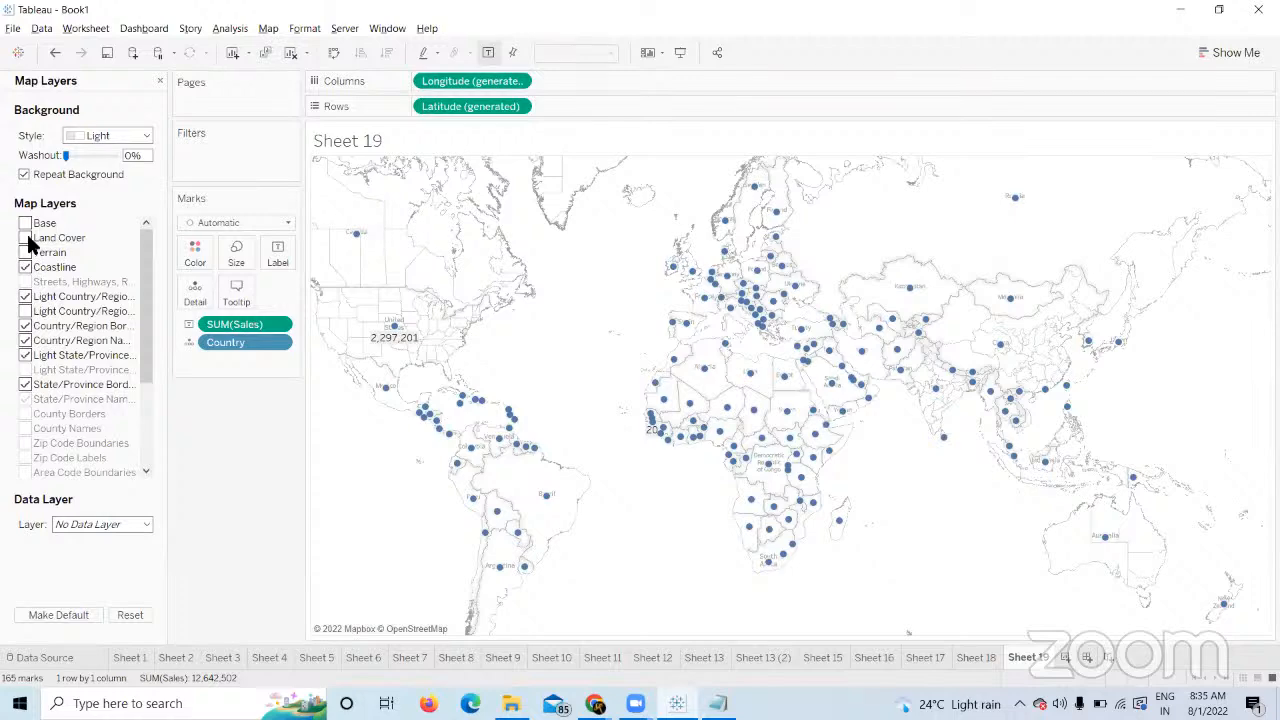
click(26, 238)
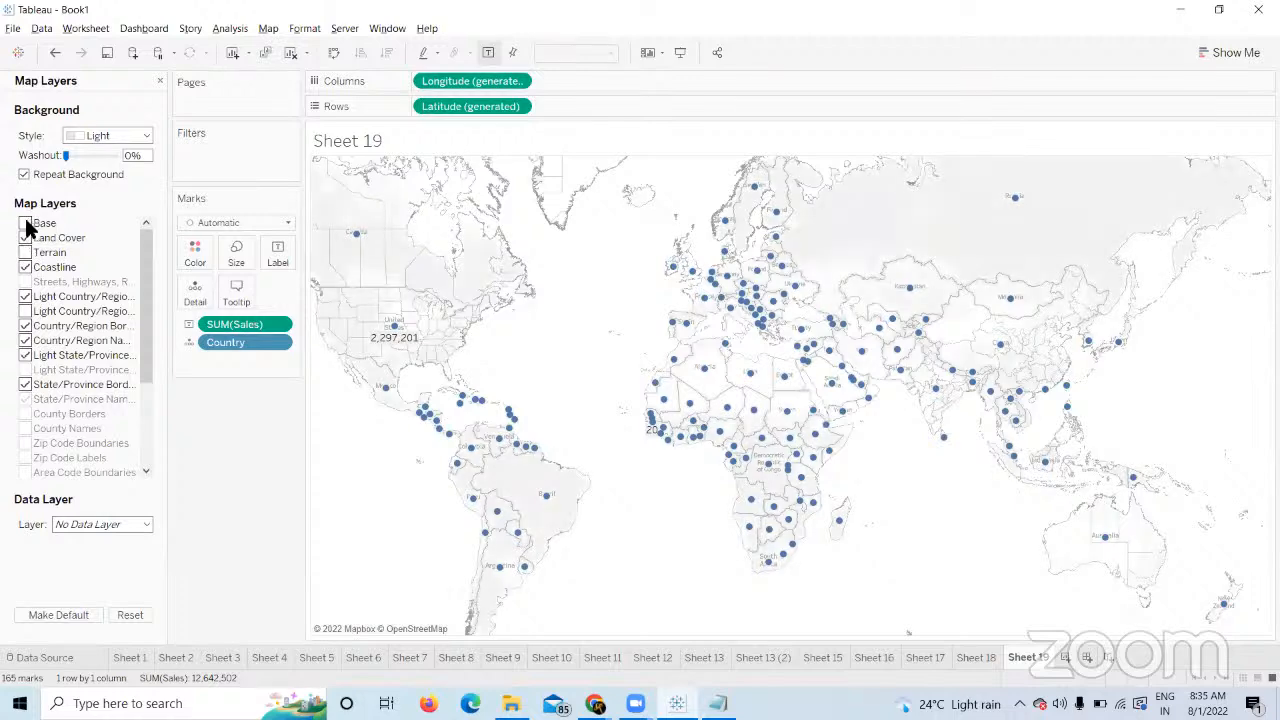
click(25, 223)
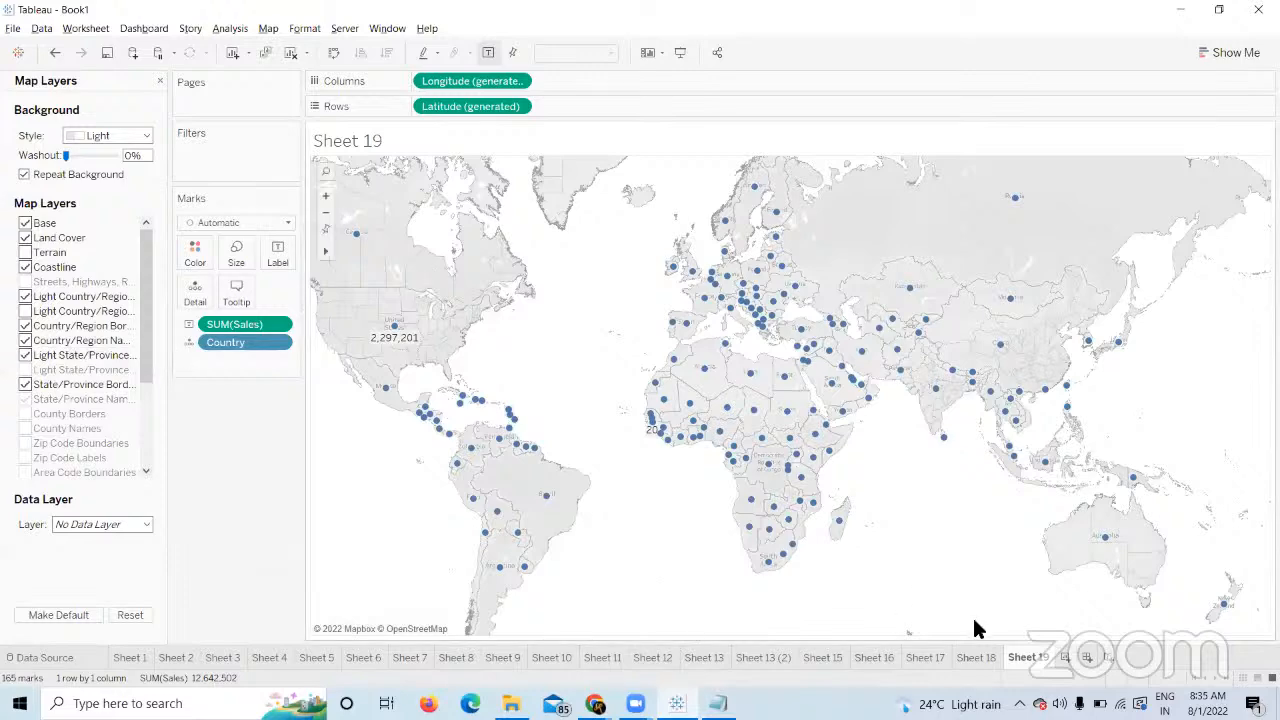
Start Sheet 20 plotting all 165 countries as points by generated latitude and longitude.
click(1087, 657)
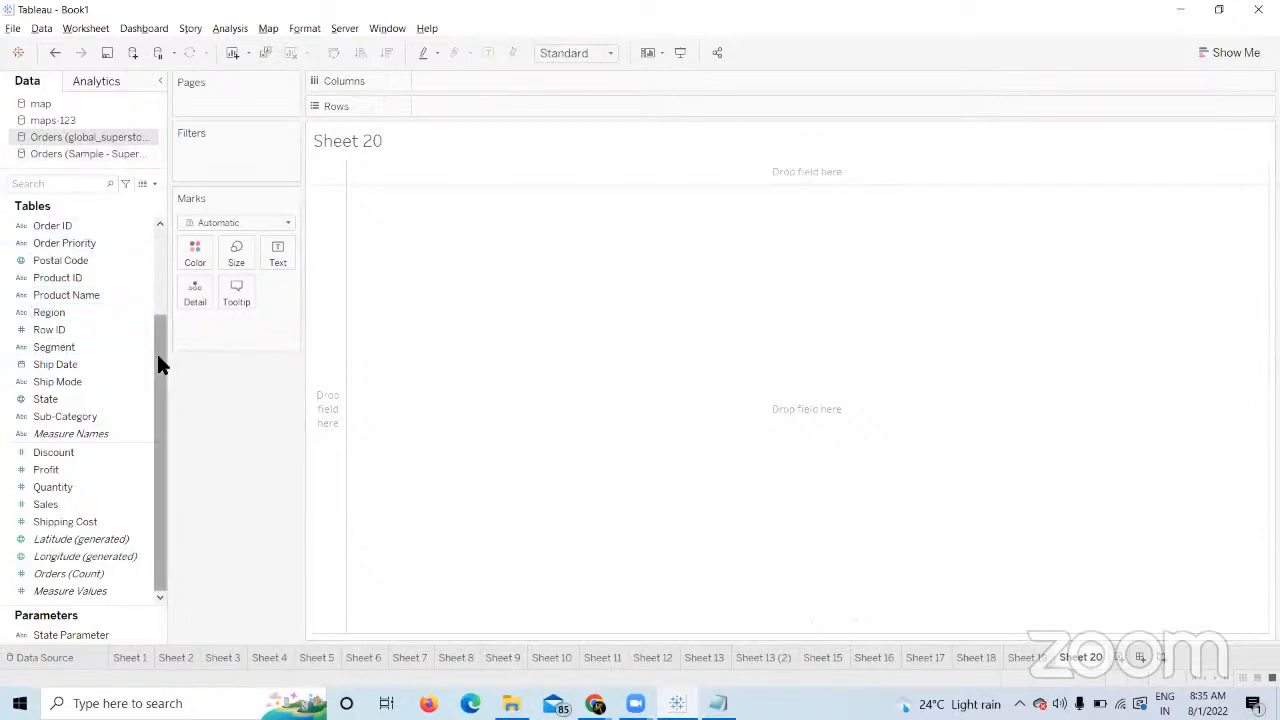
drag(160, 364, 159, 279)
drag(71, 260, 370, 298)
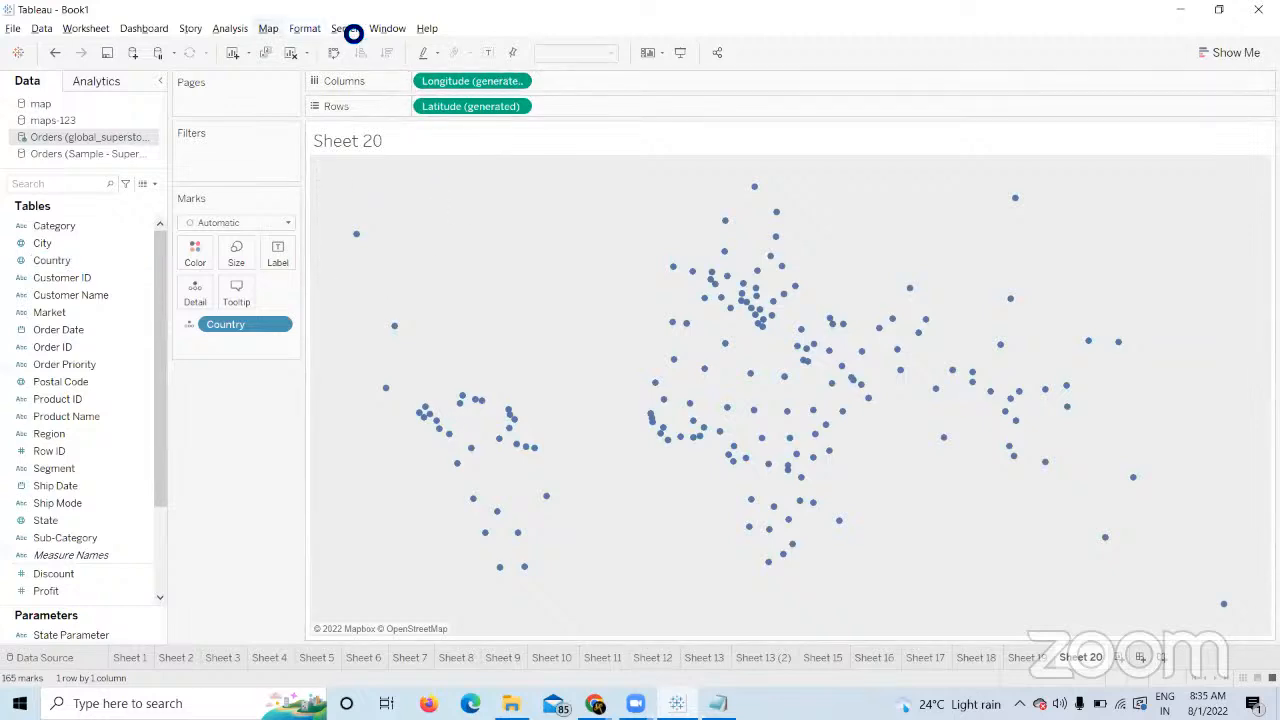
Give Sheet 20 the NASA Earth Observations (NEO) WMS background and bring up its map layers.
click(268, 28)
mouse_move(300, 50)
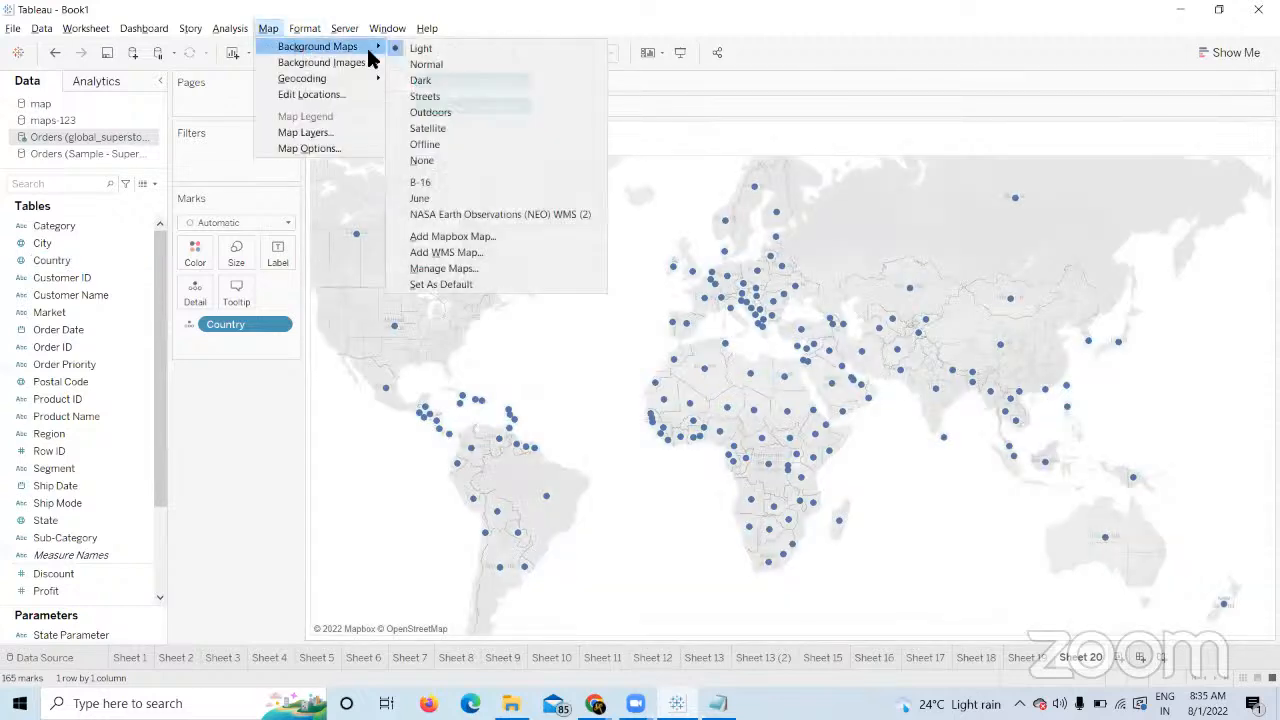
click(430, 212)
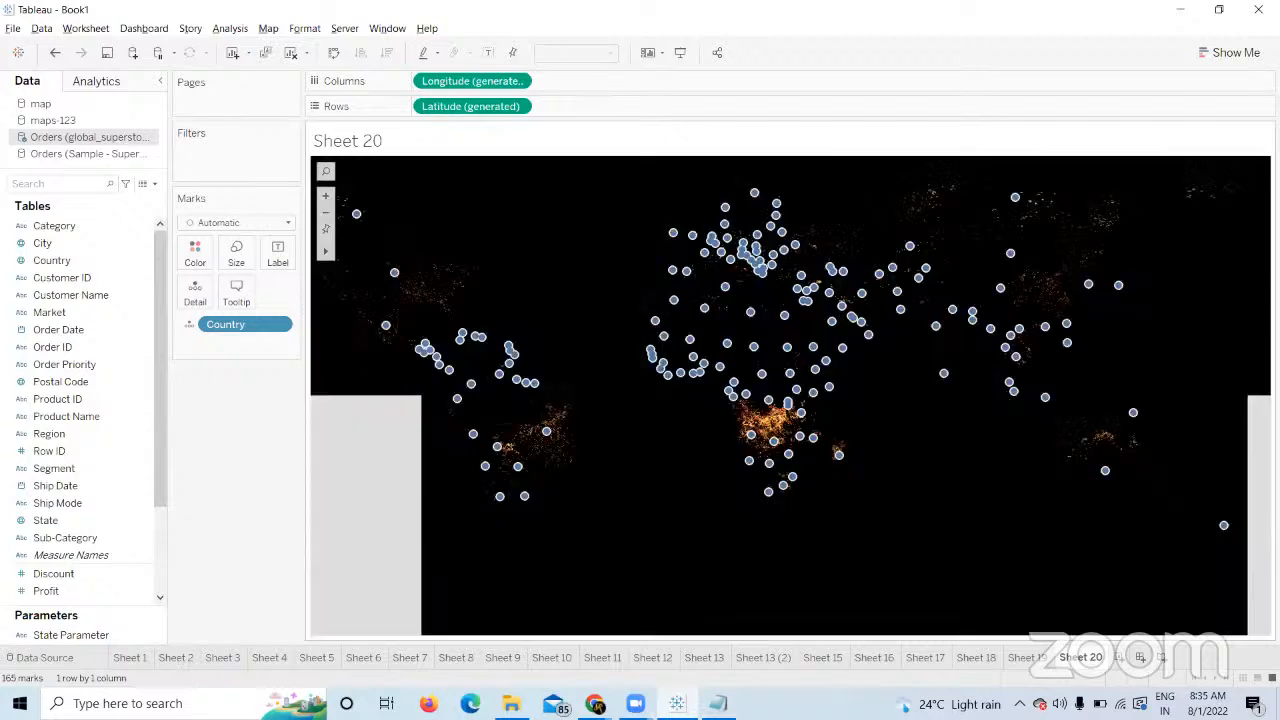
click(268, 28)
click(305, 132)
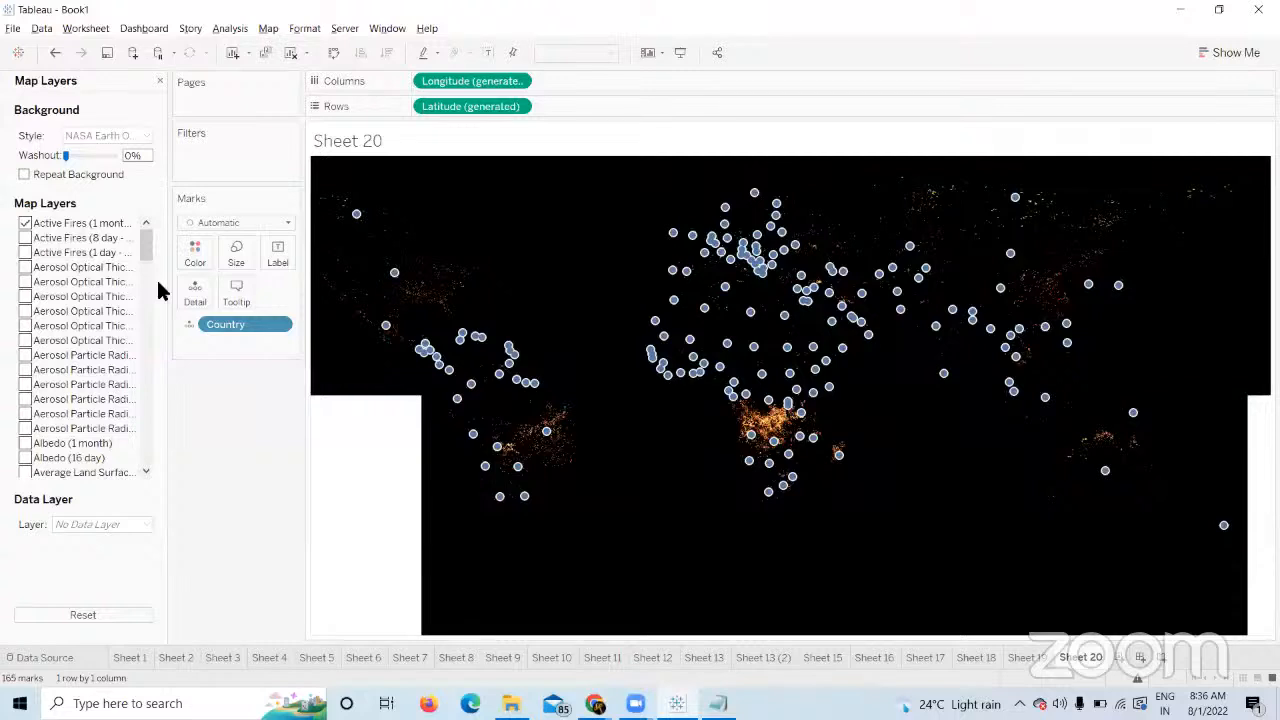
Leave only the Active Fires (8 day) layer on, turning off the 1-day and monthly layers.
click(26, 225)
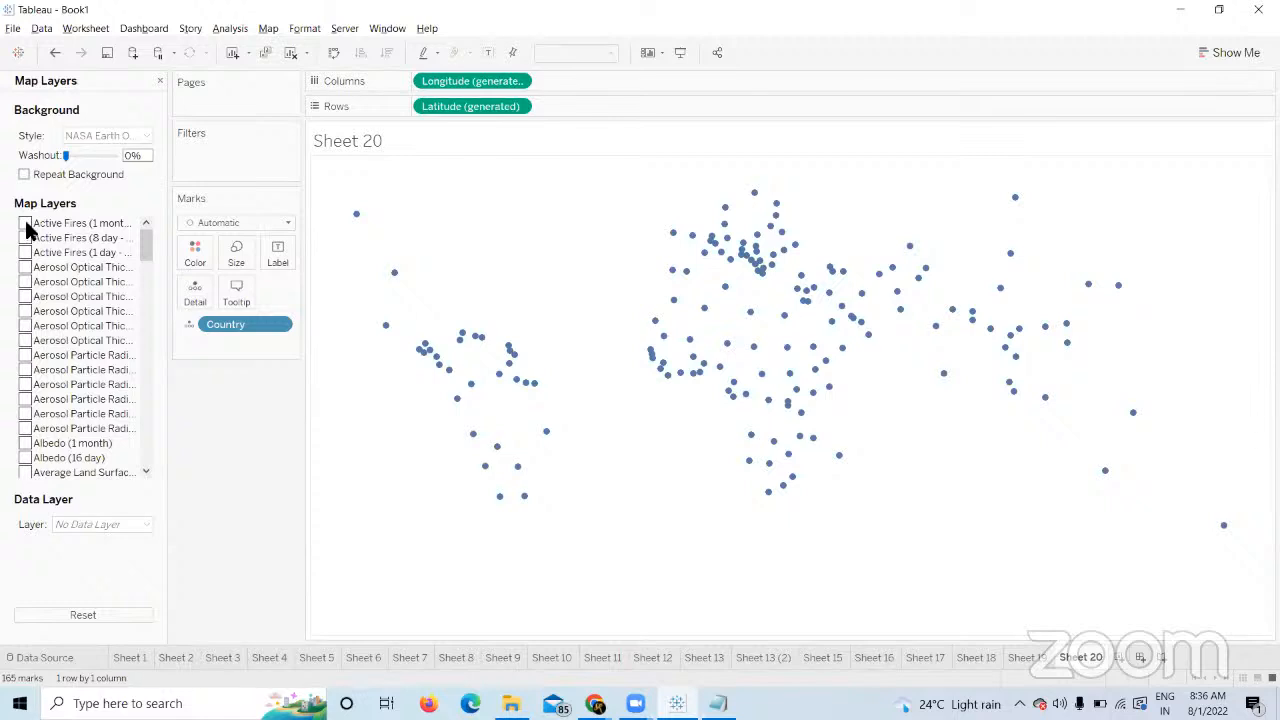
click(26, 225)
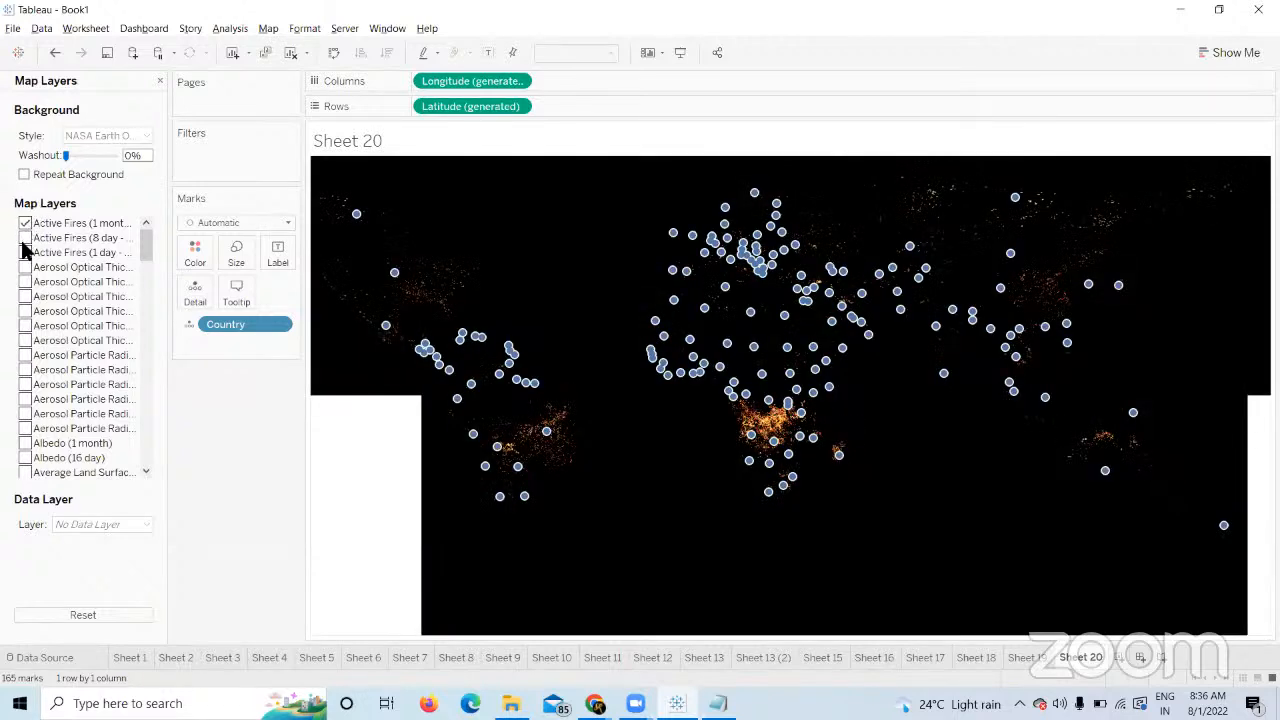
click(26, 239)
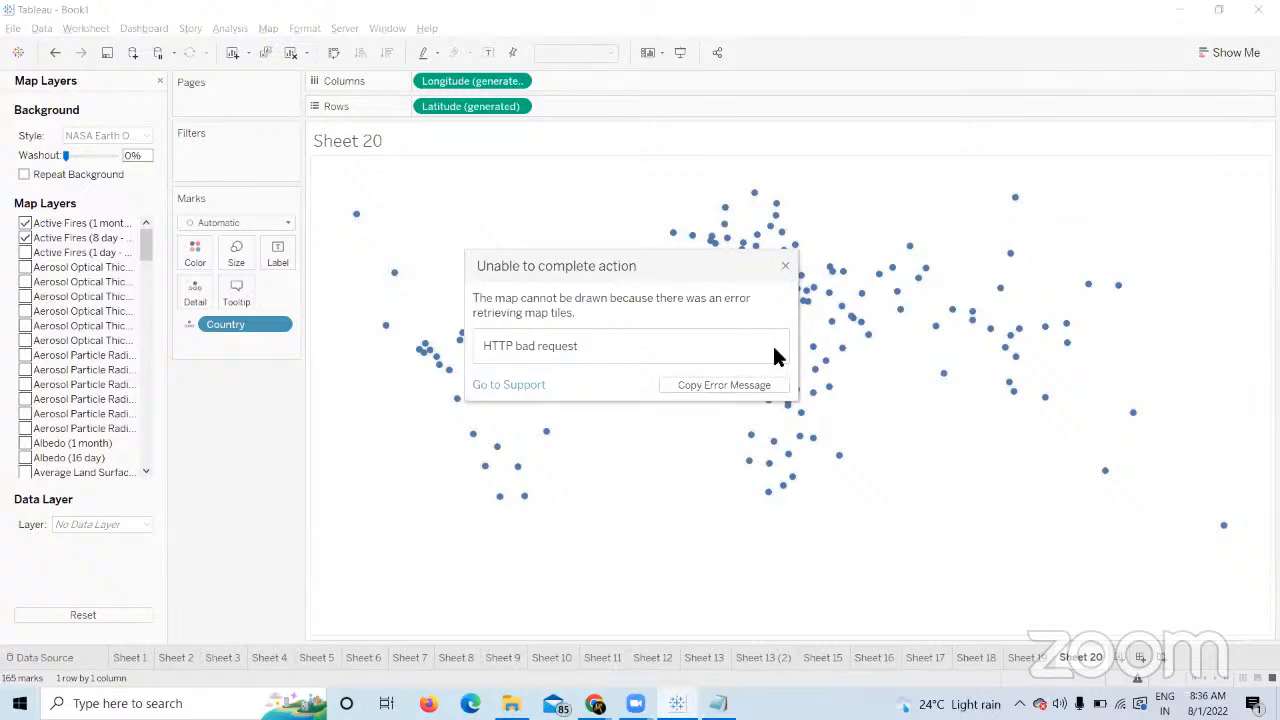
click(785, 270)
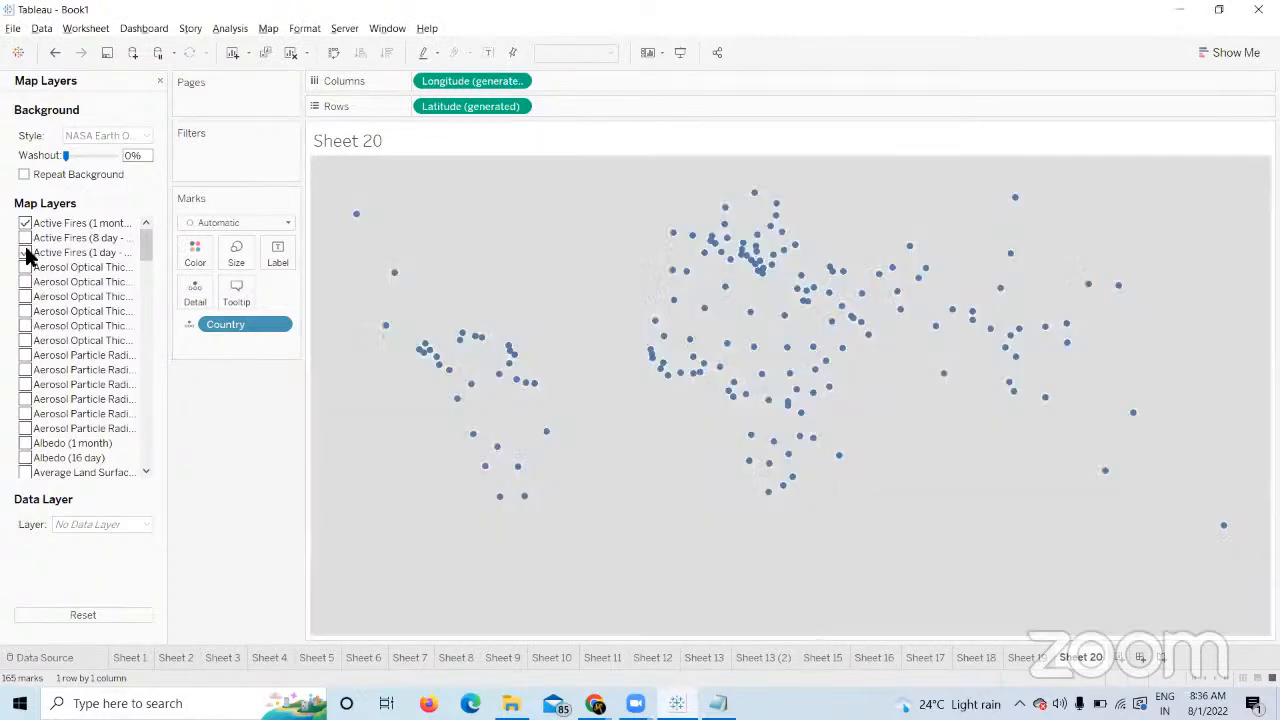
click(25, 252)
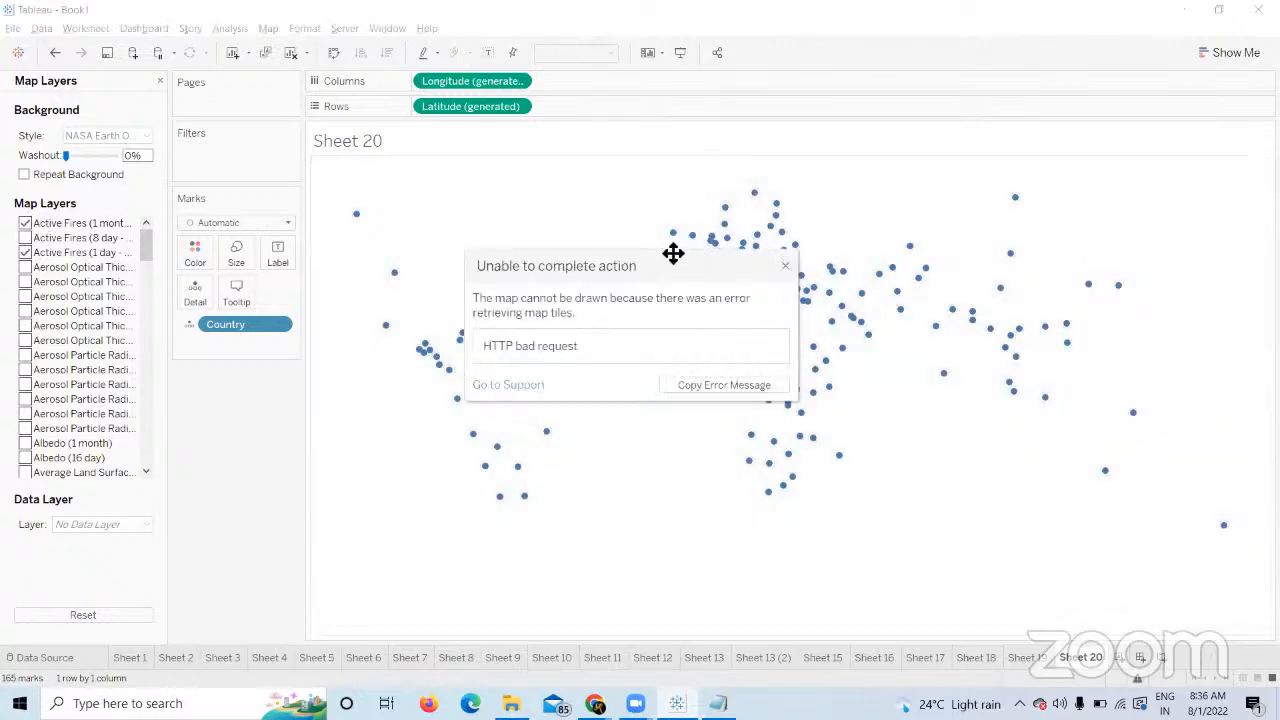
click(785, 269)
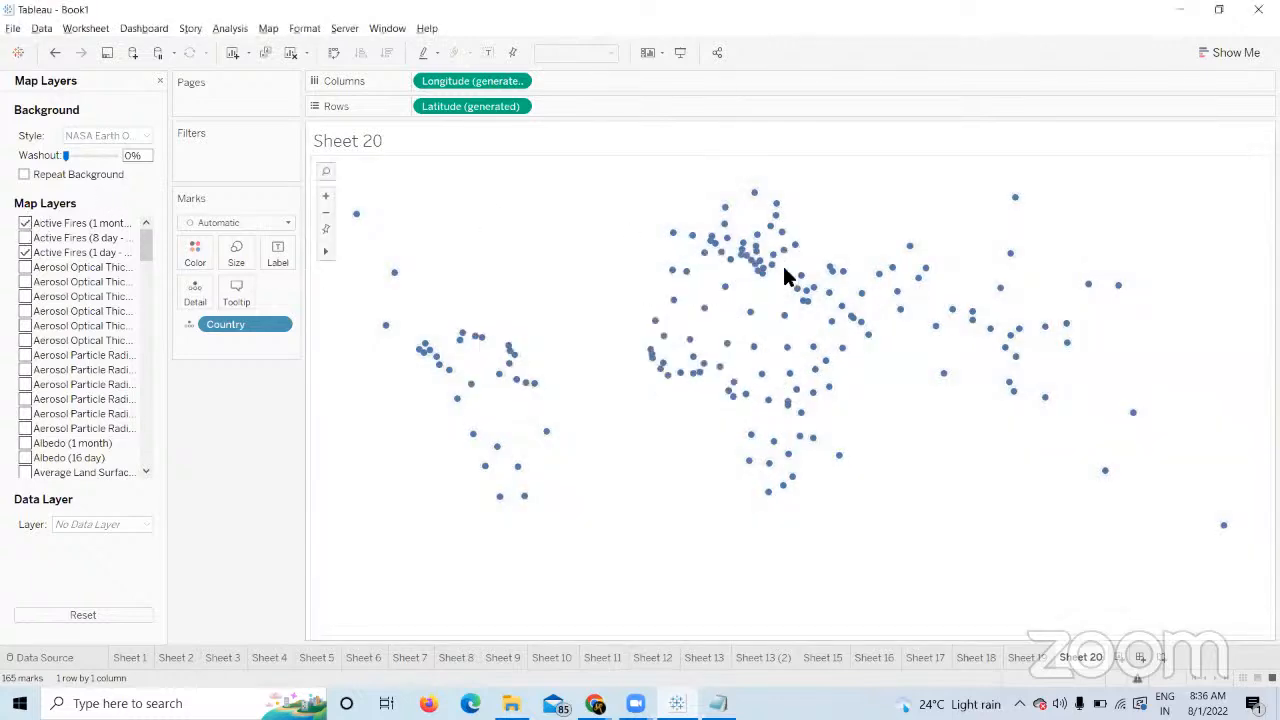
click(25, 253)
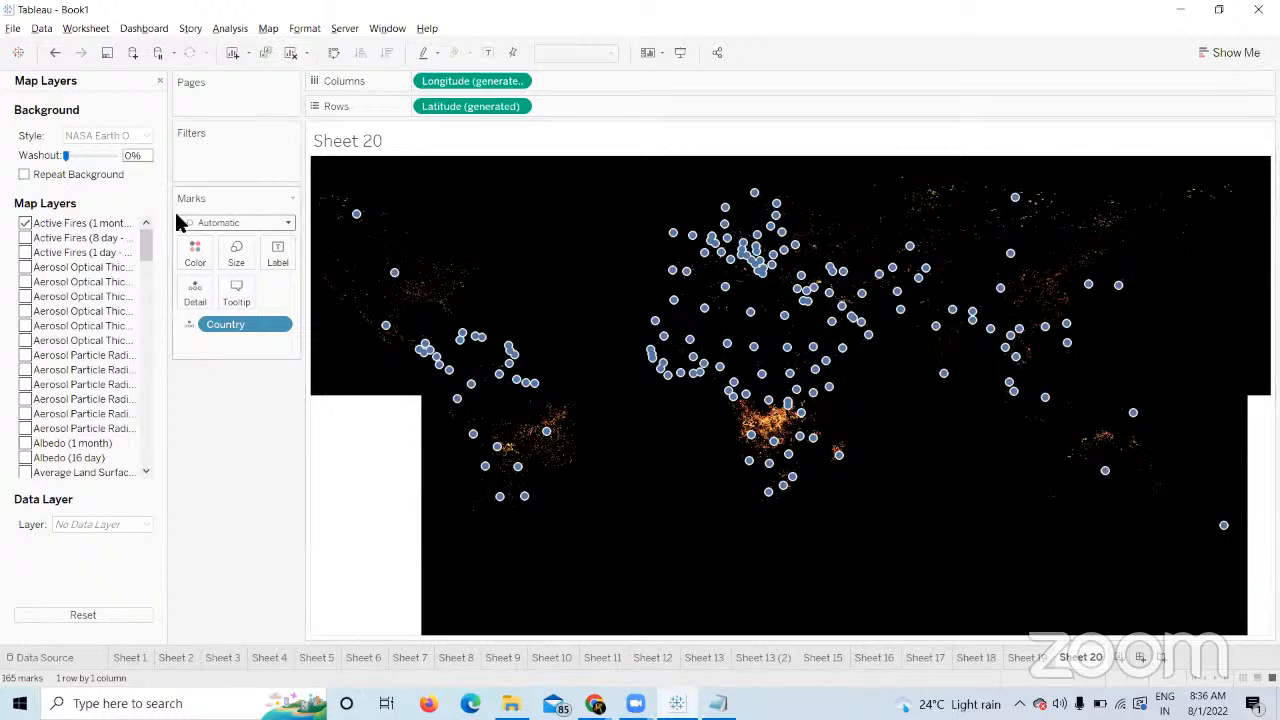
click(25, 223)
click(26, 238)
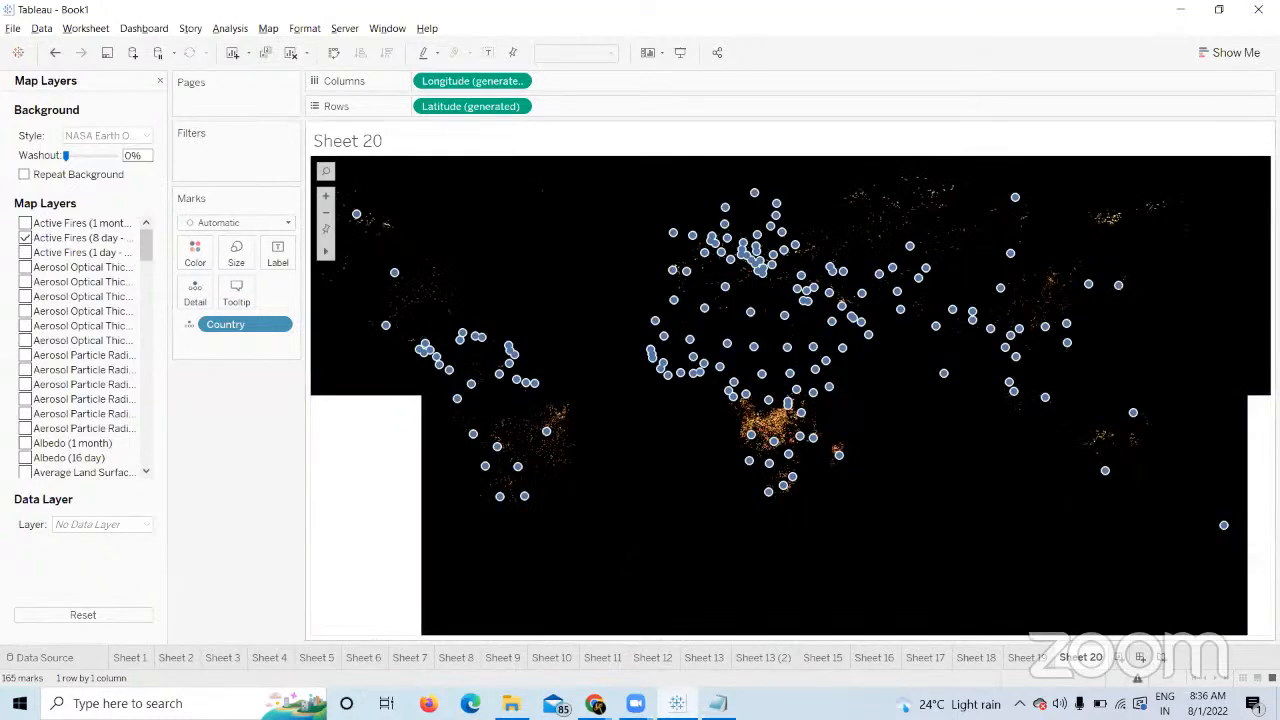
click(1120, 660)
Plot Country as points on Sheet 21 over the B-16 Mapbox background map.
double_click(28, 262)
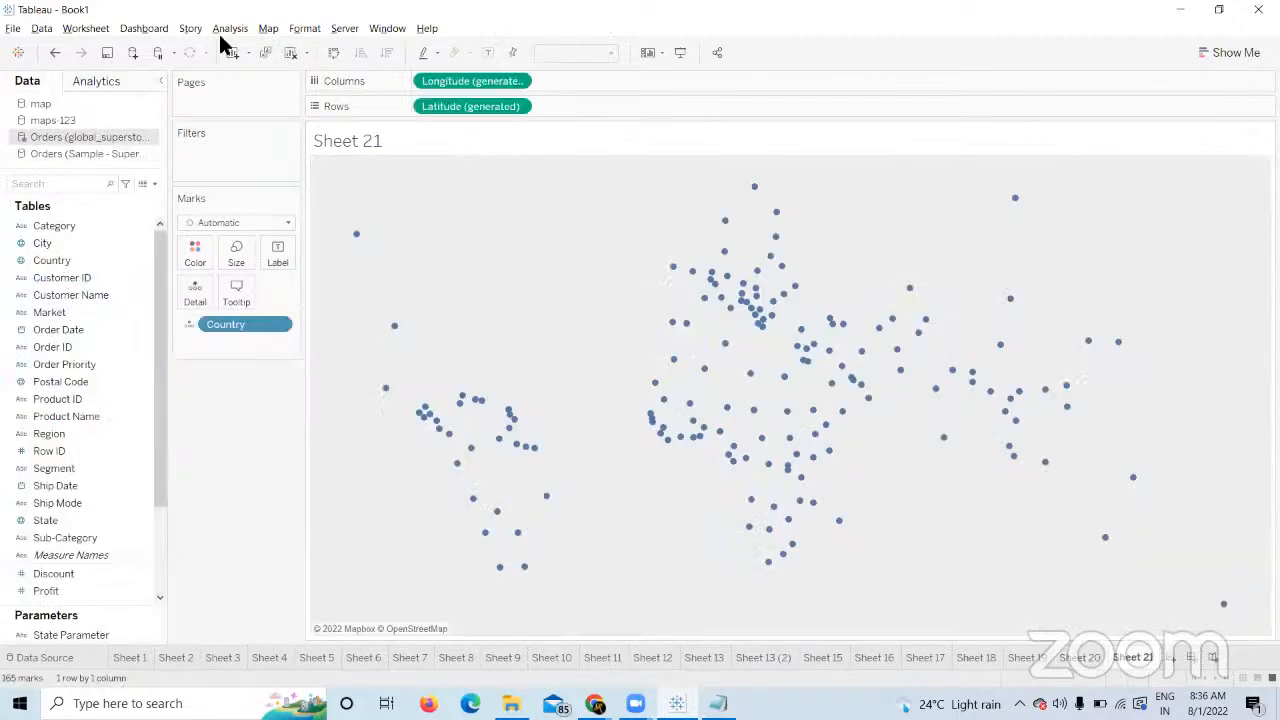
click(268, 28)
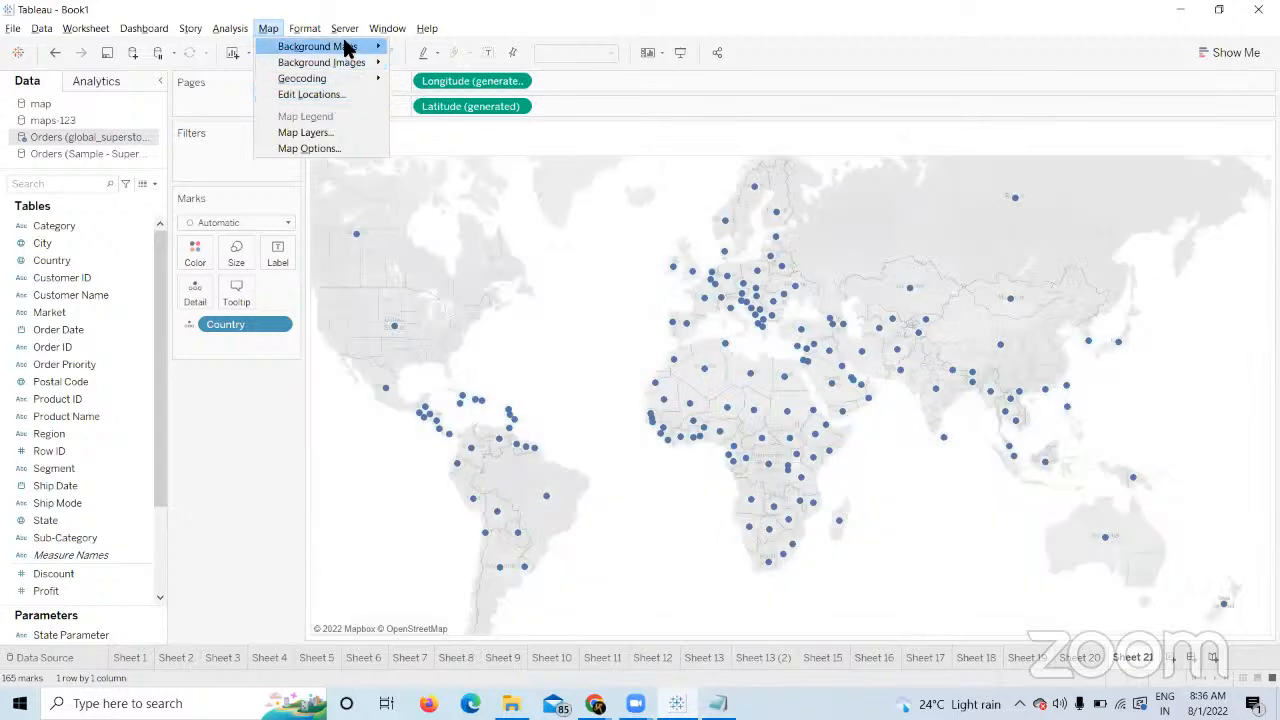
mouse_move(345, 47)
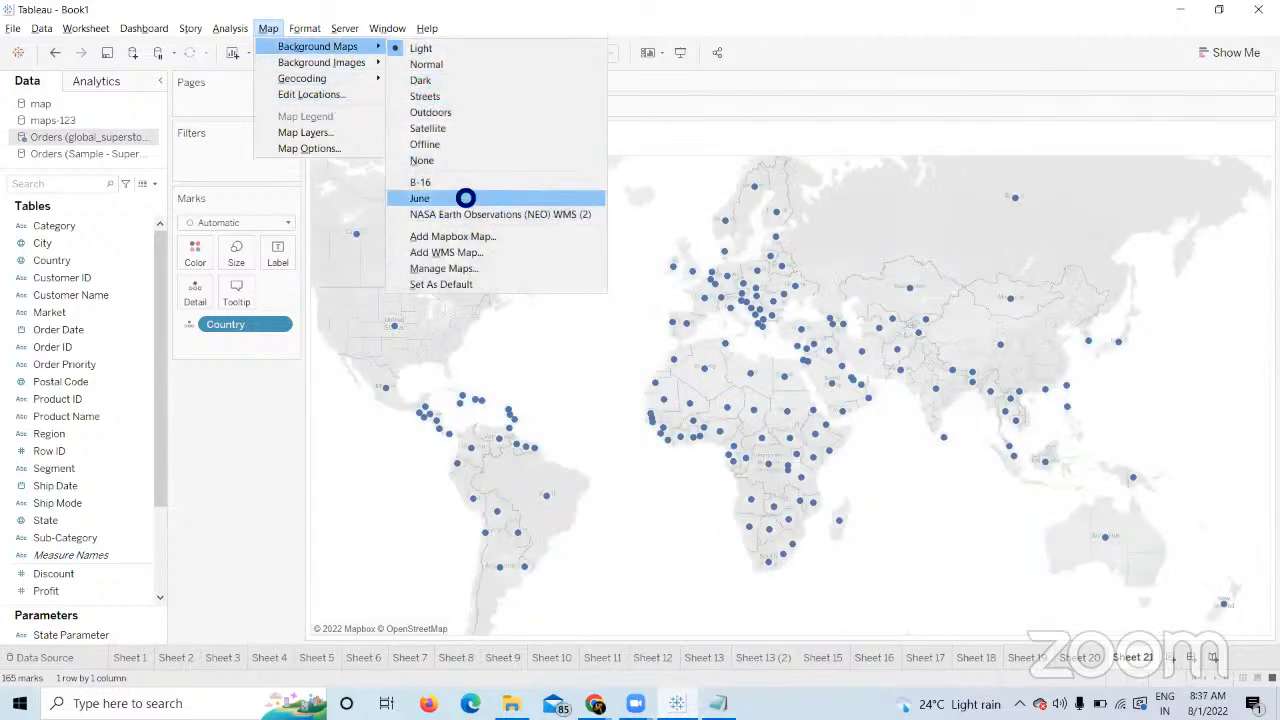
click(471, 183)
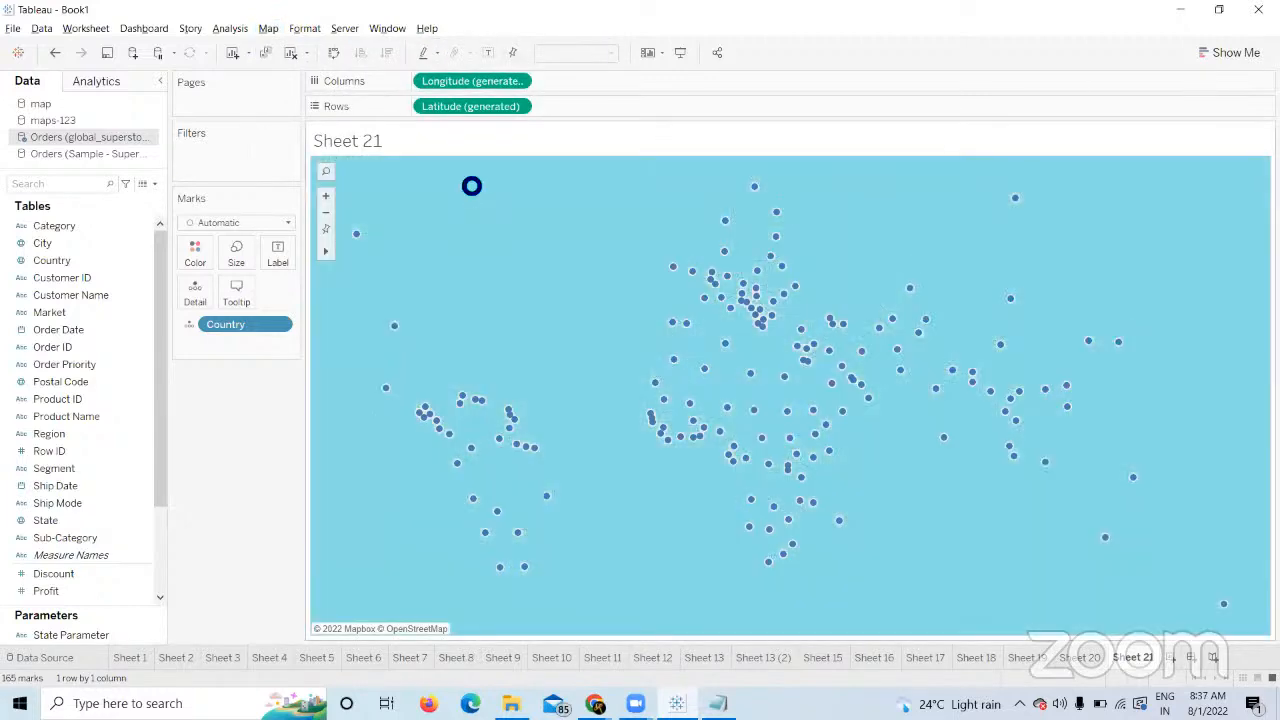
click(269, 30)
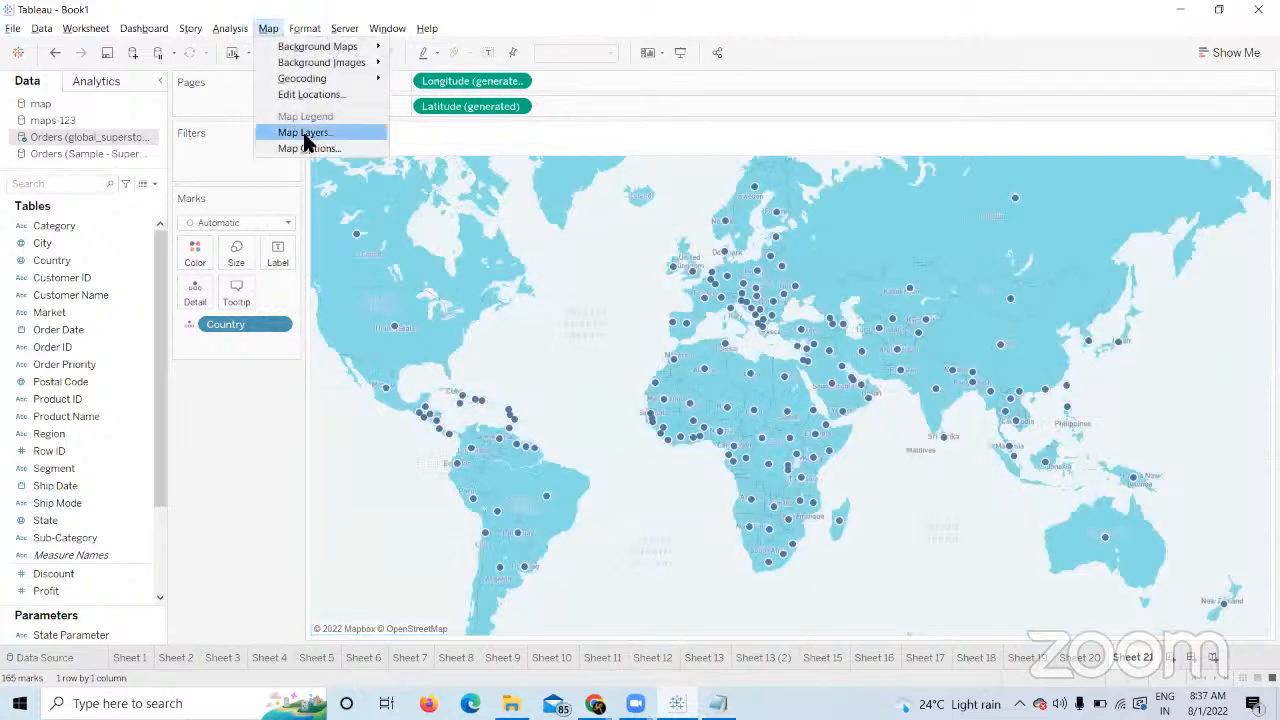
click(305, 133)
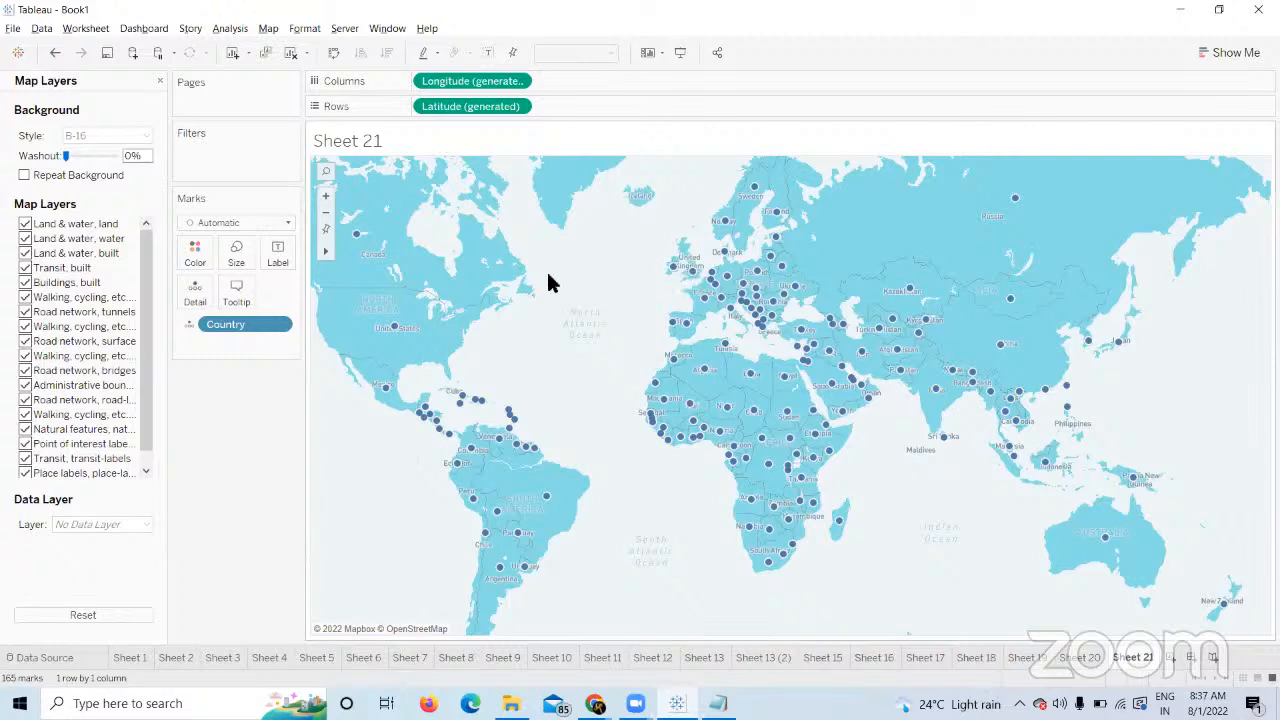
Toggle the B-16 land, water, transit, walking and road-tunnel layers off, then back on.
mouse_move(673, 408)
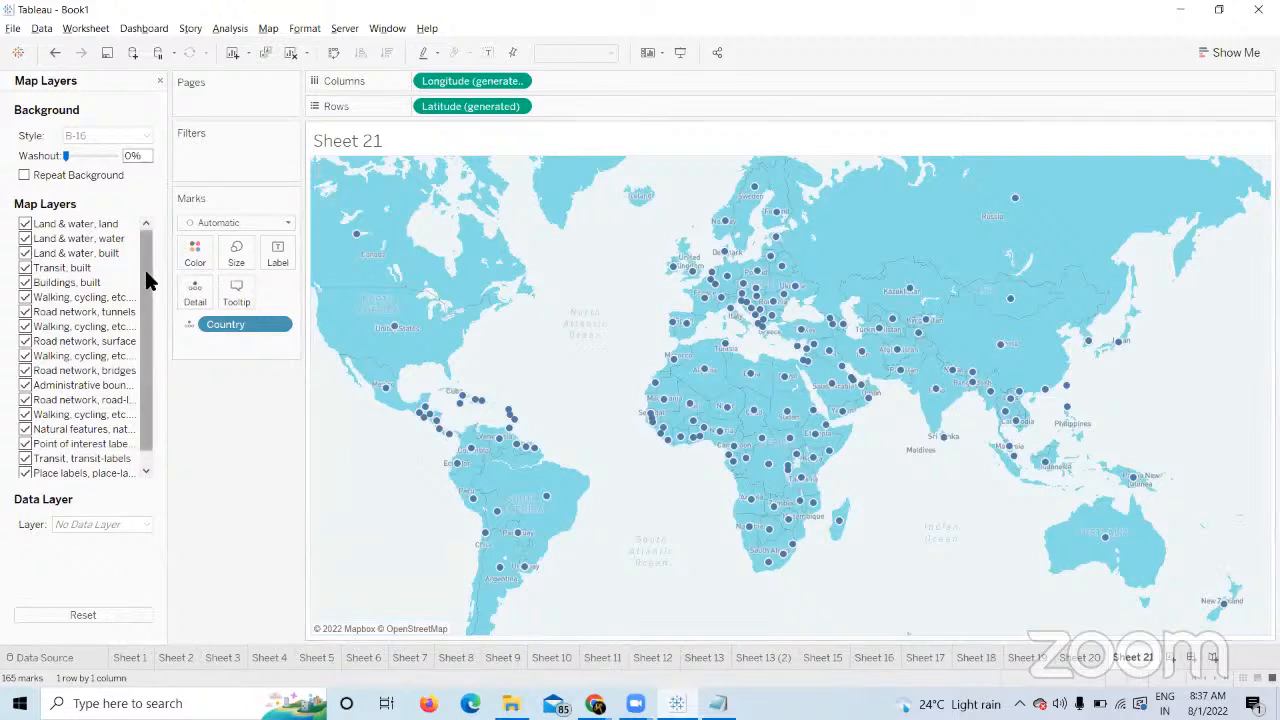
drag(146, 268, 126, 182)
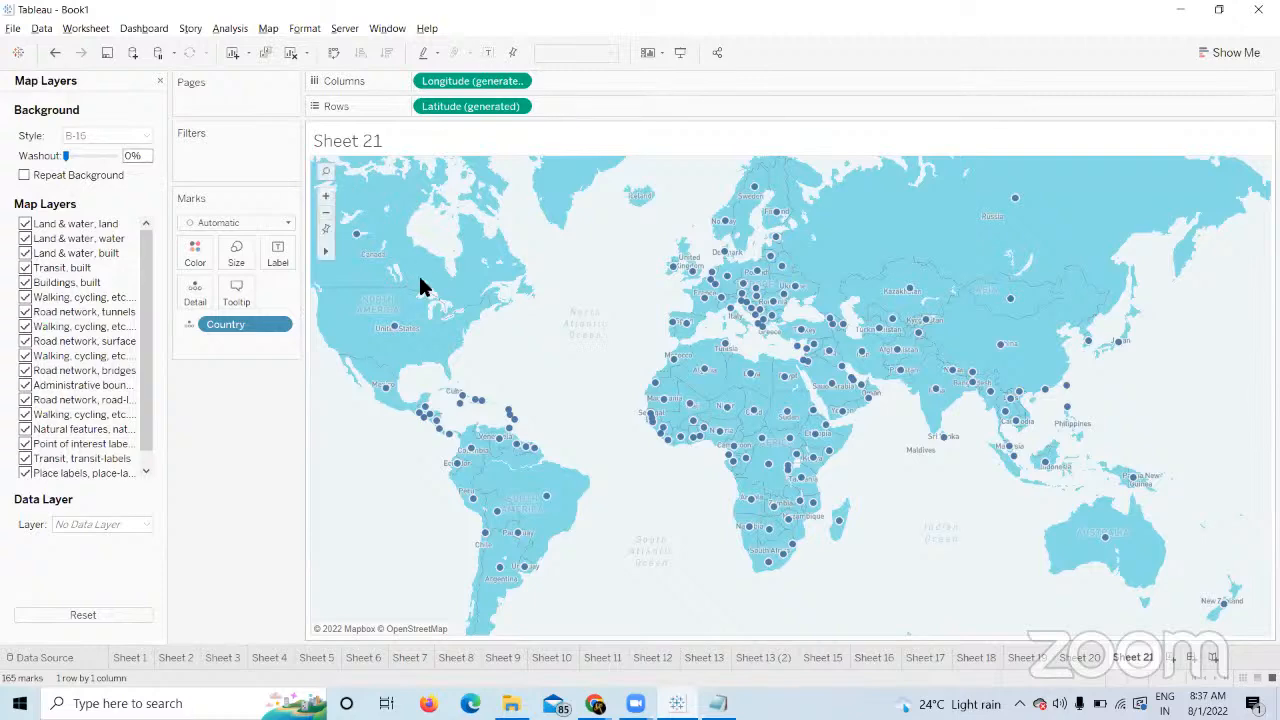
click(25, 224)
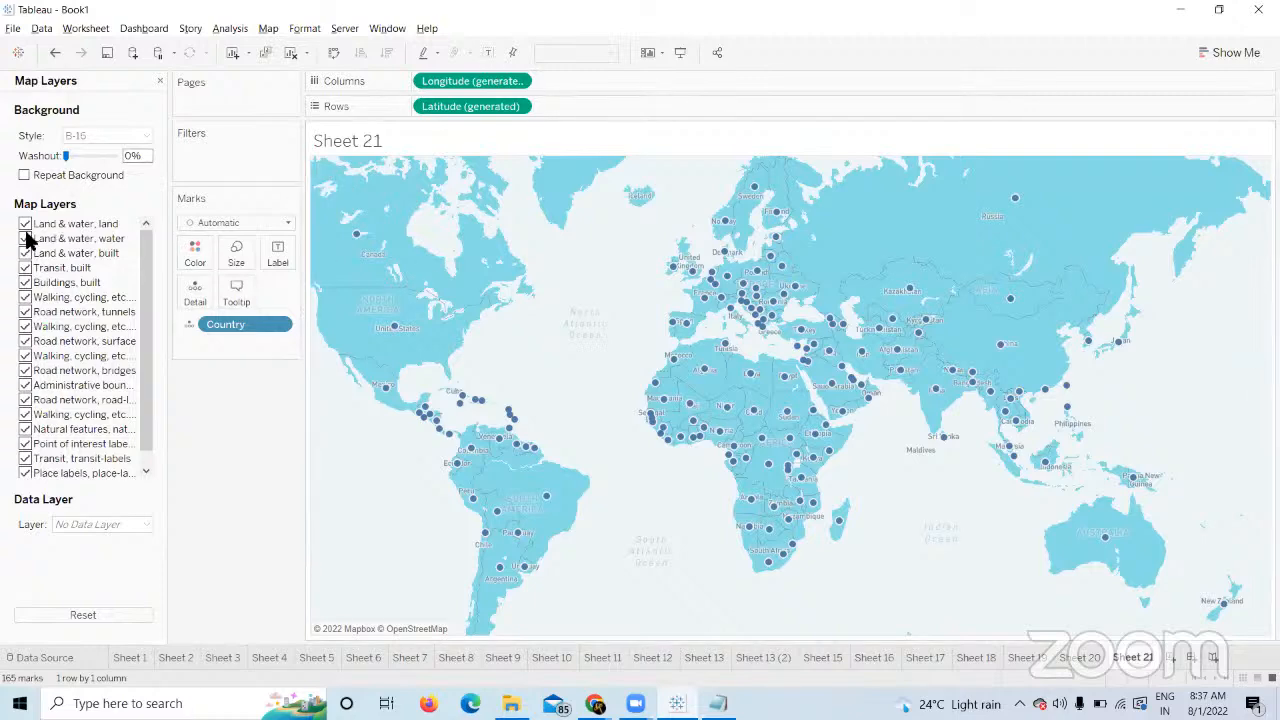
click(25, 238)
click(26, 268)
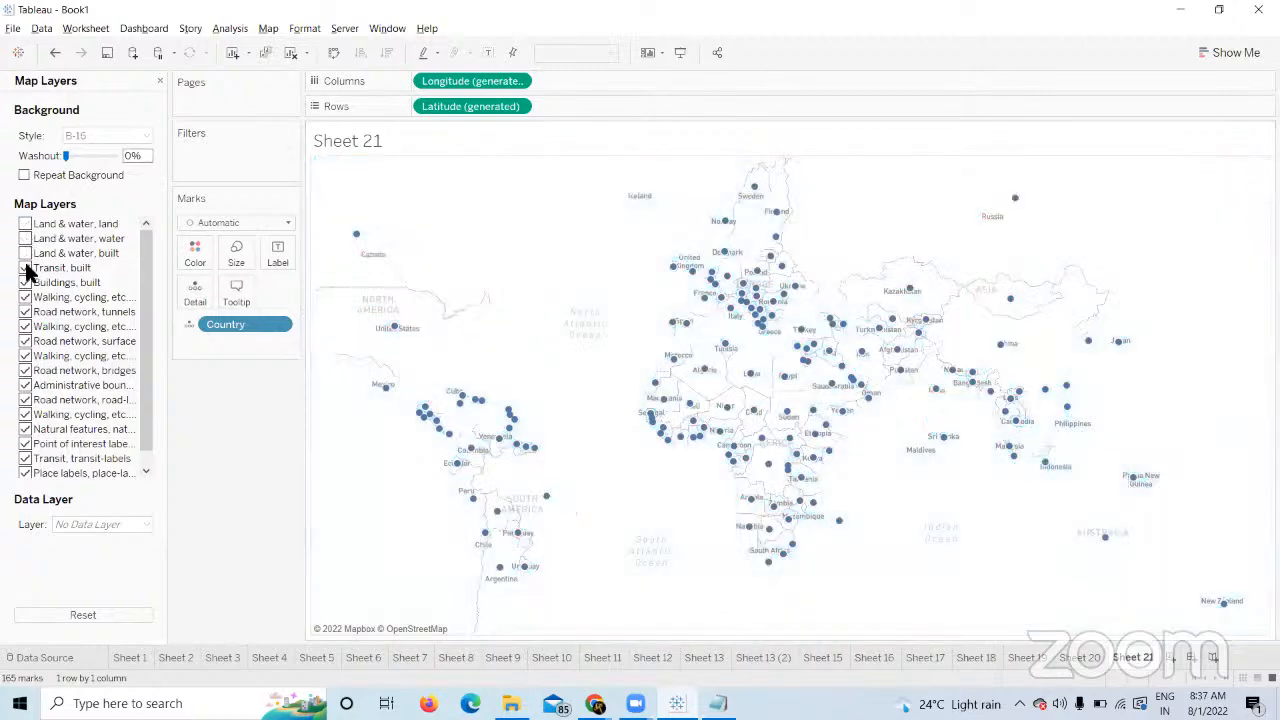
click(26, 296)
click(26, 311)
click(25, 268)
click(25, 253)
click(25, 238)
click(25, 224)
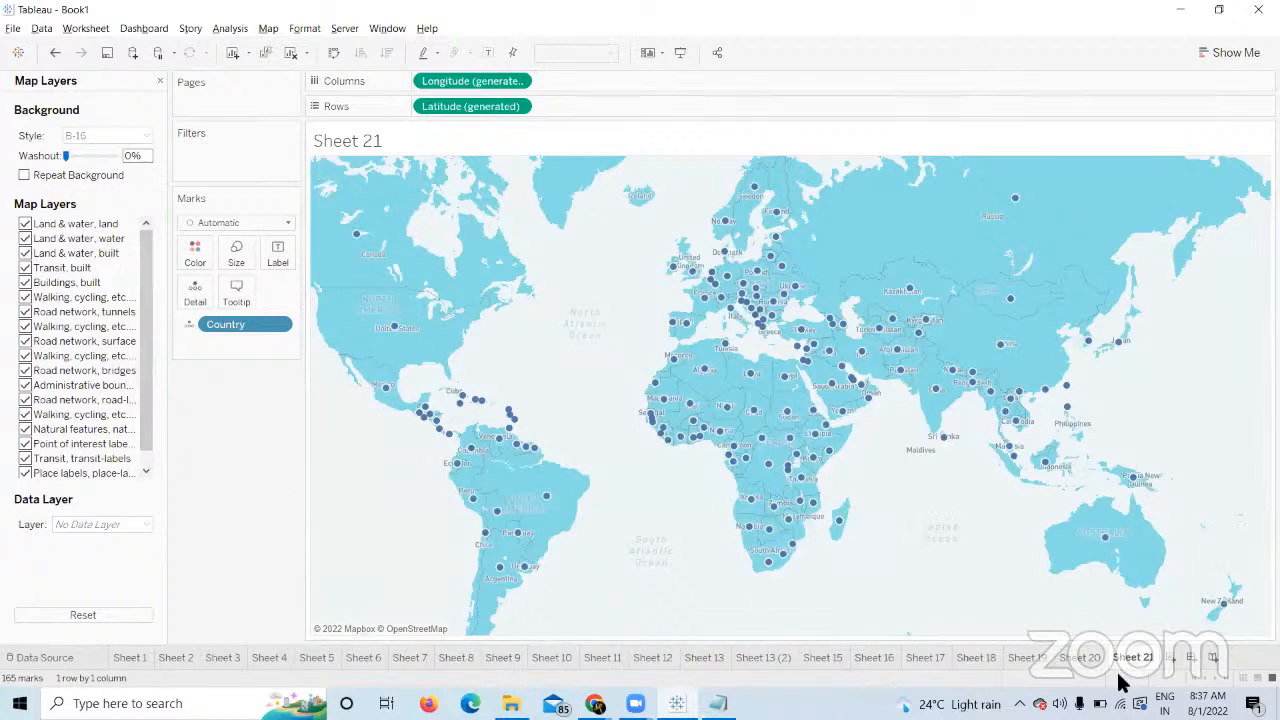
Start Sheet 22 with Country plotted as world points, briefly viewing Map Options.
click(1168, 660)
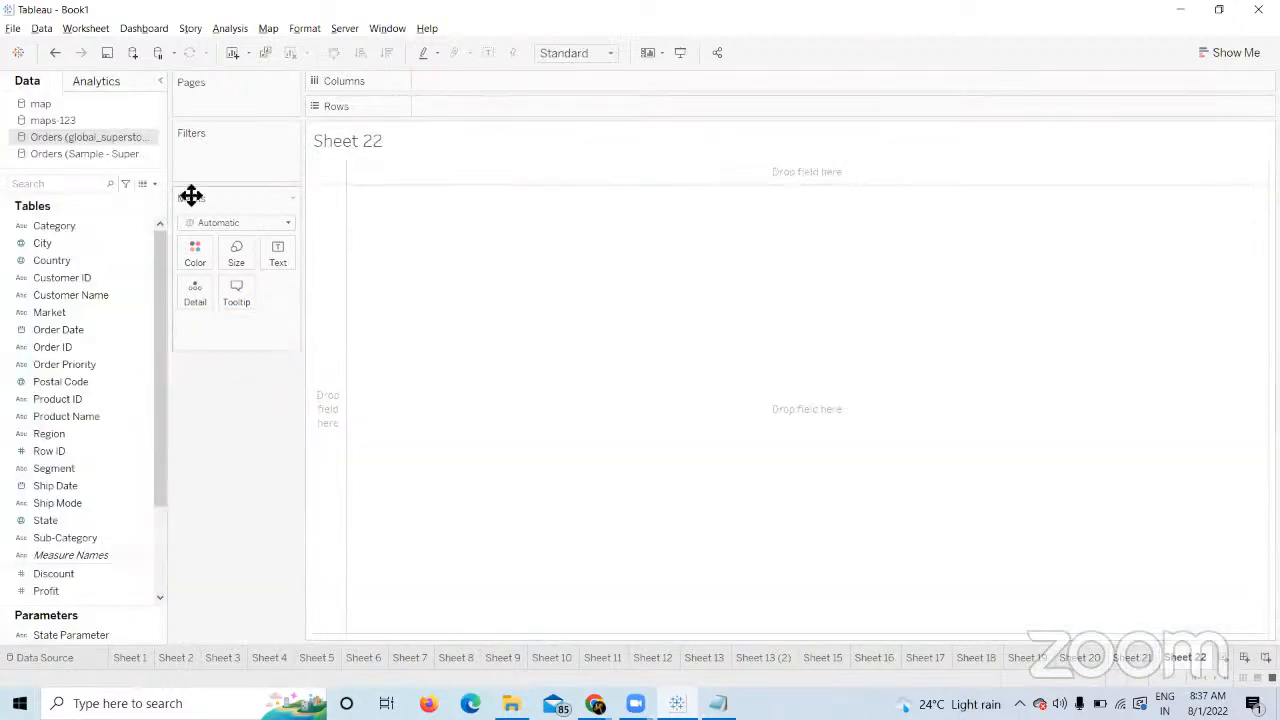
double_click(88, 260)
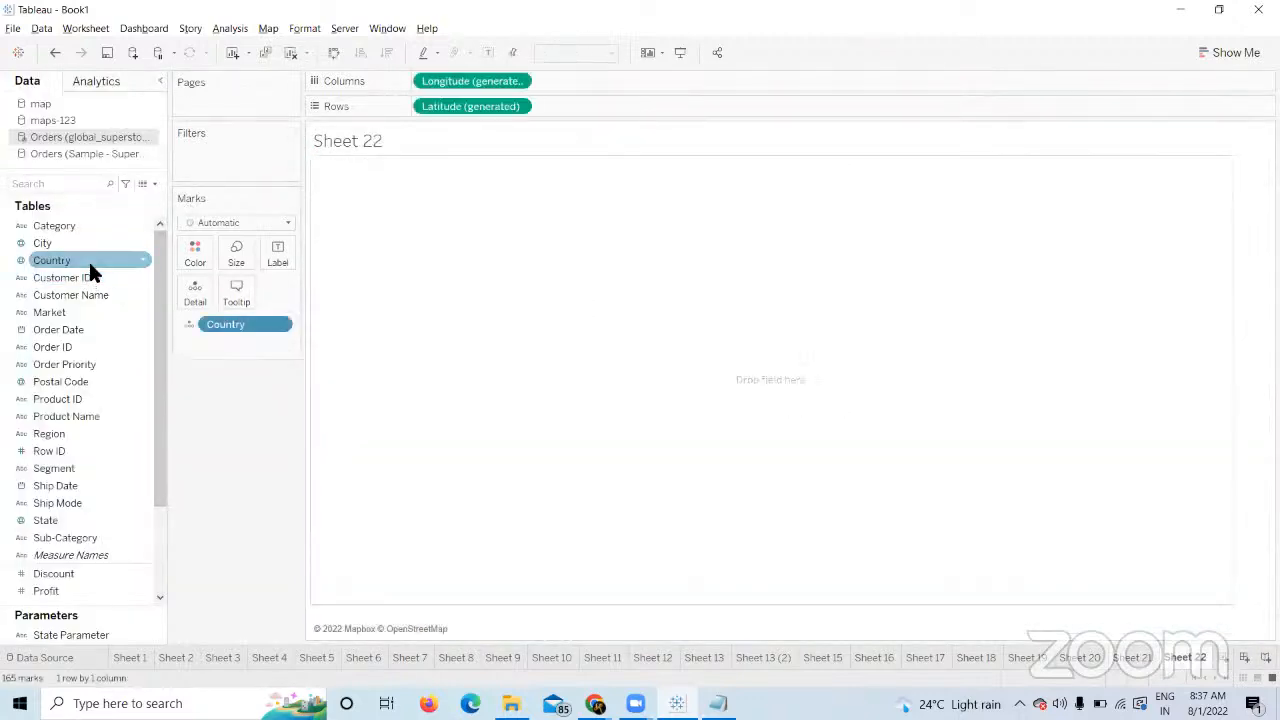
click(267, 30)
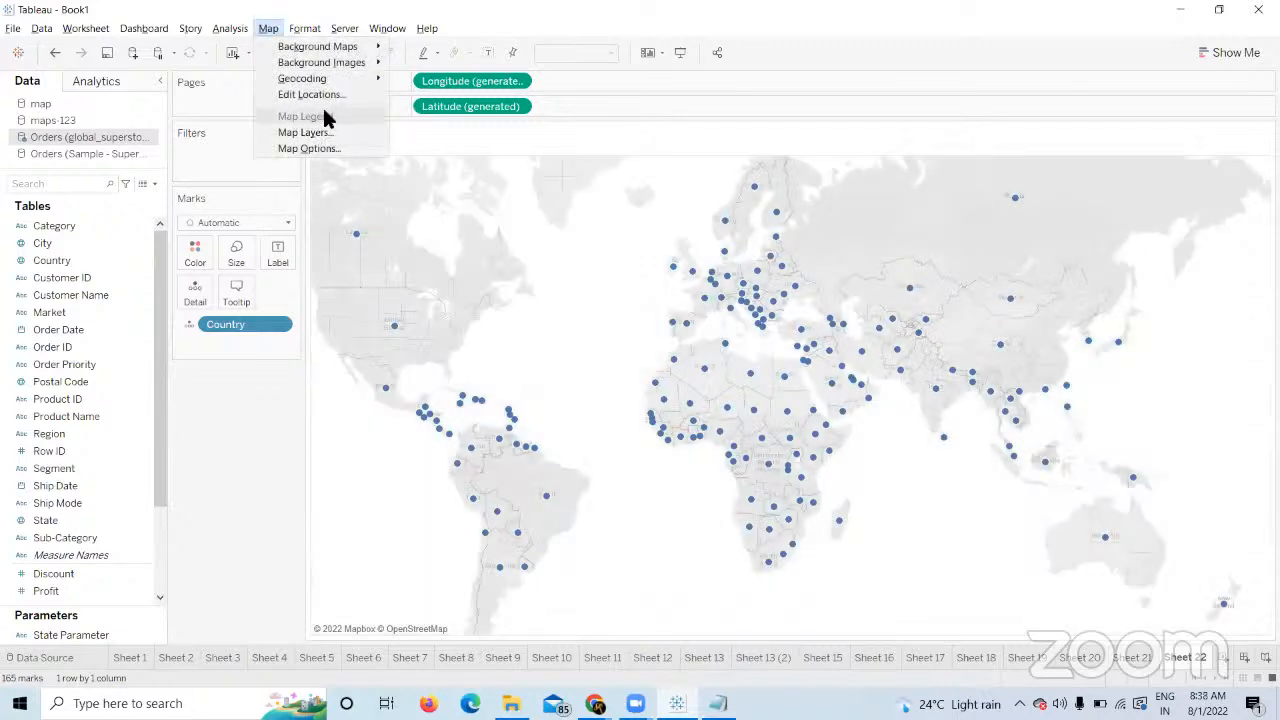
click(298, 148)
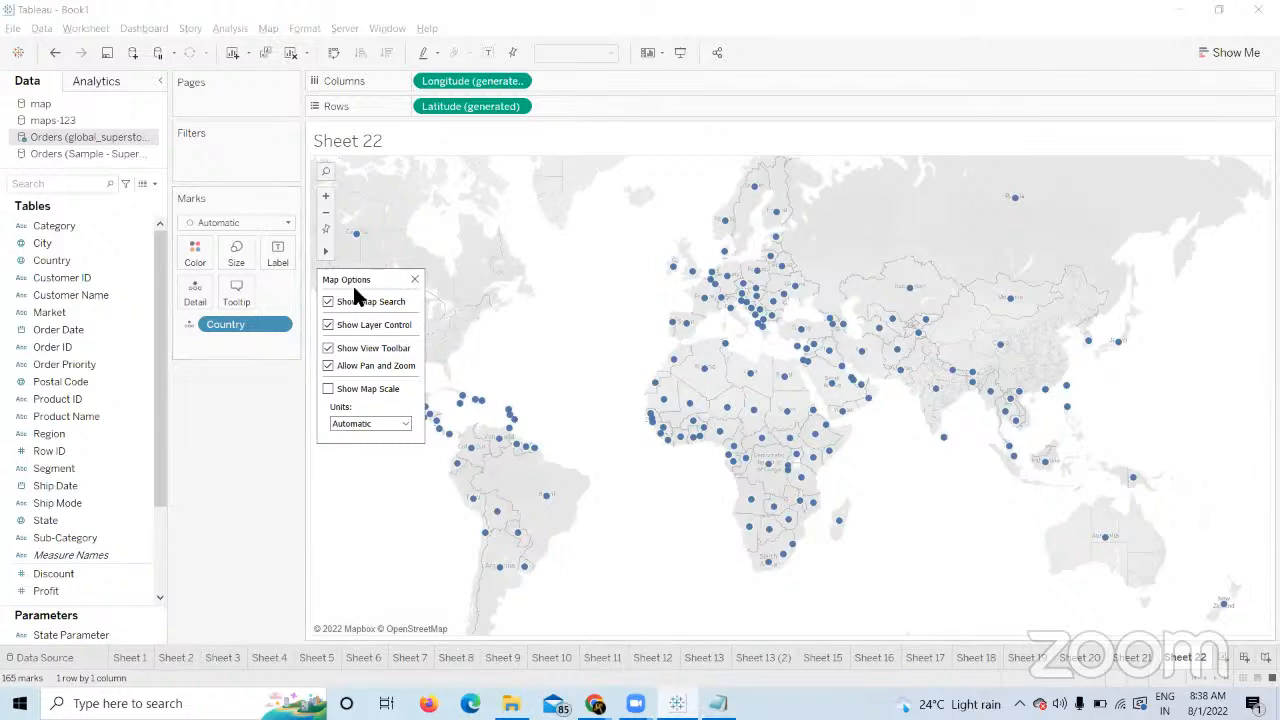
click(266, 435)
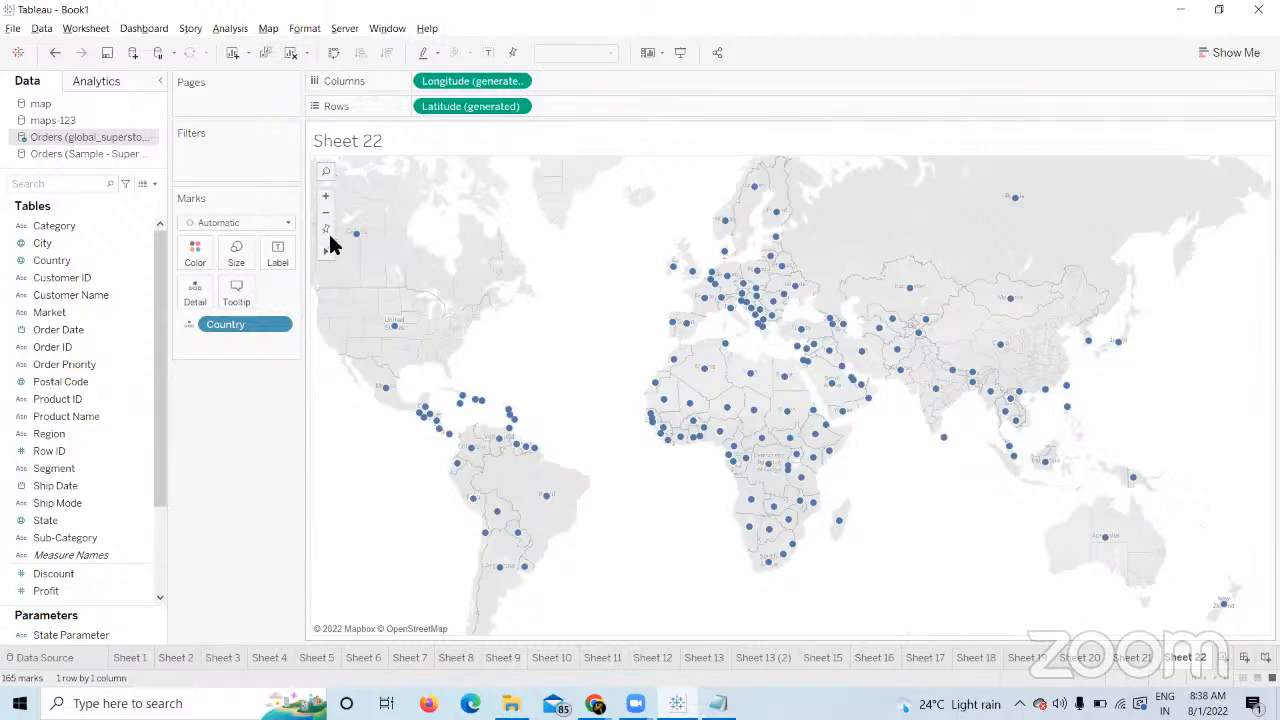
click(325, 171)
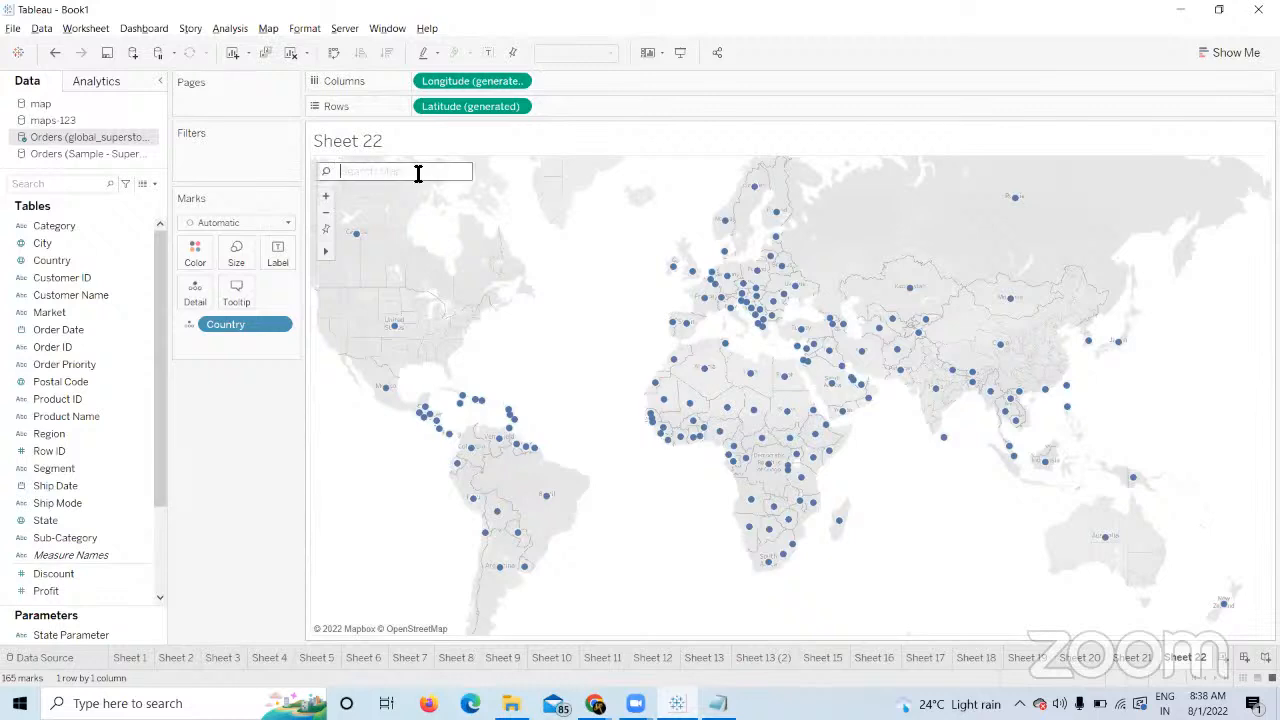
text(india)
key(Return)
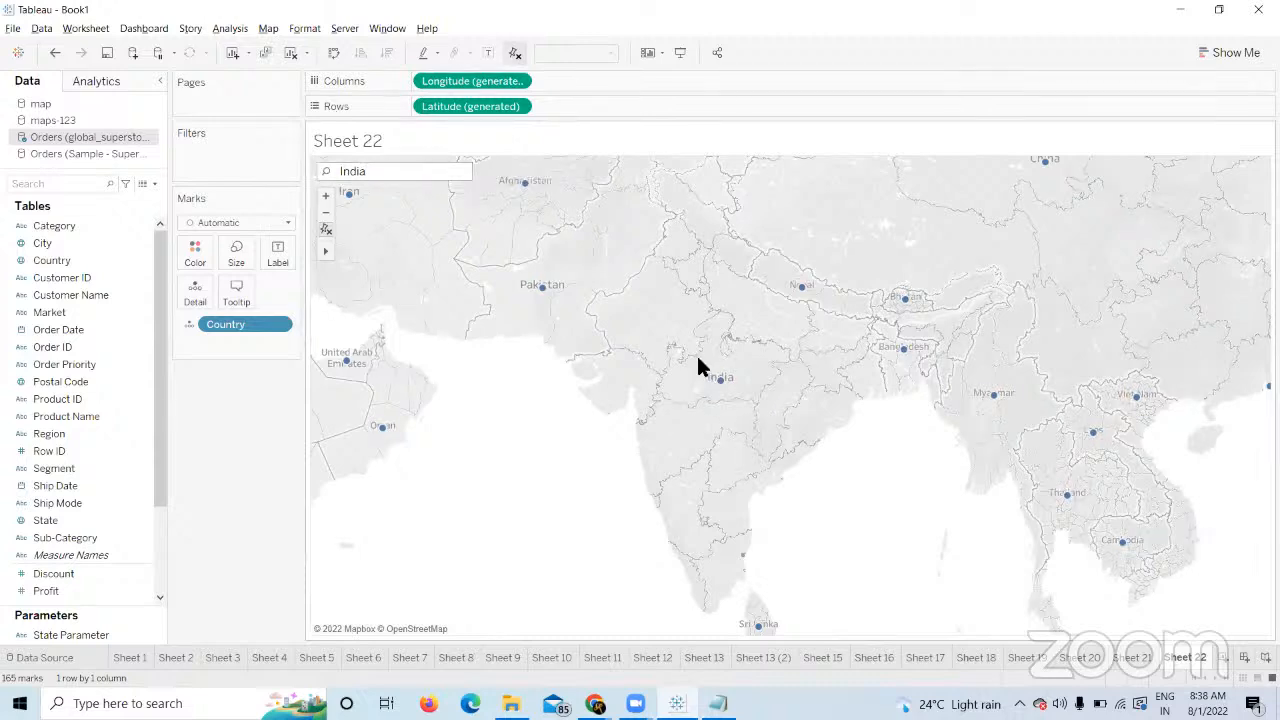
click(325, 232)
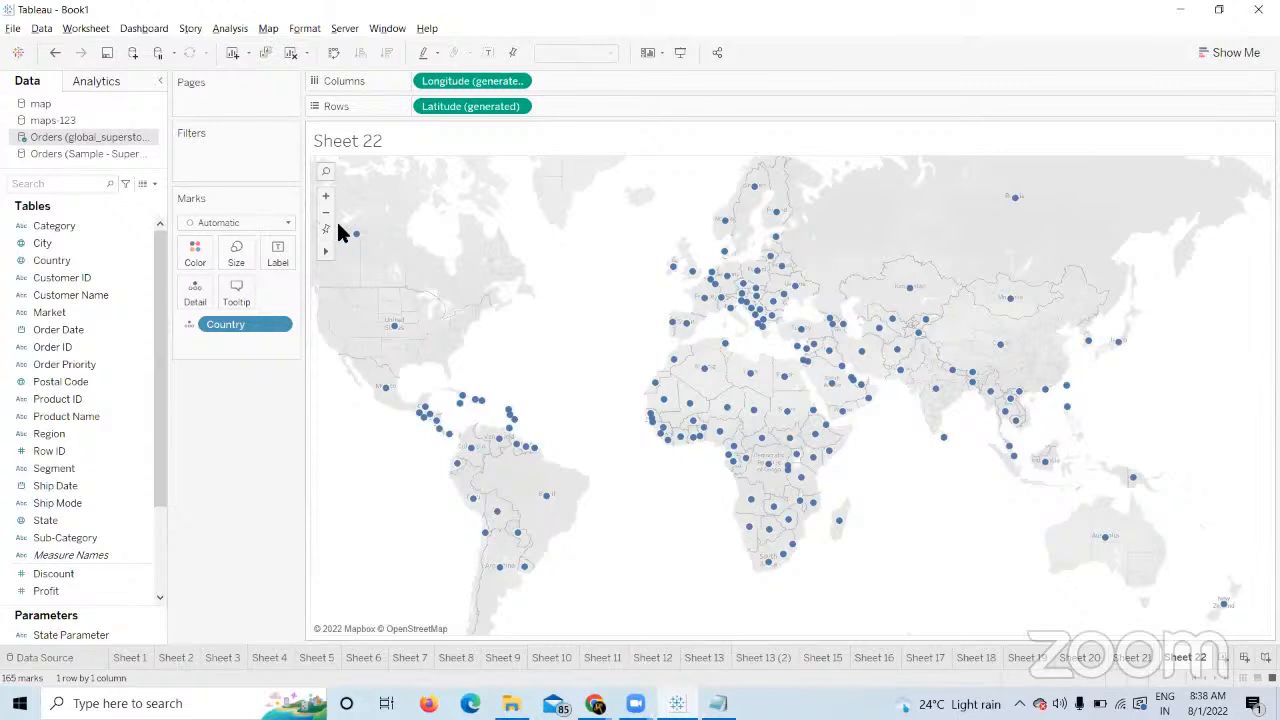
drag(682, 385, 766, 487)
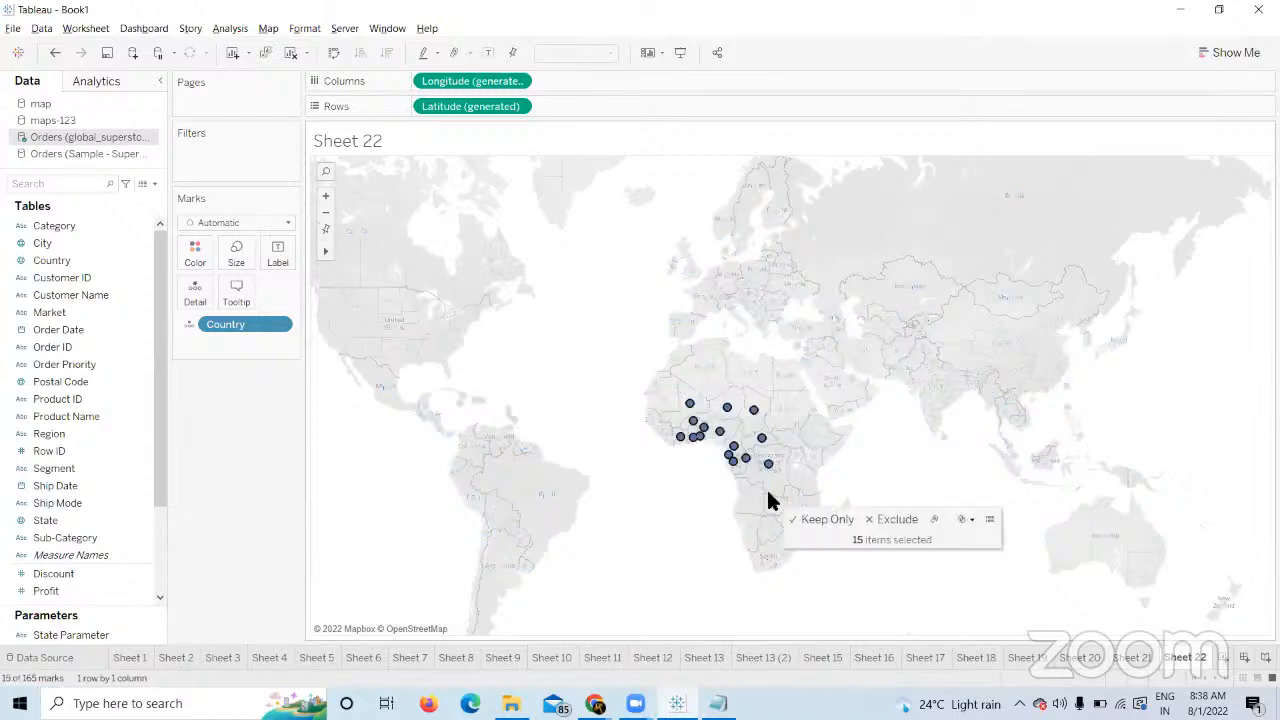
click(578, 410)
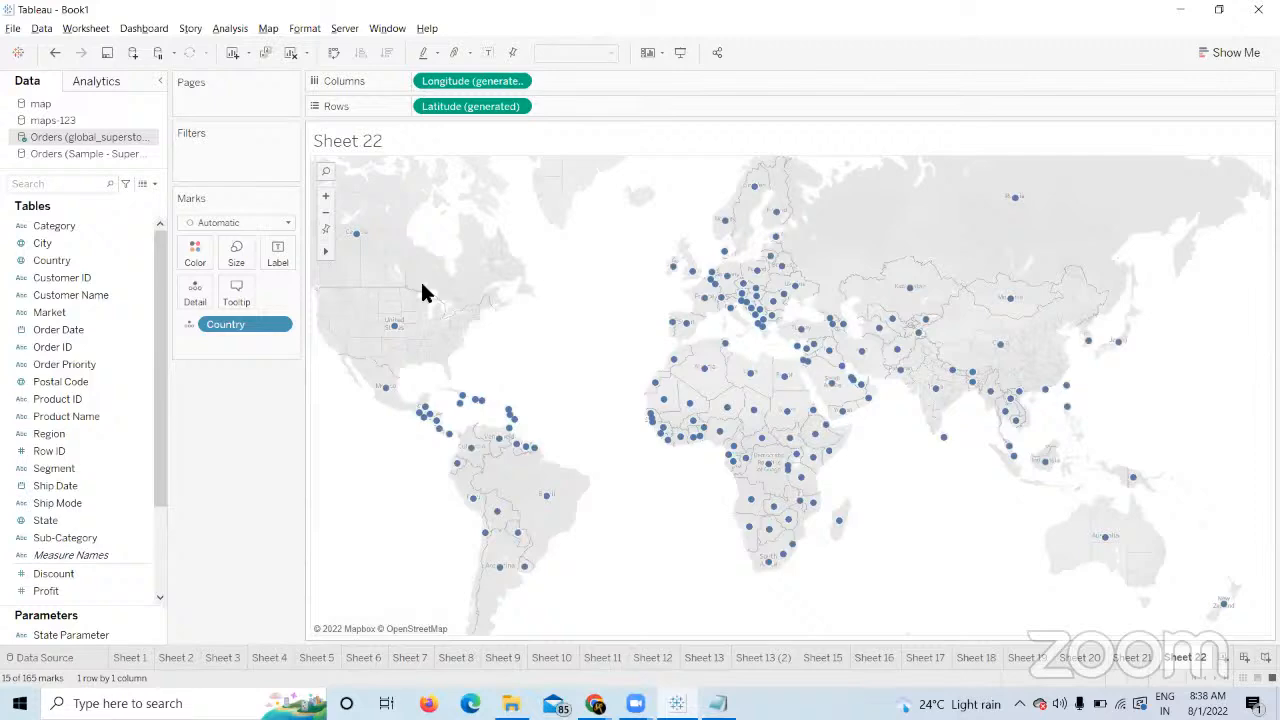
click(322, 195)
click(322, 195)
click(322, 195)
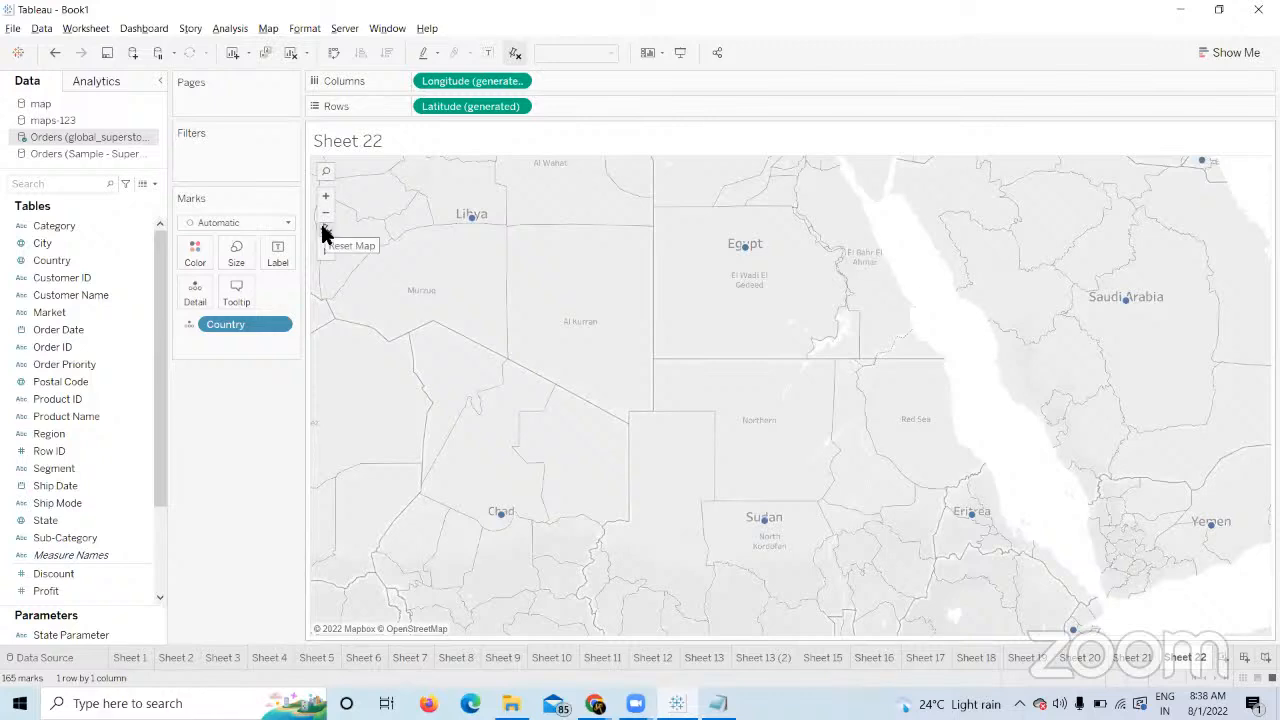
click(324, 232)
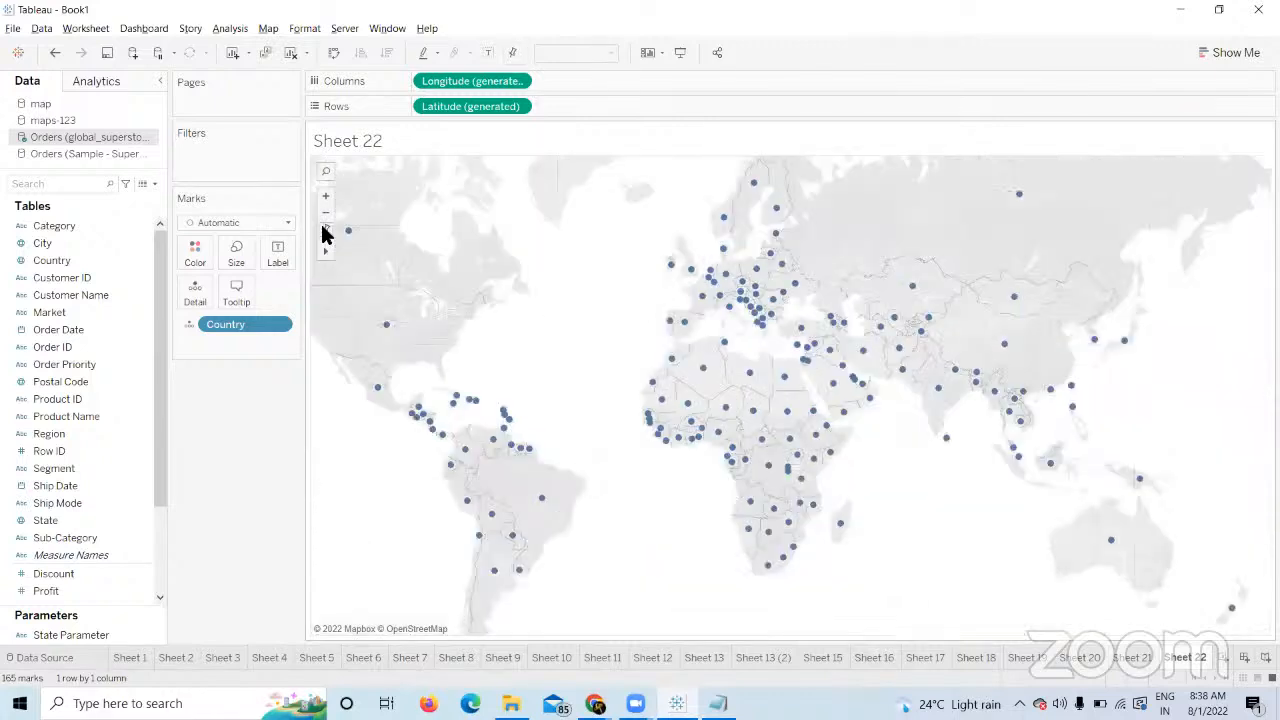
click(327, 216)
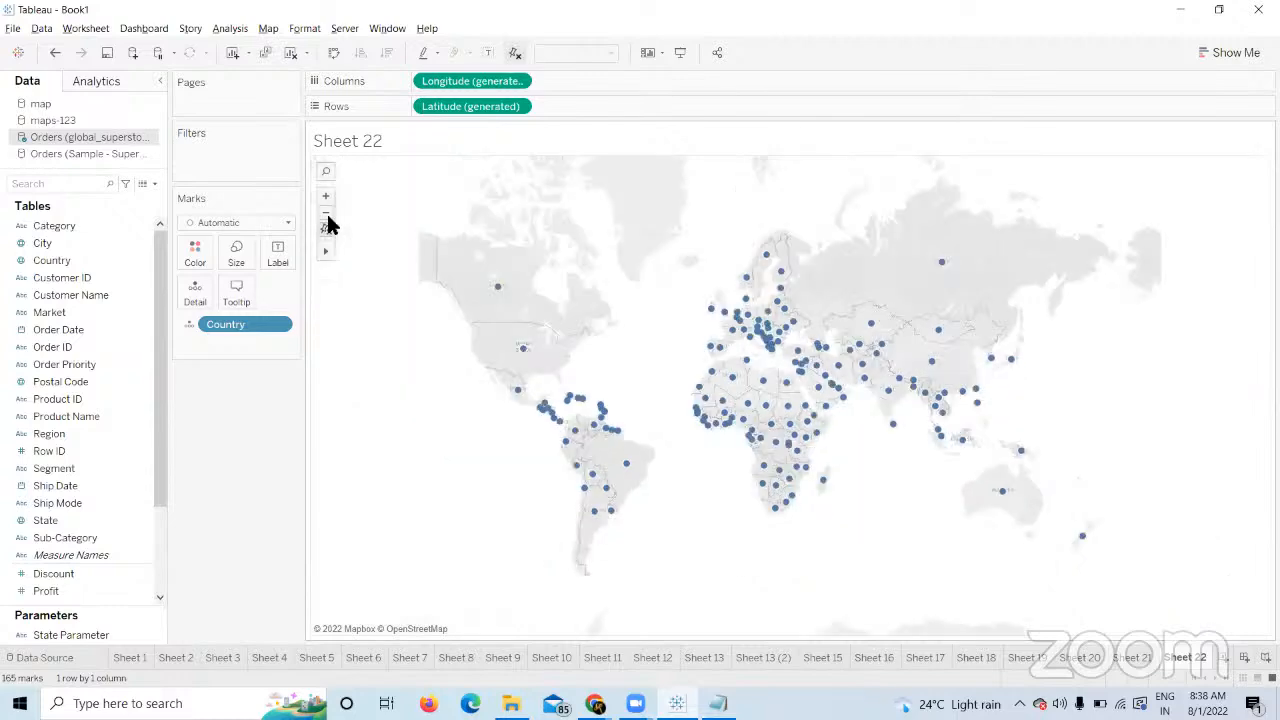
click(327, 197)
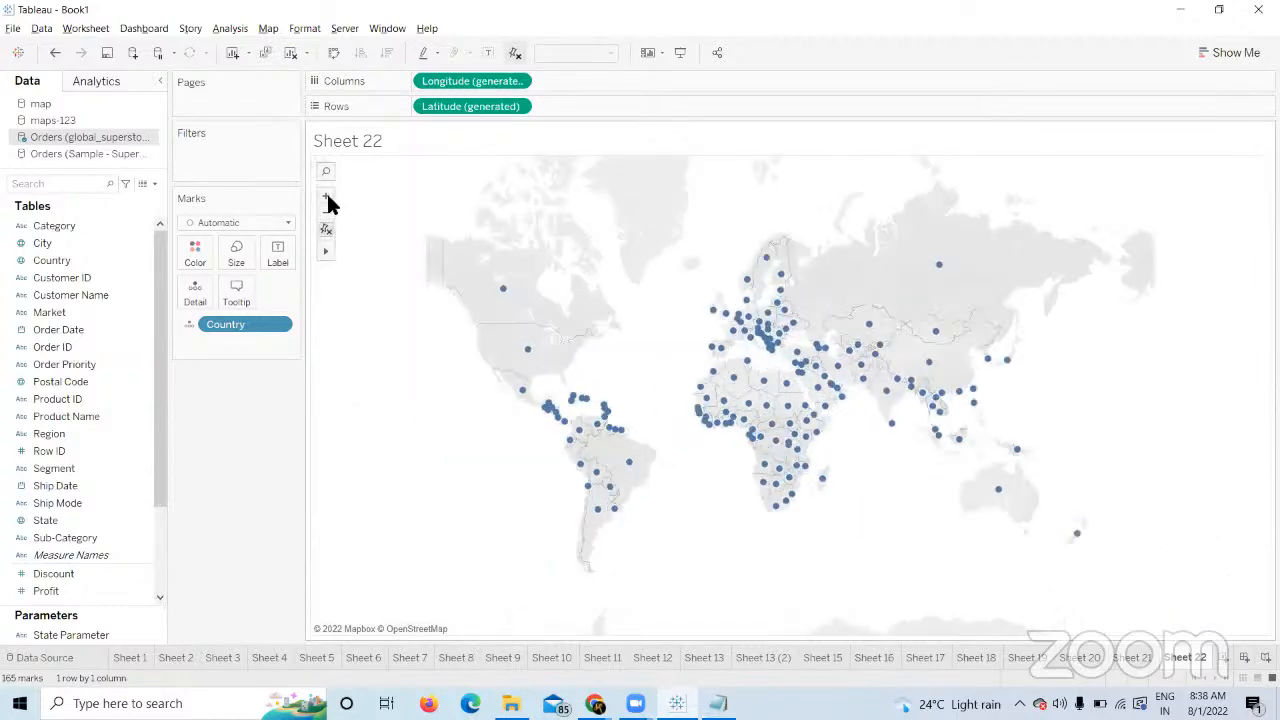
click(327, 197)
click(327, 197)
click(327, 197)
click(327, 198)
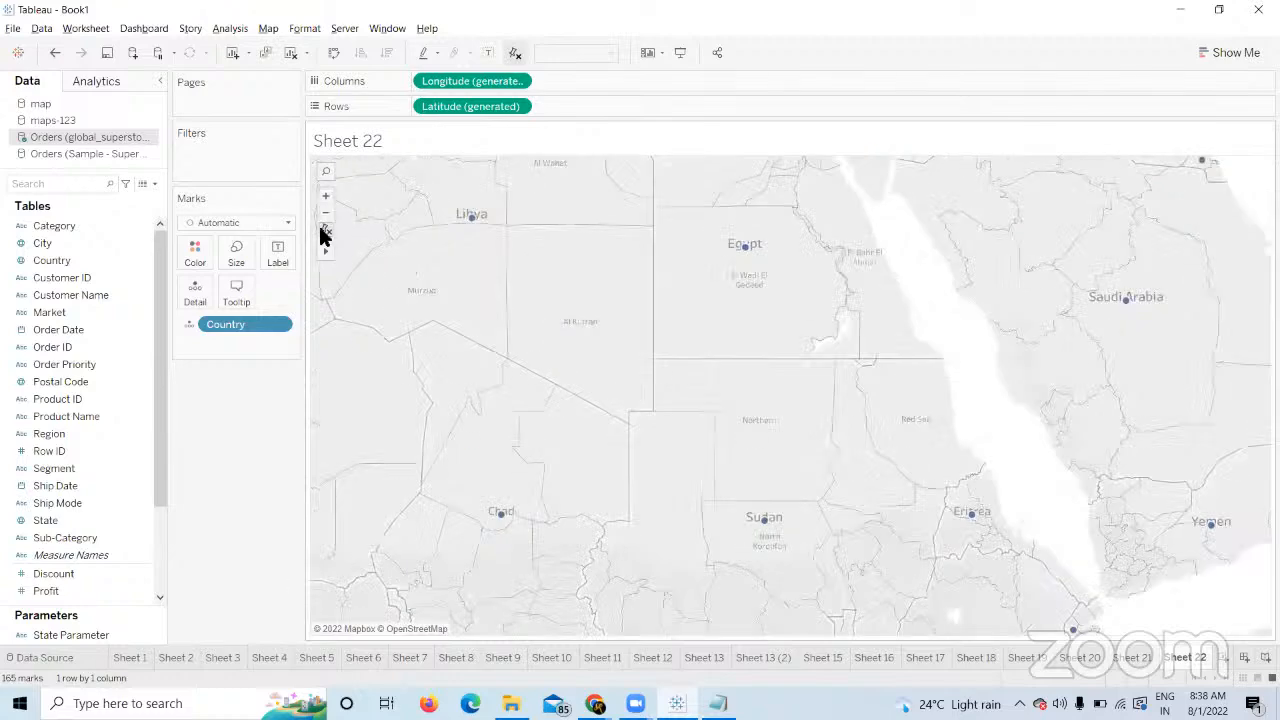
click(325, 232)
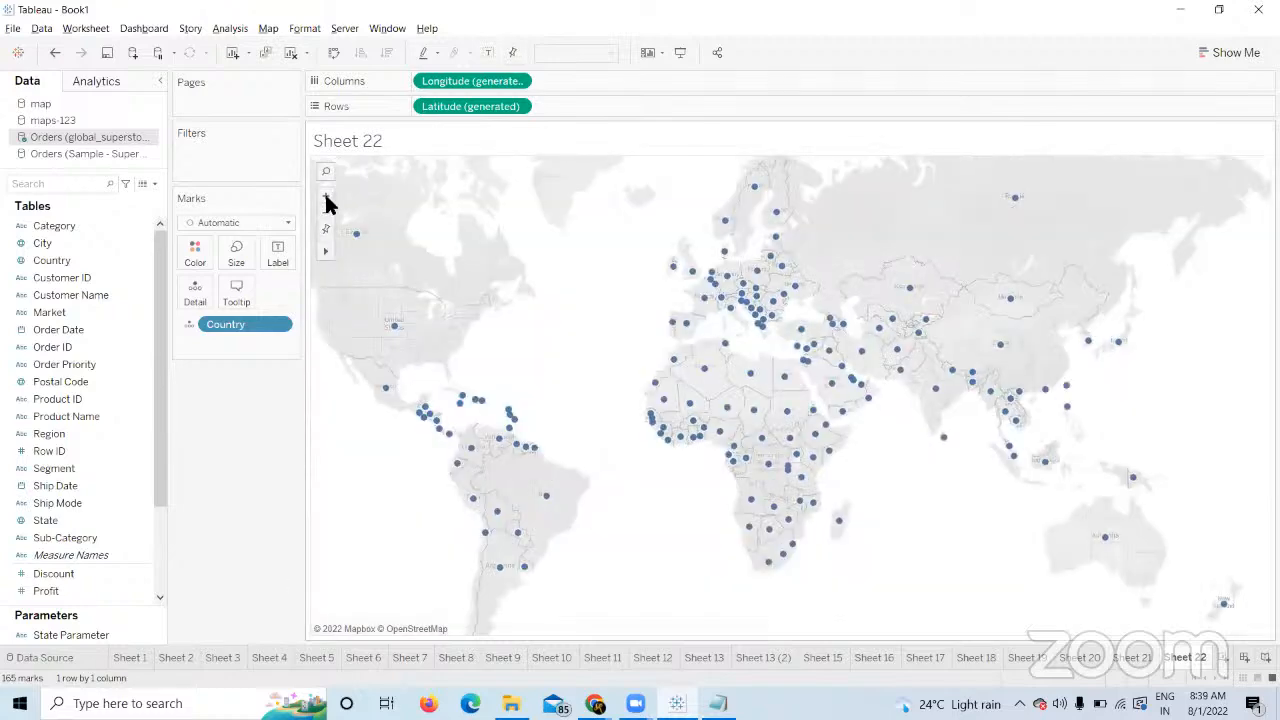
click(327, 198)
click(327, 198)
click(327, 198)
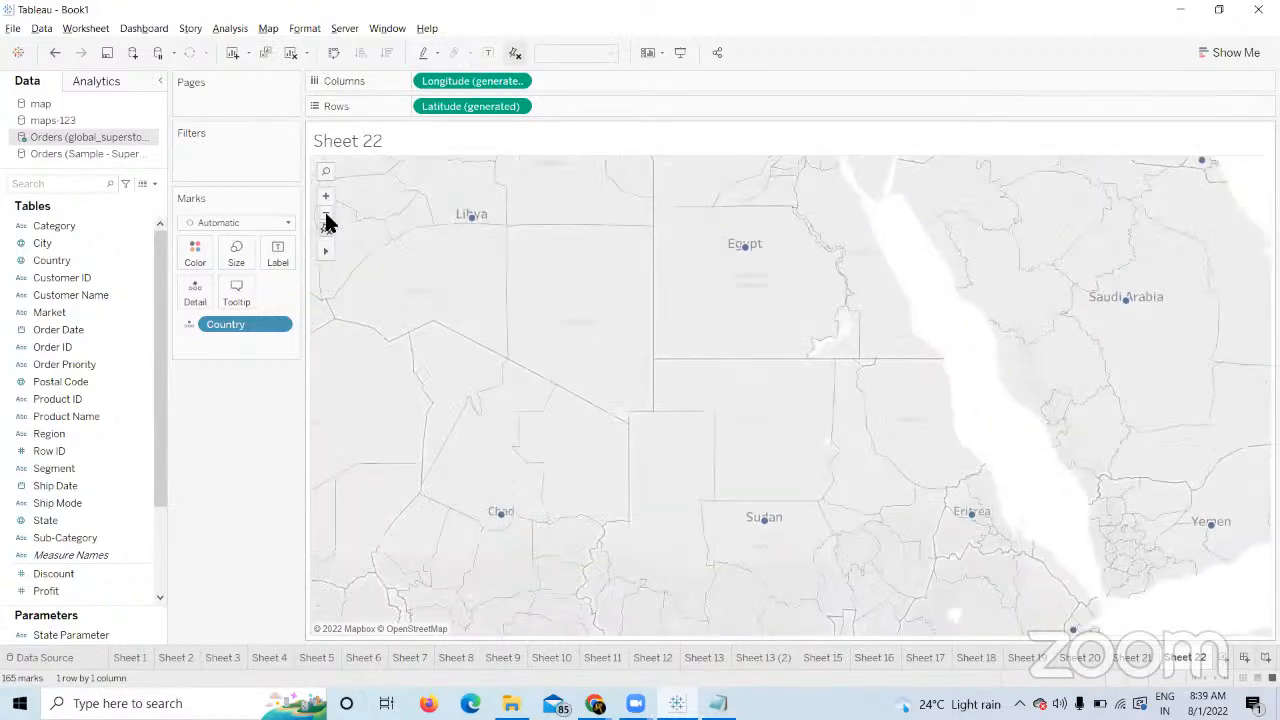
click(327, 222)
click(327, 222)
click(327, 222)
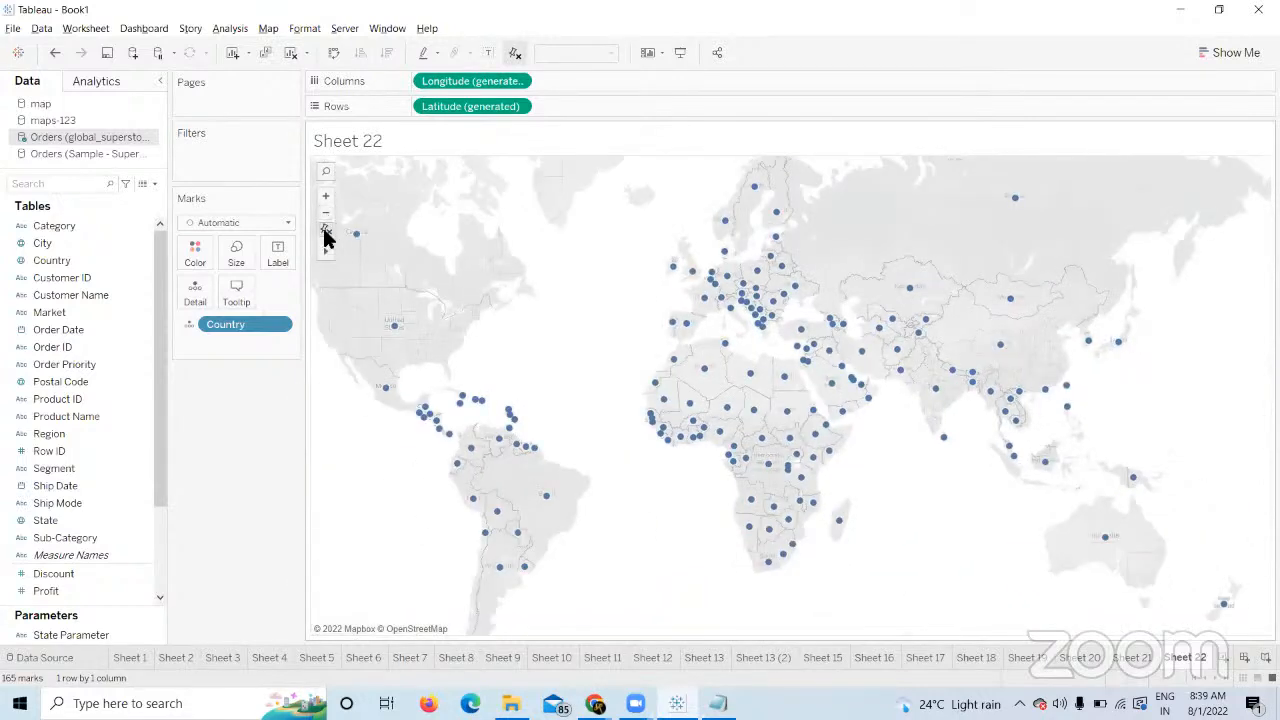
click(324, 230)
mouse_move(329, 253)
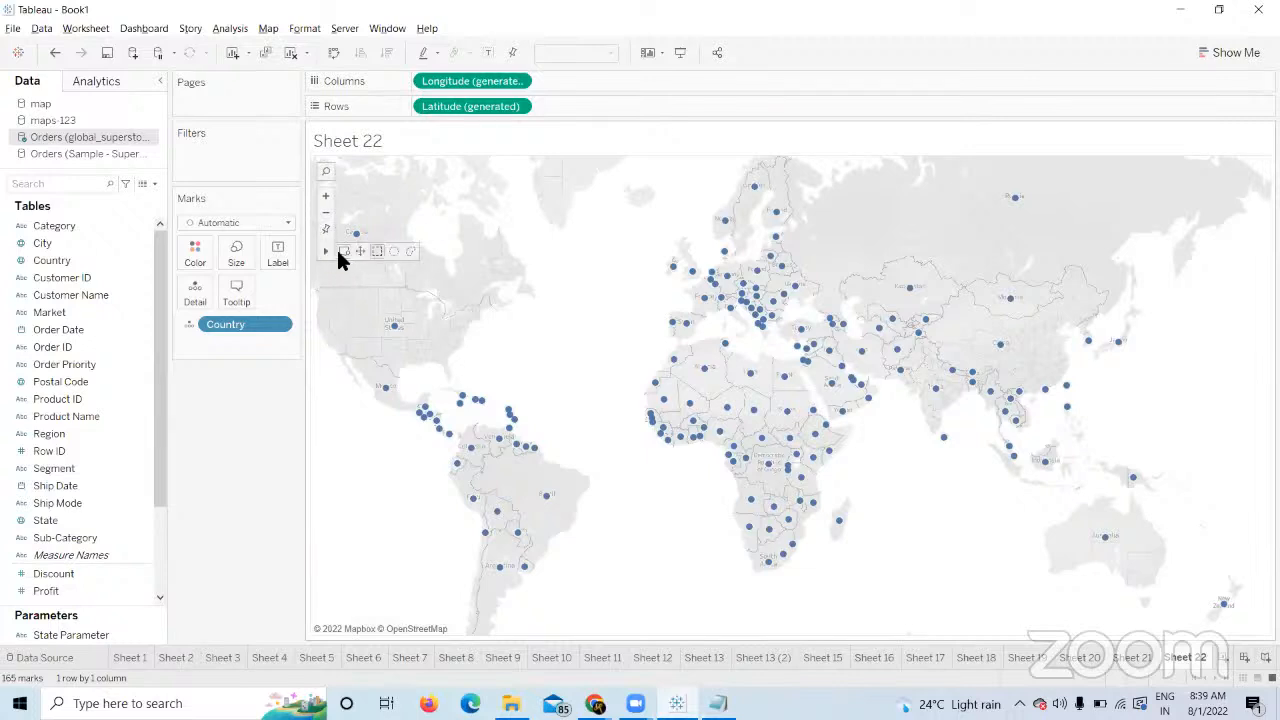
click(341, 253)
drag(646, 245, 738, 295)
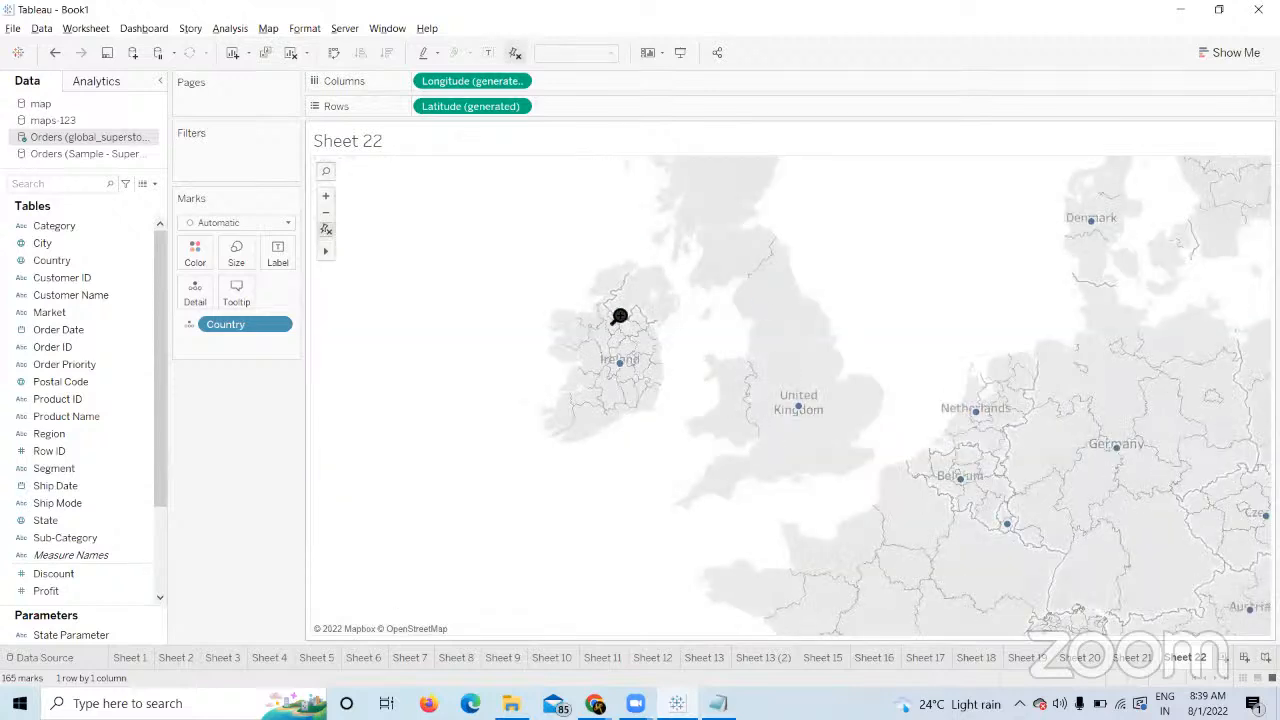
mouse_move(321, 250)
click(322, 227)
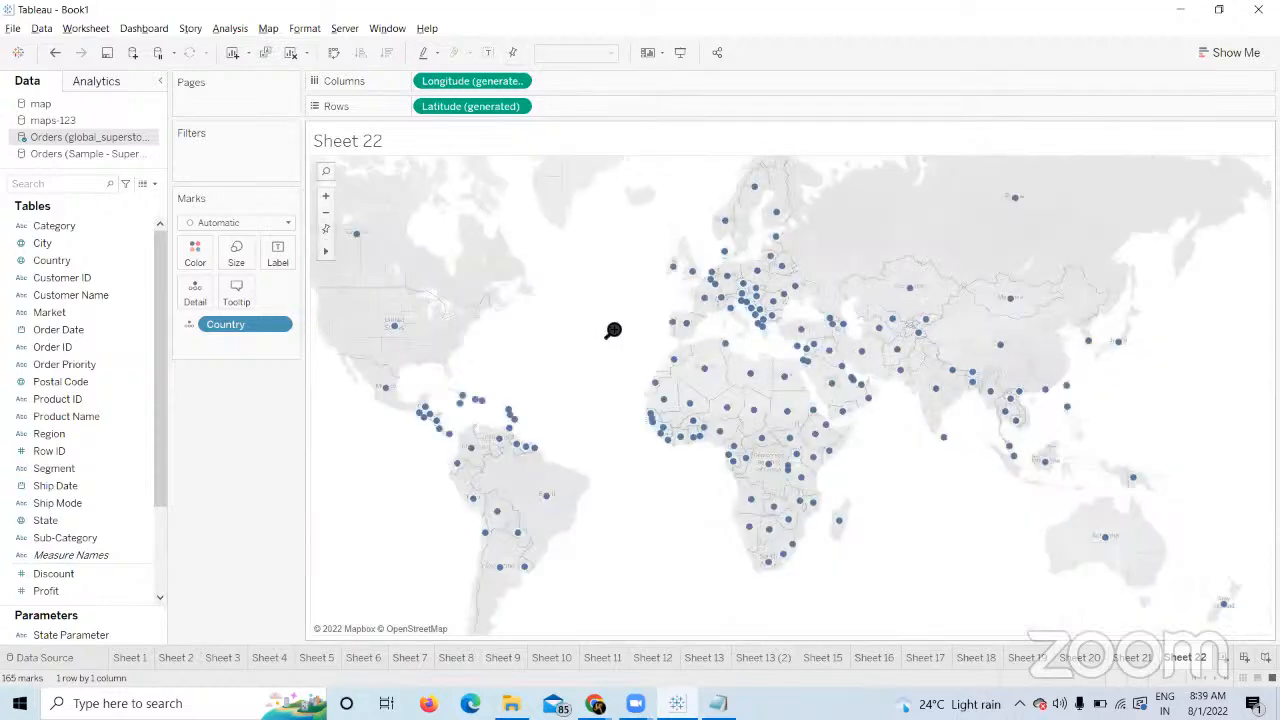
drag(631, 372, 743, 497)
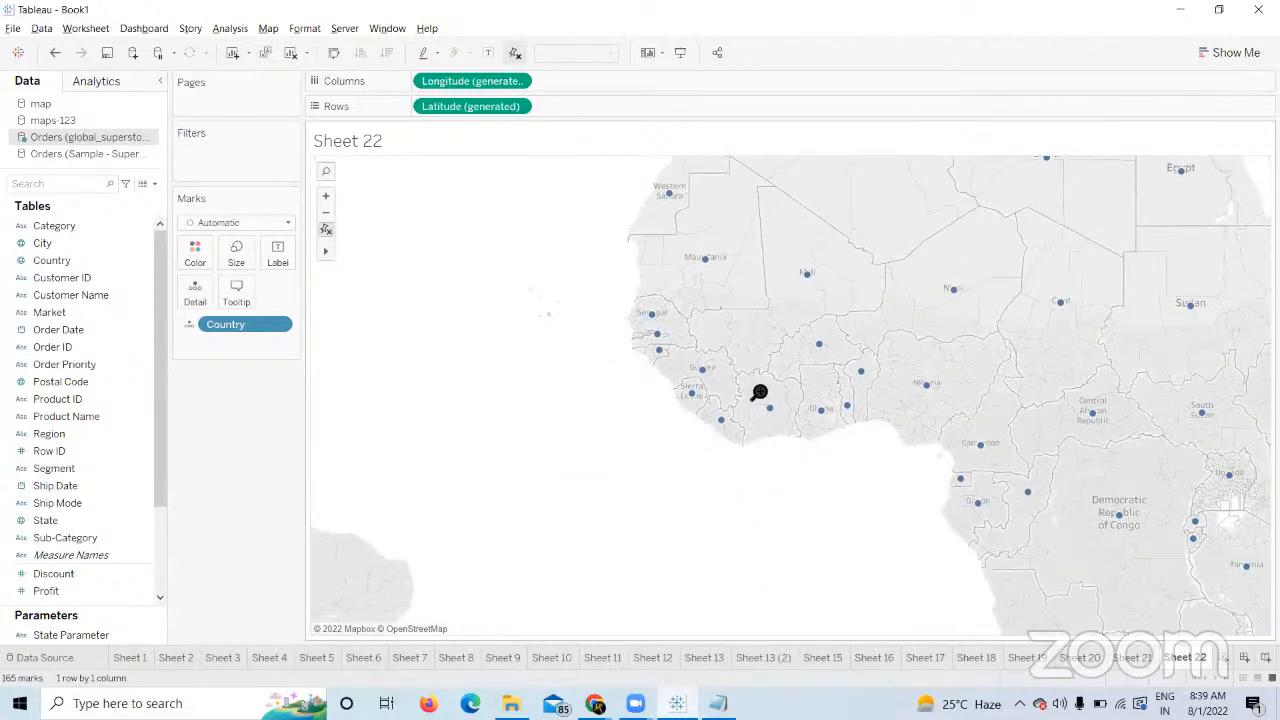
drag(691, 329, 688, 531)
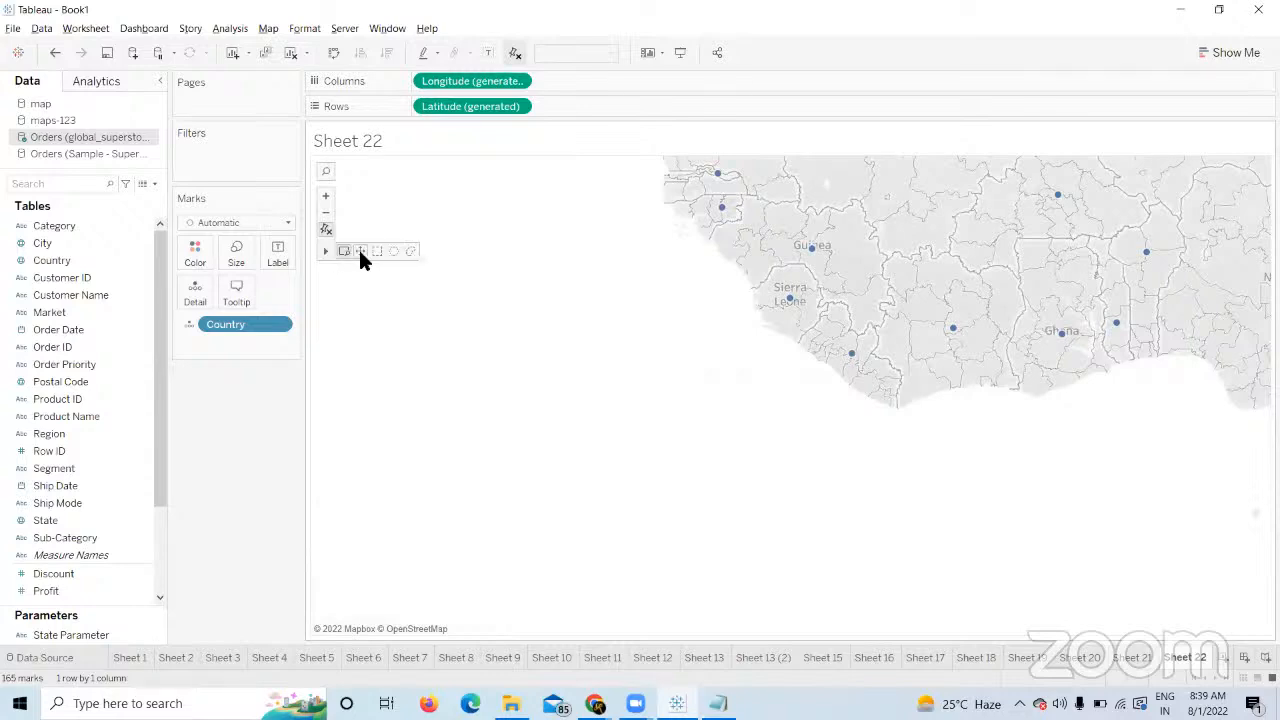
click(360, 251)
drag(748, 353, 696, 658)
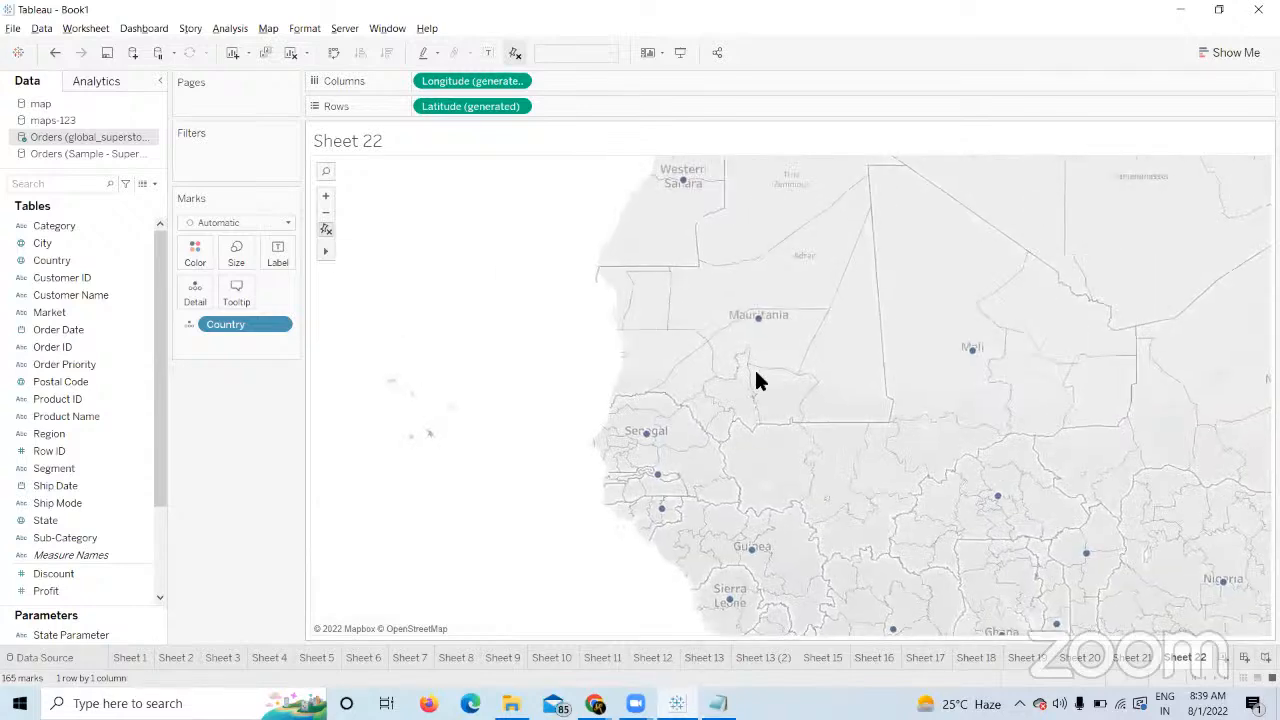
drag(758, 376, 731, 280)
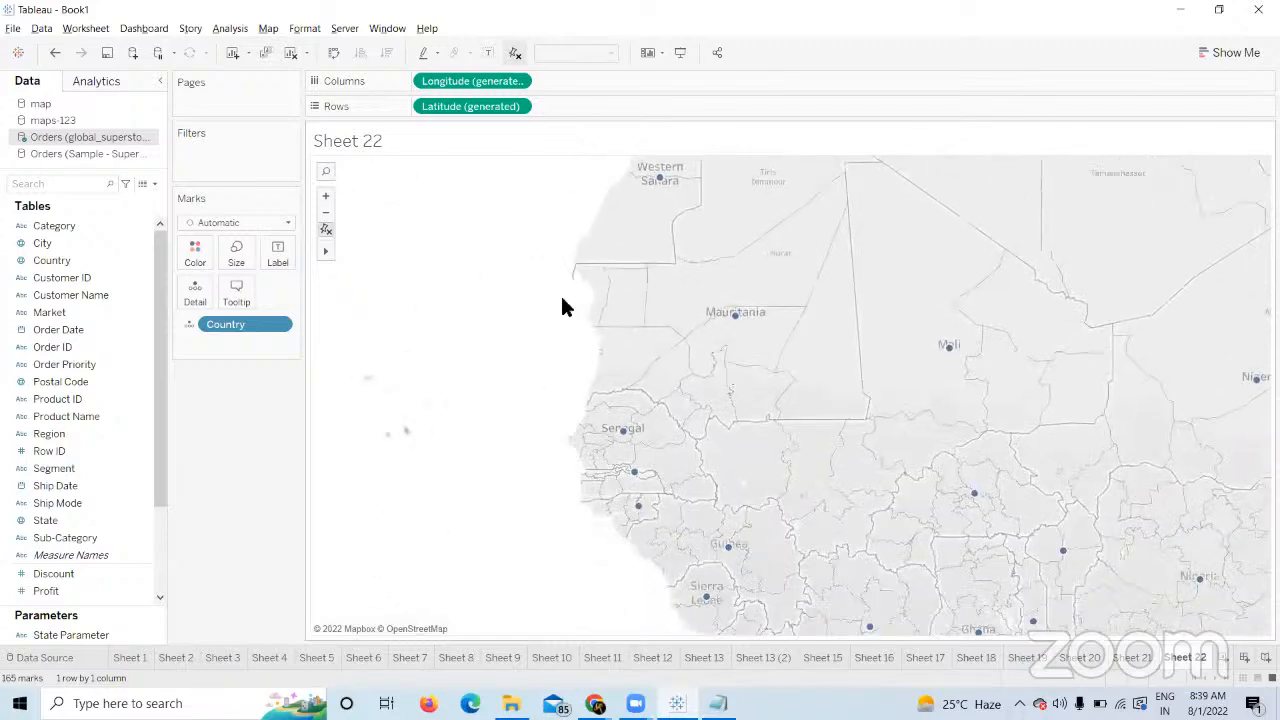
mouse_move(323, 255)
click(362, 251)
click(322, 230)
mouse_move(324, 248)
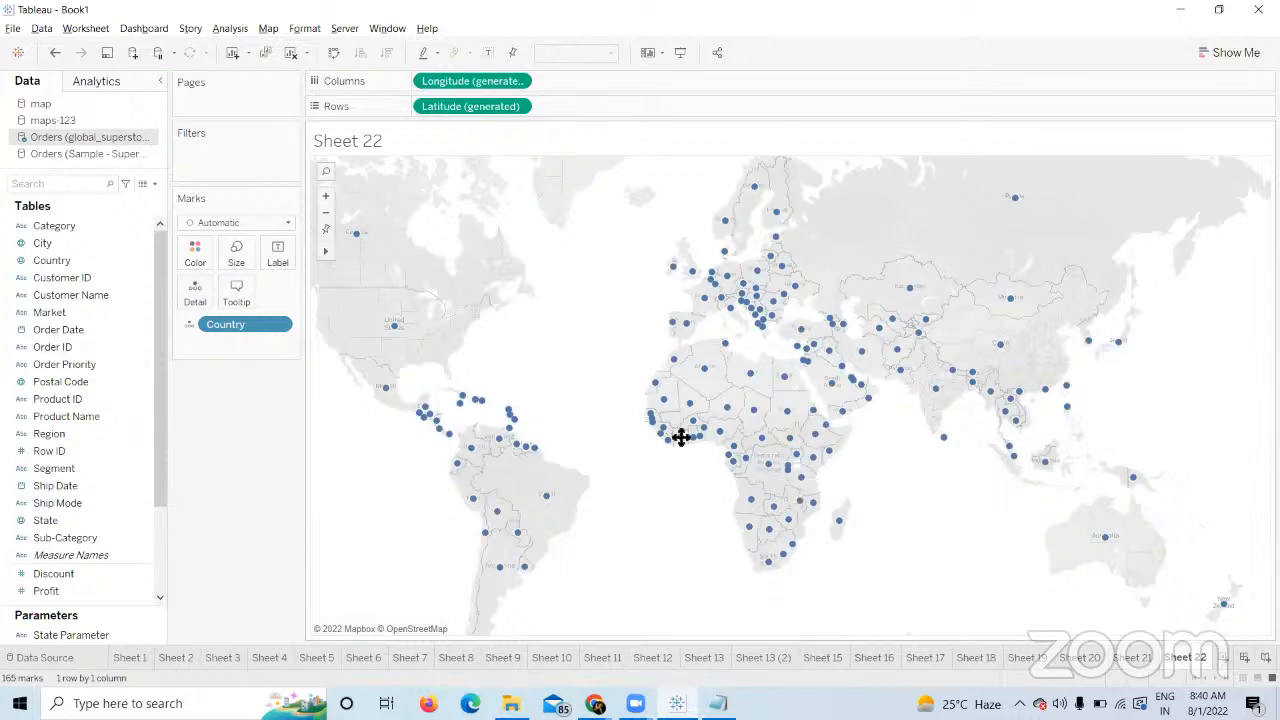
drag(680, 437, 790, 595)
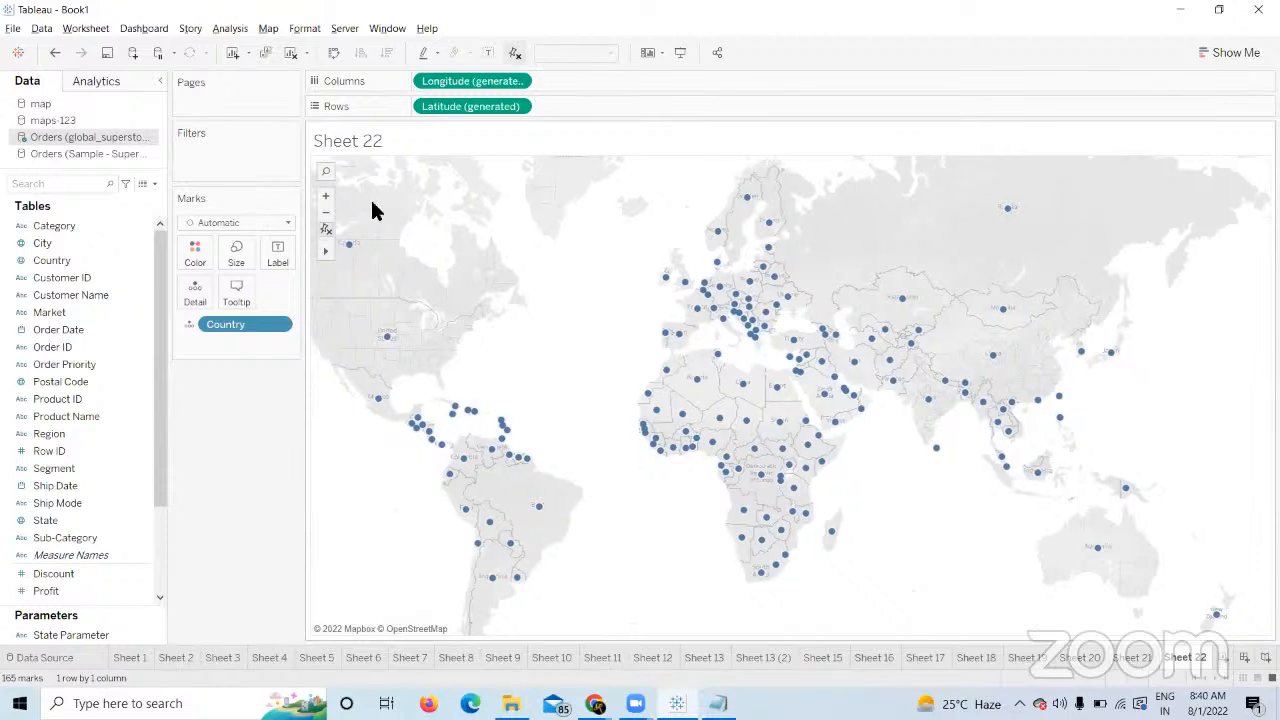
Select country points across Africa, Europe and Asia using rectangle, radial and lasso selections.
mouse_move(331, 254)
click(376, 251)
drag(714, 497, 630, 288)
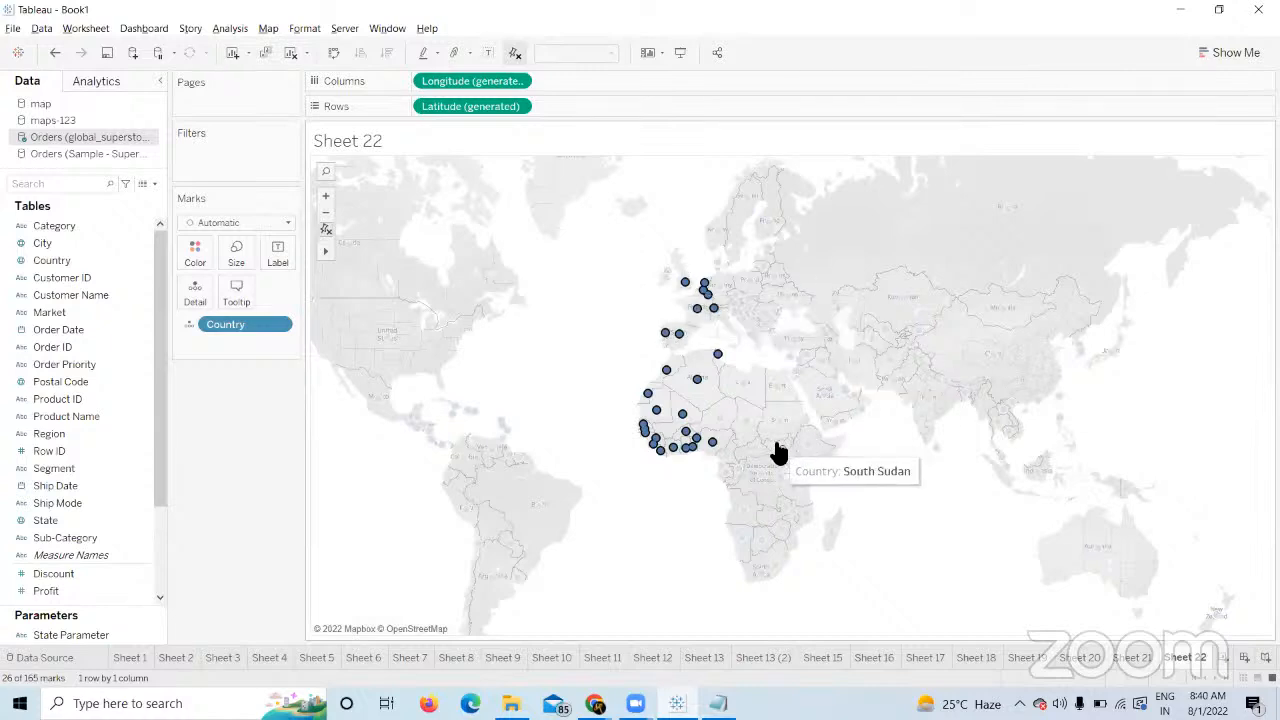
mouse_move(321, 252)
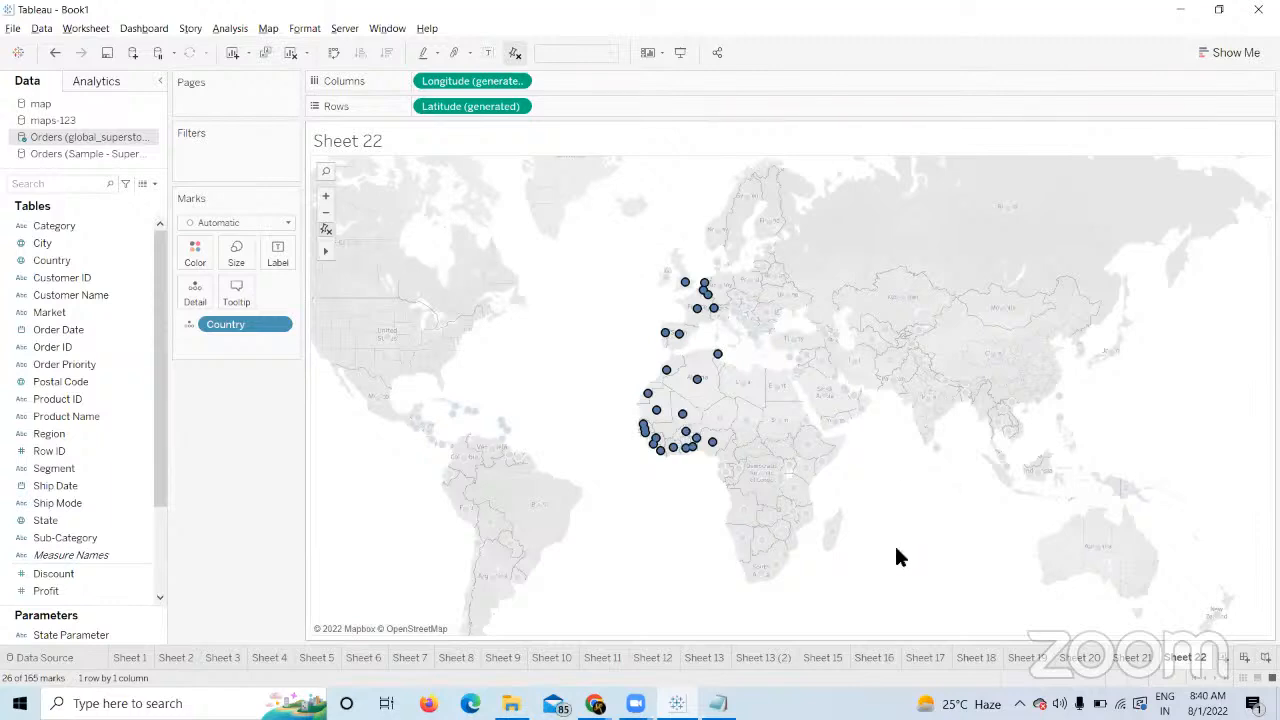
drag(853, 557, 680, 350)
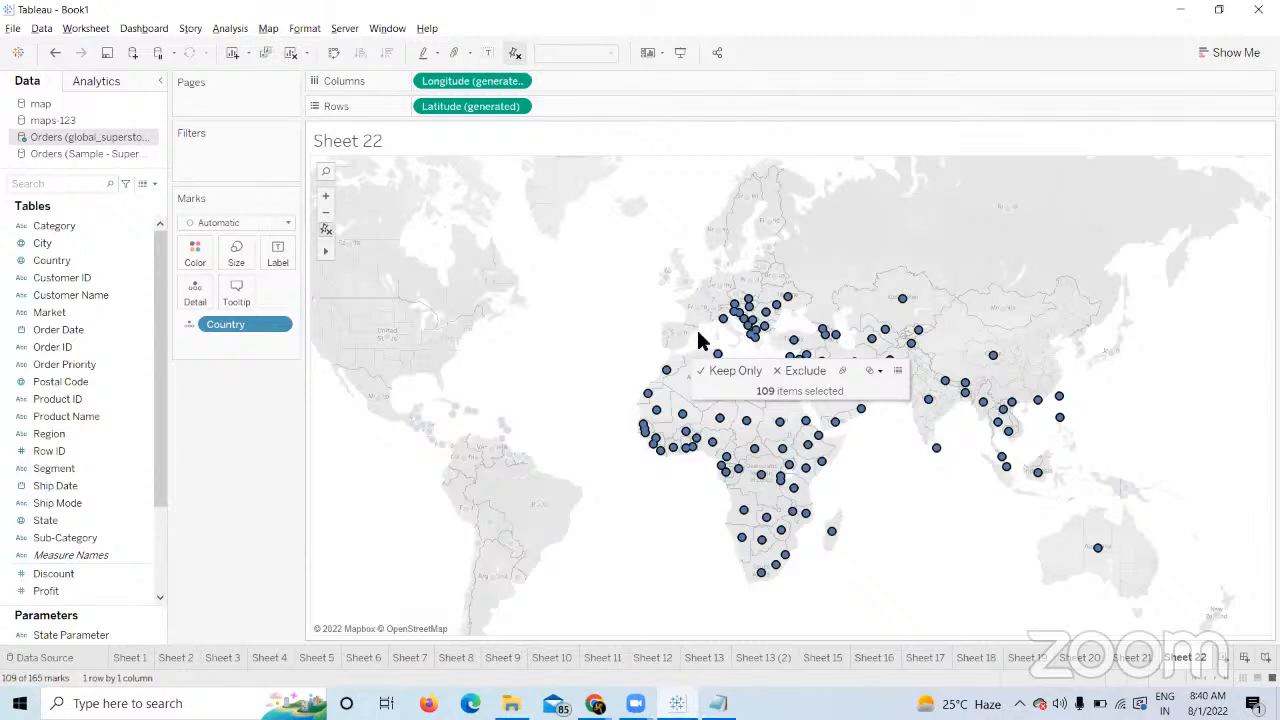
mouse_move(323, 252)
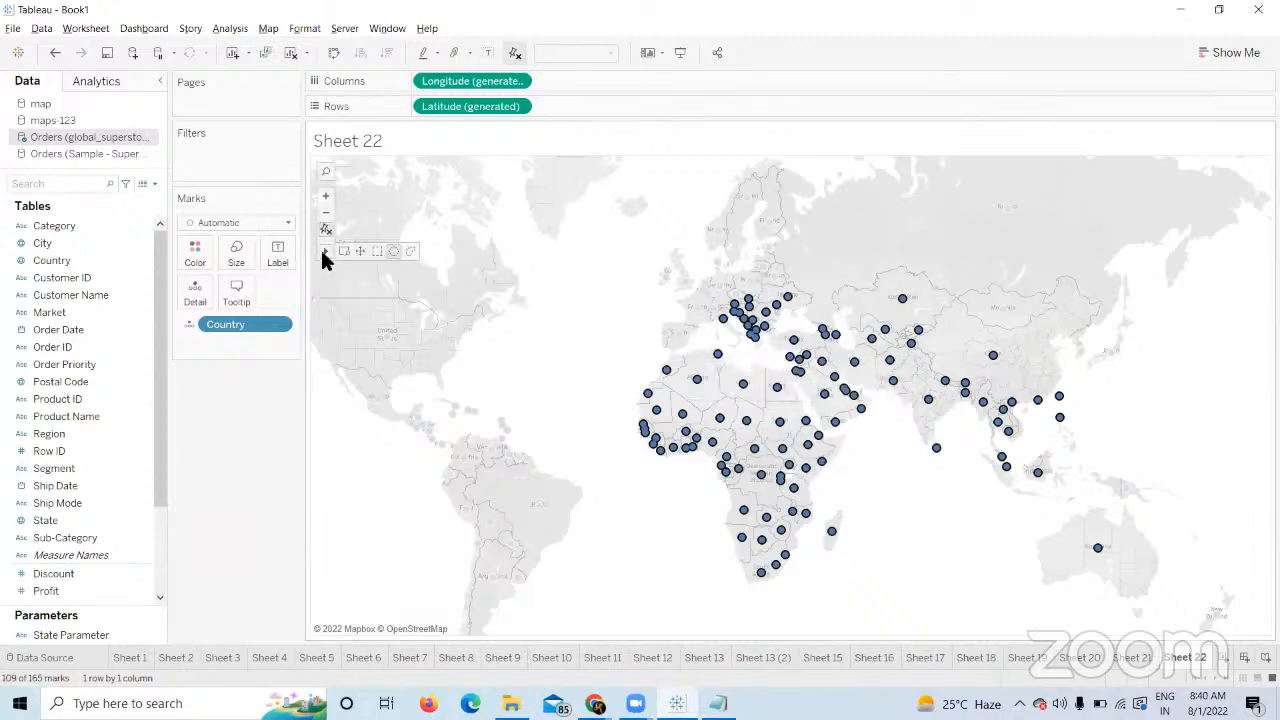
click(411, 252)
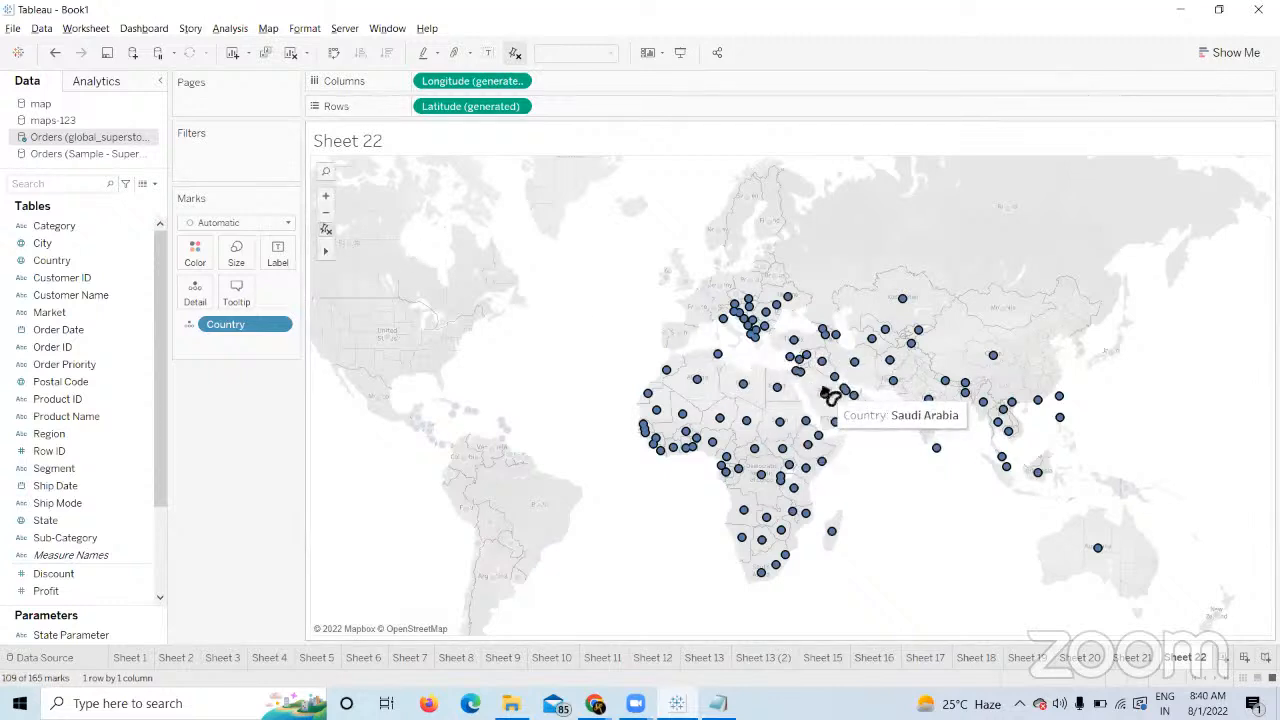
mouse_move(826, 396)
mouse_down()
mouse_move(778, 300)
mouse_move(717, 606)
mouse_move(866, 229)
mouse_move(814, 380)
mouse_move(928, 386)
mouse_move(1000, 540)
mouse_move(708, 548)
mouse_move(800, 410)
mouse_move(840, 516)
mouse_up()
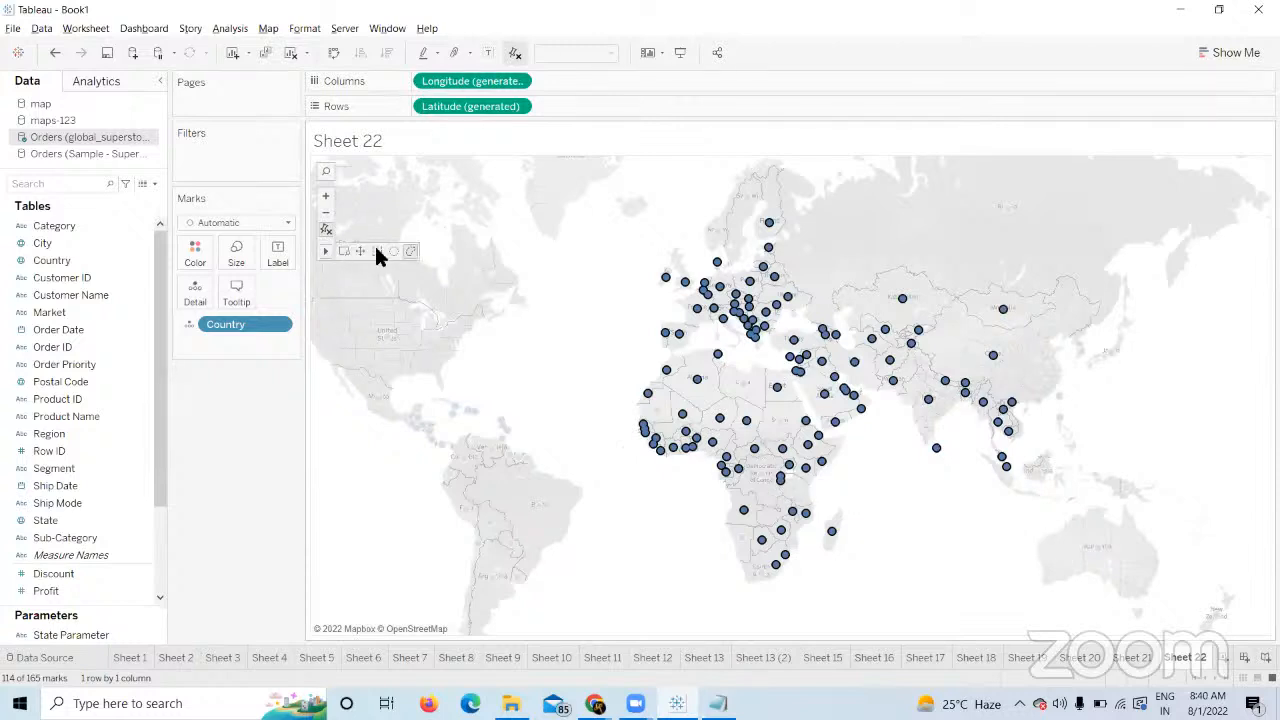
click(268, 29)
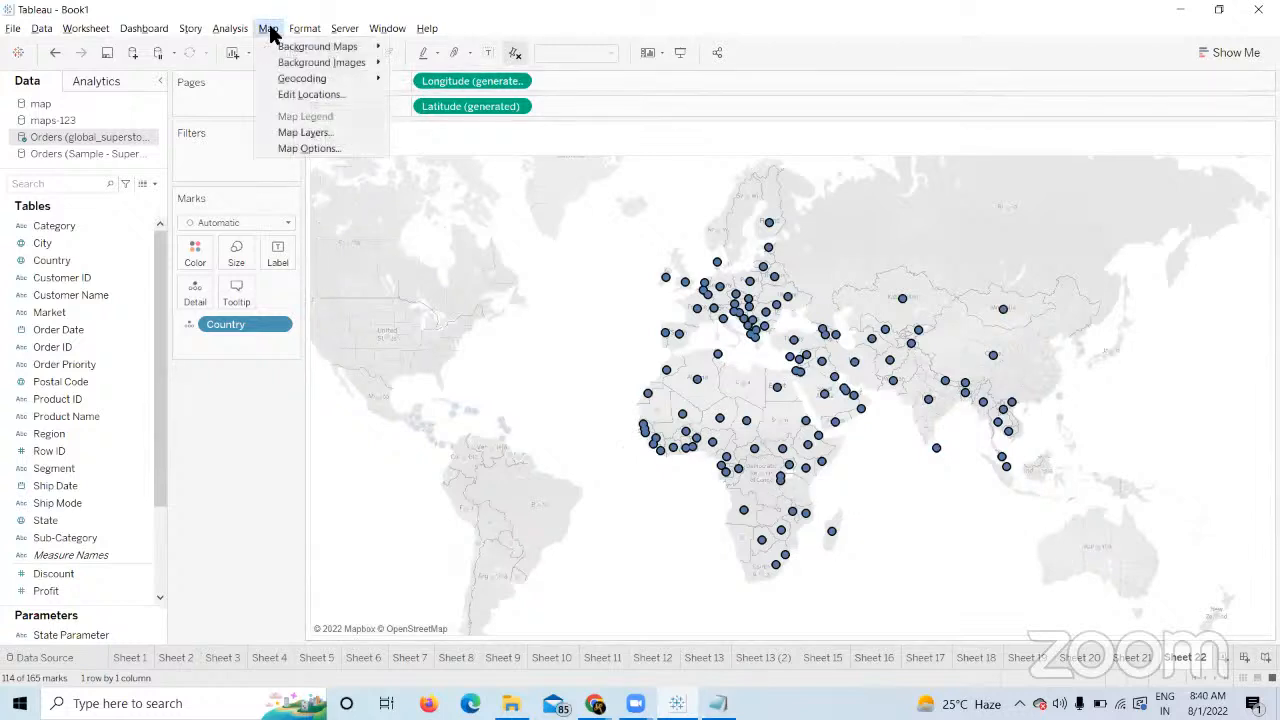
In Map Options, hide map search, layer control and view toolbar, and turn on the scale bar.
click(320, 149)
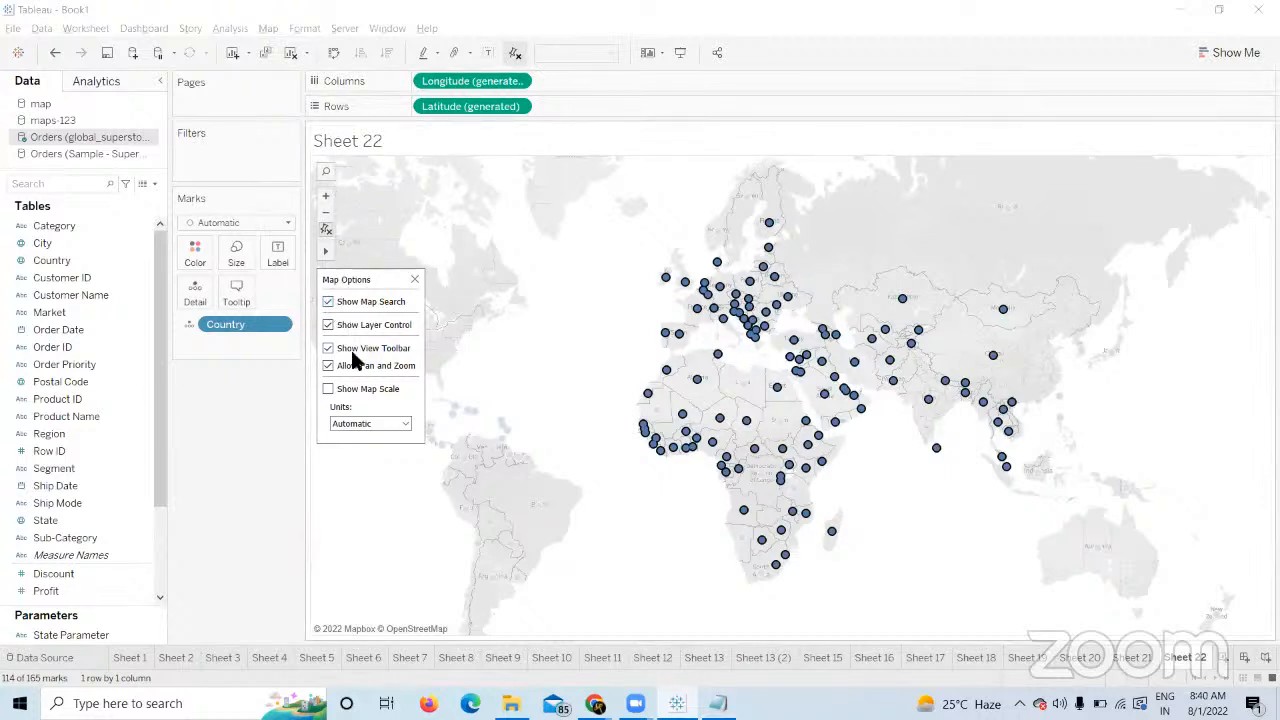
click(328, 302)
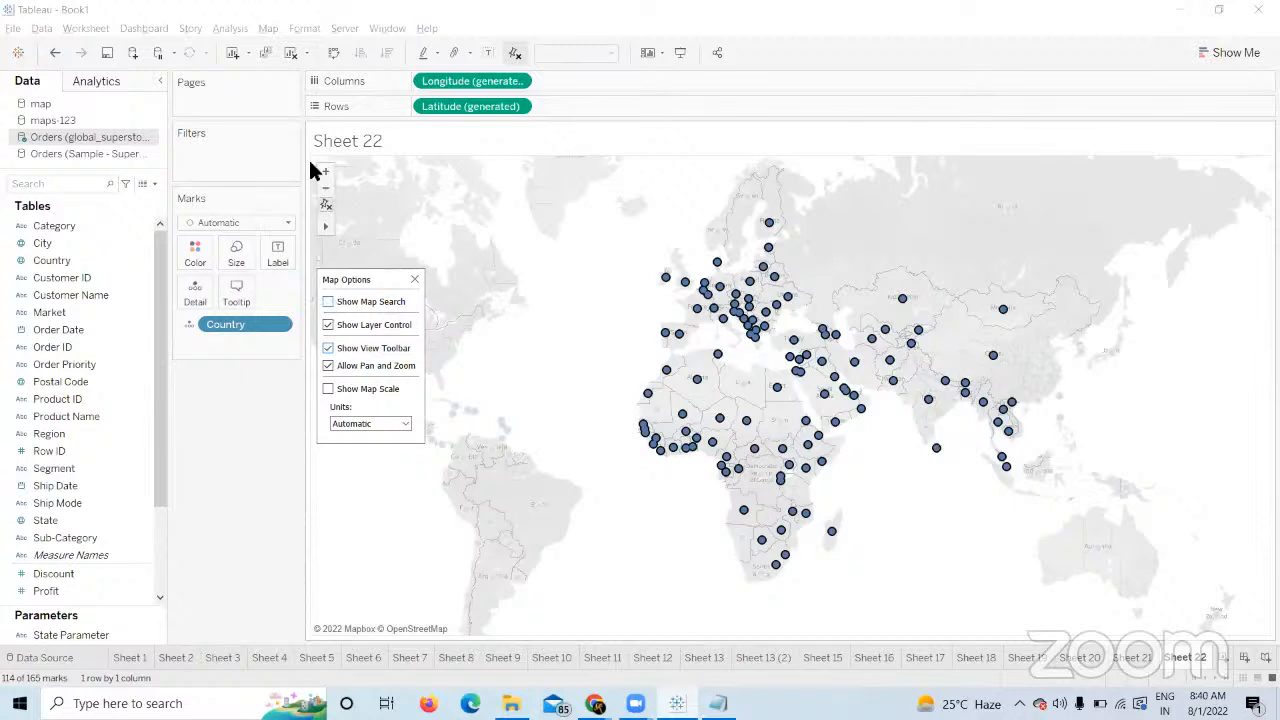
click(328, 325)
click(328, 348)
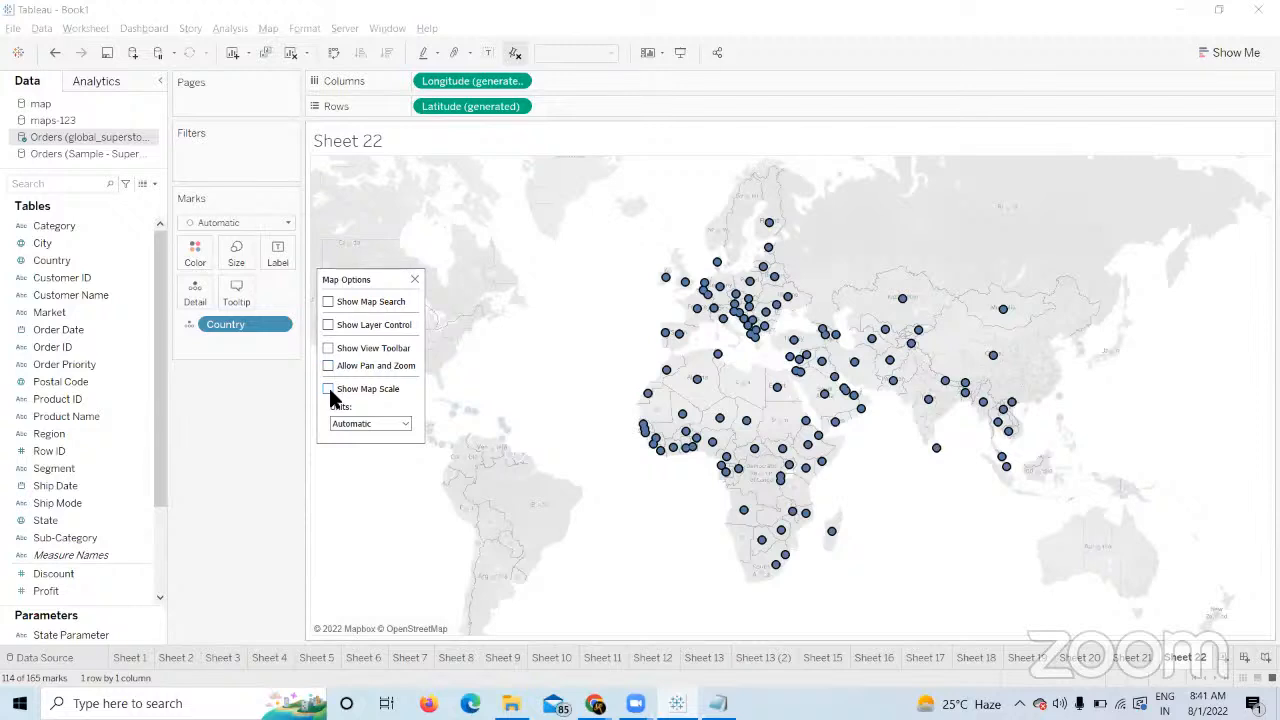
click(329, 389)
click(326, 390)
click(329, 389)
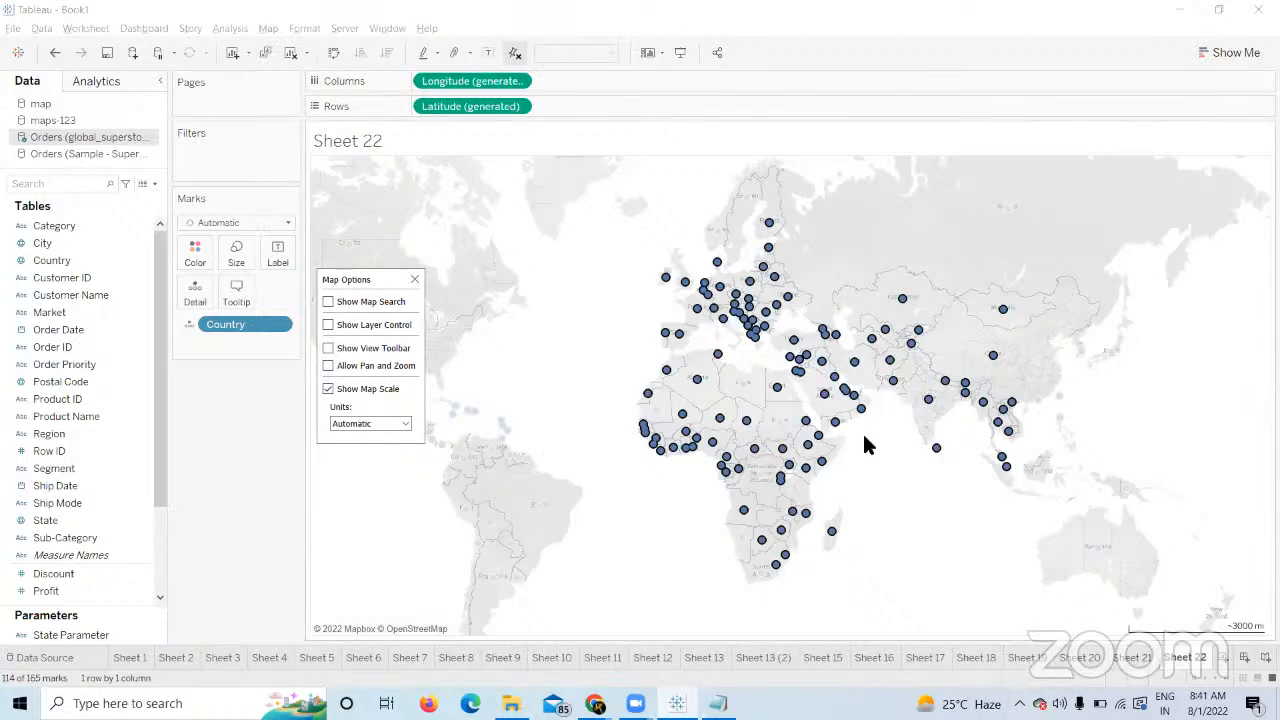
click(405, 423)
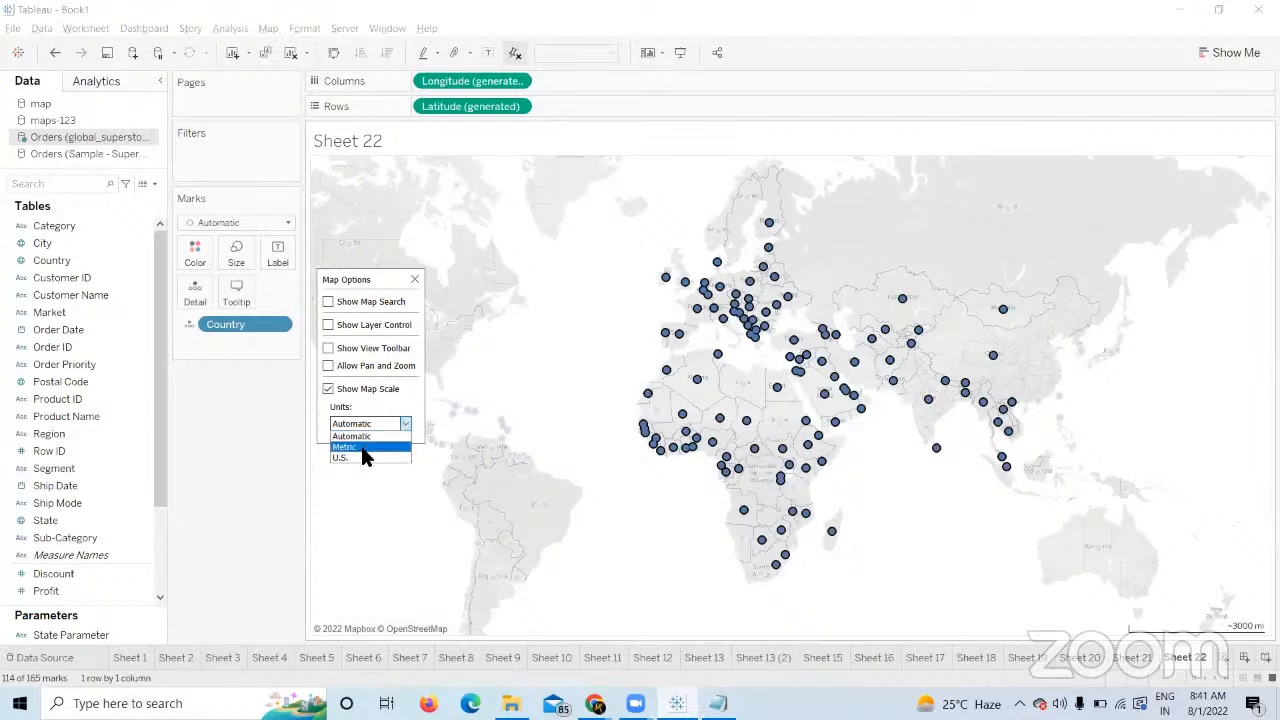
click(268, 443)
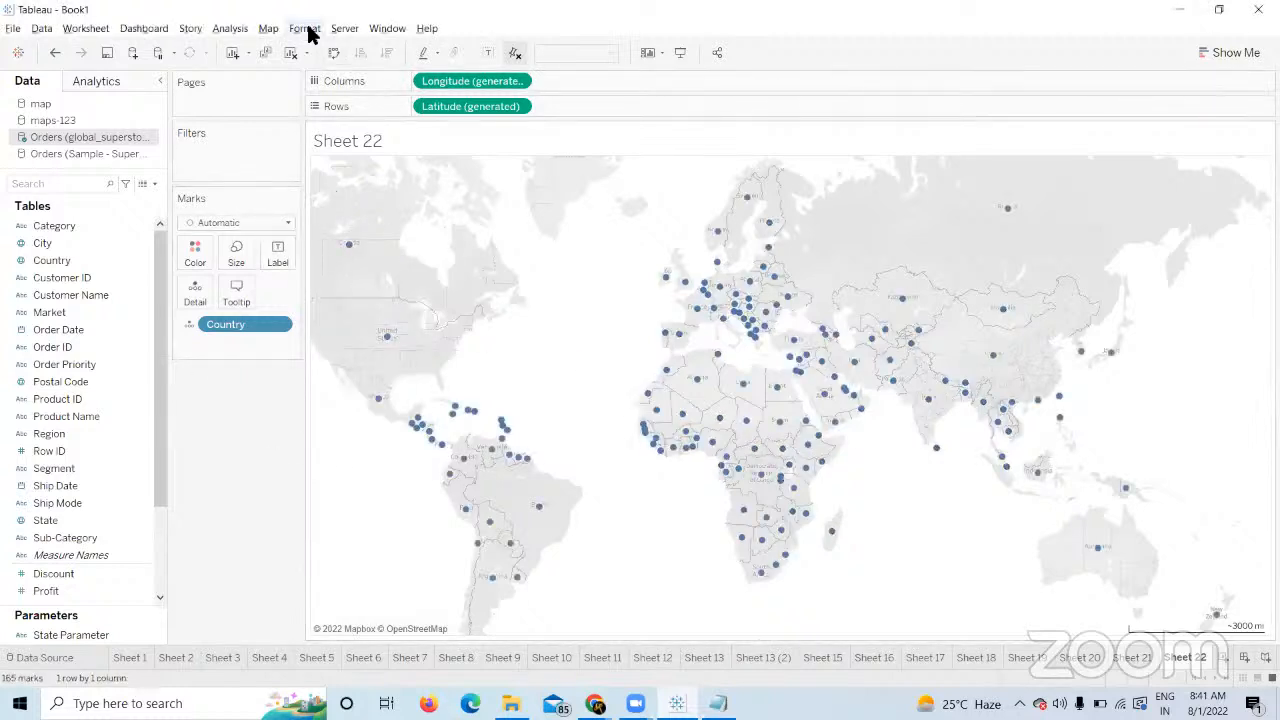
Enable Show Map Search, Show Layer Control, Show View Toolbar and Allow Pan and Zoom.
click(270, 29)
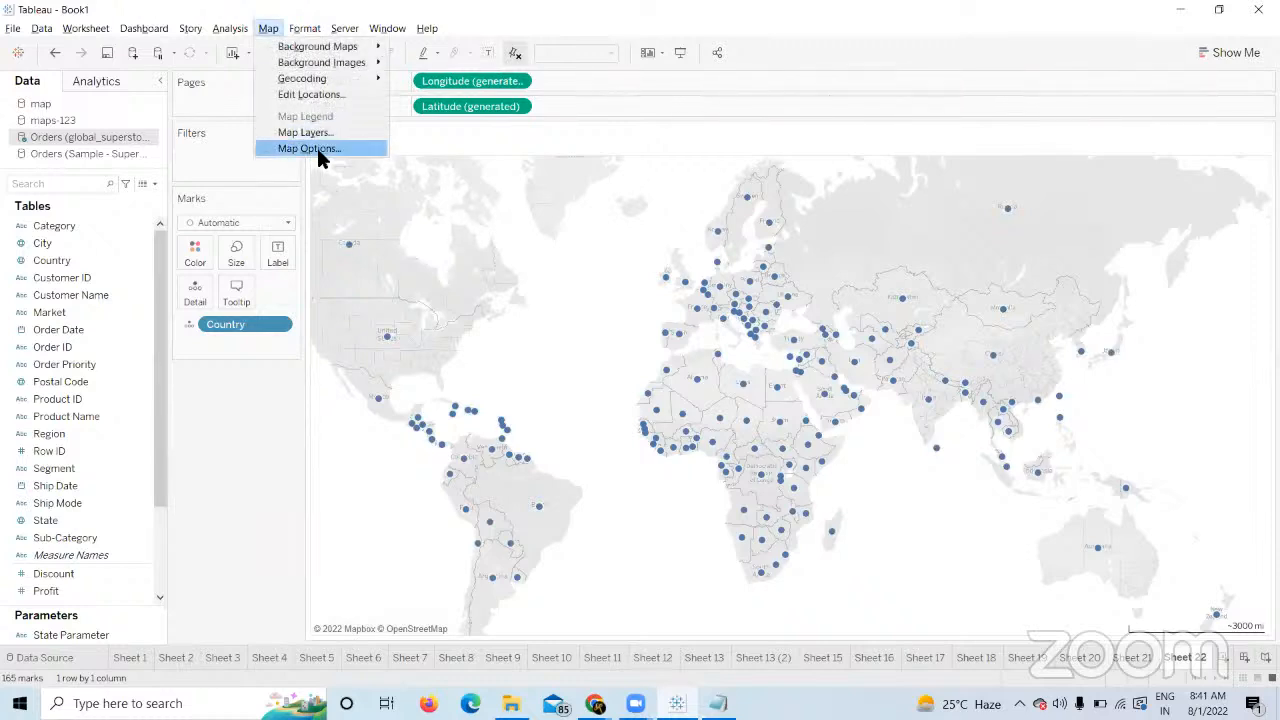
click(352, 144)
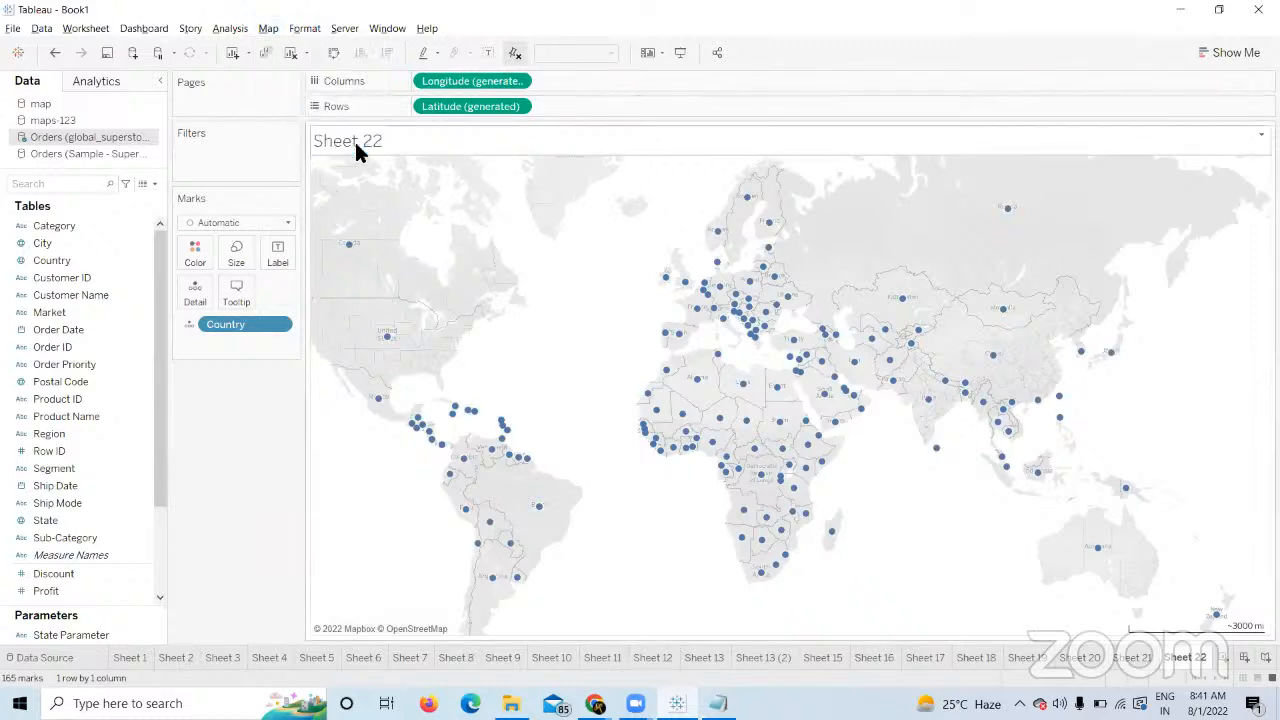
click(268, 30)
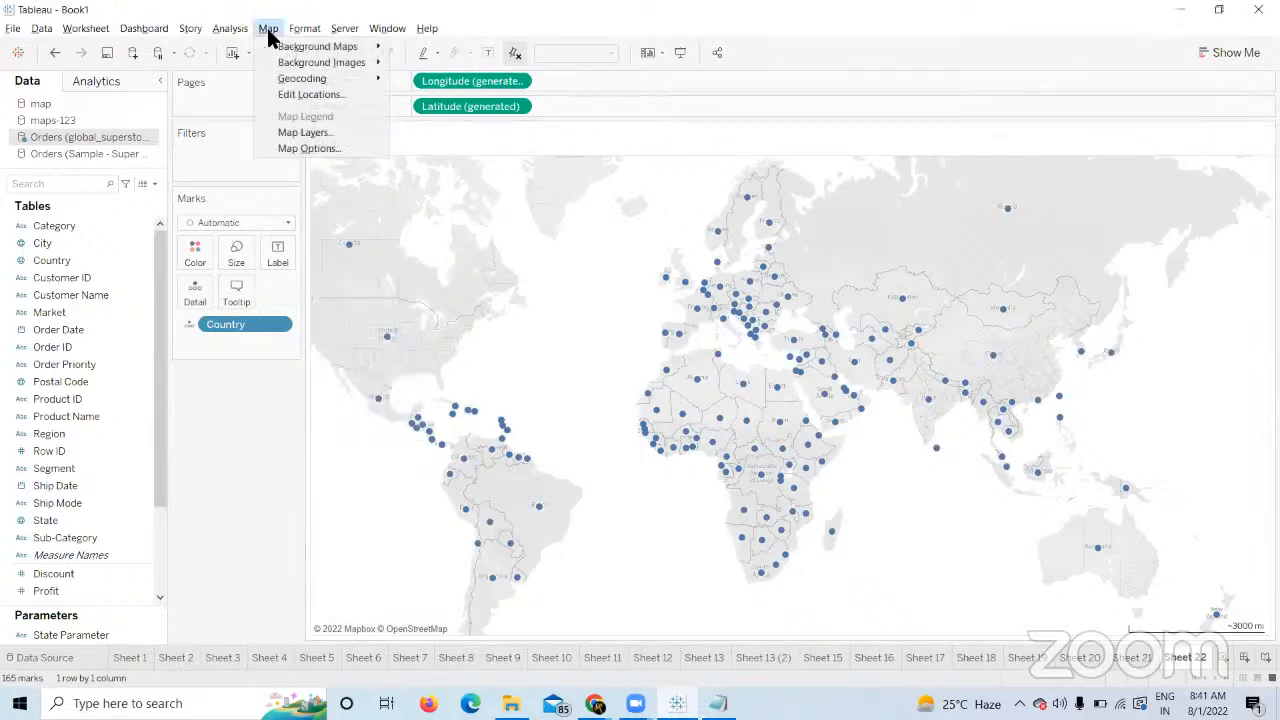
click(330, 148)
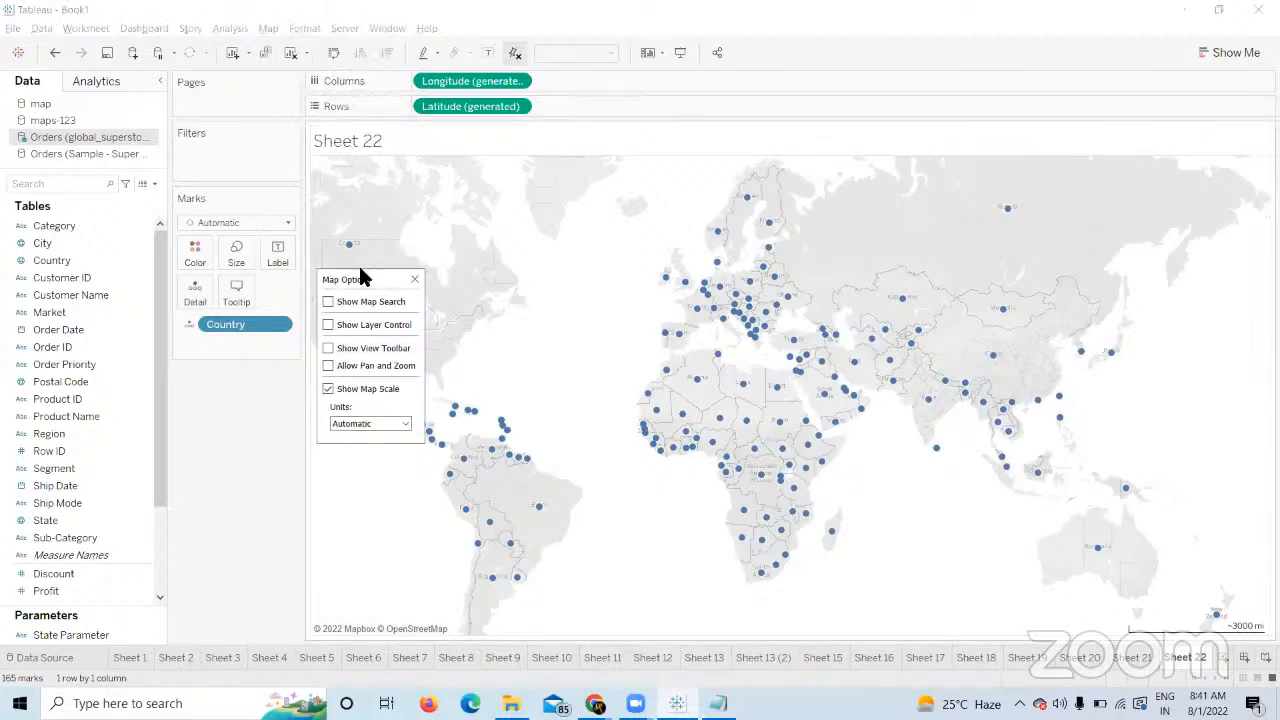
click(330, 303)
click(330, 324)
click(329, 349)
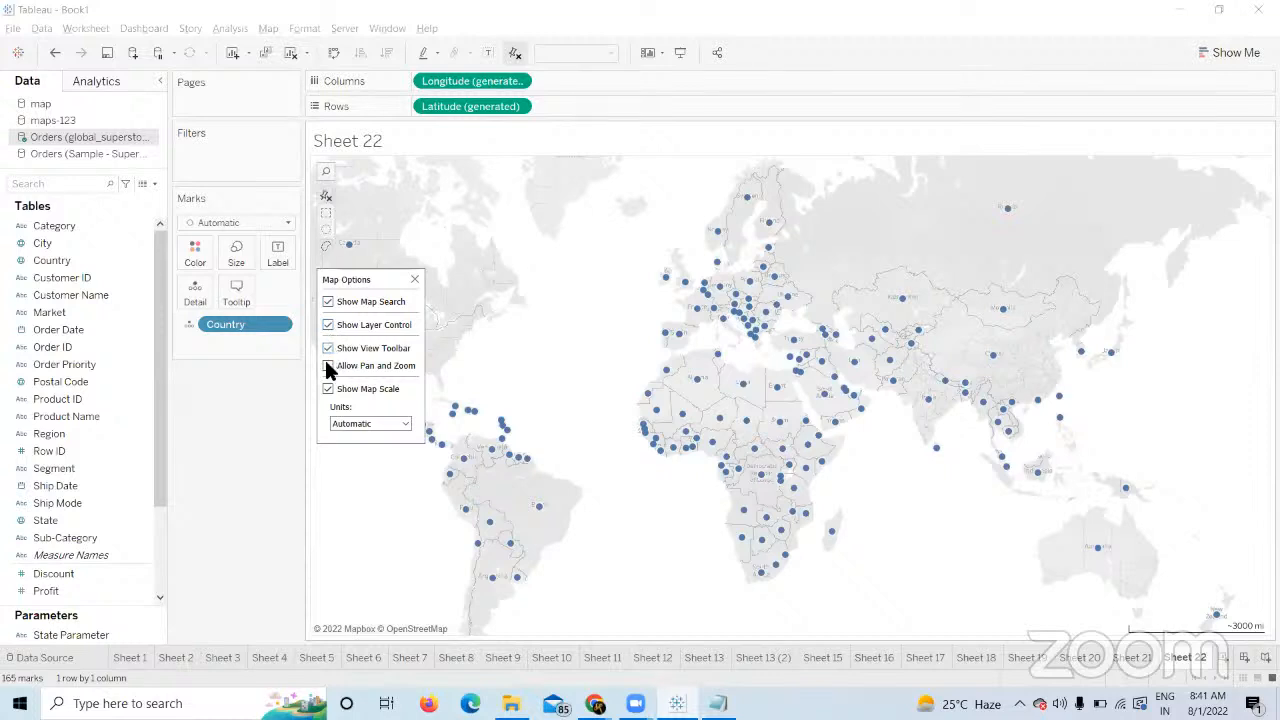
click(329, 366)
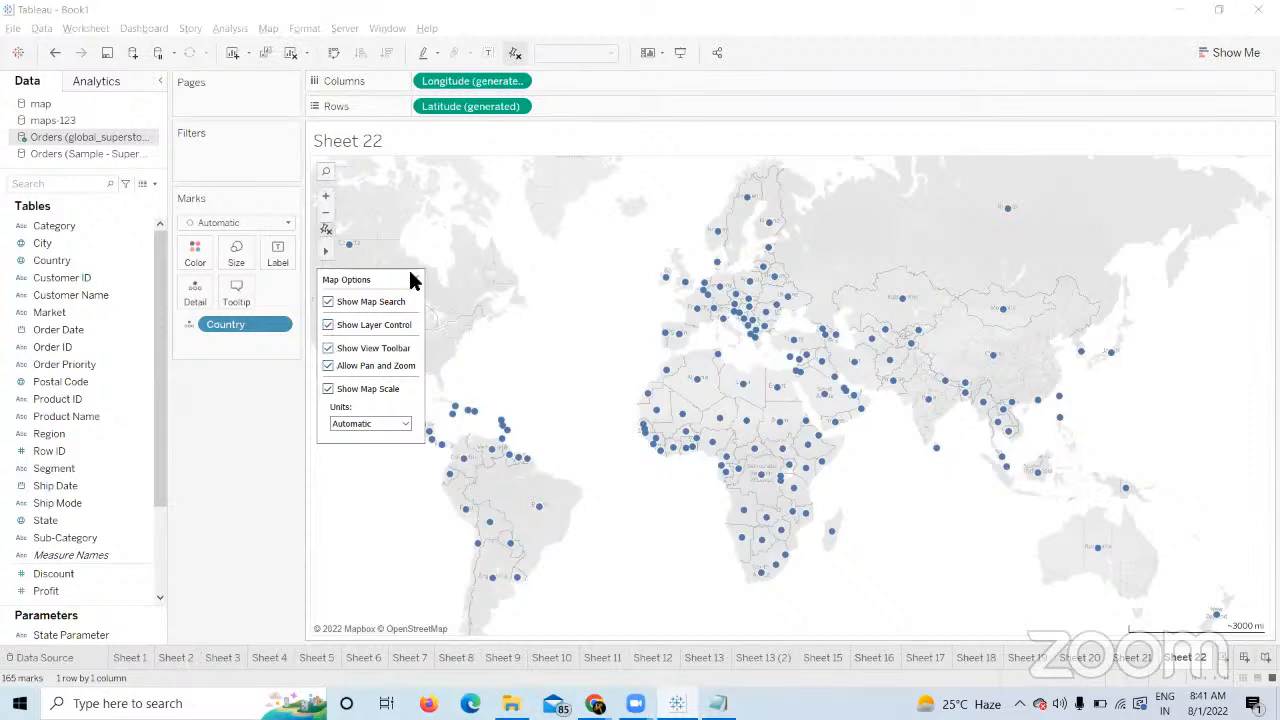
click(410, 269)
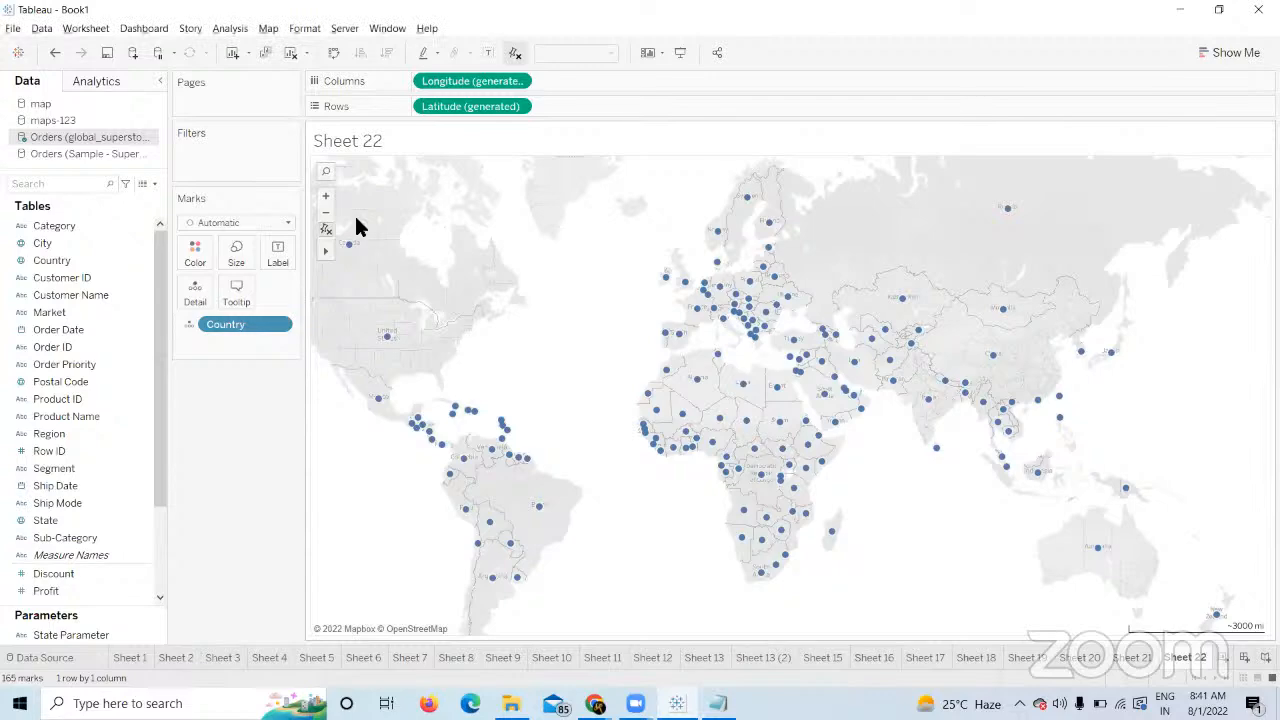
Zoom in five steps to the Aswan area and draw a radial selection there.
click(327, 197)
click(327, 197)
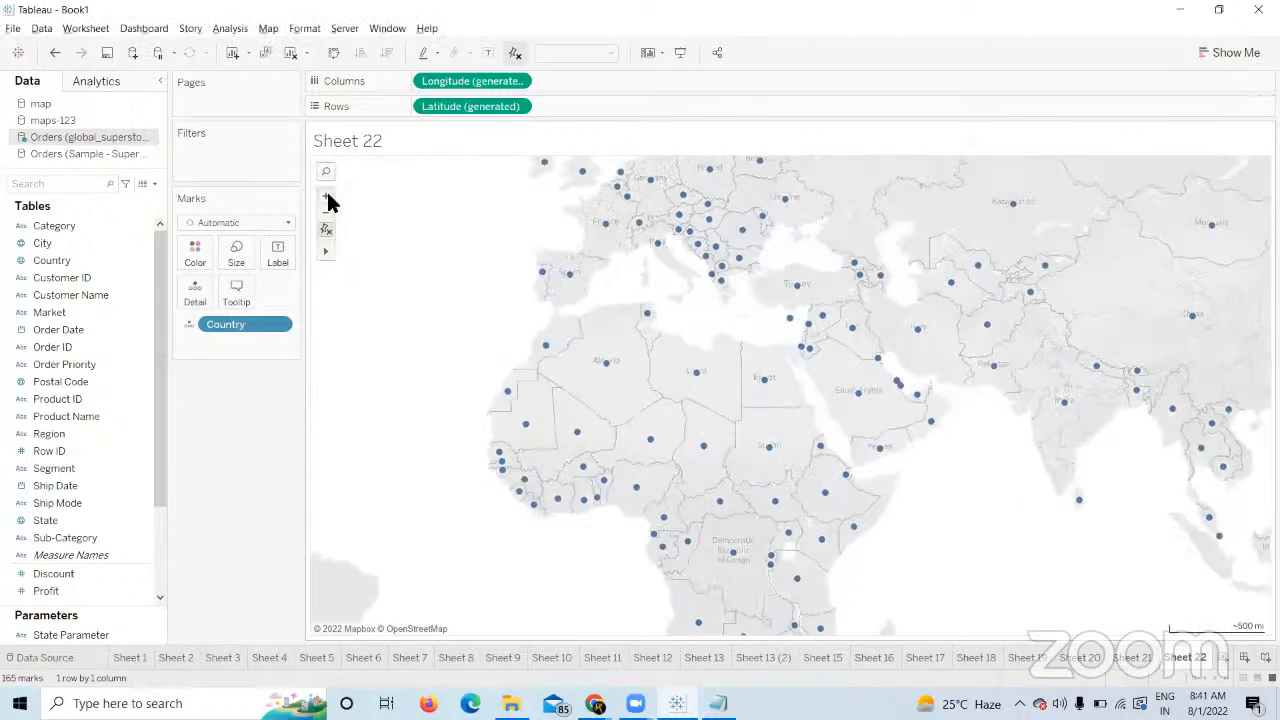
click(327, 197)
click(327, 197)
click(327, 197)
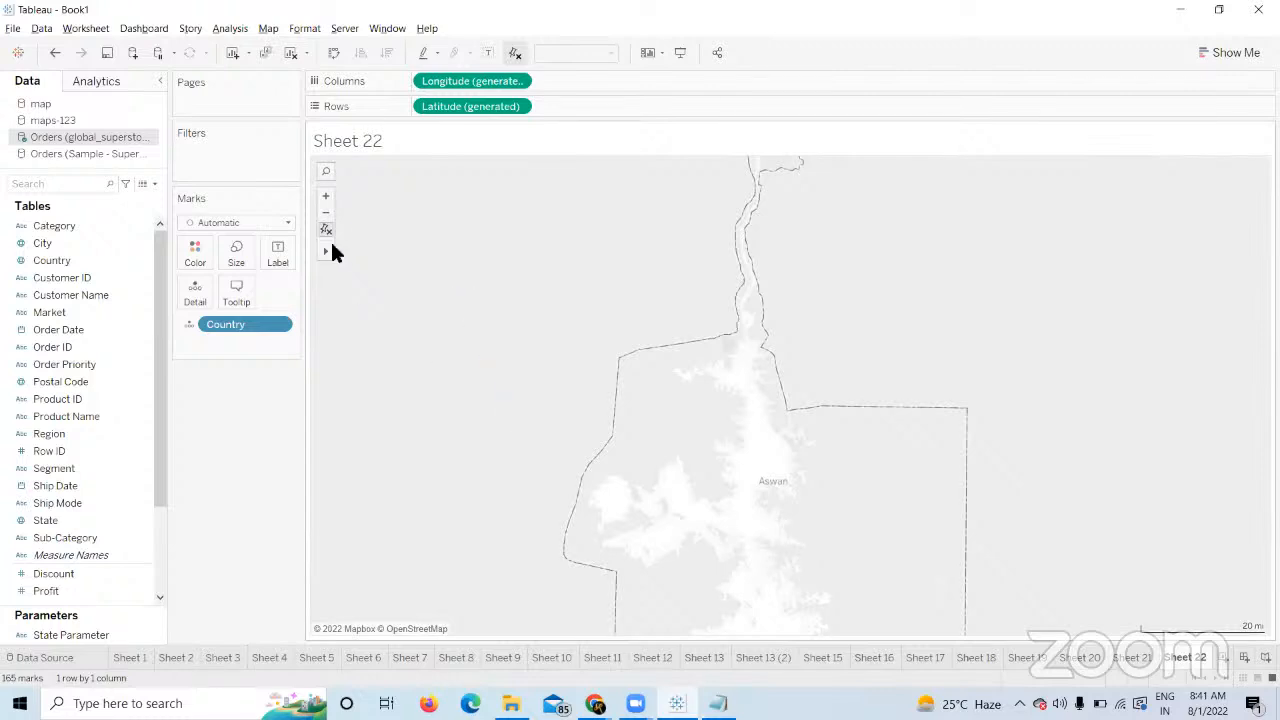
mouse_move(335, 253)
click(390, 250)
drag(389, 253, 434, 318)
Zoom out three steps and draw a radial selection over western Egypt's empty desert.
click(325, 214)
click(325, 214)
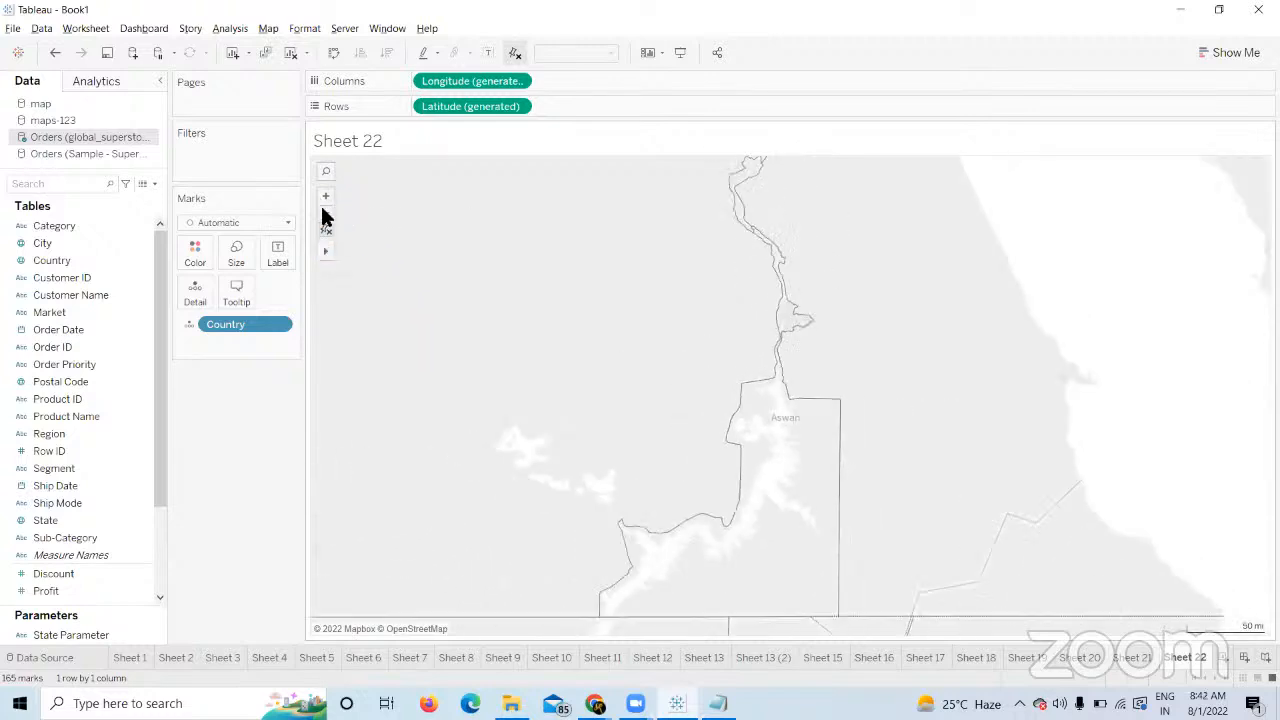
click(325, 213)
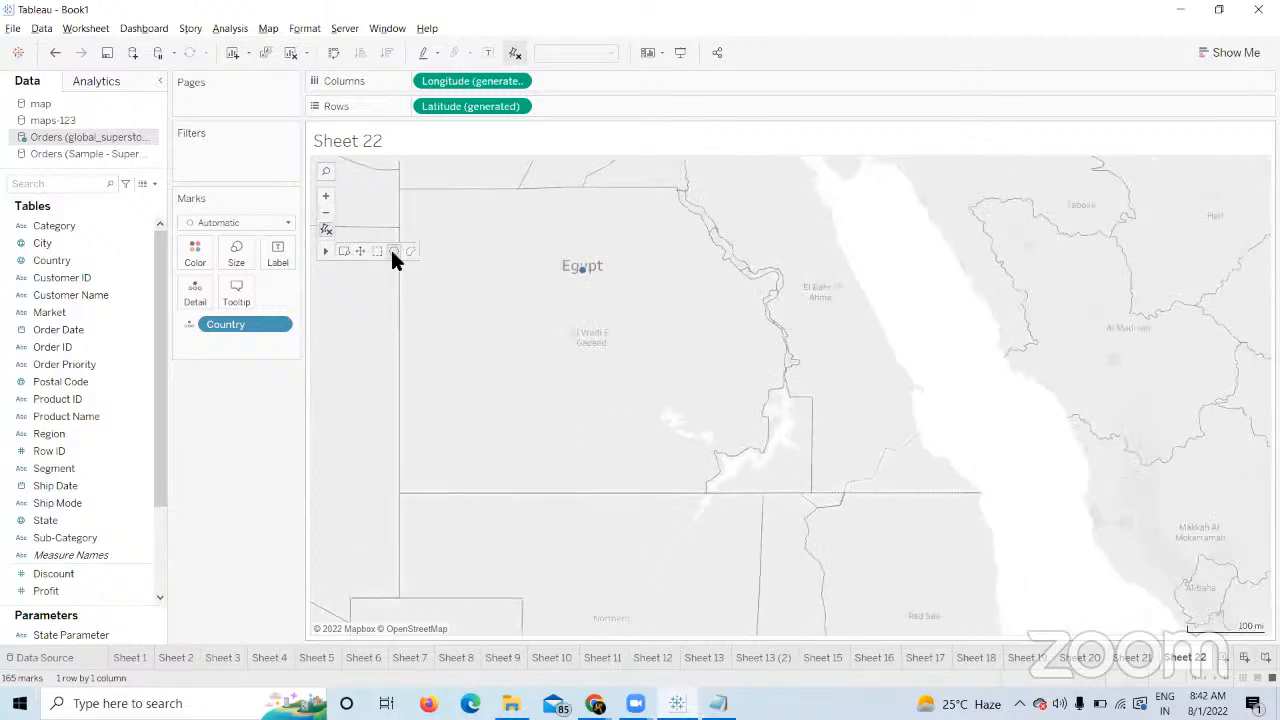
mouse_move(329, 248)
drag(489, 399, 535, 432)
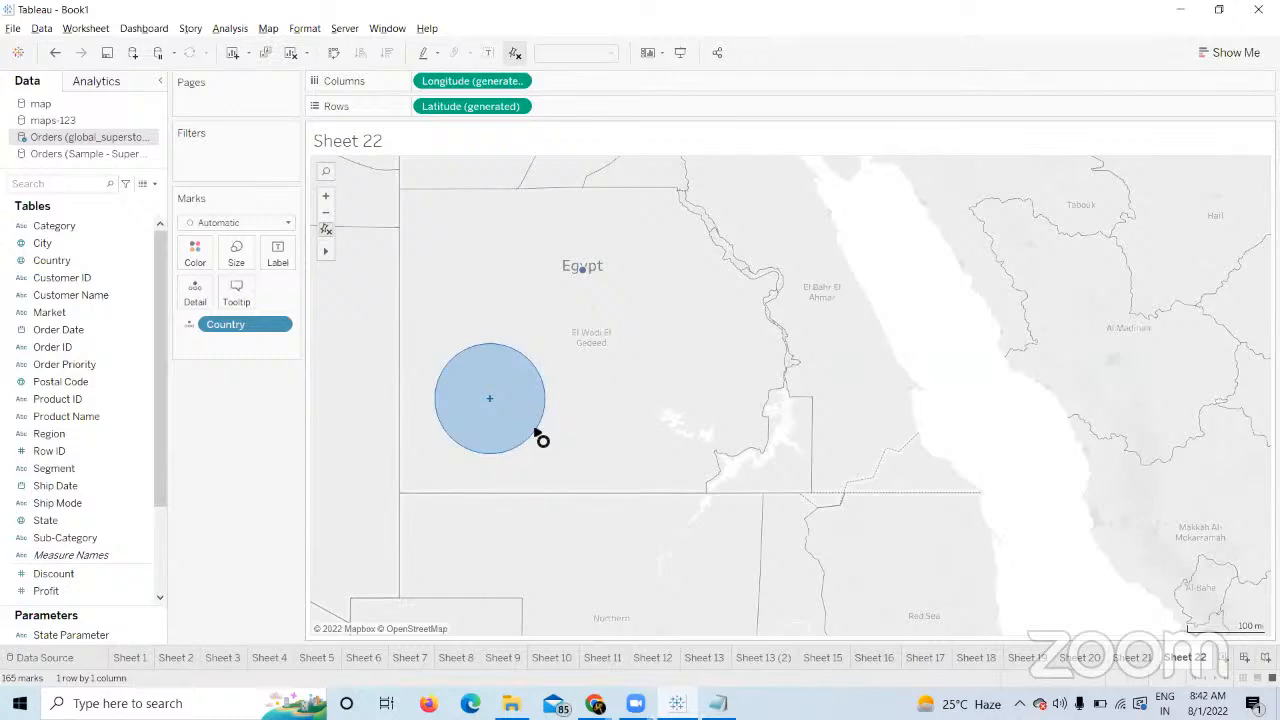
drag(536, 431, 540, 432)
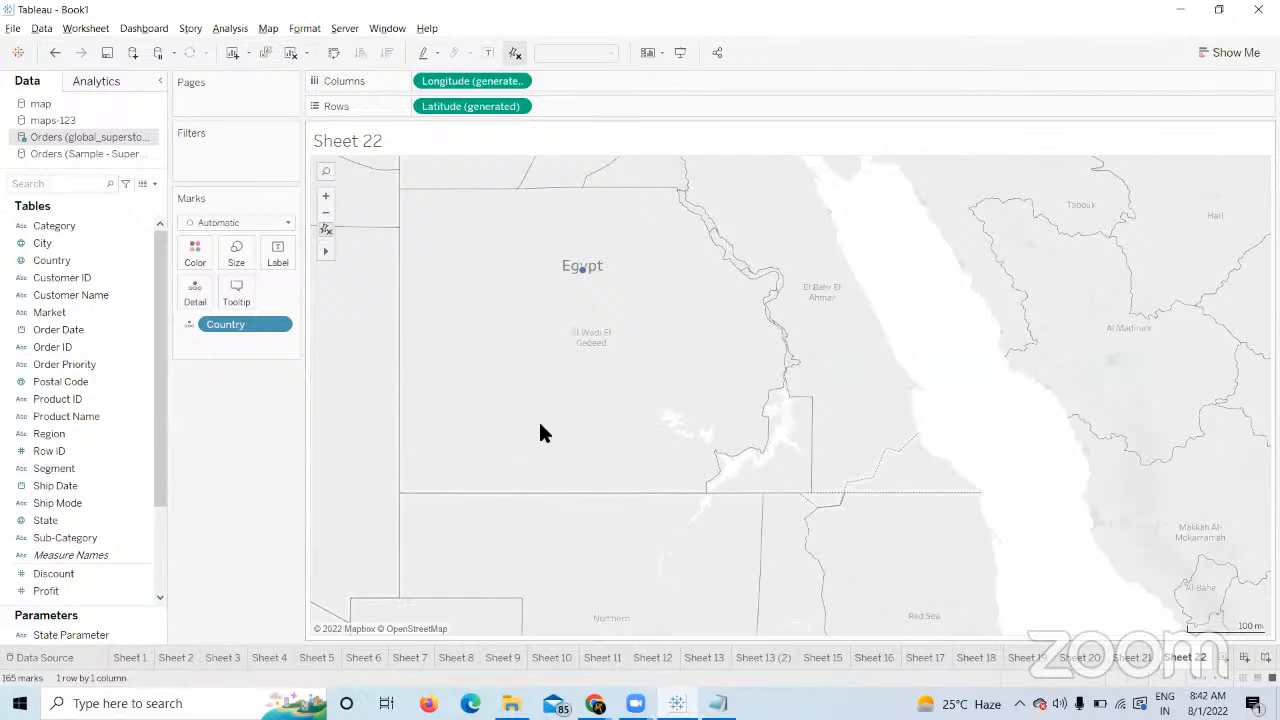
Zoom back in around Aswan, pan to the Nile, and draw further radial selections.
click(325, 198)
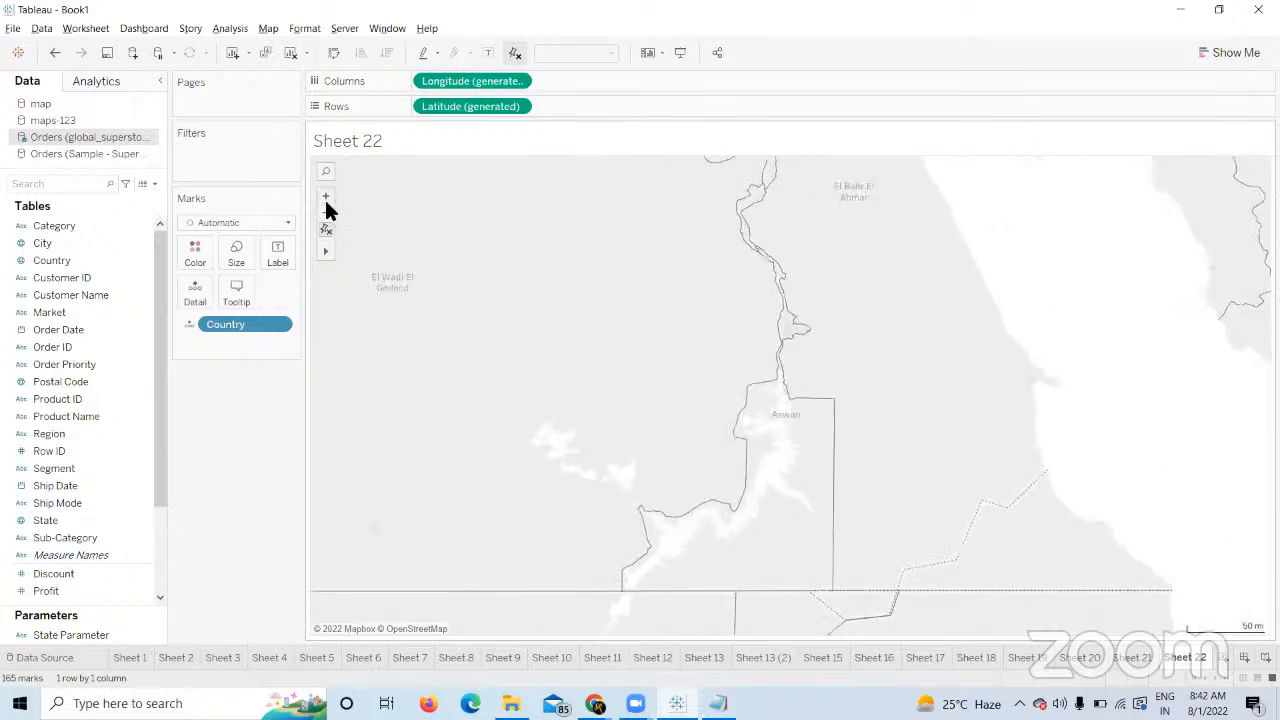
drag(577, 307, 610, 362)
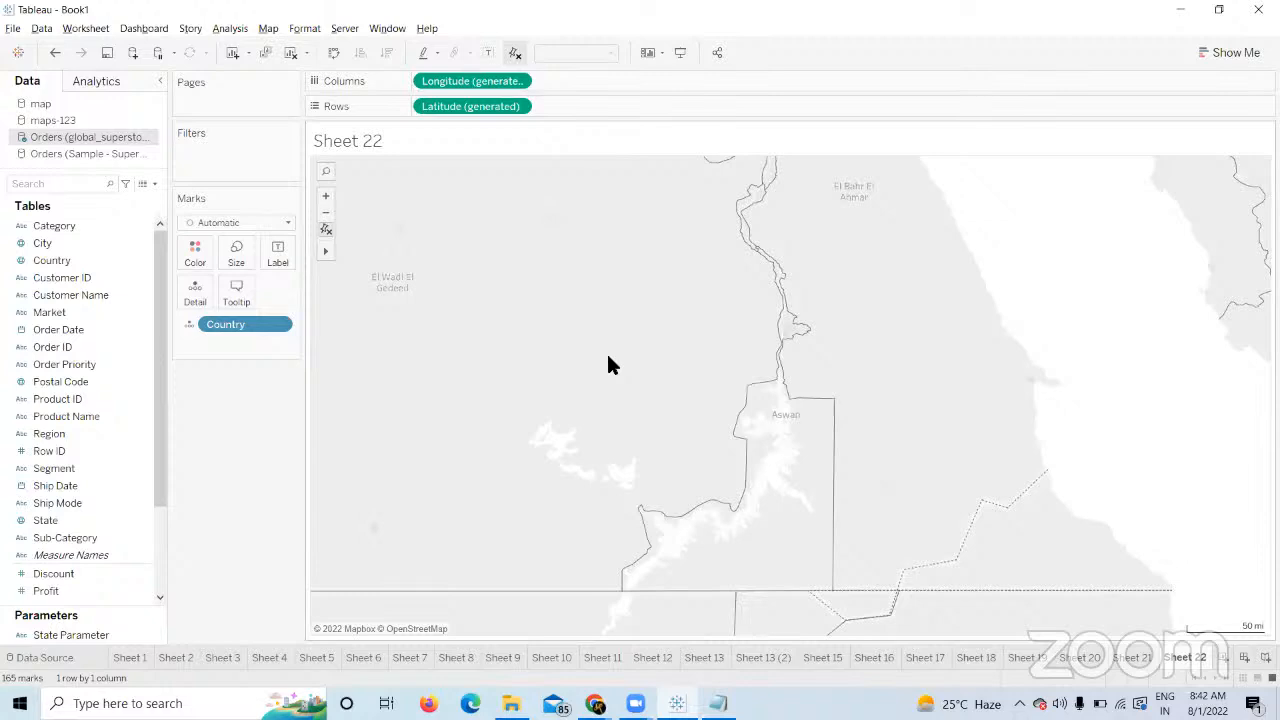
click(325, 197)
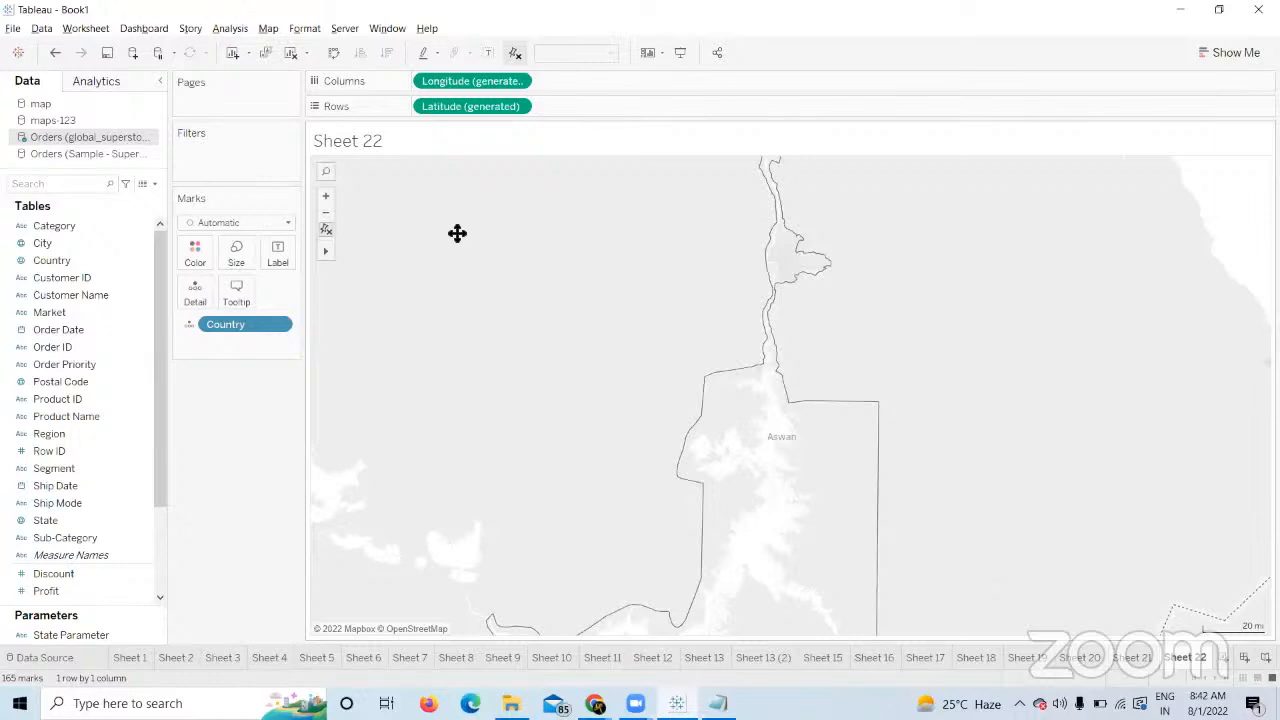
drag(457, 231, 560, 420)
mouse_move(327, 251)
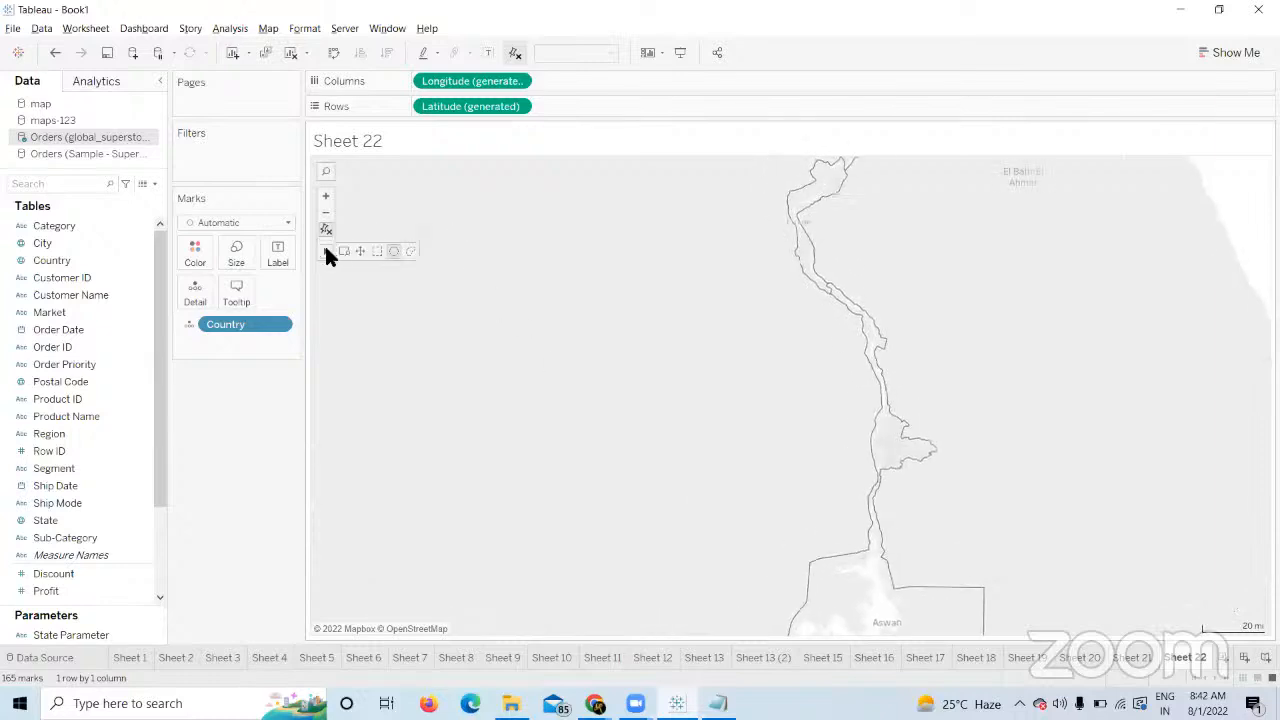
click(394, 252)
drag(504, 298, 578, 428)
click(326, 205)
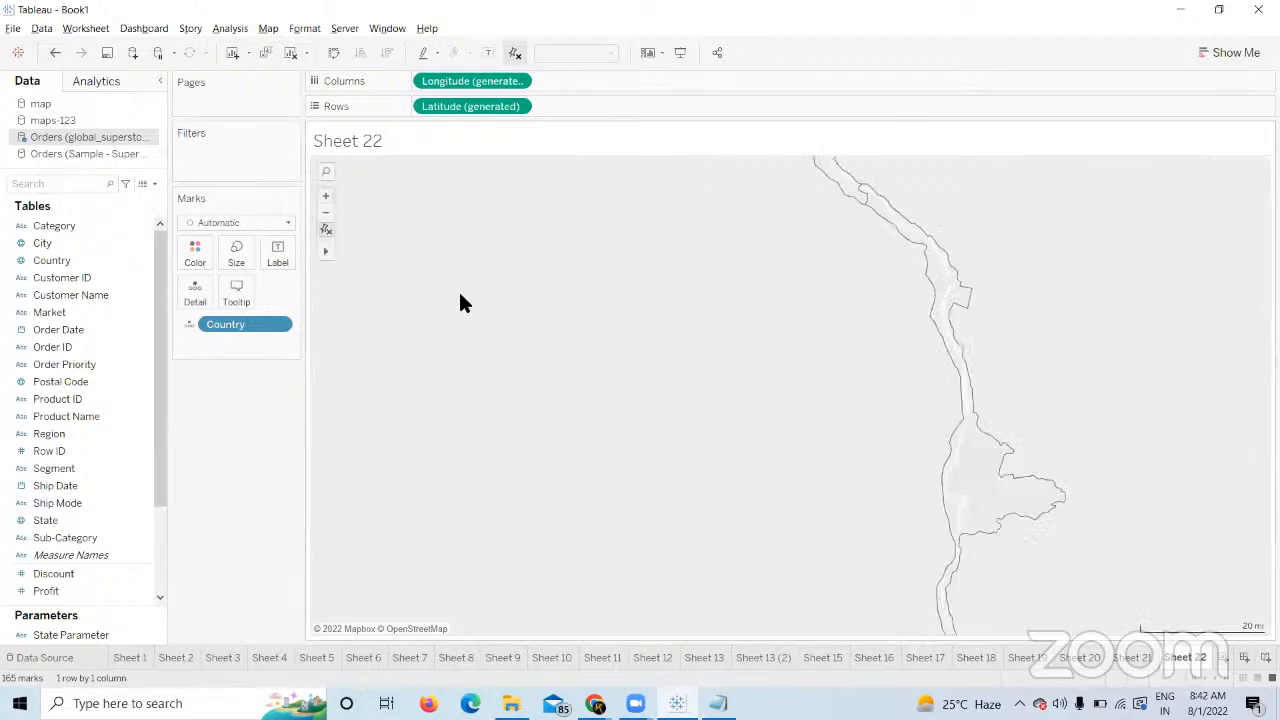
drag(640, 257, 668, 312)
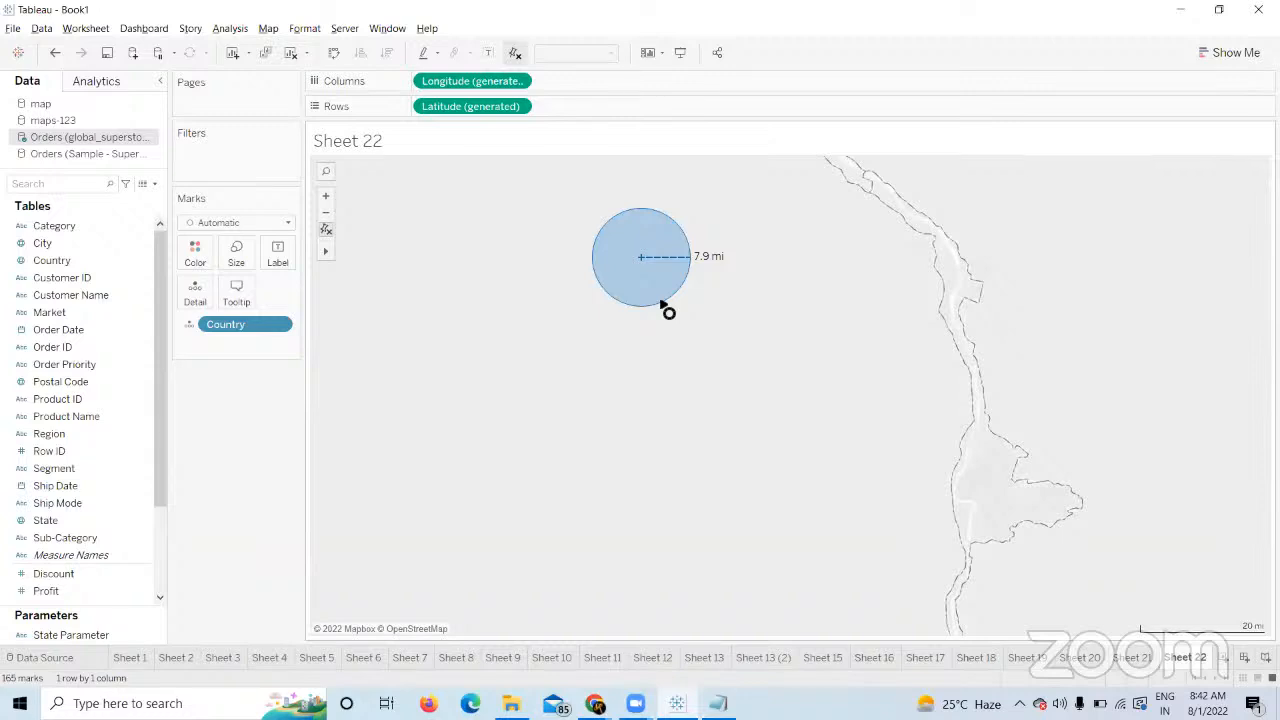
drag(661, 301, 660, 301)
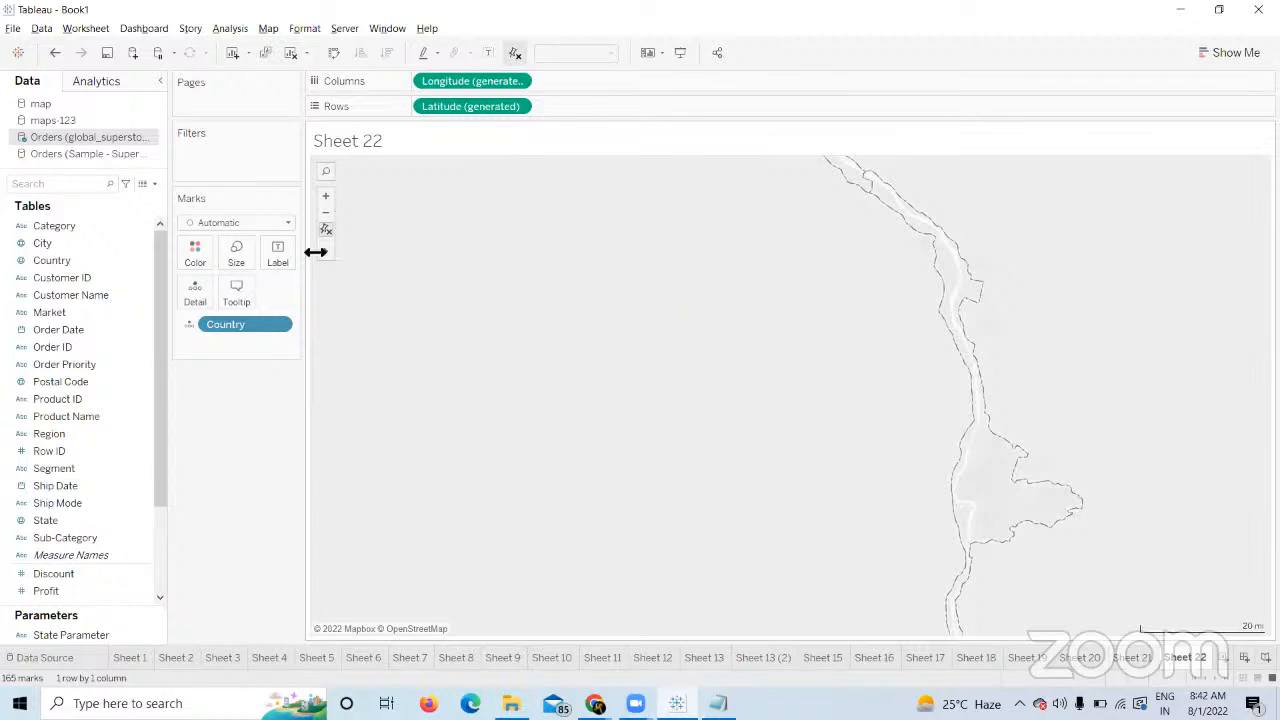
Check the Map Options scale units list (Automatic, Metric, U.S.), leaving it on Automatic.
click(270, 35)
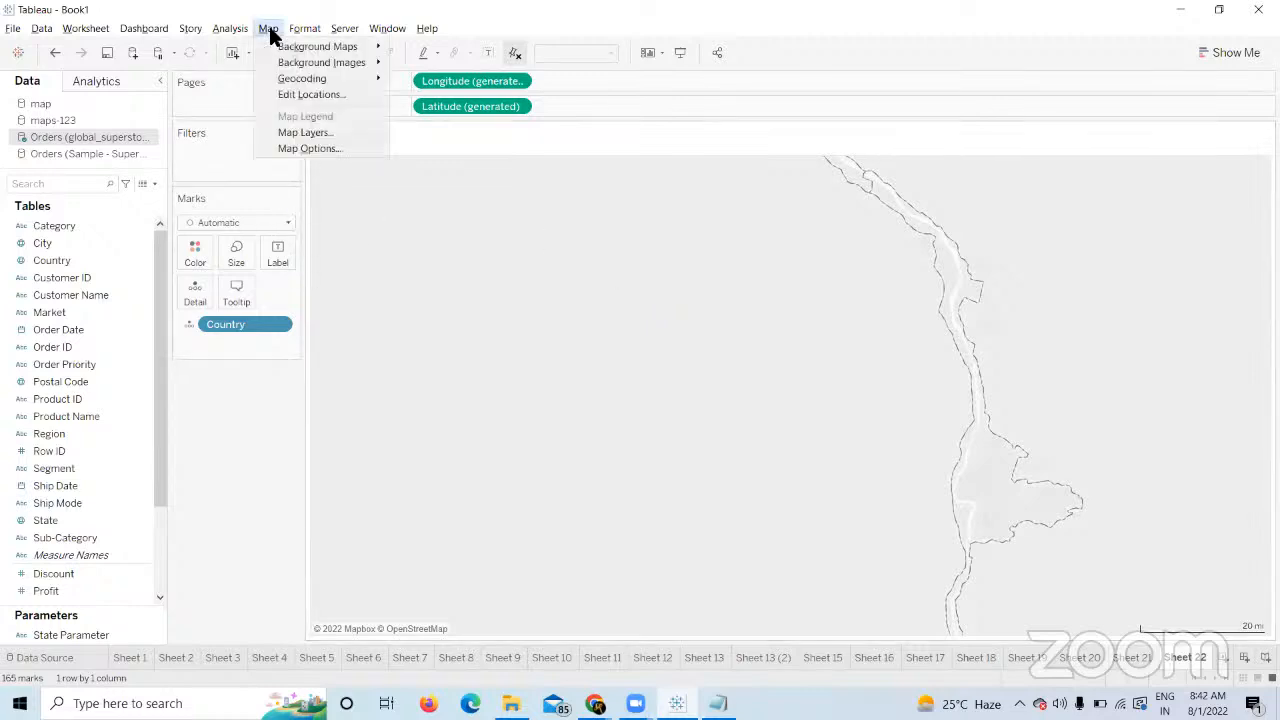
click(319, 149)
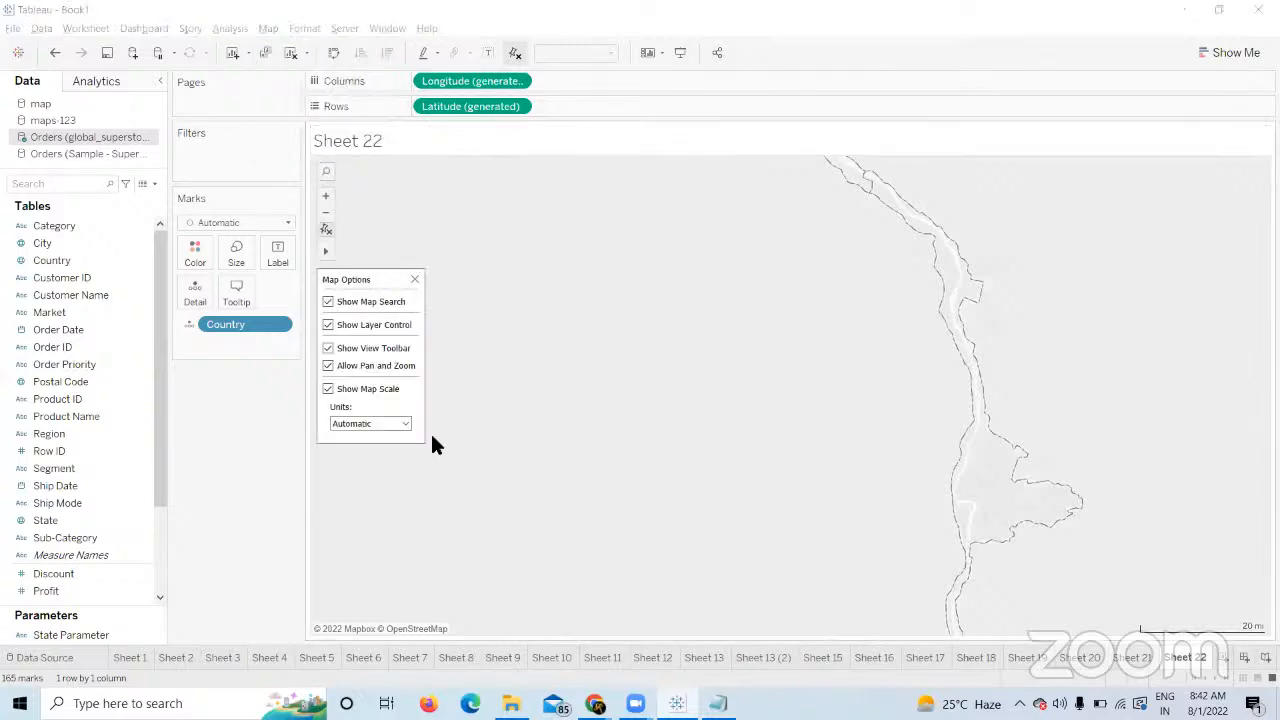
click(362, 423)
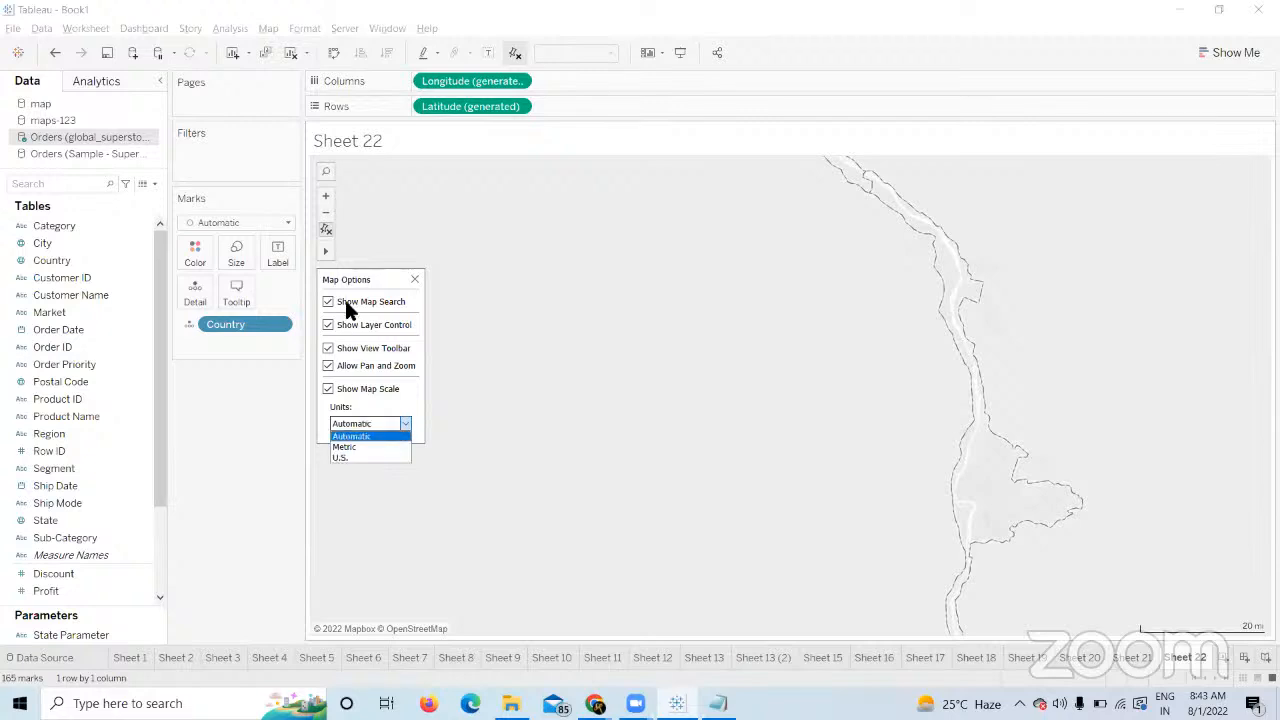
click(202, 467)
Draw radial selections near the Nile while zooming out two steps and back in two.
mouse_move(330, 255)
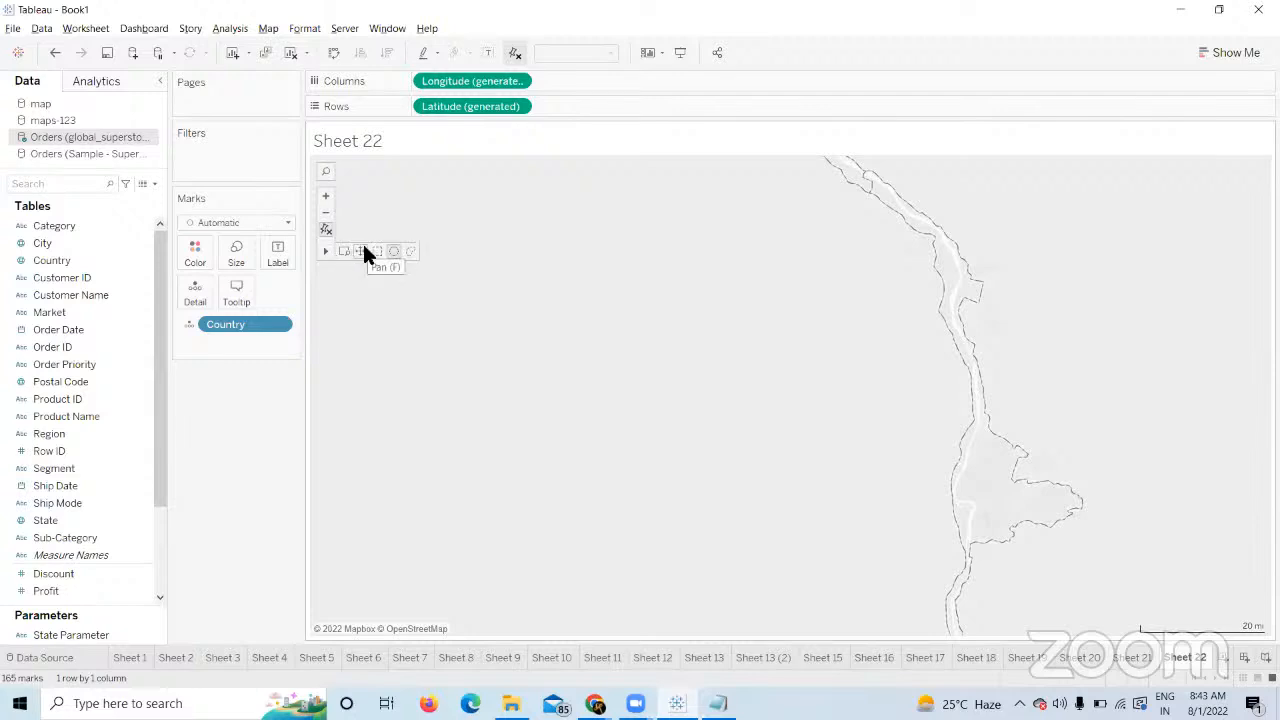
drag(630, 338, 563, 272)
drag(678, 316, 569, 254)
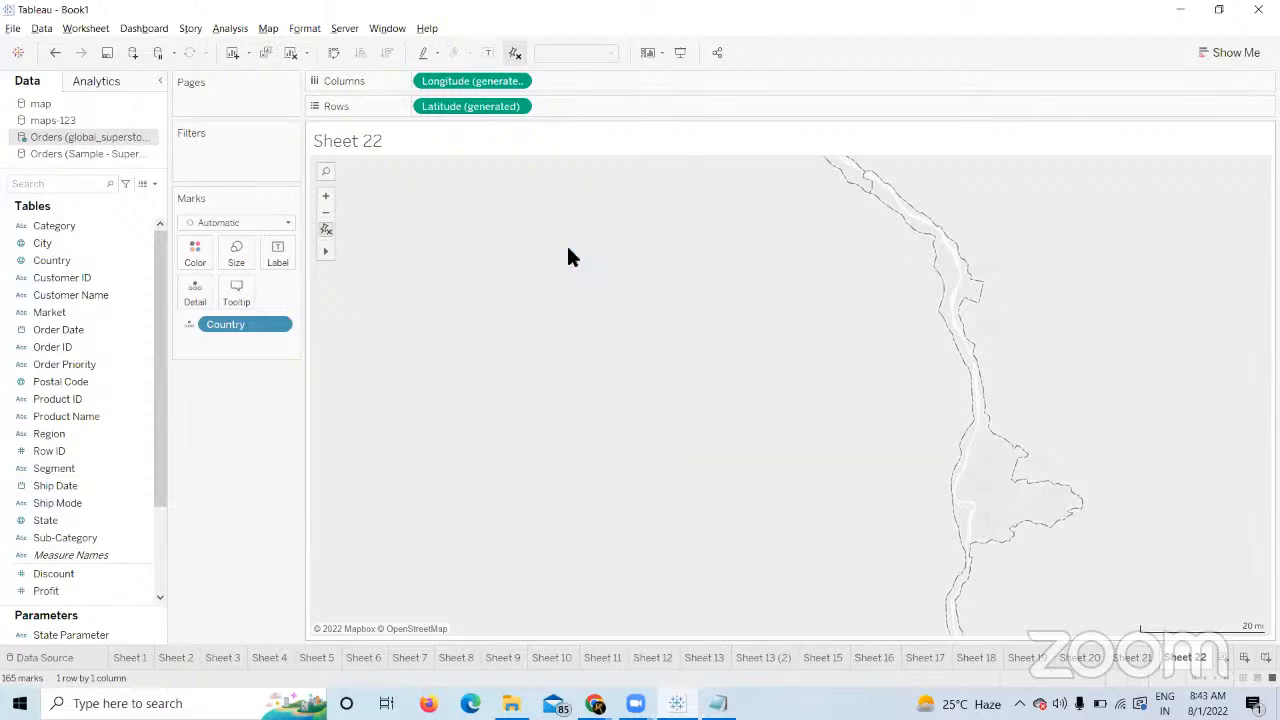
click(325, 214)
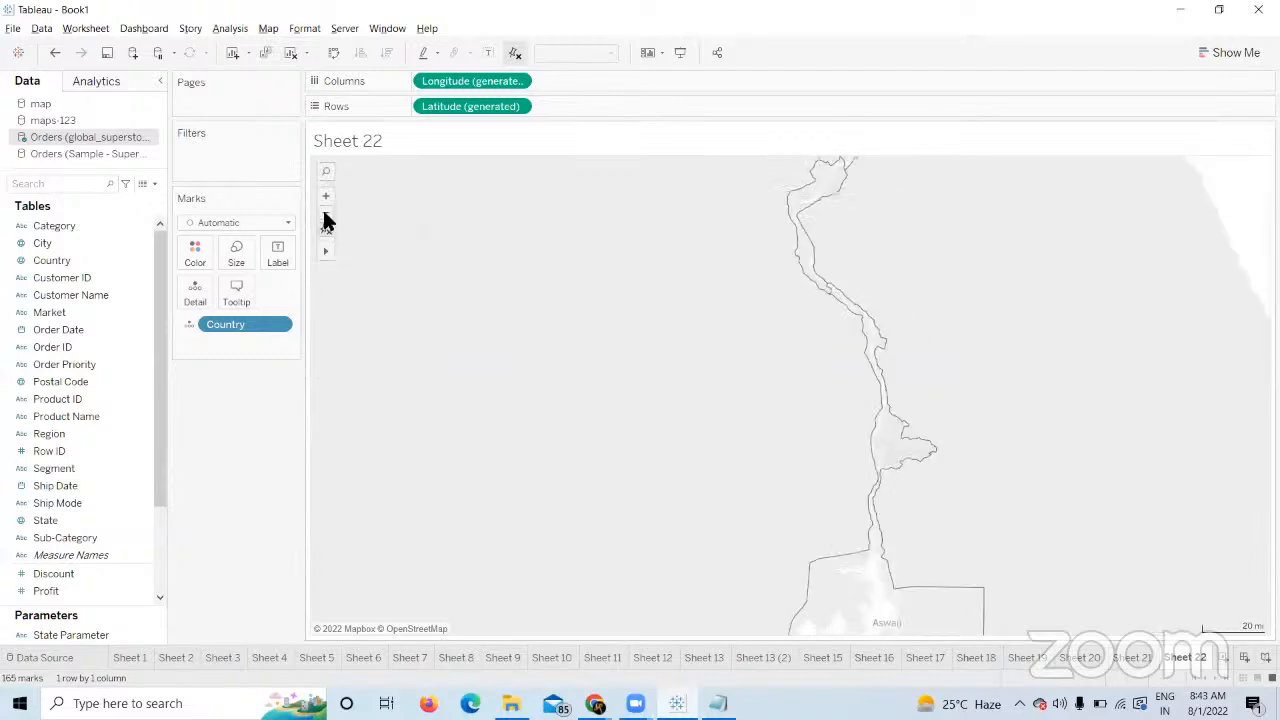
click(325, 214)
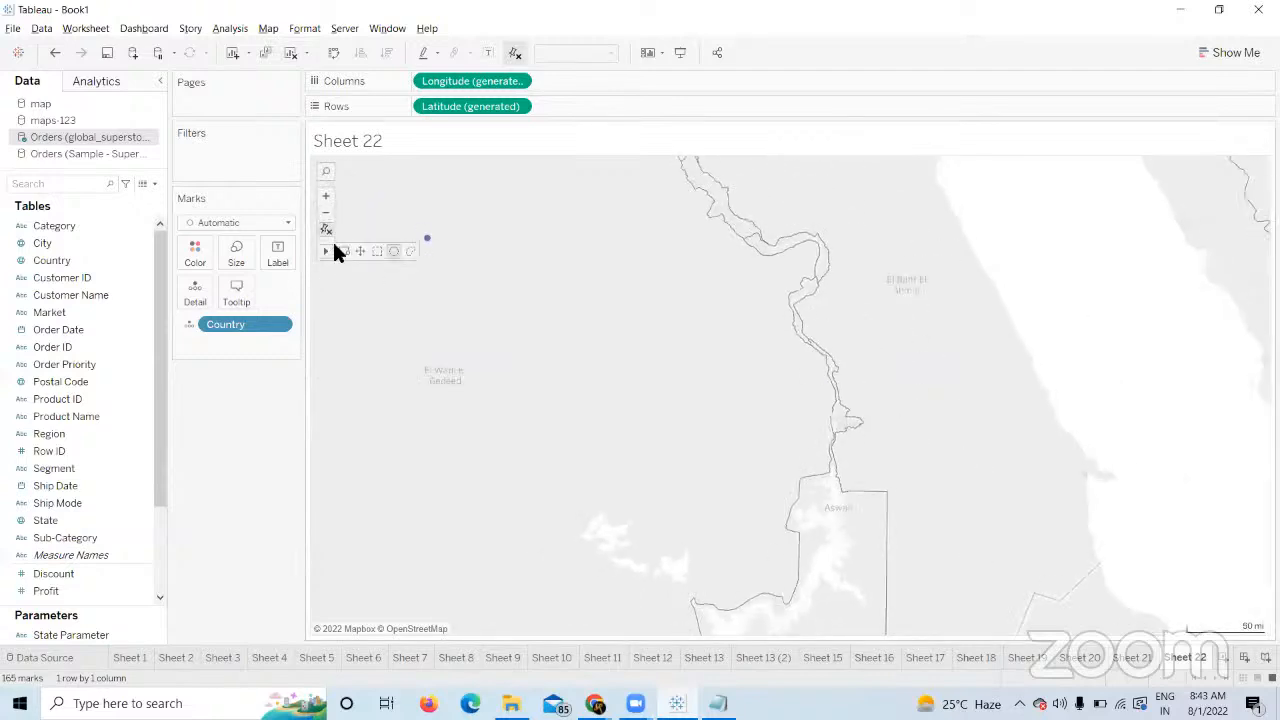
drag(591, 356, 537, 273)
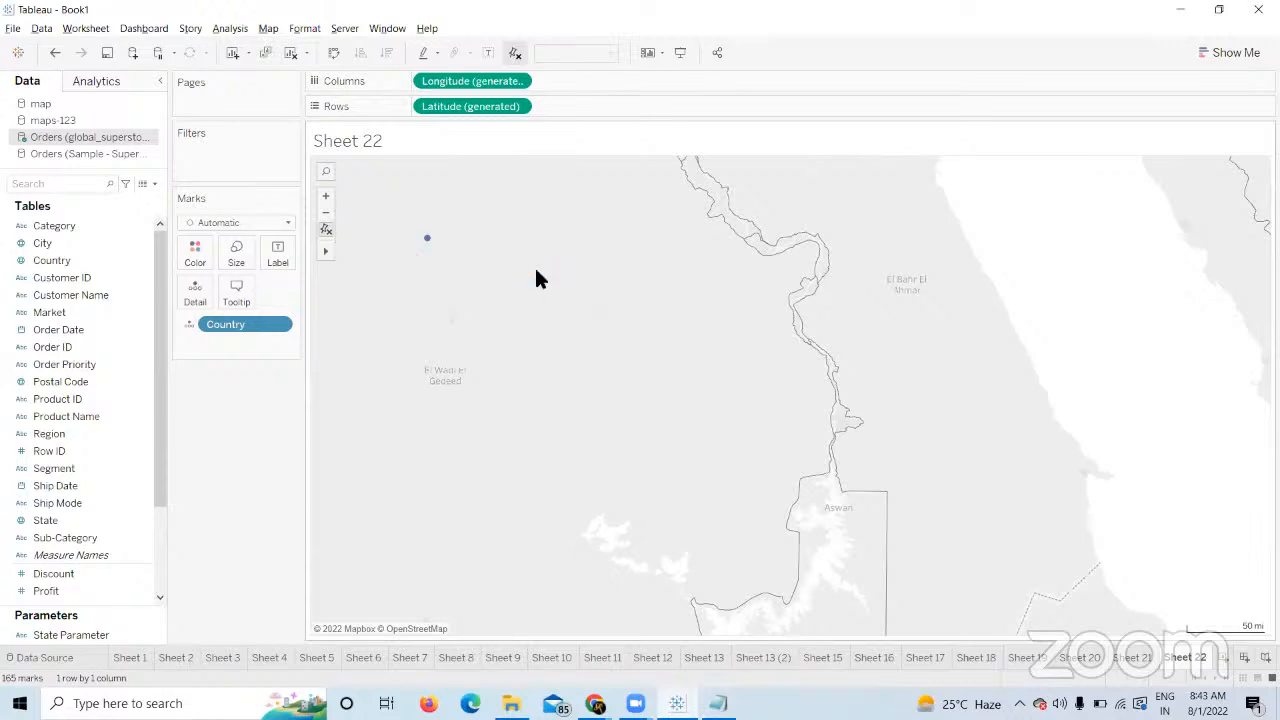
click(328, 199)
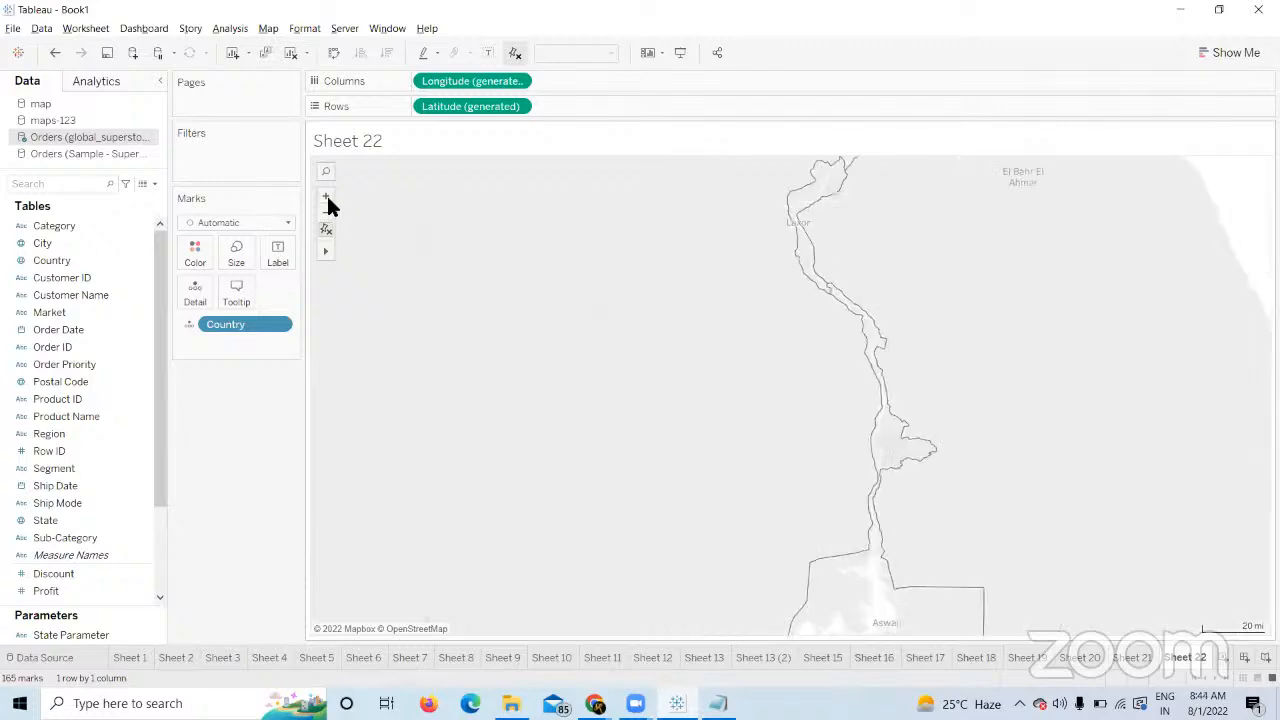
click(328, 199)
mouse_move(330, 254)
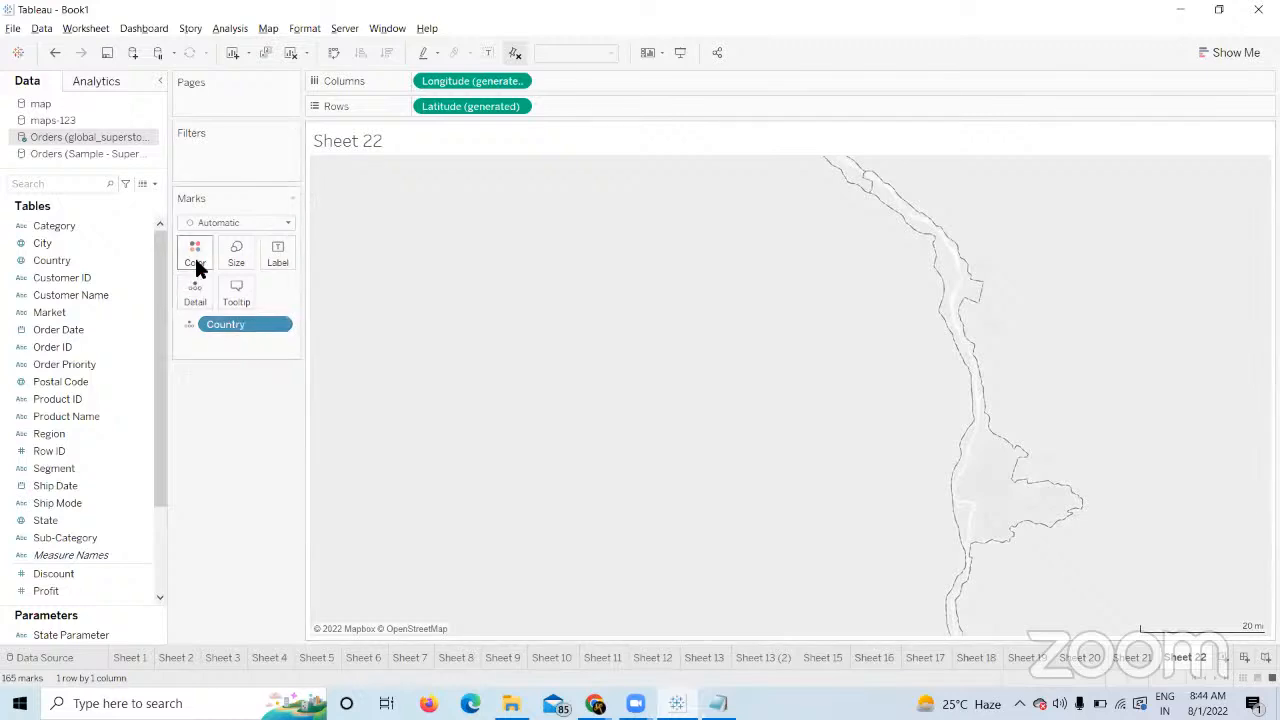
click(64, 278)
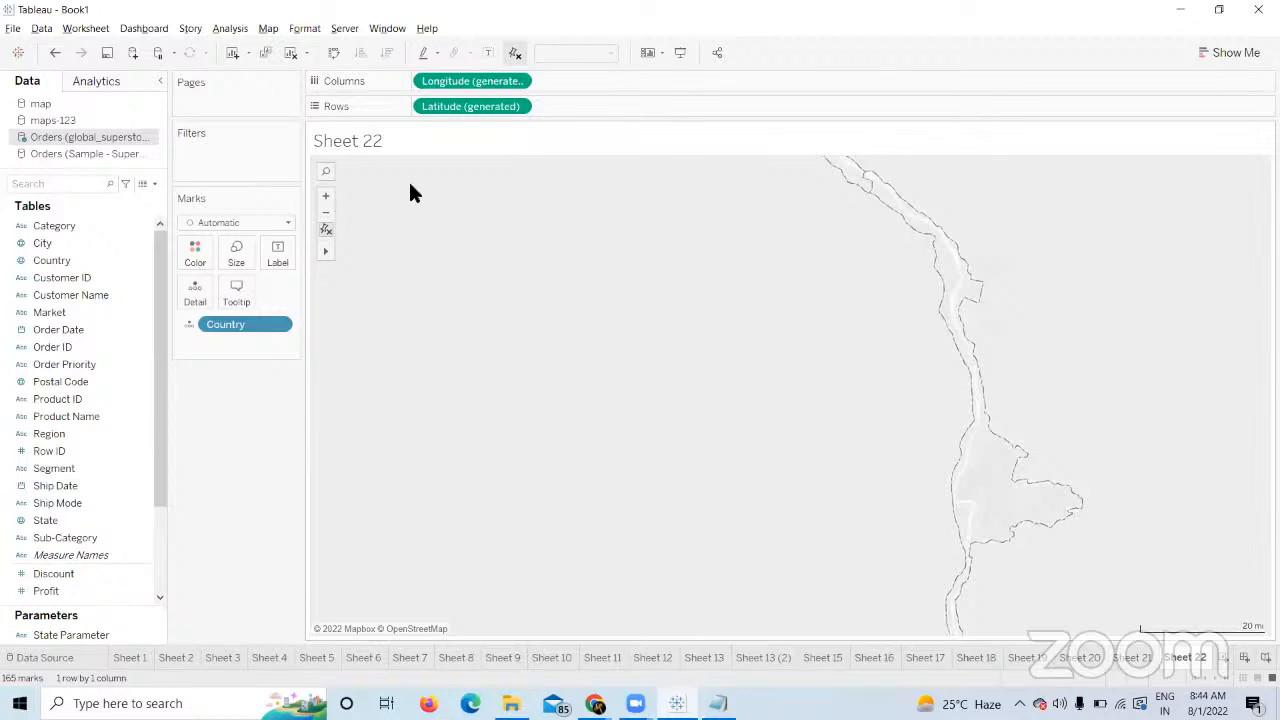
Reset to the world view and zoom seven steps into Sudan's Northern region at 20-mile scale.
click(325, 230)
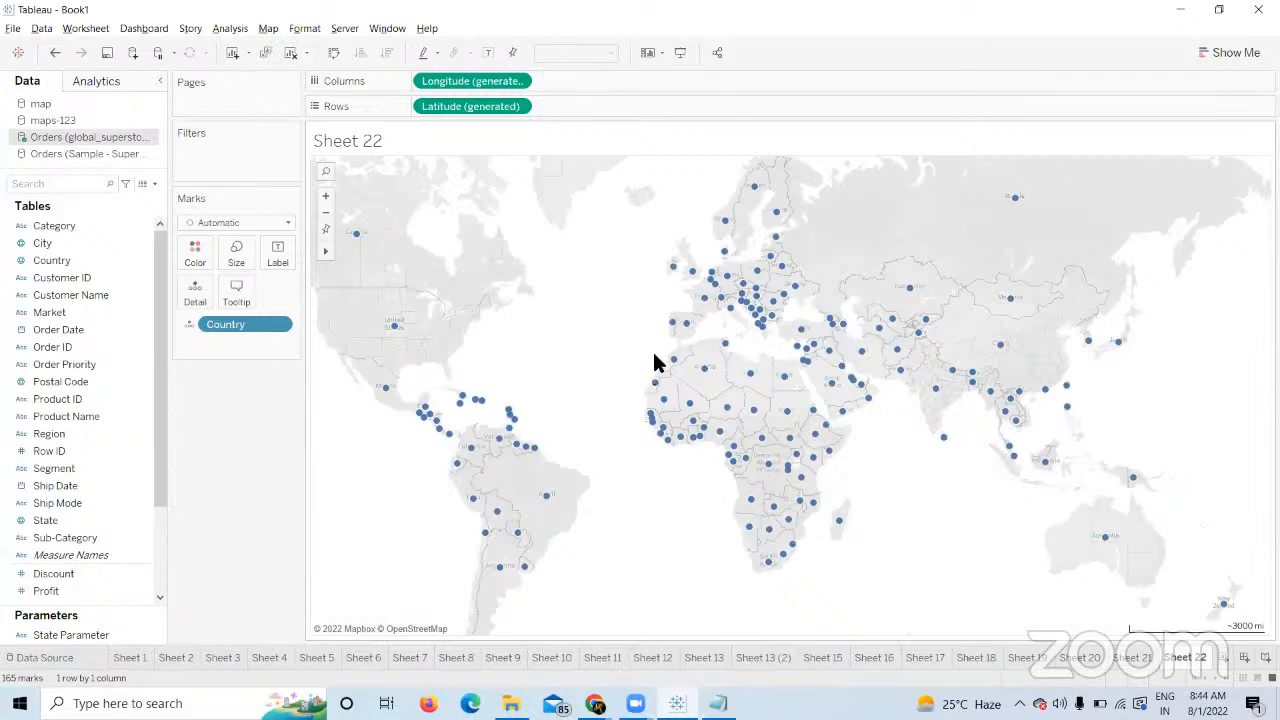
mouse_move(390, 328)
click(326, 195)
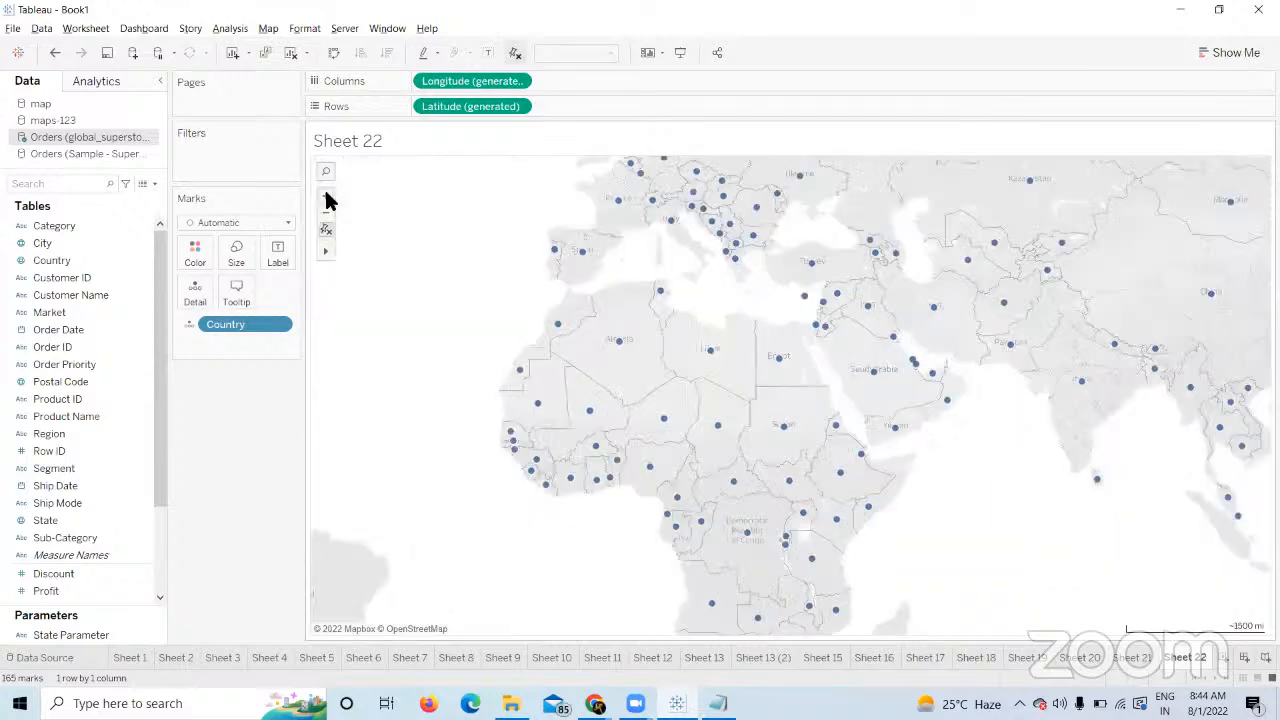
click(326, 195)
click(326, 195)
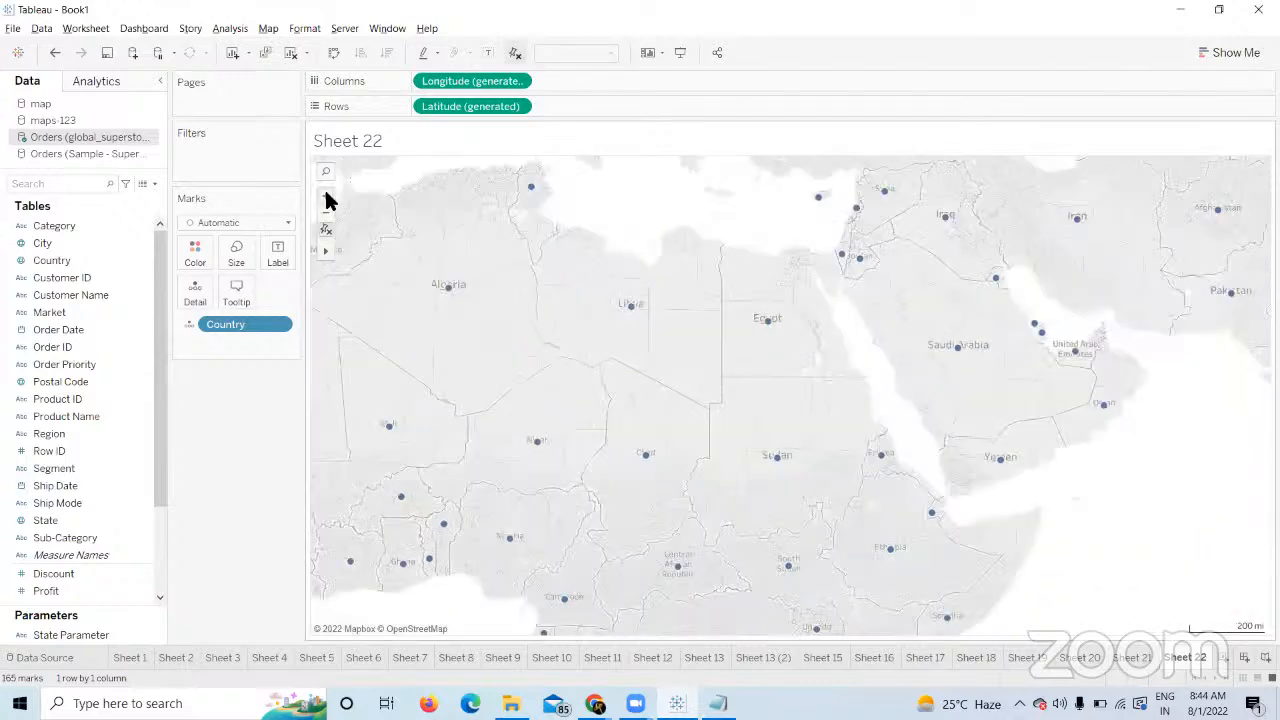
click(326, 196)
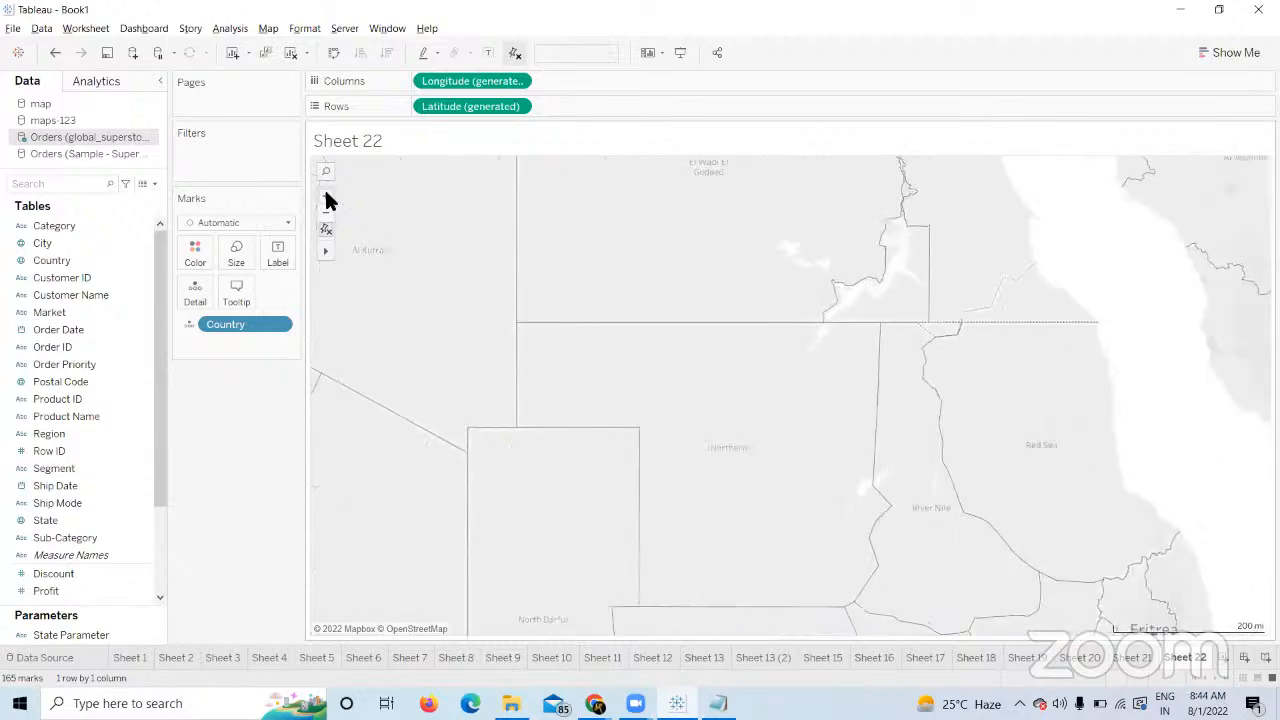
click(326, 197)
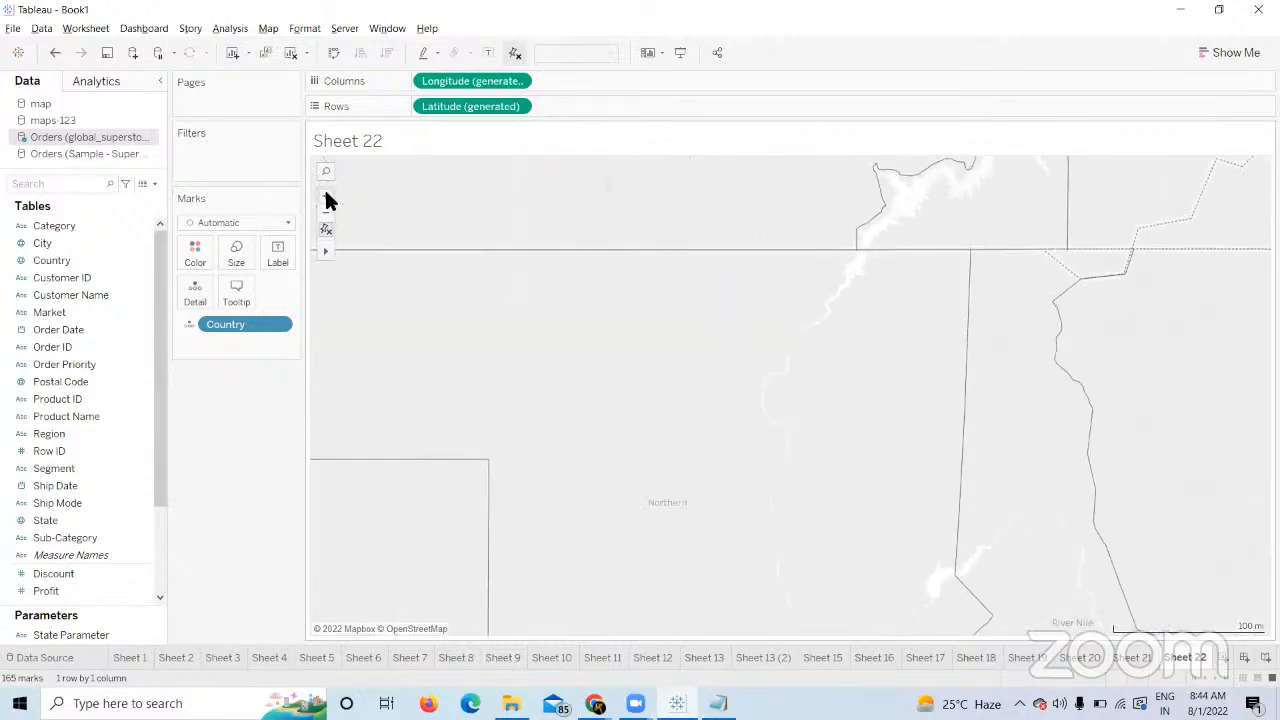
click(326, 197)
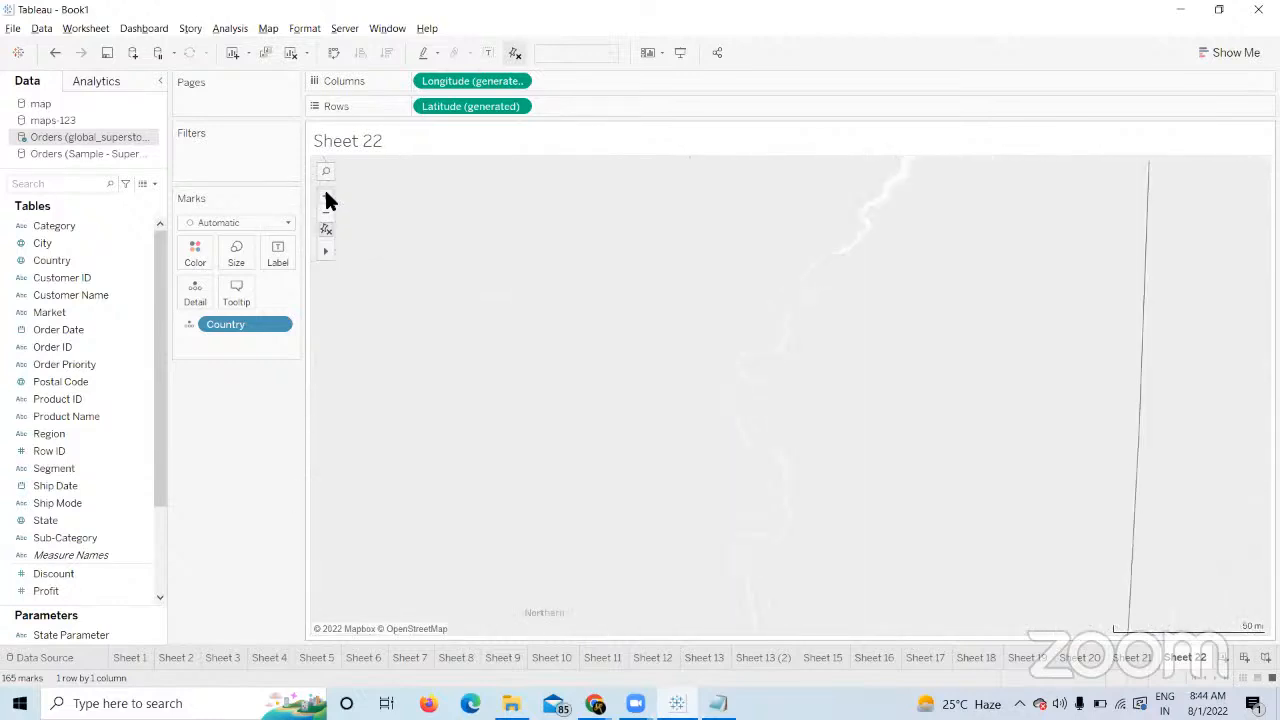
click(326, 197)
Select marks inside a radial circle on the zoomed-in map.
mouse_move(324, 252)
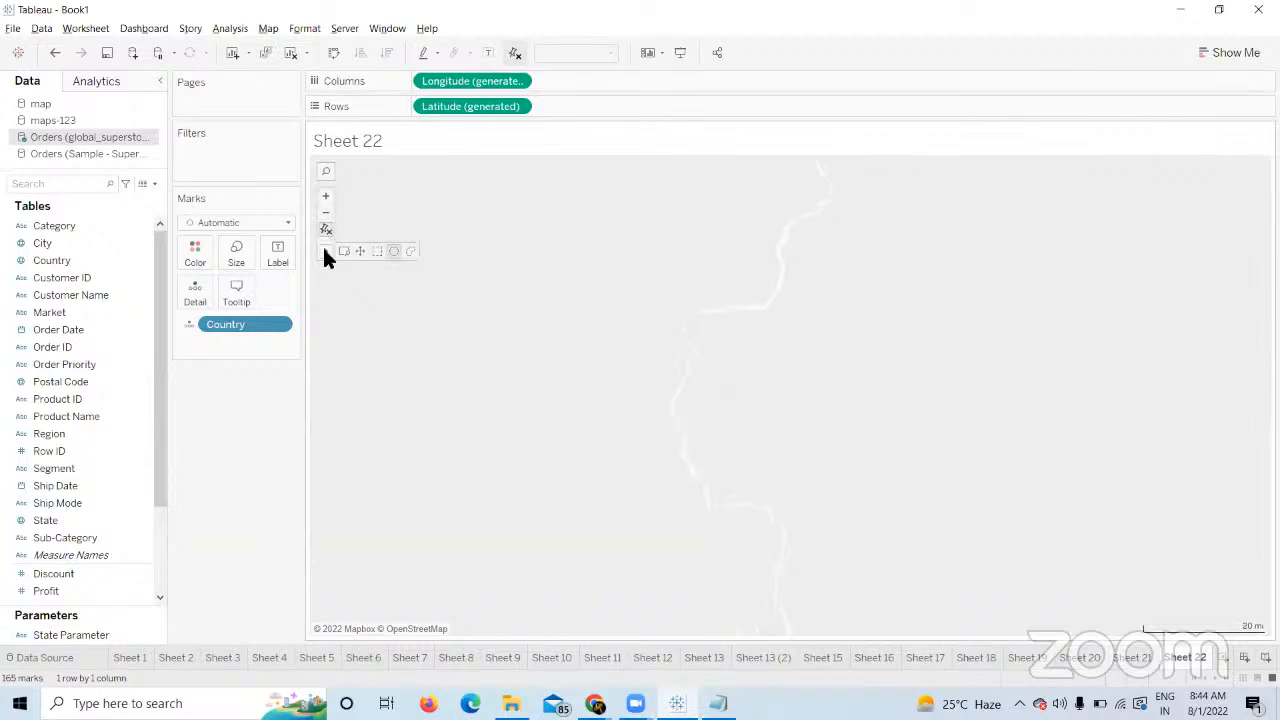
click(394, 251)
drag(492, 279, 534, 345)
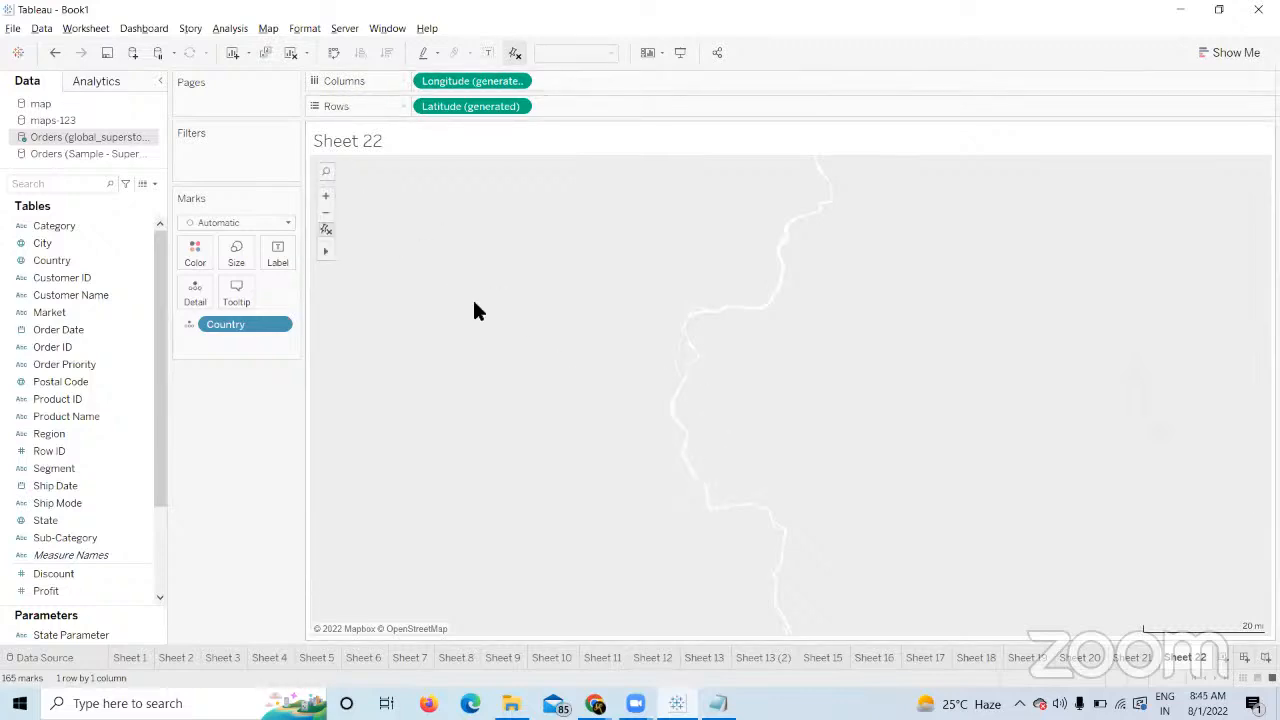
click(497, 50)
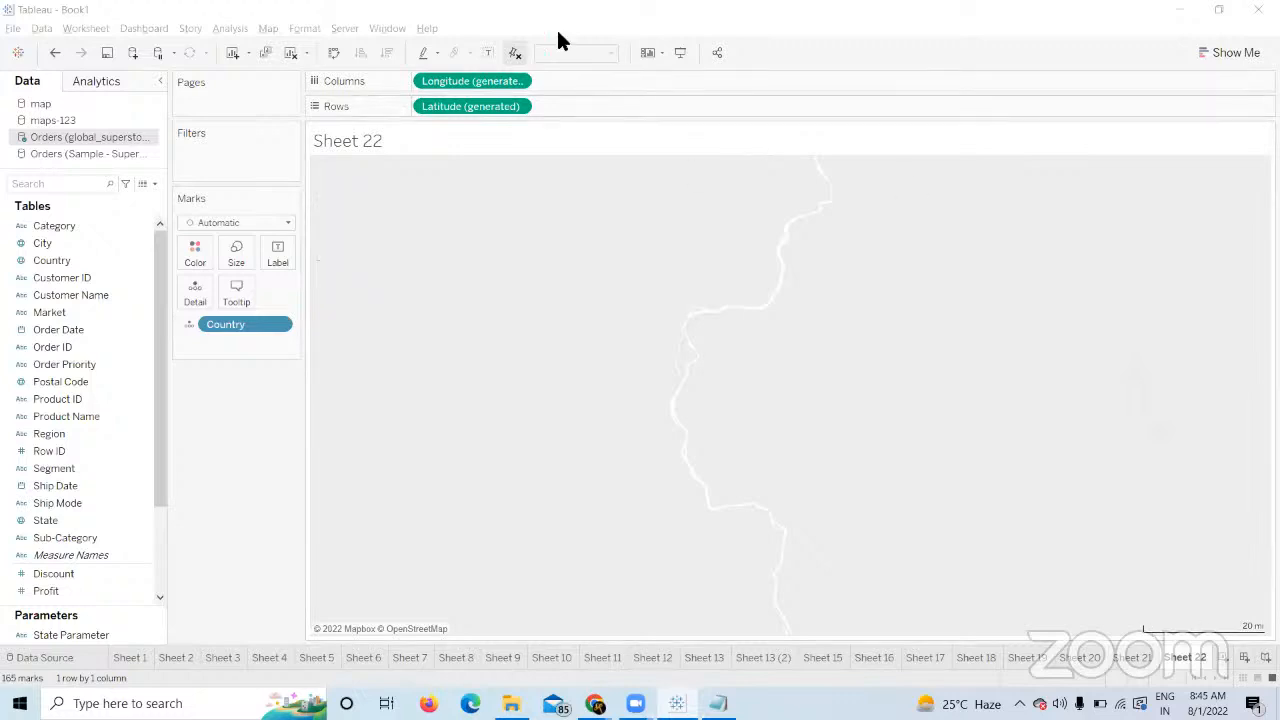
click(332, 115)
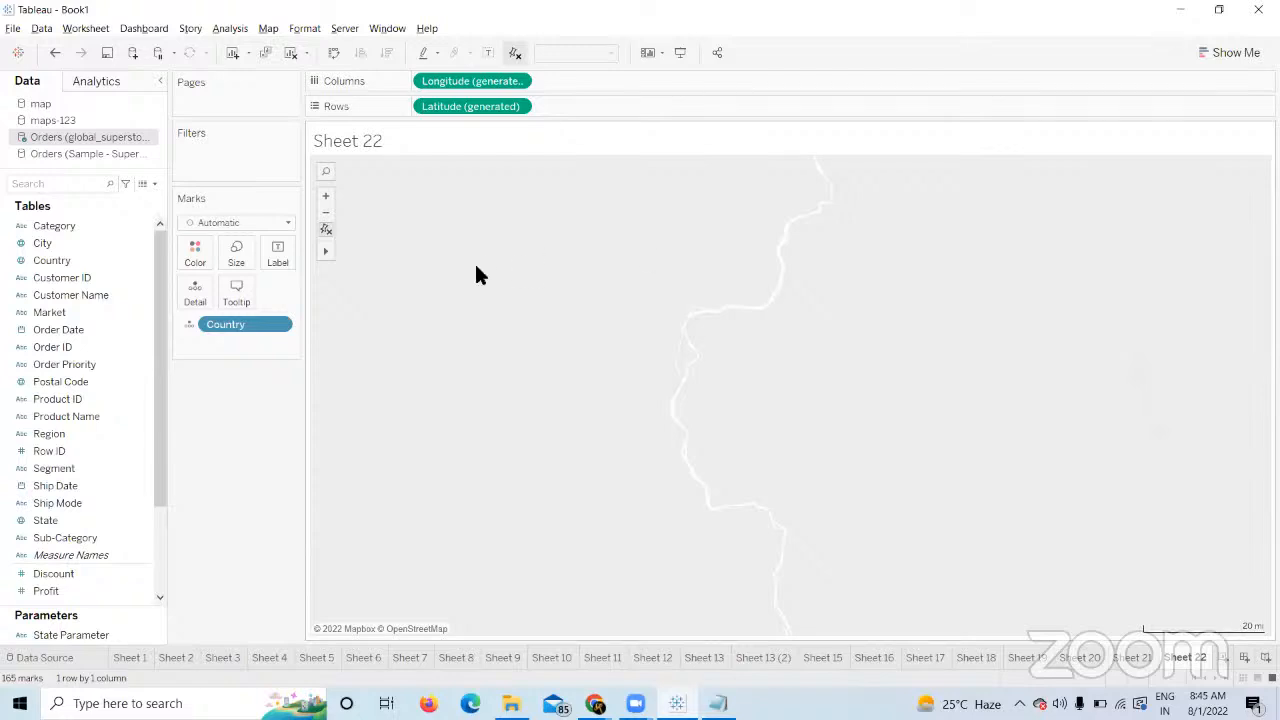
Uncheck Show Map Scale in Map Options so the Sheet 22 map has no scale bar.
click(268, 28)
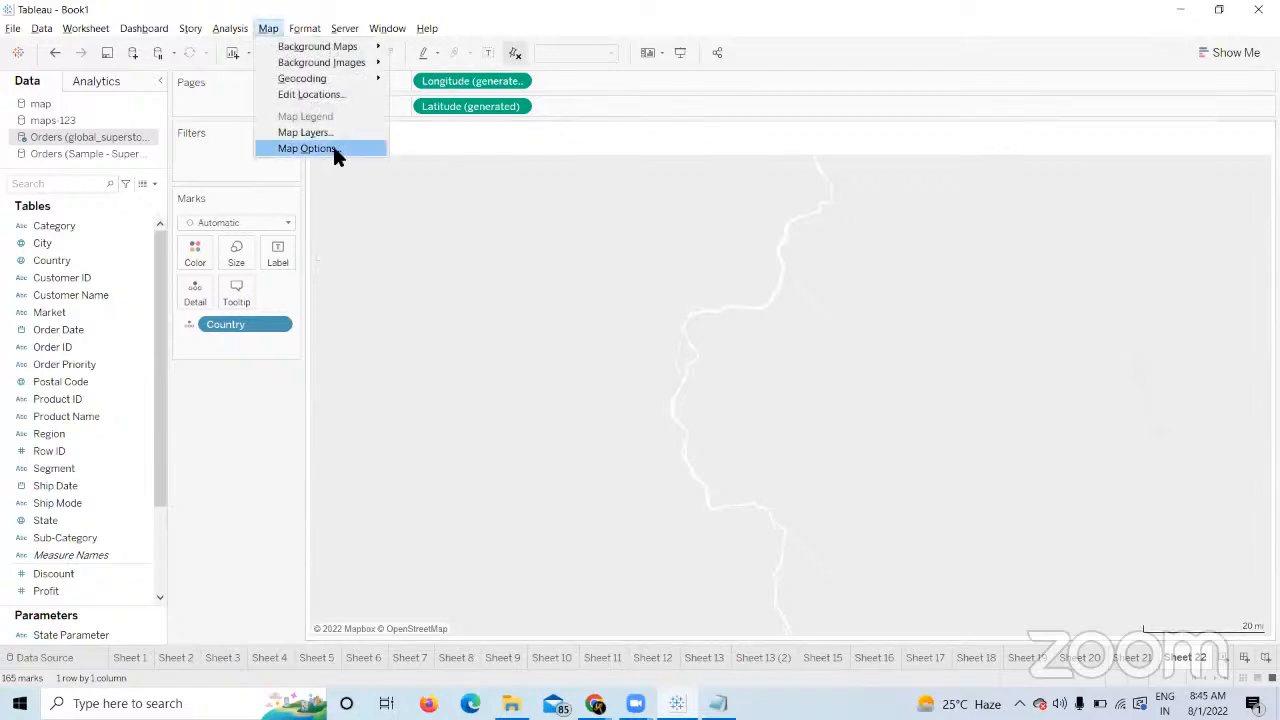
click(334, 148)
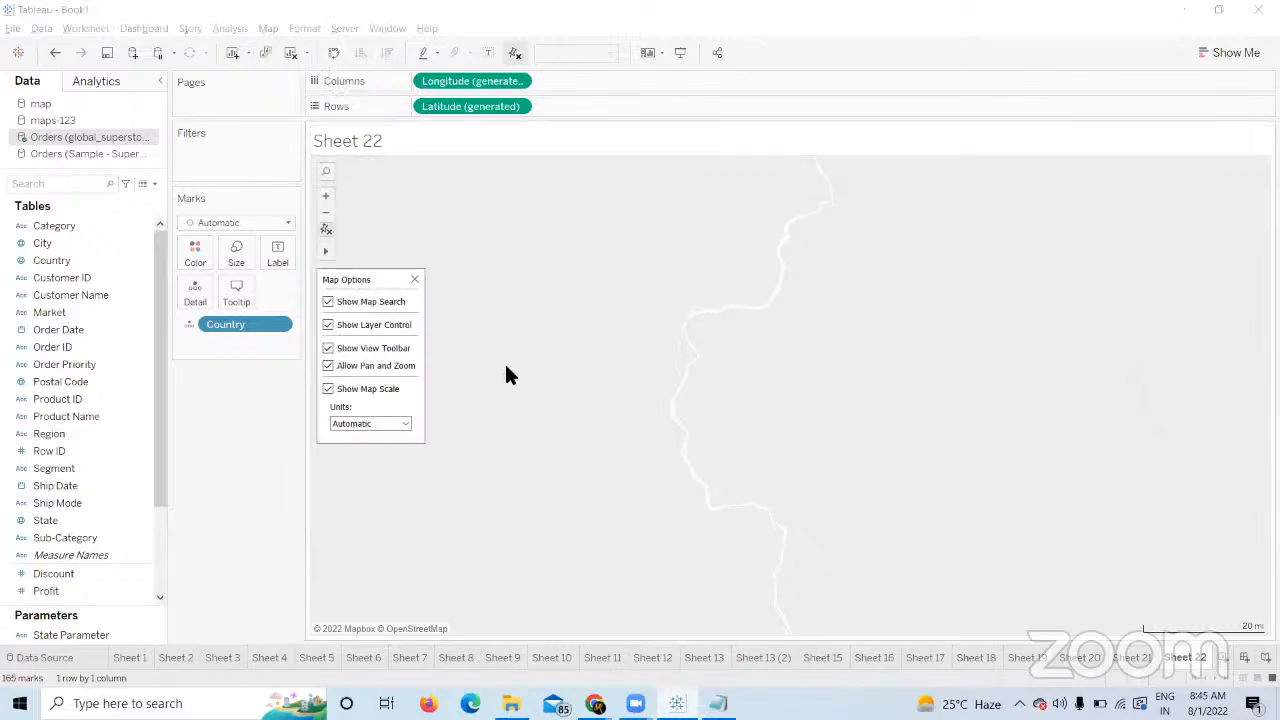
click(328, 389)
click(414, 280)
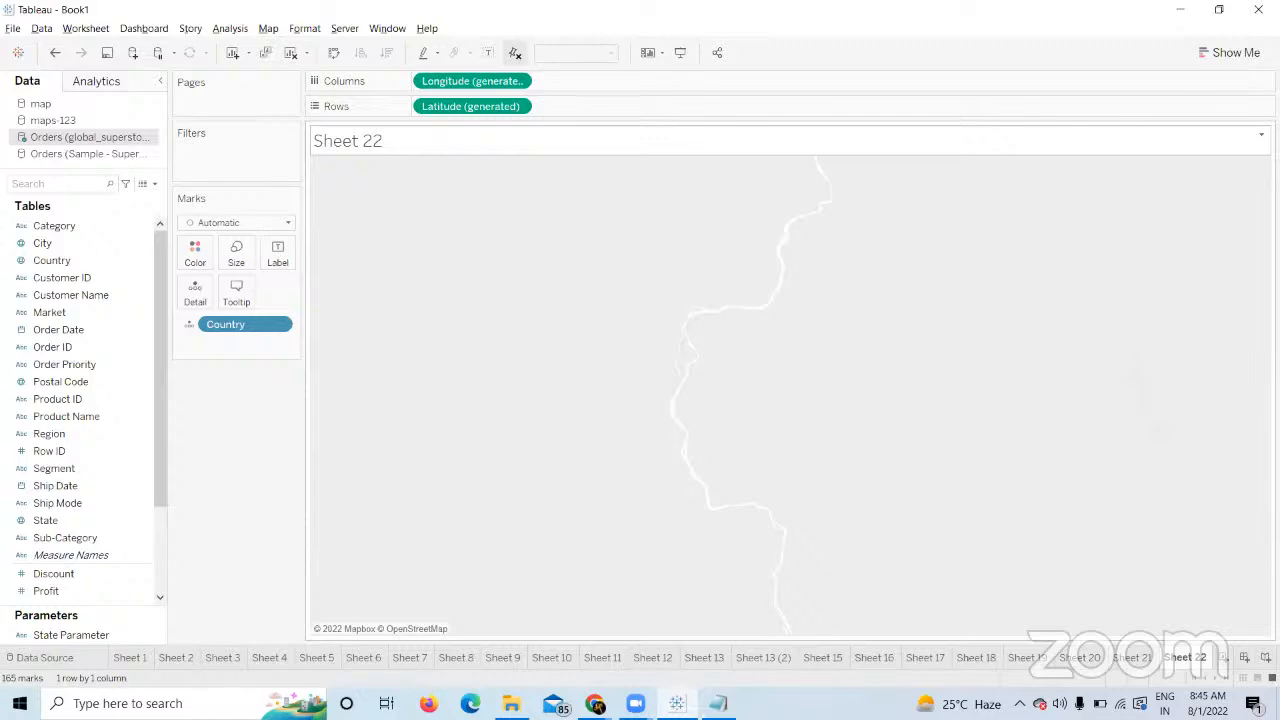
Scroll through the Filters on Dimensions scenarios in Course Builder, then return to the Meet call.
mouse_move(594, 703)
click(482, 619)
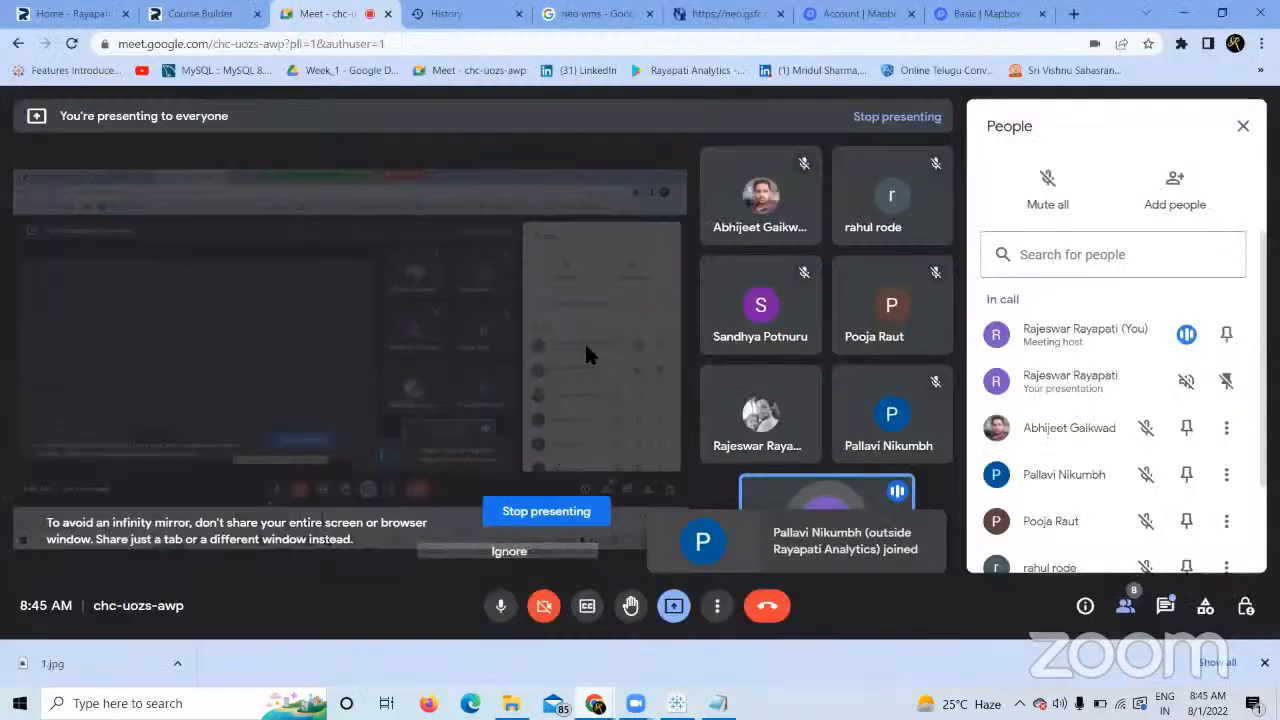
click(165, 18)
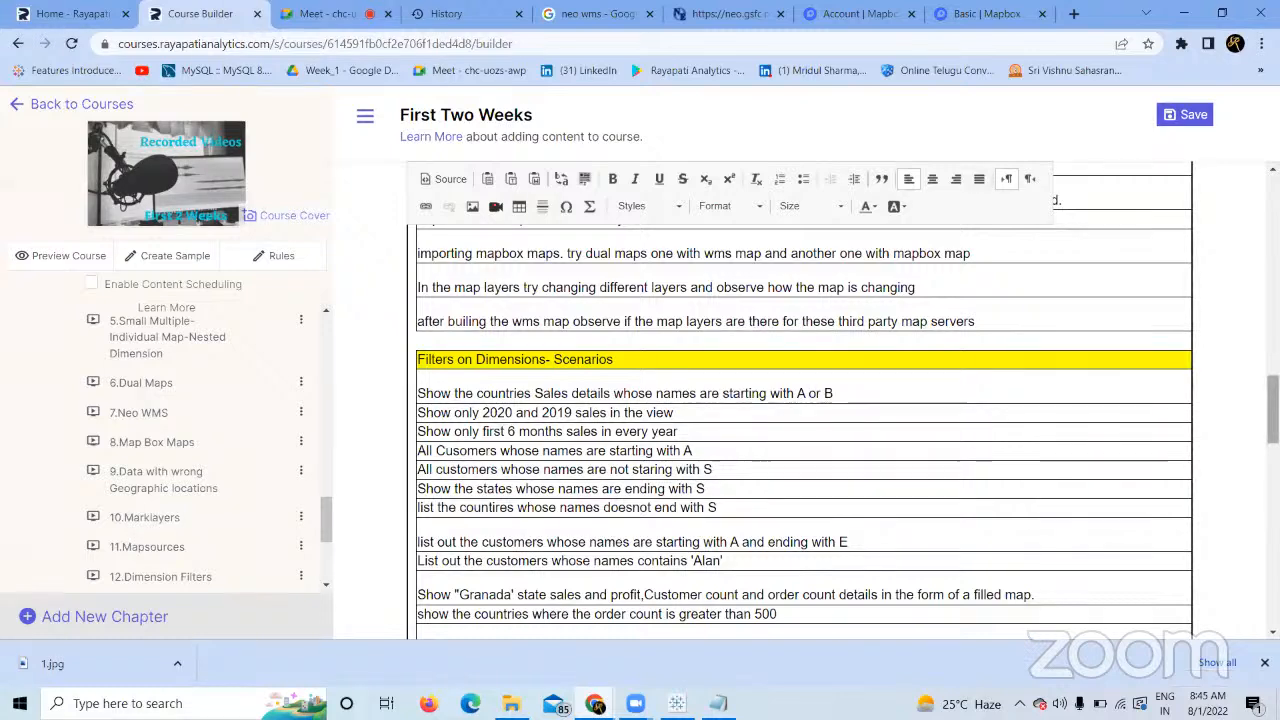
scroll(800, 400, down, 1)
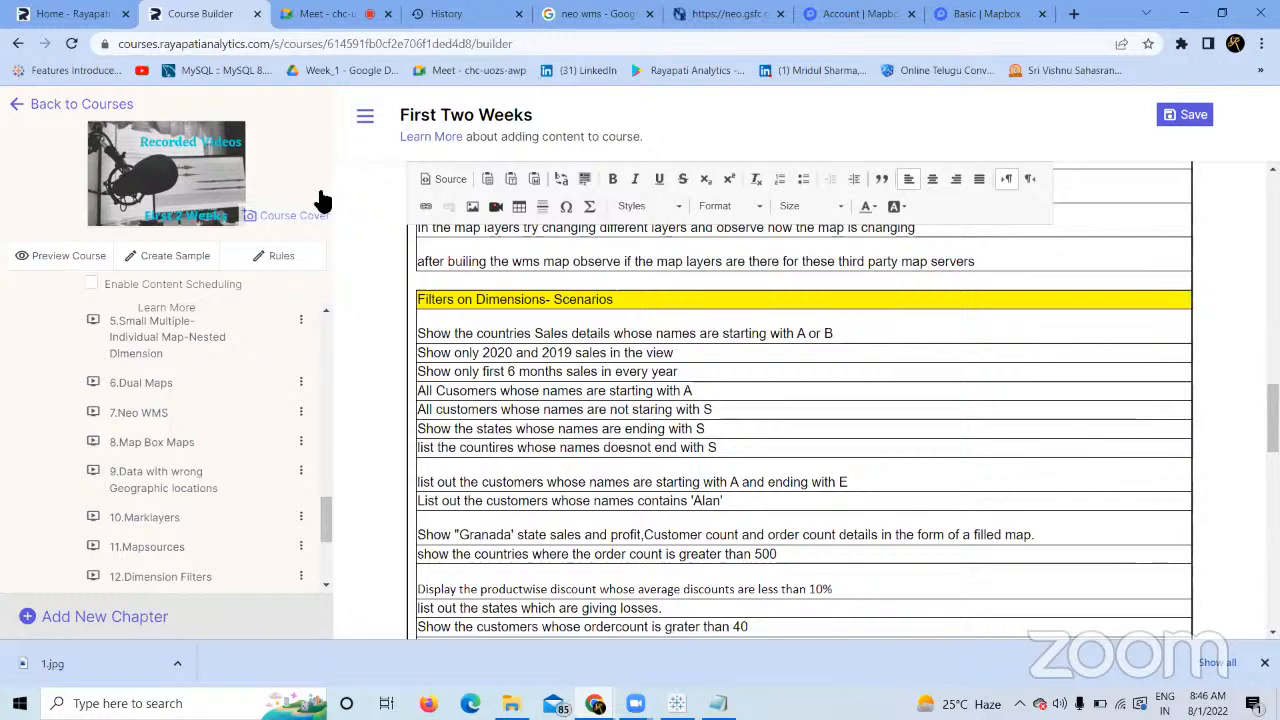
click(327, 14)
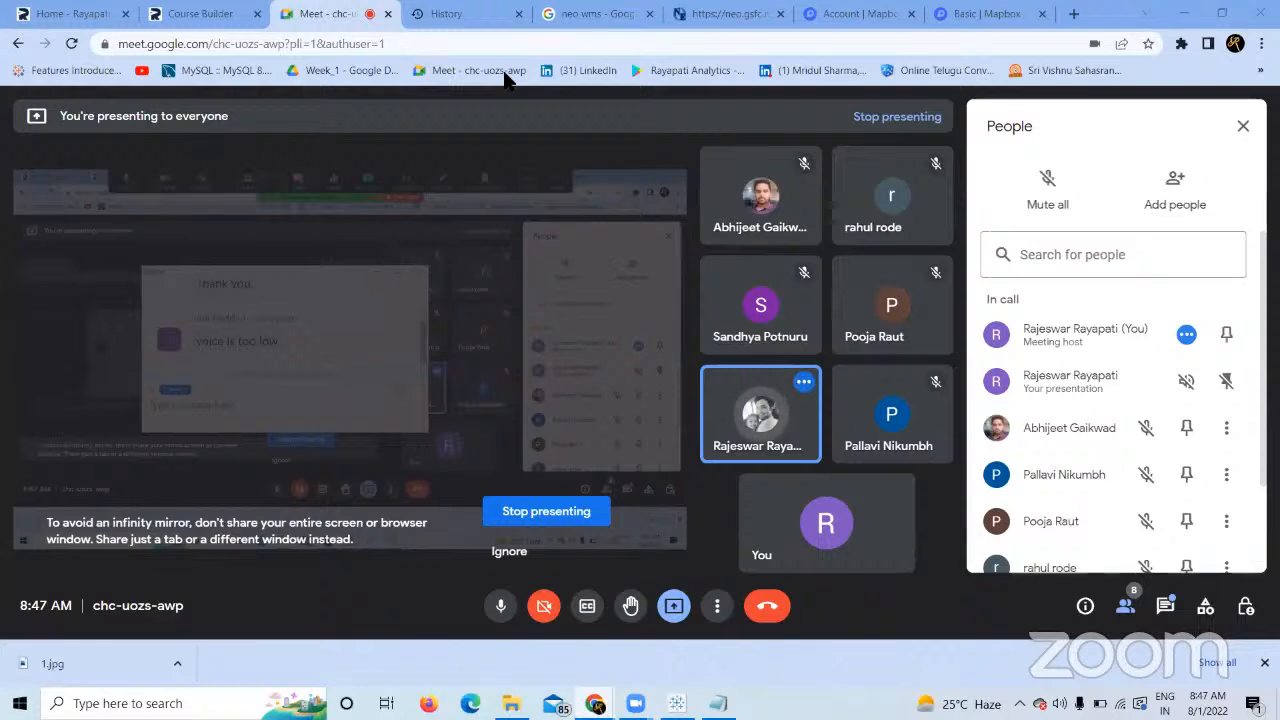
Raise the speaker volume to 100, then mute and unmute the Meet microphone.
key(XF86AudioRaiseVolume)
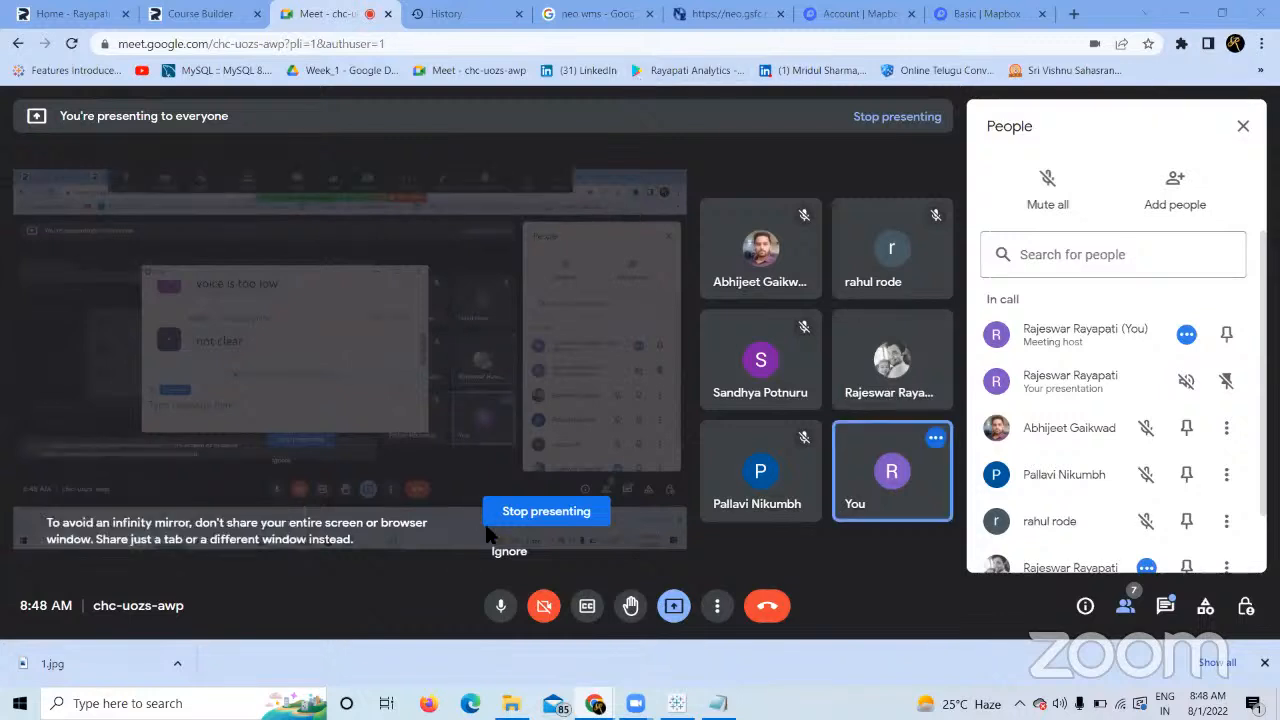
click(501, 606)
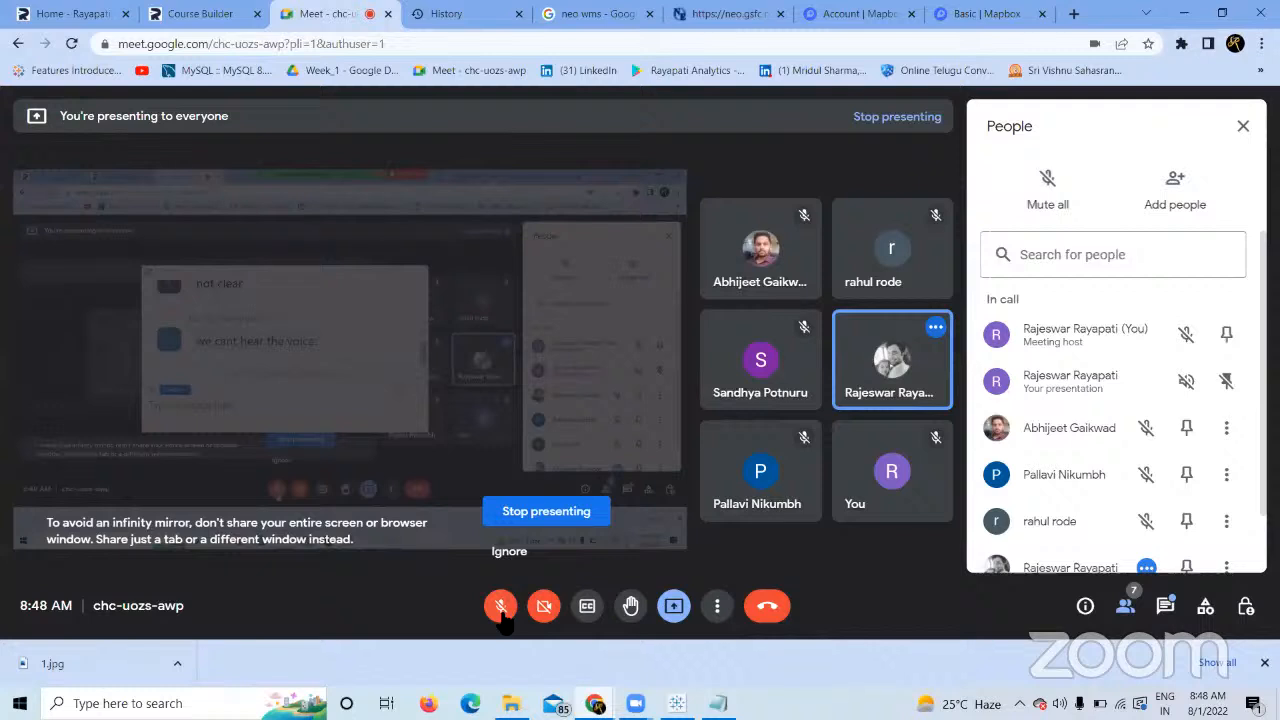
click(502, 608)
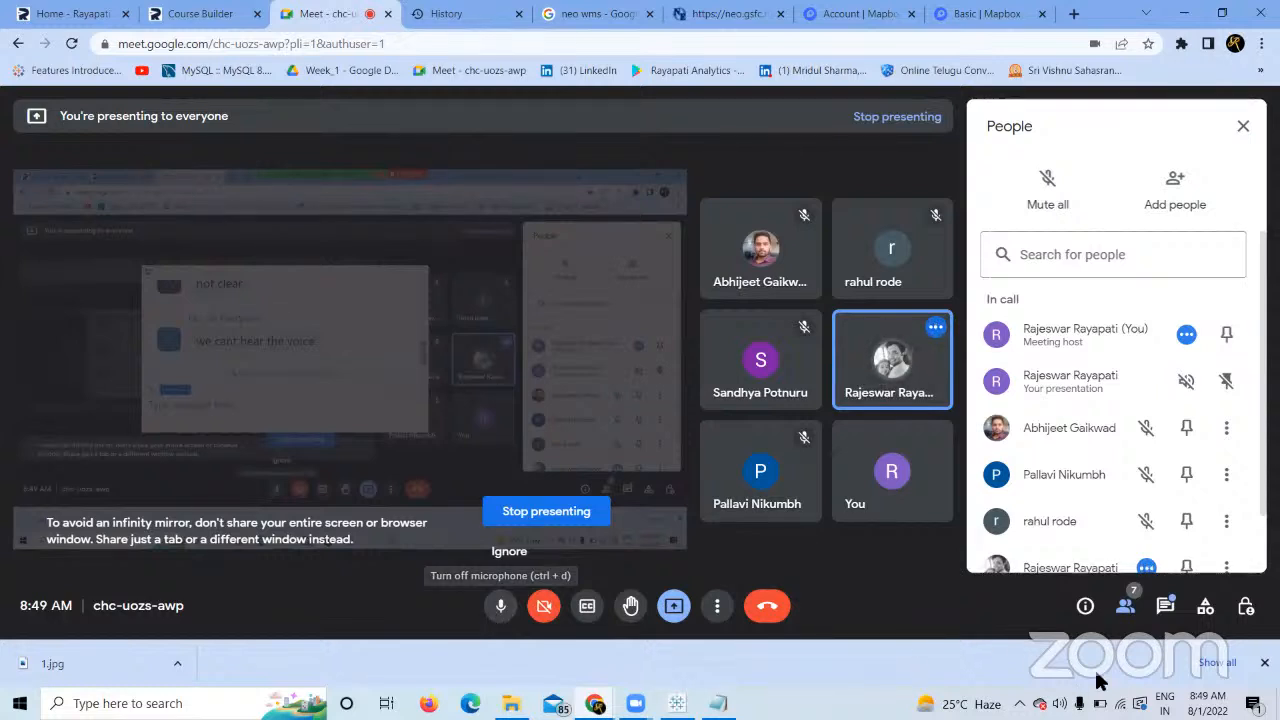
Send three phone numbers to everyone in the in-call chat, the last as a correction.
click(1165, 606)
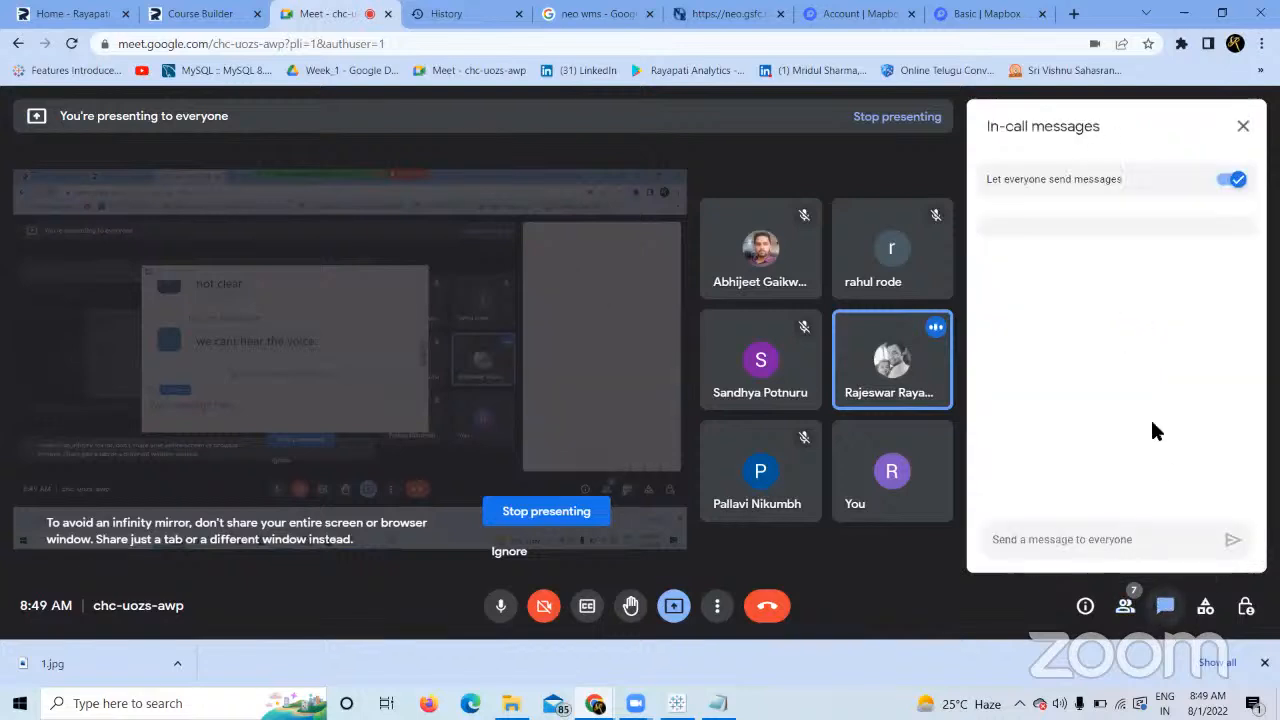
click(1076, 532)
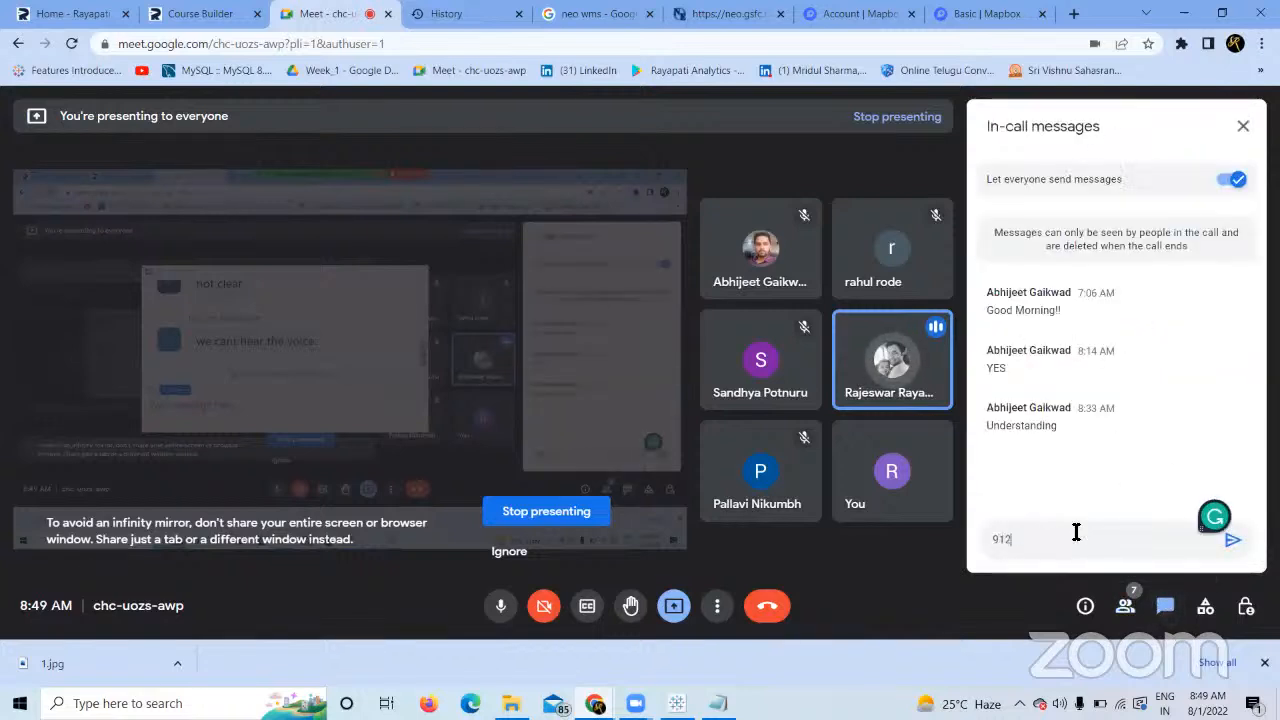
key(Return)
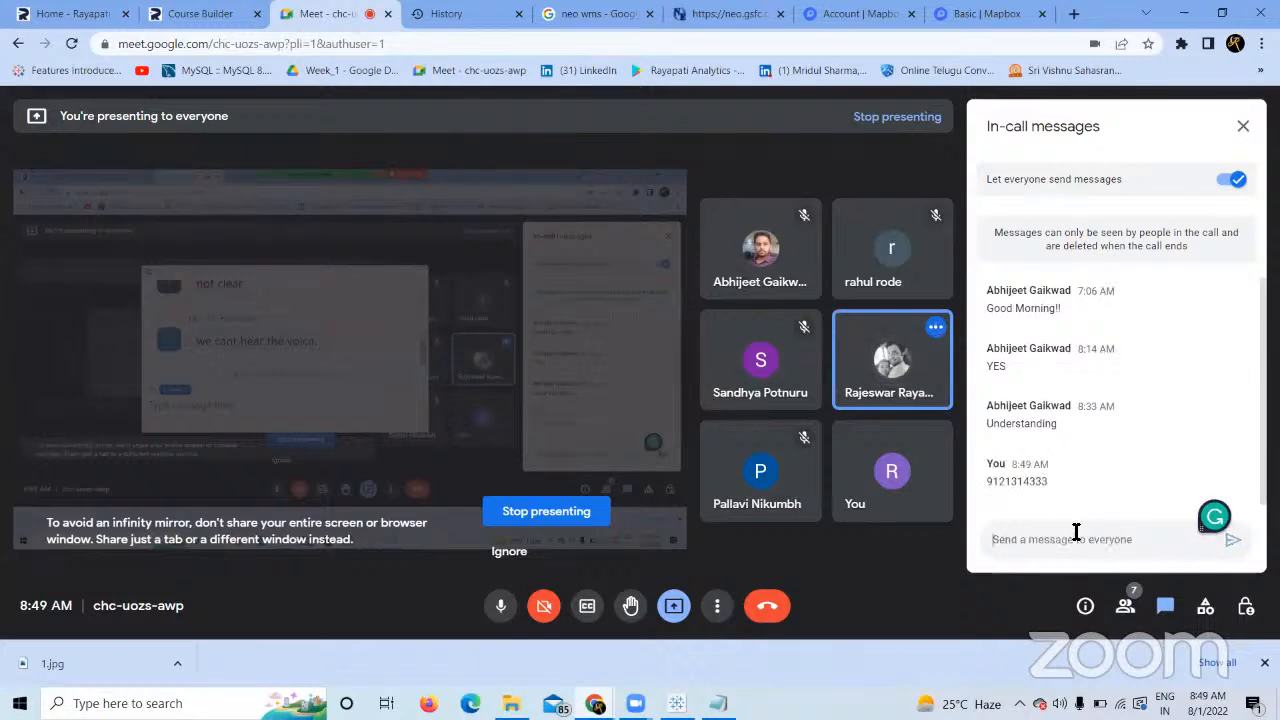
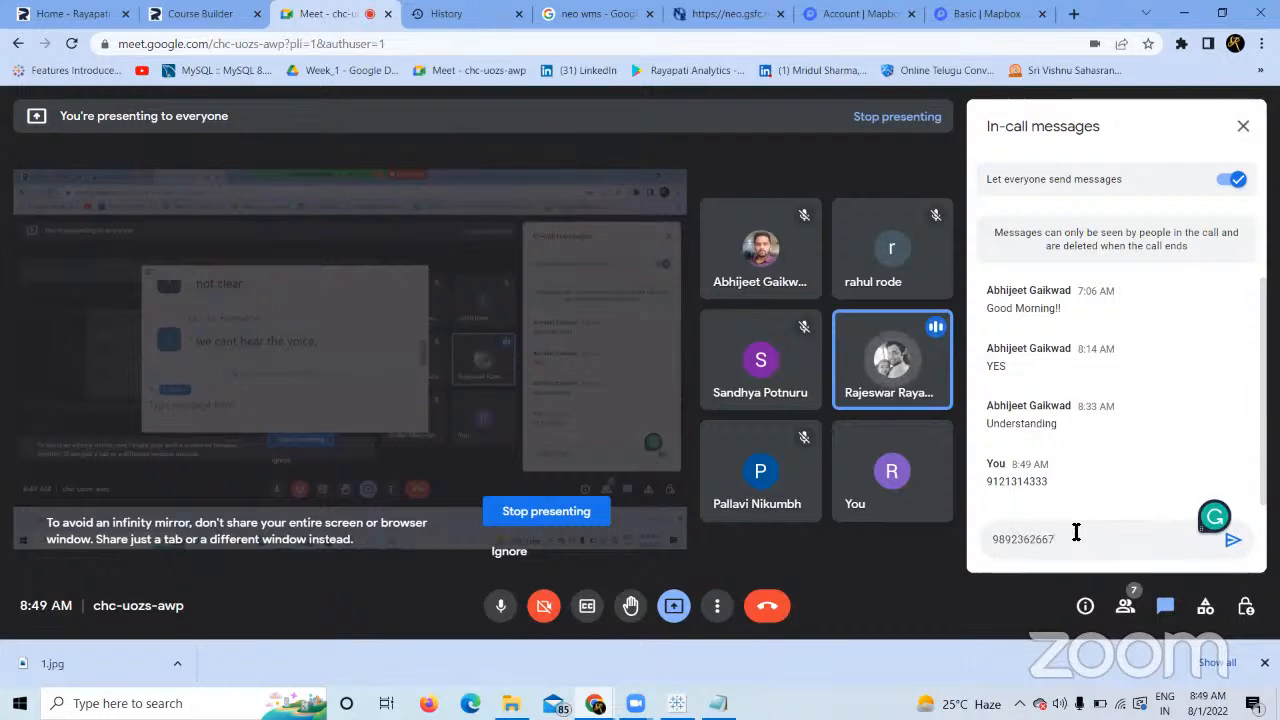
key(Return)
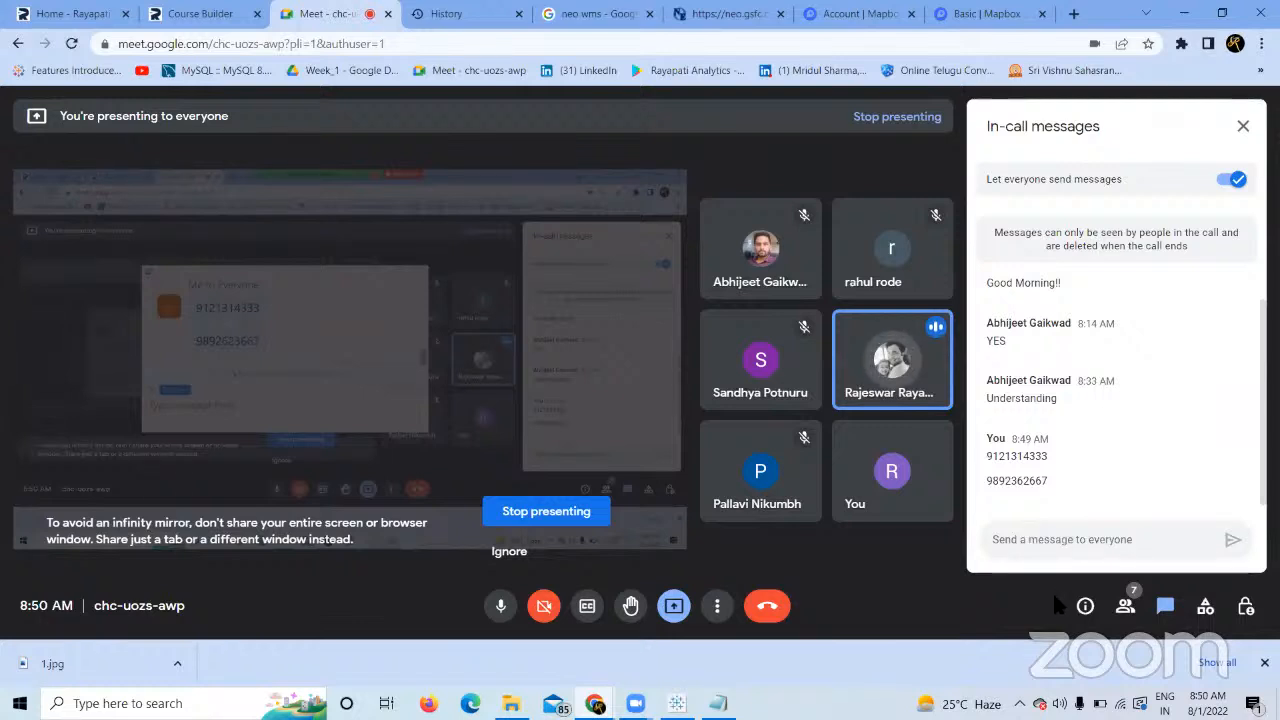
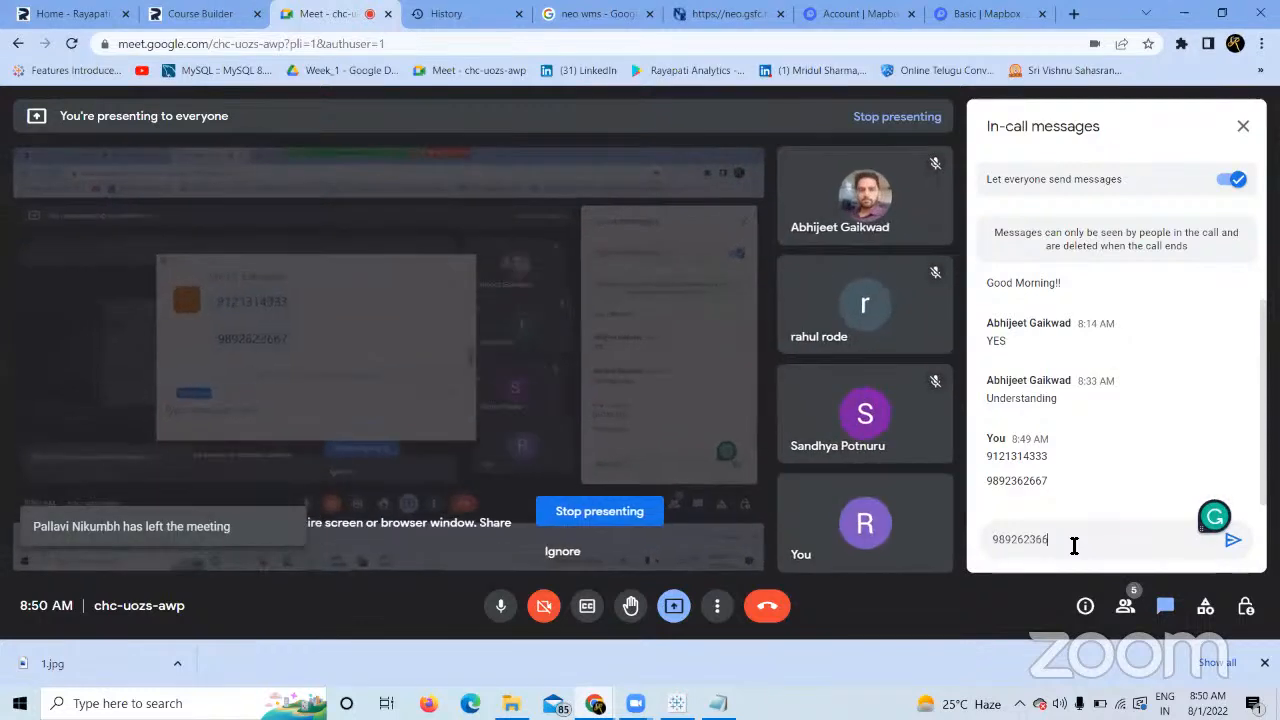
key(Return)
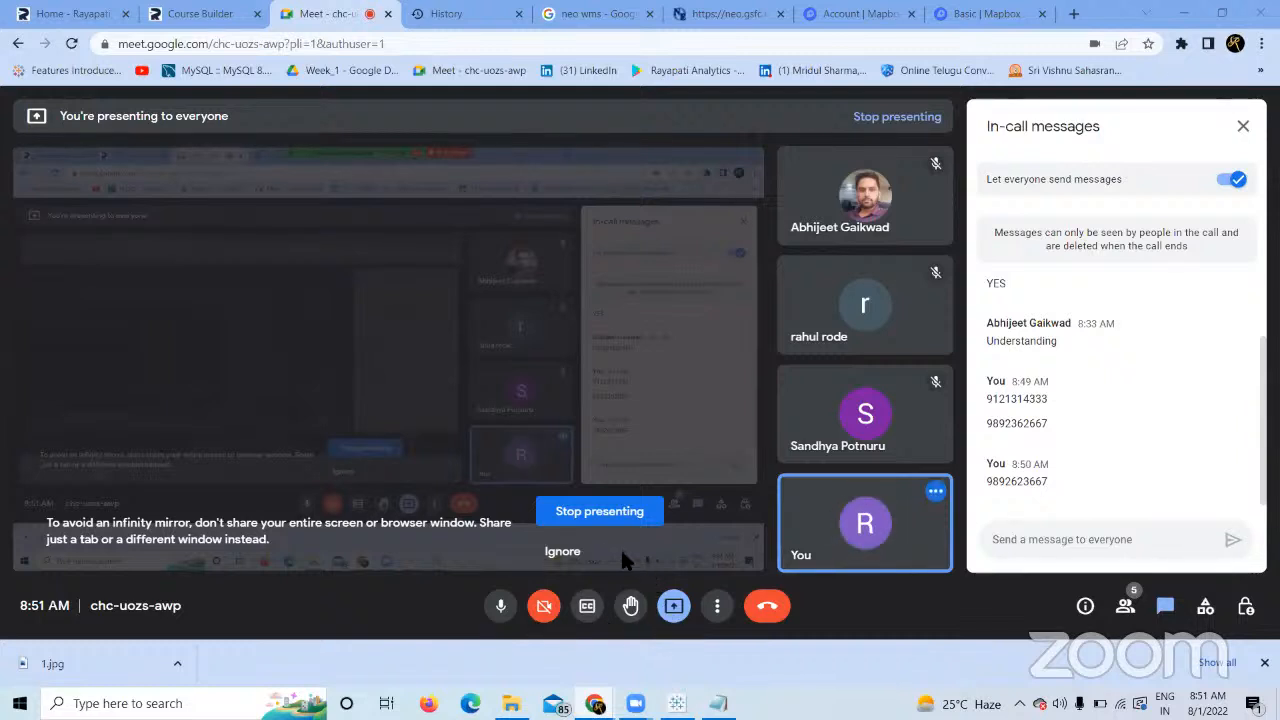
Stop presenting the screen and end the Meet call for all participants.
click(599, 512)
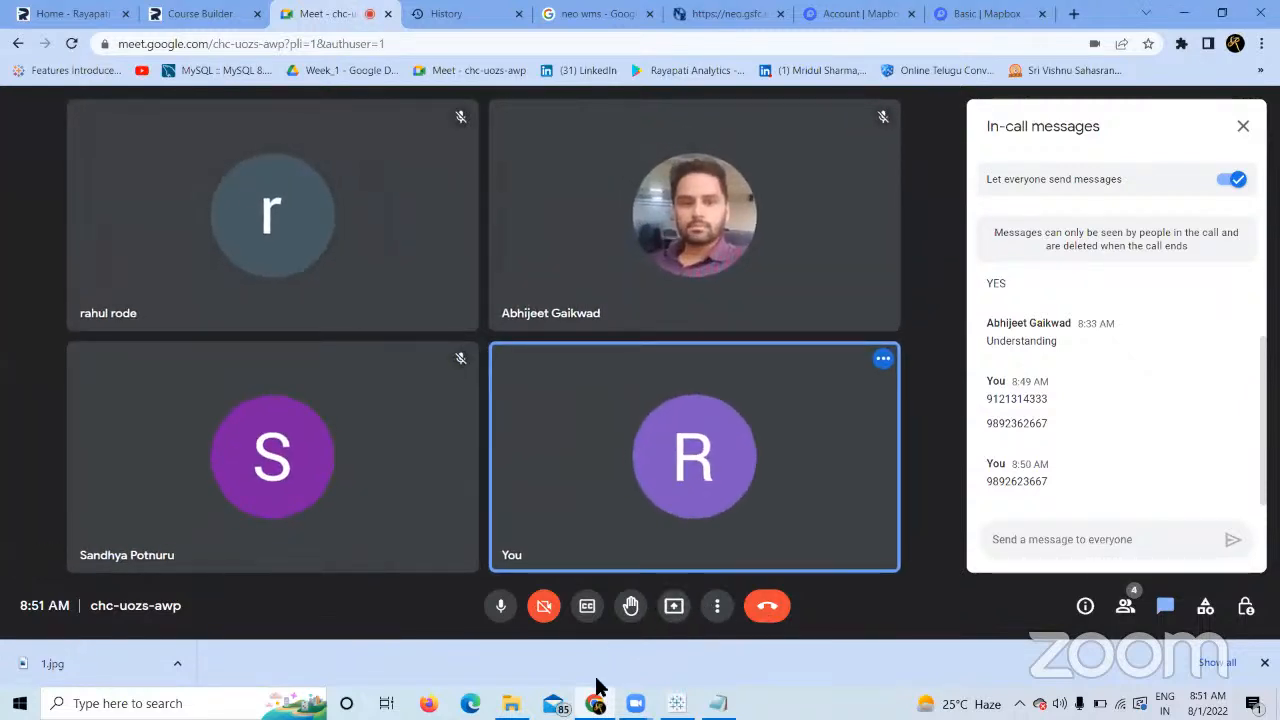
click(765, 607)
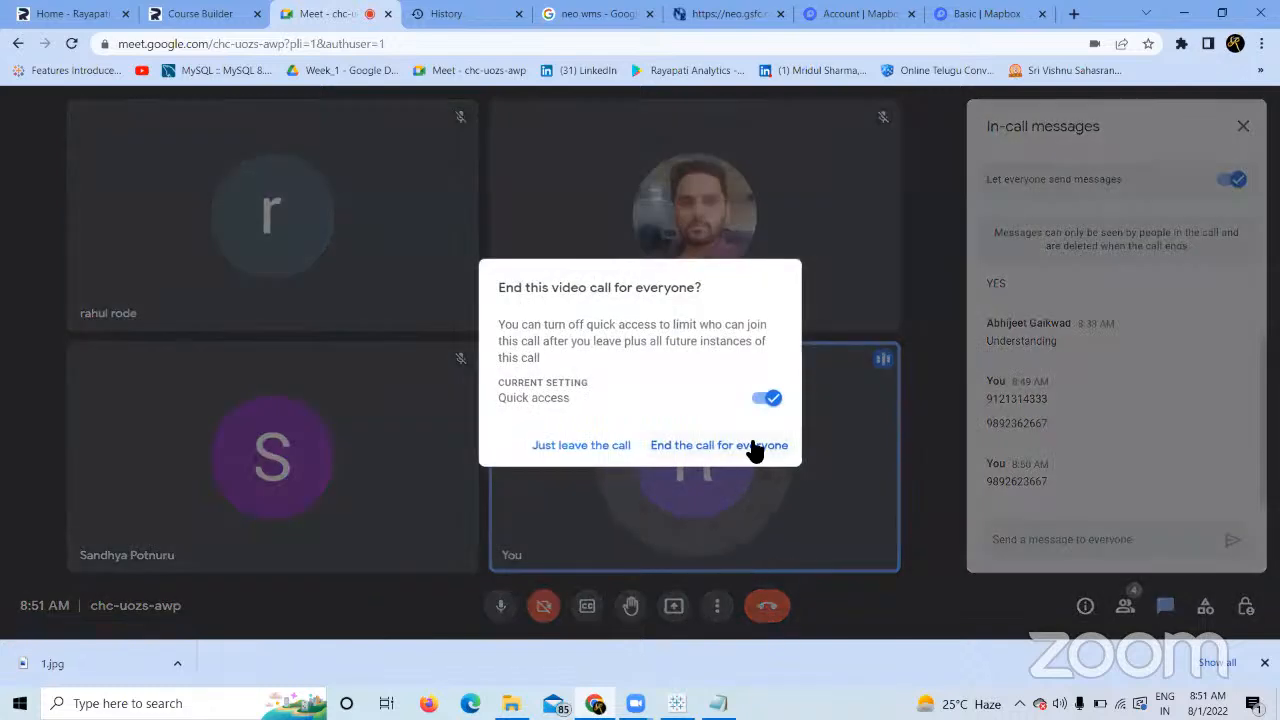
click(752, 447)
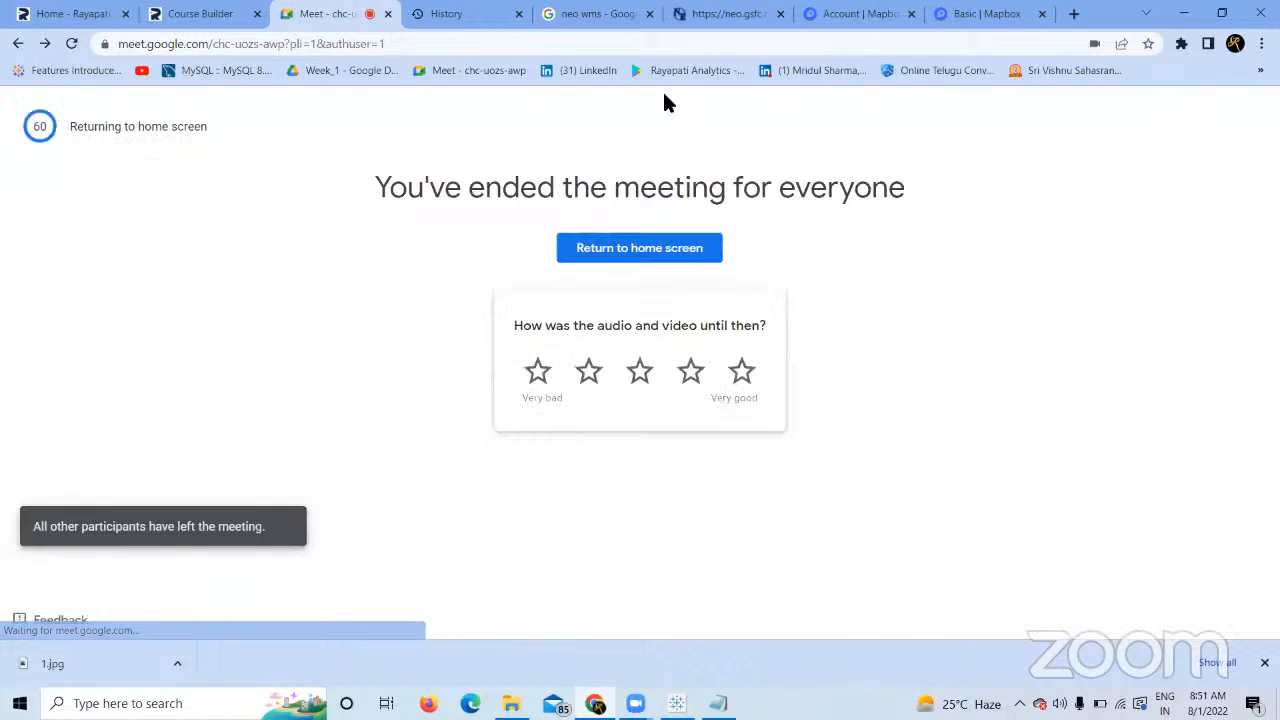